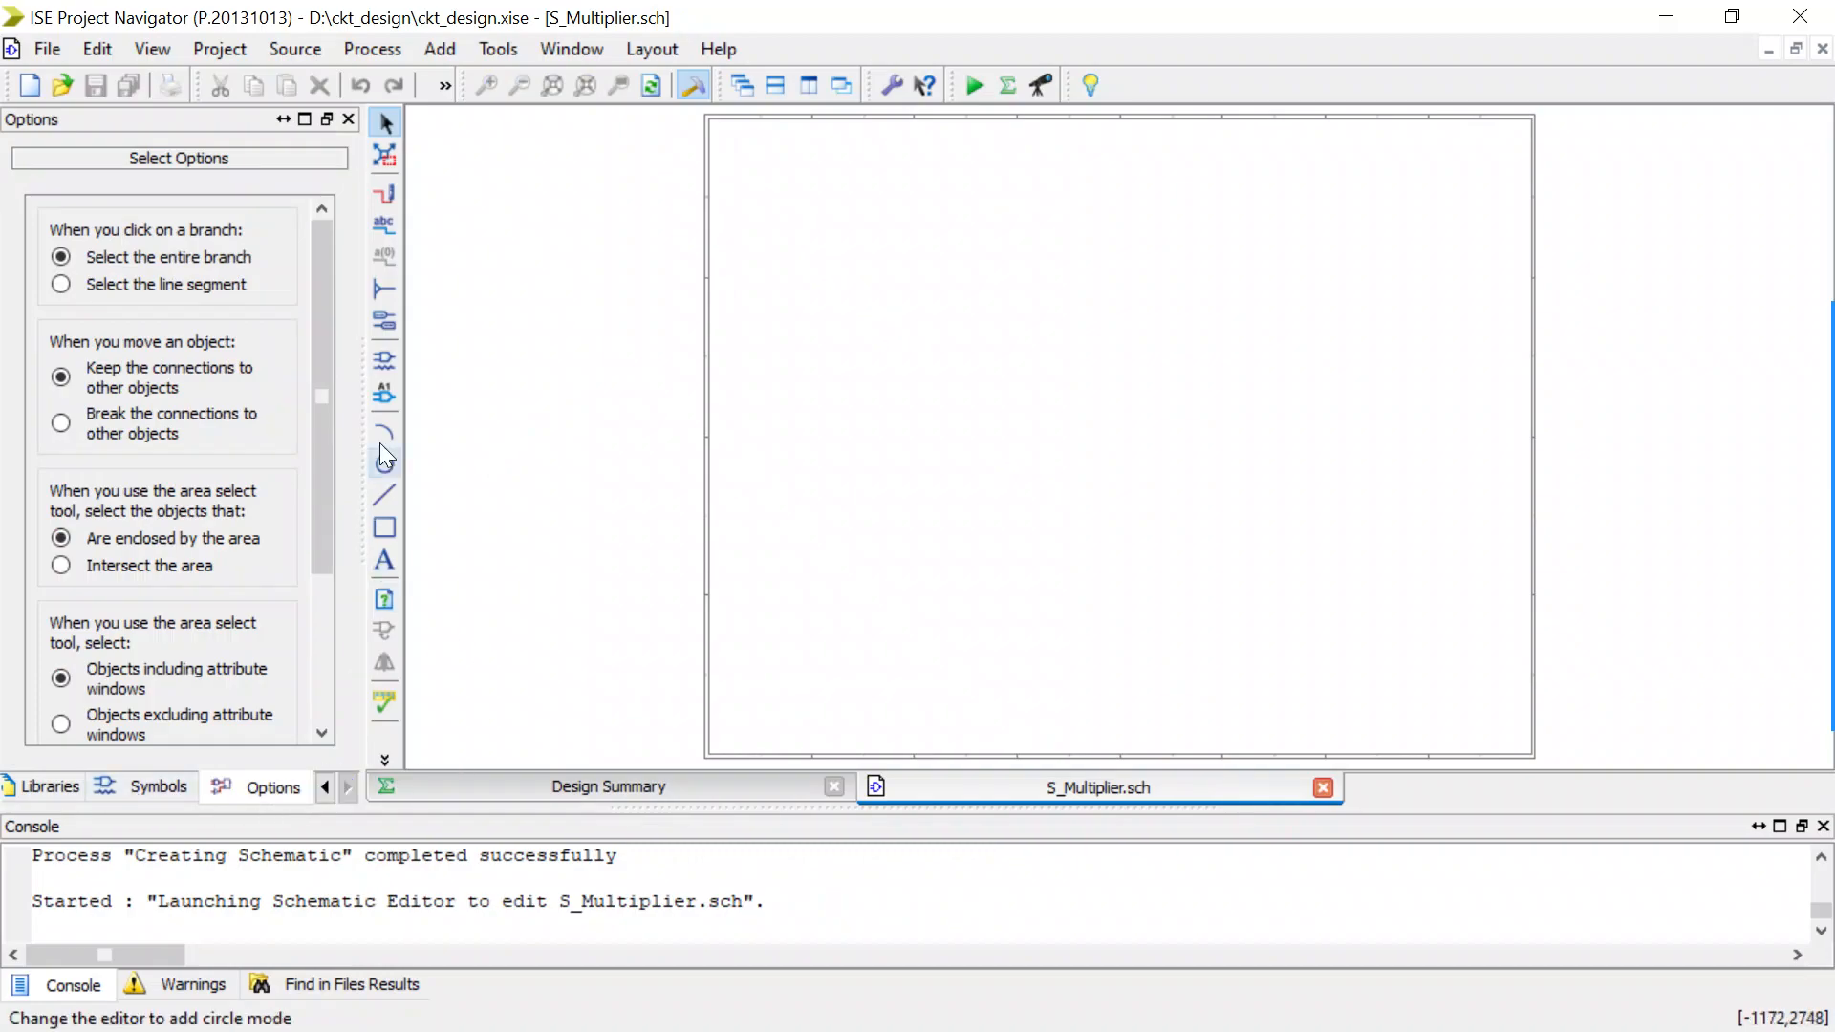
Search the D:\ckt_design symbol category for a multiplier with the filters "mul" and "mu", and clear the filter.
left_click(384, 363)
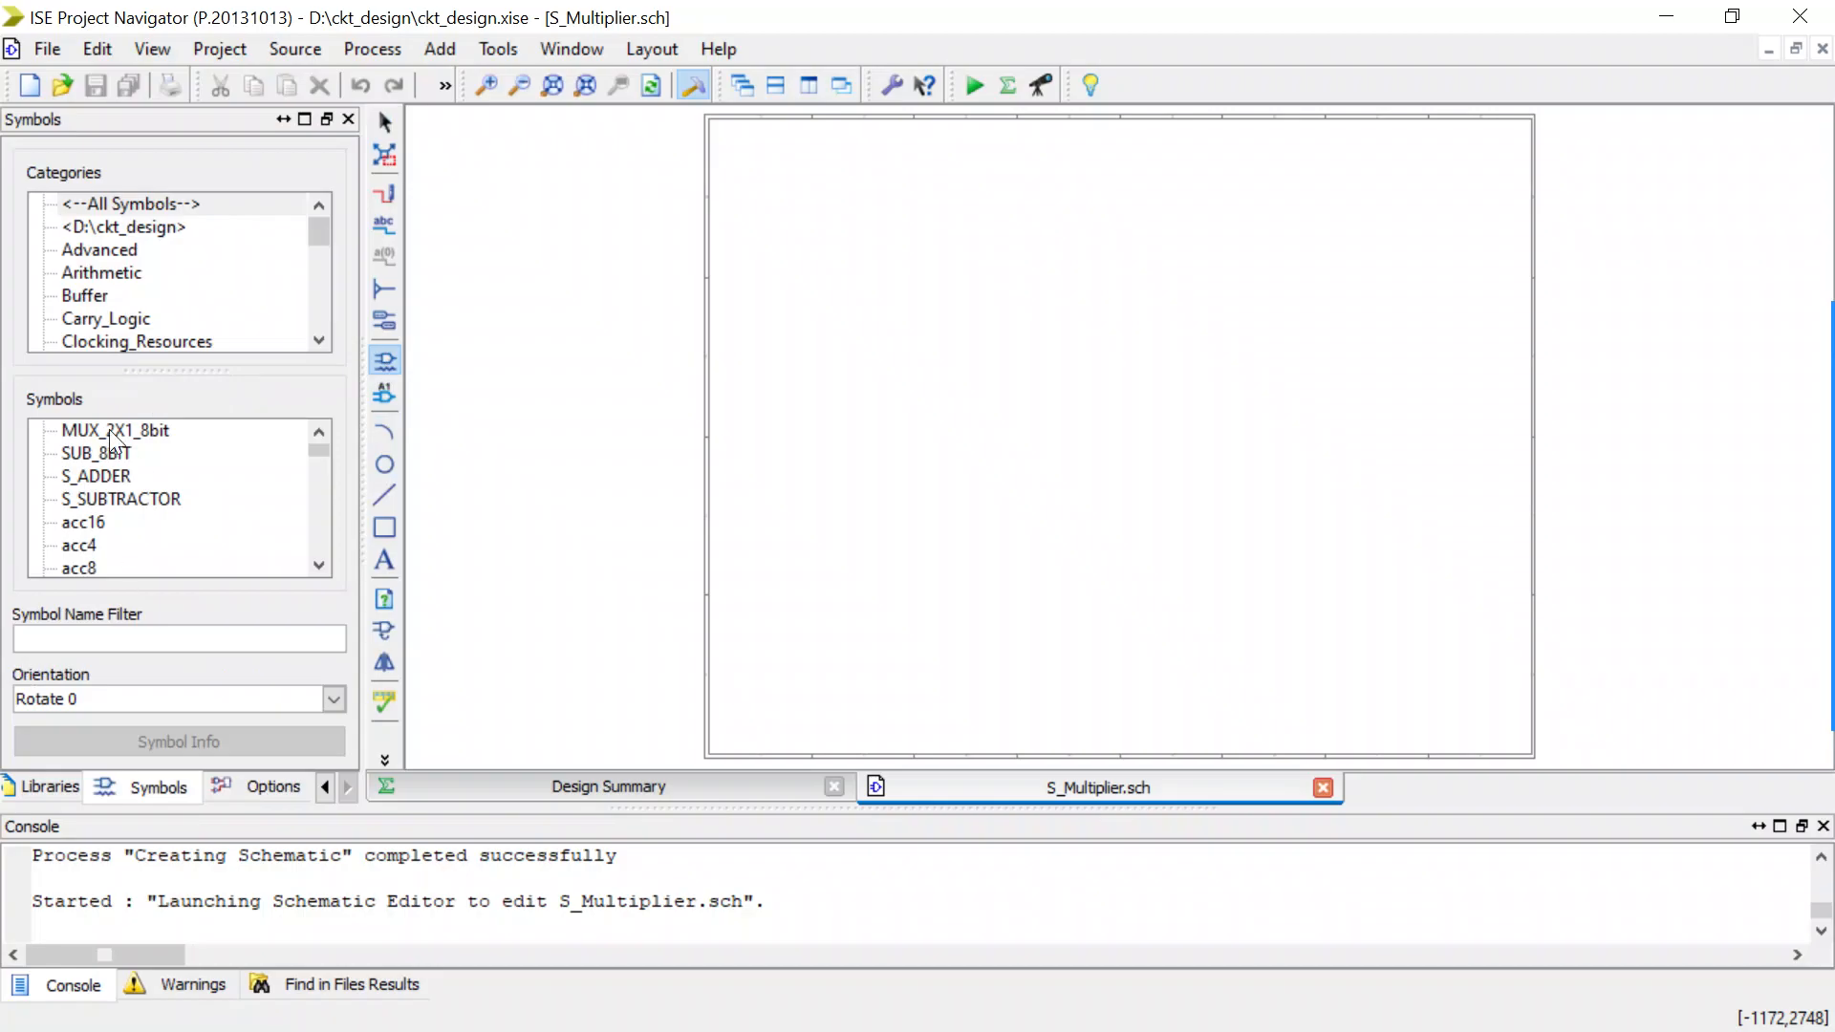
left_click(129, 228)
left_click(119, 638)
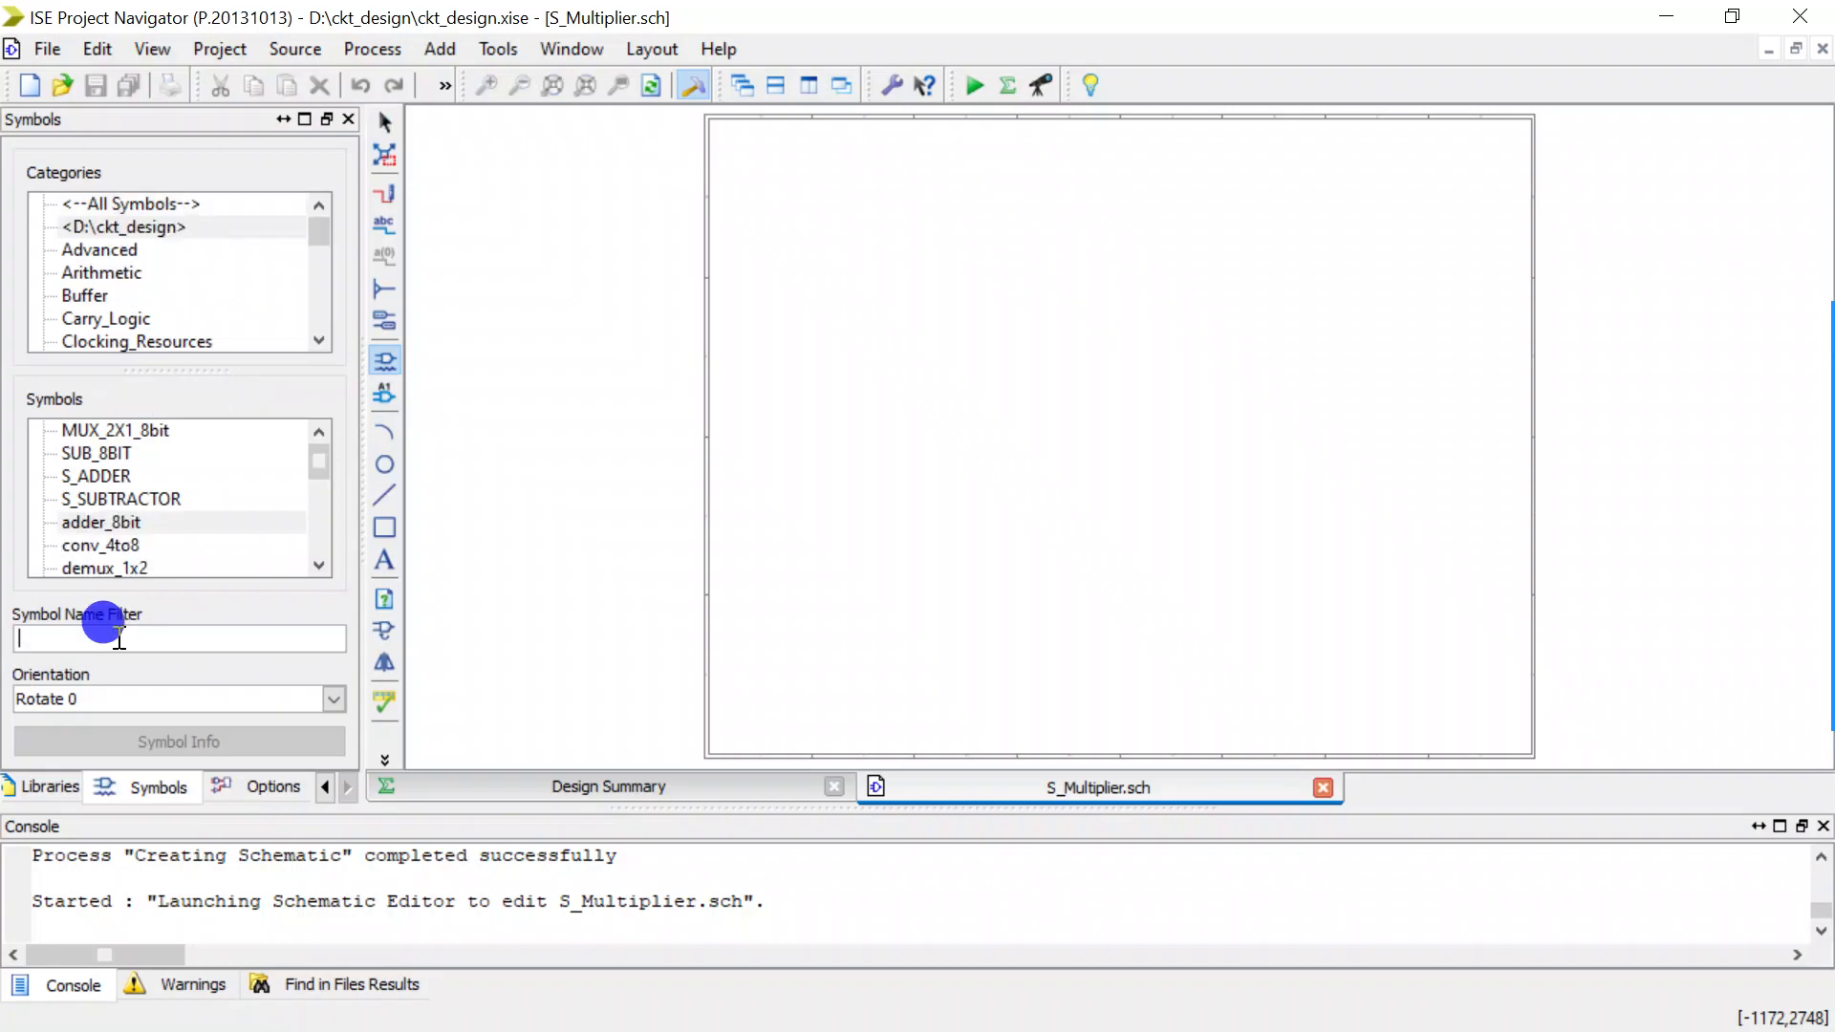
type("mul")
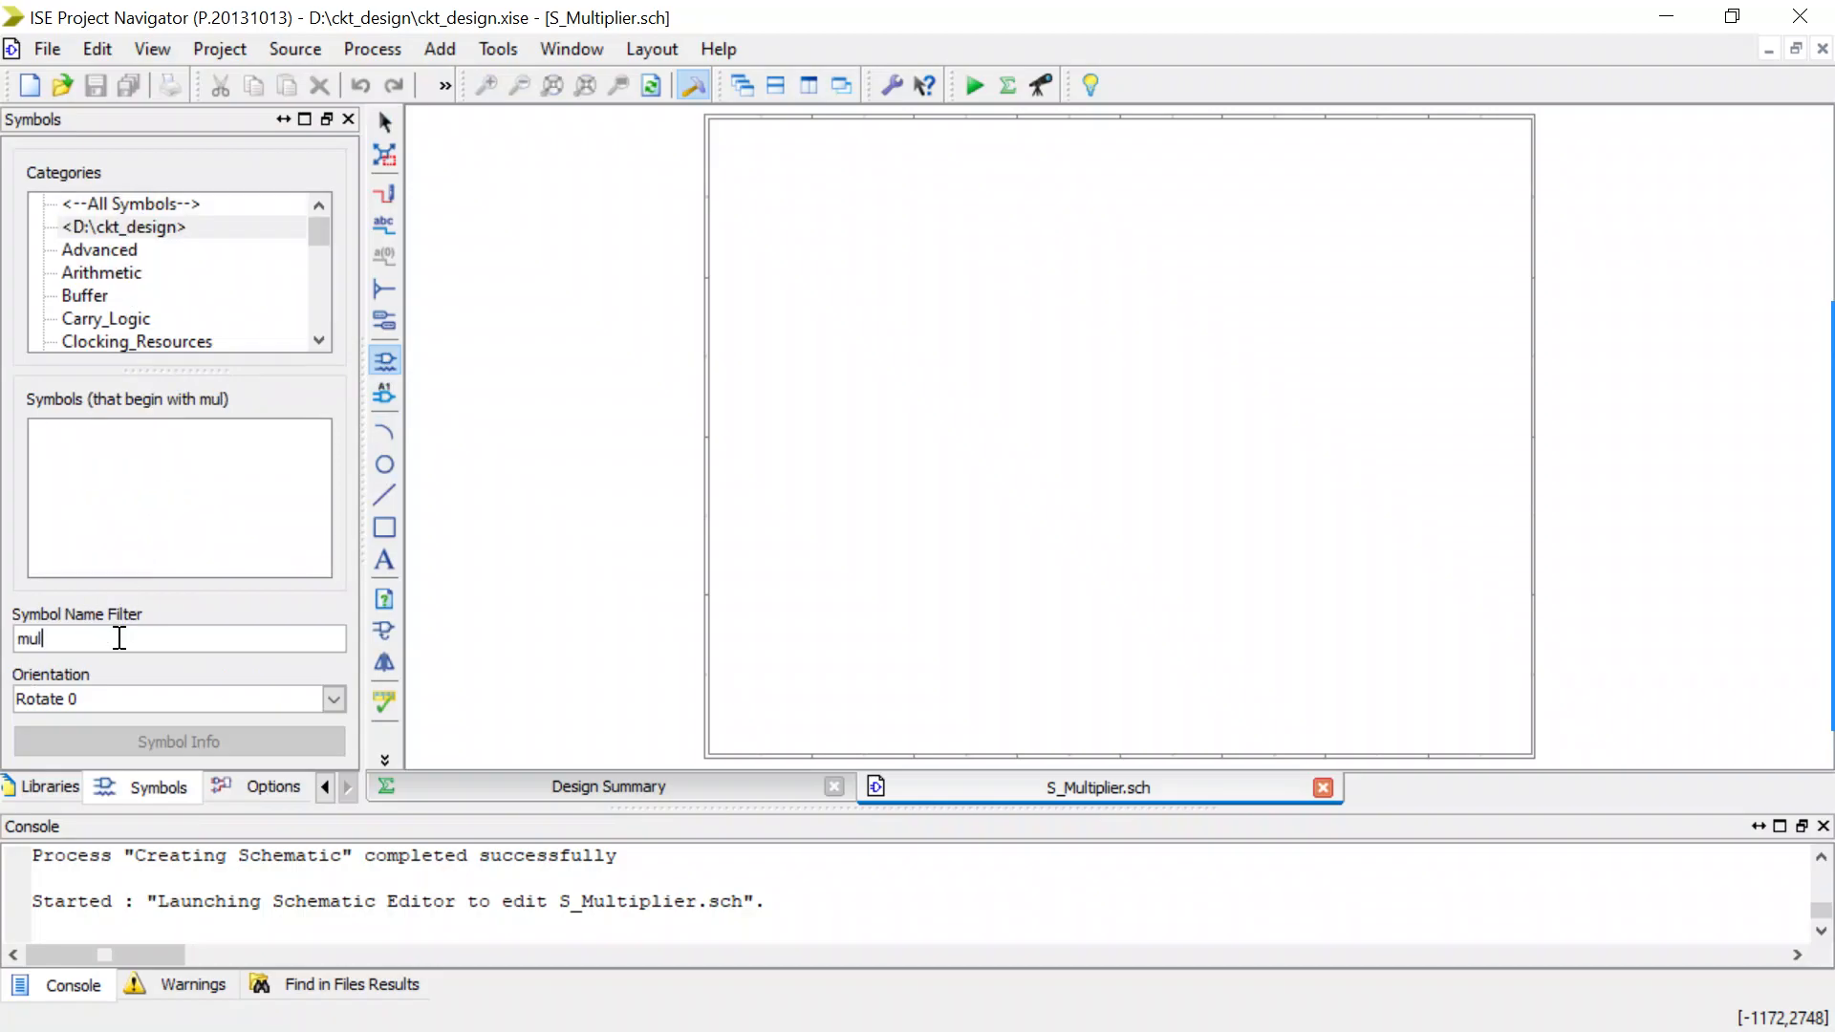
key("BackSpace")
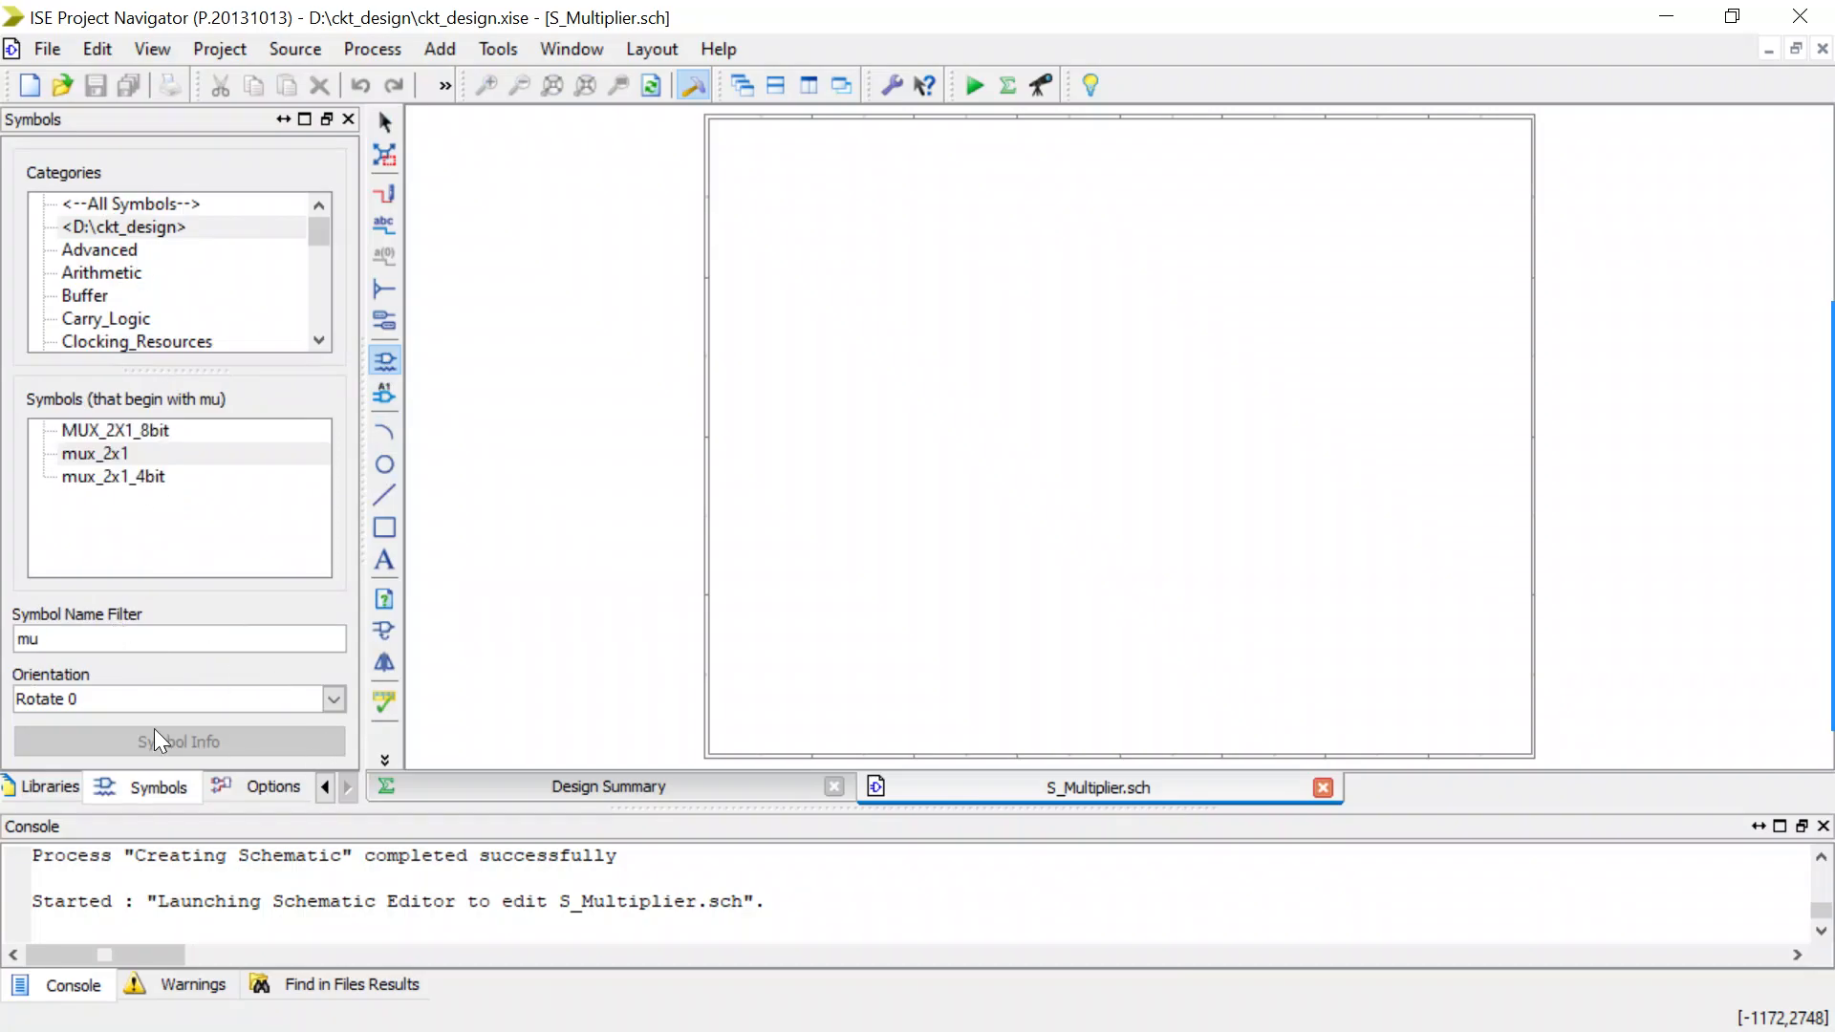
key("BackSpace")
key("BackSpace")
Open the multiplier_4bit schematic from the project's design hierarchy.
left_click(324, 788)
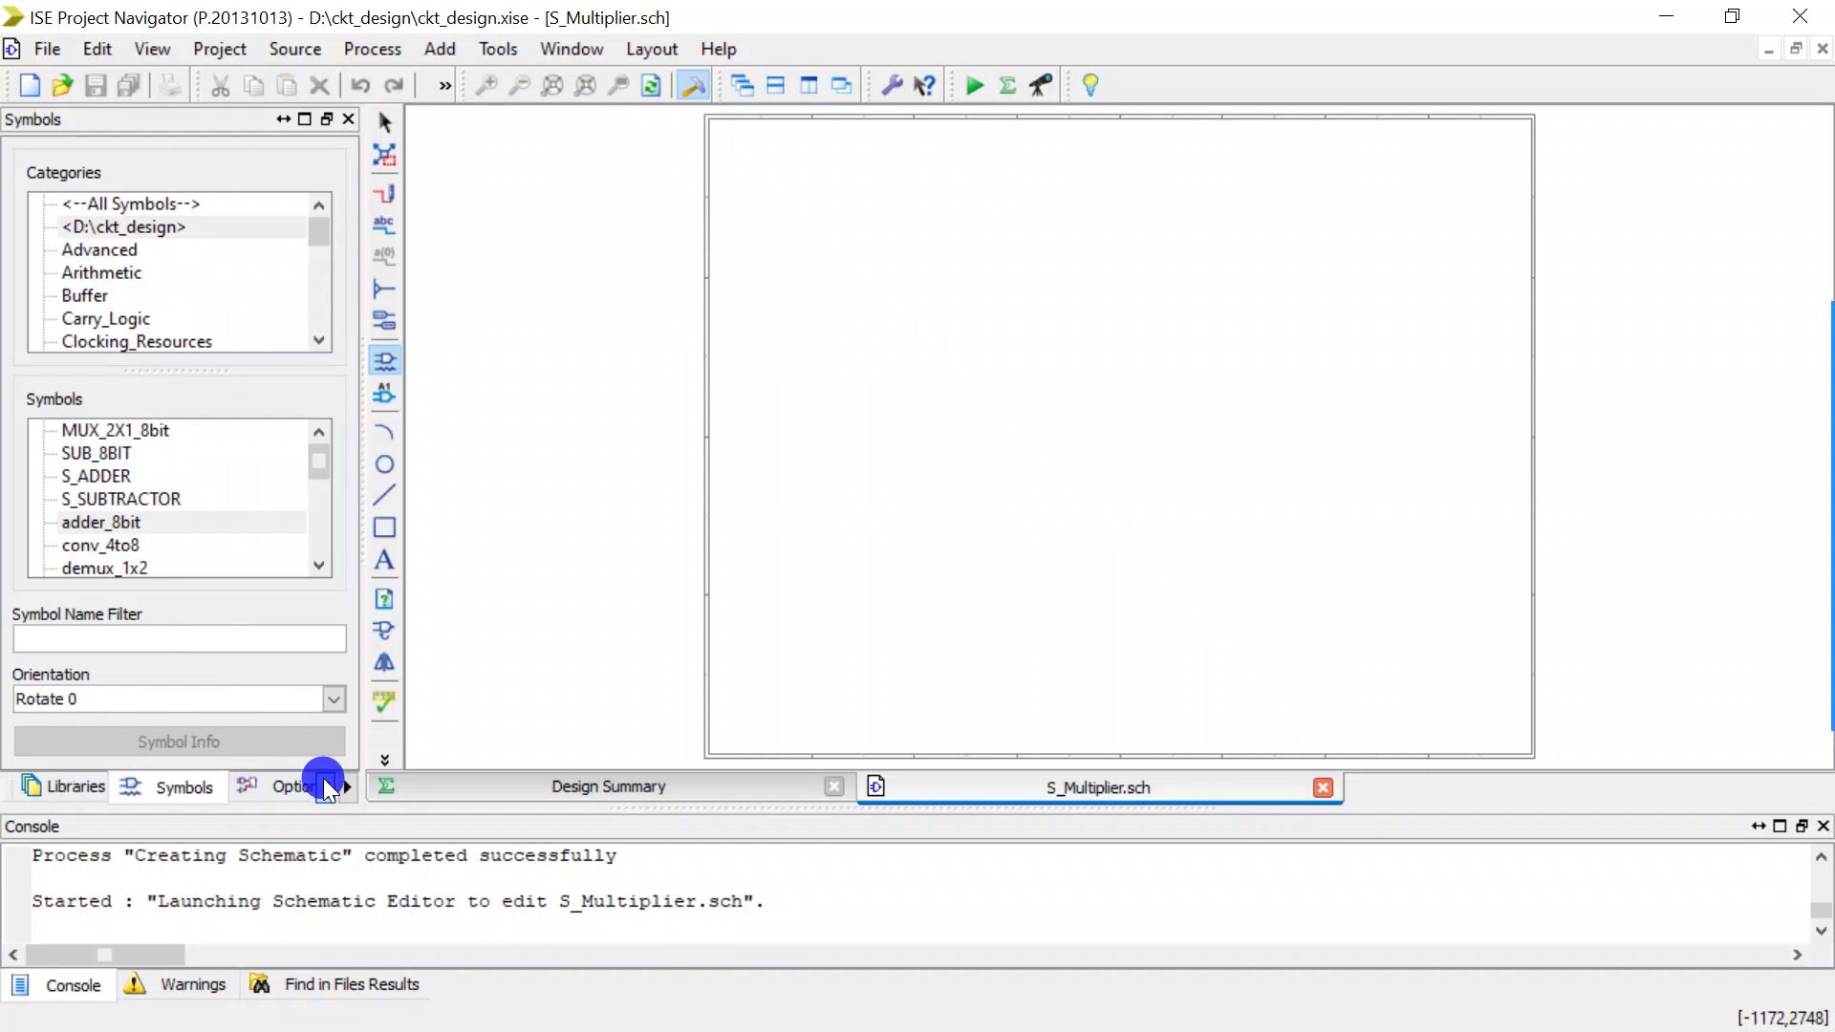
left_click(325, 788)
left_click(325, 787)
left_click(75, 781)
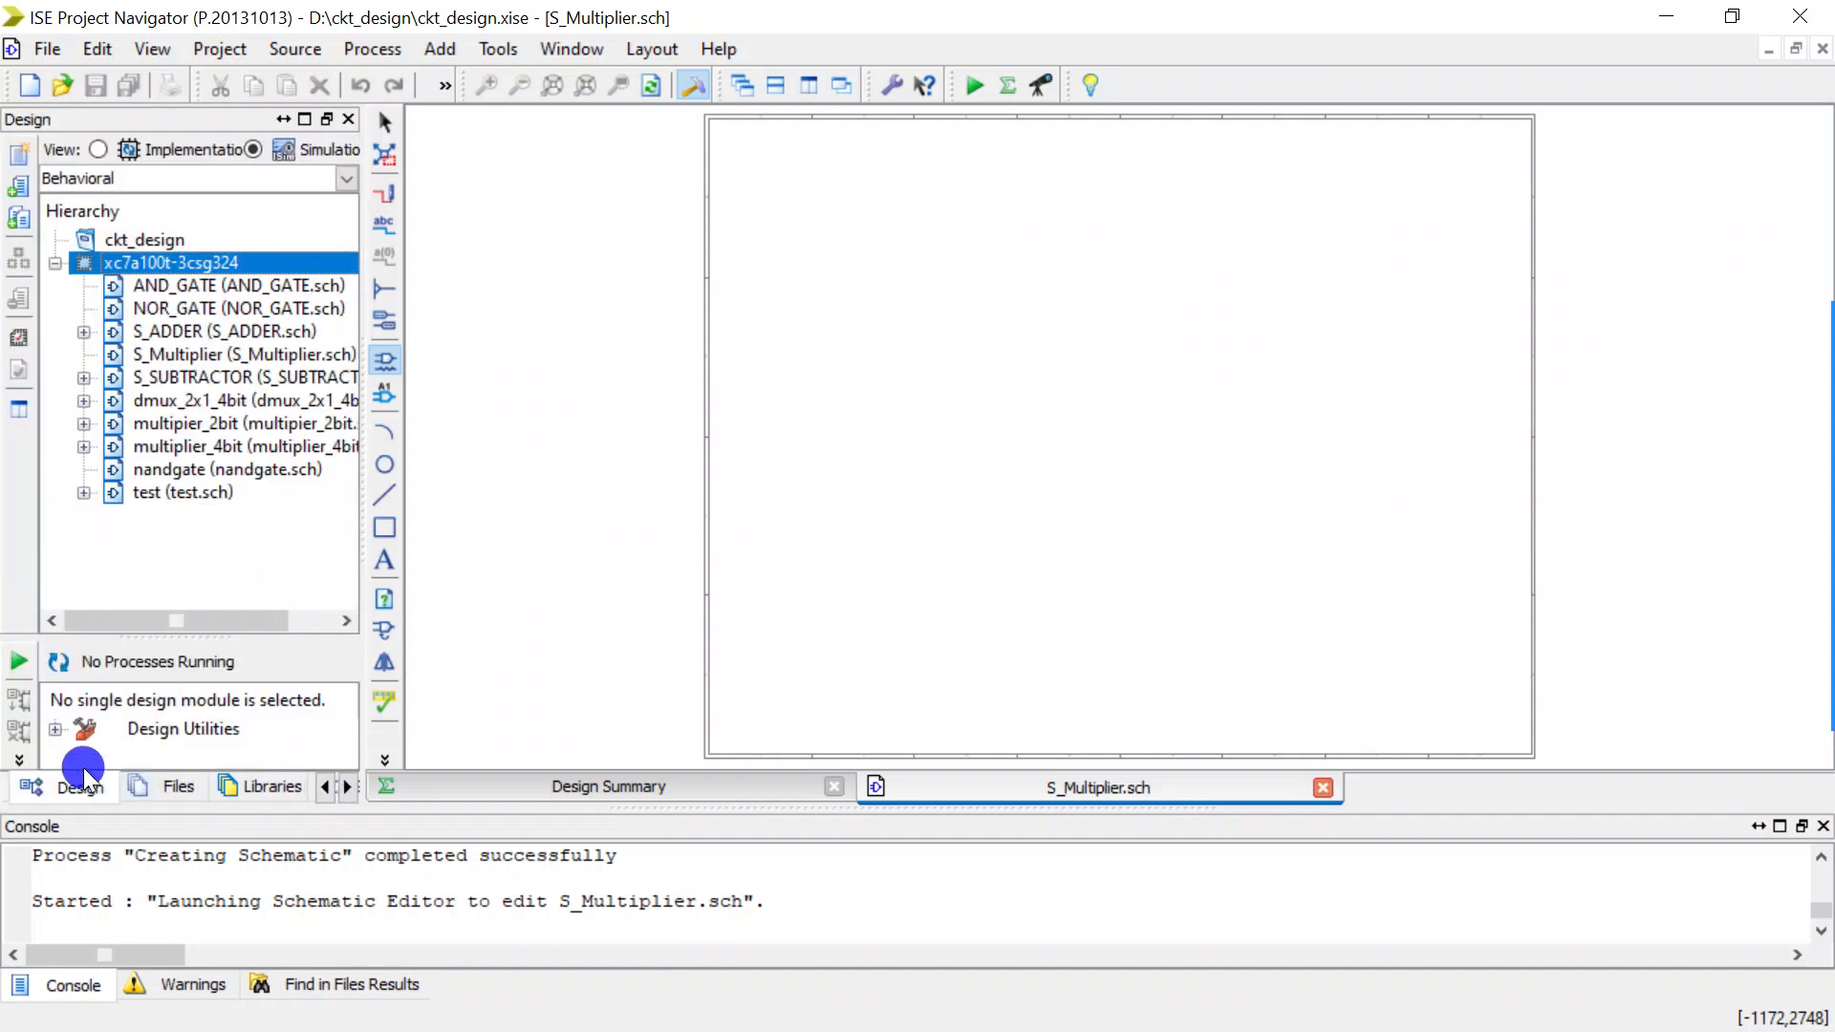
left_click(197, 426)
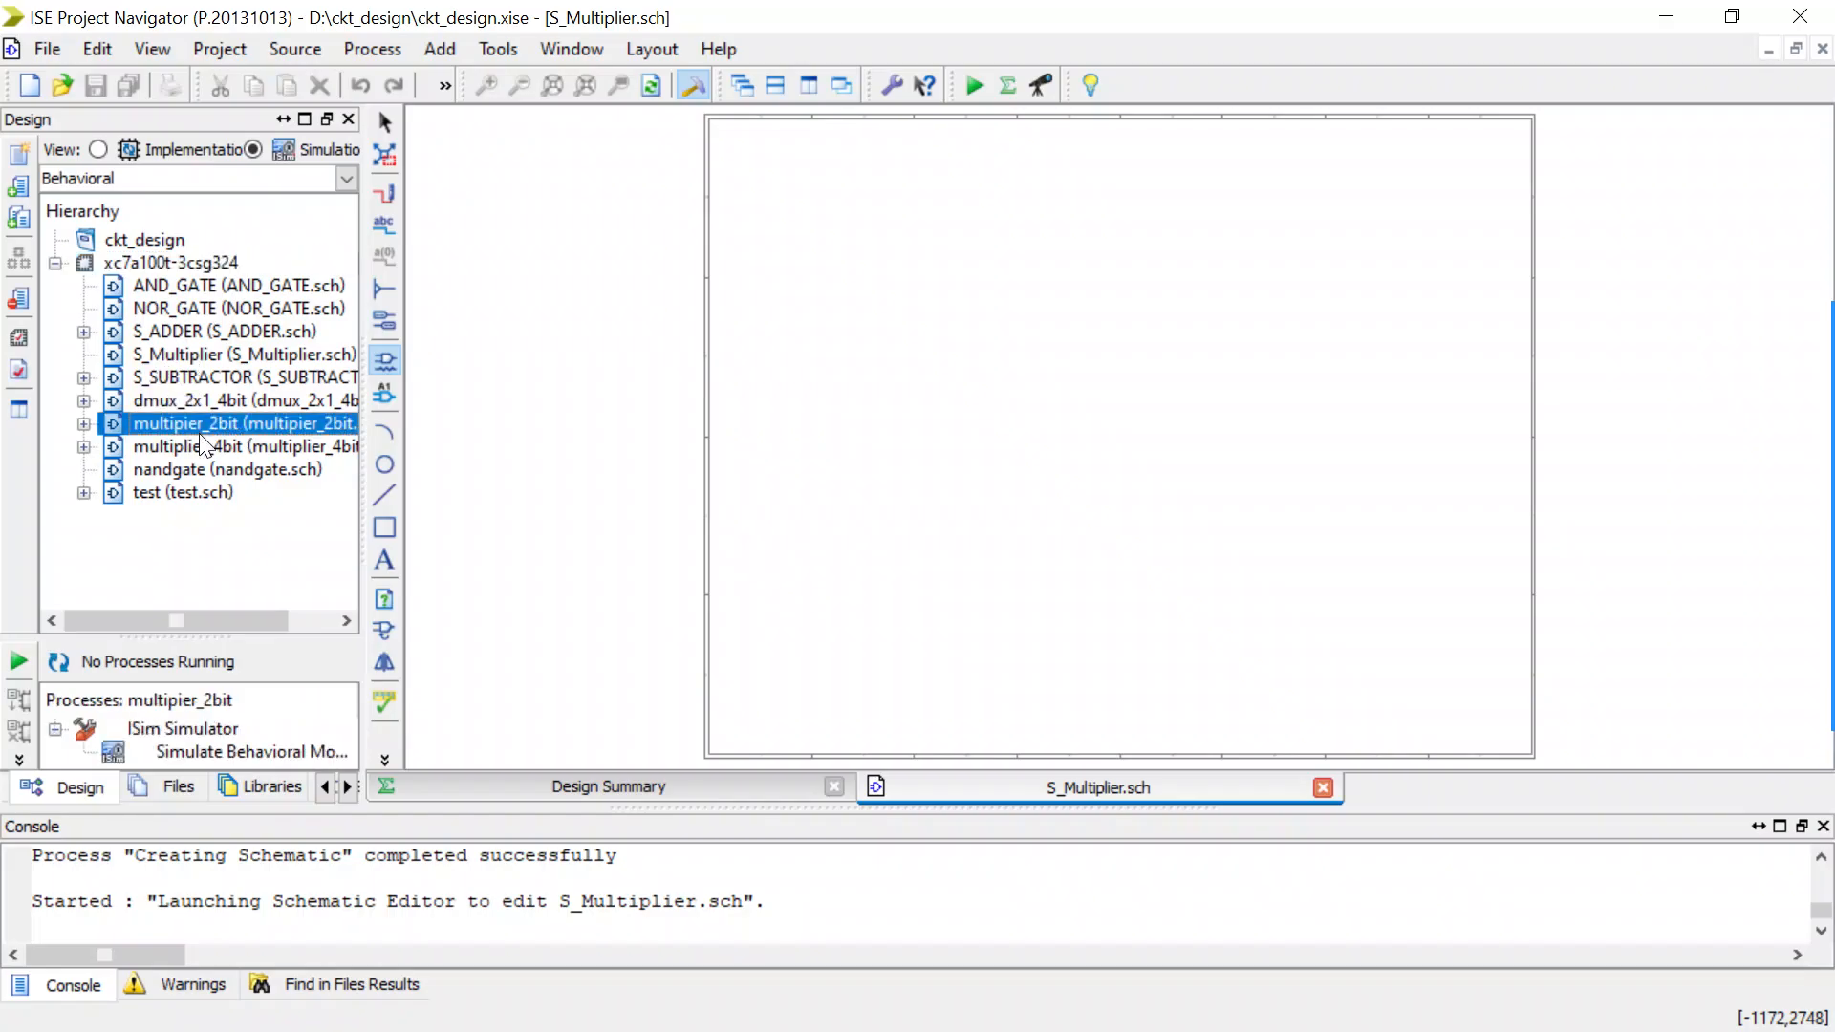
left_click(210, 448)
double_click(211, 448)
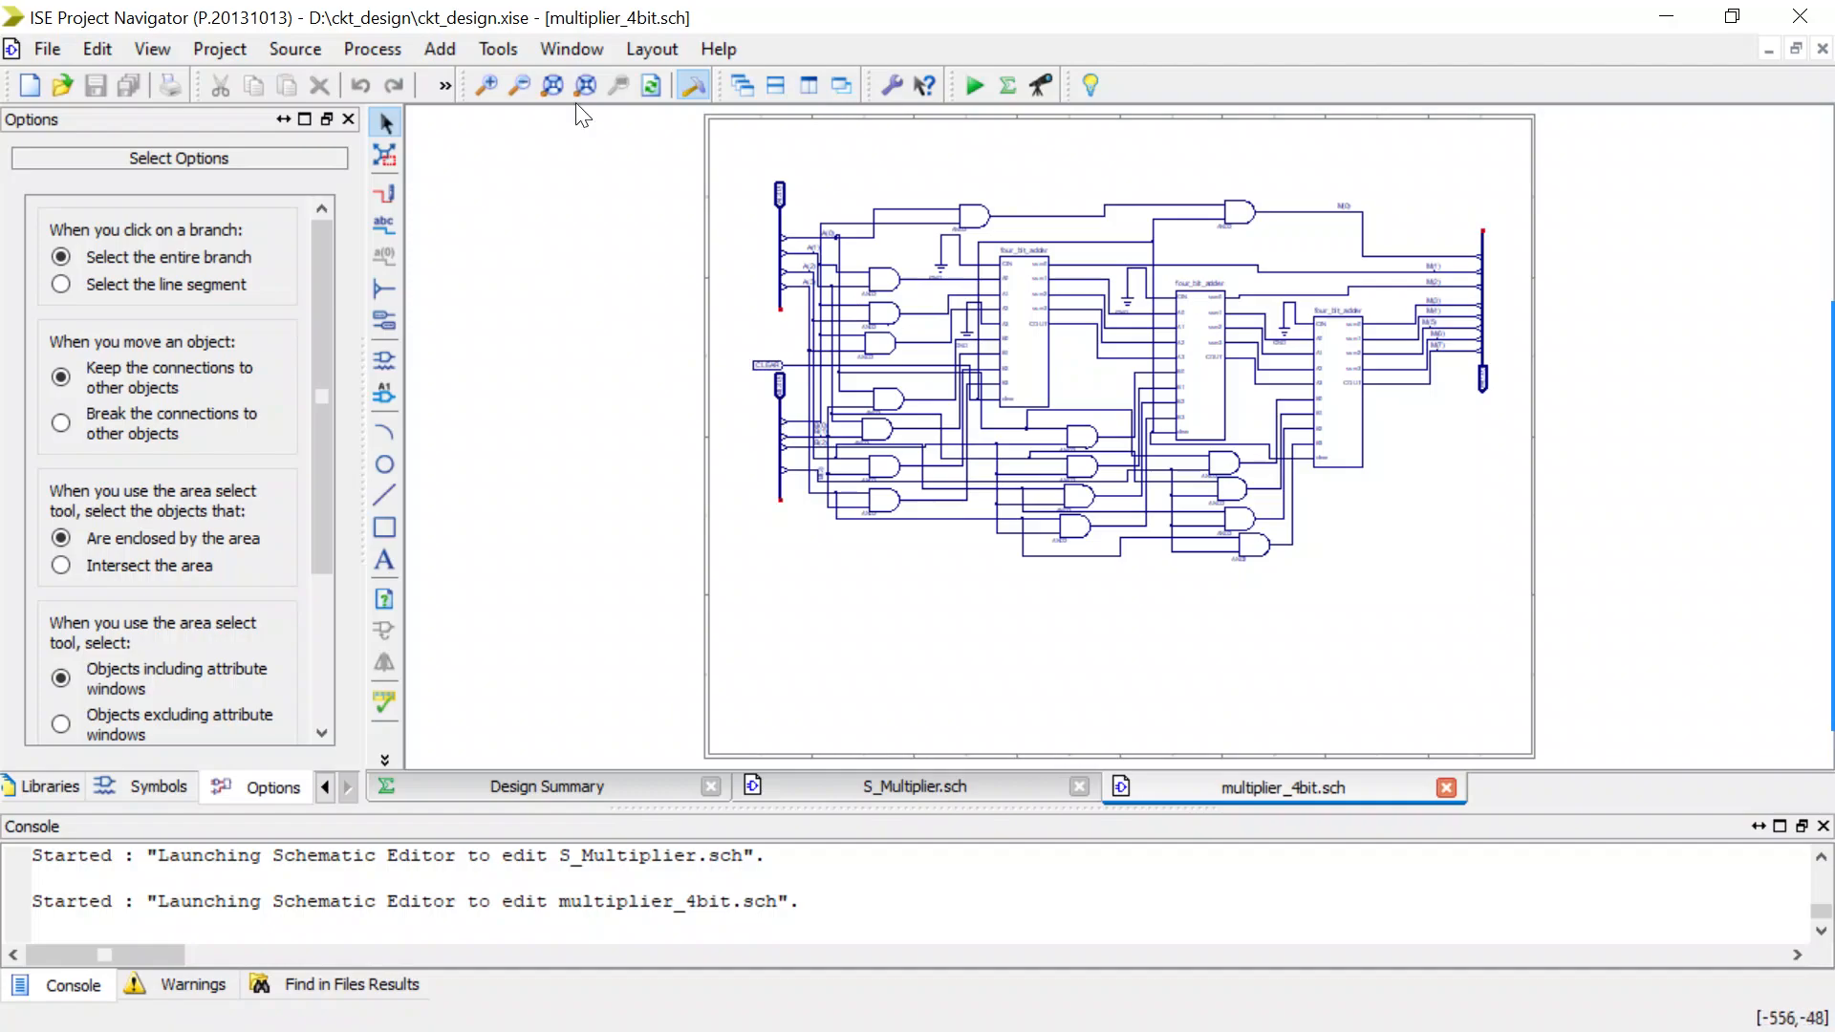
Start the Symbol Wizard with the multiplier_4bit schematic as the pin name source, keeping a rectangular shape.
left_click(501, 49)
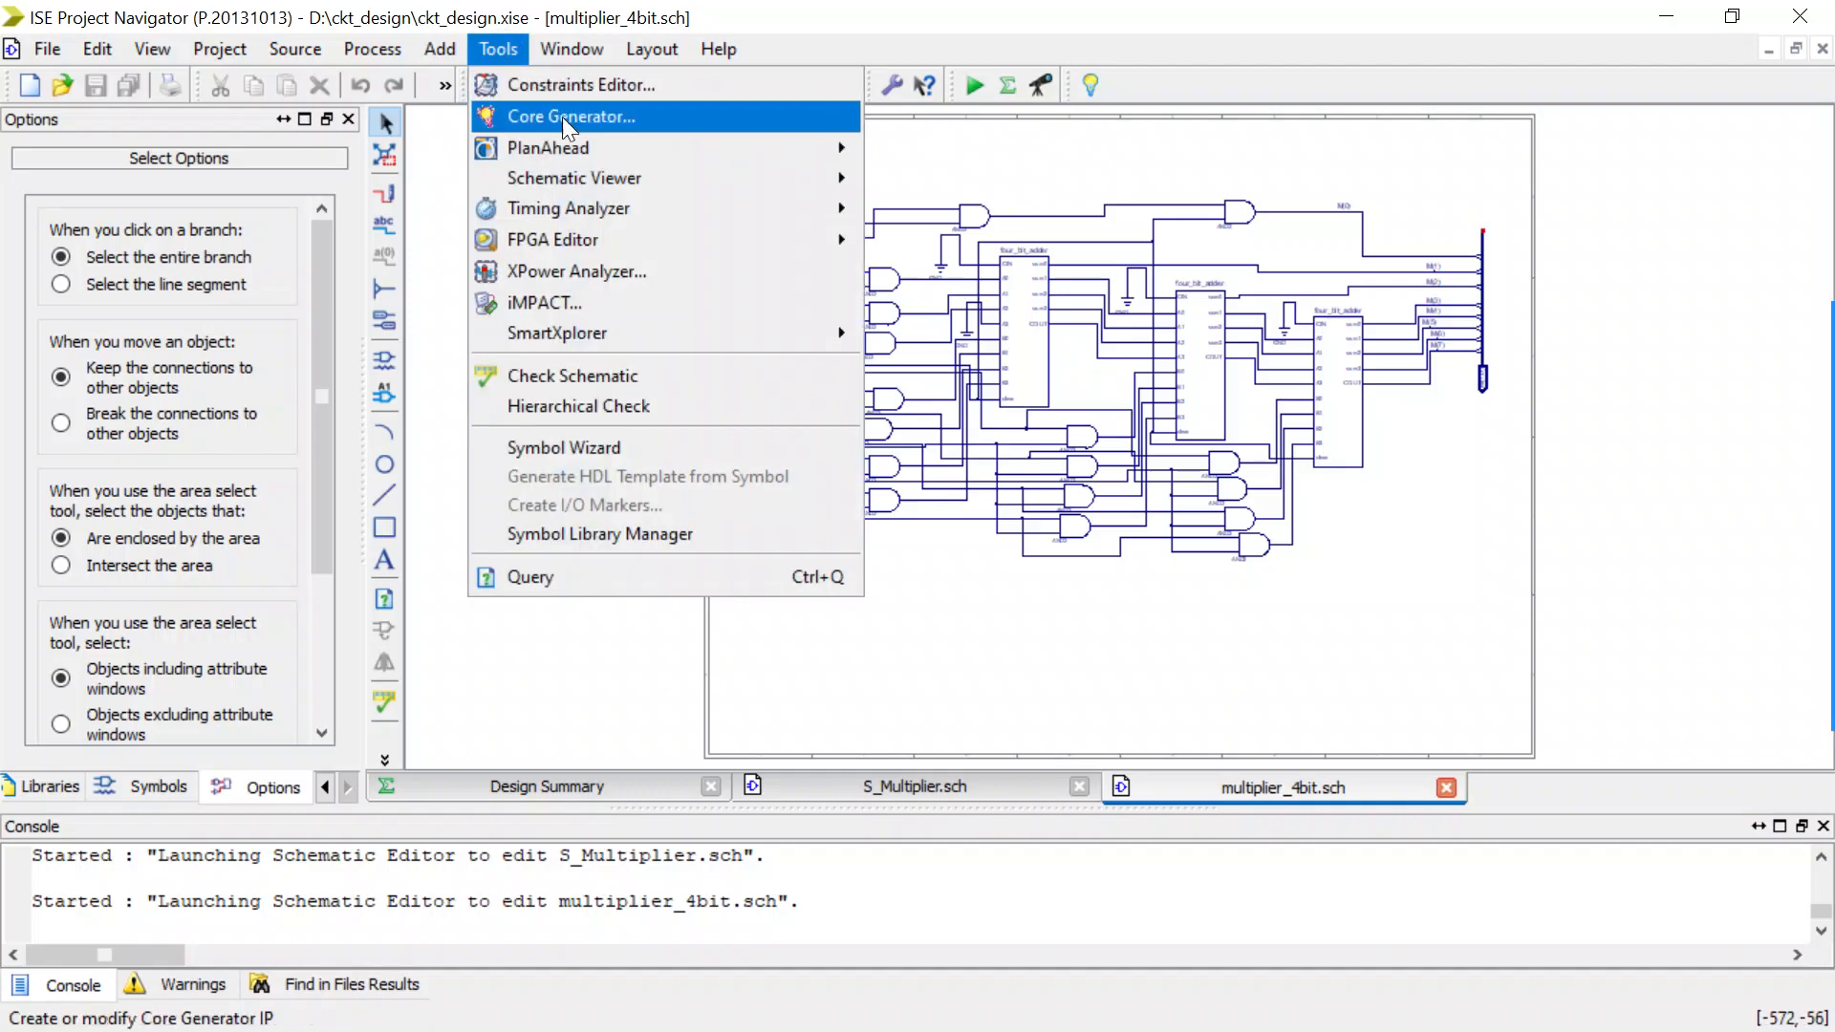
left_click(535, 445)
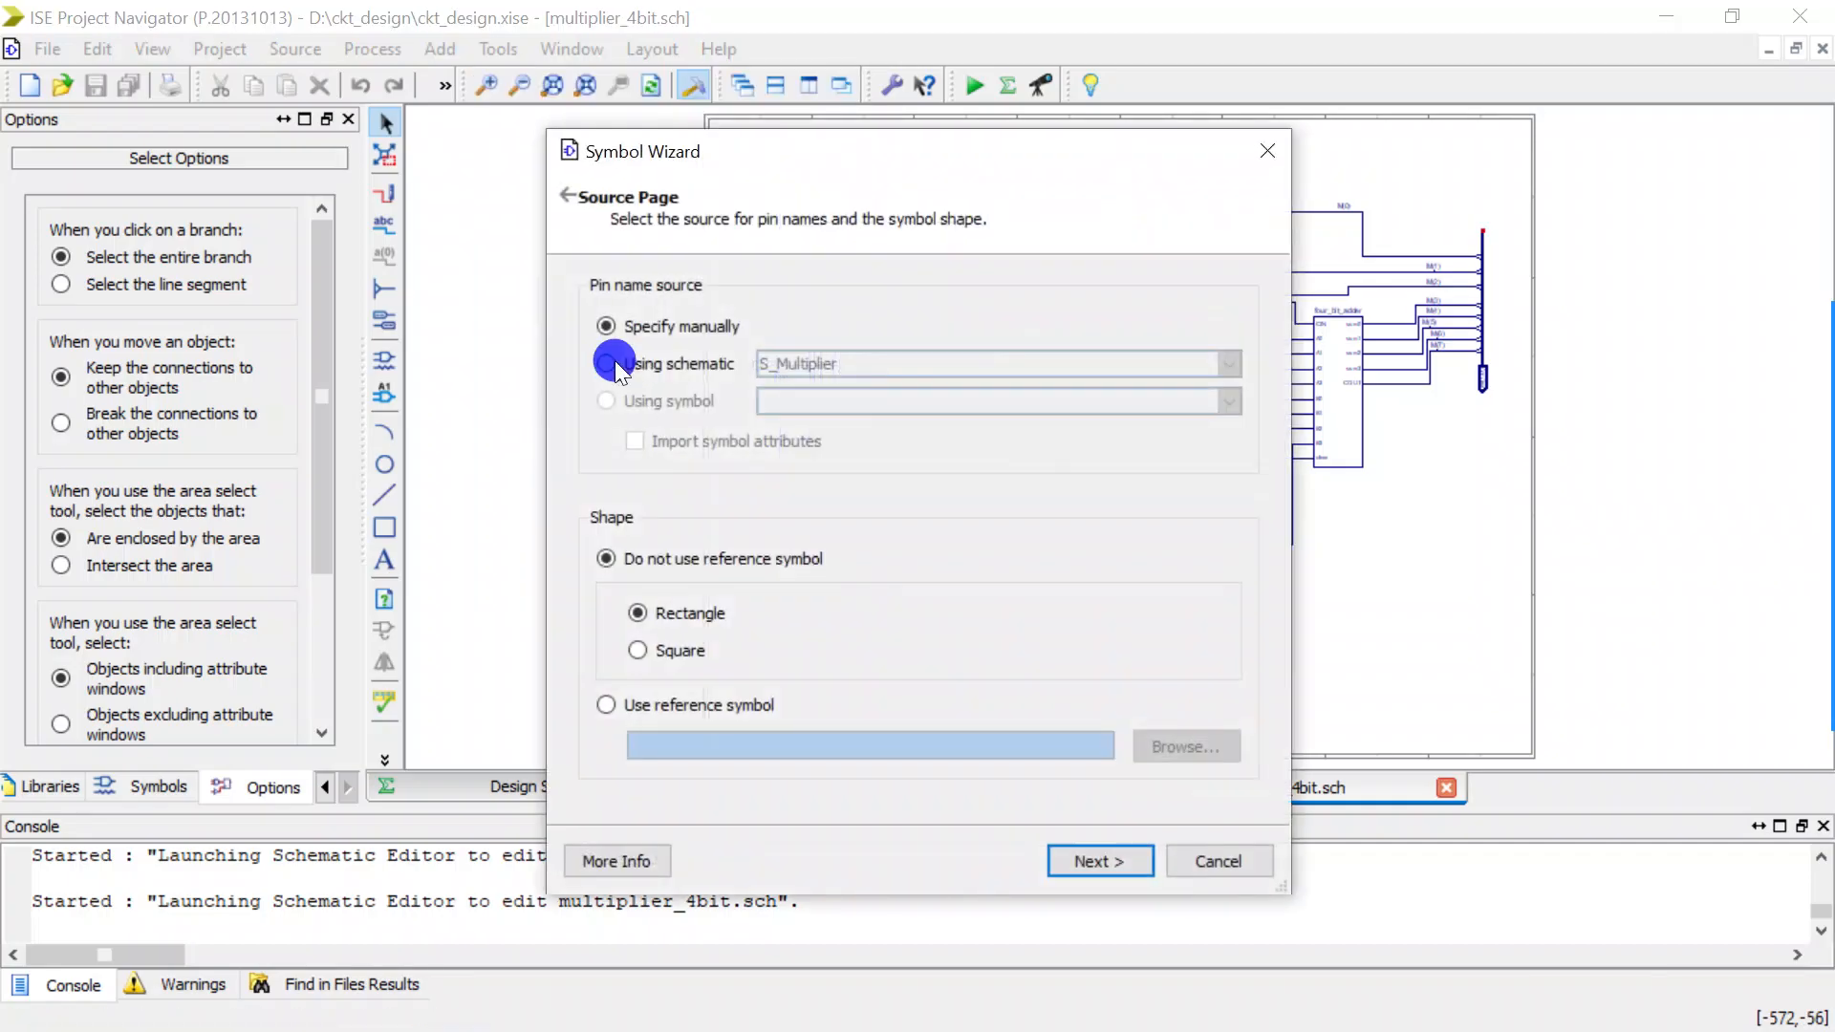
left_click(615, 361)
left_click(837, 360)
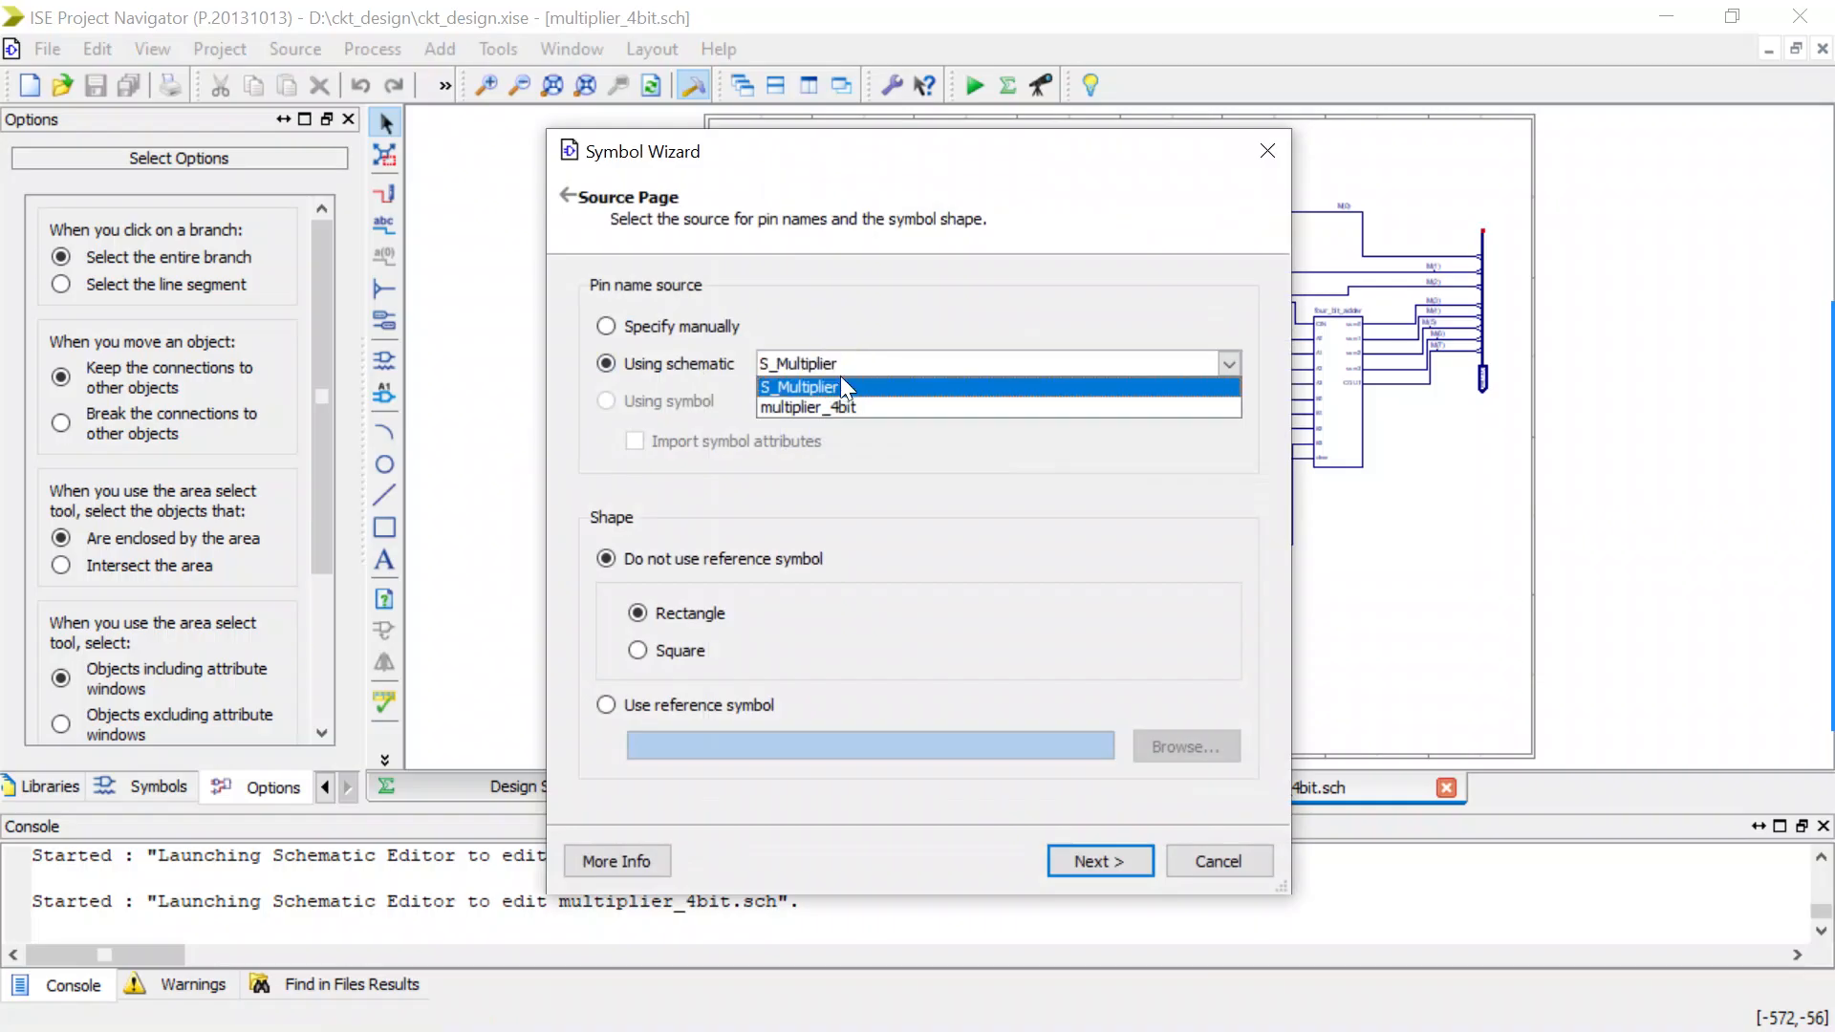
left_click(841, 406)
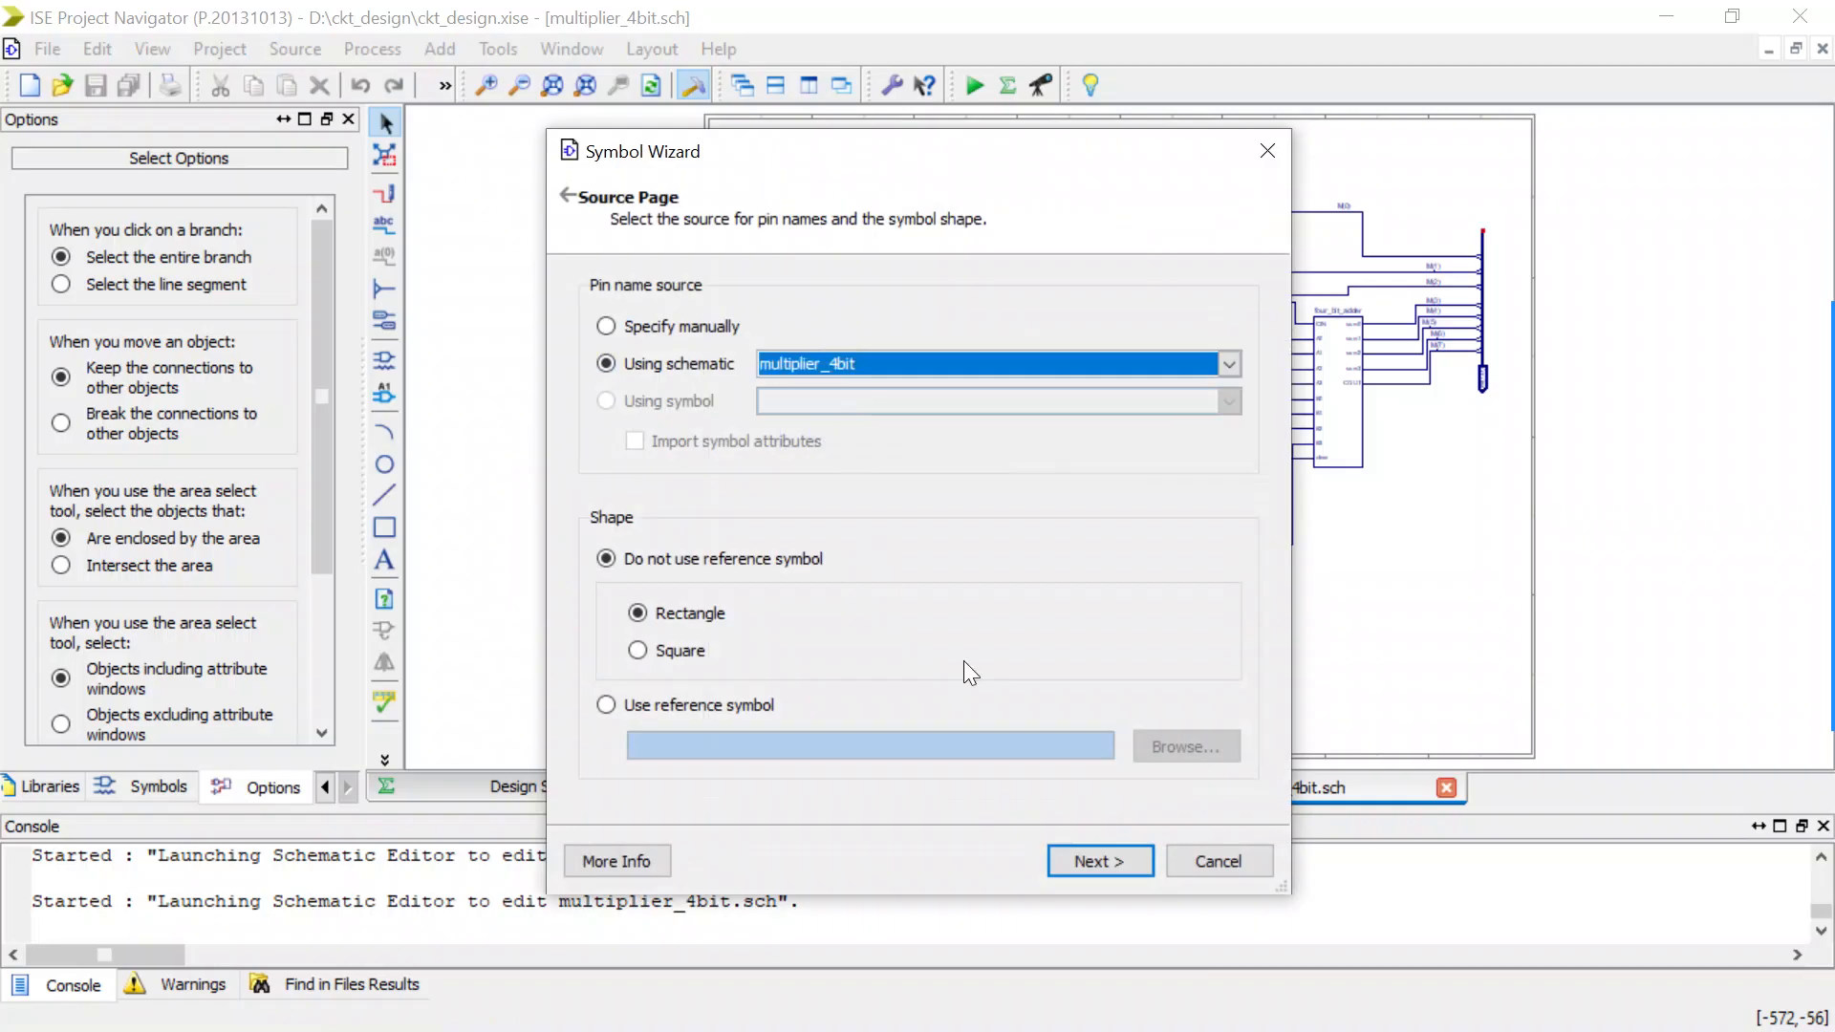
left_click(1087, 861)
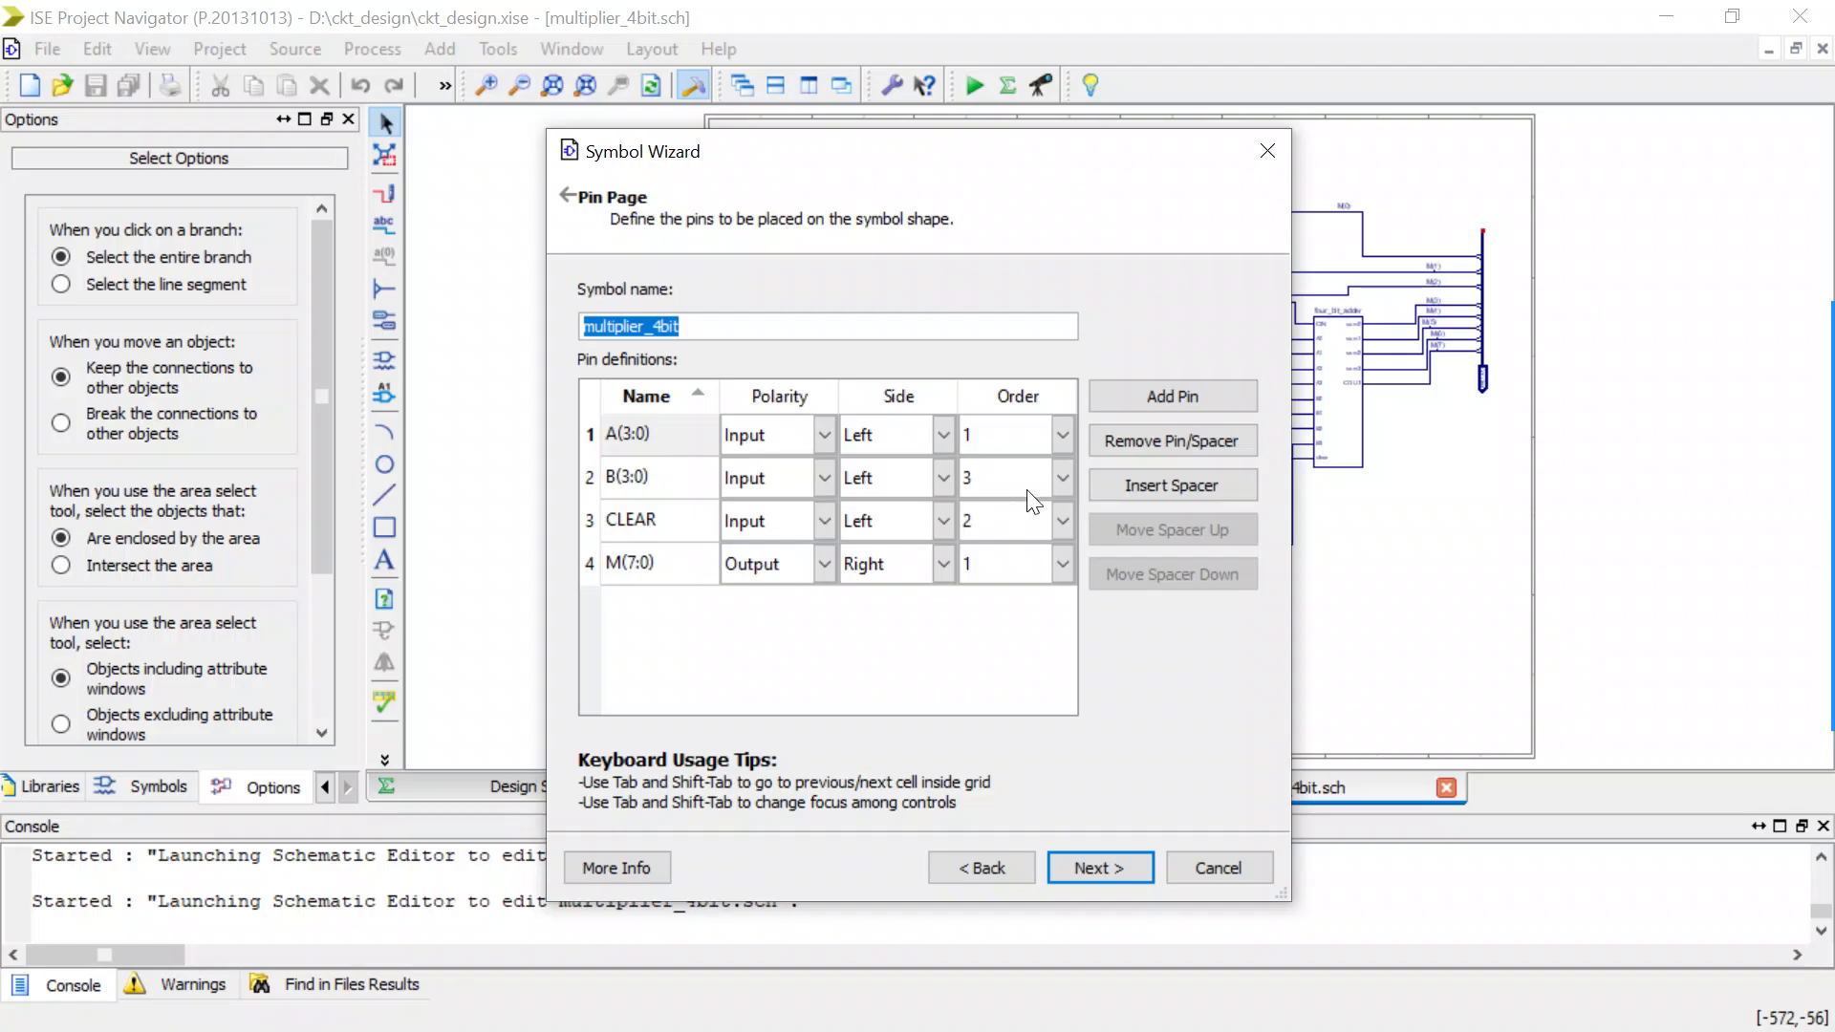
Set the order of input pin B(3:0) to 2 and continue to the symbol layout settings.
left_click(1055, 482)
left_click(1005, 532)
left_click(1112, 869)
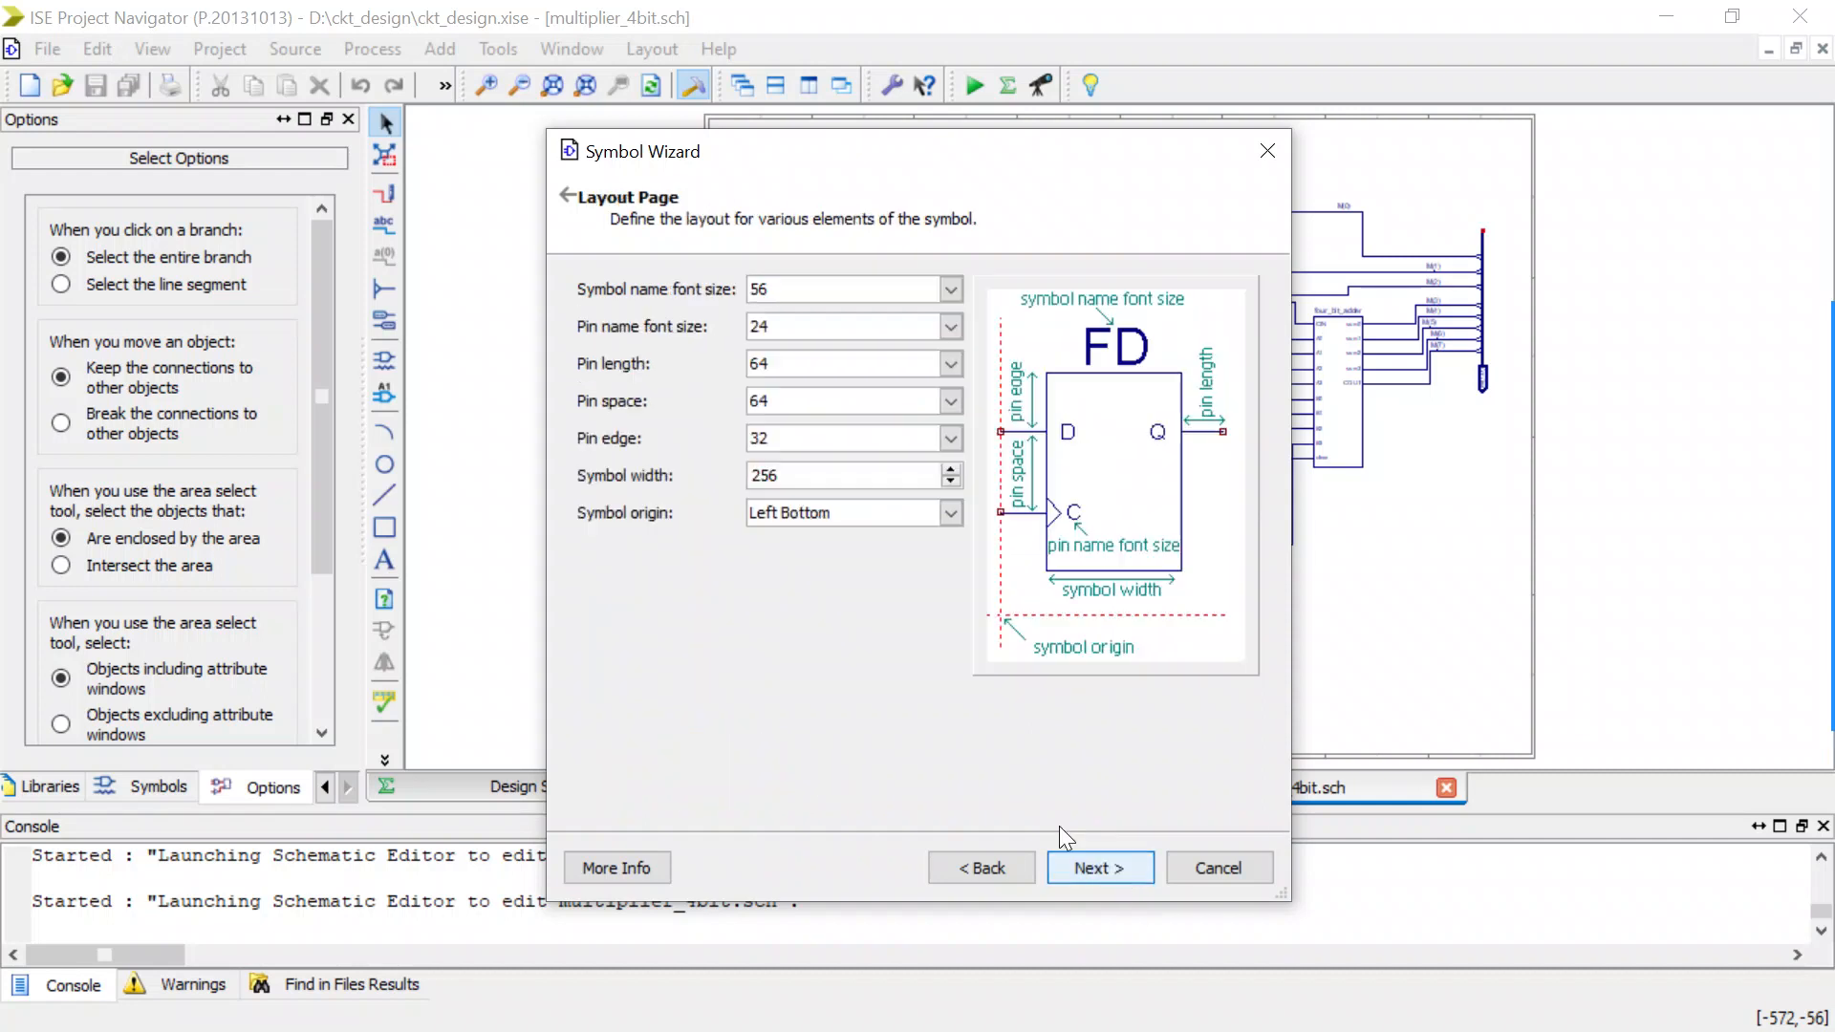
Set the symbol name font size to 28 and the symbol width to 192.
left_click(949, 286)
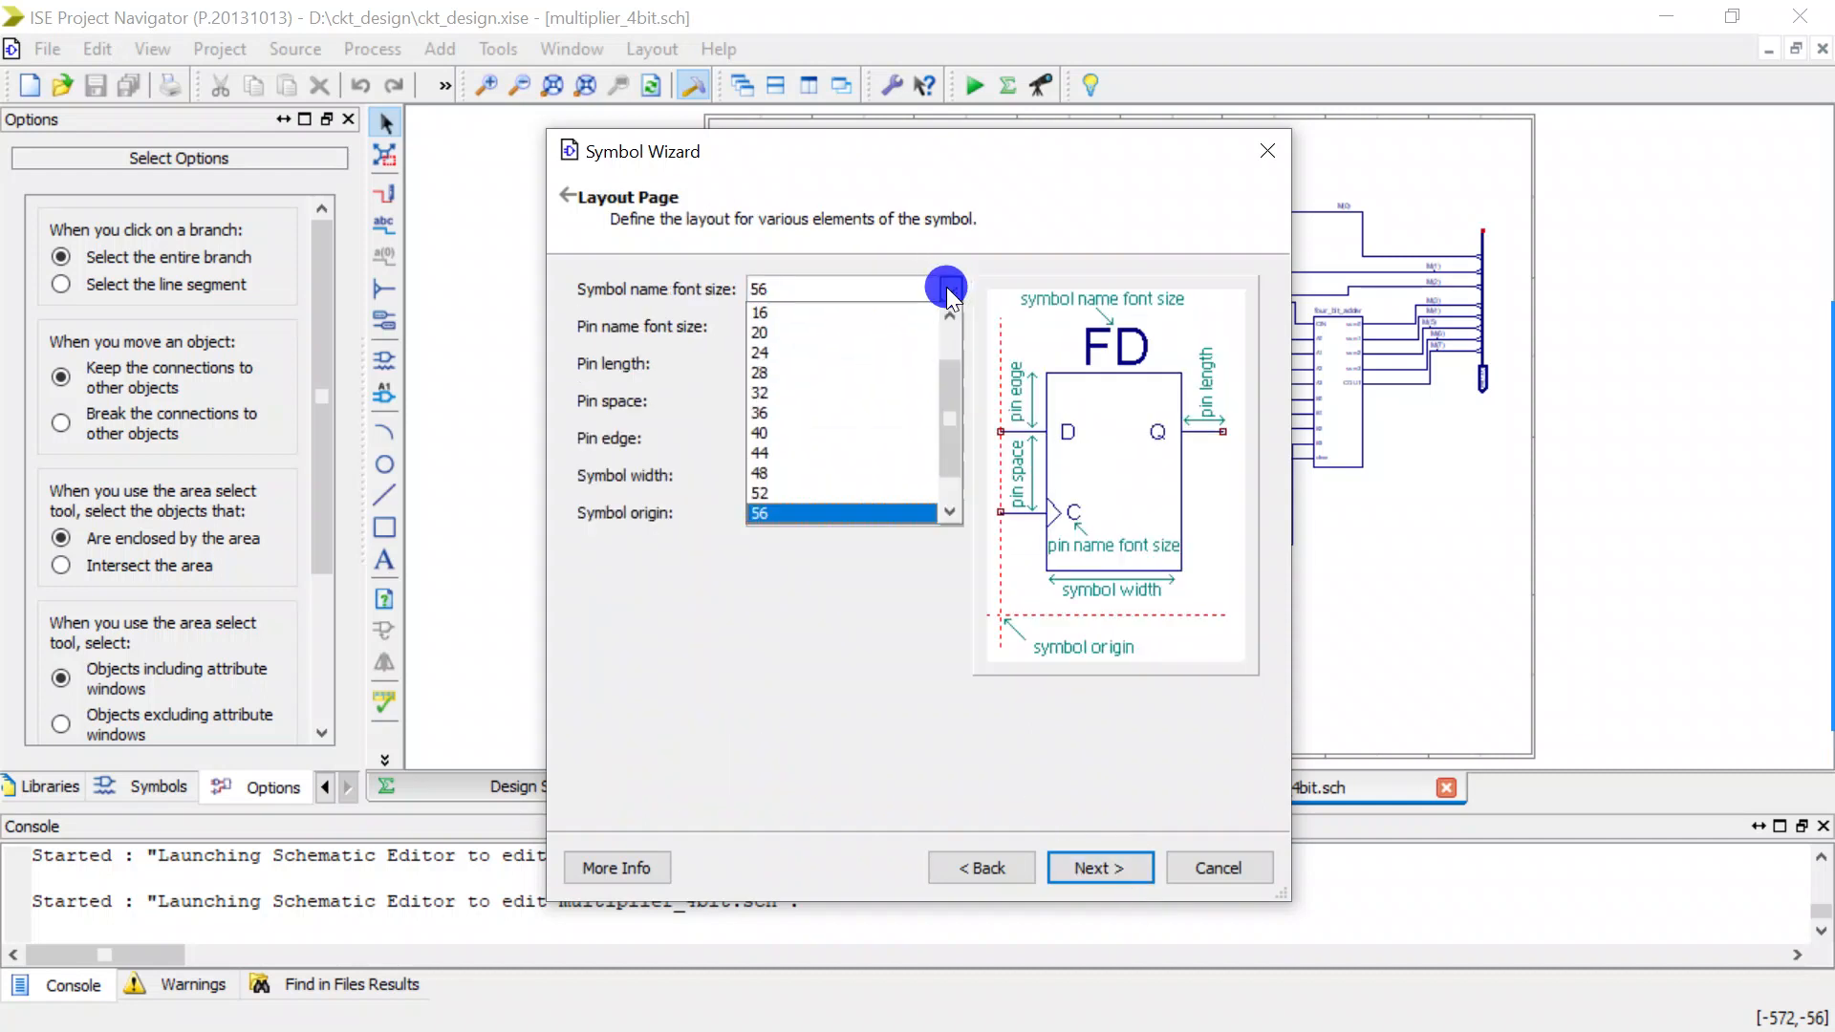
left_click(789, 374)
left_click(949, 482)
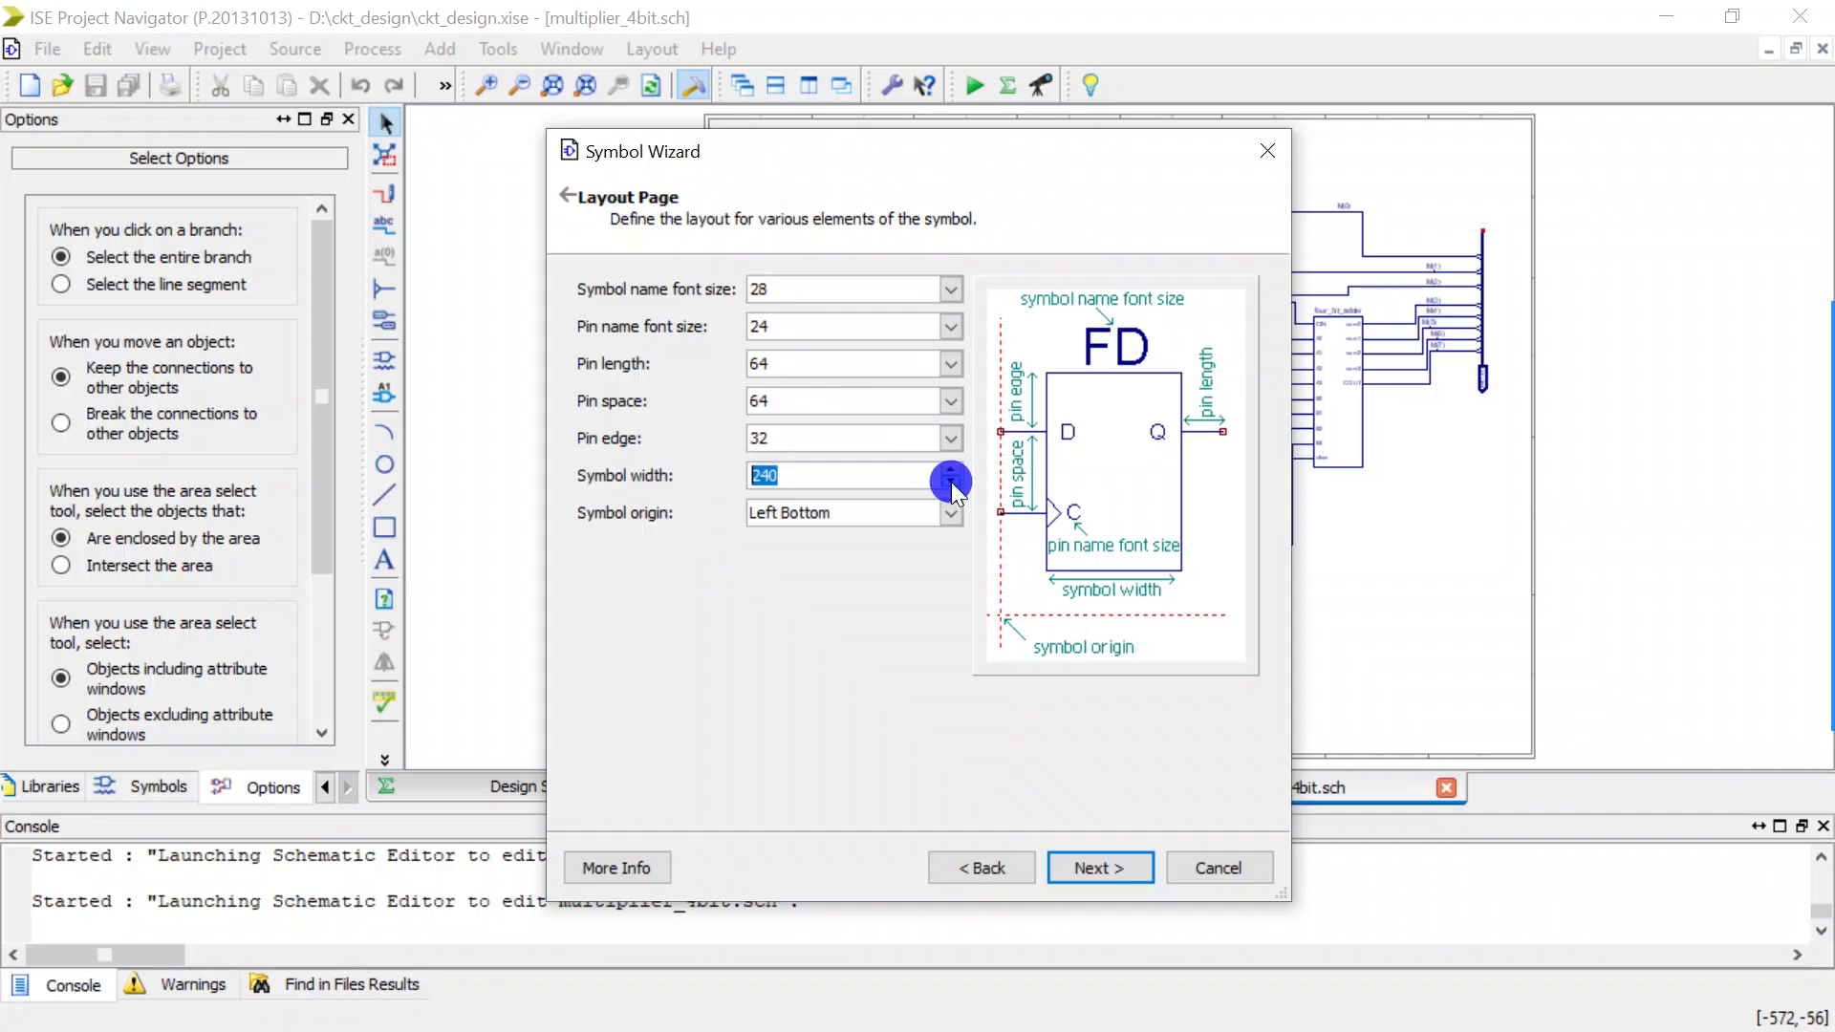
left_click(949, 481)
left_click(950, 482)
left_click(950, 482)
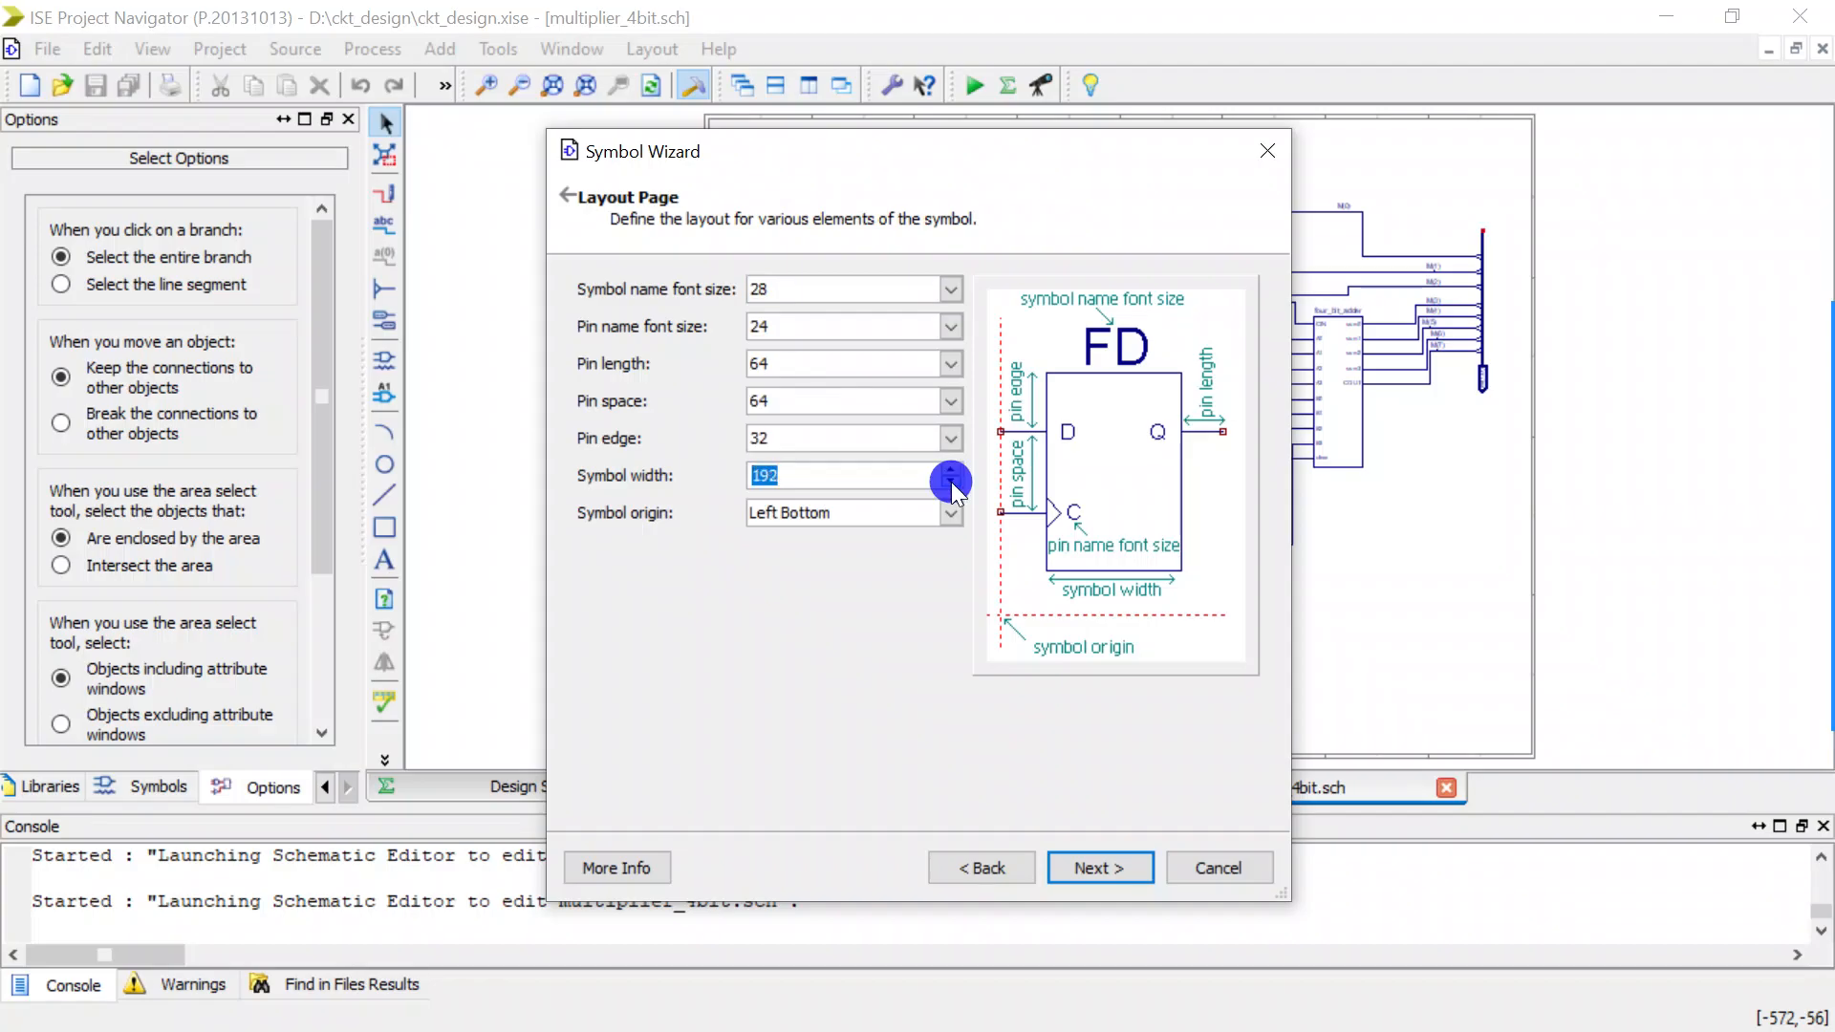
Generate the multiplier_4bit symbol and close its symbol and schematic files to return to S_Multiplier.sch.
left_click(1127, 871)
left_click(1128, 872)
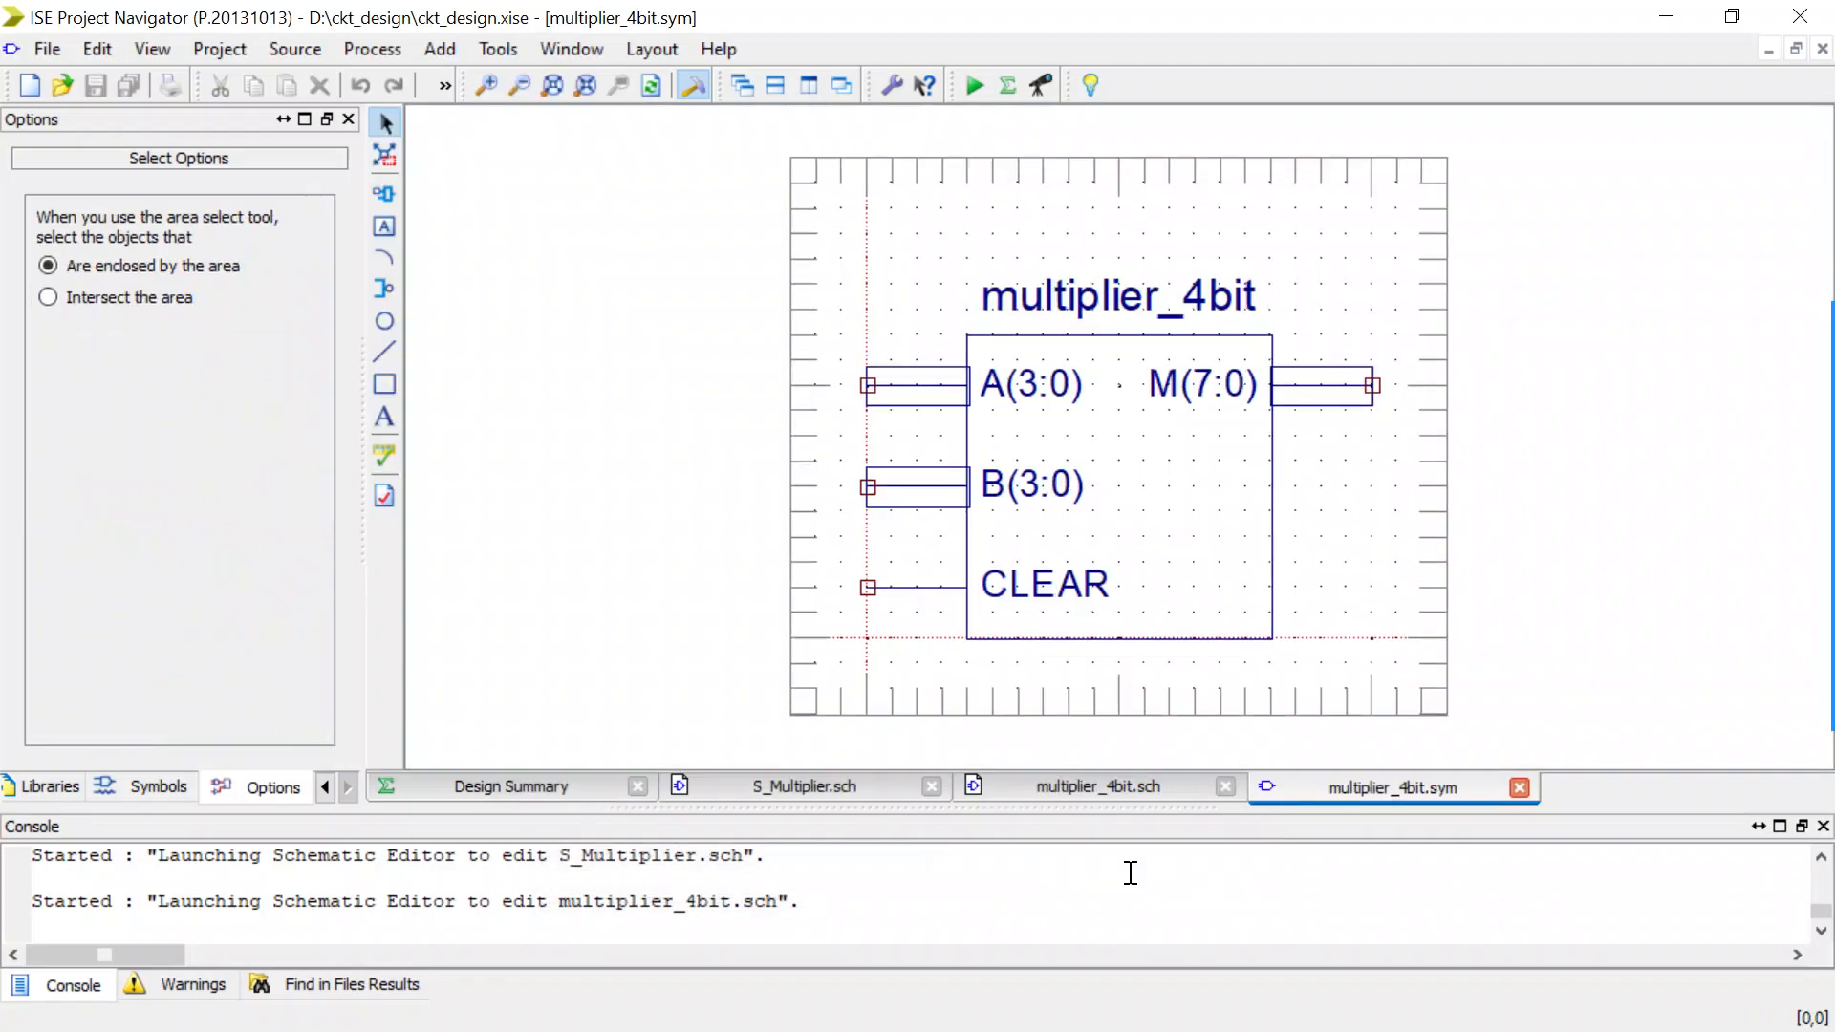
left_click(1521, 777)
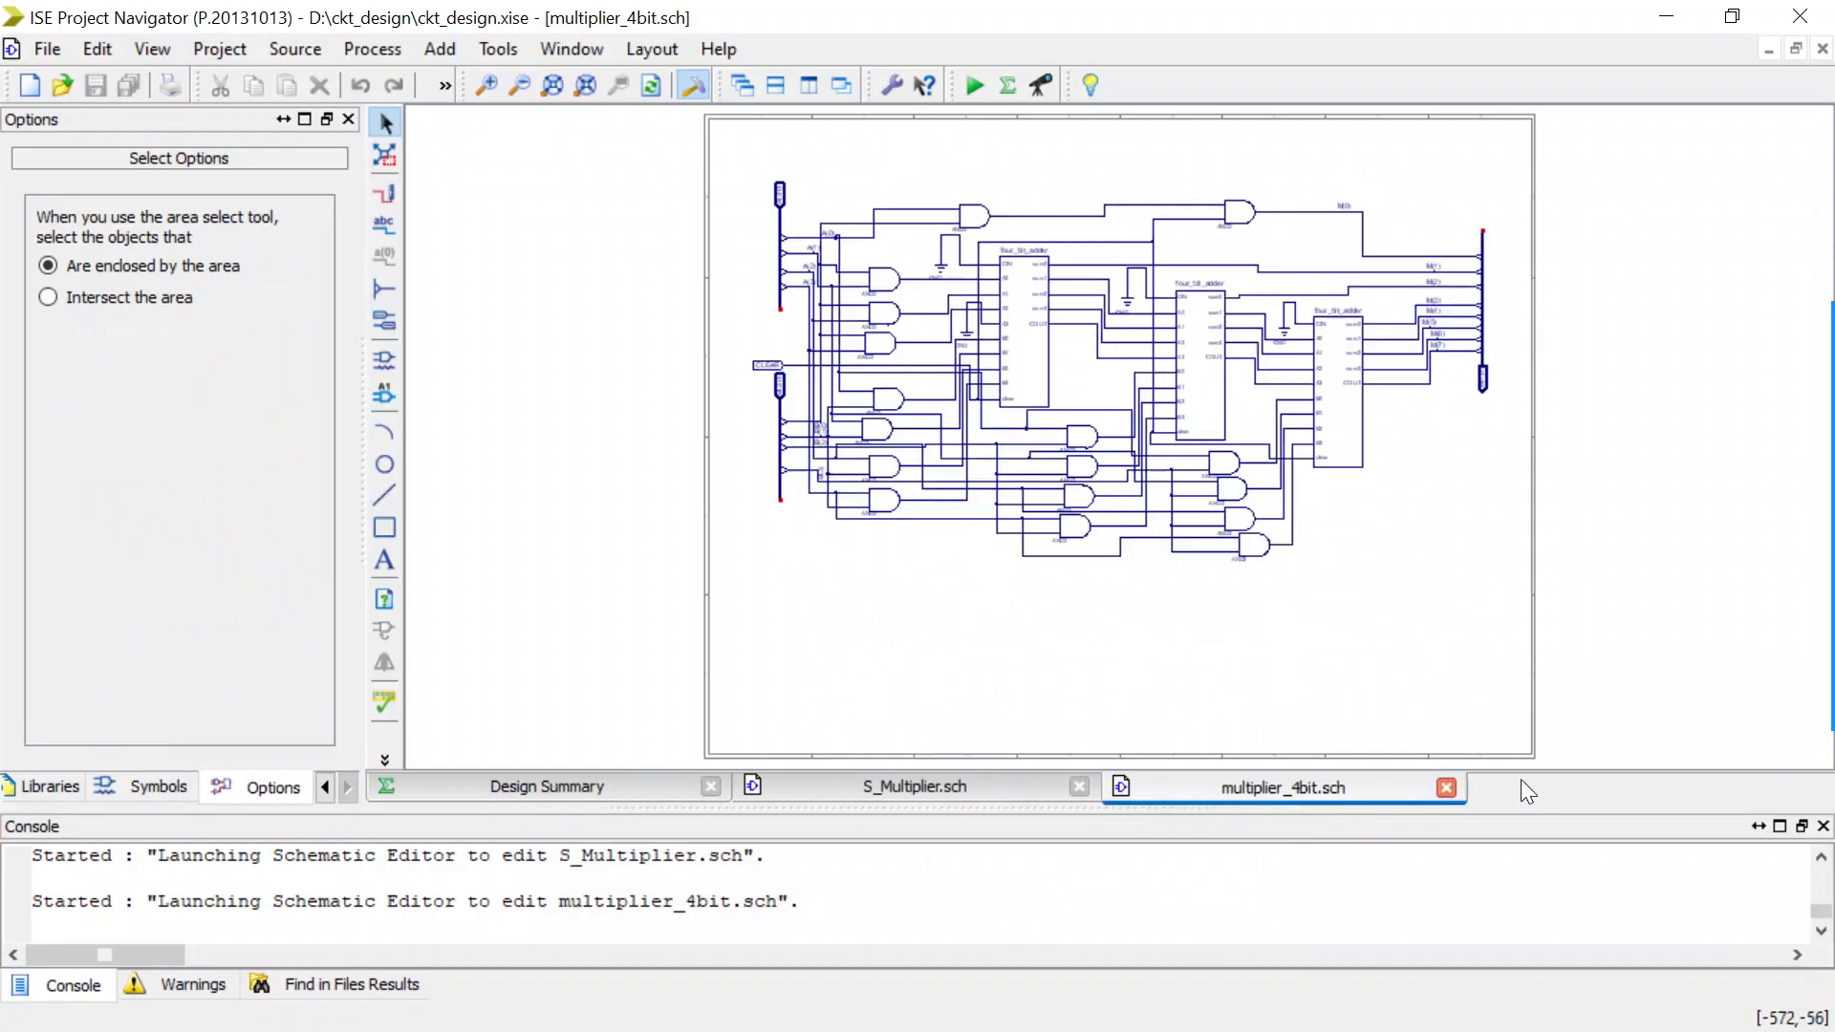
left_click(1446, 787)
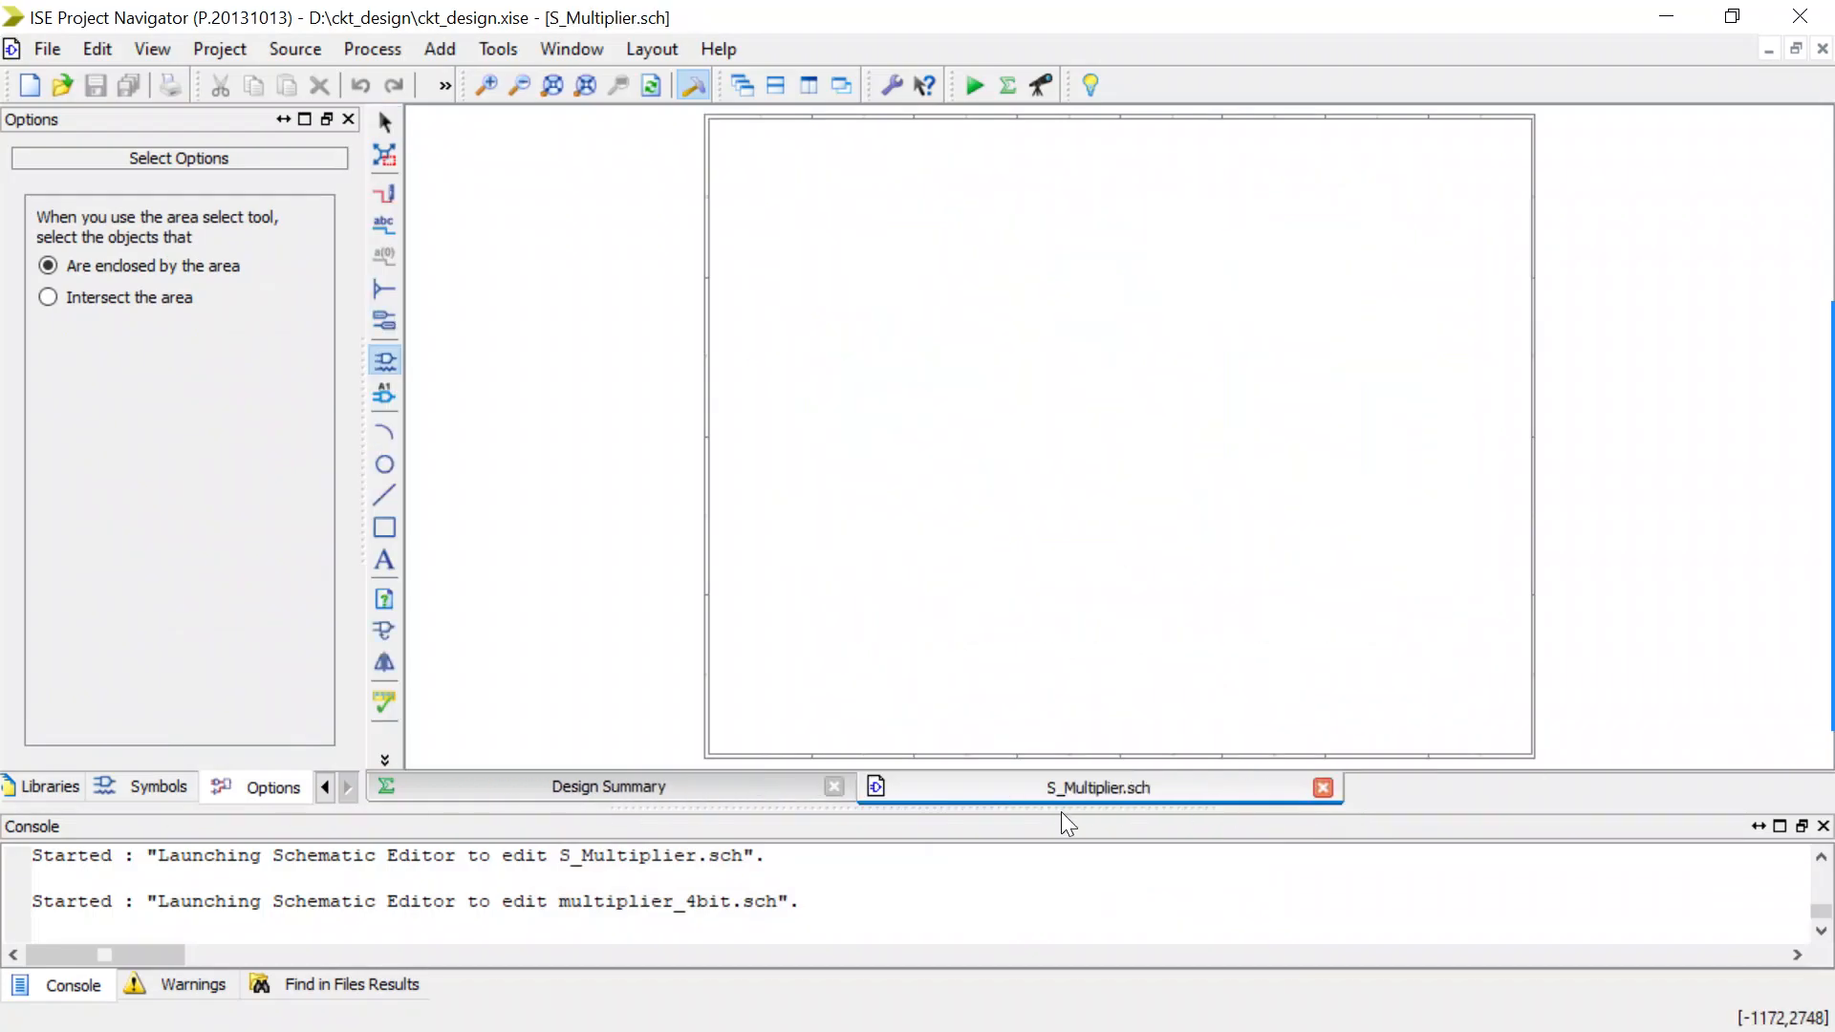
left_click(386, 359)
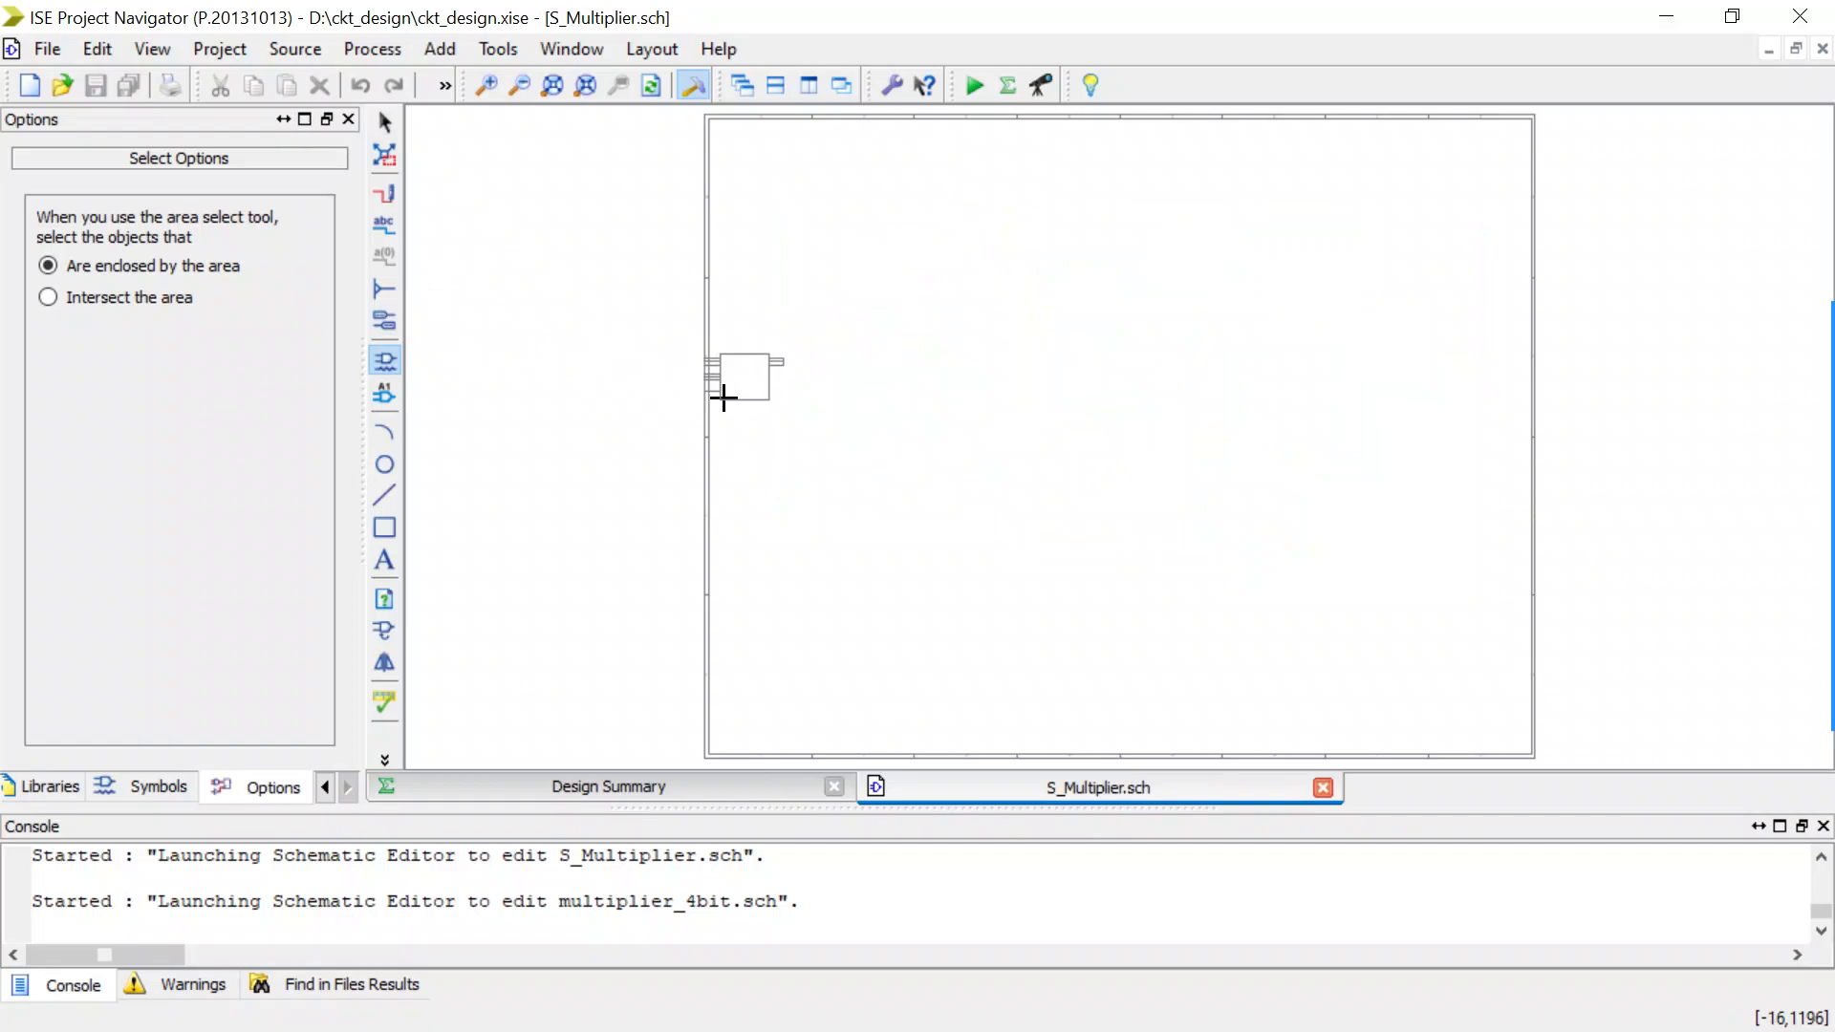
scroll(911, 373, "up", 2)
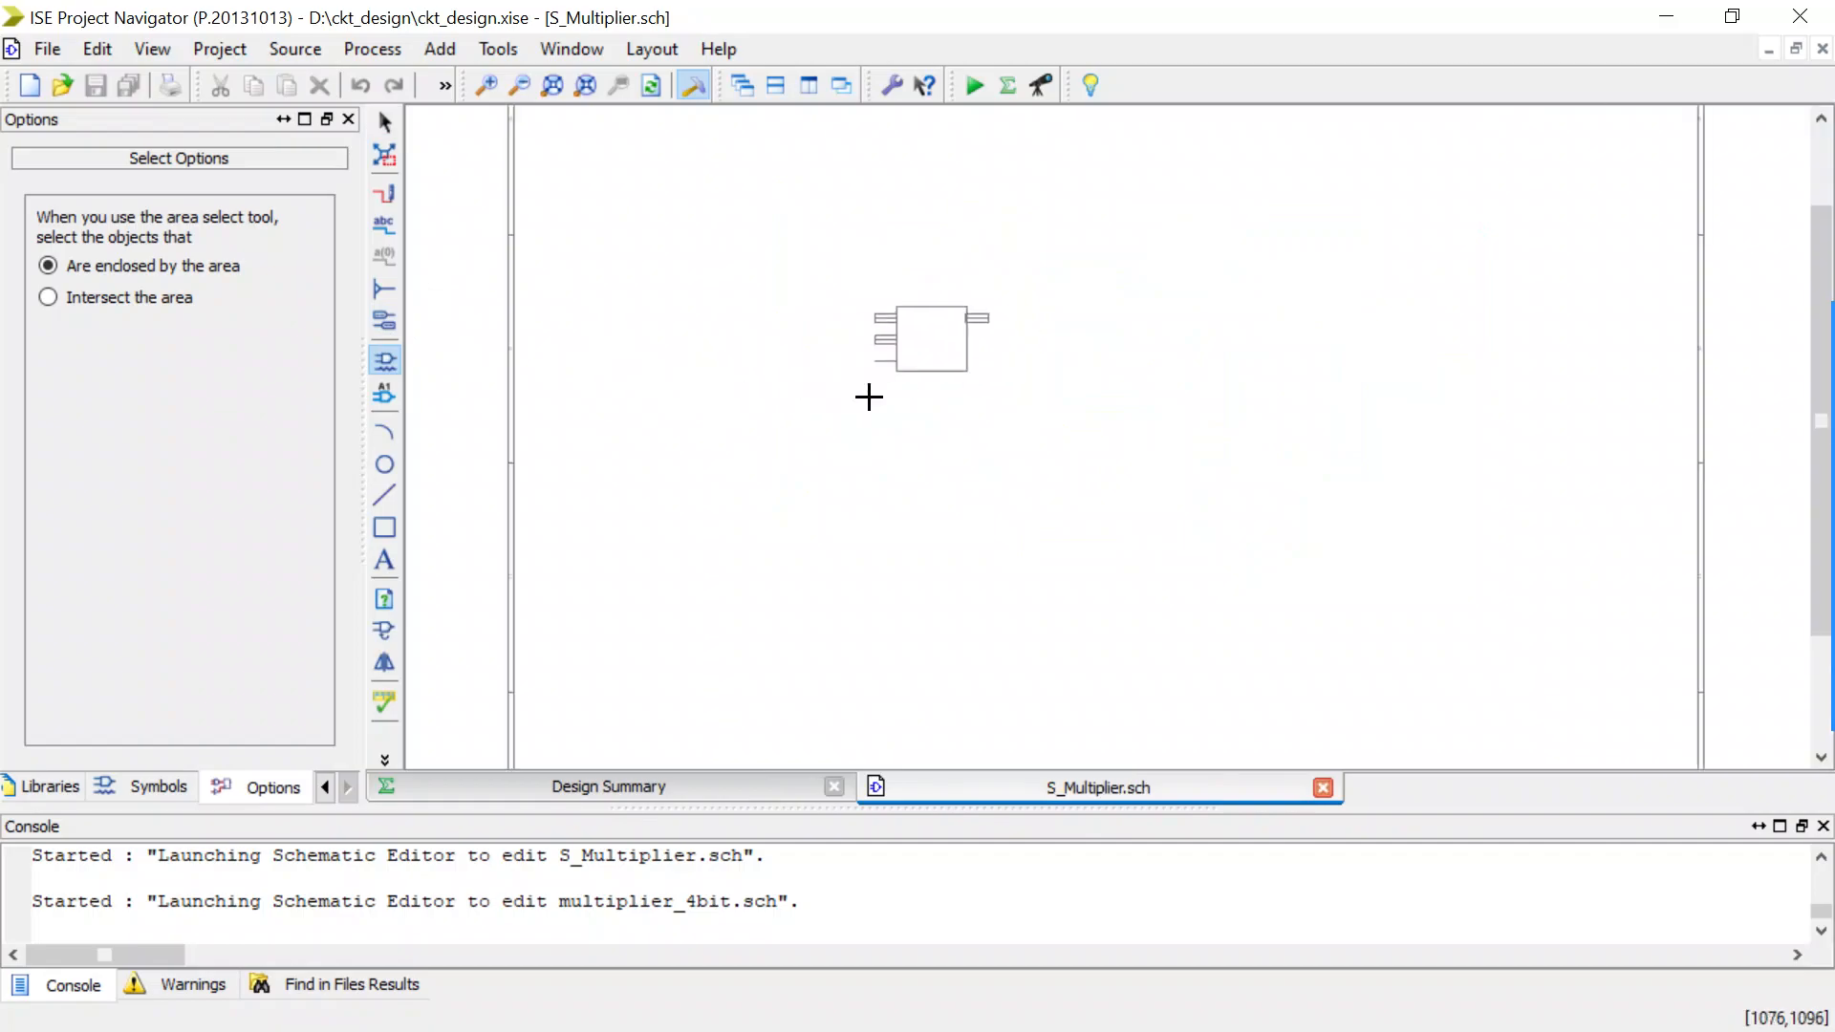
left_click(889, 353)
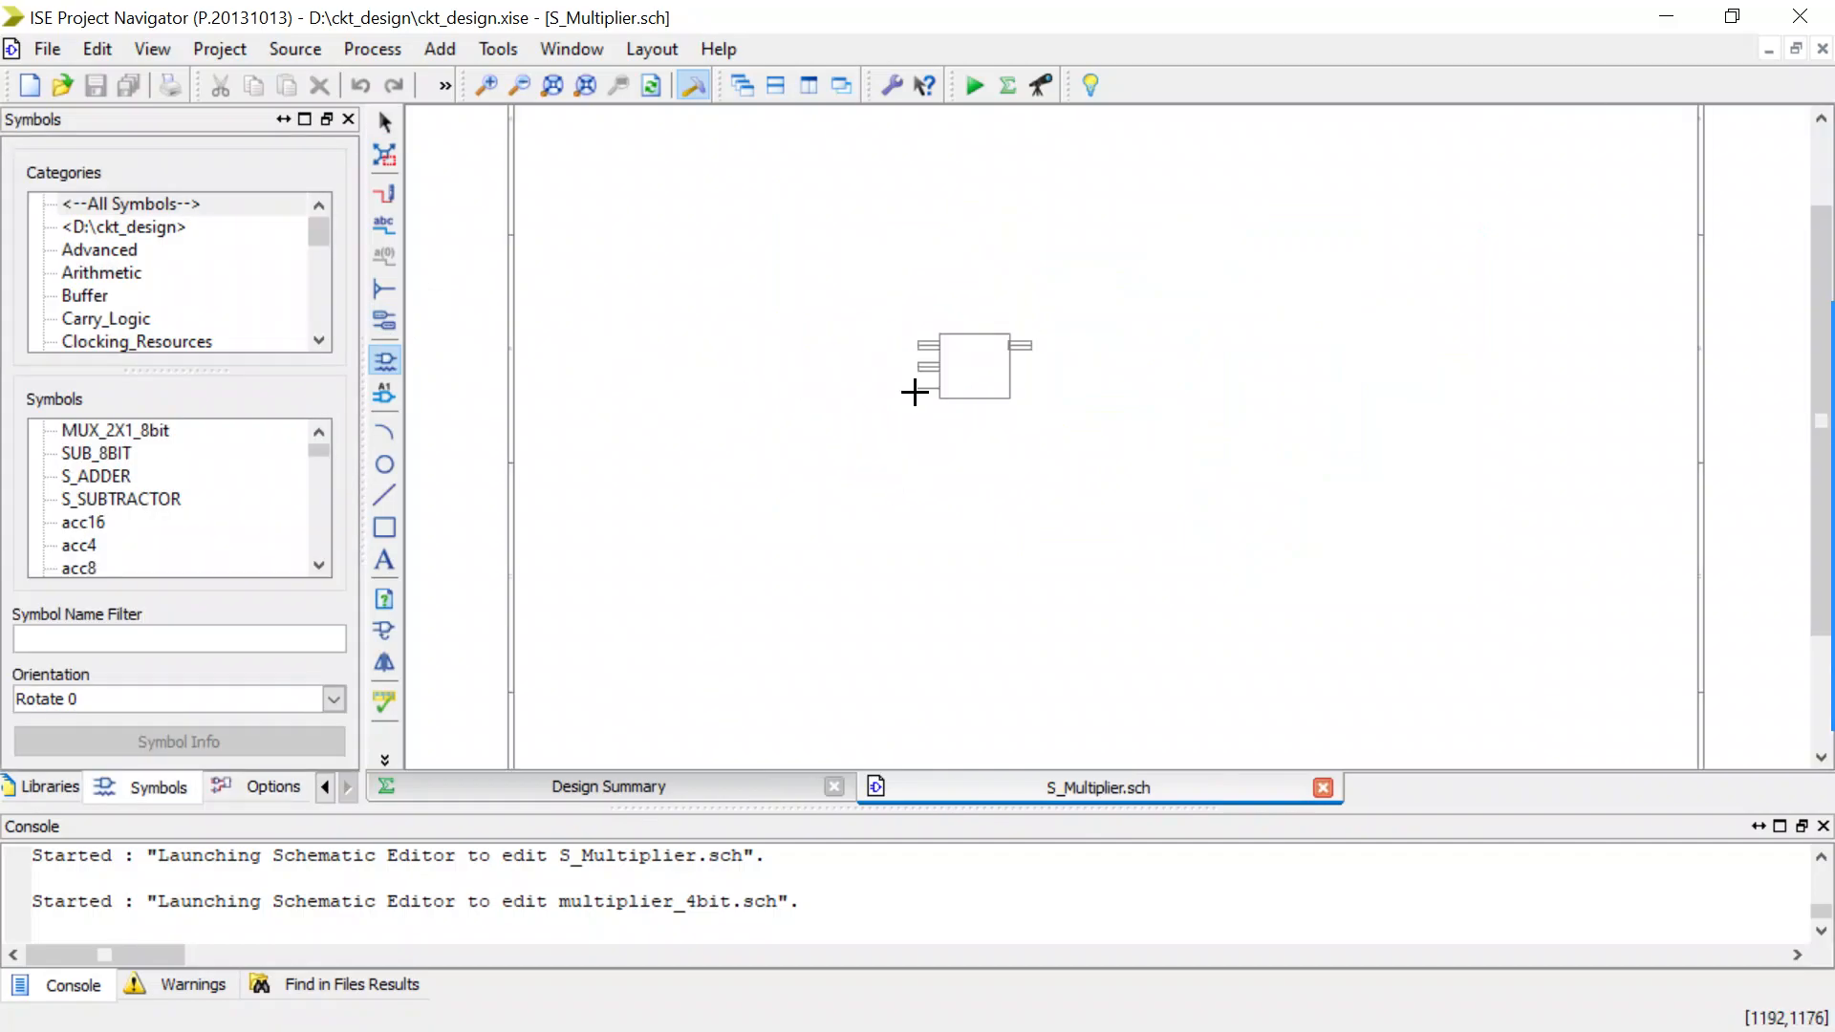
left_click(915, 354)
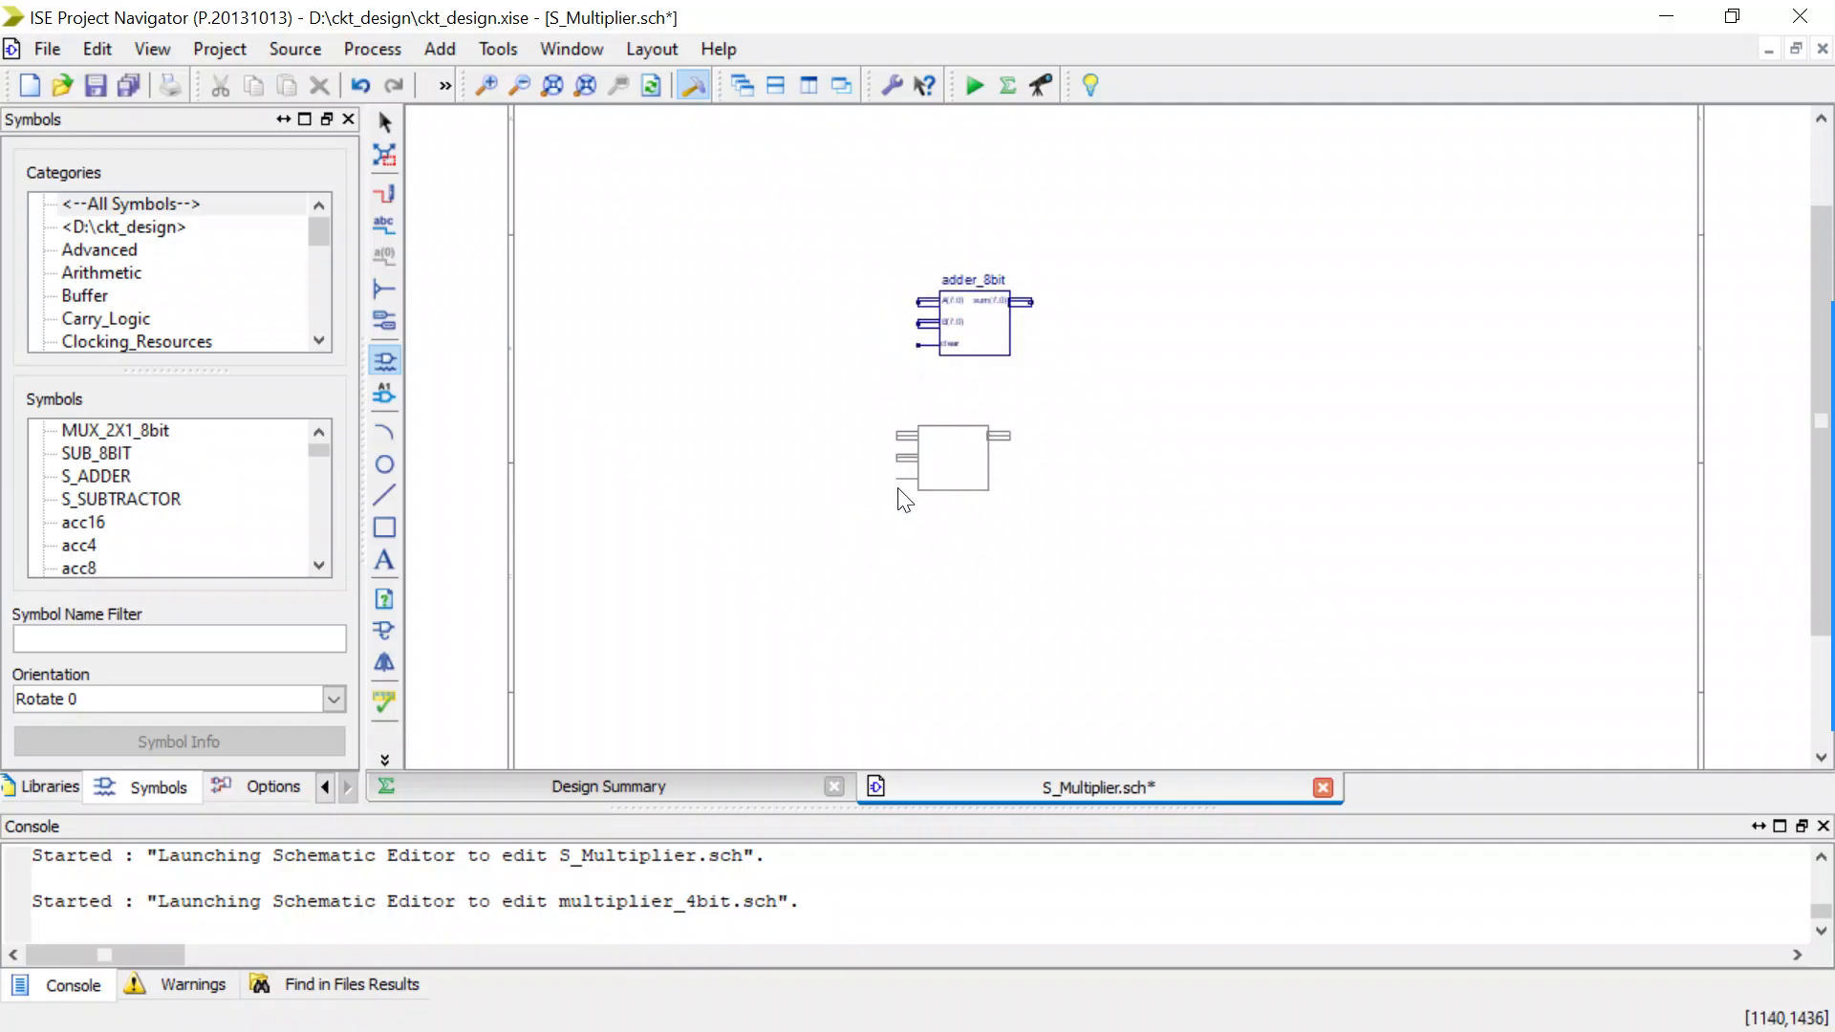
key("Escape")
left_click(994, 319)
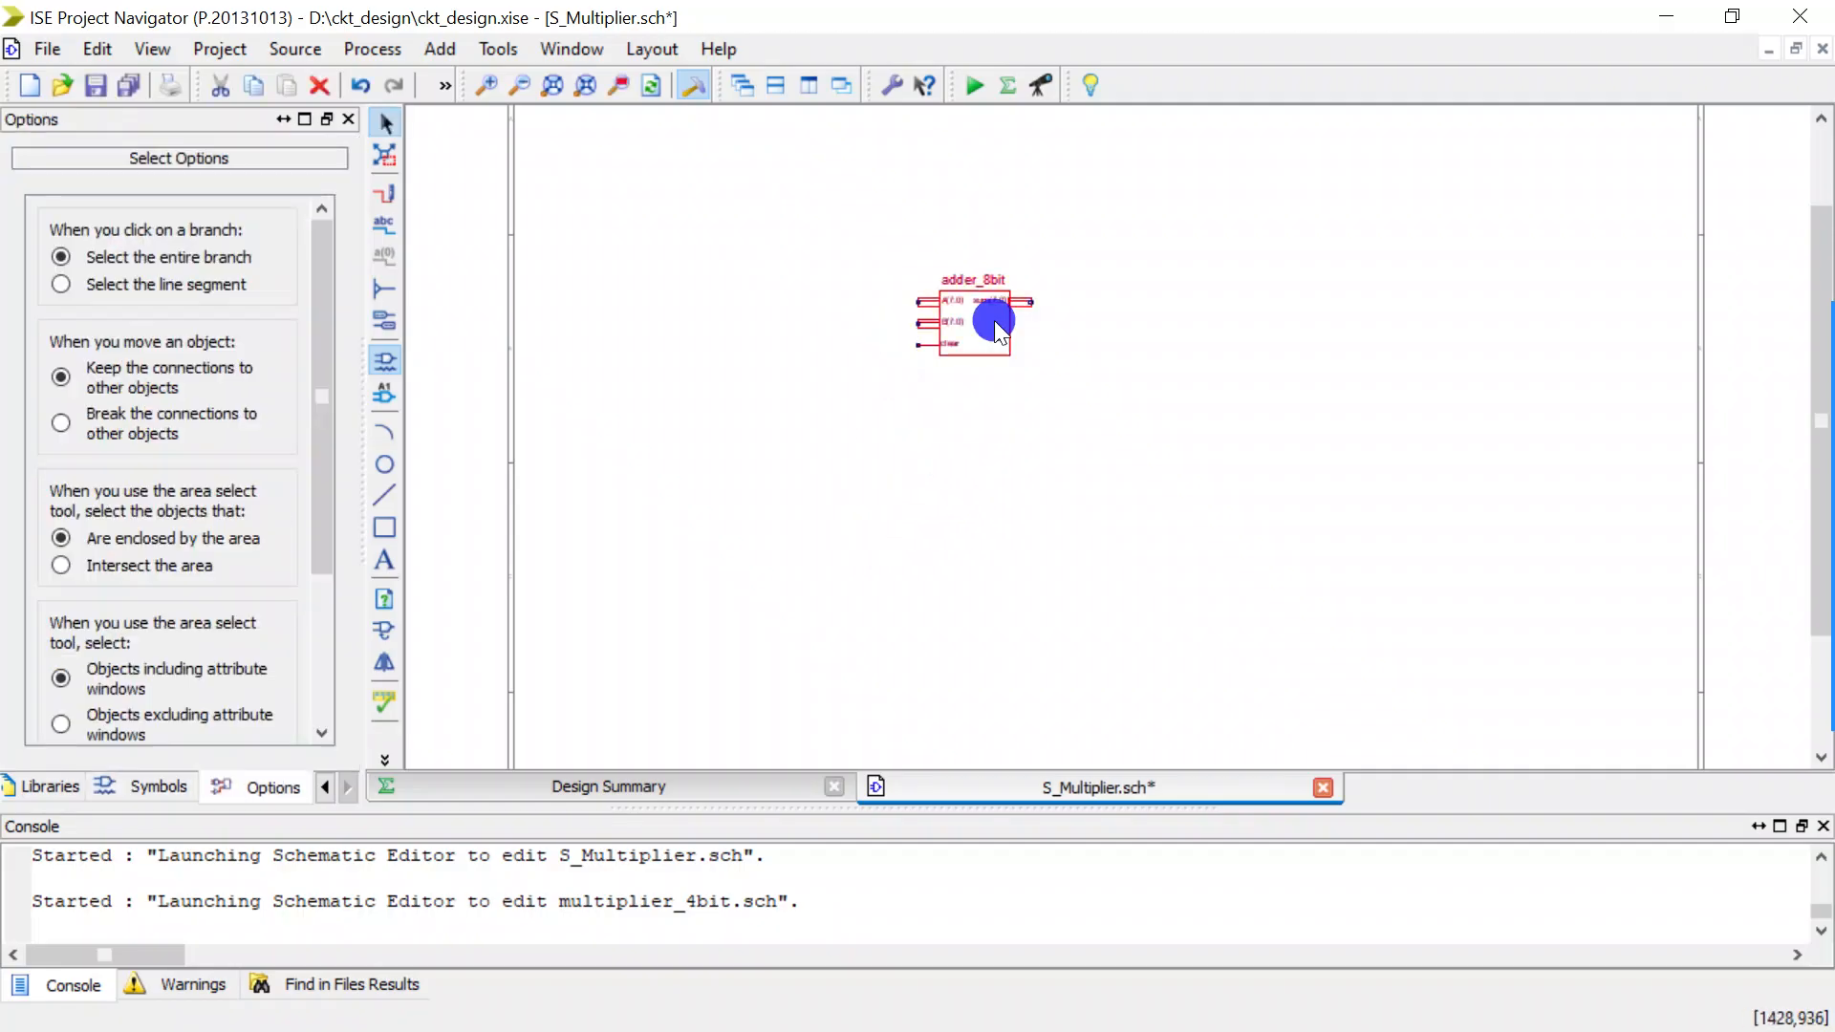
key("Delete")
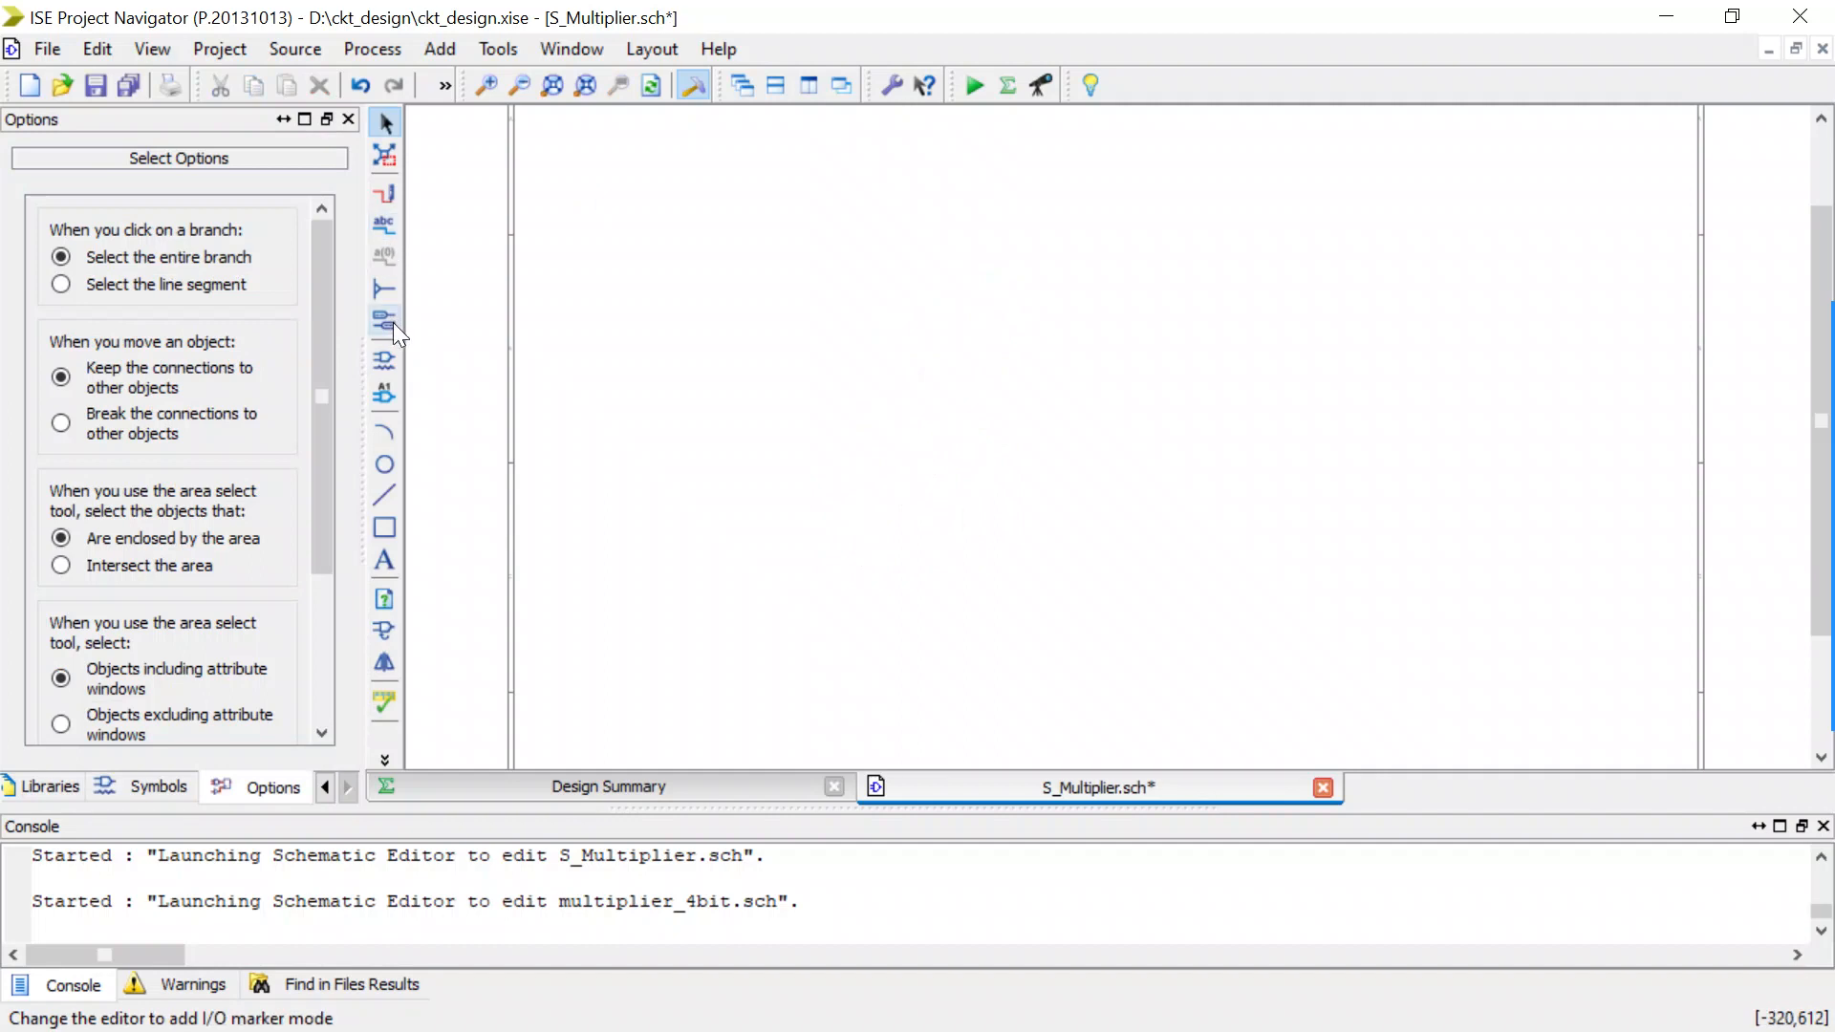
Filter the symbols by "mu" and place one multiplier_4bit symbol on the S_Multiplier schematic.
left_click(385, 360)
left_click(129, 638)
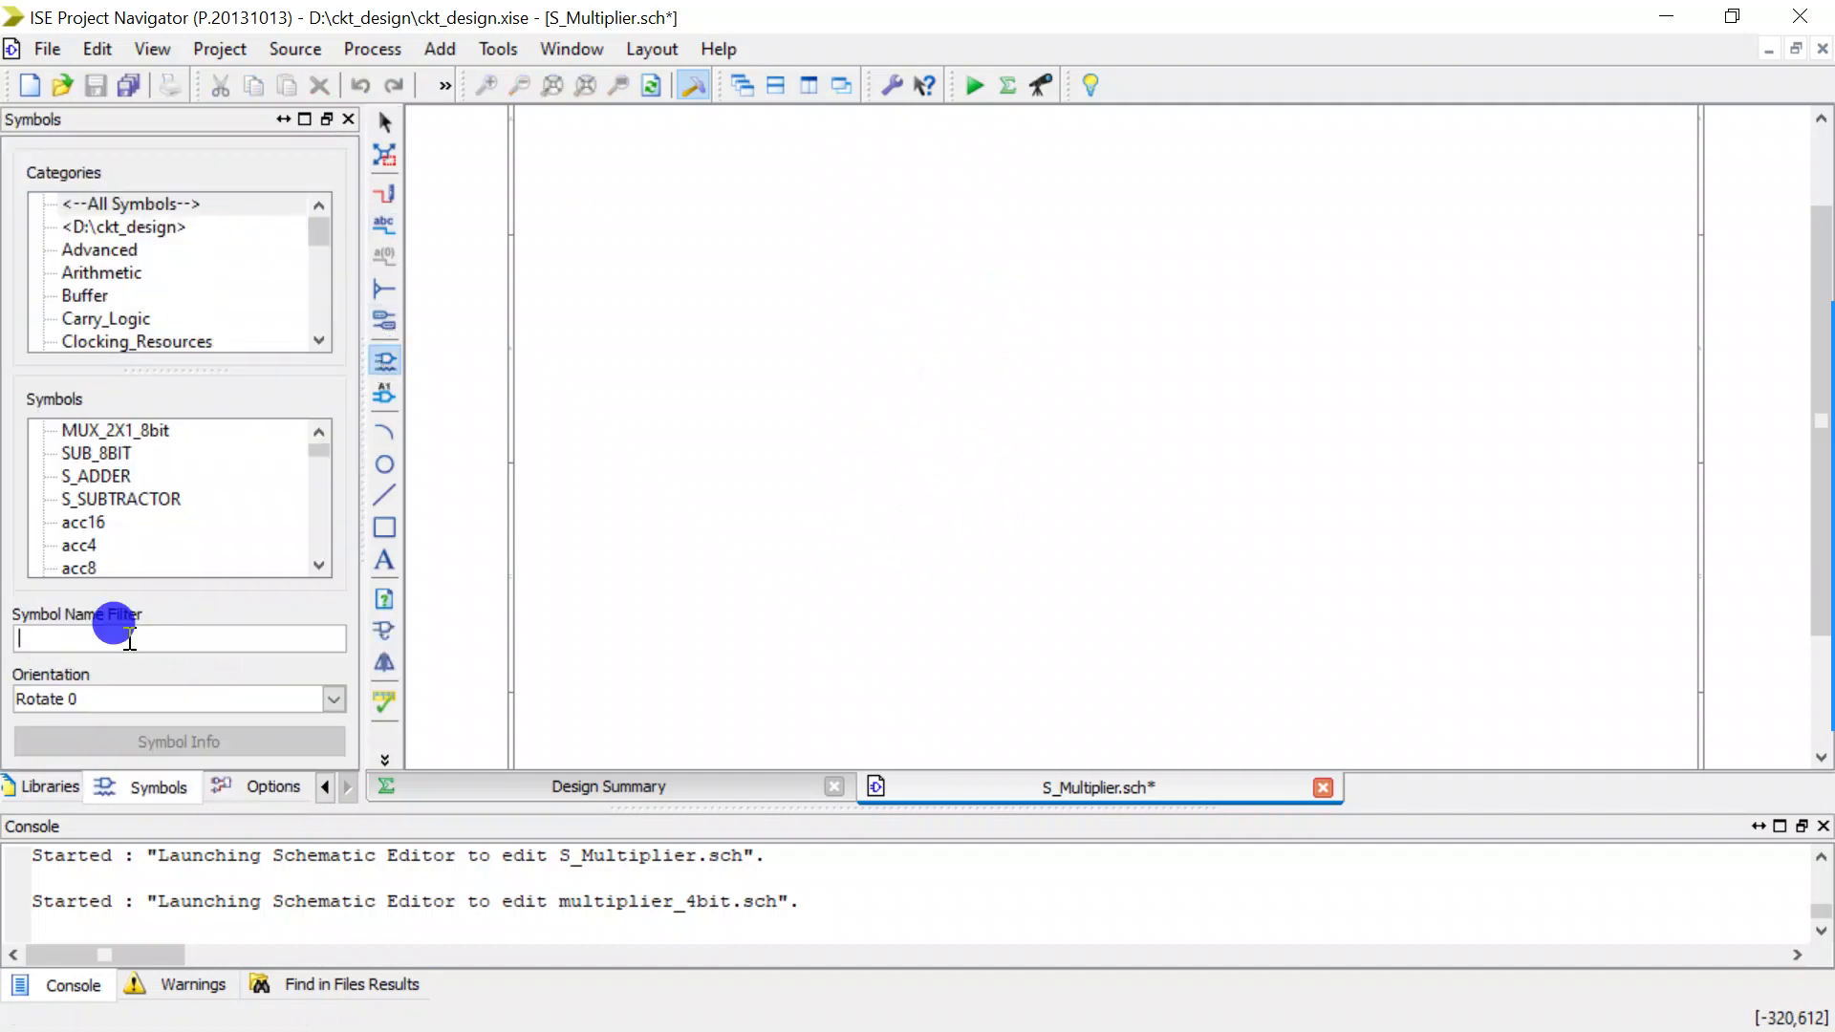
type("mu")
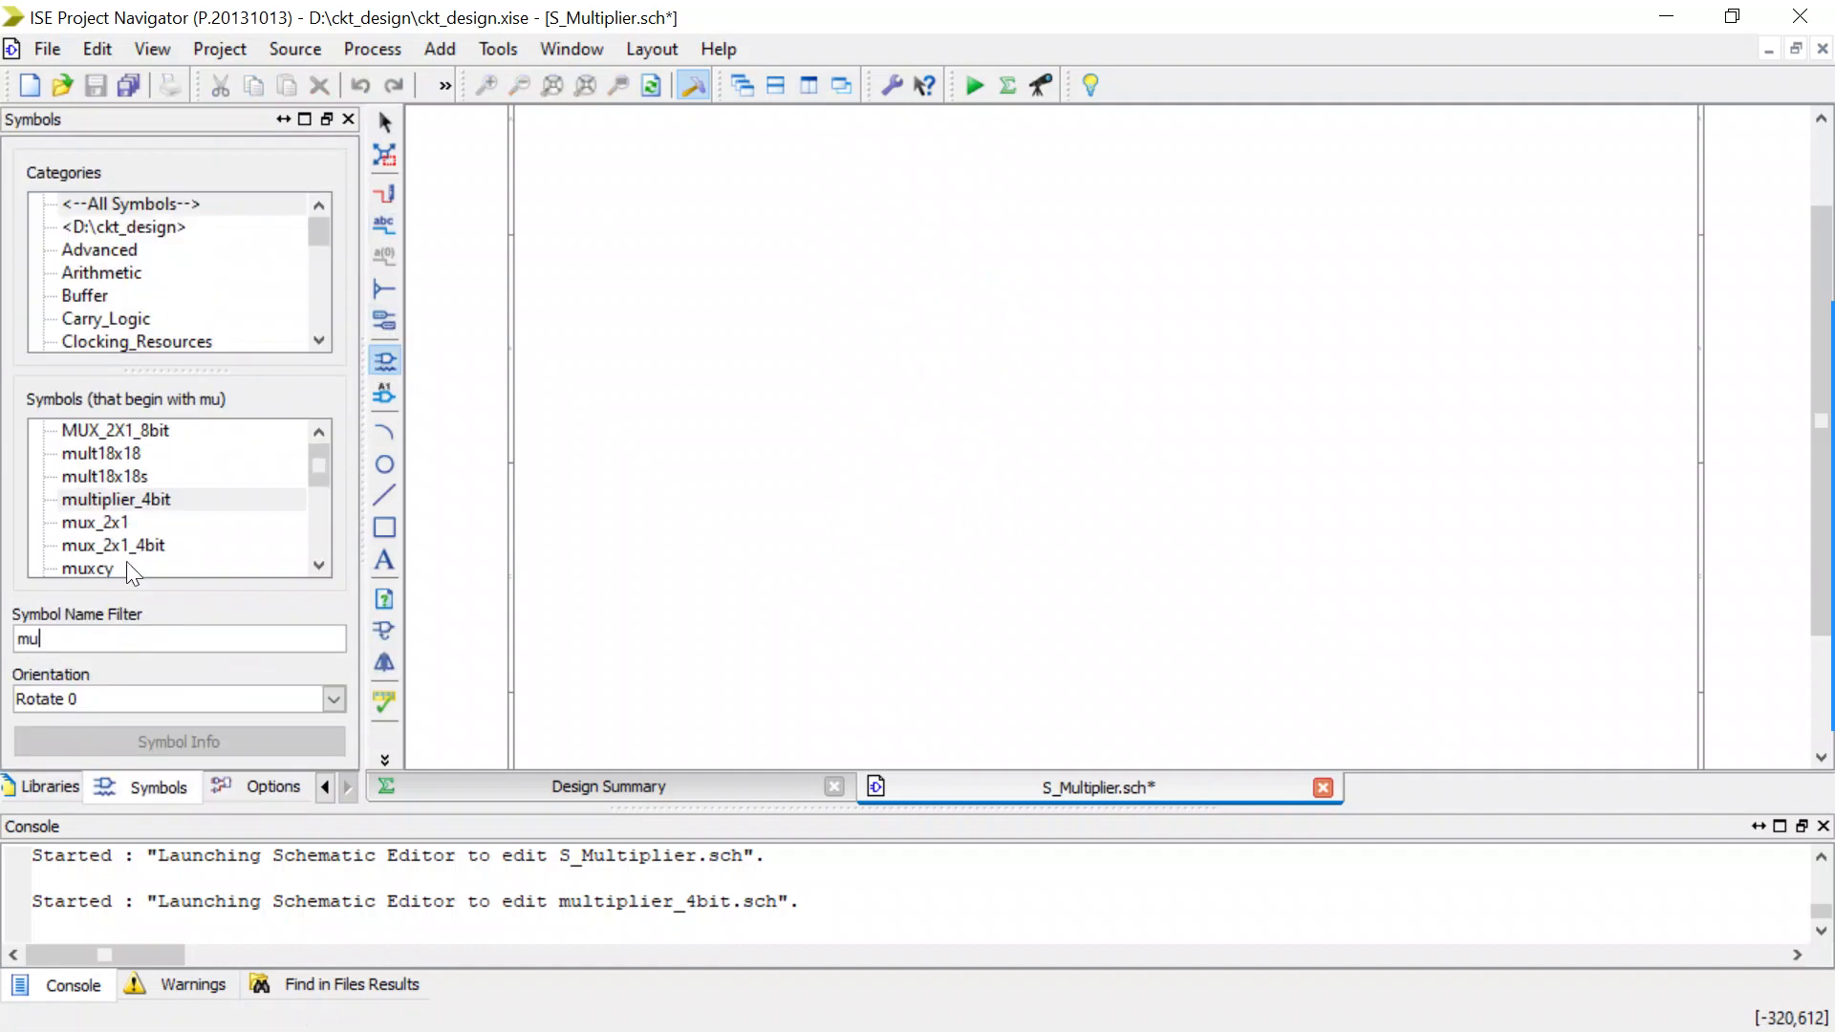
left_click(132, 500)
left_click(950, 366)
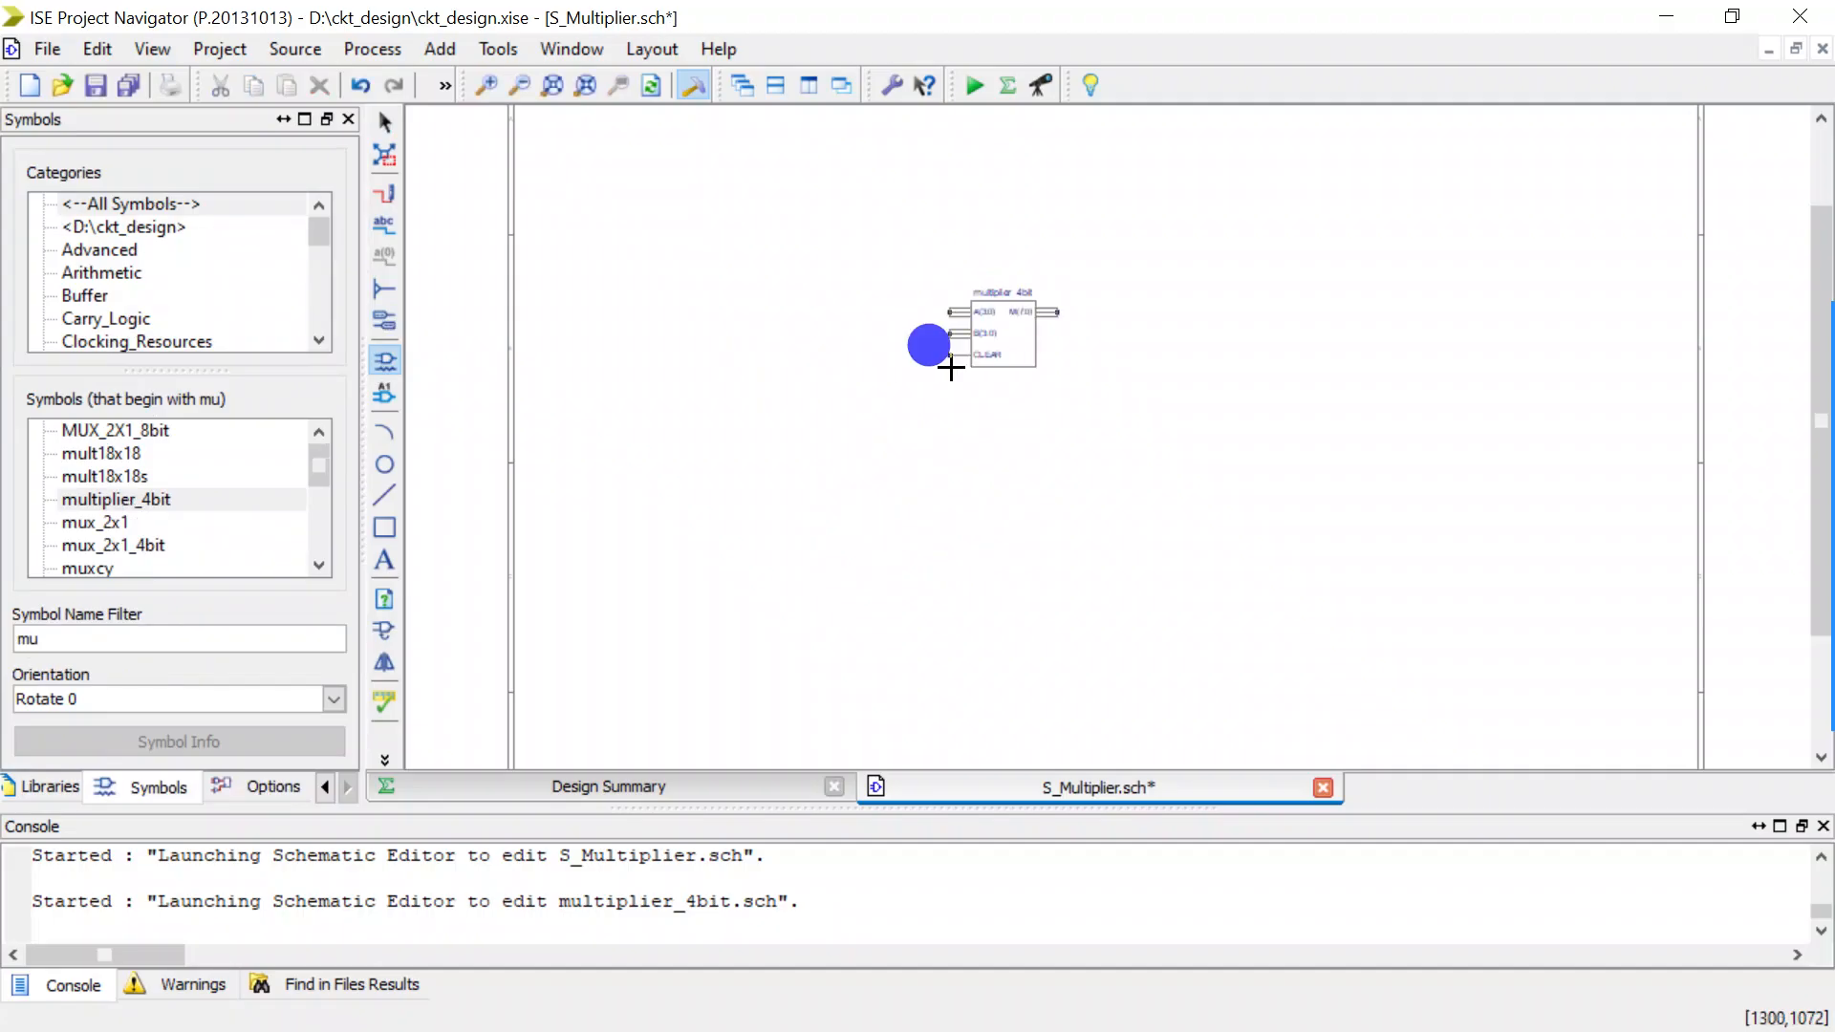
key("Escape")
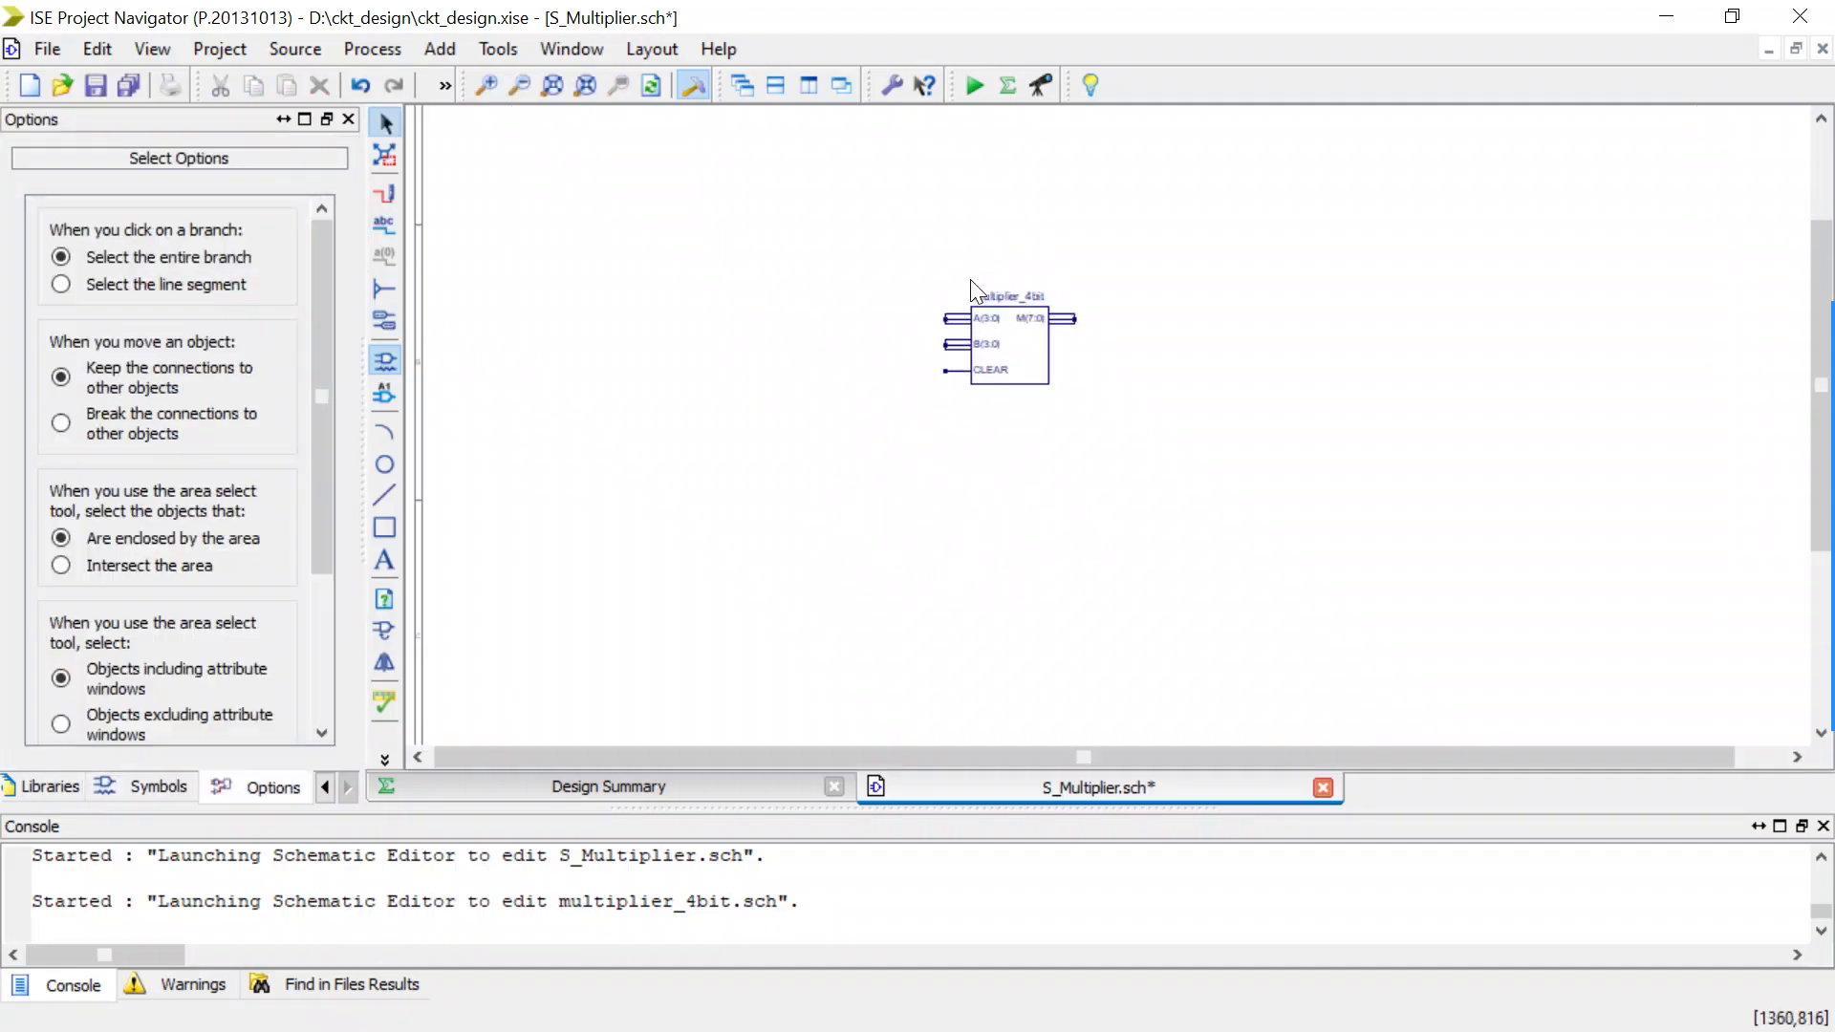
Show the project's design hierarchy and widen it until the full schematic file names are readable.
scroll(970, 279, "up", 2)
scroll(1044, 496, "down", 3)
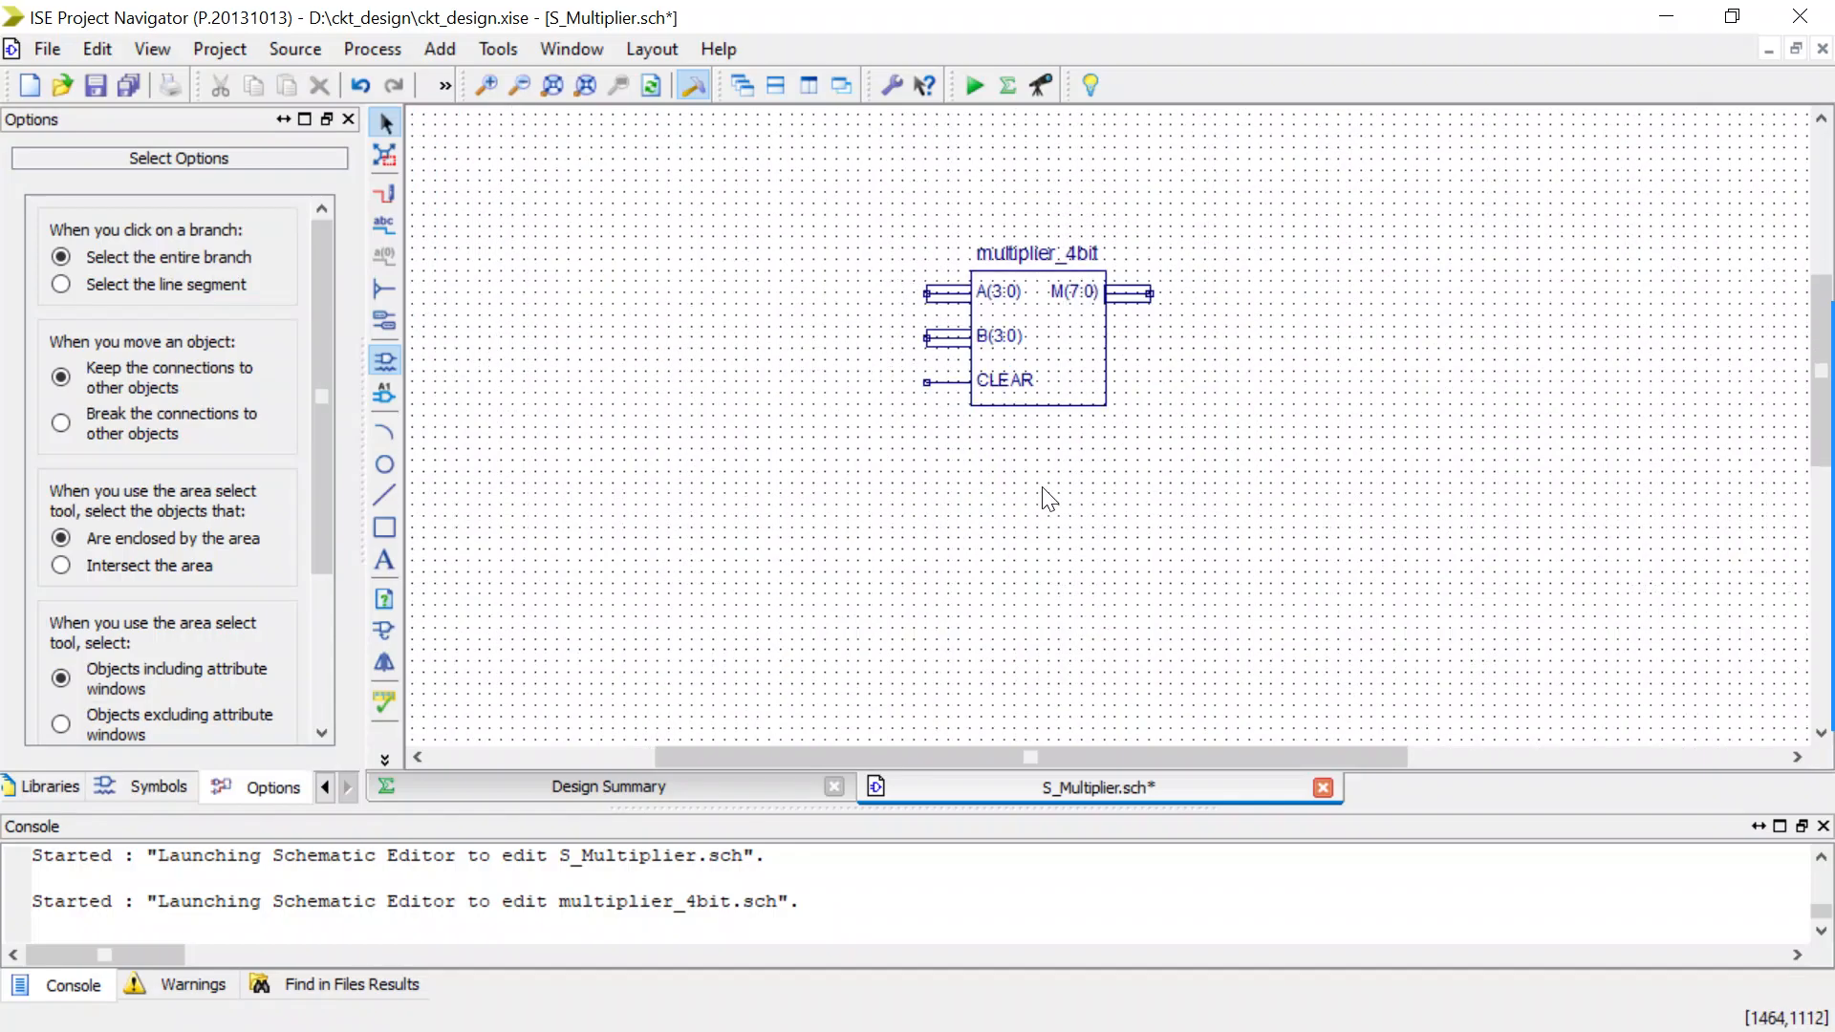
left_click(967, 737)
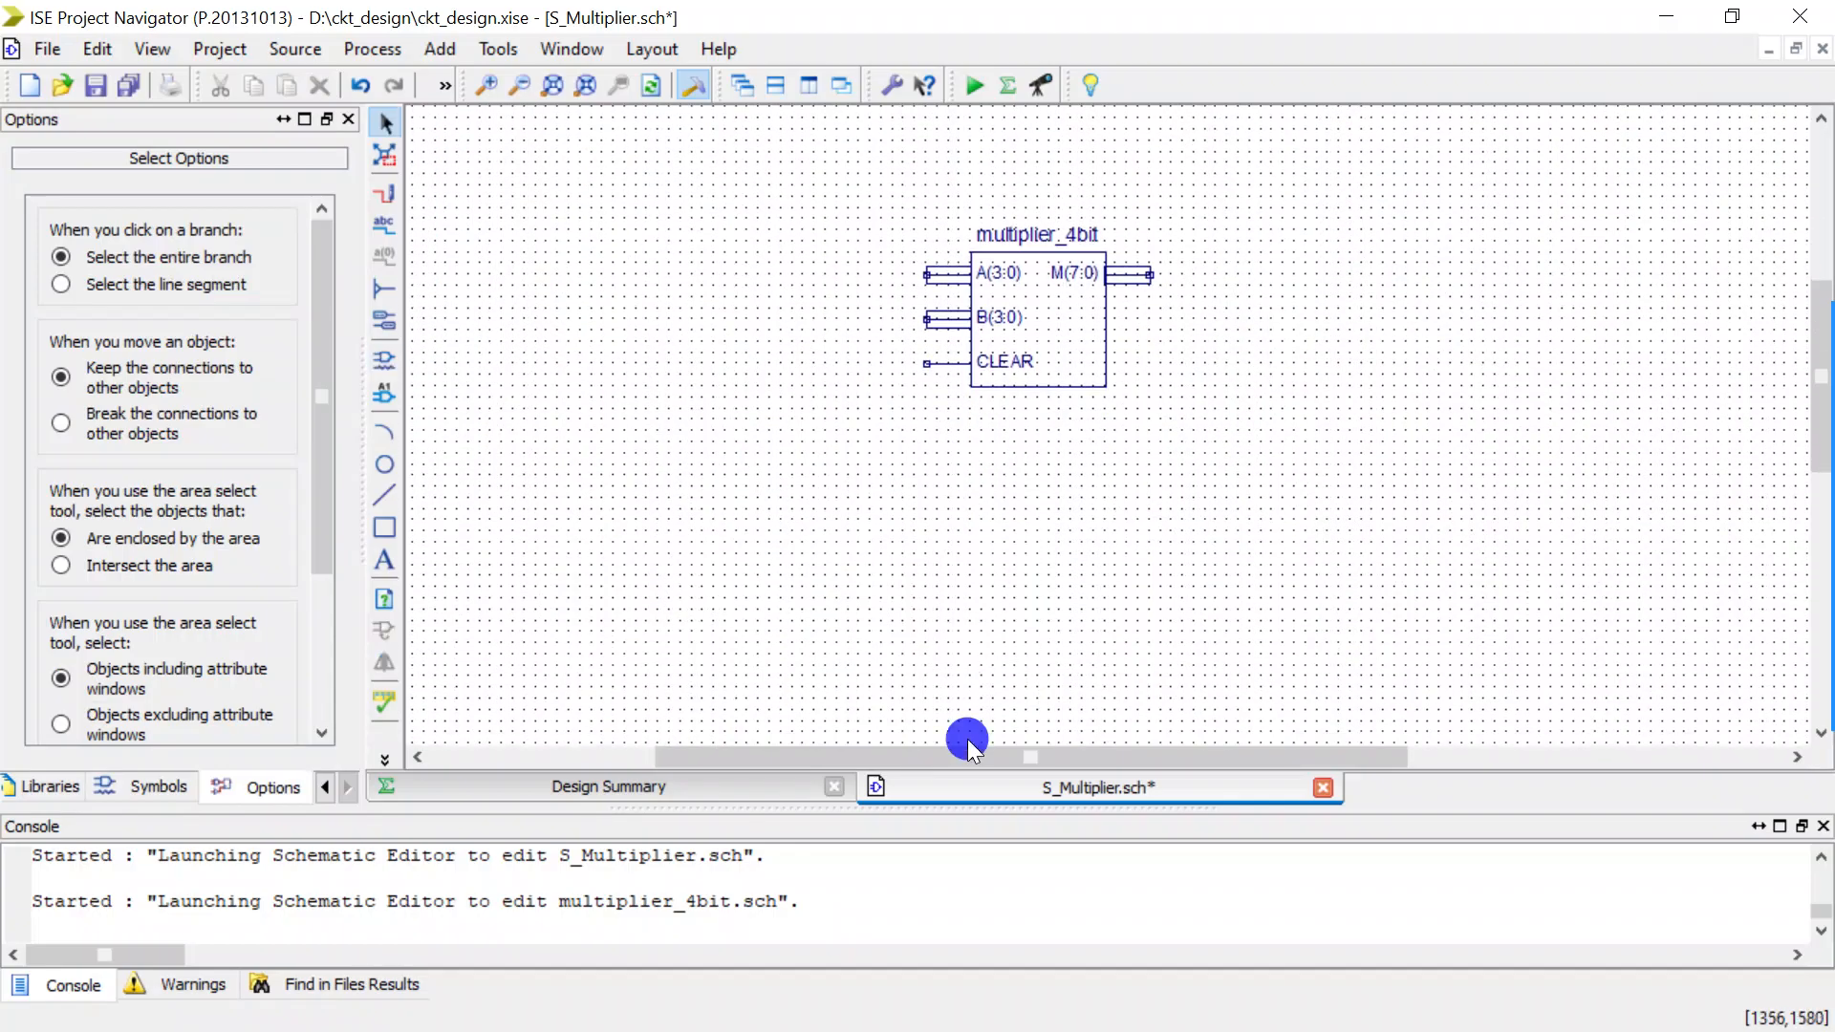
left_click_drag(959, 751, 1099, 751)
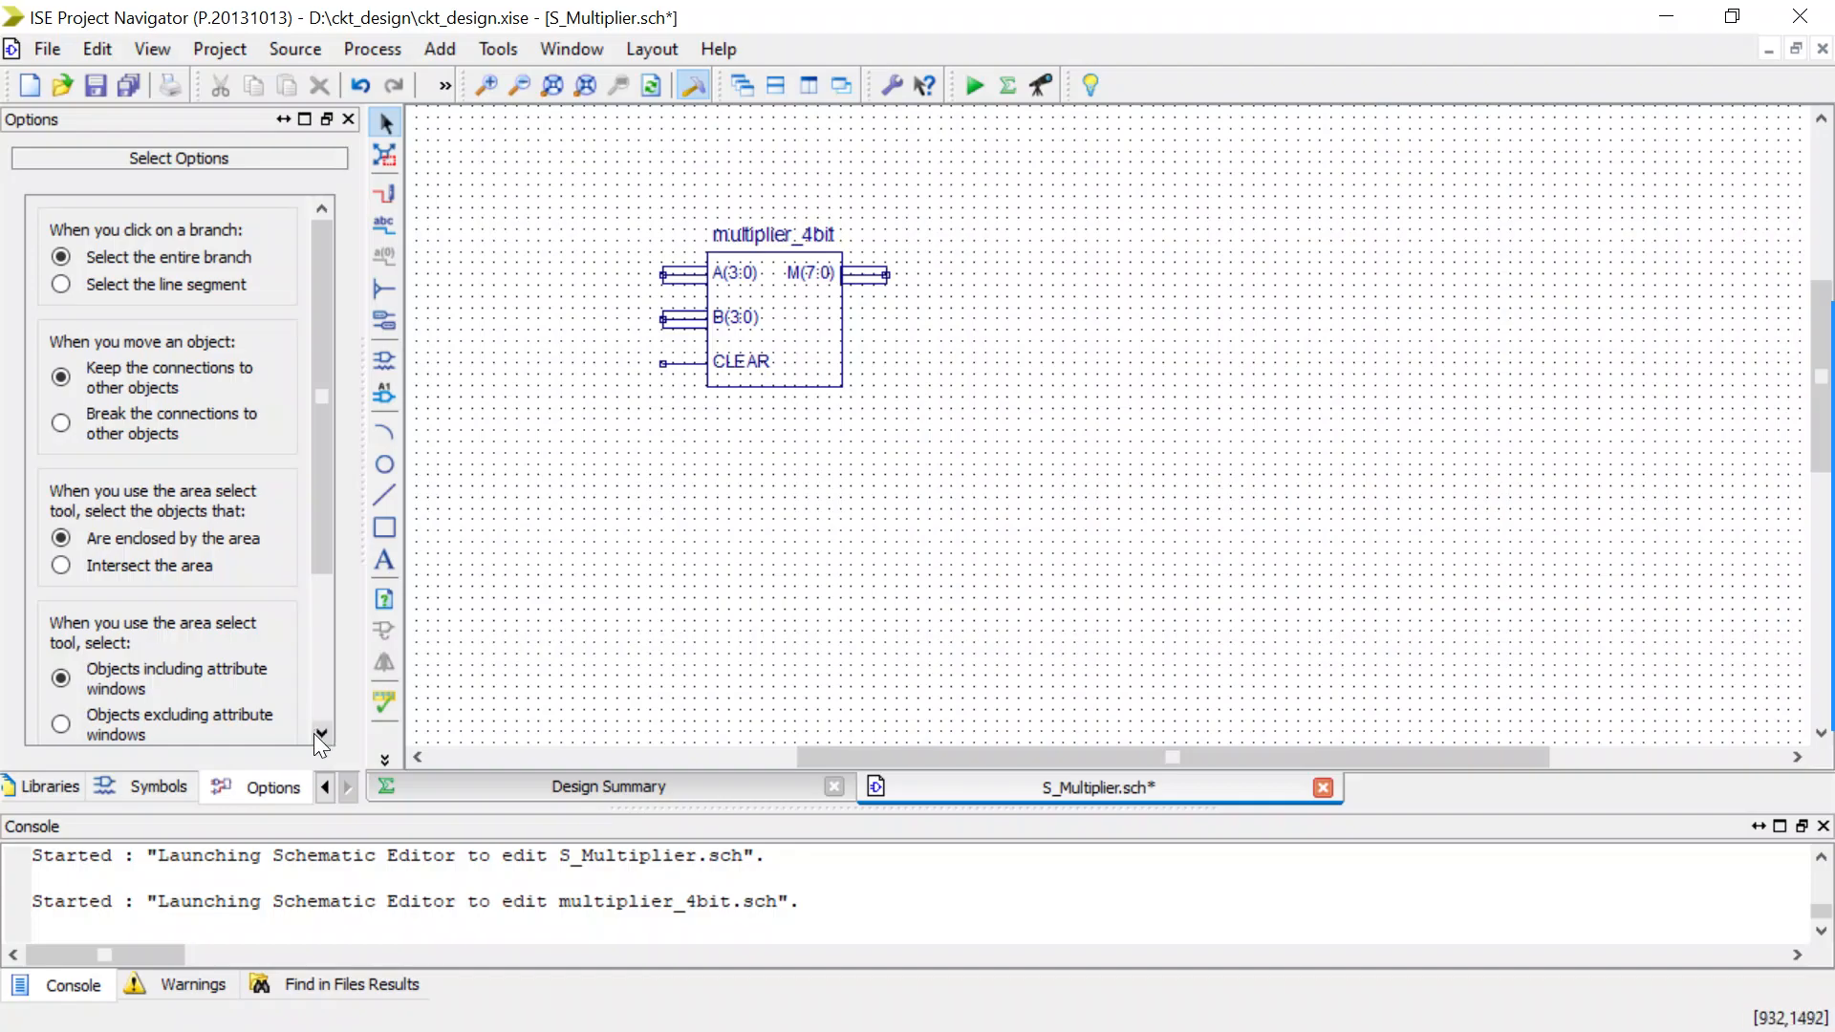
left_click(324, 788)
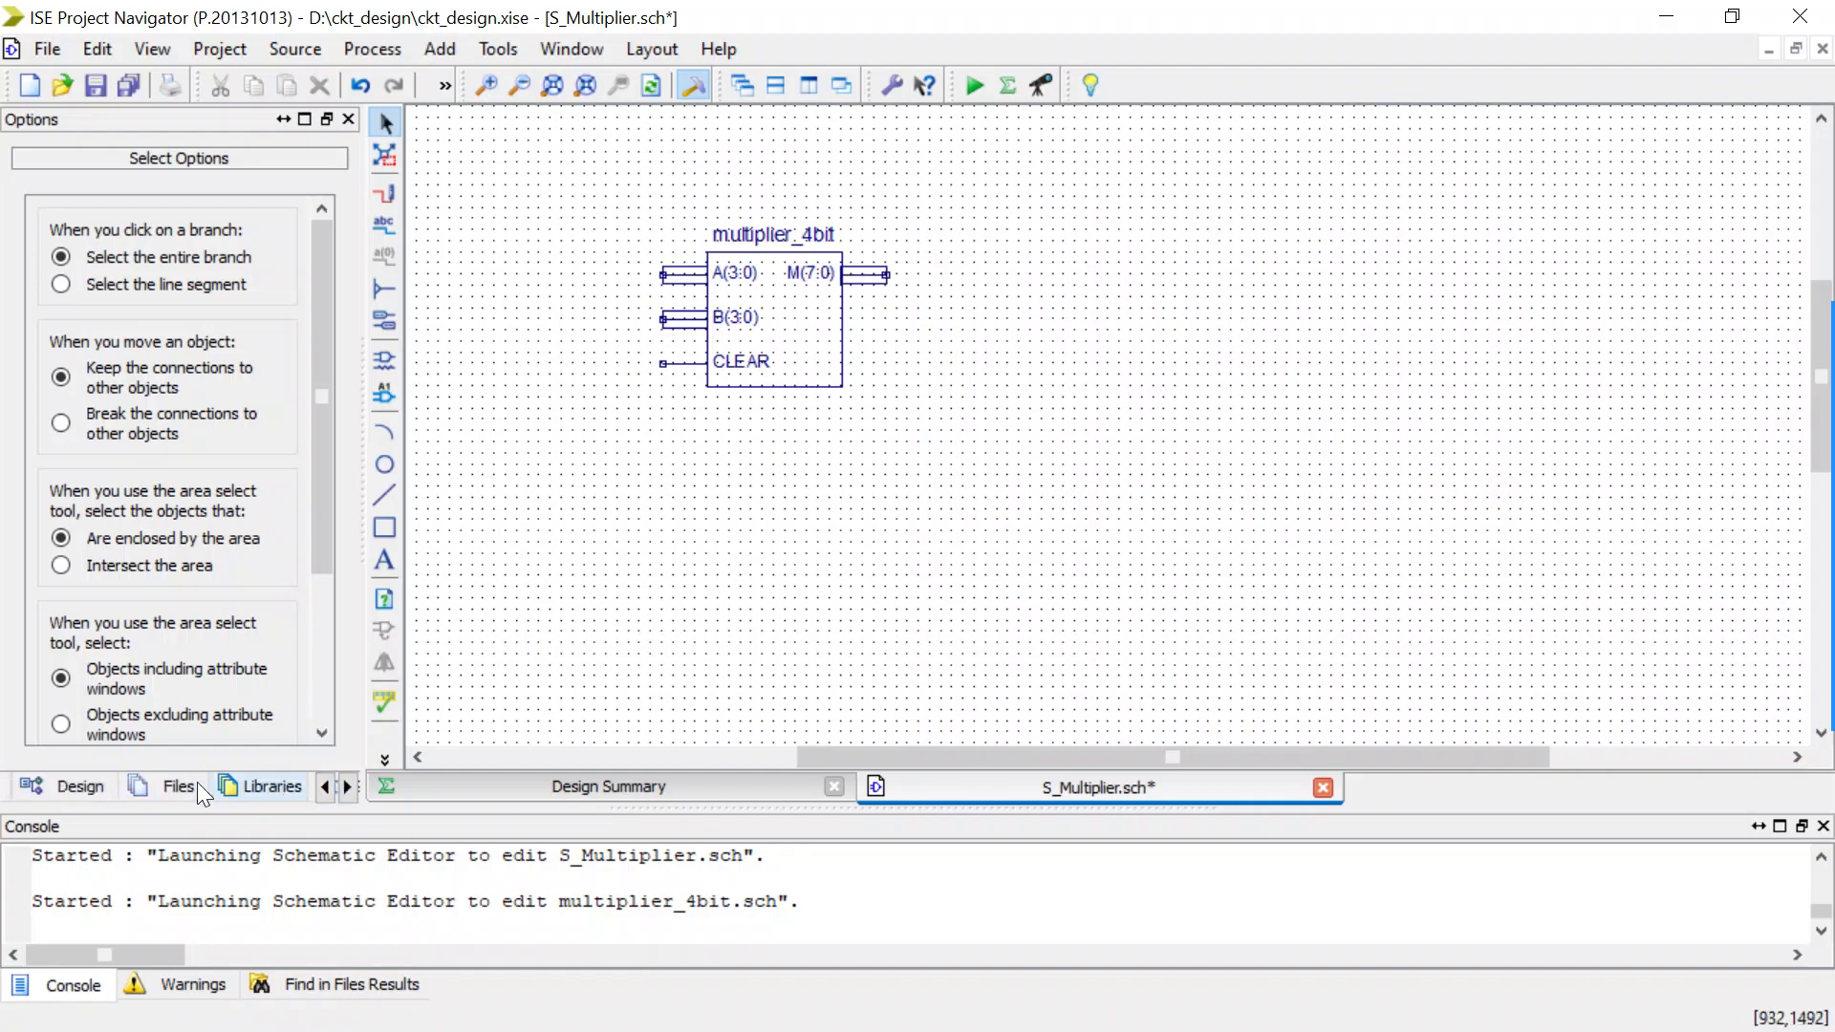
left_click(81, 785)
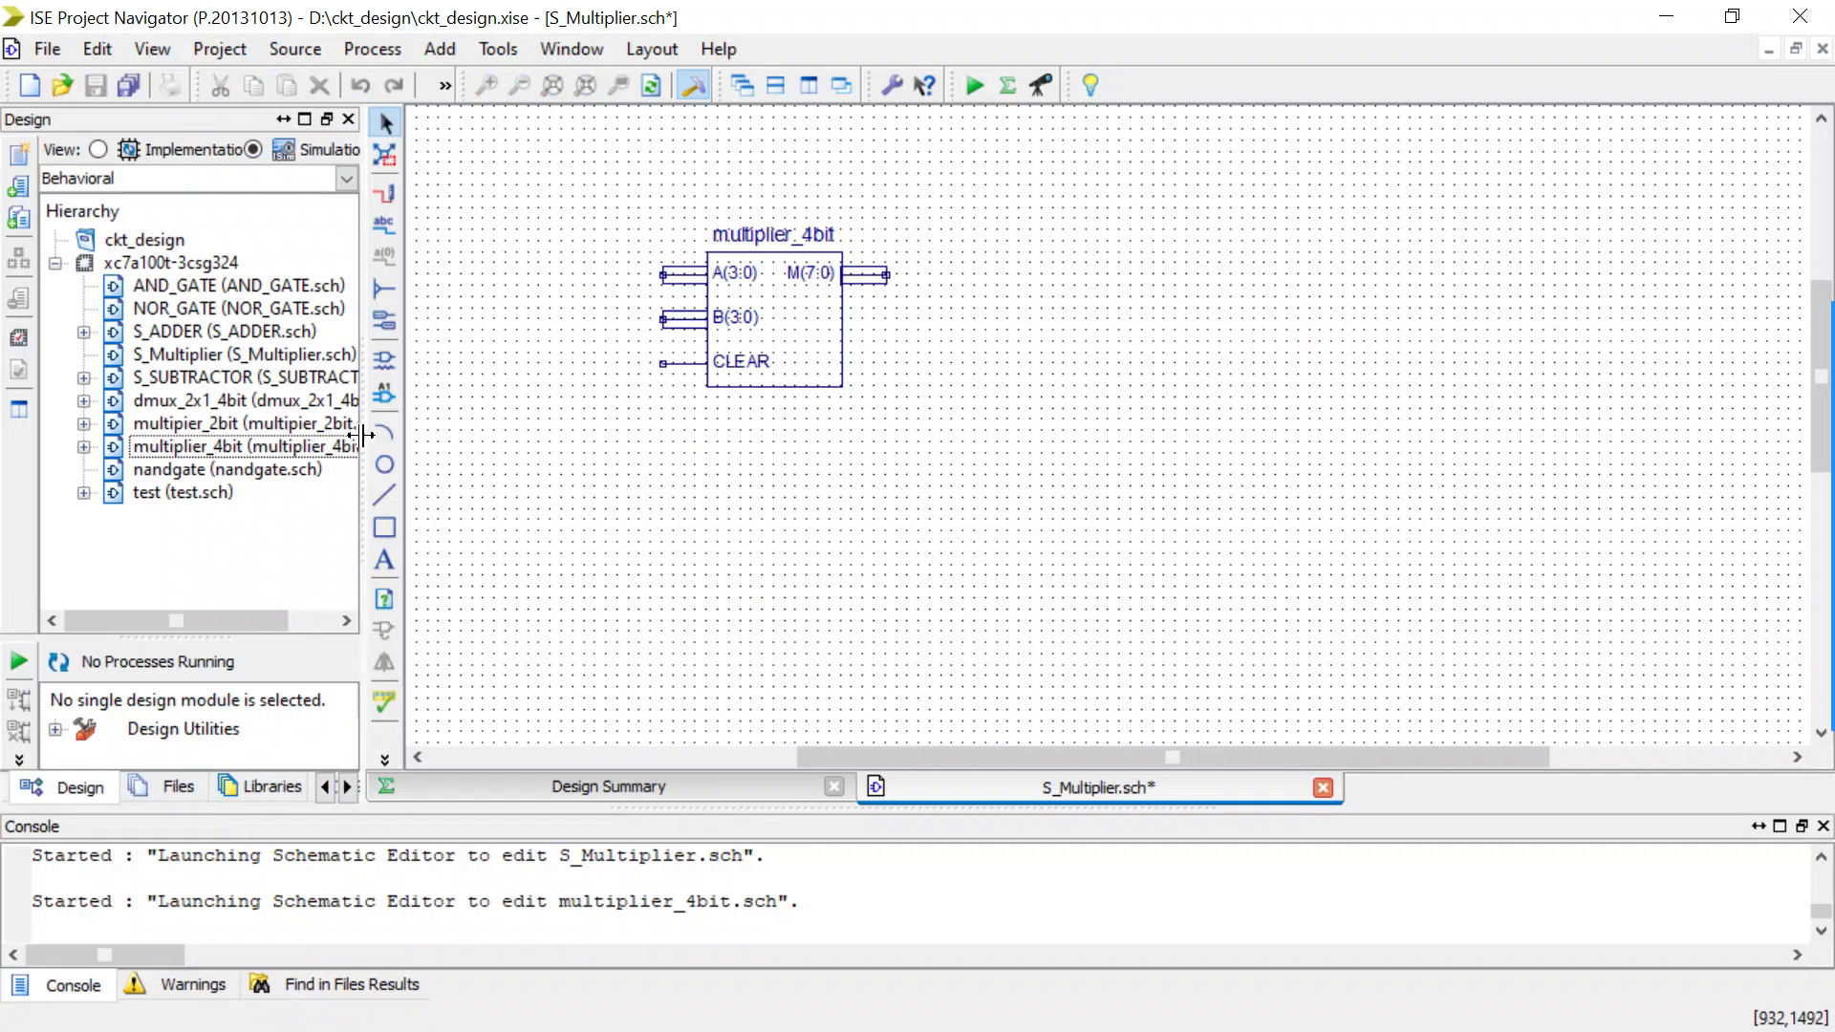
left_click_drag(379, 439, 425, 439)
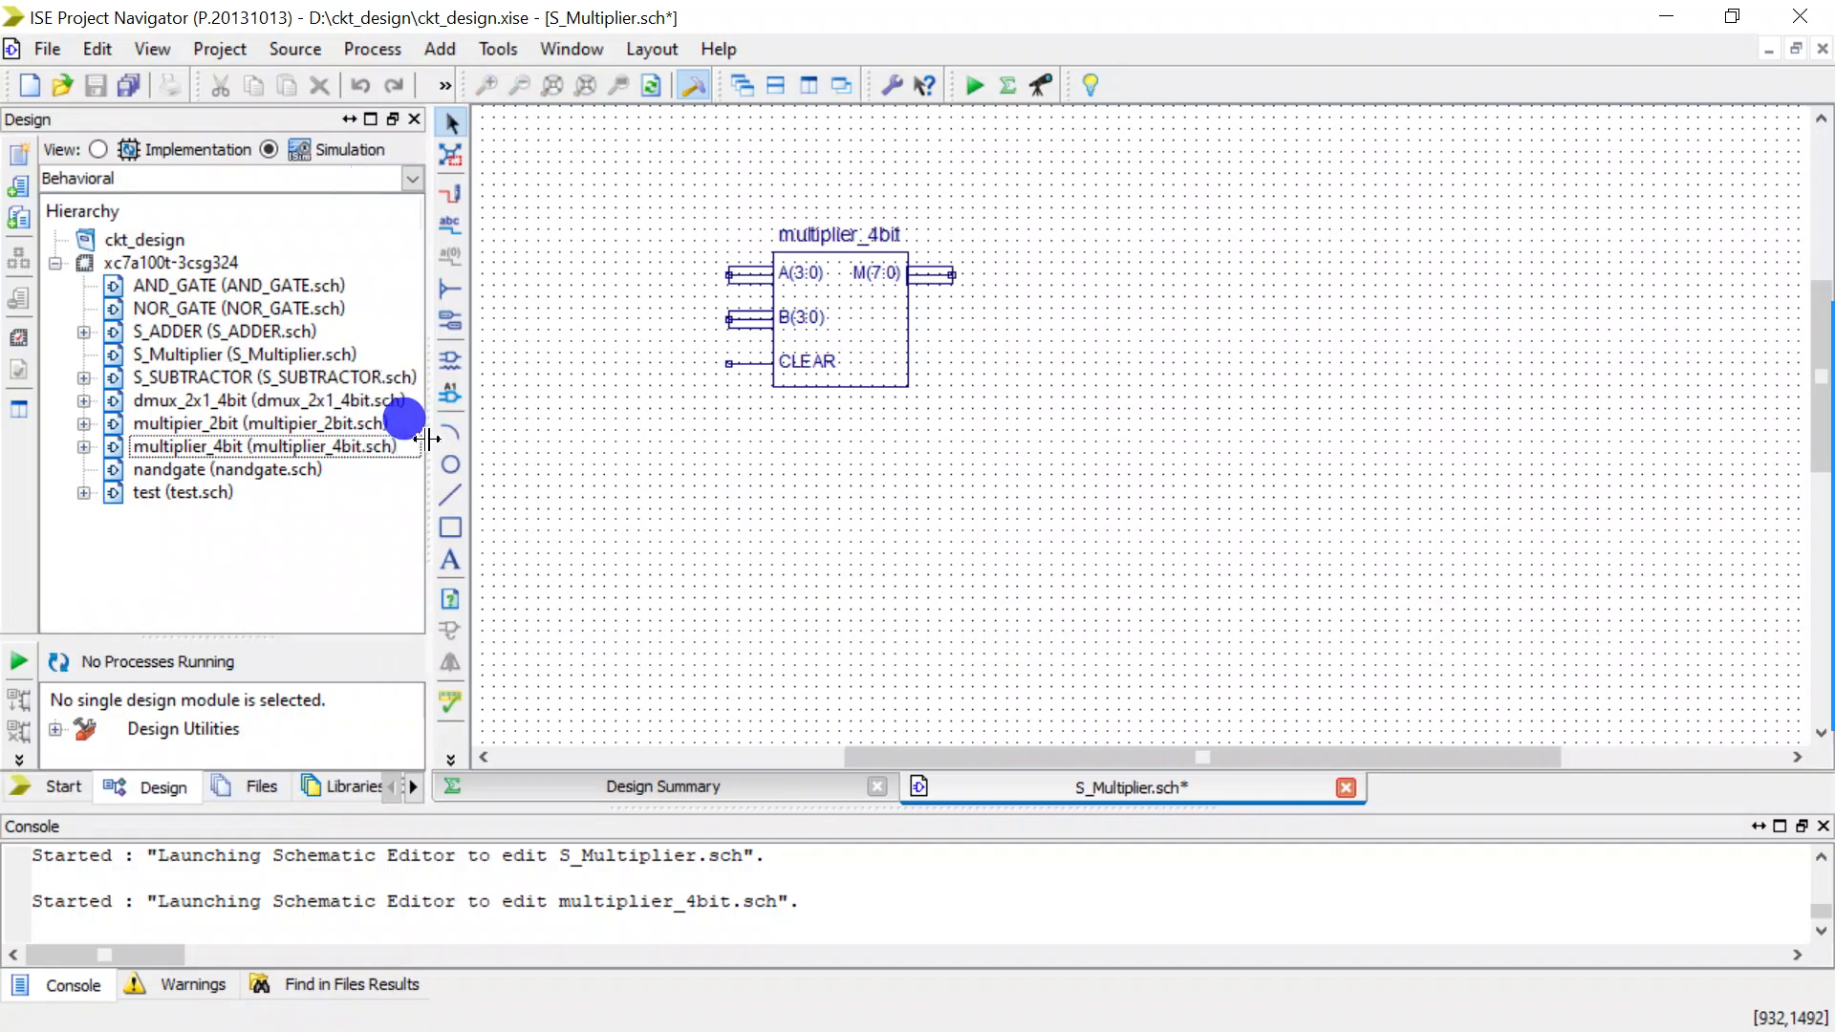
Search all schematic symbols for names beginning with "com".
left_click(449, 323)
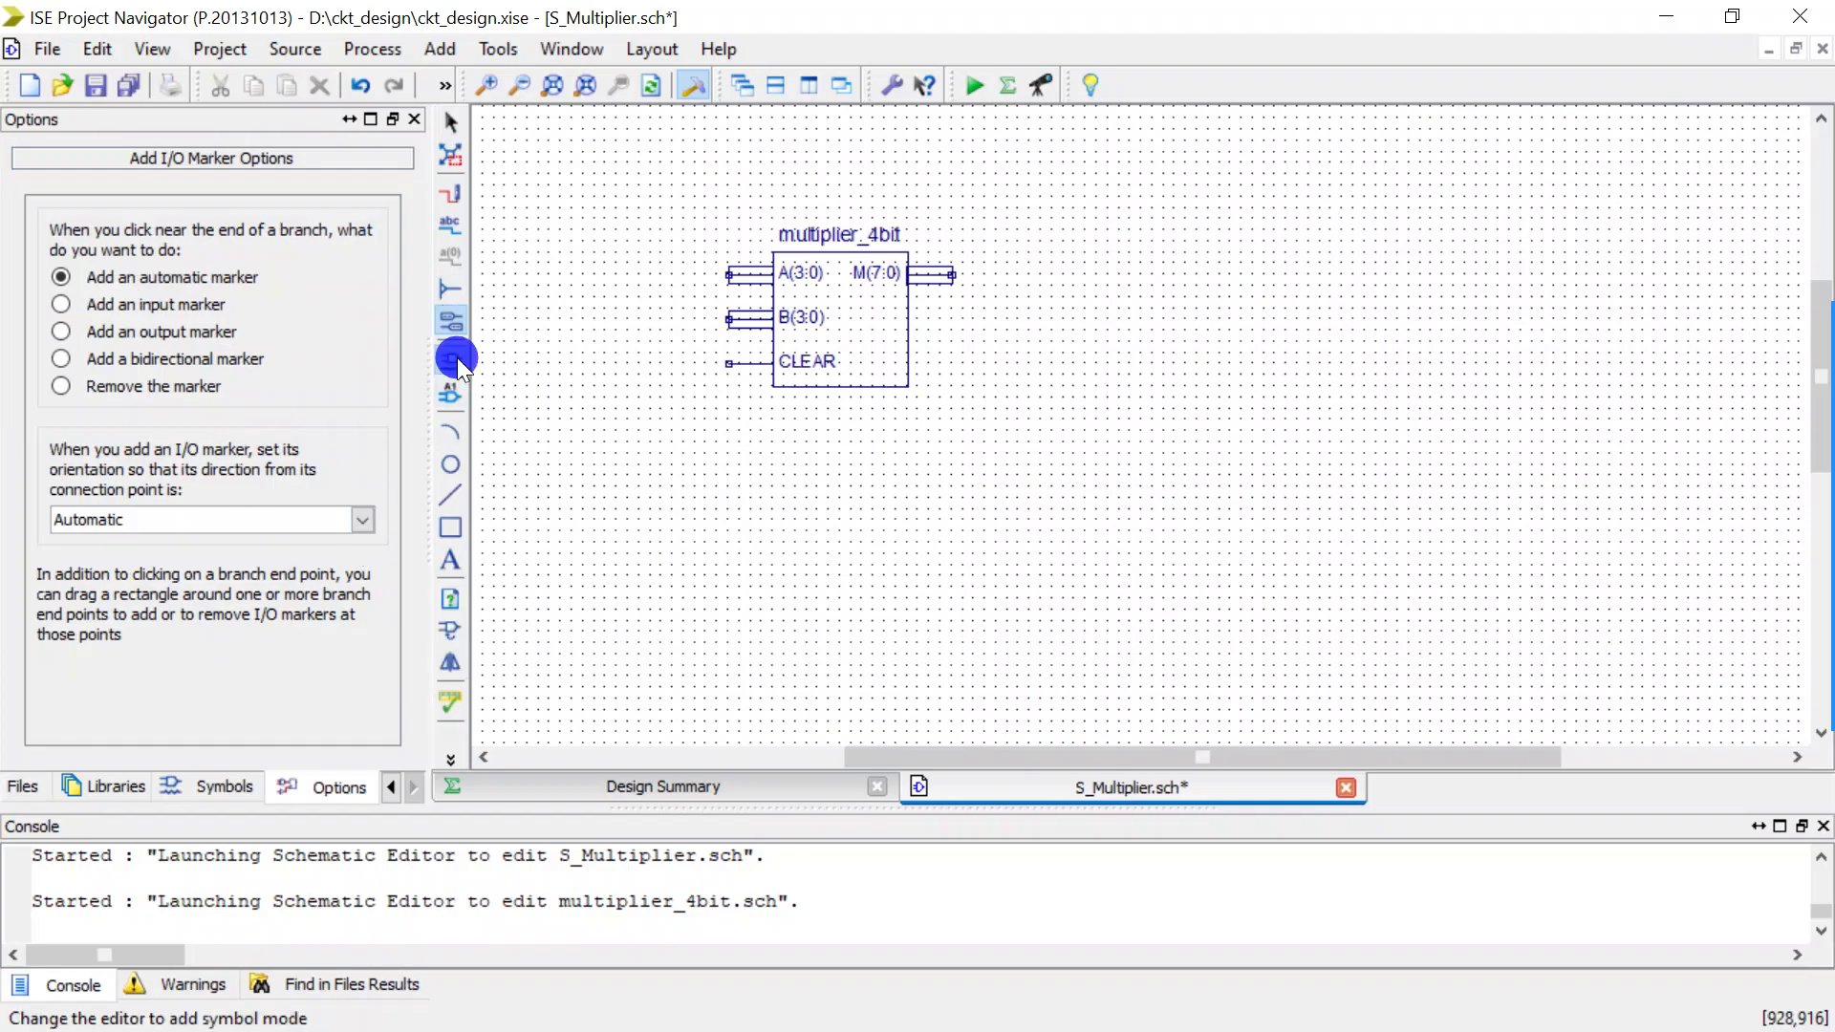
left_click(450, 359)
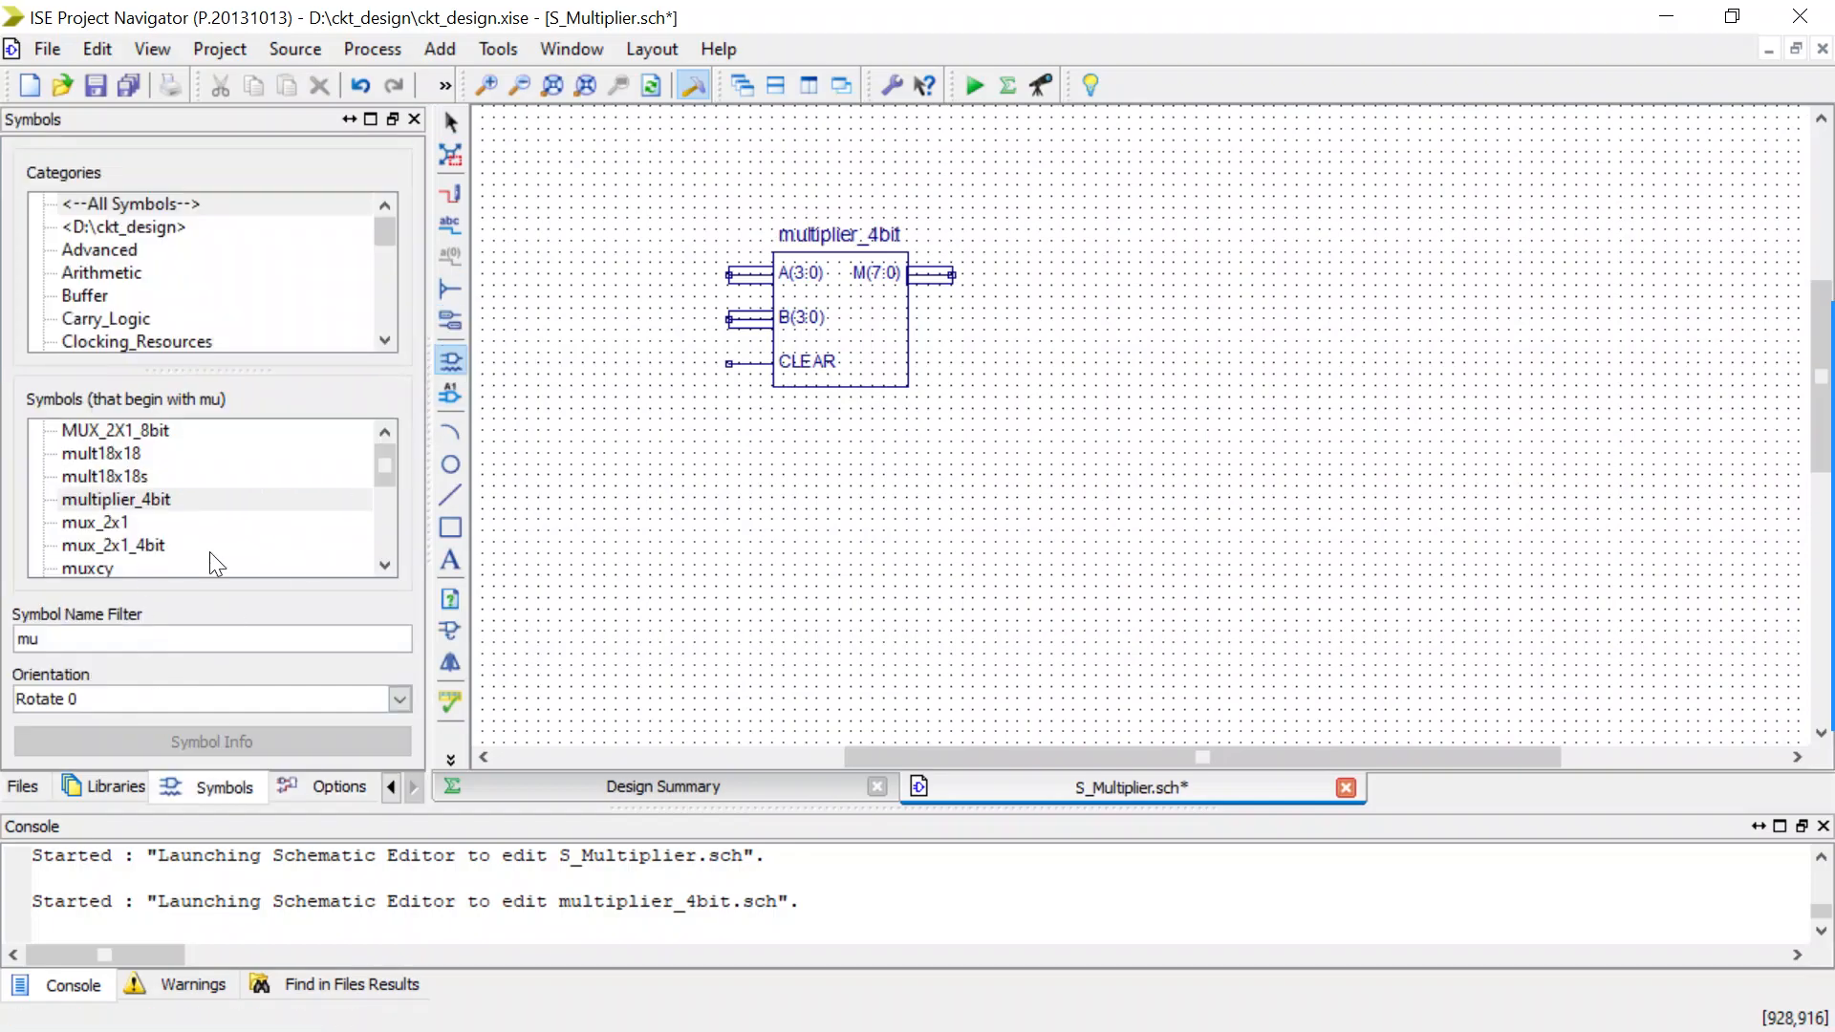
double_click(48, 638)
type("com")
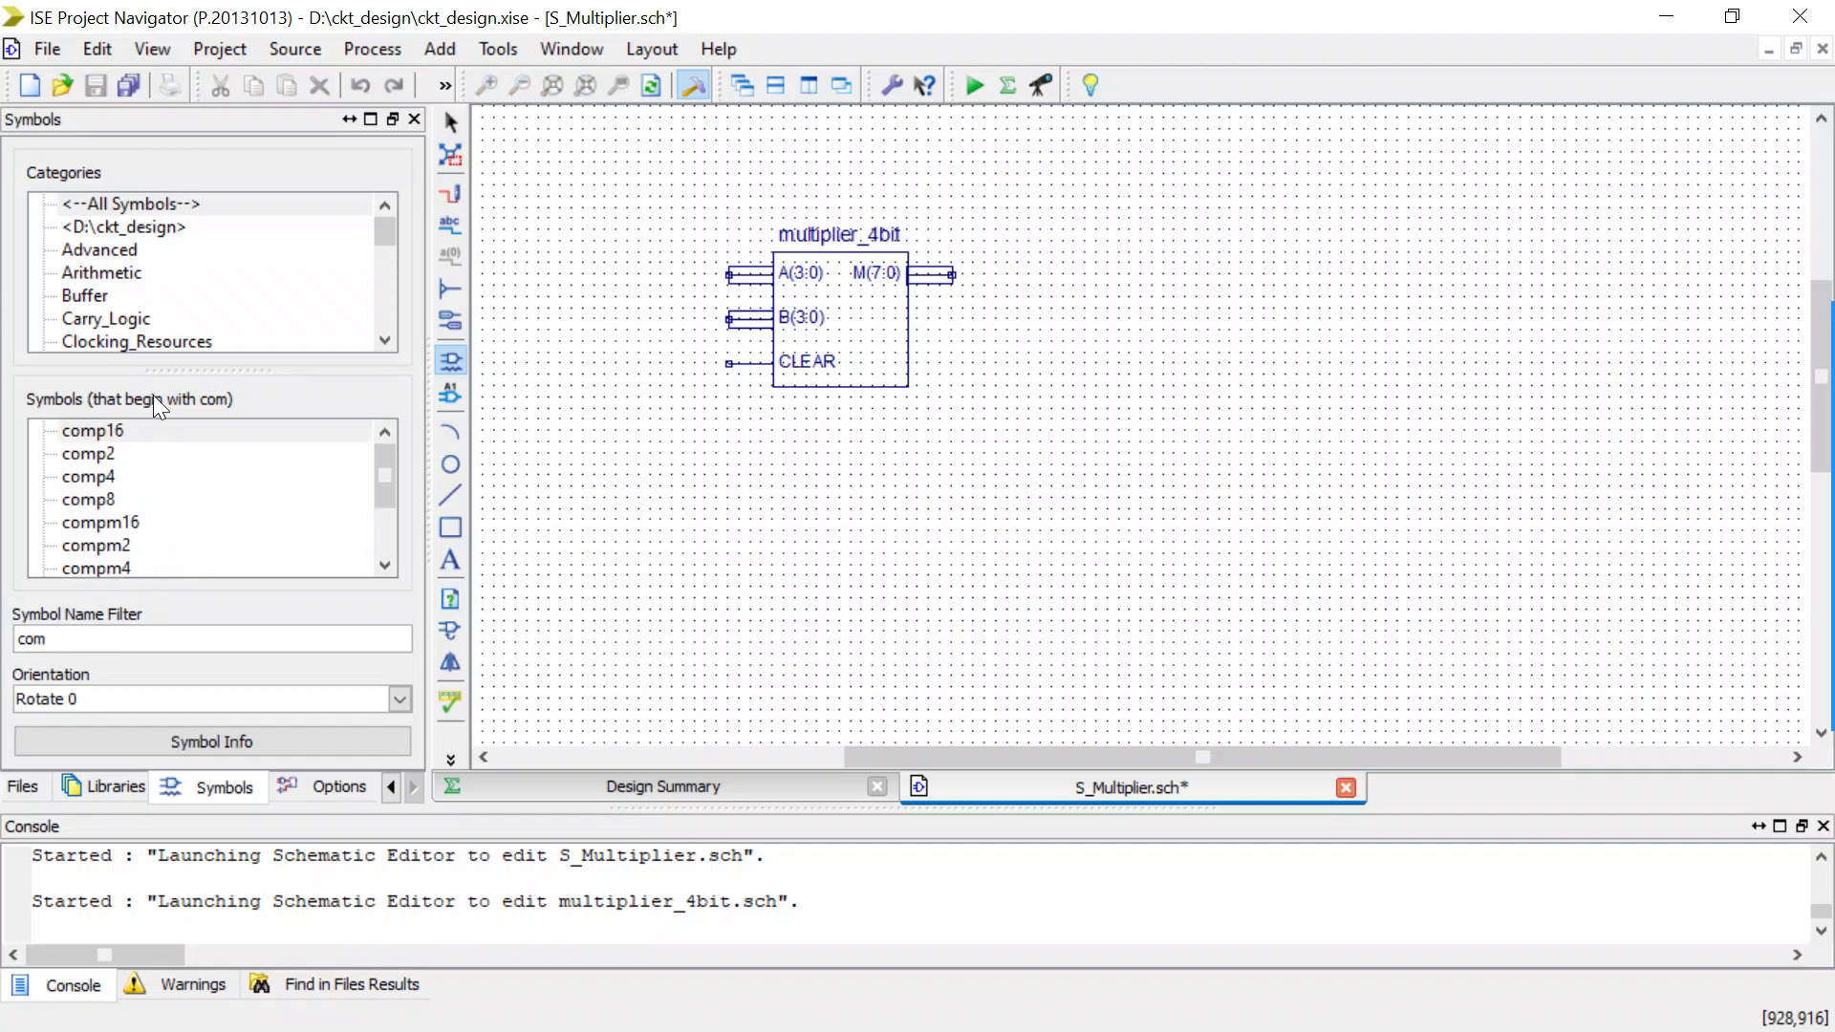
Place one twos_com symbol from the D:\ckt_design category below the multiplier_4bit symbol on the S_Multiplier schematic.
left_click(119, 229)
scroll(143, 506, "down", 5)
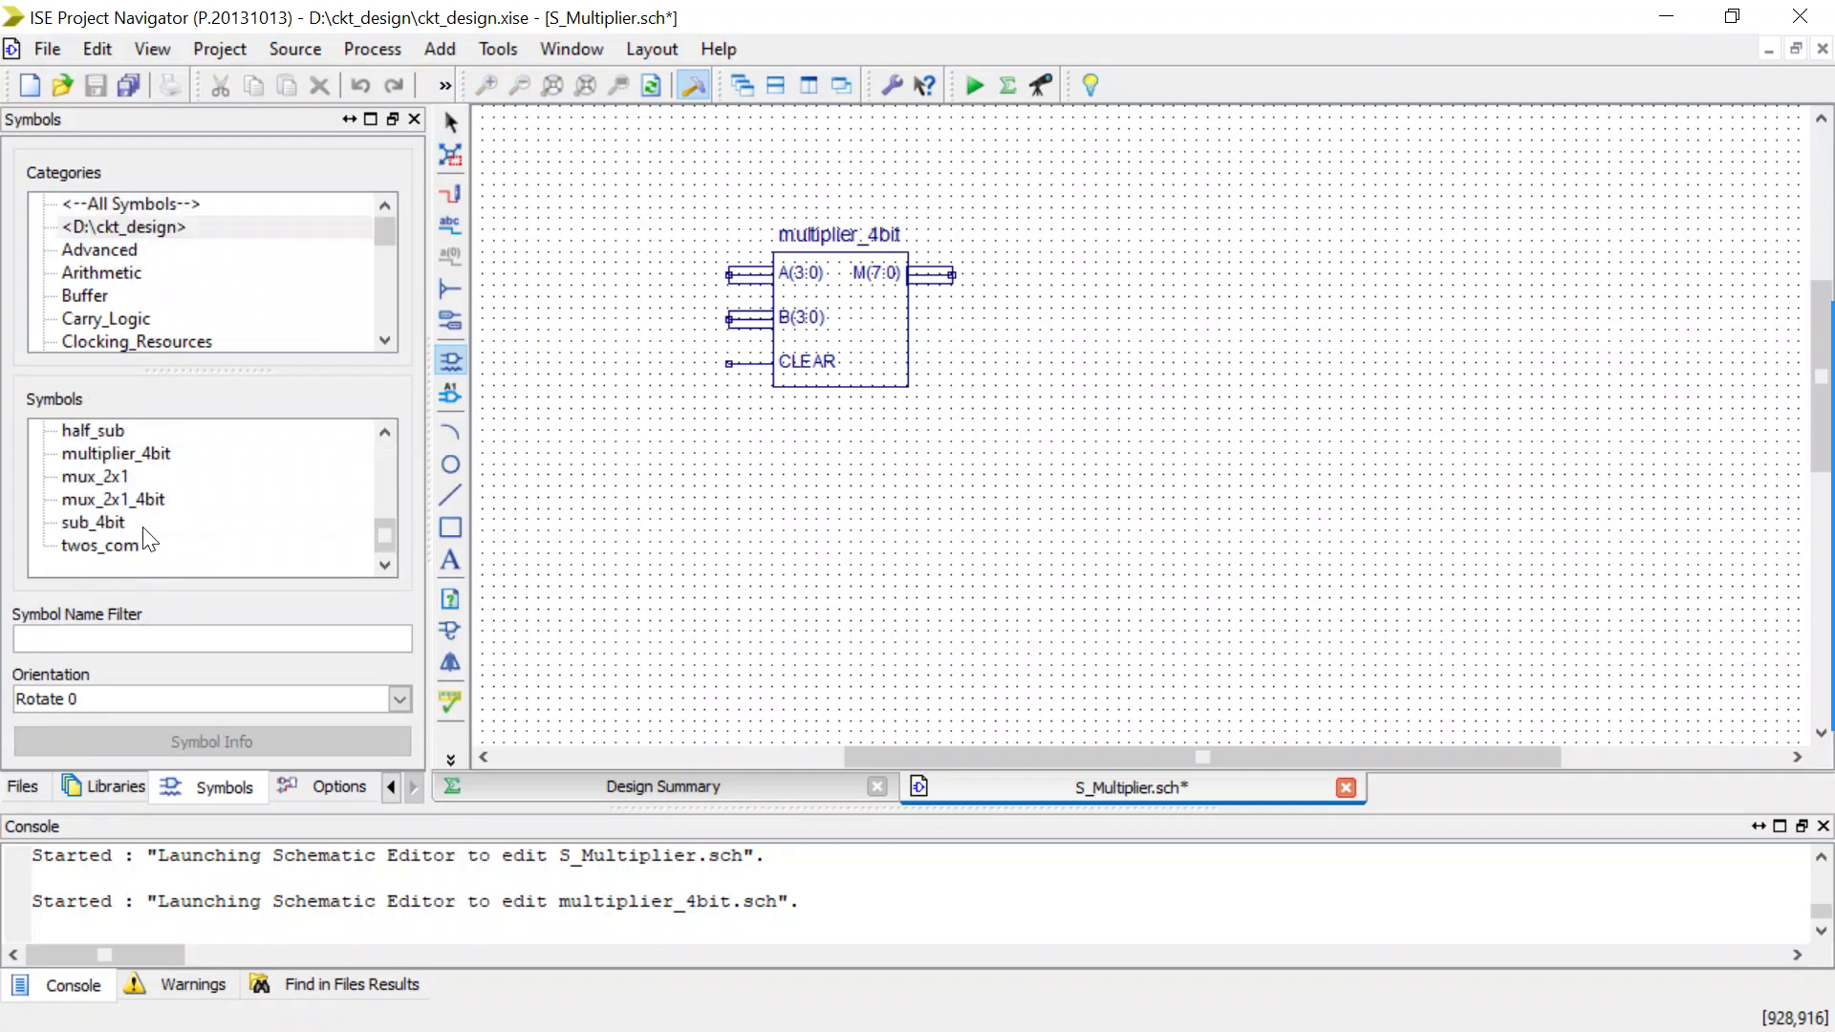
left_click(93, 639)
left_click(117, 545)
scroll(116, 545, "up", 2)
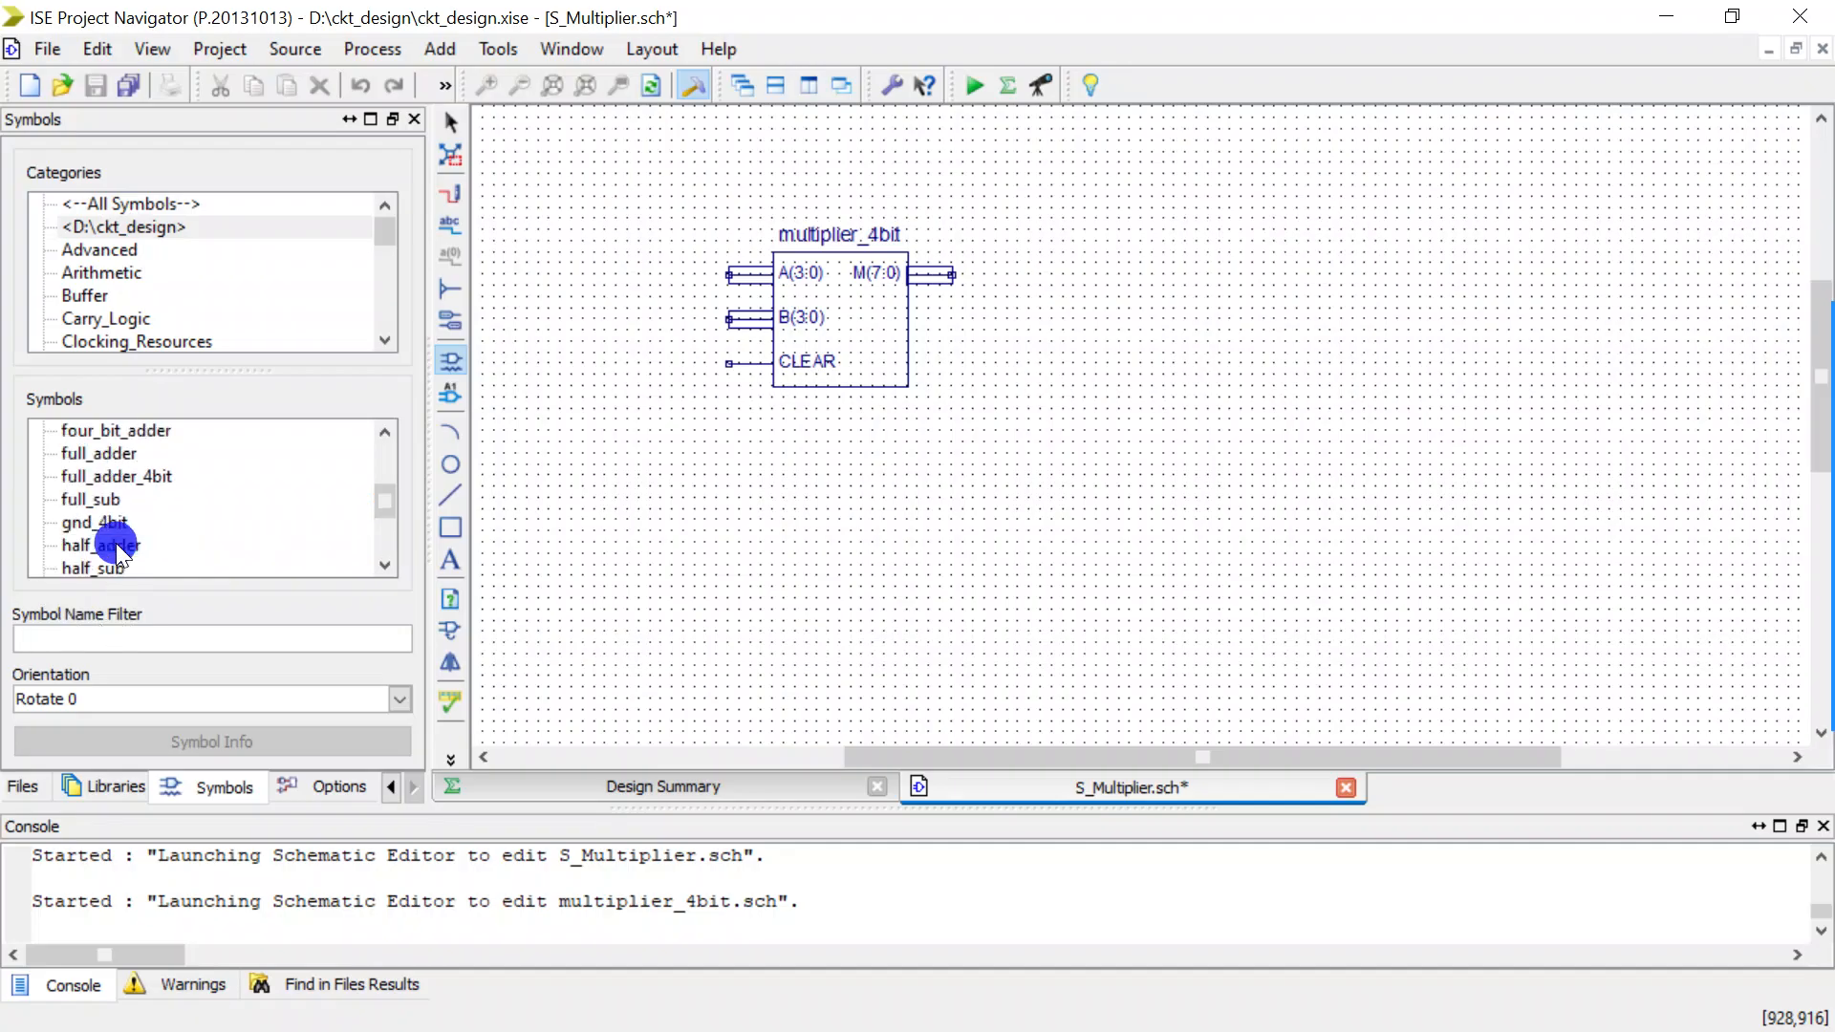
scroll(116, 543, "up", 3)
scroll(116, 554, "down", 3)
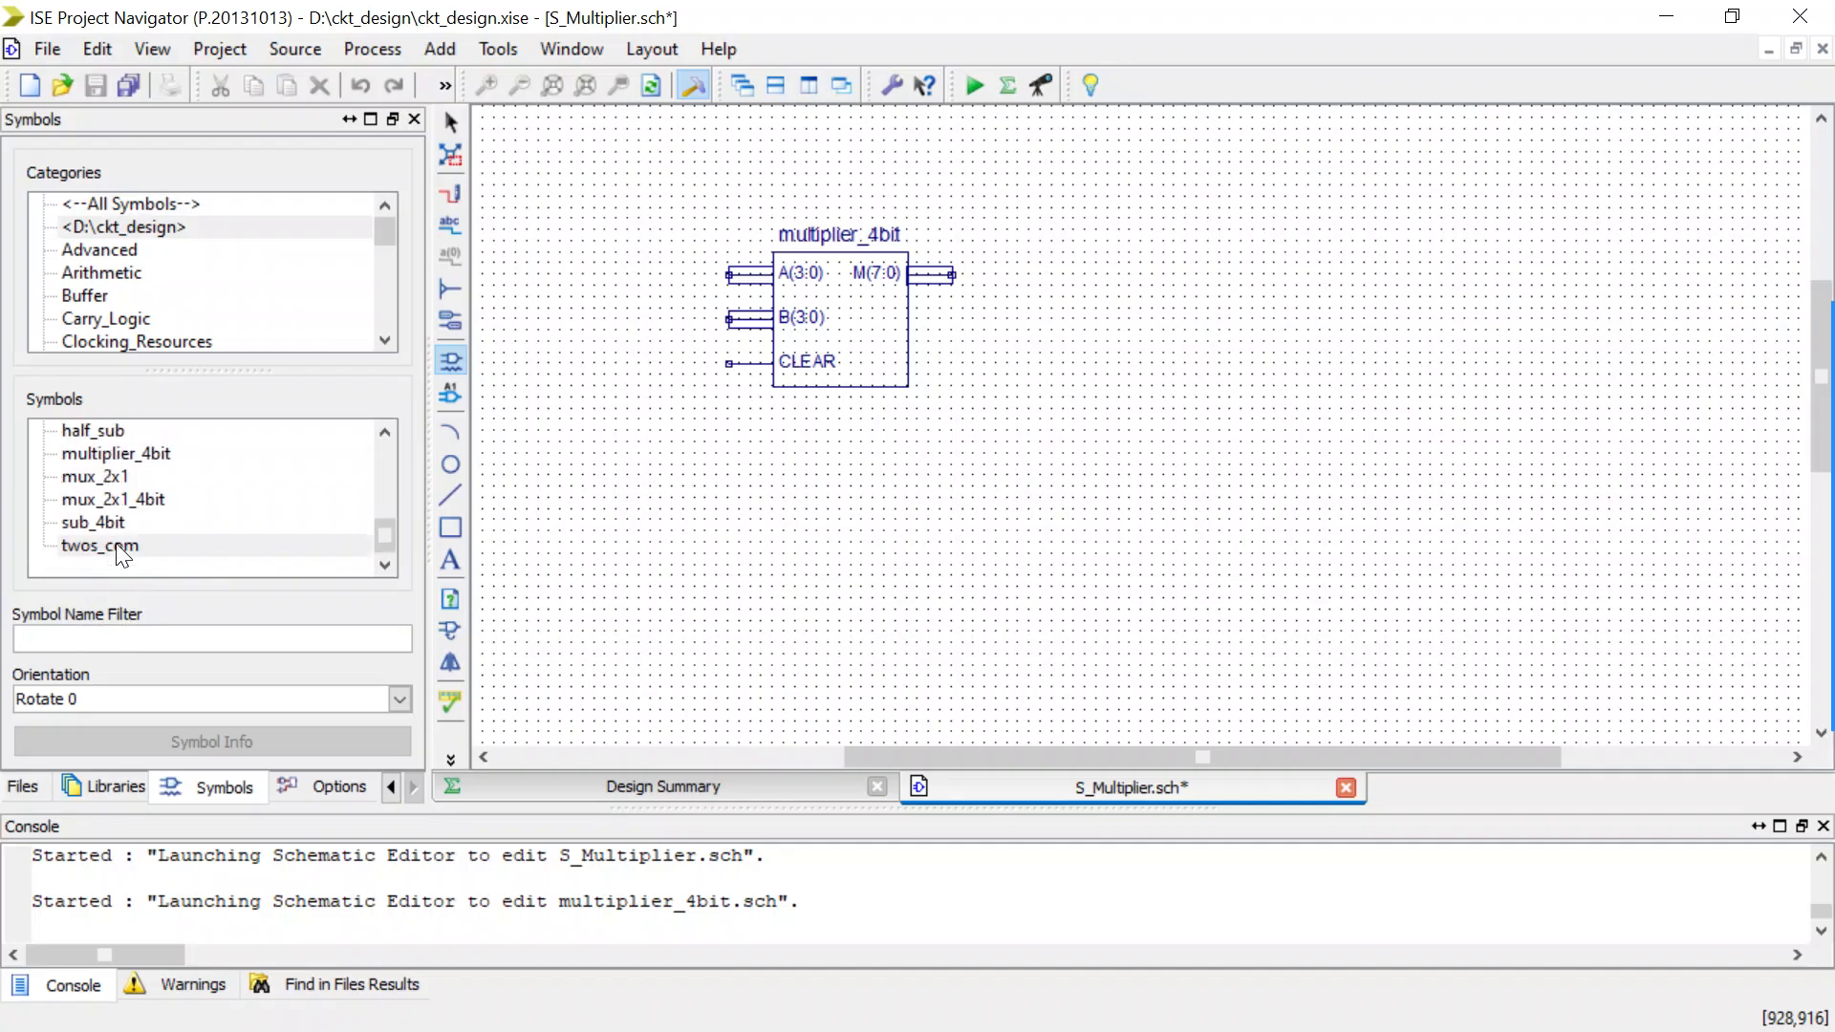
scroll(117, 554, "up", 3)
scroll(116, 544, "down", 5)
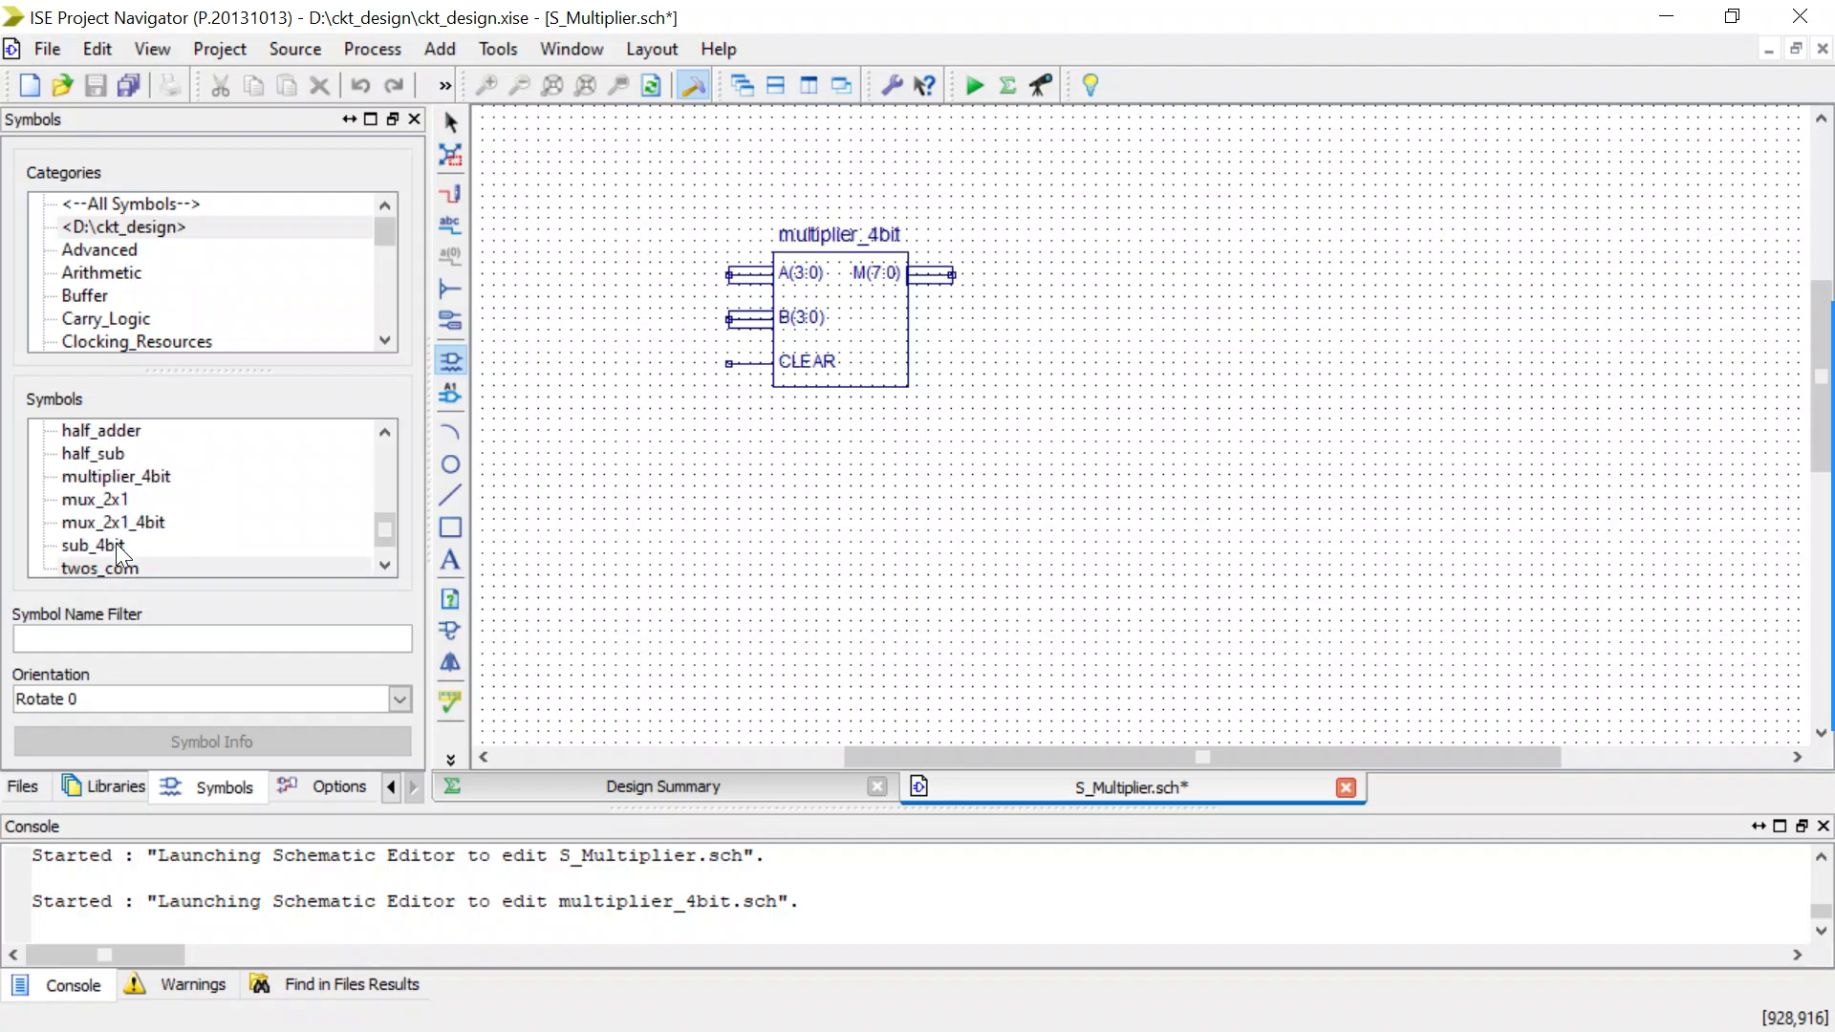
left_click(837, 527)
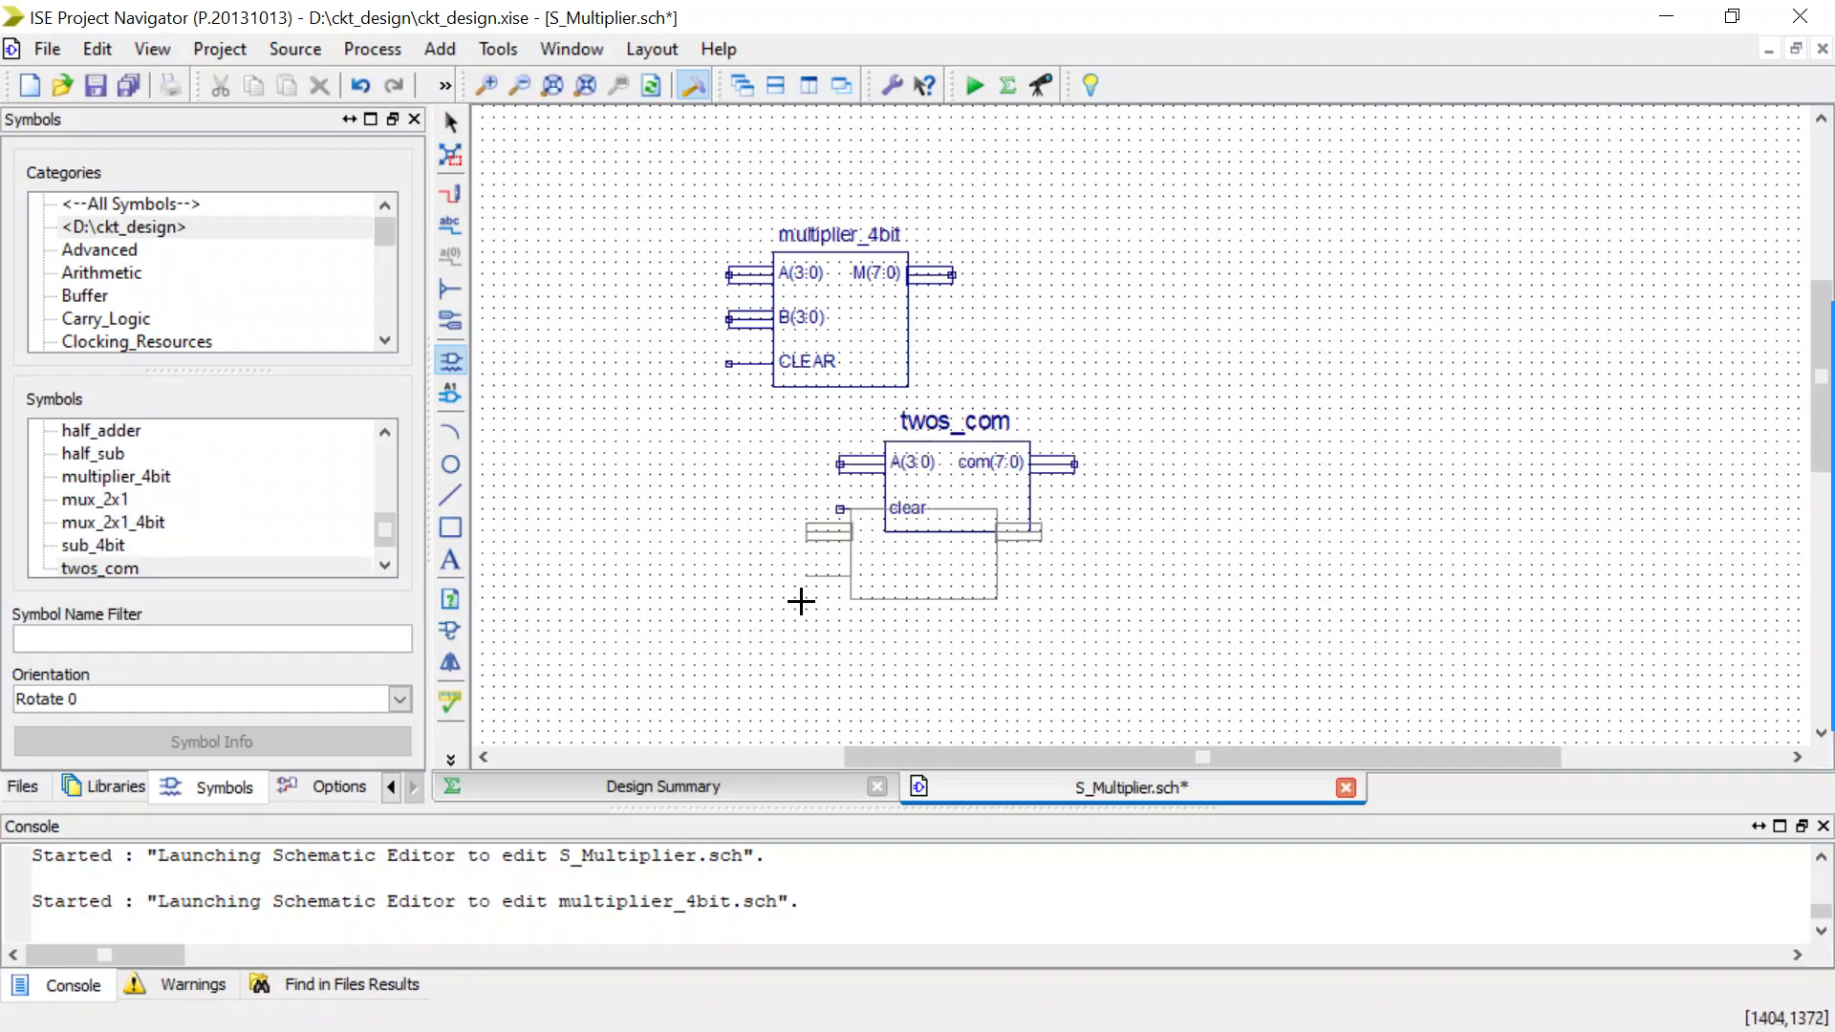
key("Escape")
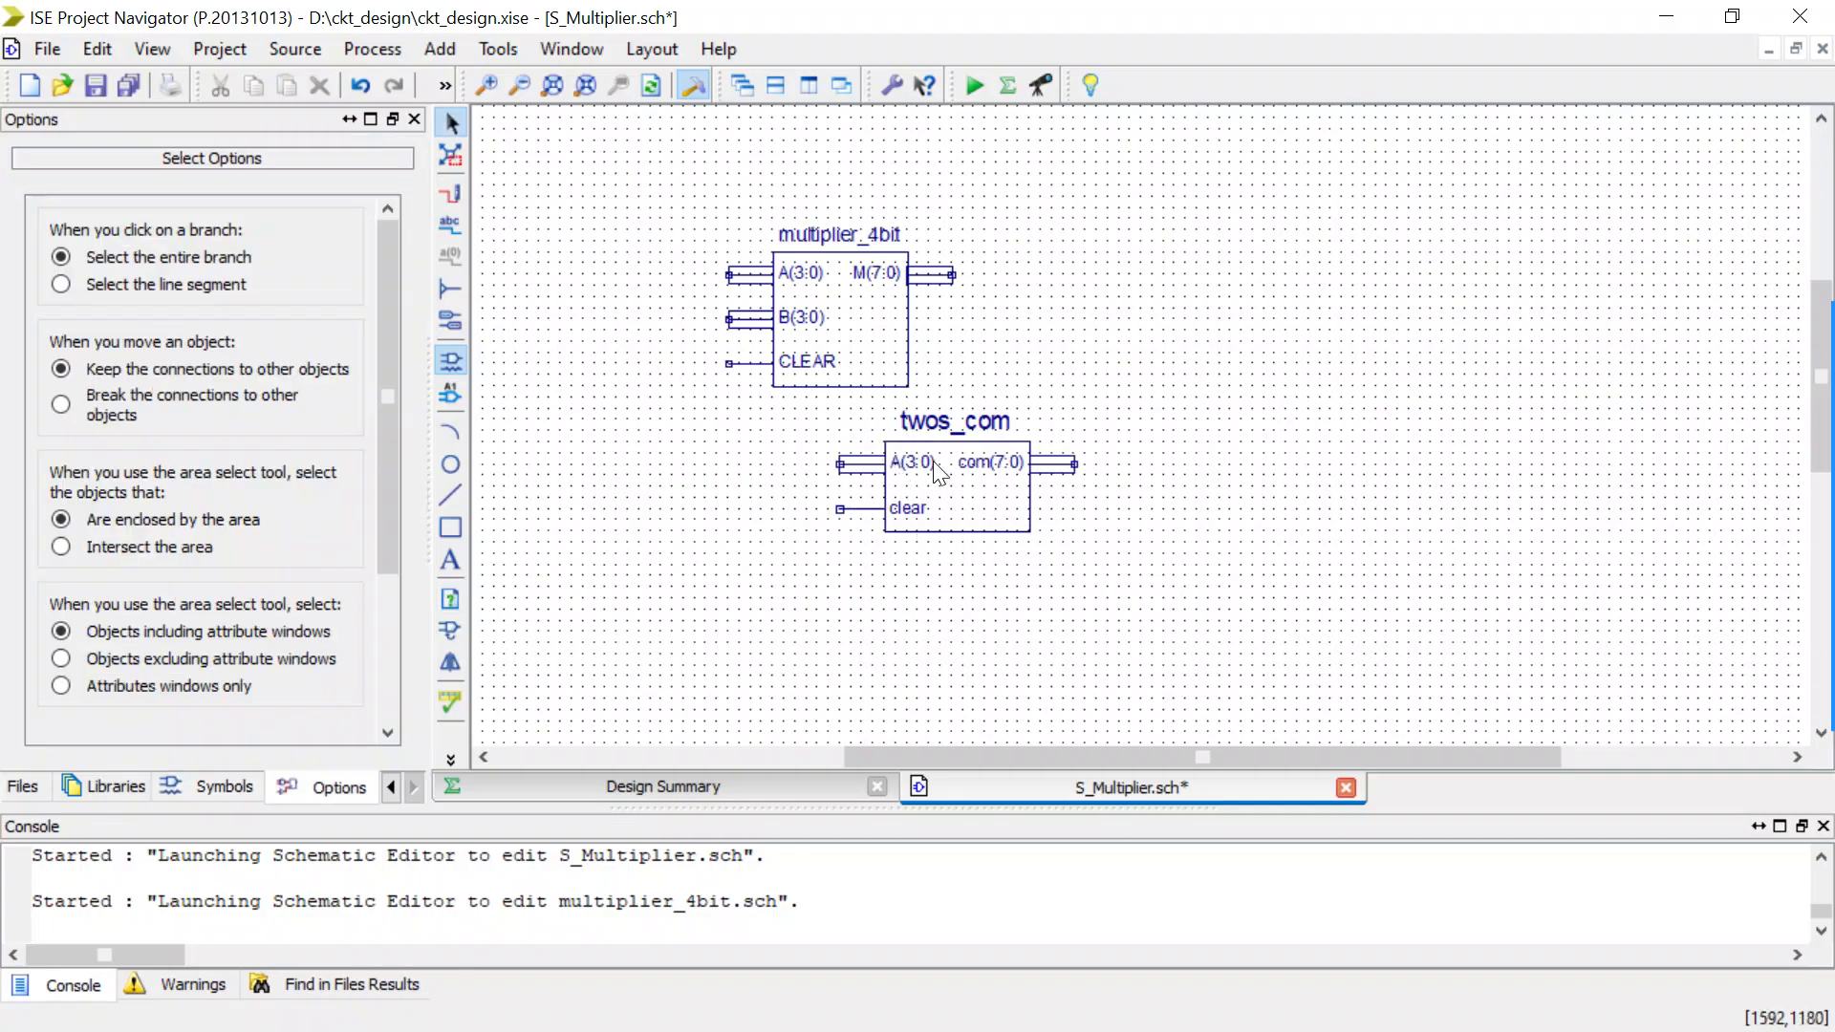
left_click(965, 488)
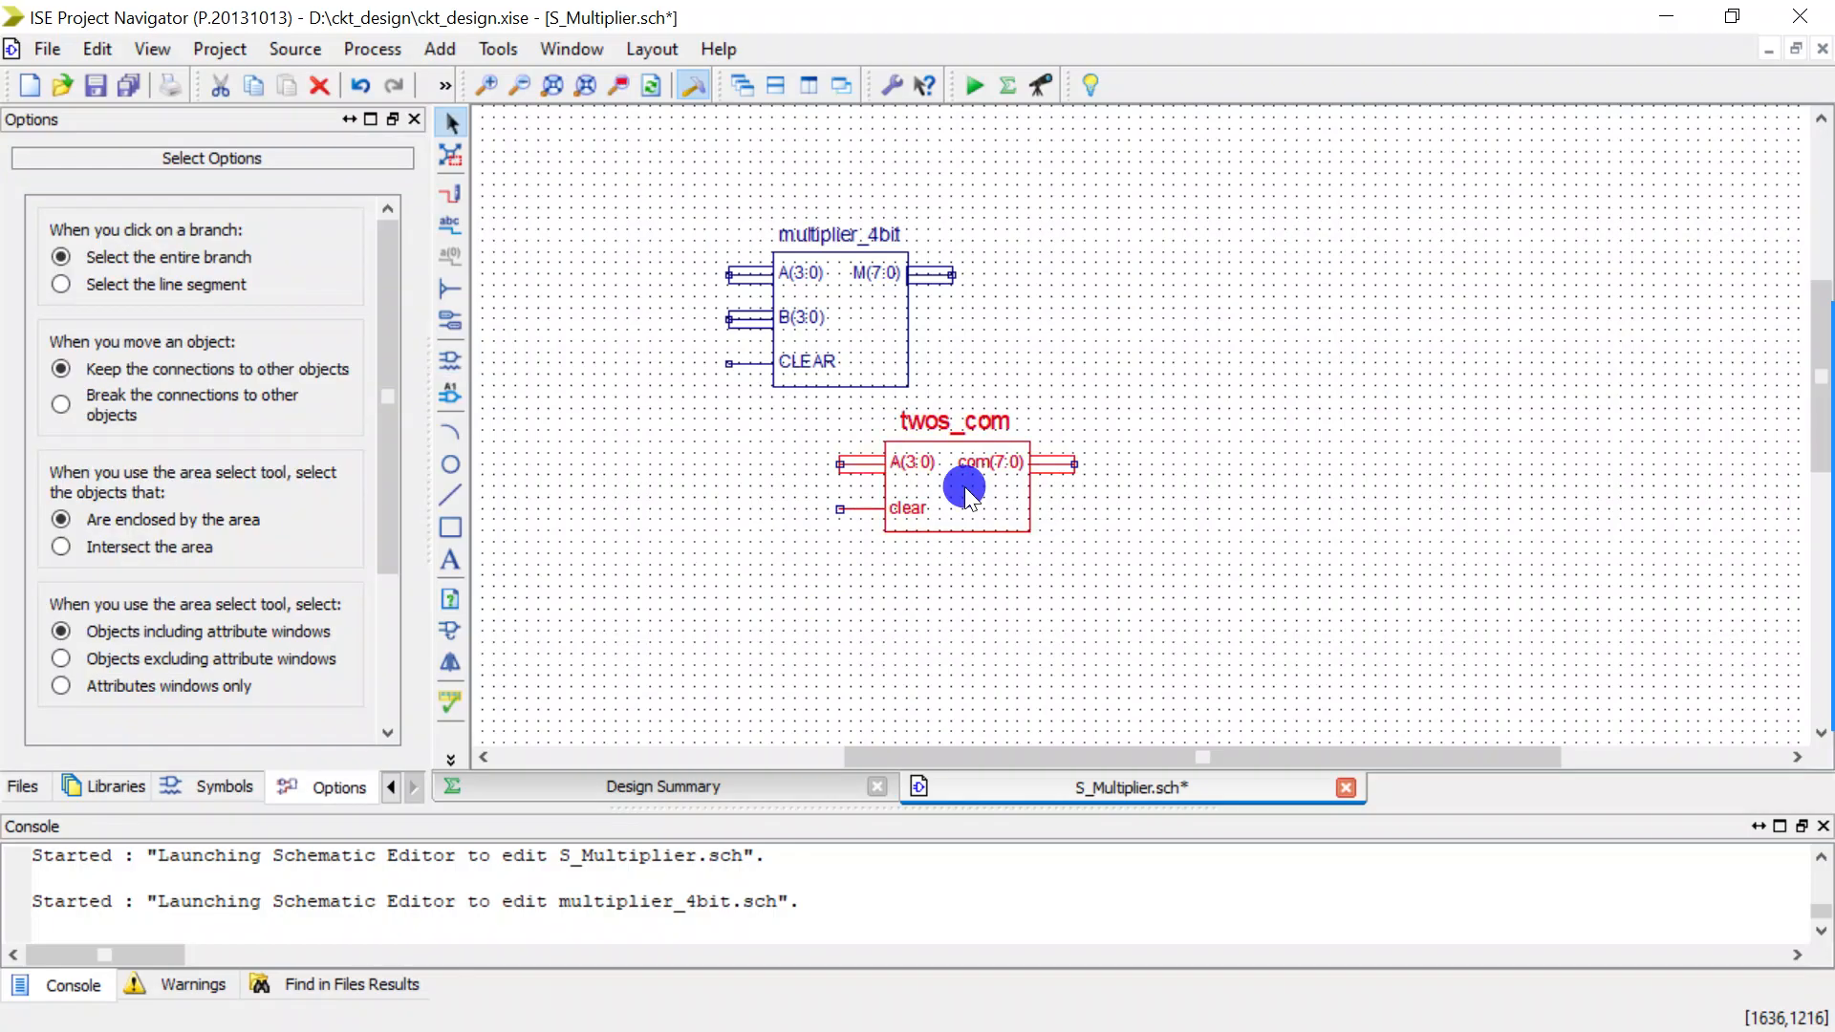
double_click(966, 490)
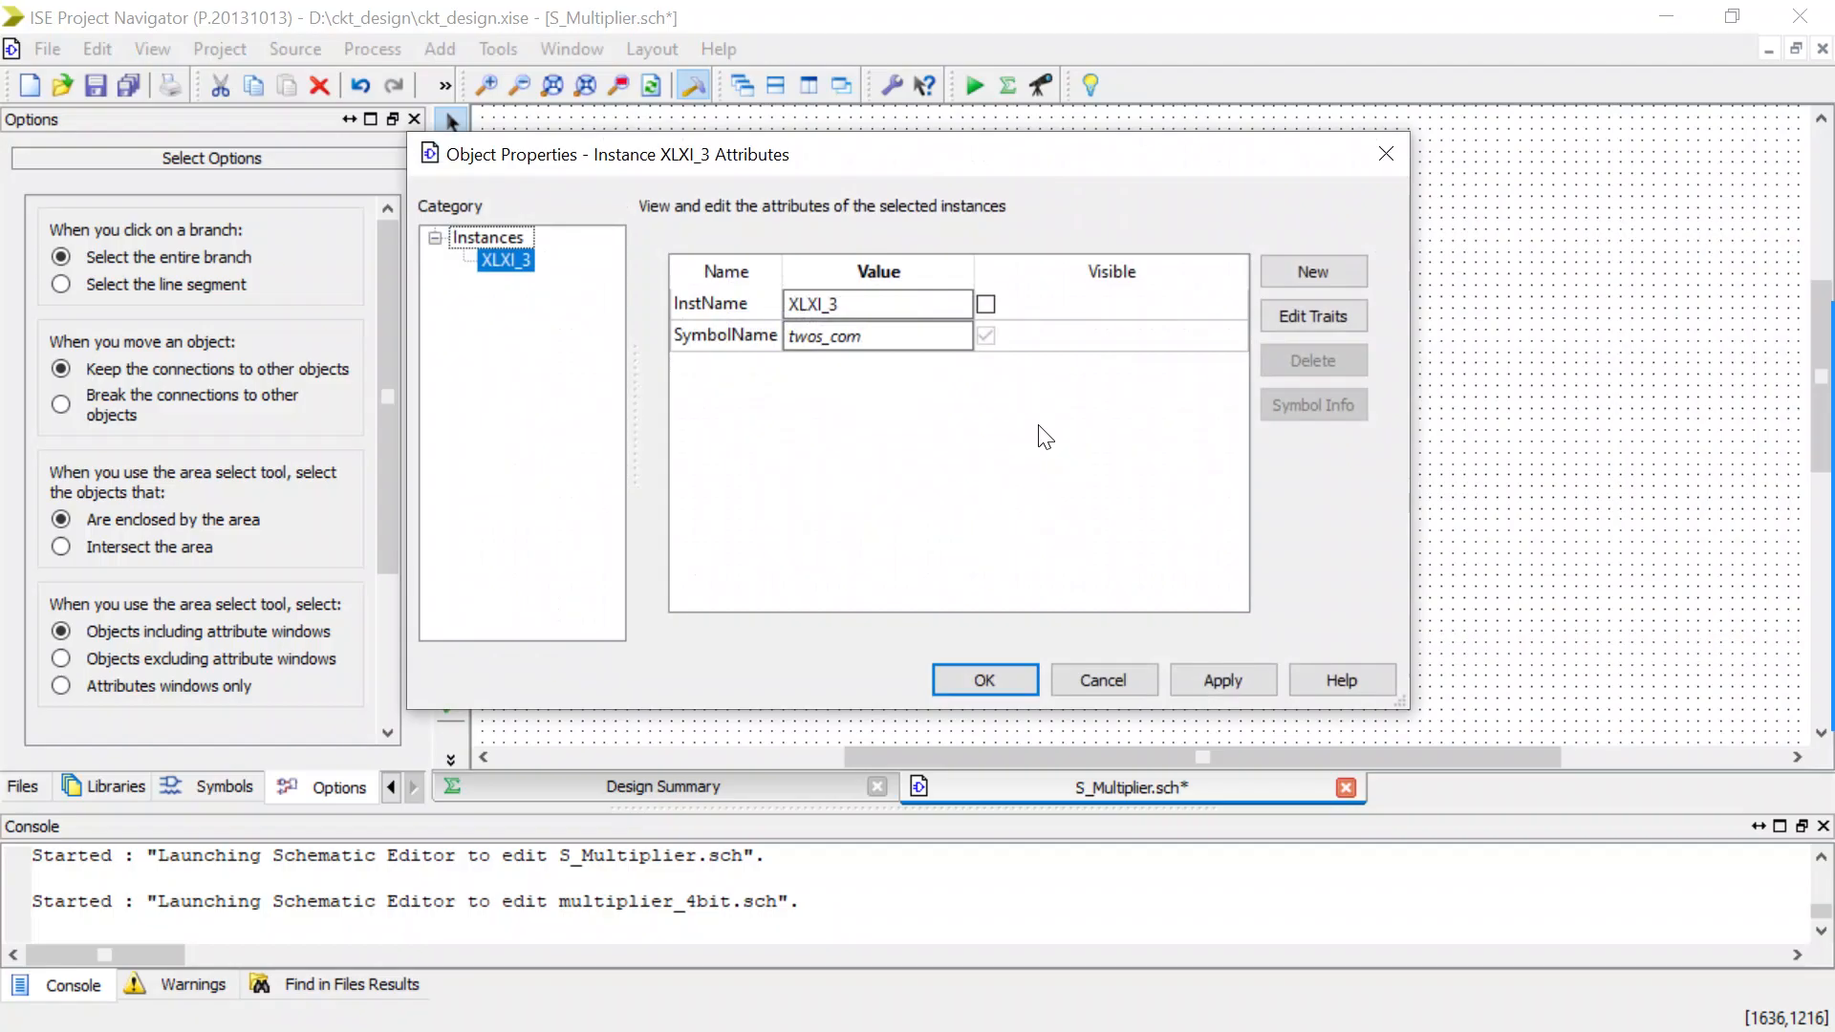
left_click(1393, 155)
Open the underlying schematic of the twos_com symbol and copy its entire circuit.
right_click(963, 516)
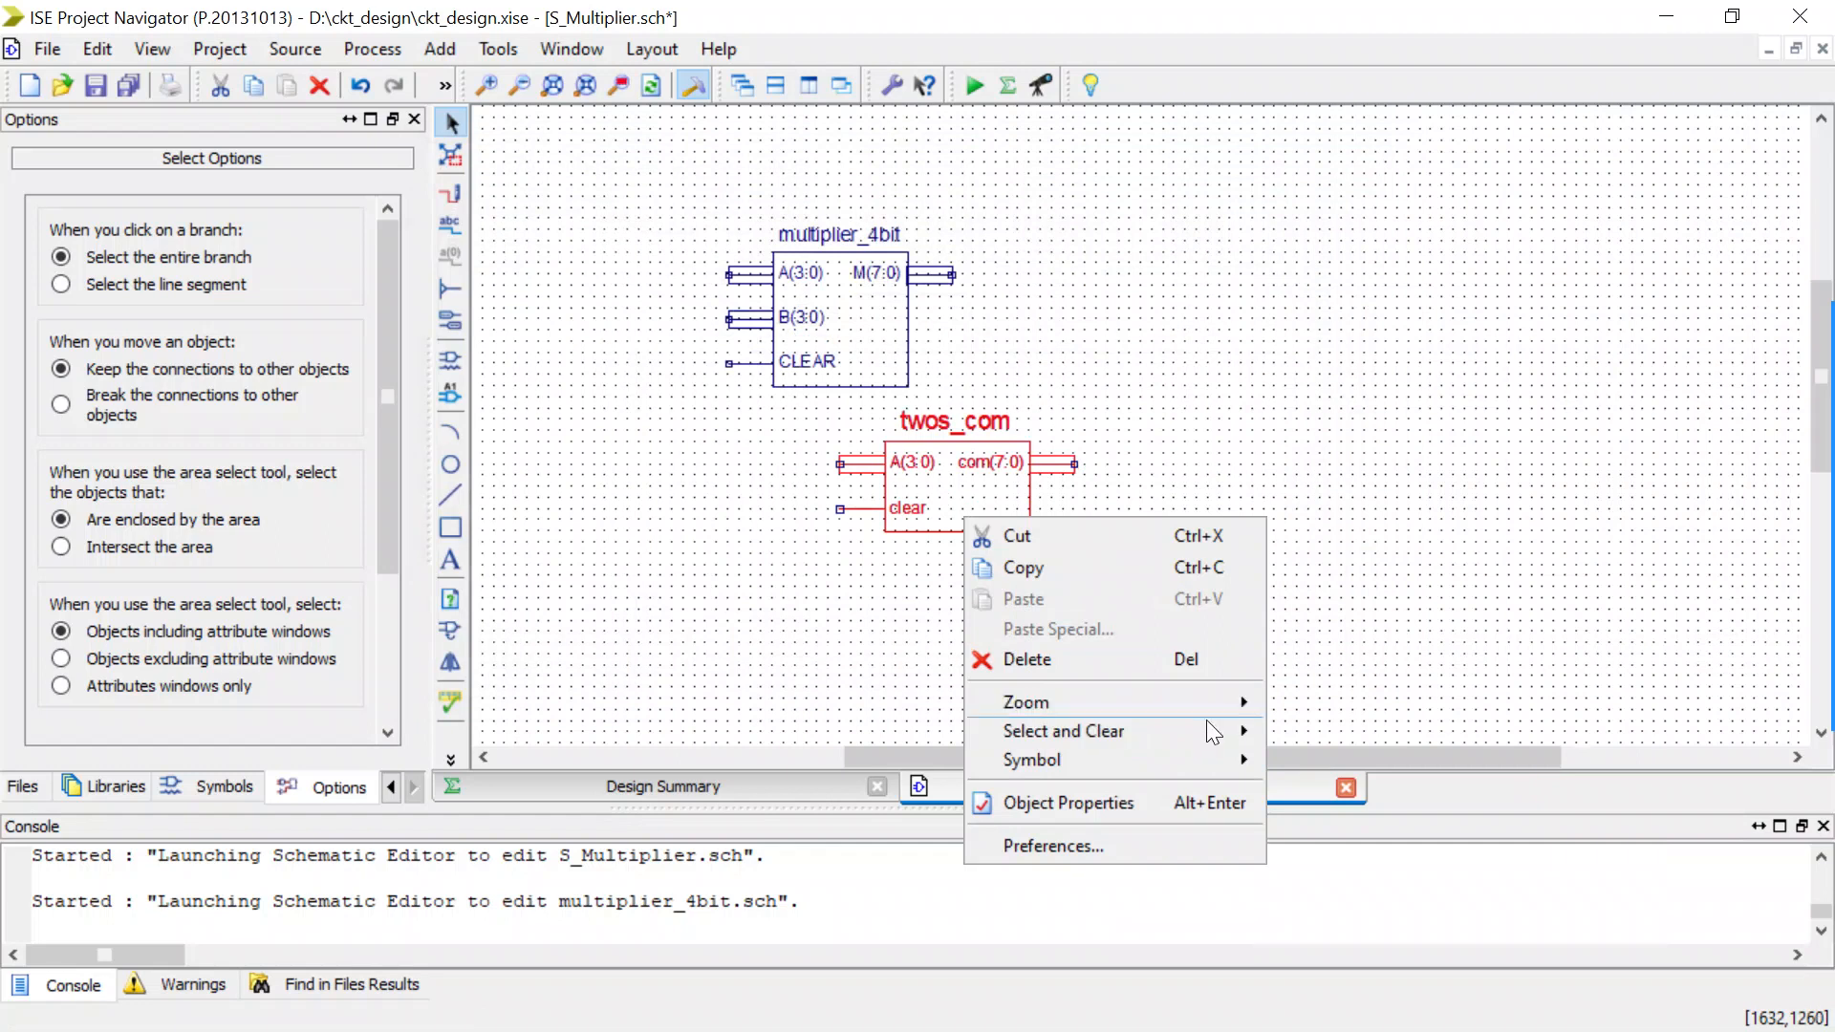
mouse_move(1183, 765)
left_click(1308, 763)
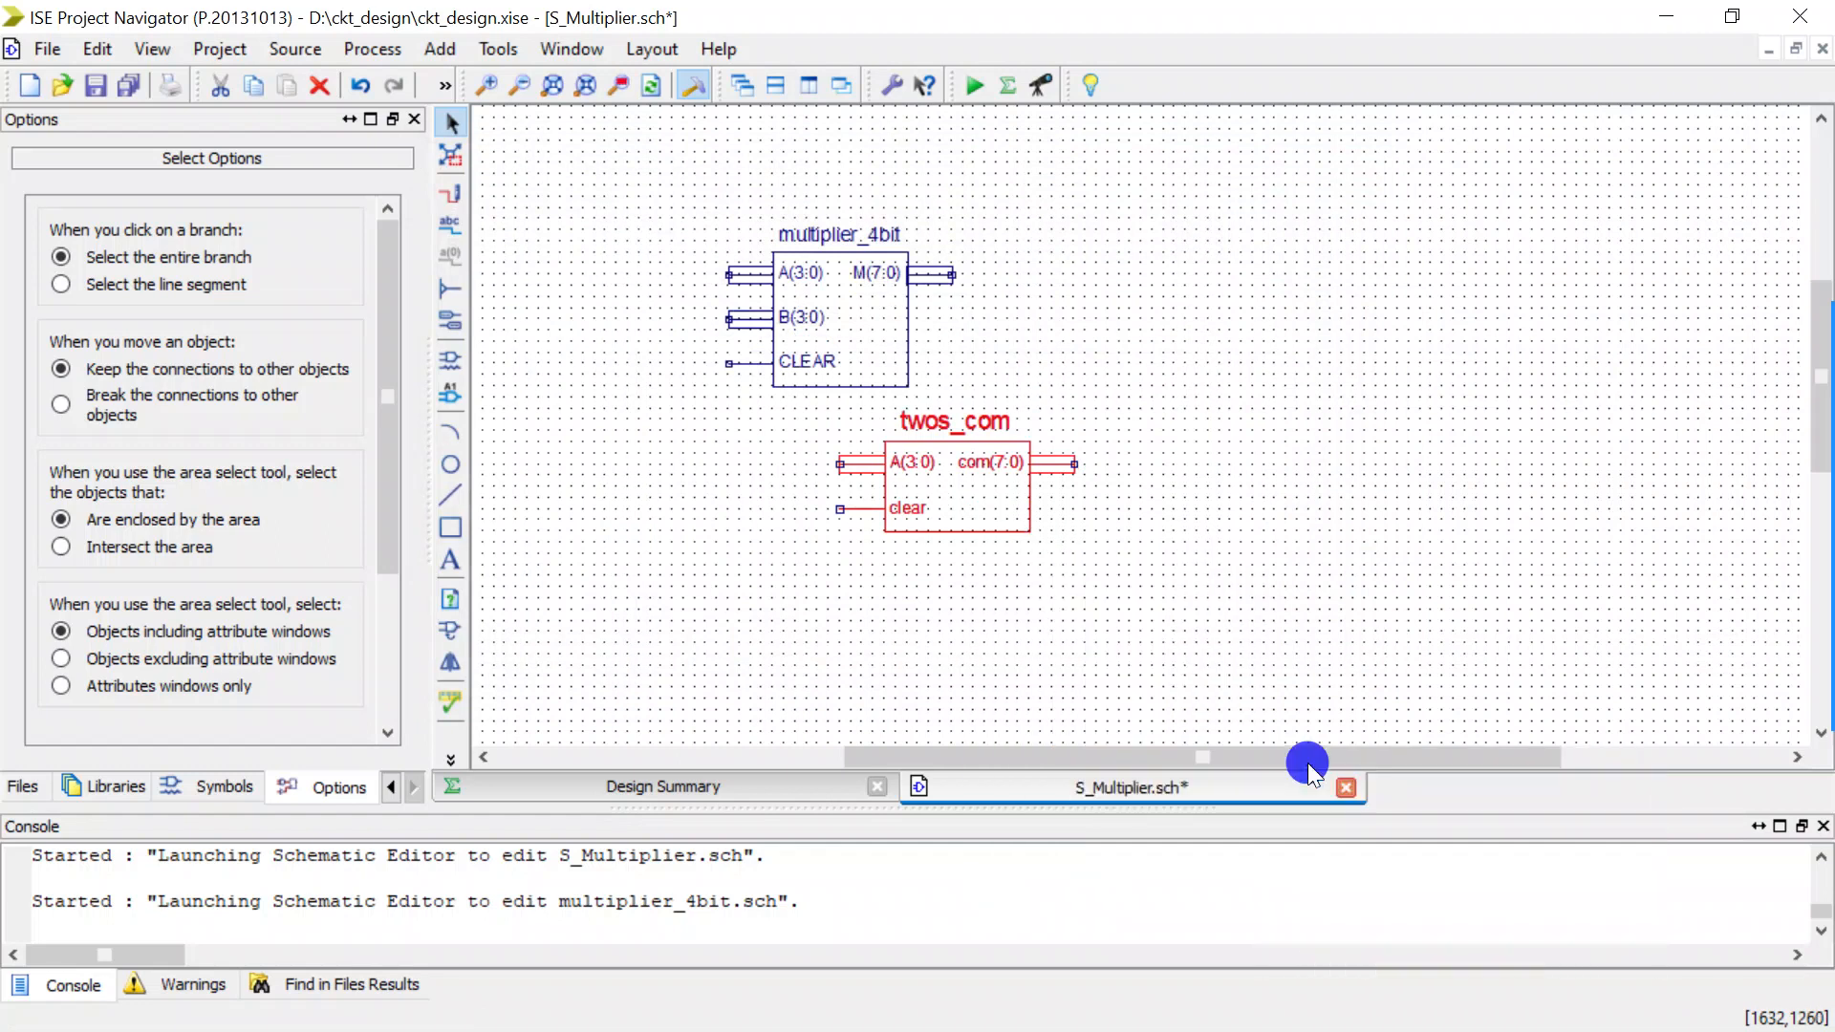
scroll(1020, 502, "up", 3)
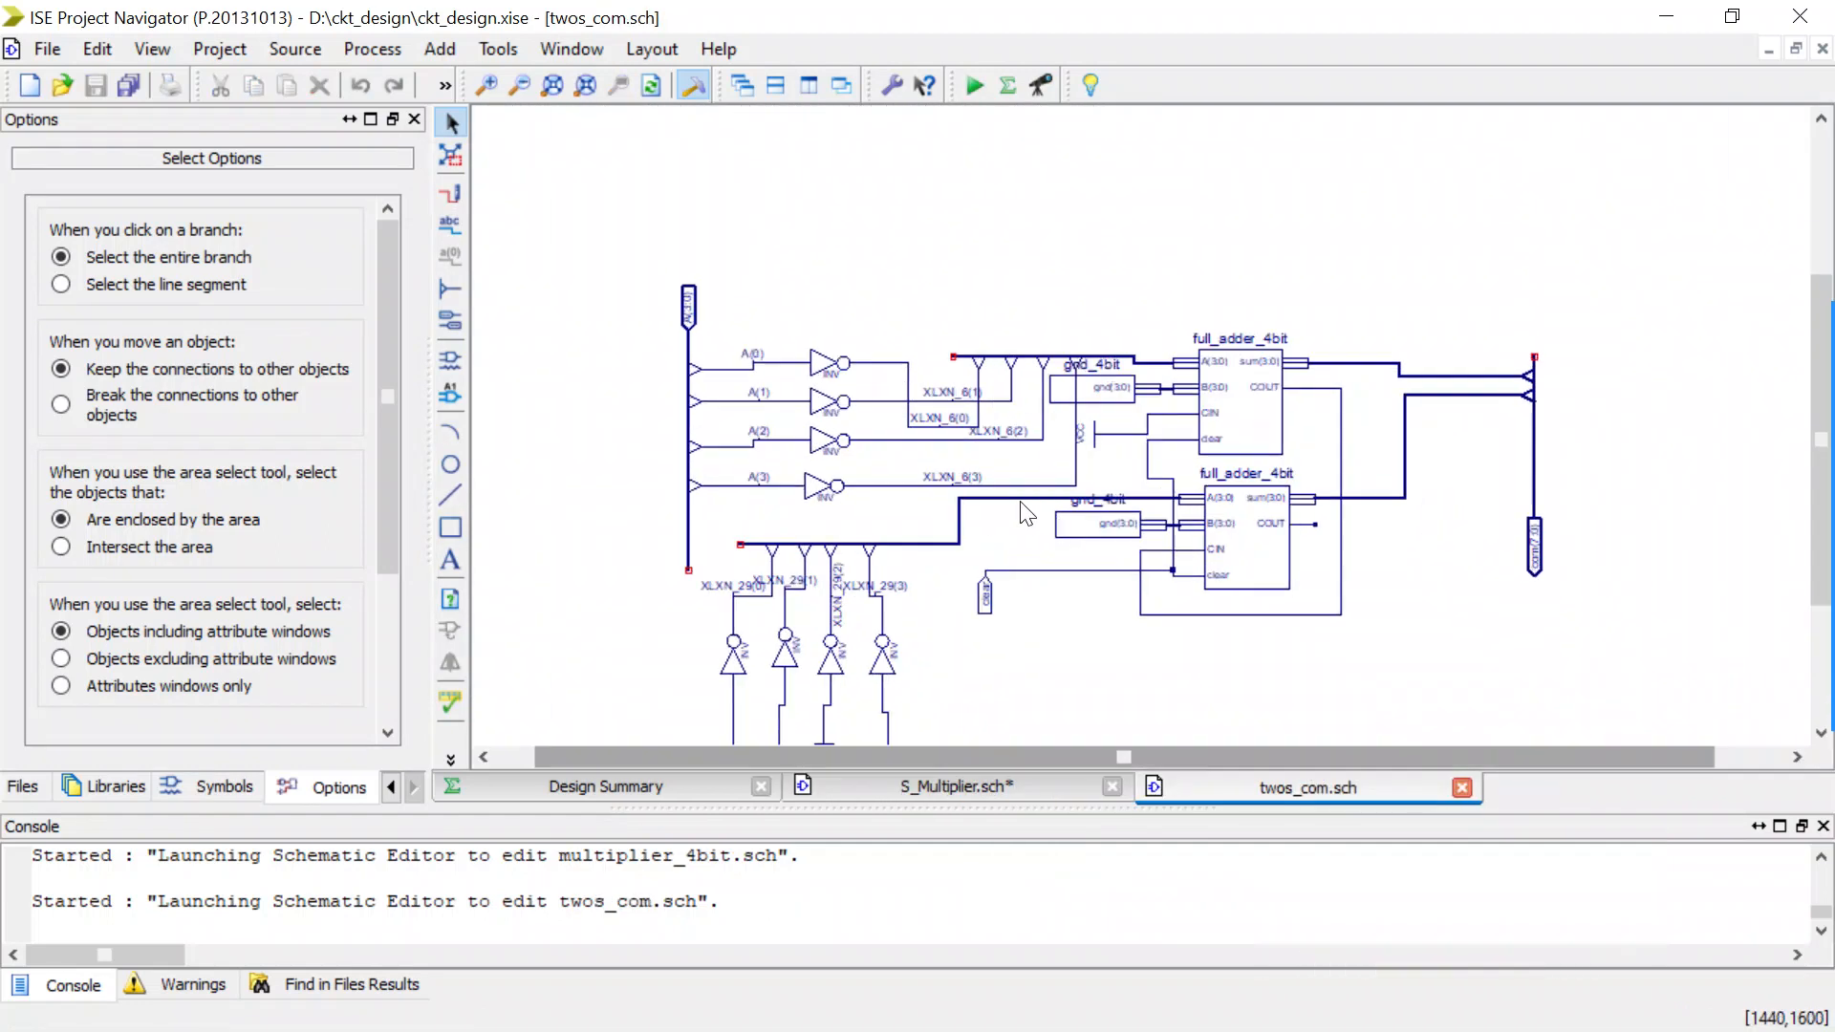
scroll(983, 632, "down", 3)
left_click(983, 633)
key("ctrl+a")
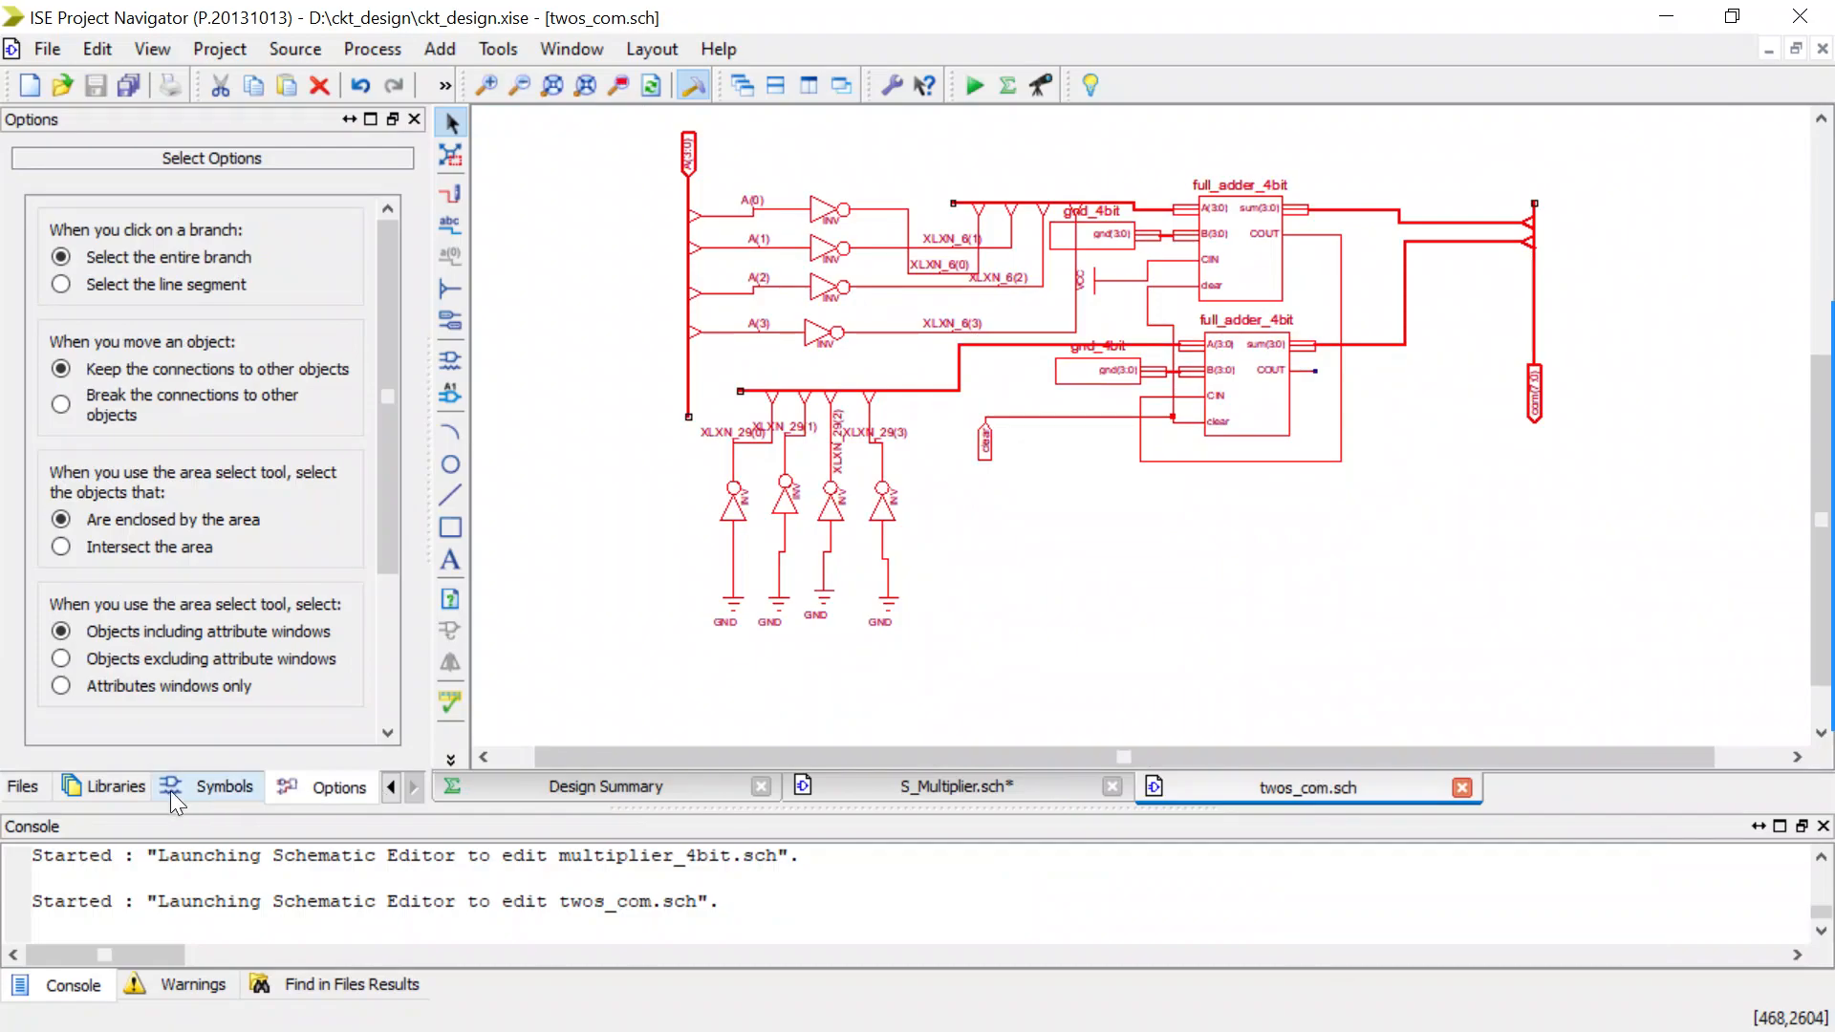
Create a new Schematic source named com_8bit in D:\ckt_design and add it to the project.
left_click(390, 786)
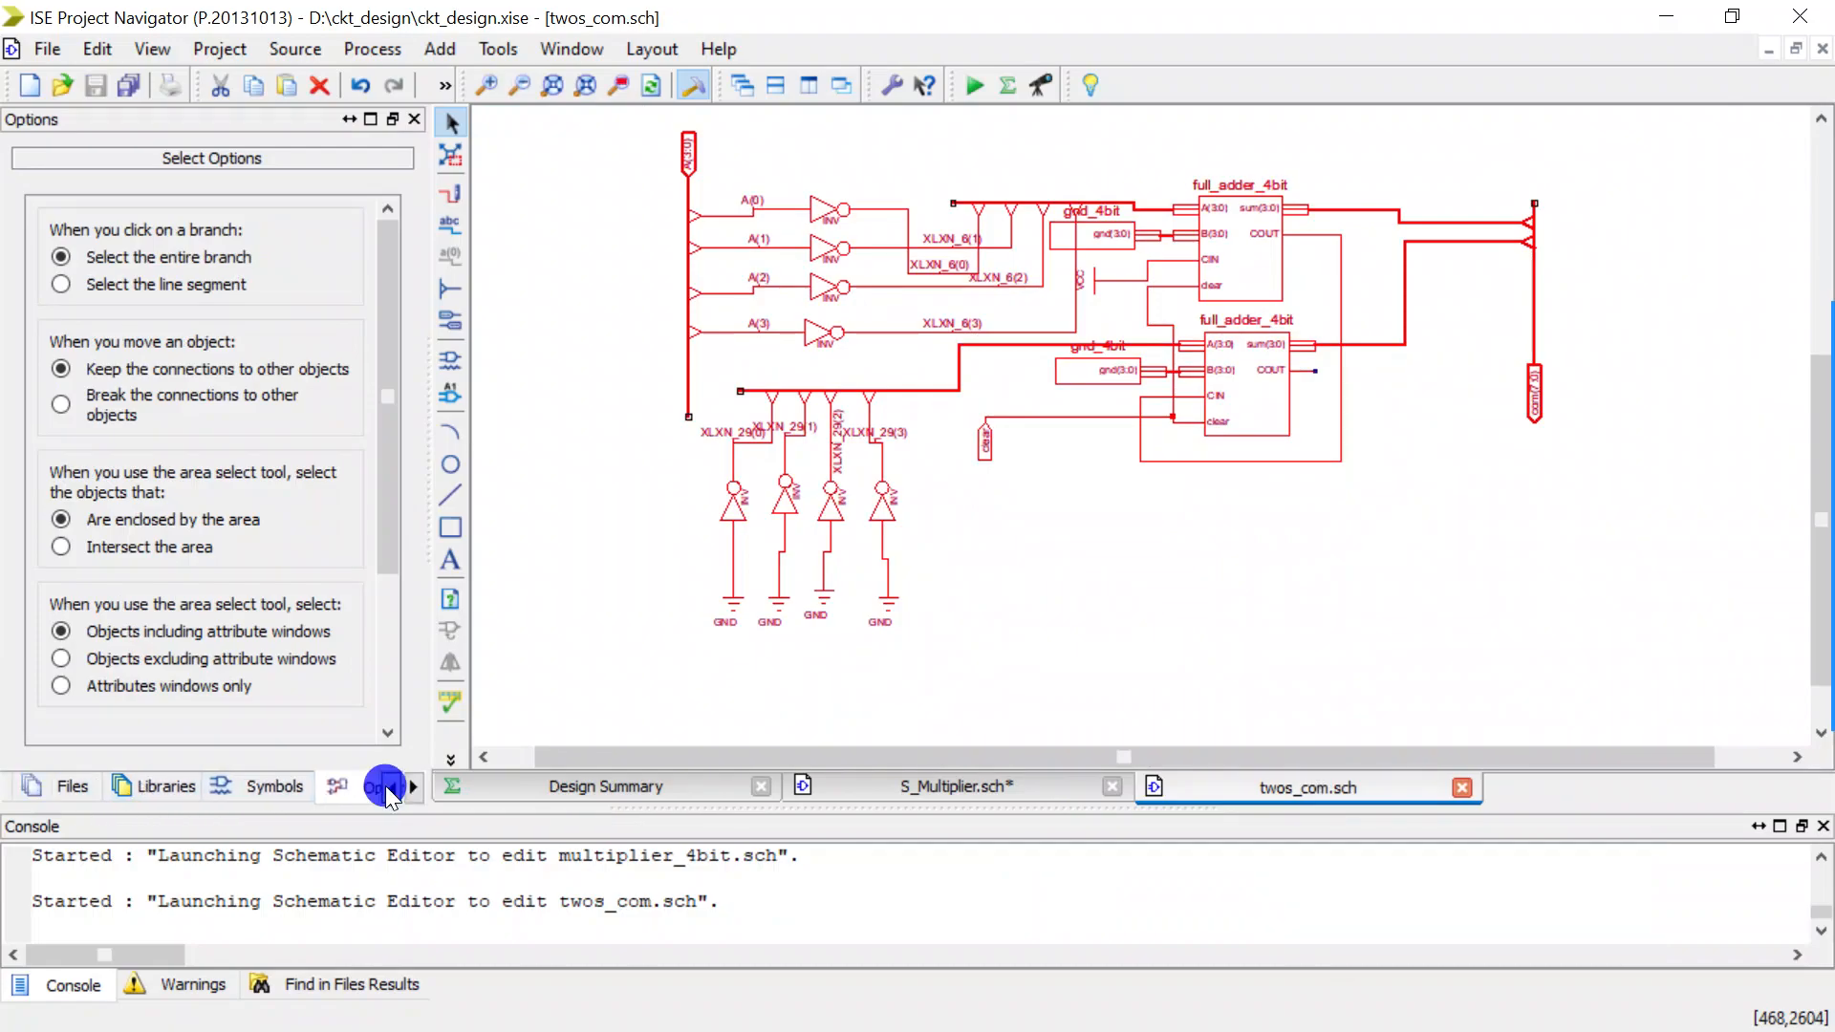
left_click(153, 793)
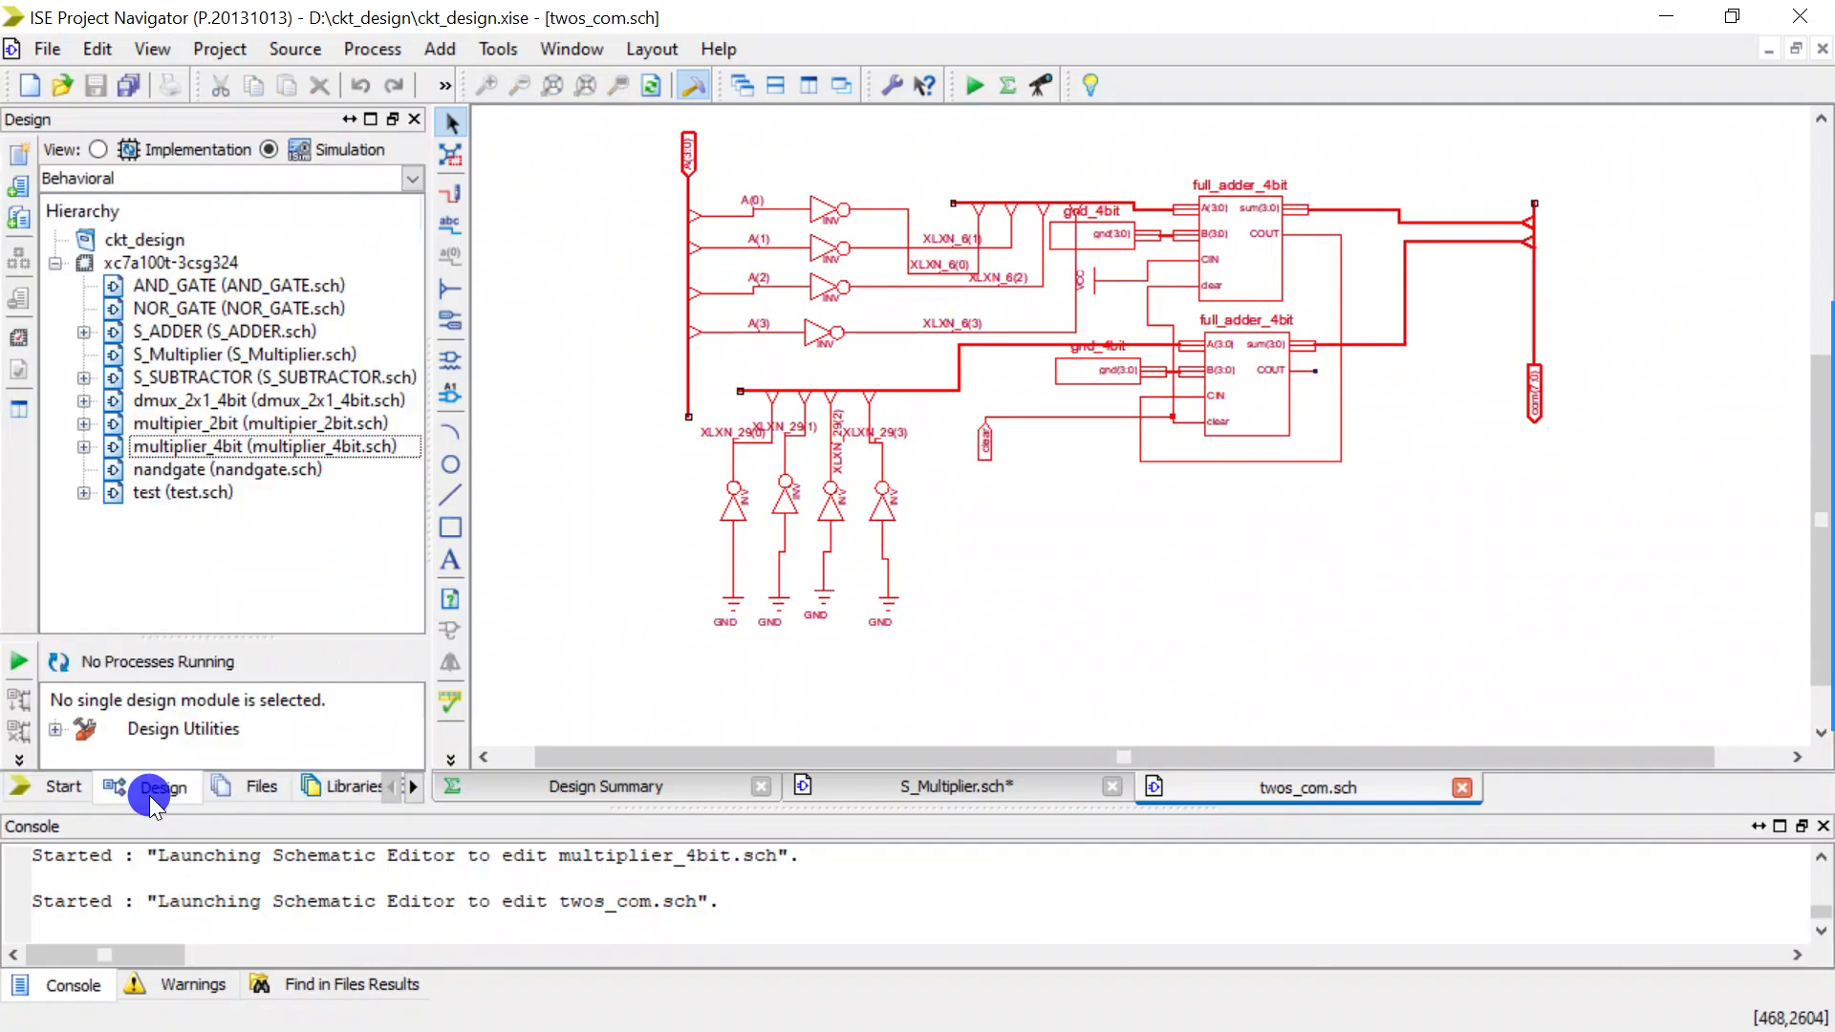
right_click(163, 255)
left_click(199, 271)
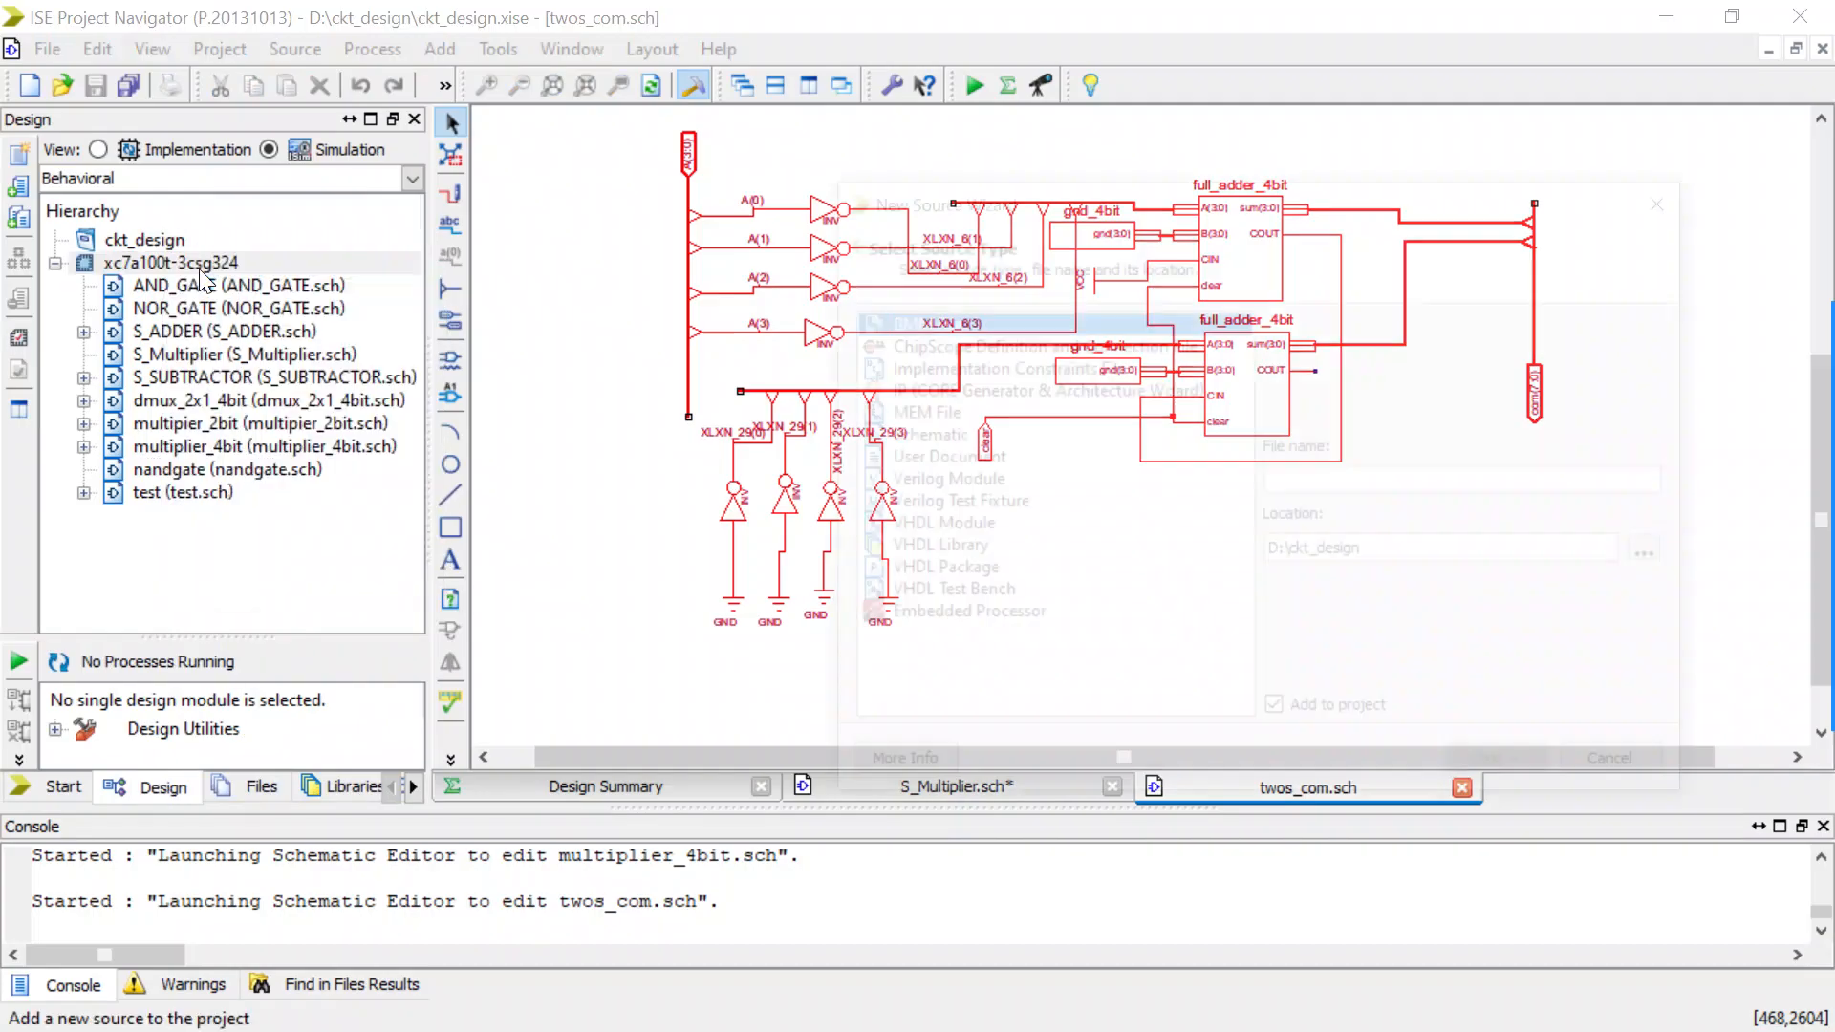
left_click(927, 437)
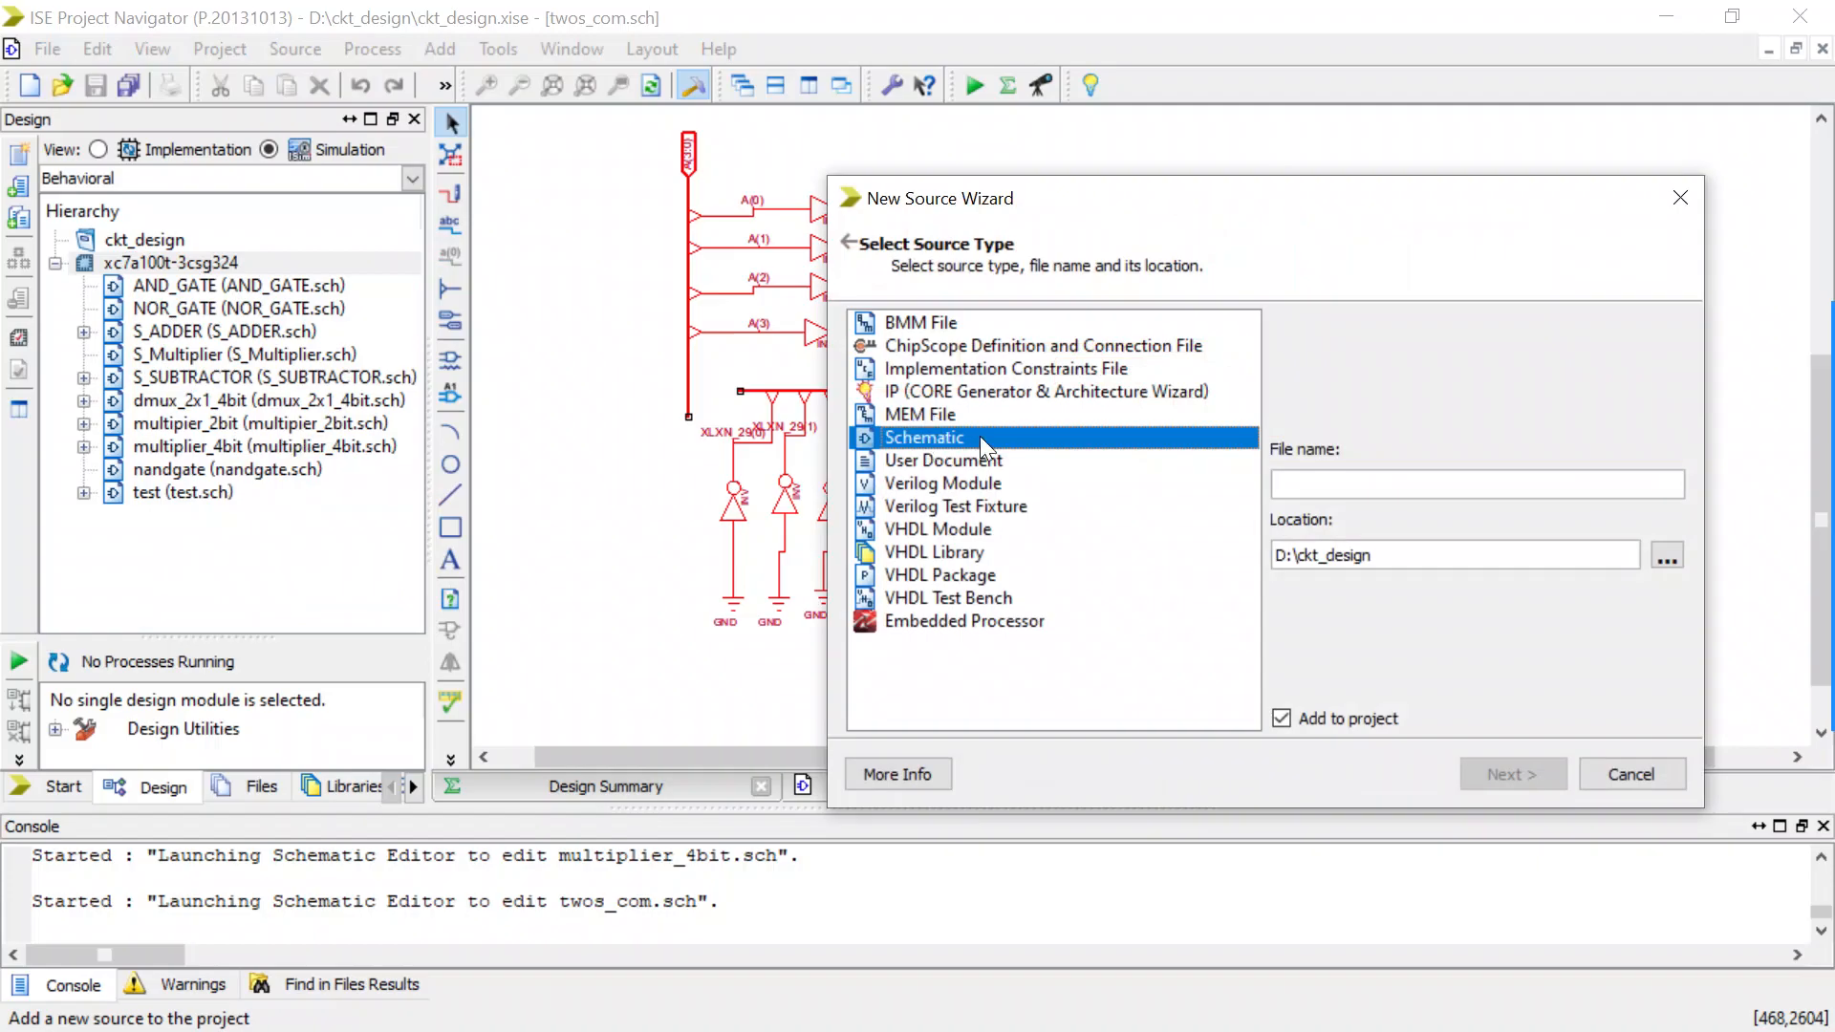
left_click(1314, 483)
type("com_8bit")
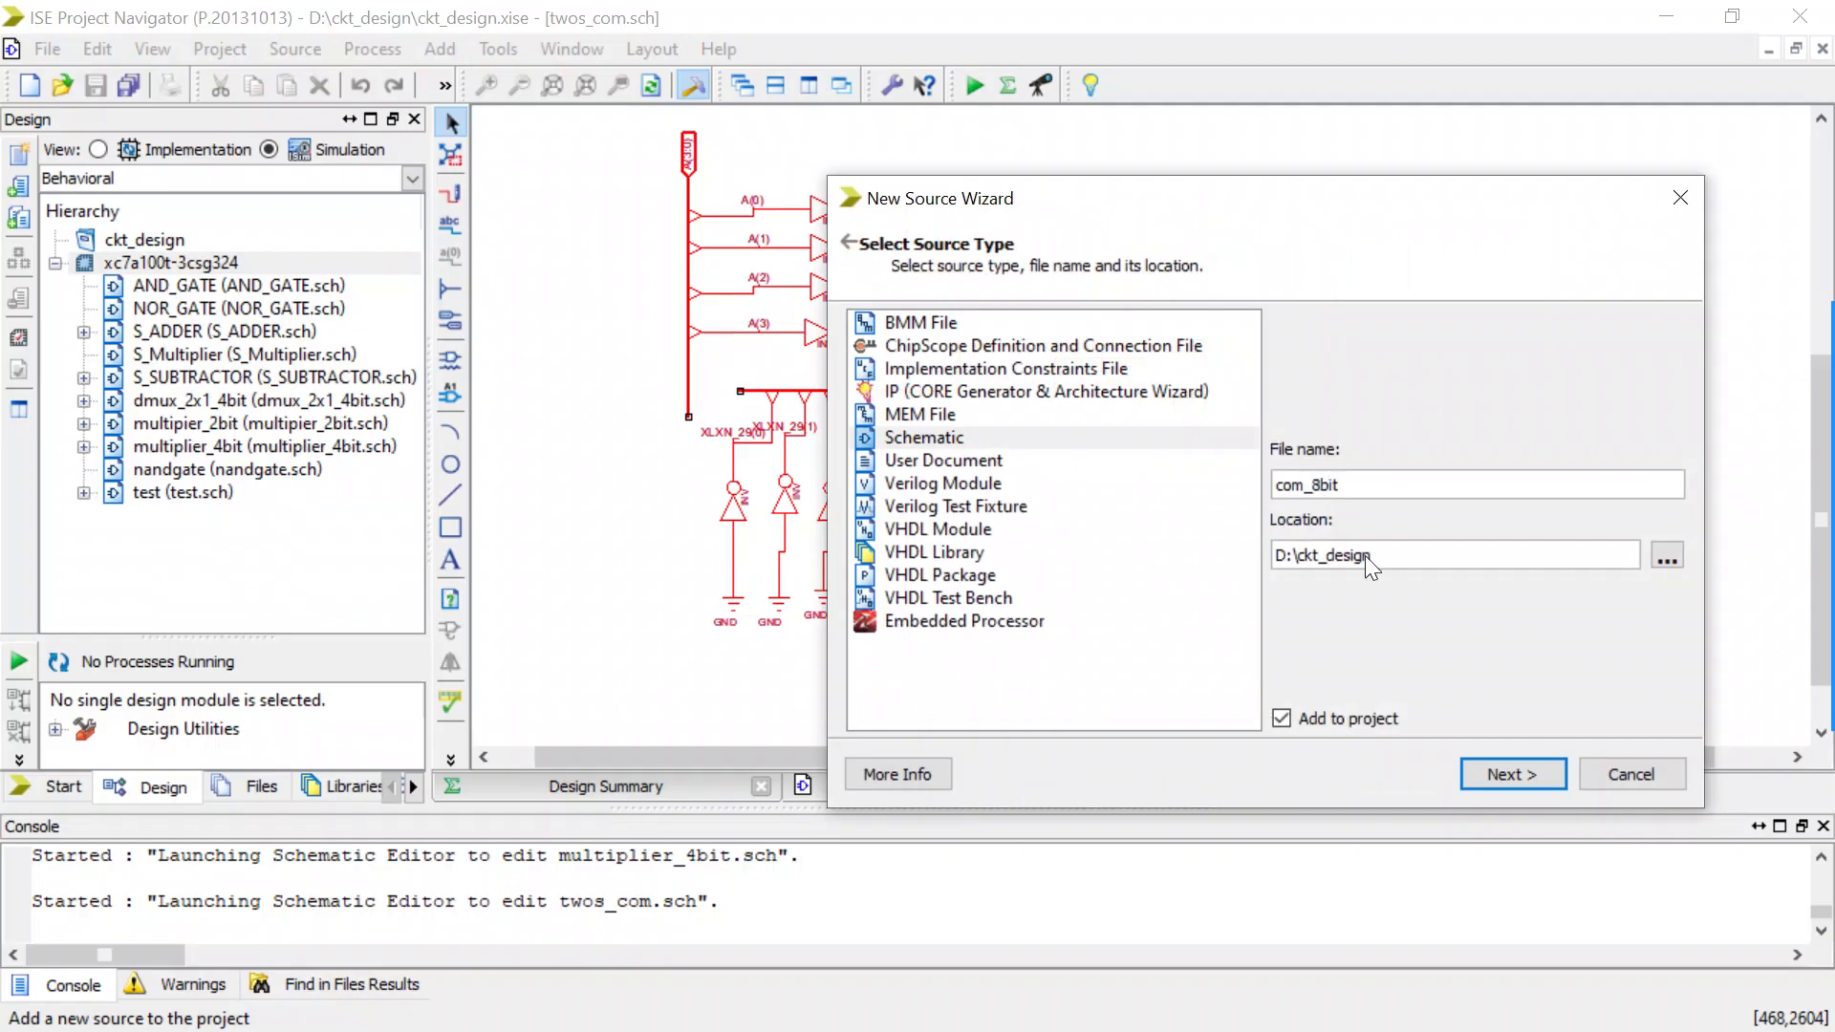
left_click(1476, 773)
left_click(1476, 772)
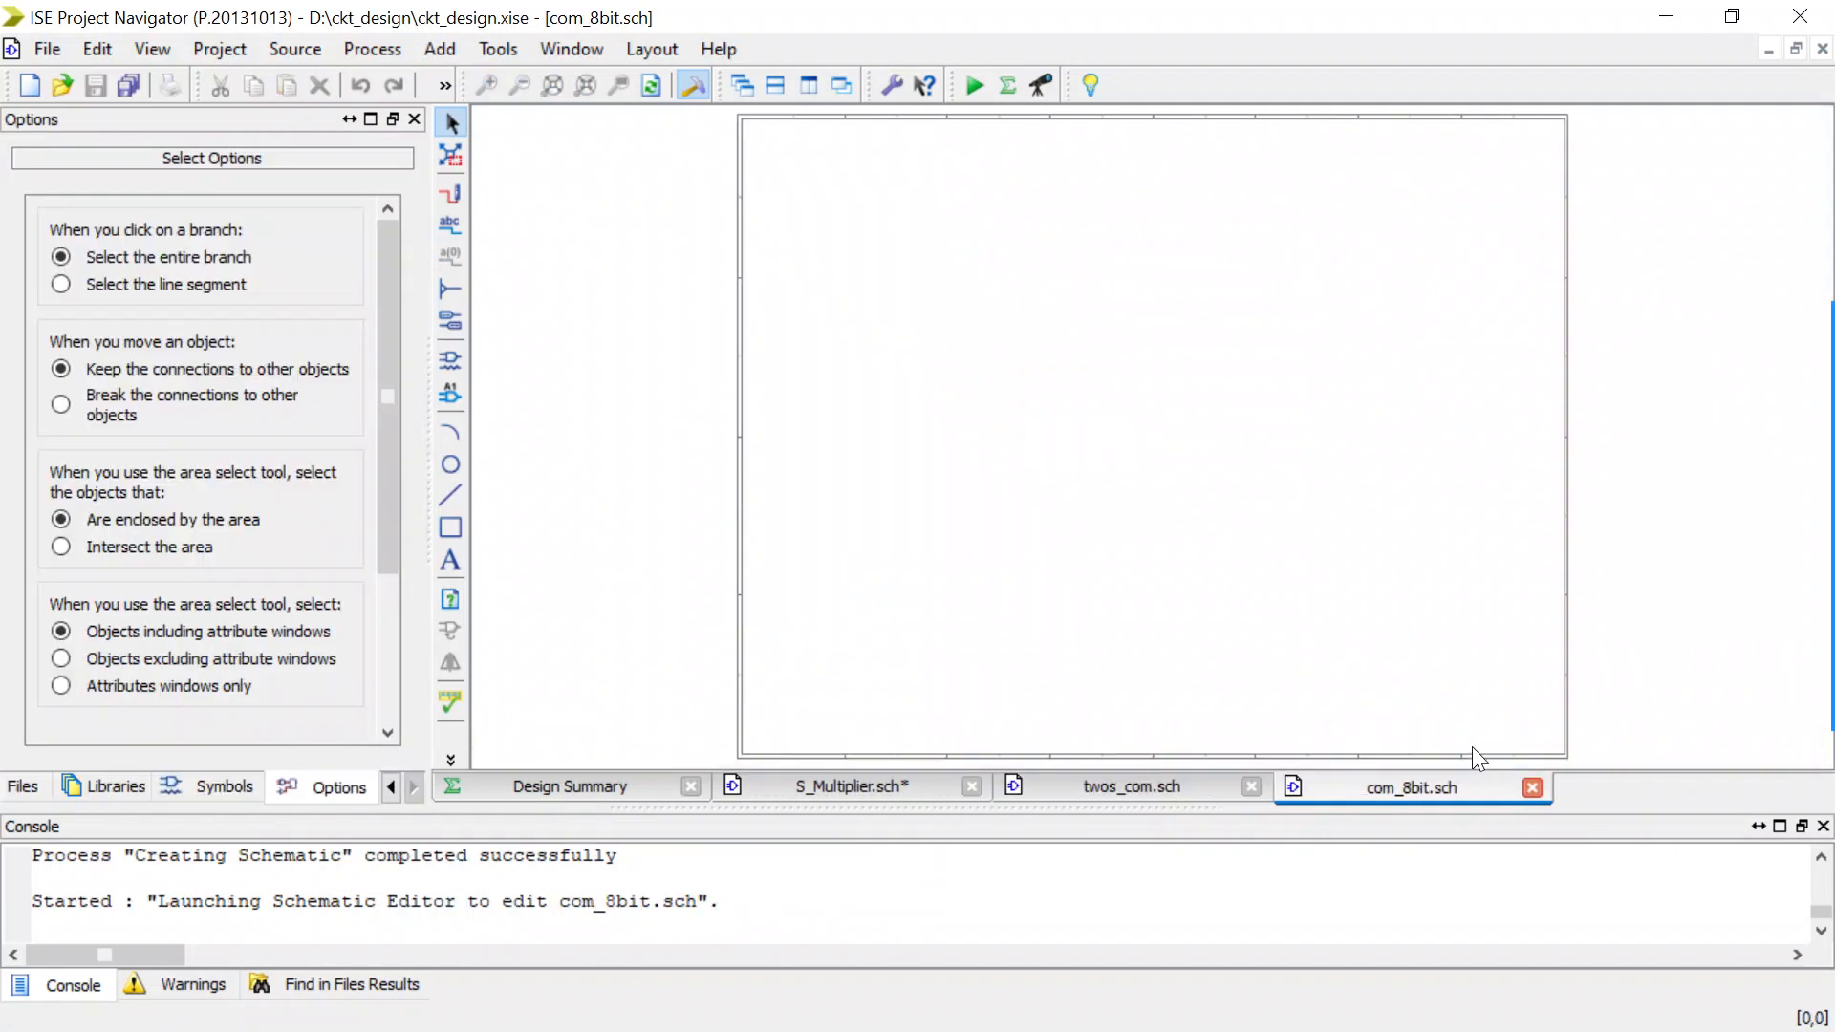
Paste the copied two's complement circuit into com_8bit.sch and close twos_com.sch.
scroll(1220, 491, "up", 3)
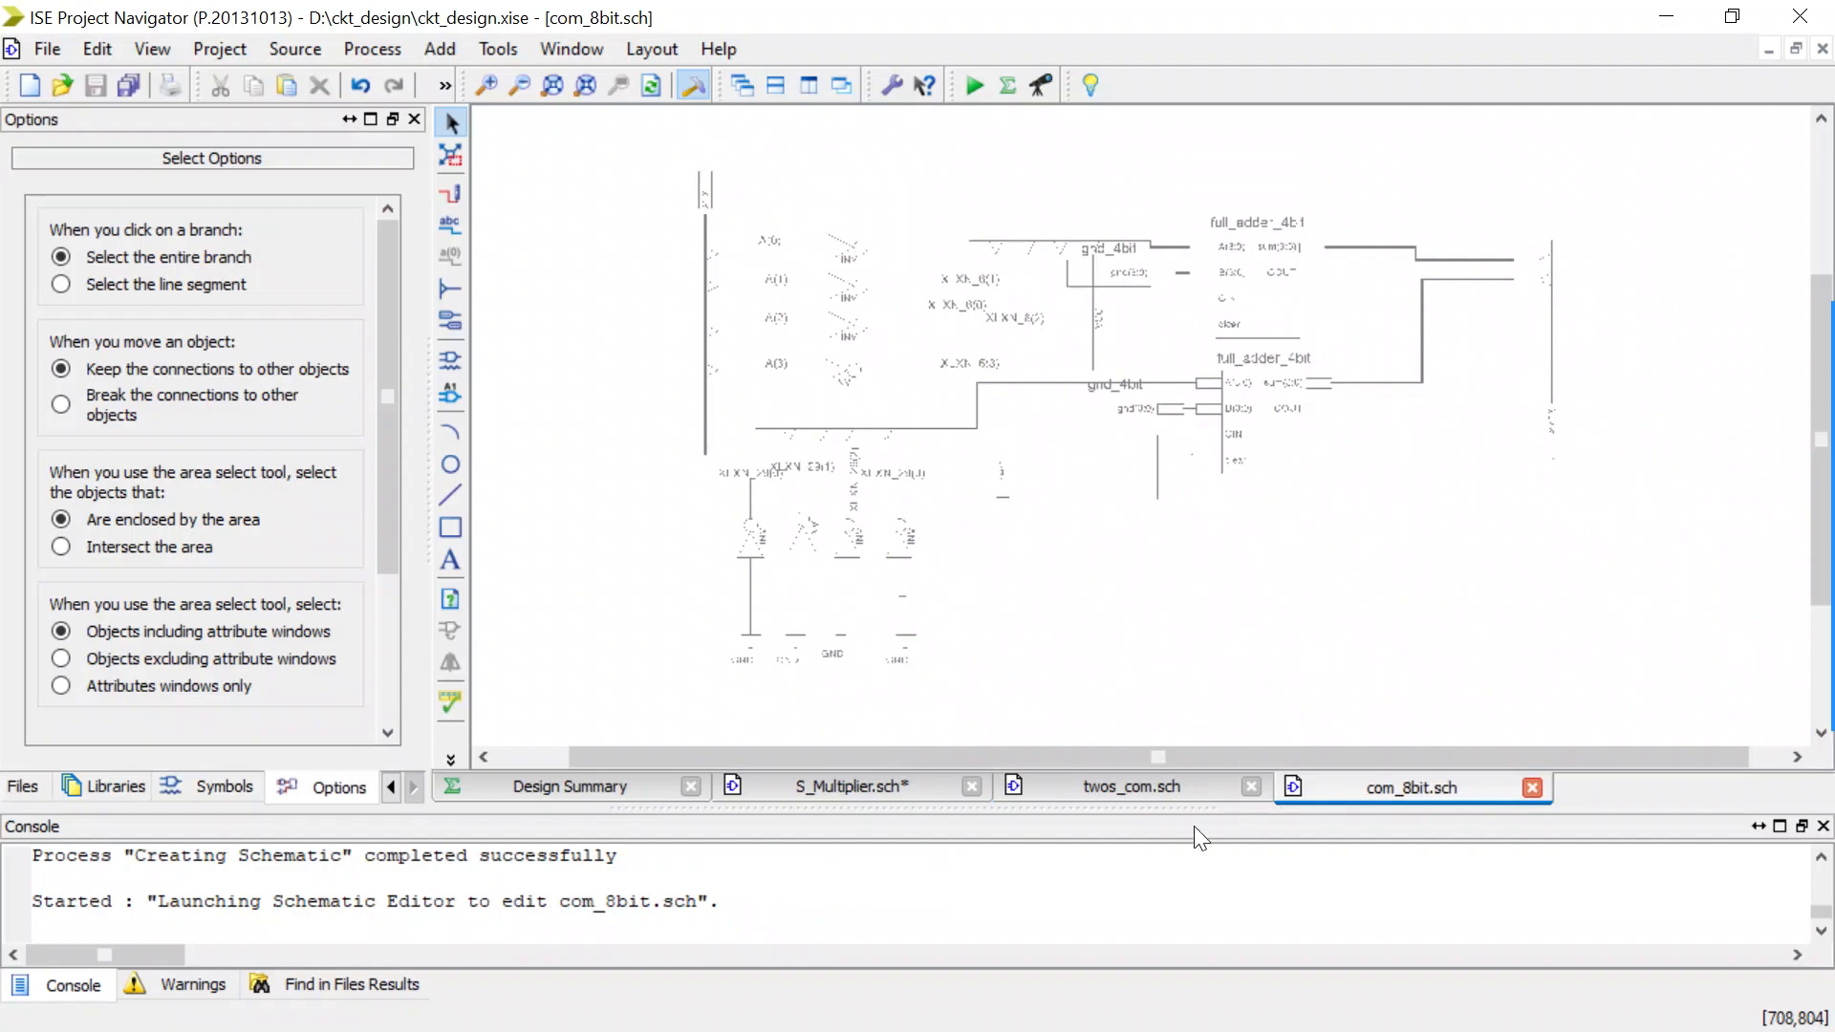
left_click(1157, 789)
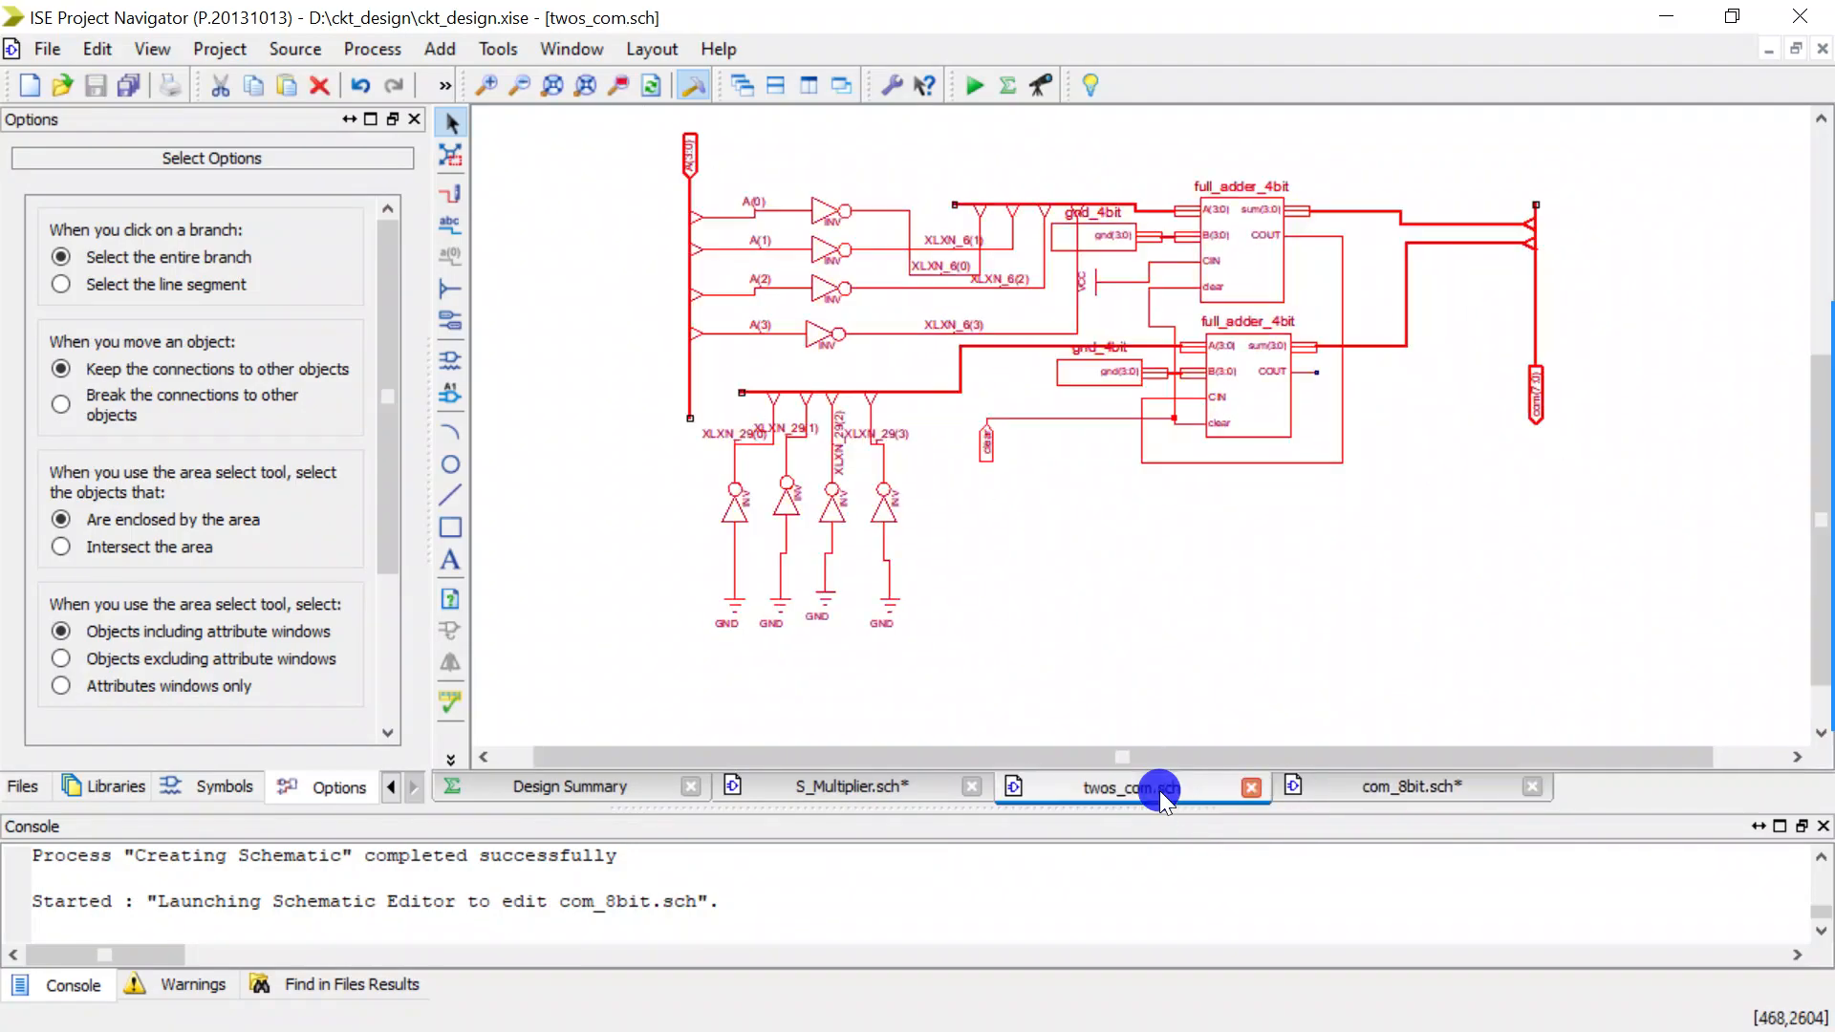
left_click(1254, 789)
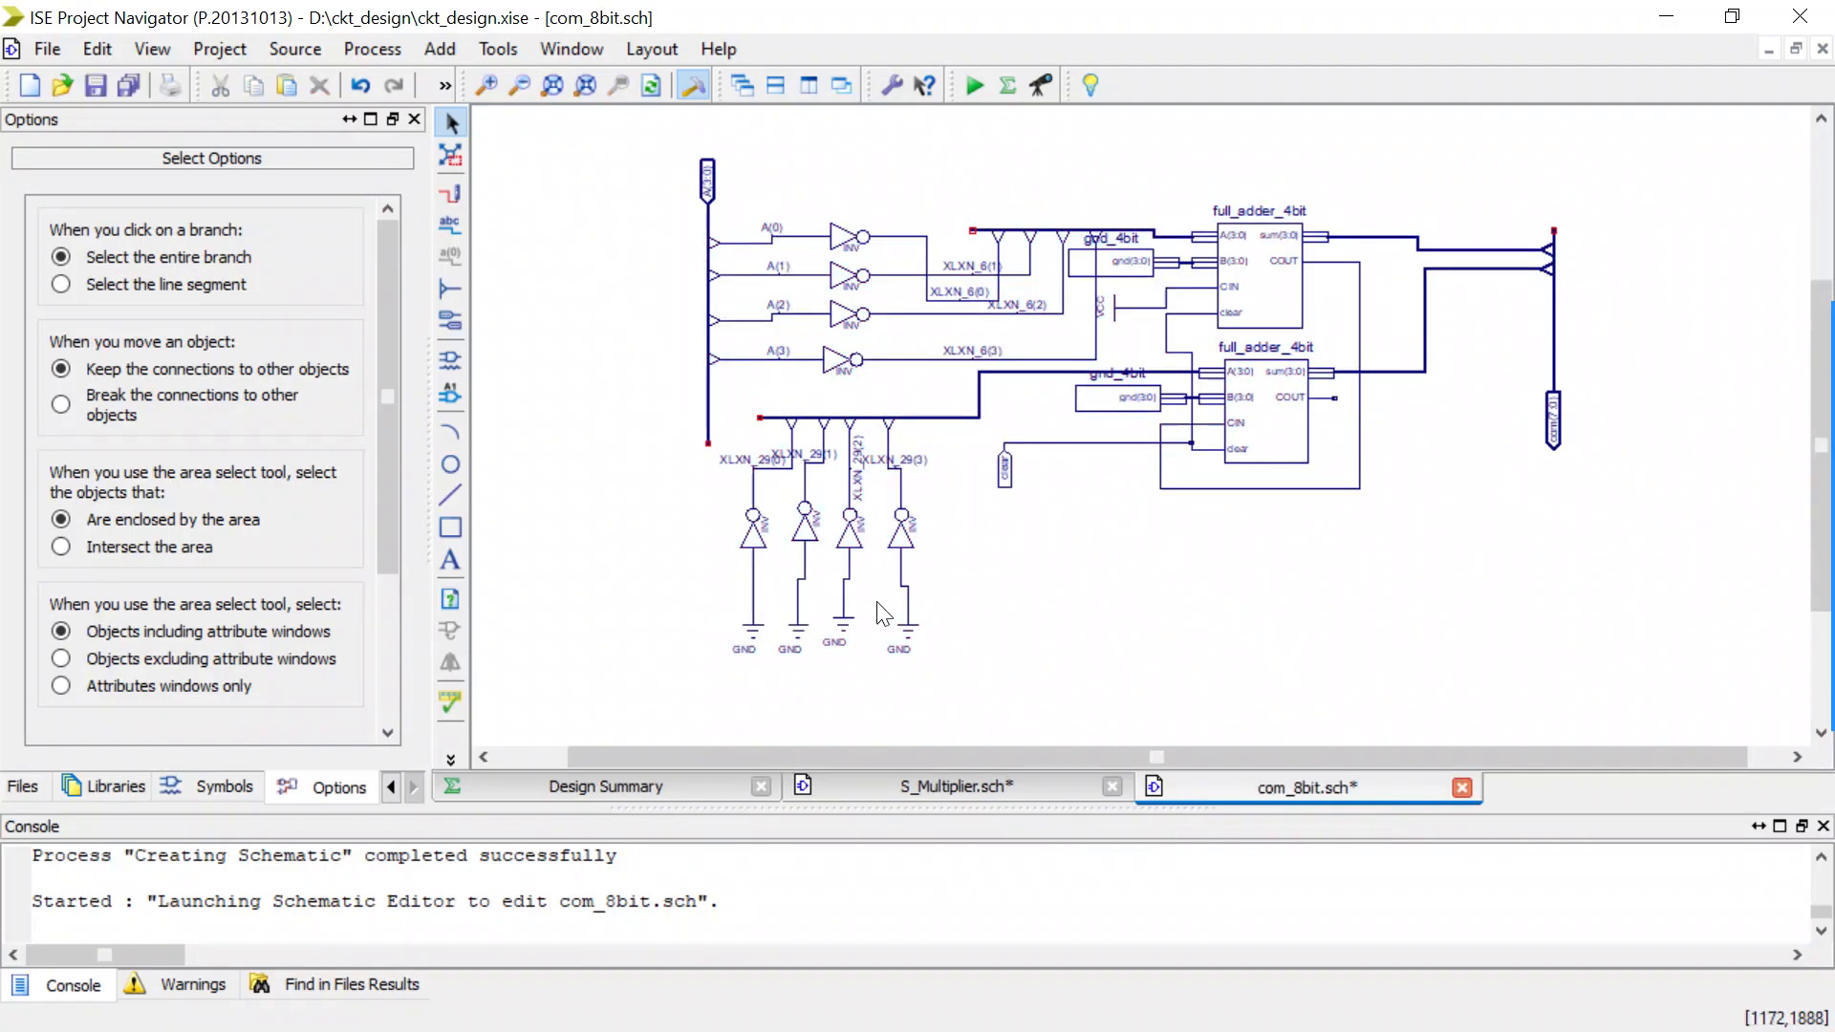
scroll(1031, 576, "down", 4)
scroll(1031, 575, "up", 2)
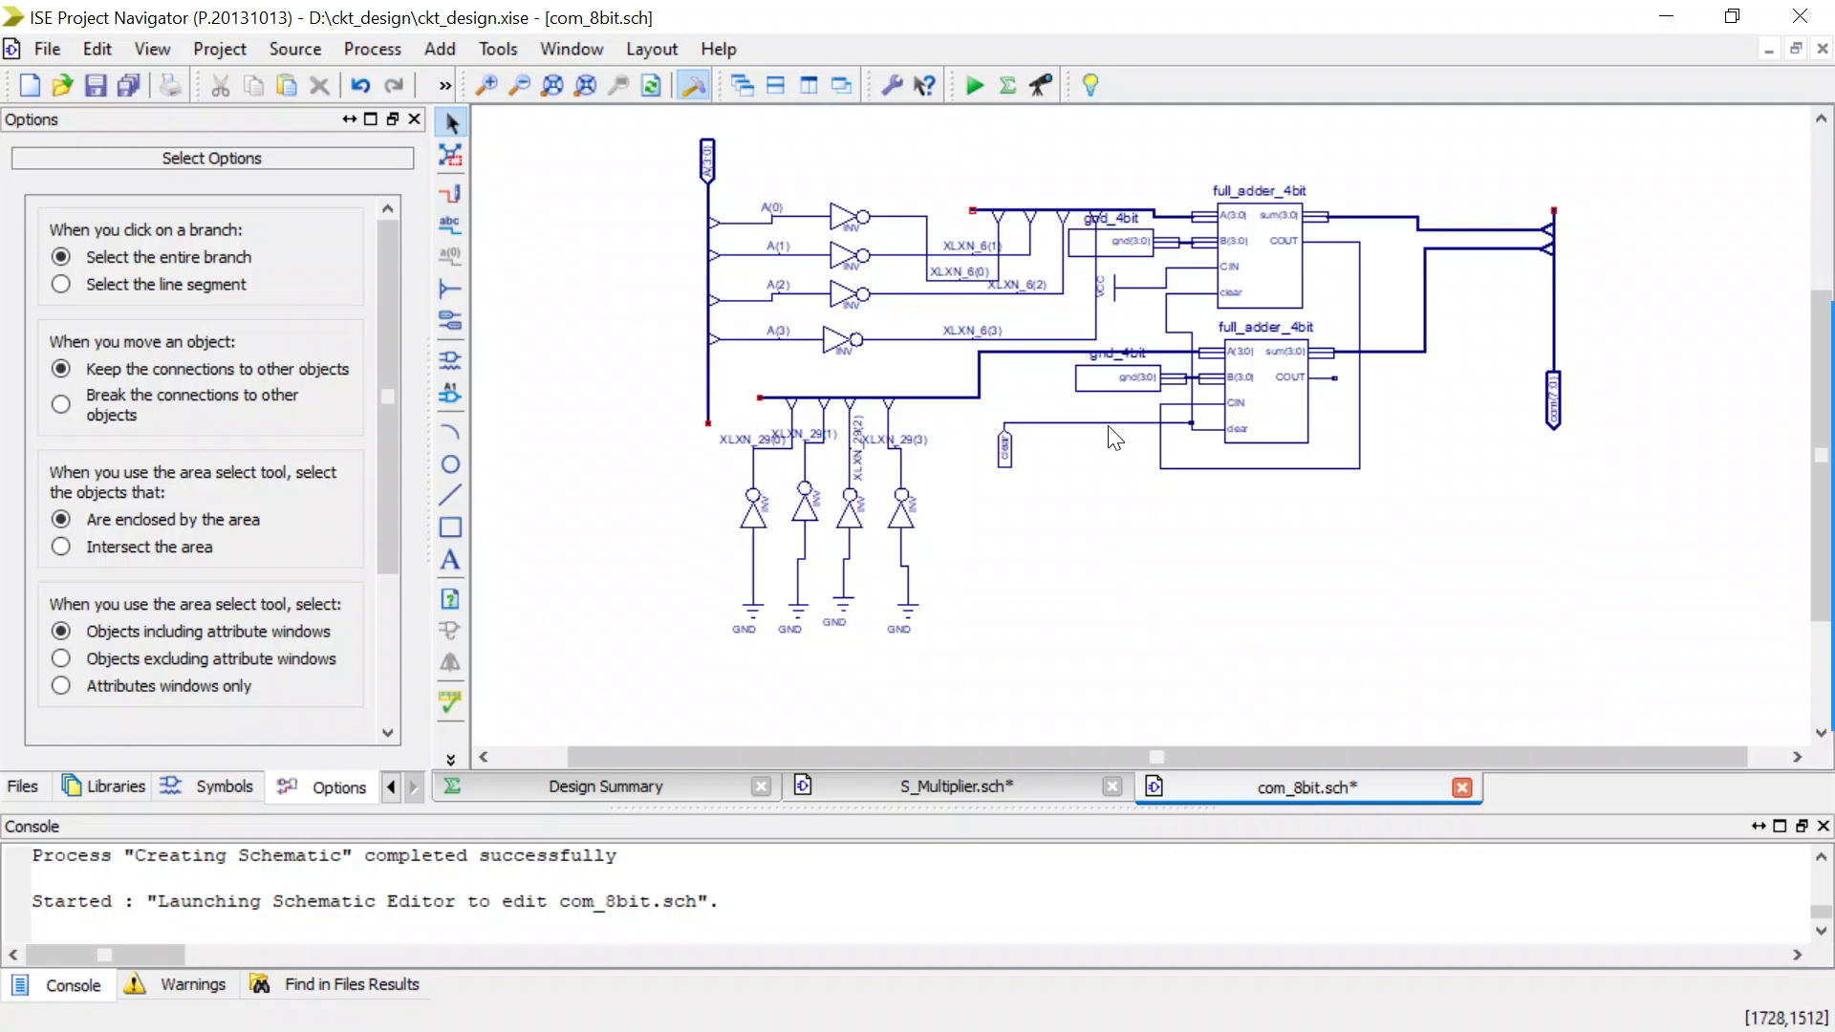
scroll(1114, 438, "down", 3)
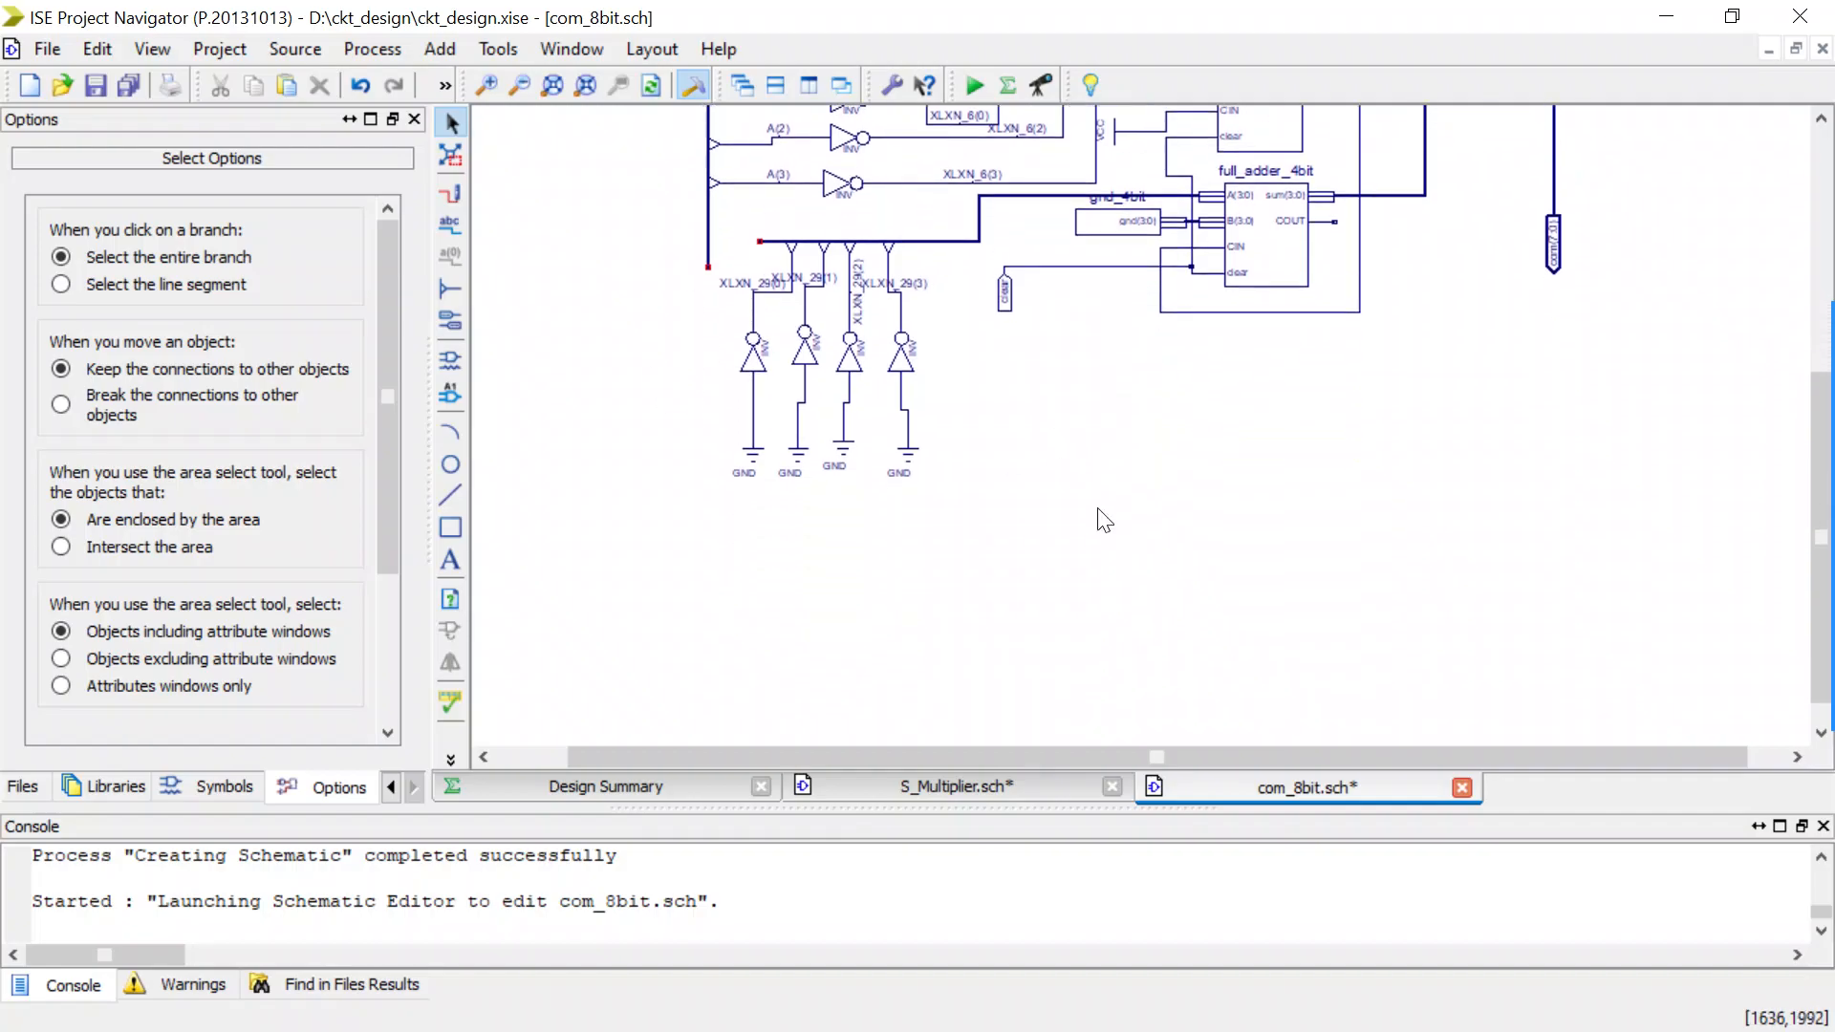
scroll(1113, 495, "down", 1)
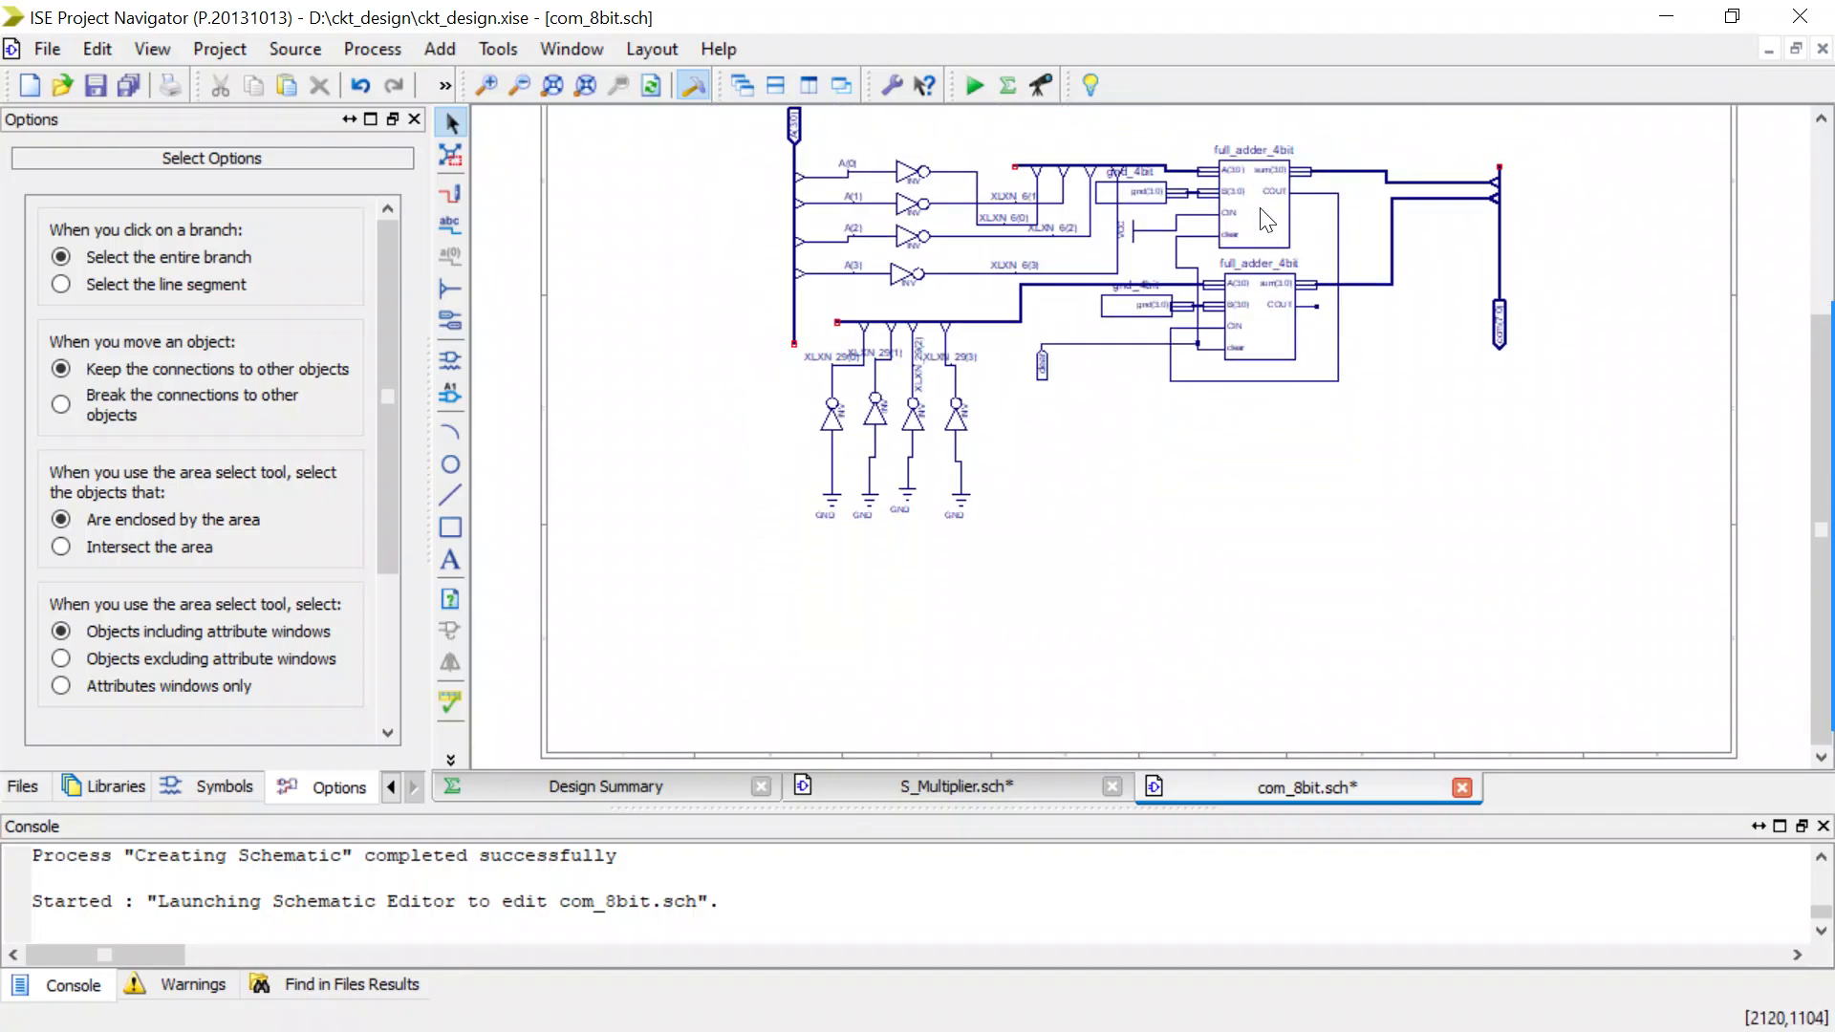
scroll(1269, 232, "up", 2)
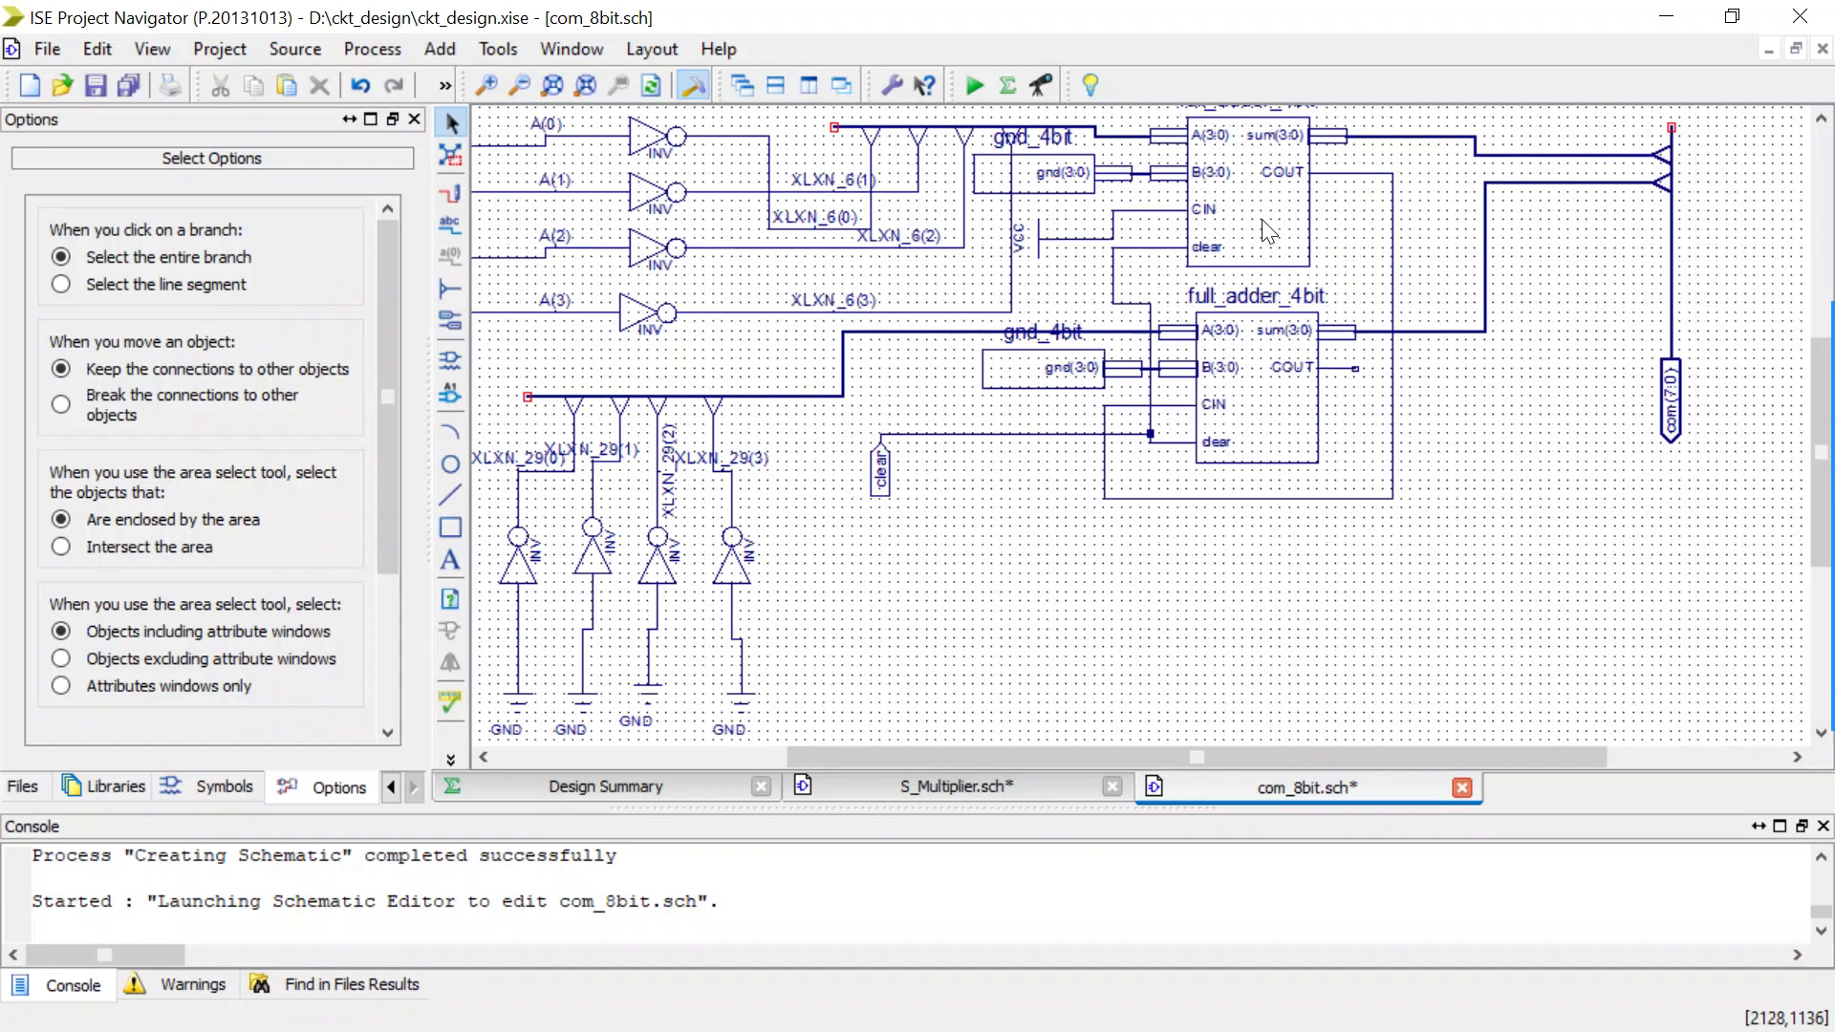
scroll(1269, 232, "down", 1)
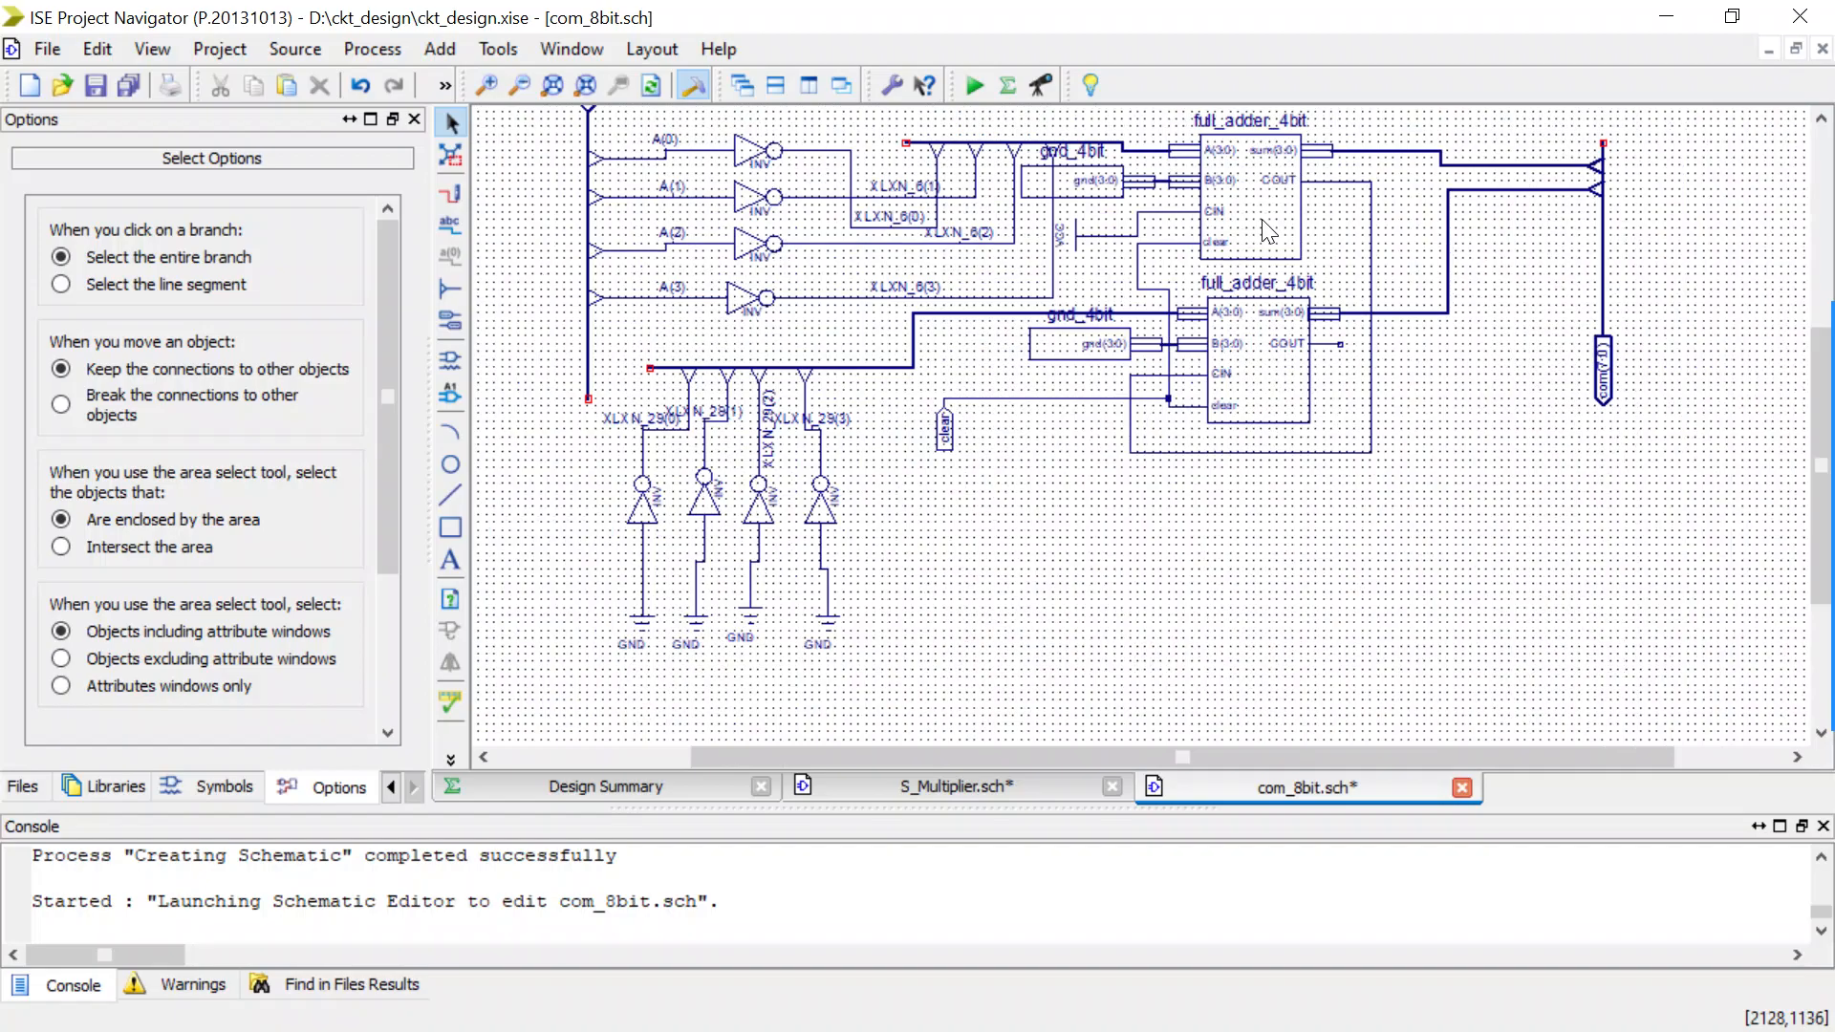
Extend the free lower end of the A(3:0) bus downward in com_8bit.sch, past the A(3) tap.
scroll(1229, 290, "up", 3)
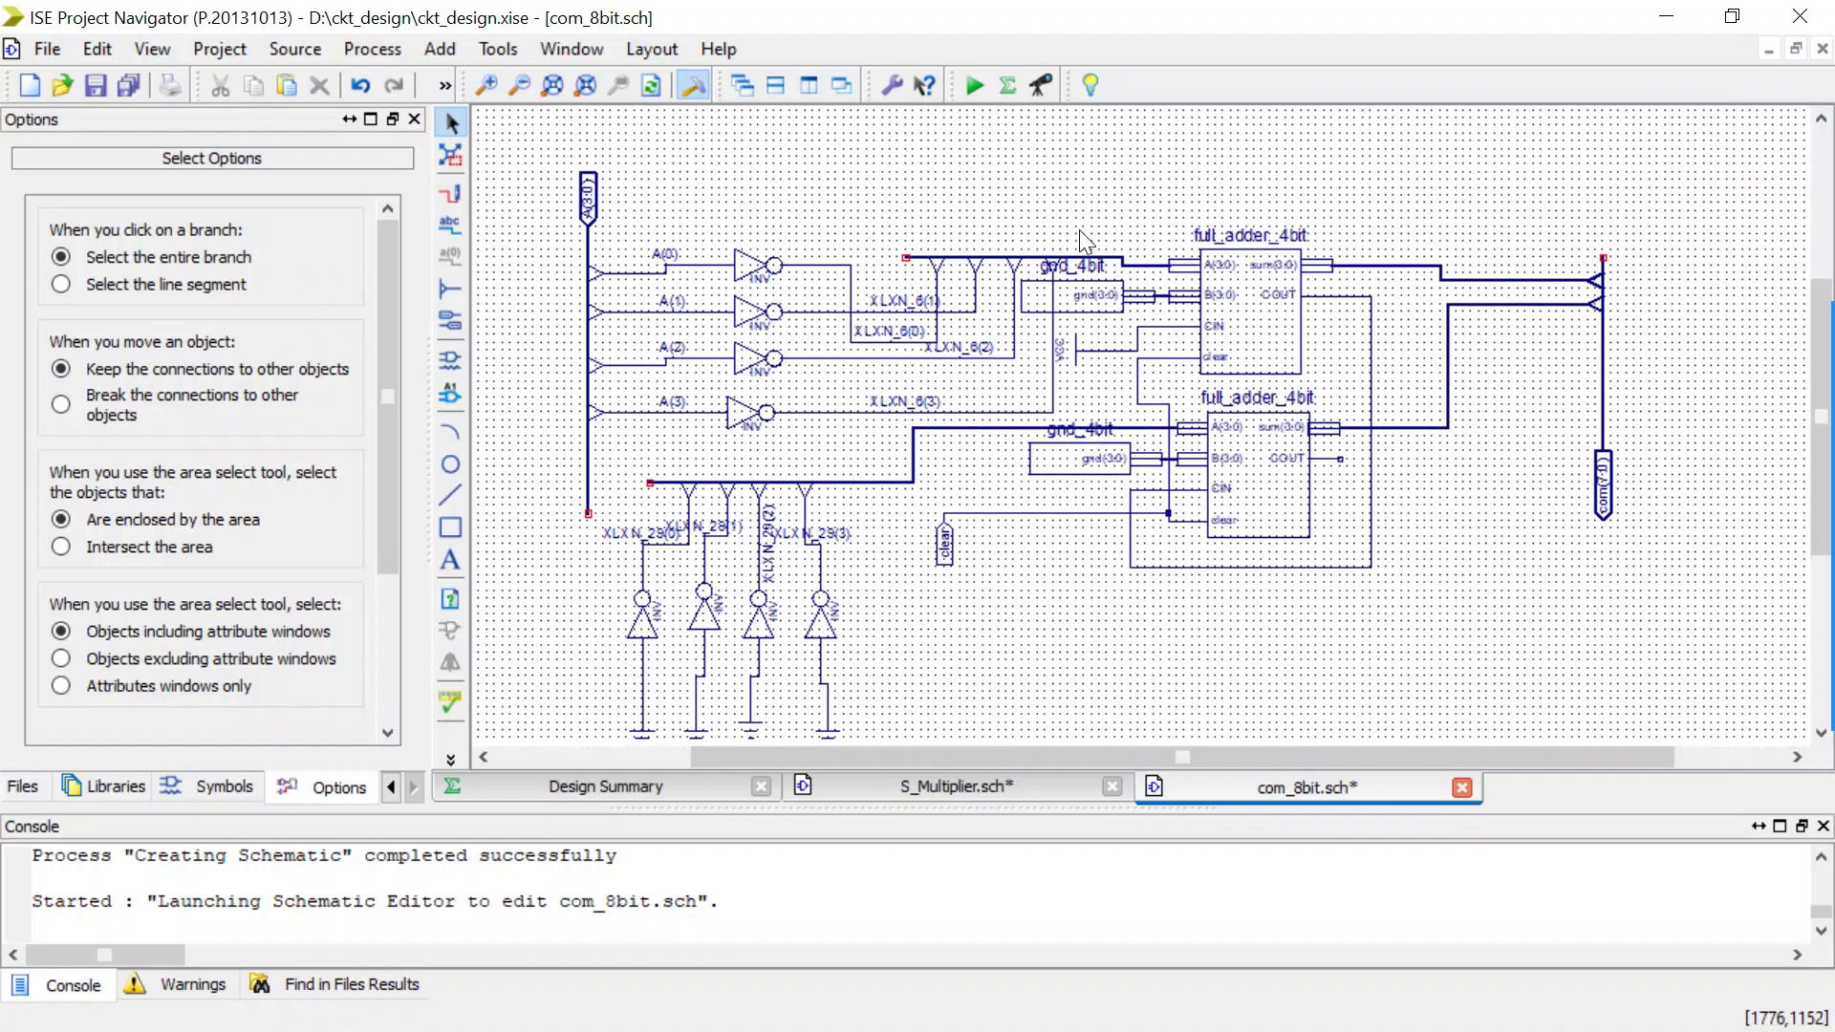
scroll(1020, 533, "down", 5)
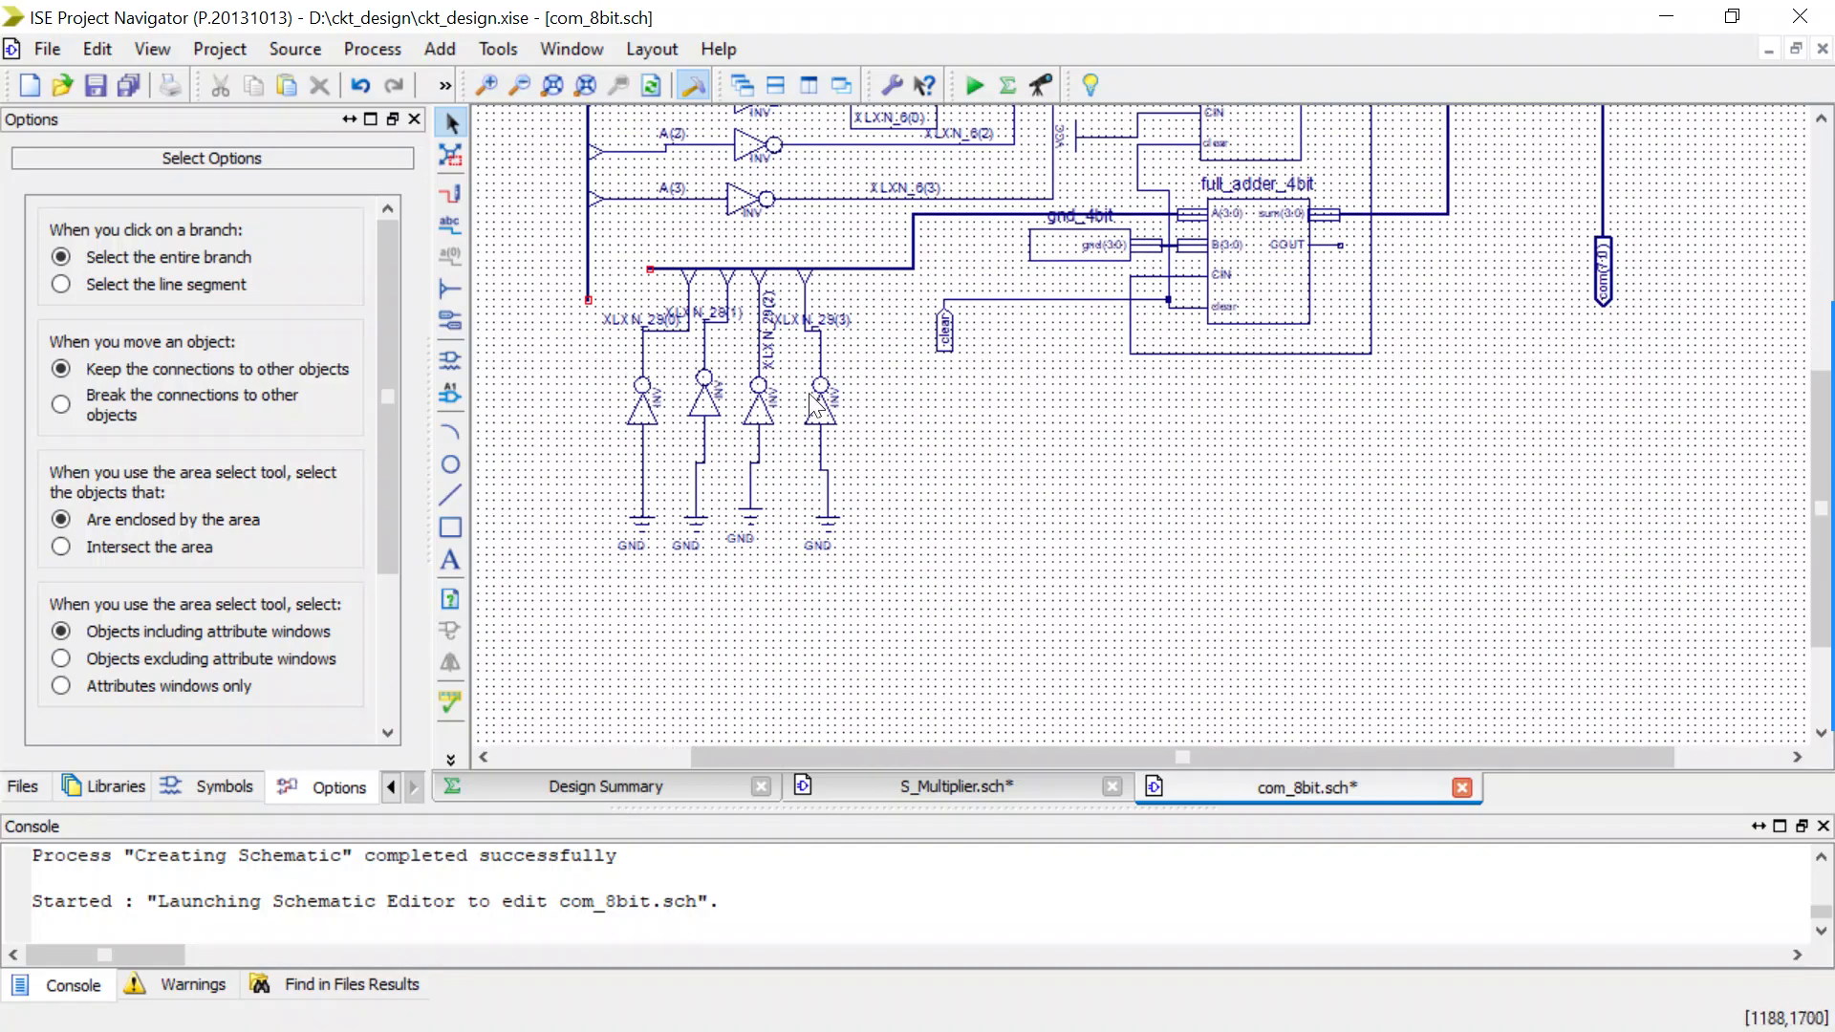
scroll(803, 425, "up", 1)
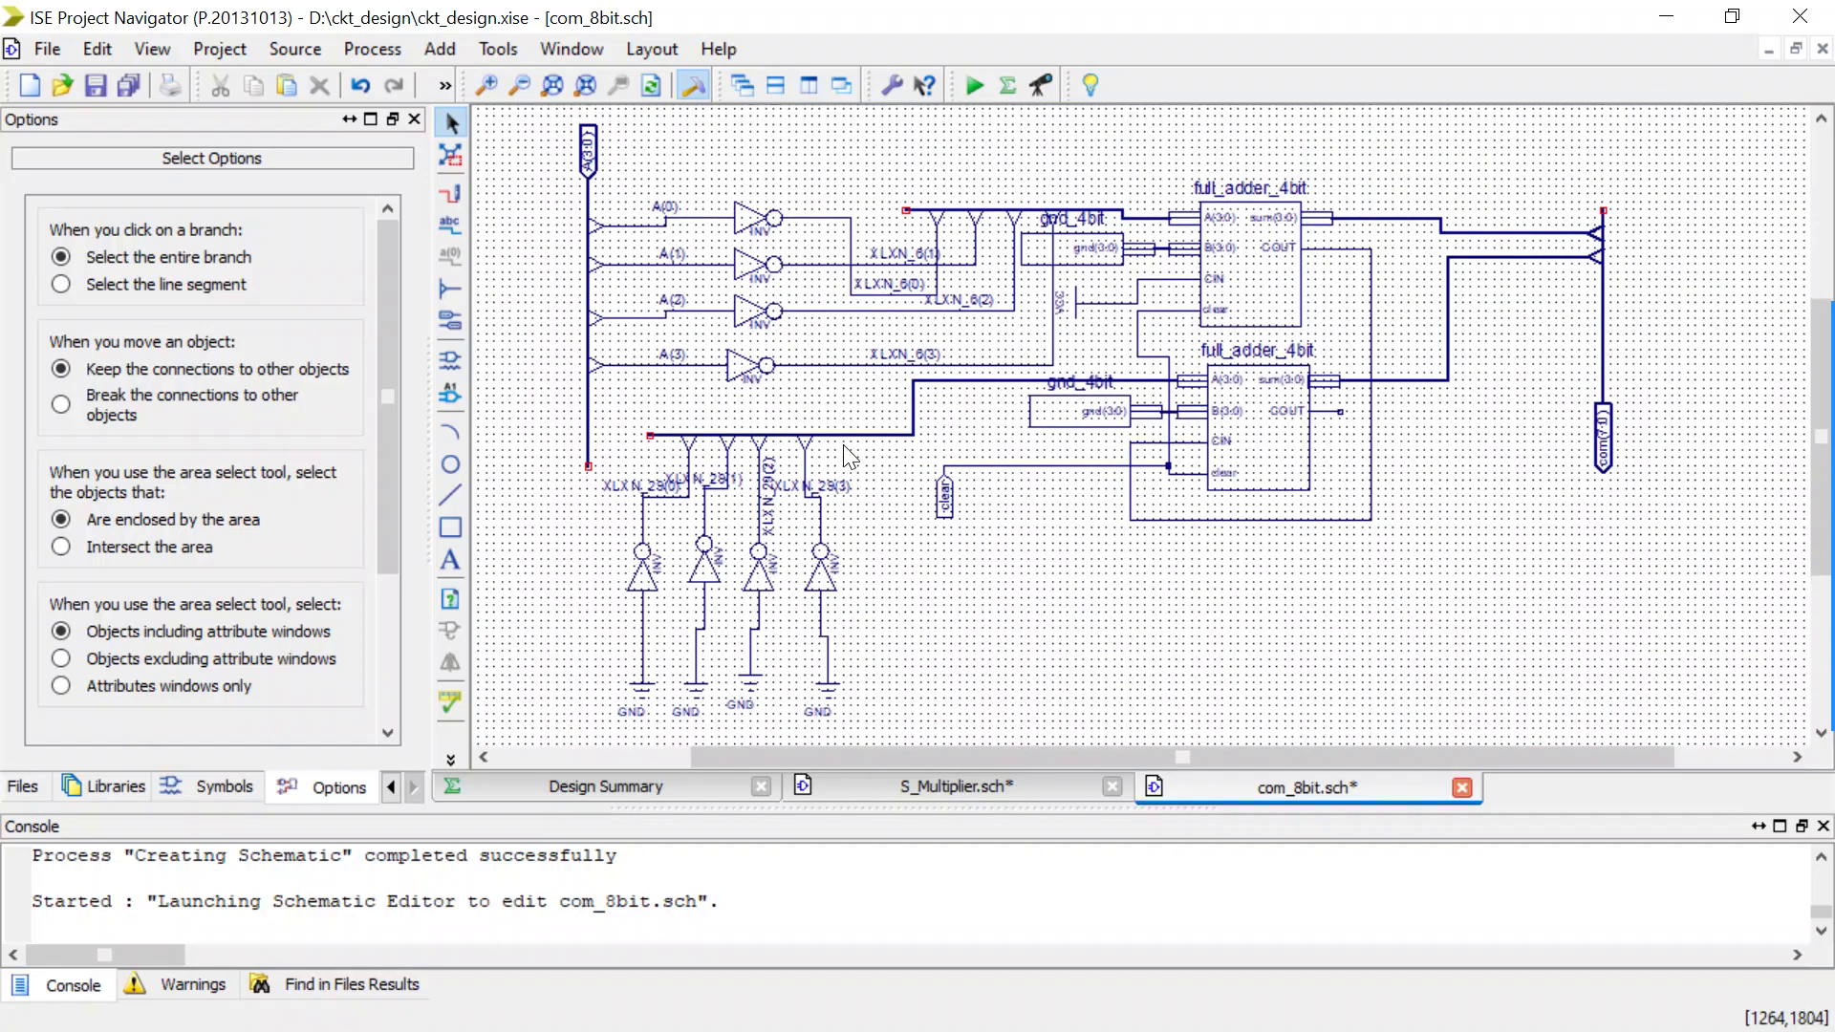
scroll(849, 456, "down", 1)
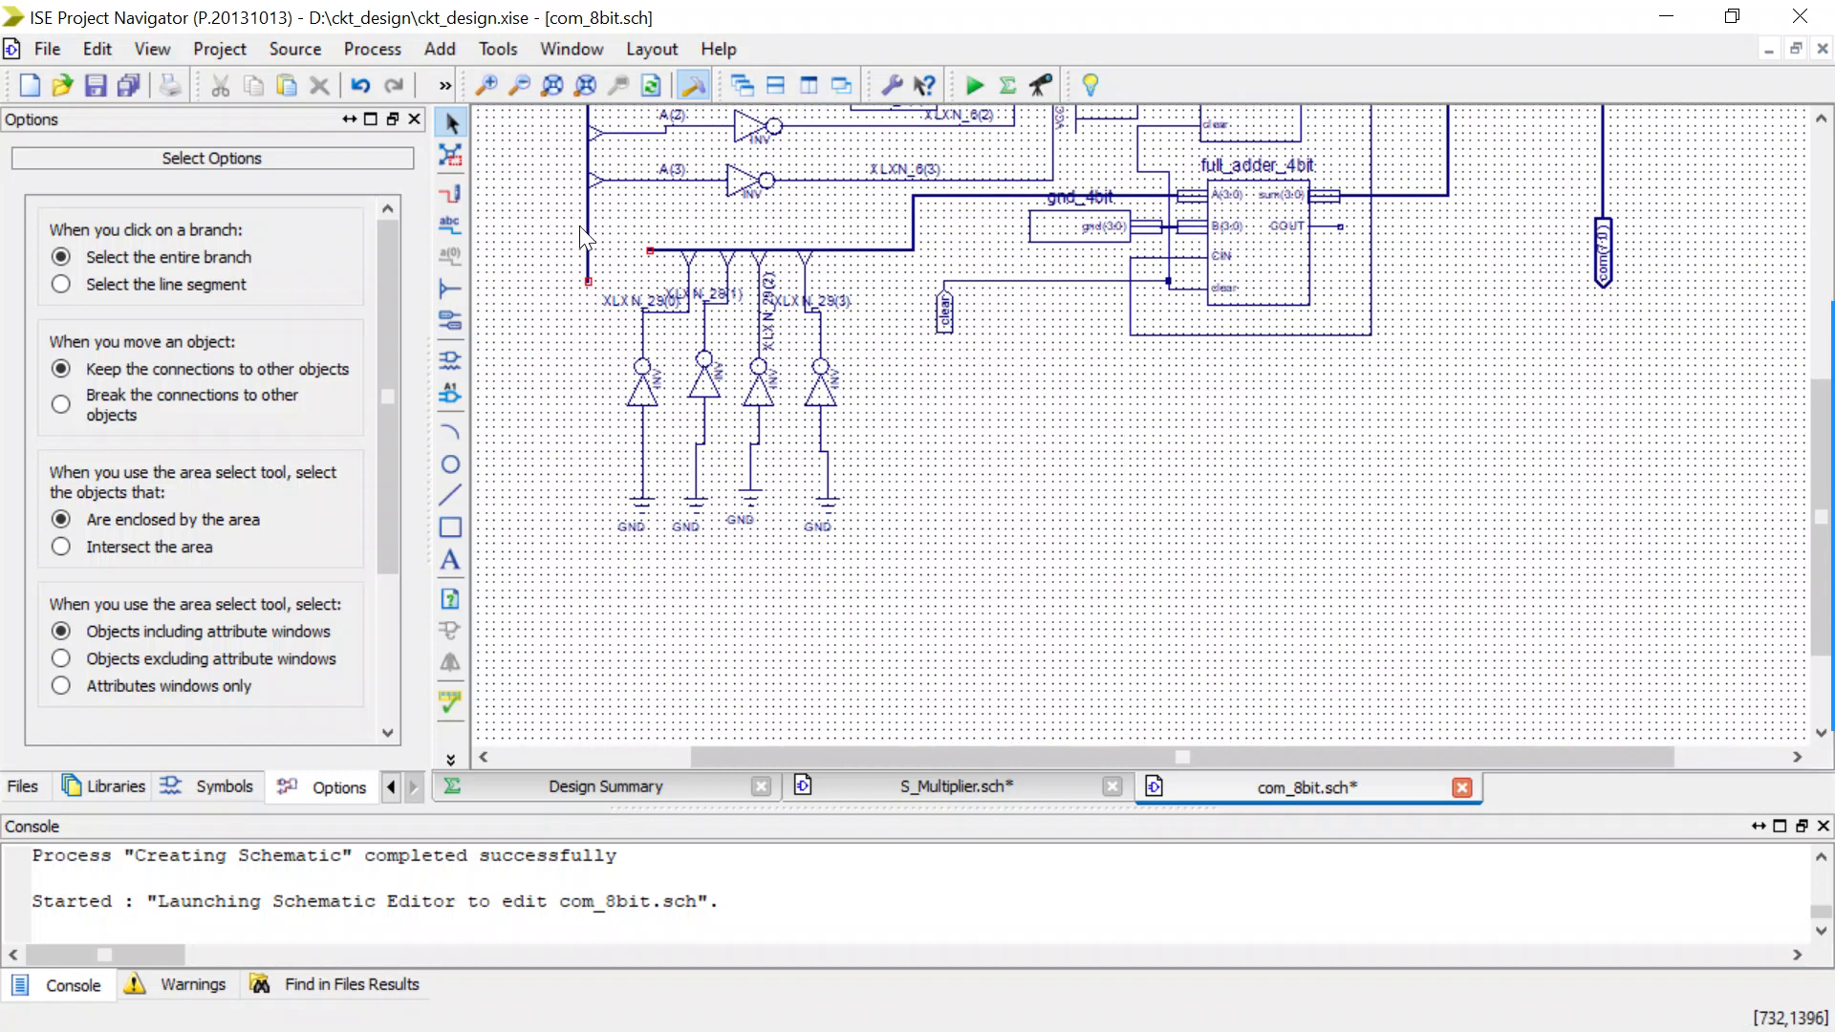
left_click(451, 203)
key("Escape")
left_click(587, 282)
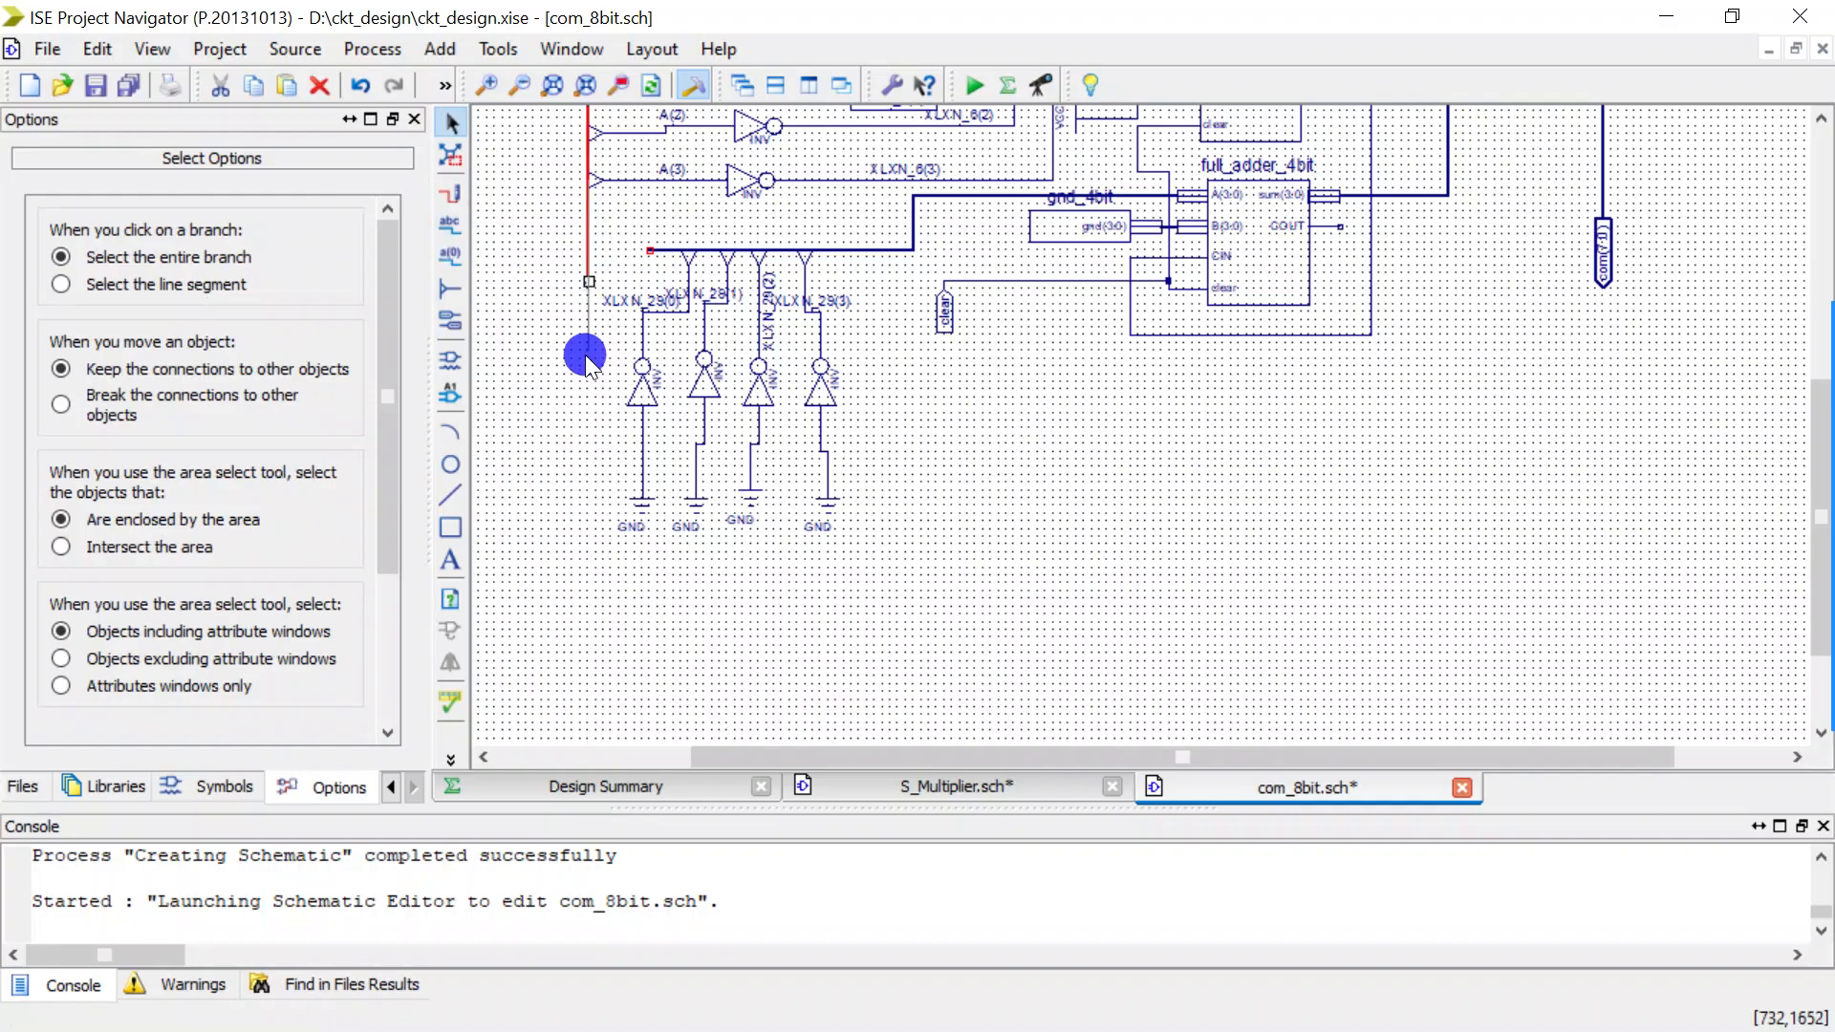
left_click_drag(587, 282, 585, 409)
left_click(638, 377)
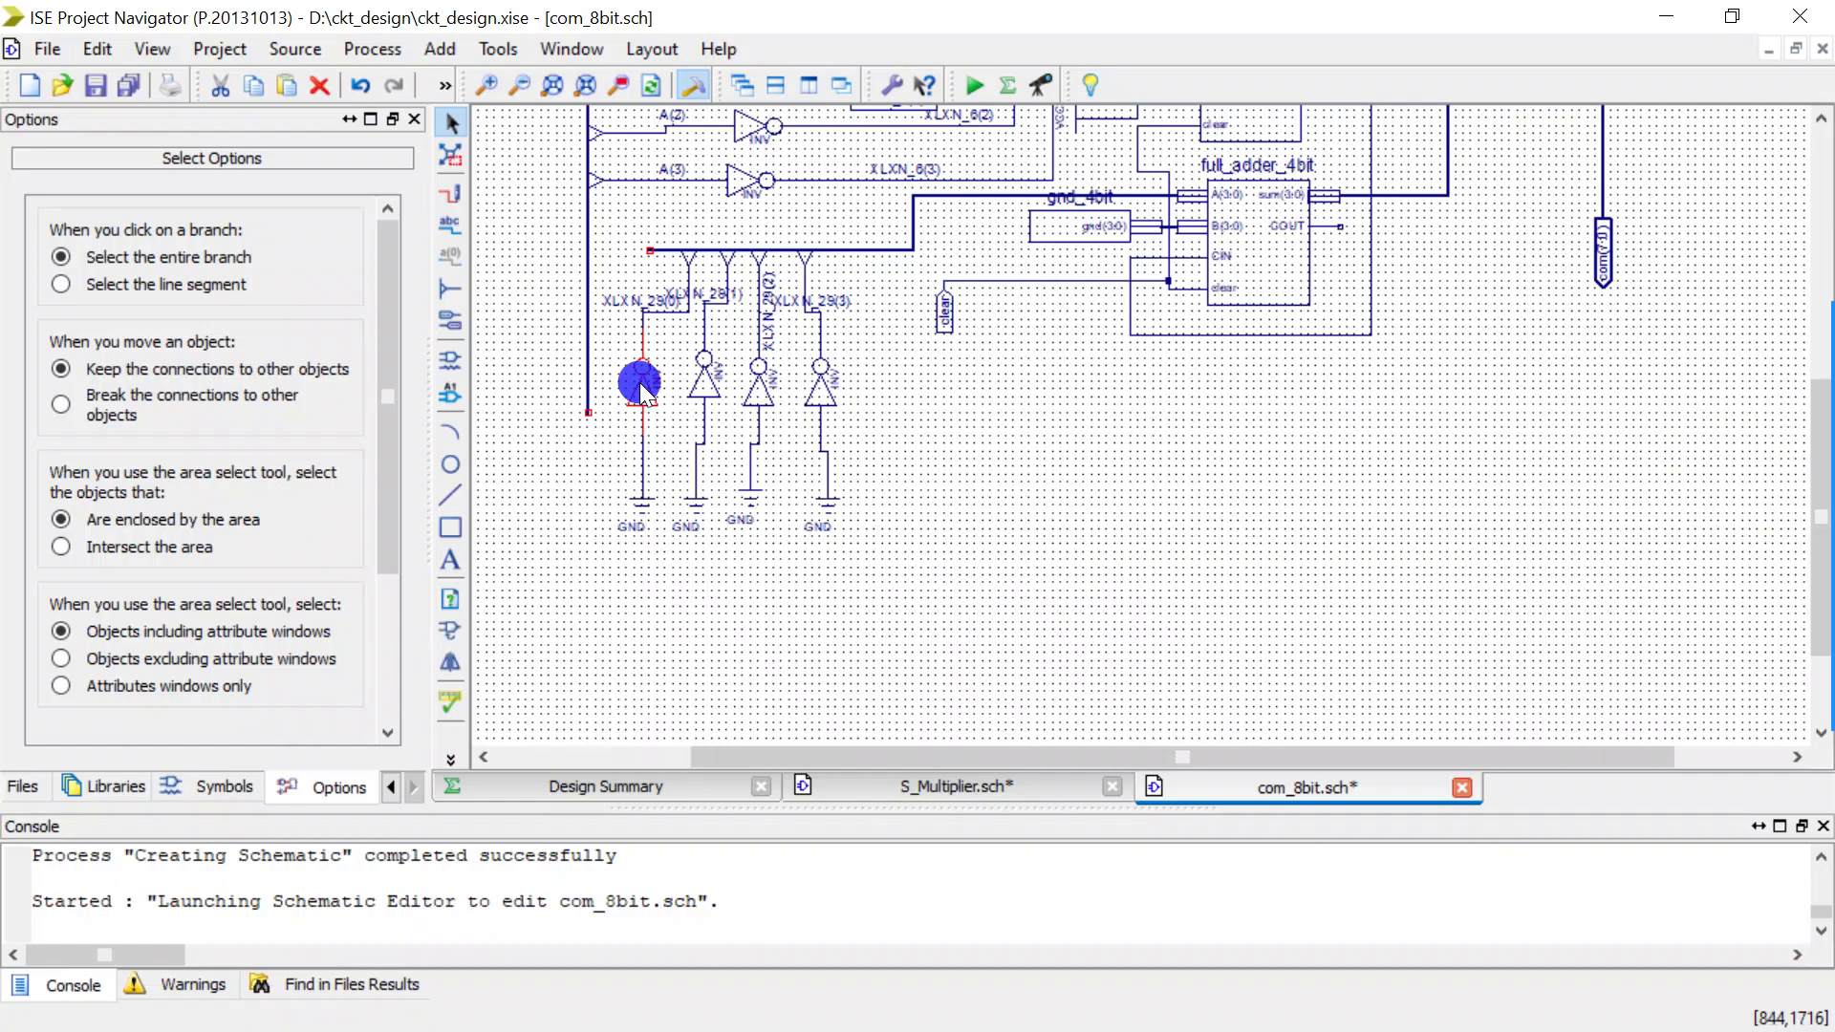
key("Delete")
left_click(709, 382)
key("Delete")
left_click(761, 390)
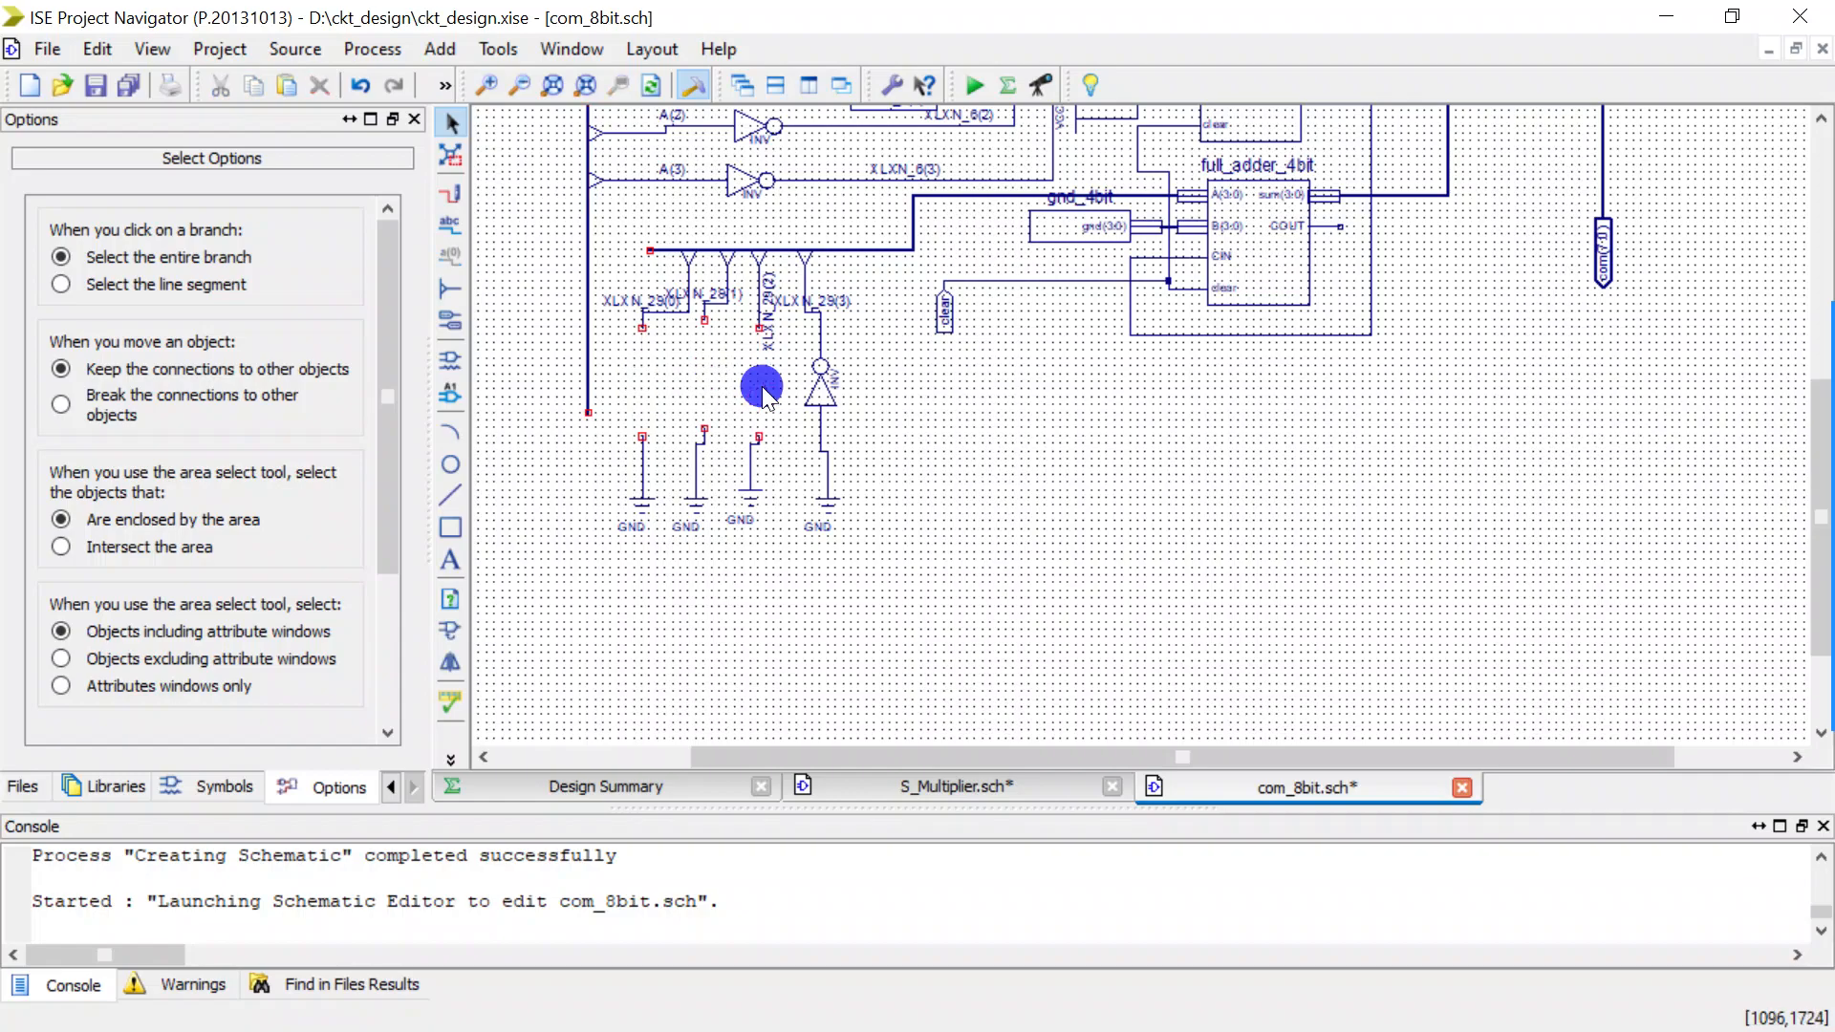
key("Delete")
left_click(816, 387)
key("Delete")
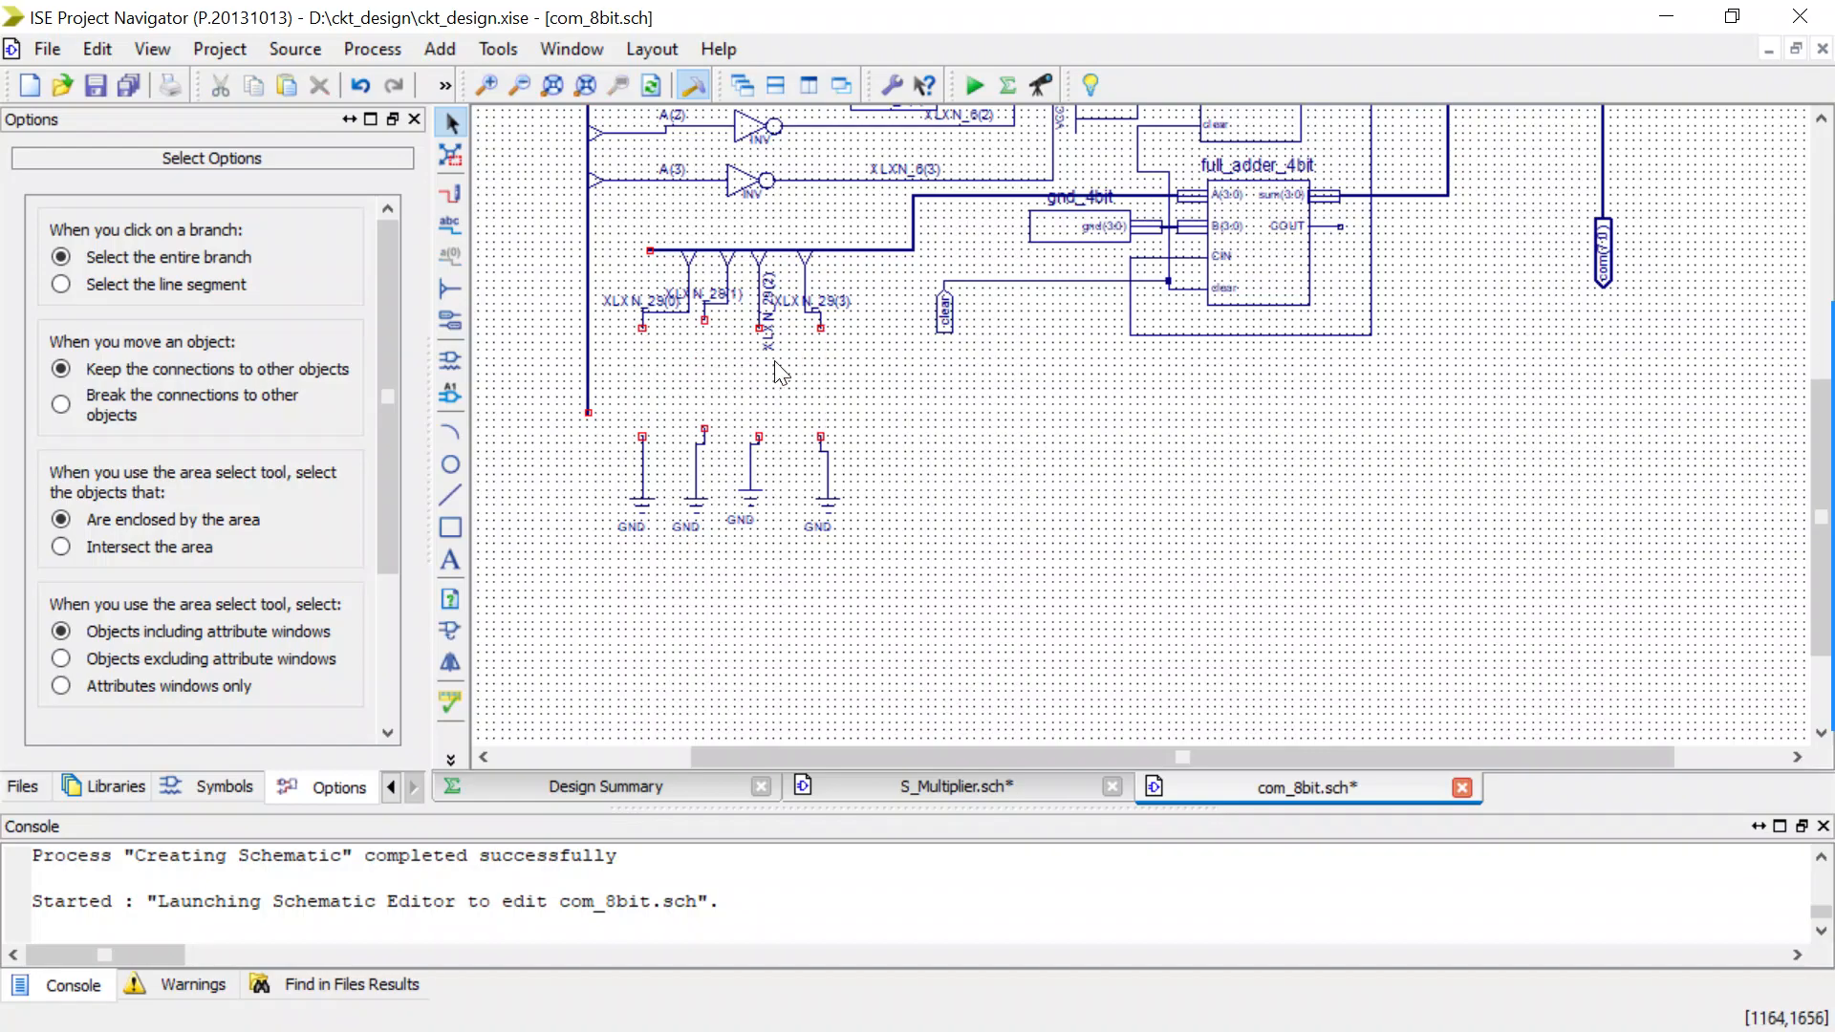
key("ctrl+z")
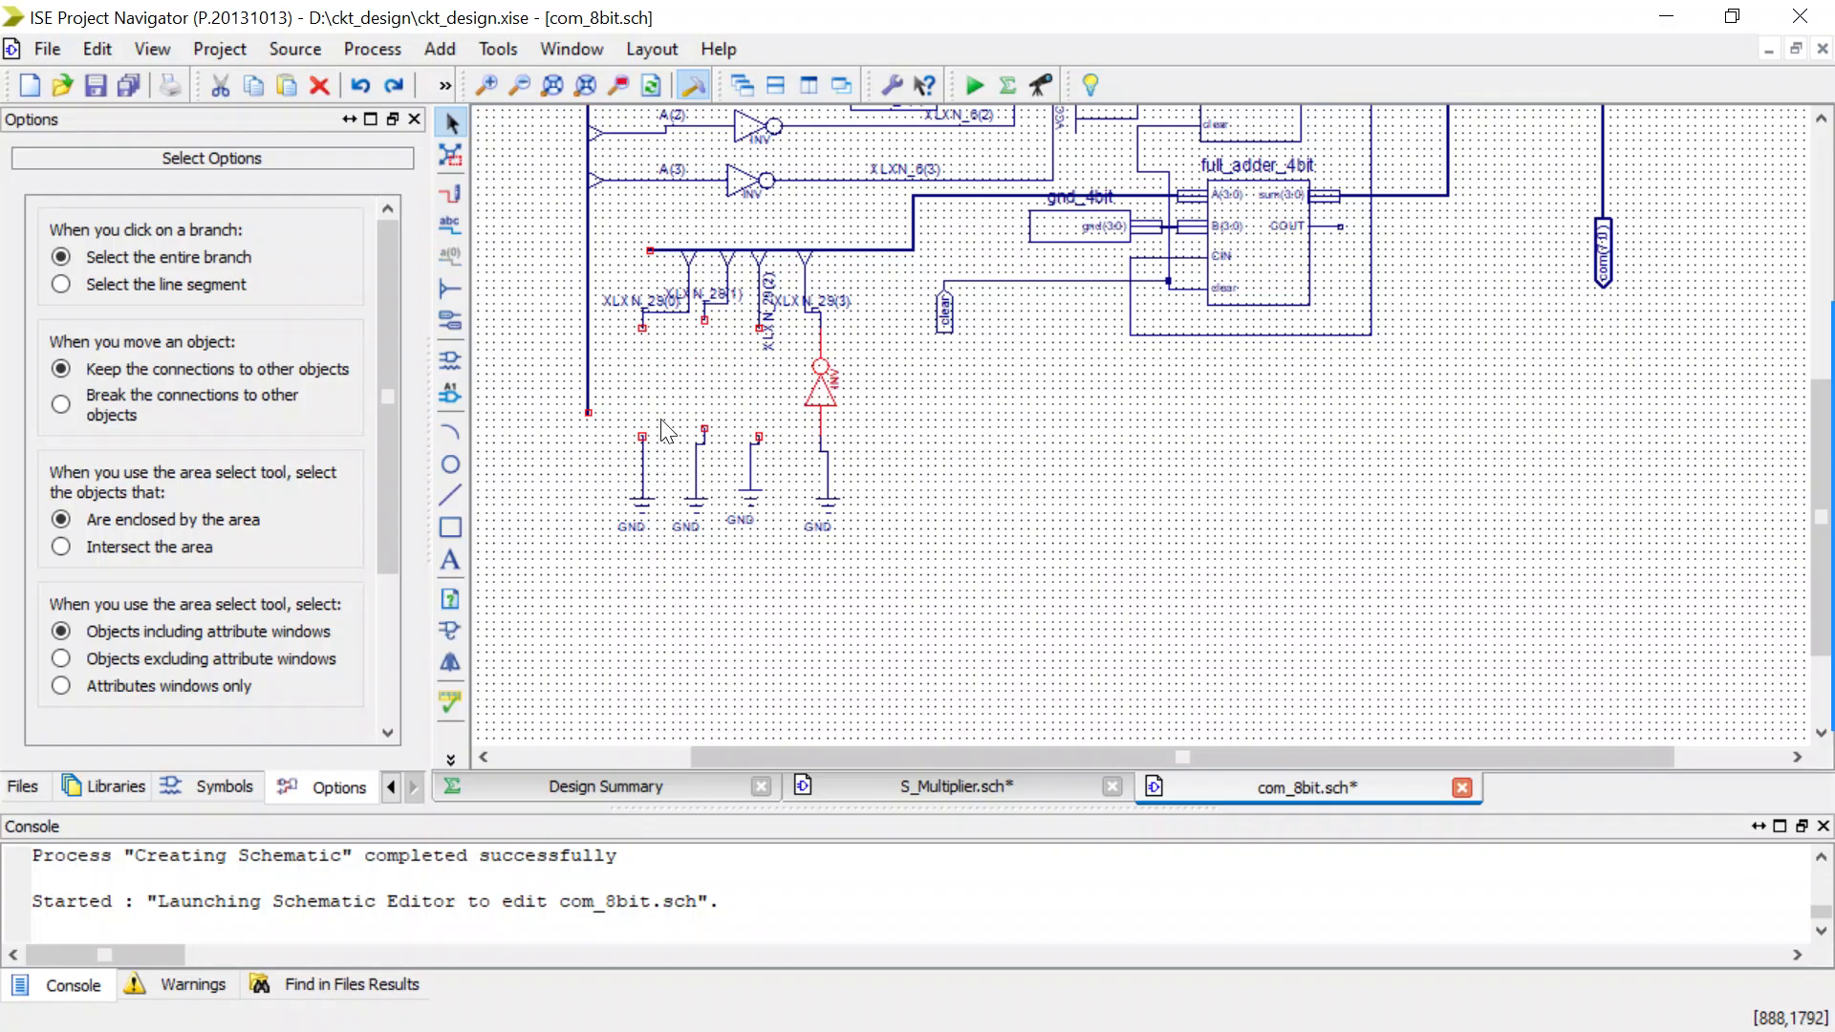
key("ctrl+z")
key("ctrl+z")
key("ctrl+z")
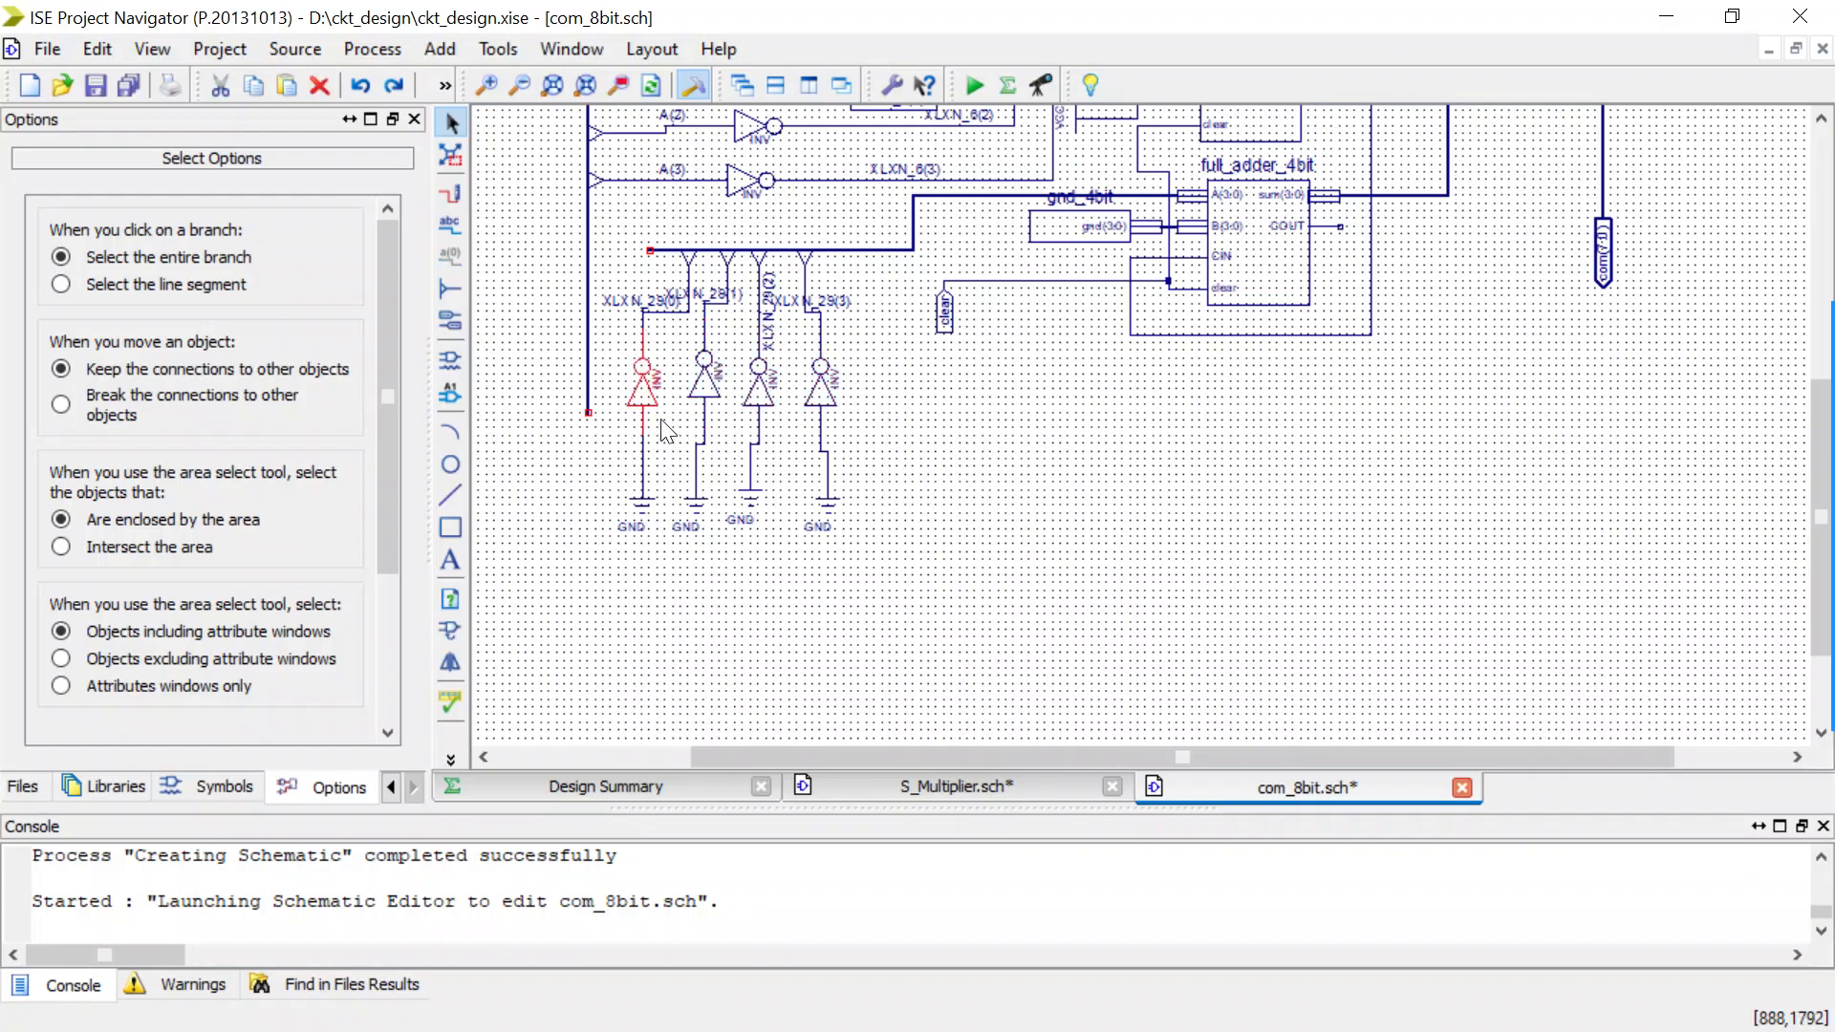
Delete the four GND symbols below the lower row of inverters.
left_click(643, 486)
key("Delete")
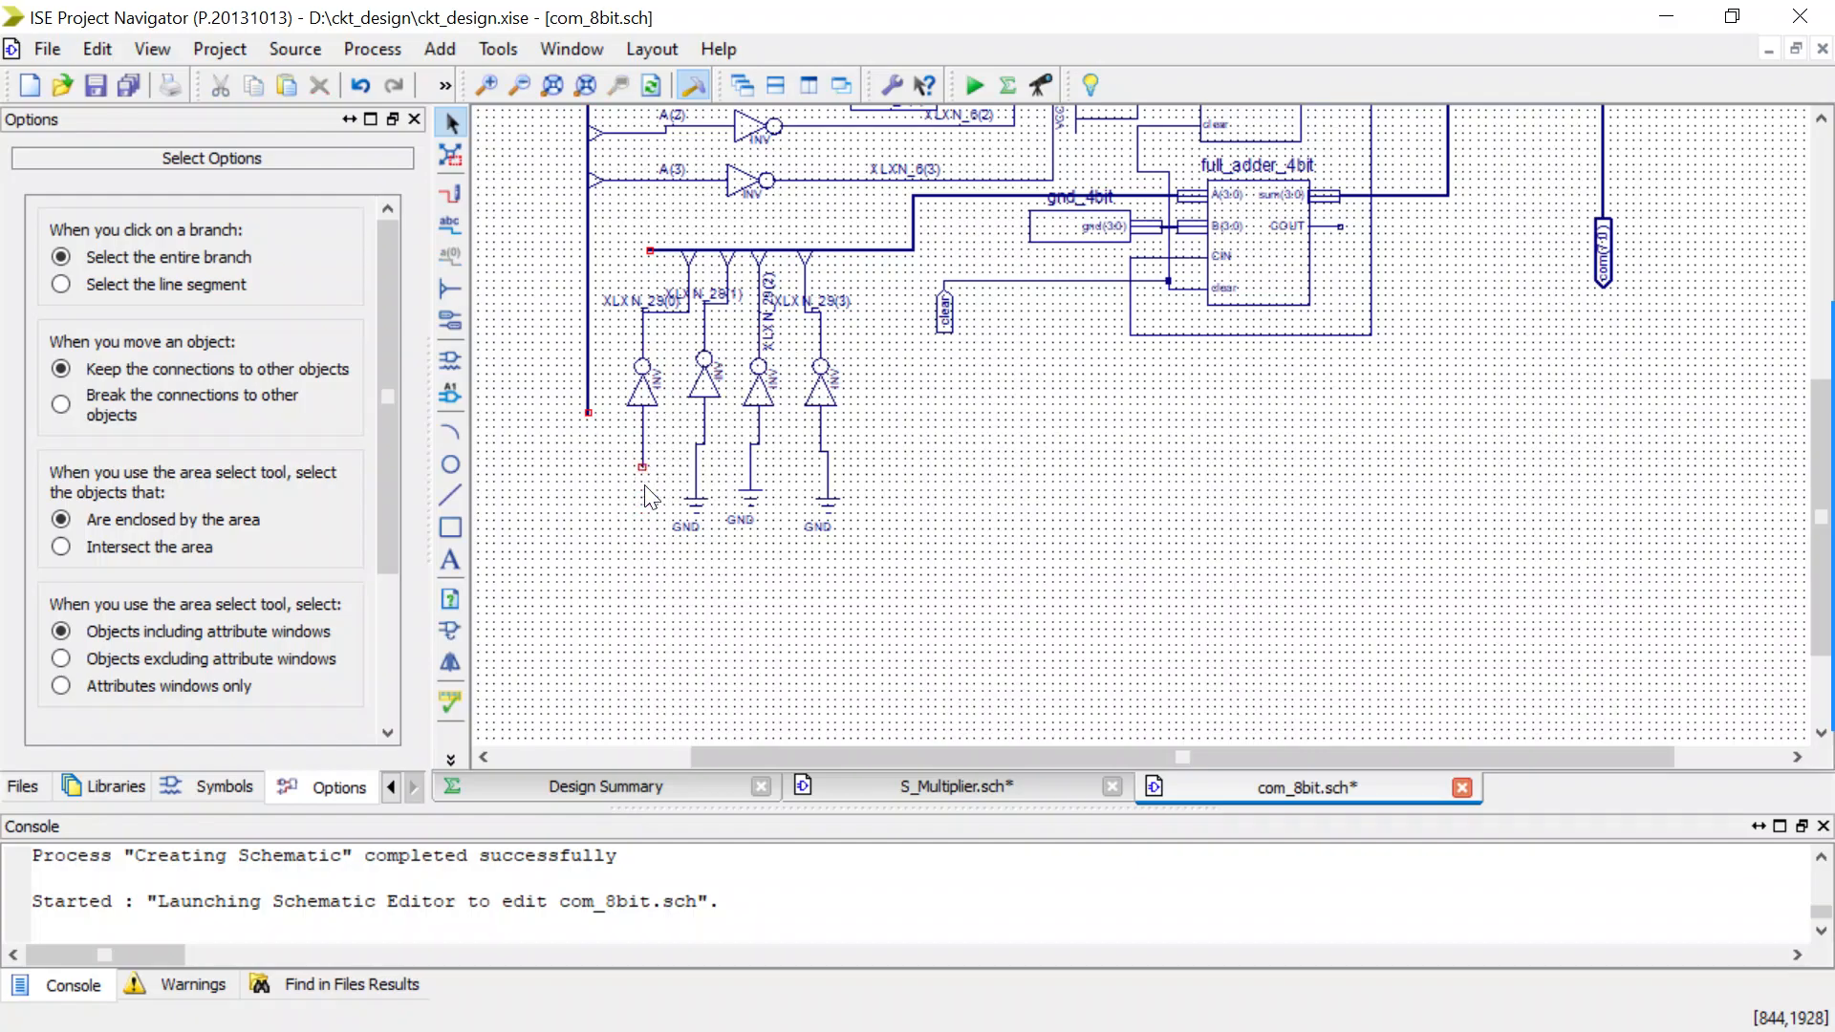
left_click(696, 492)
key("Delete")
left_click(745, 495)
key("Delete")
left_click(827, 508)
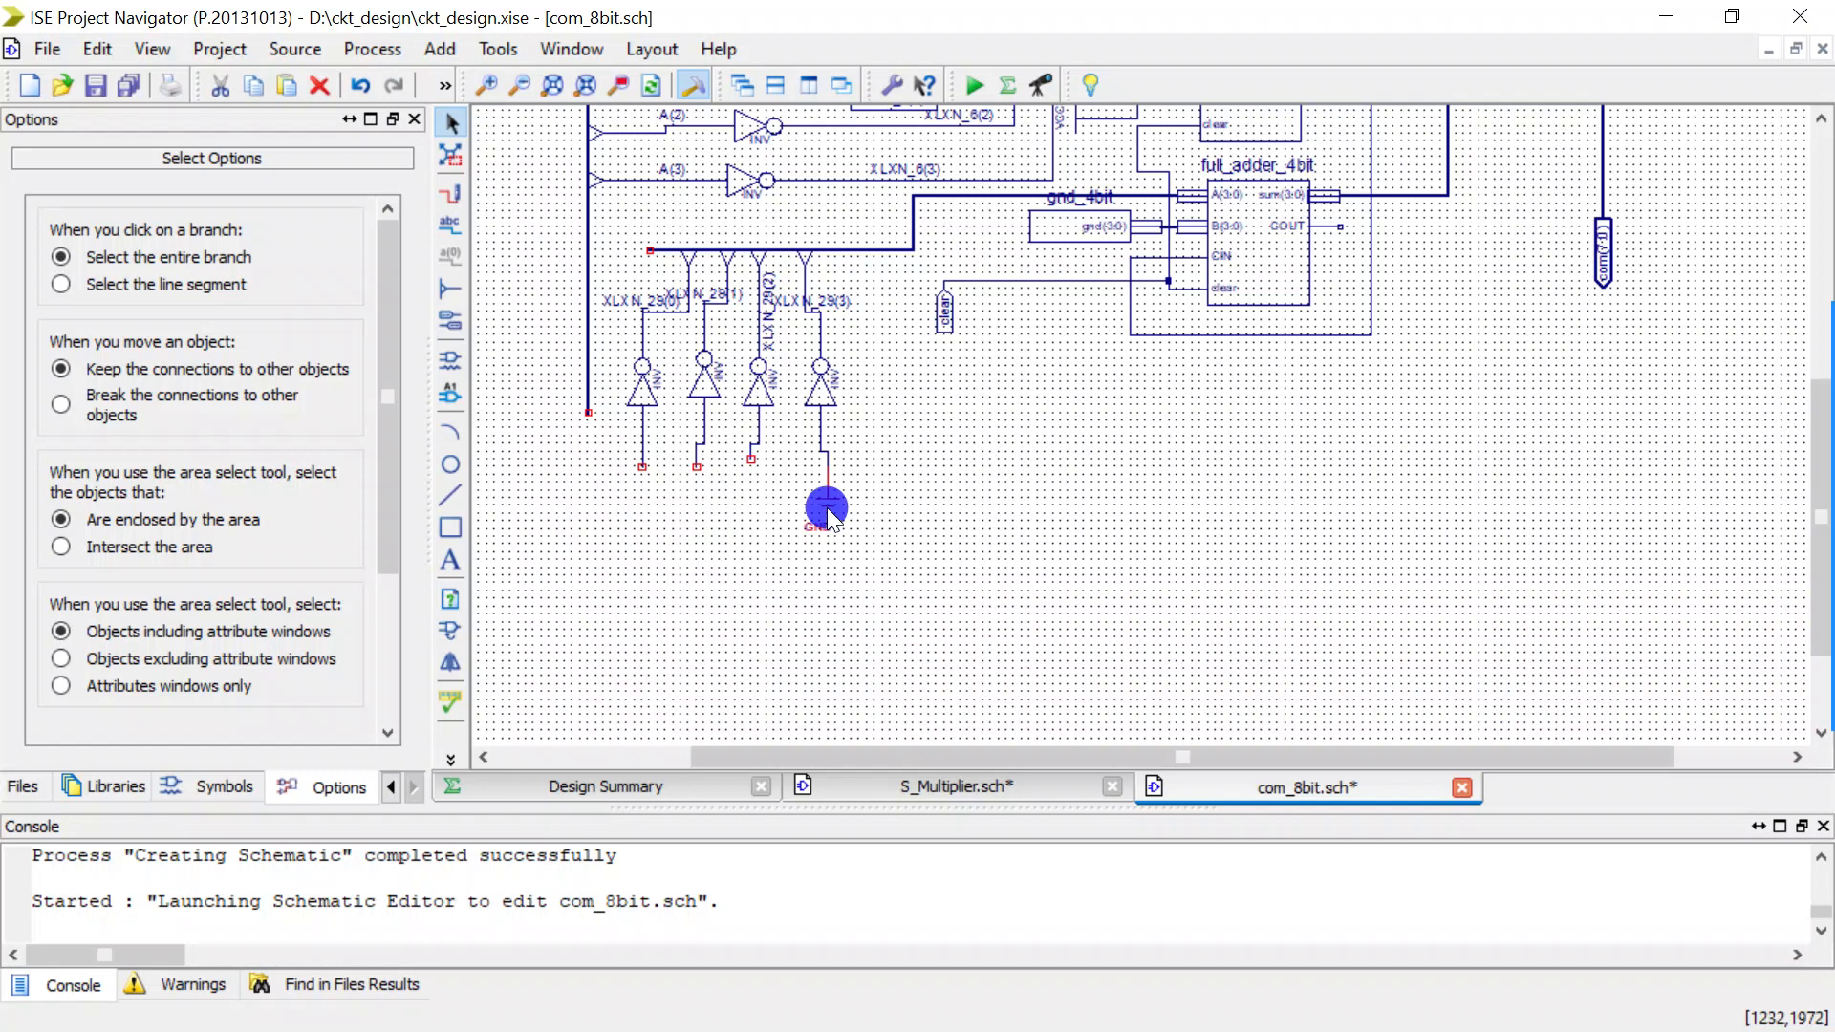
key("Delete")
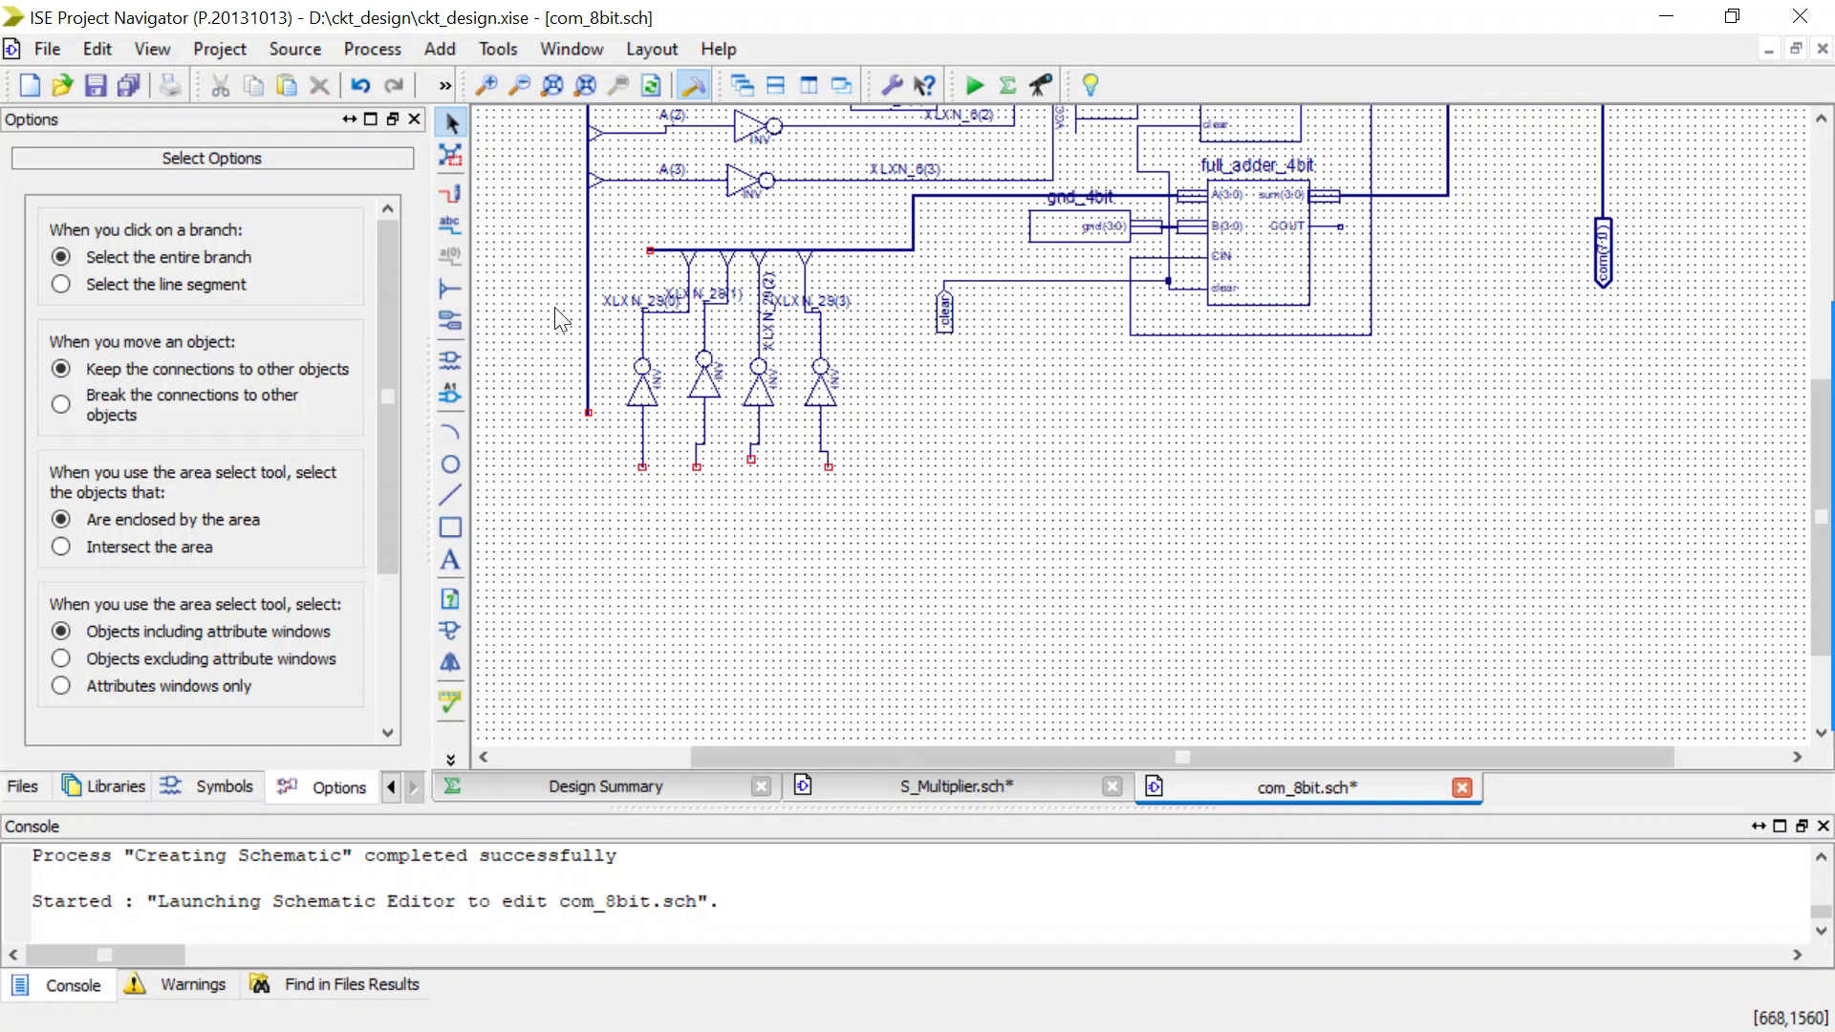
left_click(585, 268)
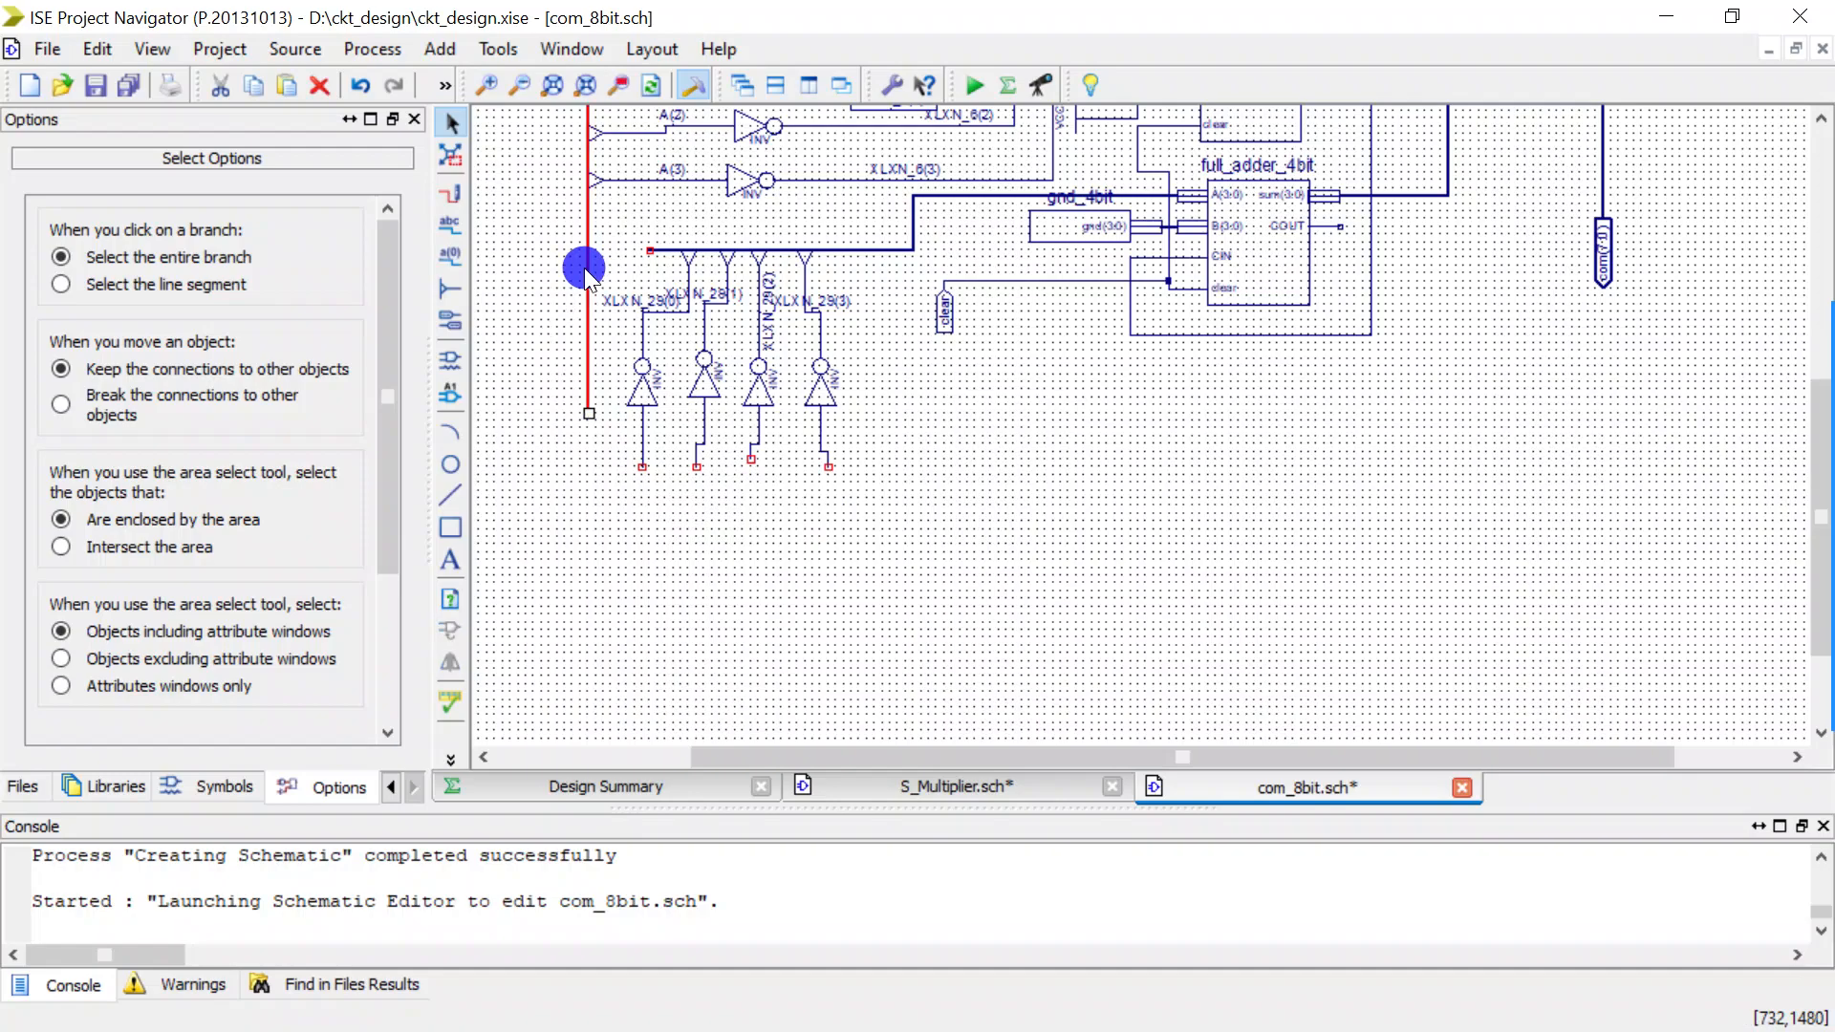
left_click_drag(585, 268, 556, 268)
scroll(589, 266, "up", 2)
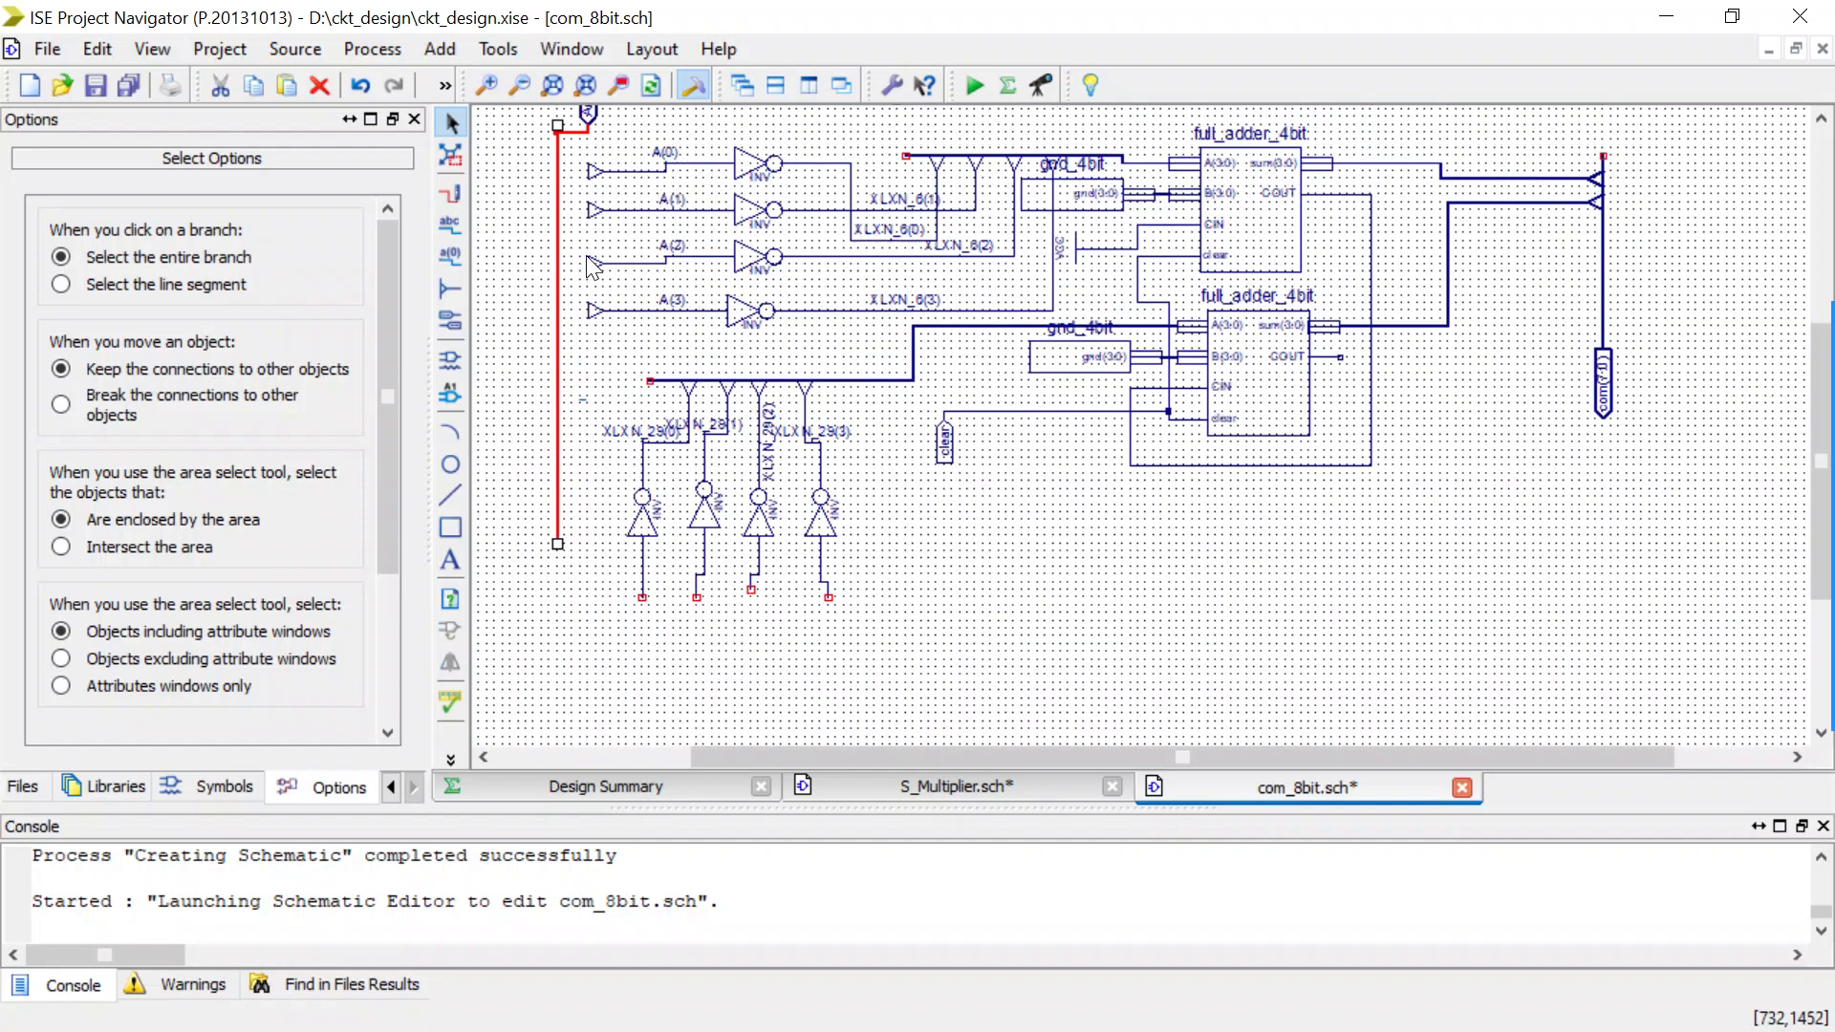
scroll(588, 258, "up", 2)
key("ctrl+z")
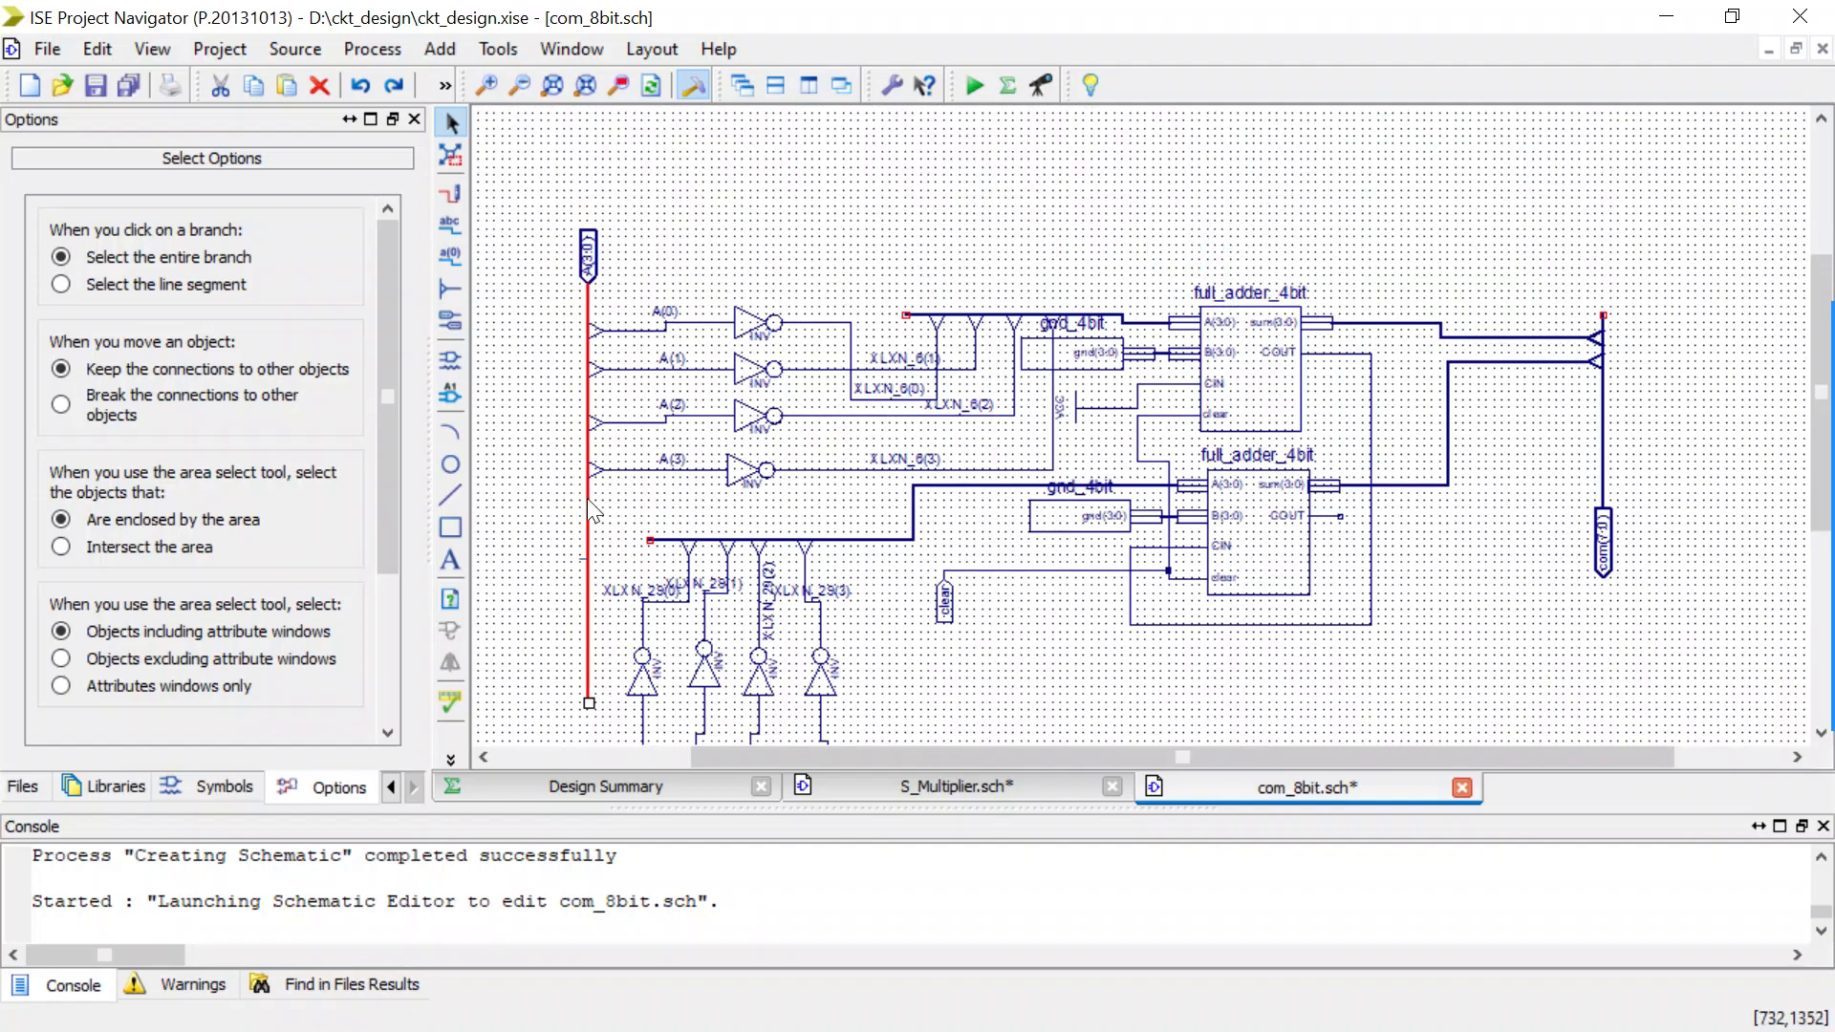
Readjust the free end of the A(3:0) bus so it runs straight down and leaves room for more taps below A(3).
left_click_drag(585, 709, 575, 653)
mouse_move(539, 565)
left_mouse_down()
mouse_move(510, 551)
mouse_move(544, 514)
mouse_move(519, 554)
left_mouse_up()
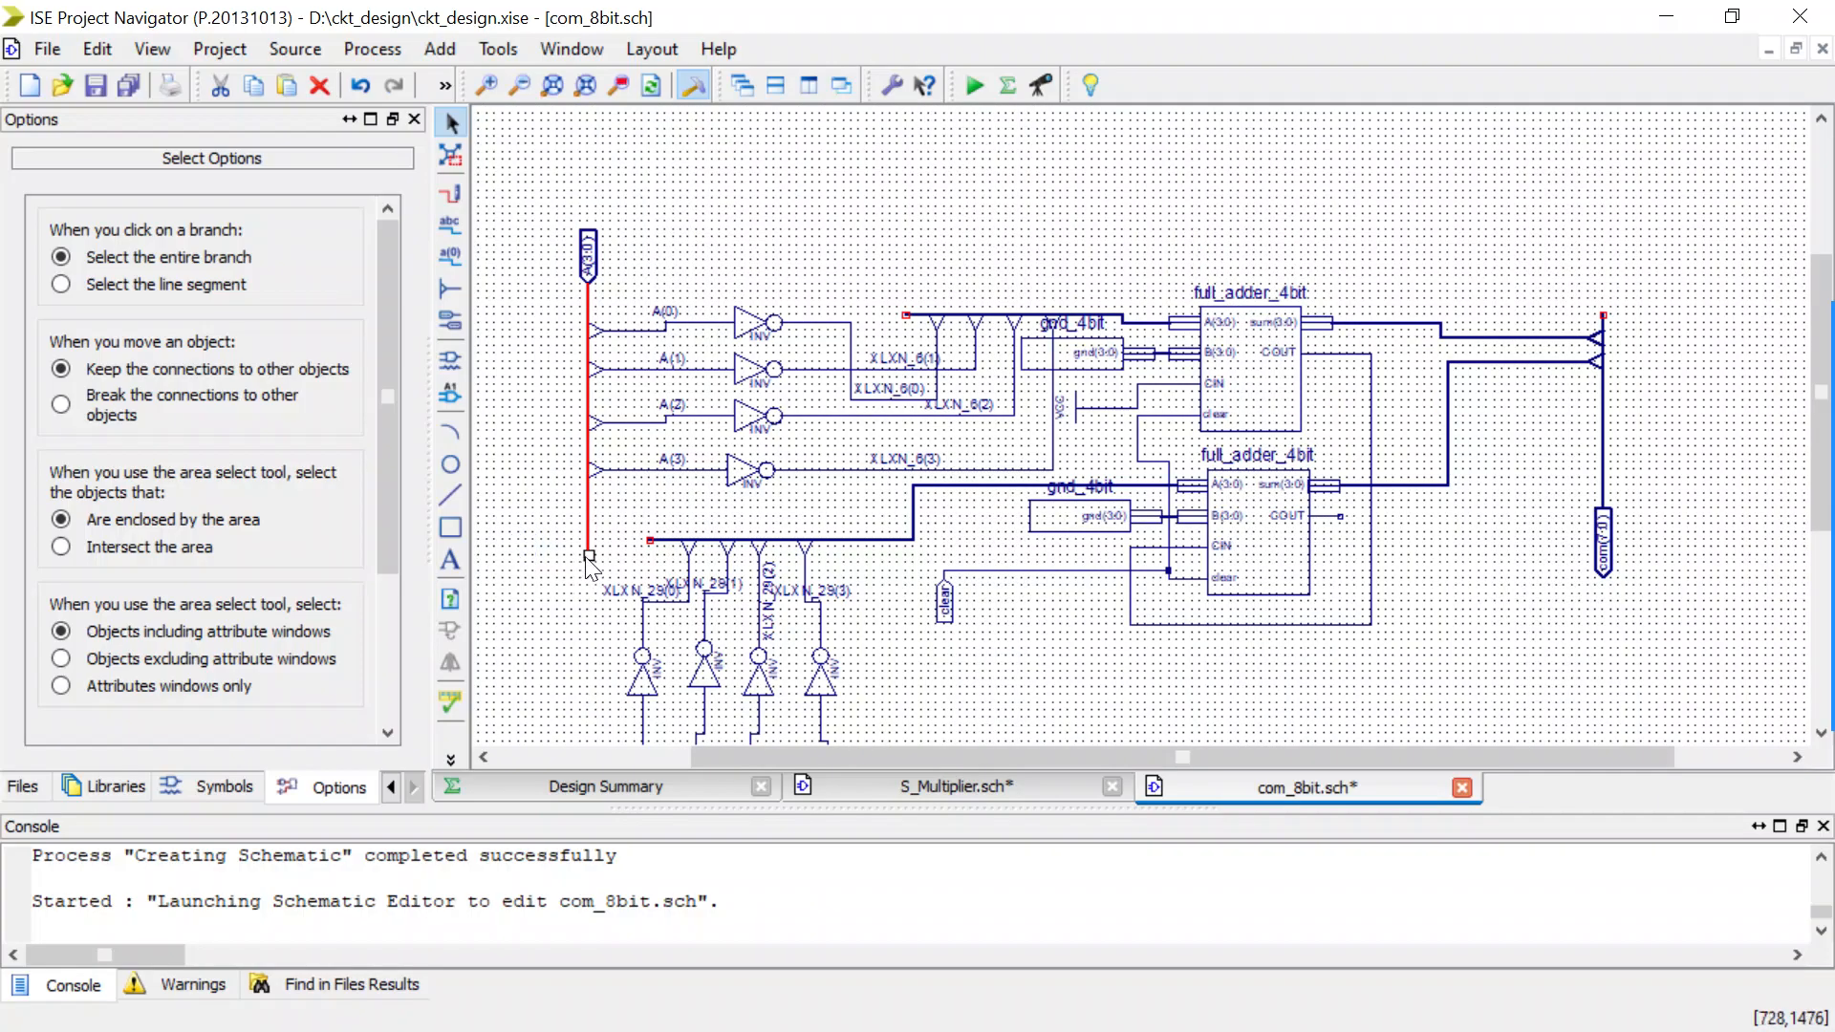
left_click_drag(588, 555, 530, 635)
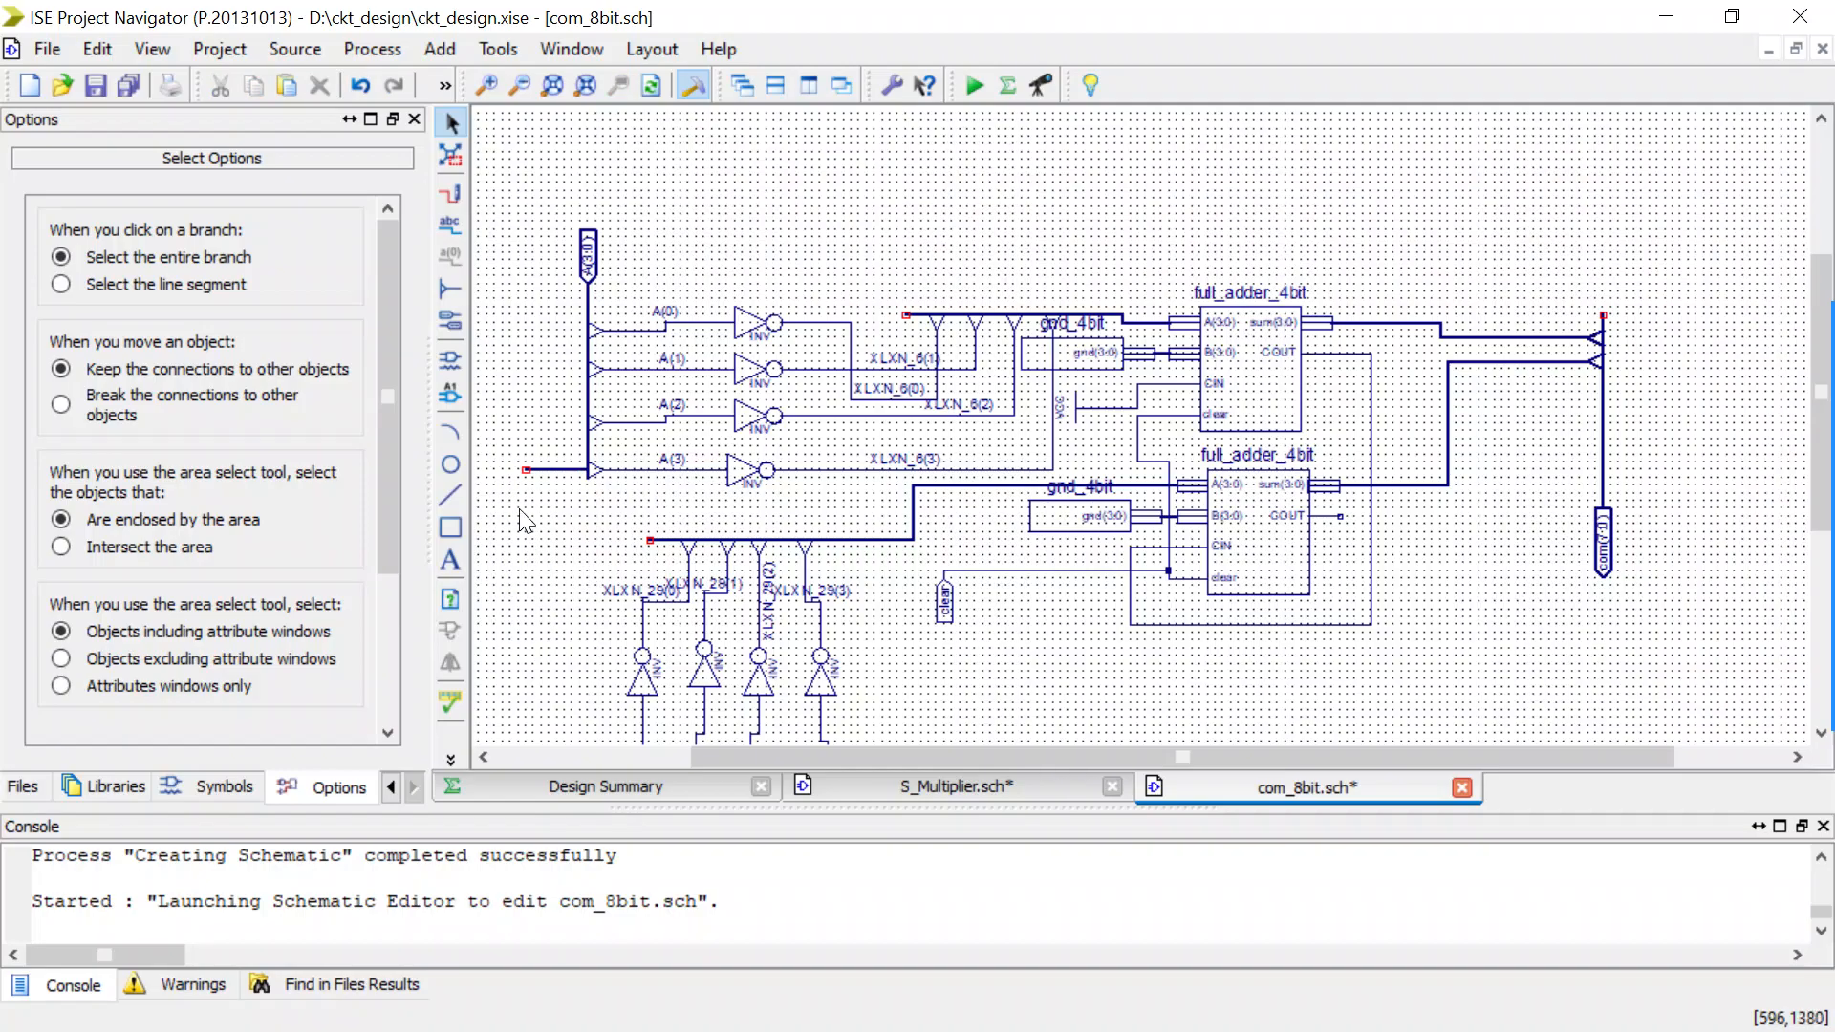
left_click(526, 471)
left_click_drag(528, 482, 508, 617)
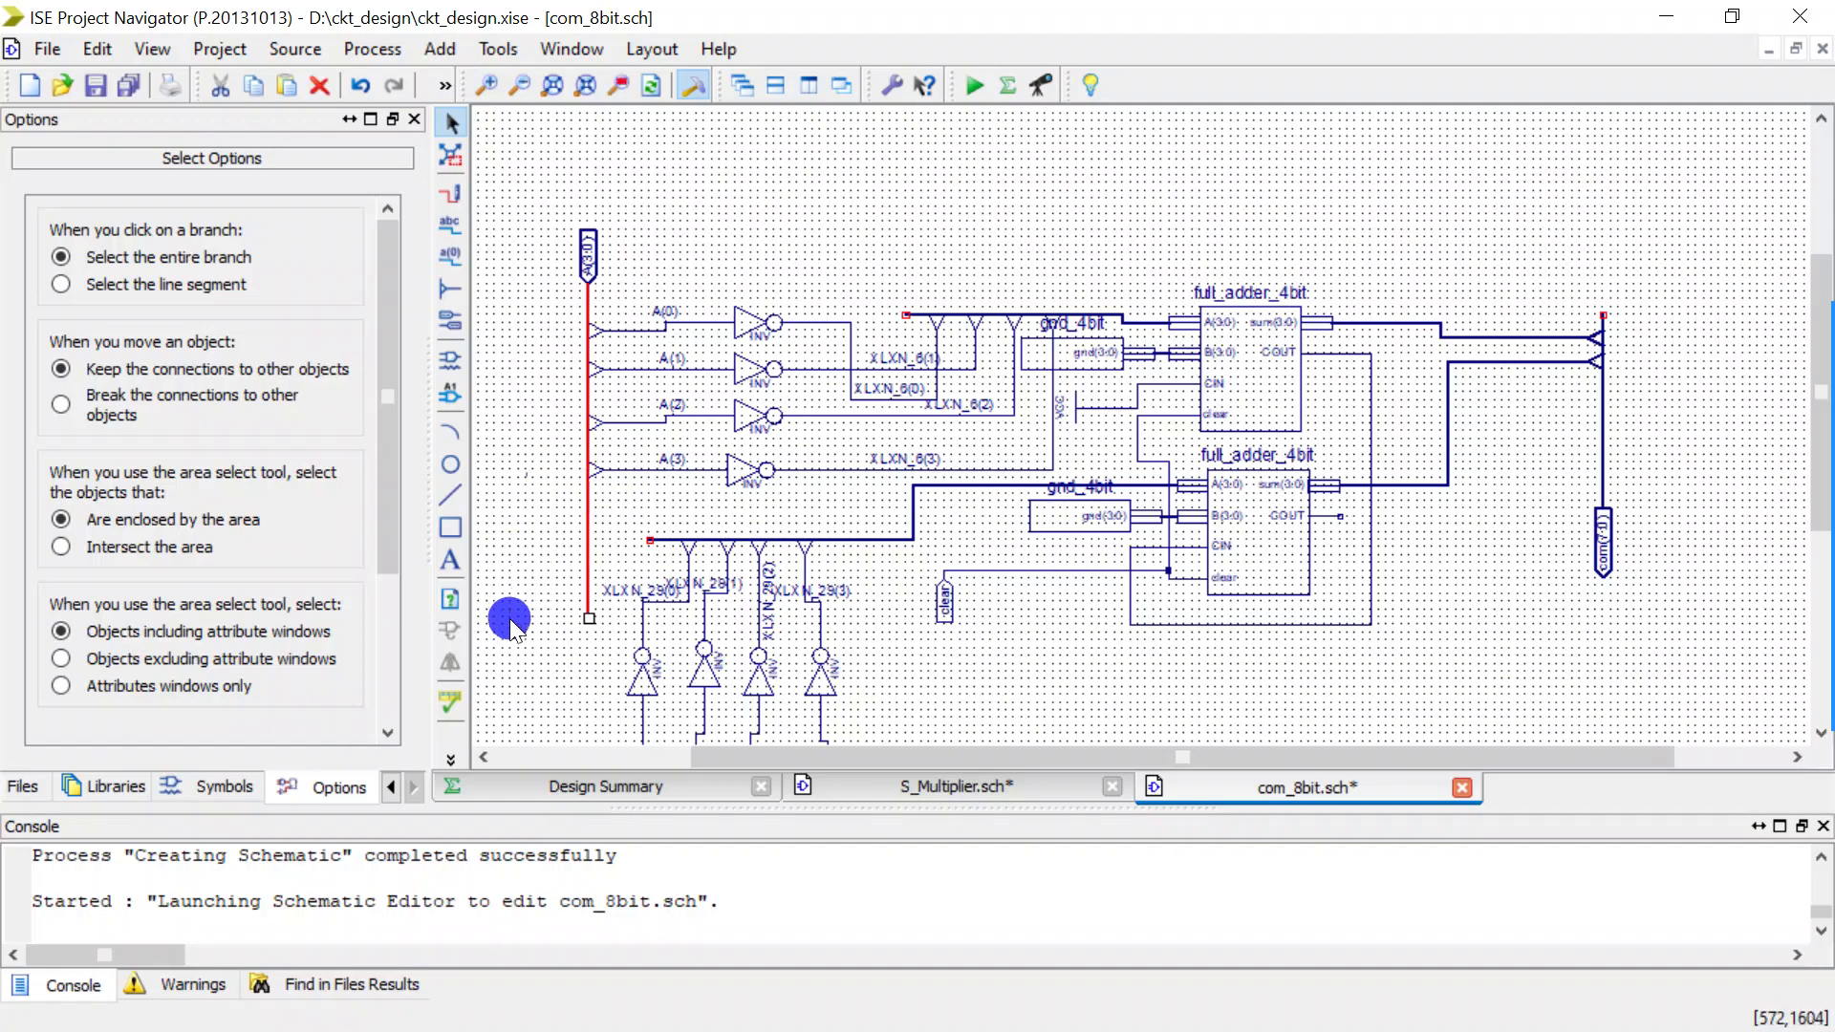
Add four bus taps with Right orientation to the A(3:0) bus, one below another under the A(3) tap.
scroll(816, 648, "down", 5)
scroll(817, 649, "up", 2)
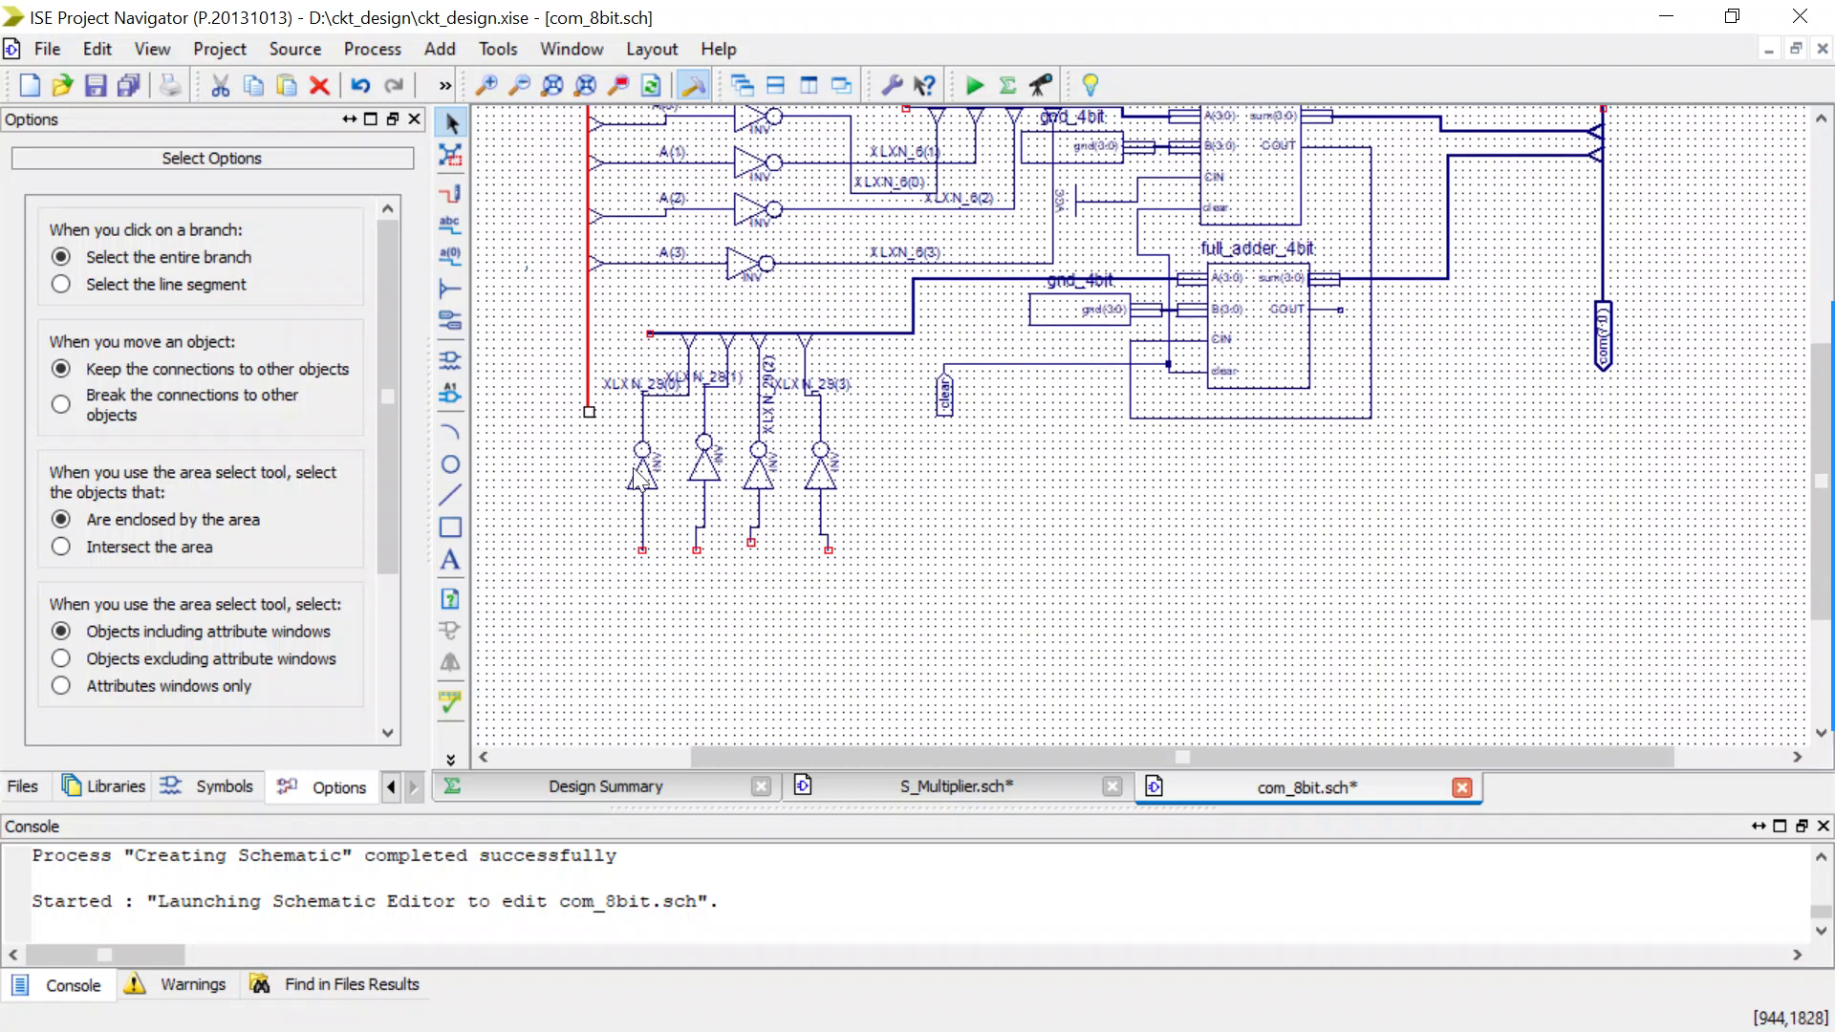
left_click(451, 298)
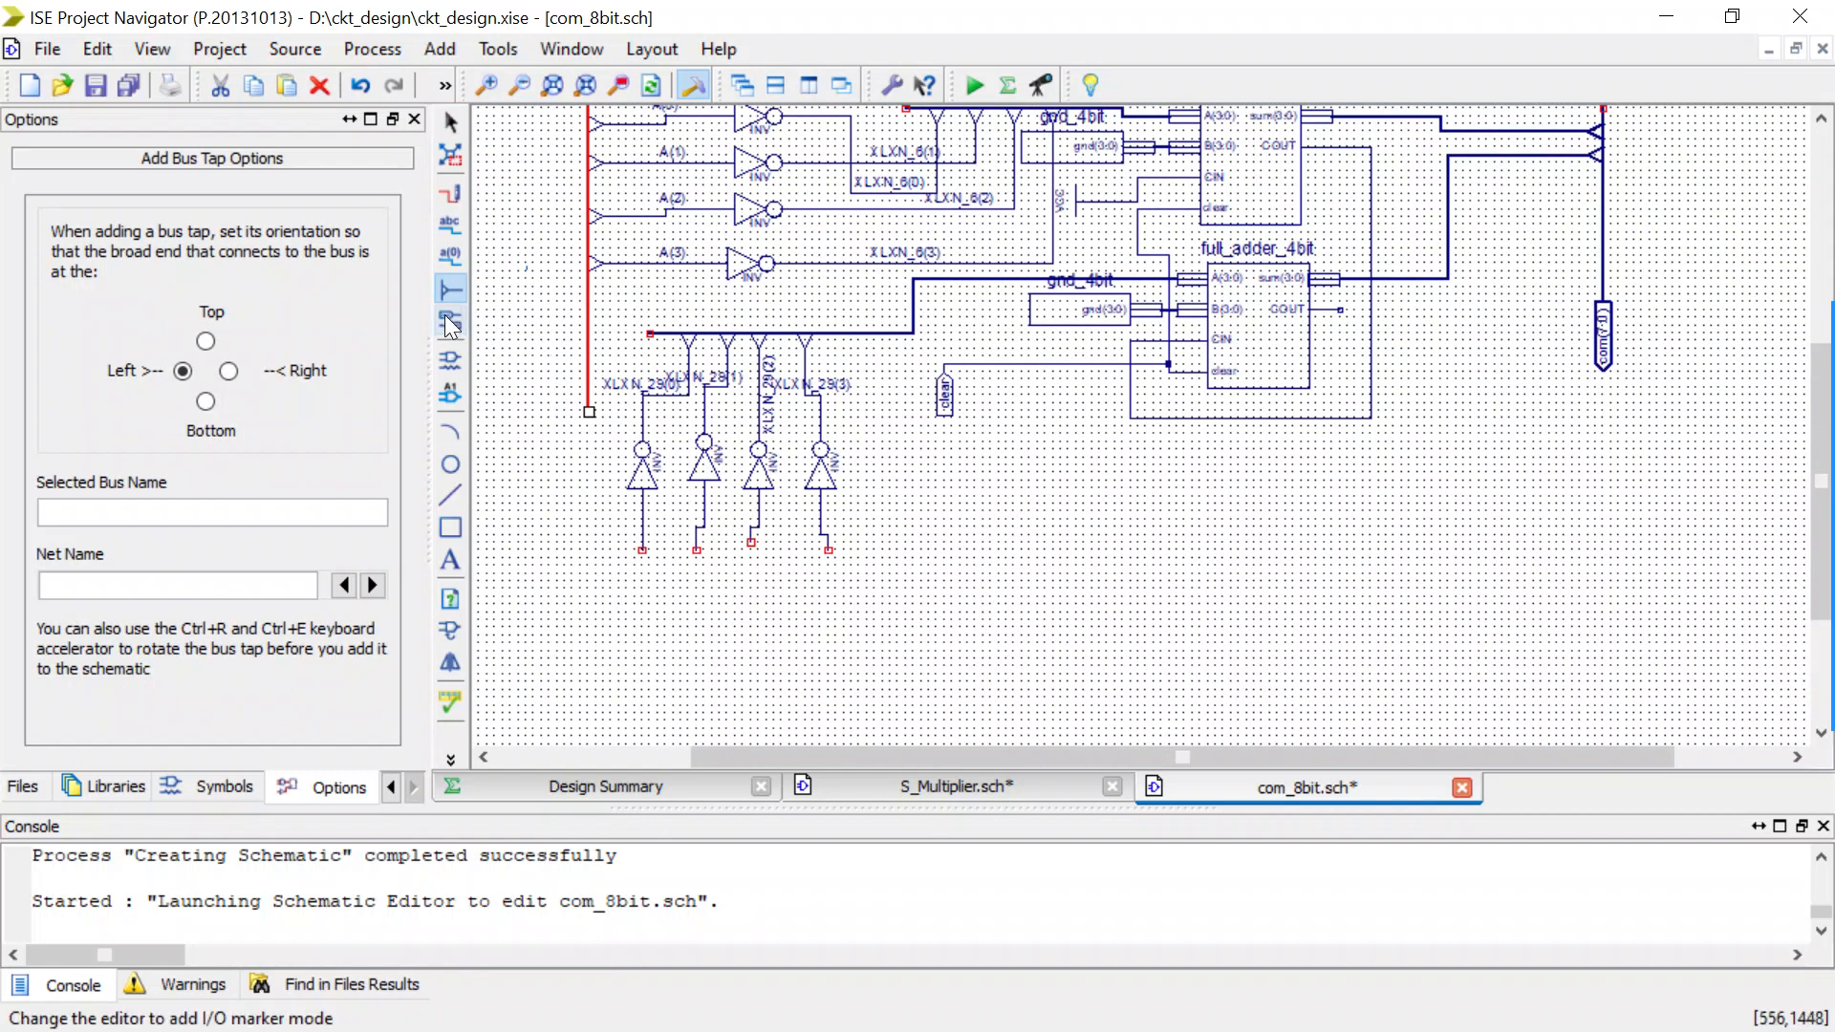
left_click(237, 370)
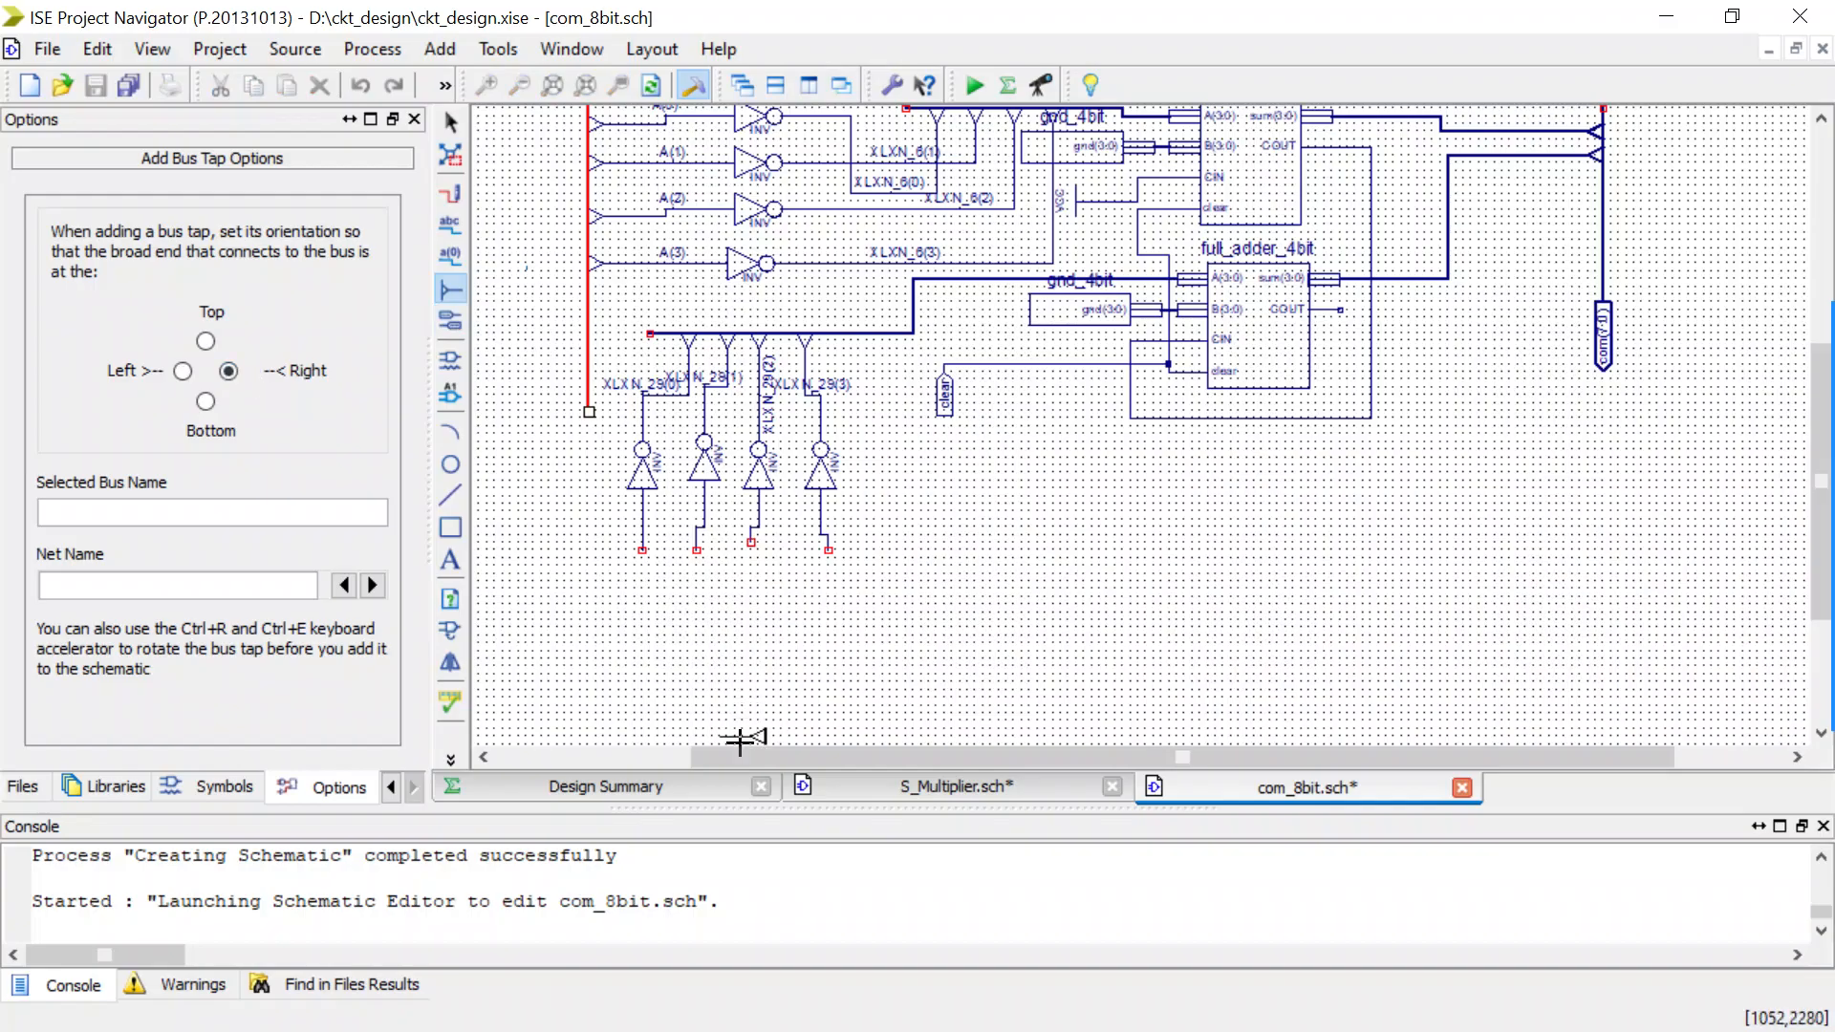
left_click_drag(737, 749, 653, 753)
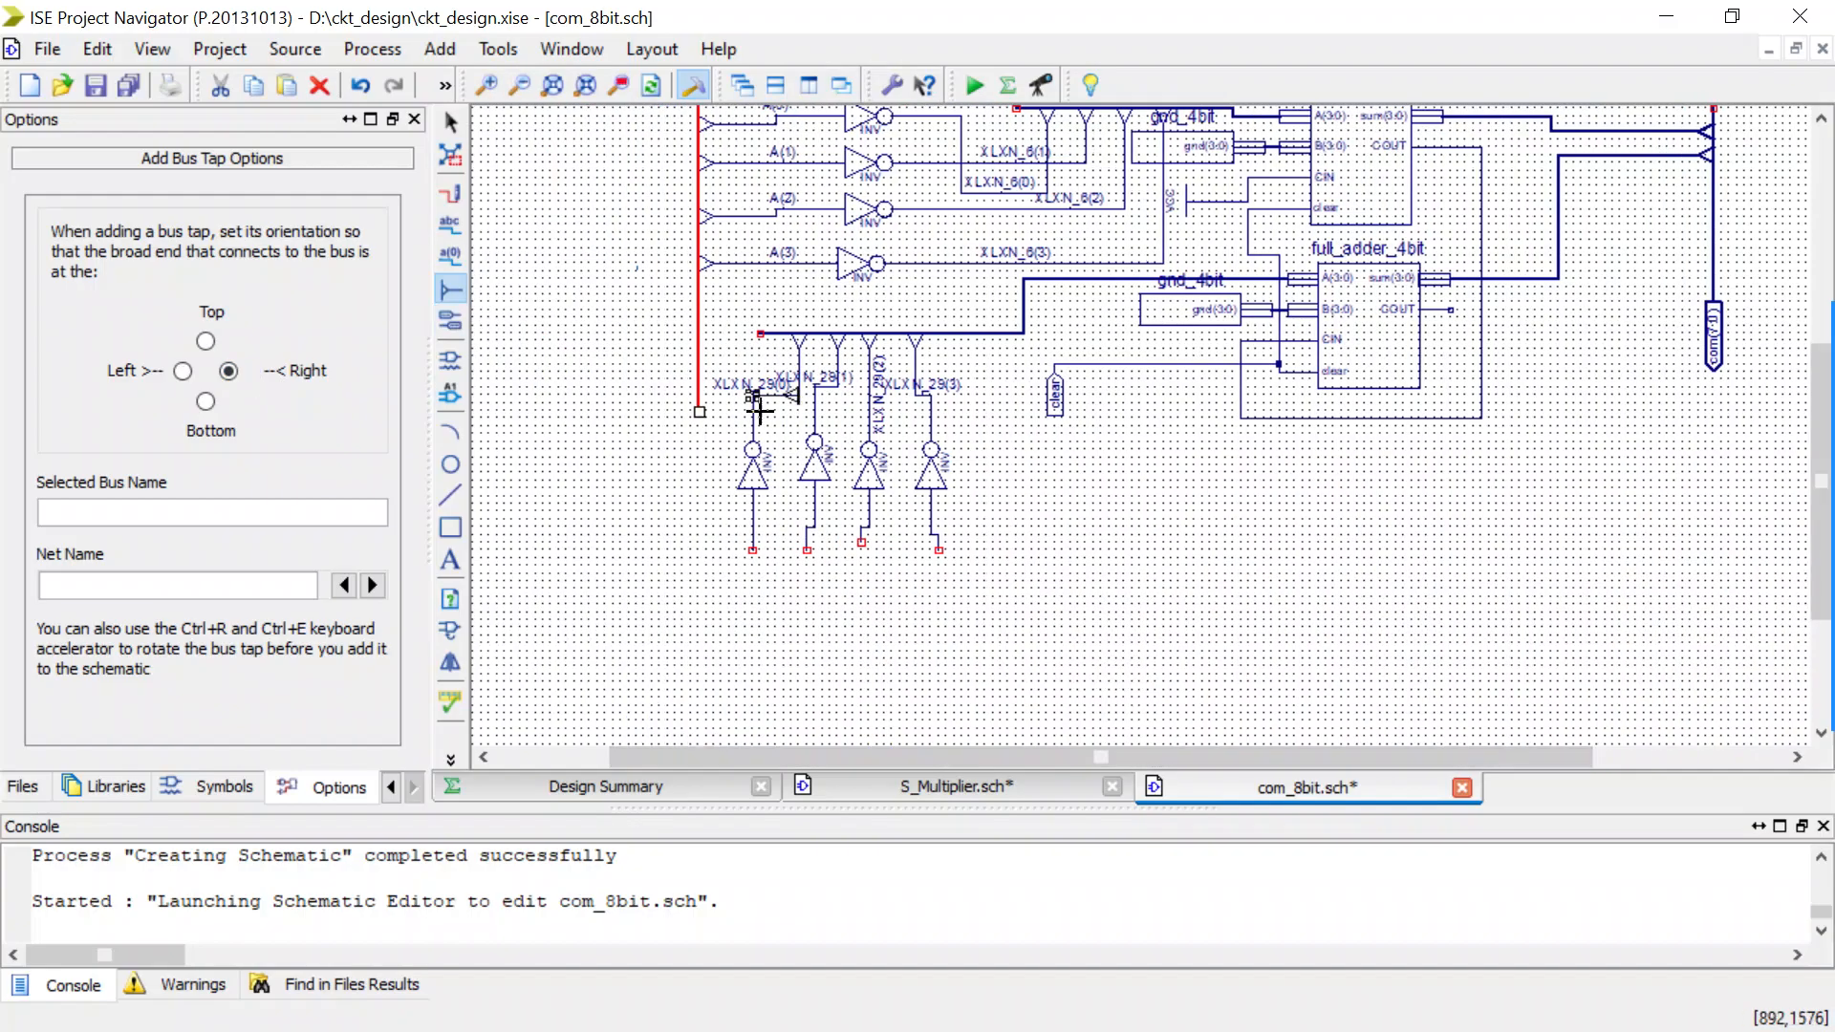
left_click(671, 308)
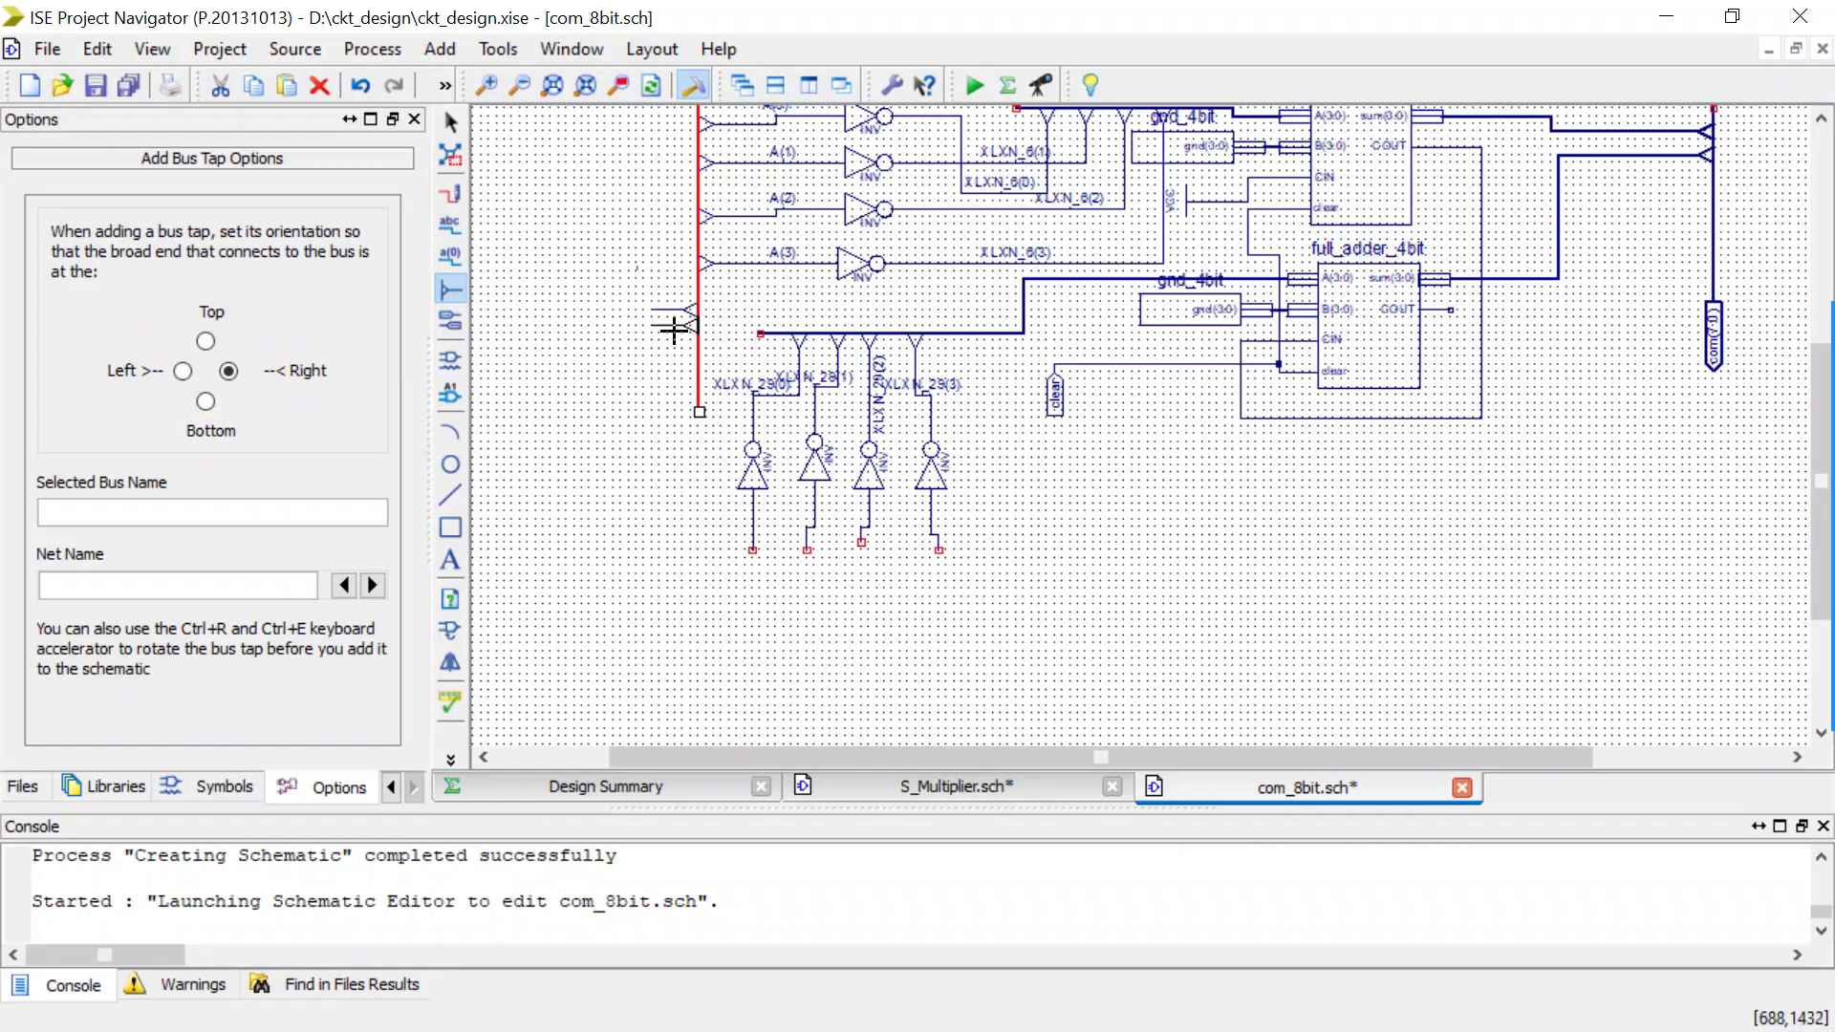
left_click(674, 333)
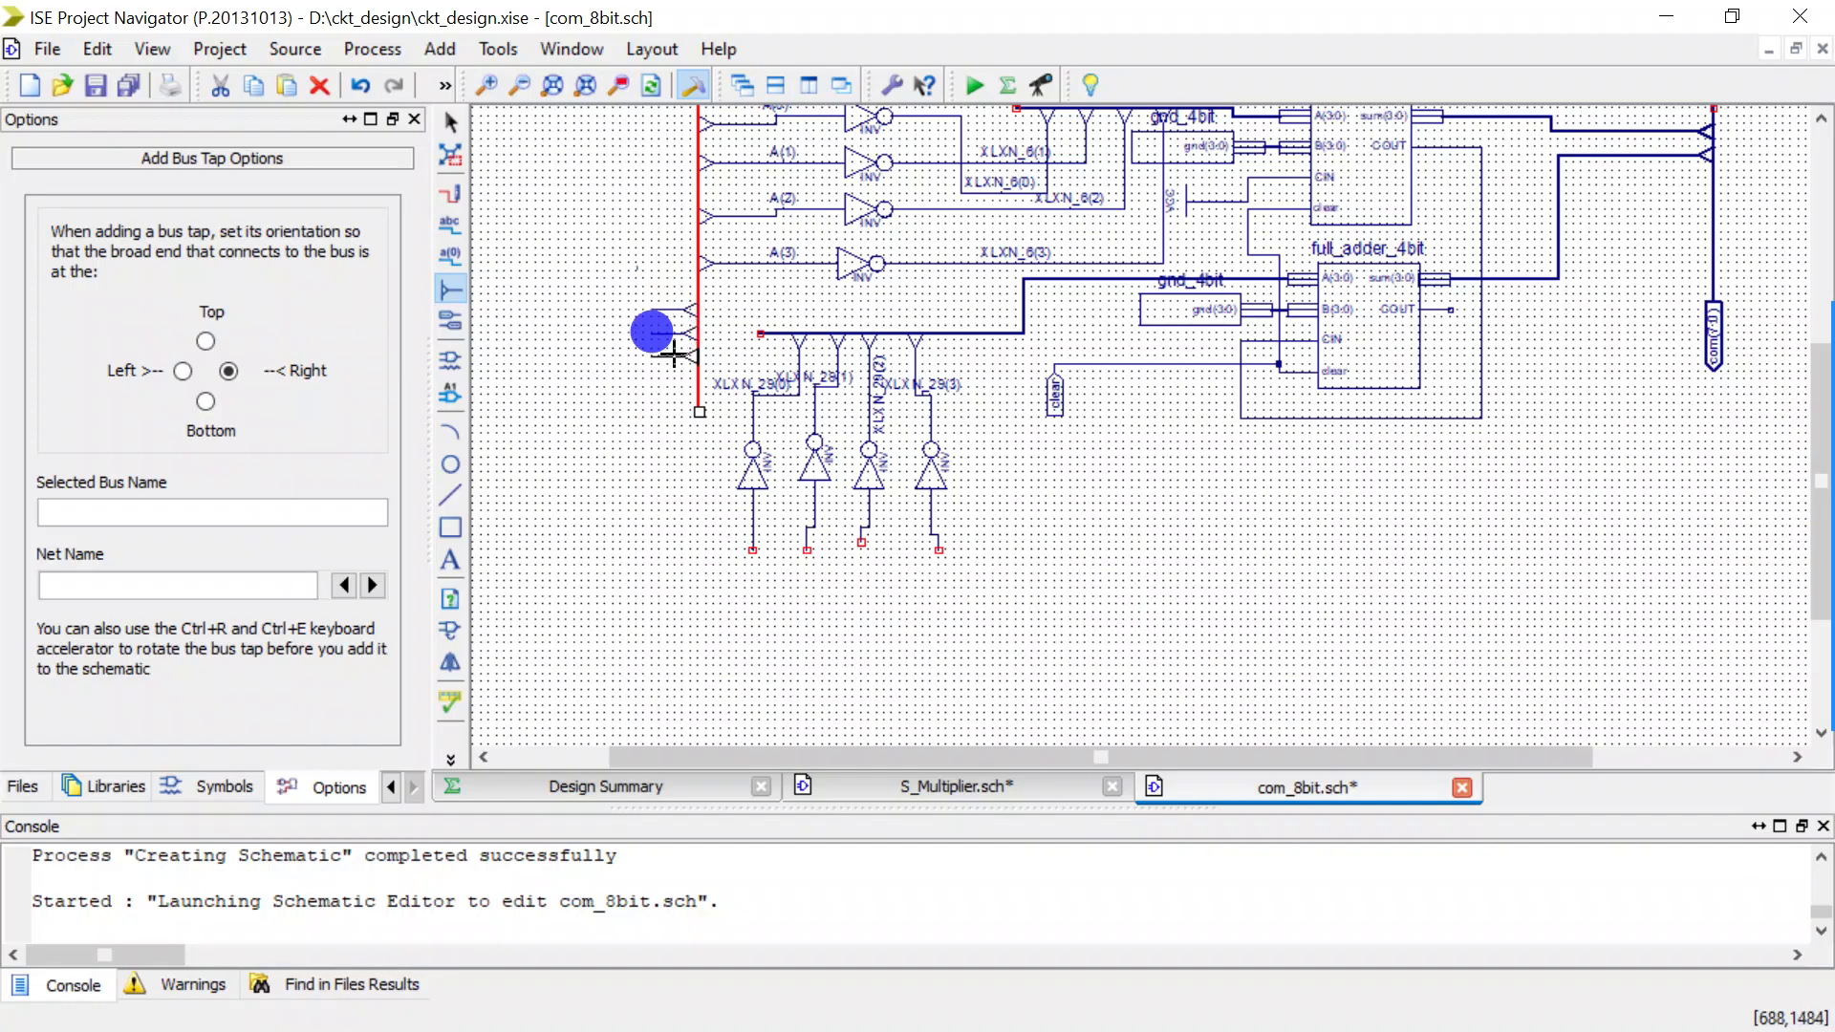
left_click(674, 356)
key("Escape")
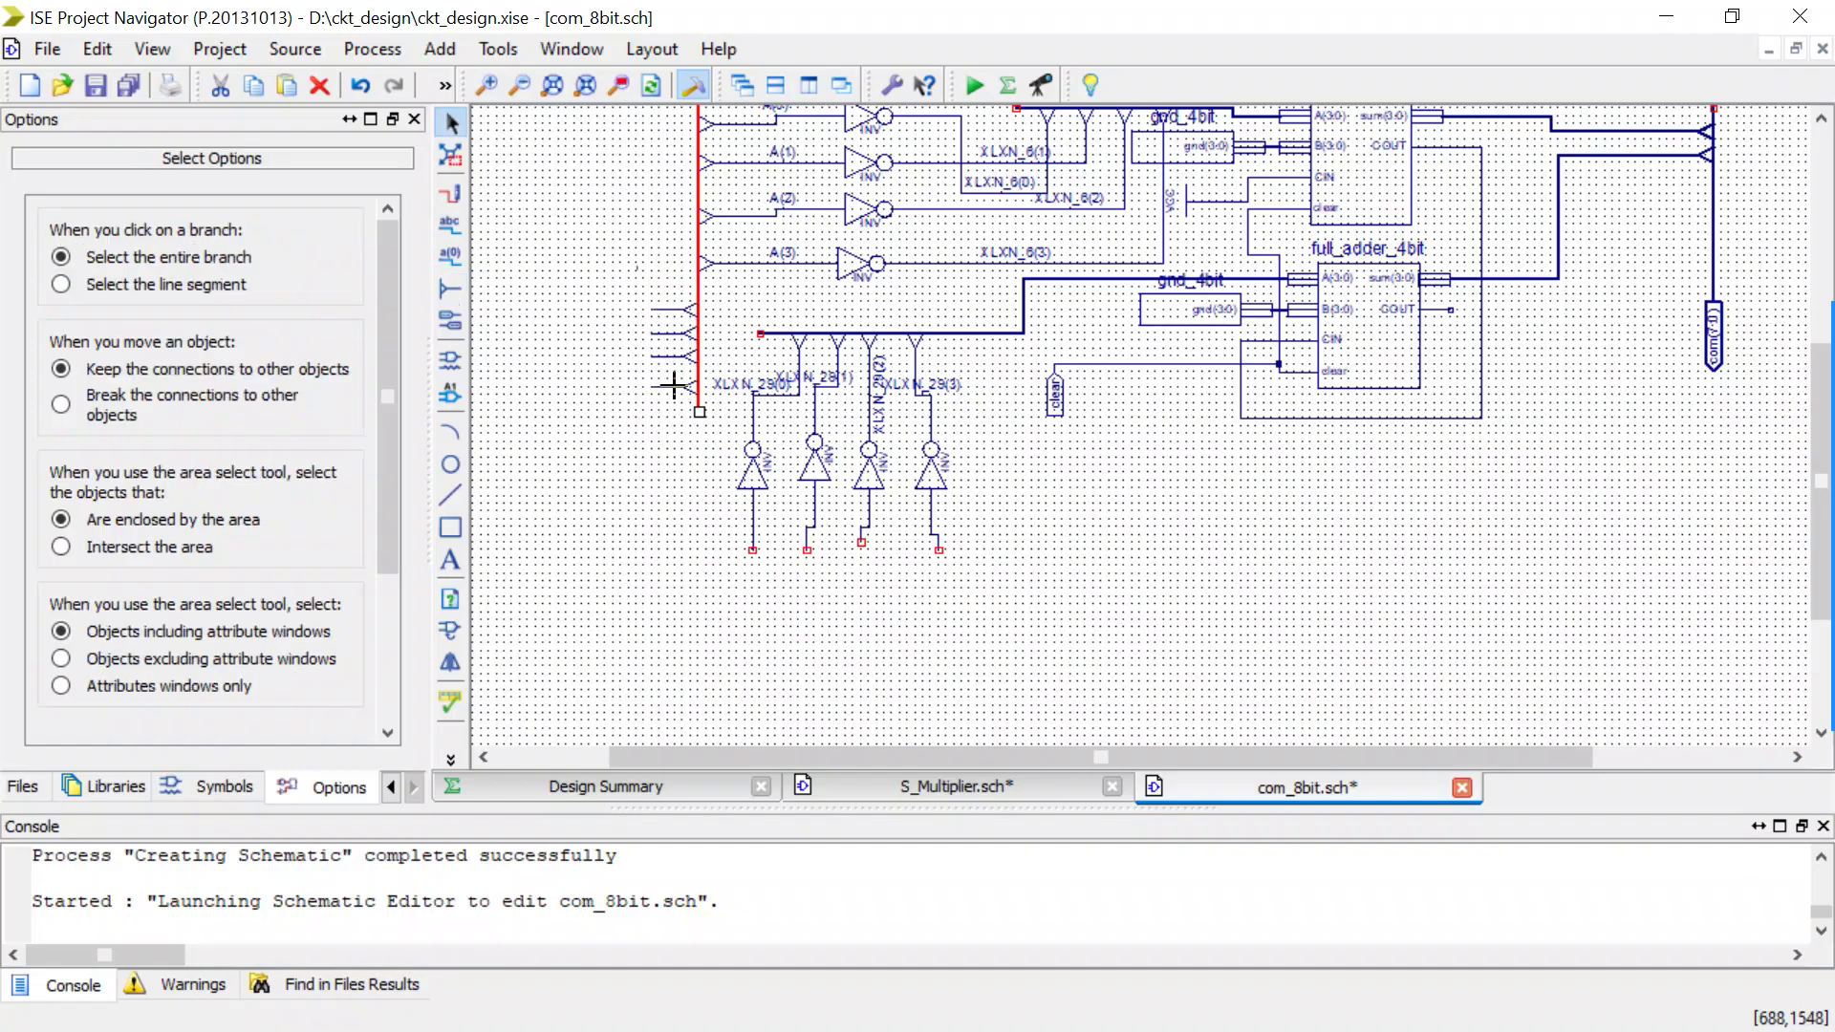
Wire the open input of each of the four lower inverters to its own new tap on the A(3:0) bus.
key("ctrl+w")
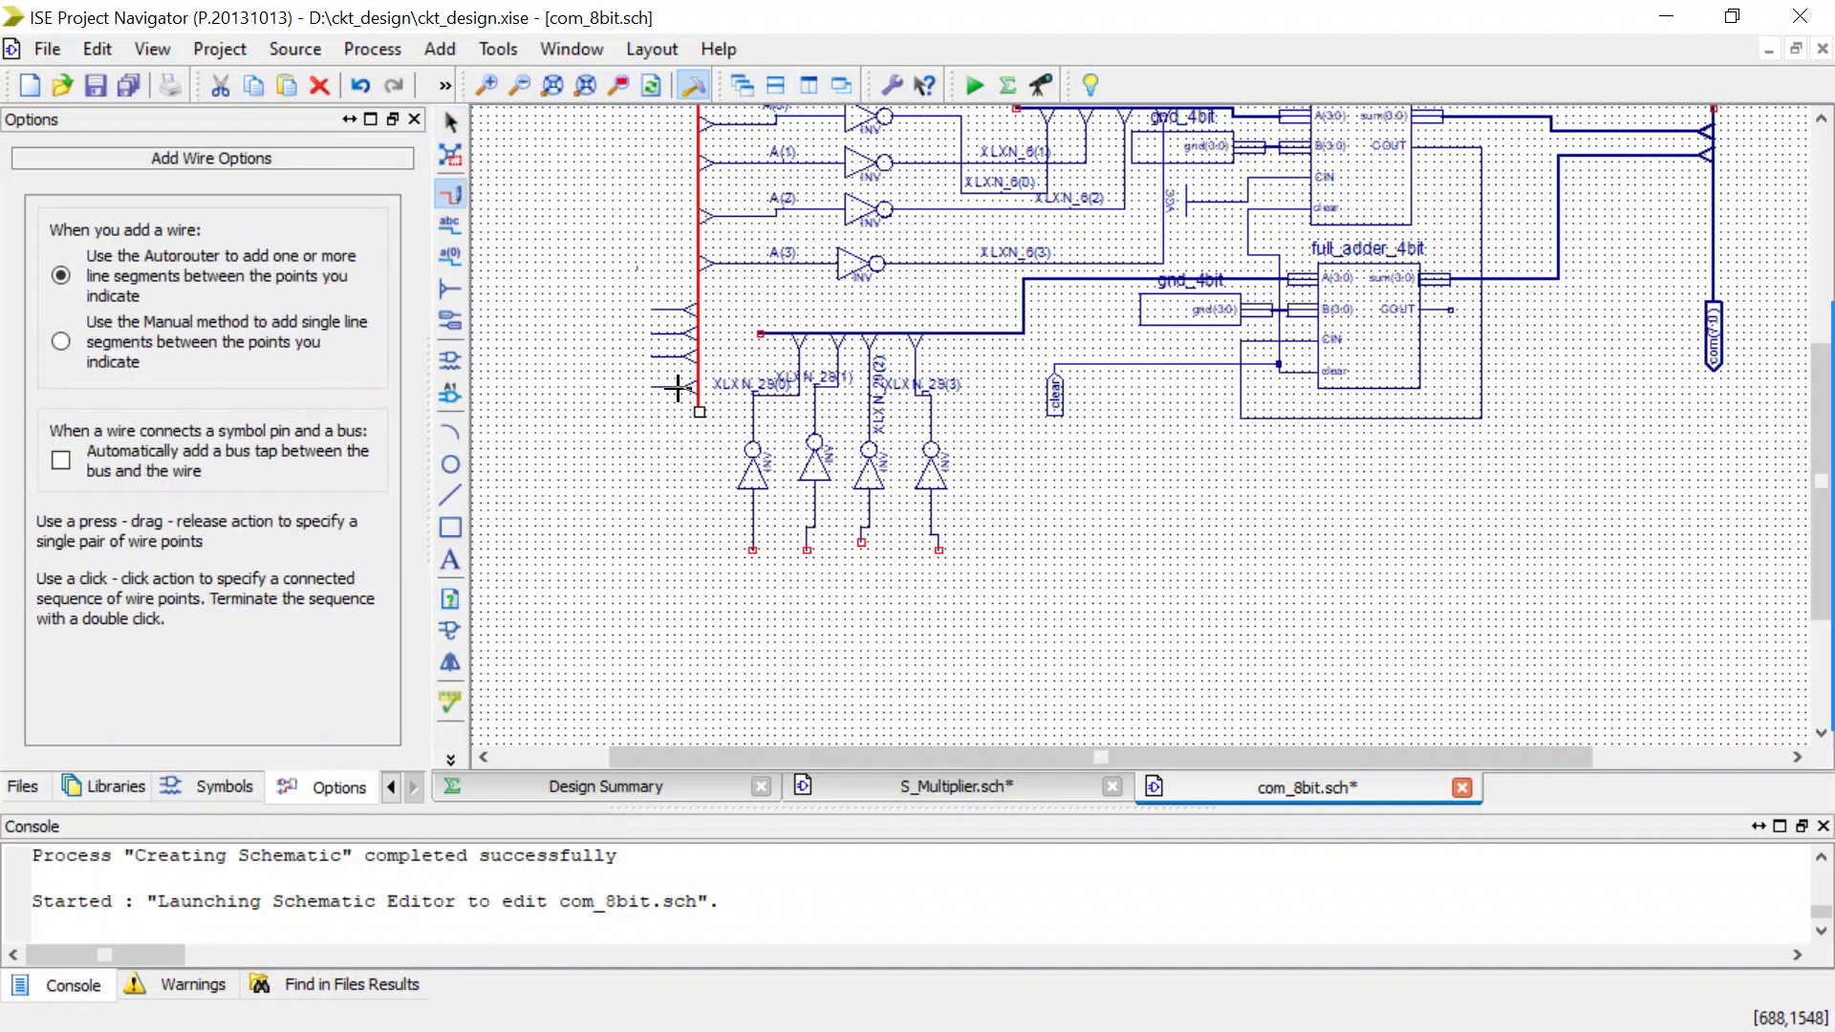
left_click(739, 533)
left_click_drag(738, 532, 645, 311)
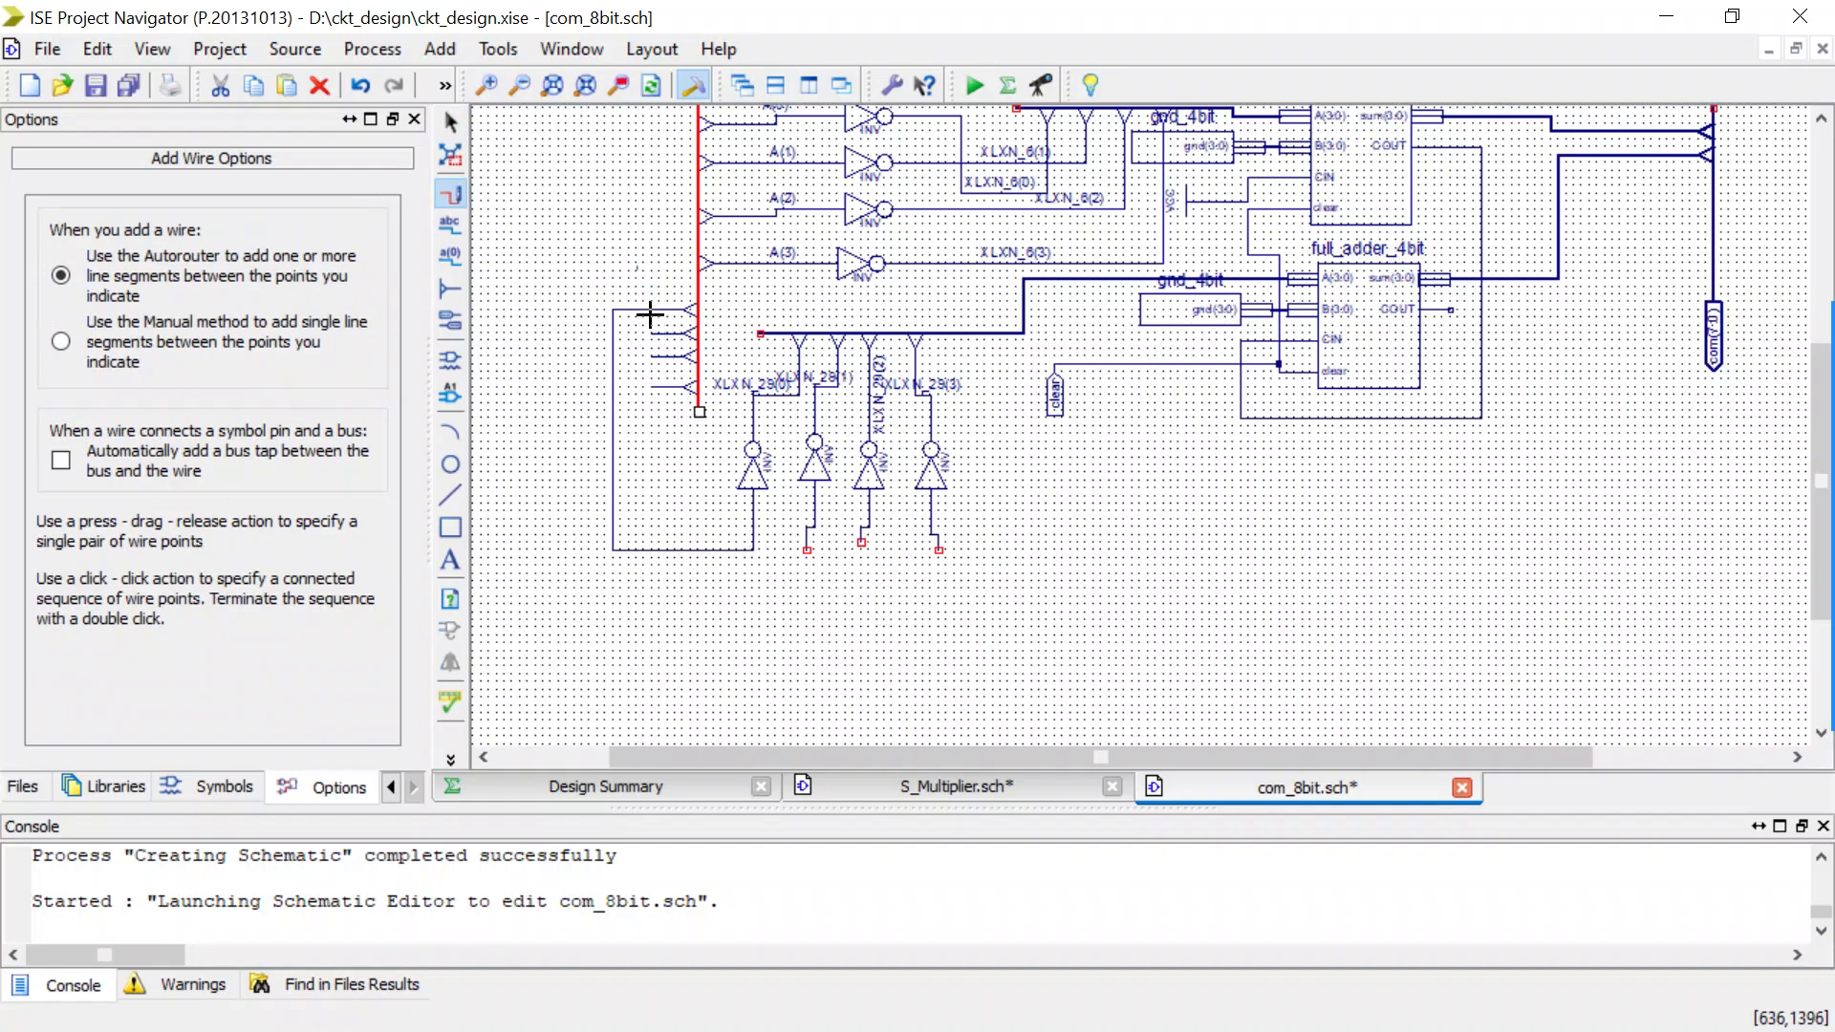
left_click(791, 541)
left_click_drag(791, 541, 630, 310)
left_click_drag(861, 544, 635, 340)
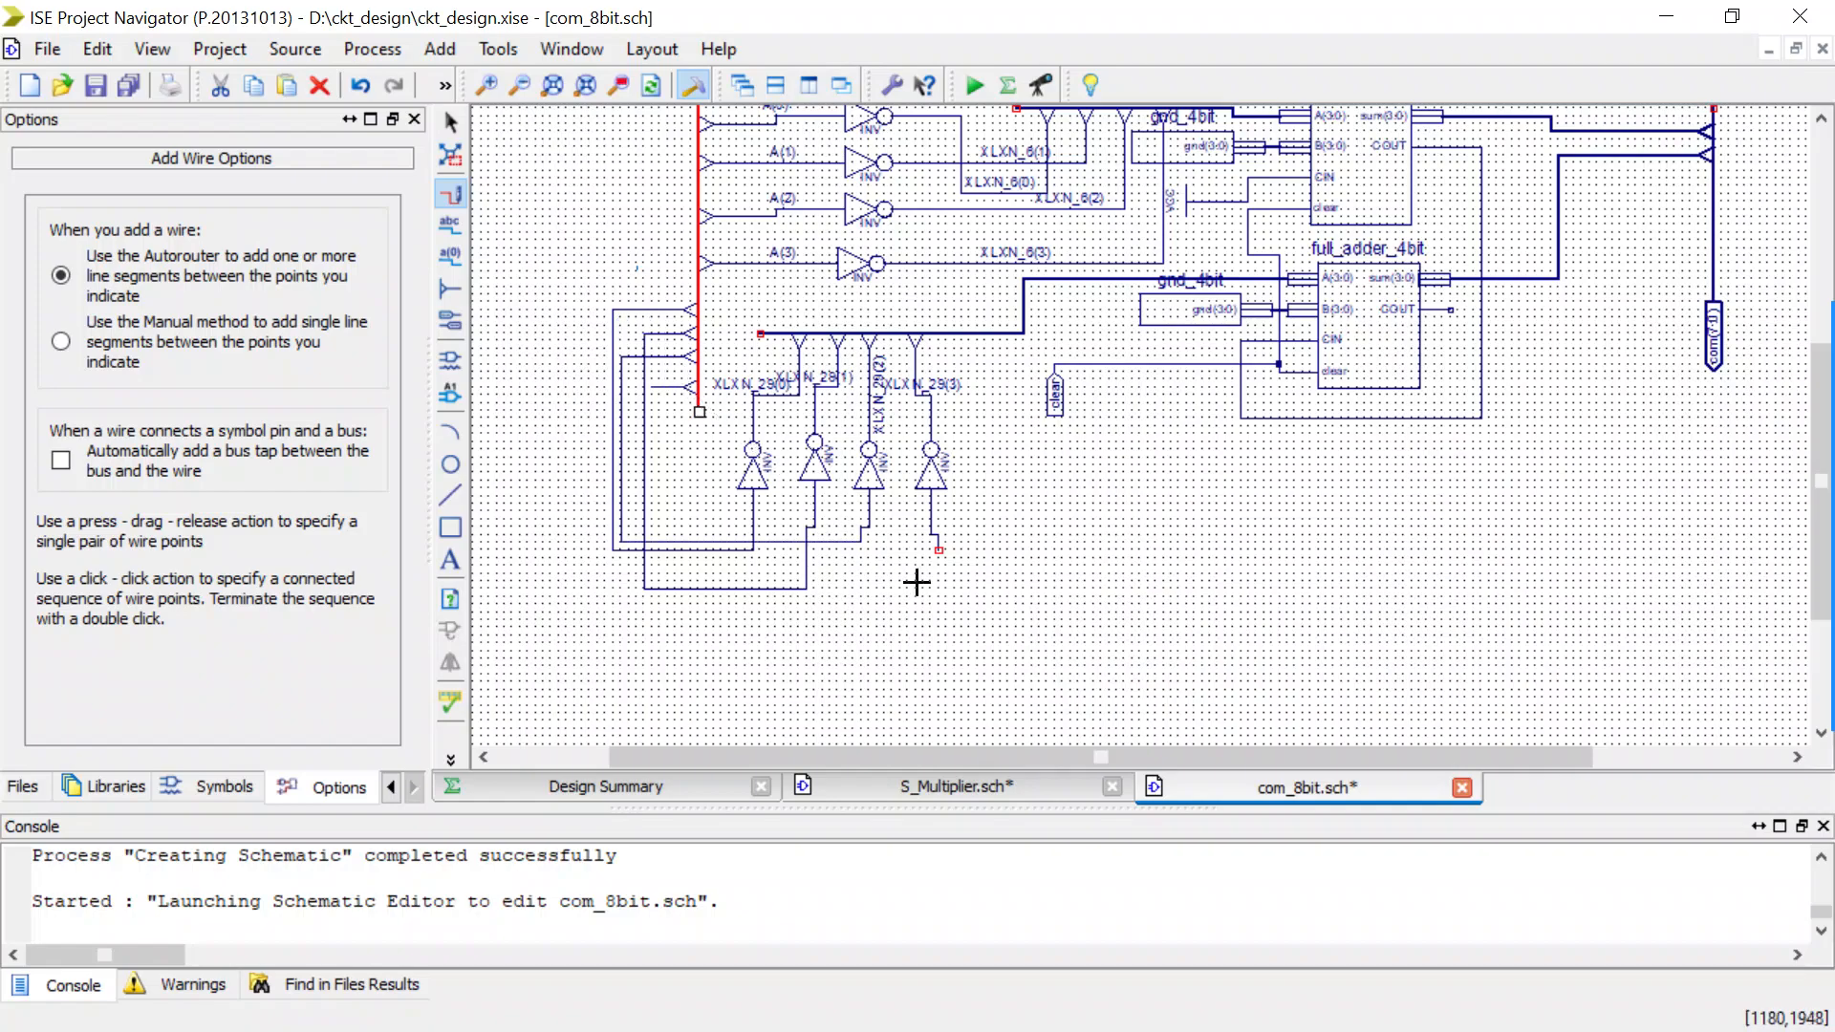
left_click_drag(931, 547, 650, 385)
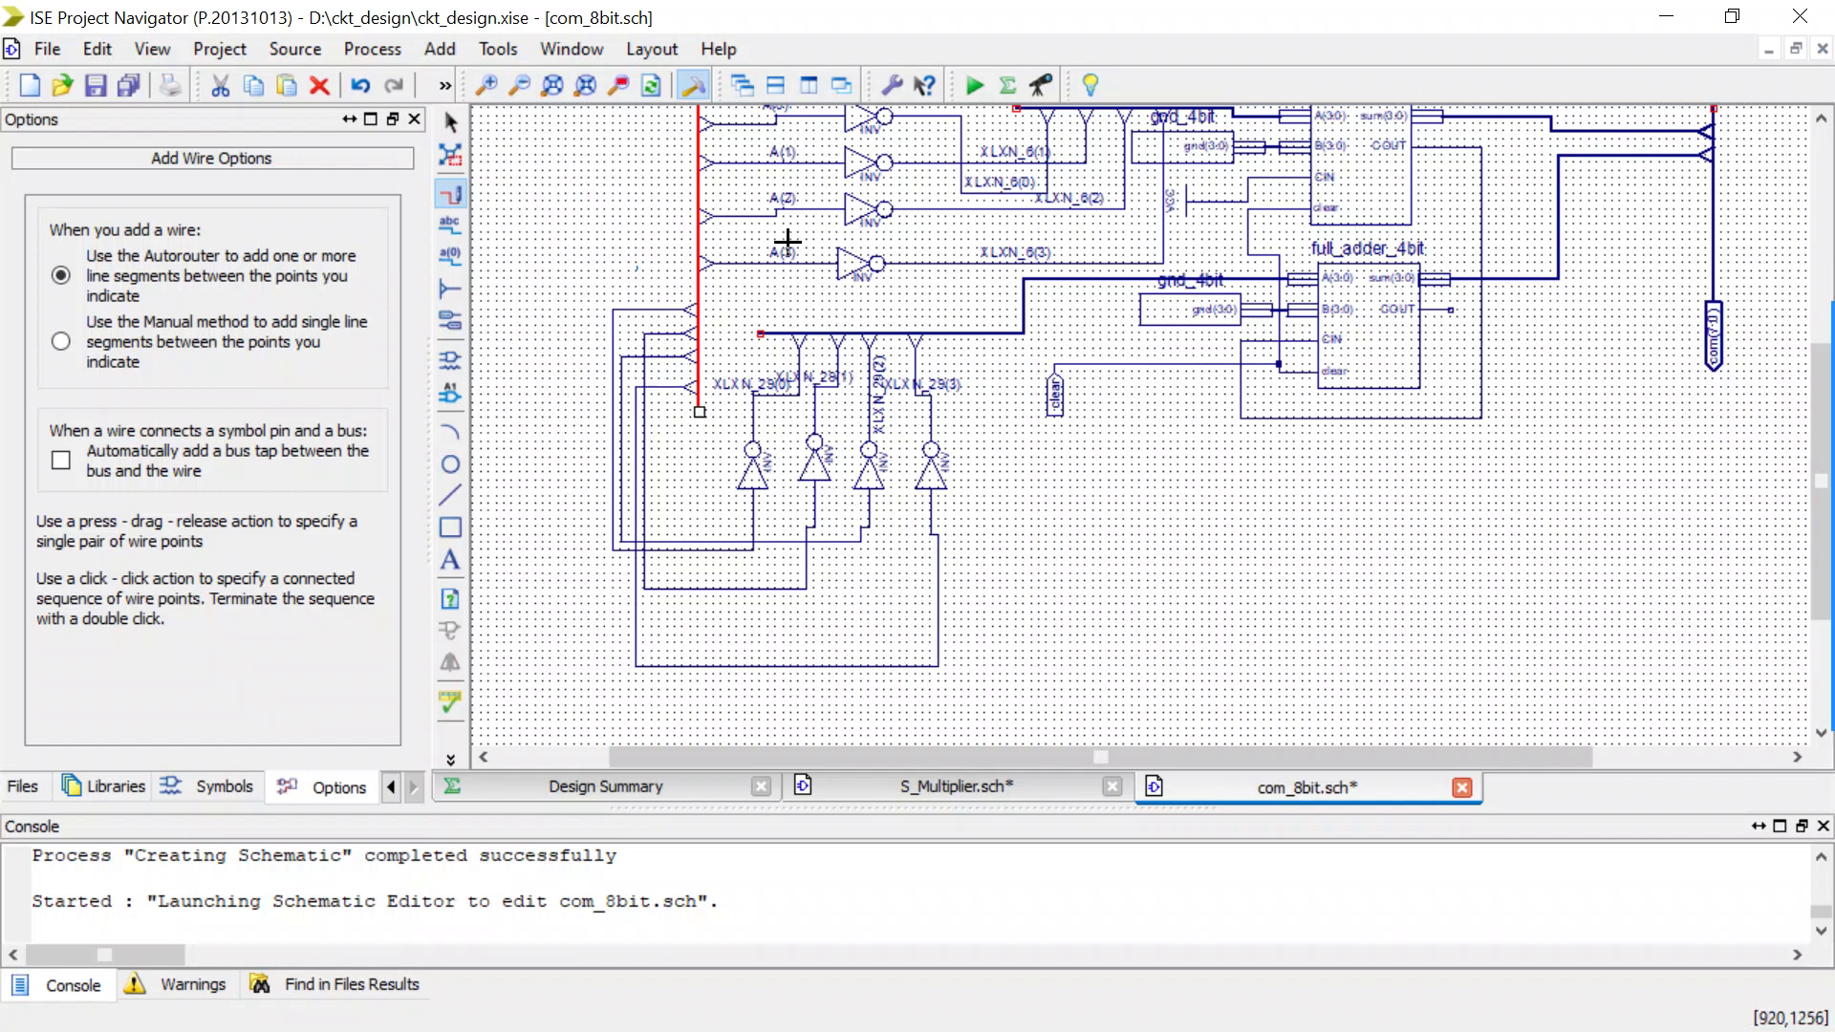
scroll(783, 243, "up", 3)
key("Escape")
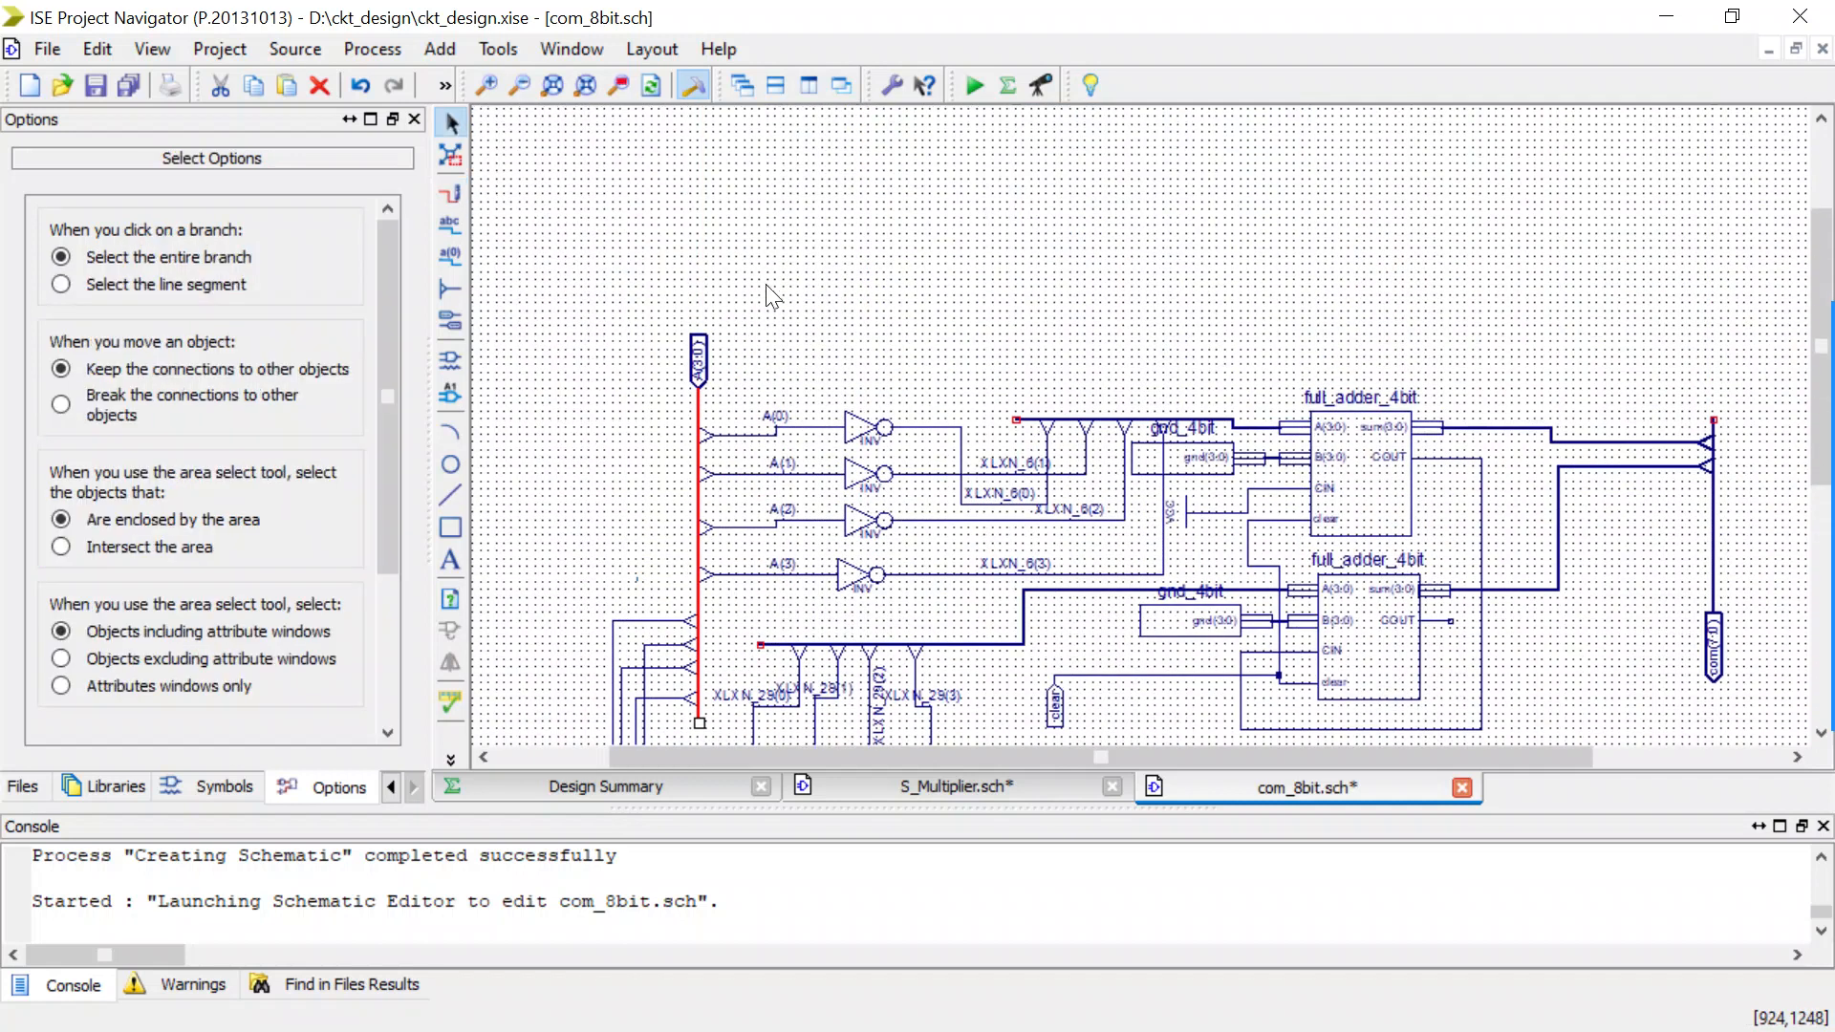
Rename the A(3:0) input bus to A(7:0) in its net attributes.
double_click(701, 502)
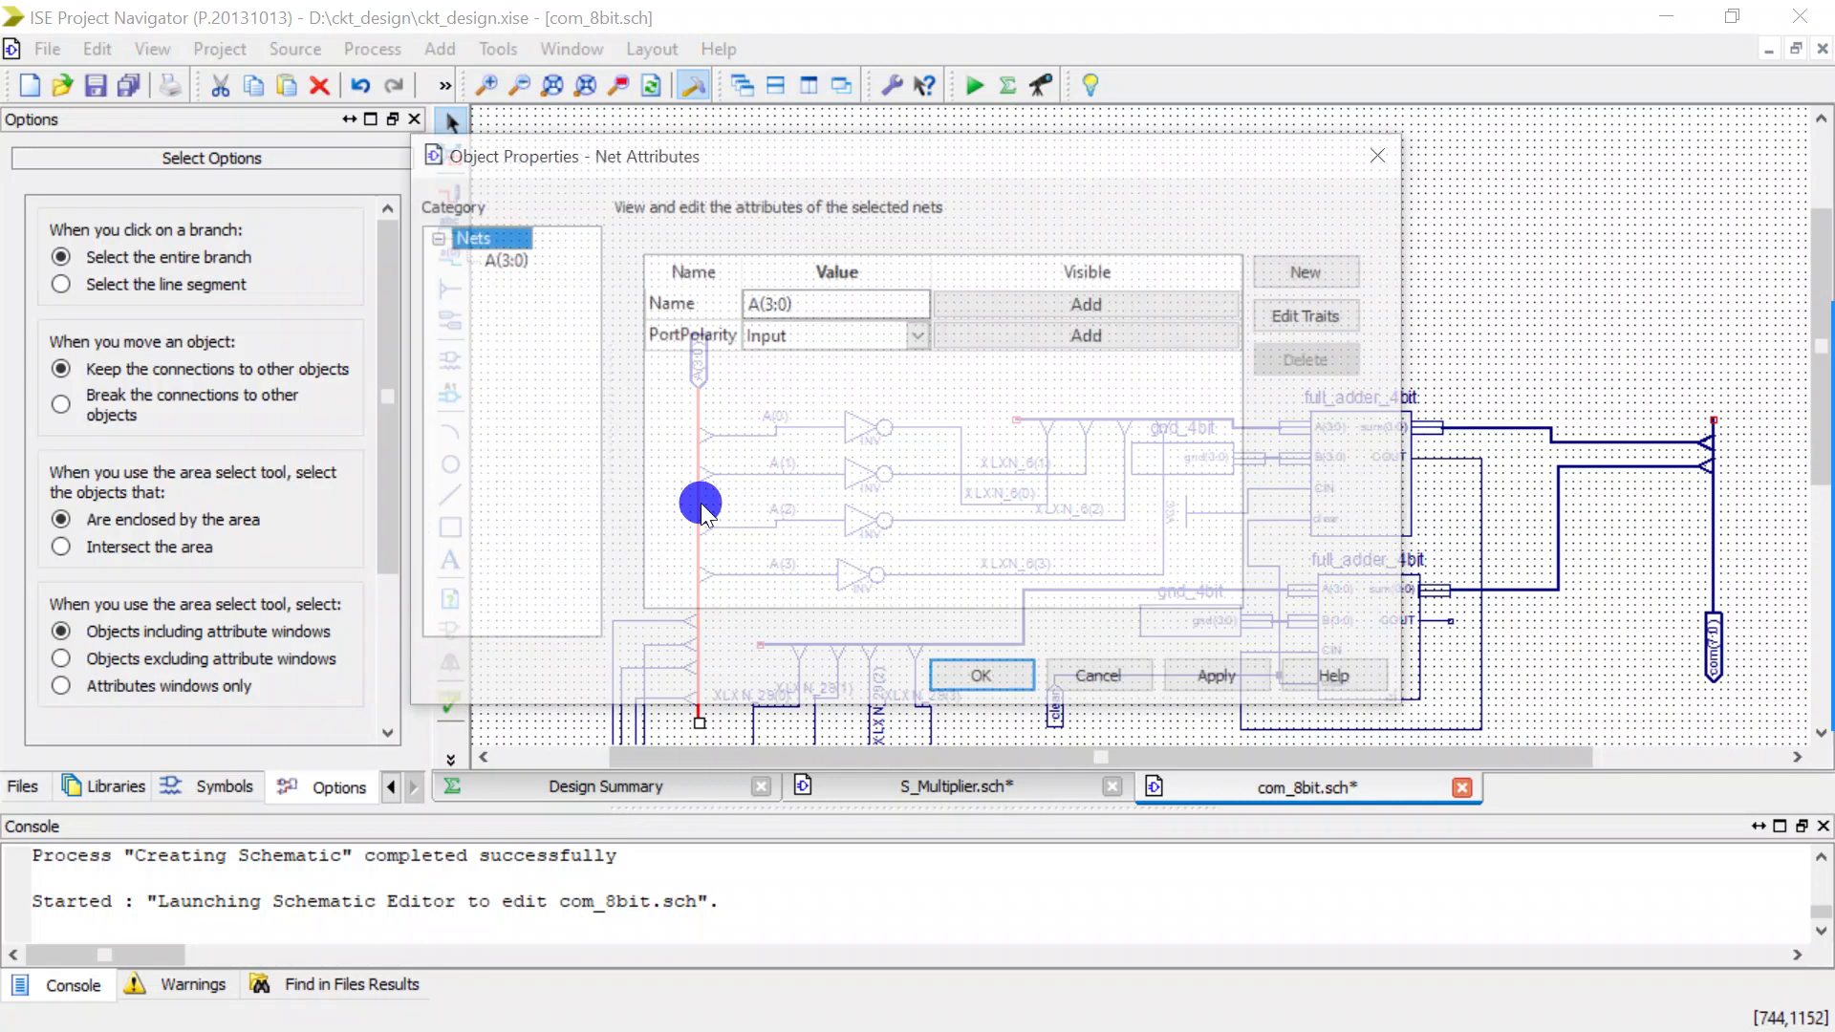
left_click(772, 303)
key("BackSpace")
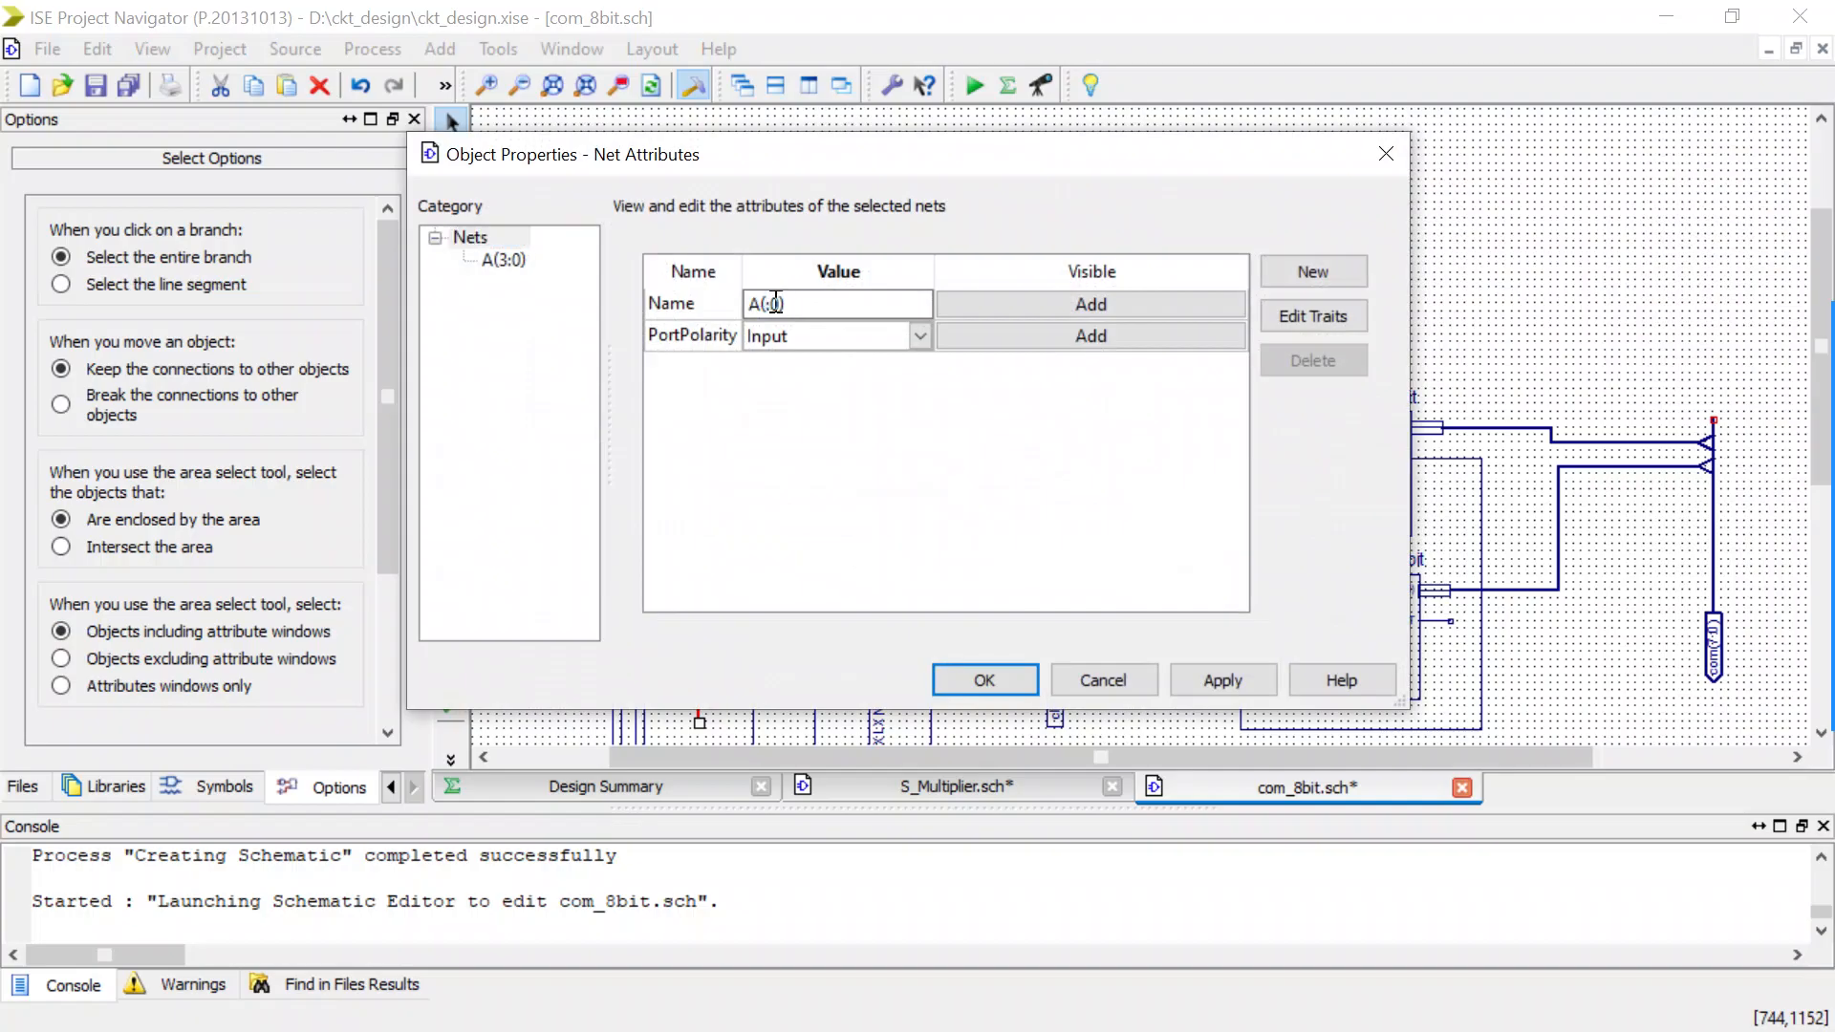
left_click(981, 678)
scroll(789, 509, "down", 5)
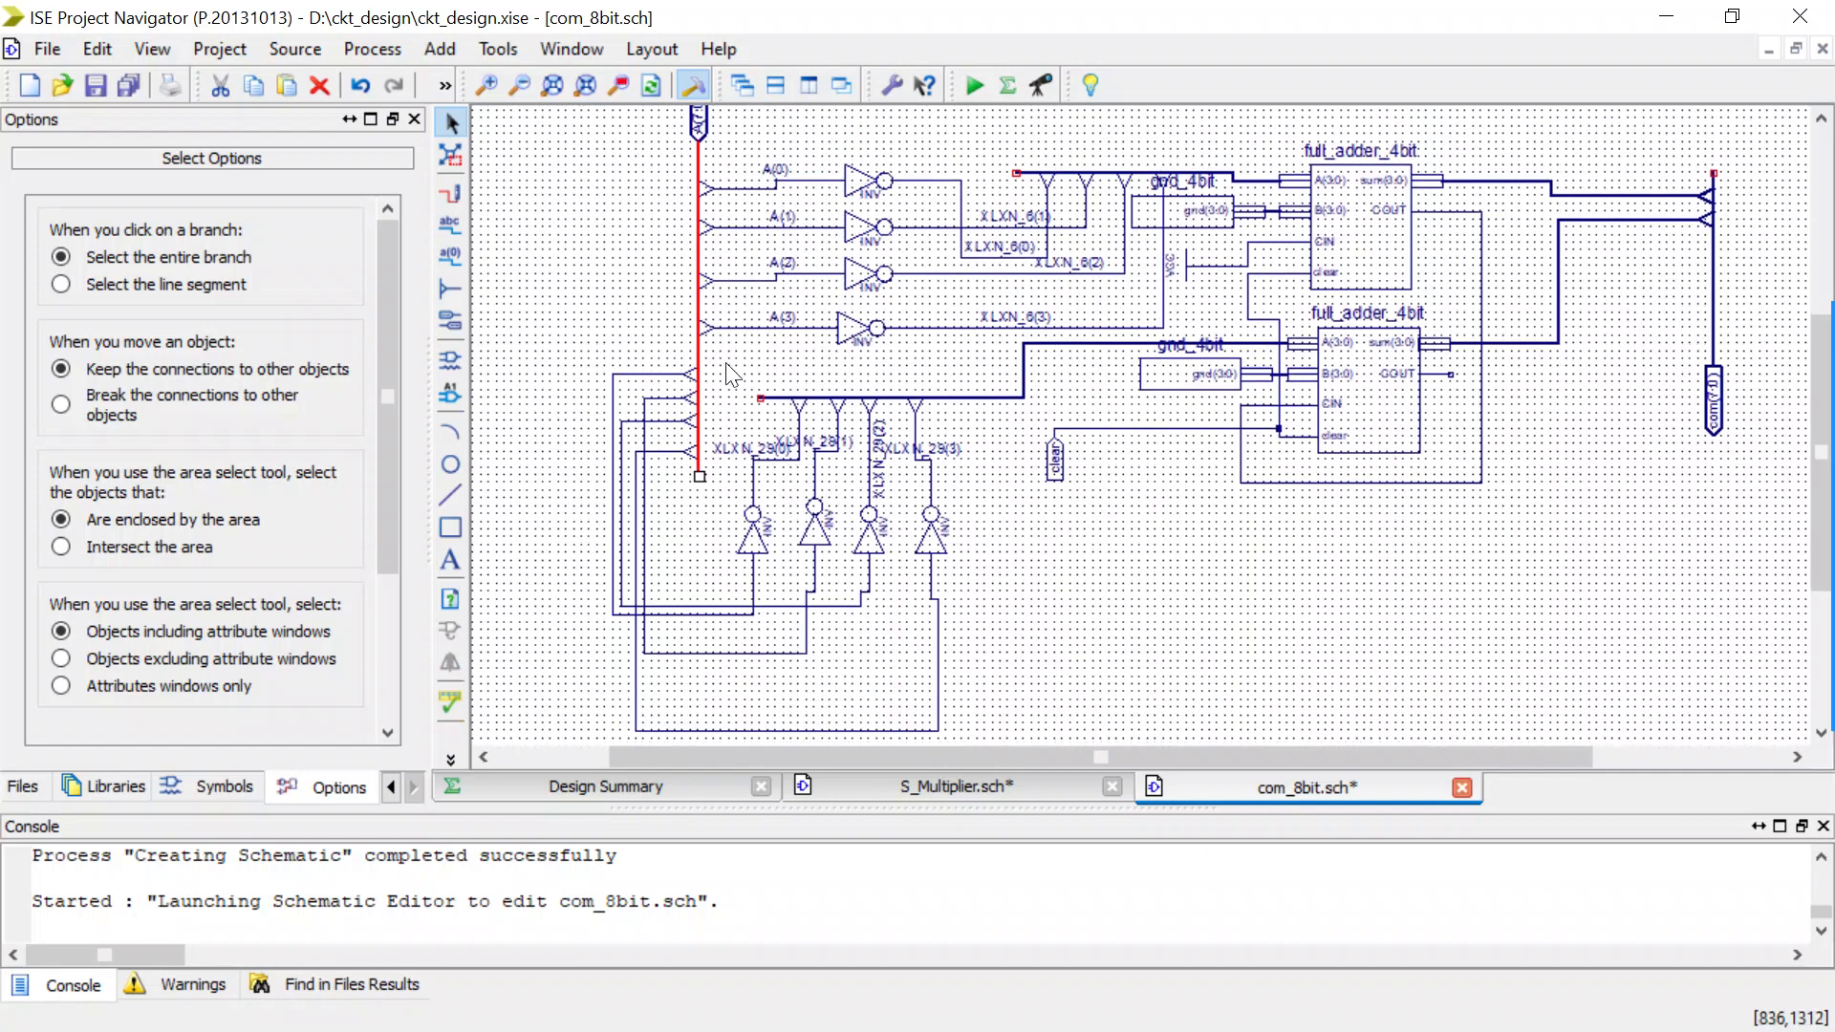
left_click(443, 246)
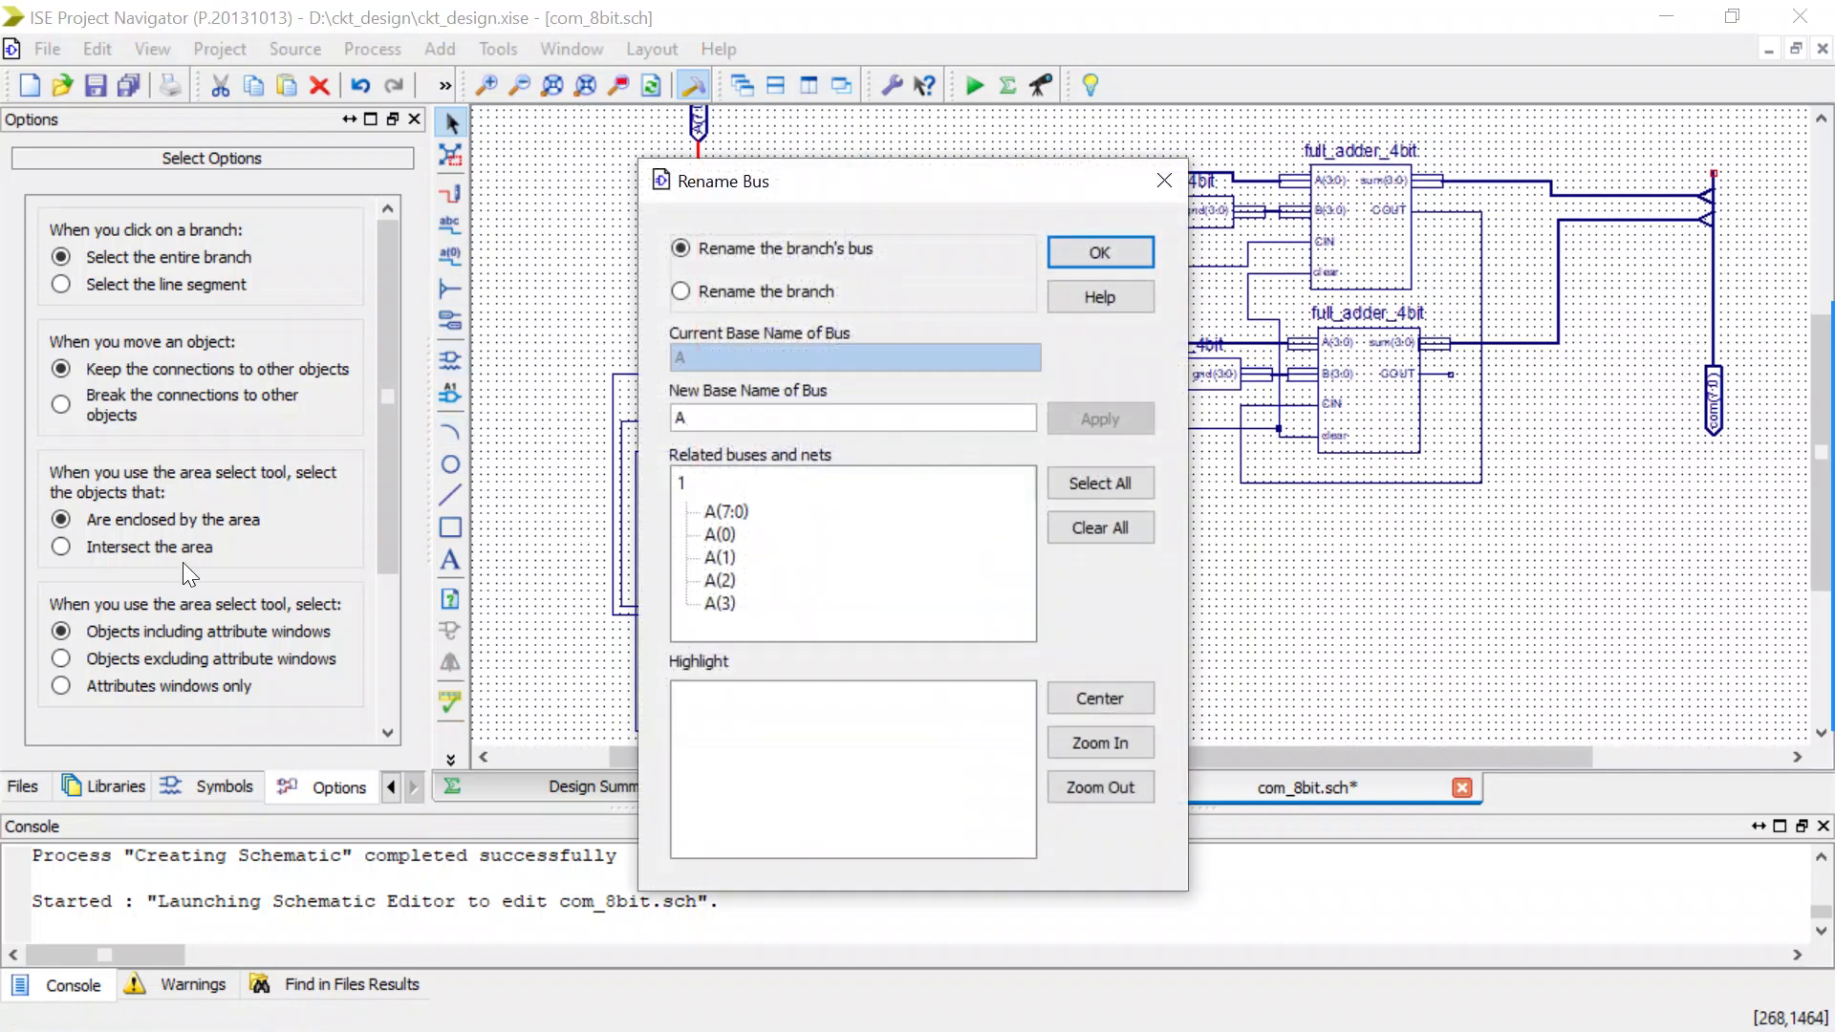
left_click(1162, 182)
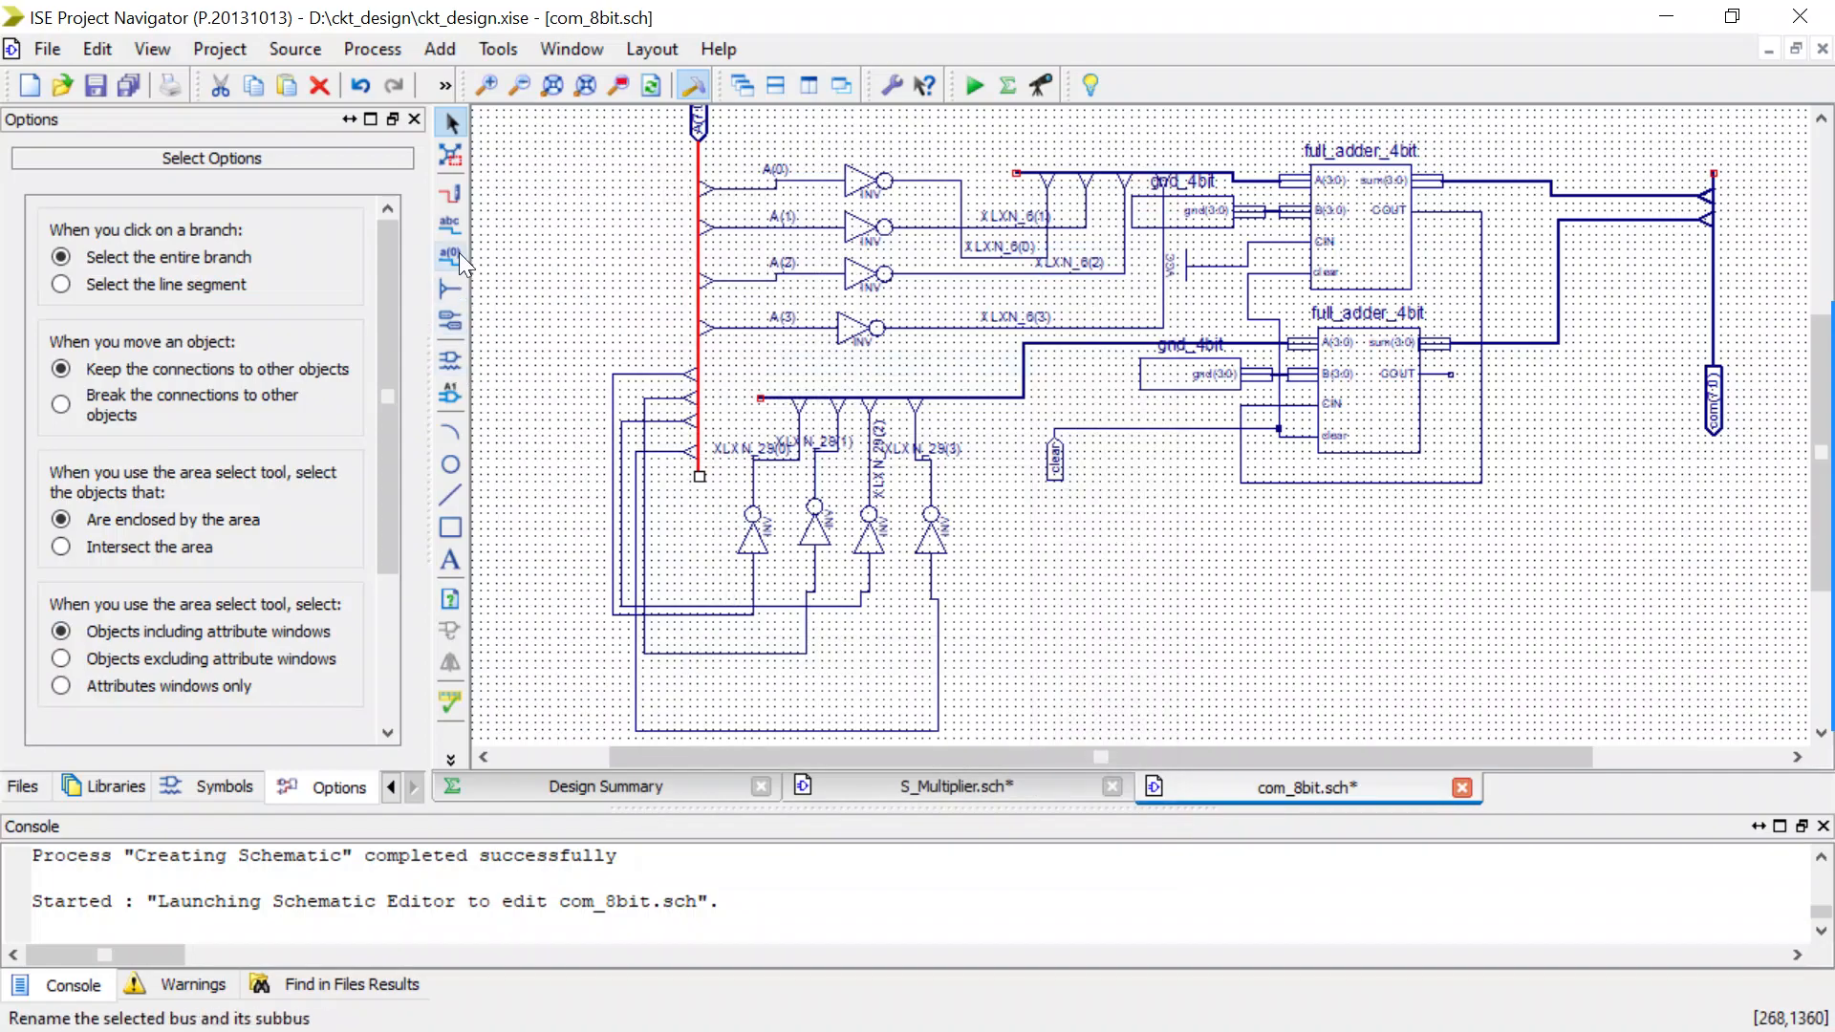
Name the input wires of the first, third, fourth and second lower inverters A(4), A(5), A(6) and A(7) respectively.
left_click(450, 226)
left_click(132, 519)
type("A(4")
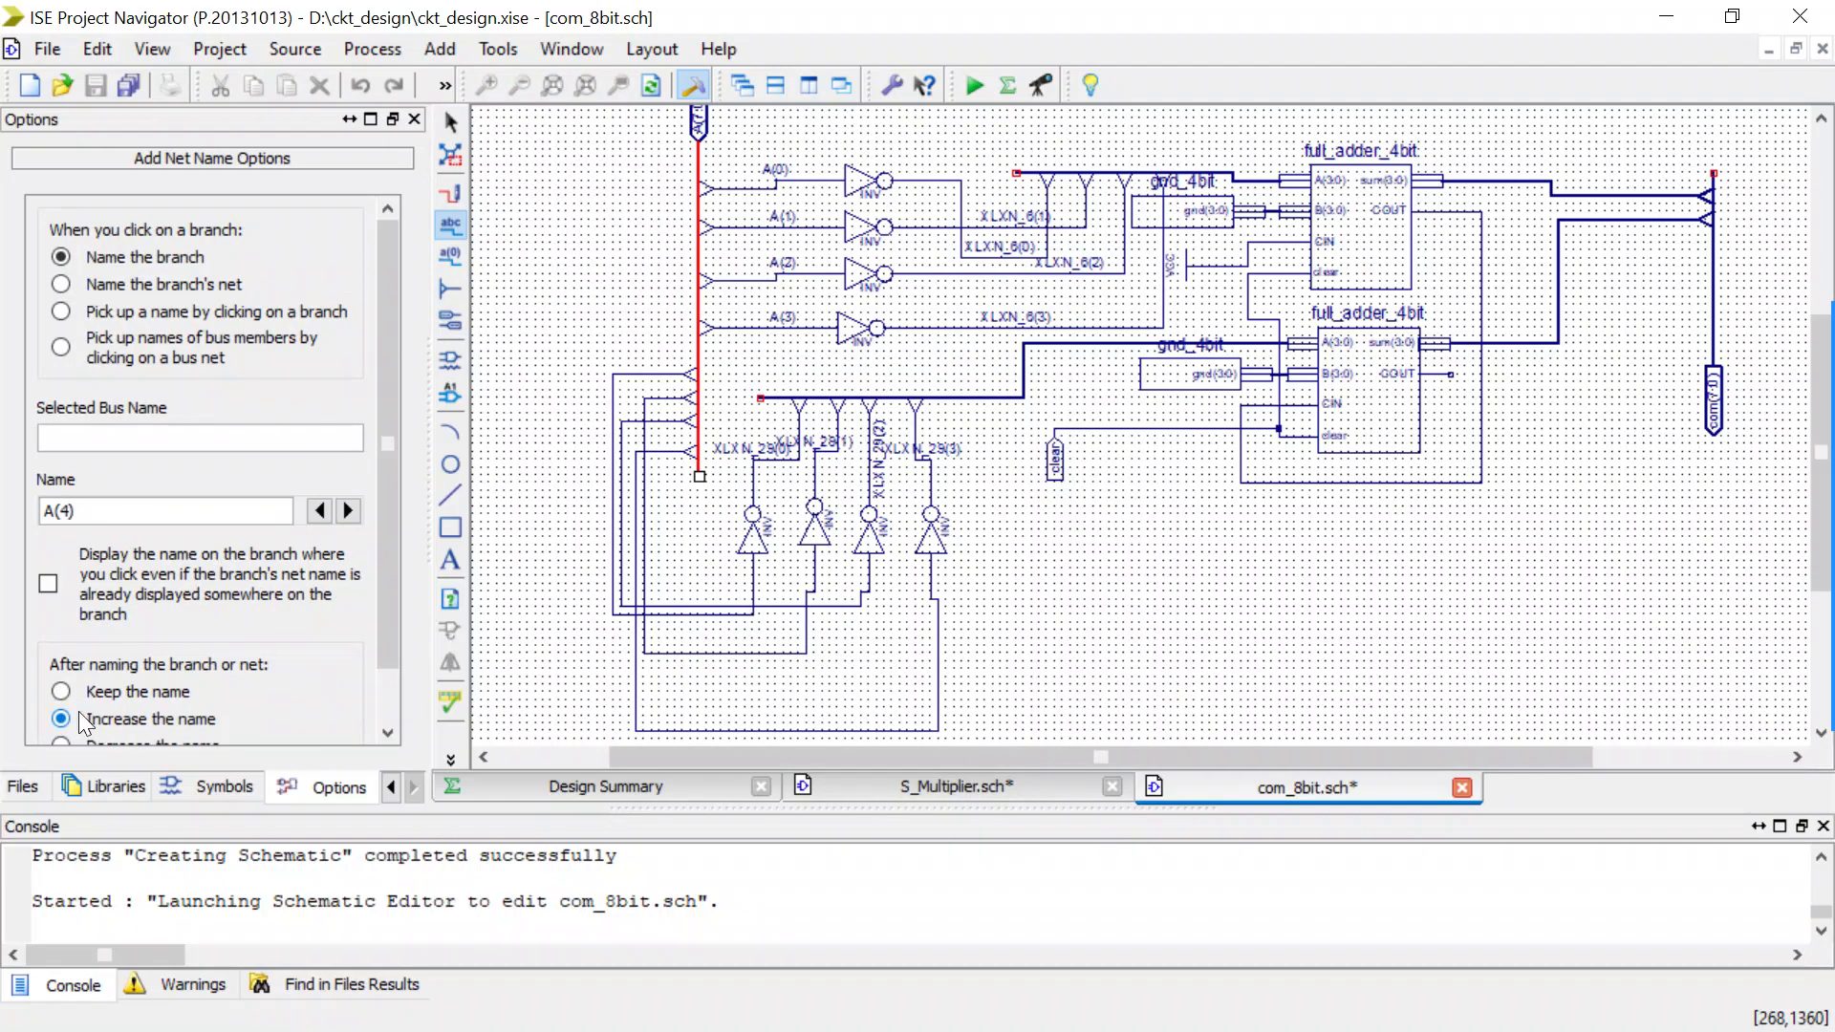
left_click(607, 389)
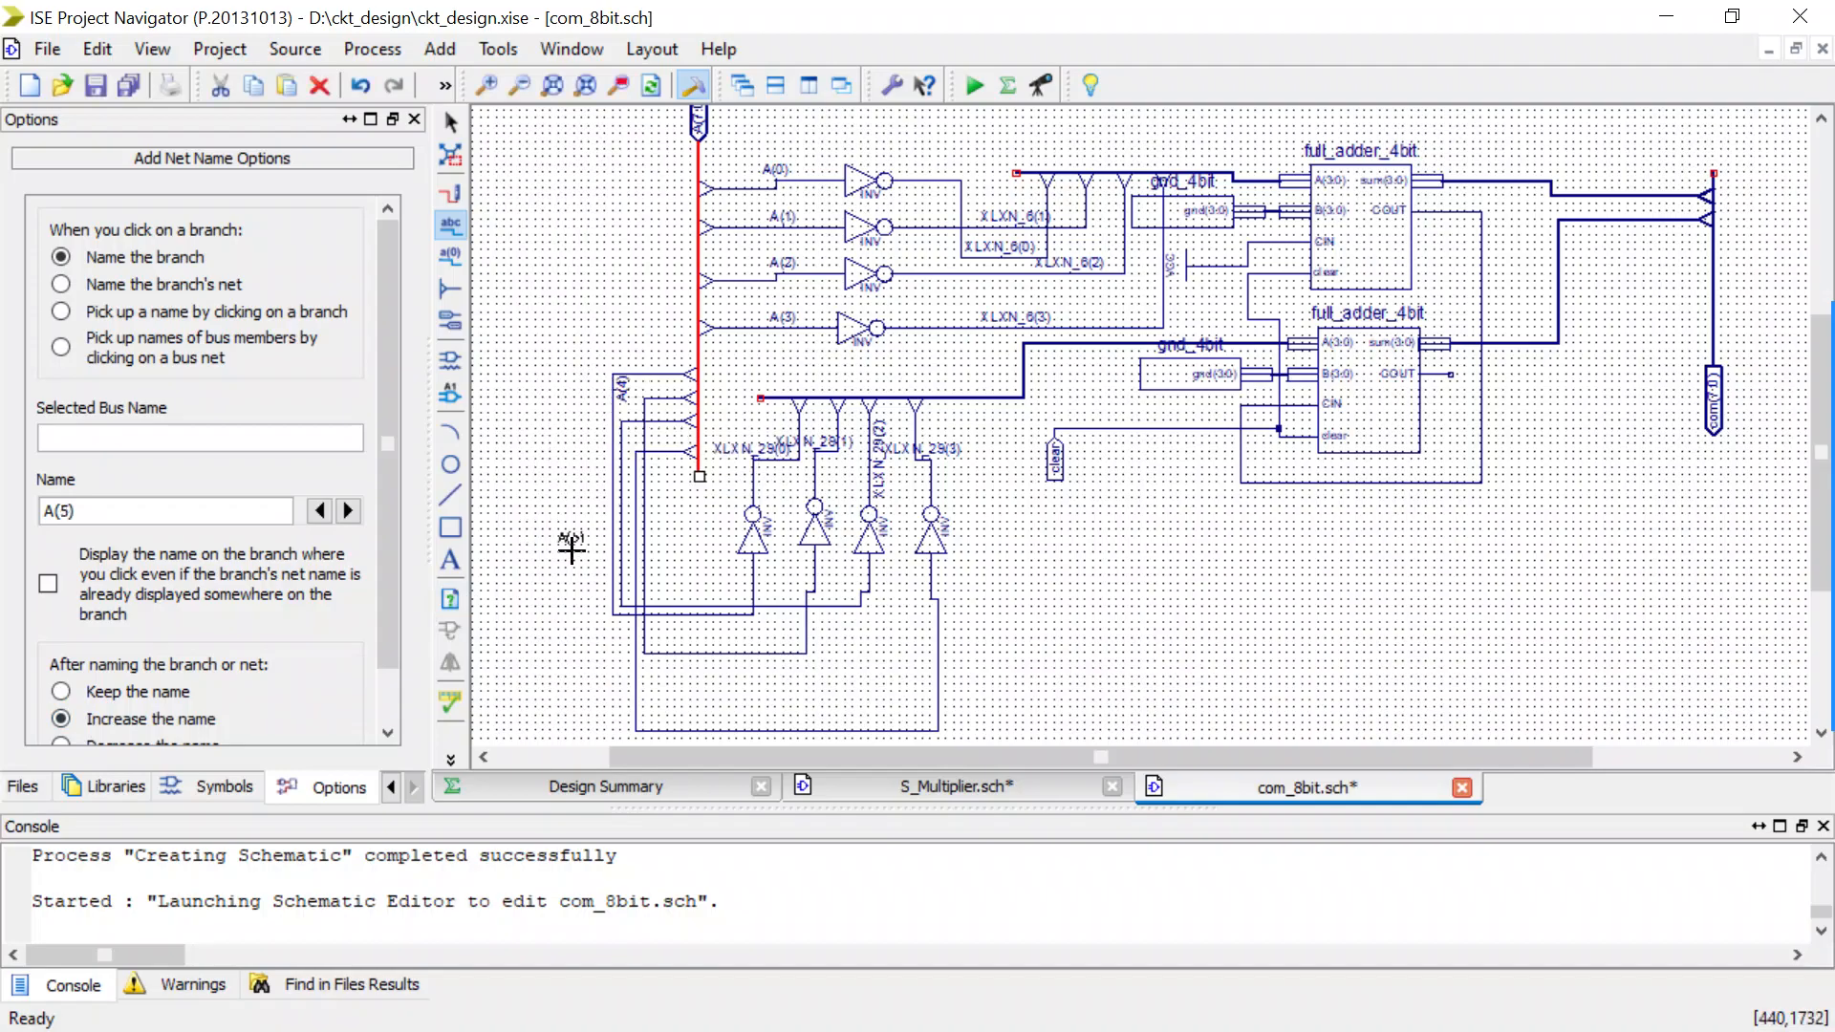
left_click(621, 438)
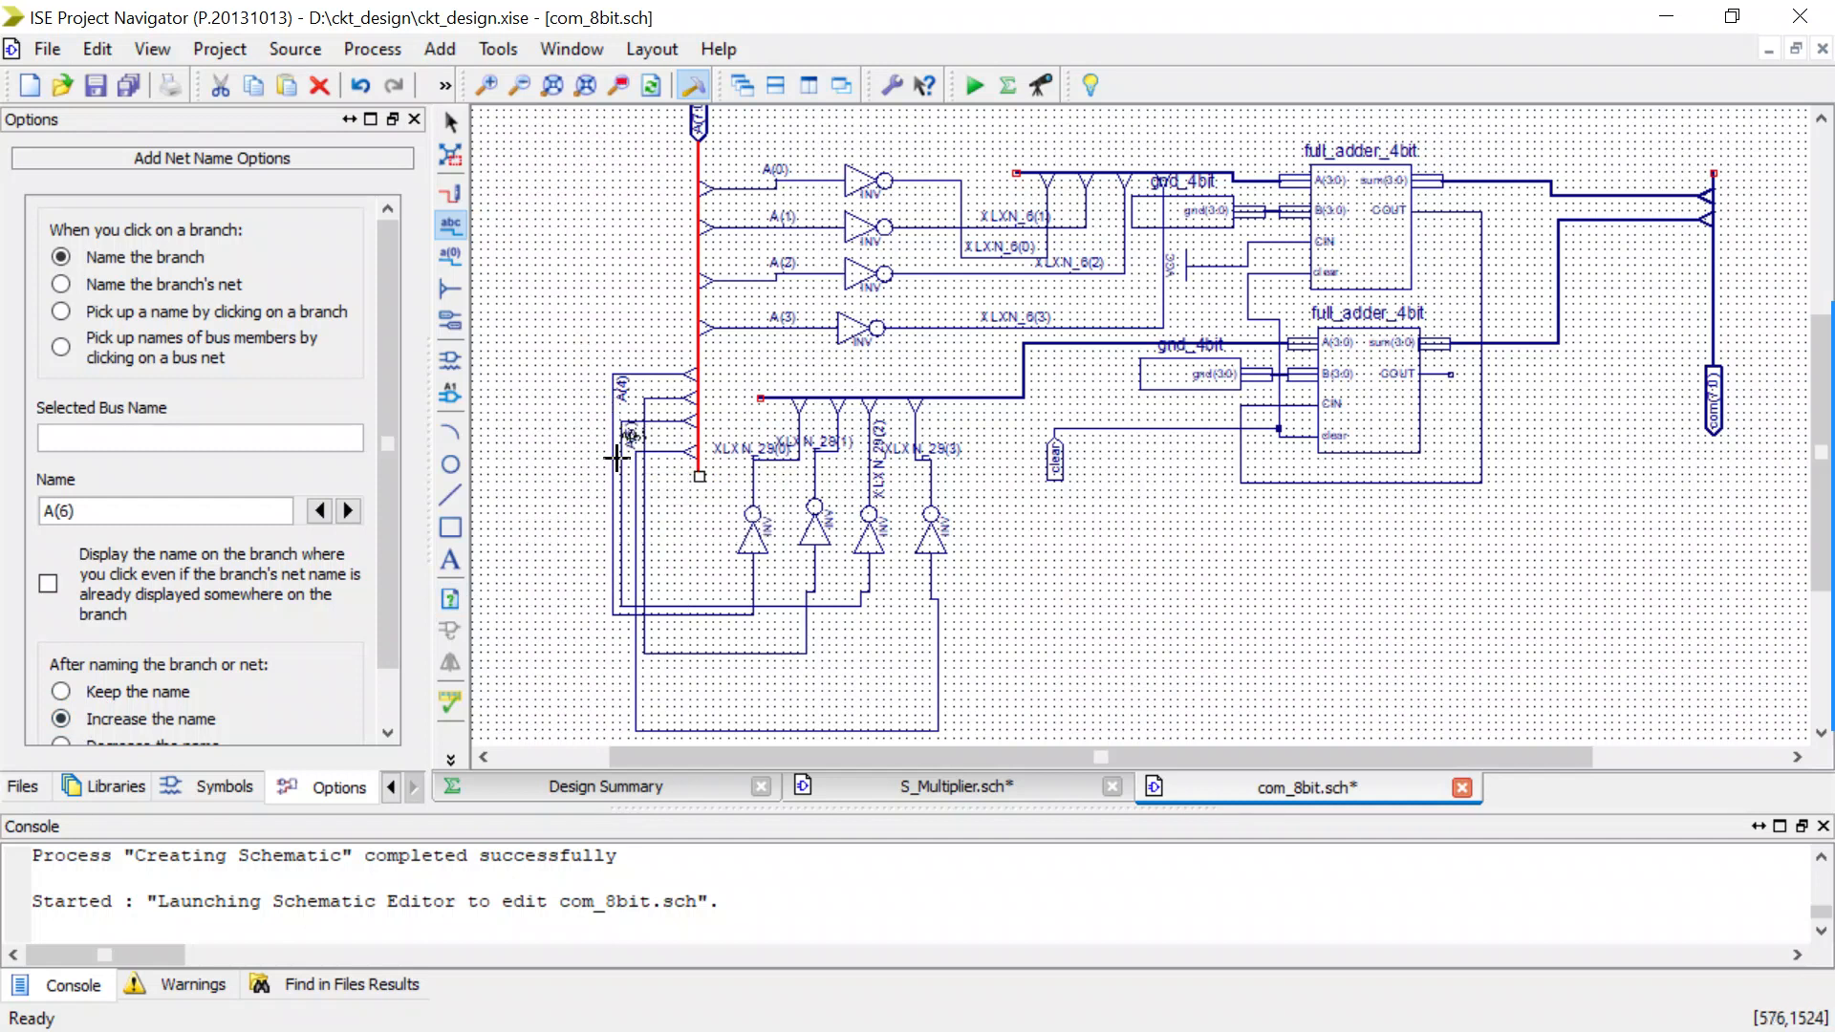
left_click(637, 686)
left_click(699, 655)
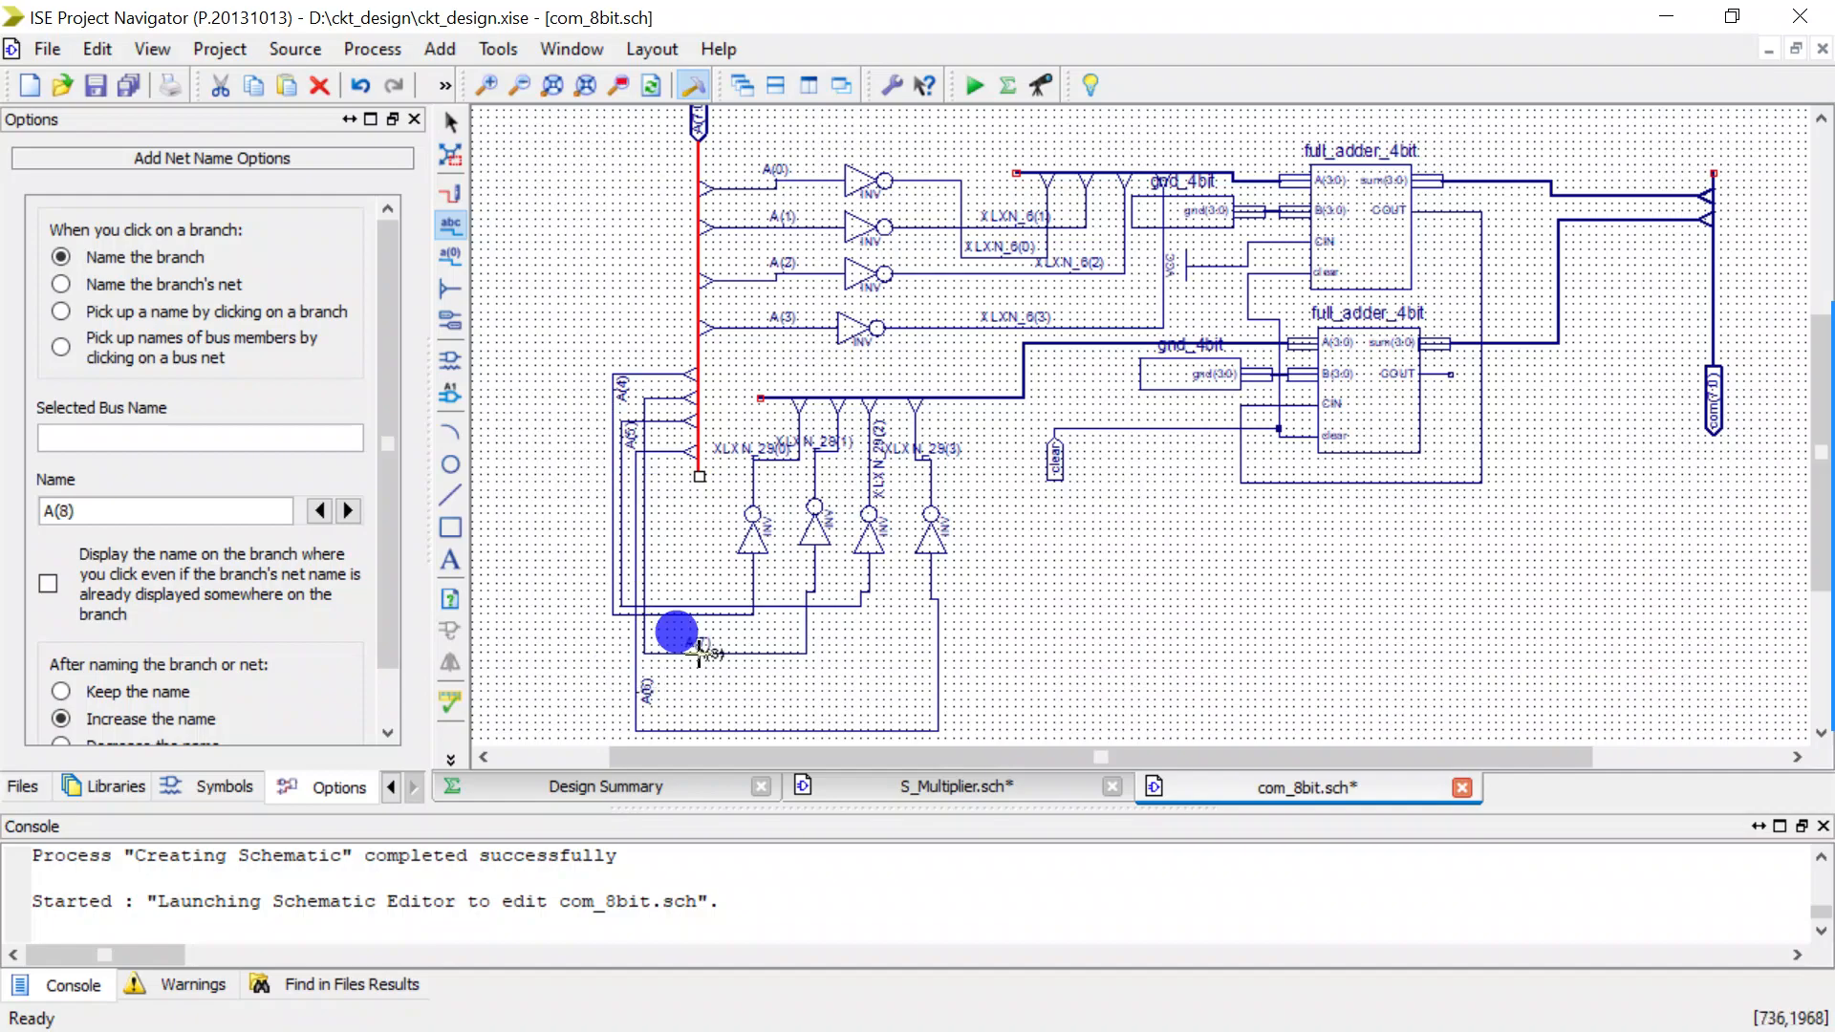
key("Escape")
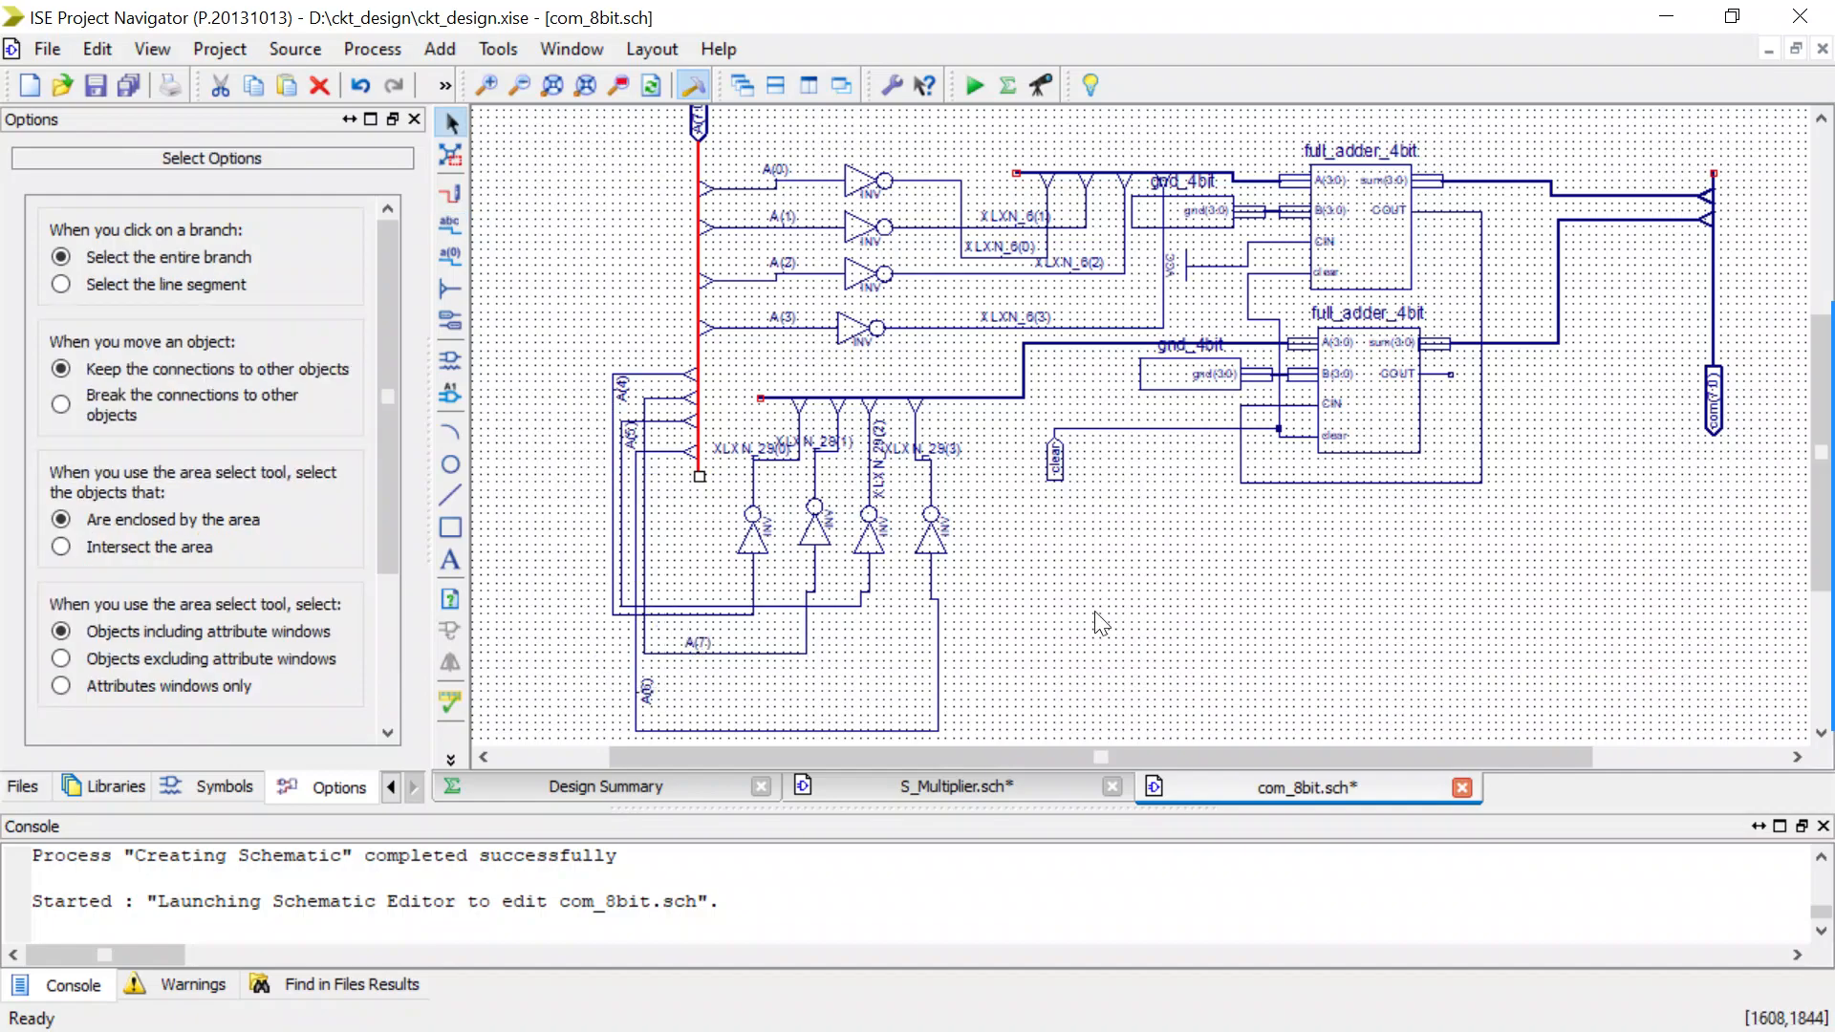
Rename the com(7:0) output bus to com(8:0) in its net attributes.
left_click(1017, 760)
left_click_drag(1018, 761, 1140, 754)
scroll(1123, 582, "up", 1)
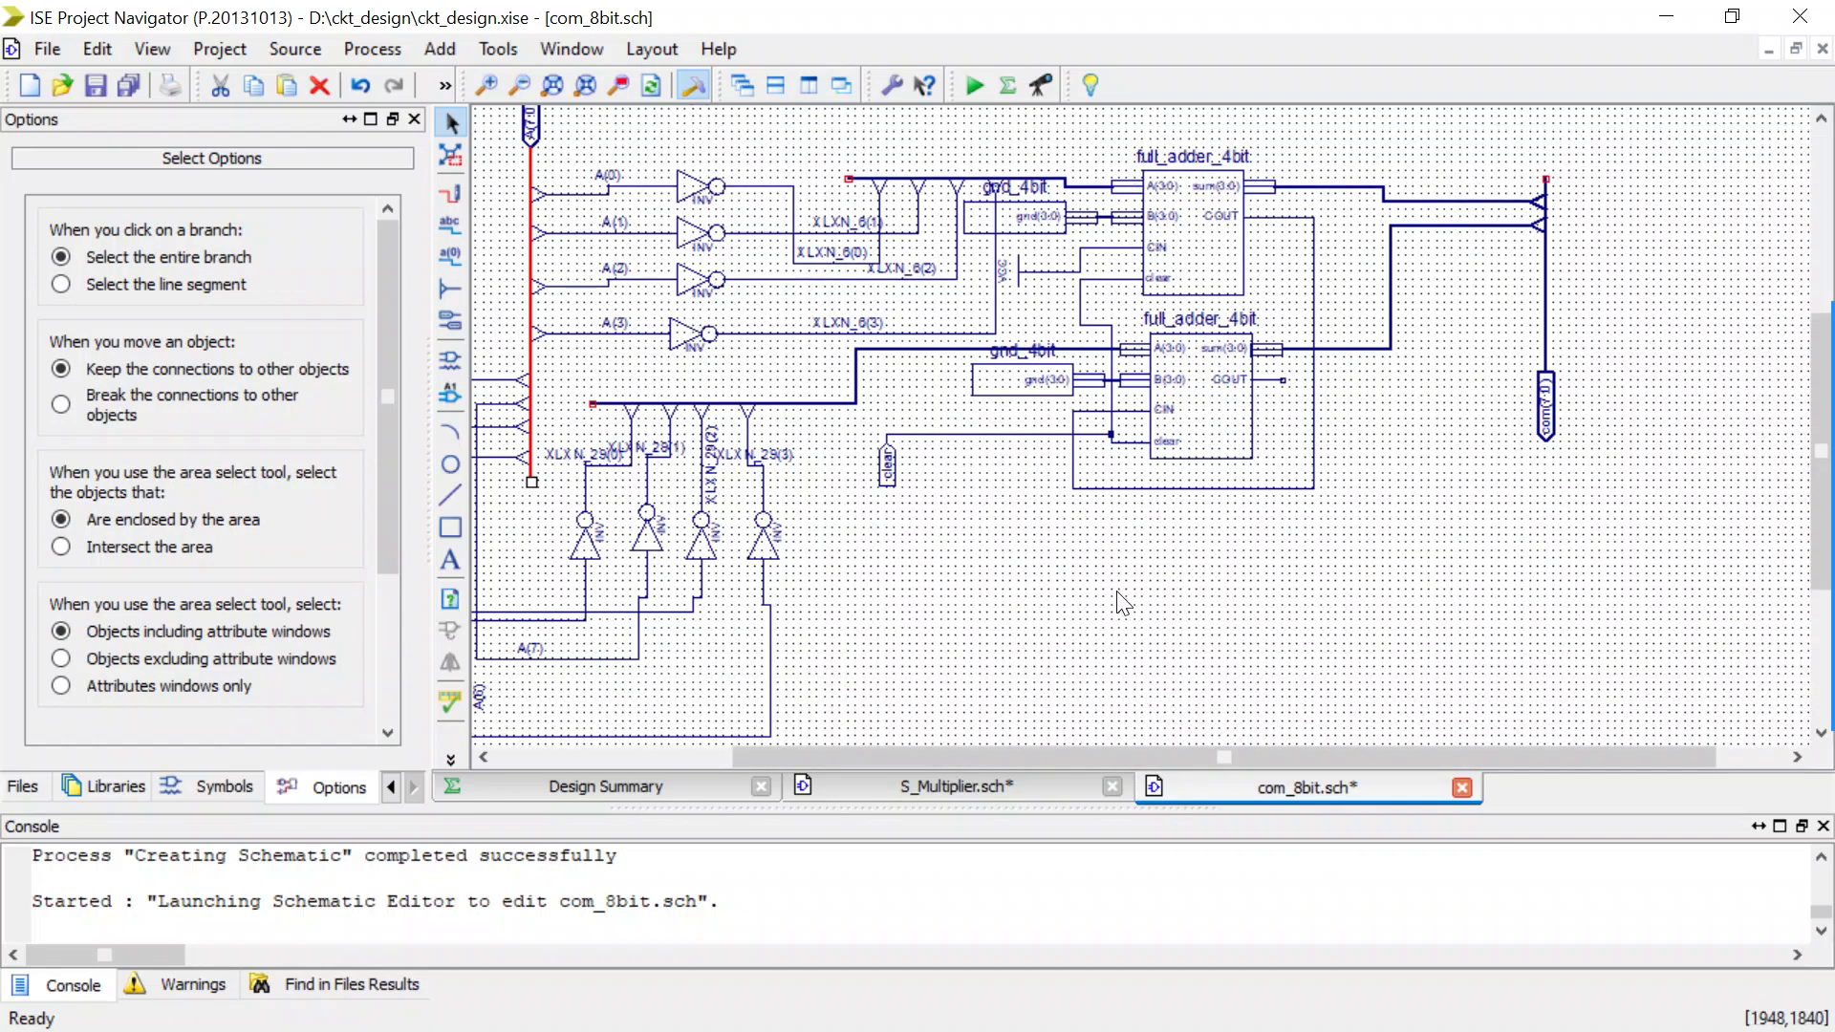
left_click_drag(1070, 761, 1281, 734)
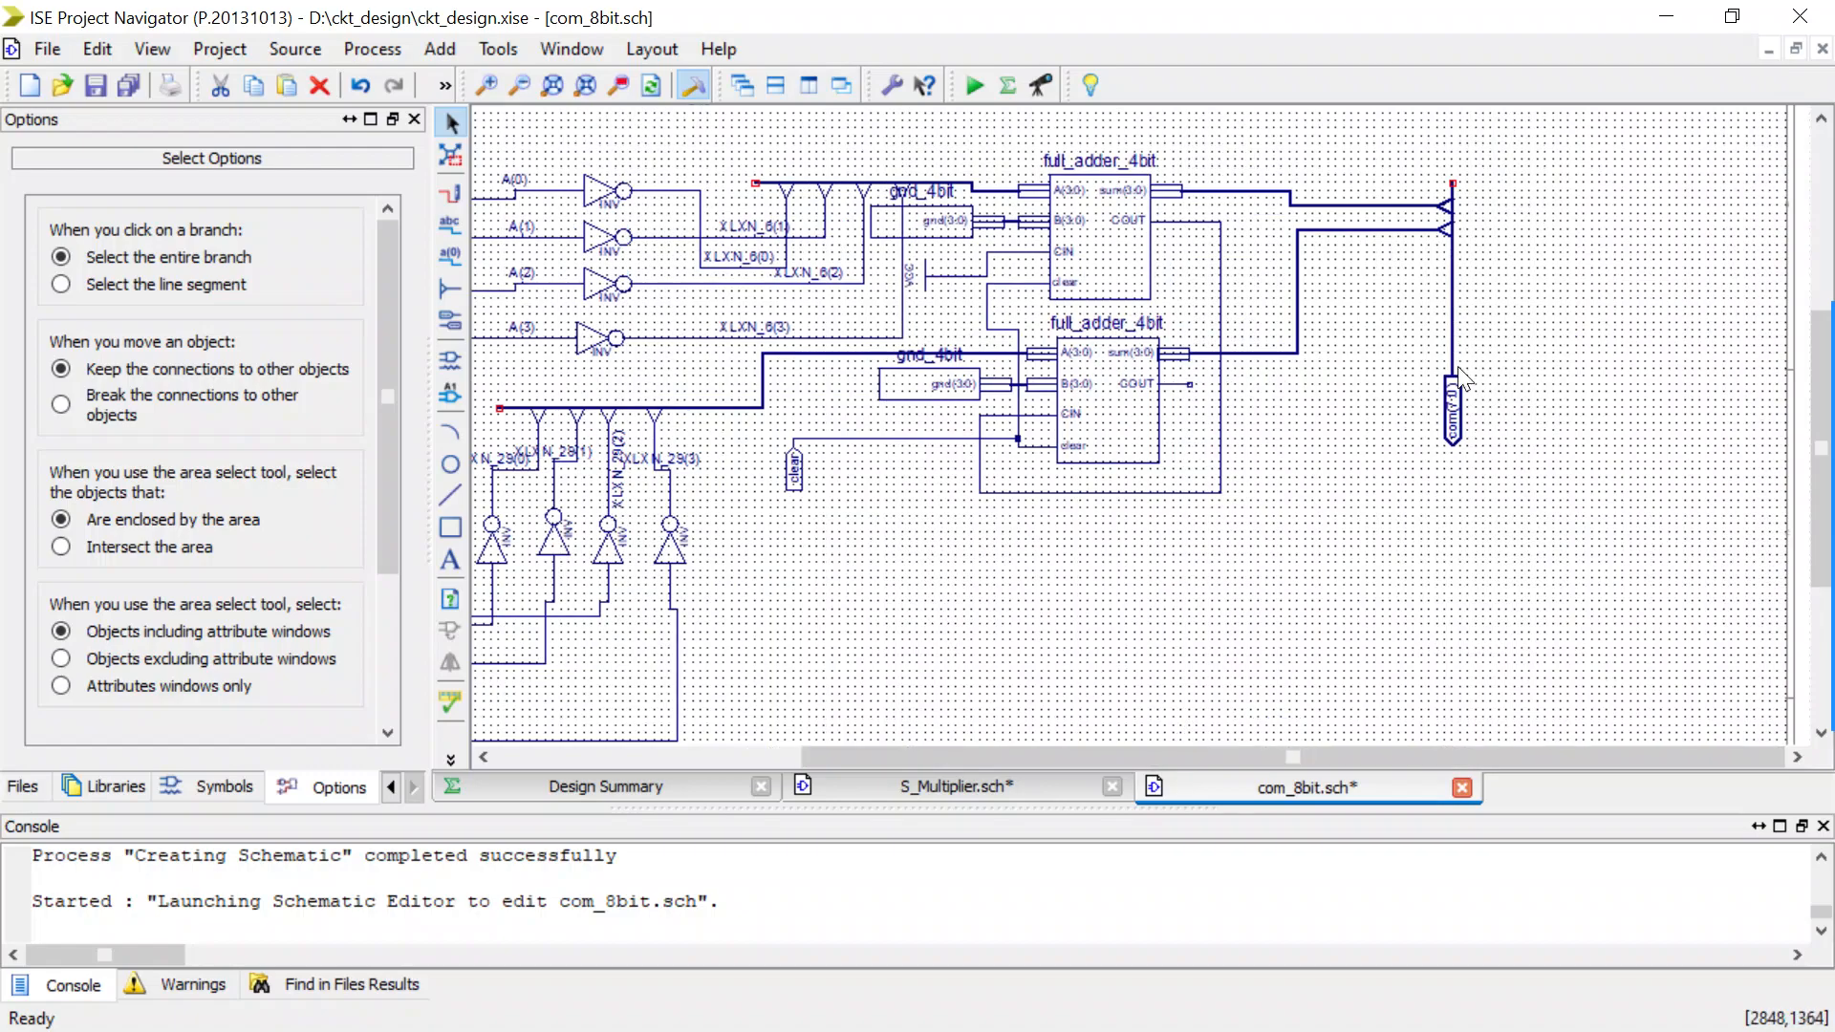
left_click(1451, 342)
double_click(1449, 340)
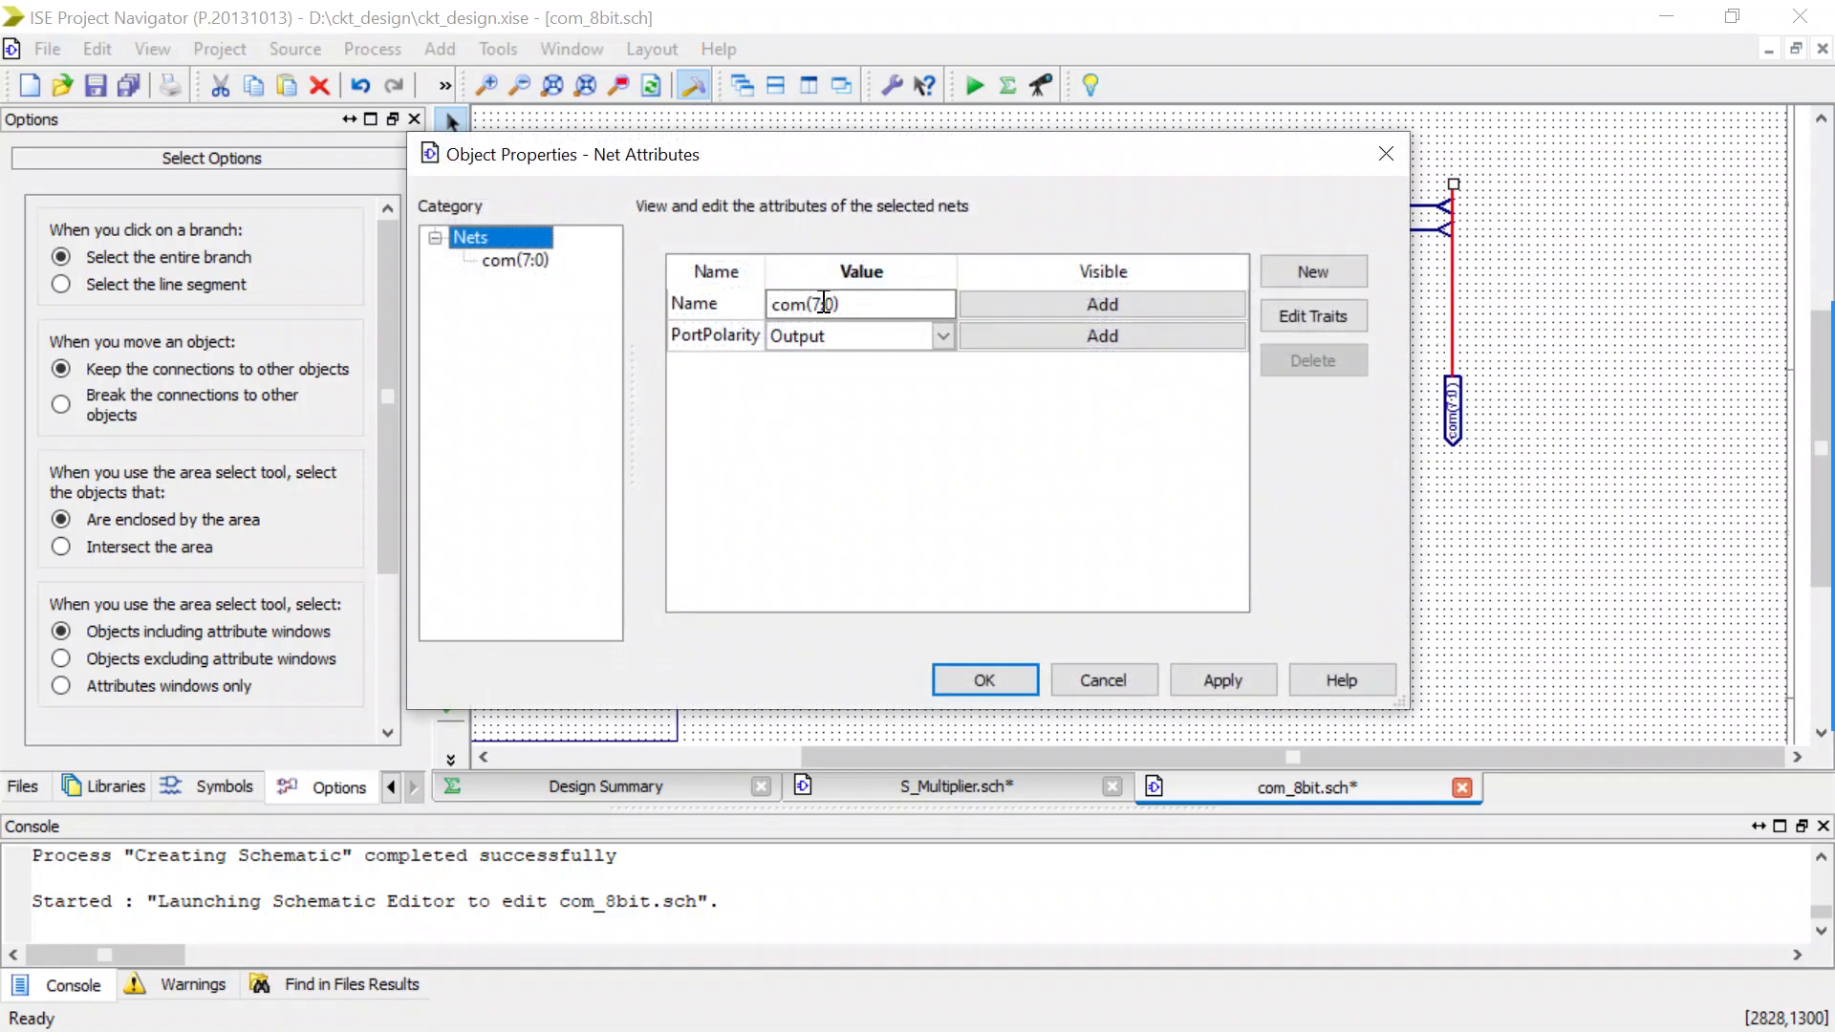
left_click(820, 304)
key("BackSpace")
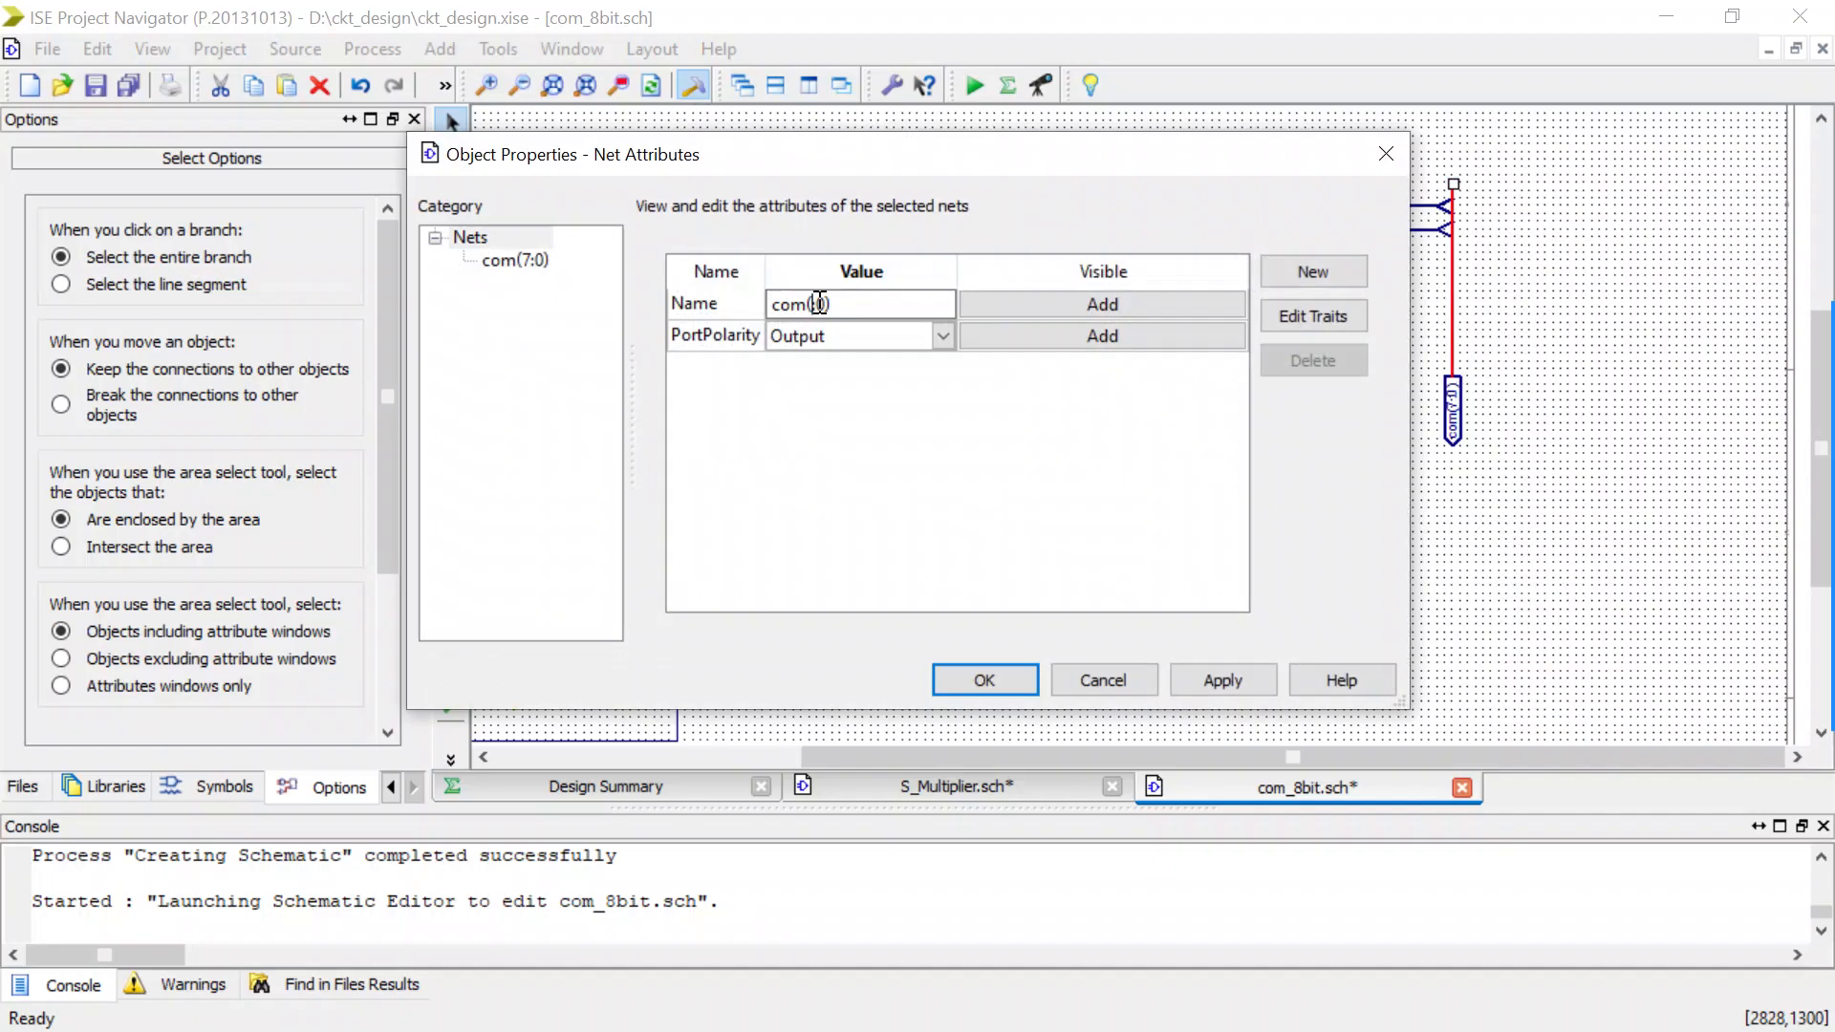
left_click(1000, 680)
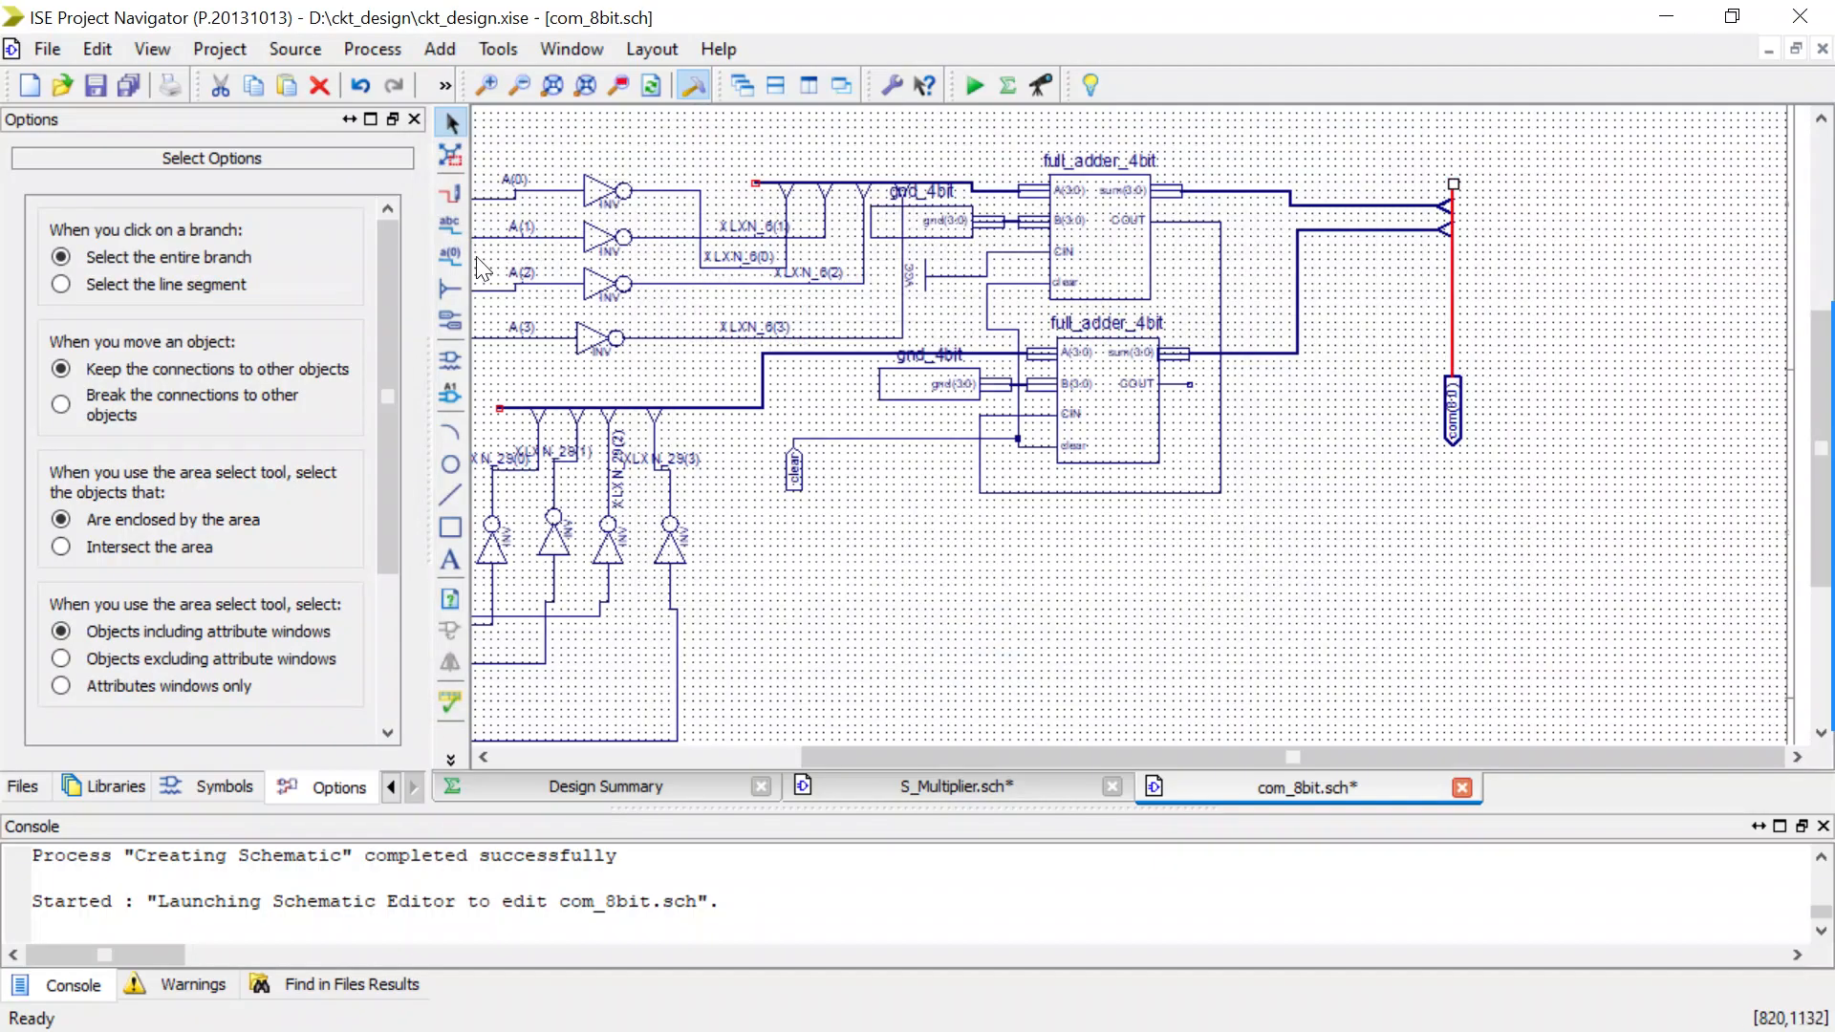
Add a Right-oriented bus tap to the com output bus and wire the lower full adder's COUT to it.
key("ctrl+w")
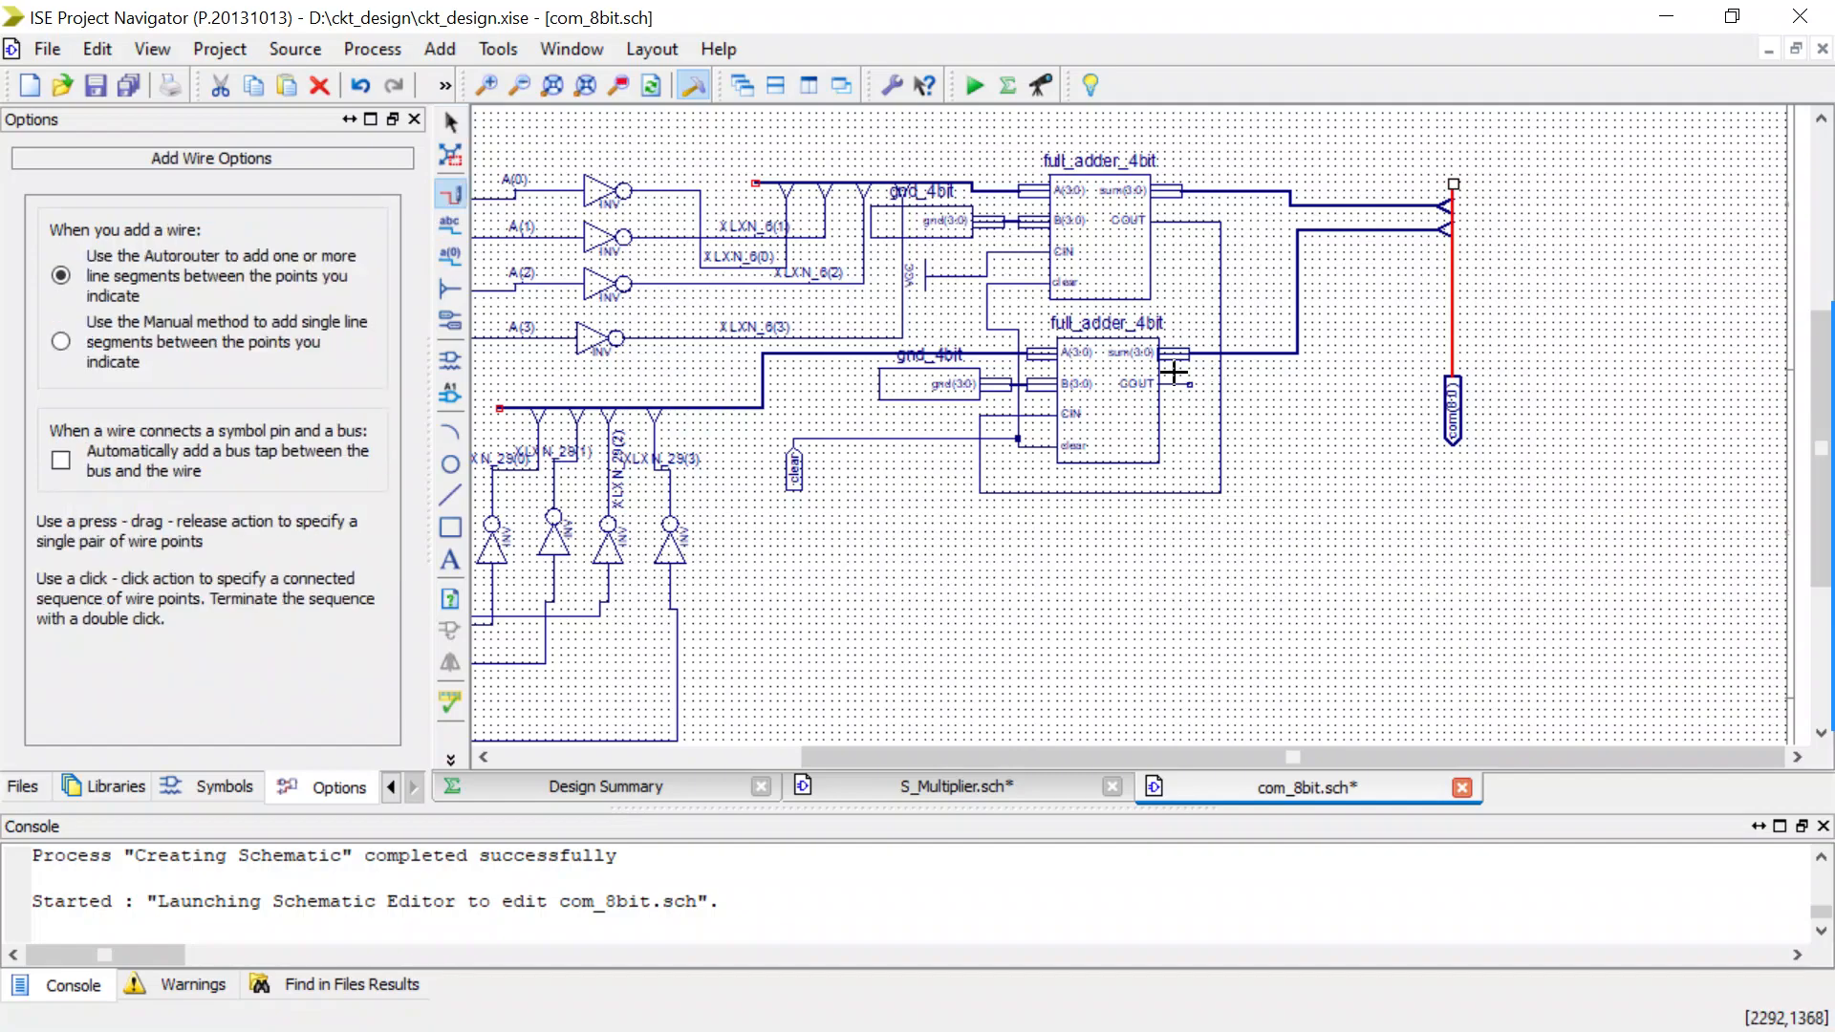
left_click(454, 286)
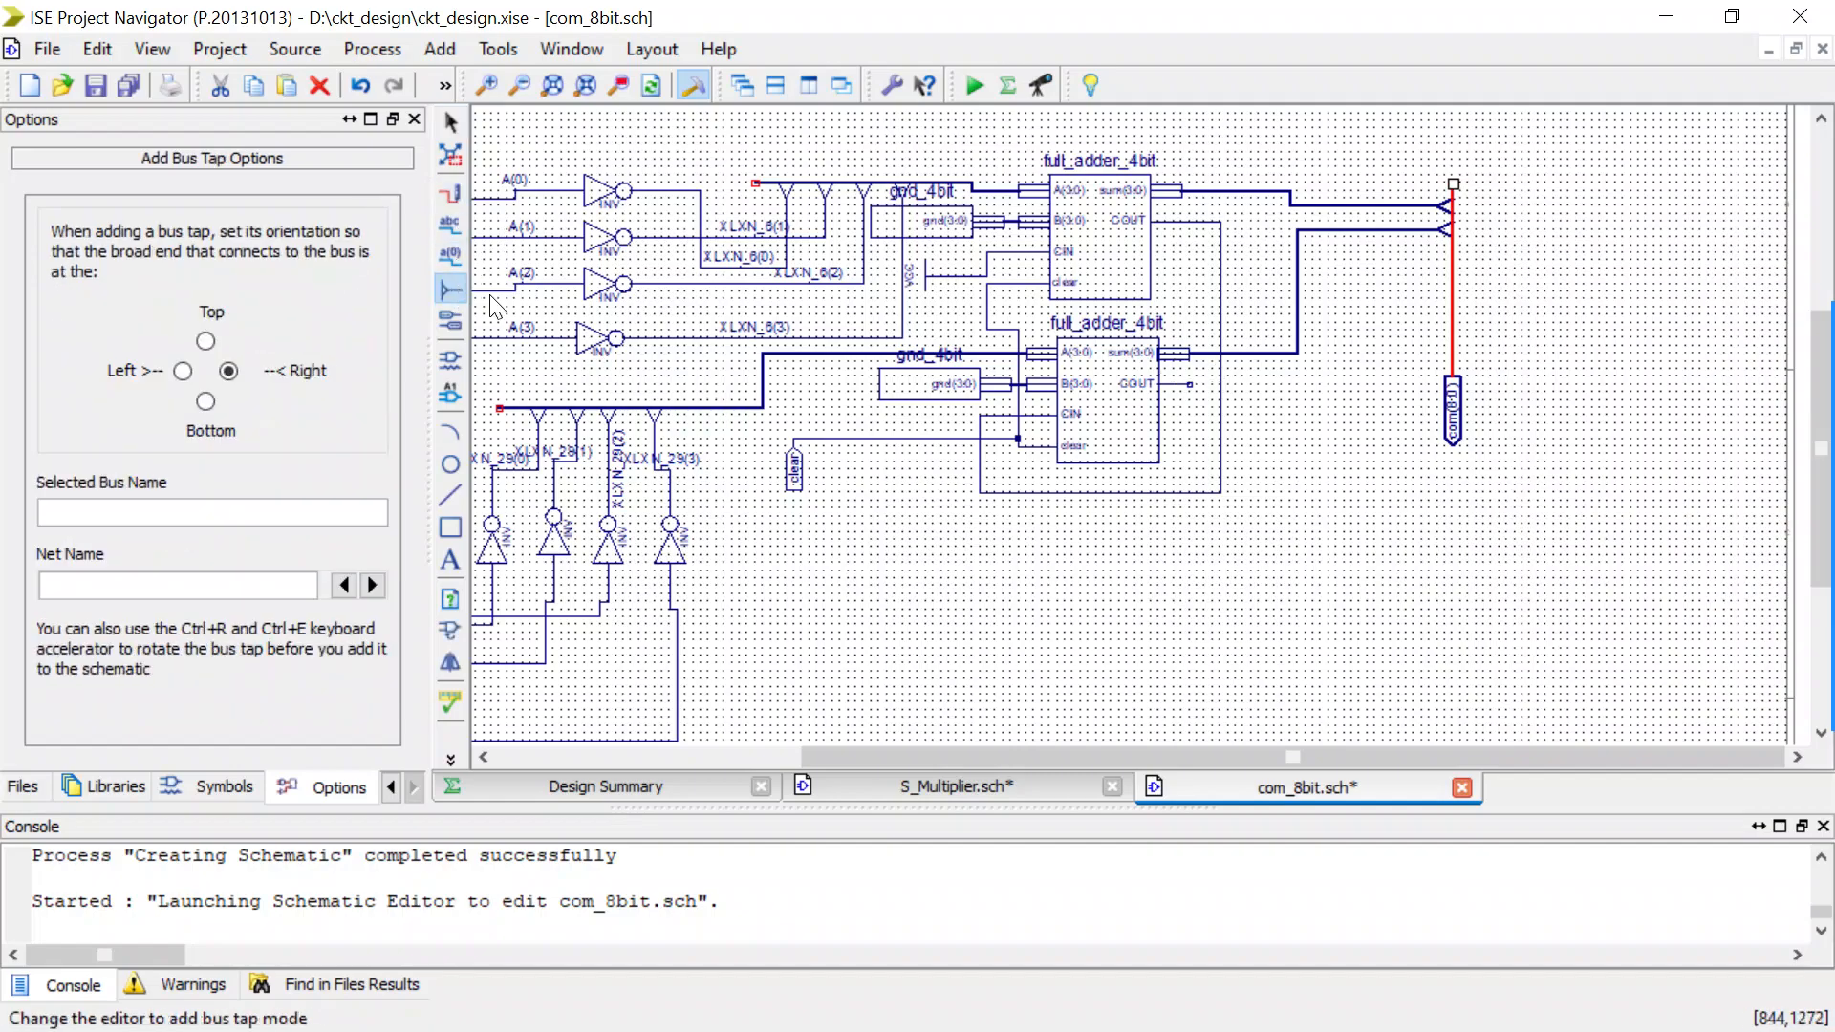
left_click(1422, 276)
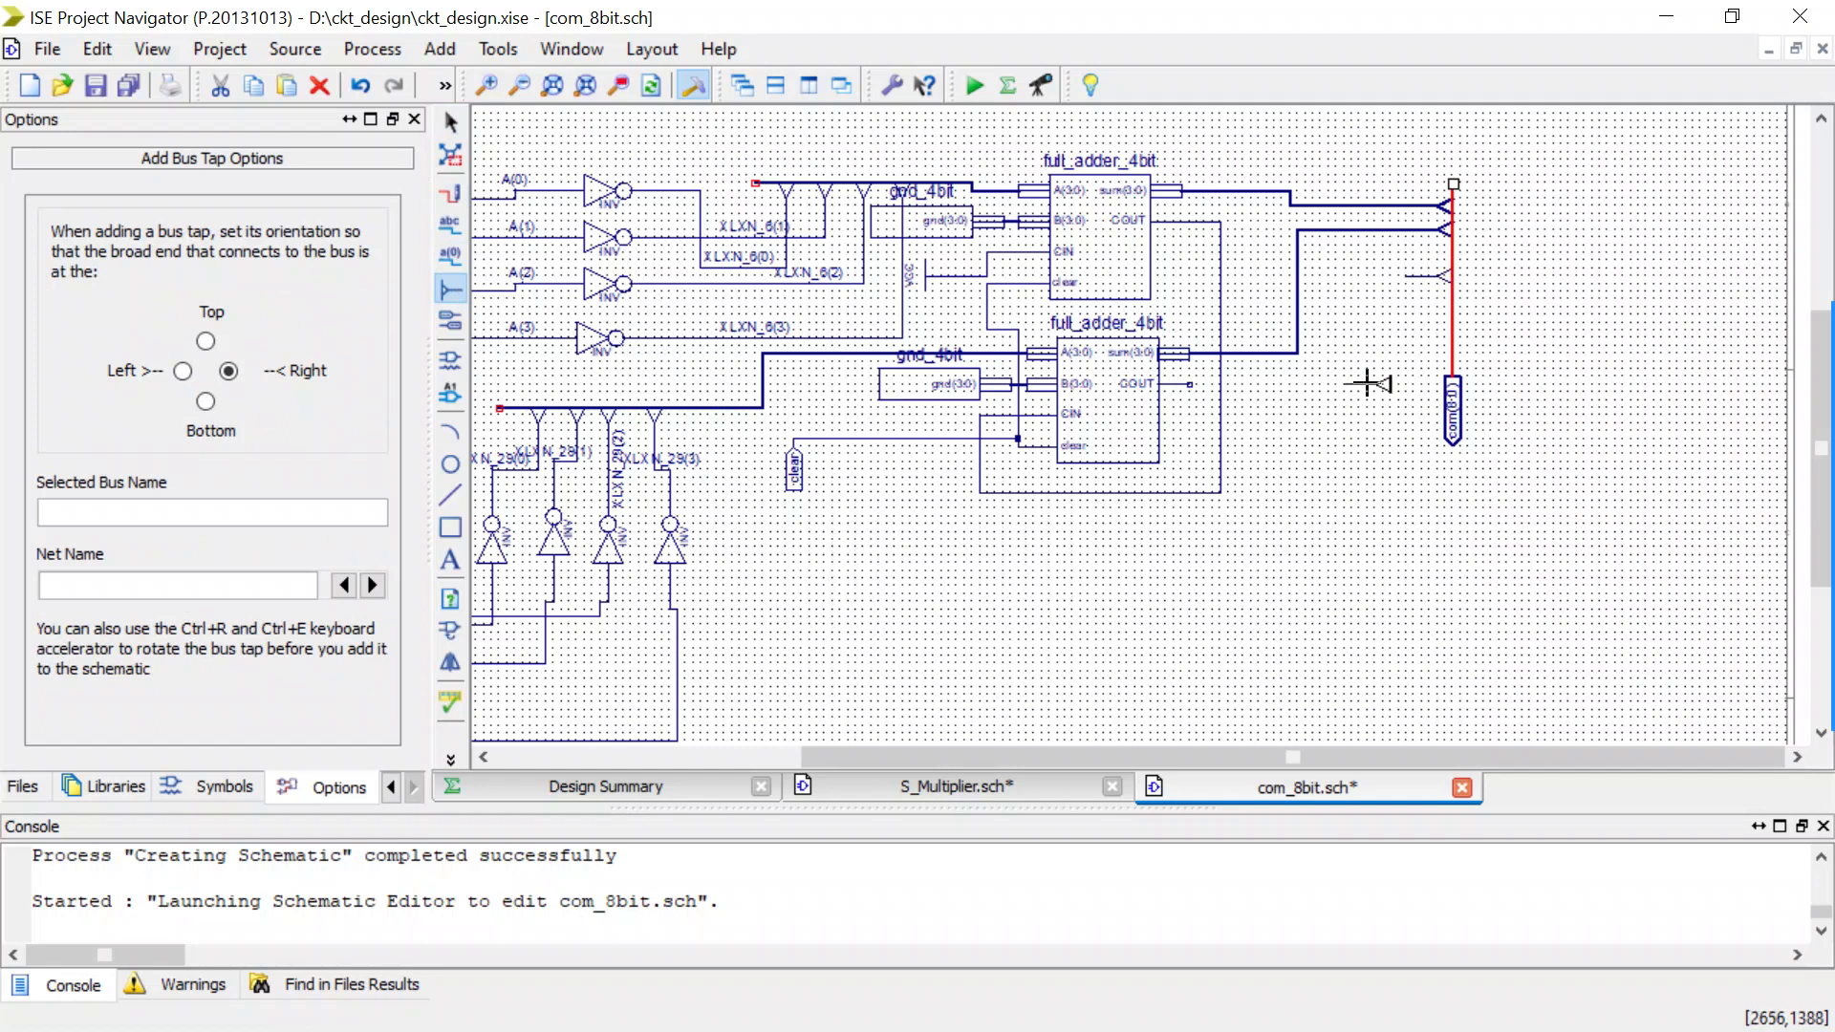
key("Escape")
key("ctrl+w")
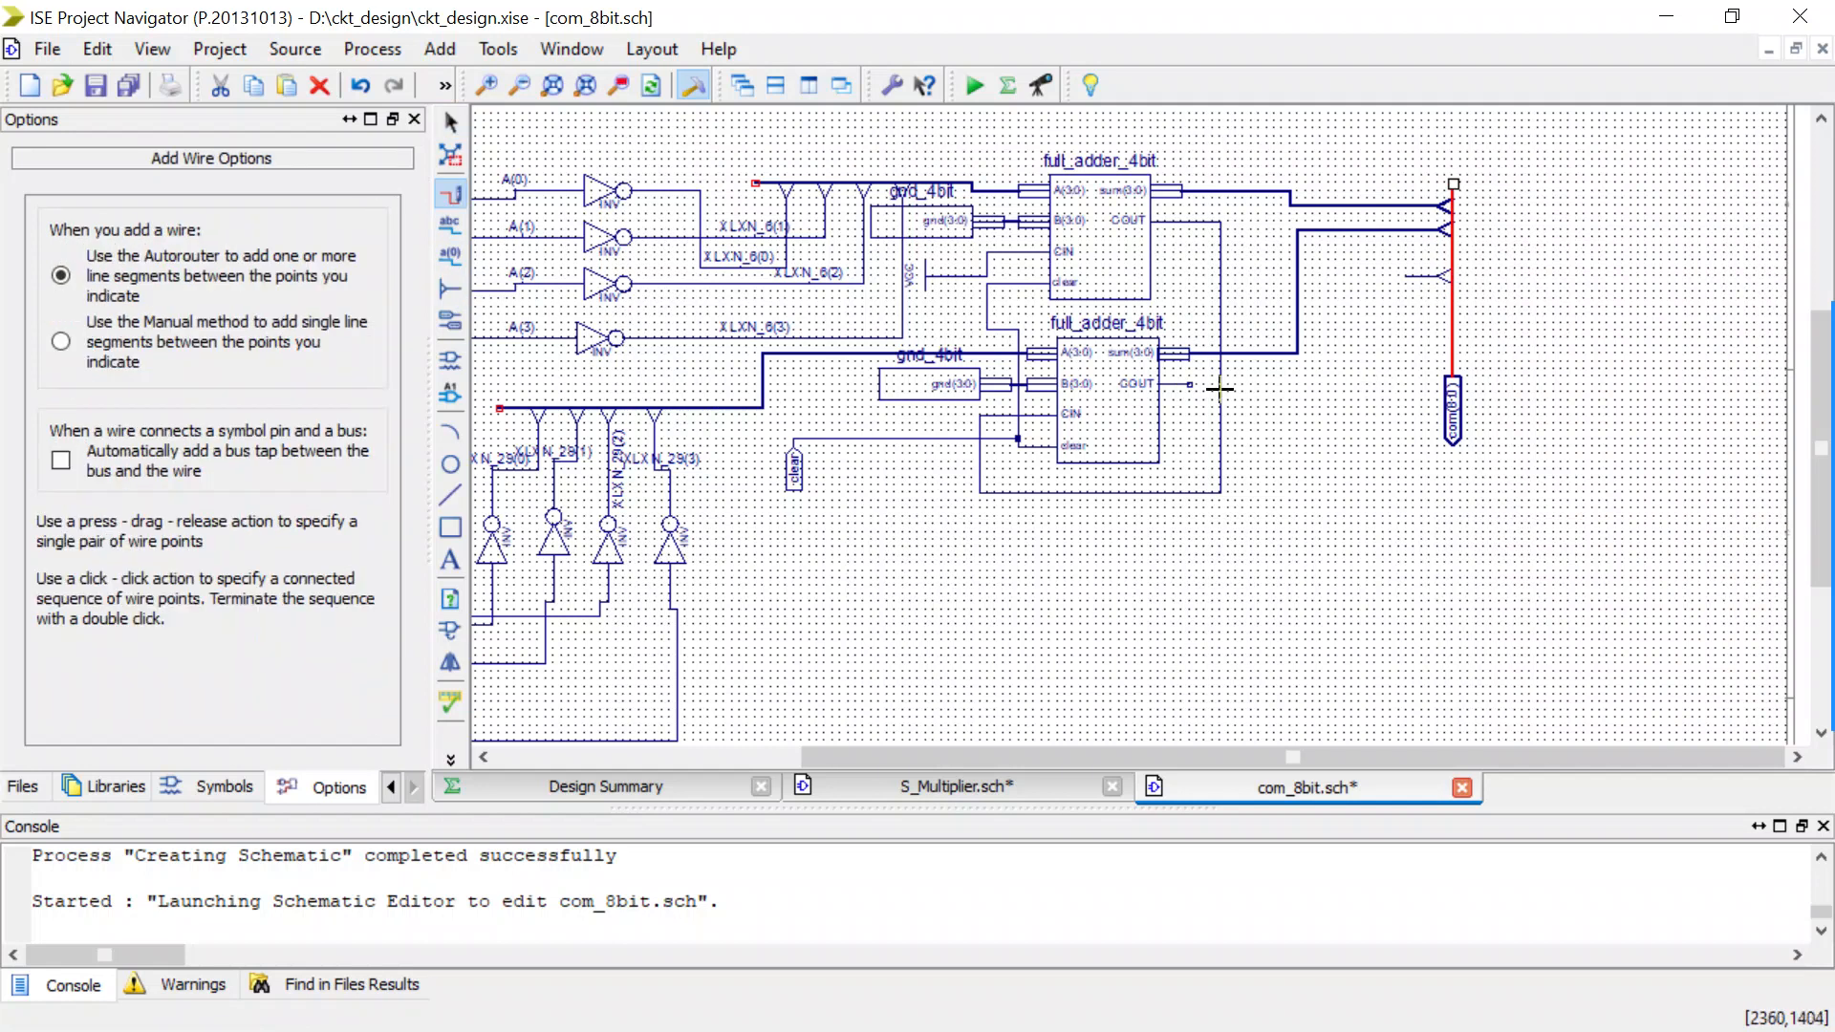
left_click(1177, 361)
left_click_drag(1197, 383, 1407, 287)
key("Escape")
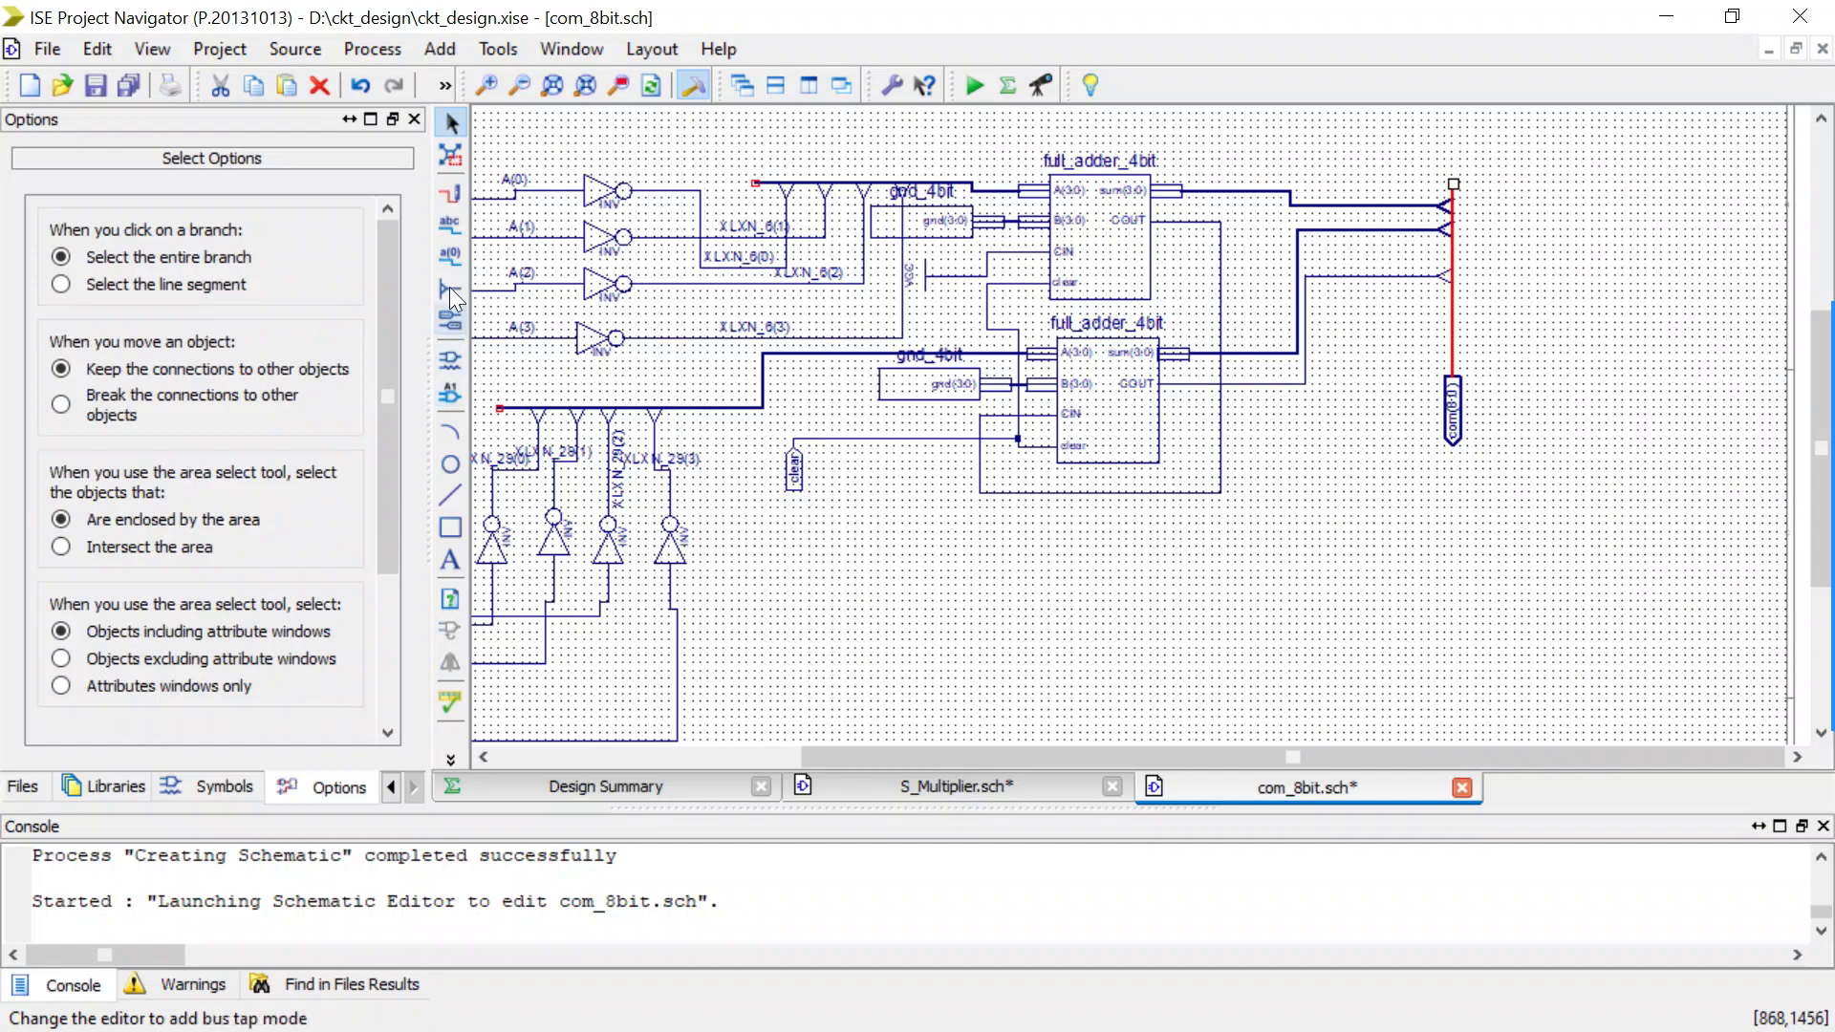
Name the wire from the lower full adder's COUT com(8) and save the com_8bit schematic.
left_click(446, 230)
left_click_drag(111, 514, 17, 521)
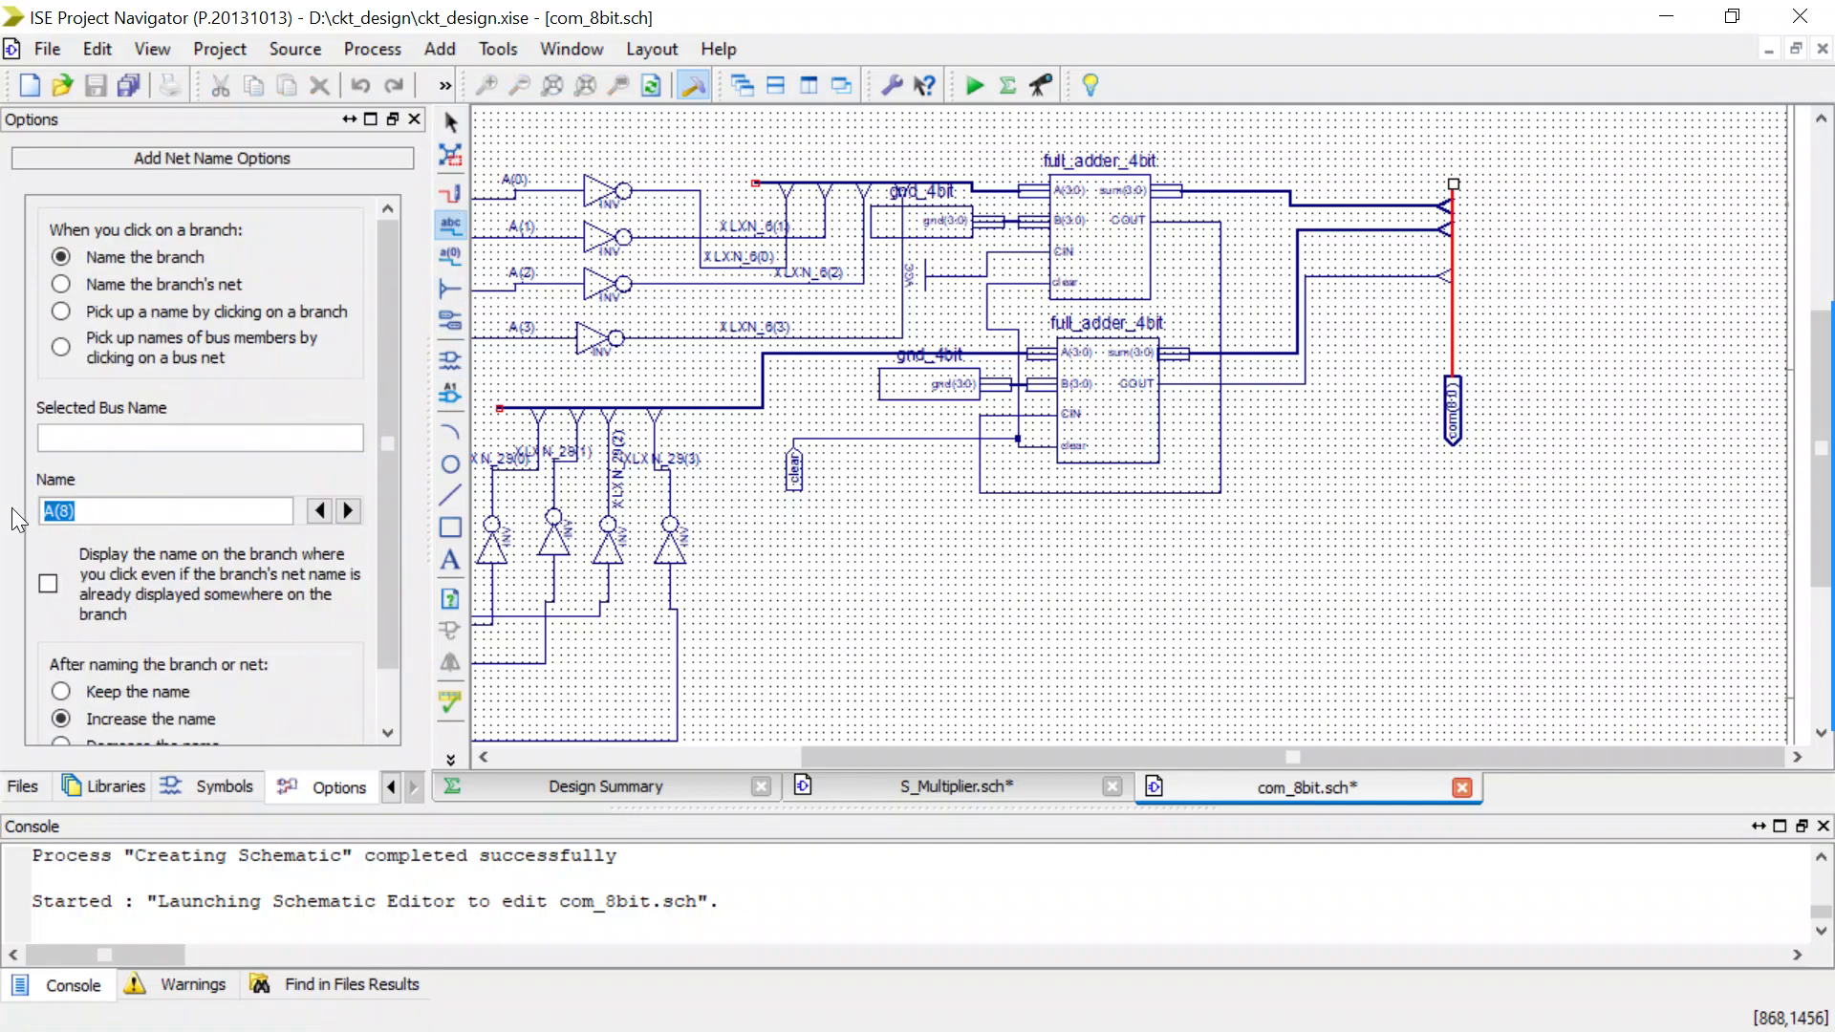
type("com")
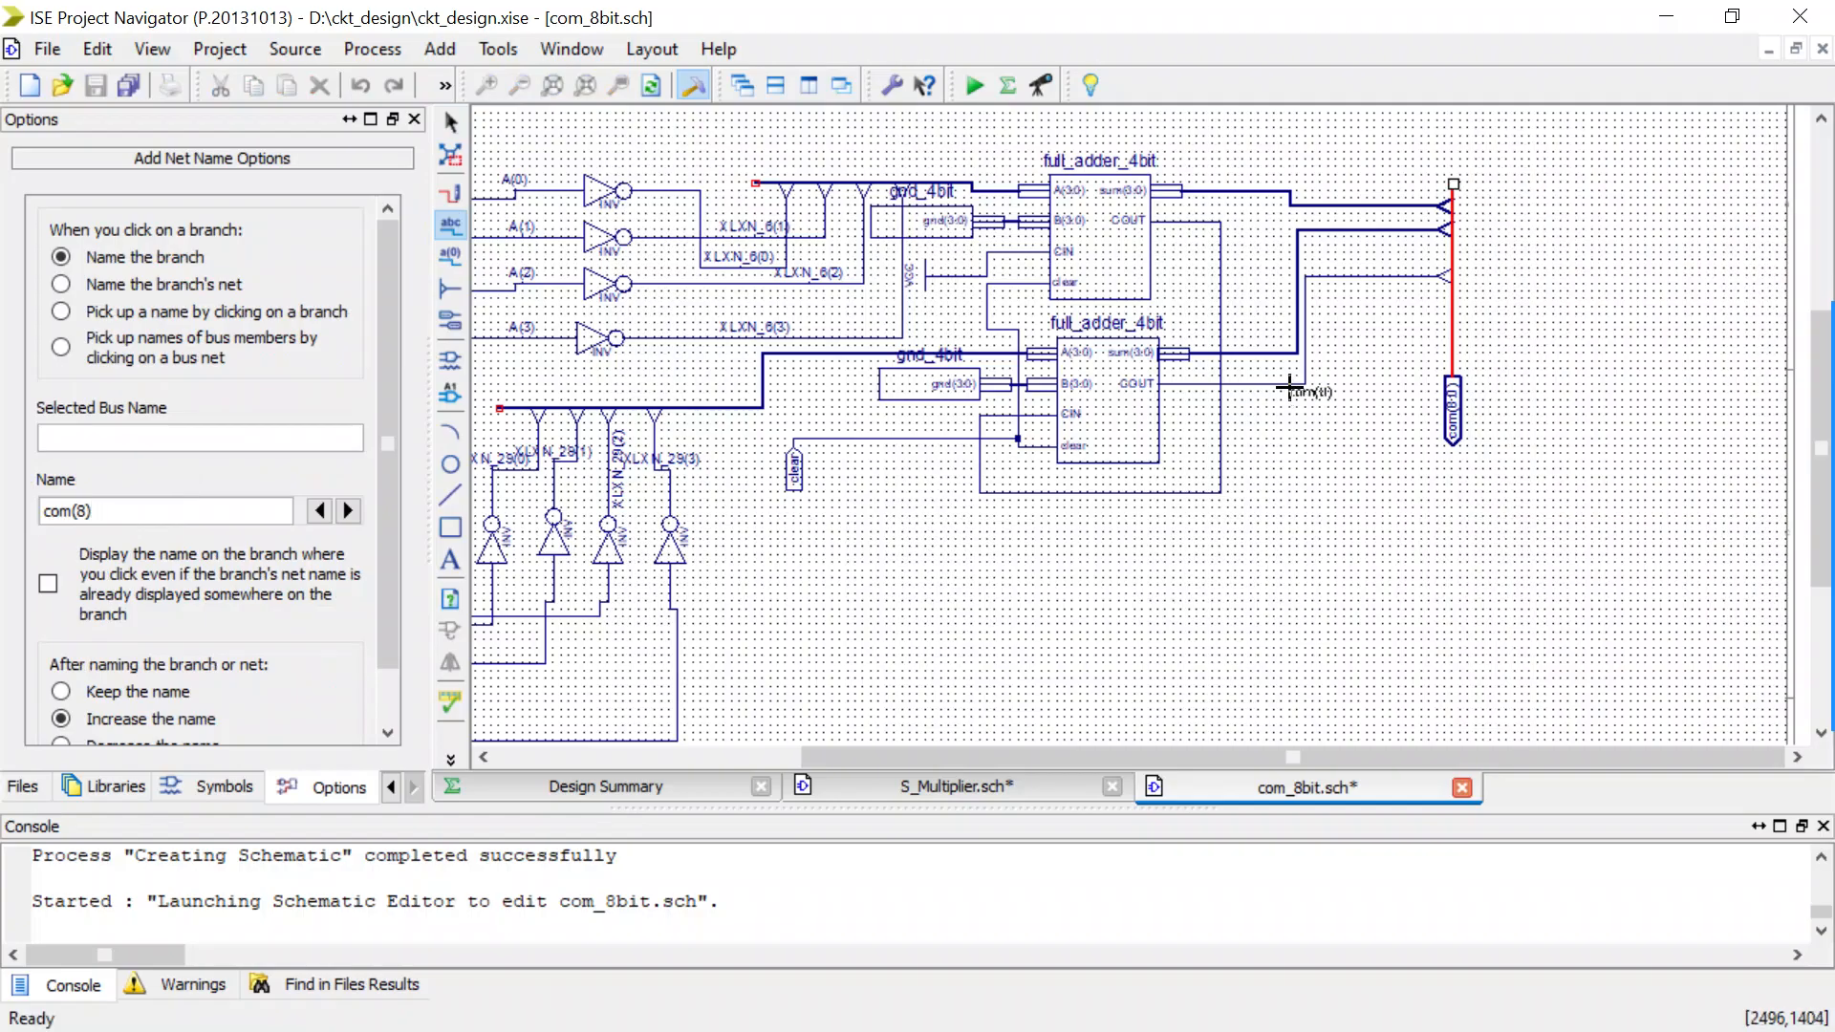
left_click(1285, 385)
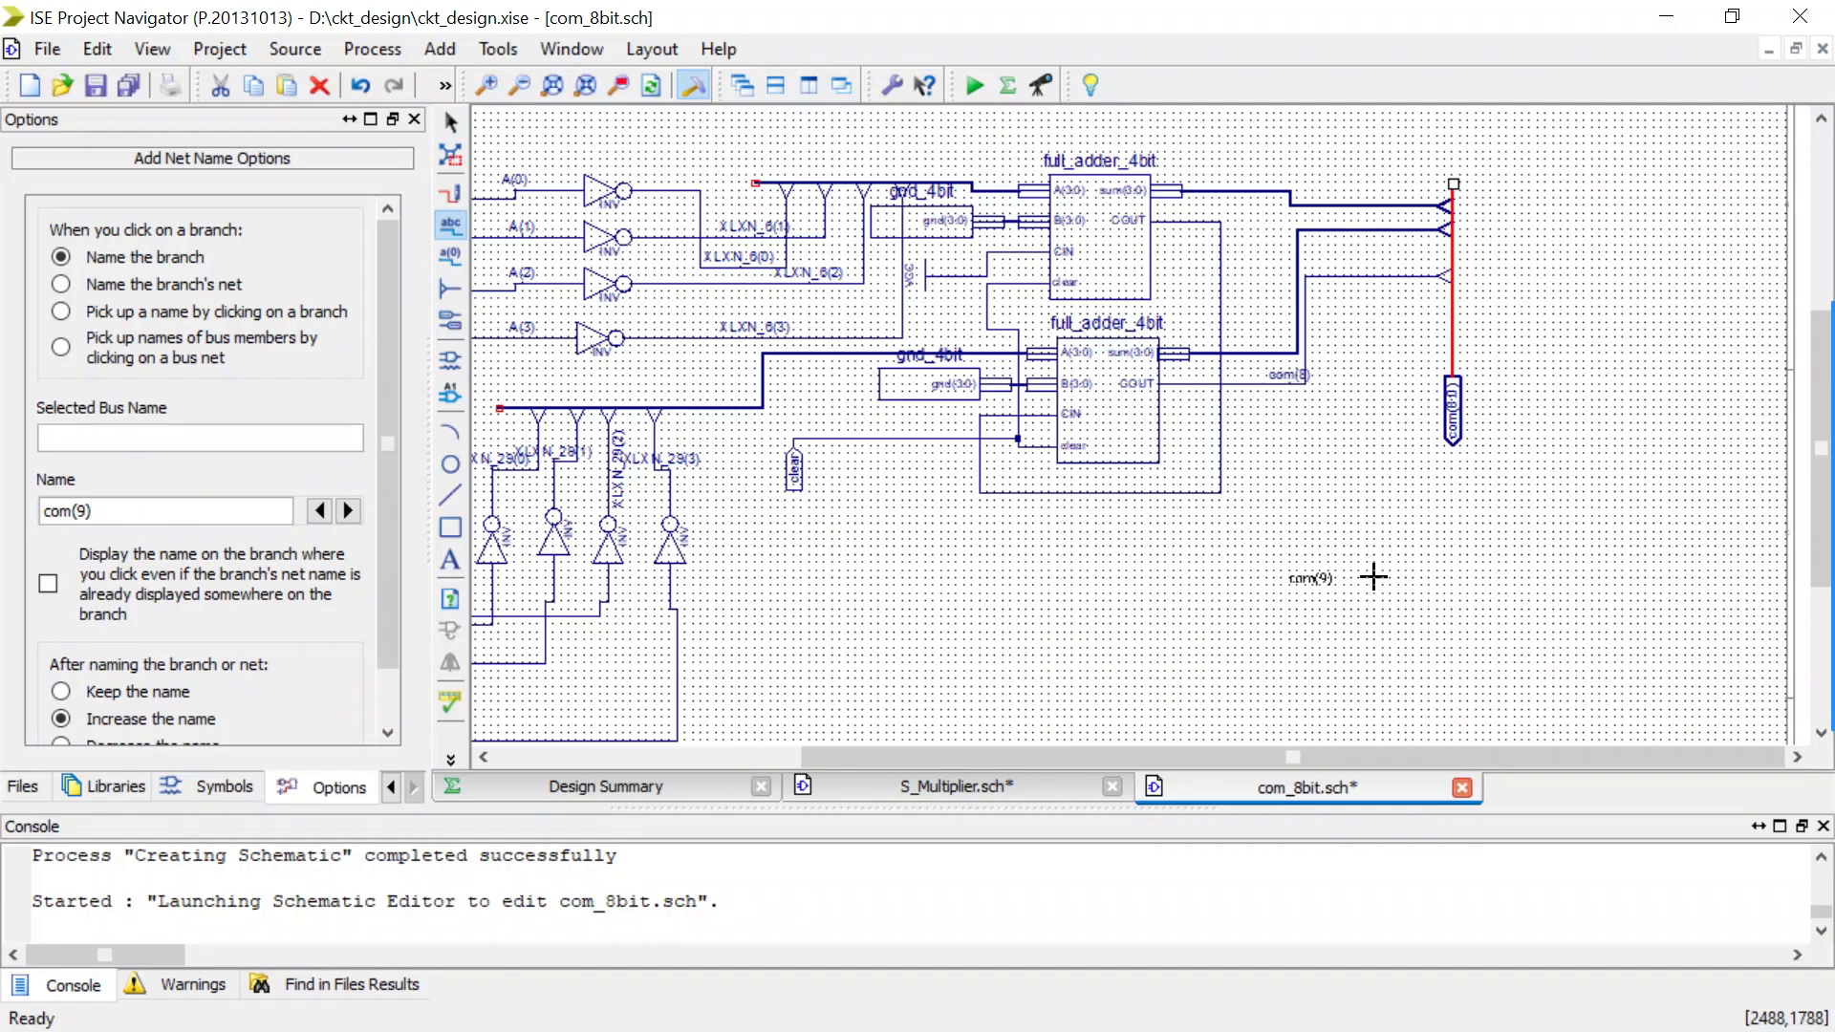
scroll(1373, 576, "down", 1)
key("ctrl+s")
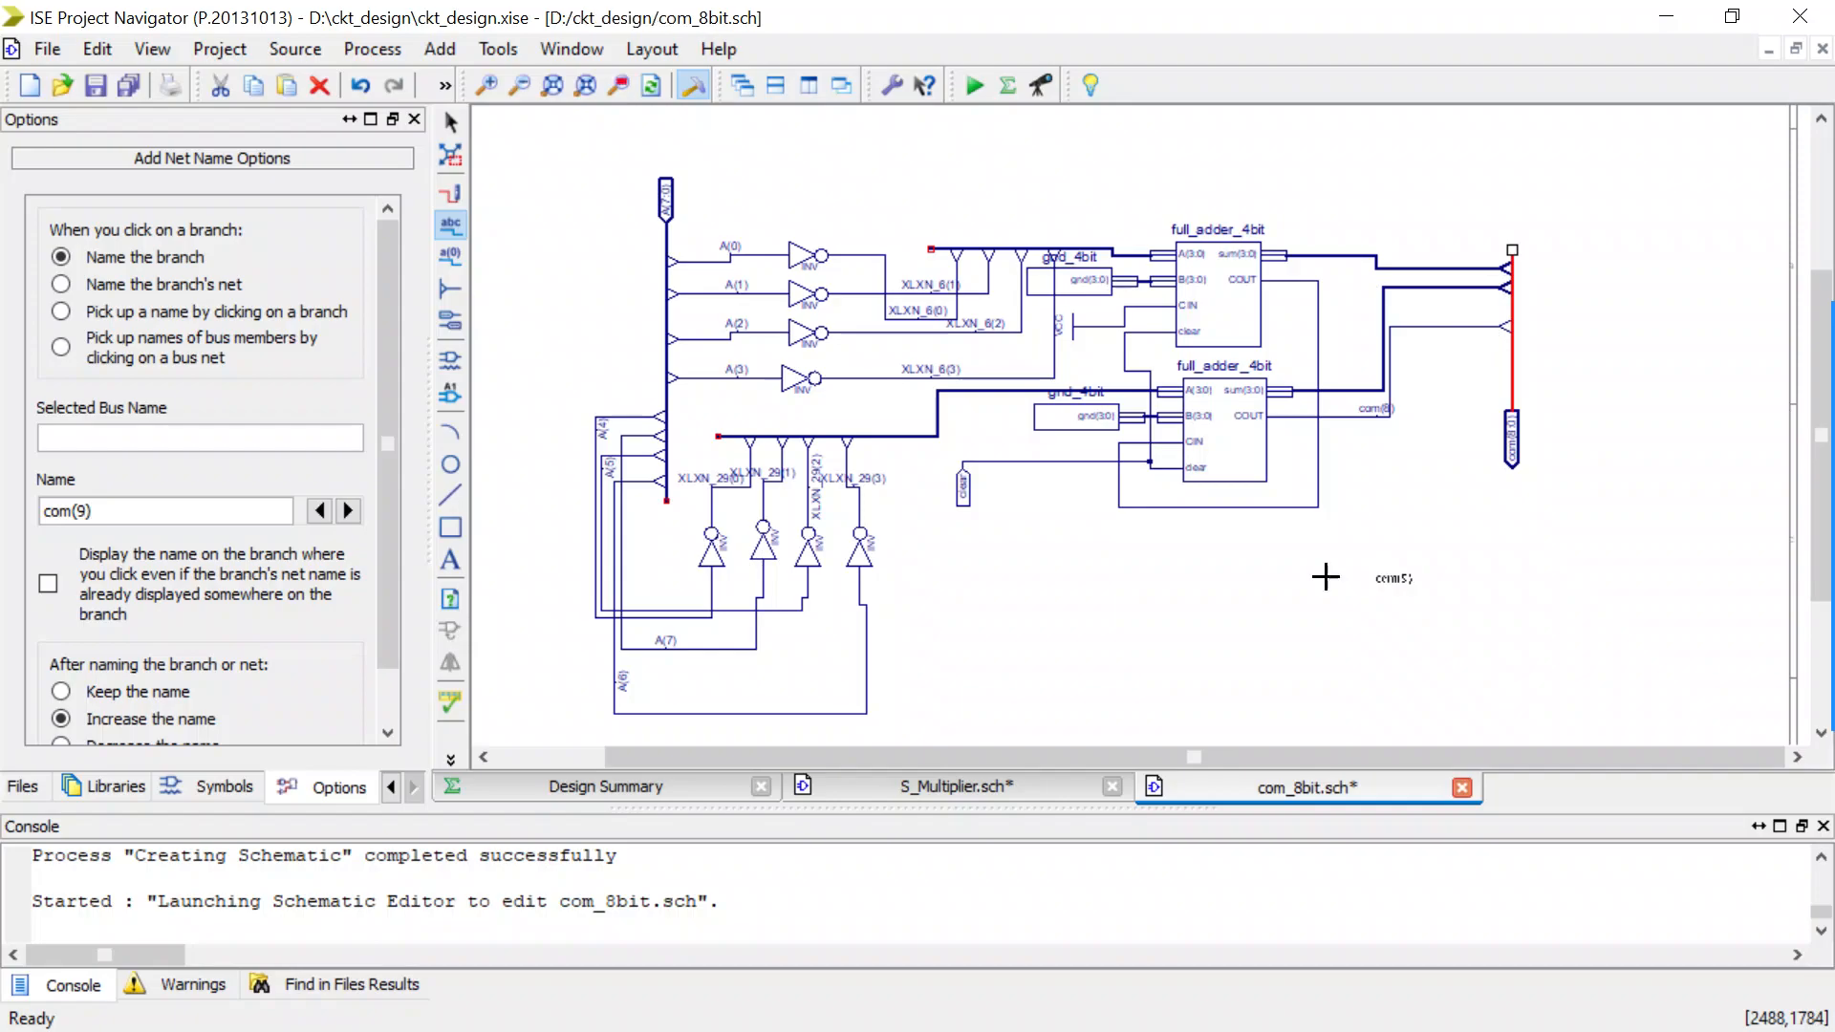
key("Escape")
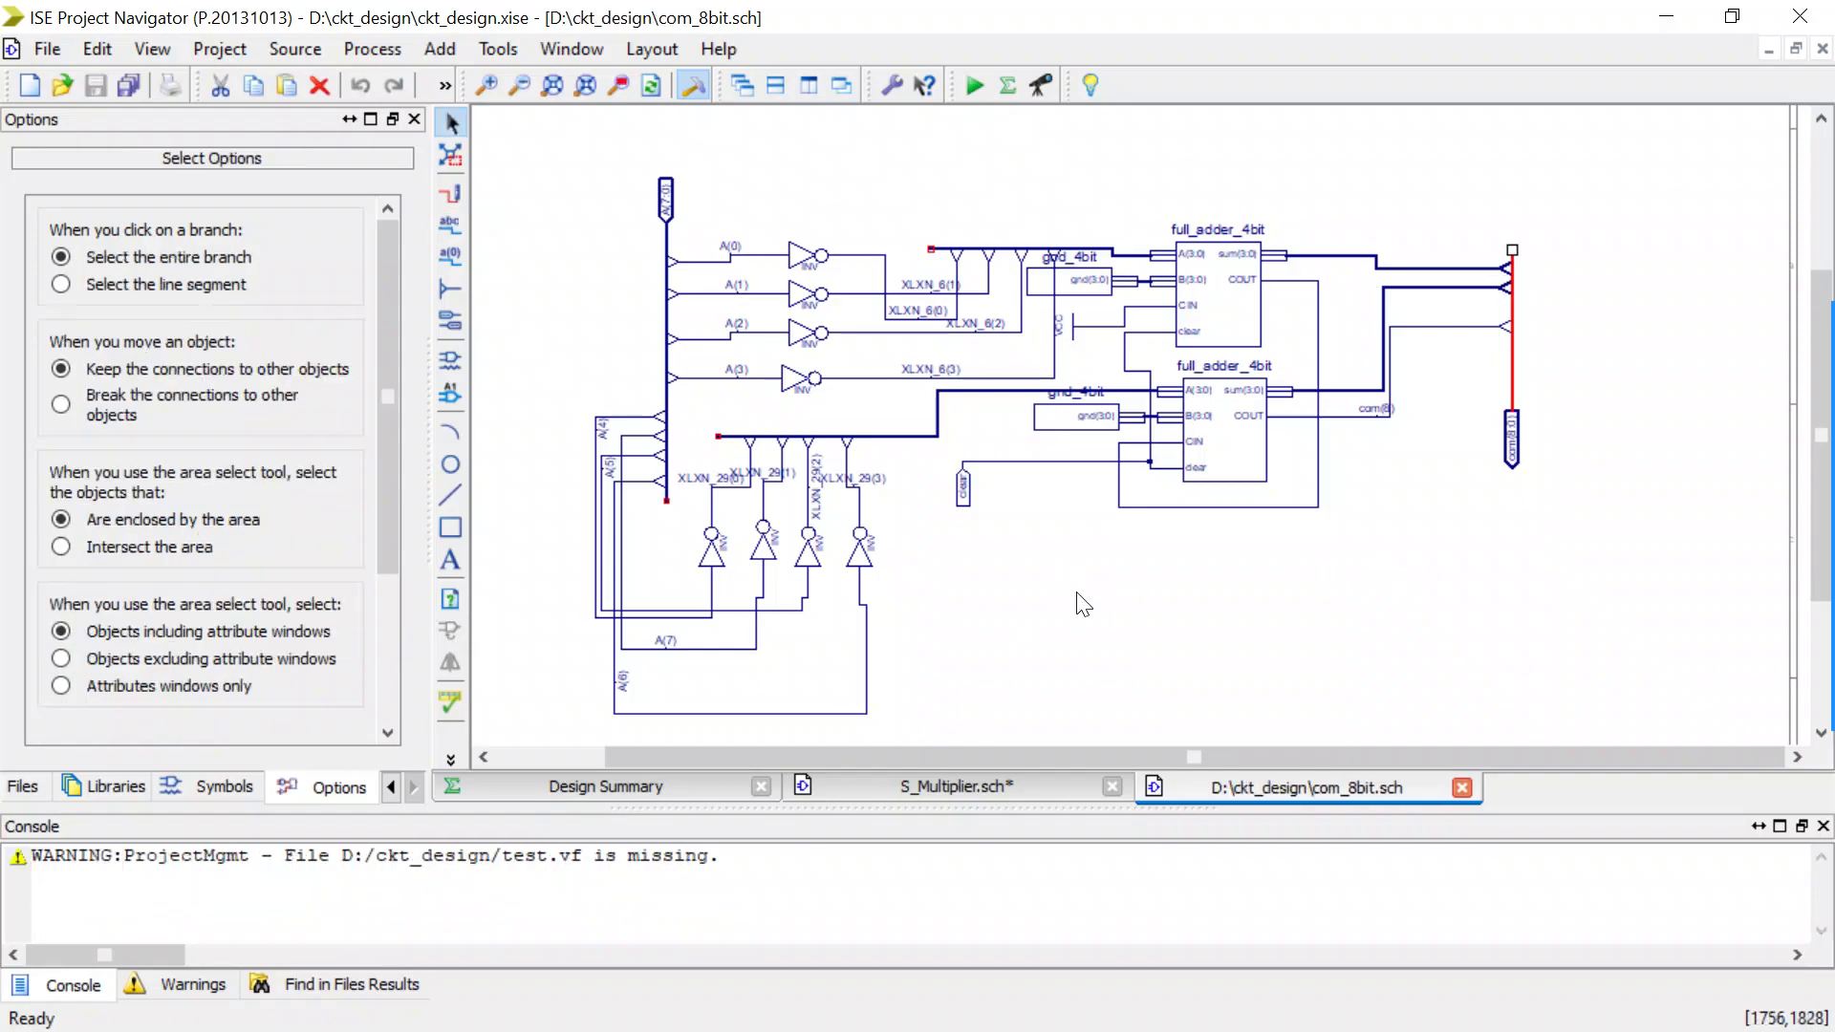
Run Simulate Behavioral Model for com_8bit, saving the pending changes to S_Multiplier.sch, and return to the com_8bit schematic.
left_click_drag(863, 749, 766, 749)
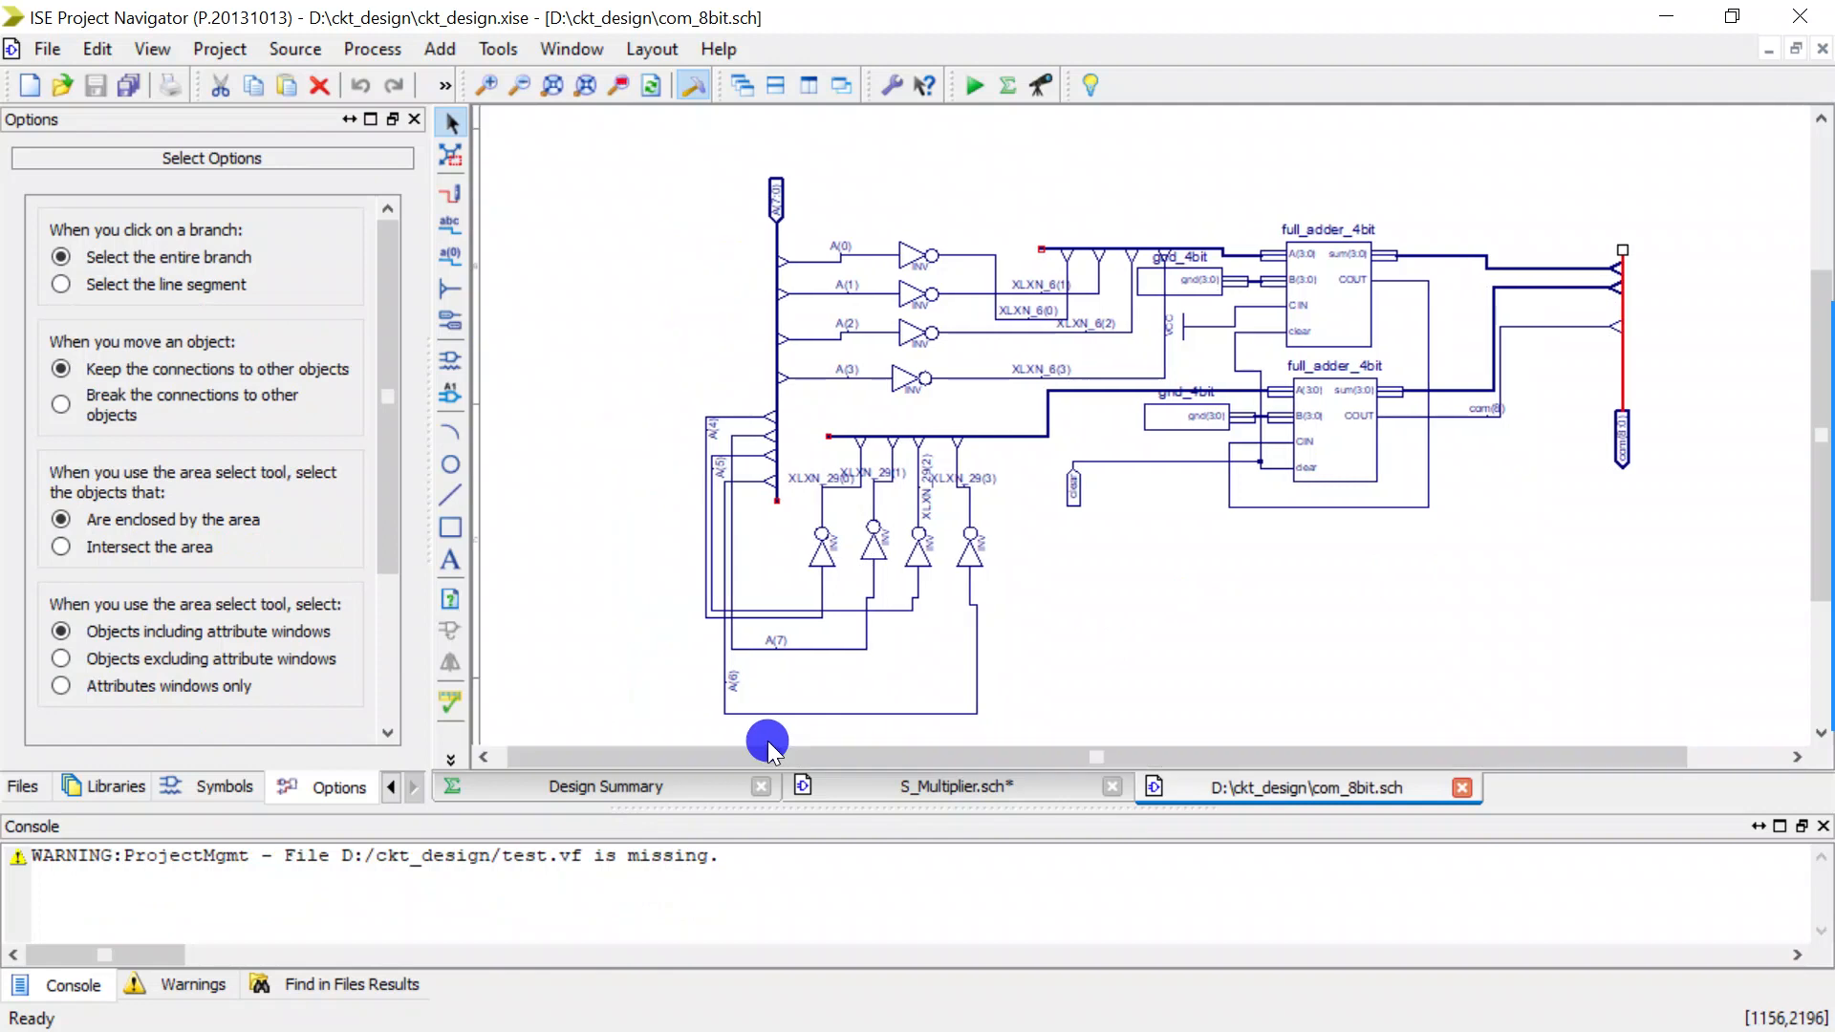
left_click(391, 786)
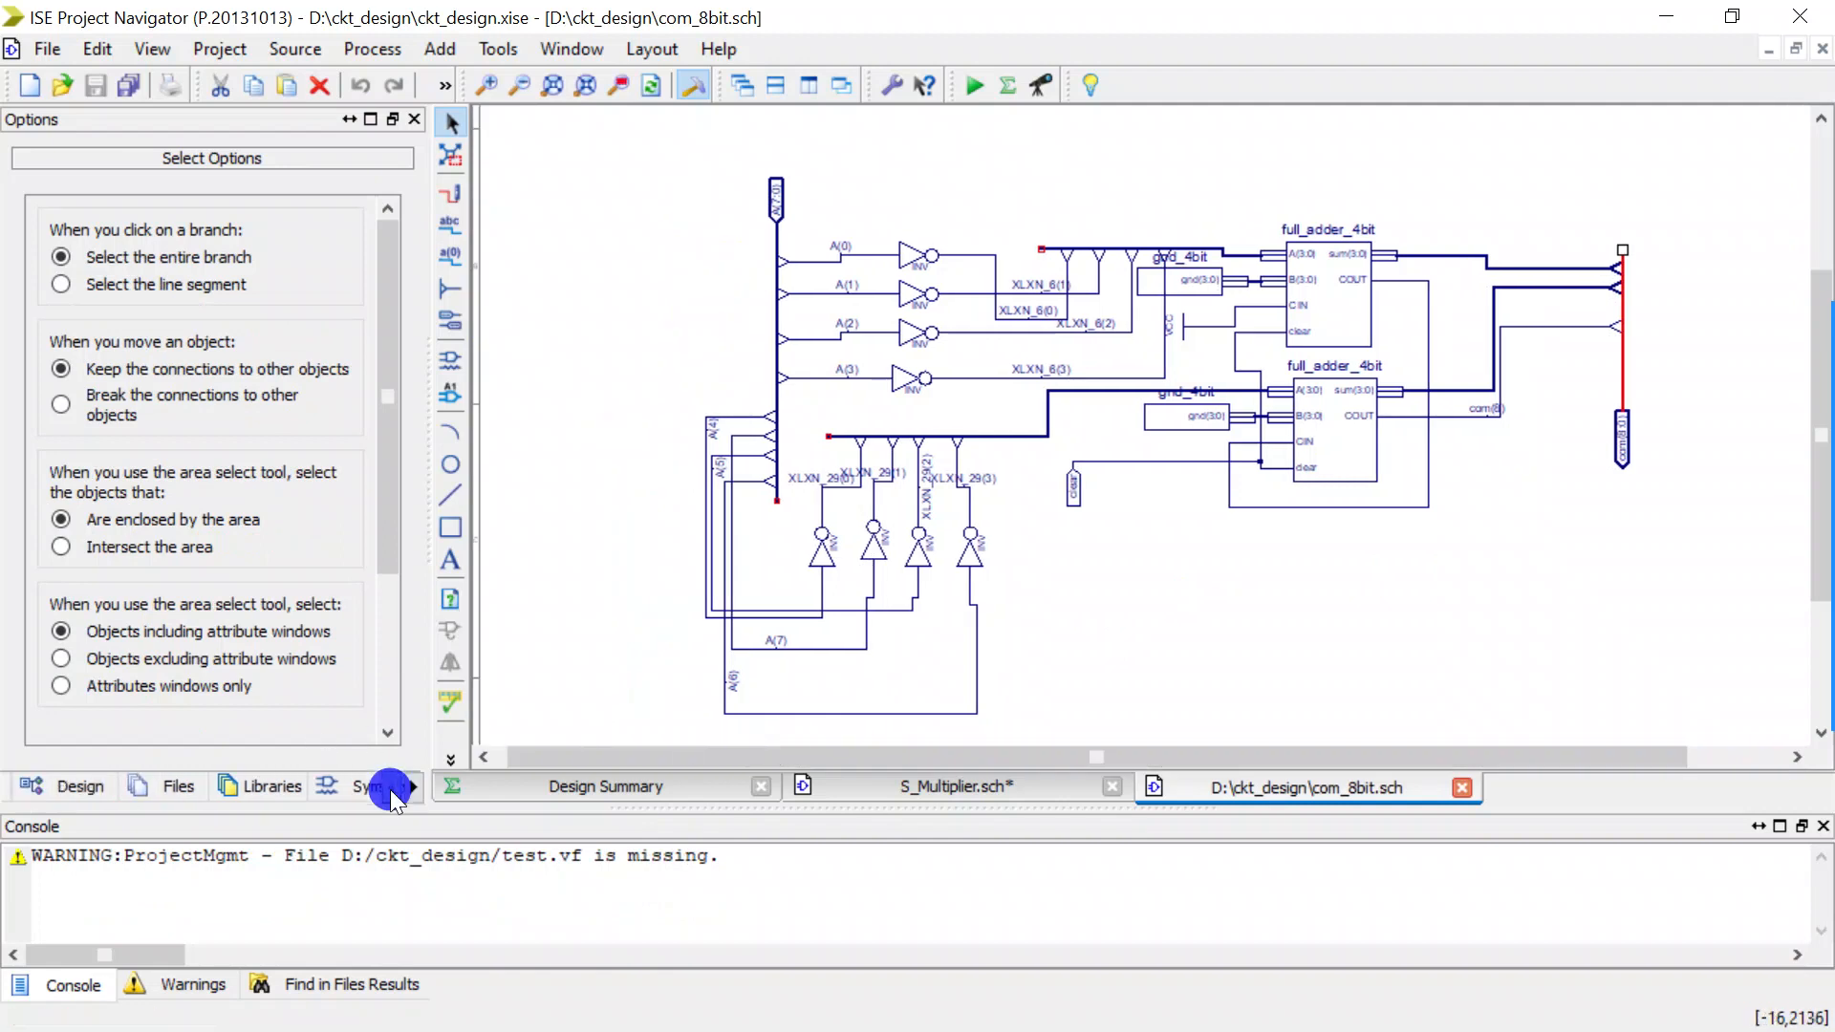
left_click(390, 786)
left_click(161, 786)
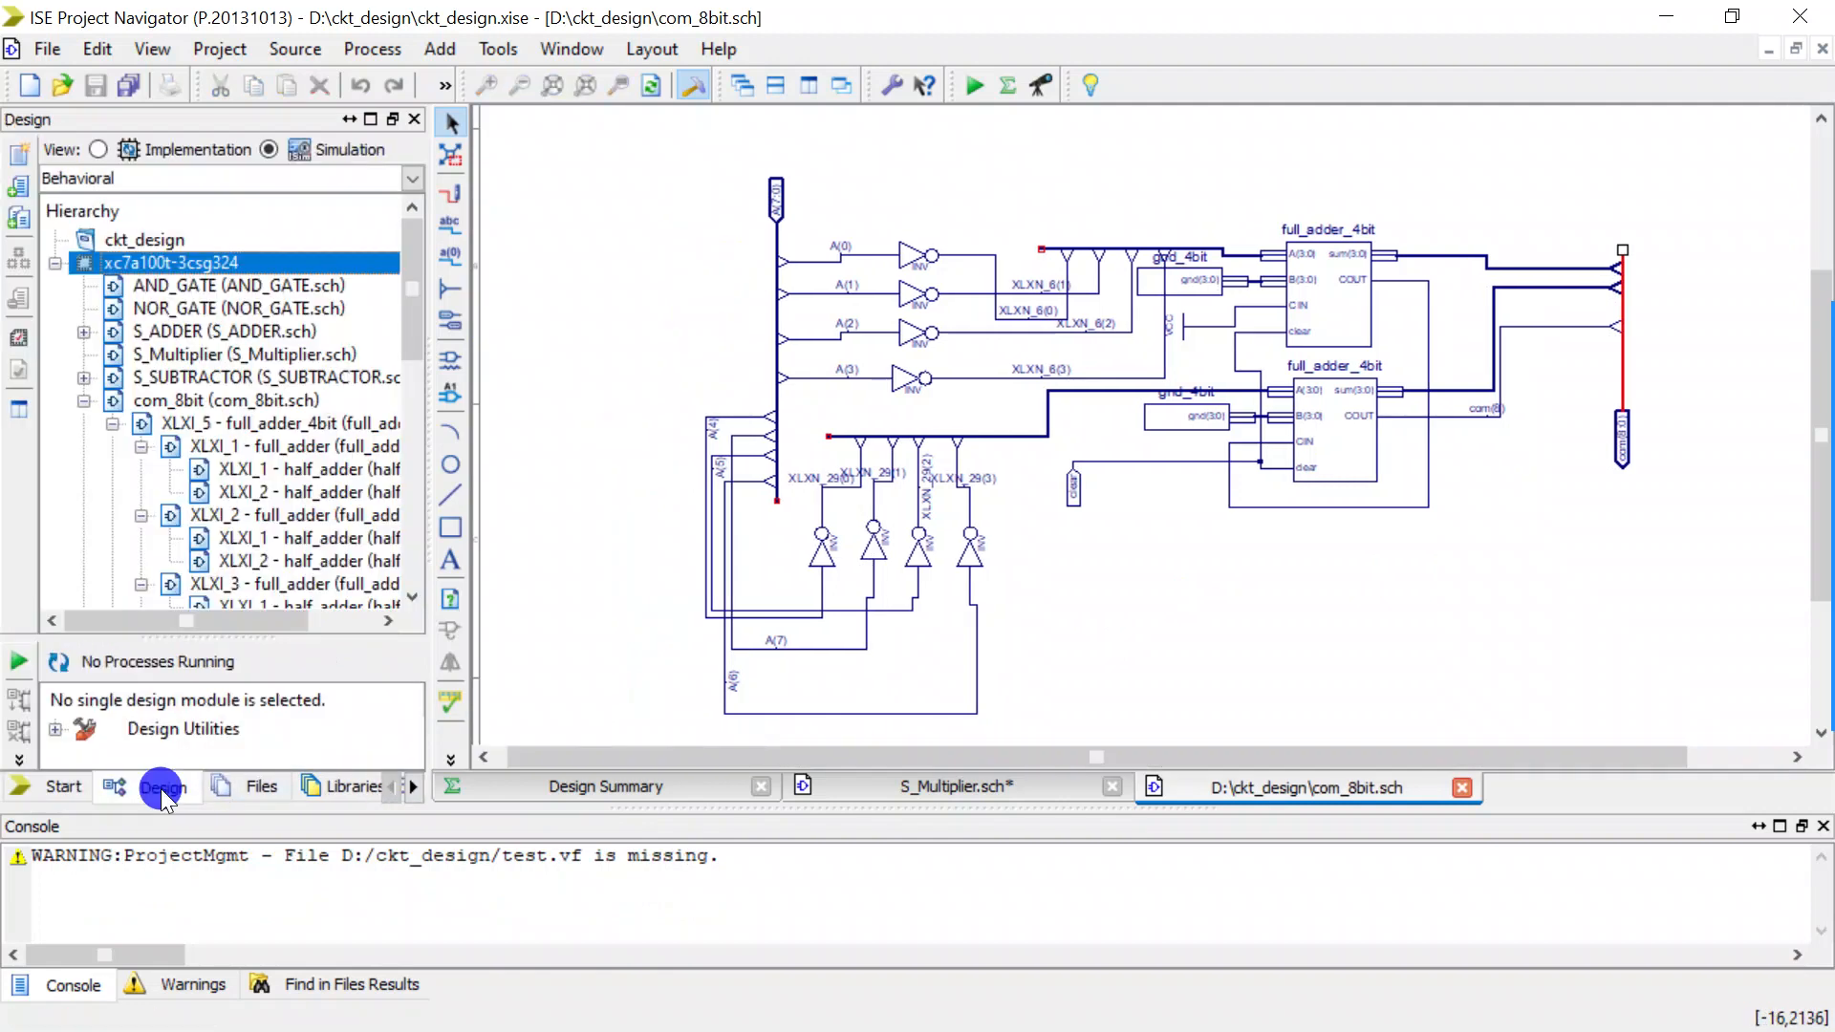
left_click(192, 402)
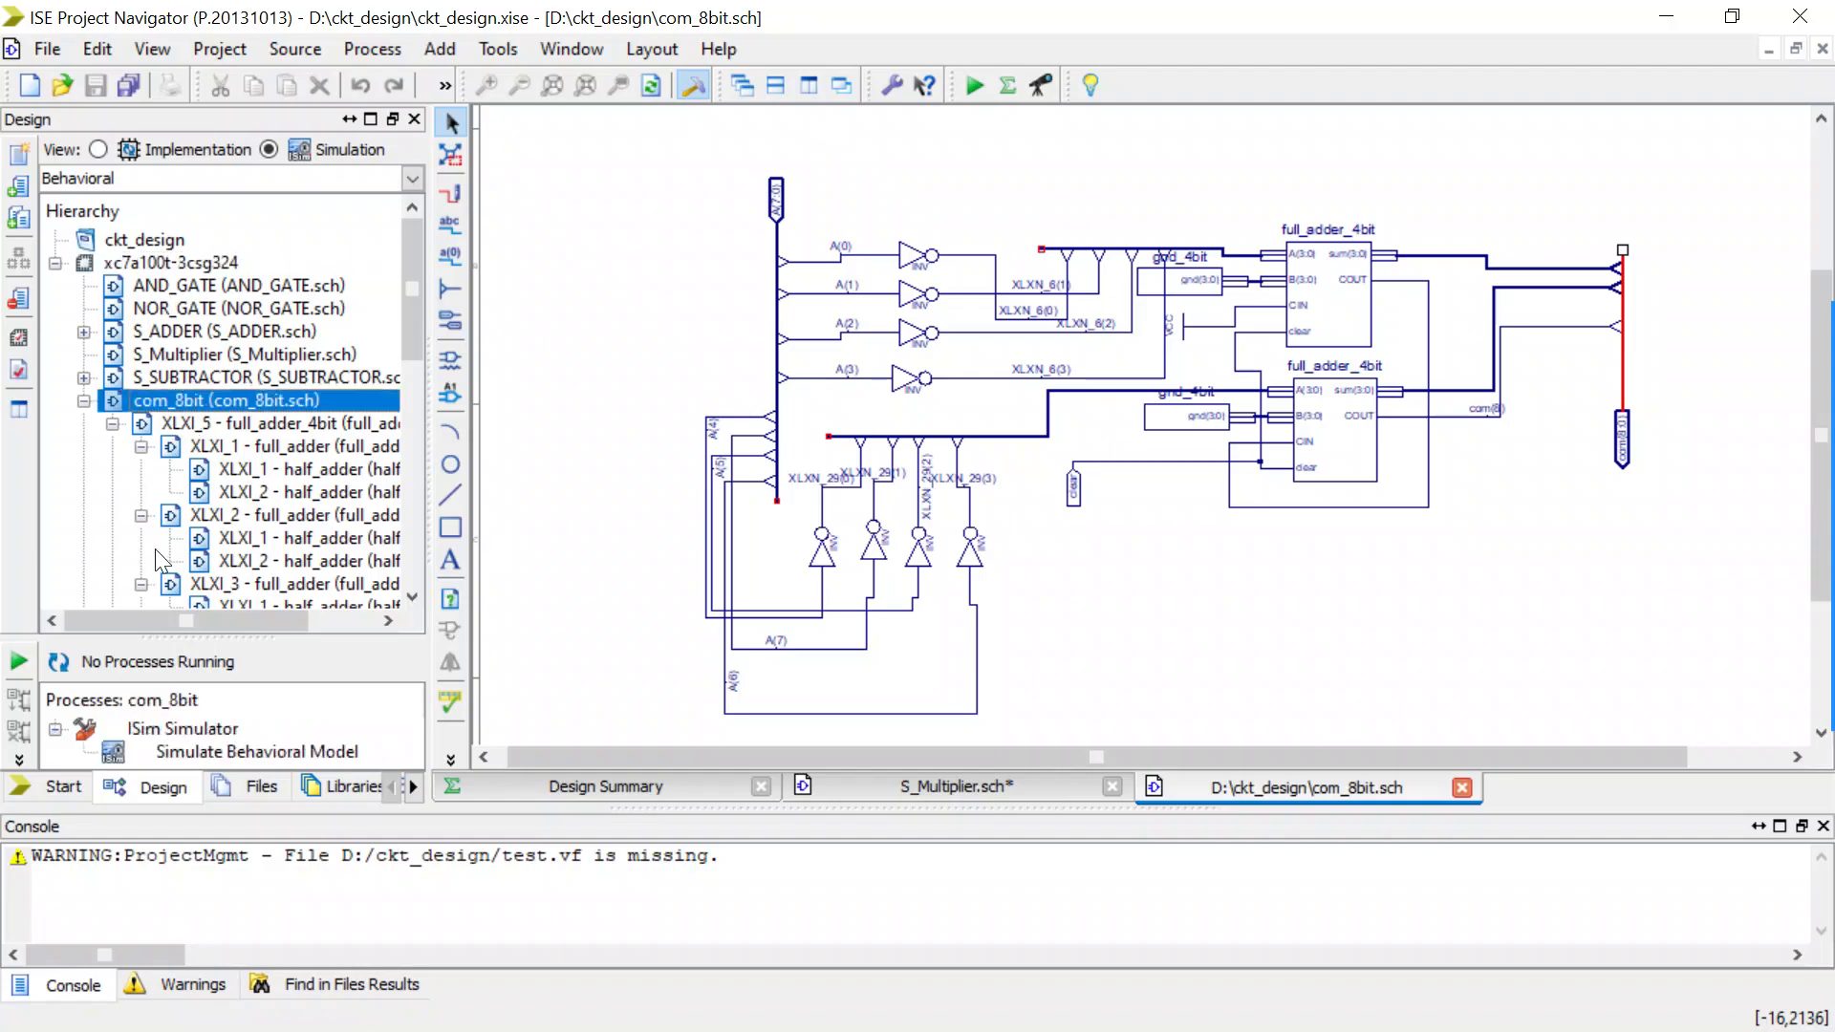
double_click(156, 749)
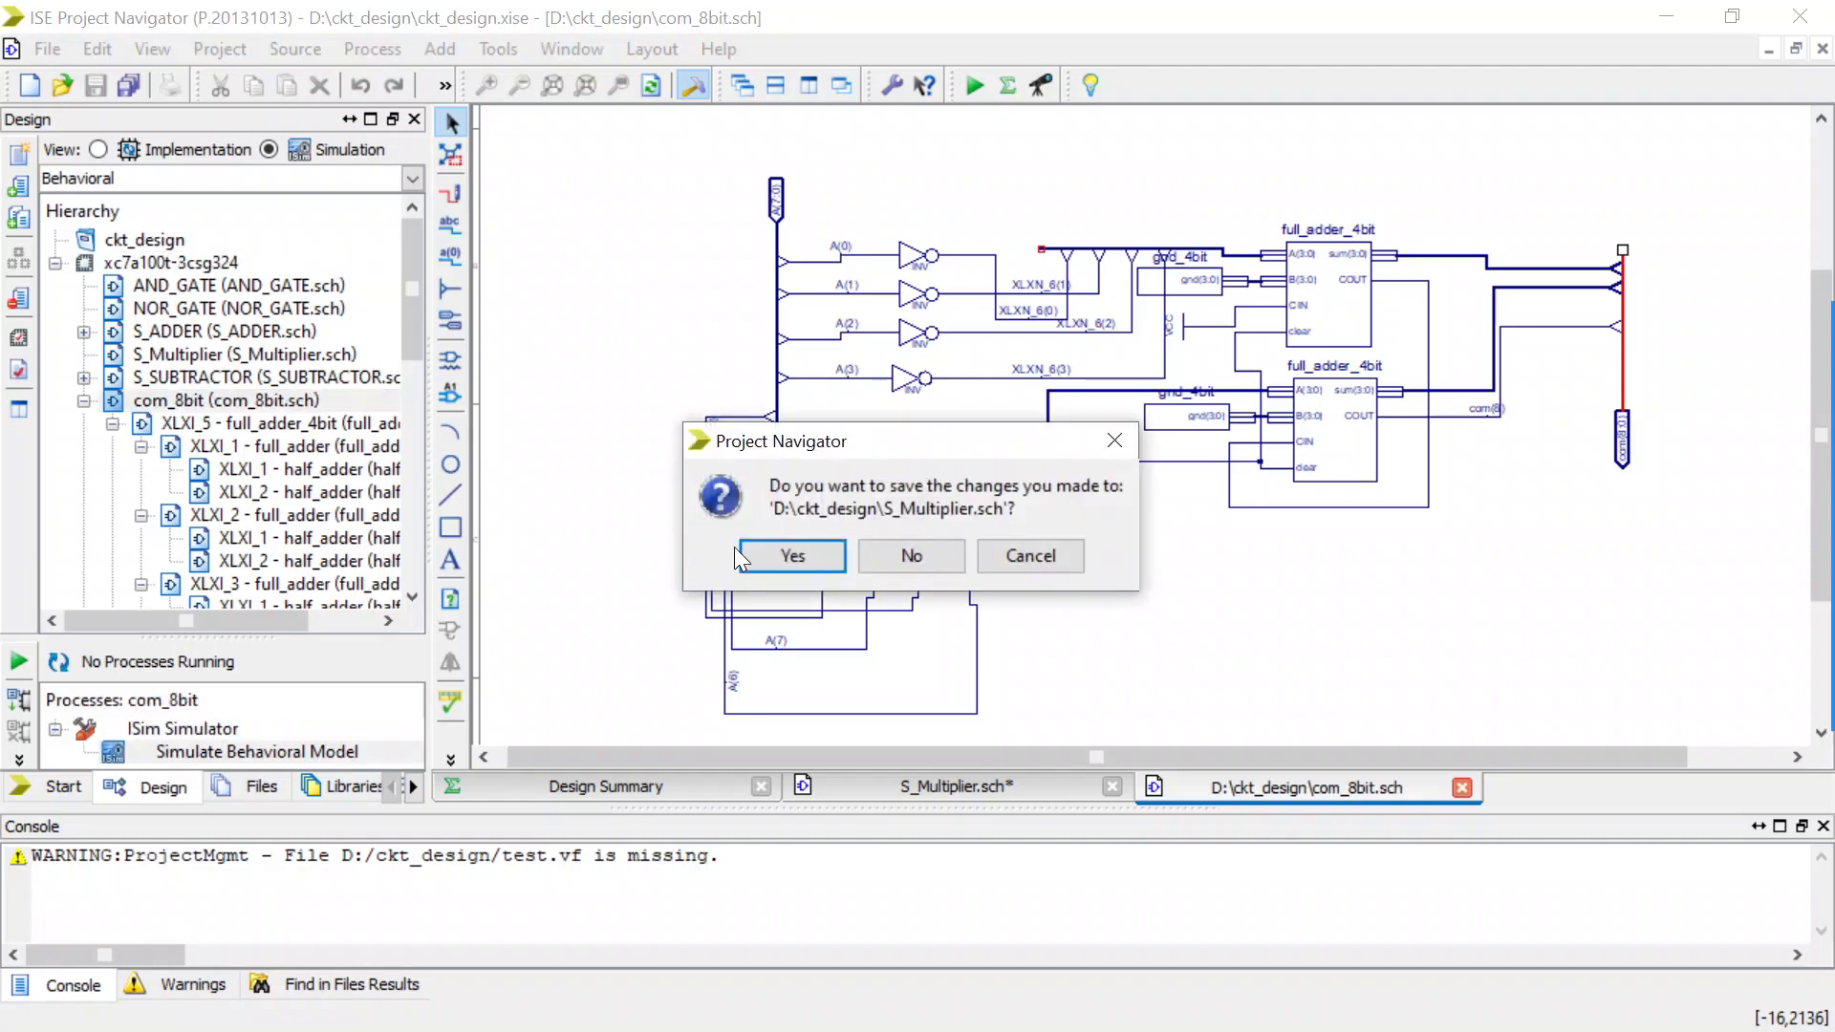
left_click(755, 546)
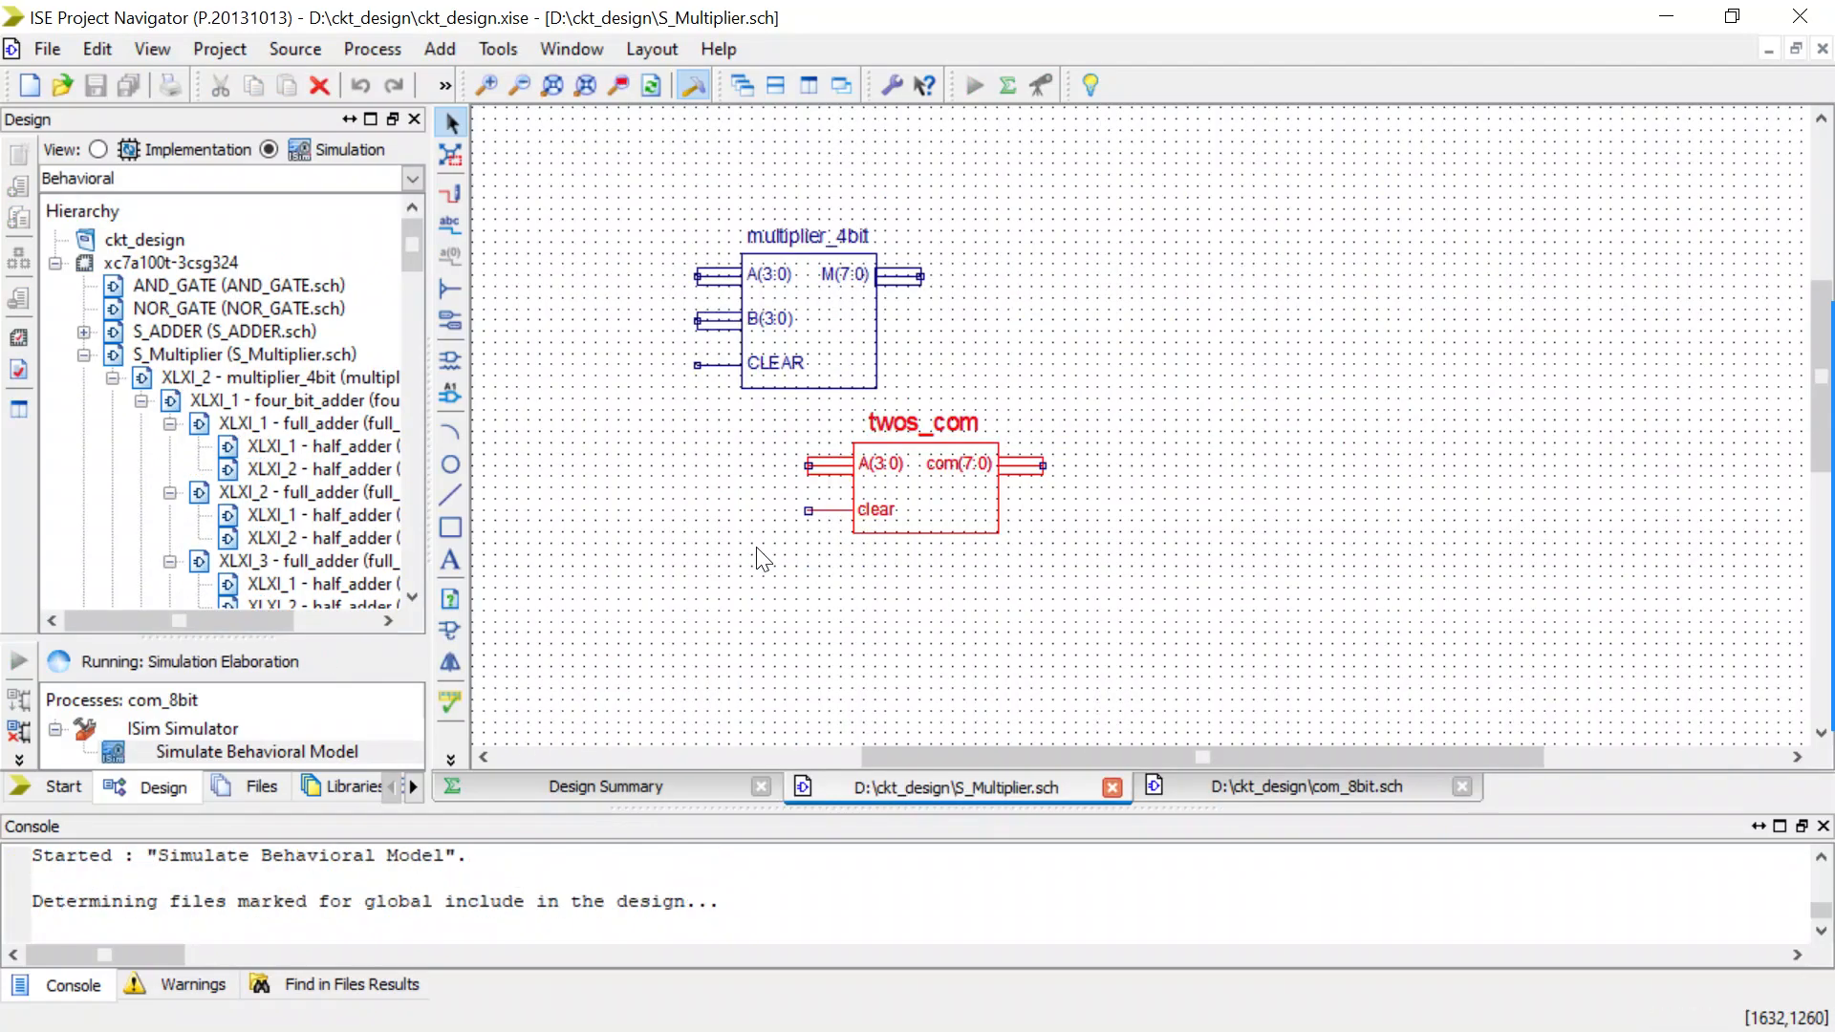
left_click(1244, 791)
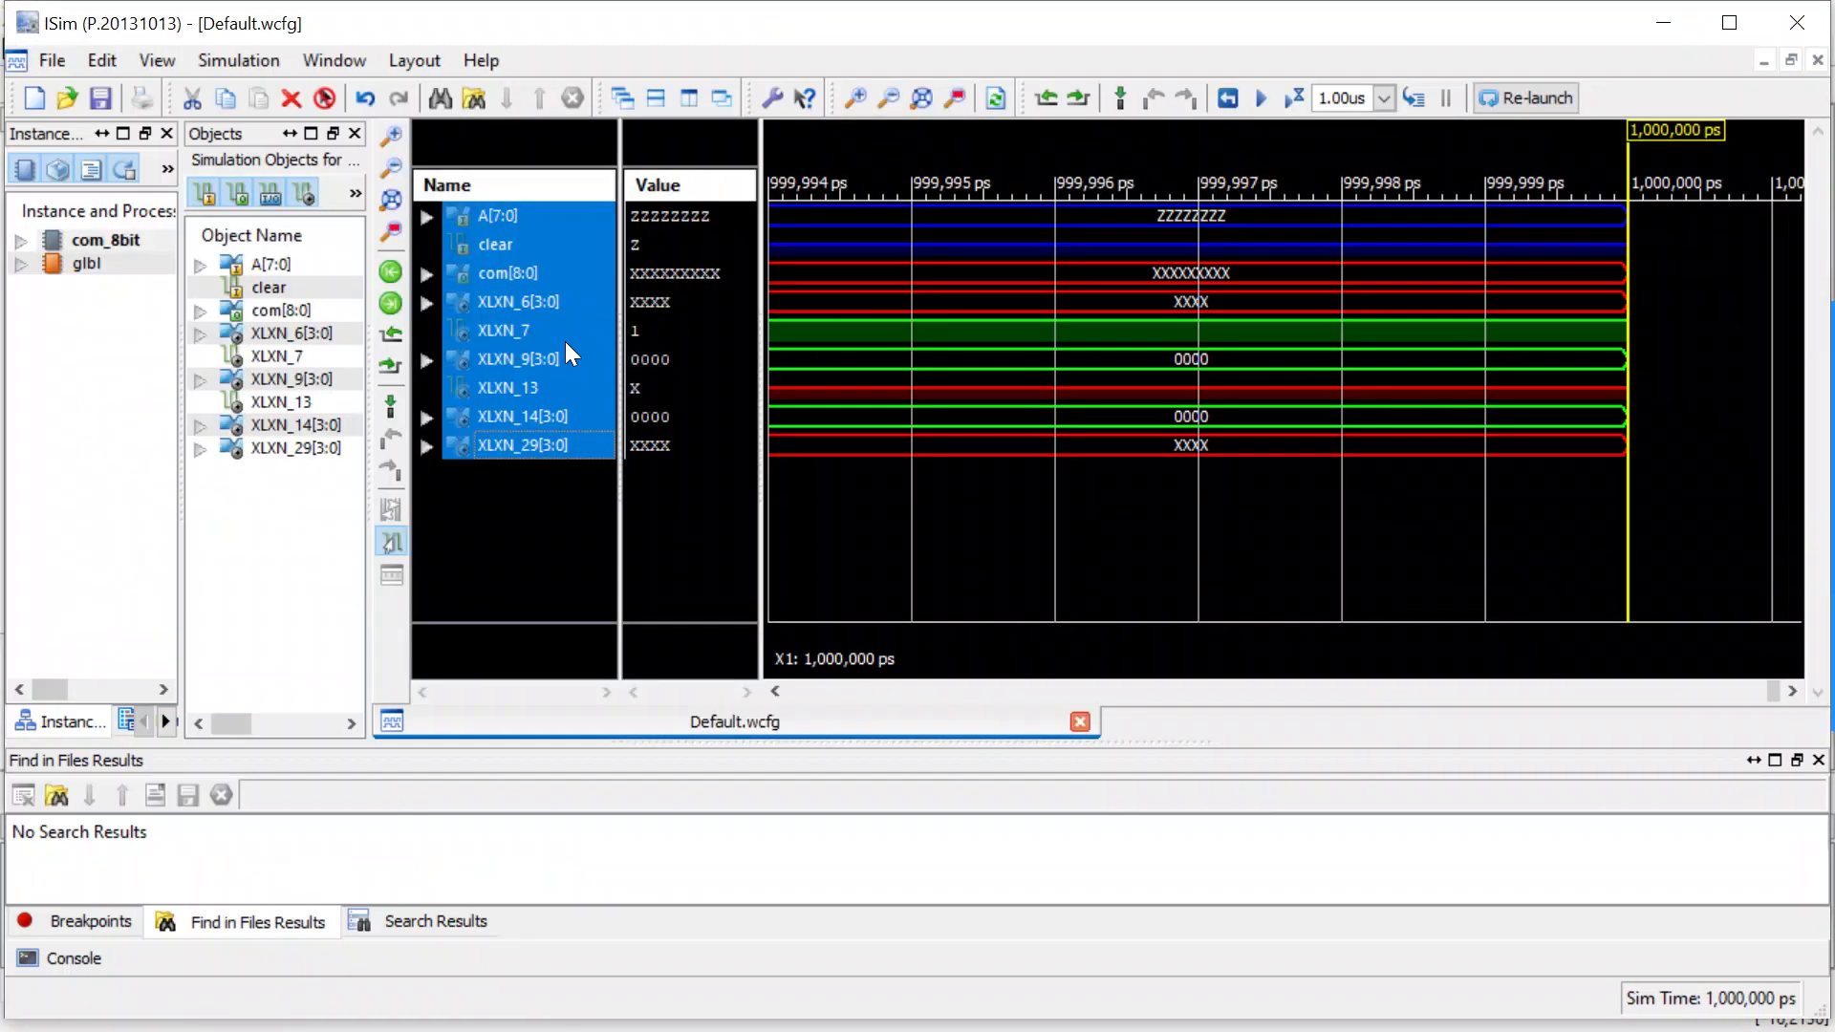
In ISim, force the clear signal of com_8bit to the constant binary value 1.
left_click(523, 537)
double_click(497, 242)
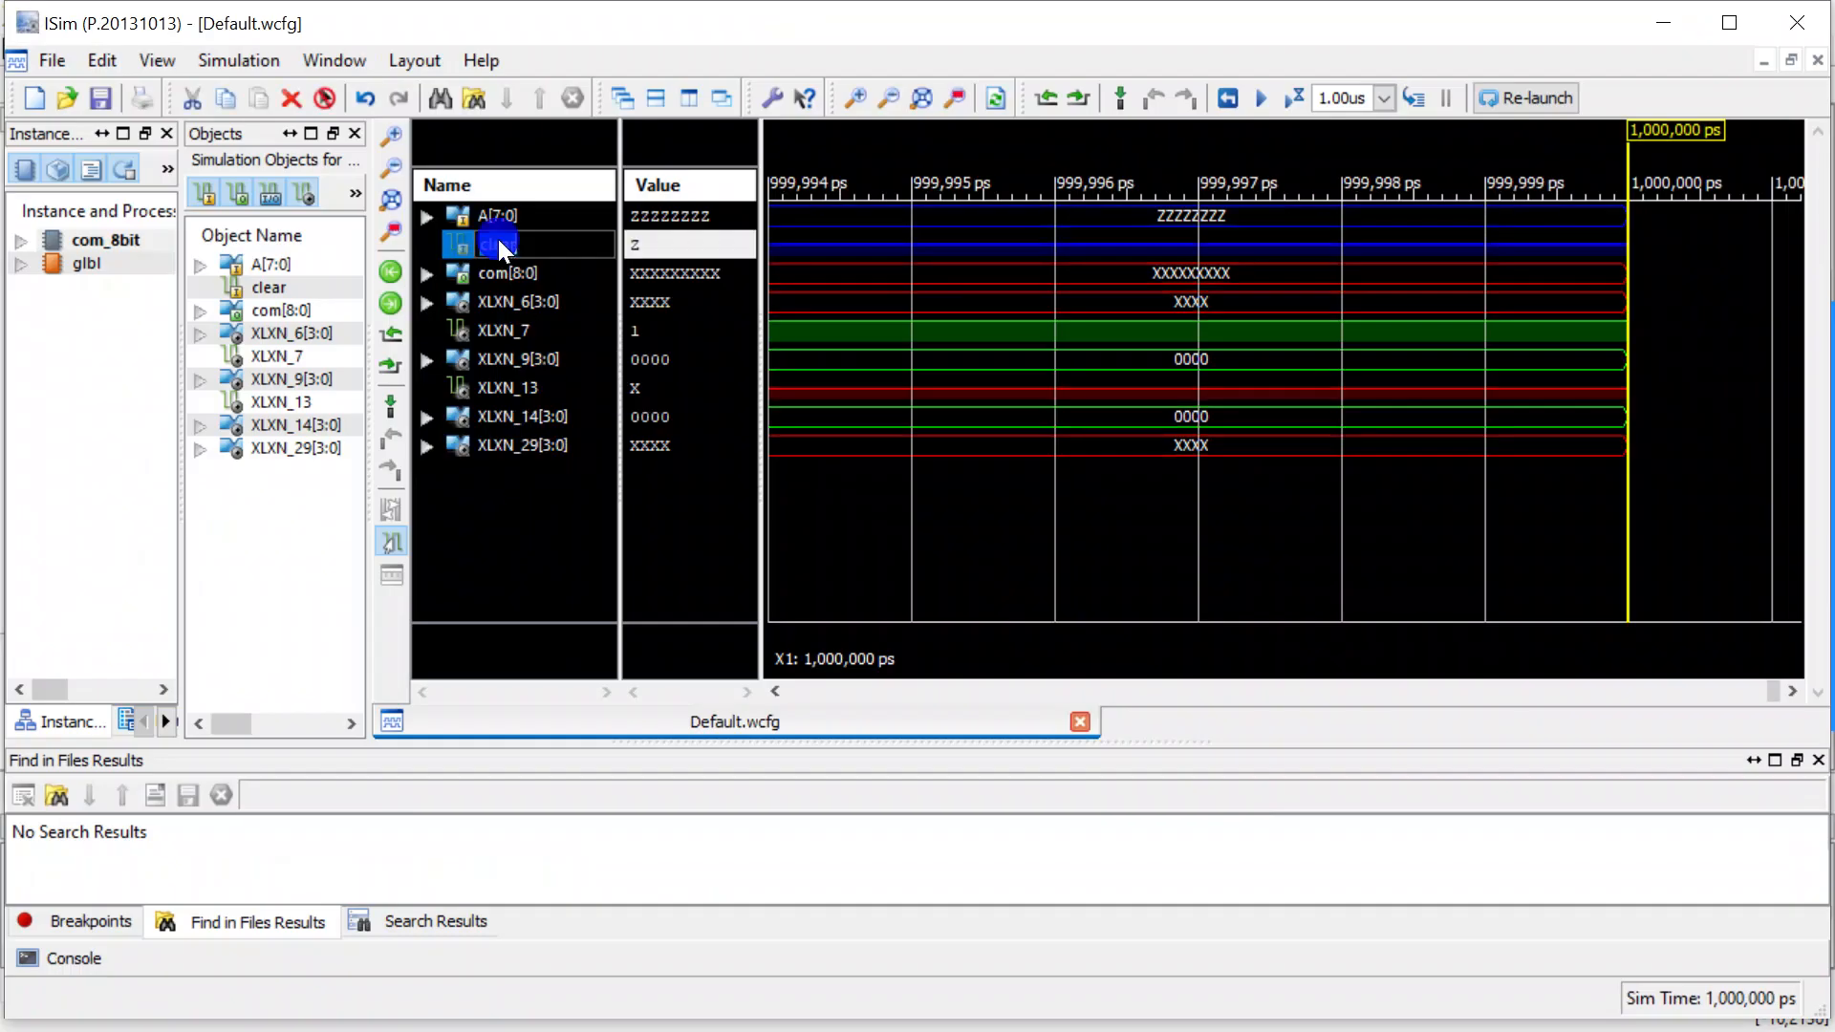
left_click(477, 619)
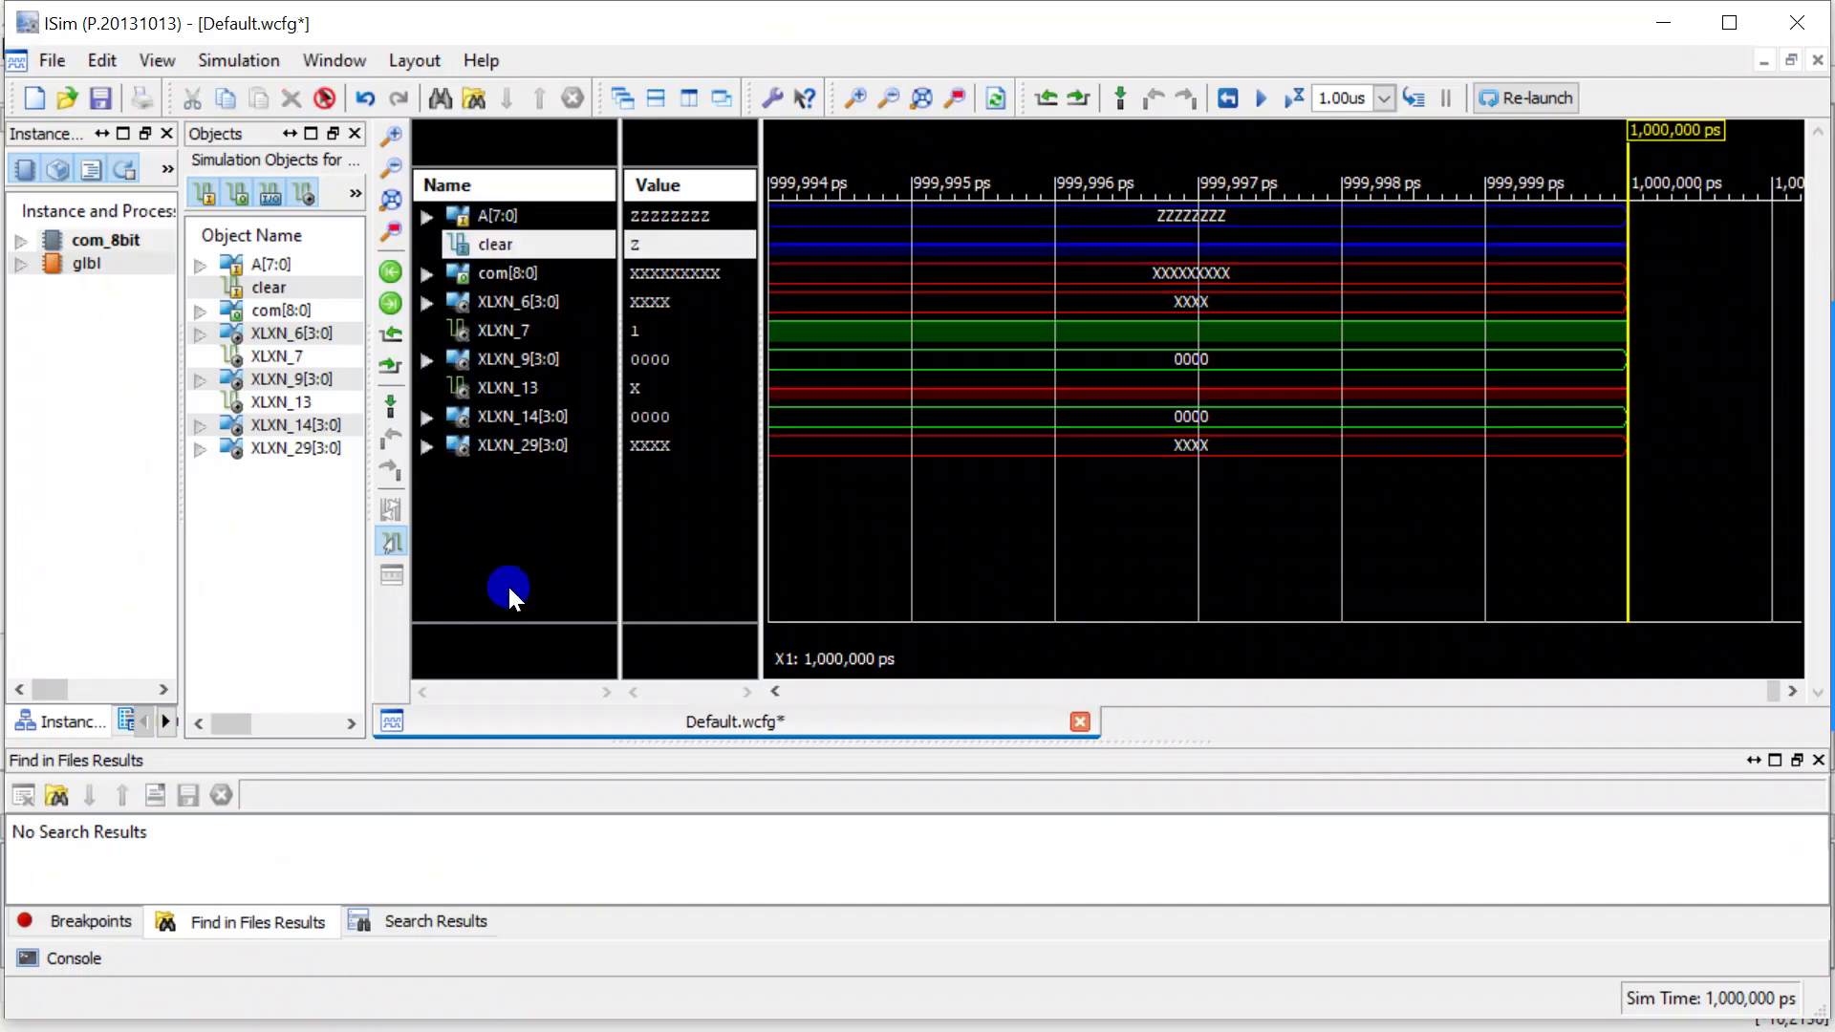
left_click(544, 244)
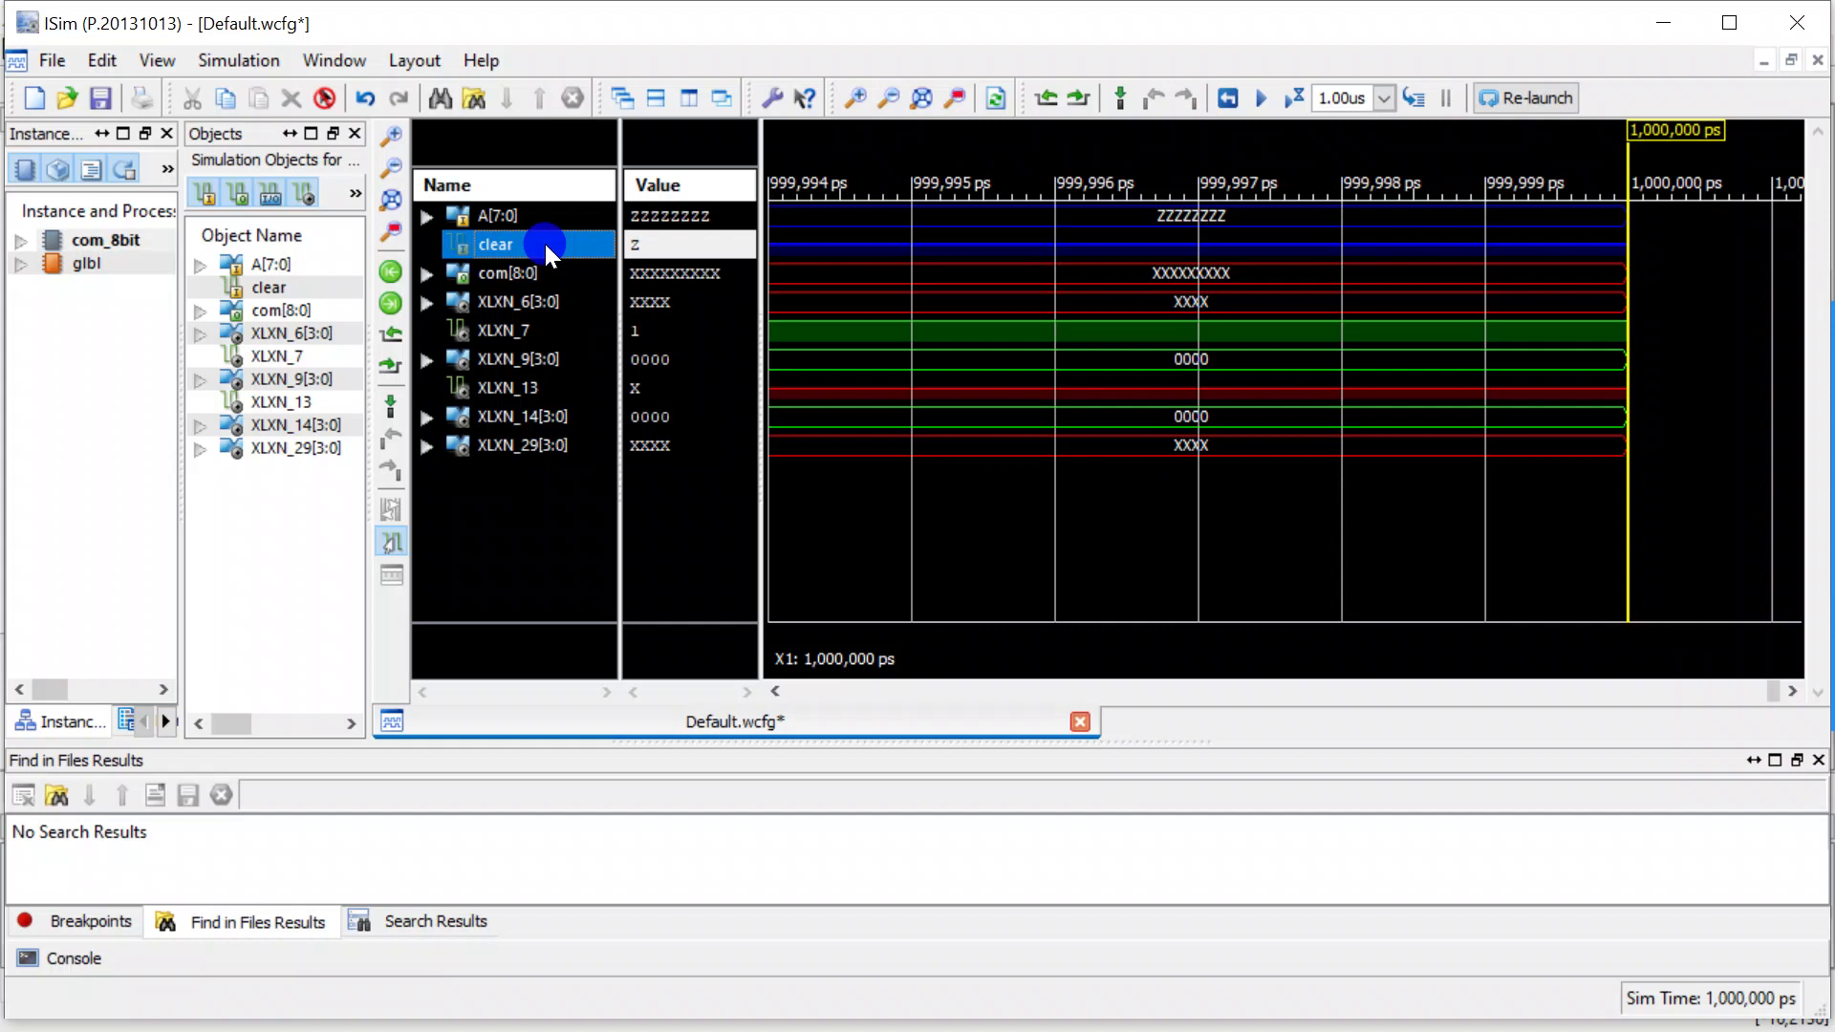
right_click(545, 243)
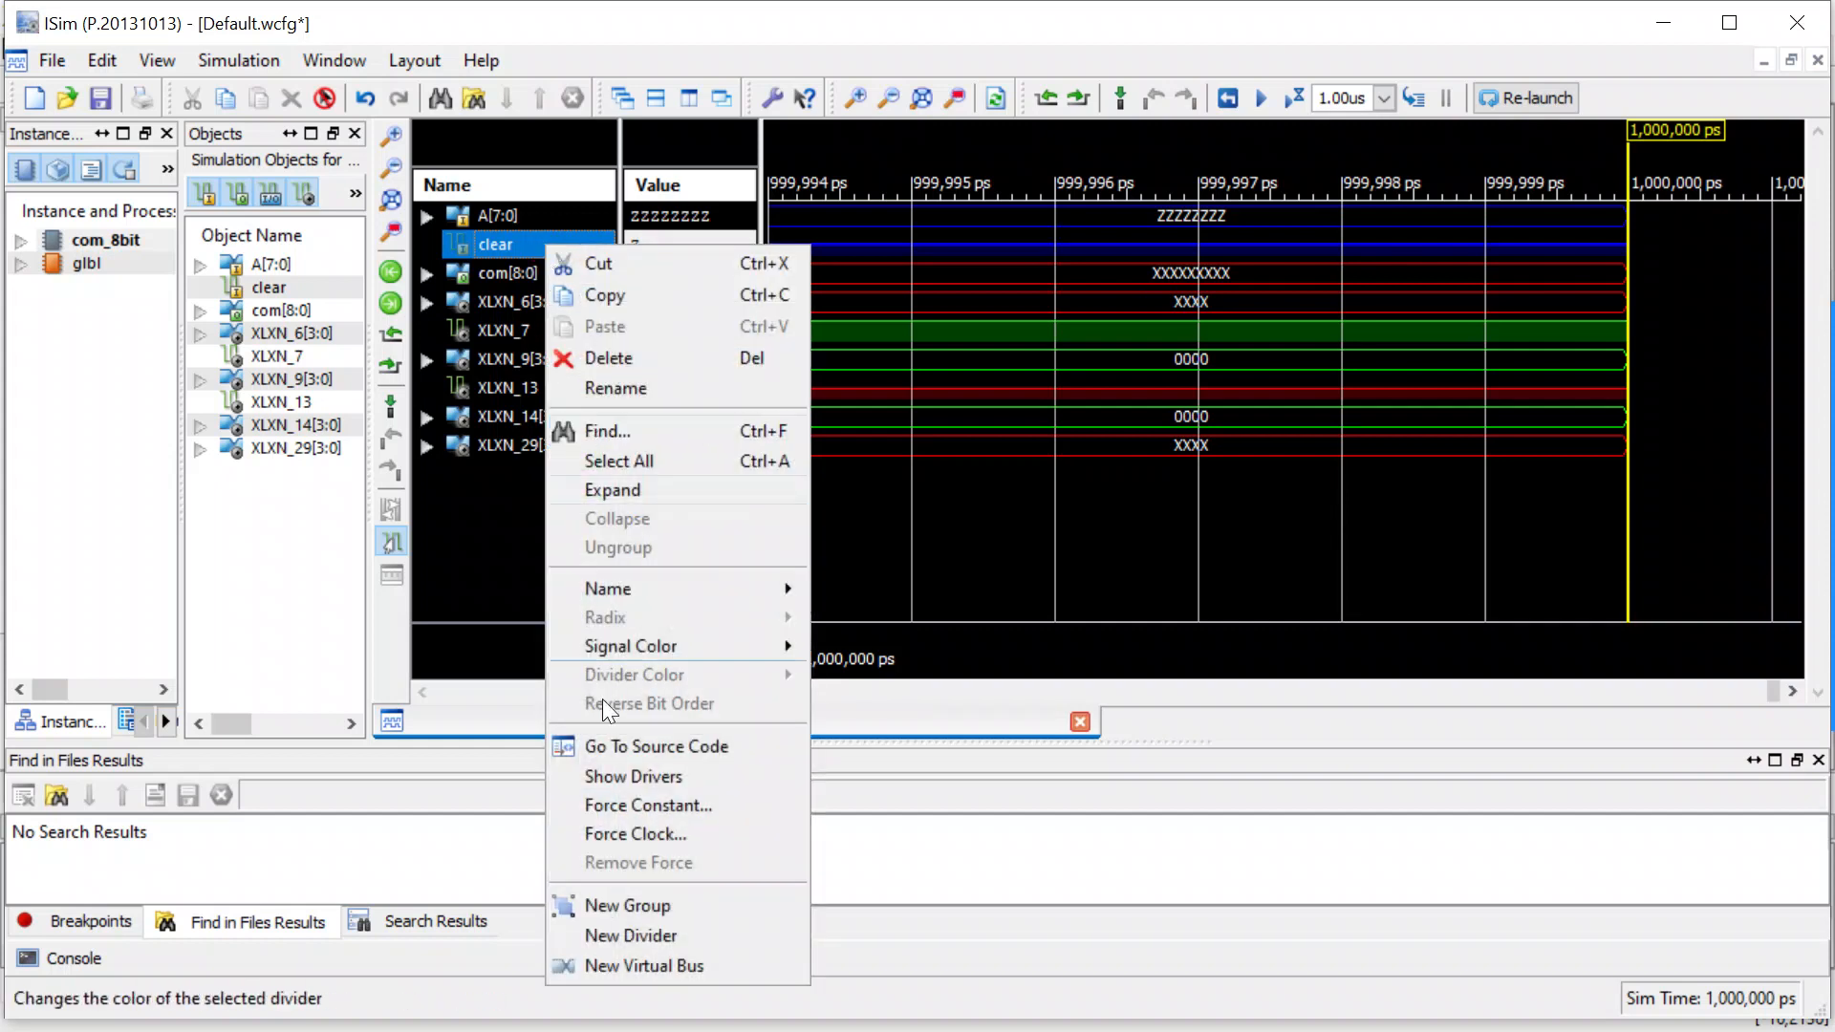
left_click(628, 804)
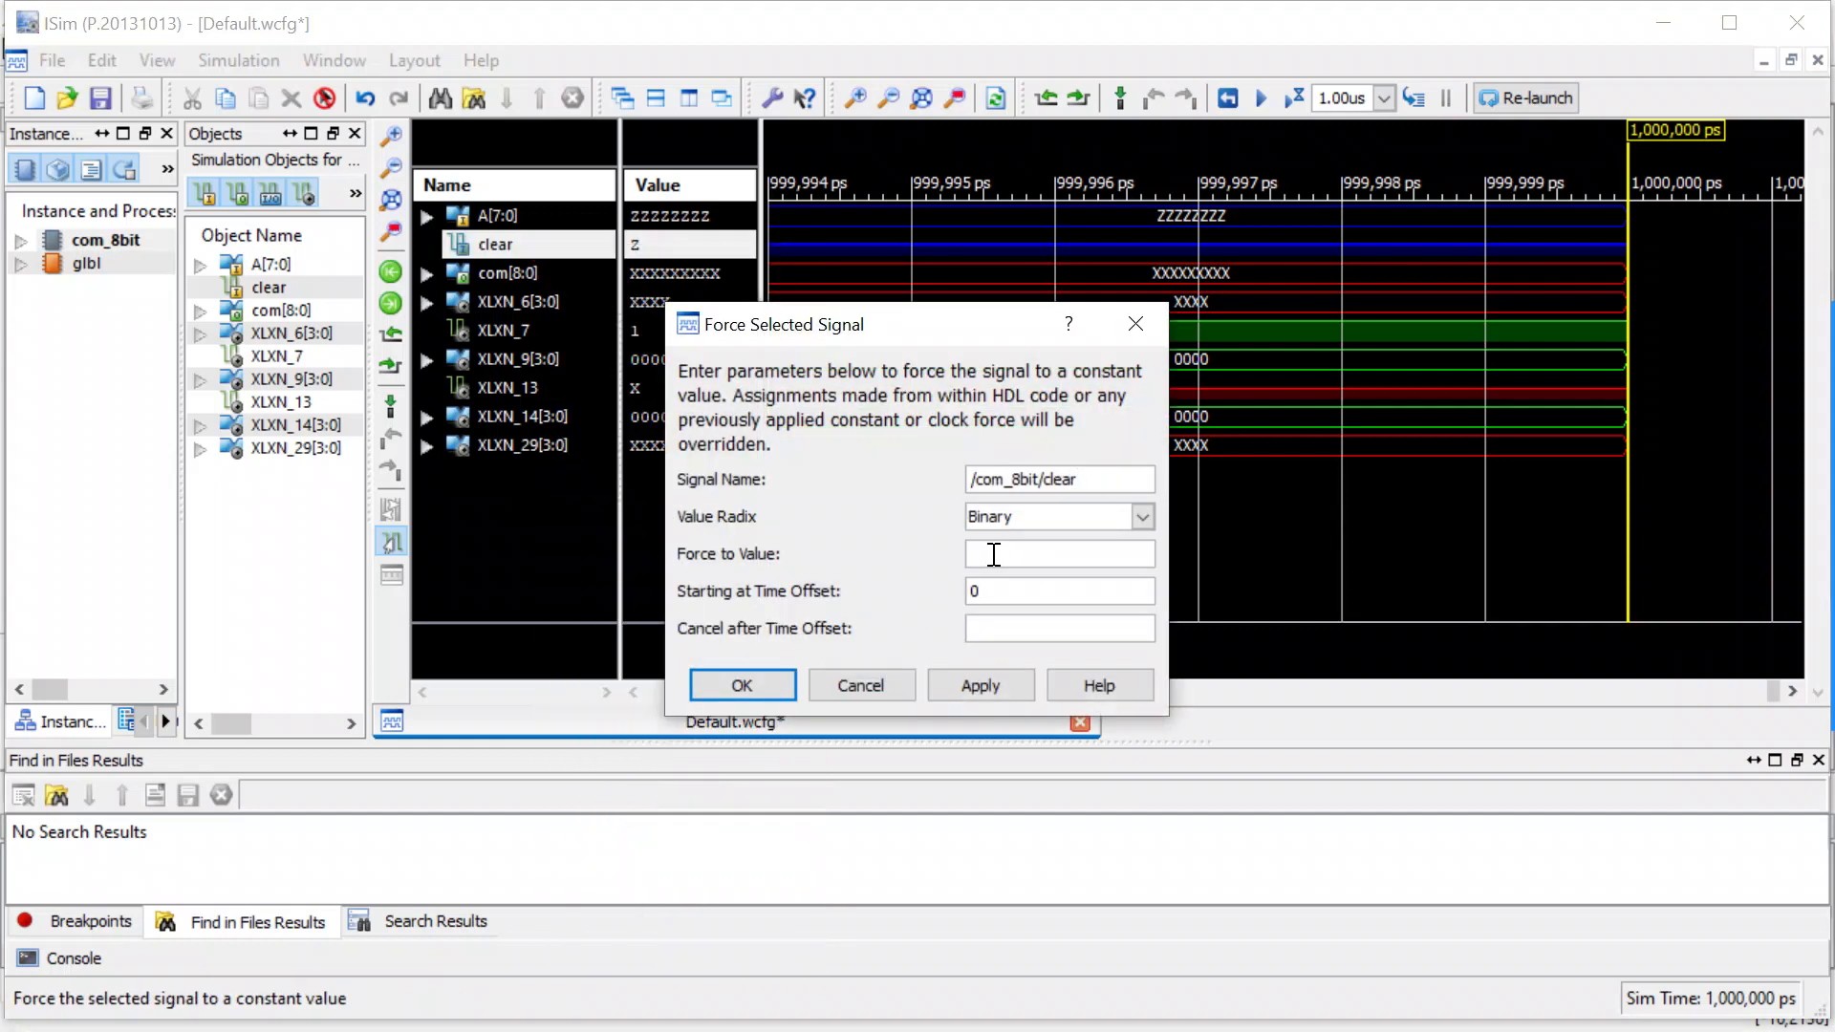
left_click(979, 552)
type("1")
key("Return")
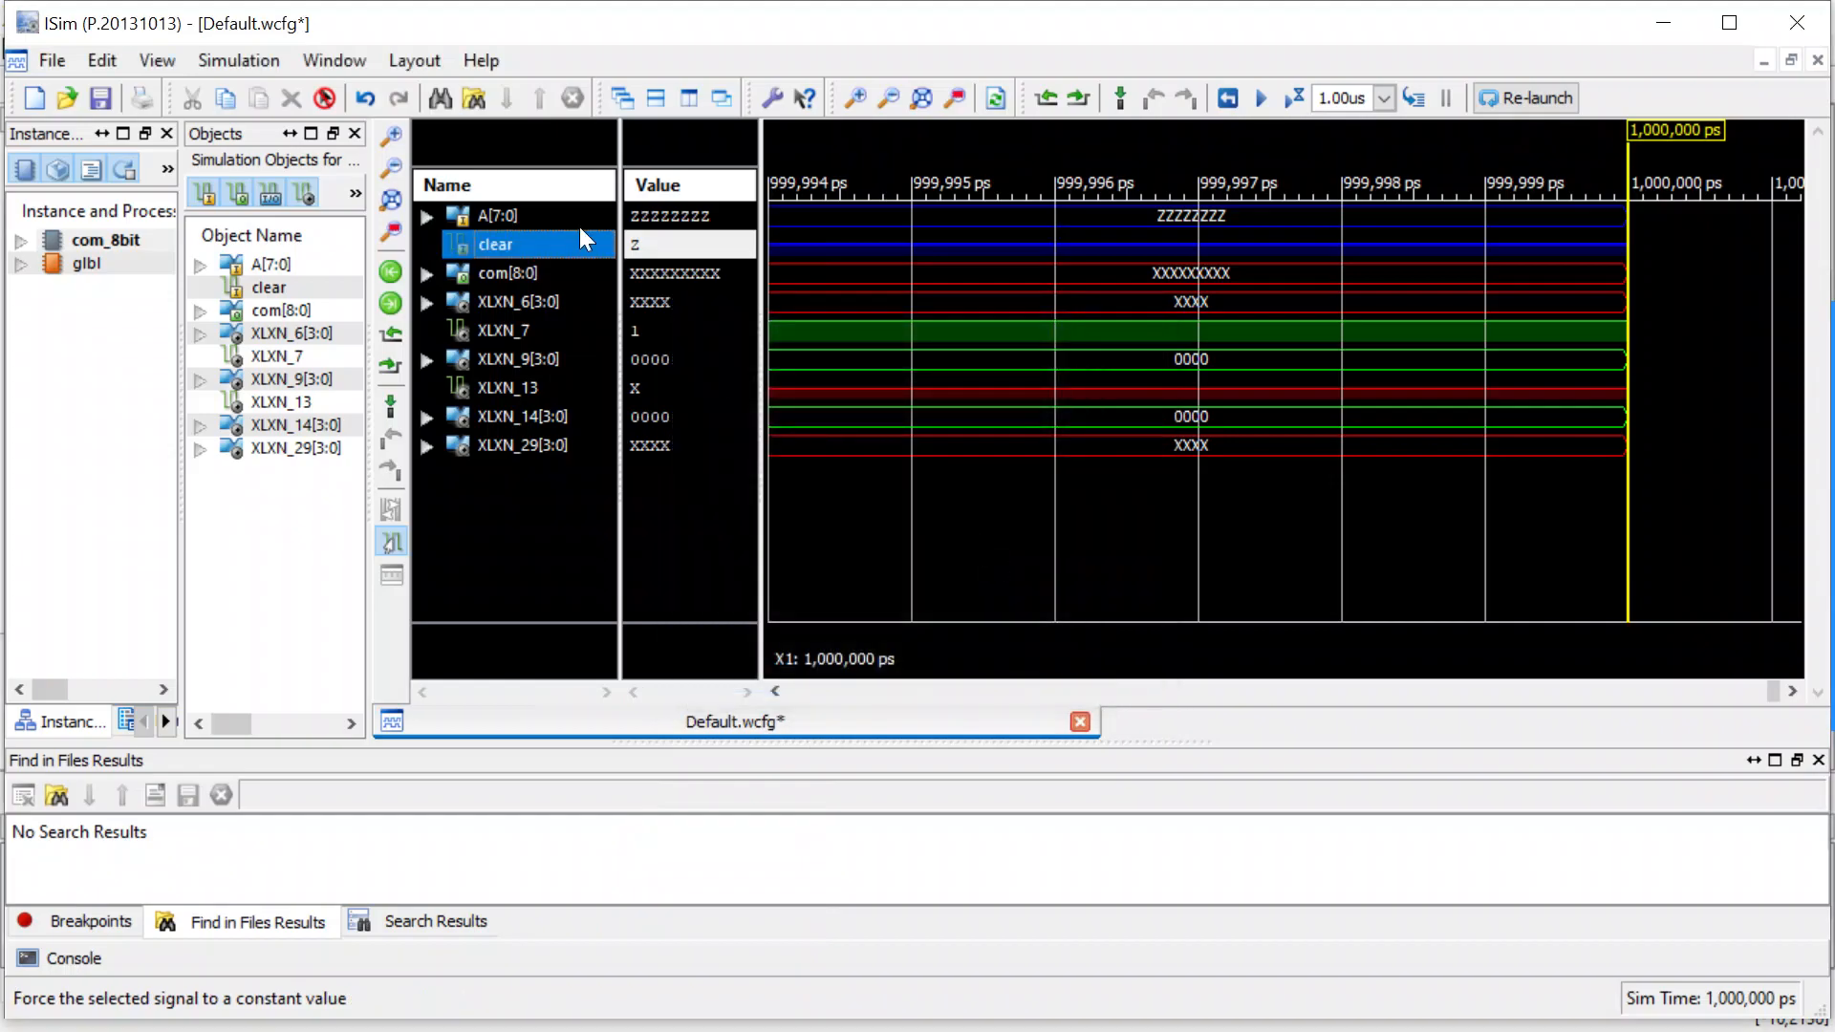
Try to force A[7:0] to the constant binary value 100 and run the simulation for 1.00us.
left_click(524, 213)
right_click(523, 212)
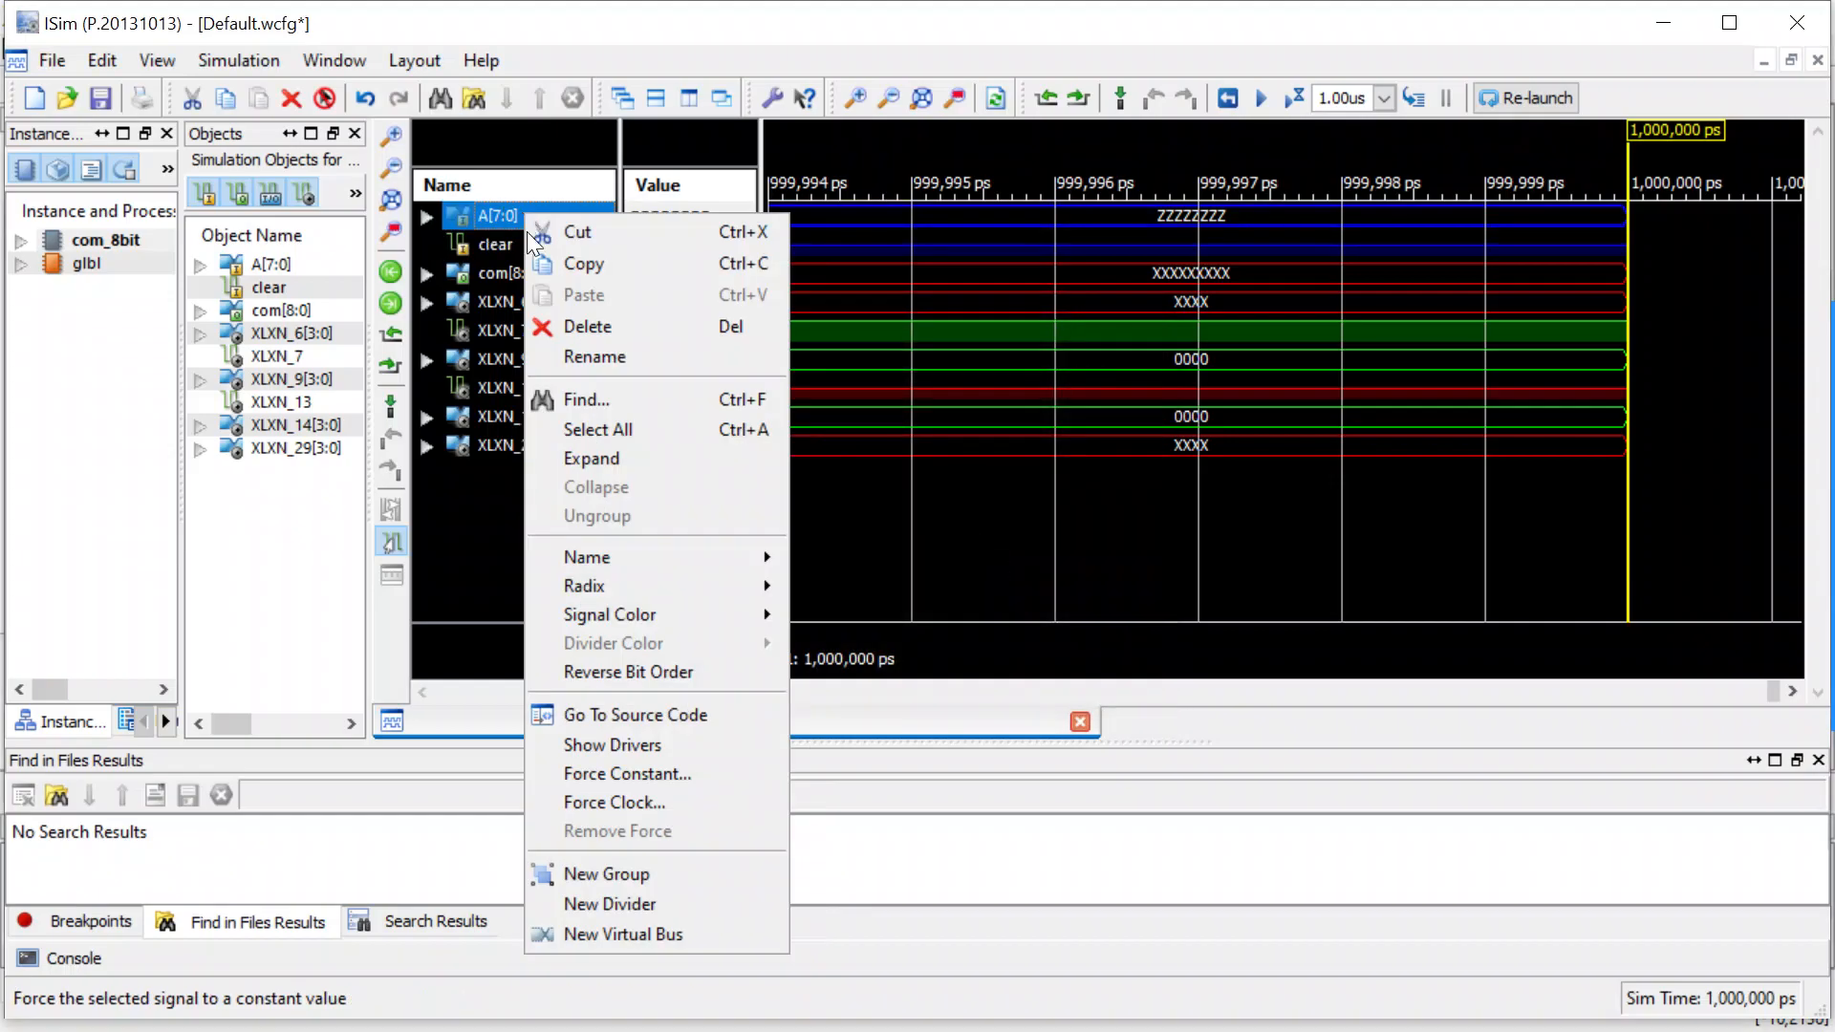
left_click(640, 772)
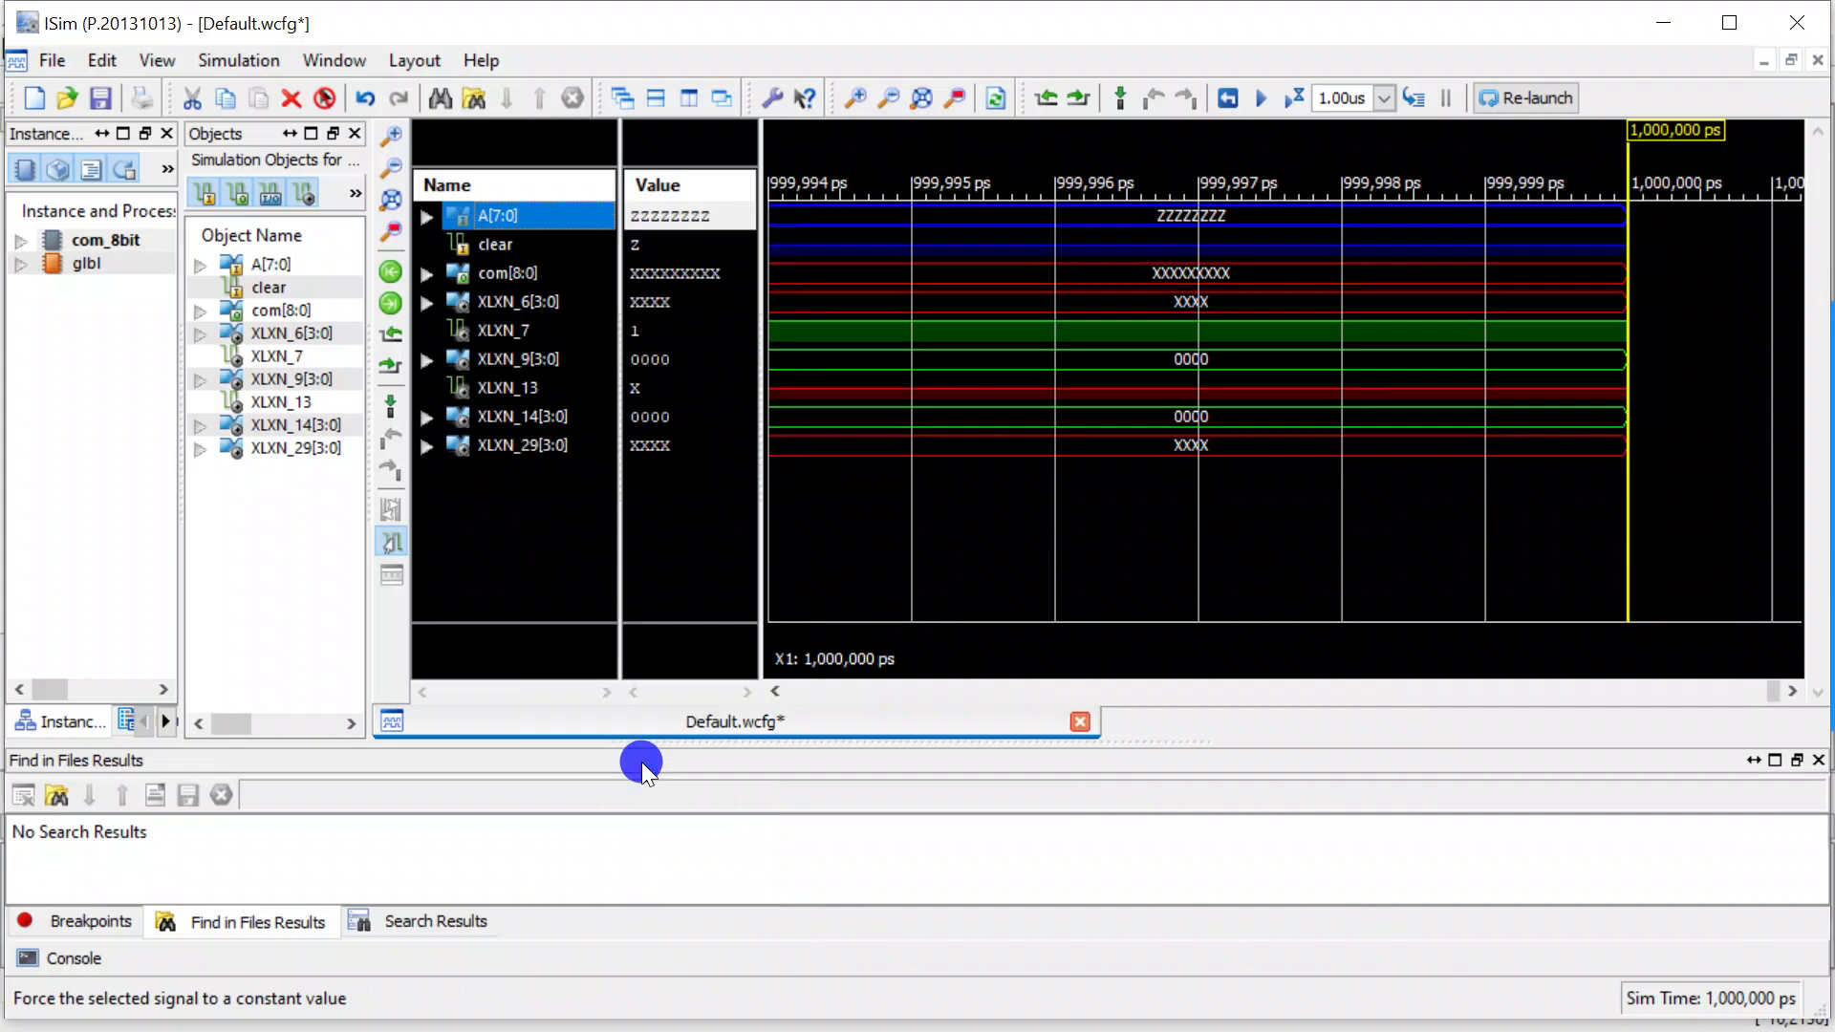
left_click_drag(916, 319, 1005, 318)
left_click(1088, 502)
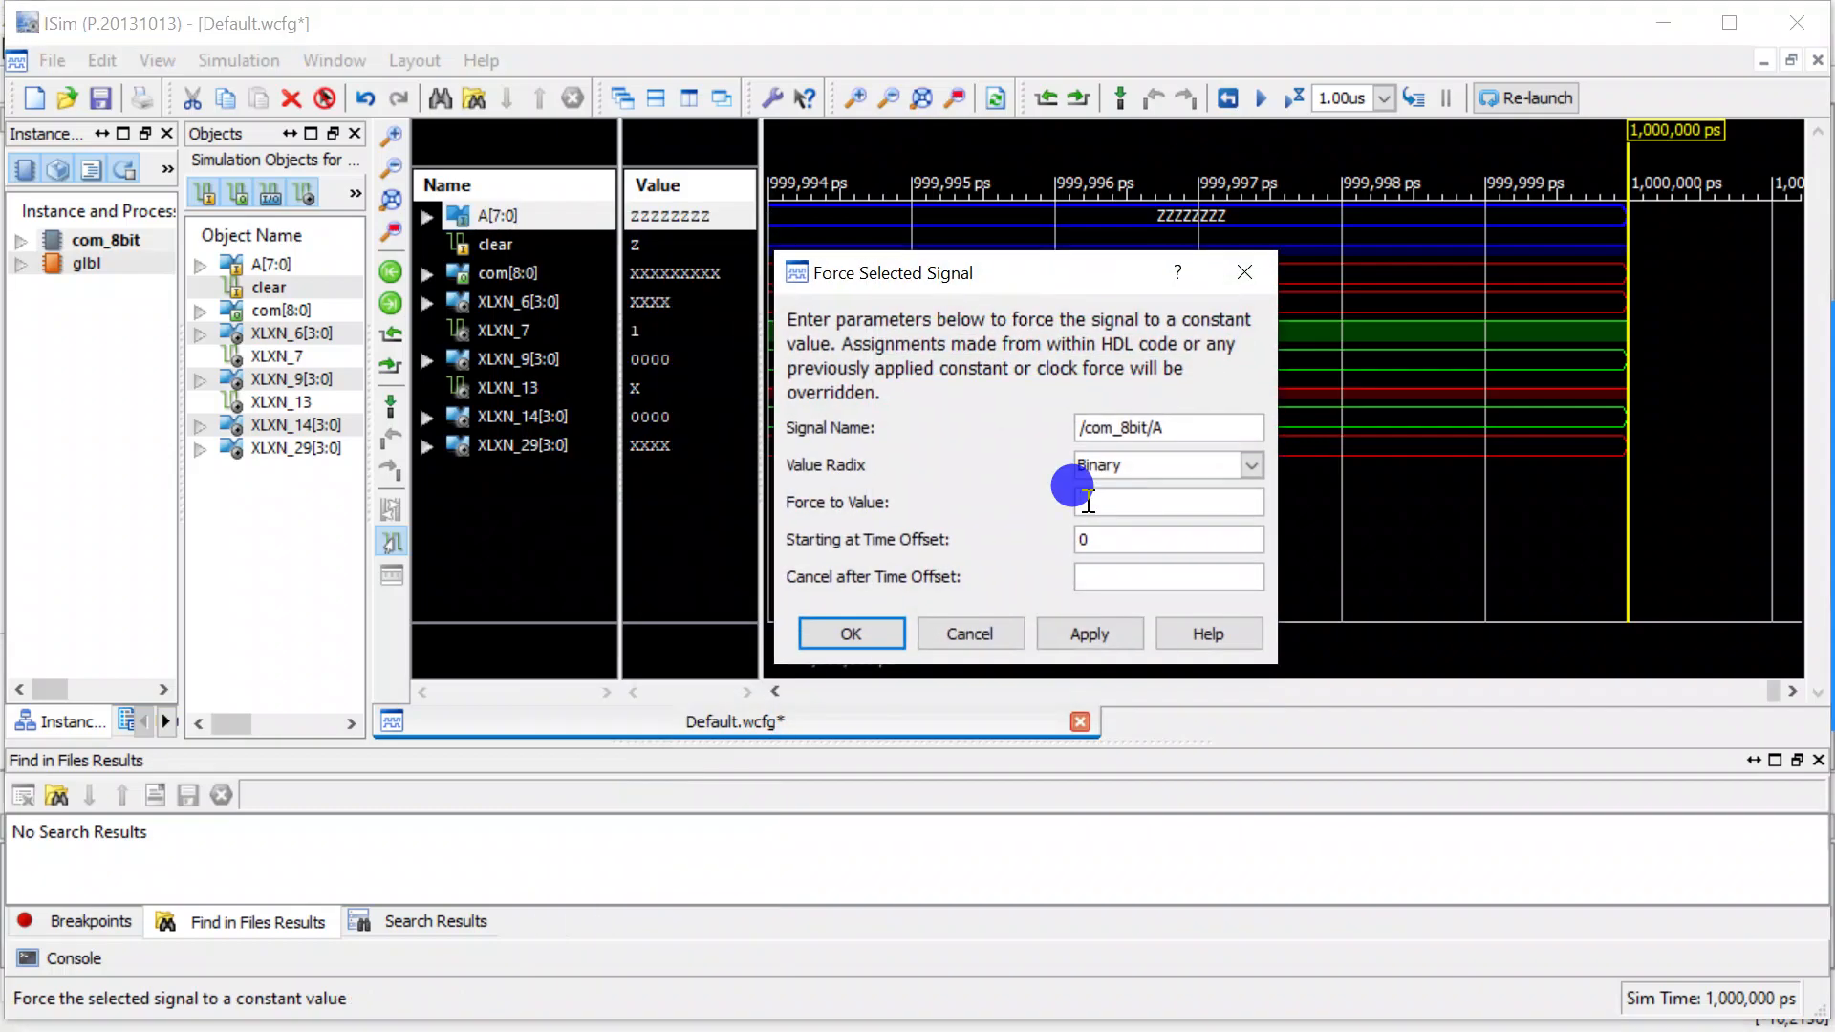
type("100")
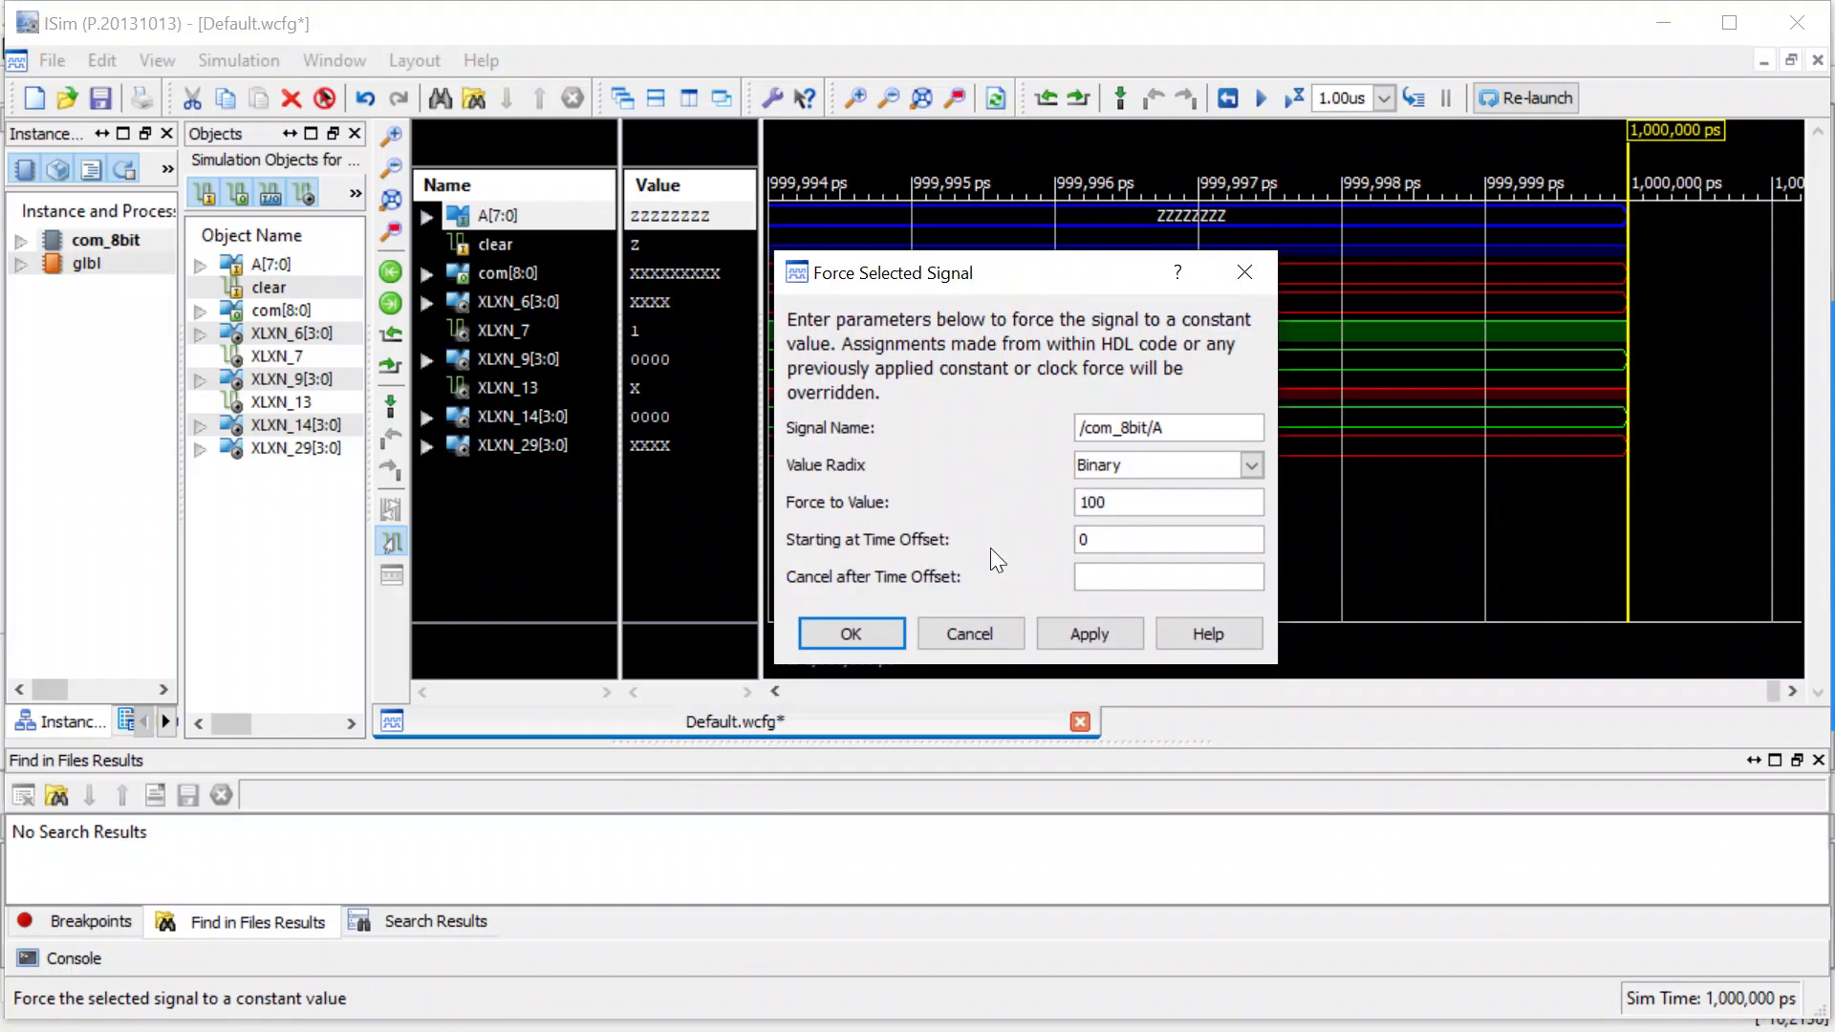
left_click(863, 633)
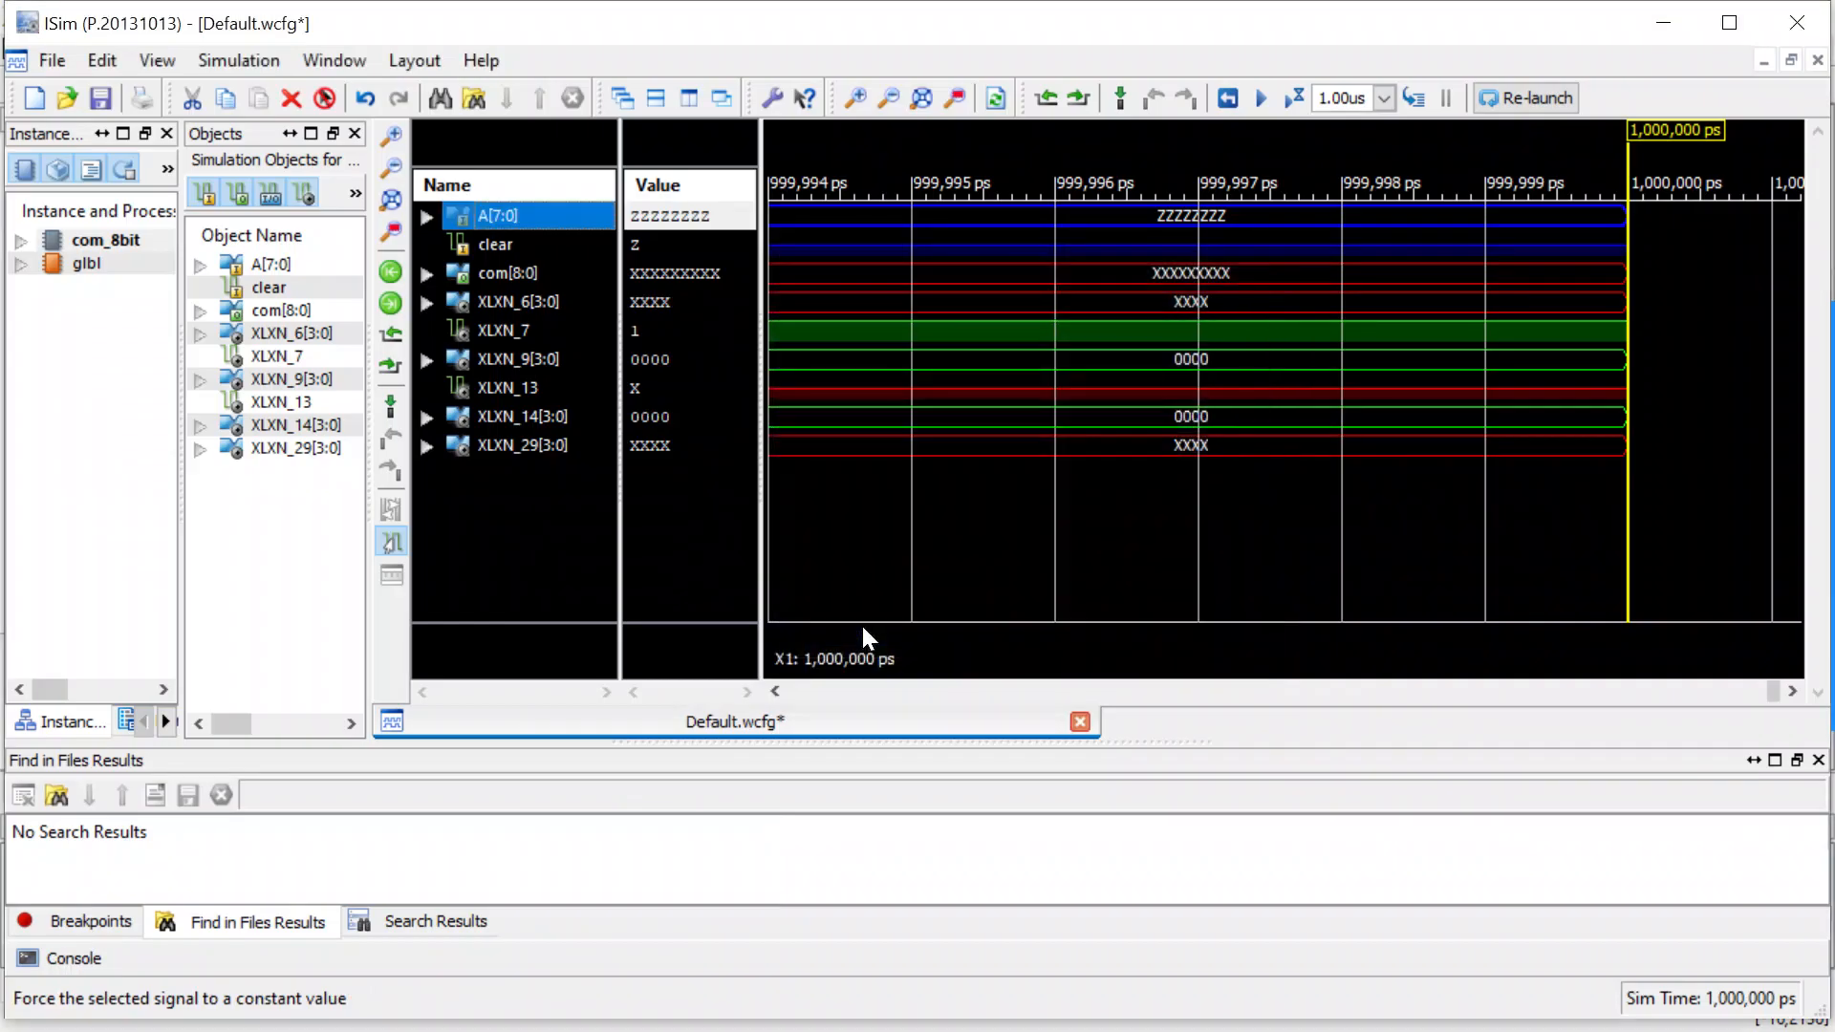
left_click(1299, 96)
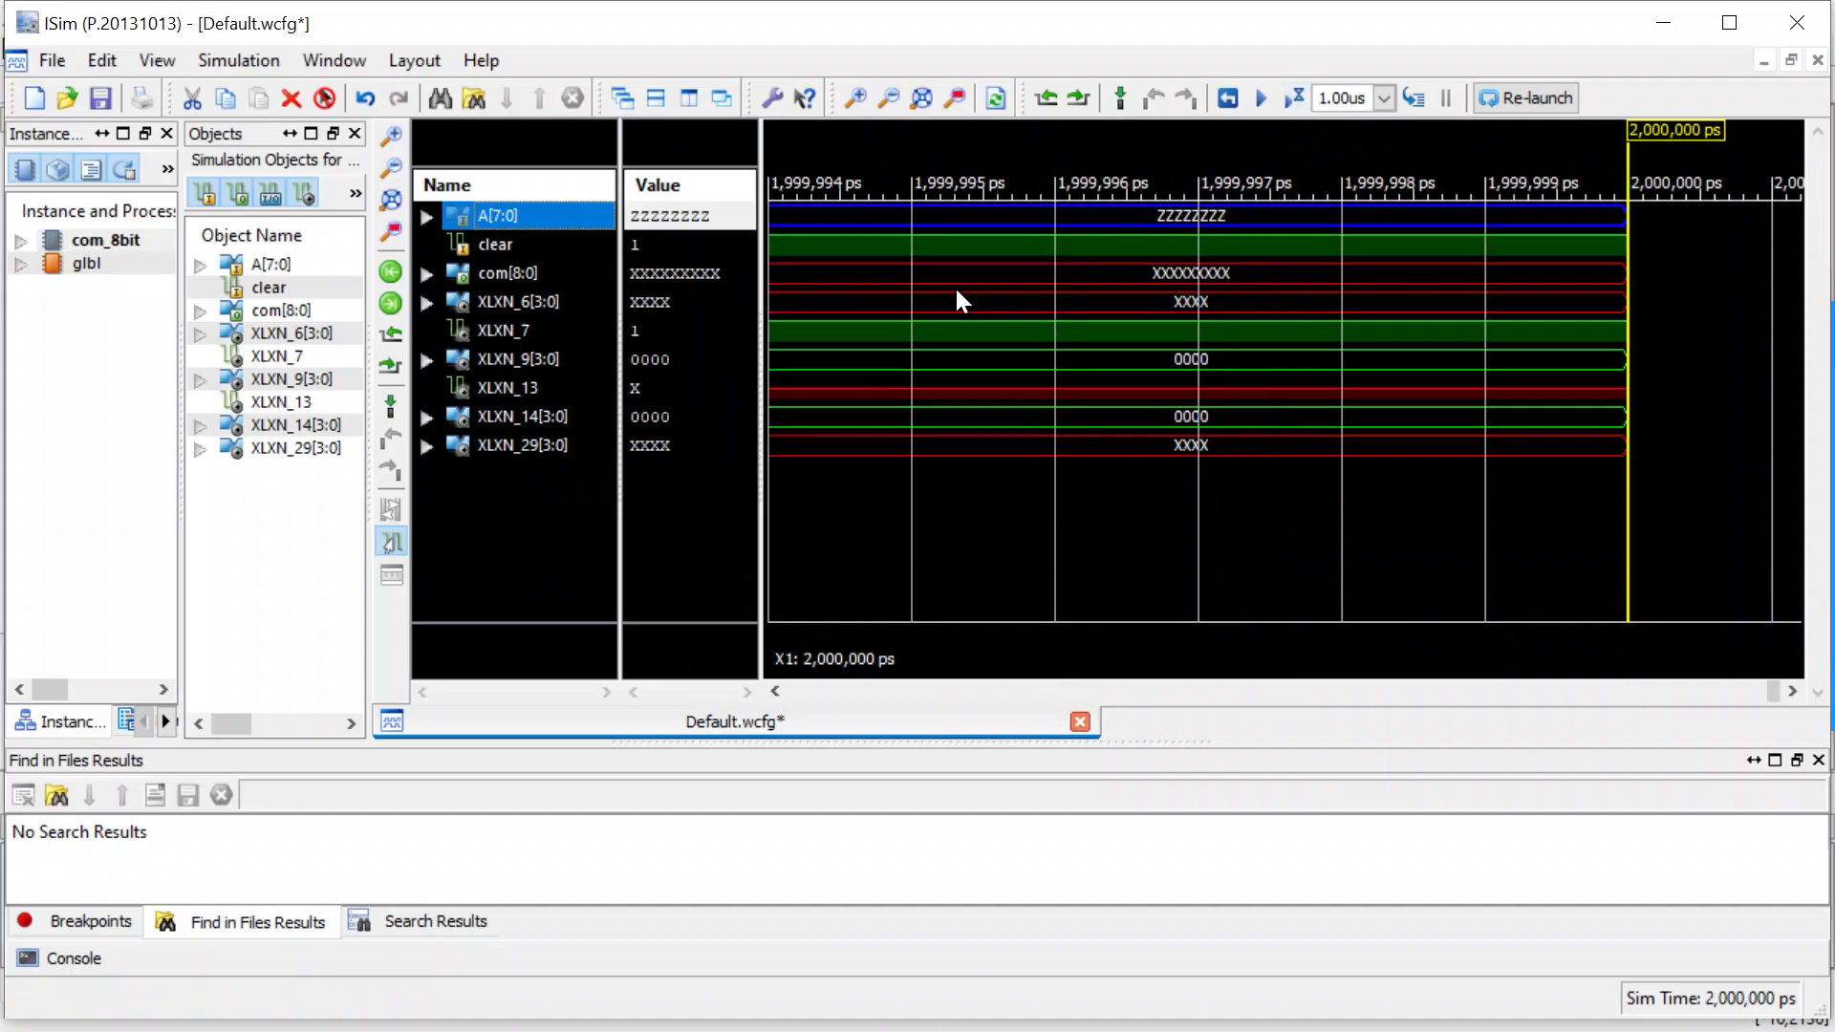
Force A[7:0] to the constant unsigned decimal value 100 and run the simulation for 1.00us.
right_click(541, 214)
left_click(668, 784)
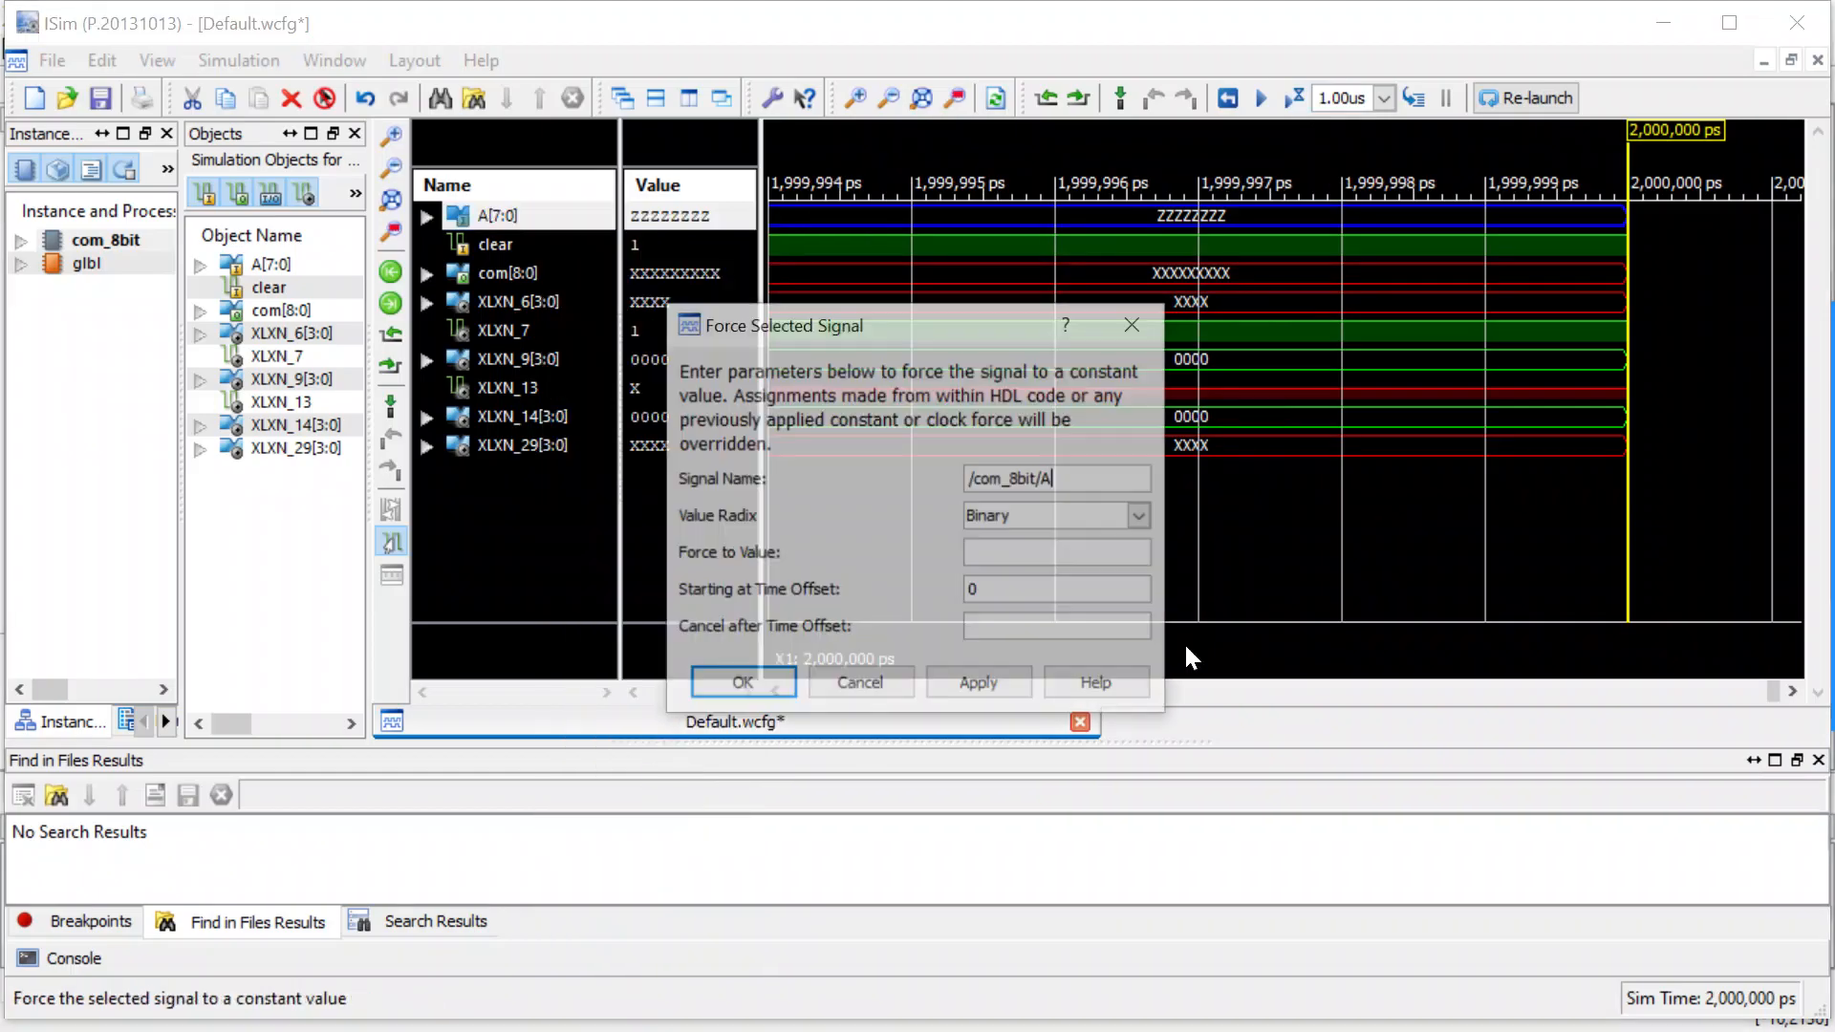
left_click(1137, 519)
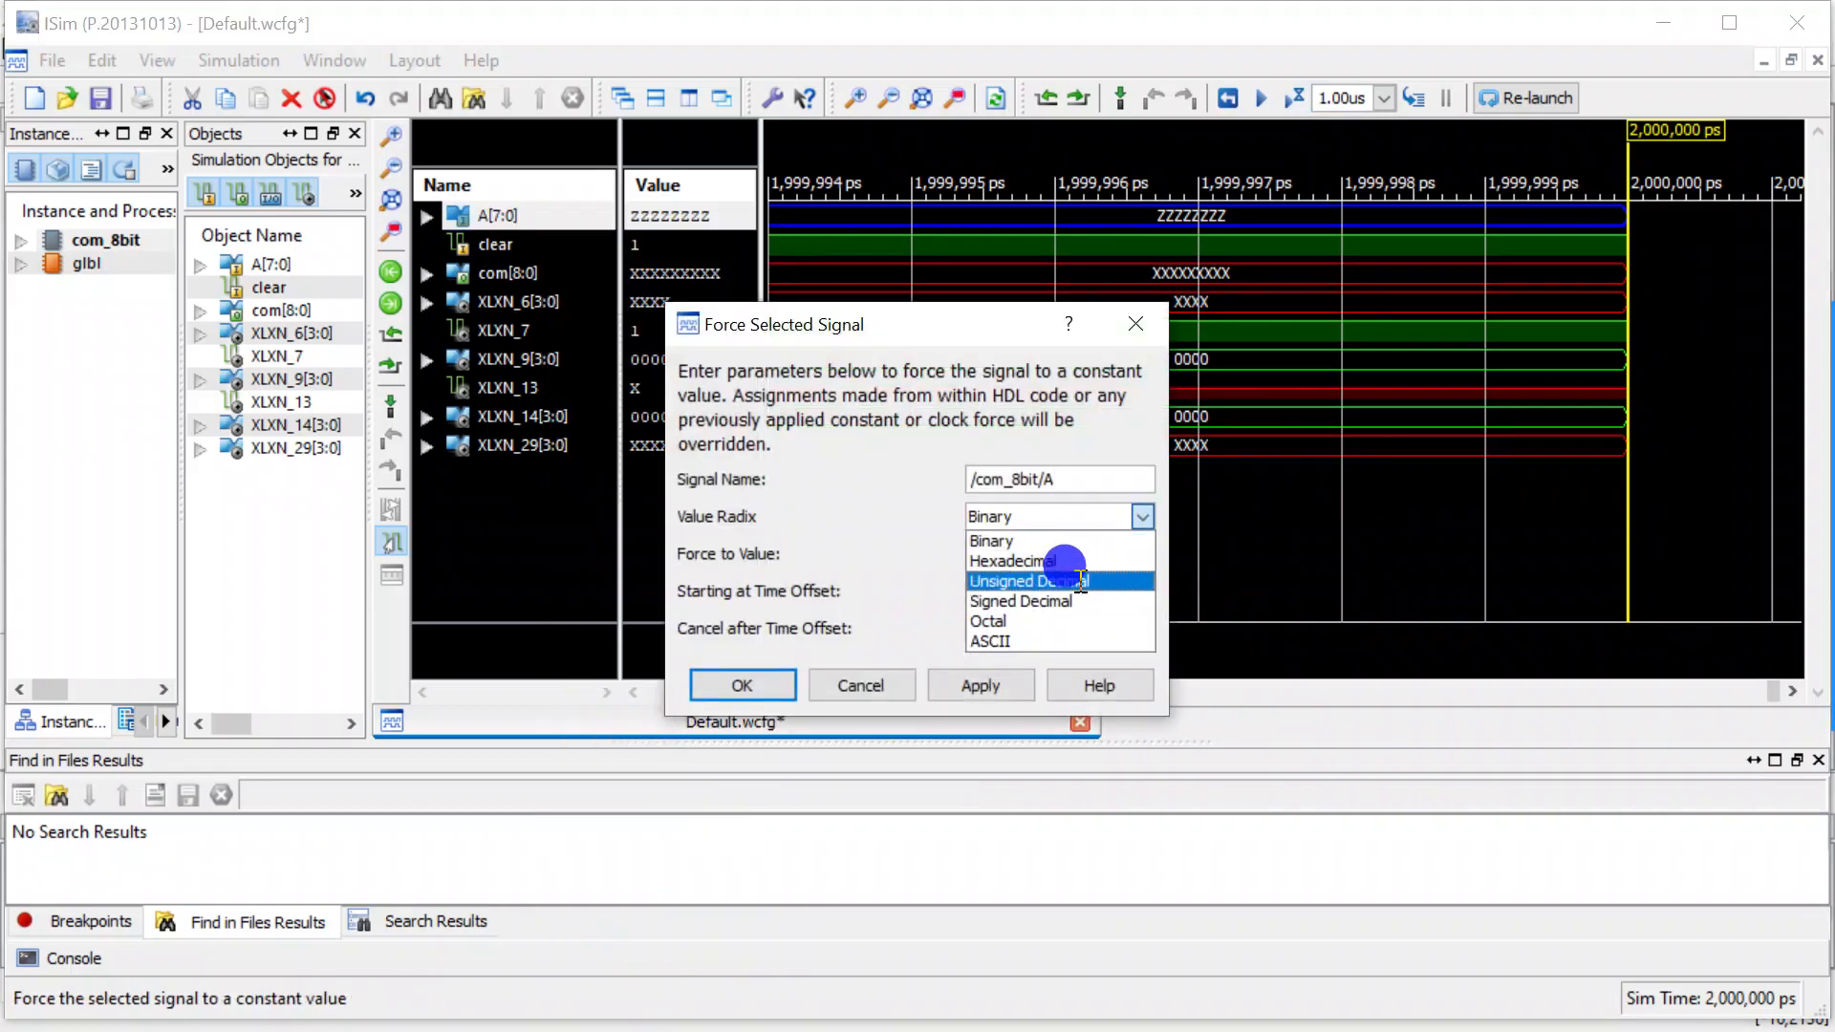
left_click(1056, 577)
left_click(1027, 552)
type("100")
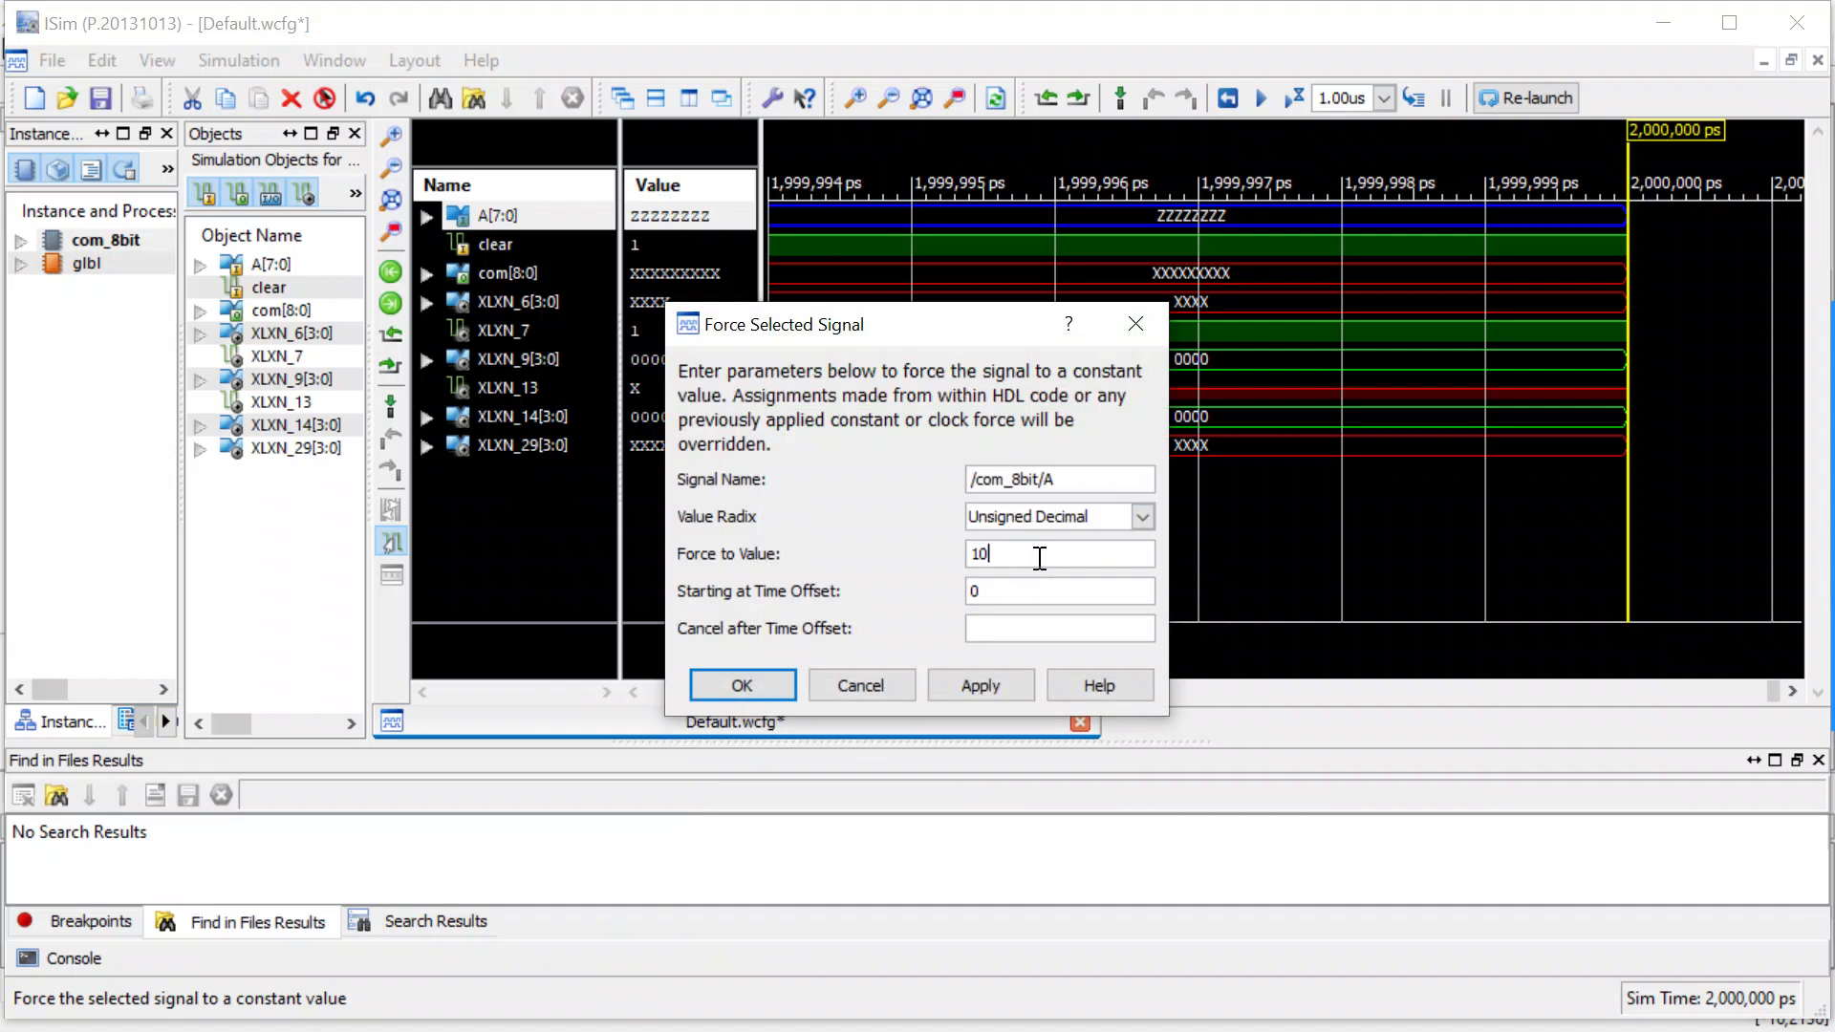
left_click(730, 680)
left_click(1289, 103)
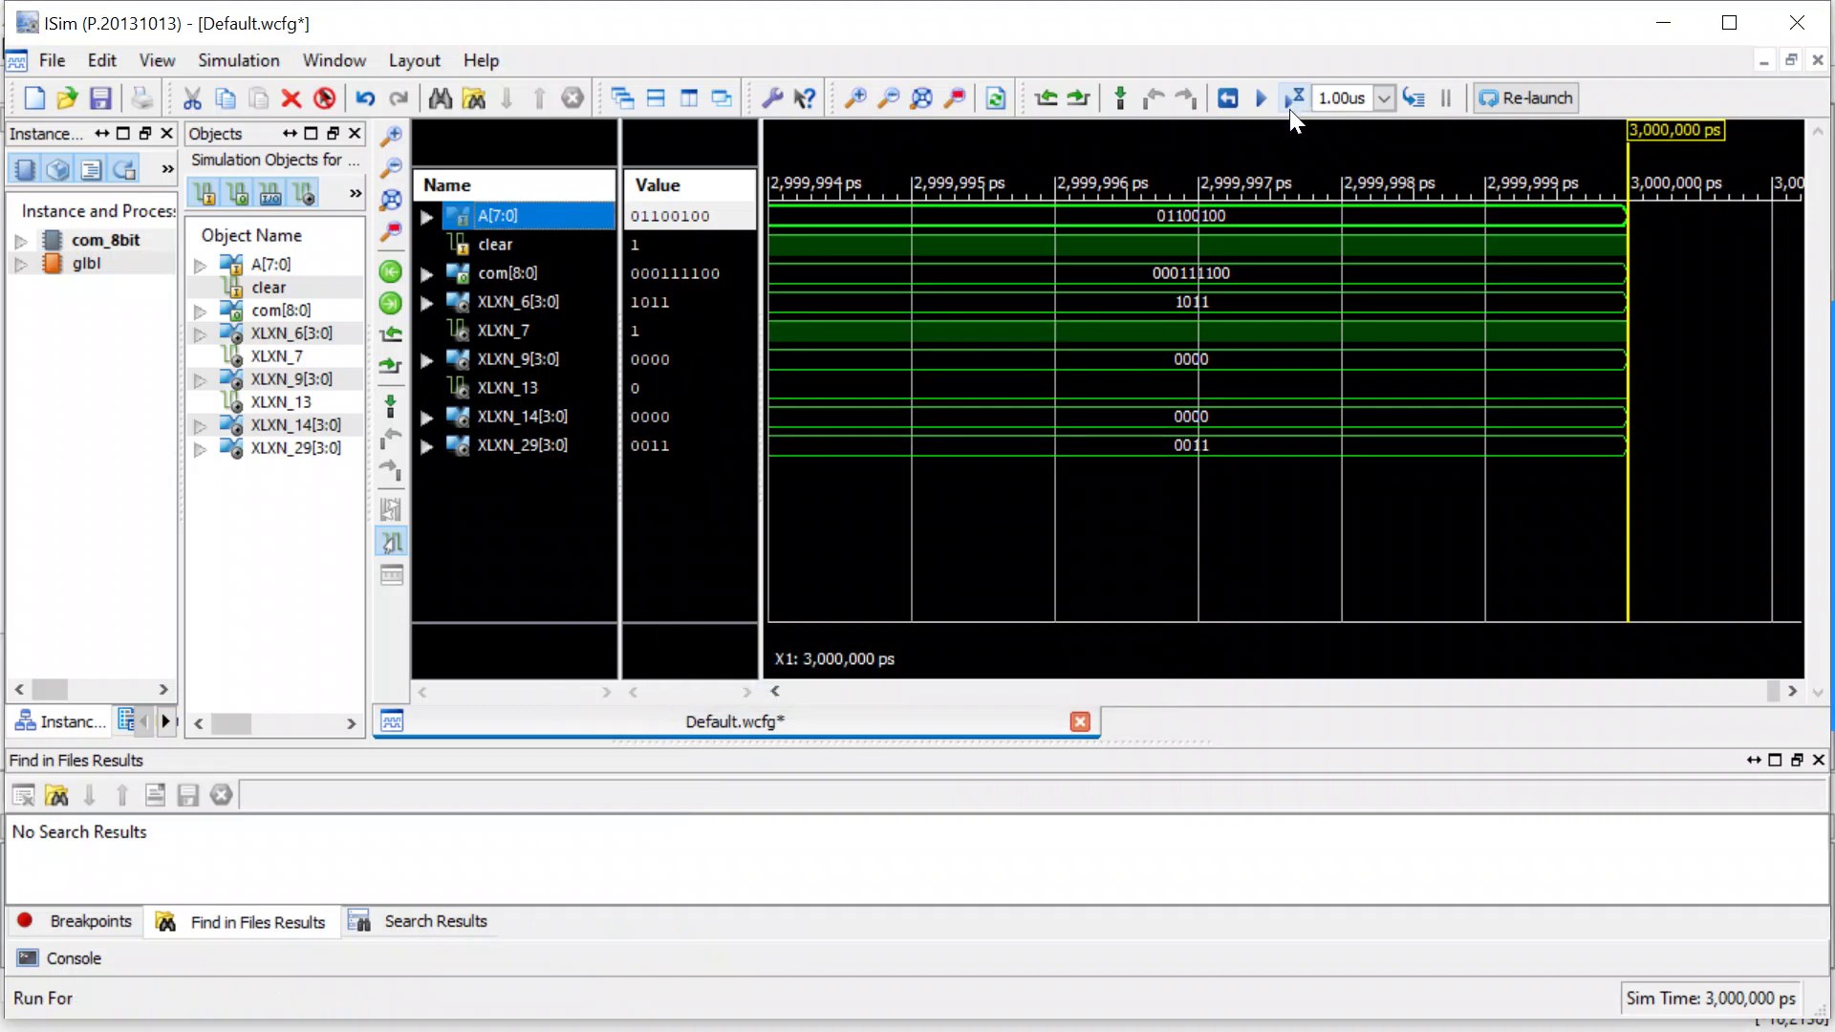
Set the display radix of com[8:0] to Signed Decimal and that of A[7:0] to Unsigned Decimal.
left_click(502, 278)
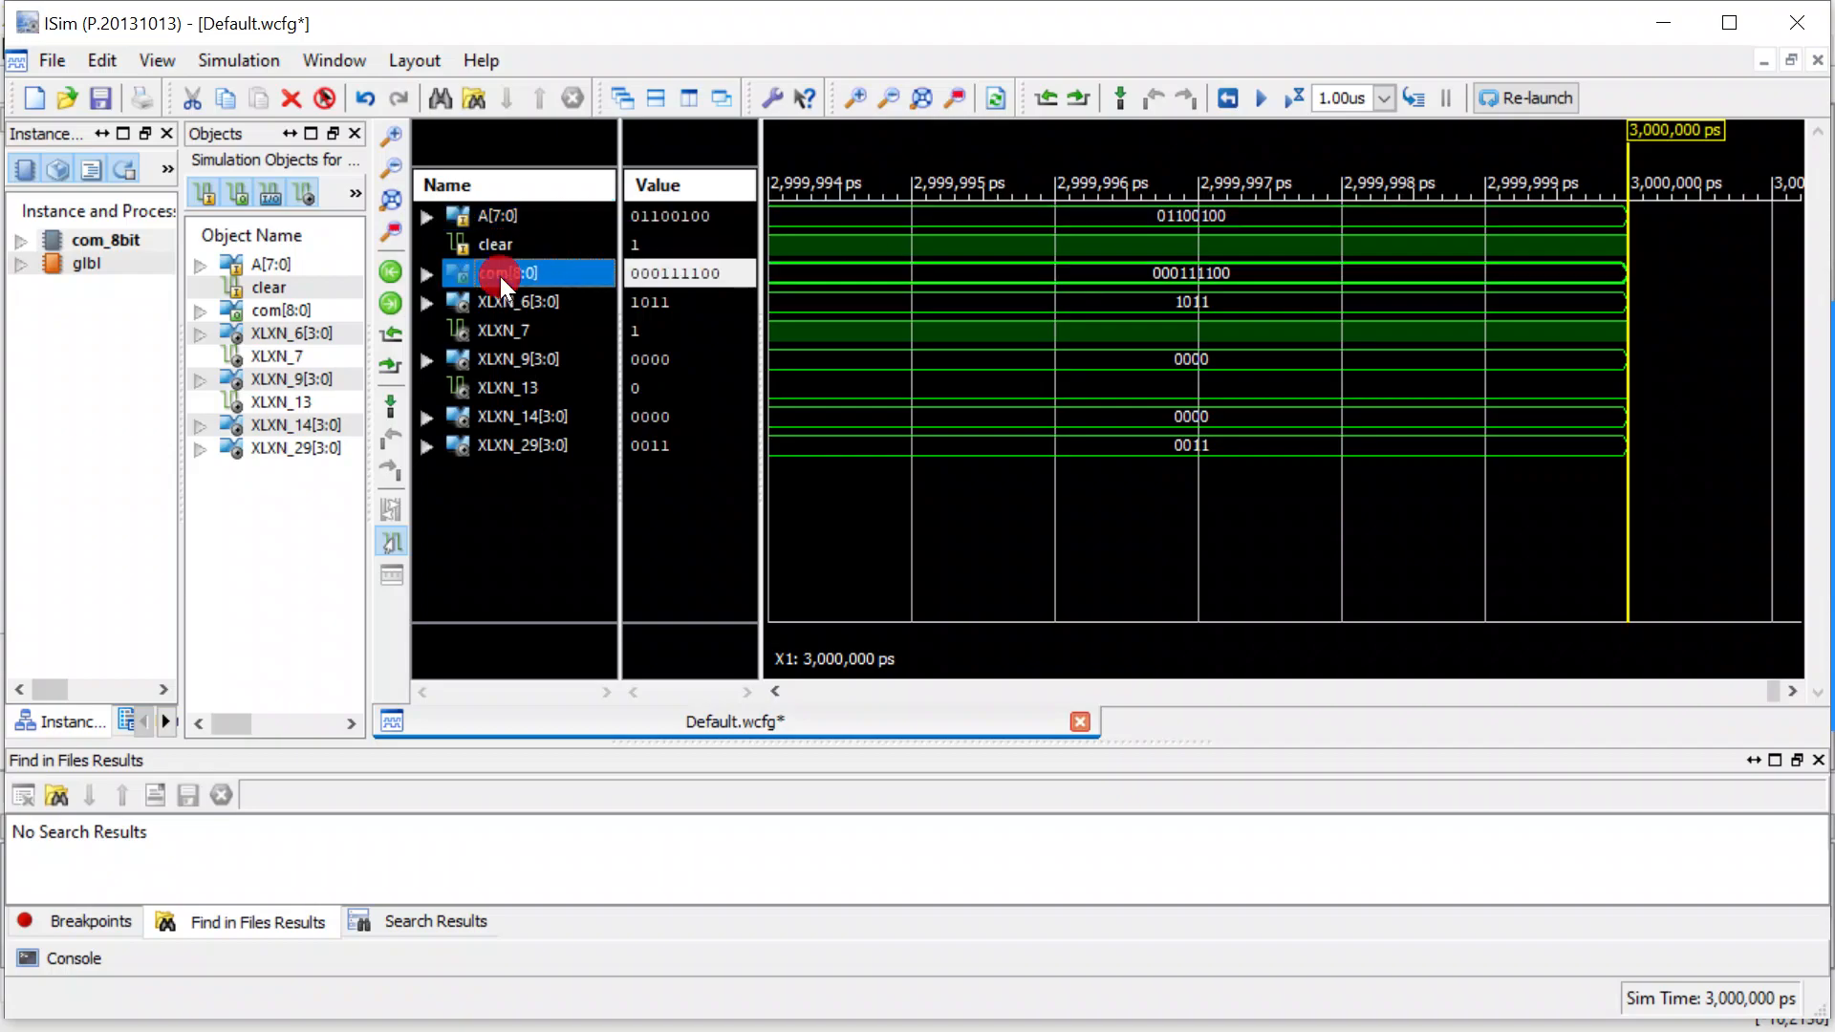
right_click(501, 278)
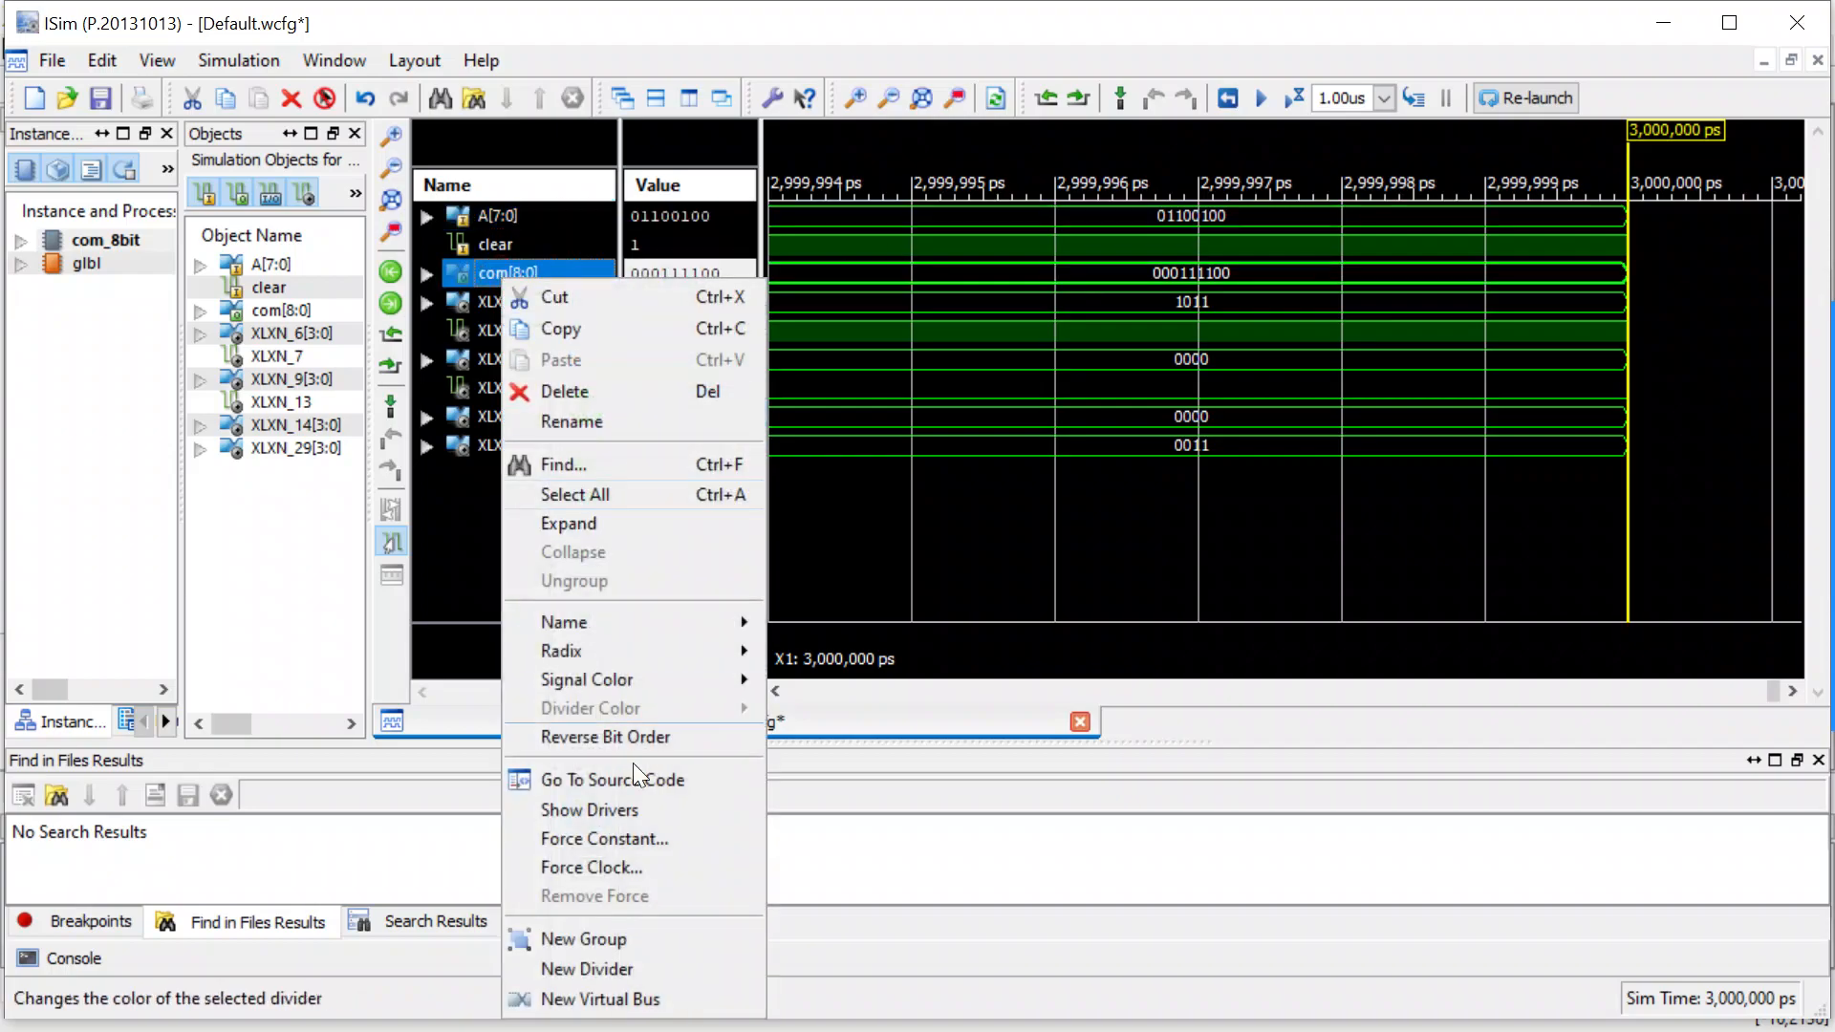
mouse_move(616, 656)
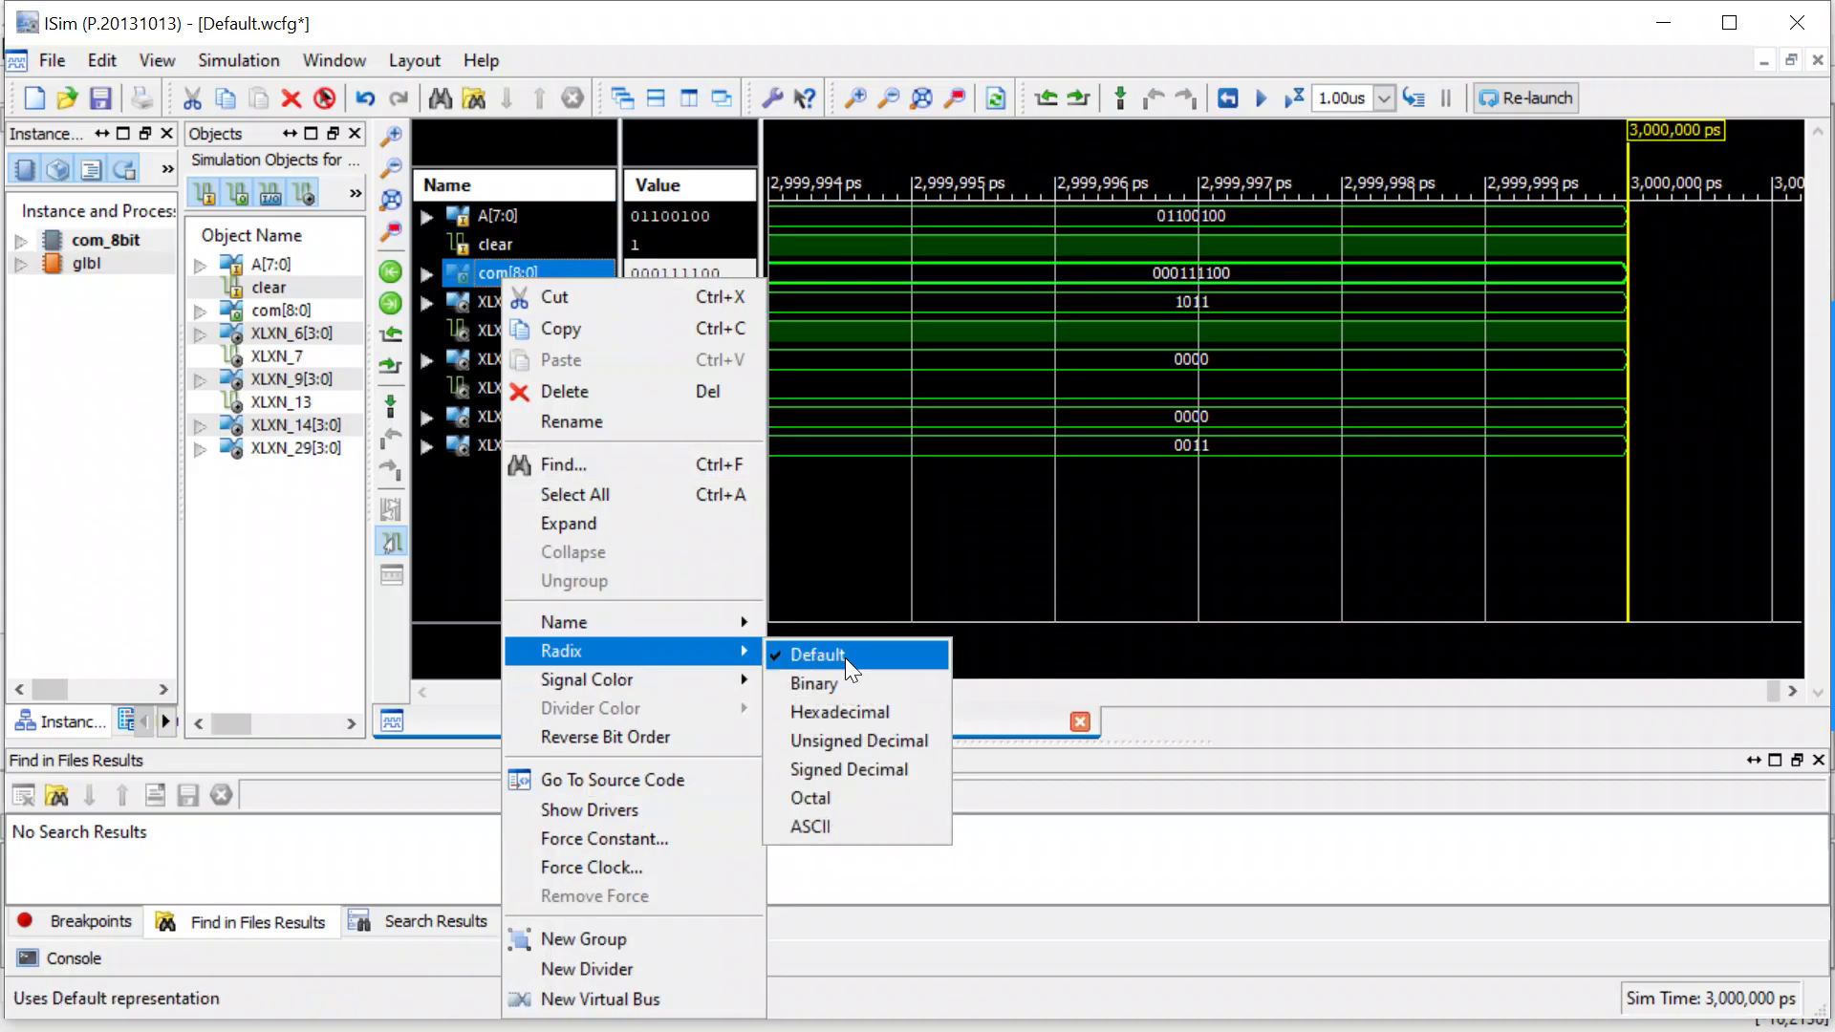
left_click(858, 768)
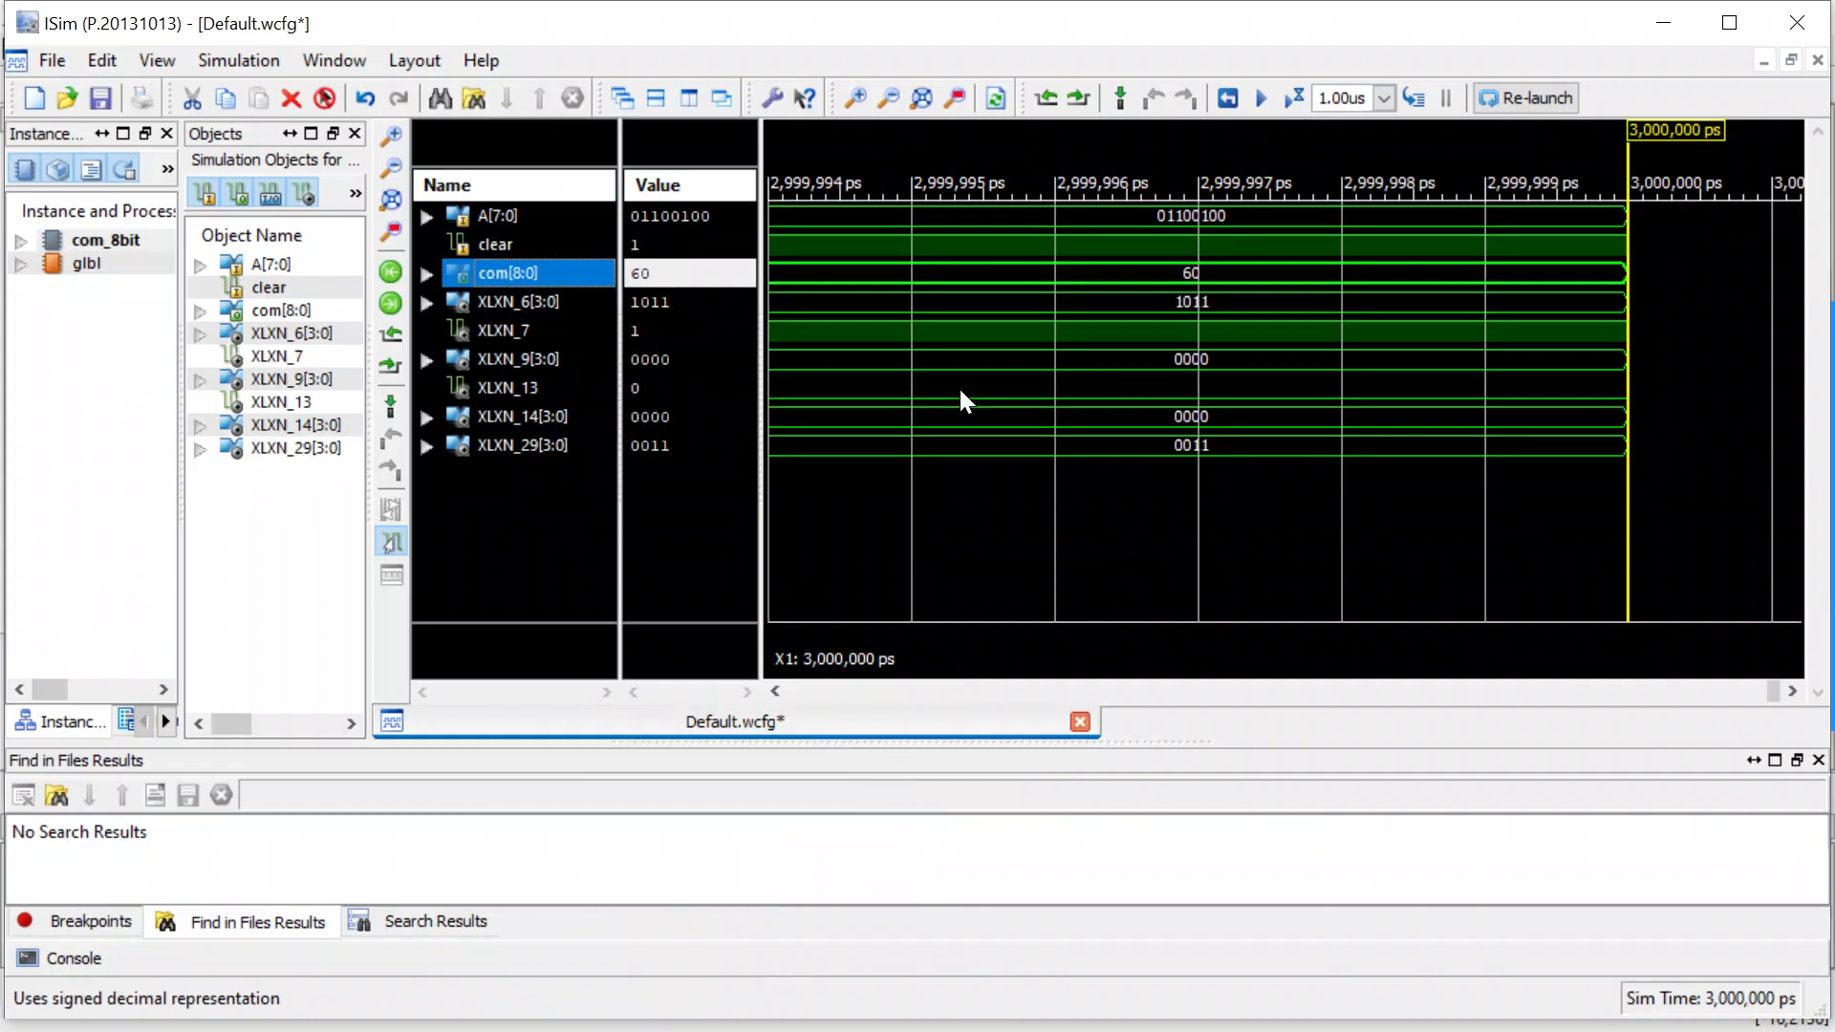
left_click(493, 221)
right_click(493, 220)
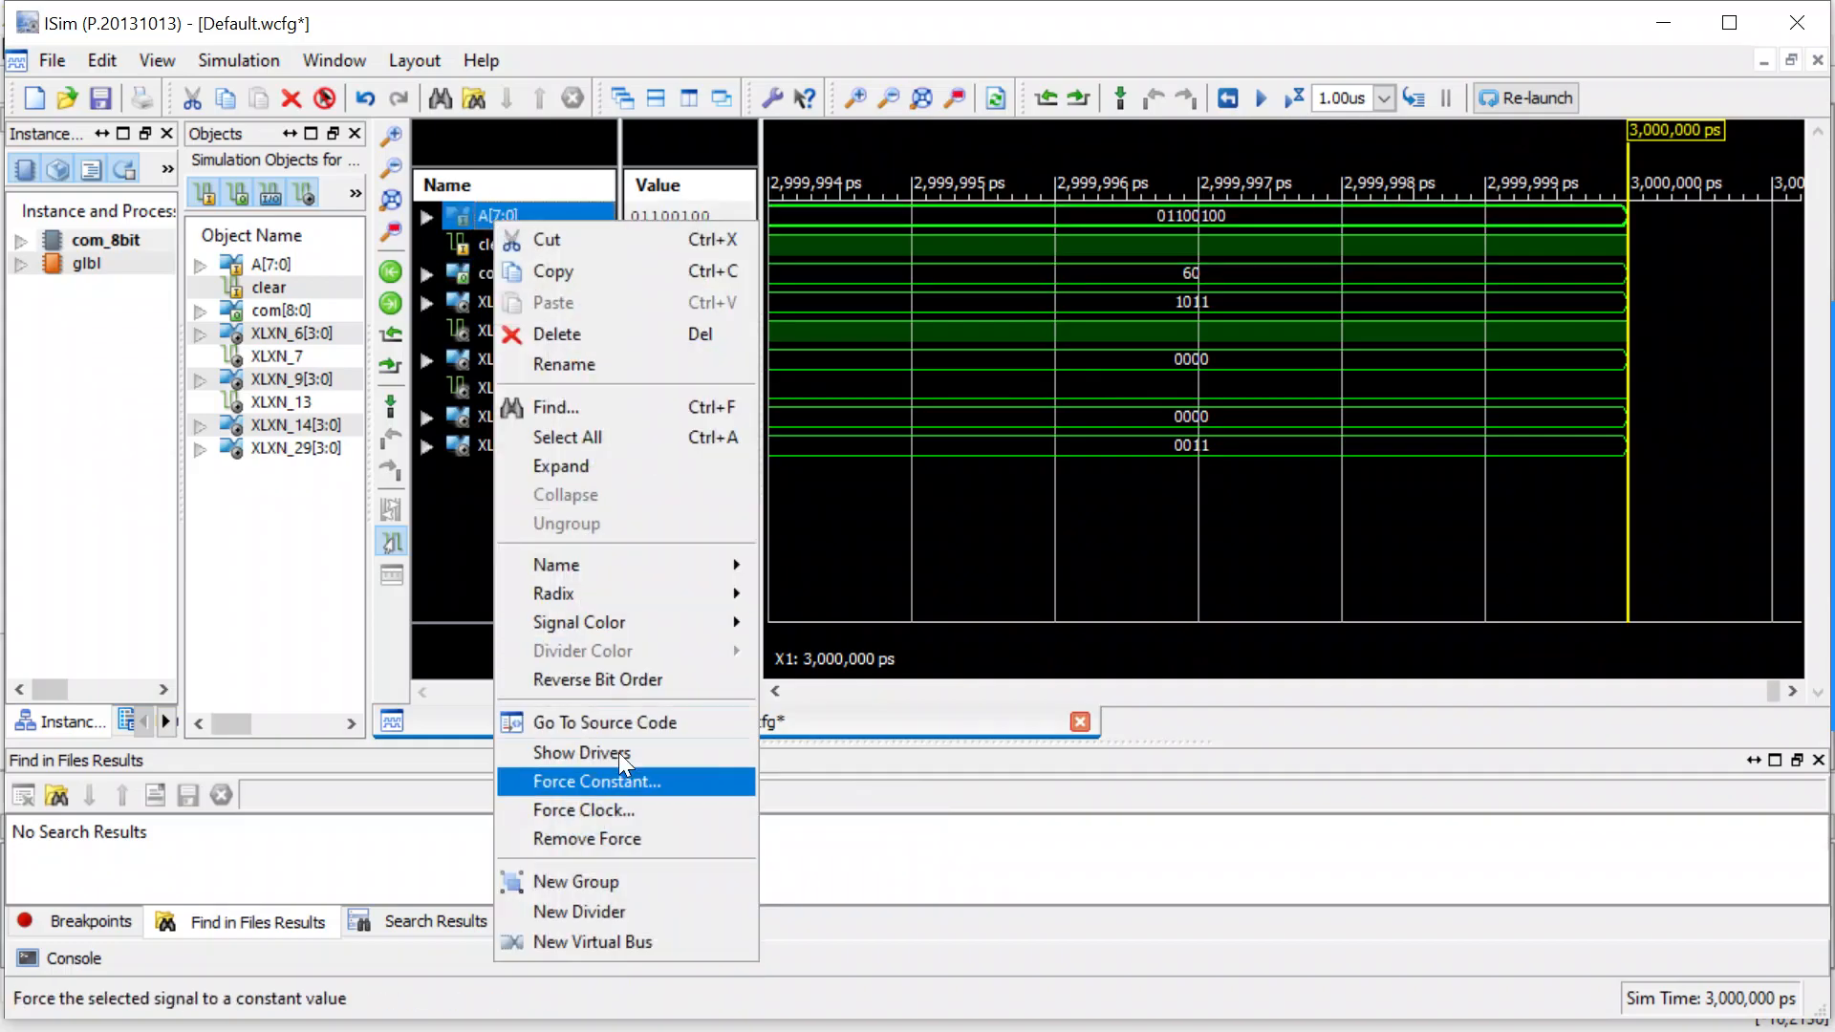
mouse_move(703, 590)
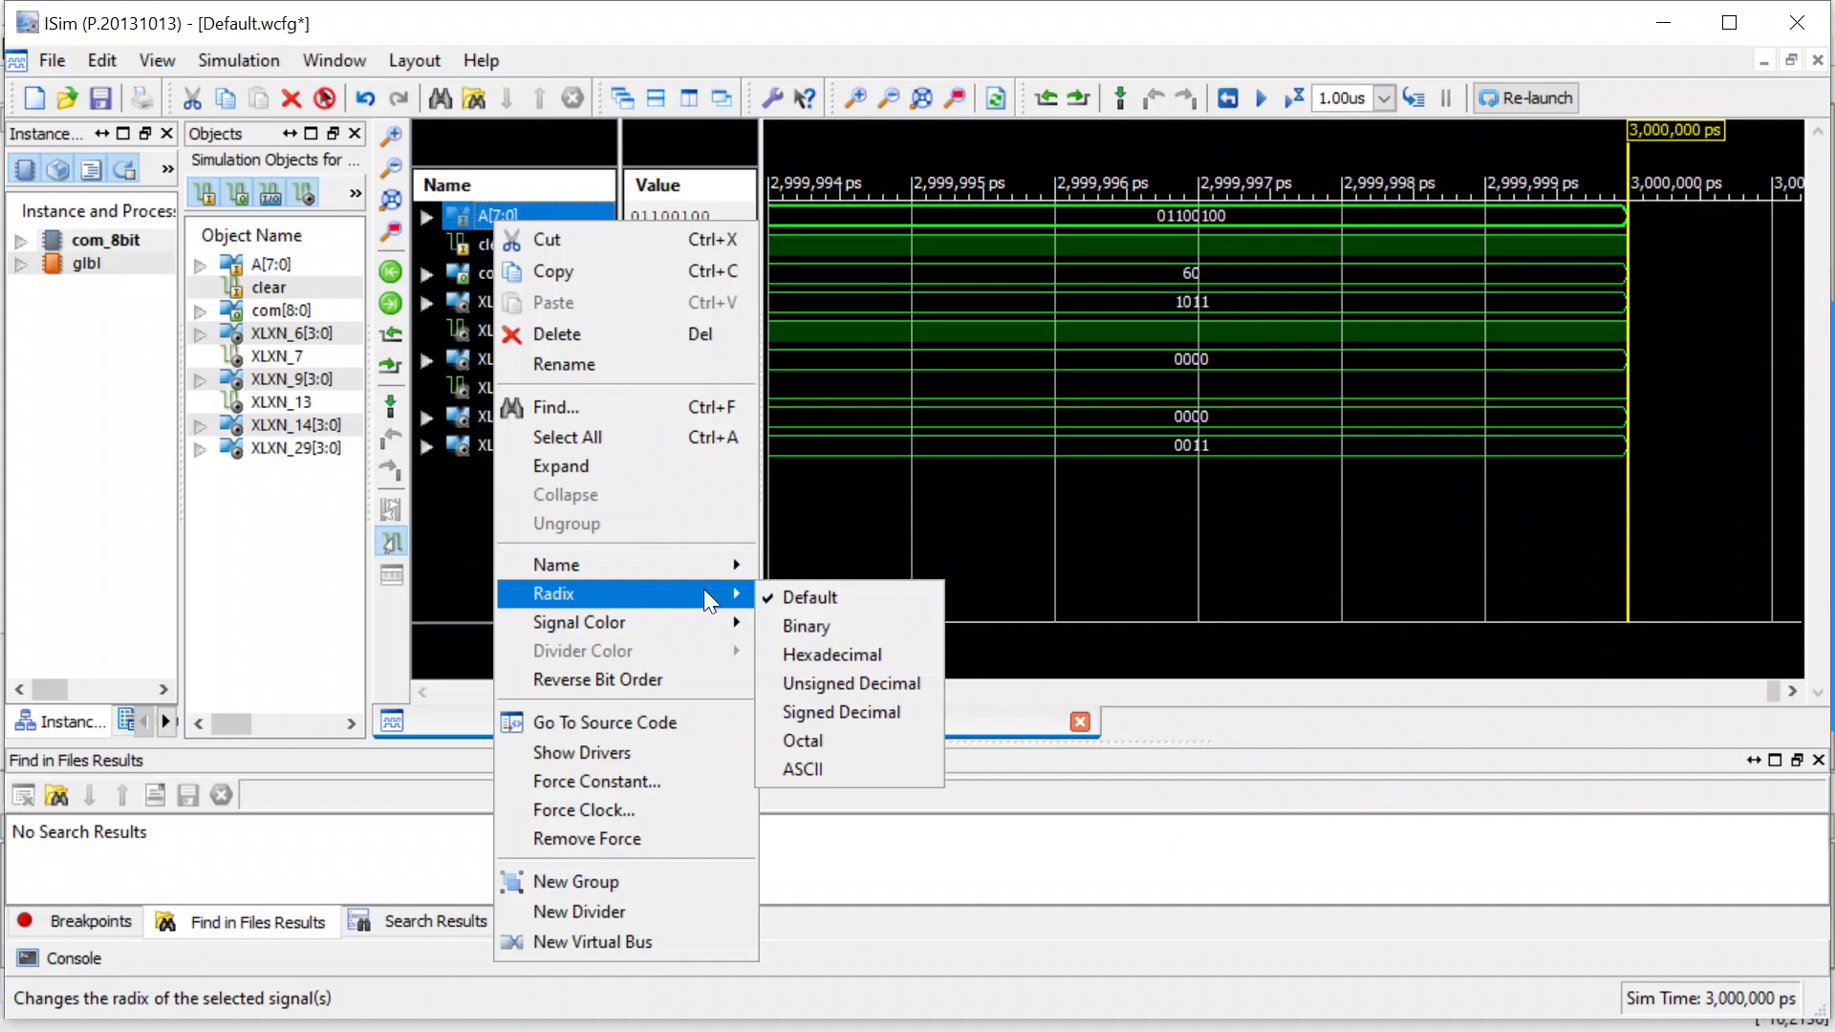
left_click(814, 684)
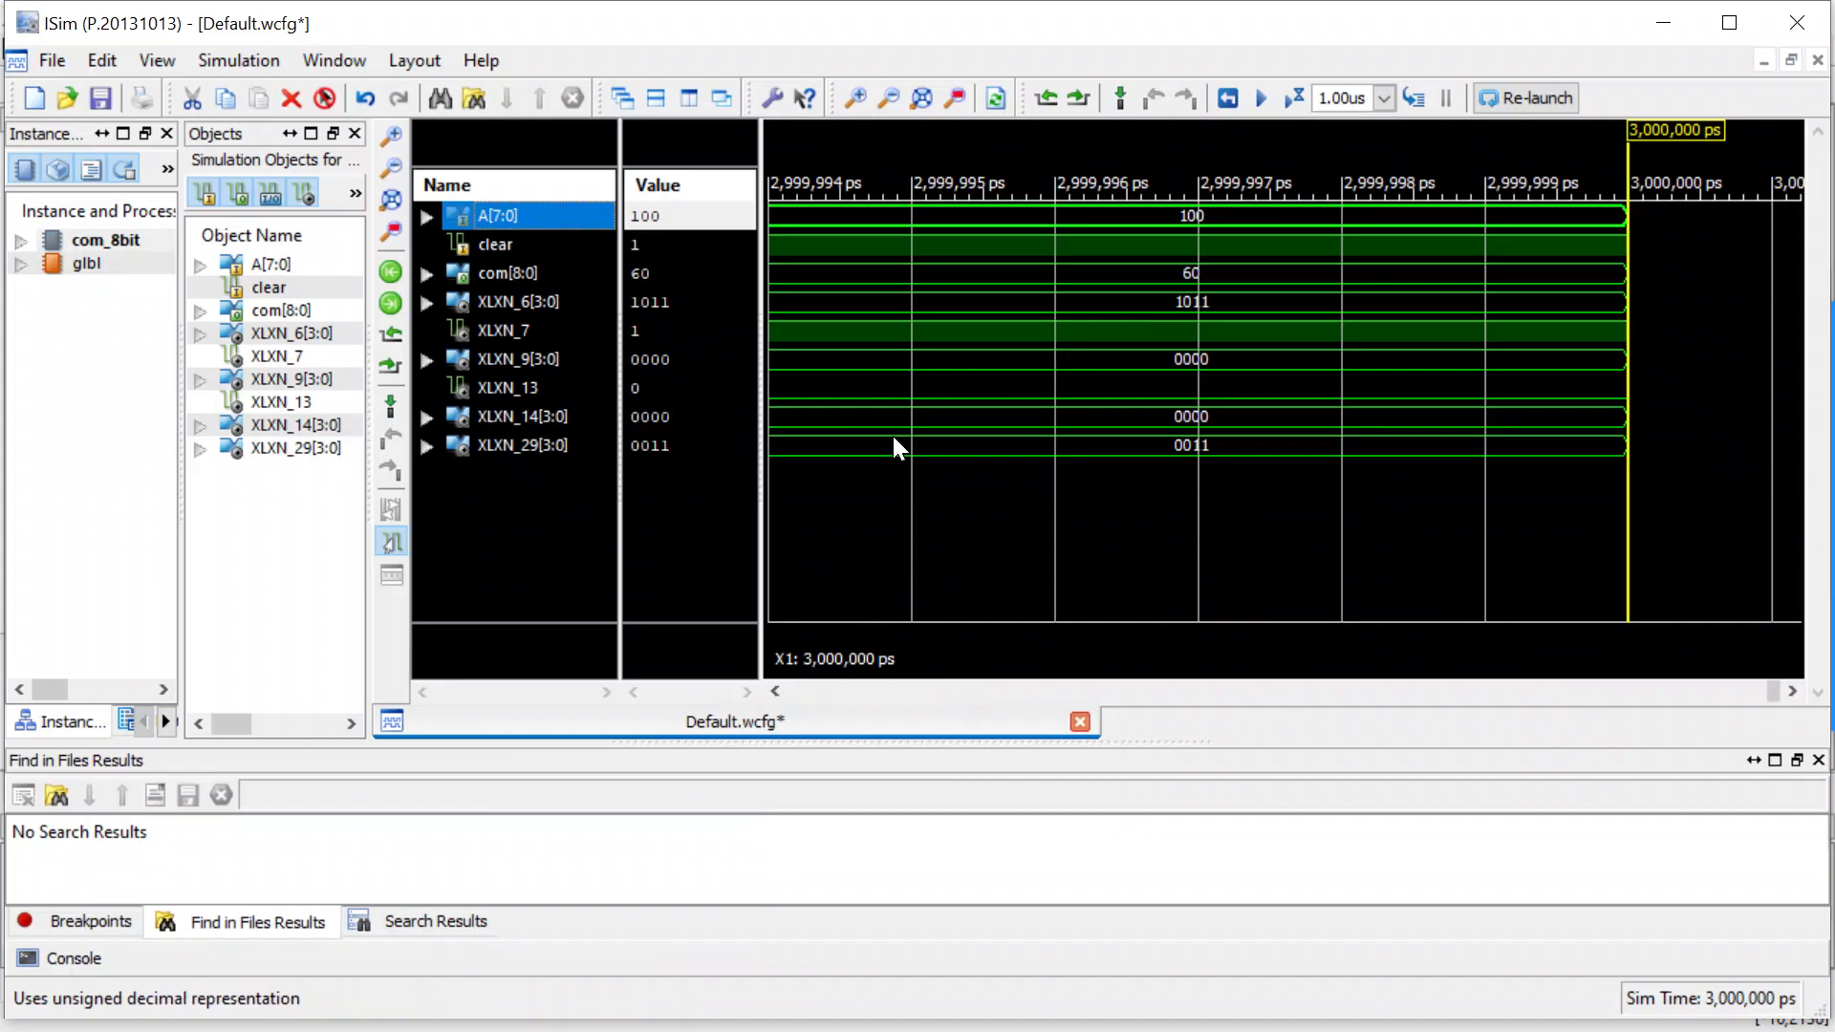
Exit ISim without saving the changes to Default.wcfg and return to the com_8bit schematic.
left_click(1796, 22)
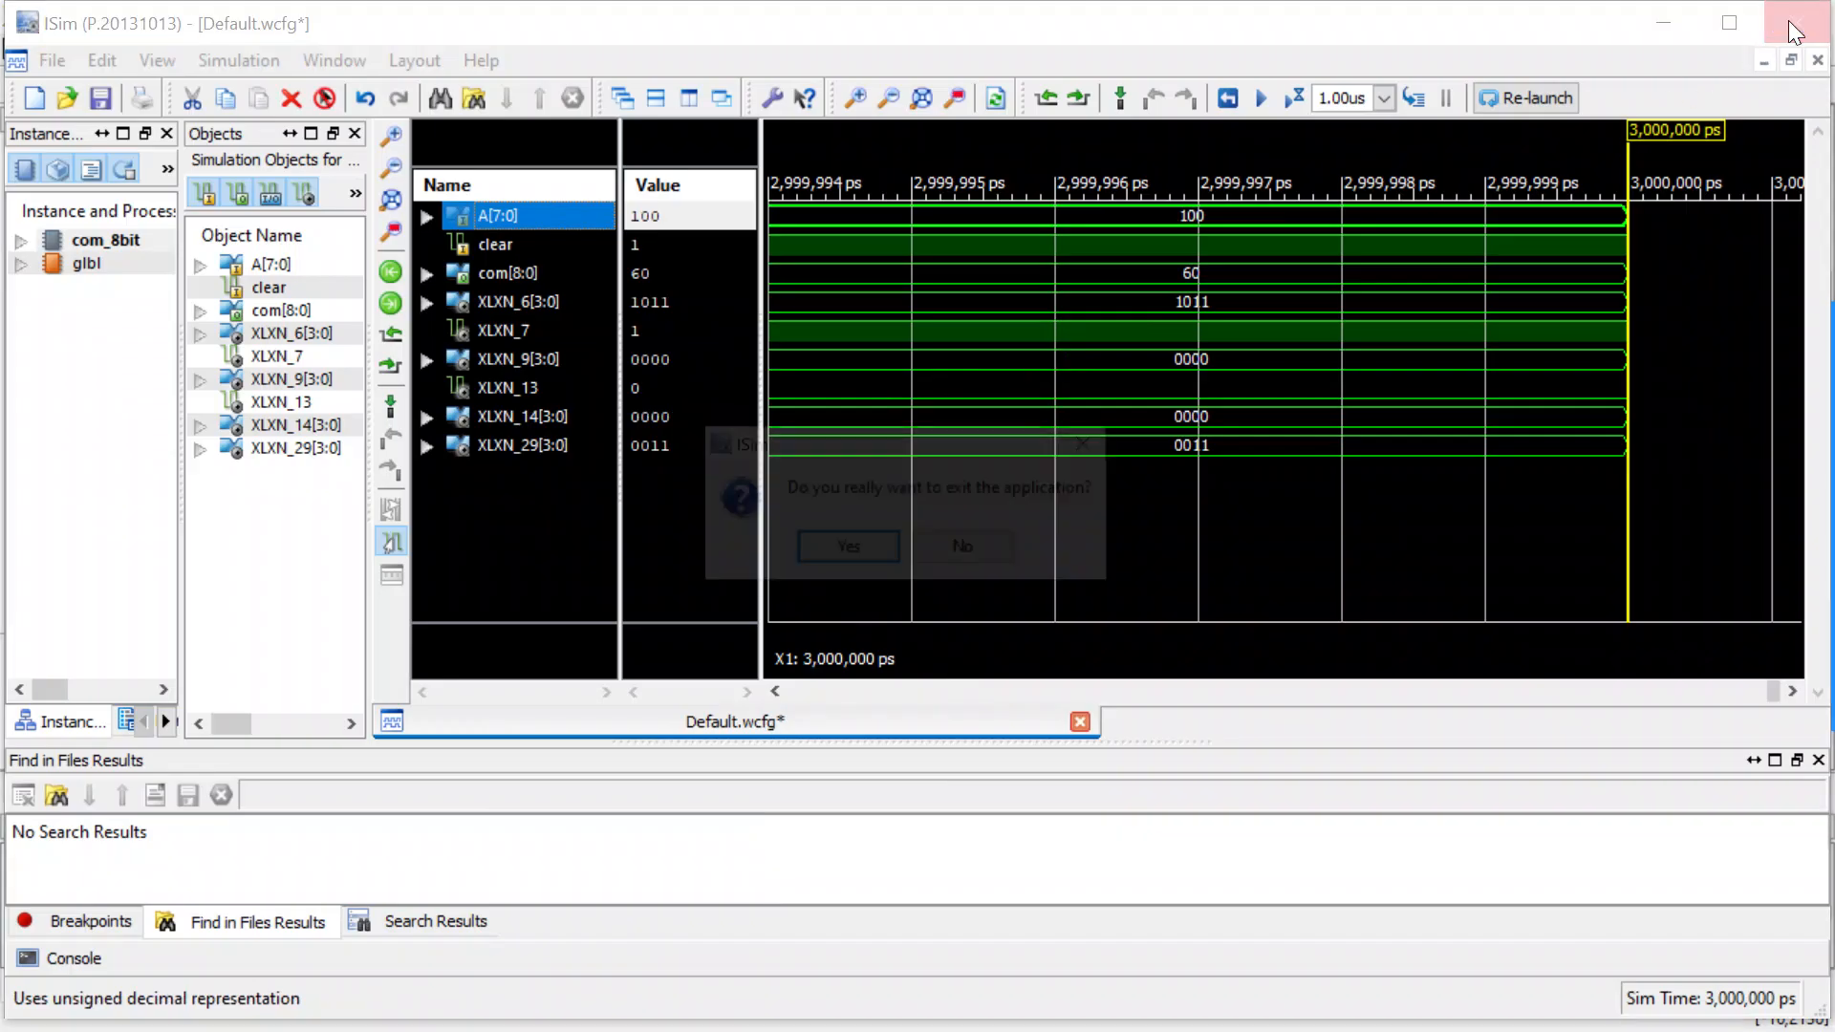
left_click(862, 549)
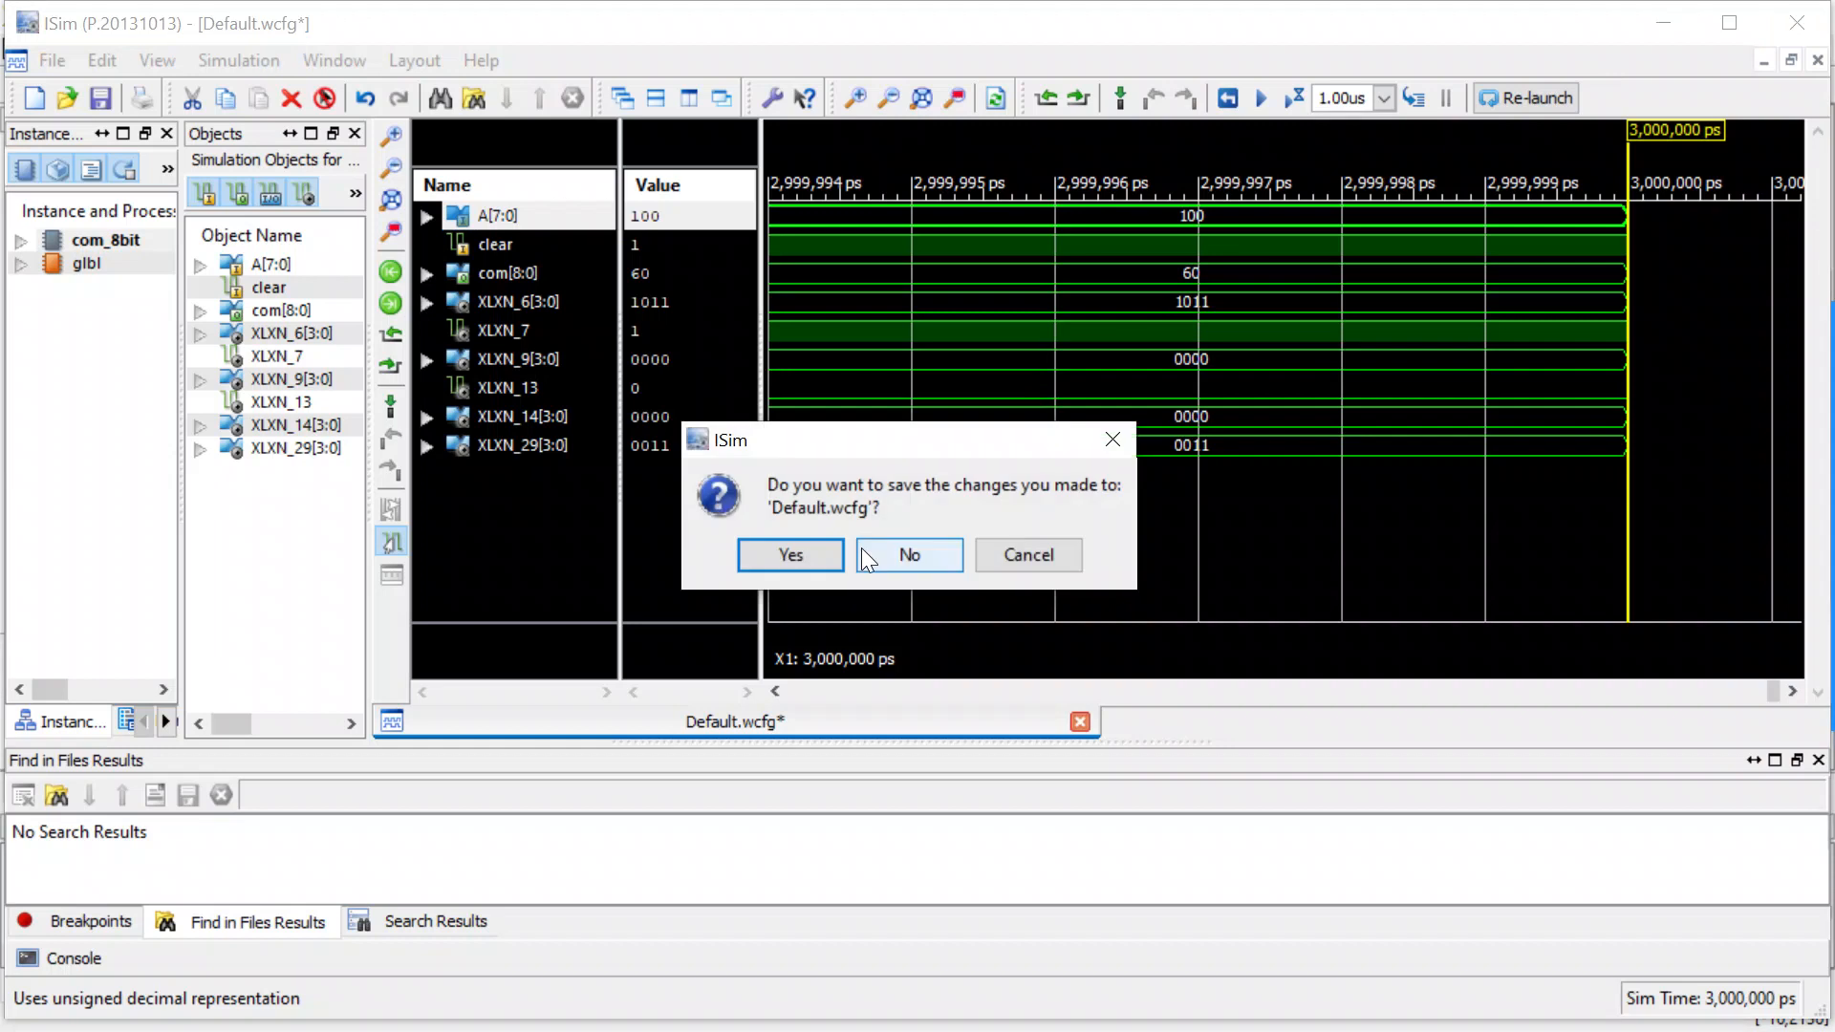
left_click(864, 558)
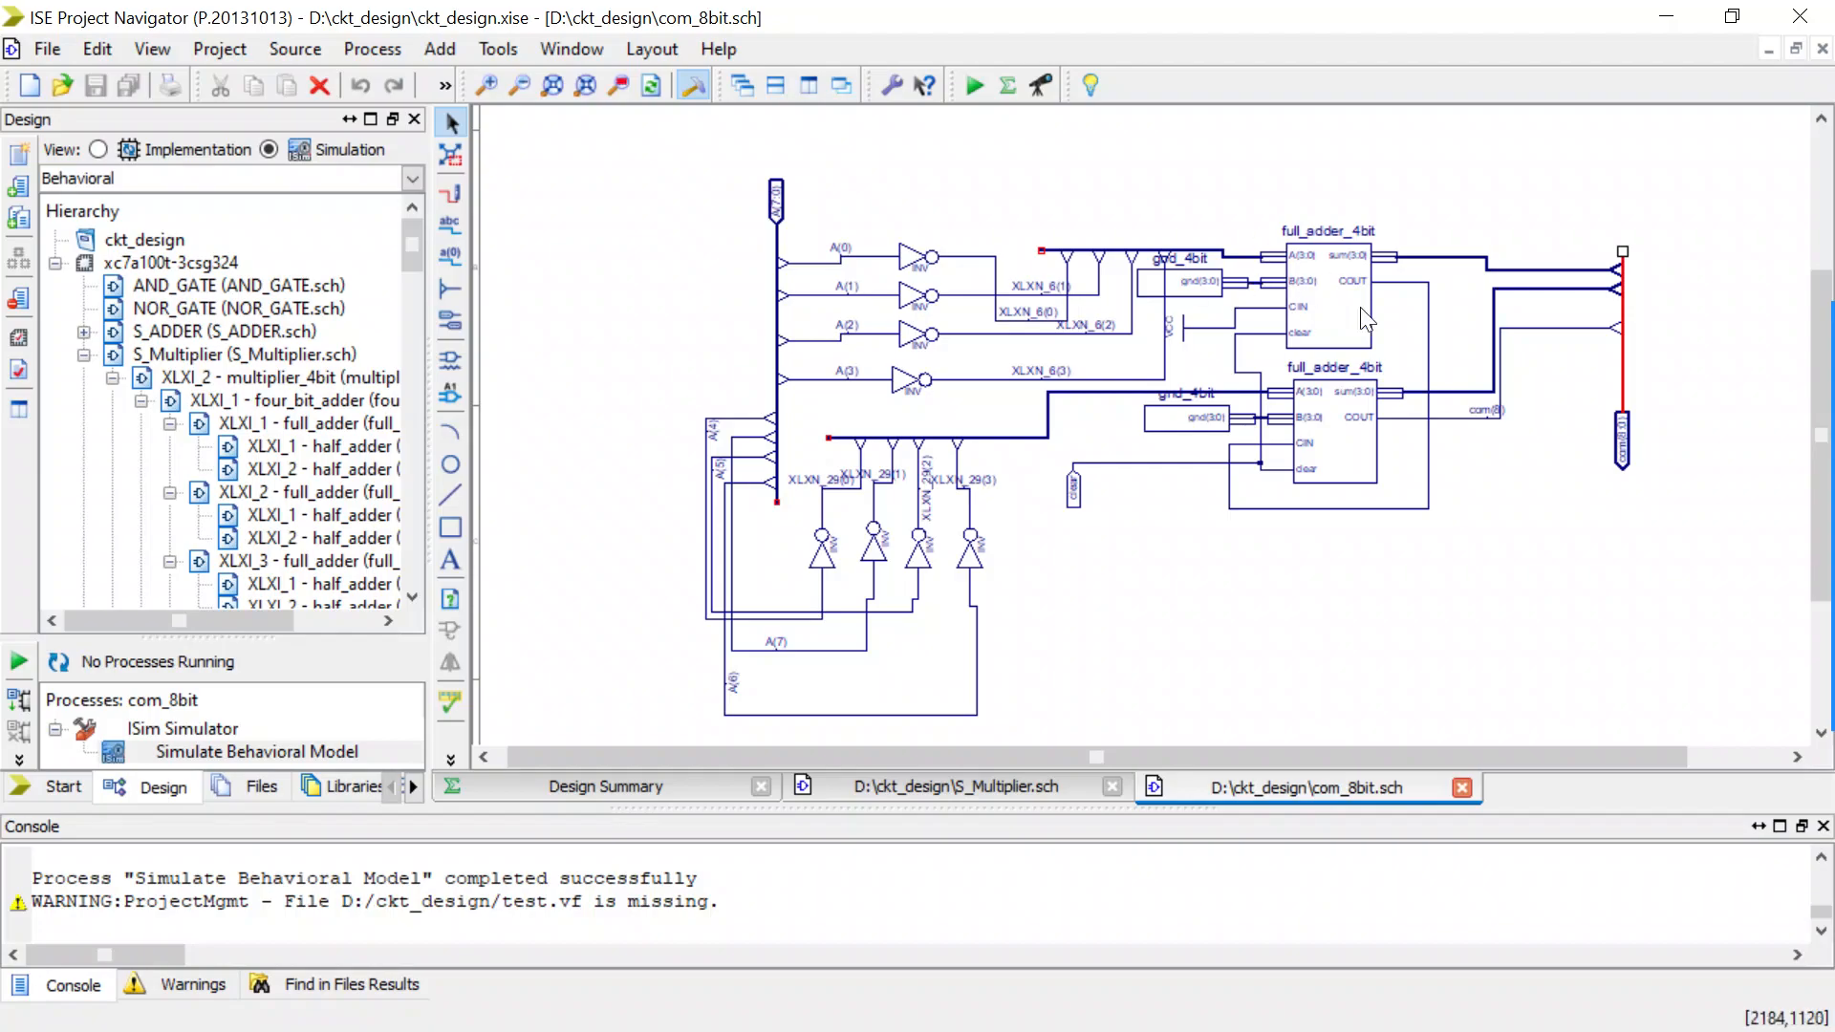
Examine the com_8bit wiring: the carry between the full adders, VCC to CIN, the com bus taps and the lower inverters' inputs.
left_click(1227, 496)
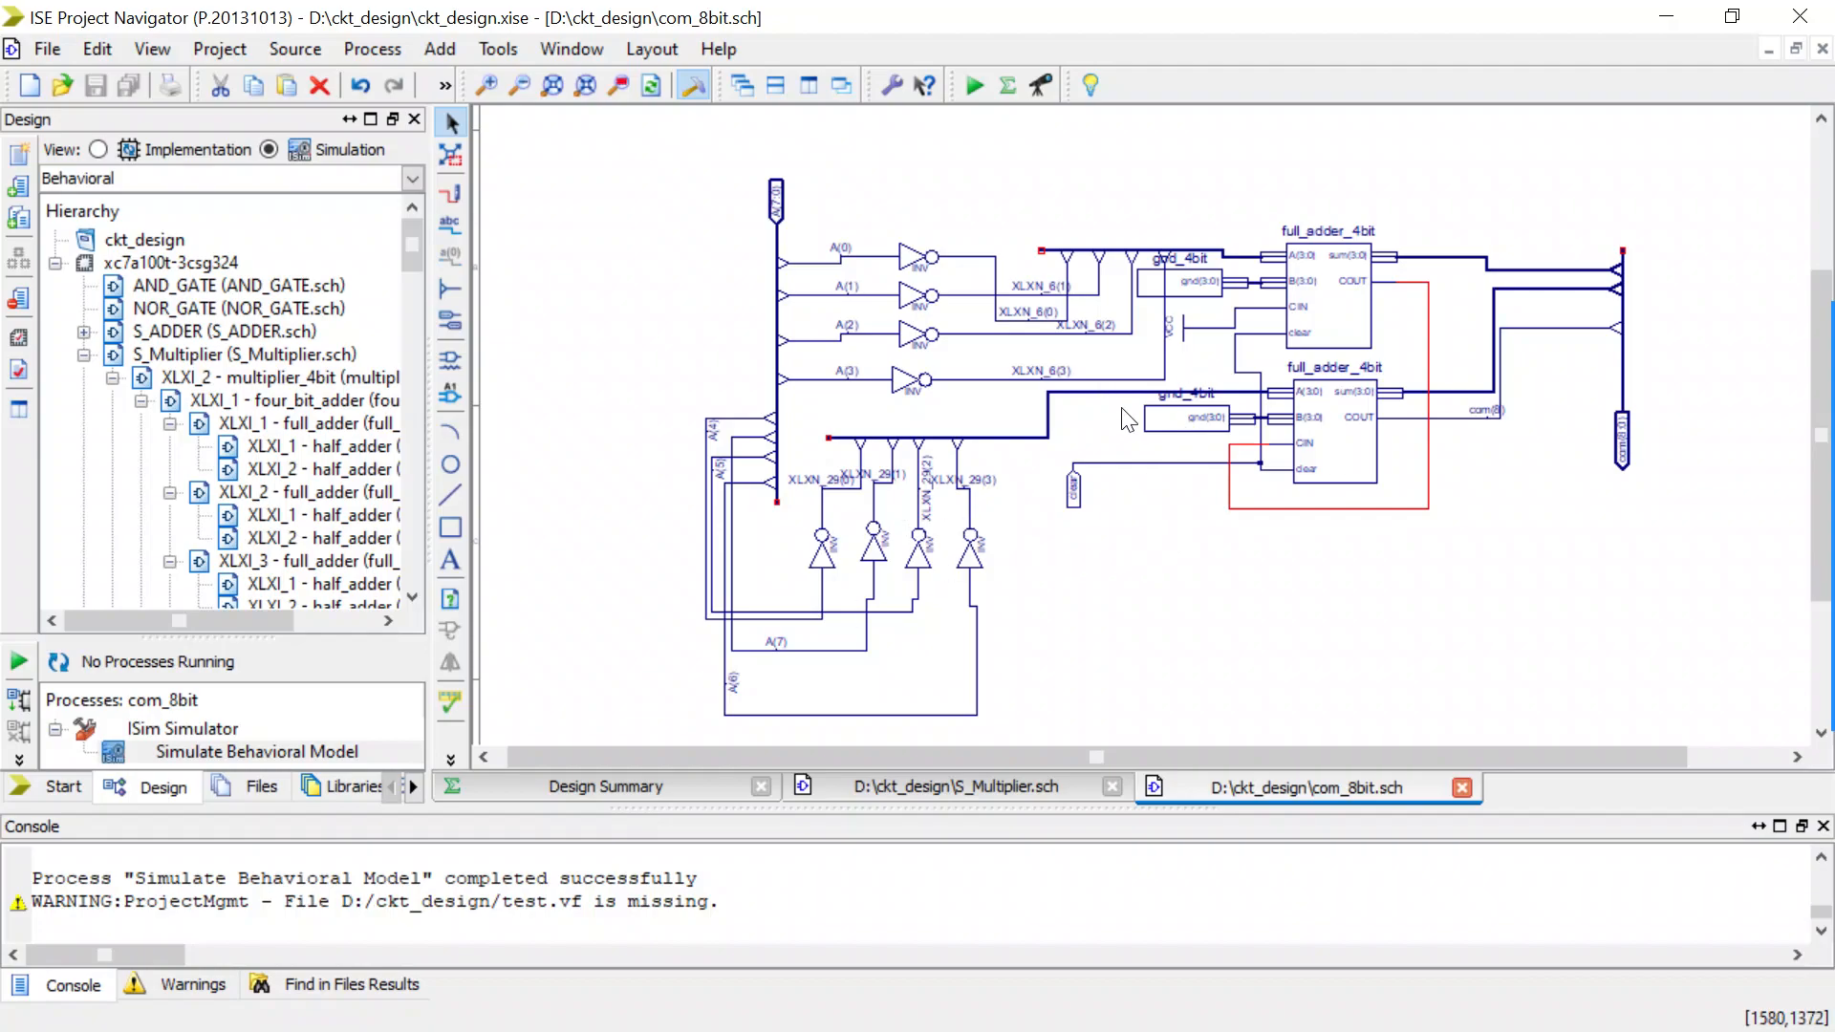
left_click(1211, 325)
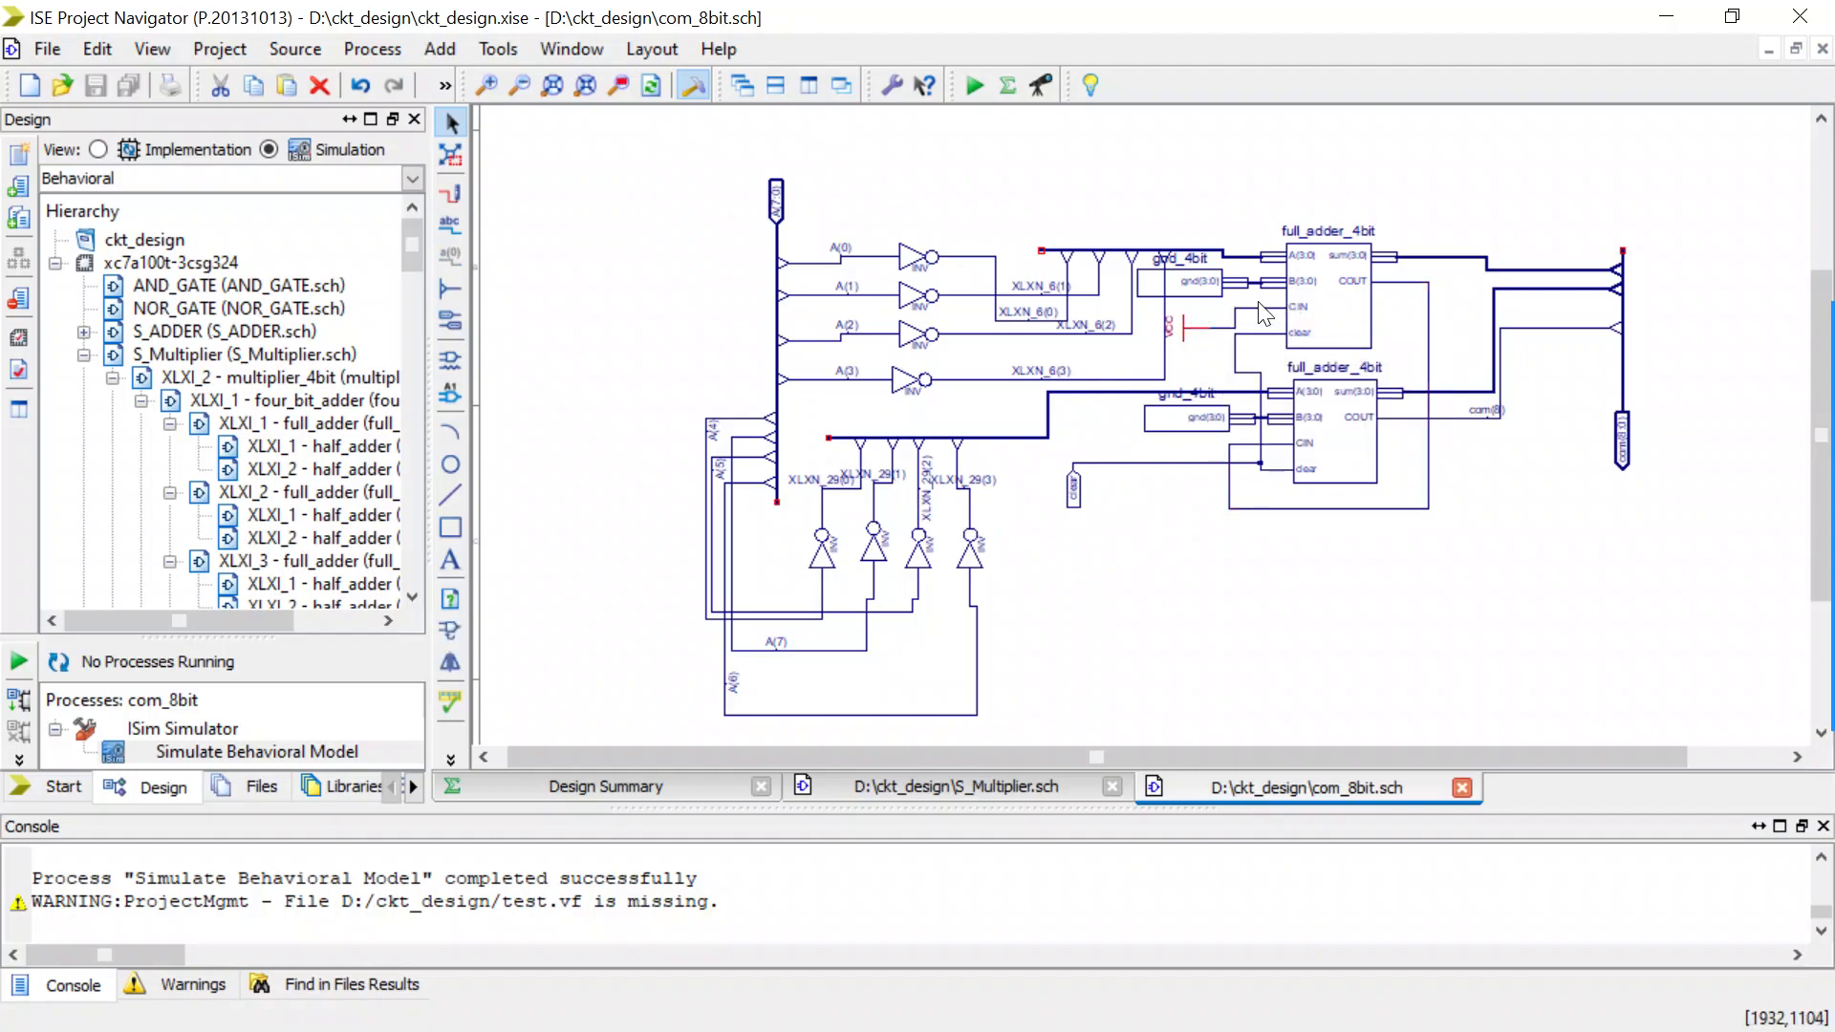
left_click(1247, 308)
left_click_drag(993, 753, 1133, 745)
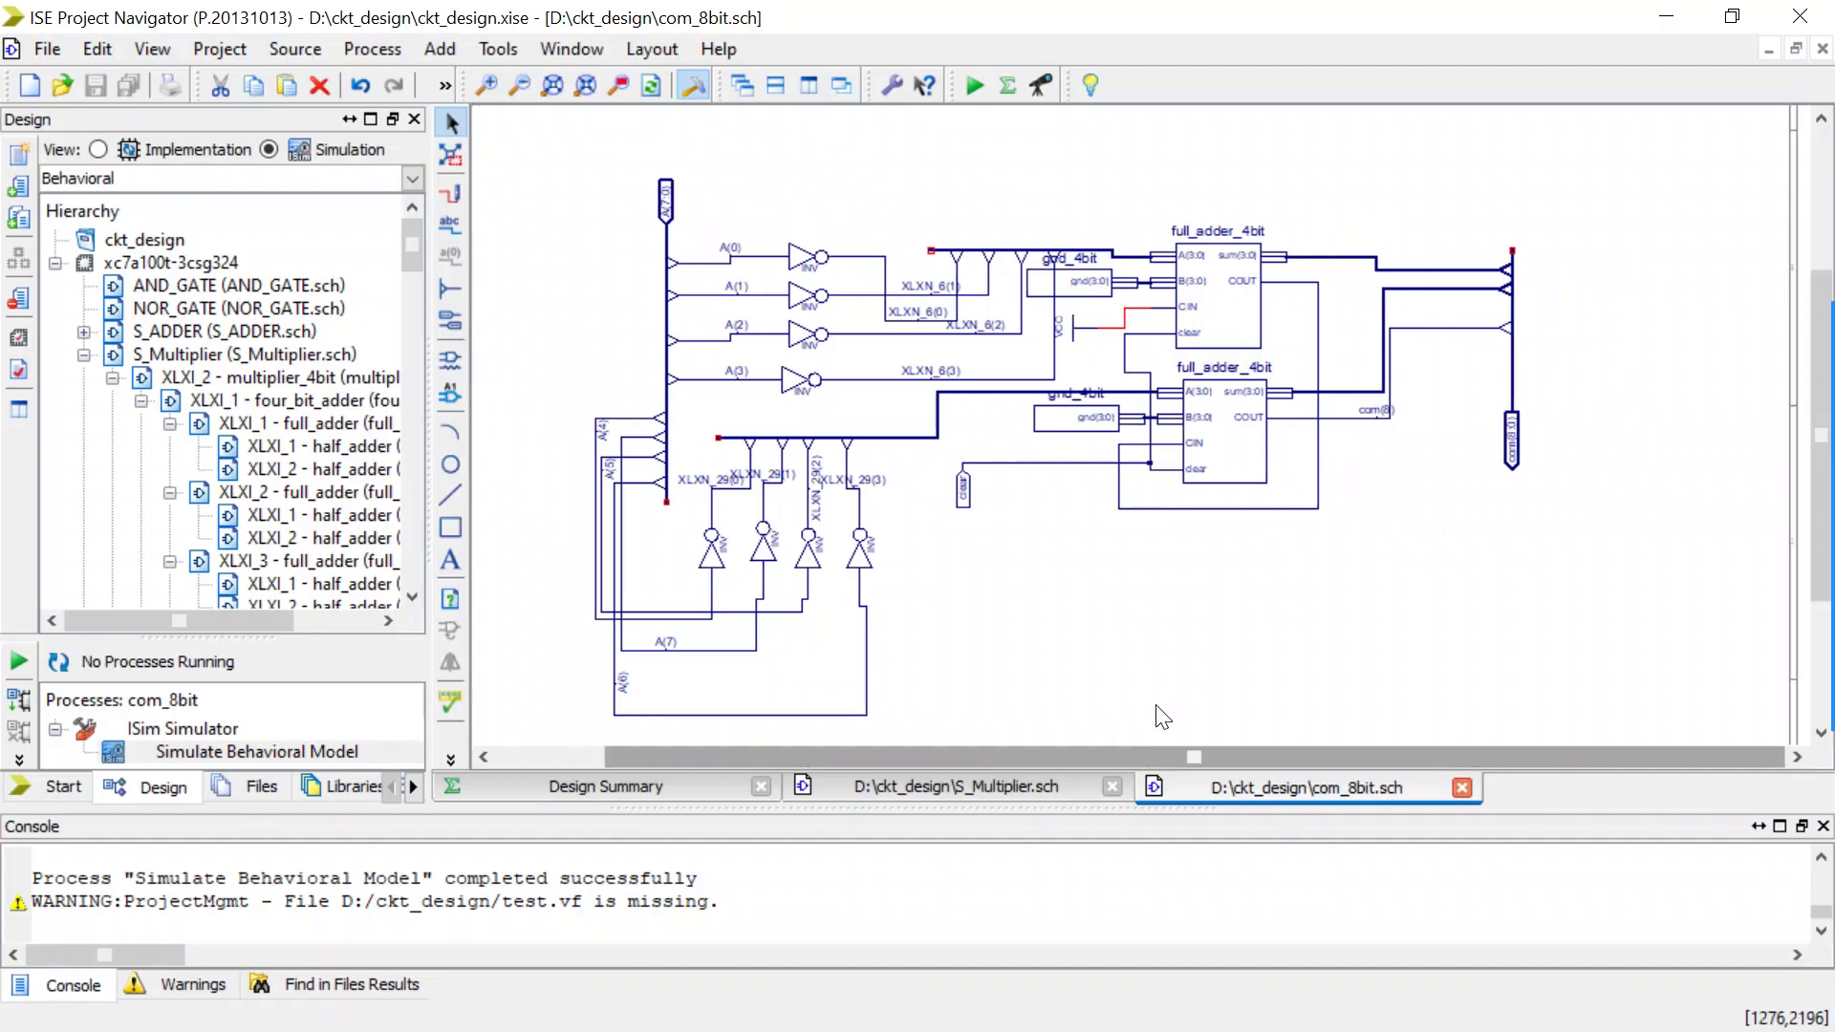
scroll(1423, 492, "up", 2)
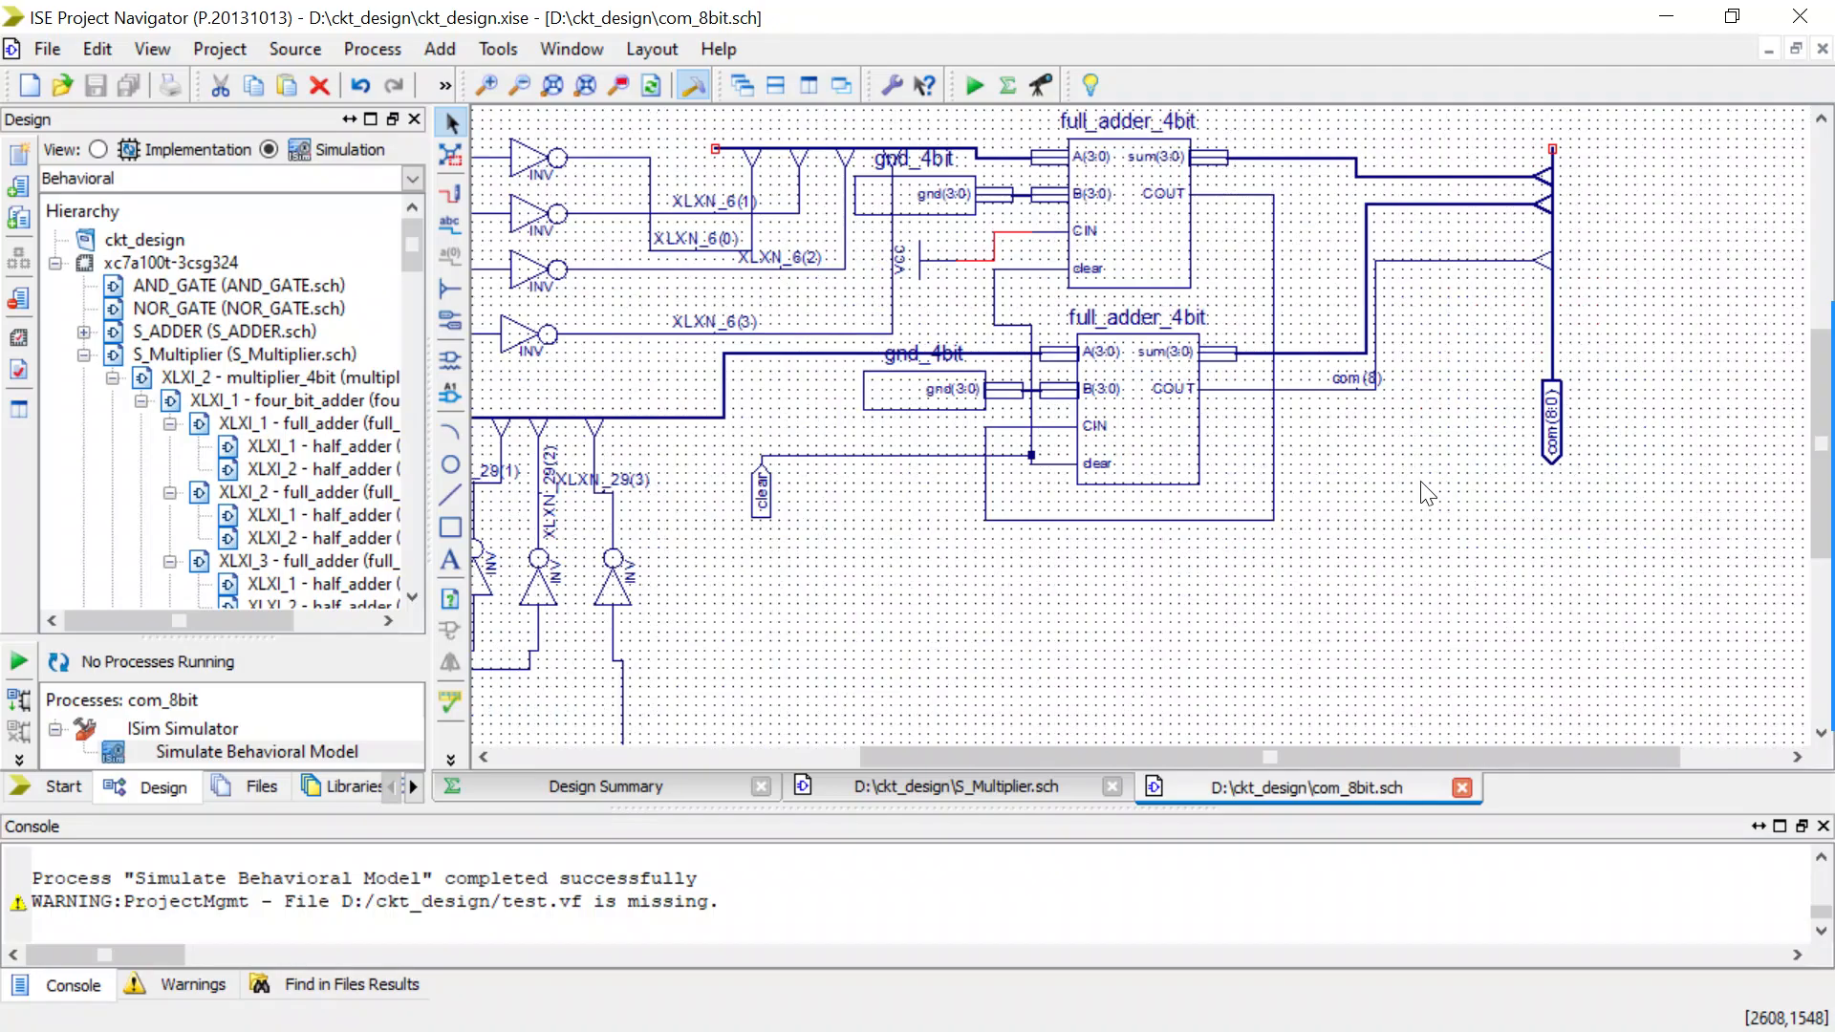
scroll(1426, 492, "up", 3)
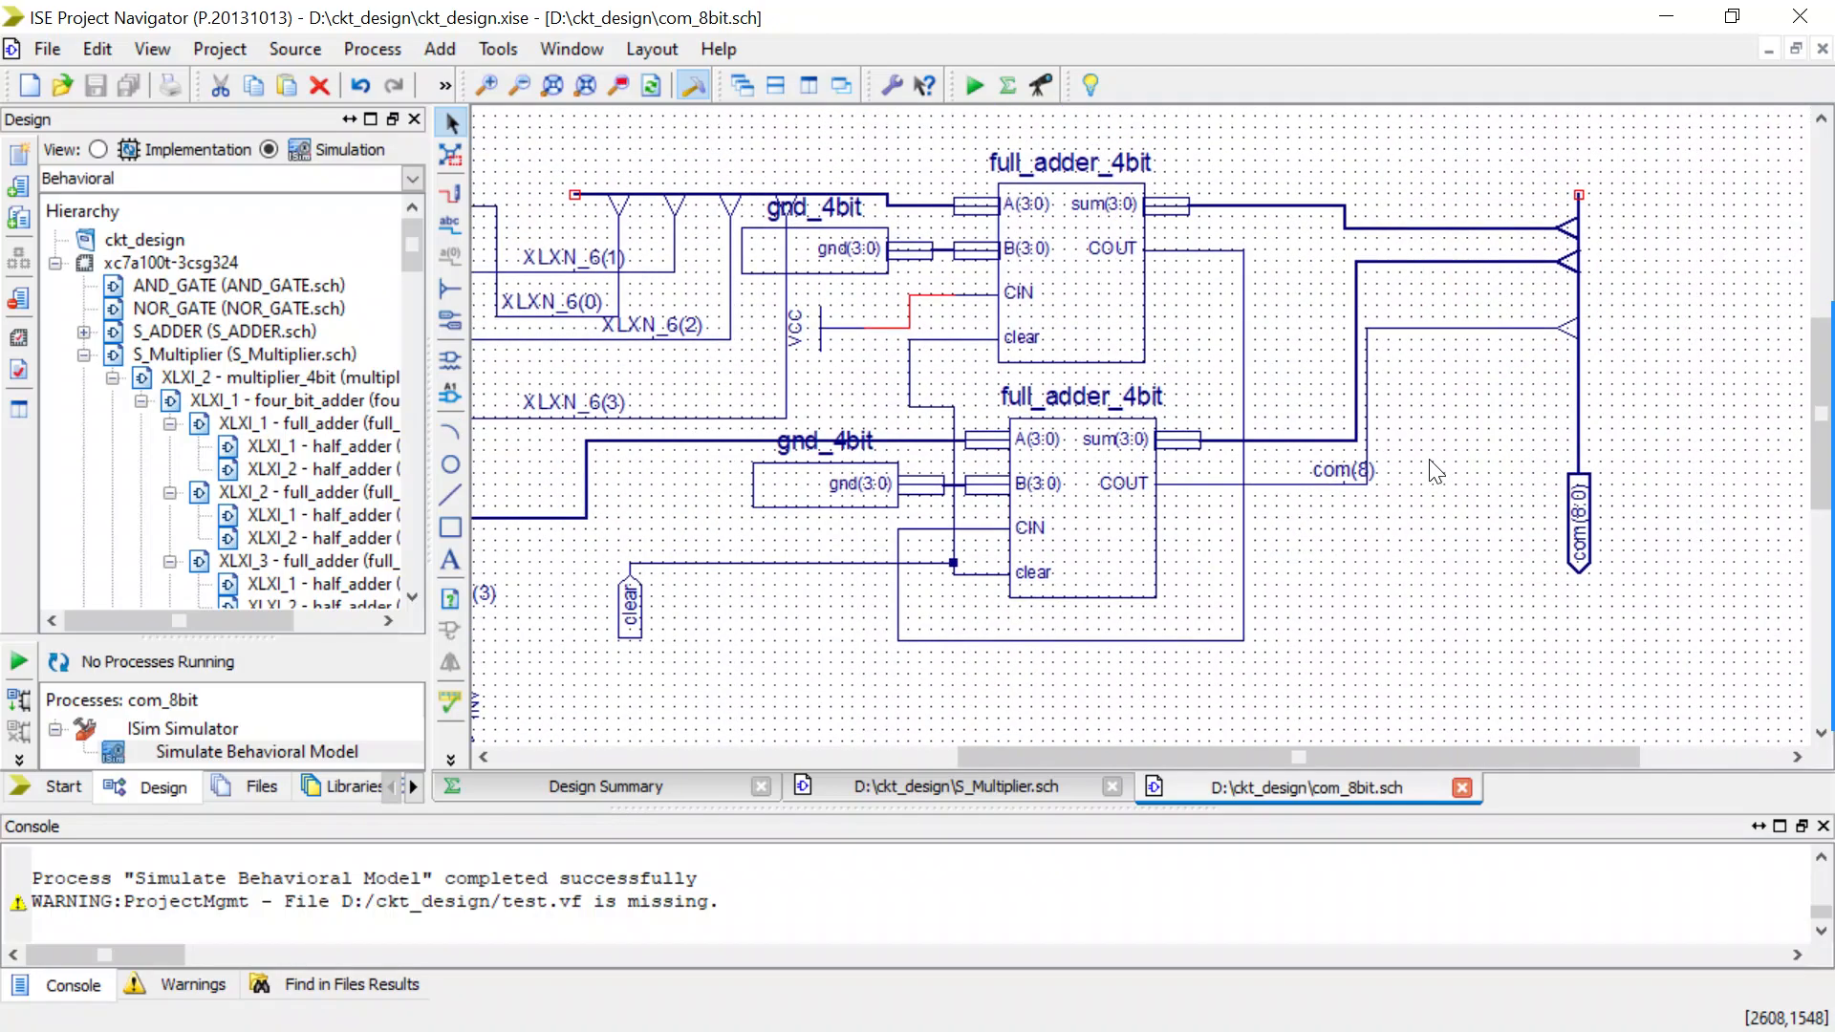
left_click(1358, 315)
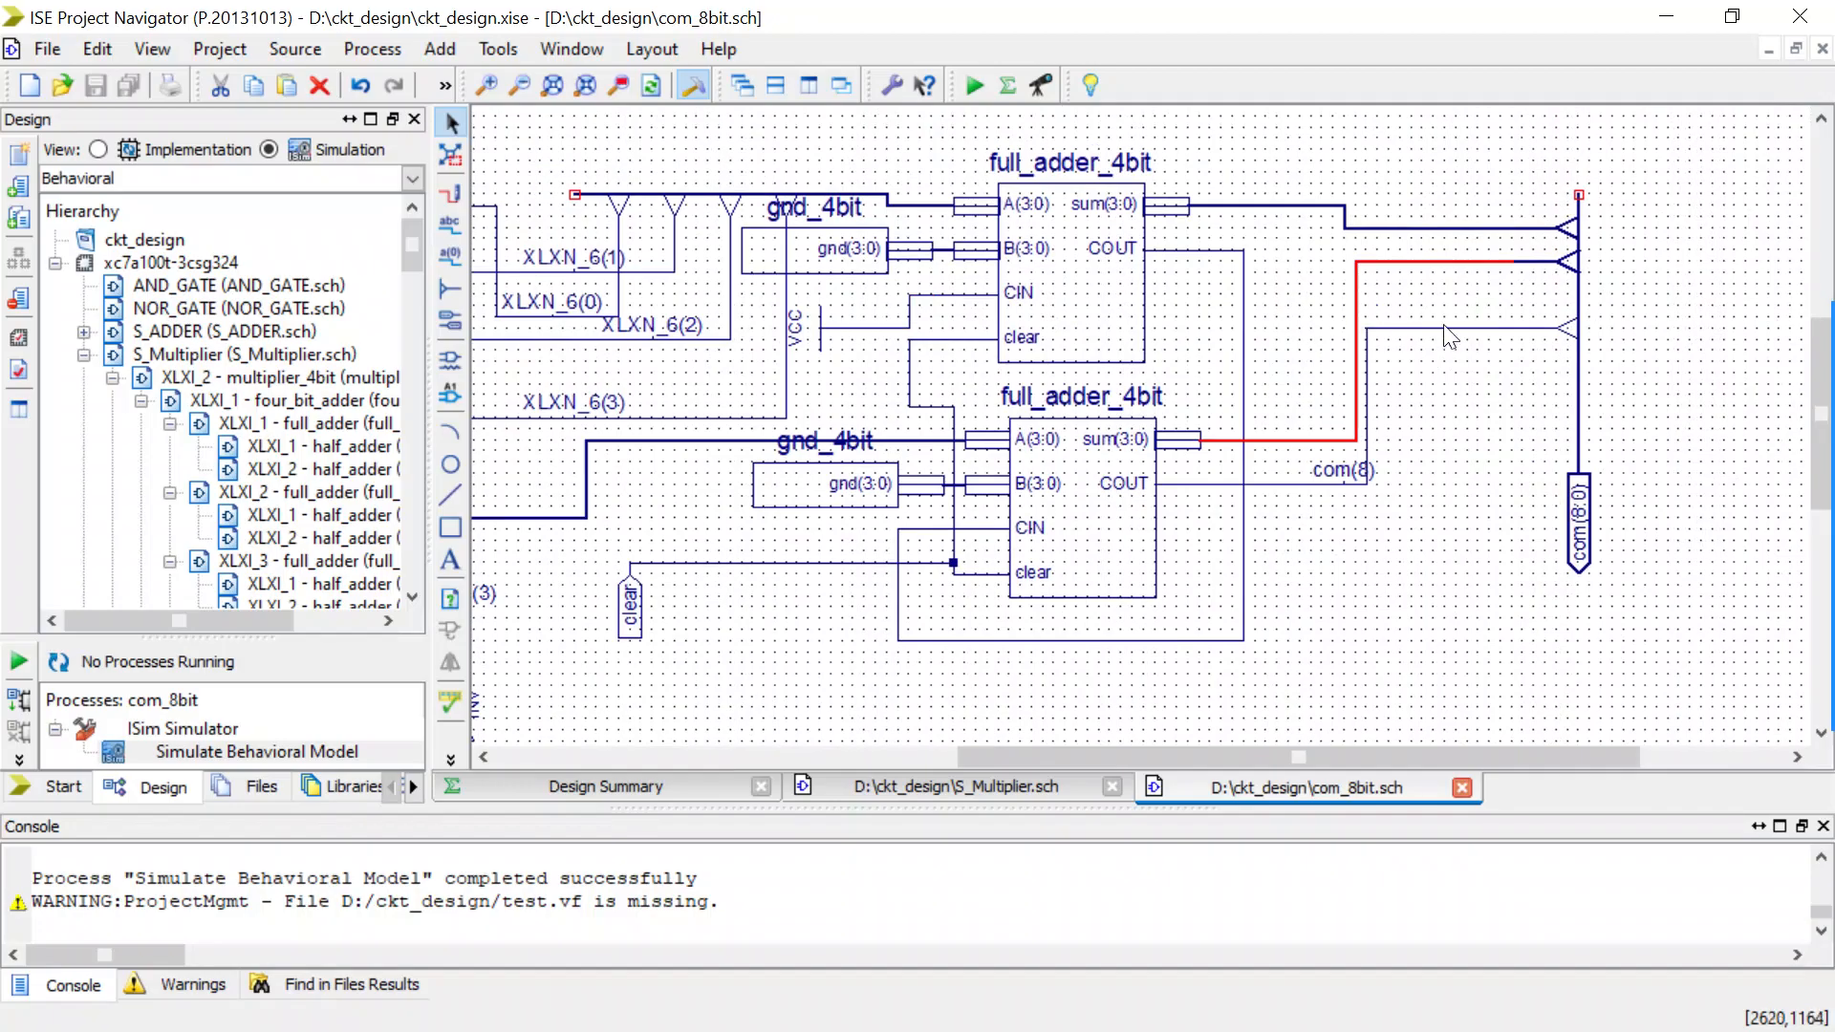
mouse_move(1832, 396)
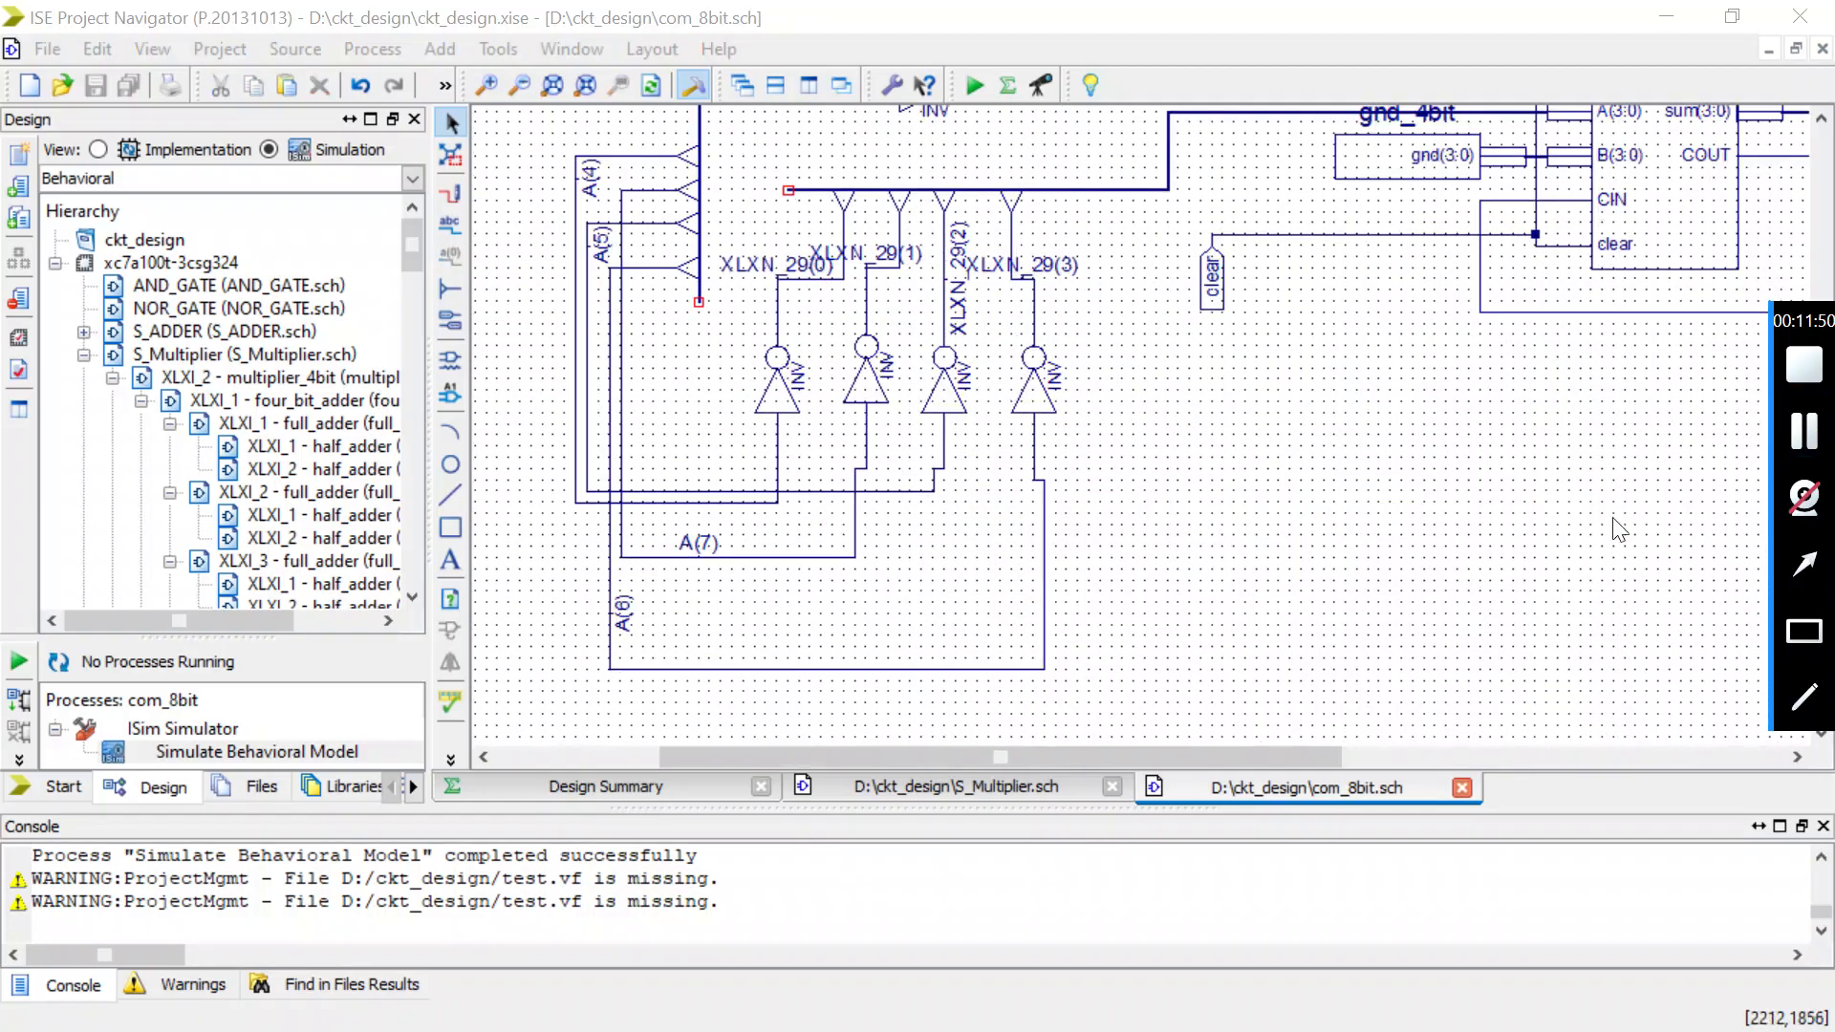
left_click(1523, 547)
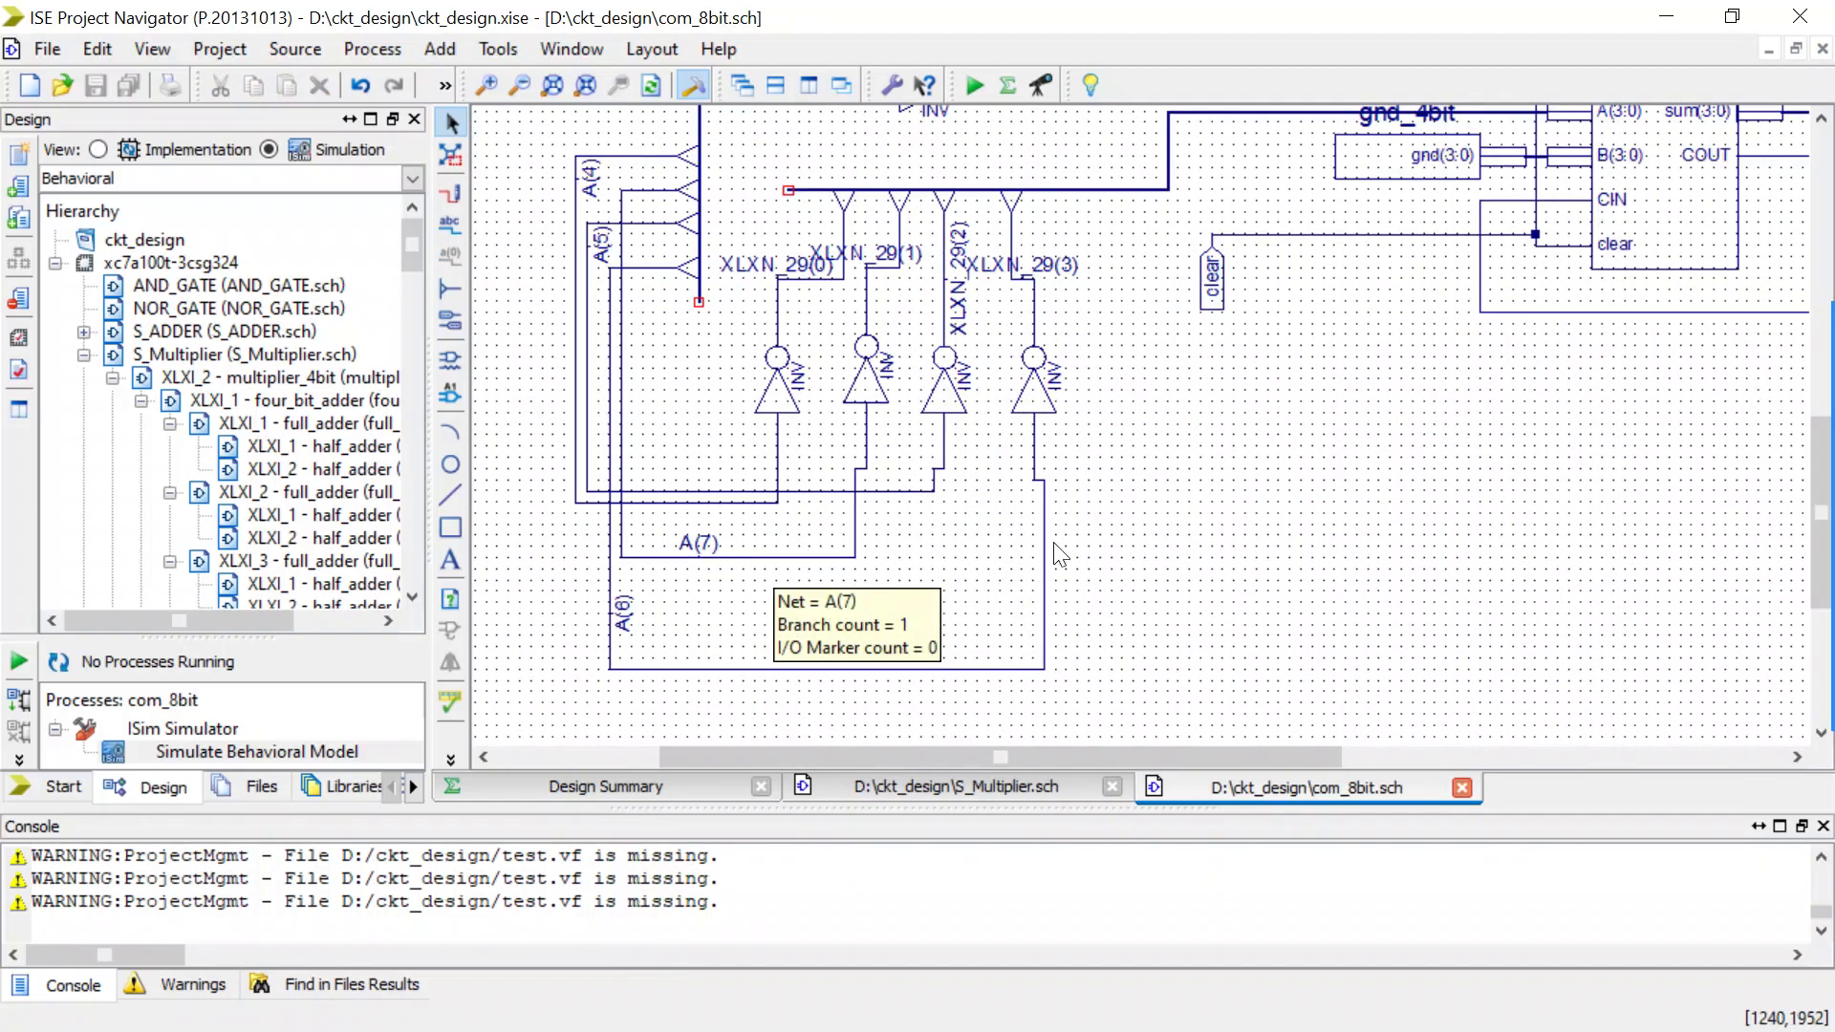
left_click(1033, 468)
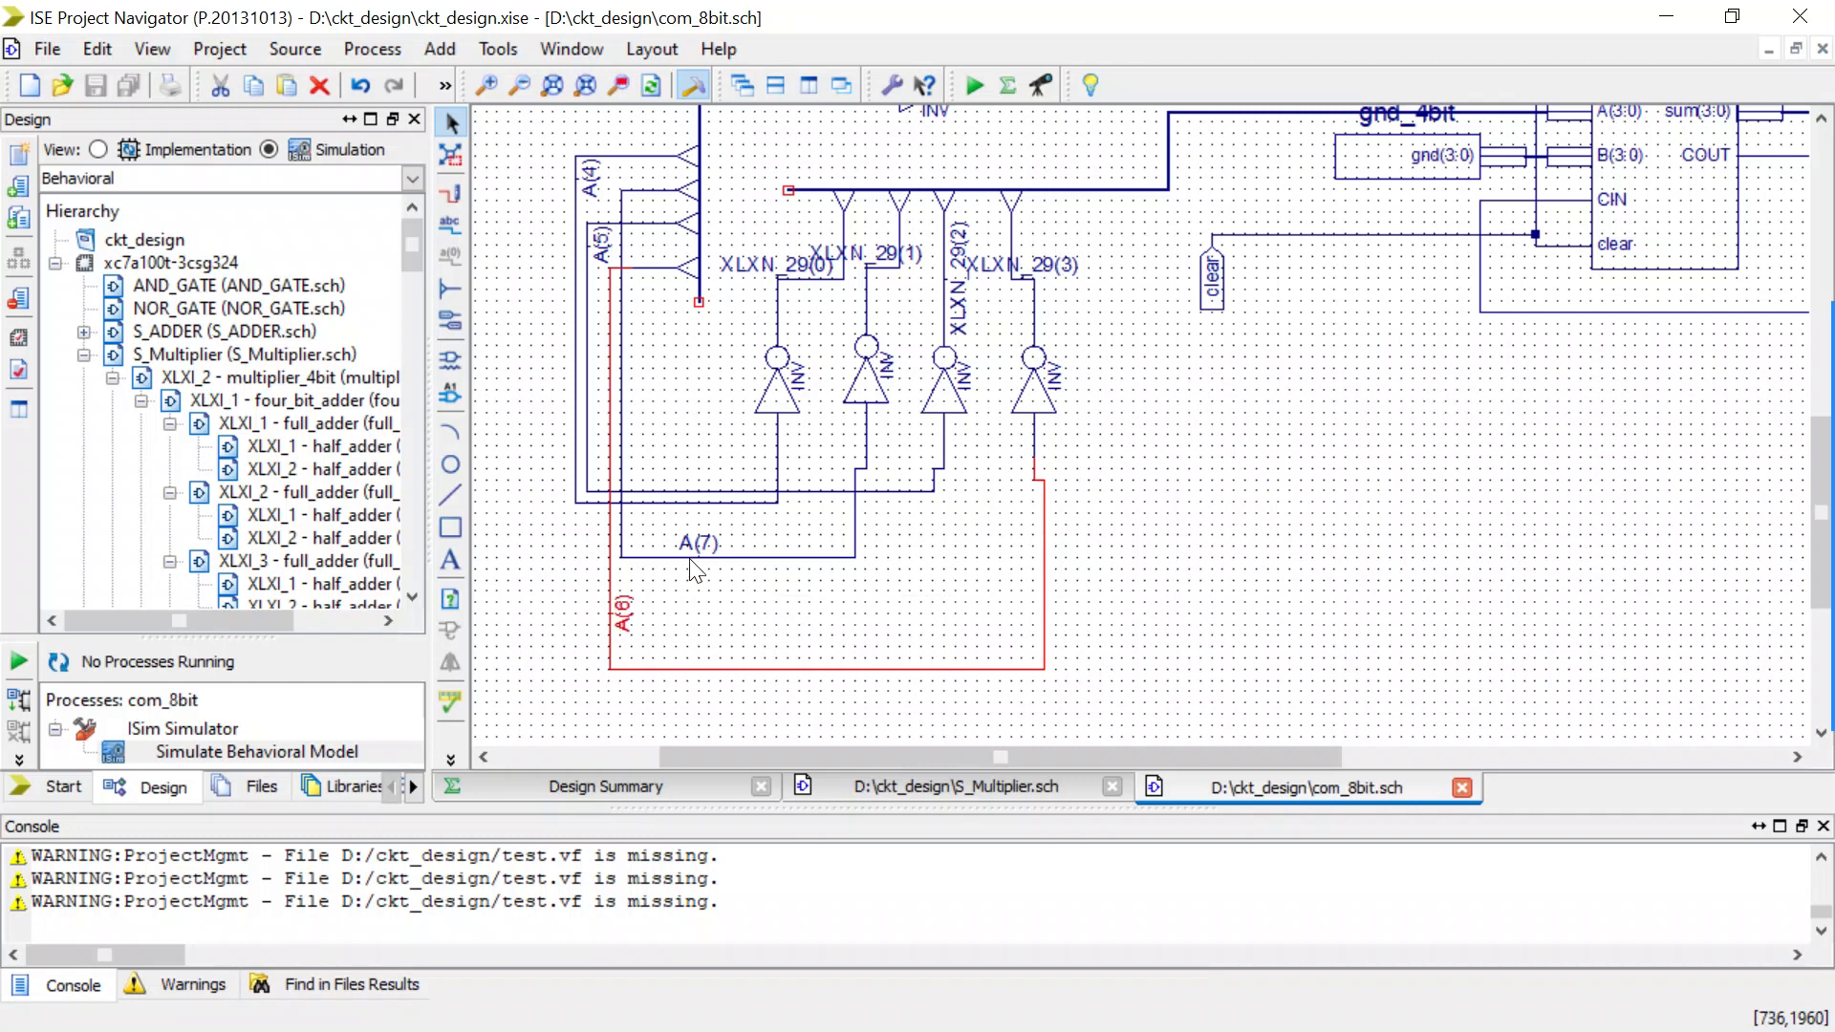
left_click(454, 228)
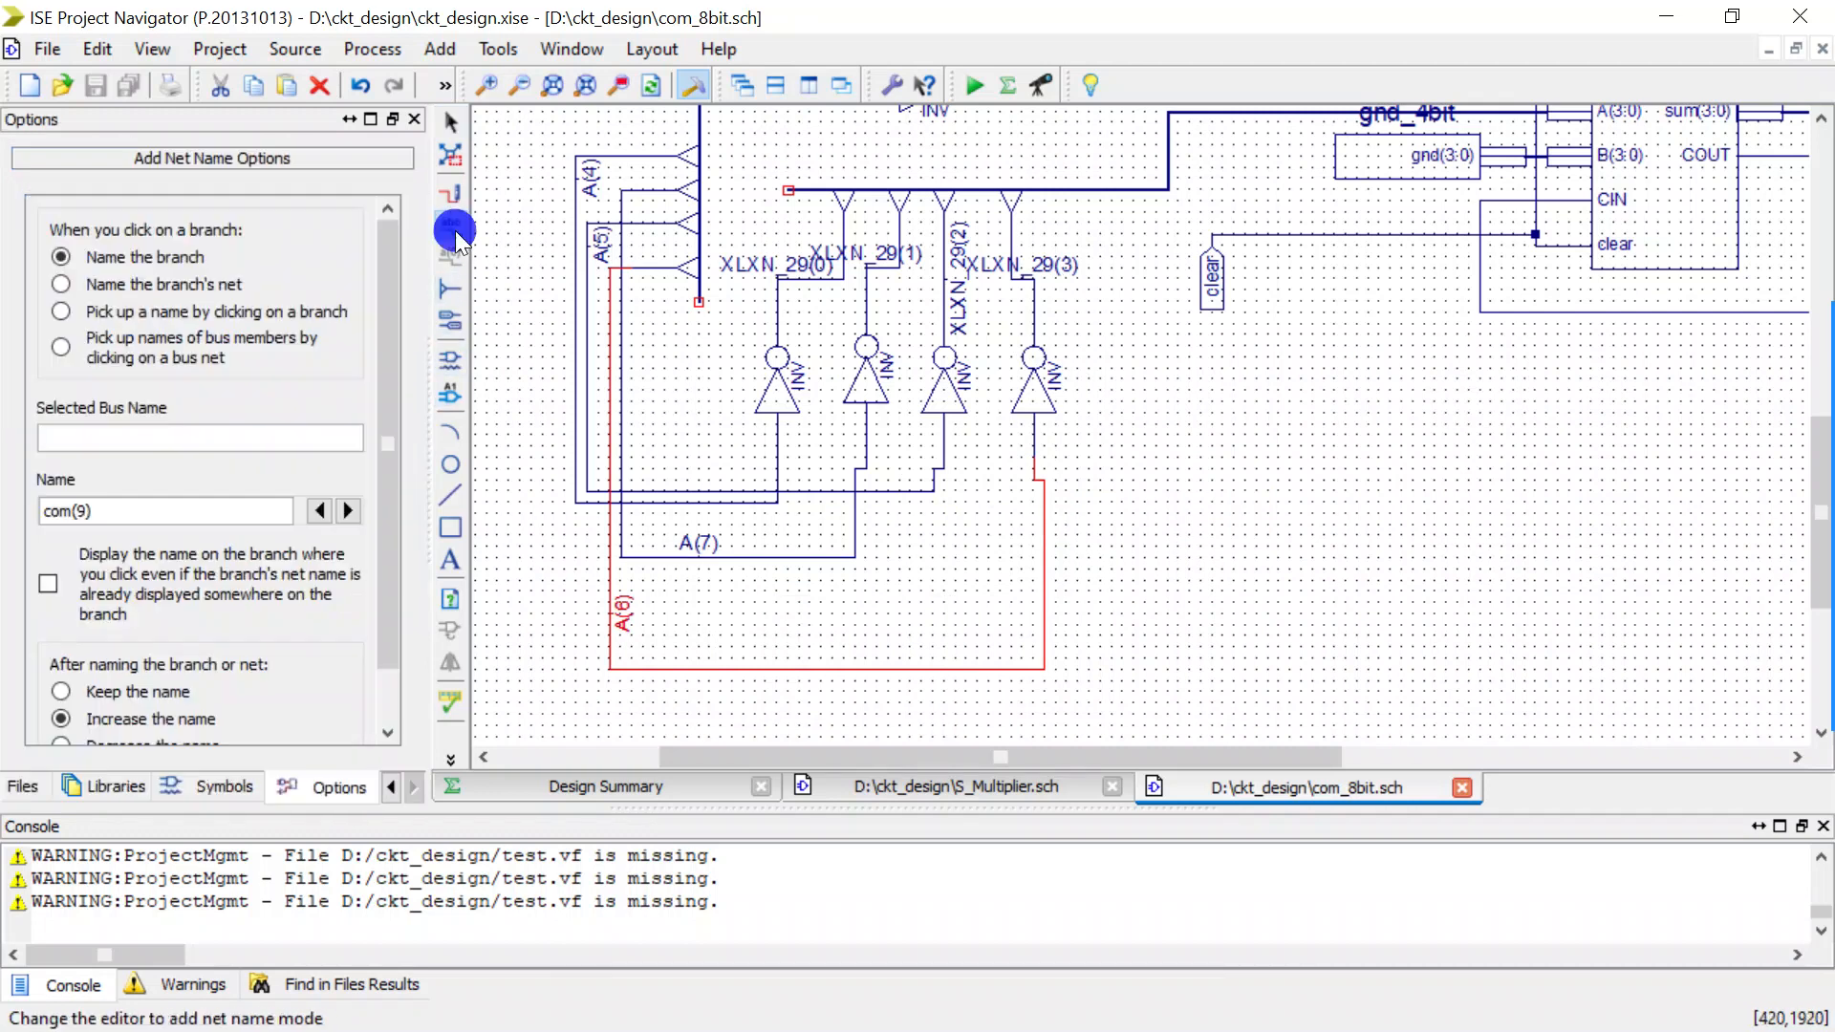
triple_click(85, 510)
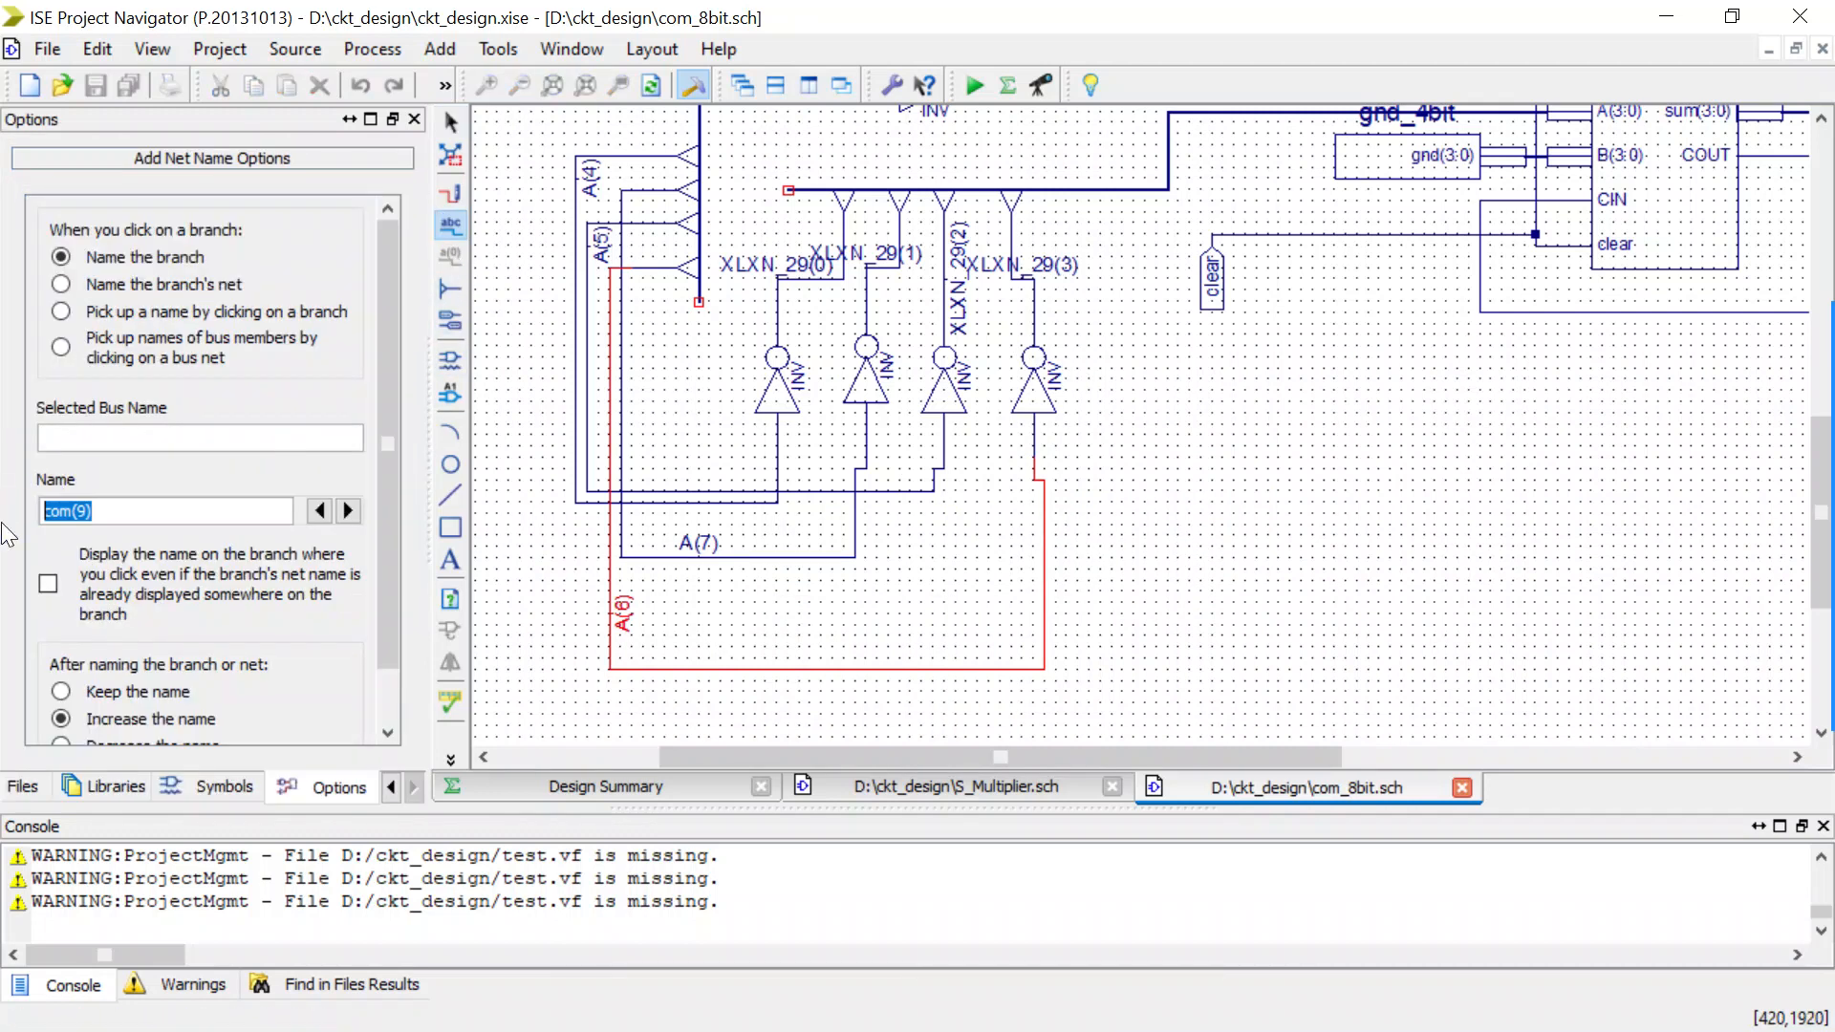
type("A(")
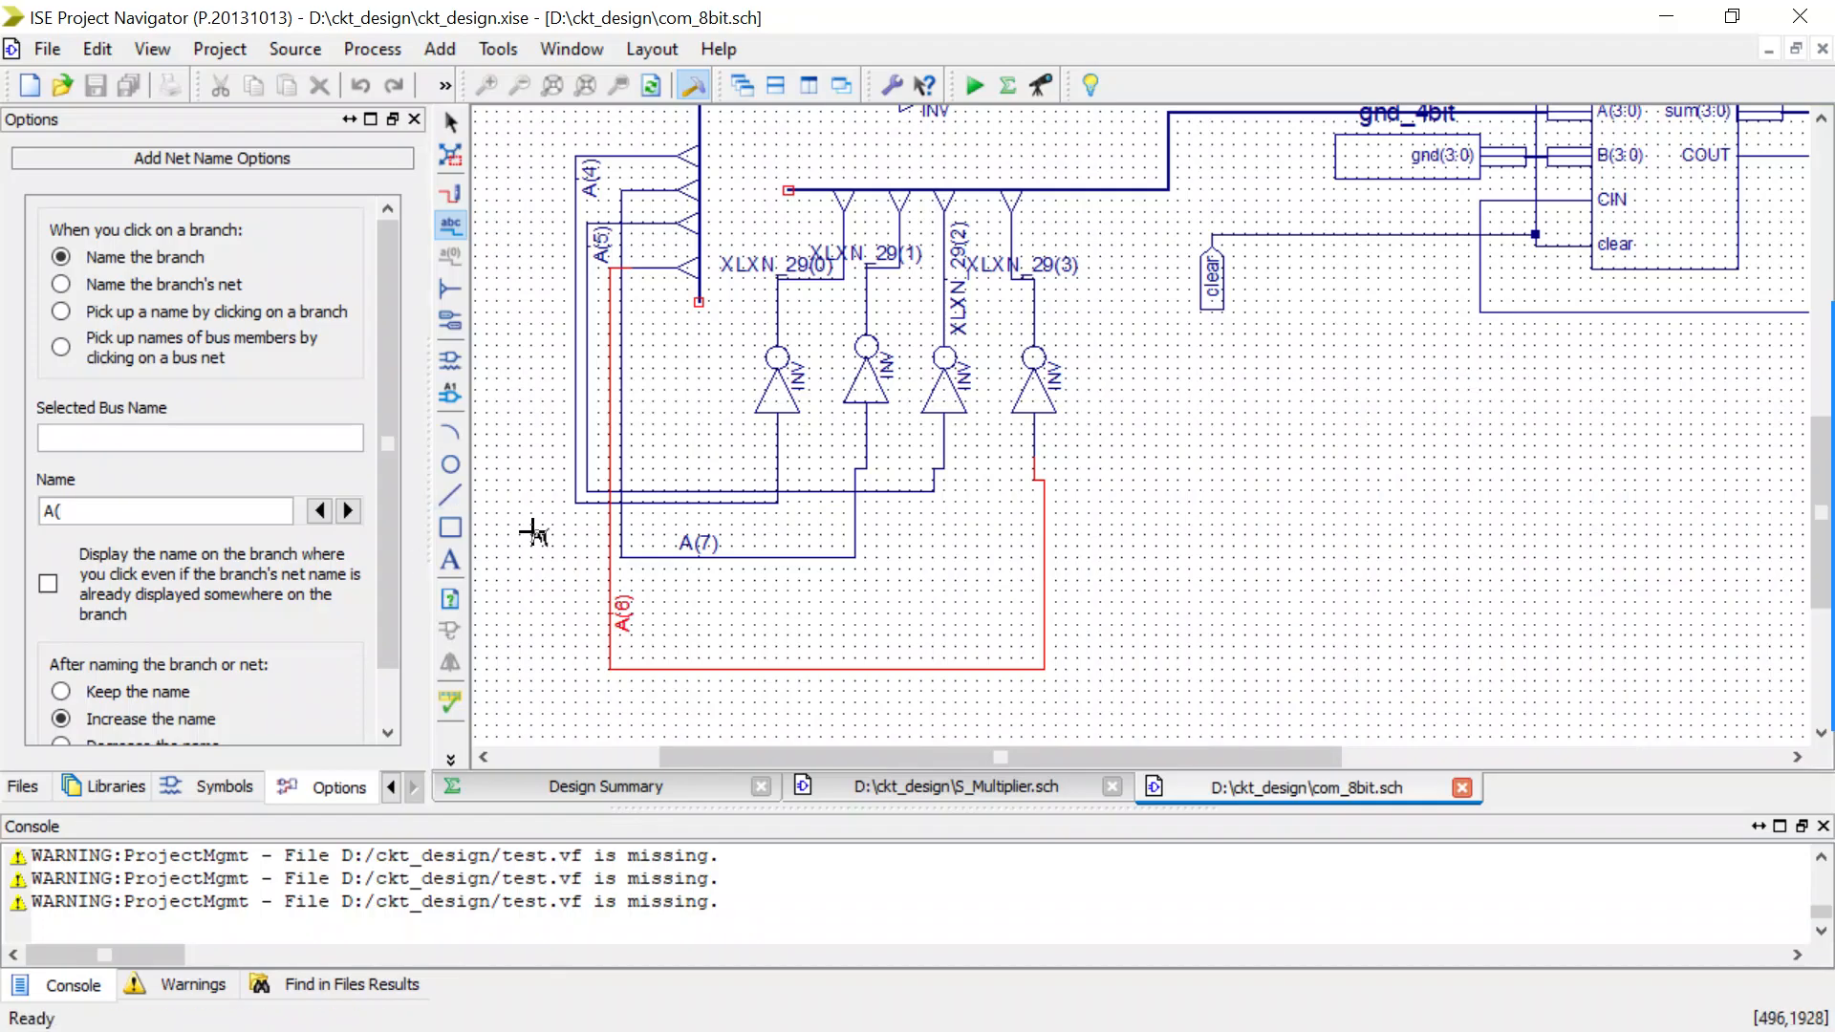
left_click(453, 225)
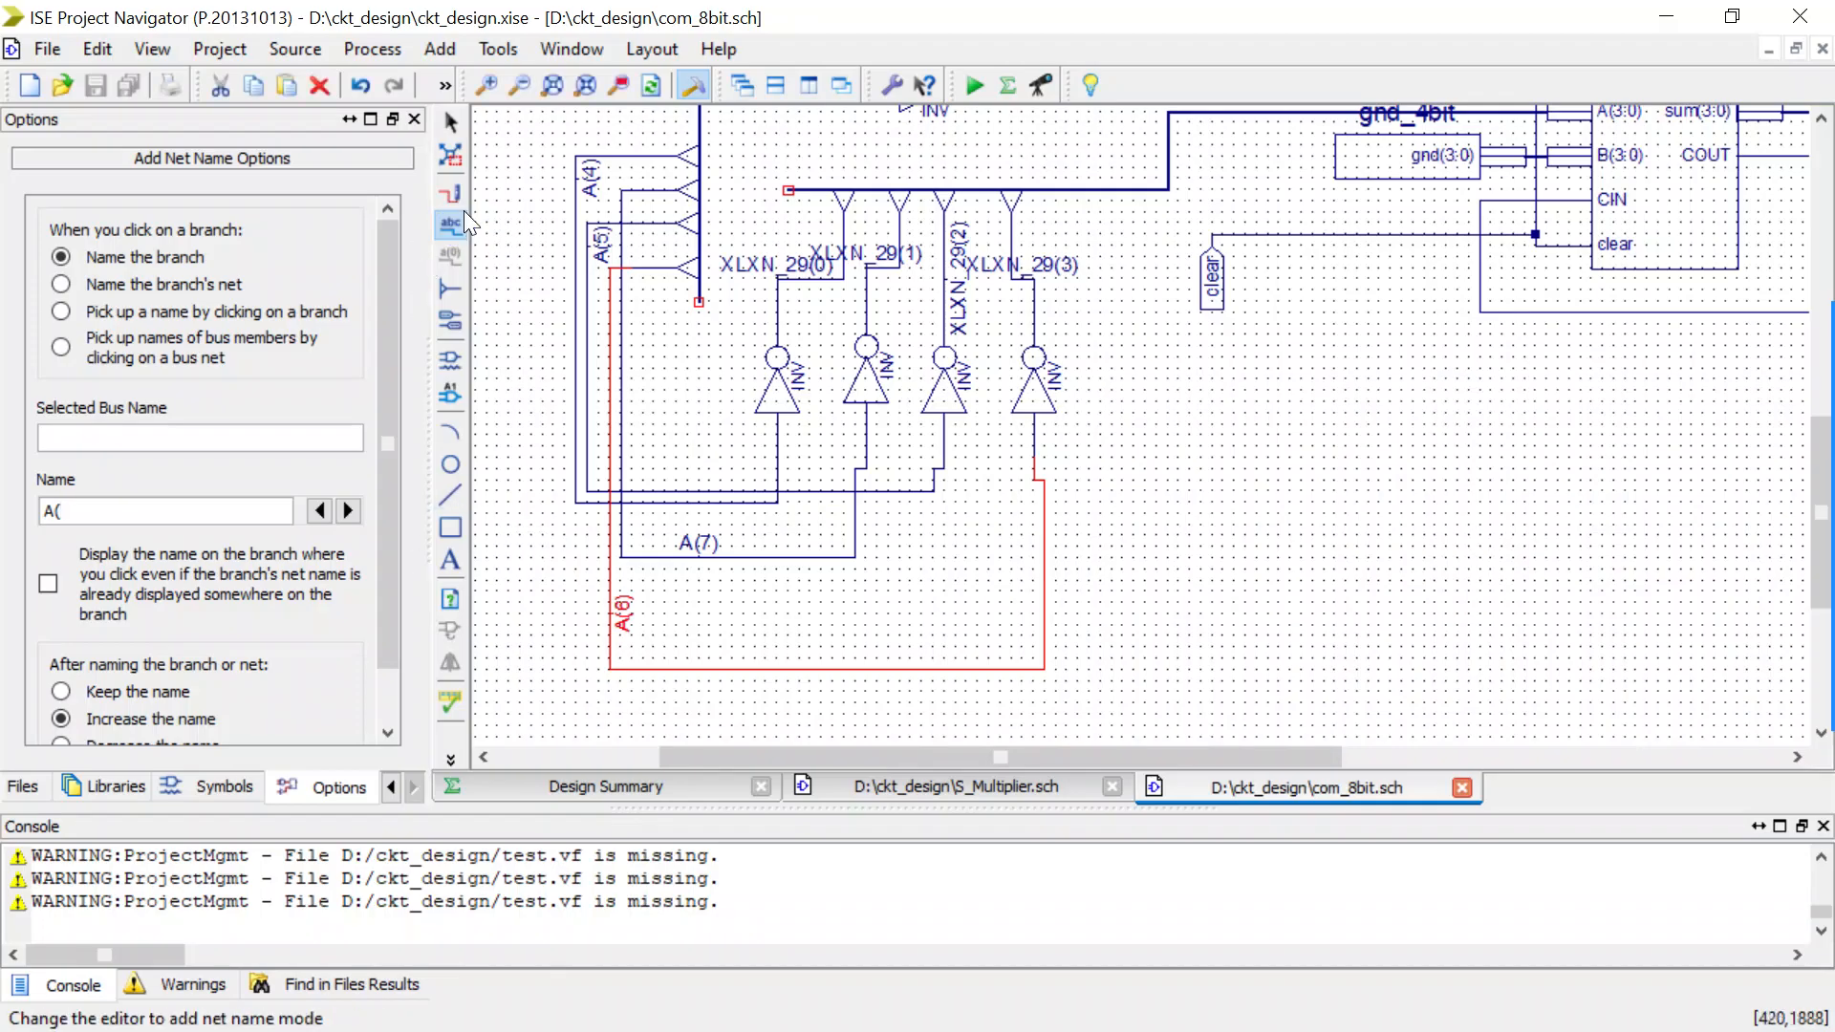
Delete the A(6) and A(7) wires between the A bus taps and the fourth and second lower inverters.
left_click(453, 124)
key("Delete")
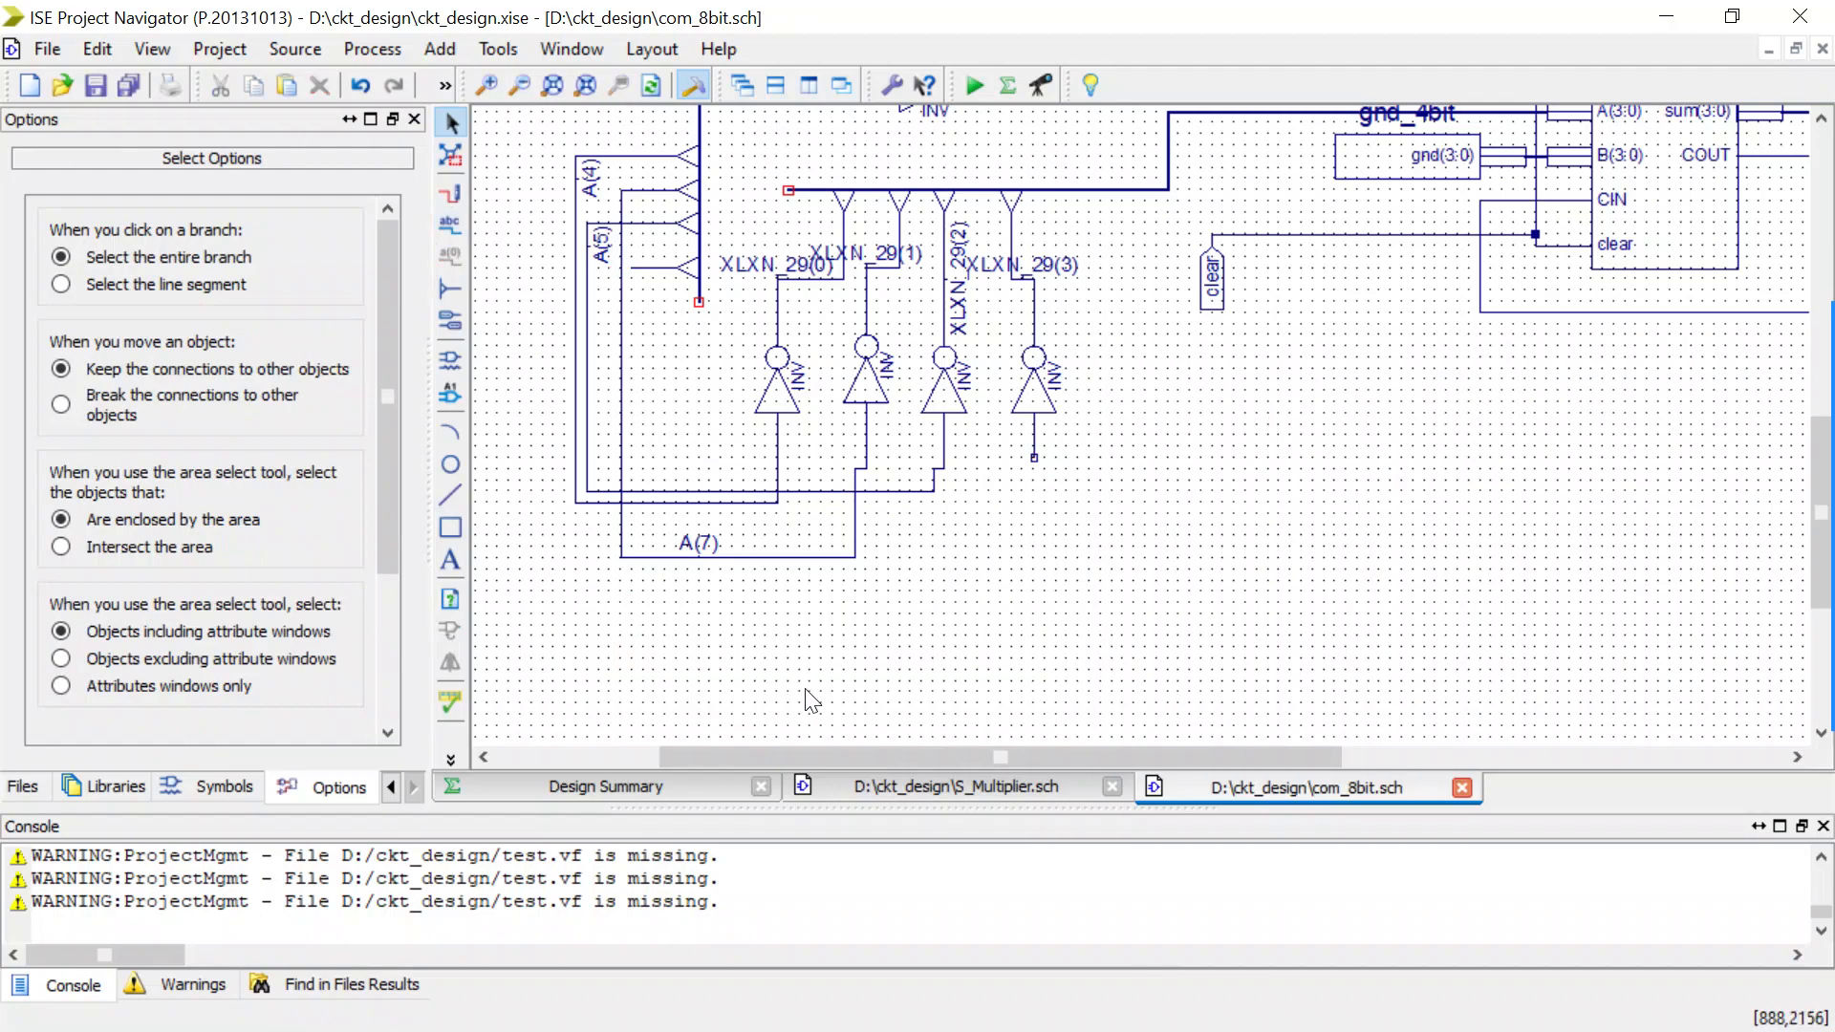
left_click(771, 564)
key("Delete")
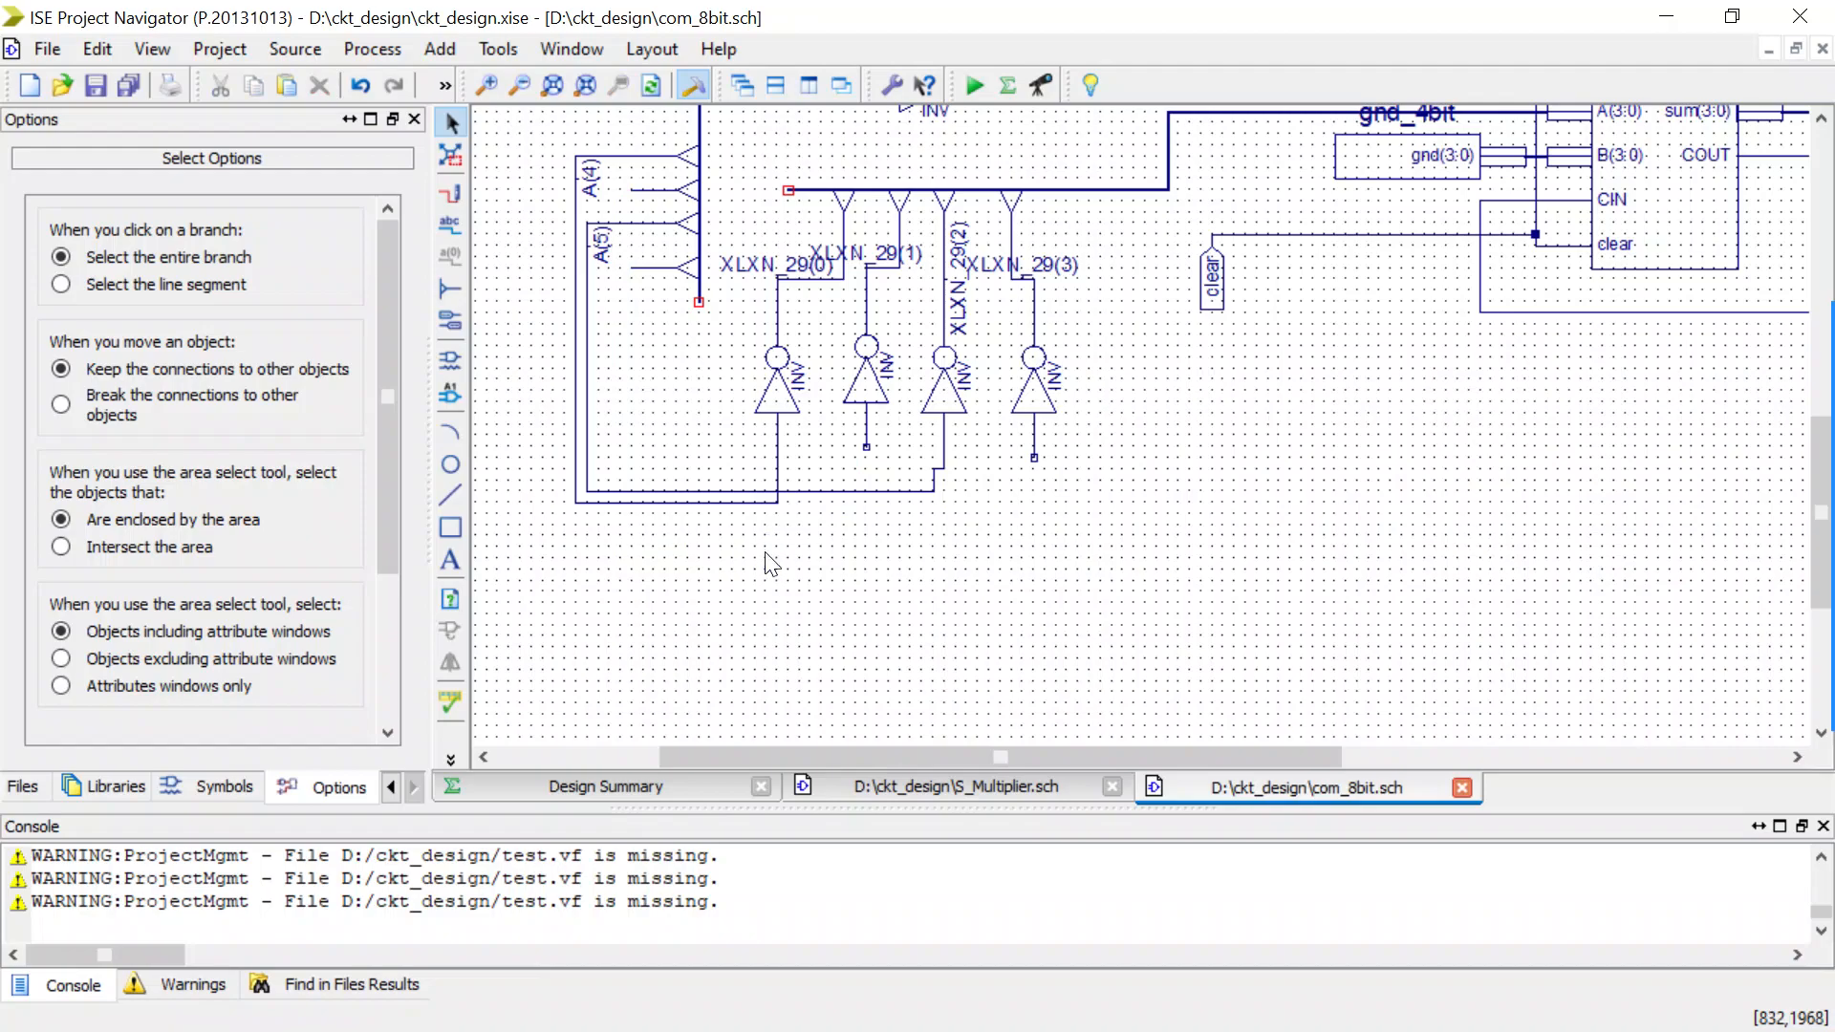
Delete the A(5) wire and wire the lower three A bus taps in order to the second, third and fourth lower inverters' inputs.
left_click(736, 492)
key("Delete")
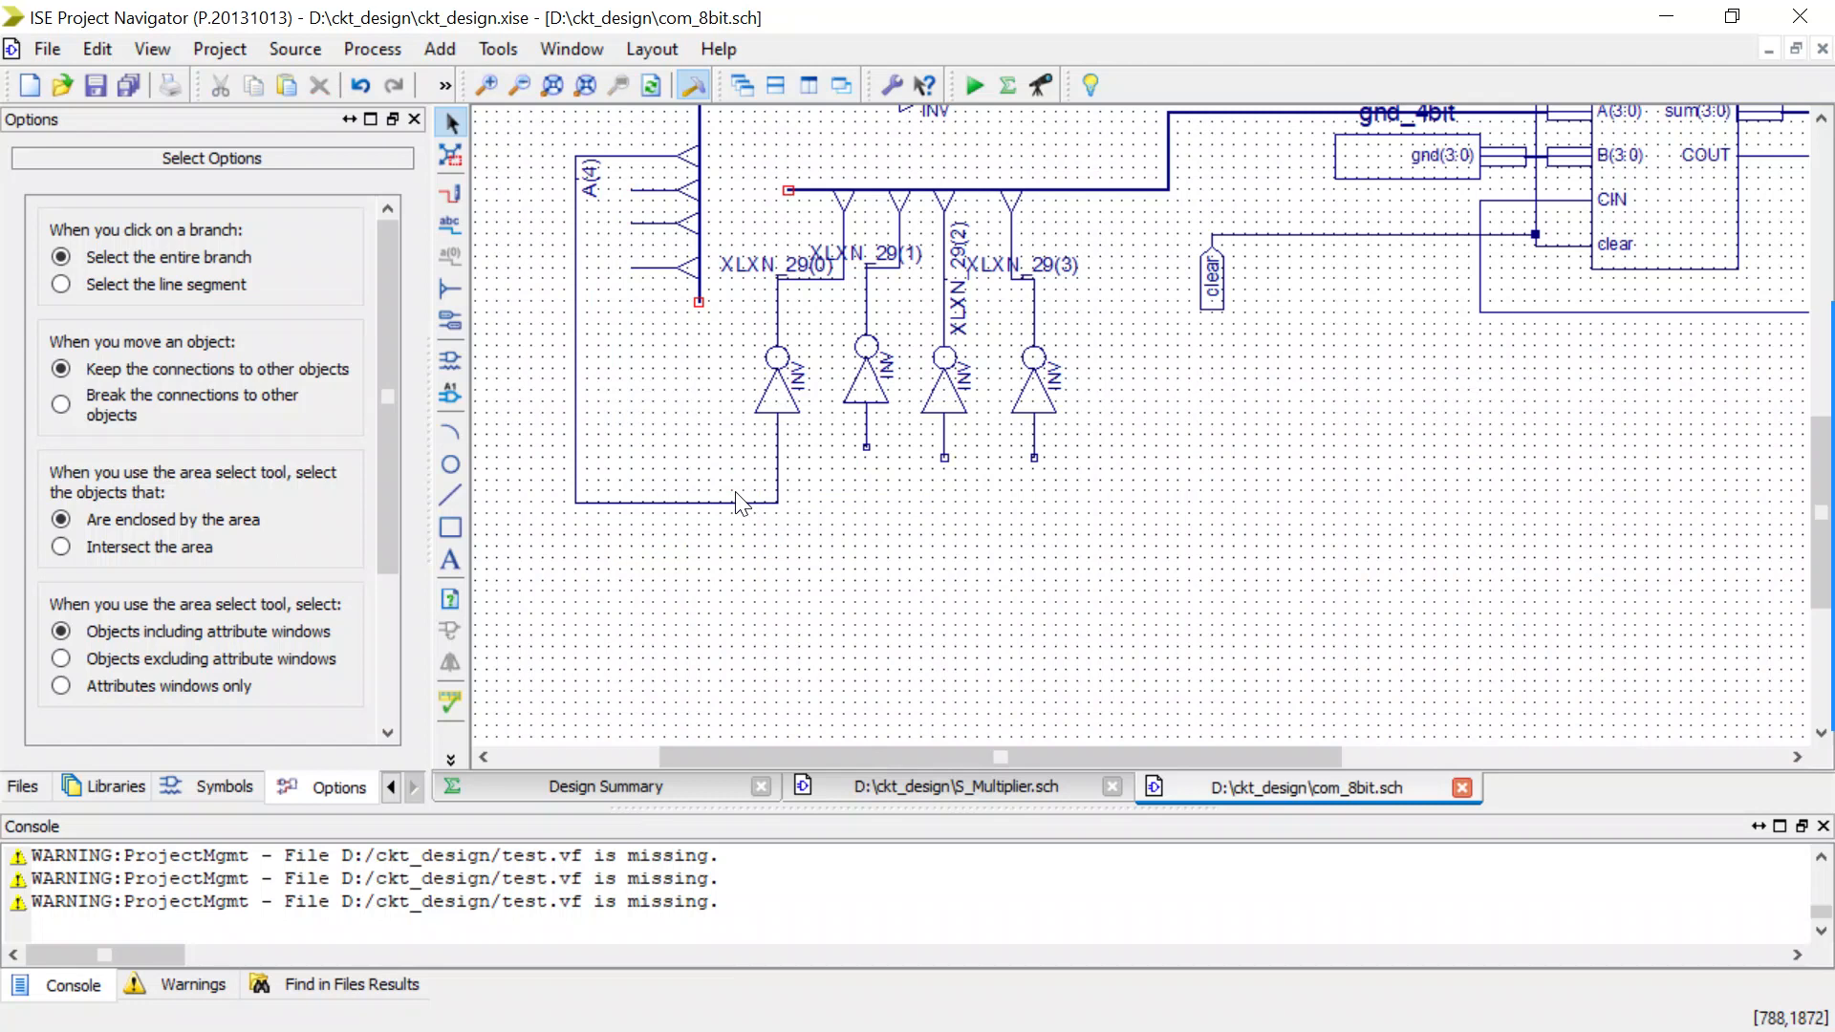
key("ctrl+w")
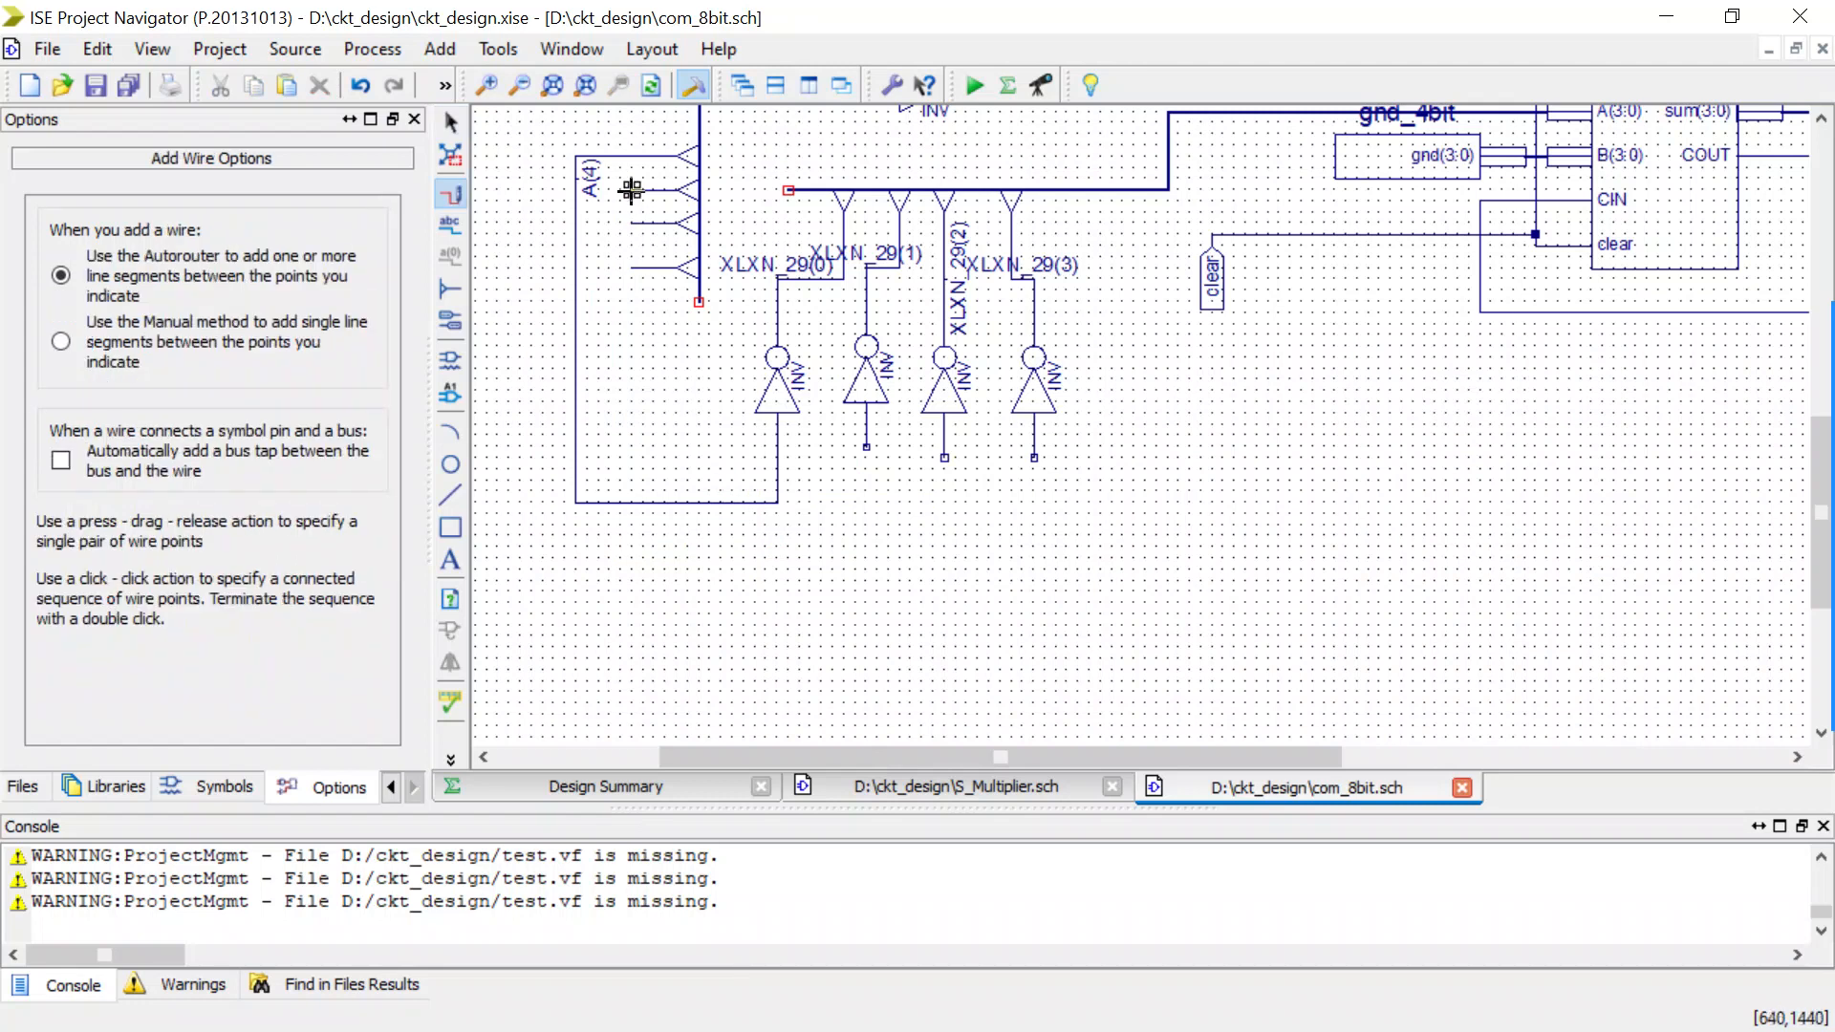
left_click_drag(630, 190, 864, 447)
left_click_drag(632, 224, 943, 460)
left_click_drag(630, 263, 1032, 456)
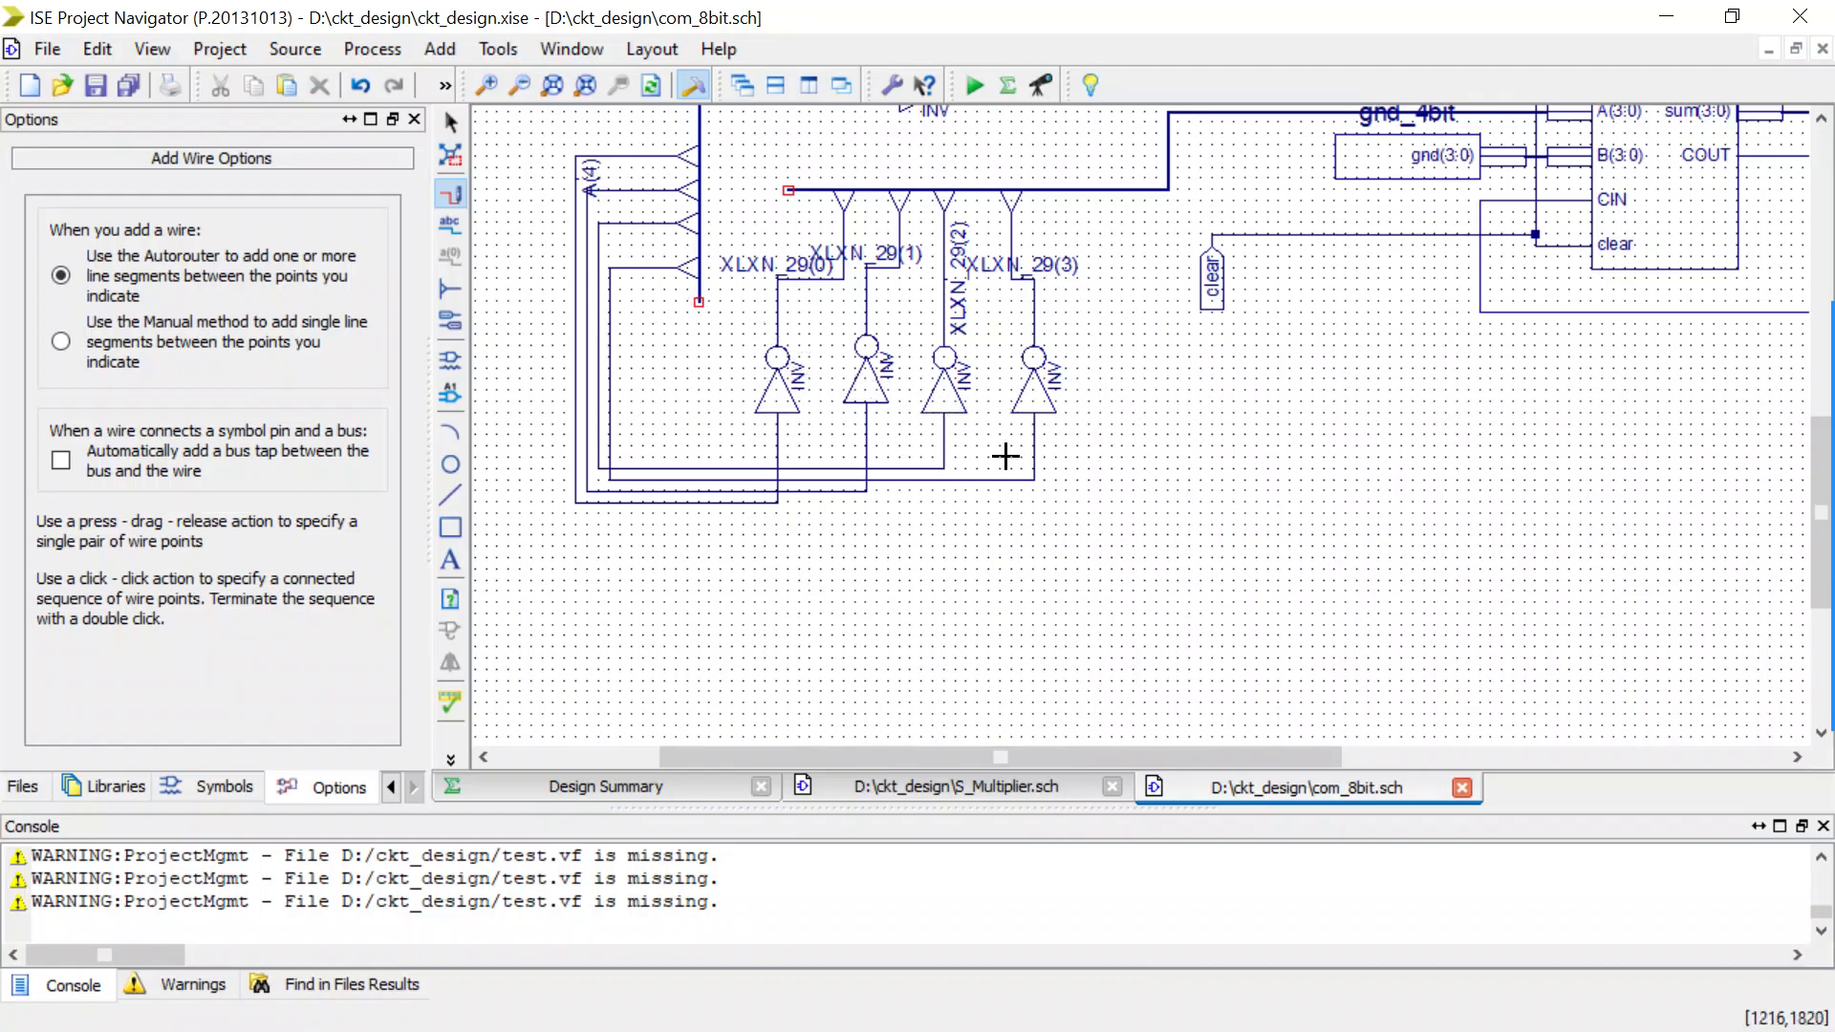
Name the wires into the second, third and fourth lower inverters A(5), A(6) and A(7).
left_click(453, 224)
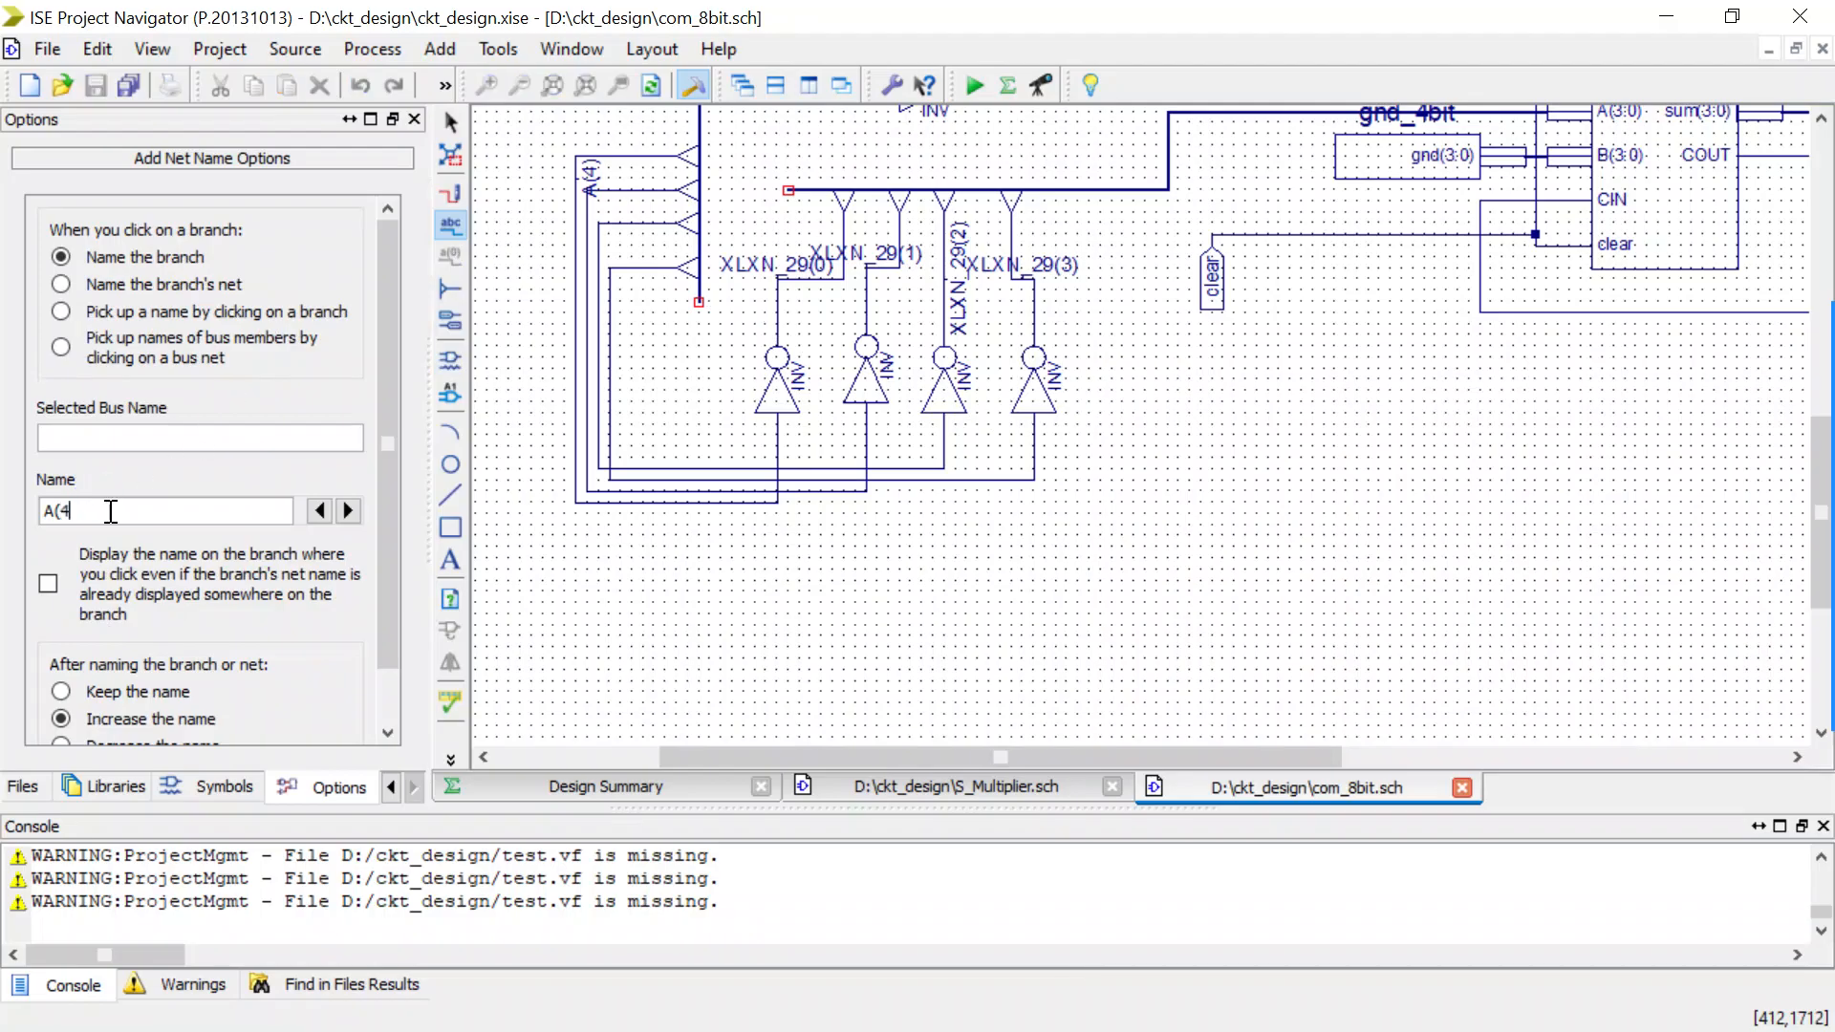
key("BackSpace")
type("5)")
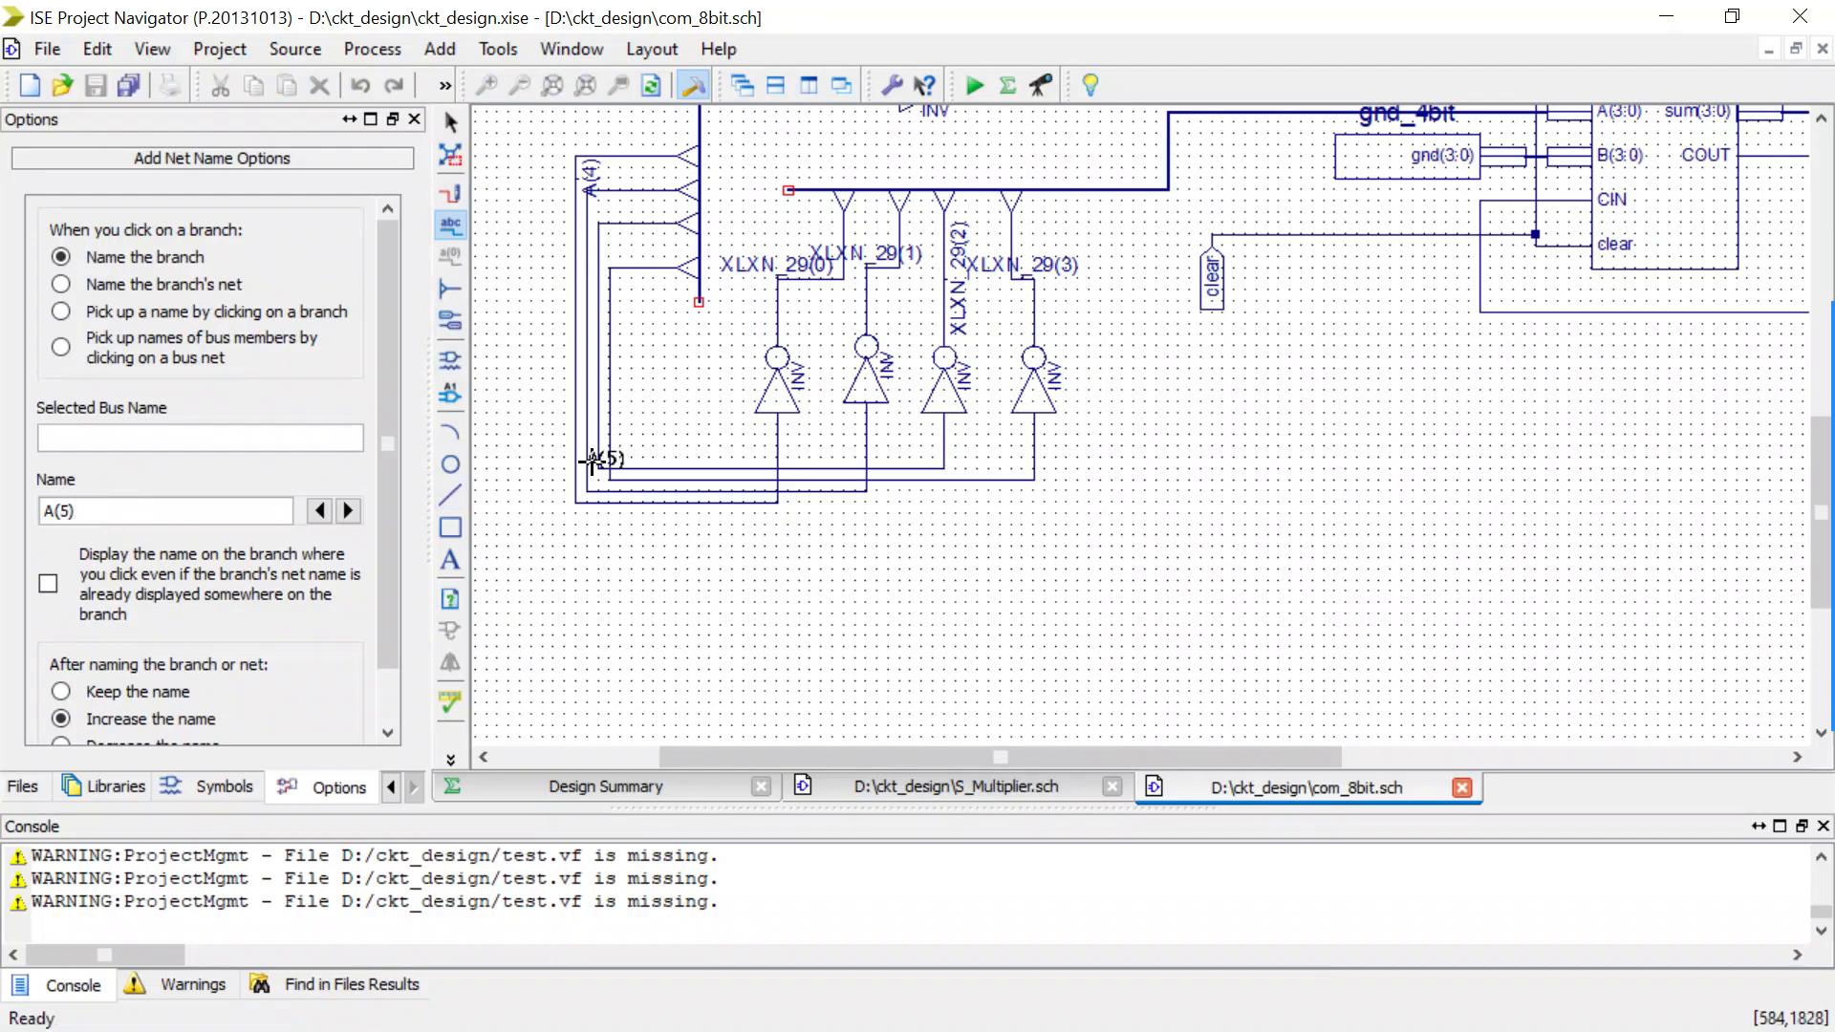
left_click(866, 447)
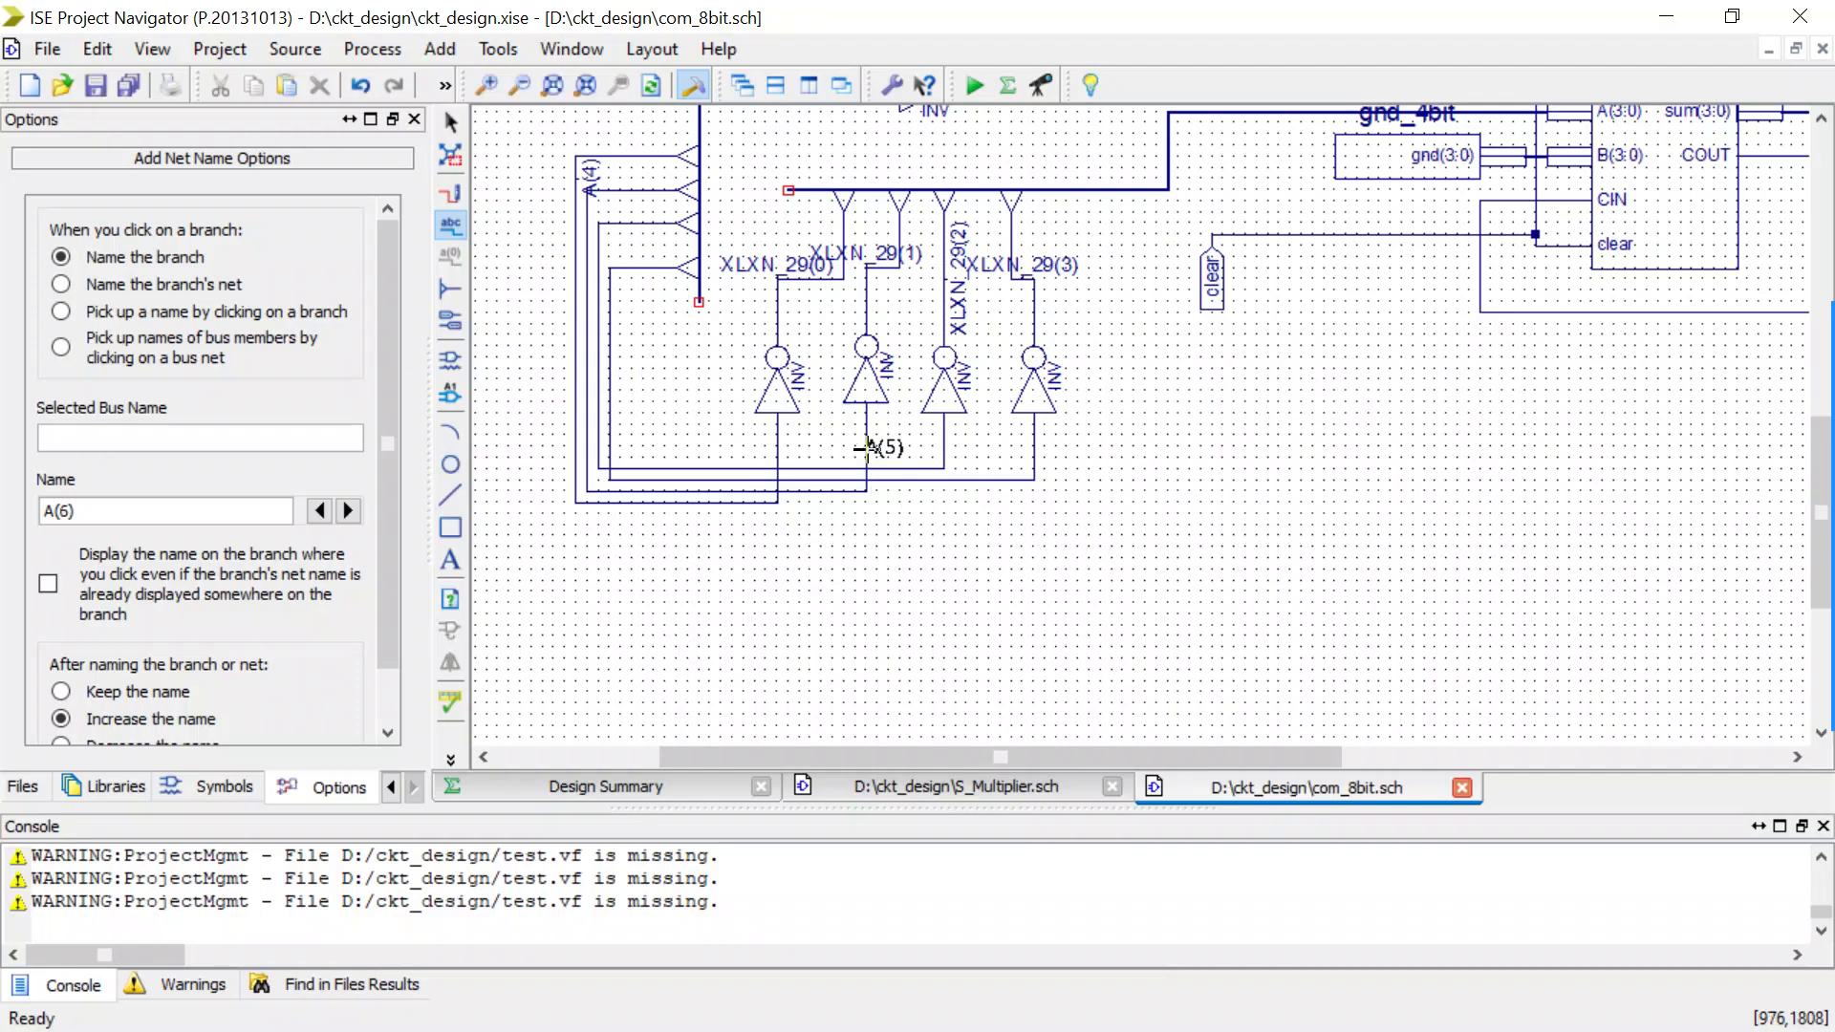
scroll(872, 536, "up", 1)
scroll(871, 536, "up", 1)
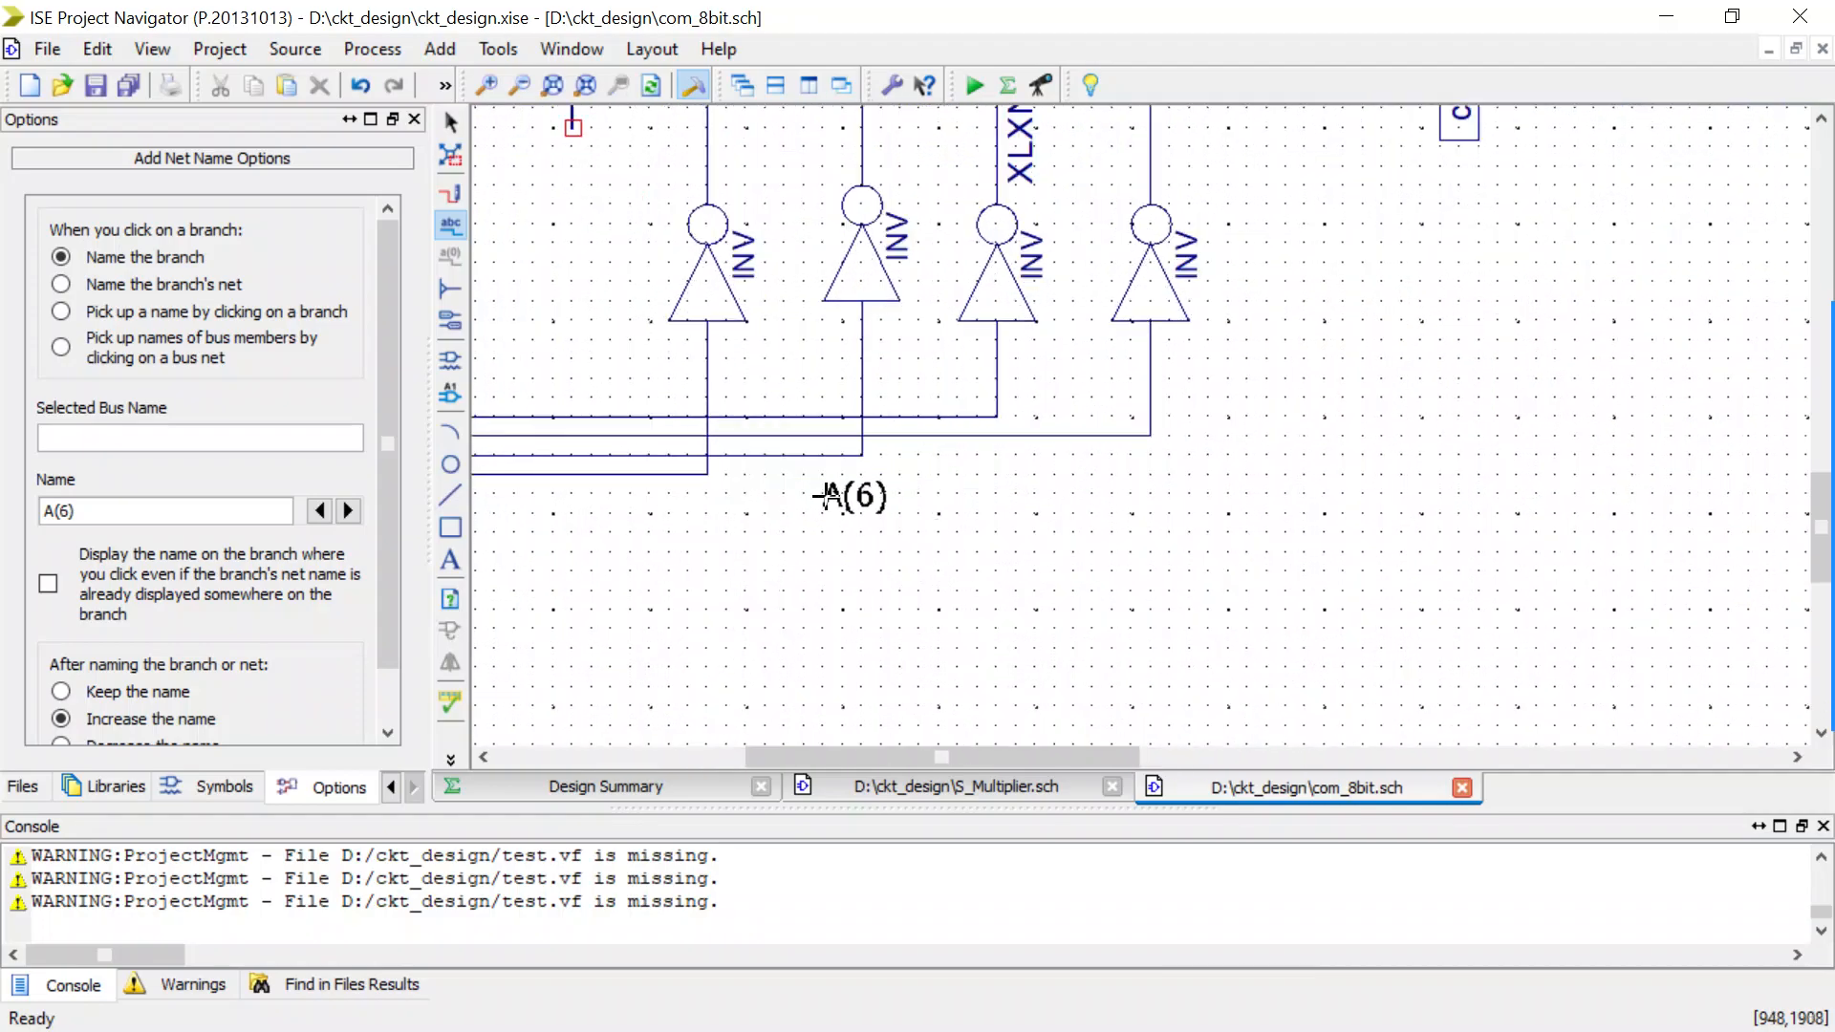
left_click(319, 510)
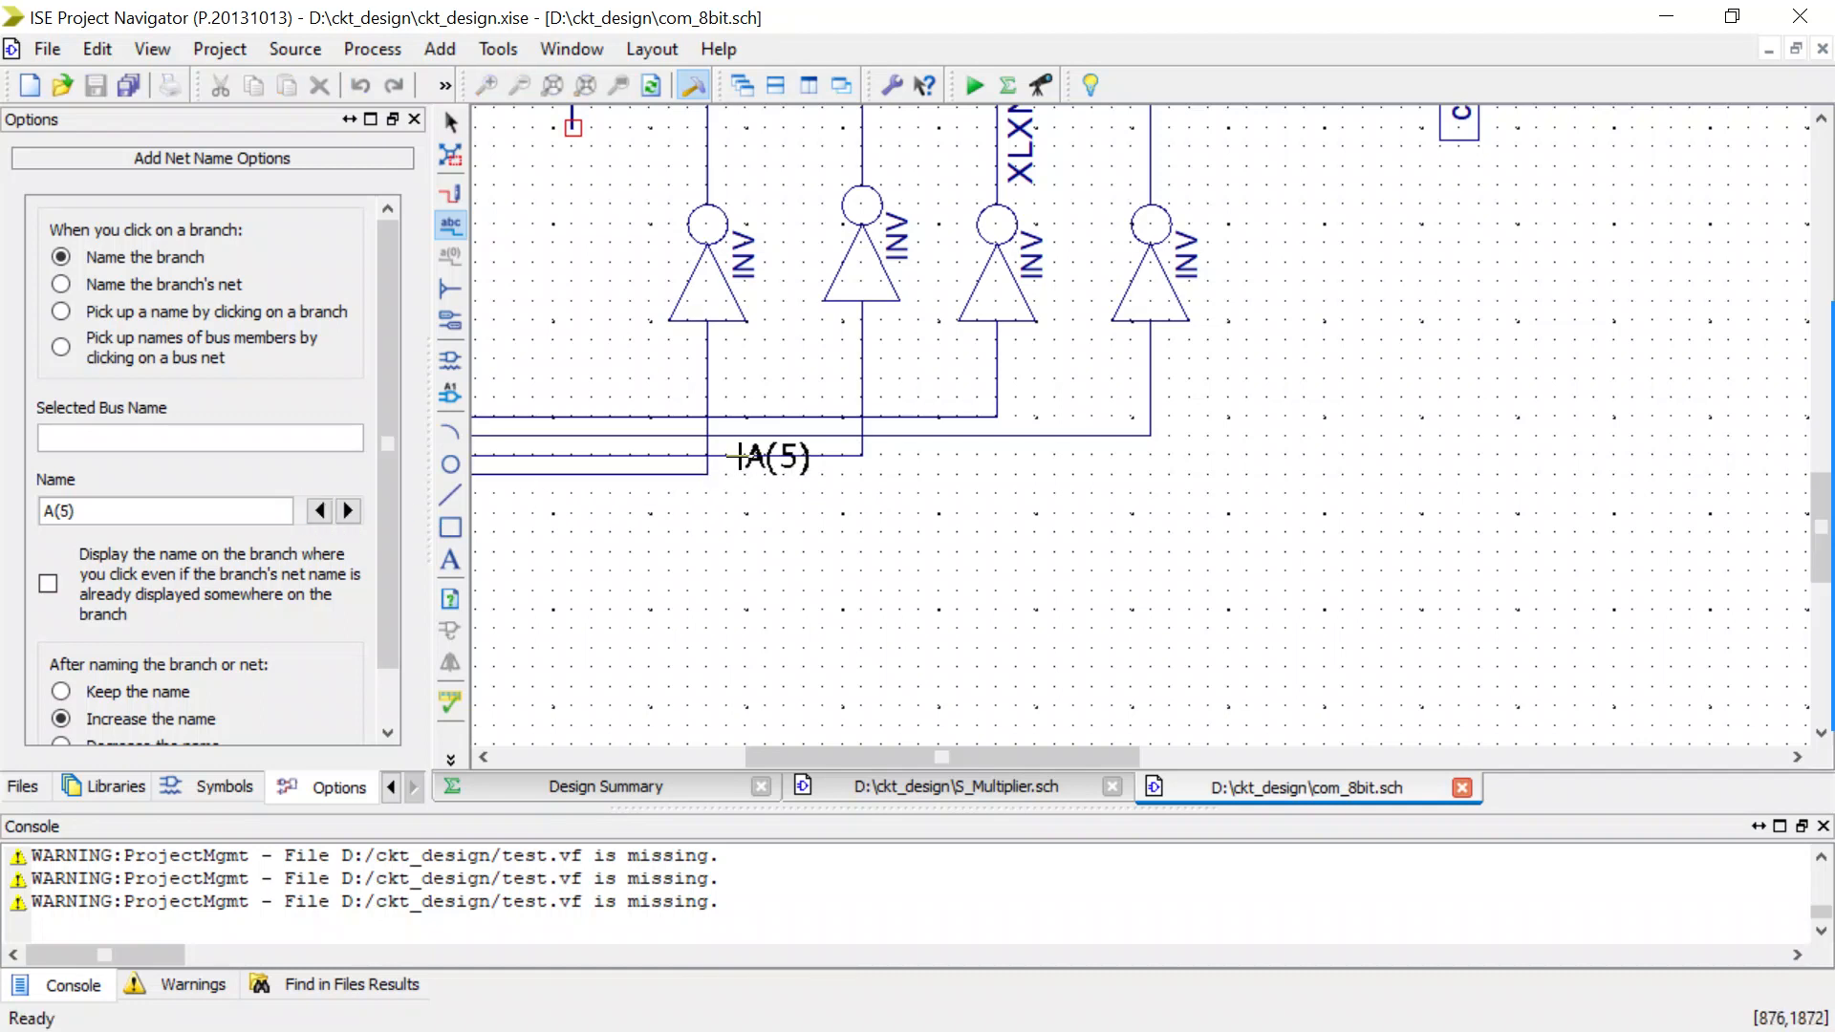
left_click(744, 457)
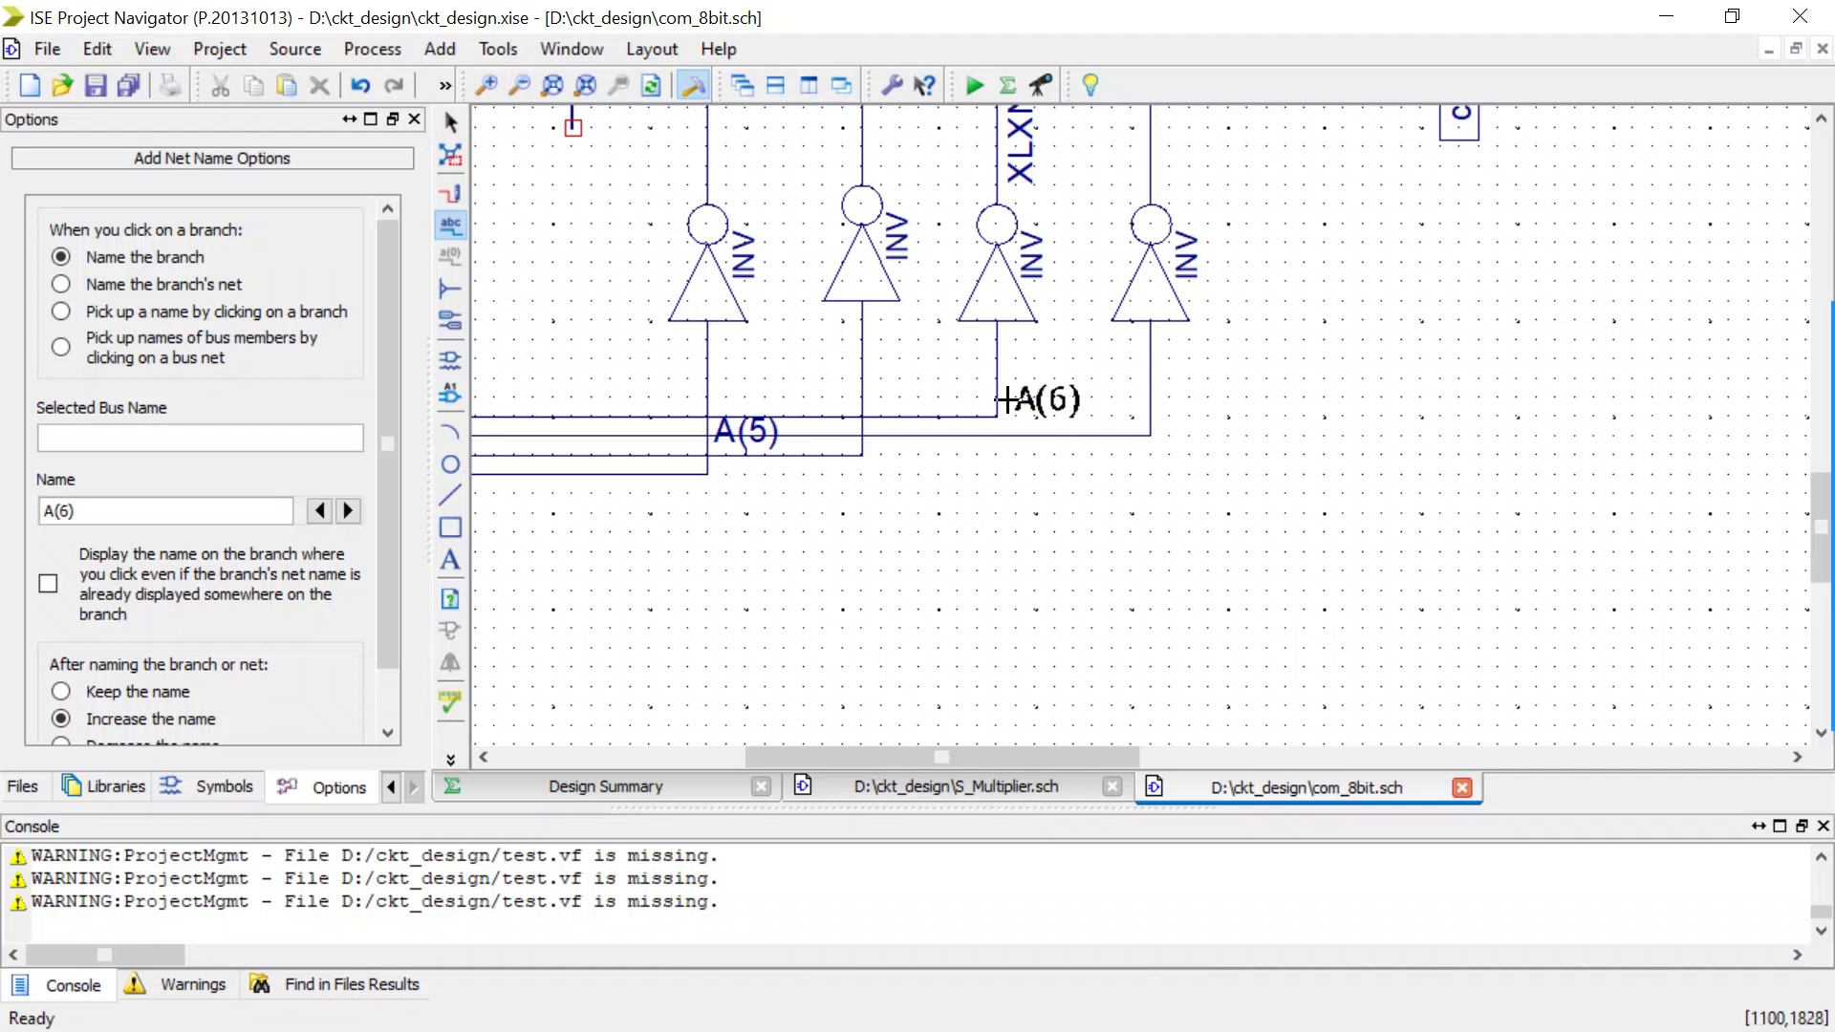
left_click(913, 413)
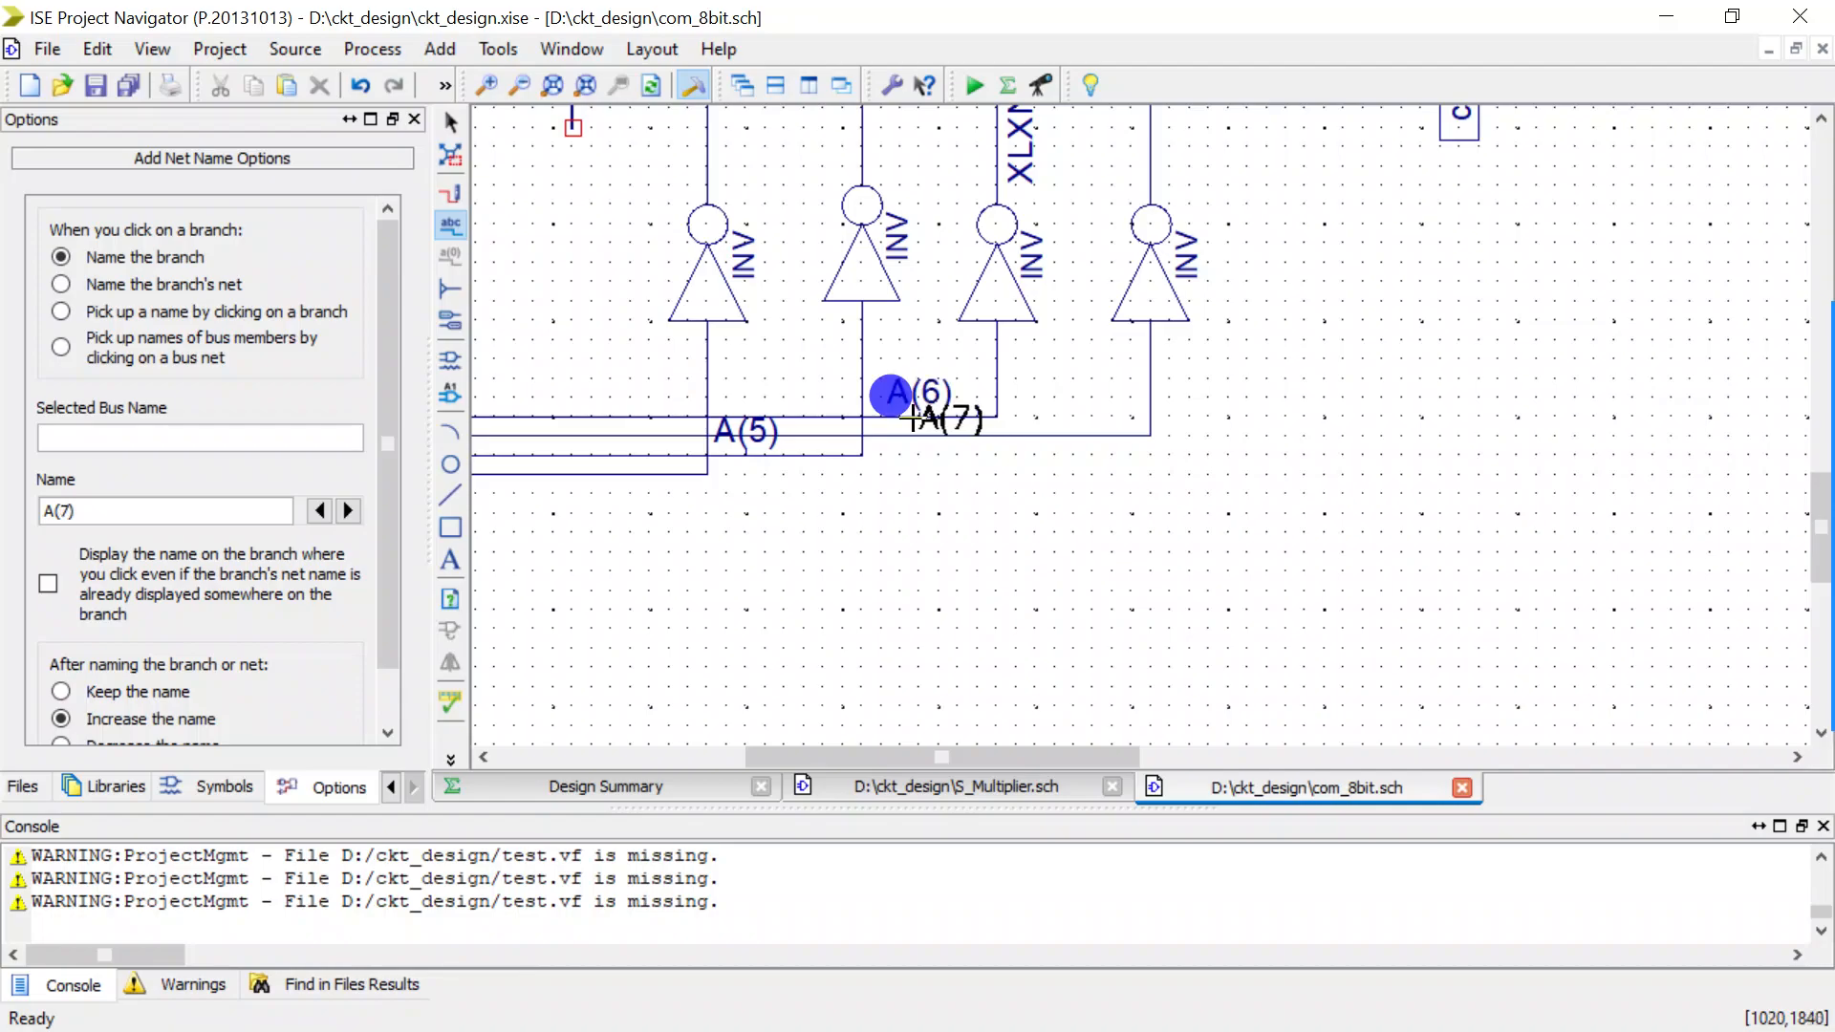
left_click(1051, 435)
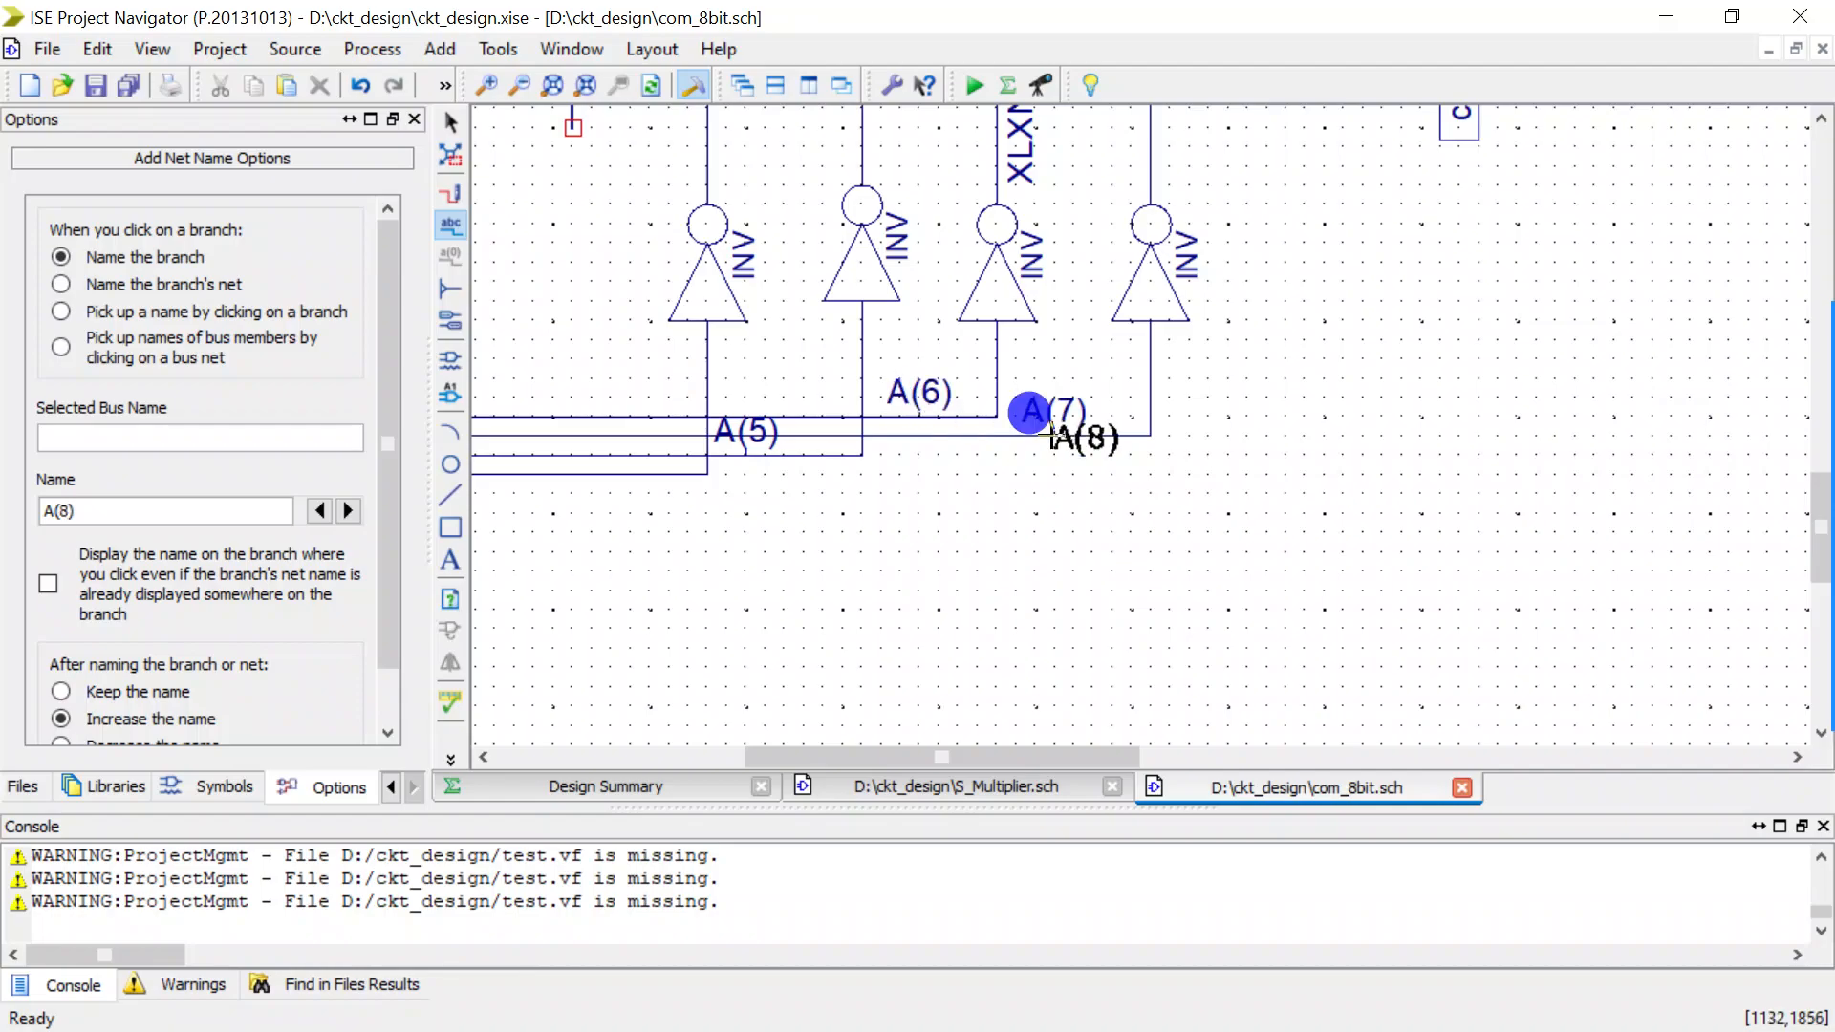
scroll(1052, 435, "down", 2)
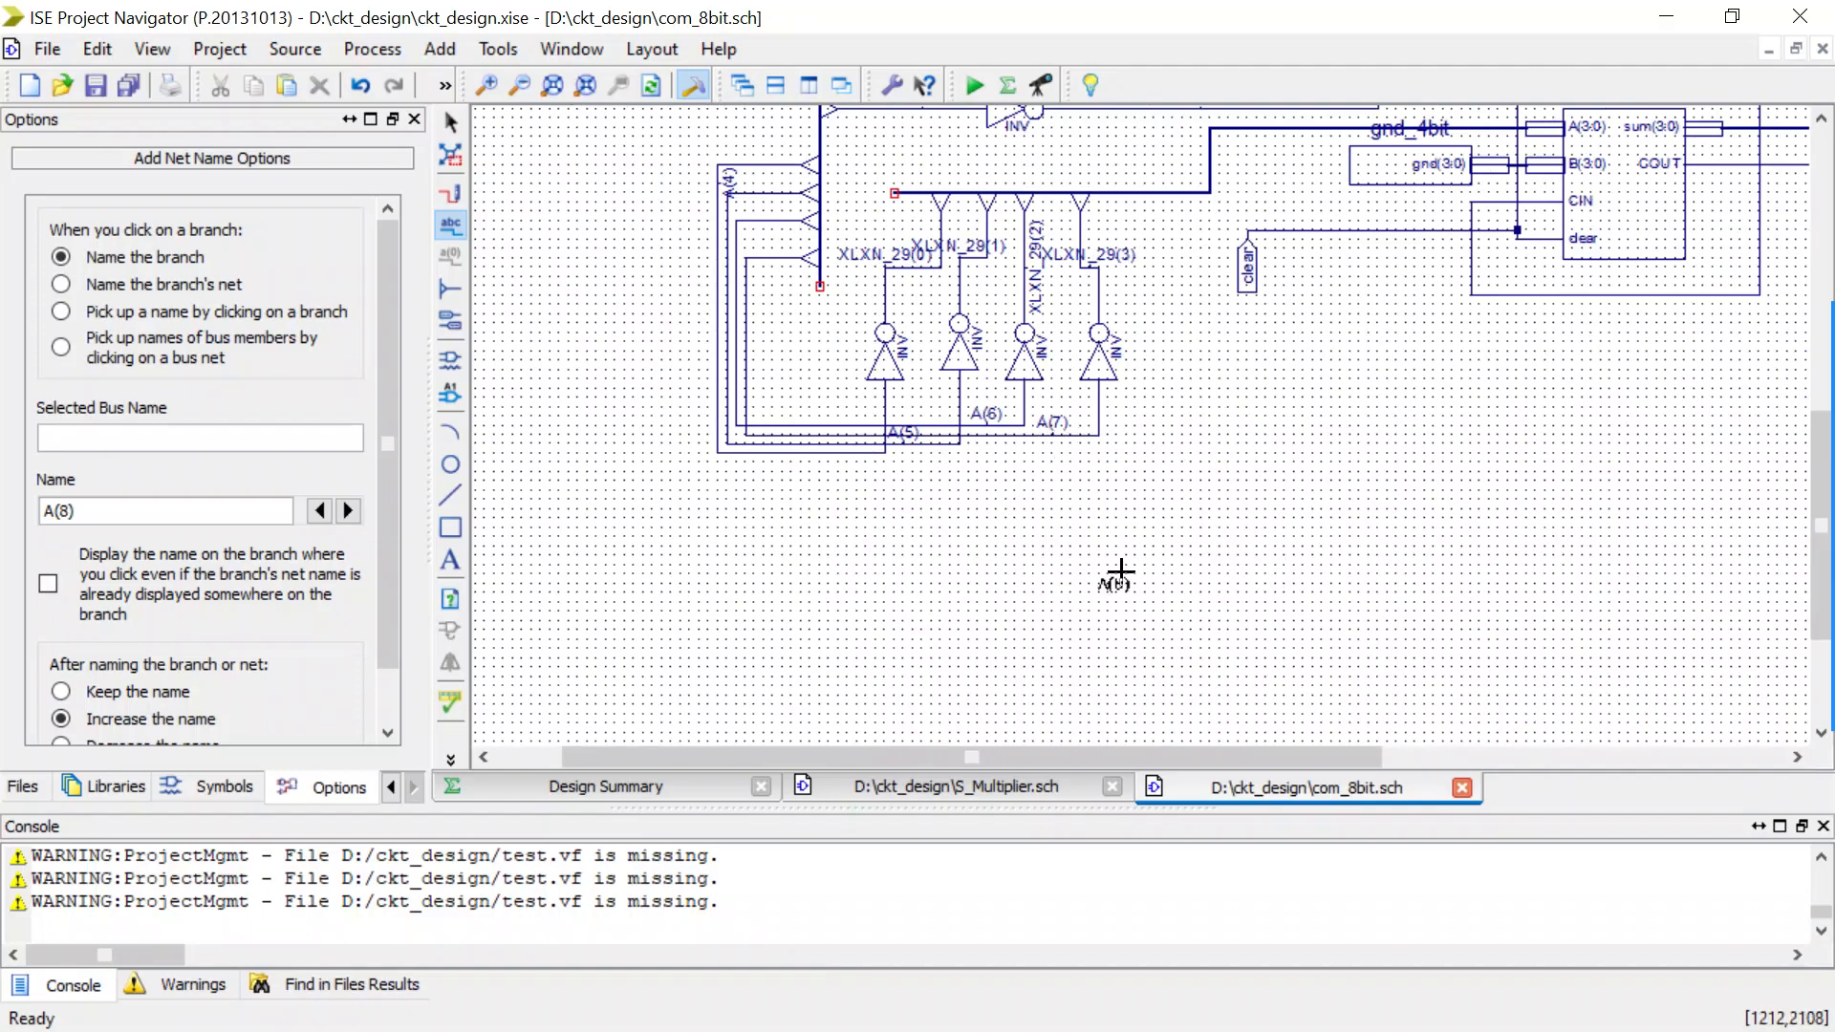
key("Escape")
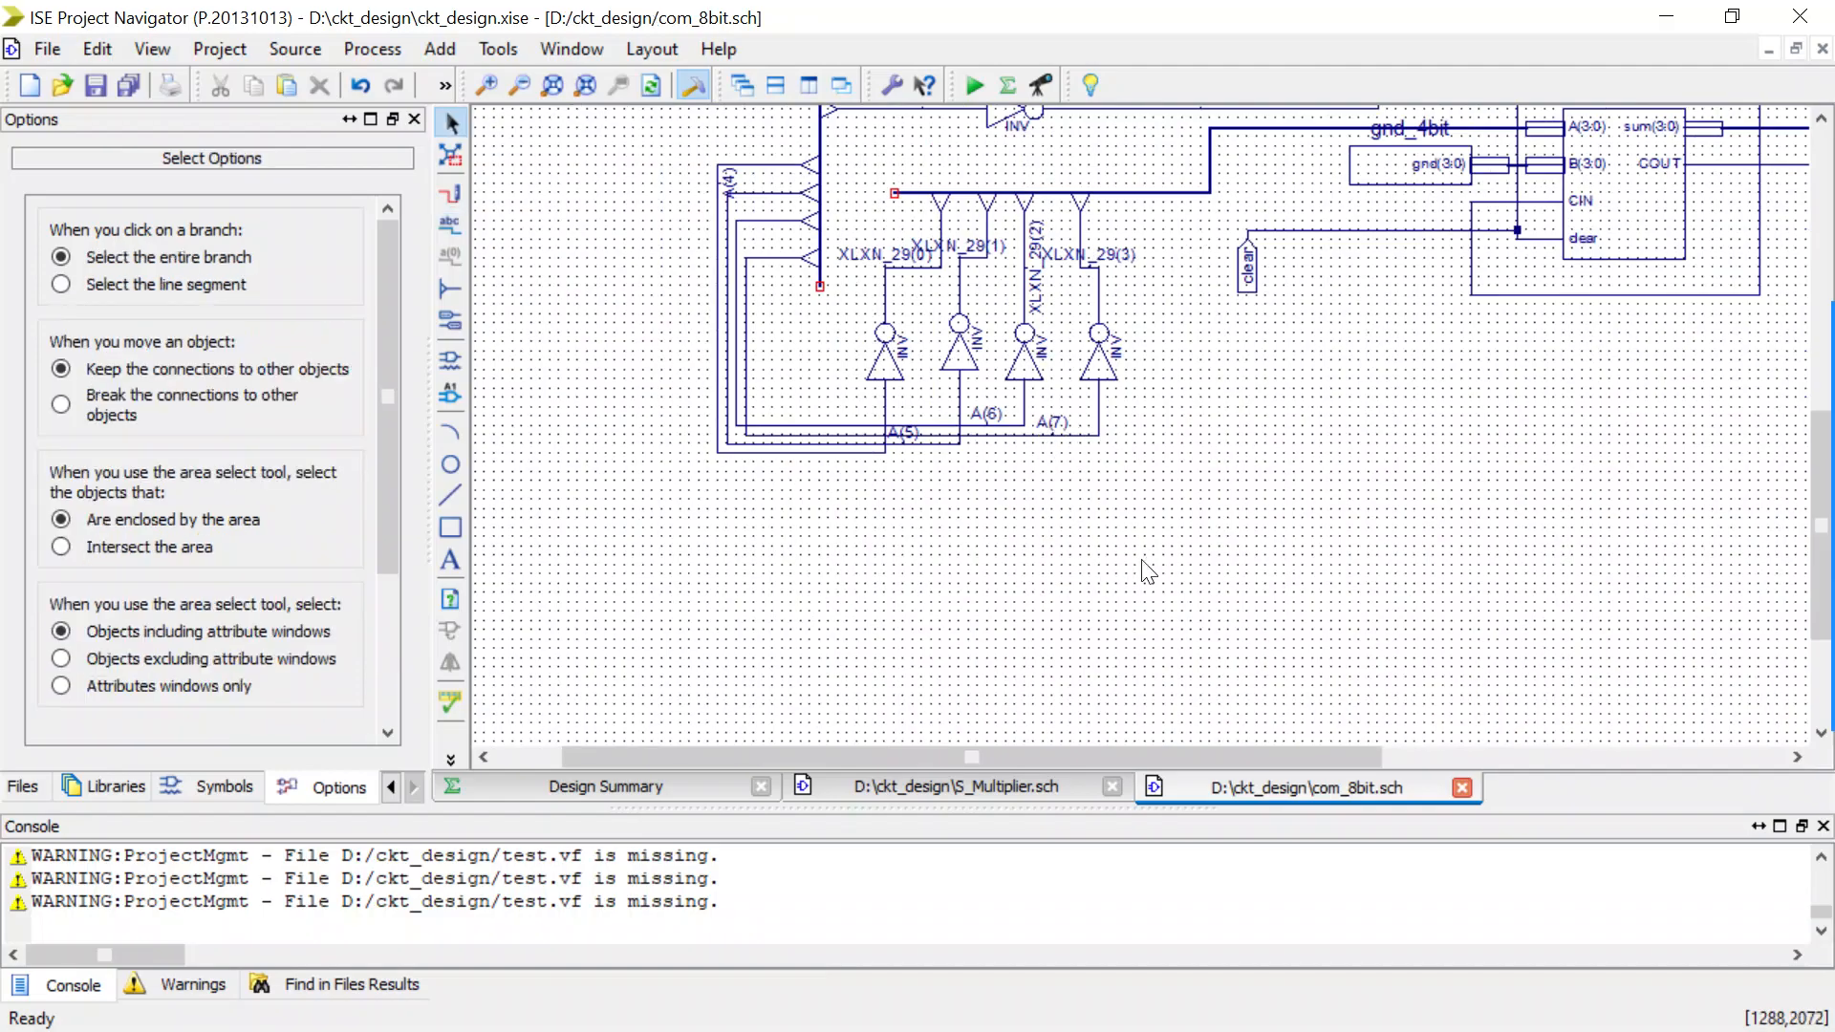
Save the corrected schematic and run Simulate Behavioral Model on com_8bit, switching to ISim.
left_click(392, 785)
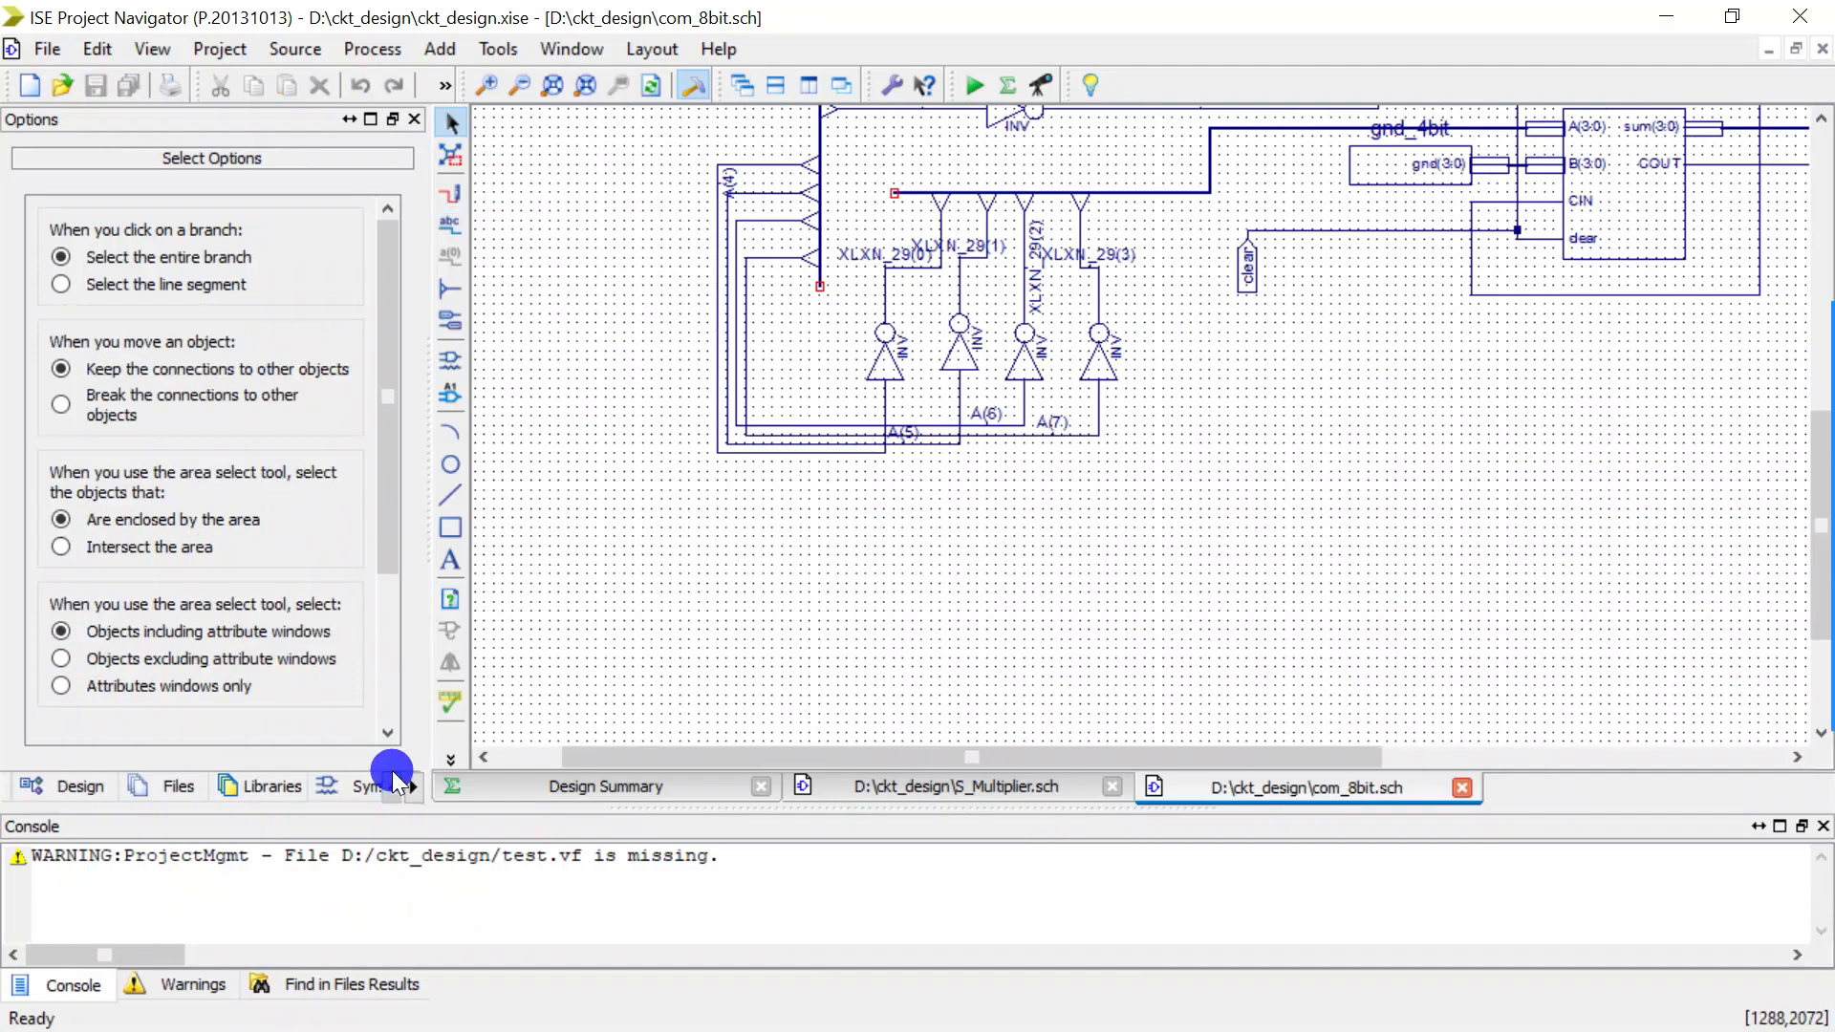
left_click(392, 786)
left_click(145, 786)
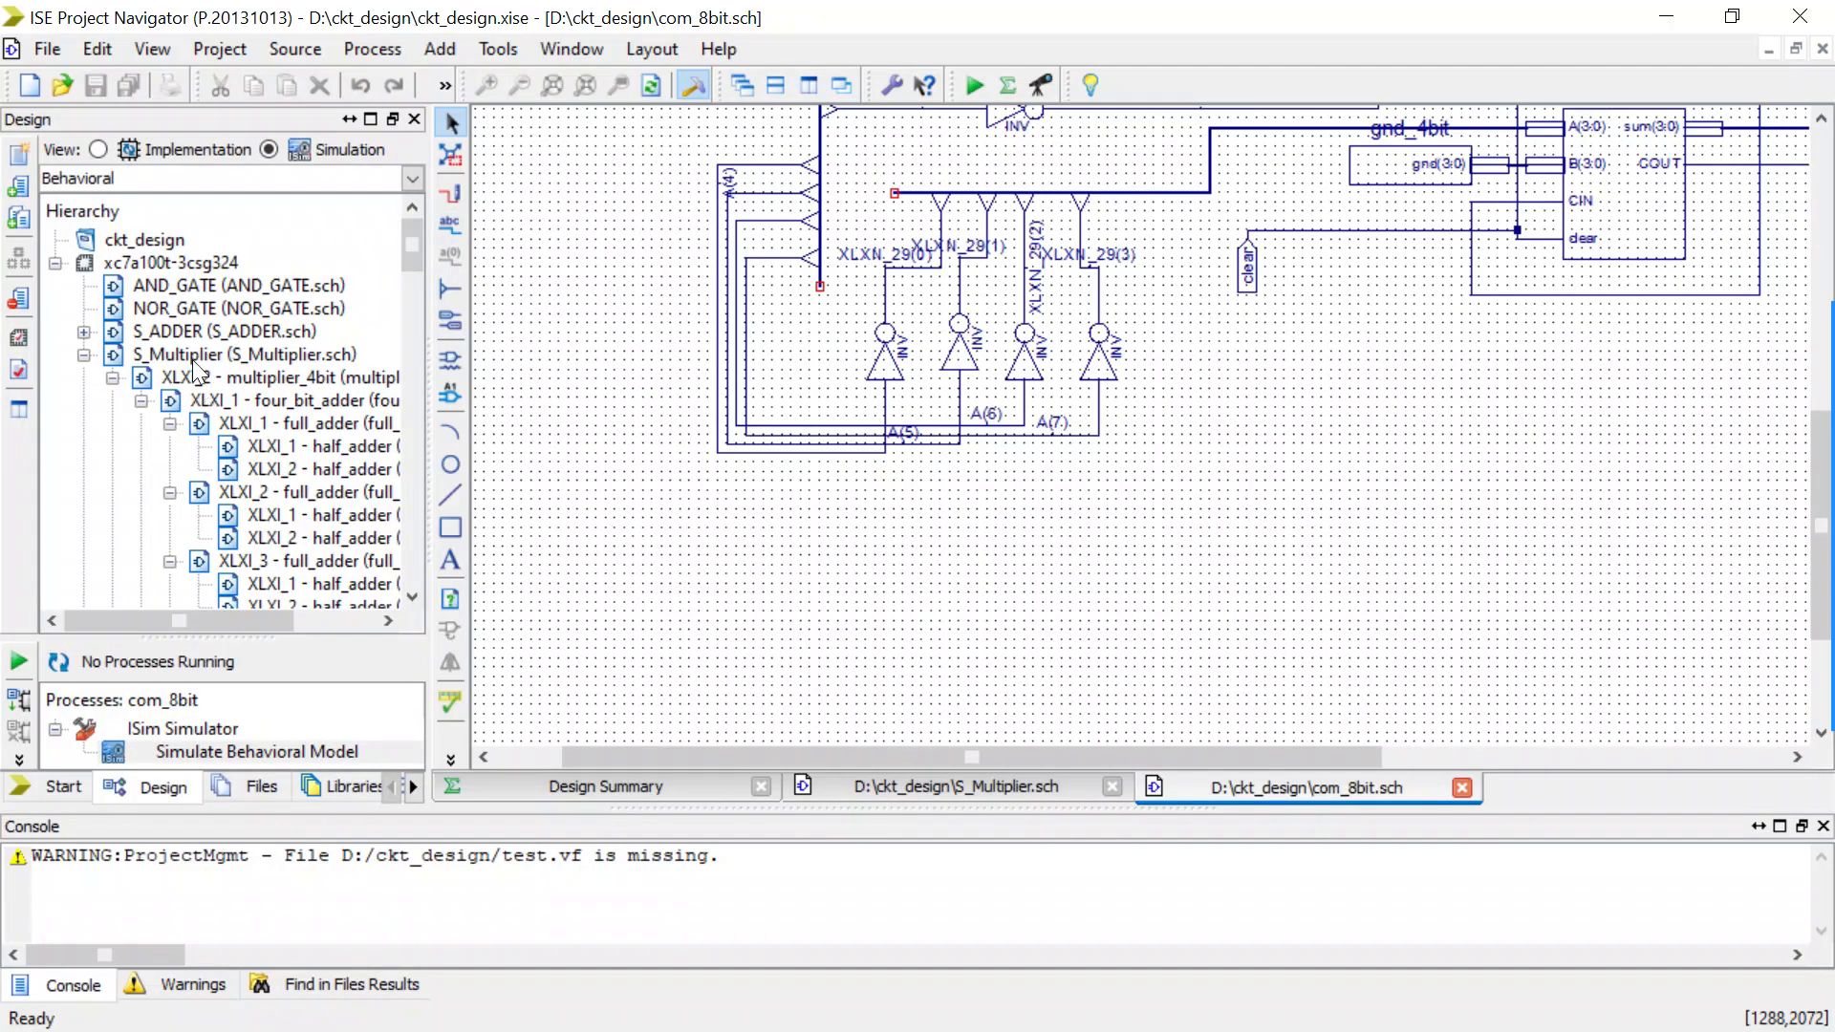
scroll(210, 344, "down", 1)
scroll(203, 344, "down", 10)
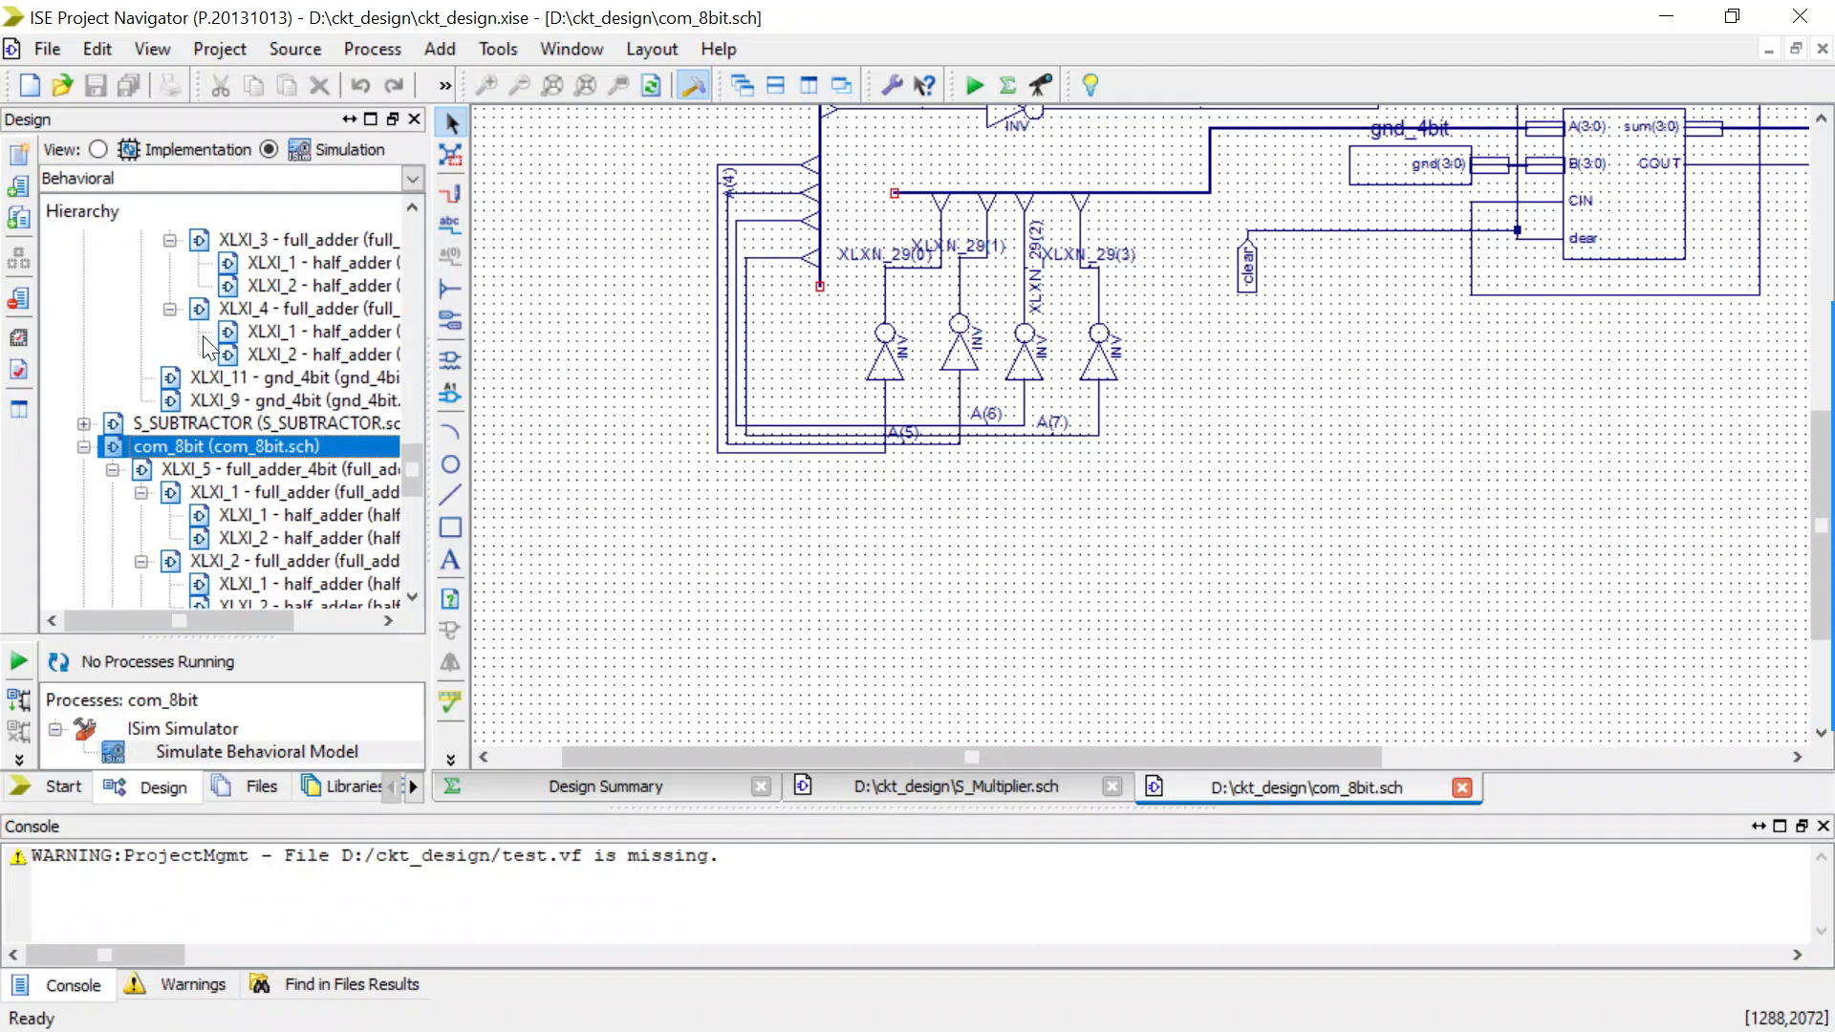
scroll(202, 335, "up", 2)
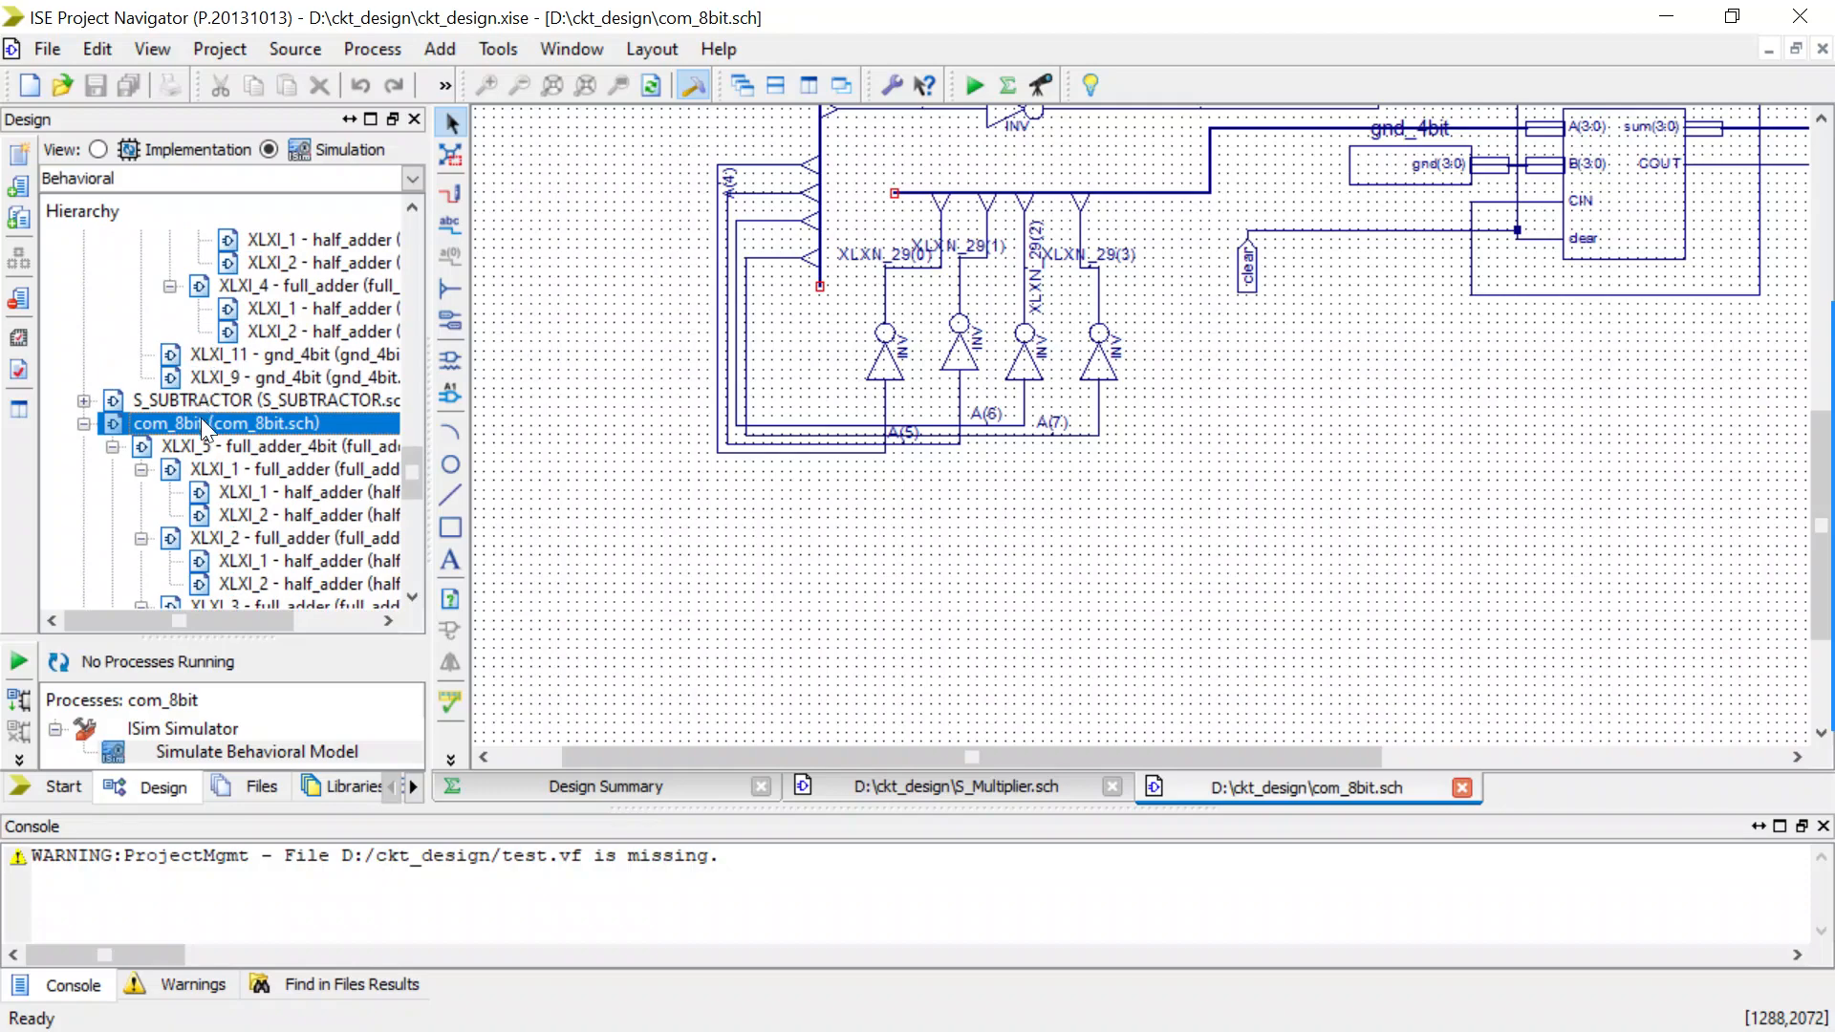
double_click(178, 749)
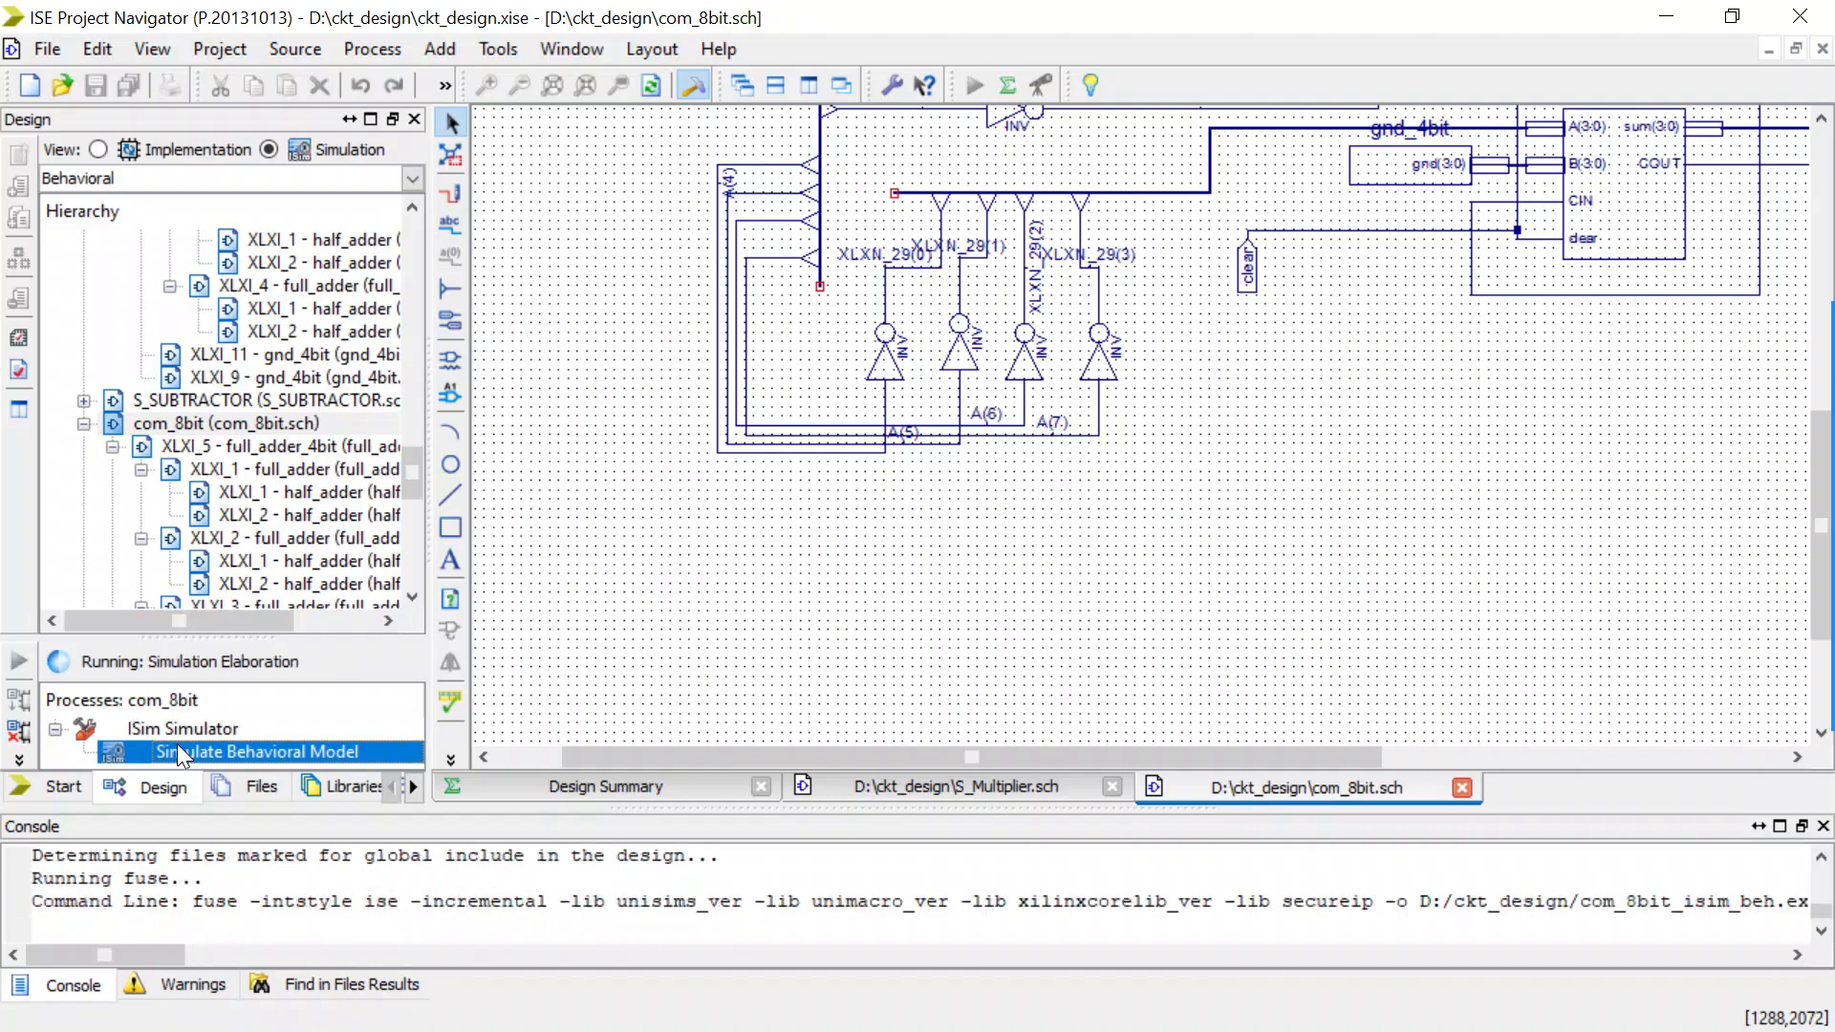
scroll(587, 559, "down", 1)
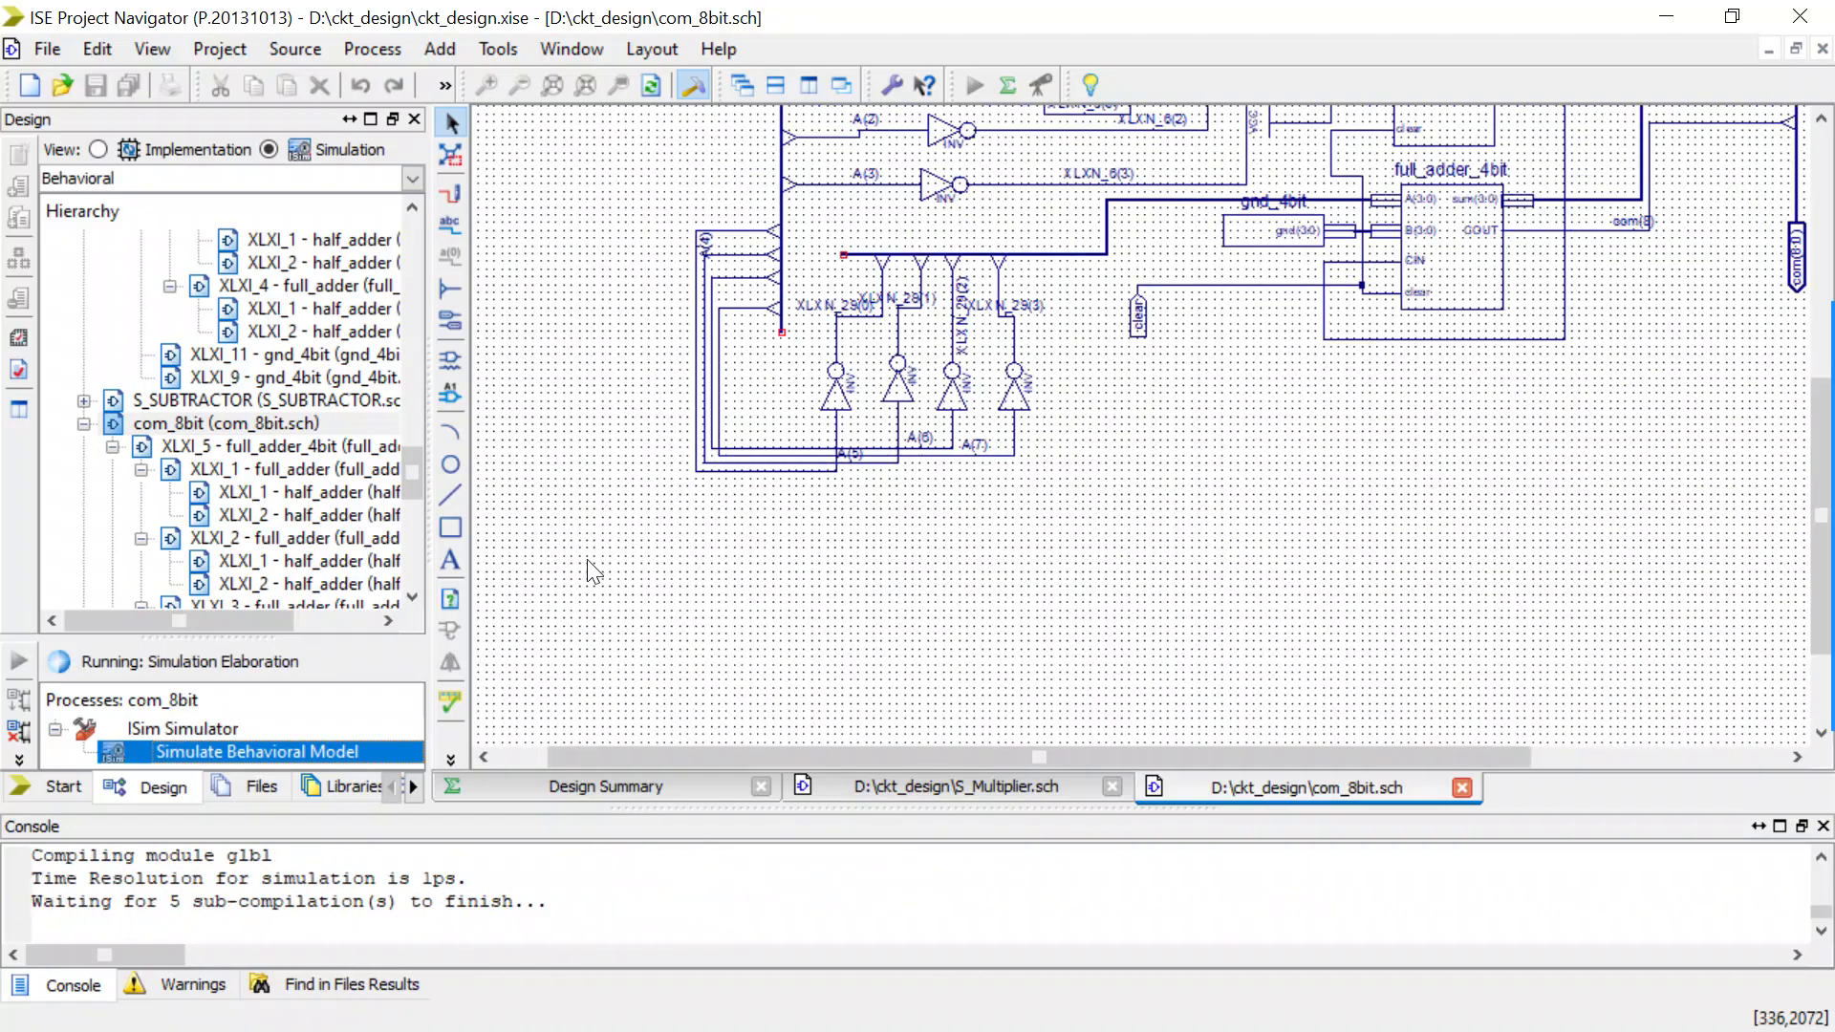
scroll(587, 559, "up", 2)
scroll(587, 559, "down", 1)
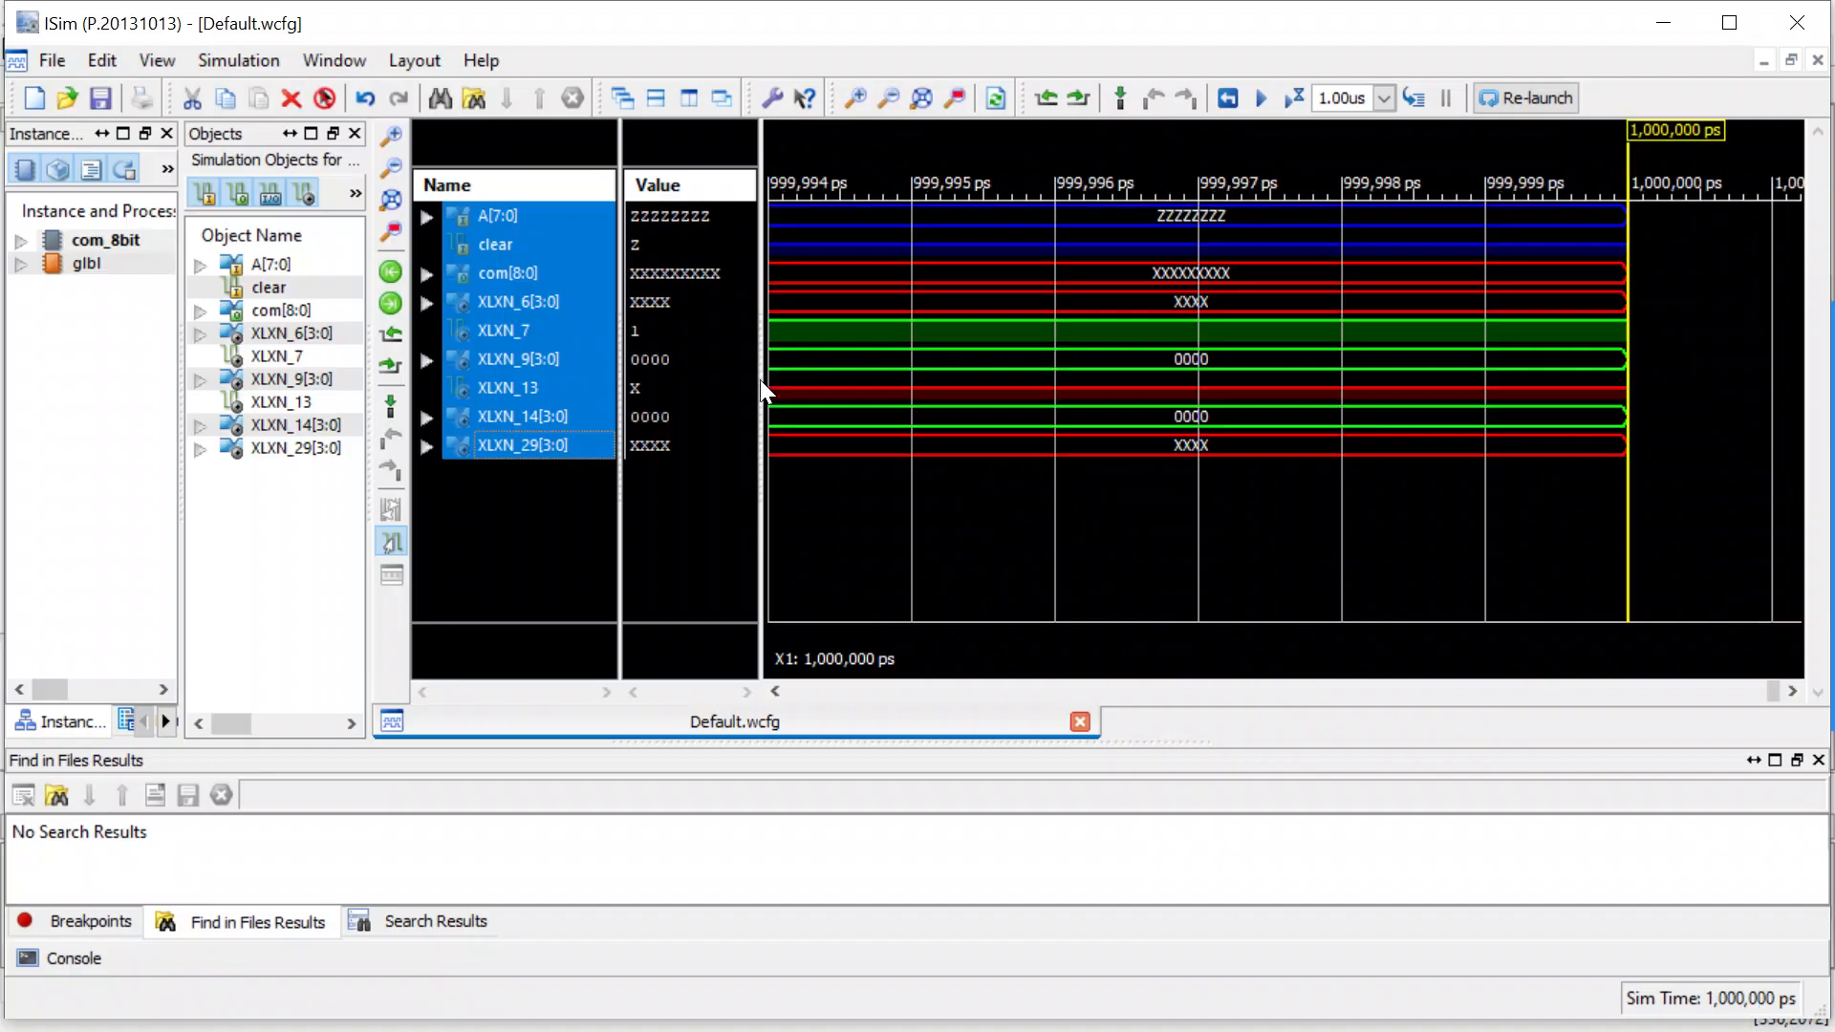
left_click(524, 526)
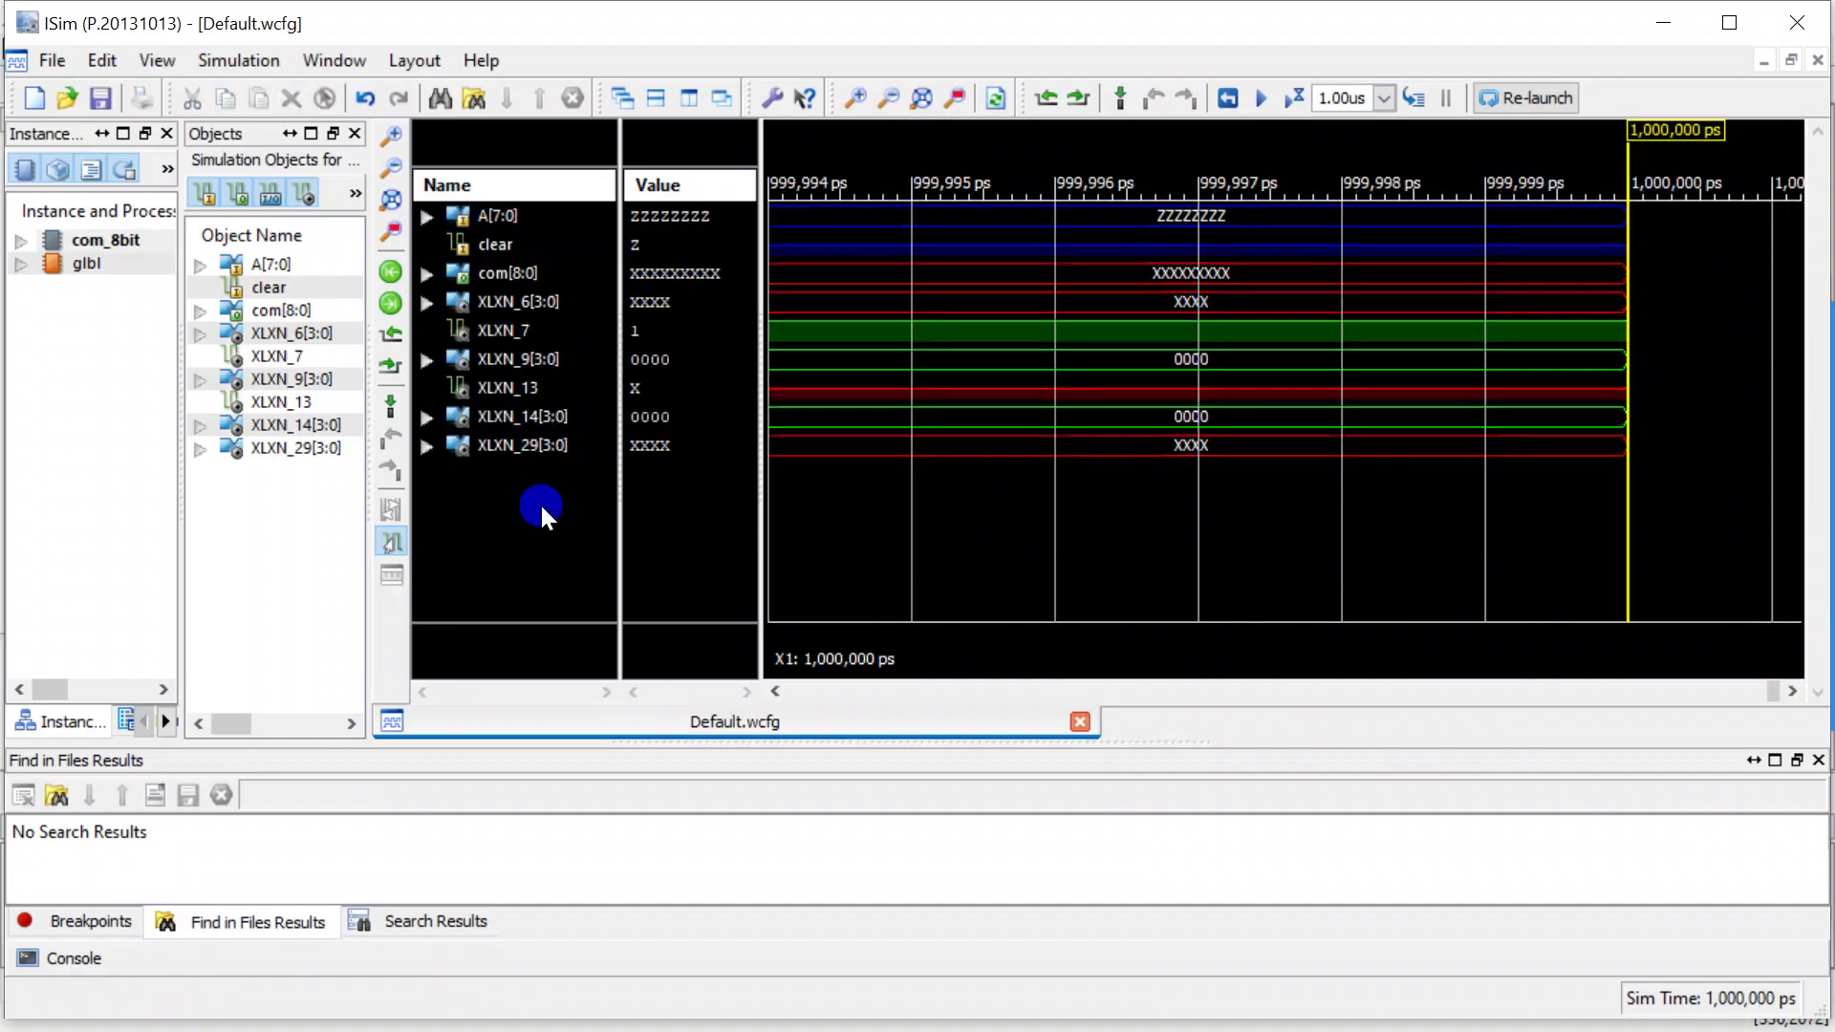
Force the A[7:0] signal to the constant value 100 with an Unsigned Decimal radix.
left_click(510, 214)
right_click(512, 204)
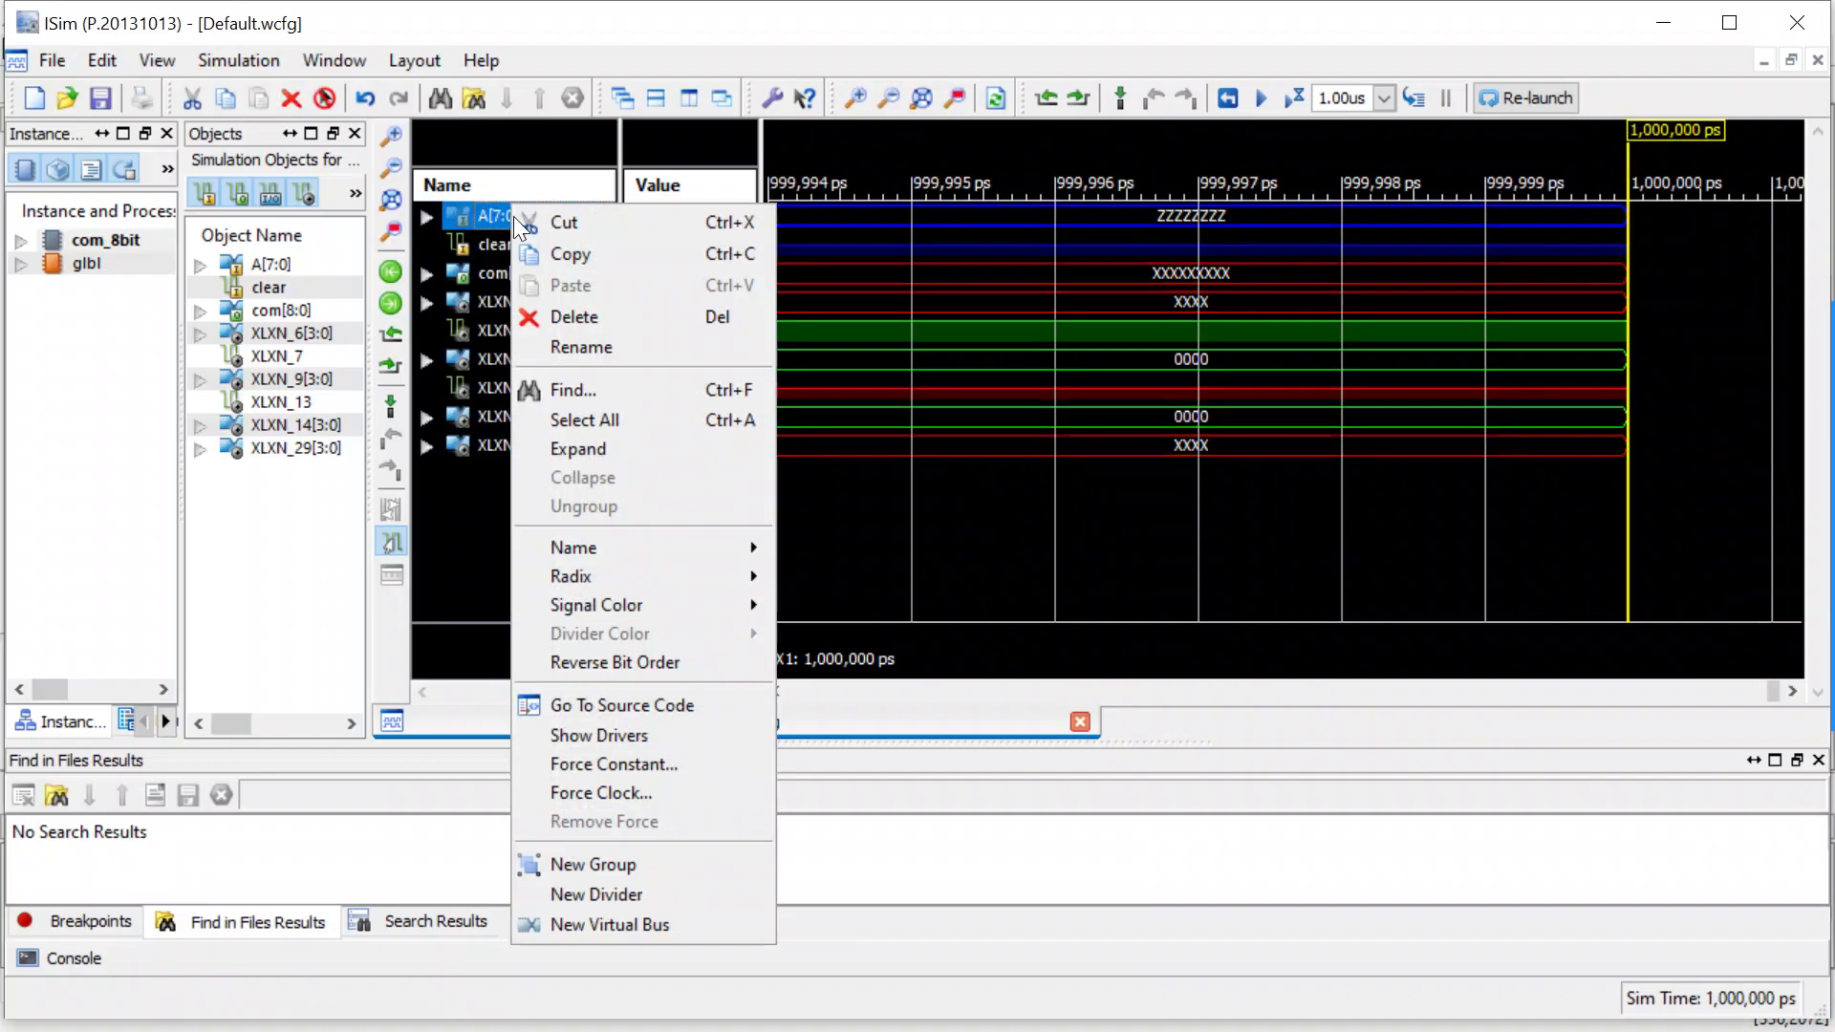
left_click(688, 758)
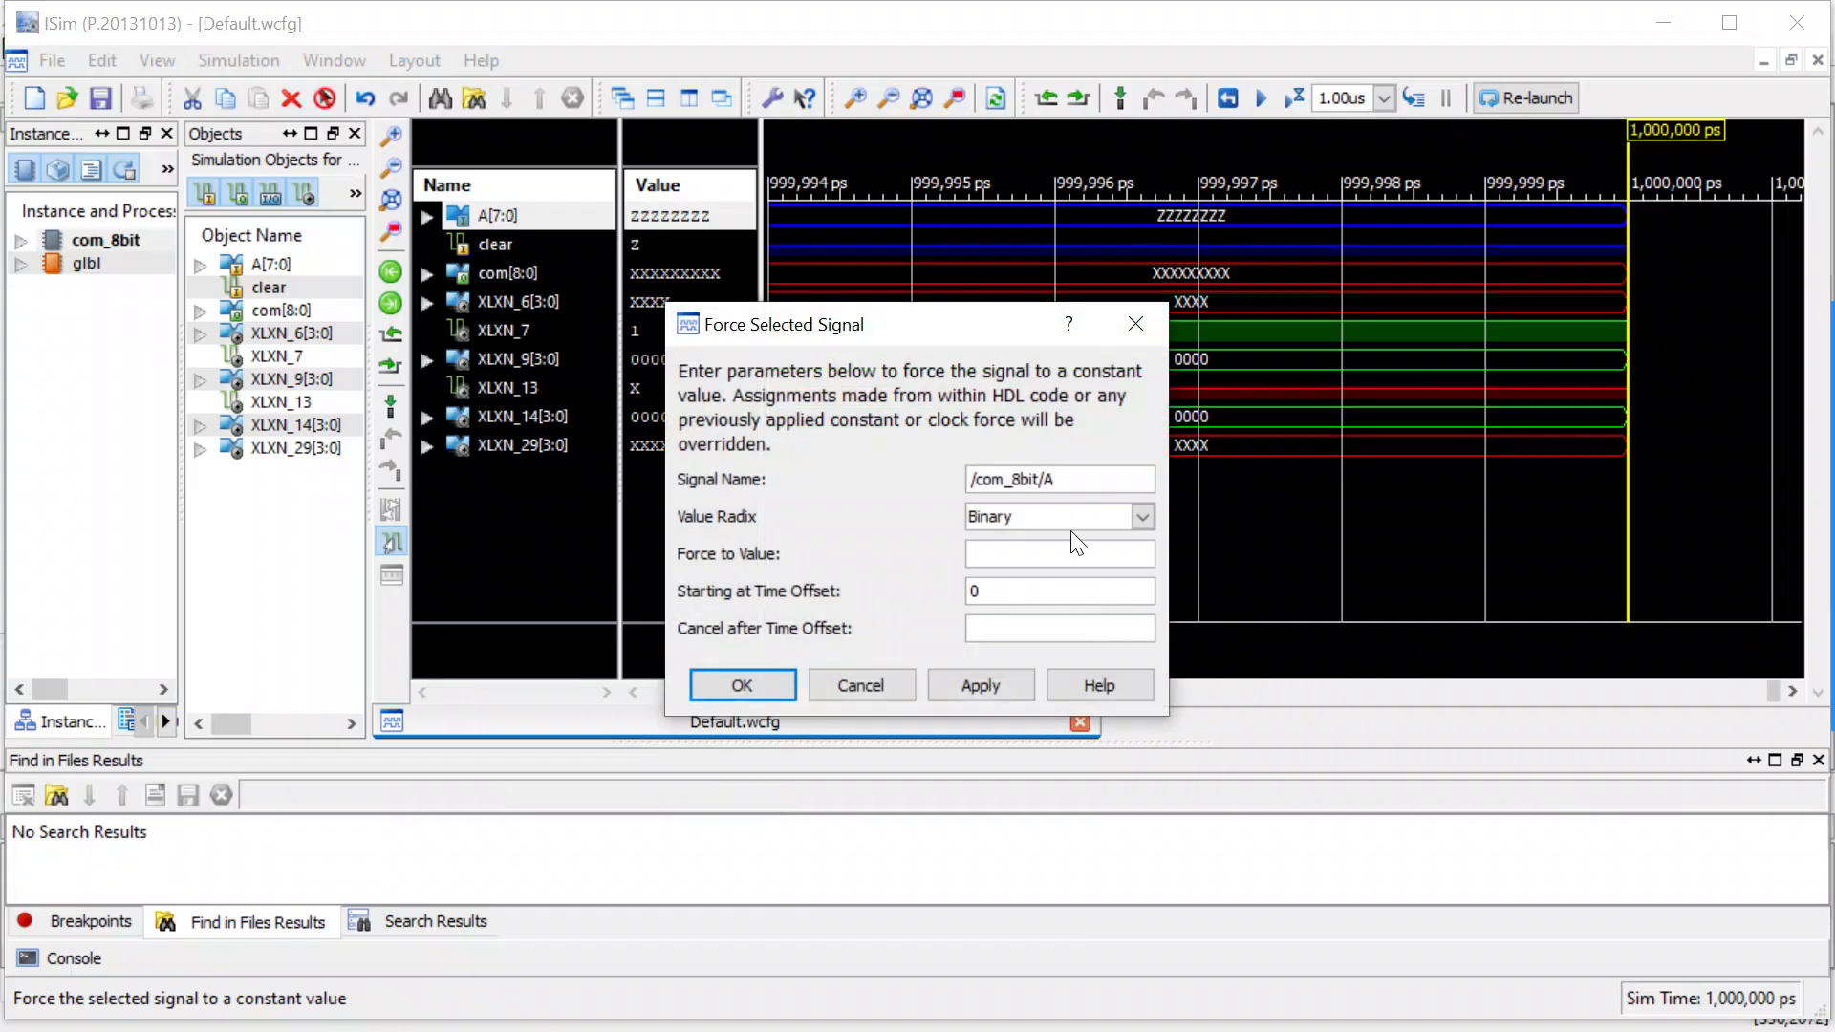
left_click(1142, 516)
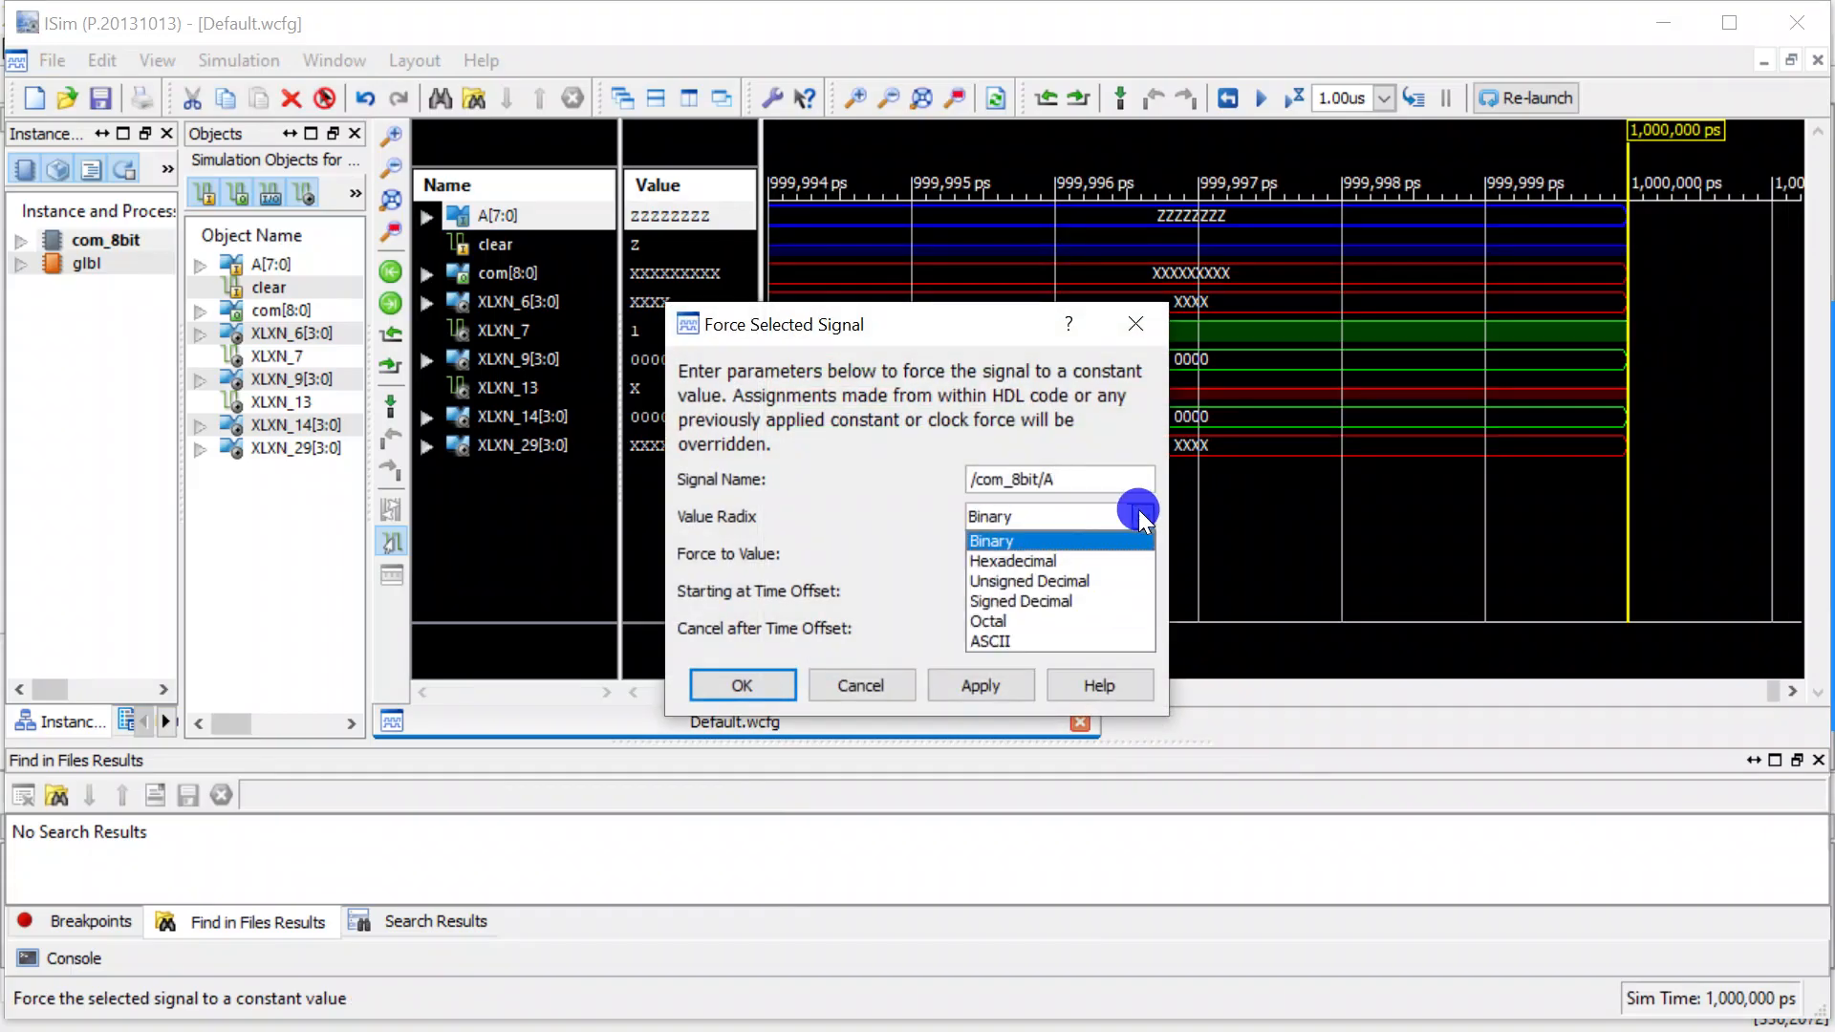
left_click(1039, 581)
left_click(1043, 555)
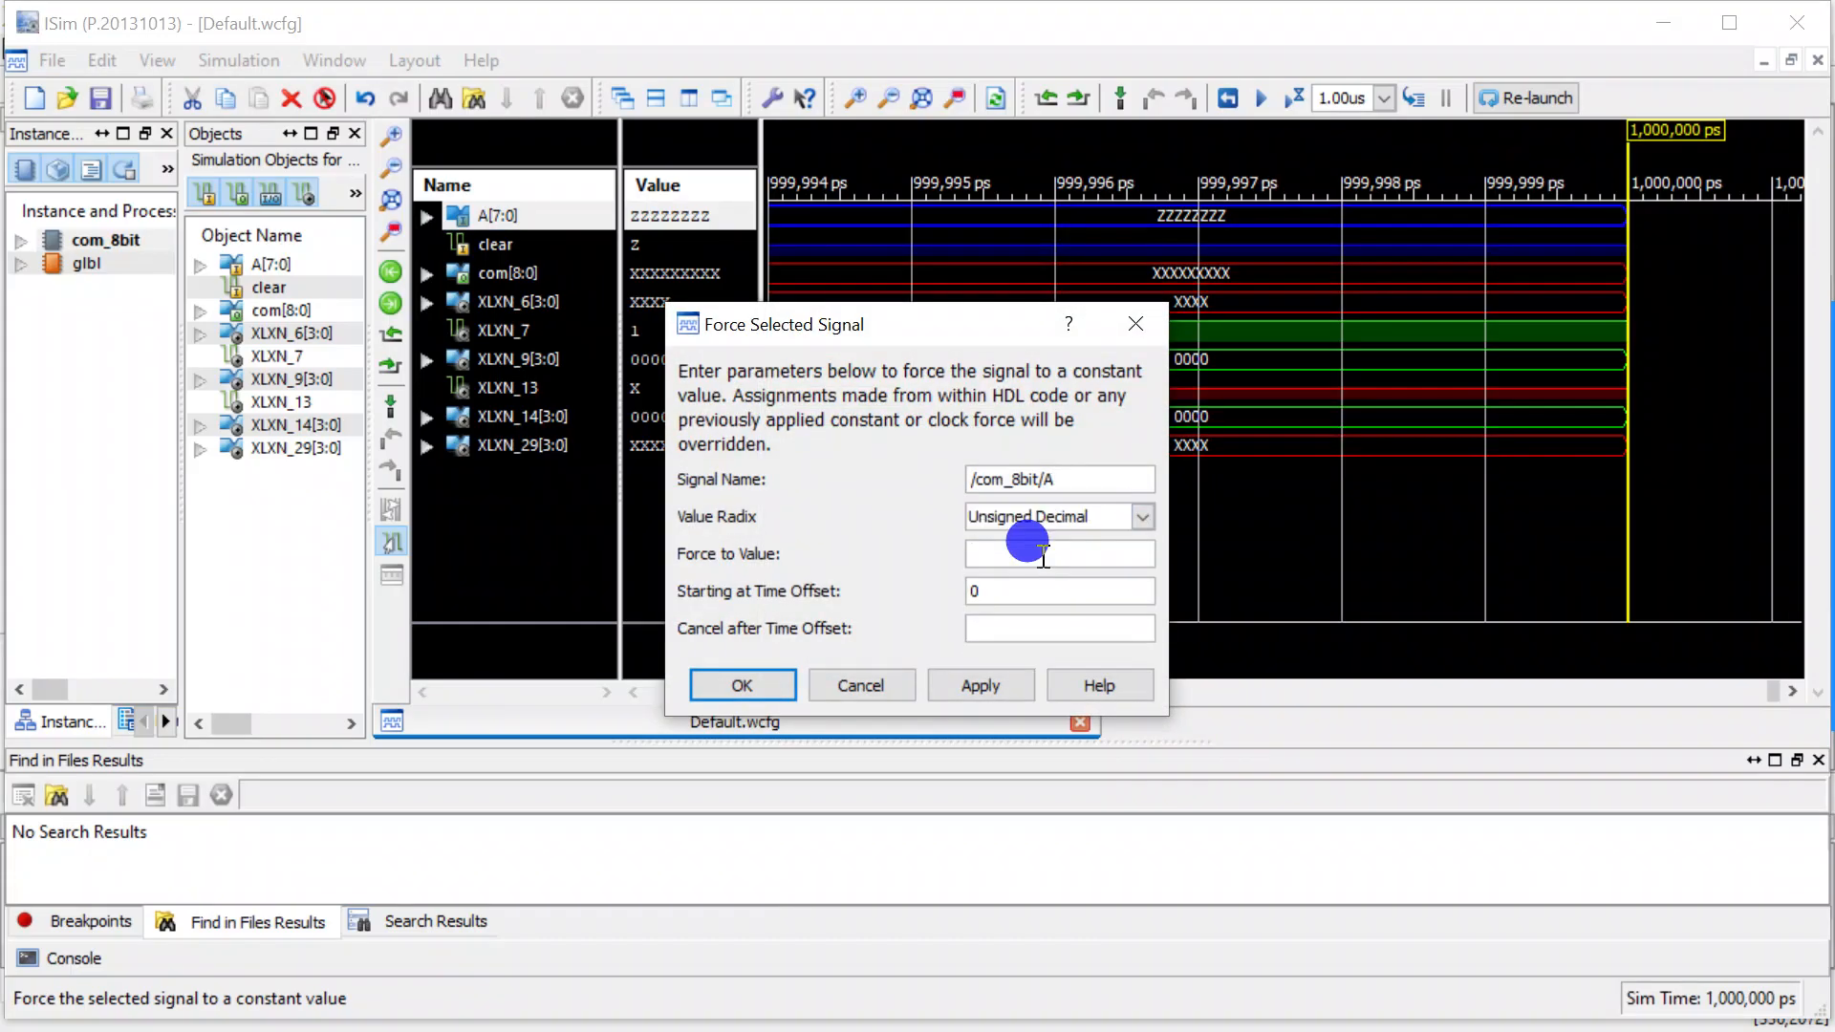
type("100")
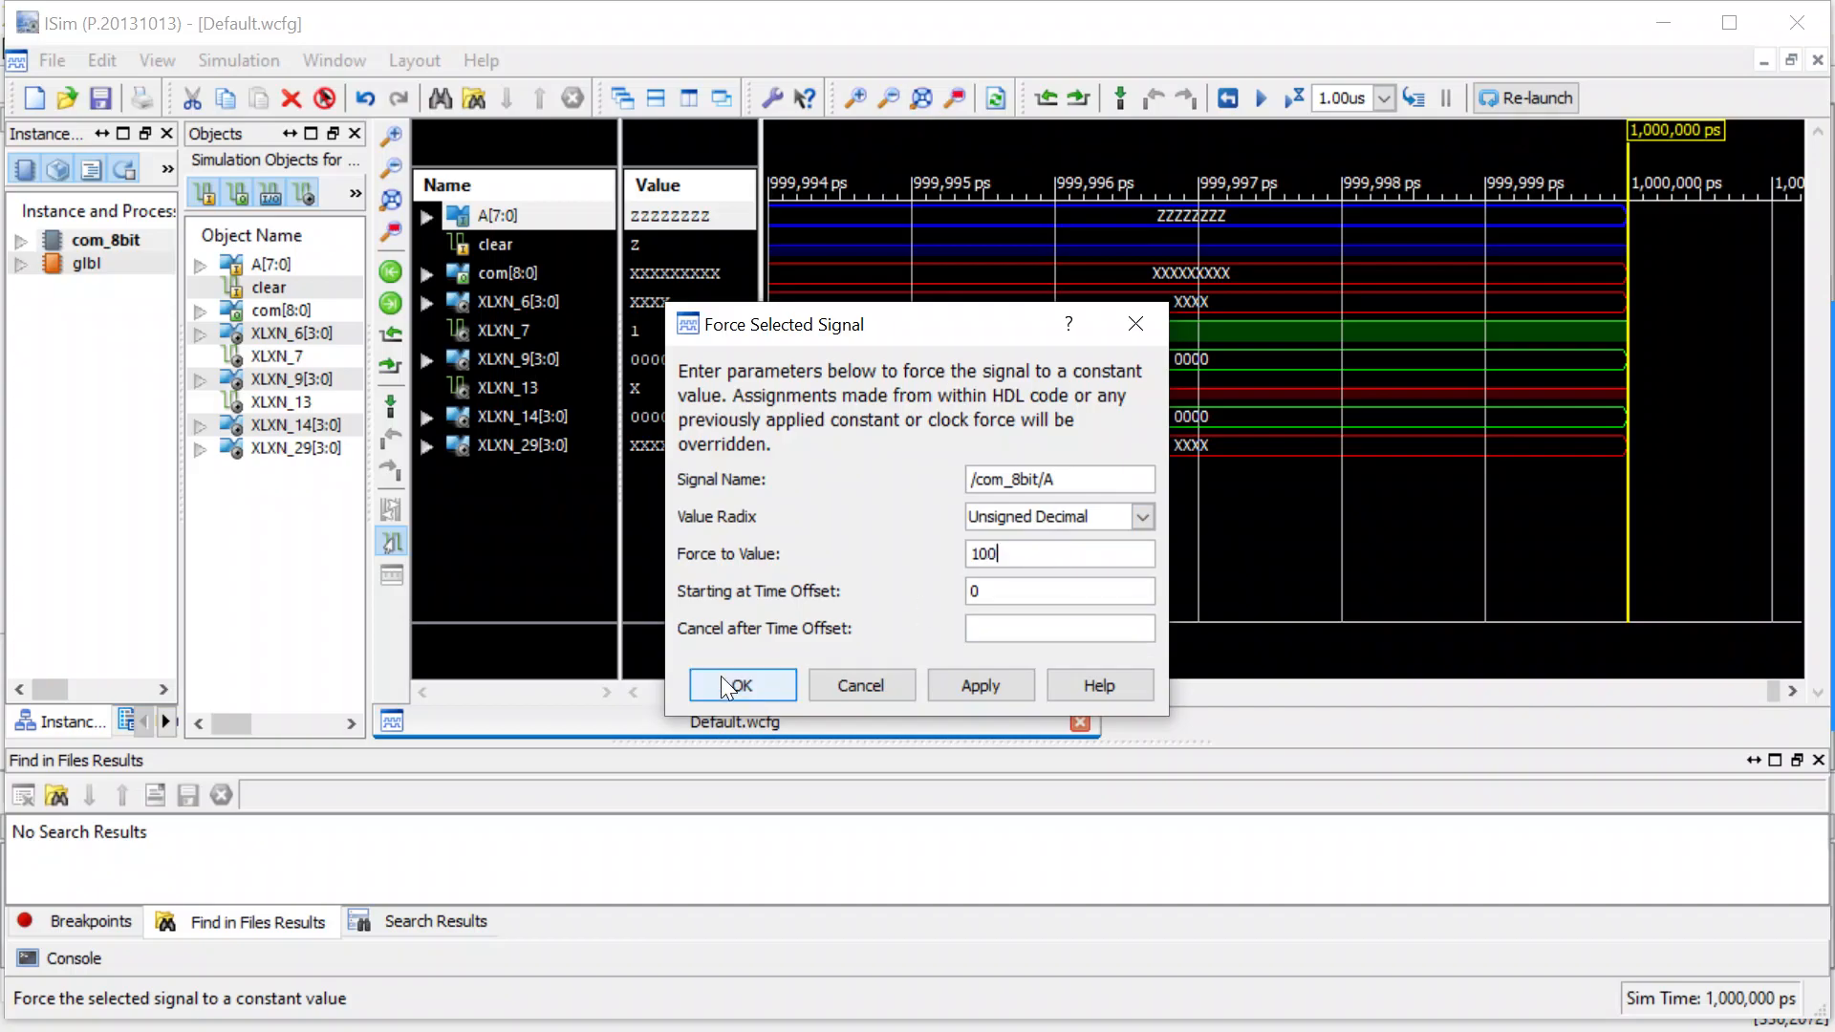
left_click(721, 684)
Force the clear signal to the constant 1 and run the simulation for 1.00us.
left_click(498, 247)
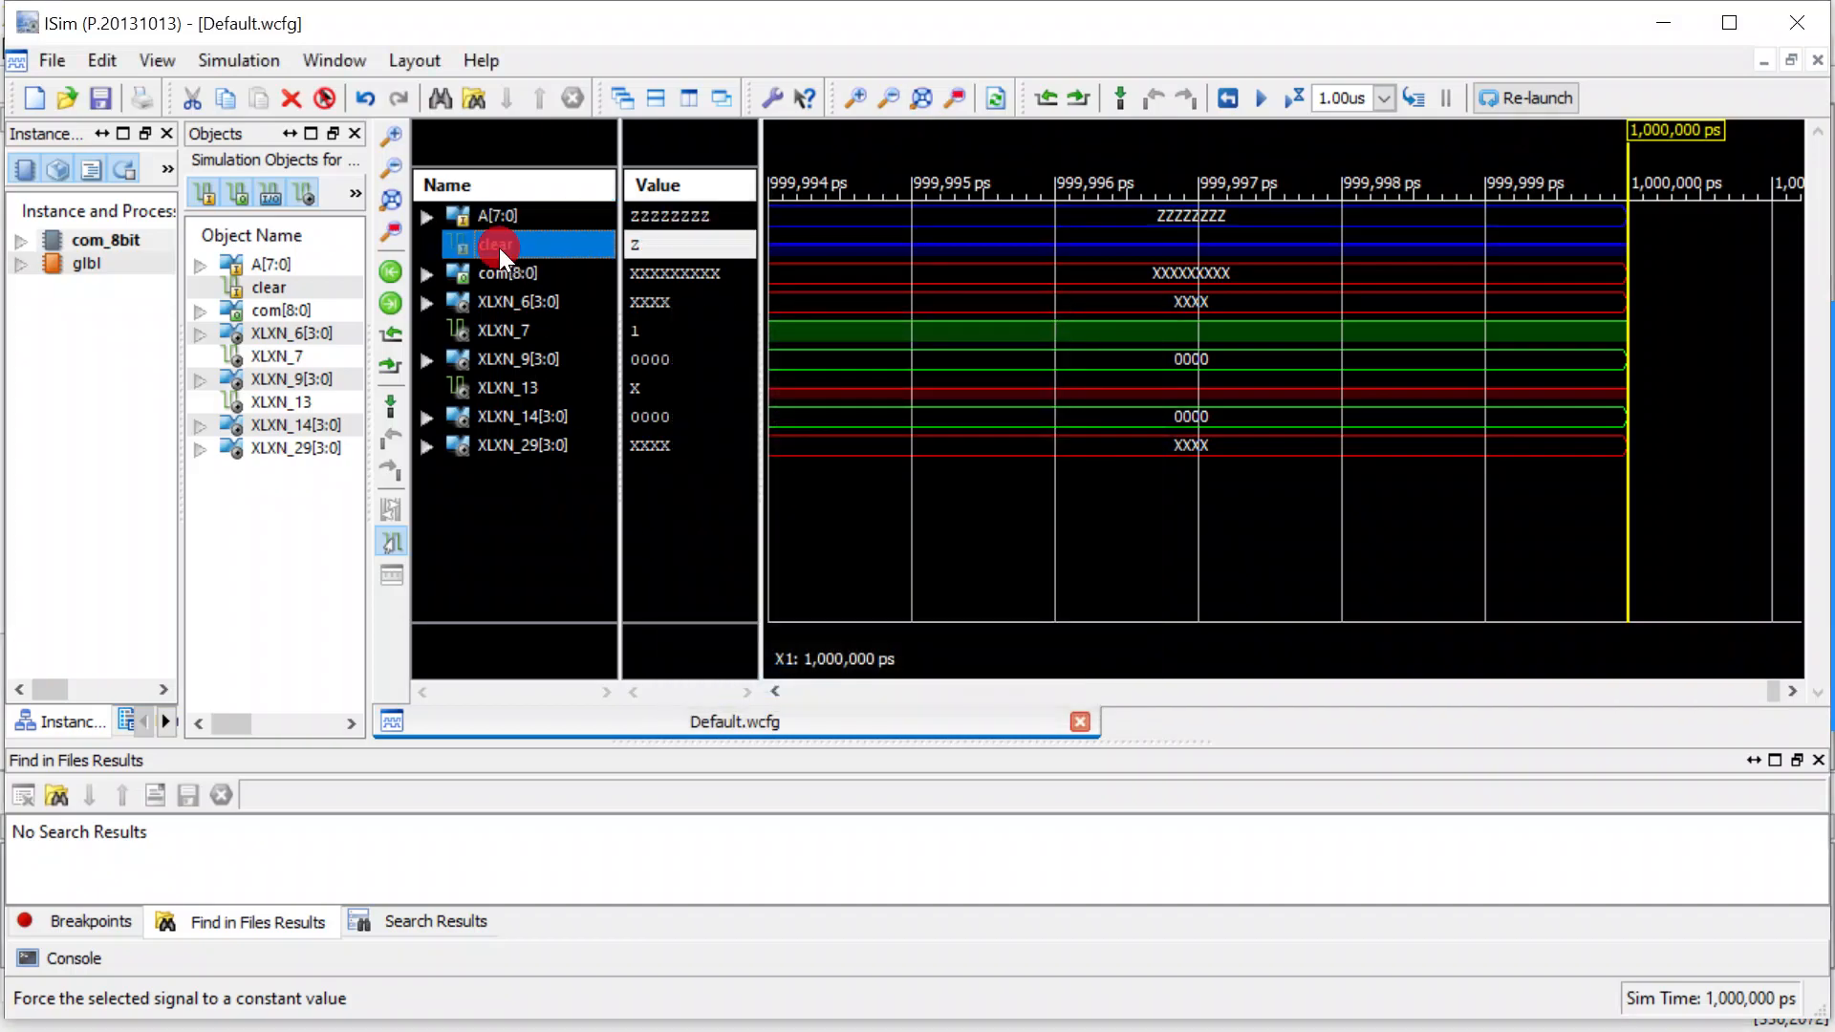
right_click(499, 249)
left_click(639, 806)
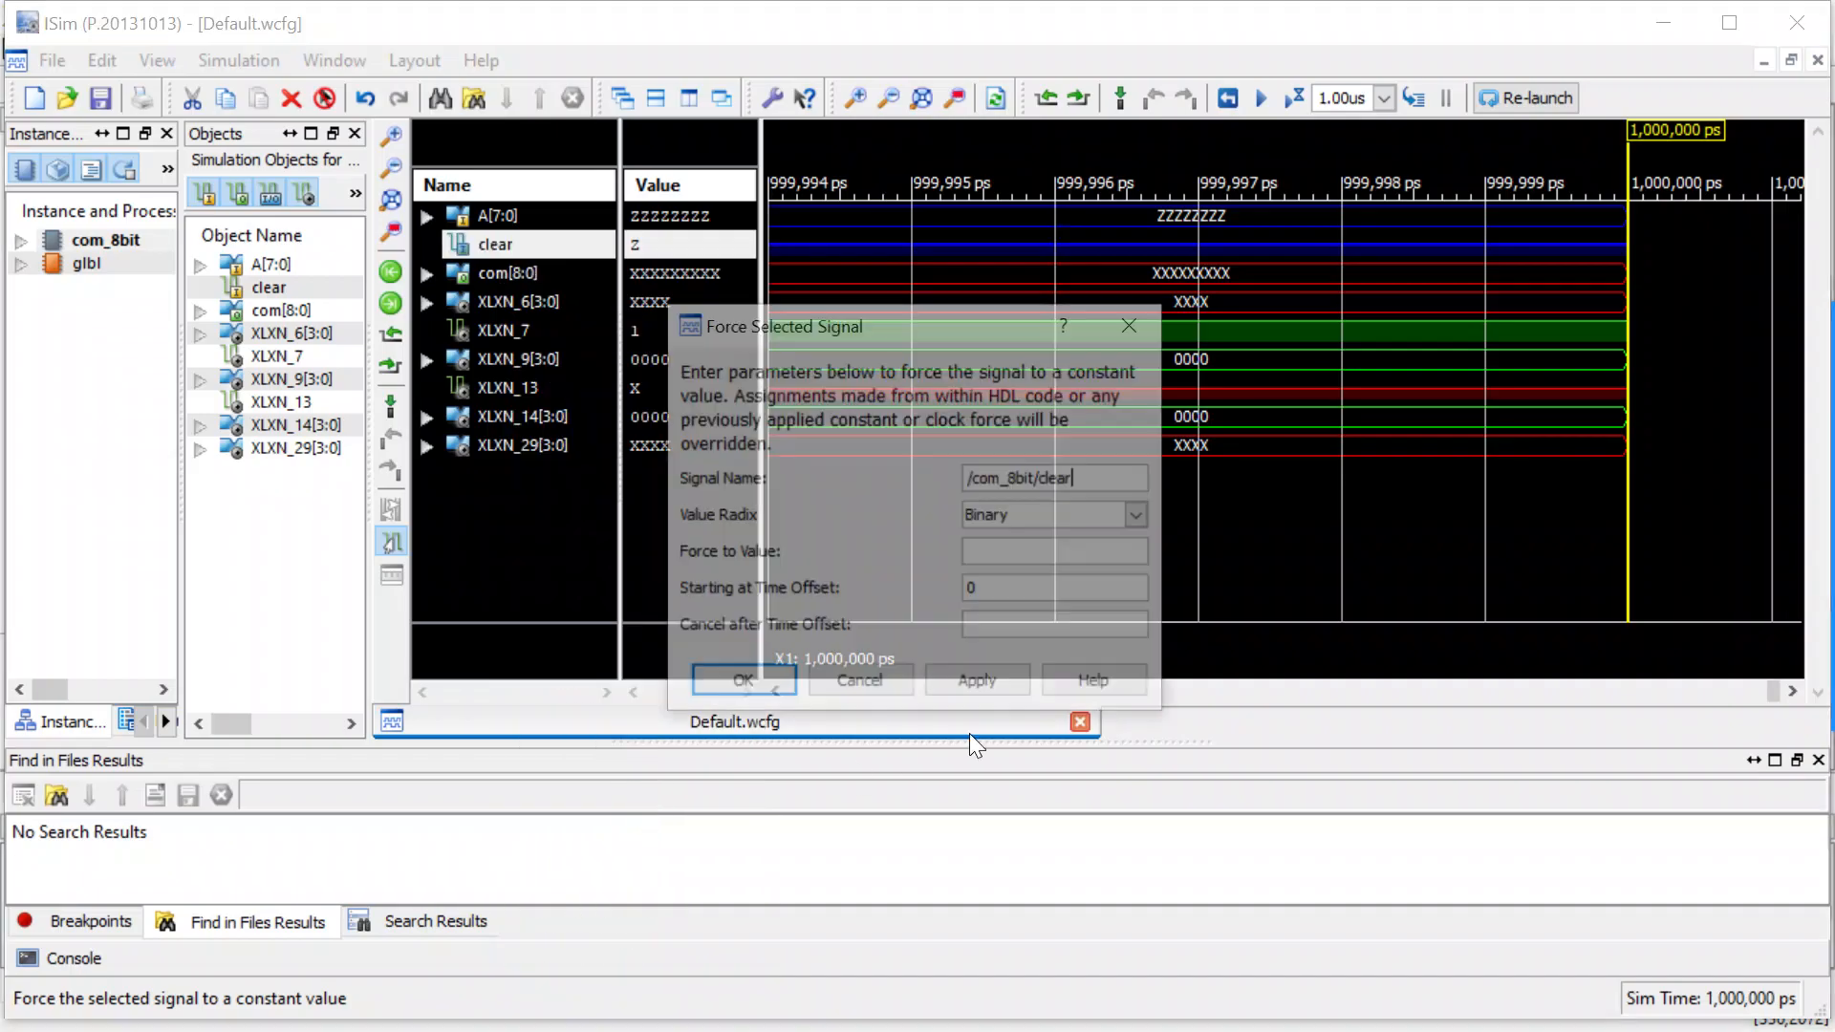
left_click(989, 546)
type("1")
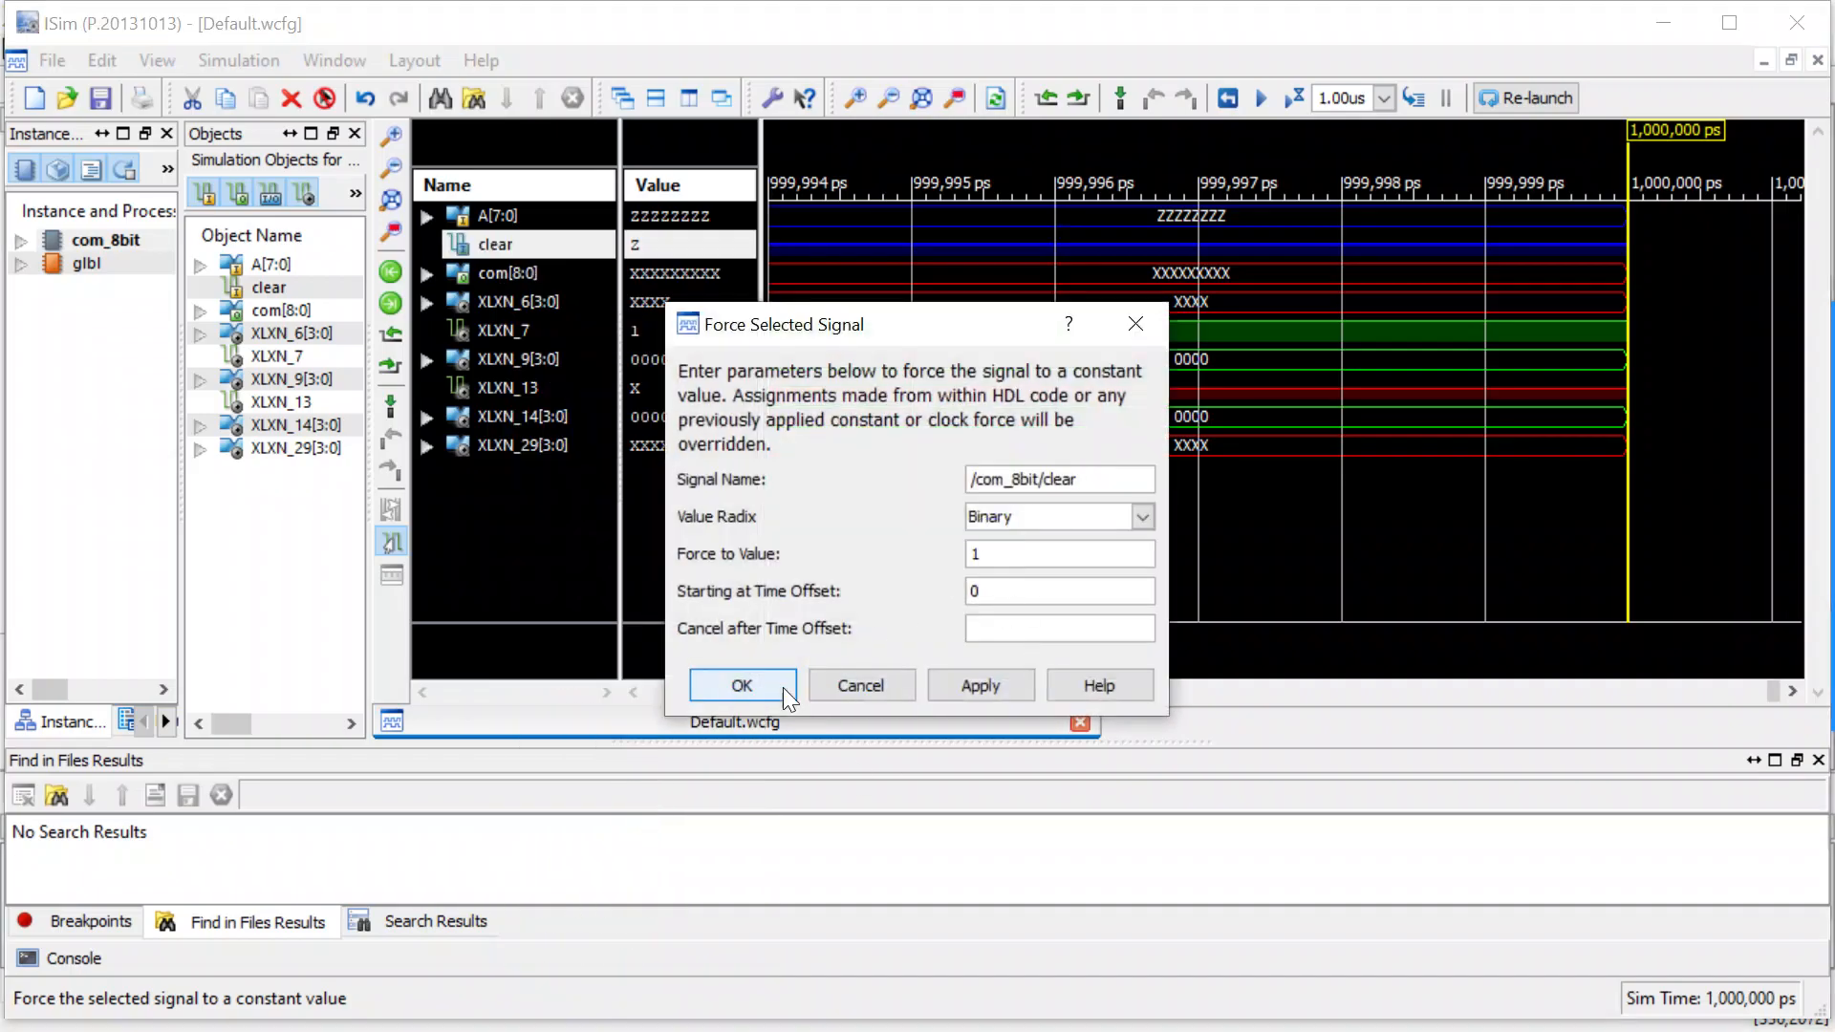
left_click(782, 686)
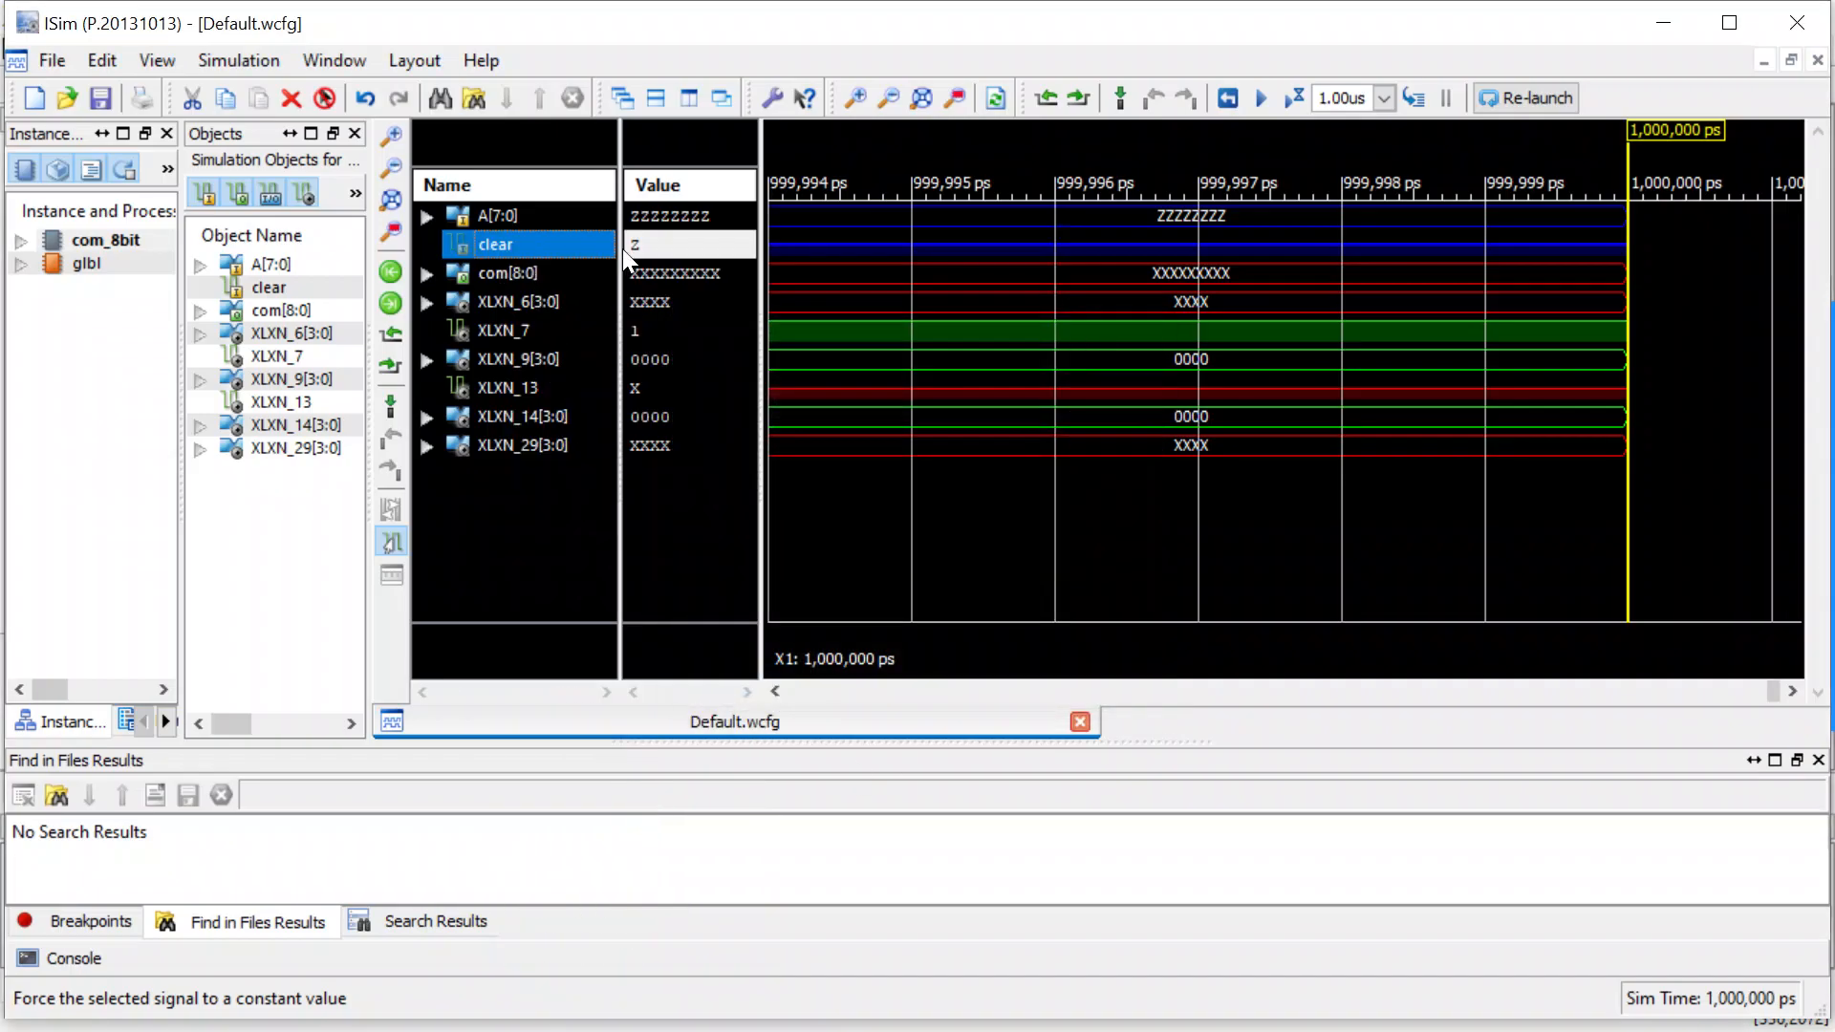
left_click(1292, 100)
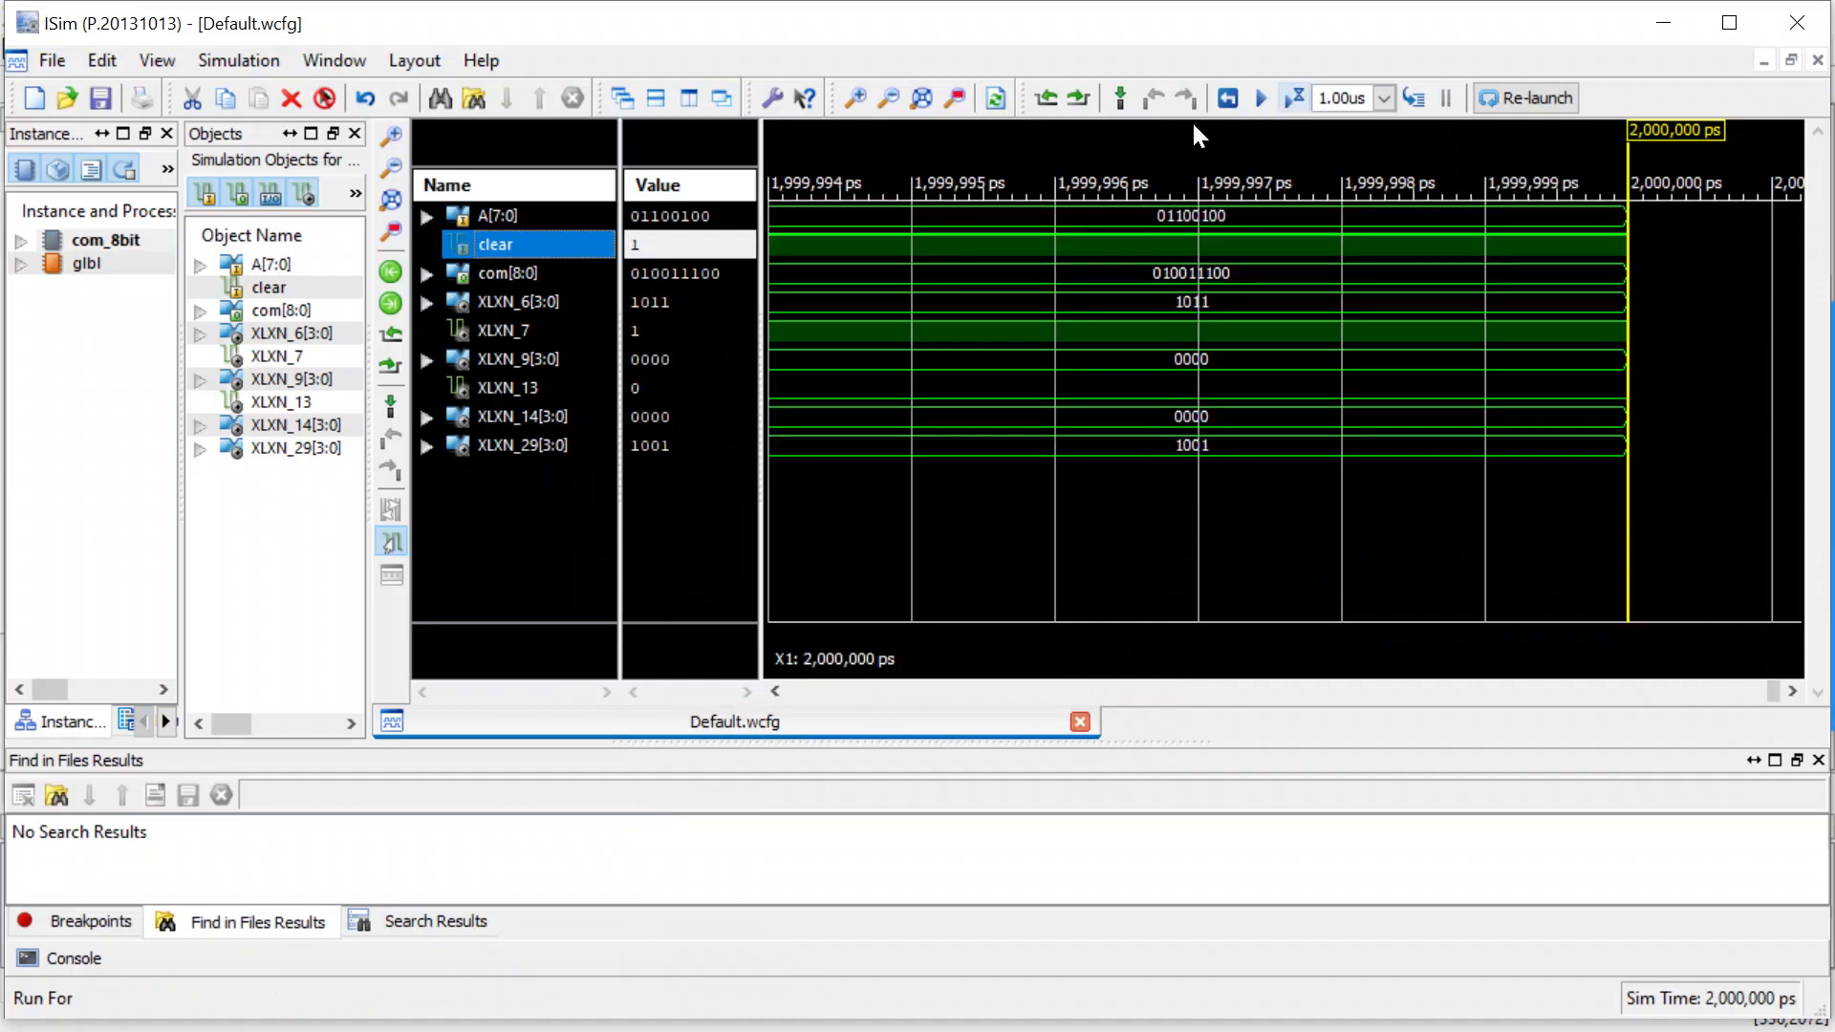
Set the radix of com[8:0] to Signed Decimal and that of A[7:0] to Unsigned Decimal.
left_click(516, 272)
right_click(516, 273)
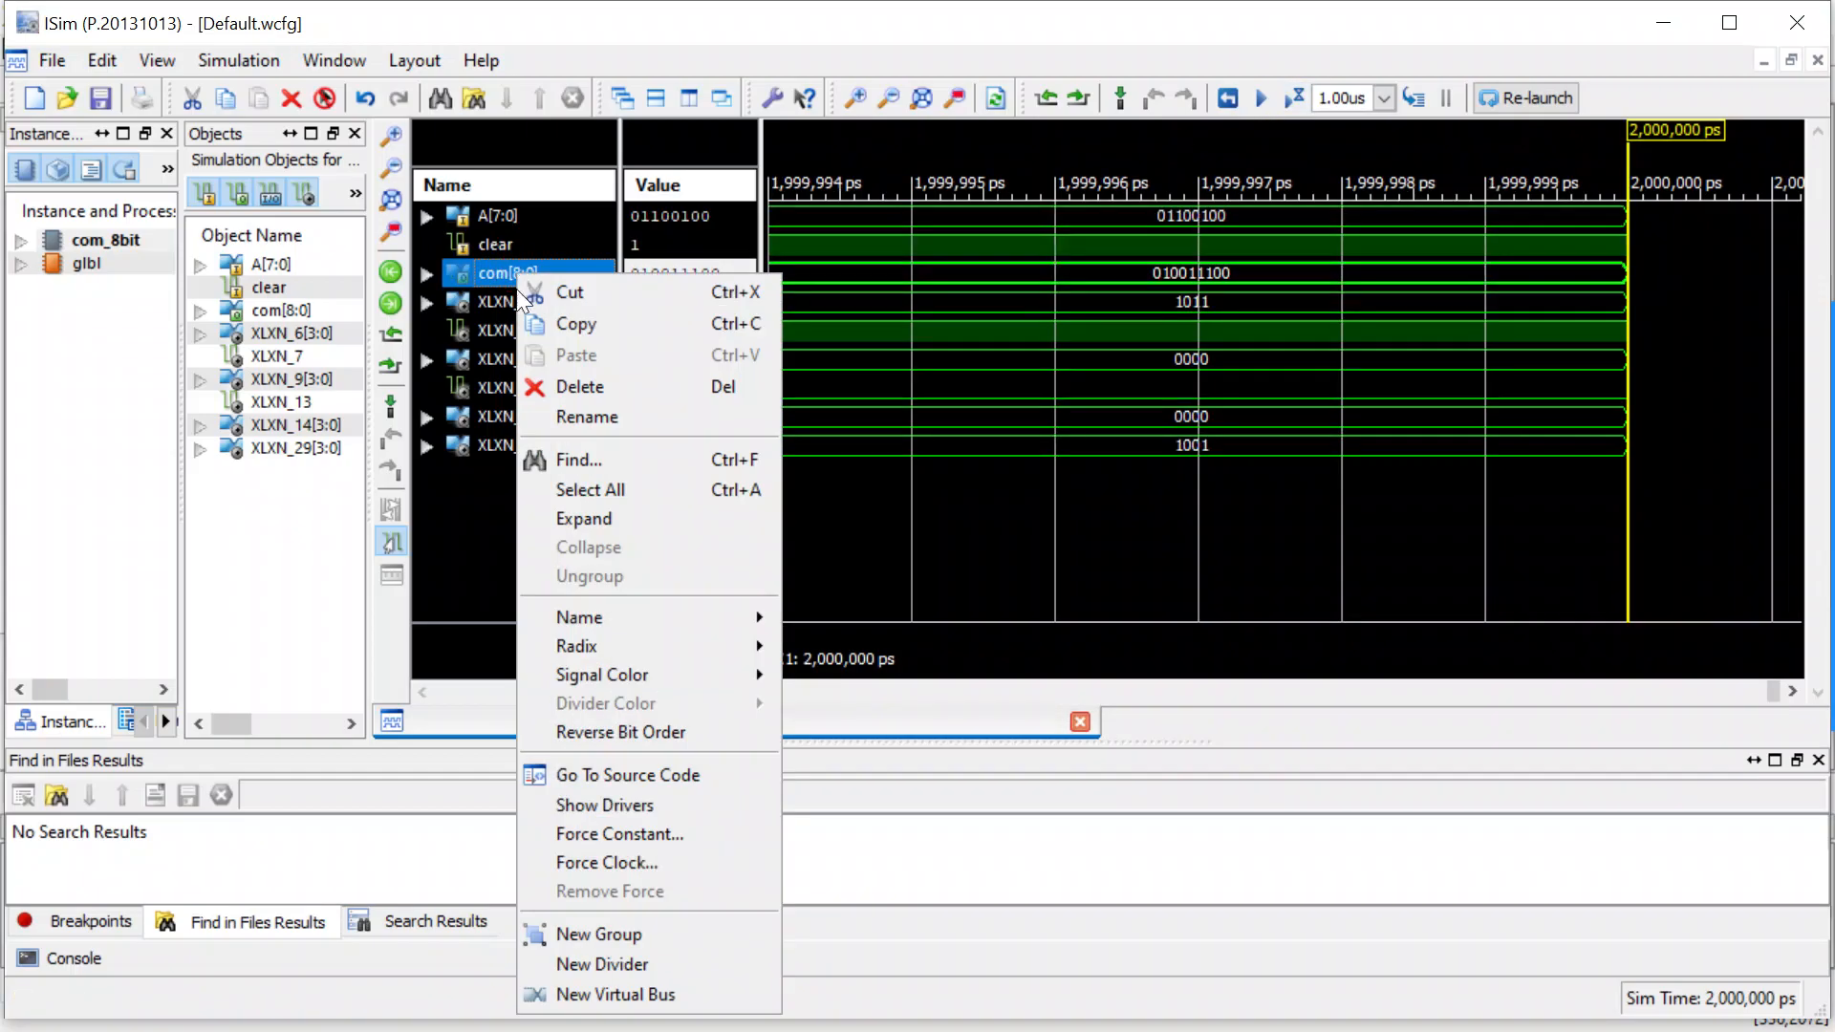
mouse_move(623, 652)
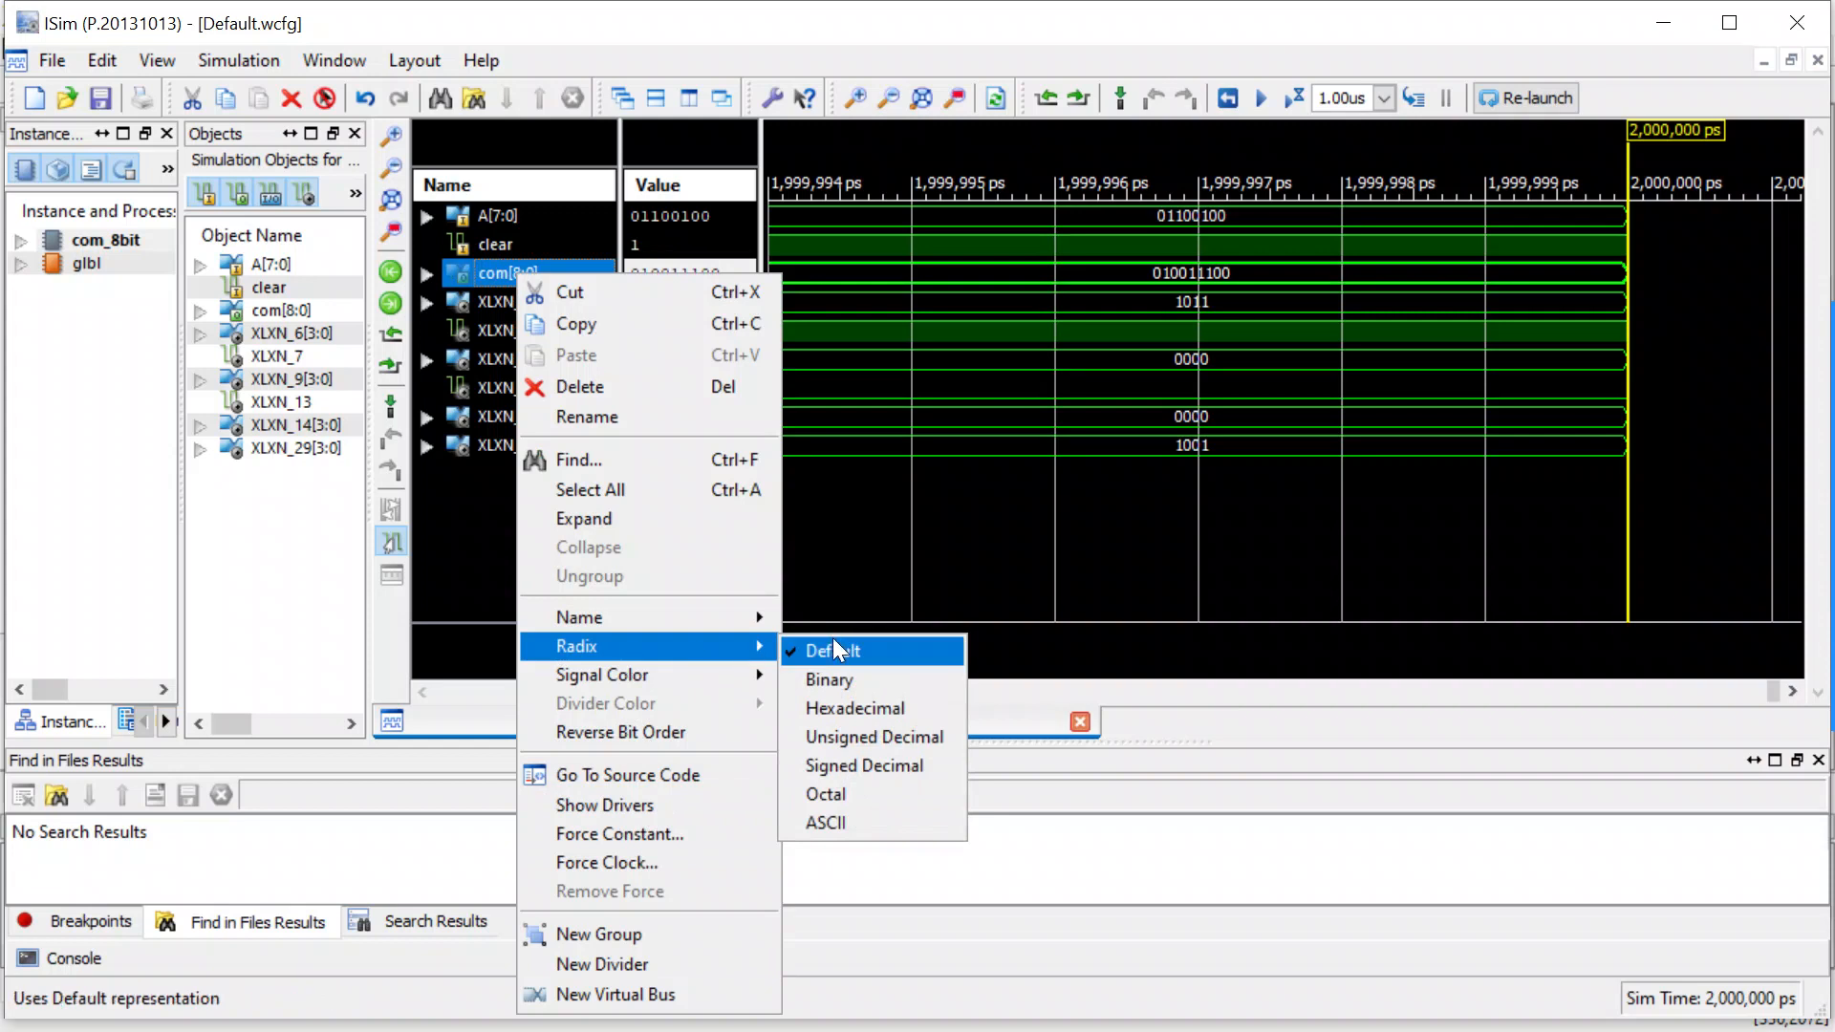
left_click(868, 762)
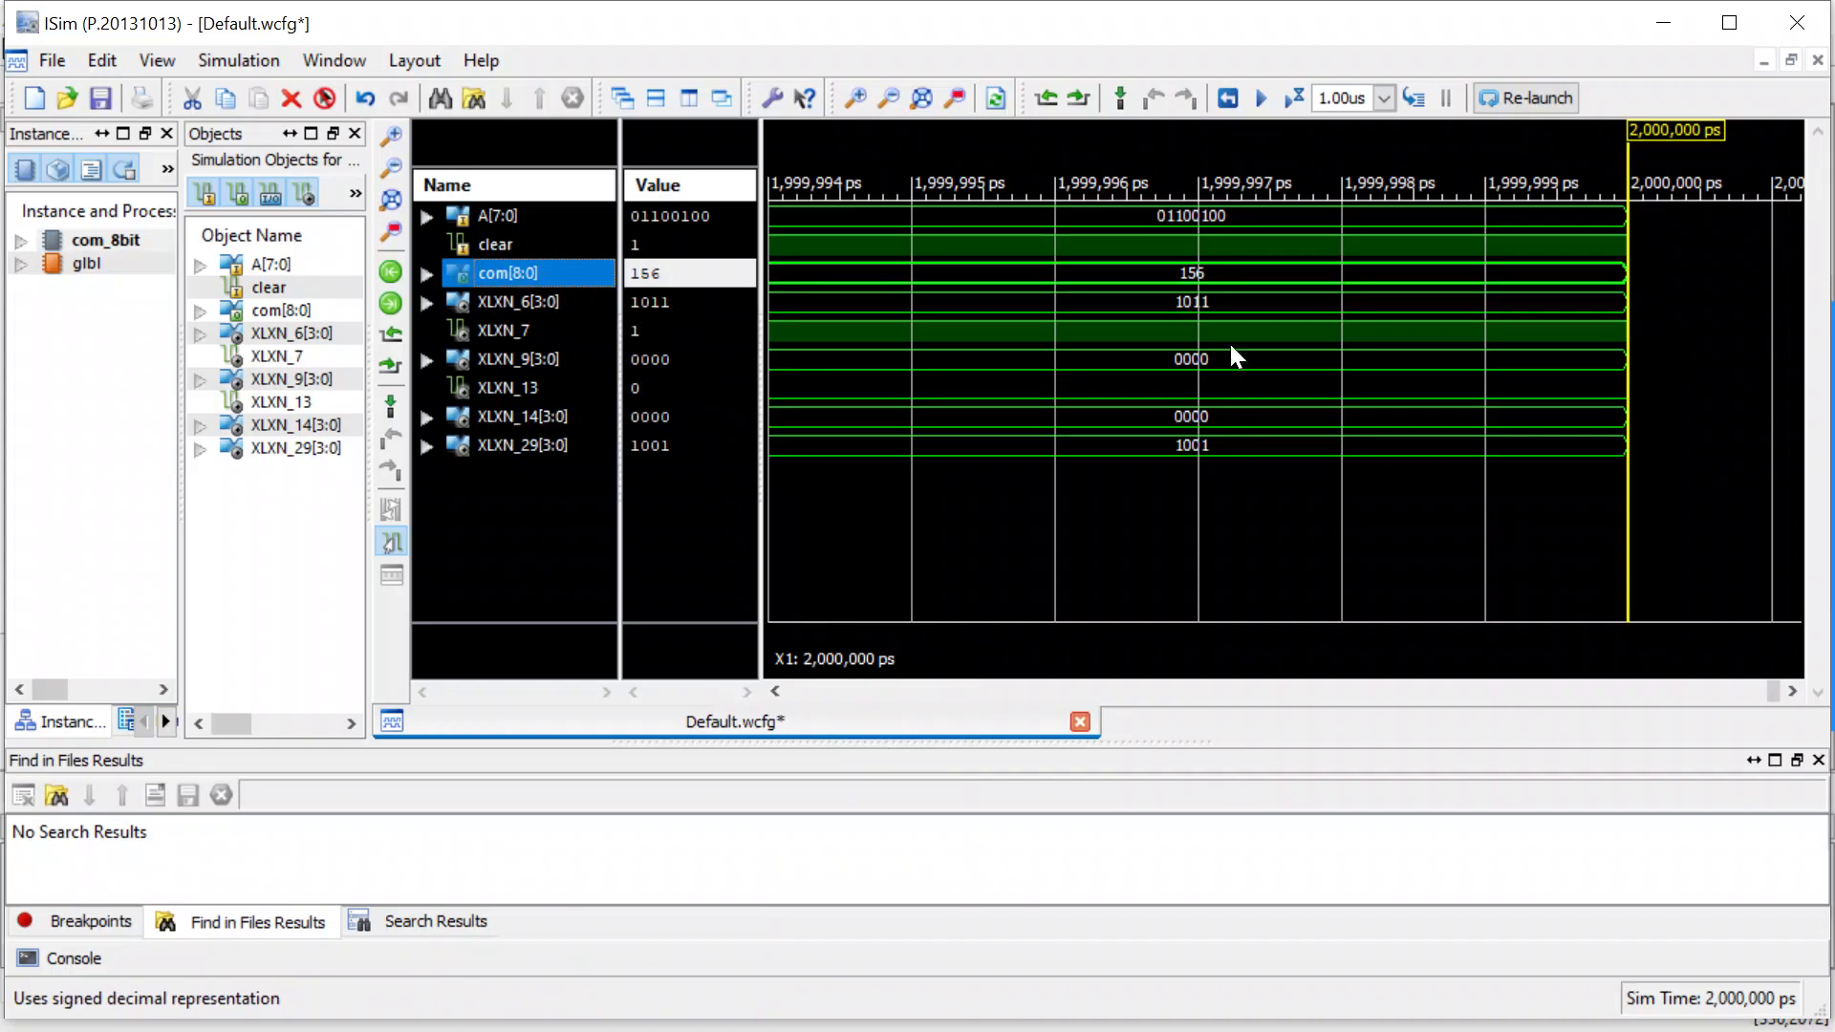
left_click(504, 222)
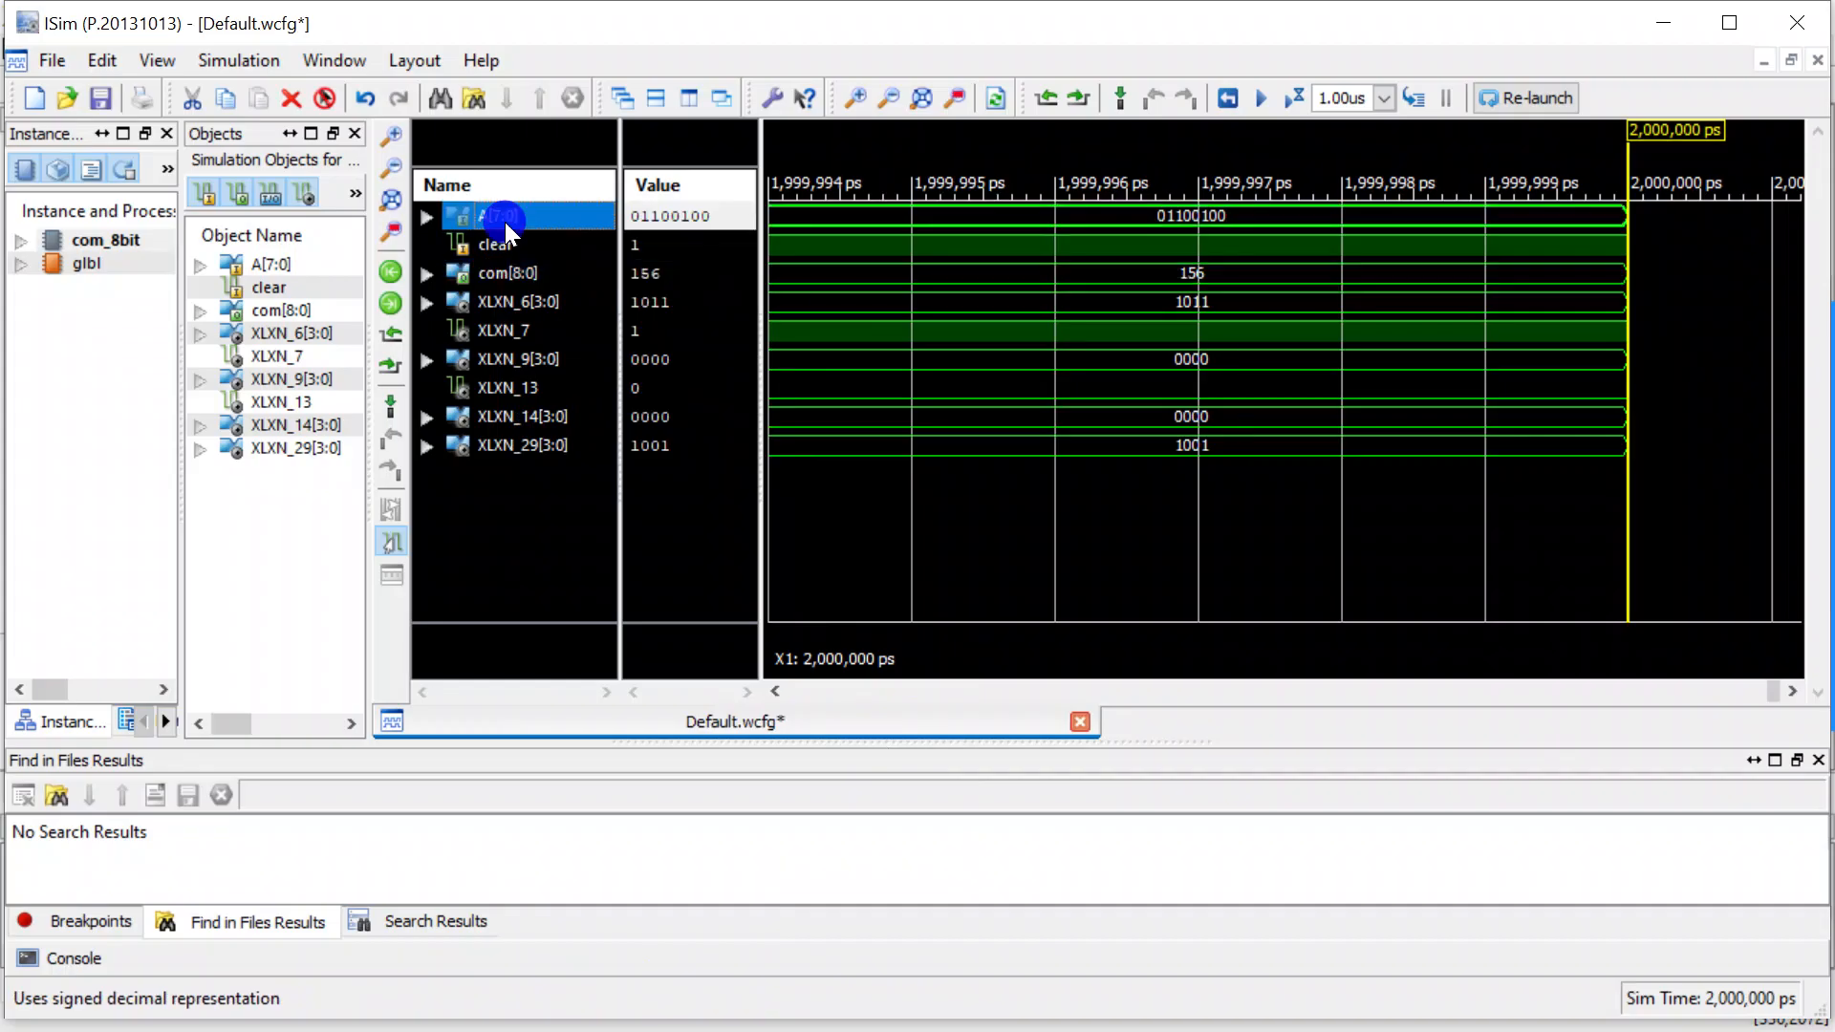
right_click(504, 222)
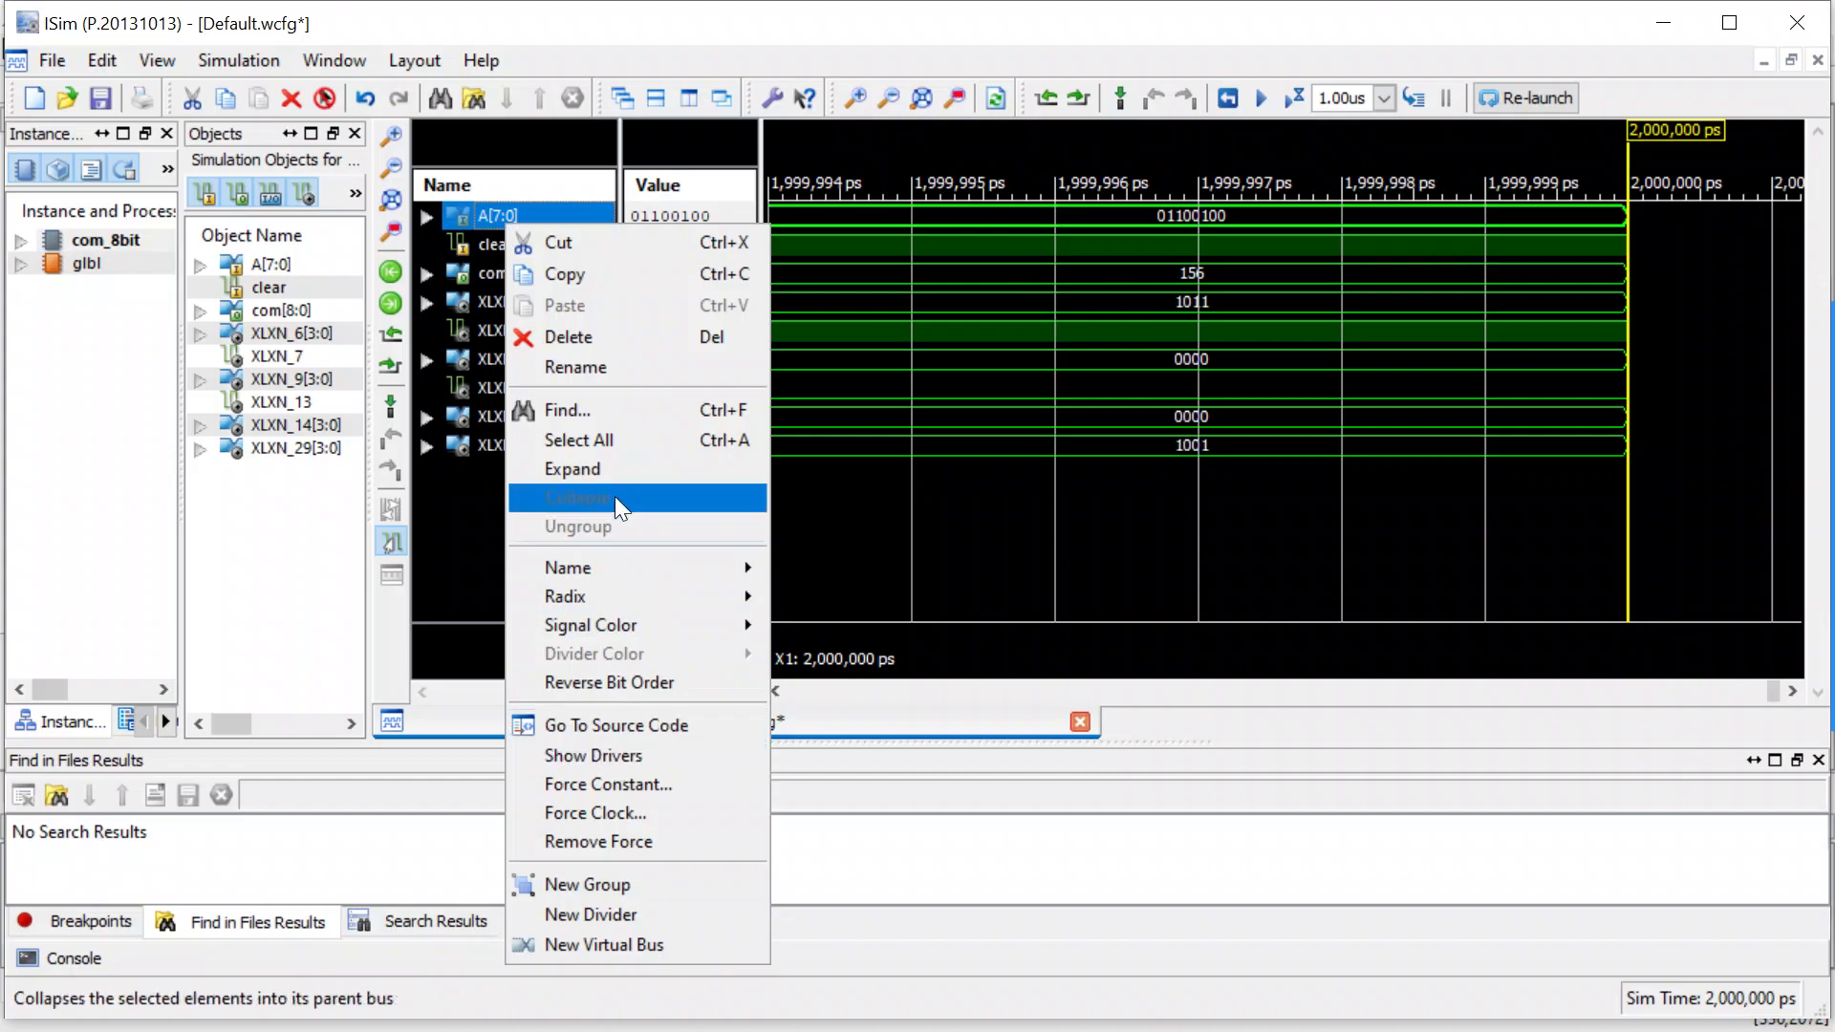
mouse_move(625, 595)
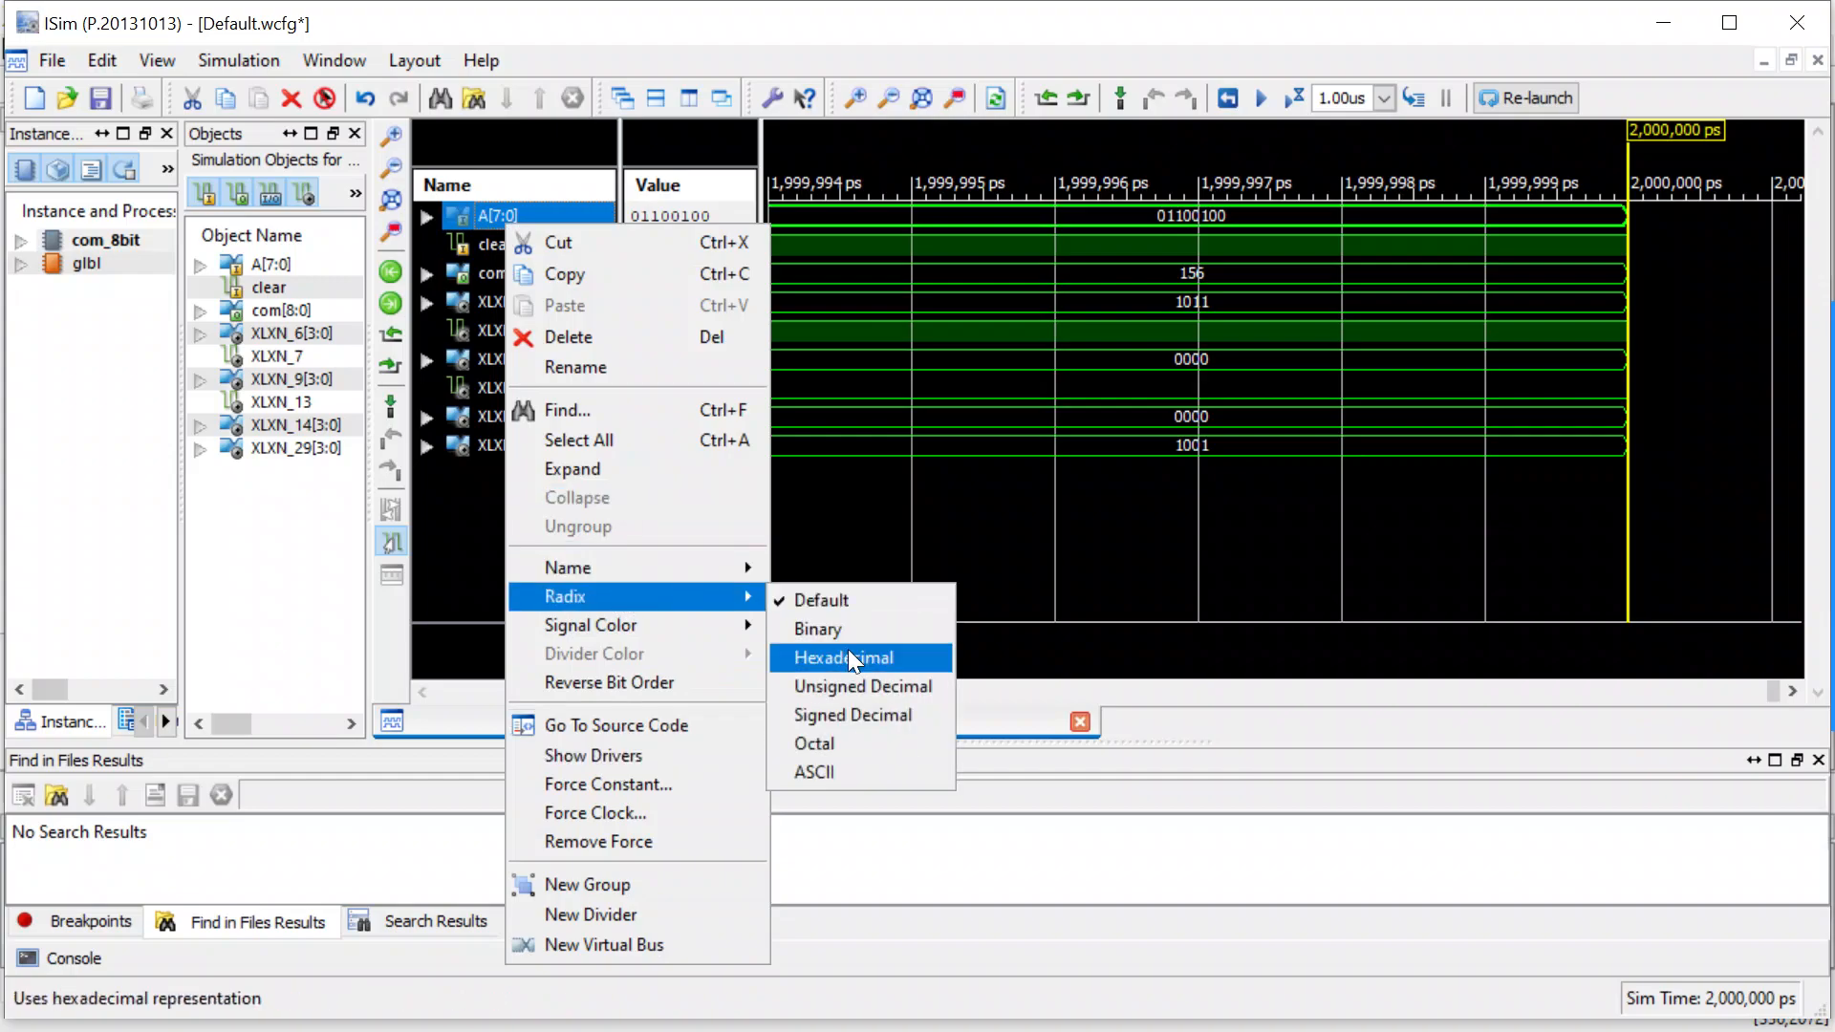
left_click(852, 681)
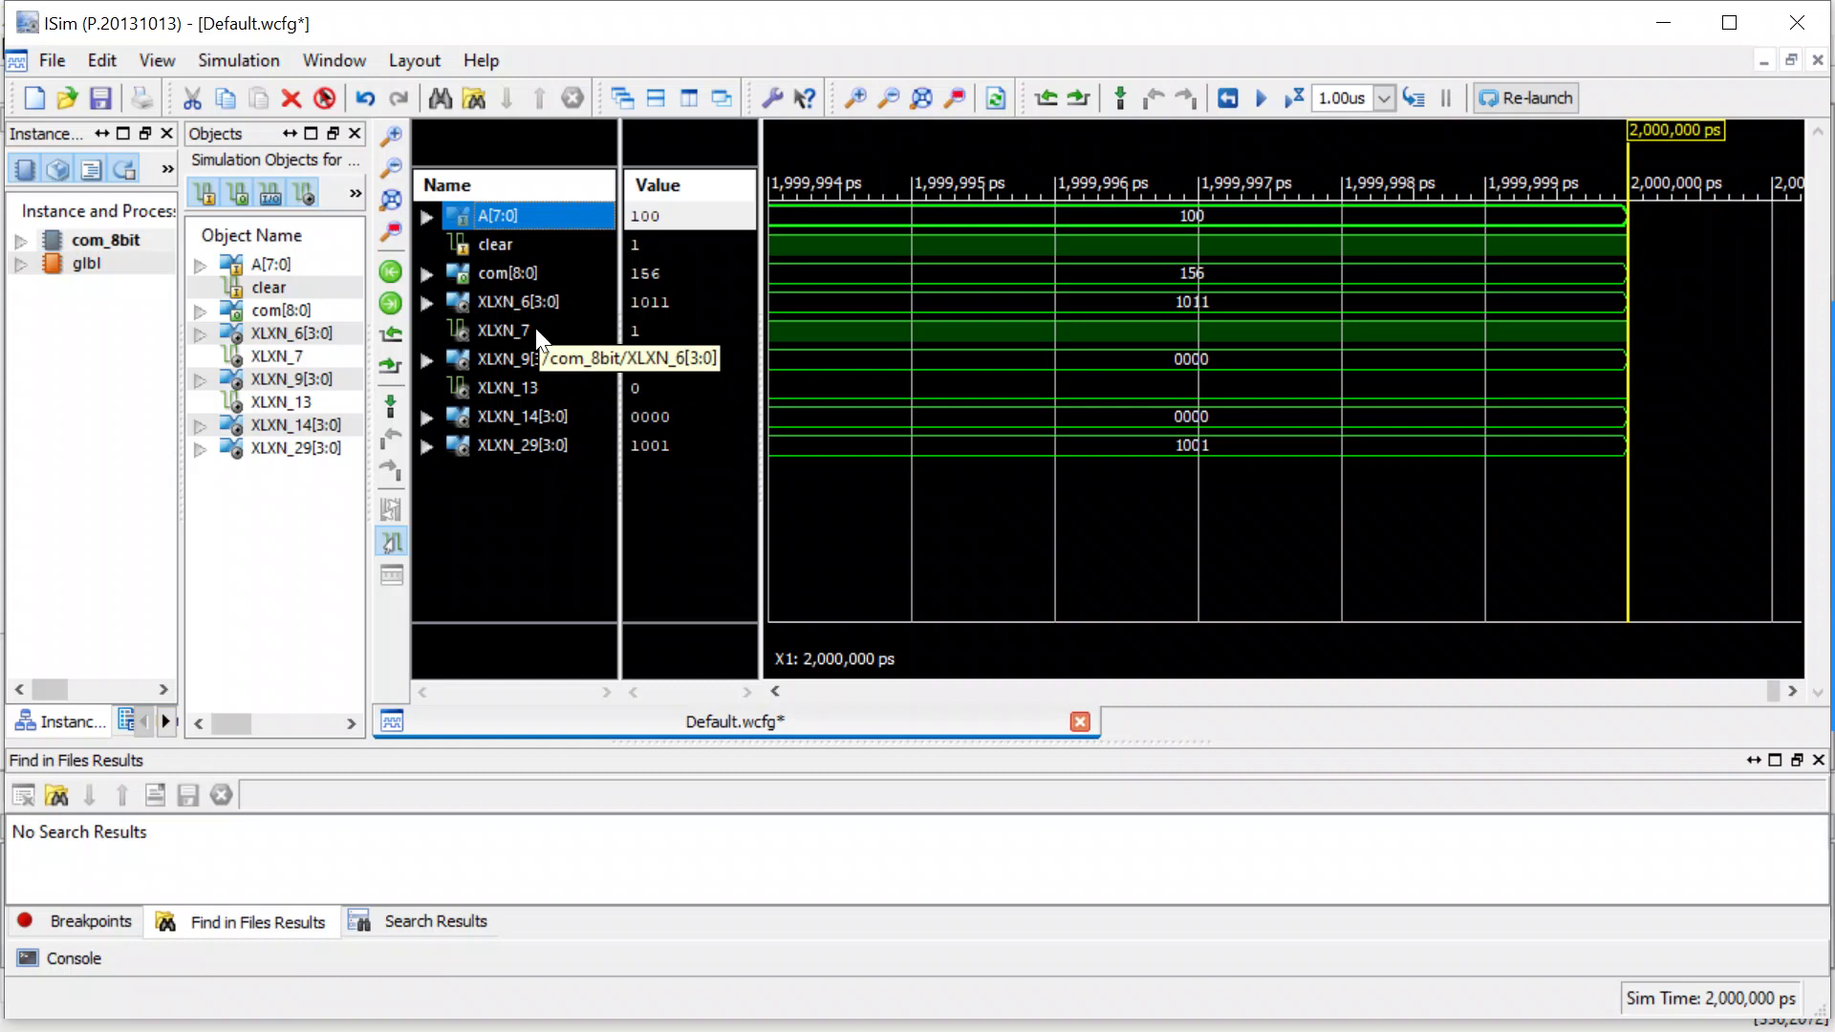
Exit ISim without saving the changes to Default.wcfg.
left_click(1789, 38)
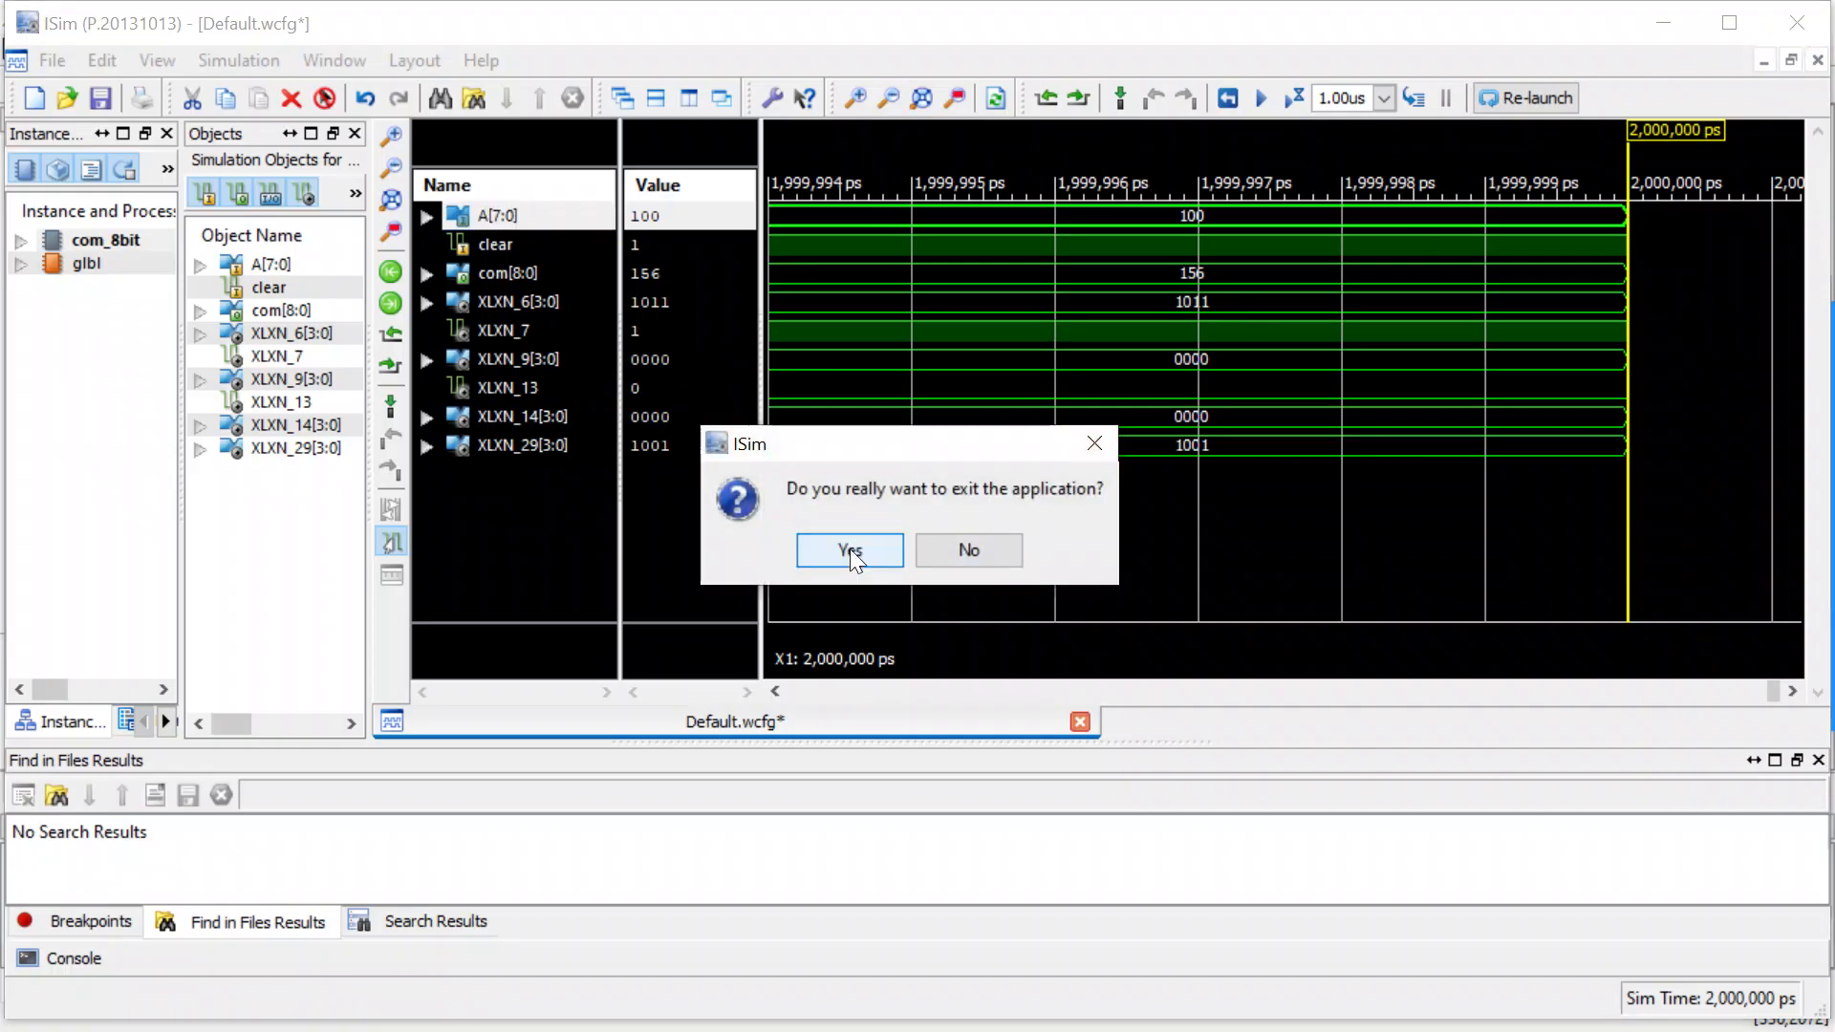
left_click(844, 544)
left_click(935, 558)
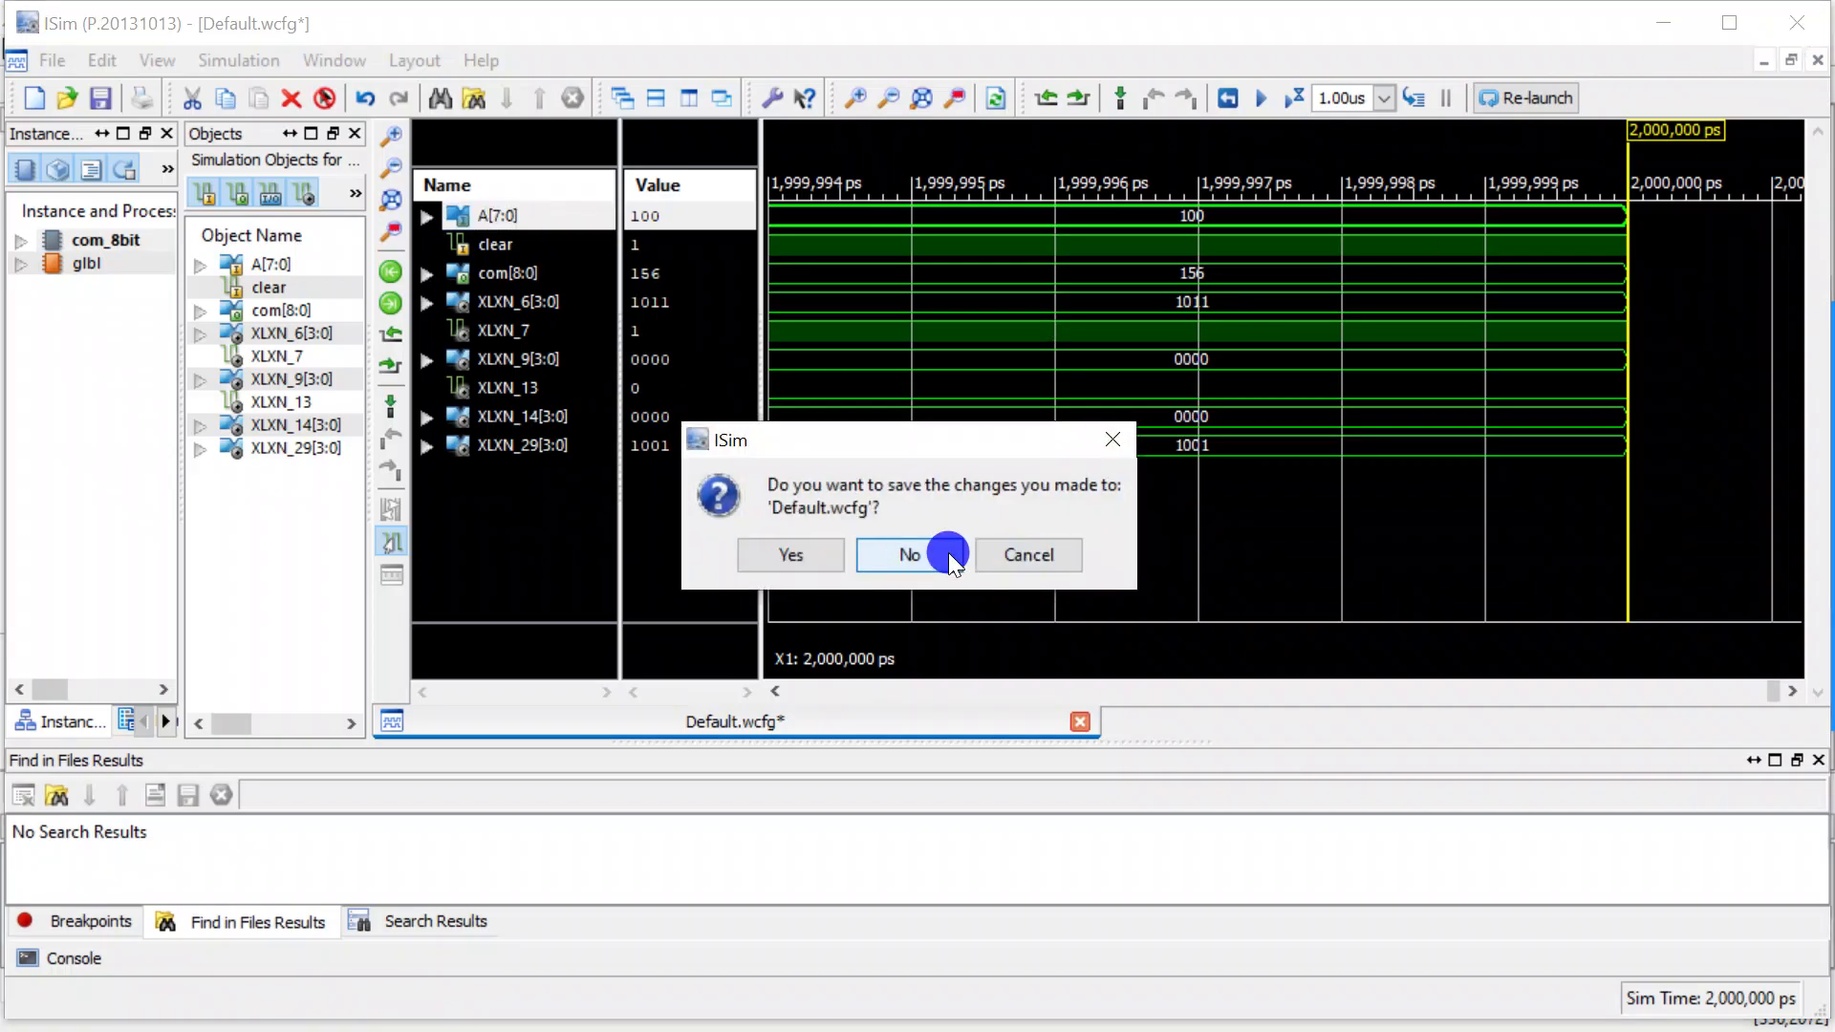
Delete the com(8) wire between the lower full_adder_4bit's COUT and the output bus tap in the com_8bit schematic.
left_click(1455, 406)
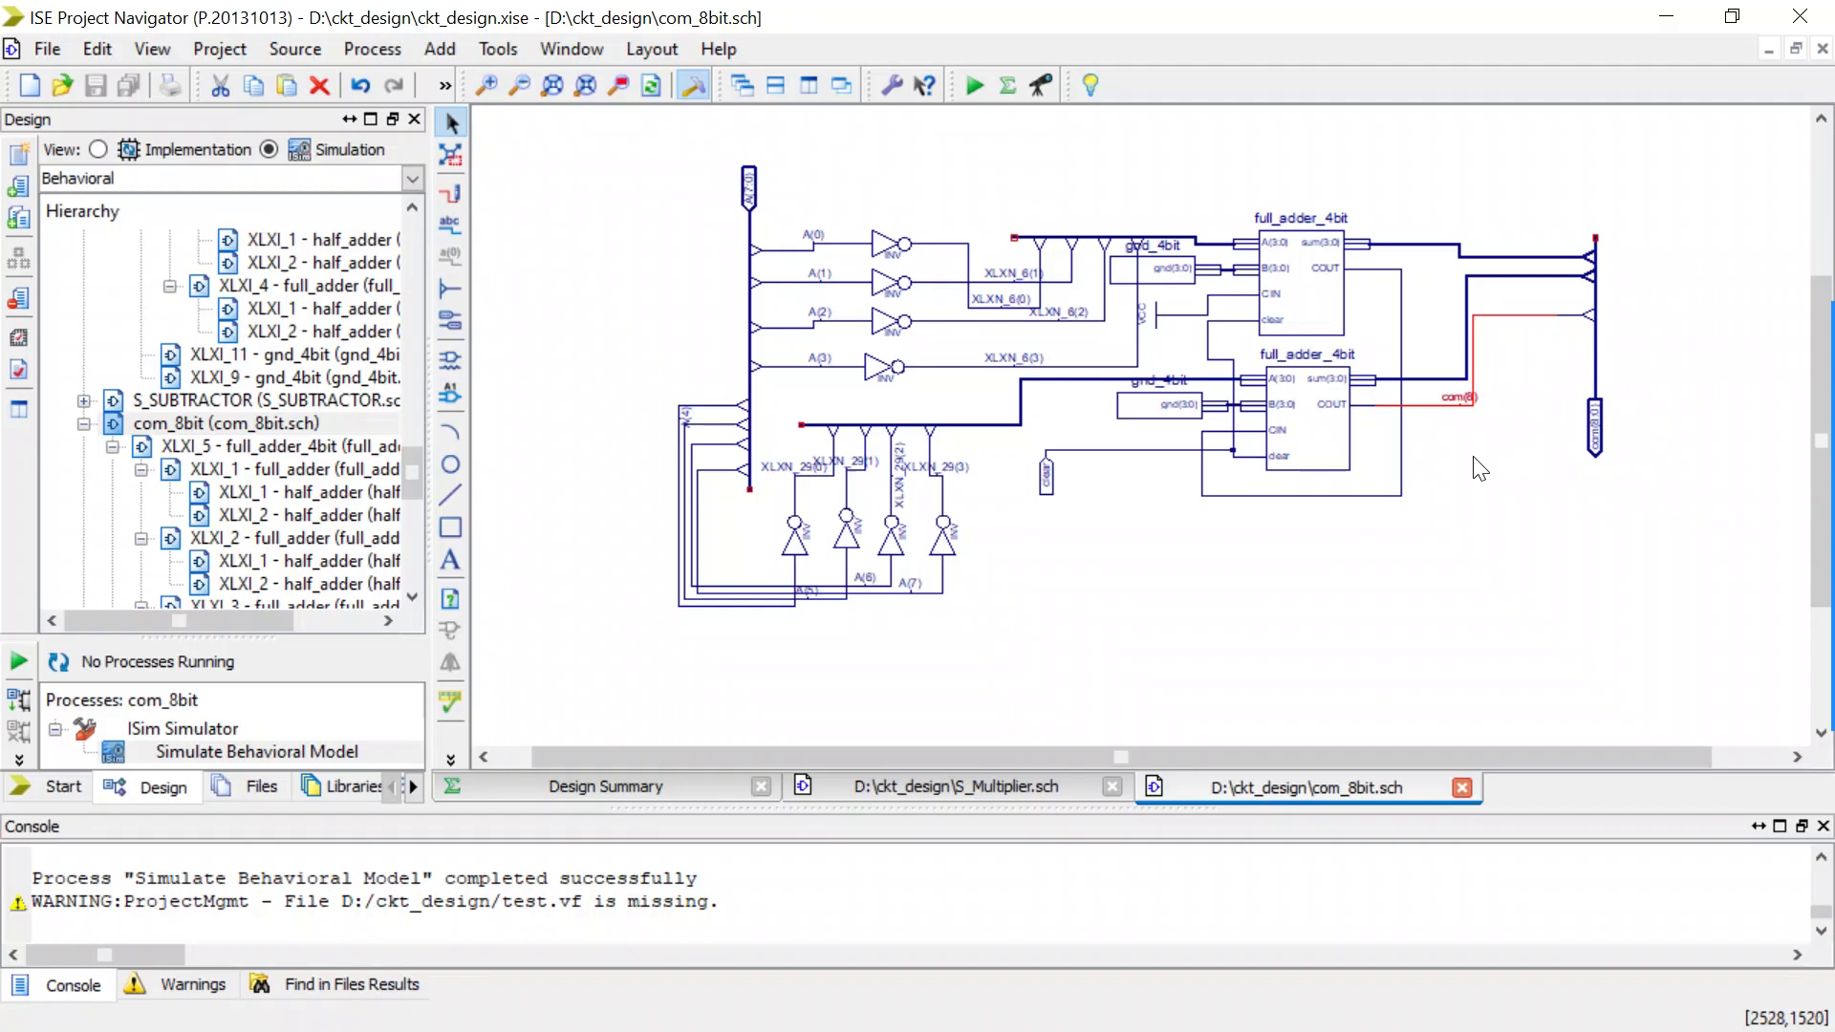
scroll(1479, 468, "up", 2)
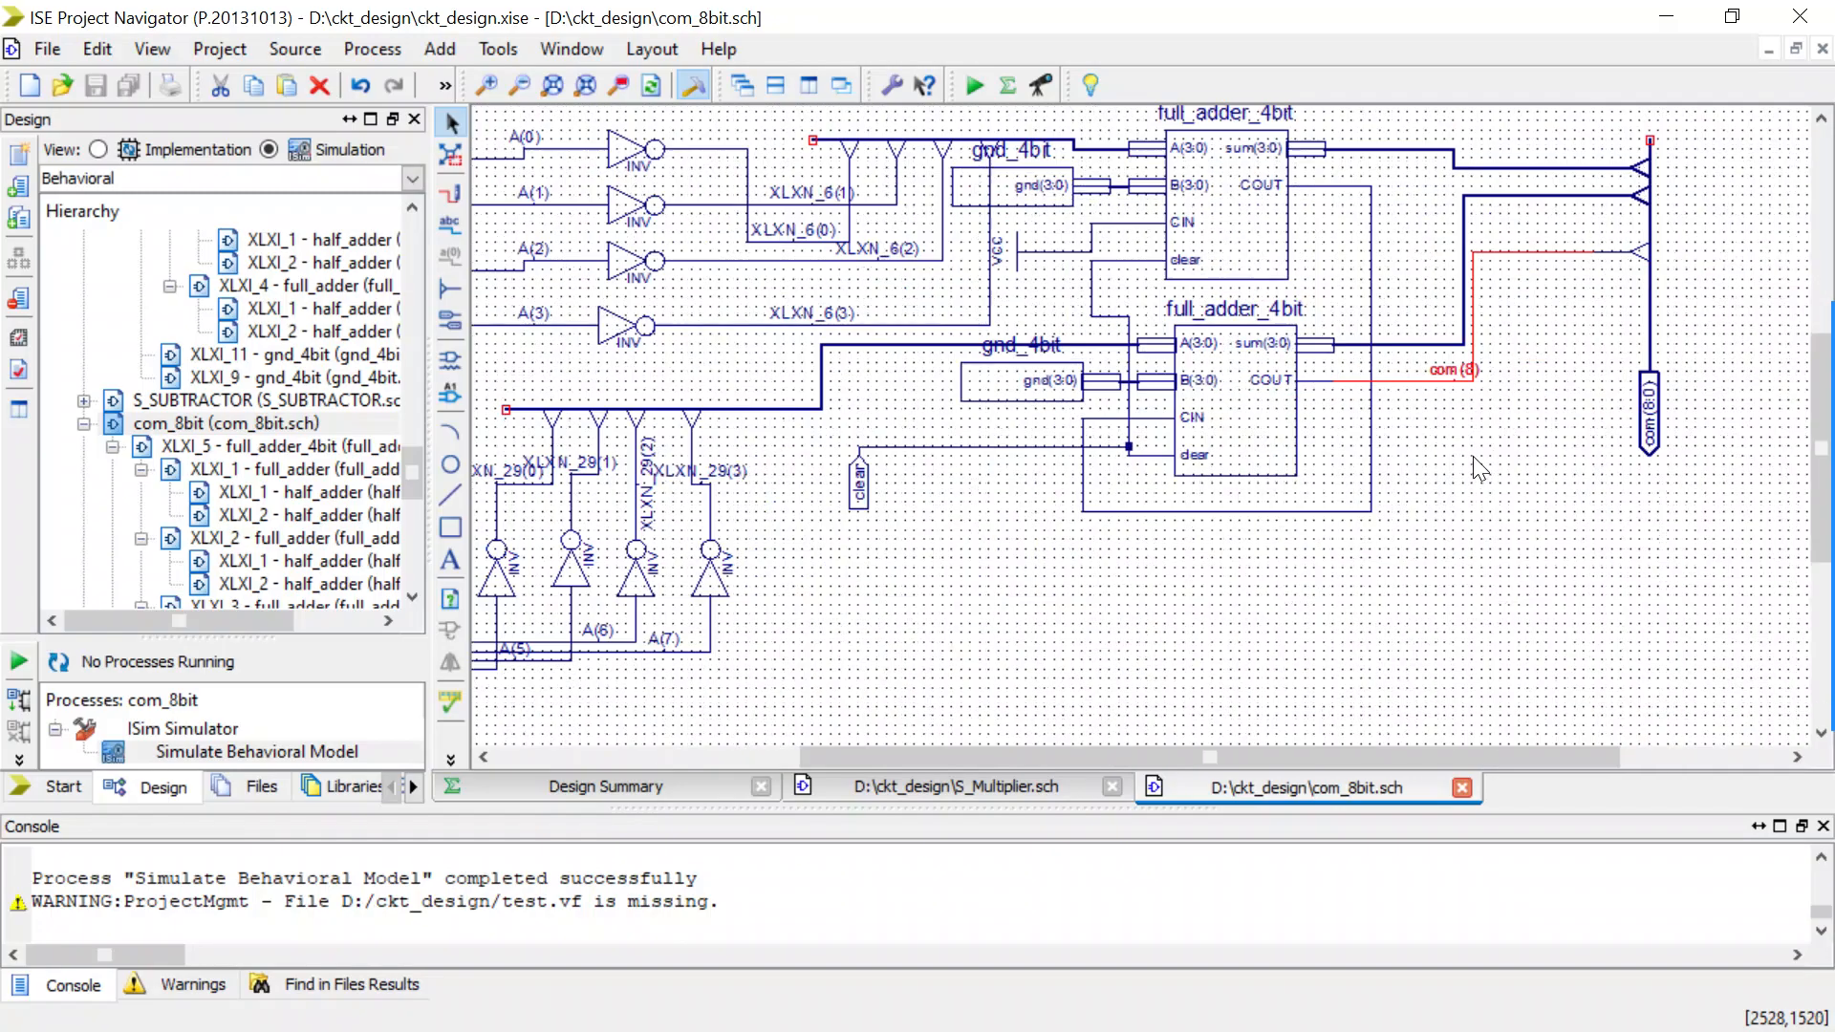
scroll(1473, 458, "up", 1)
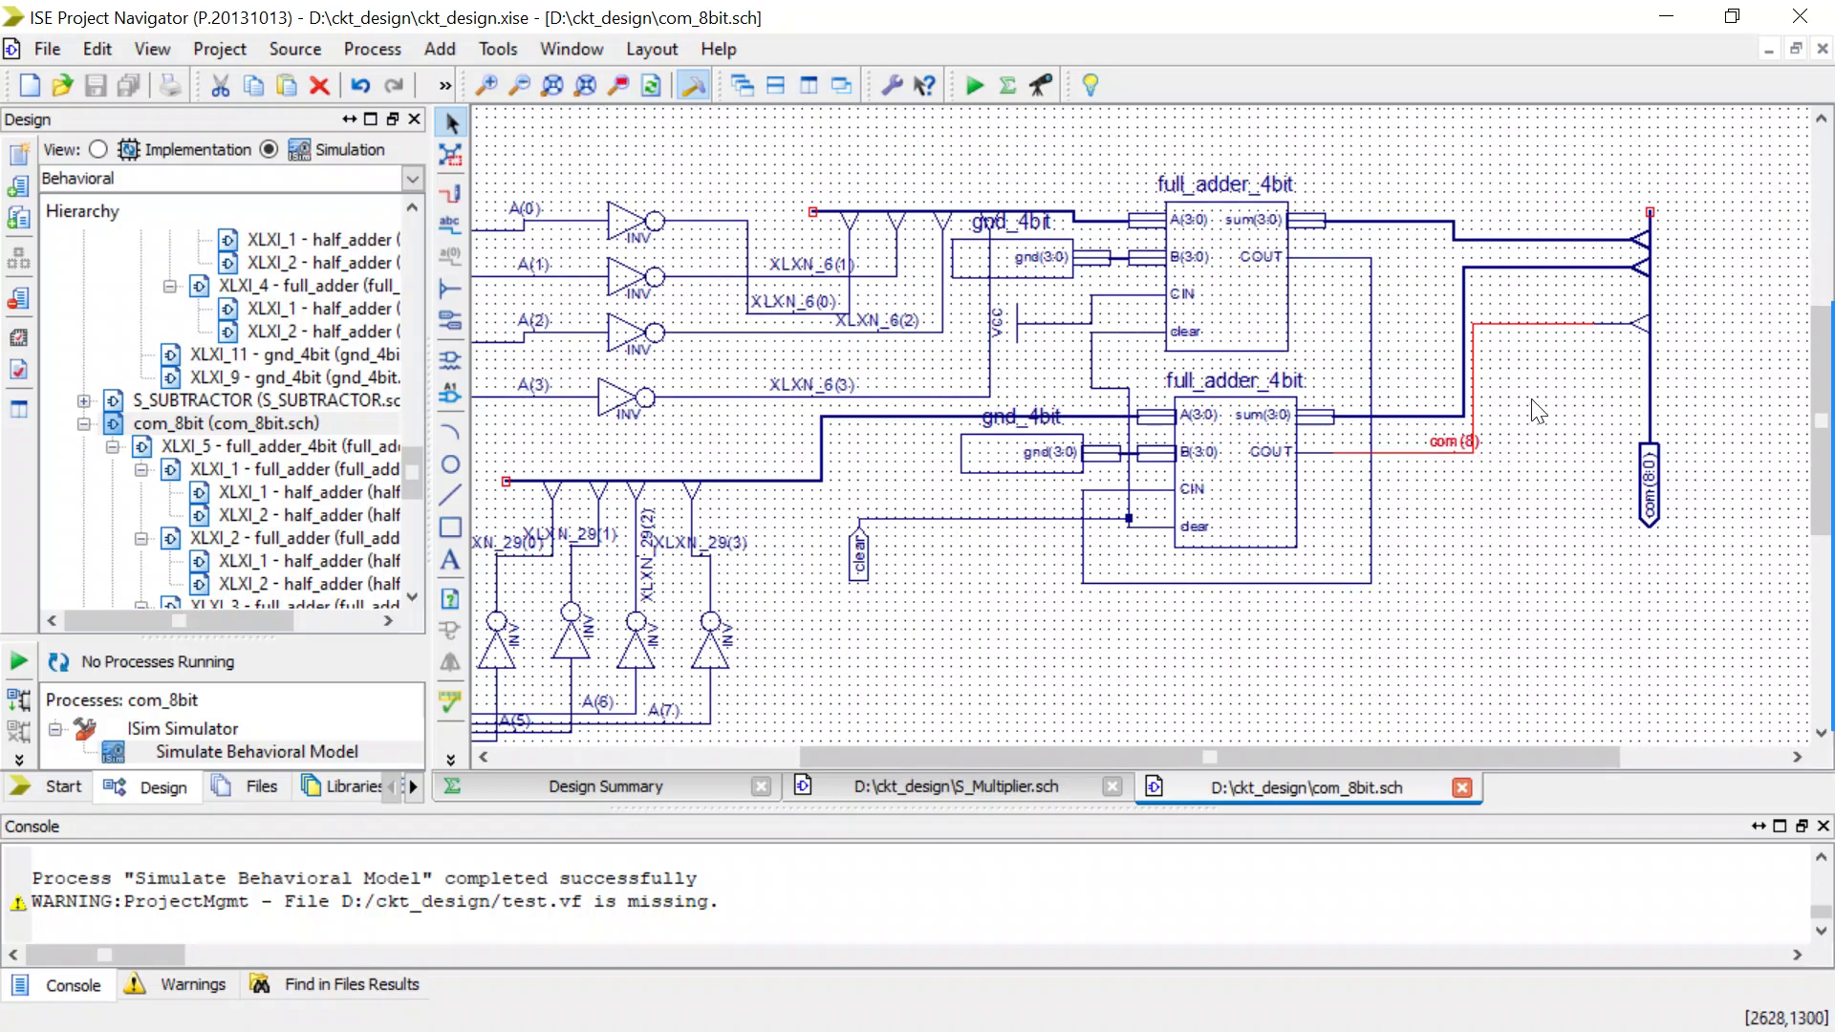
scroll(1536, 411, "down", 1)
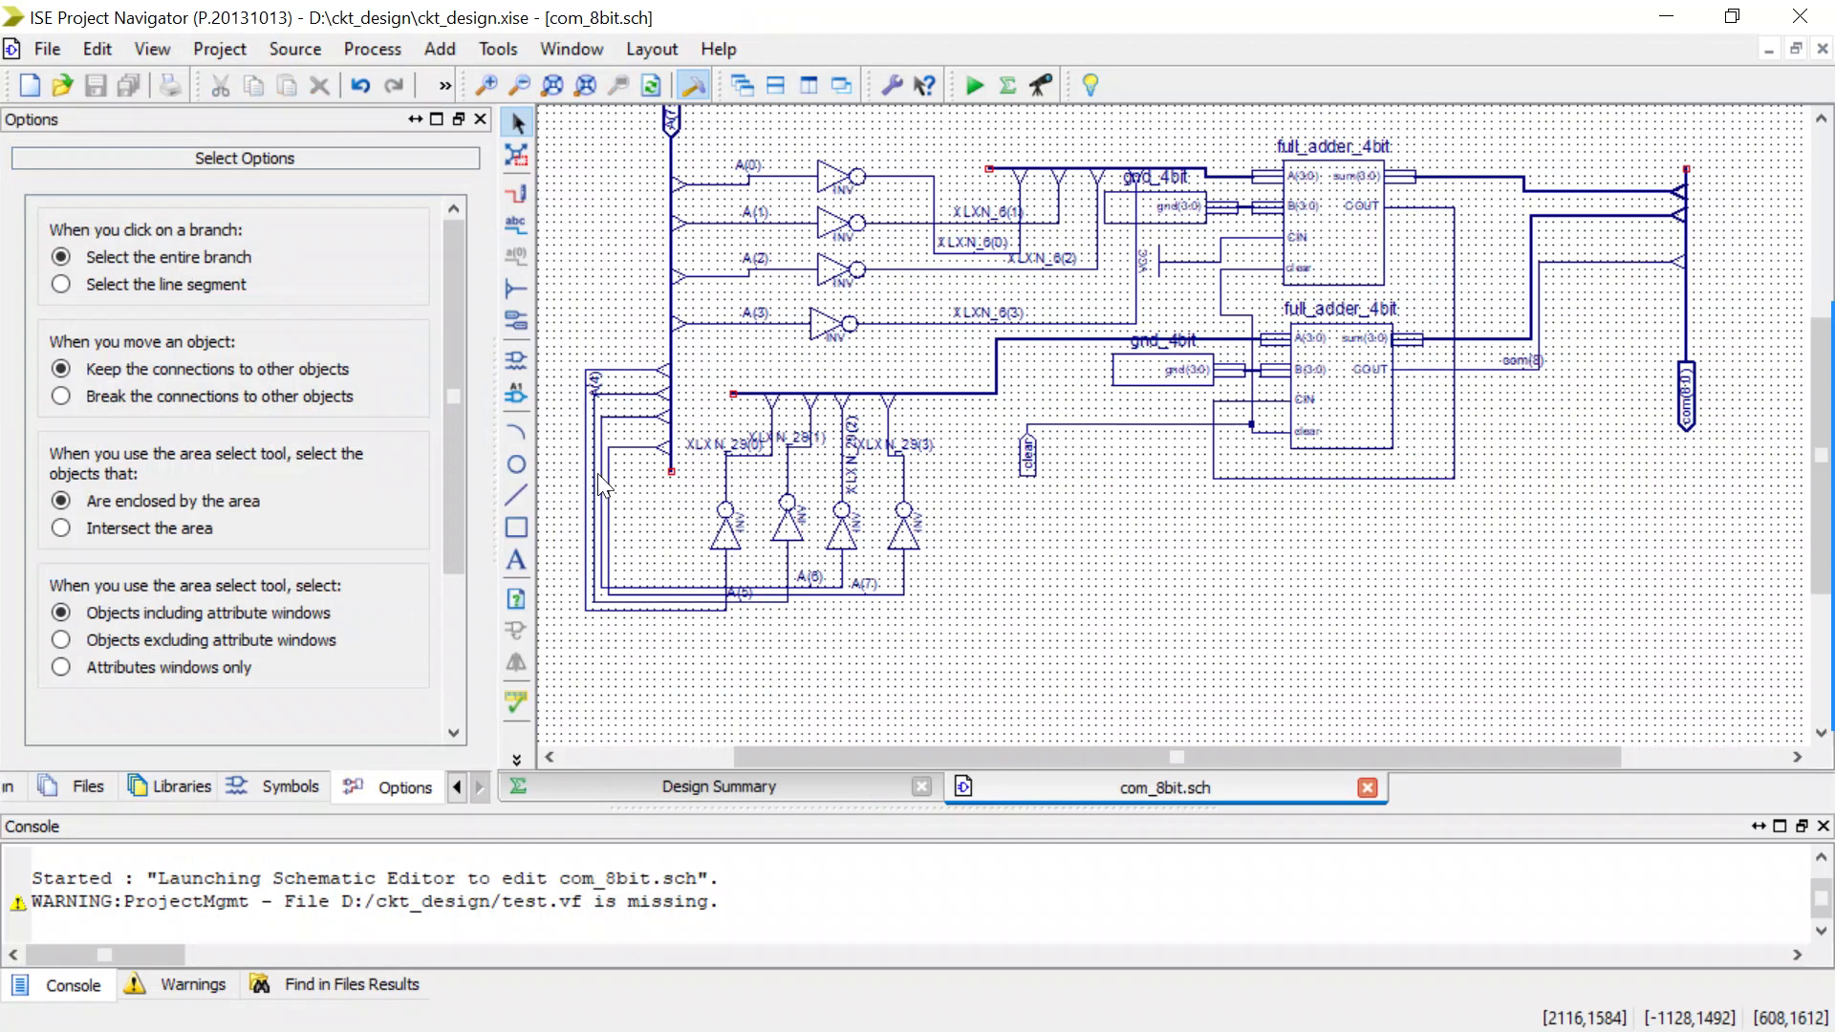
left_click_drag(493, 463, 395, 483)
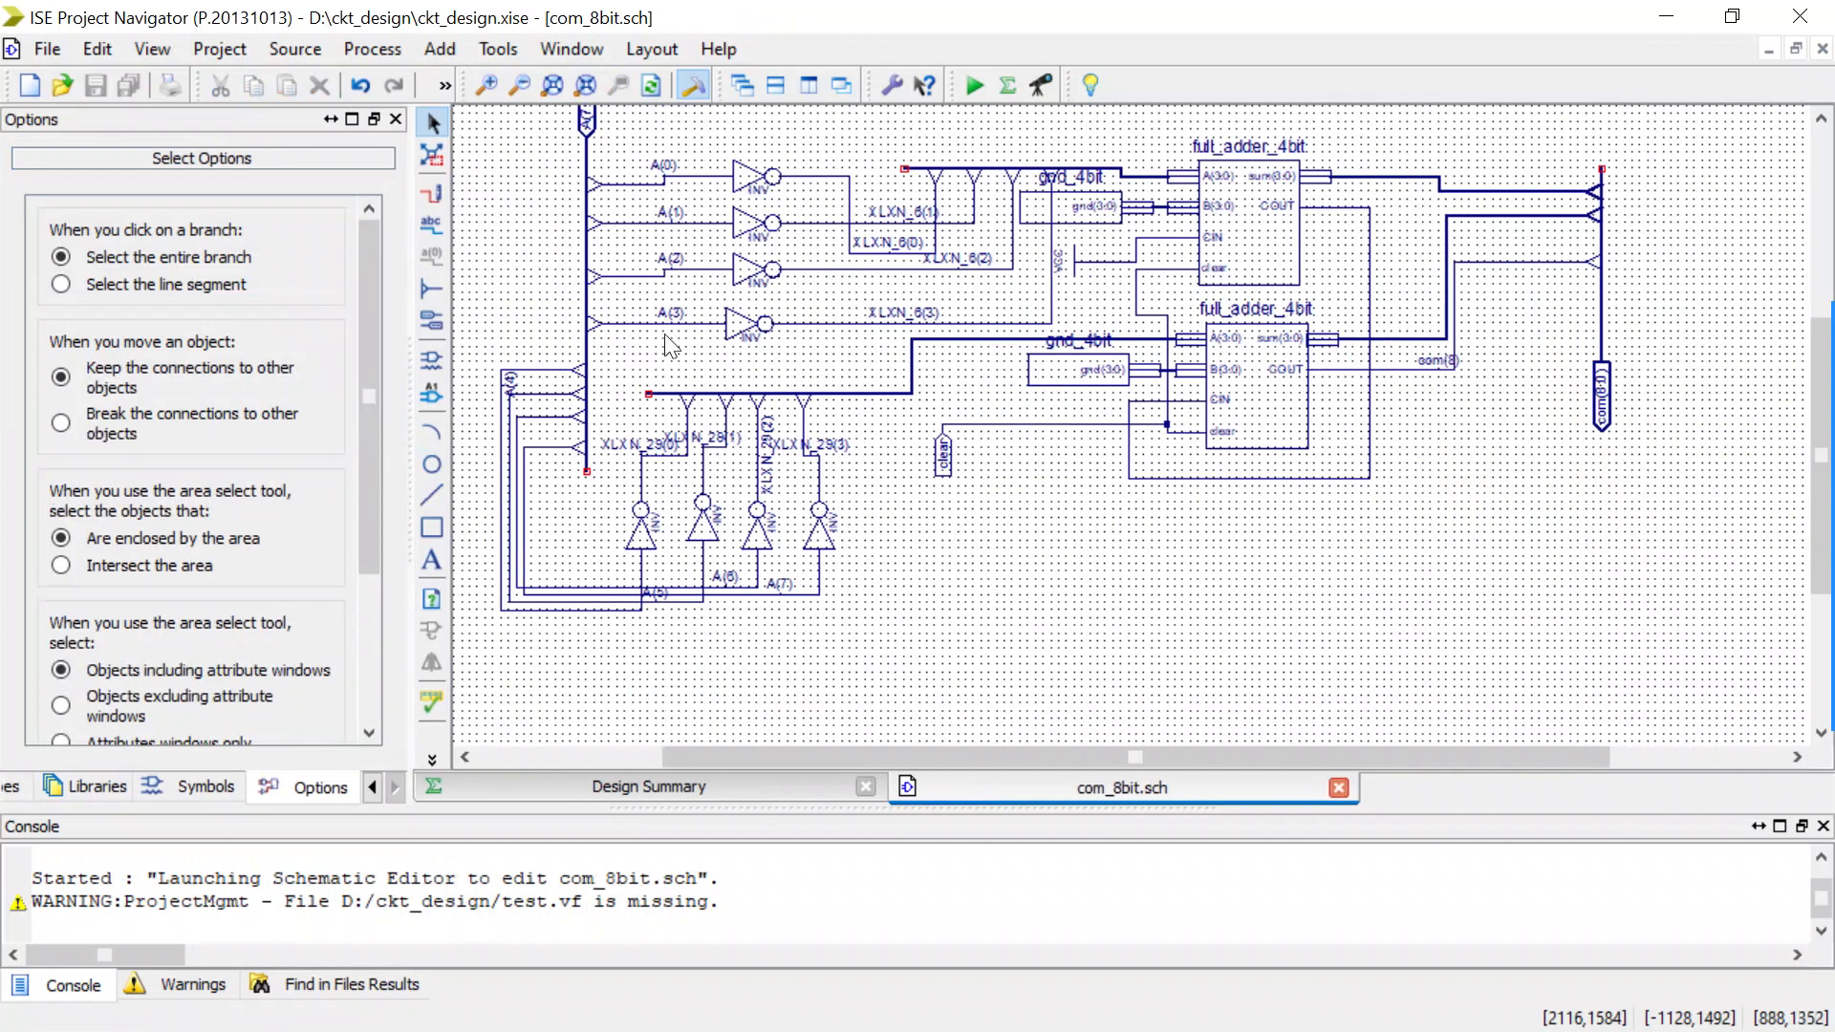
scroll(663, 290, "up", 3)
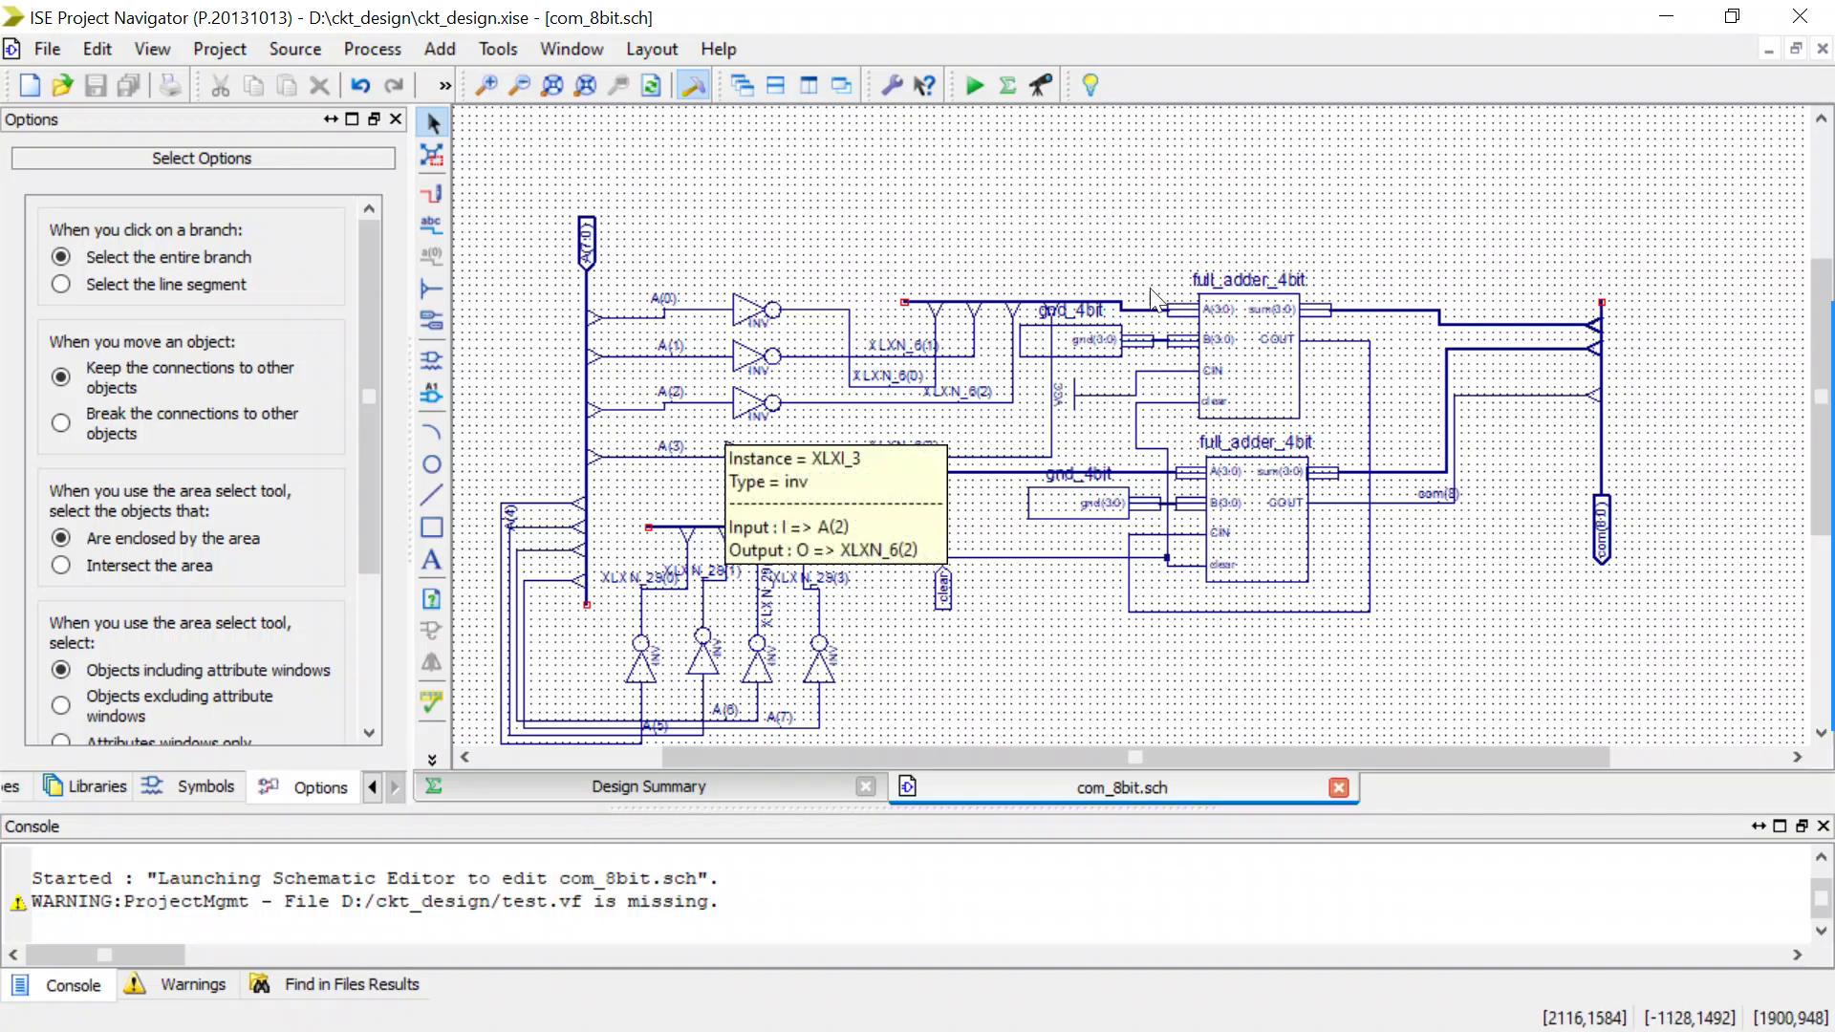
scroll(1274, 468, "down", 2)
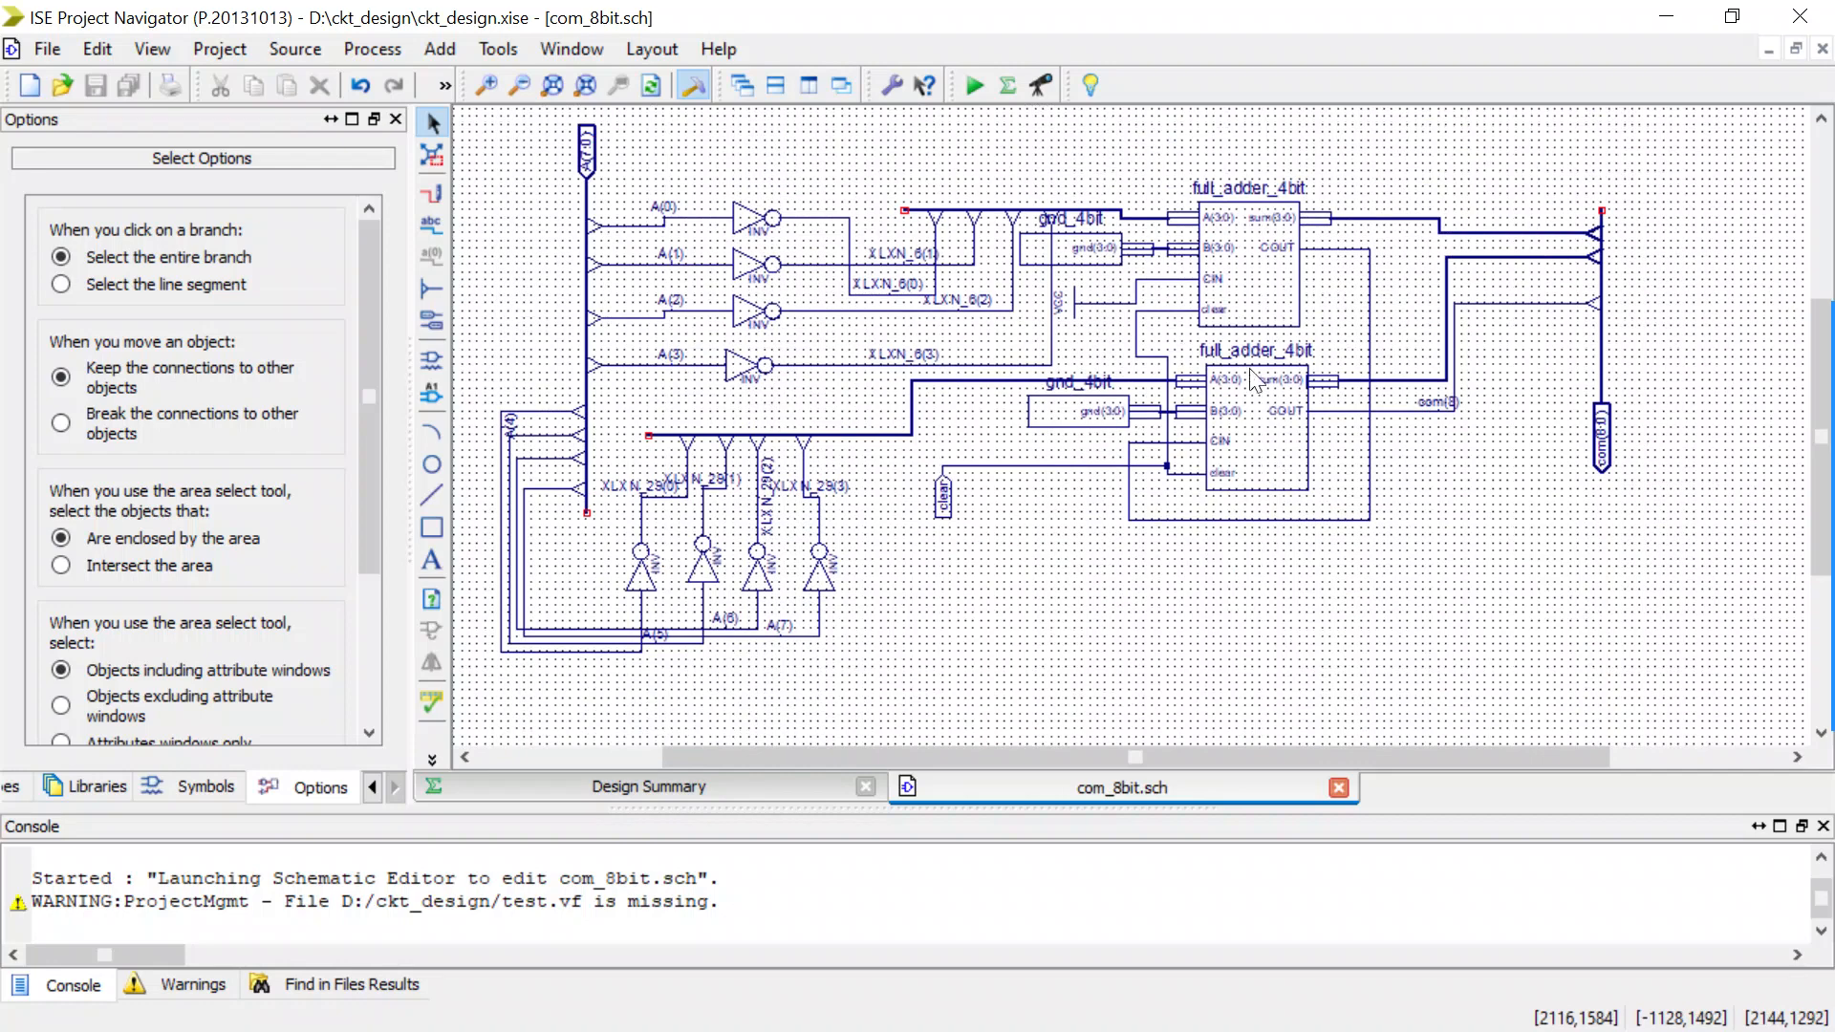
mouse_move(1256, 435)
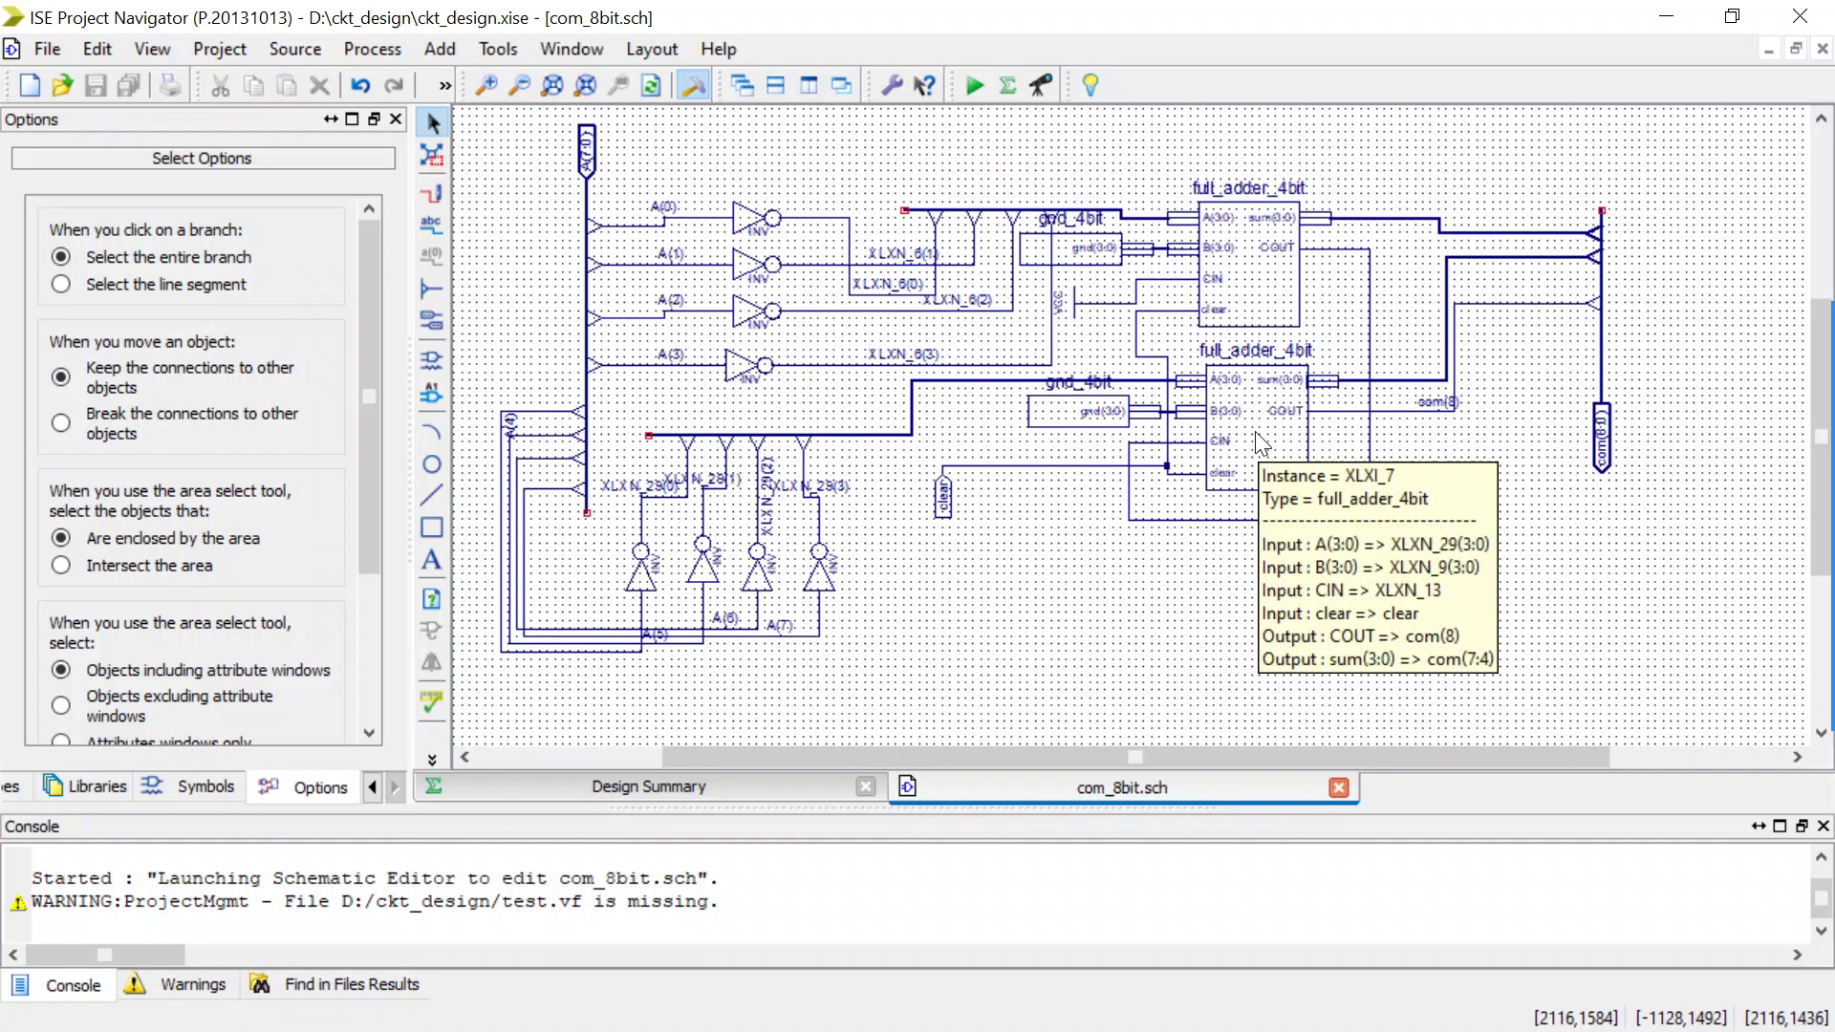
left_click(1433, 410)
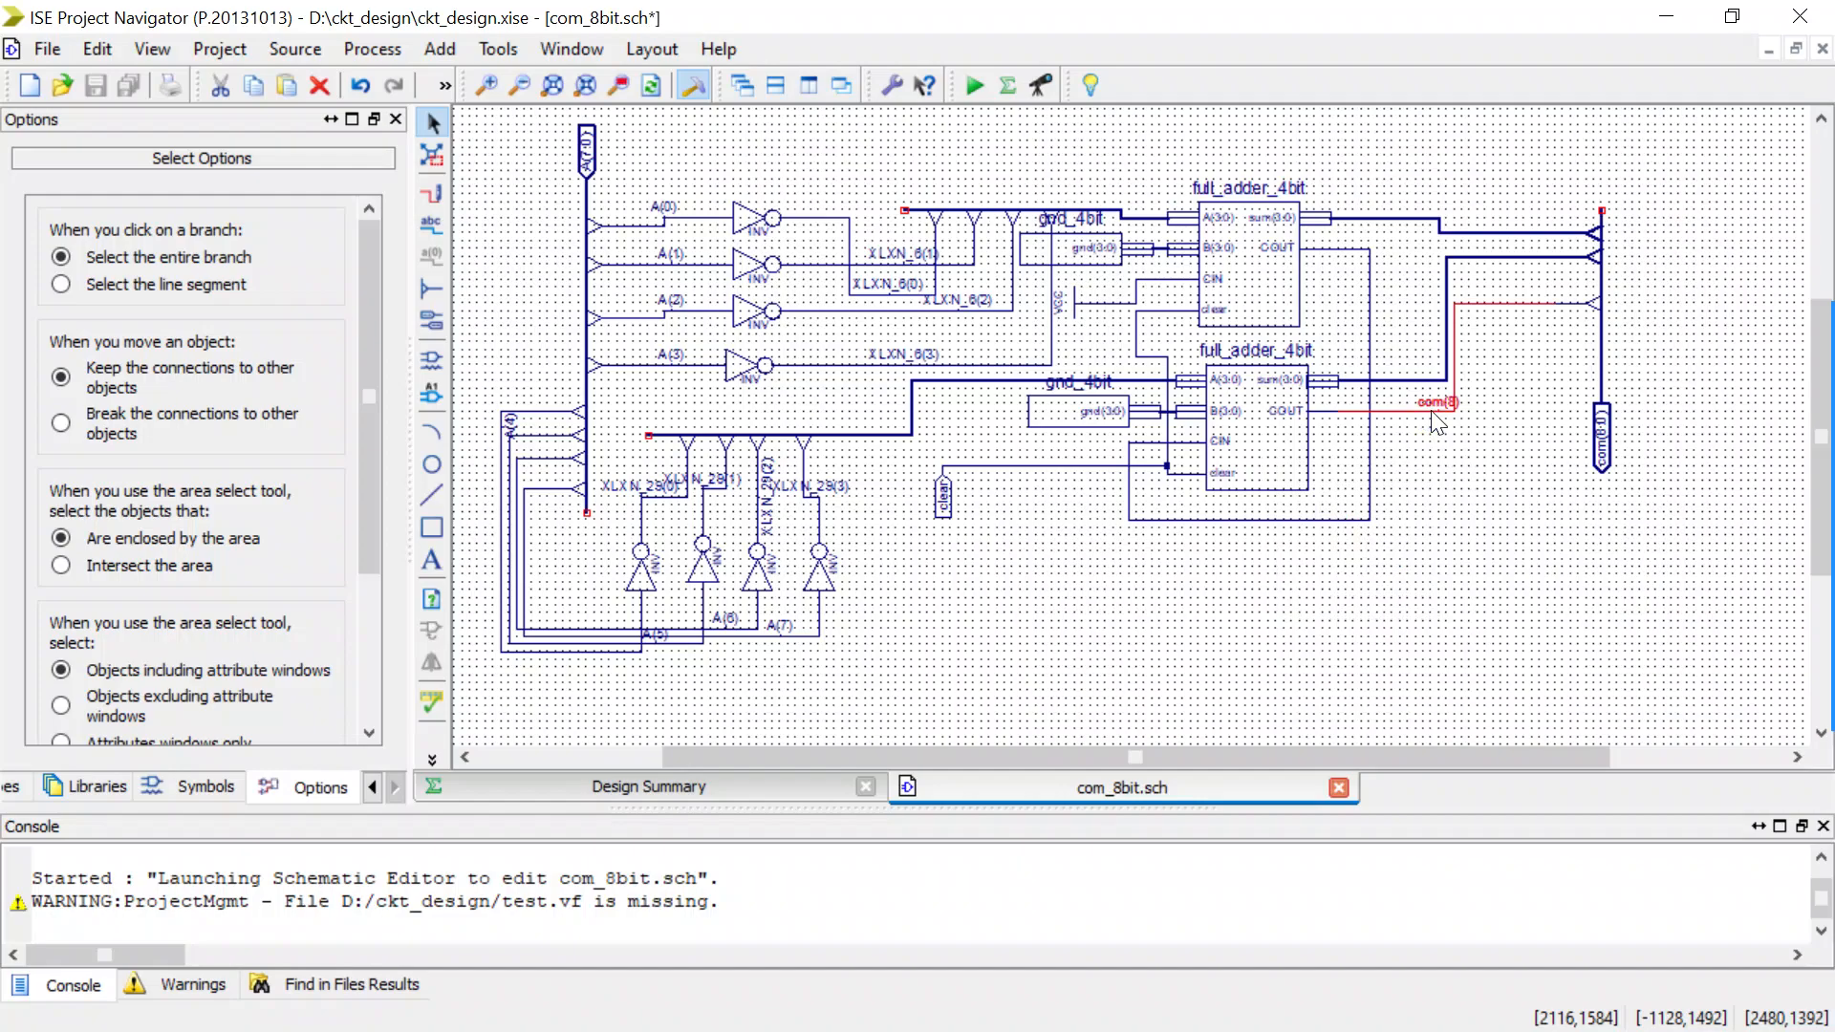
key("Delete")
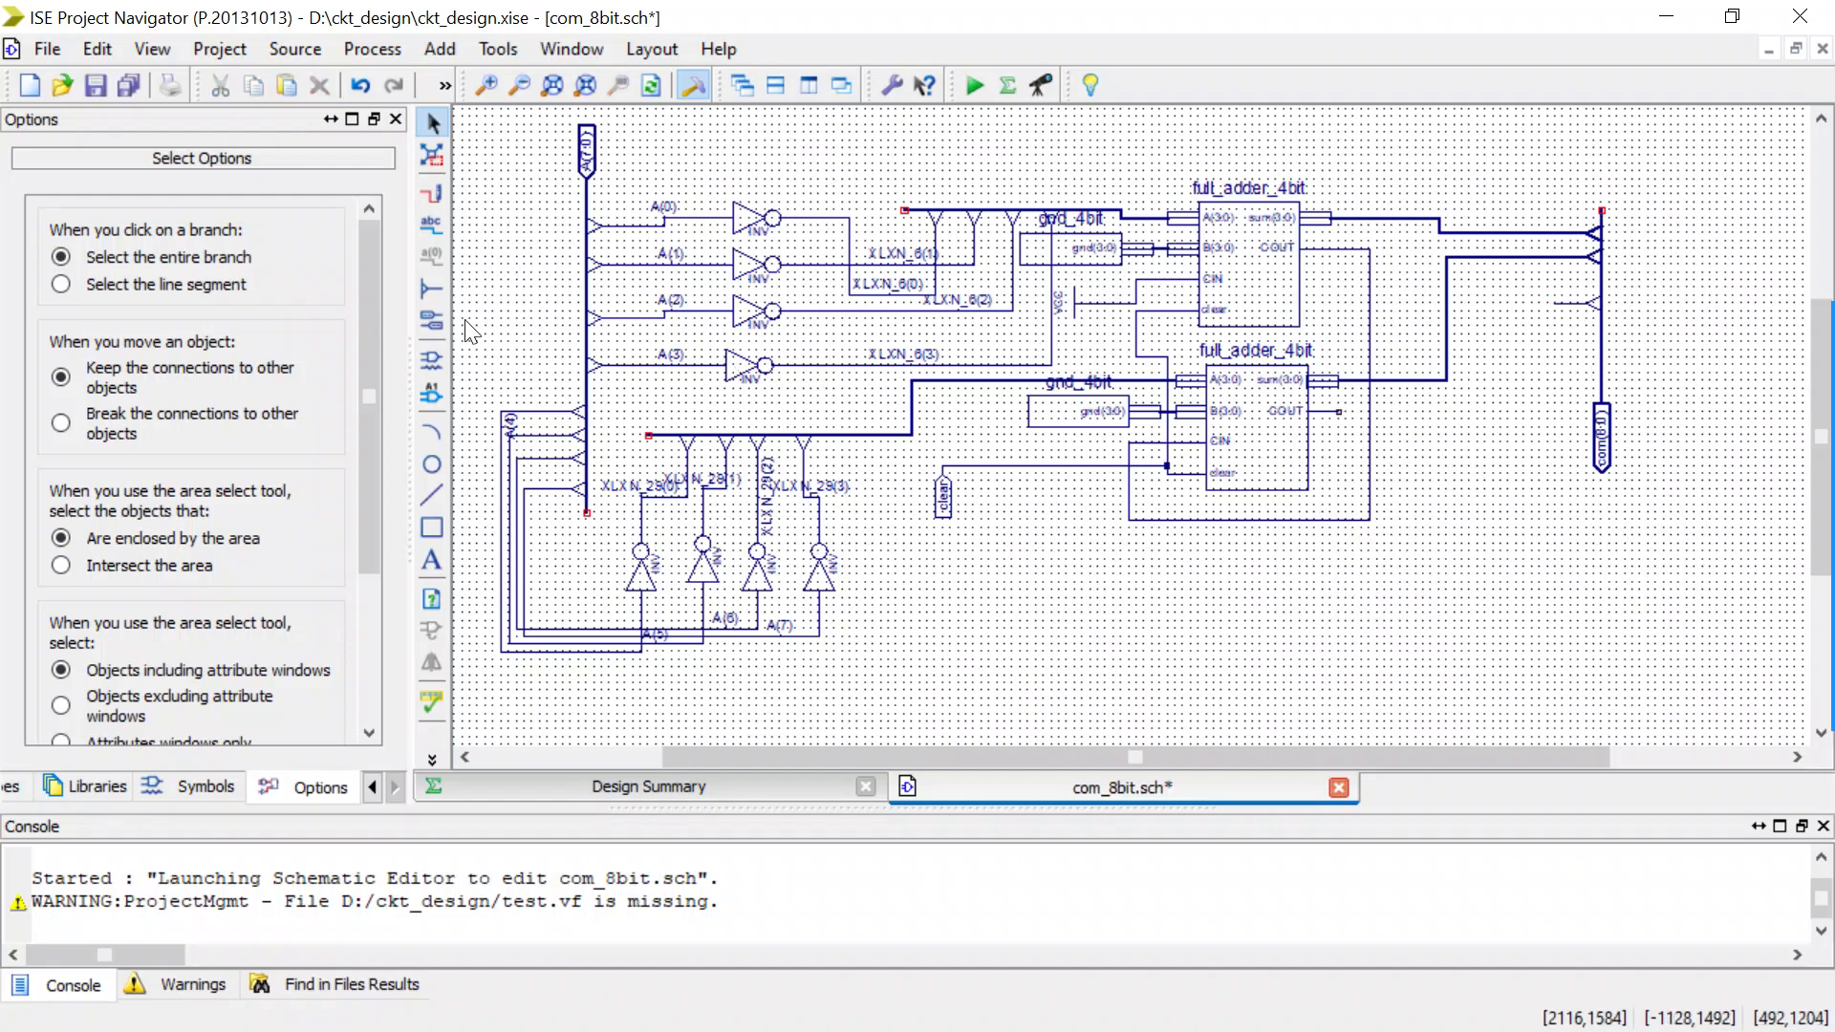
left_click(431, 361)
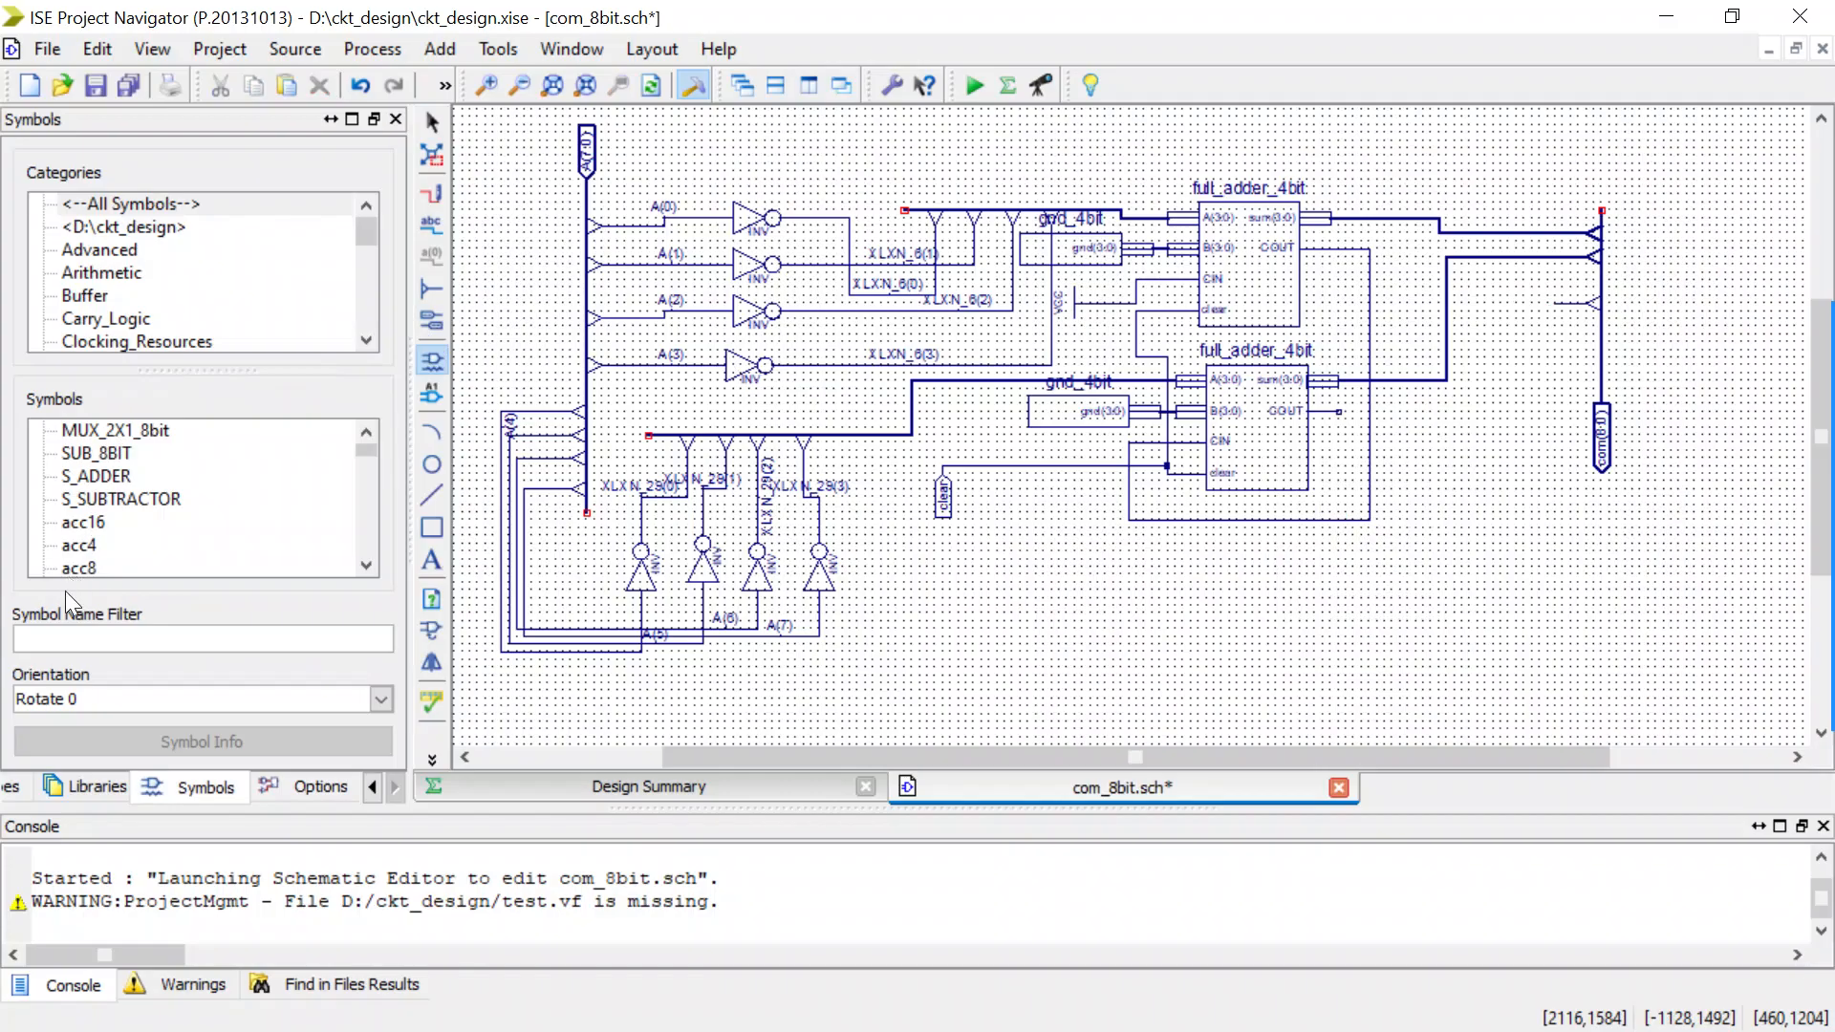
left_click(67, 636)
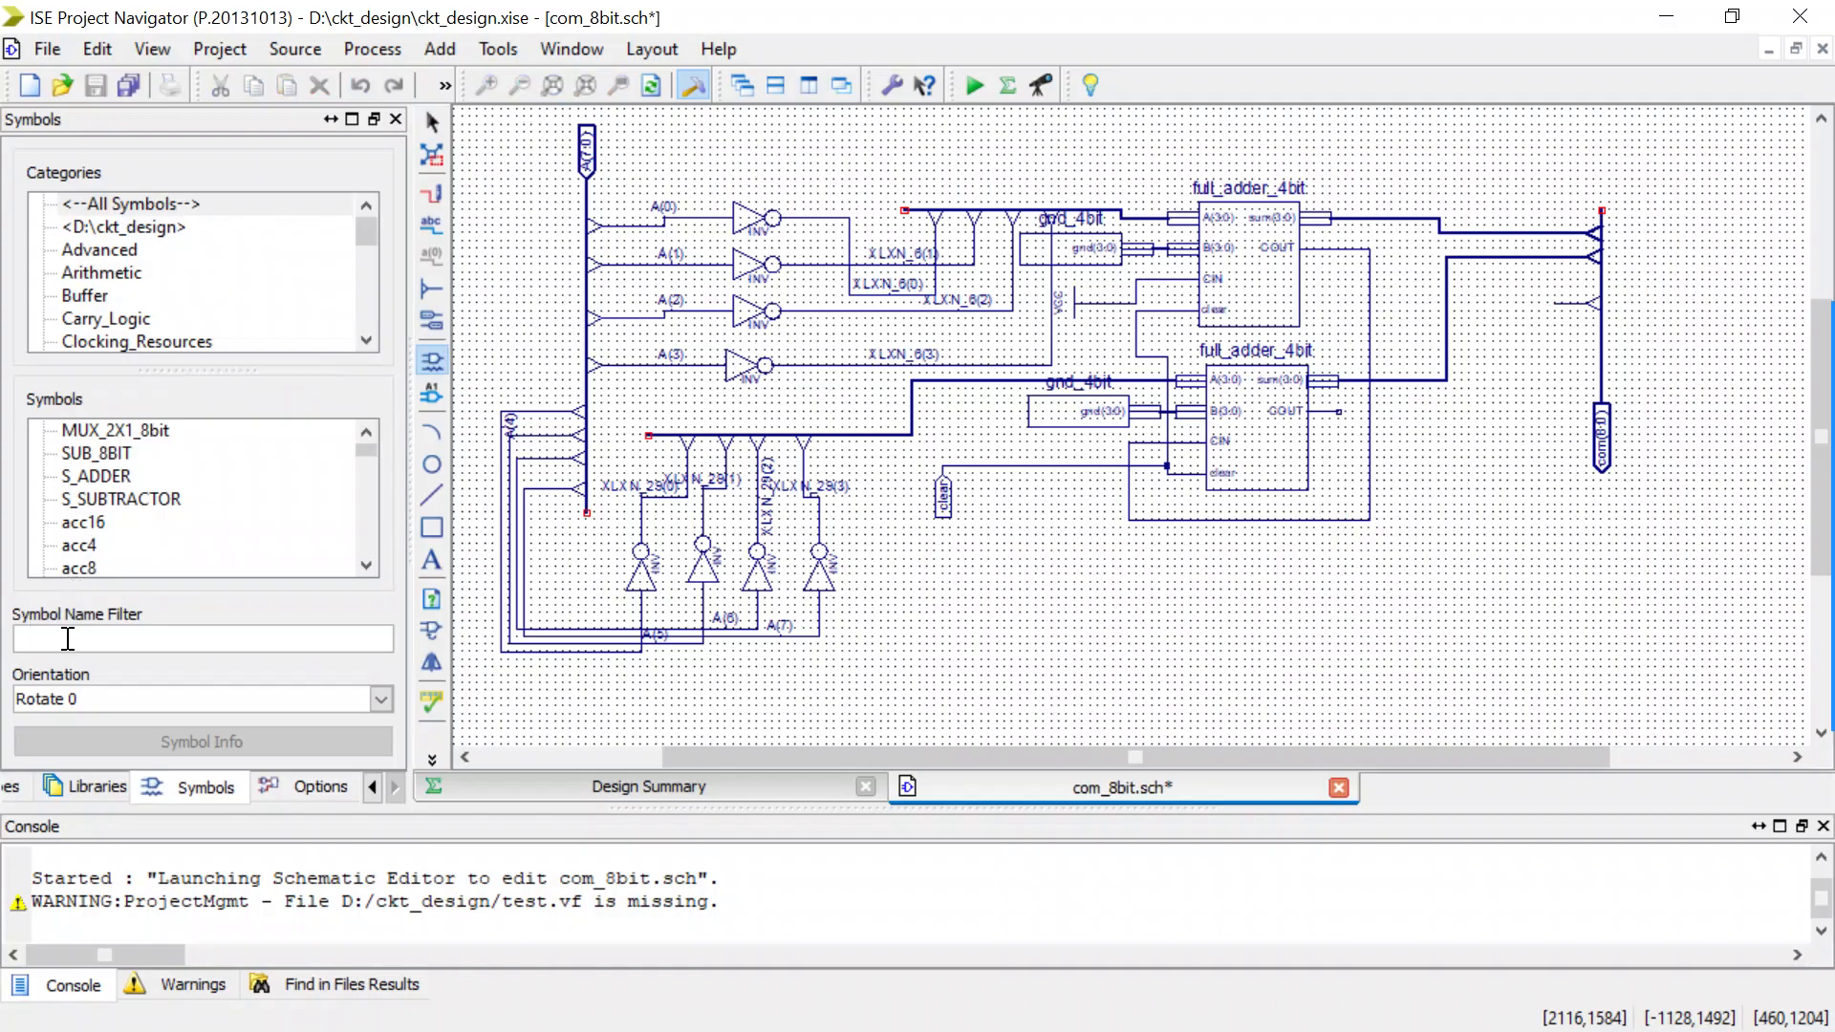
type("alf")
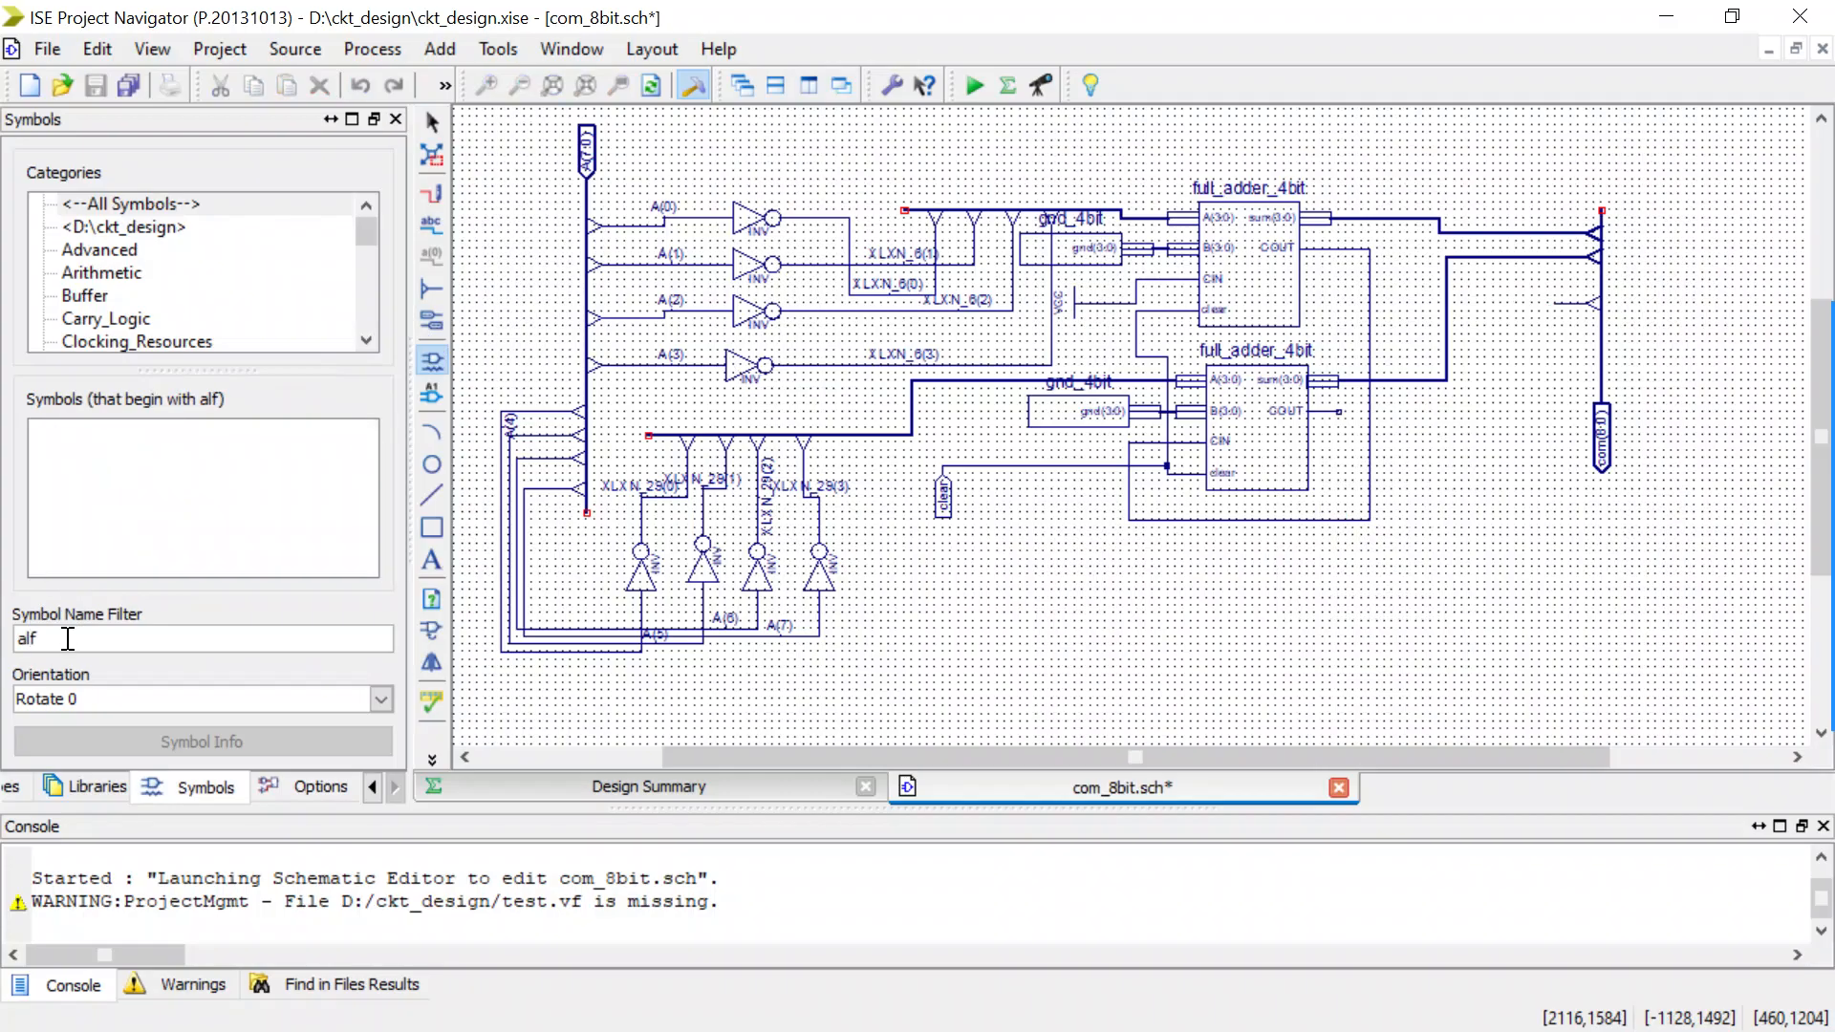
key("BackSpace")
key("BackSpace")
key("BackSpace")
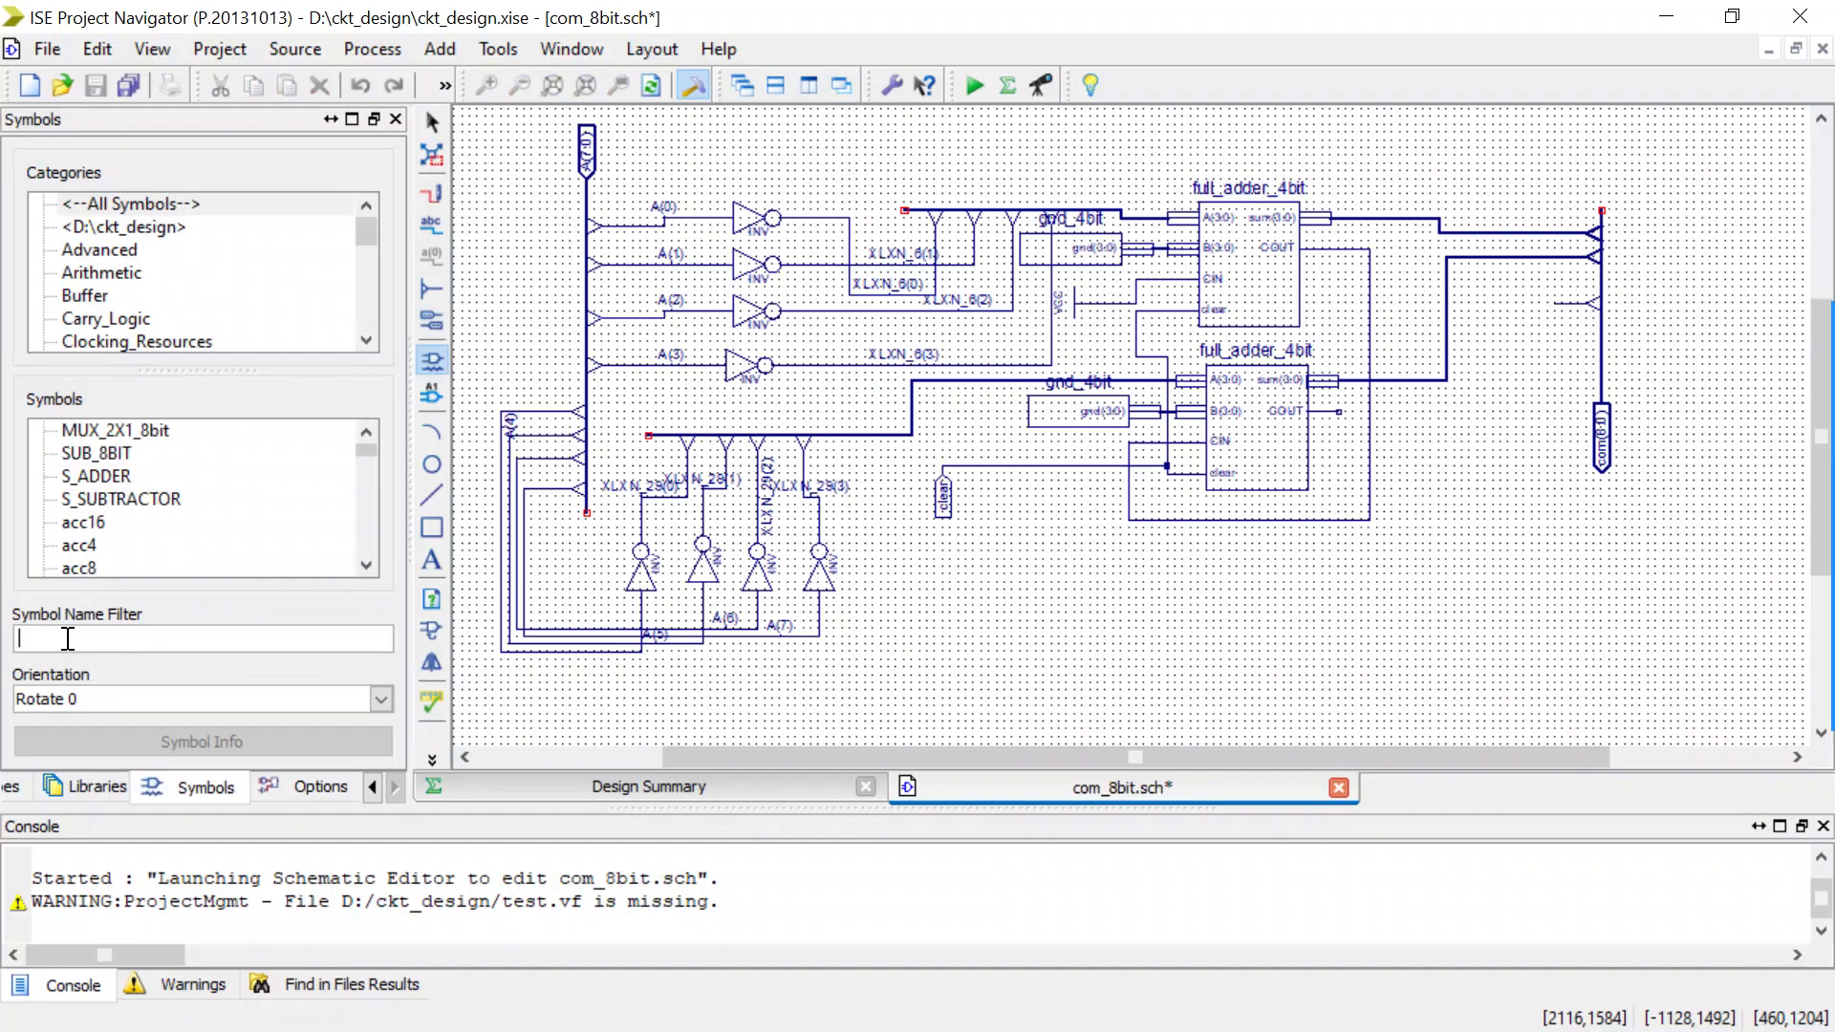
left_click(135, 637)
type("ha")
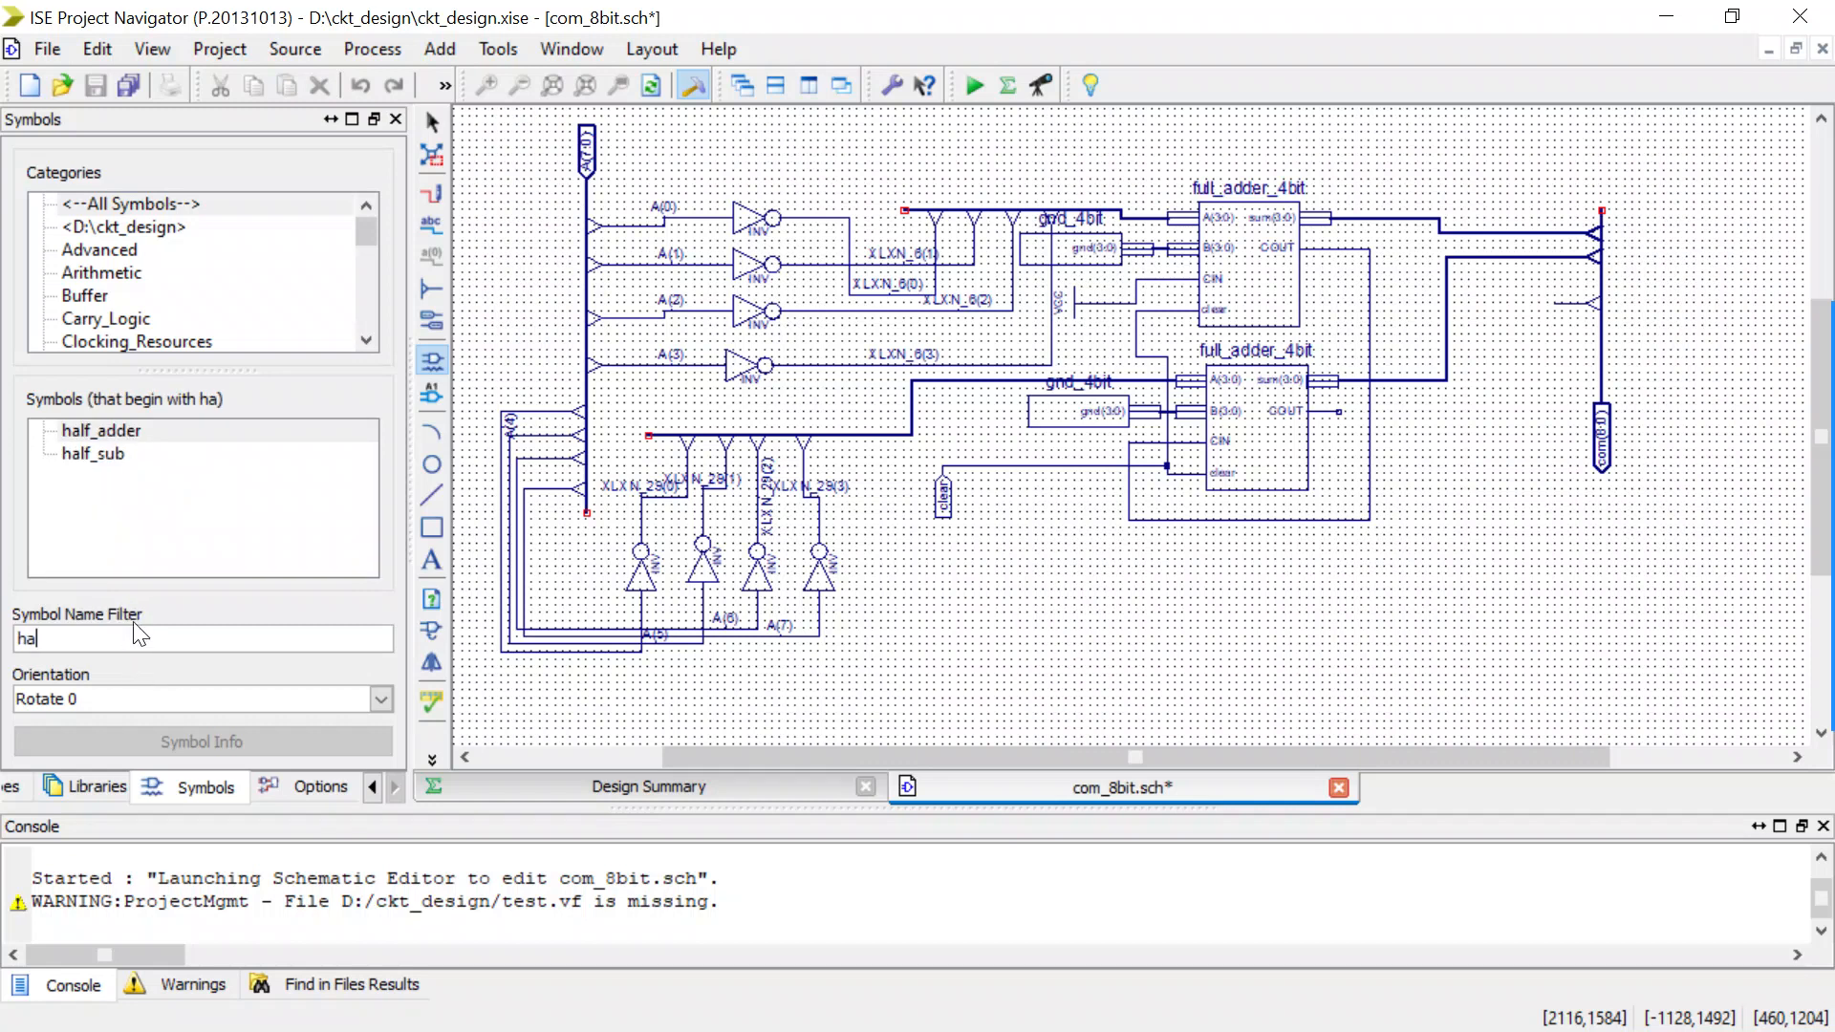
left_click(100, 430)
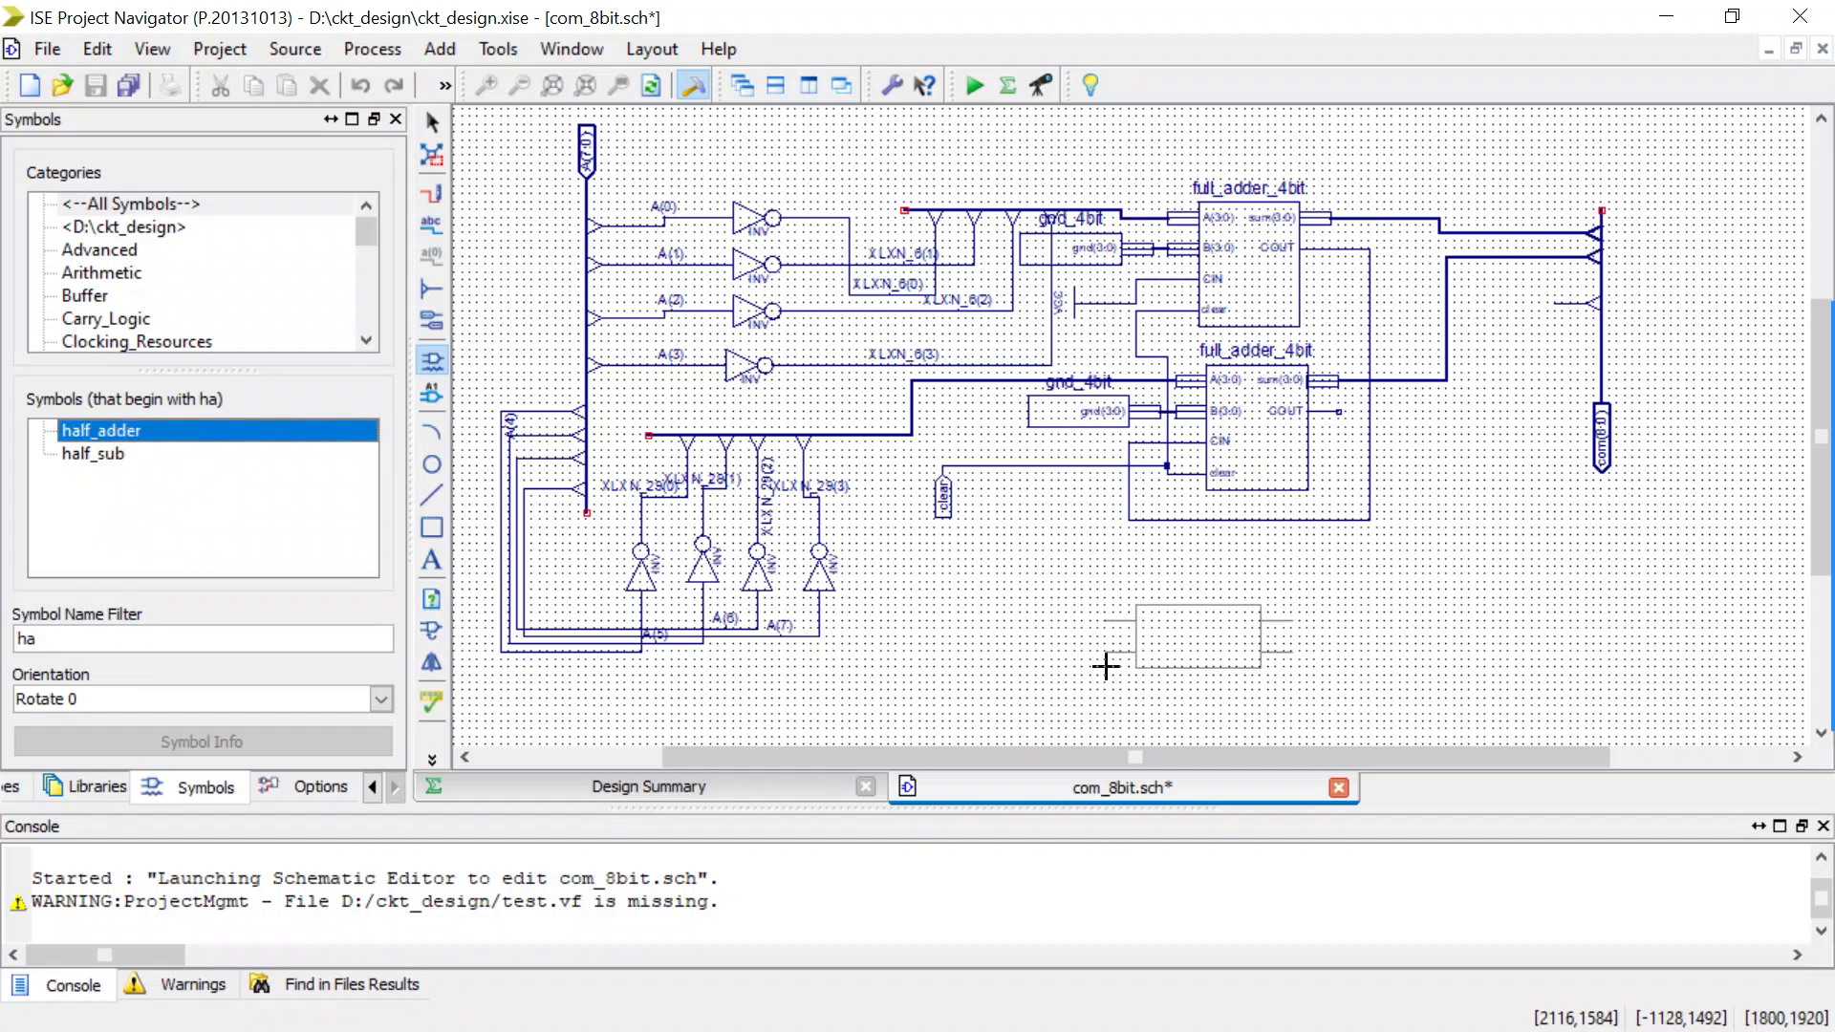
left_click(1108, 611)
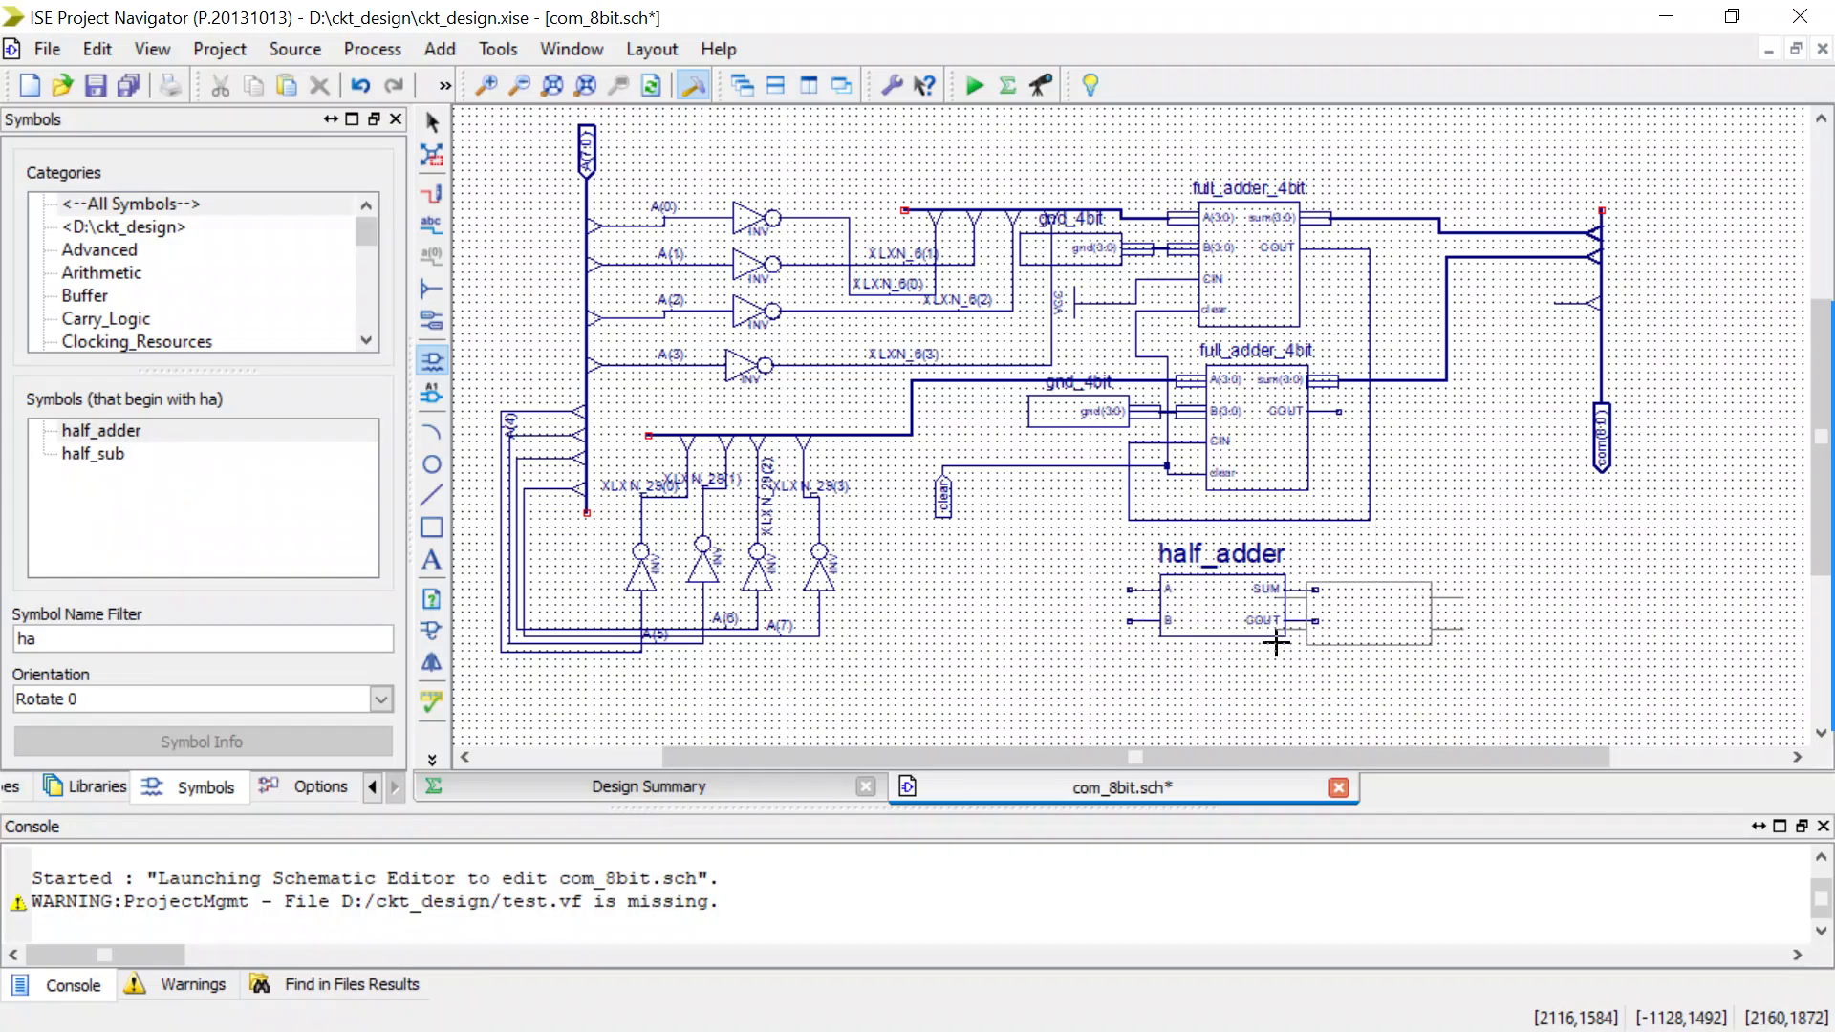
key("Escape")
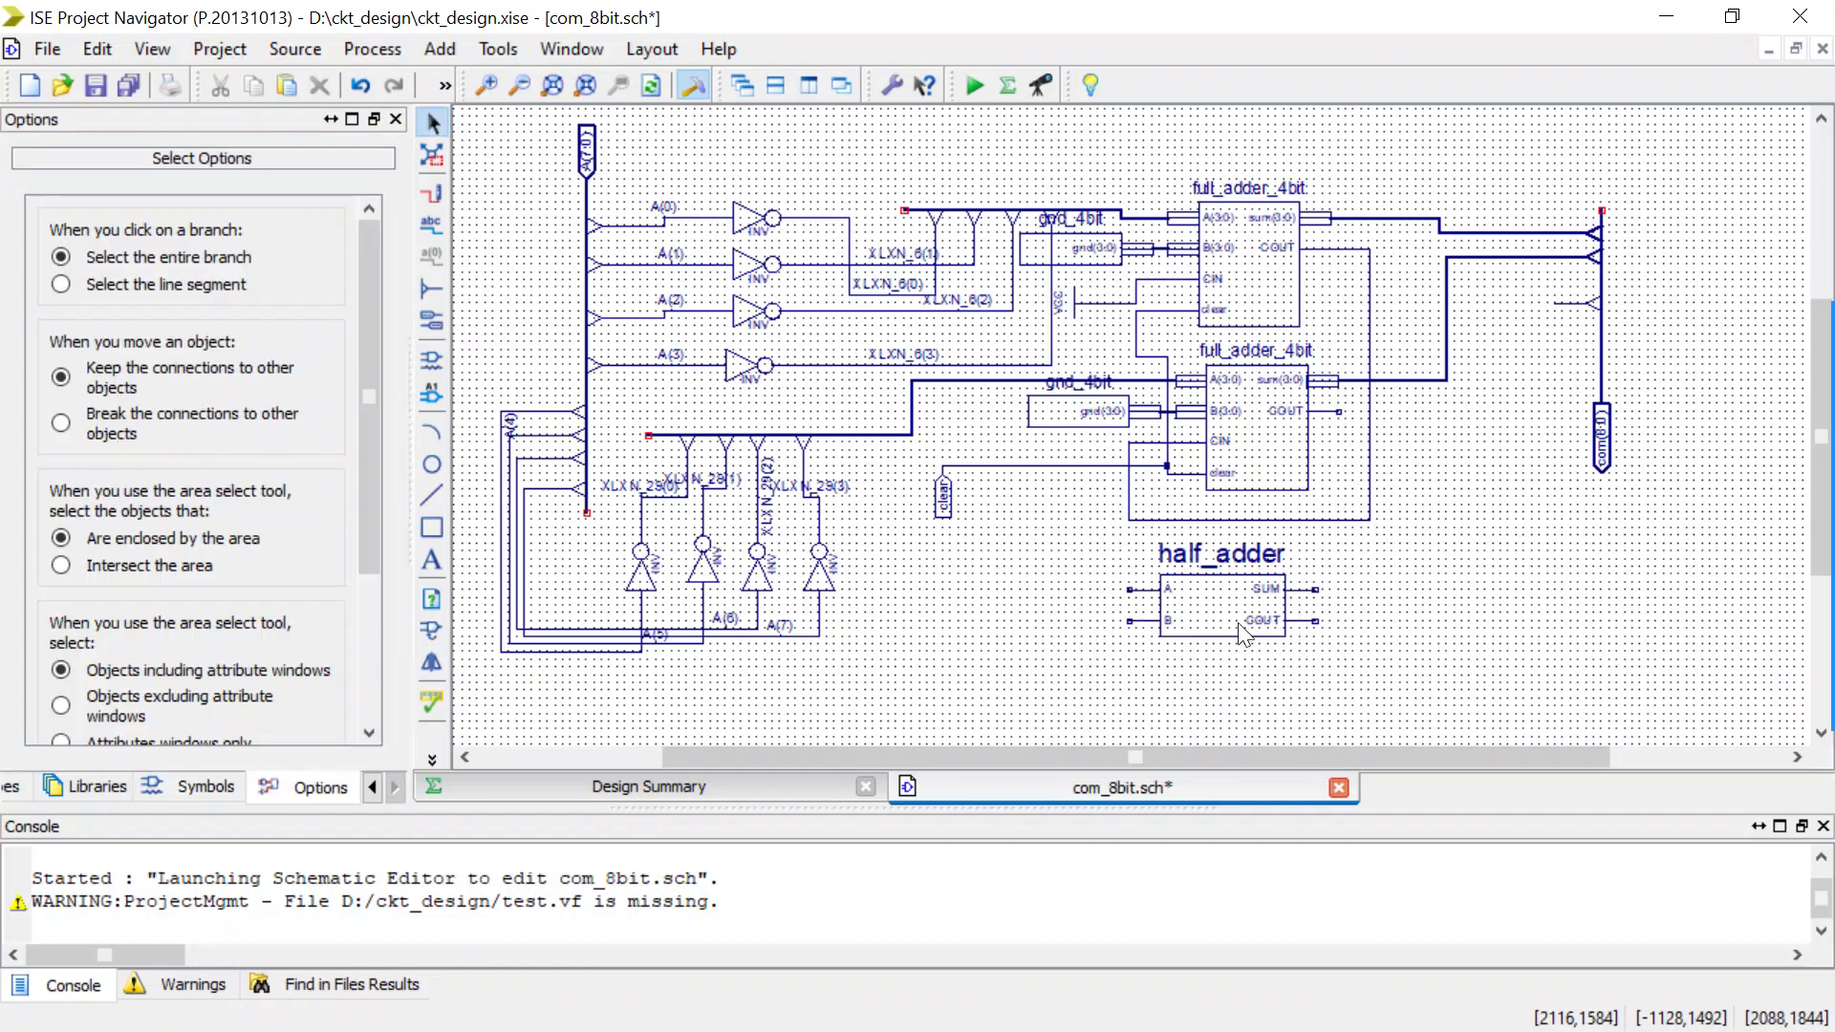
left_click(1223, 602)
key("Delete")
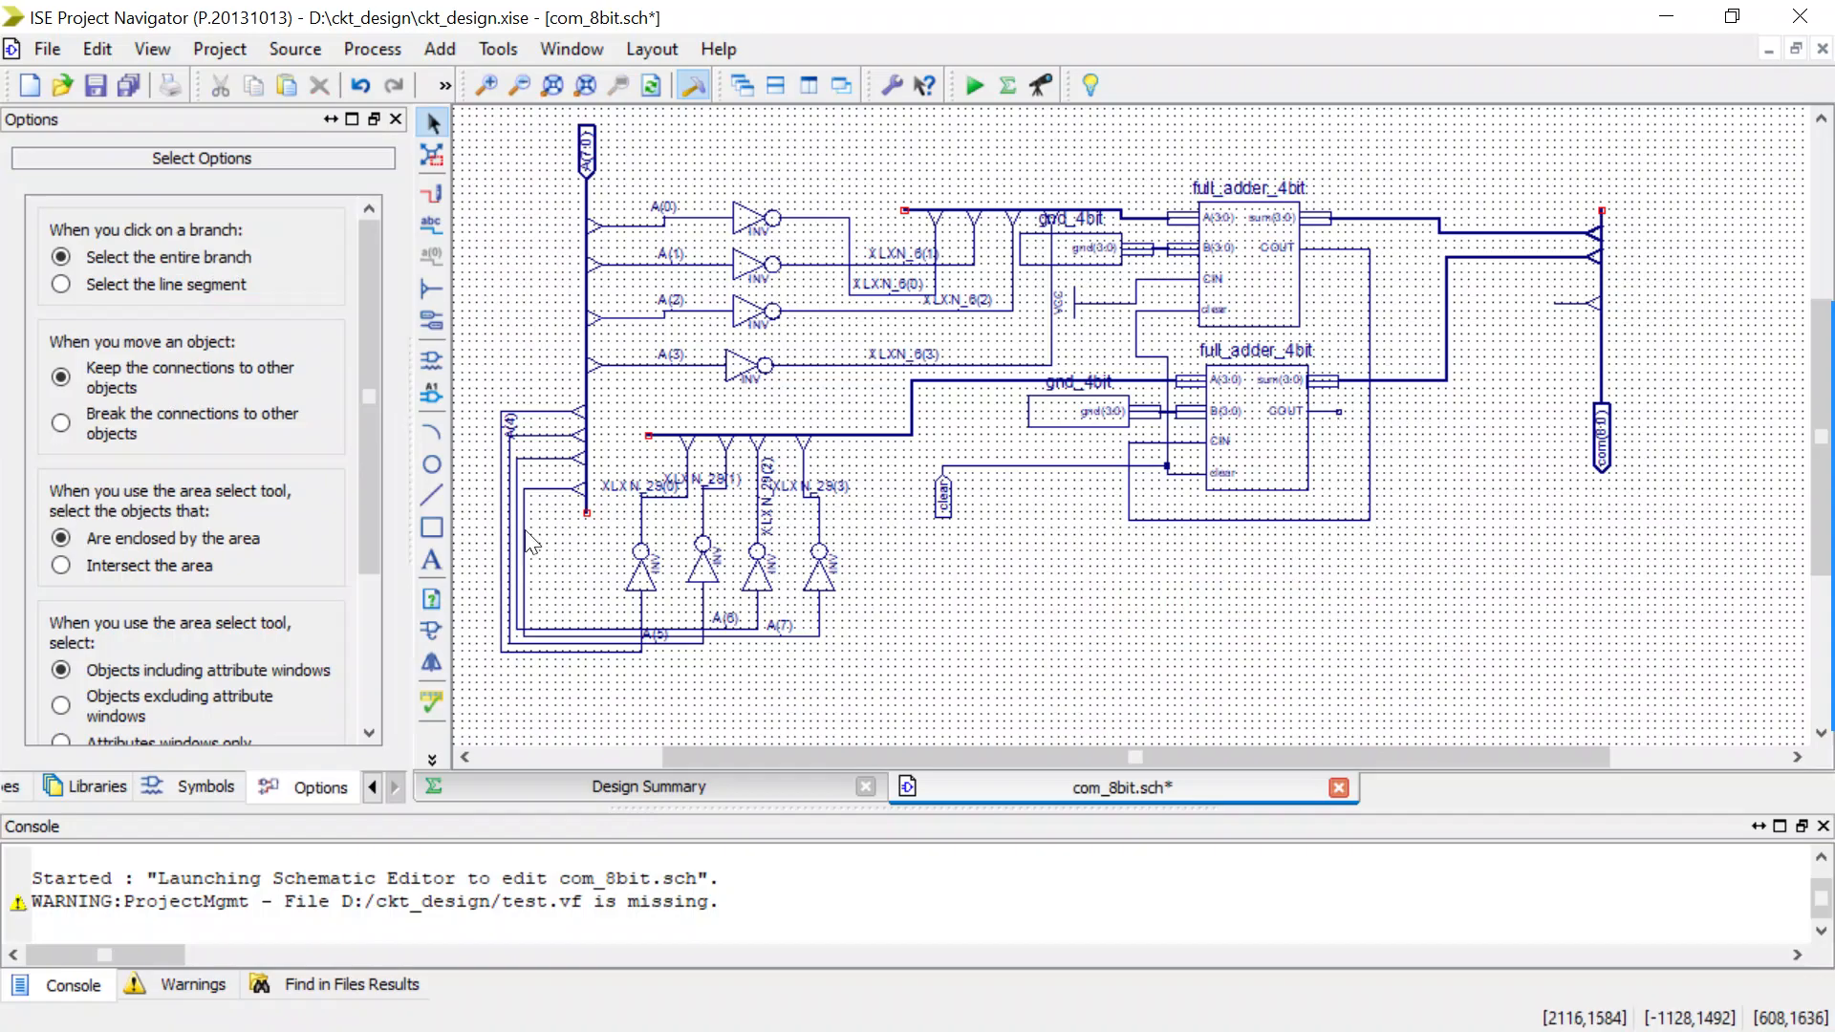
Find the full_adder symbol with the name filter ful and place one instance below the lower full_adder_4bit.
left_click(433, 360)
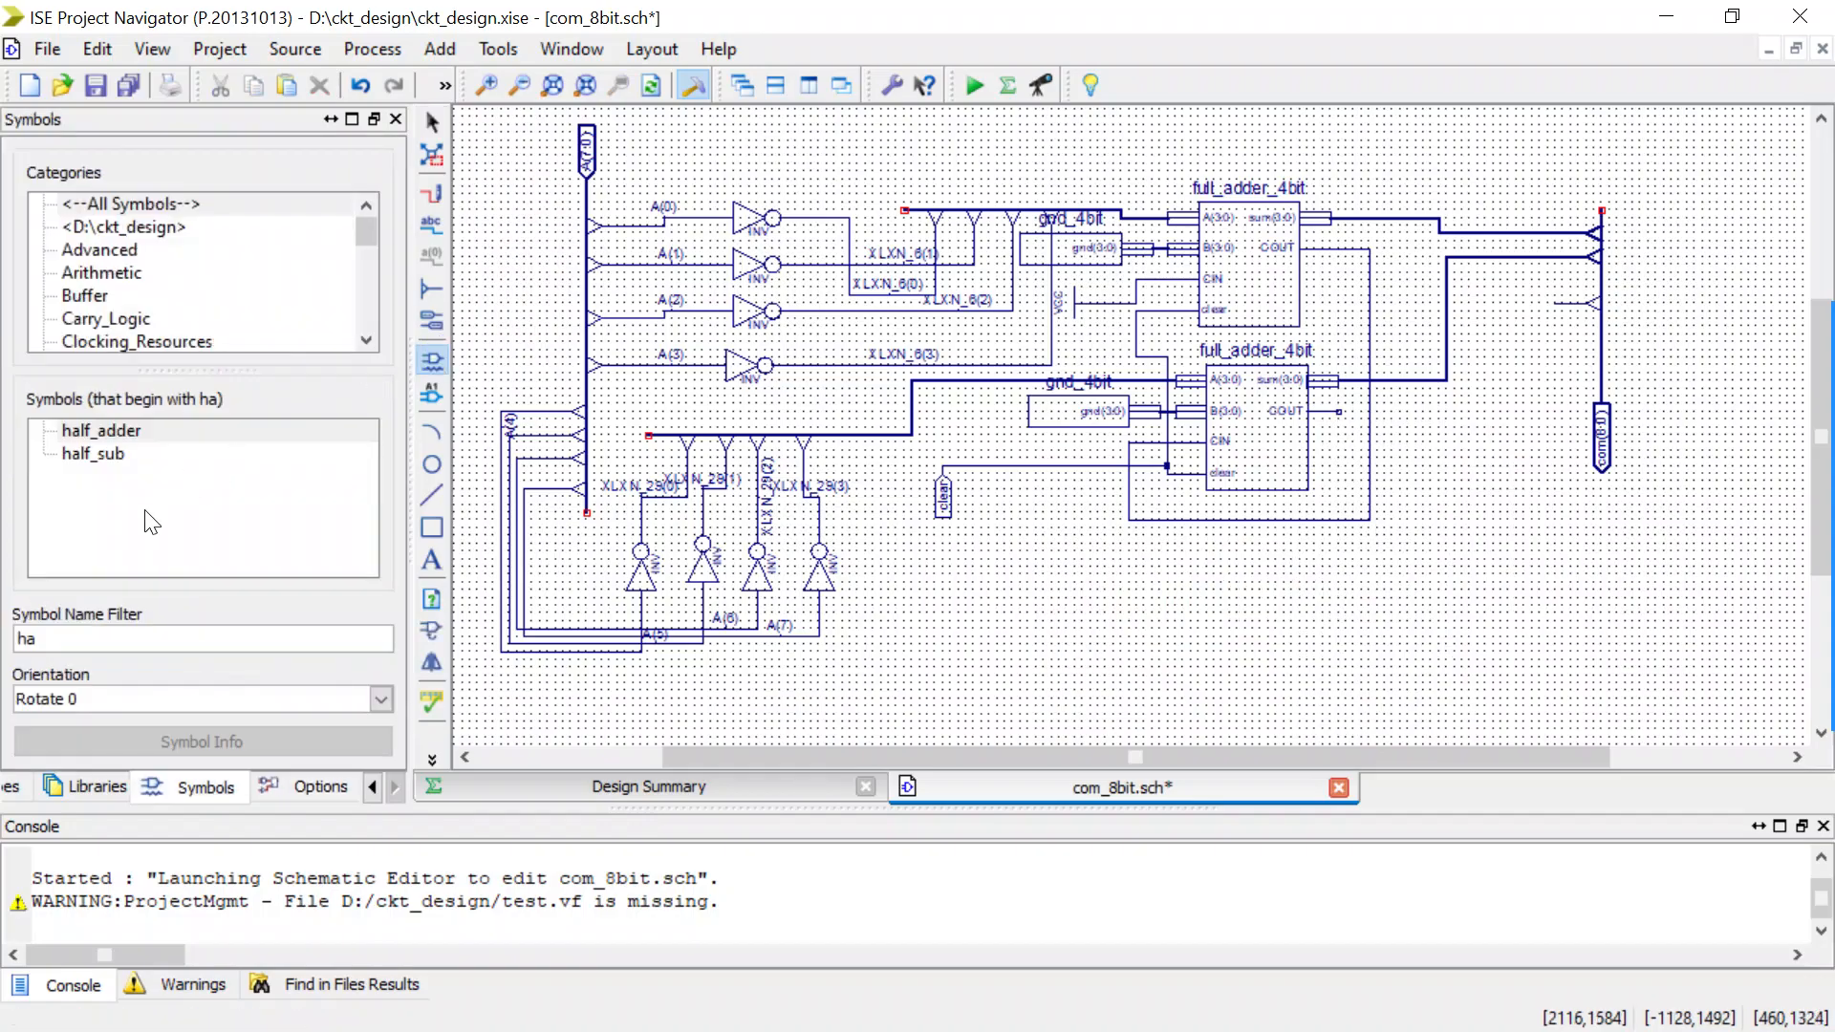
left_click_drag(106, 633, 8, 640)
type("ful")
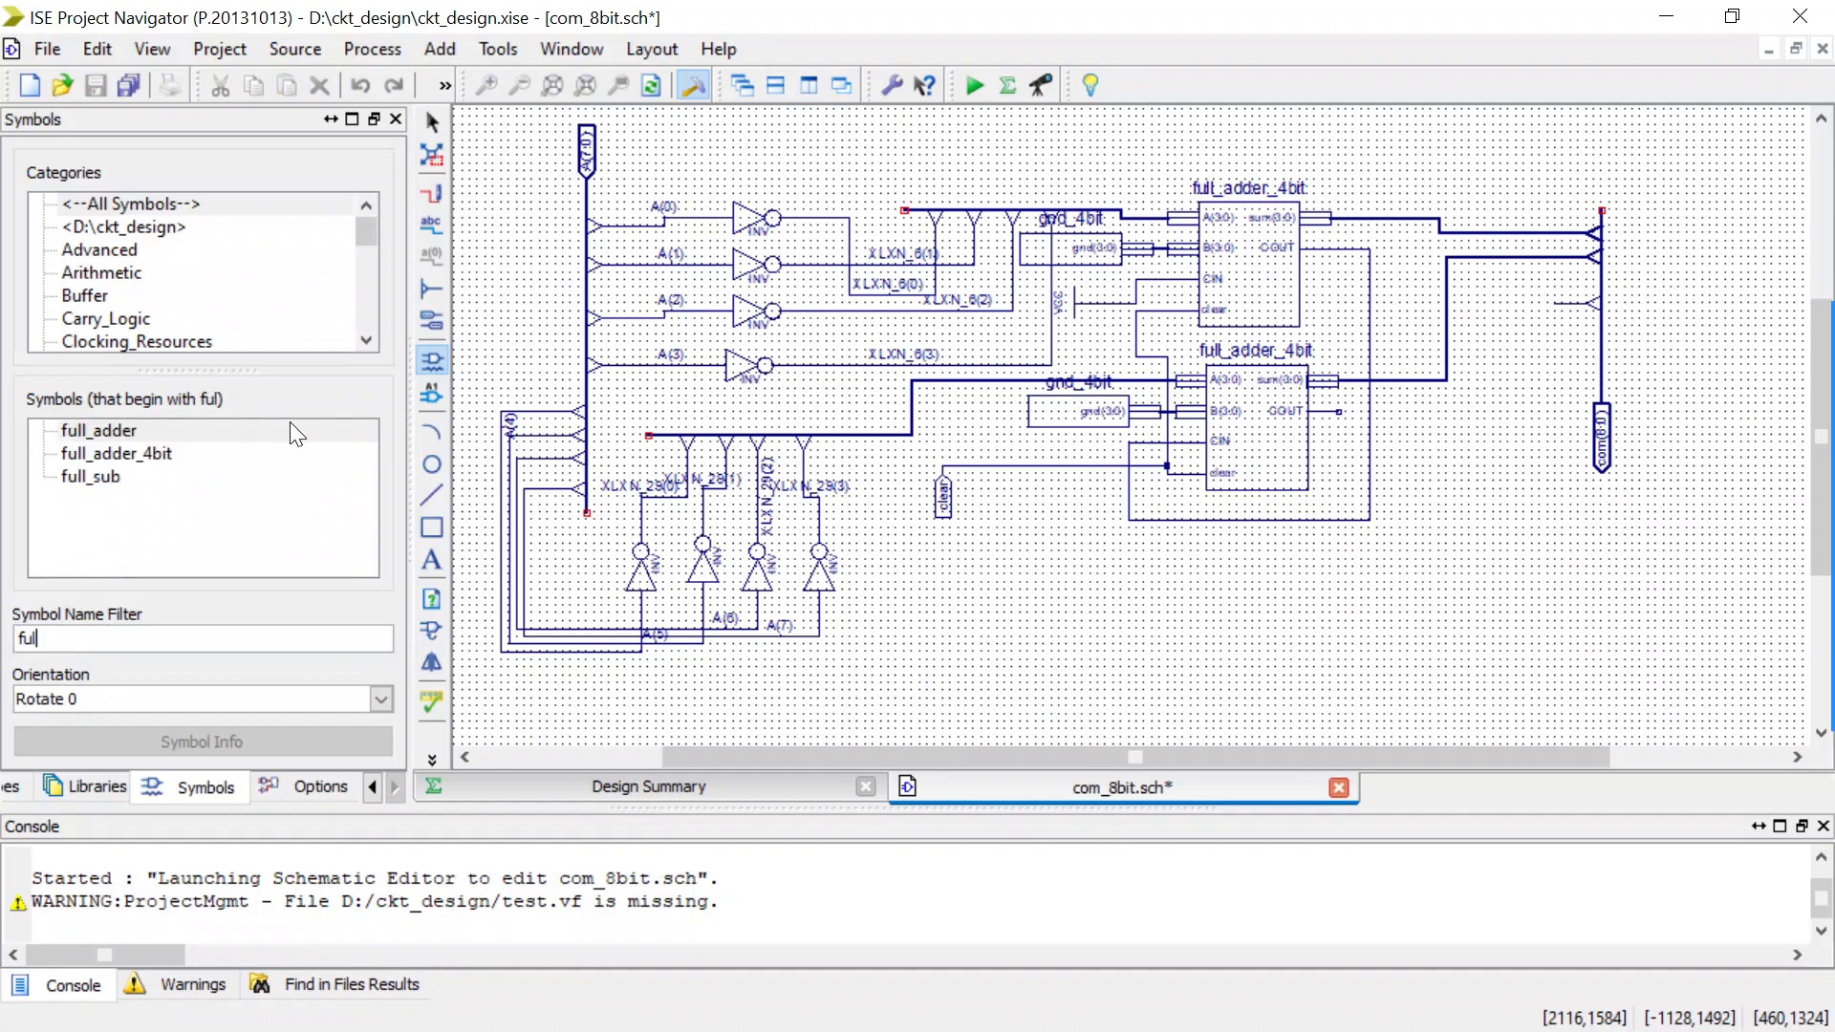
left_click(250, 437)
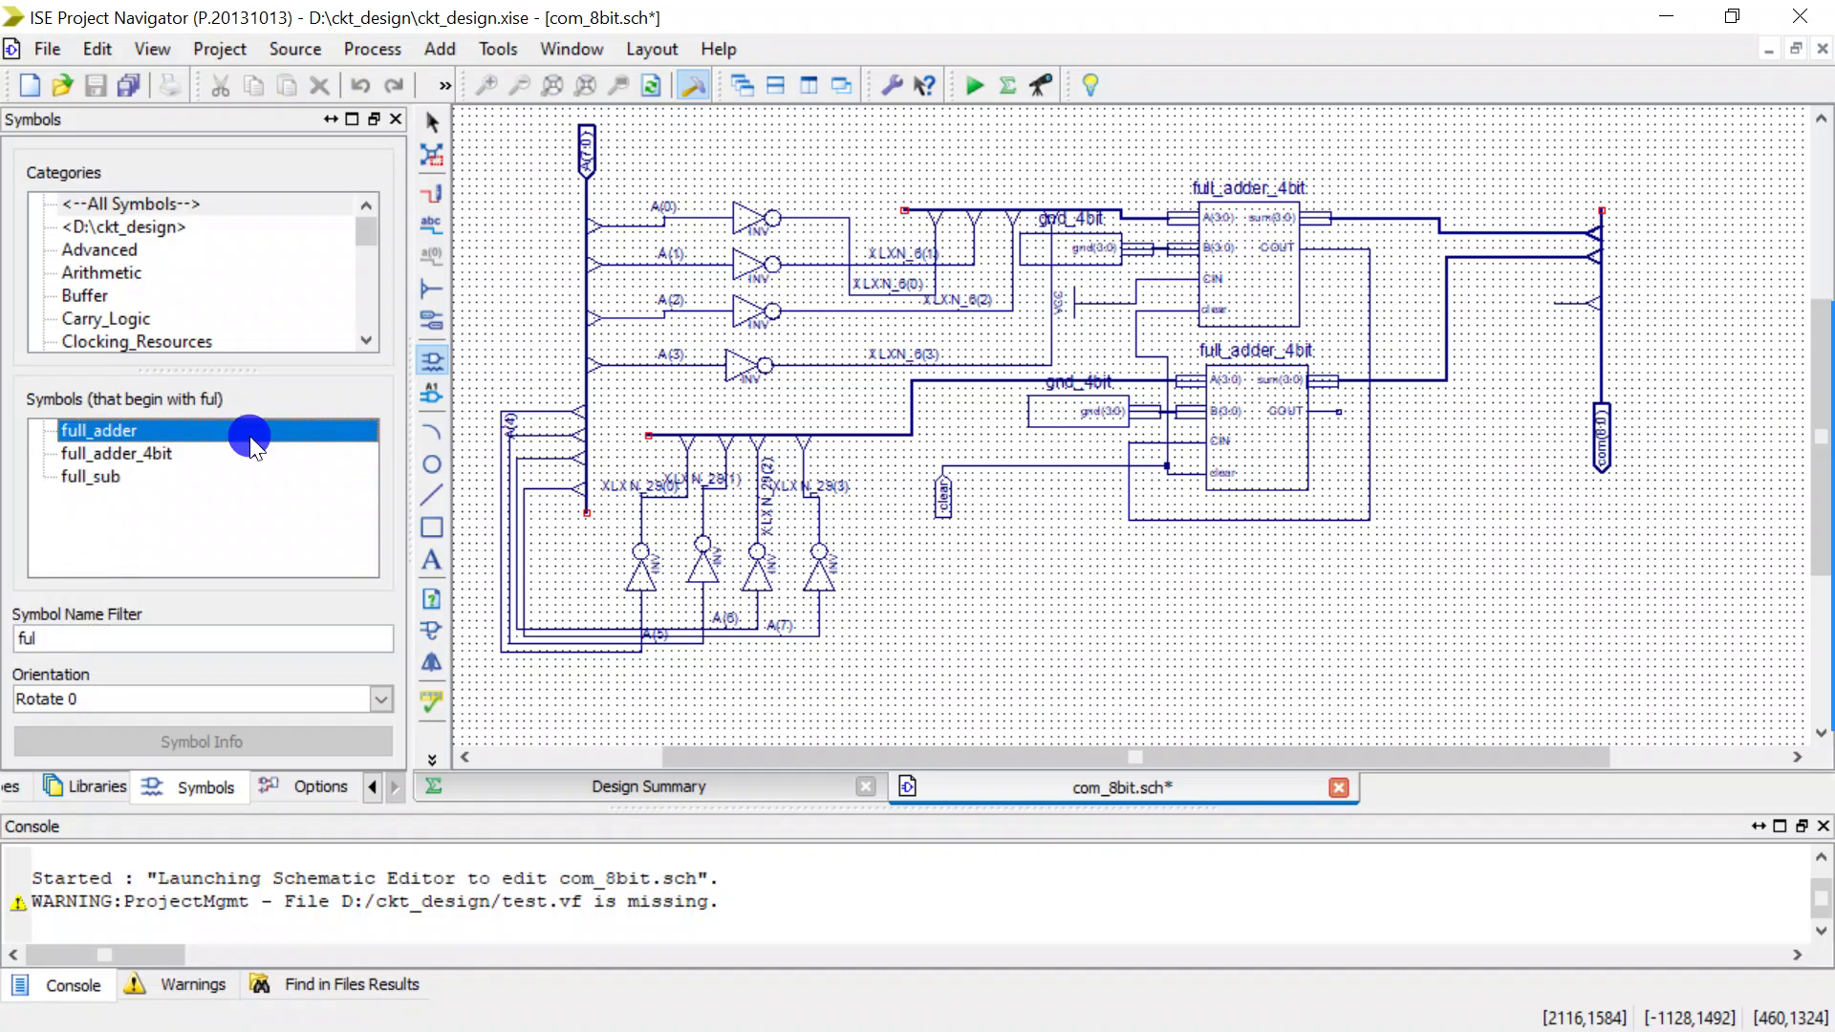
left_click(1148, 666)
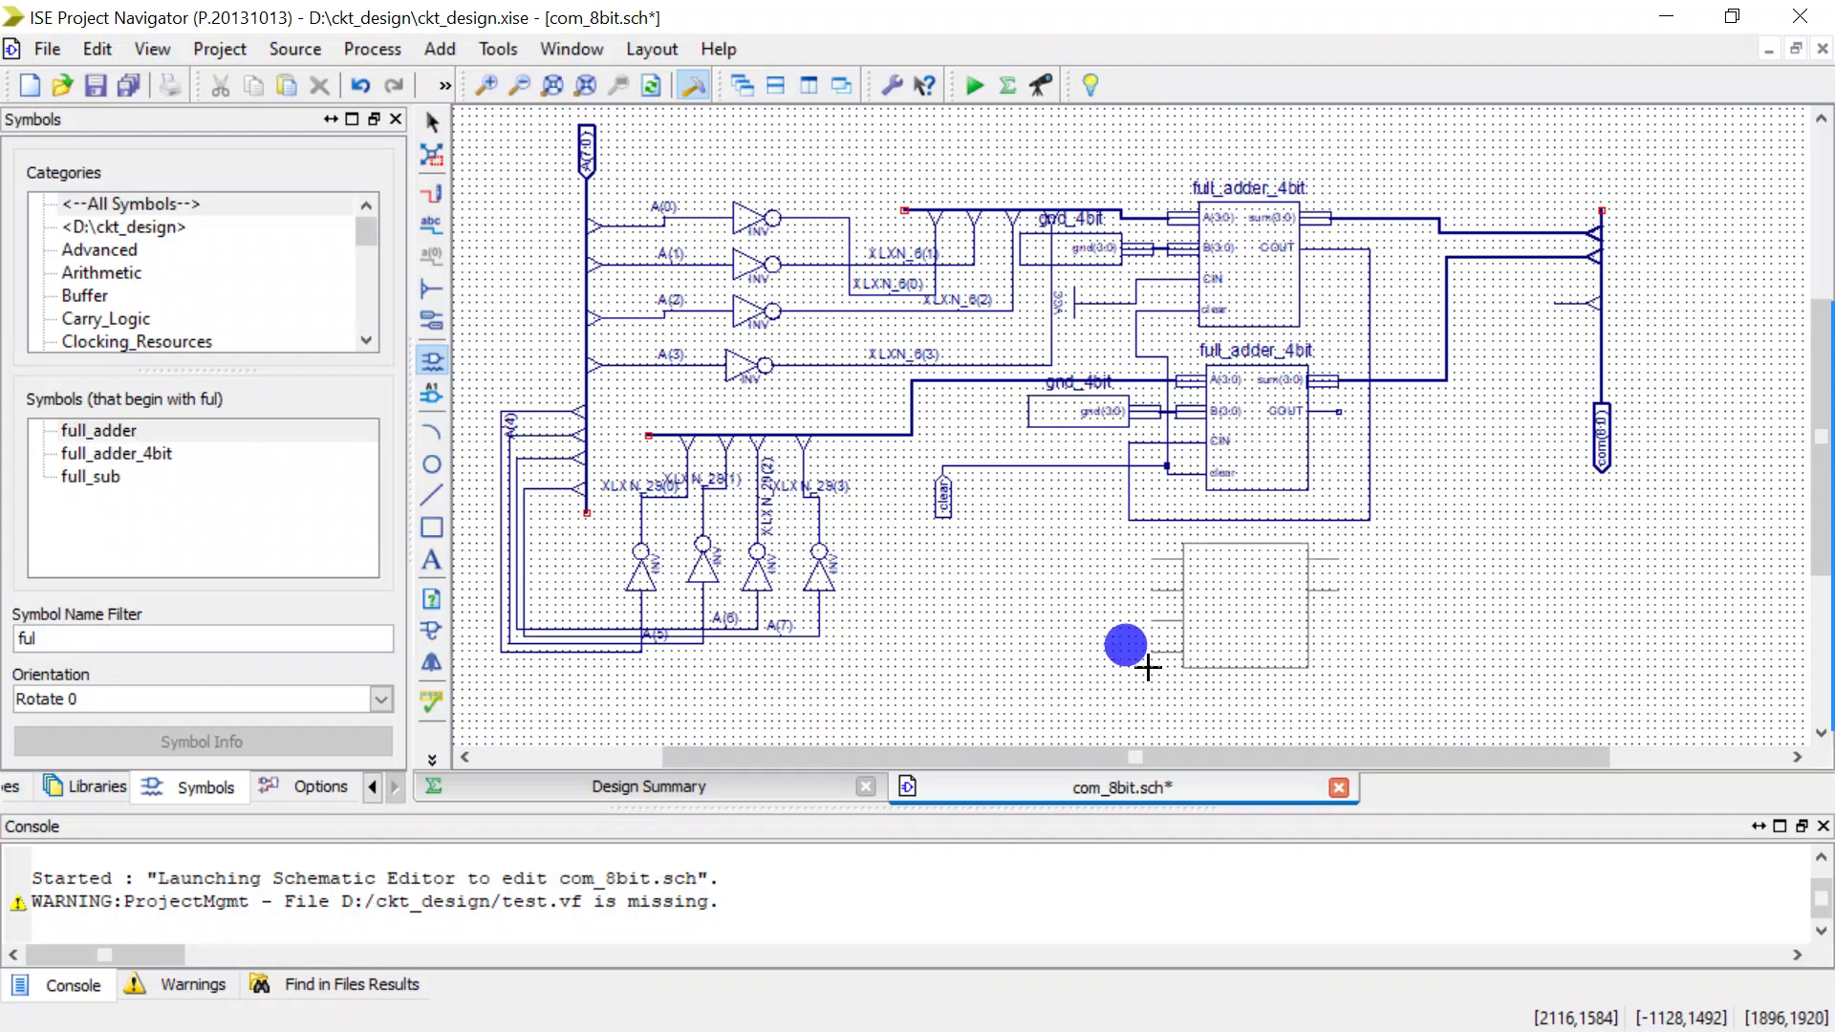
key("Escape")
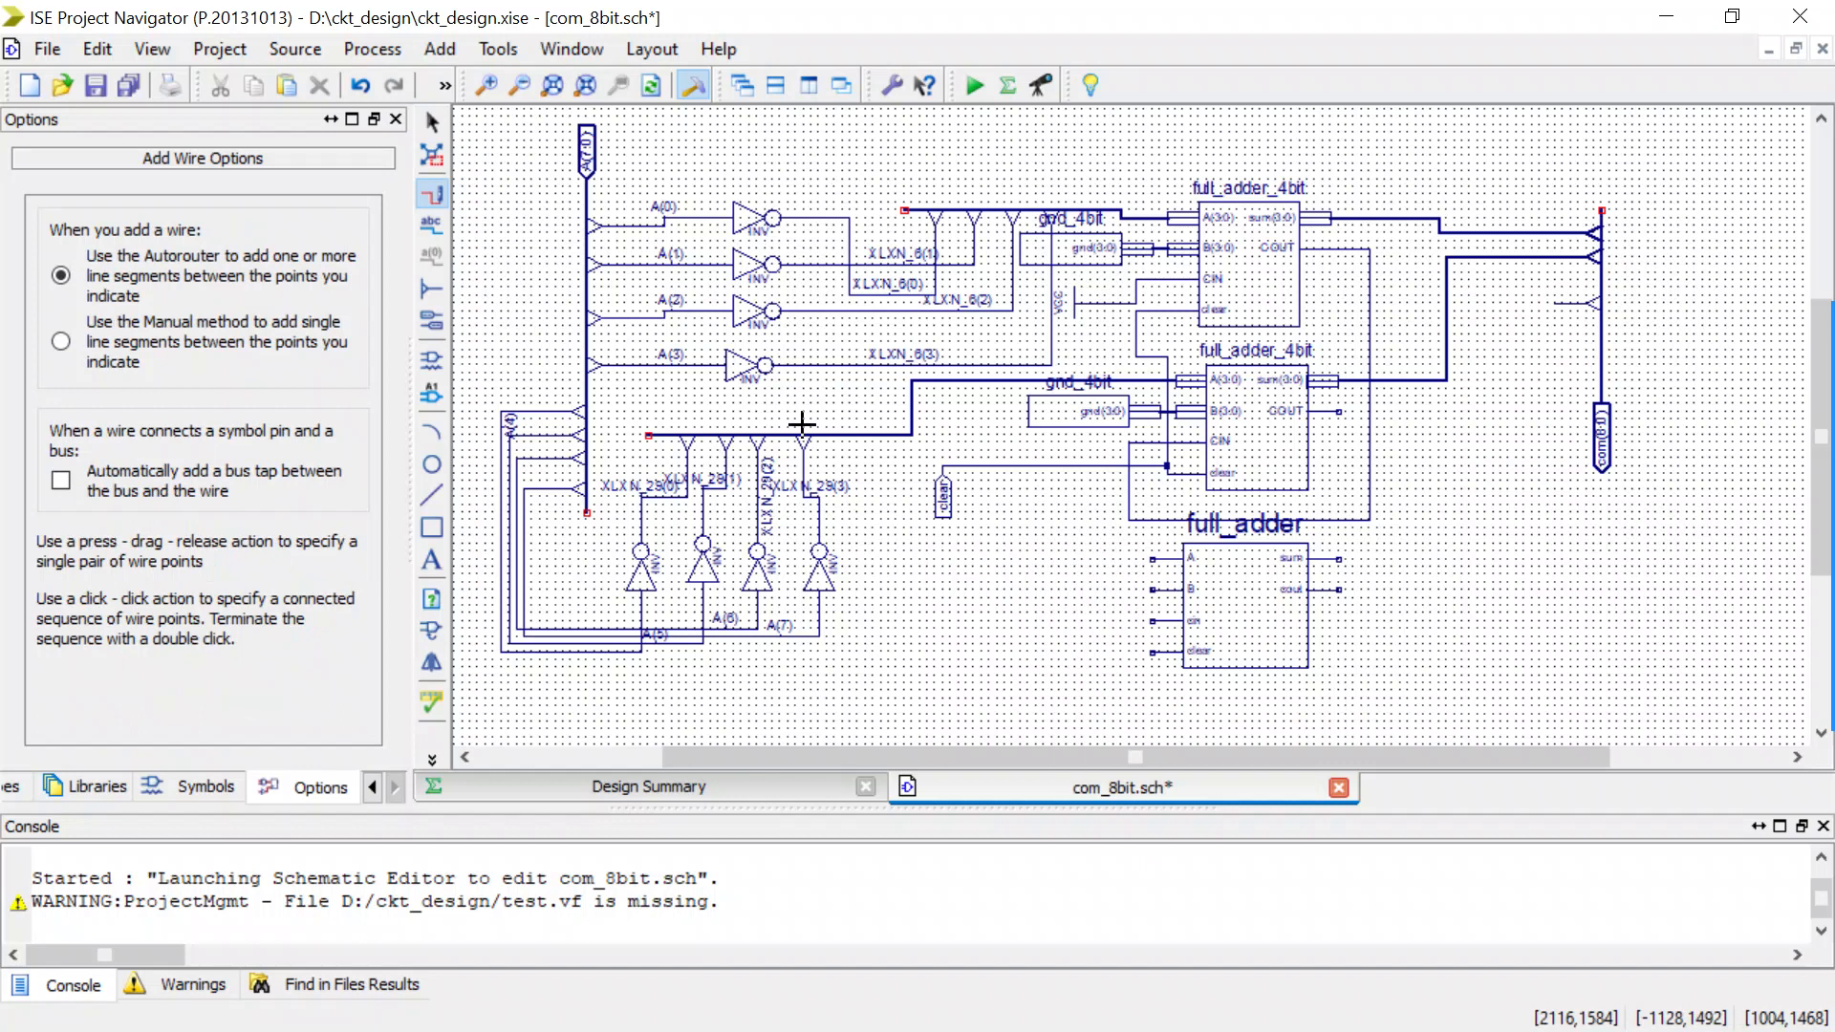
Wire the lower full_adder_4bit's COUT to the full_adder's cin, and connect the full_adder's clear pin to the existing clear net.
left_click(1318, 396)
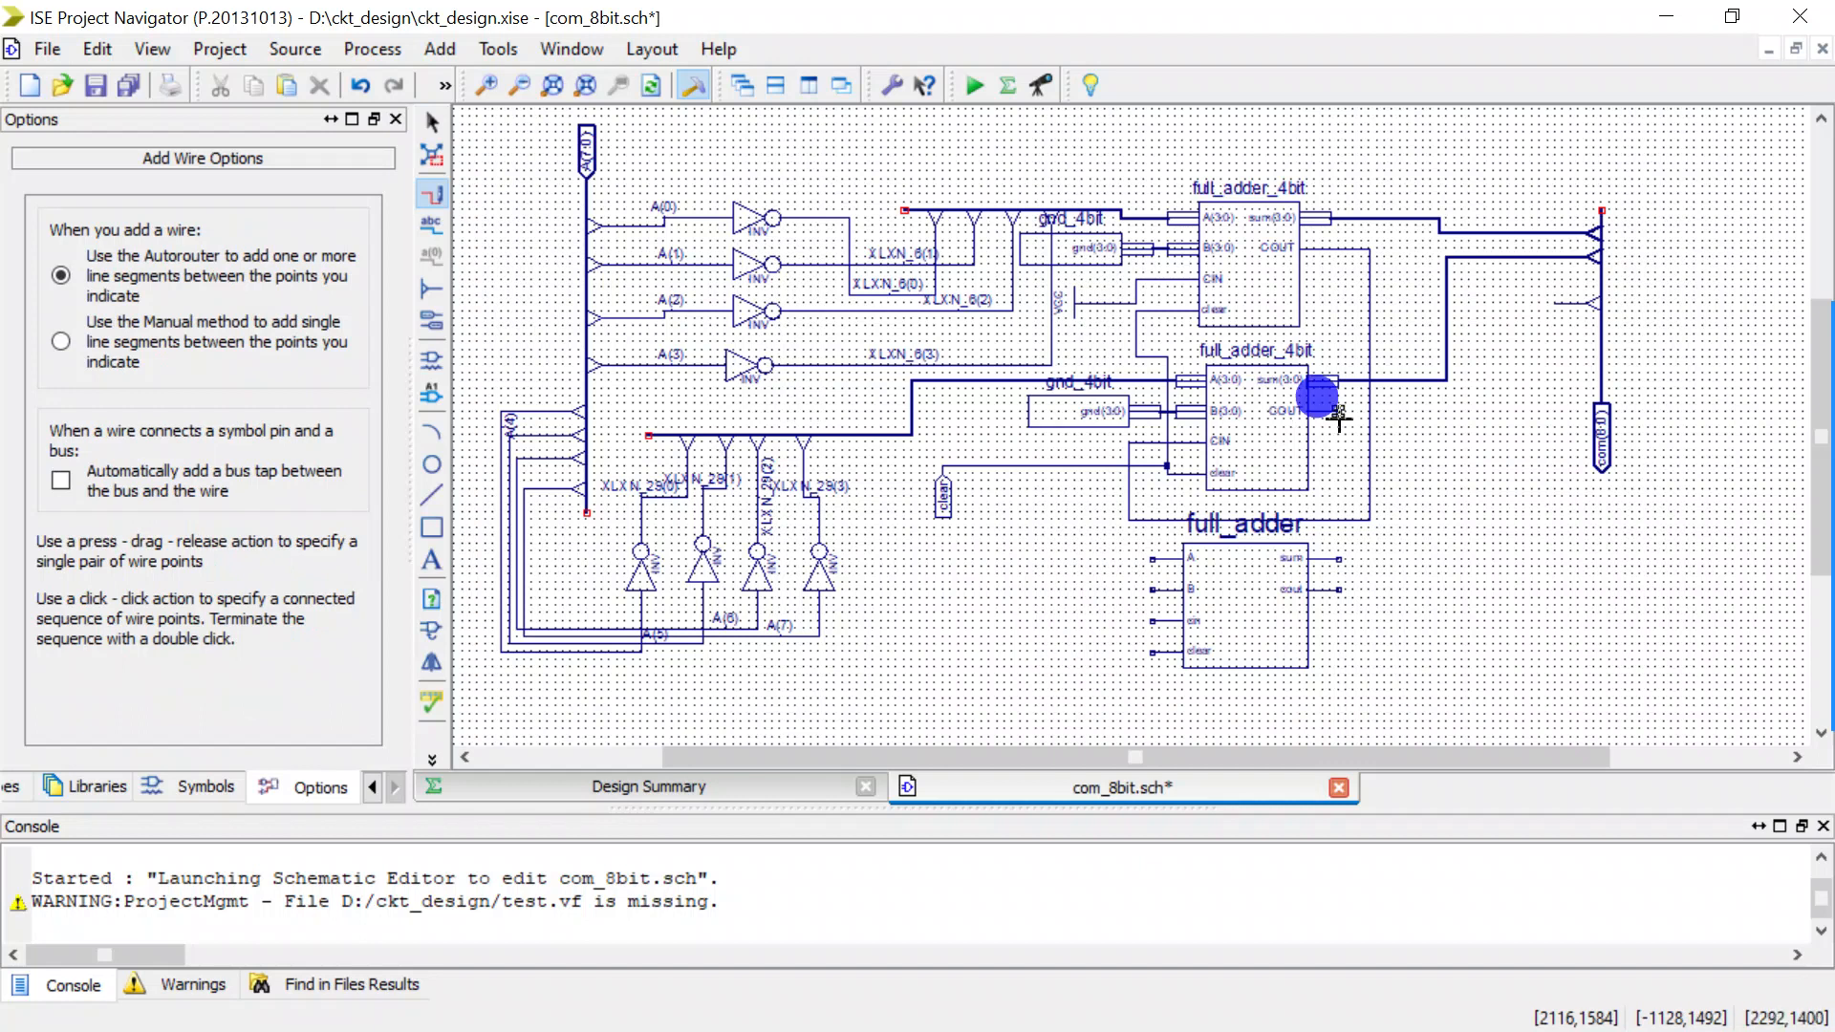
left_click_drag(1338, 413, 1165, 467)
left_click(1150, 651)
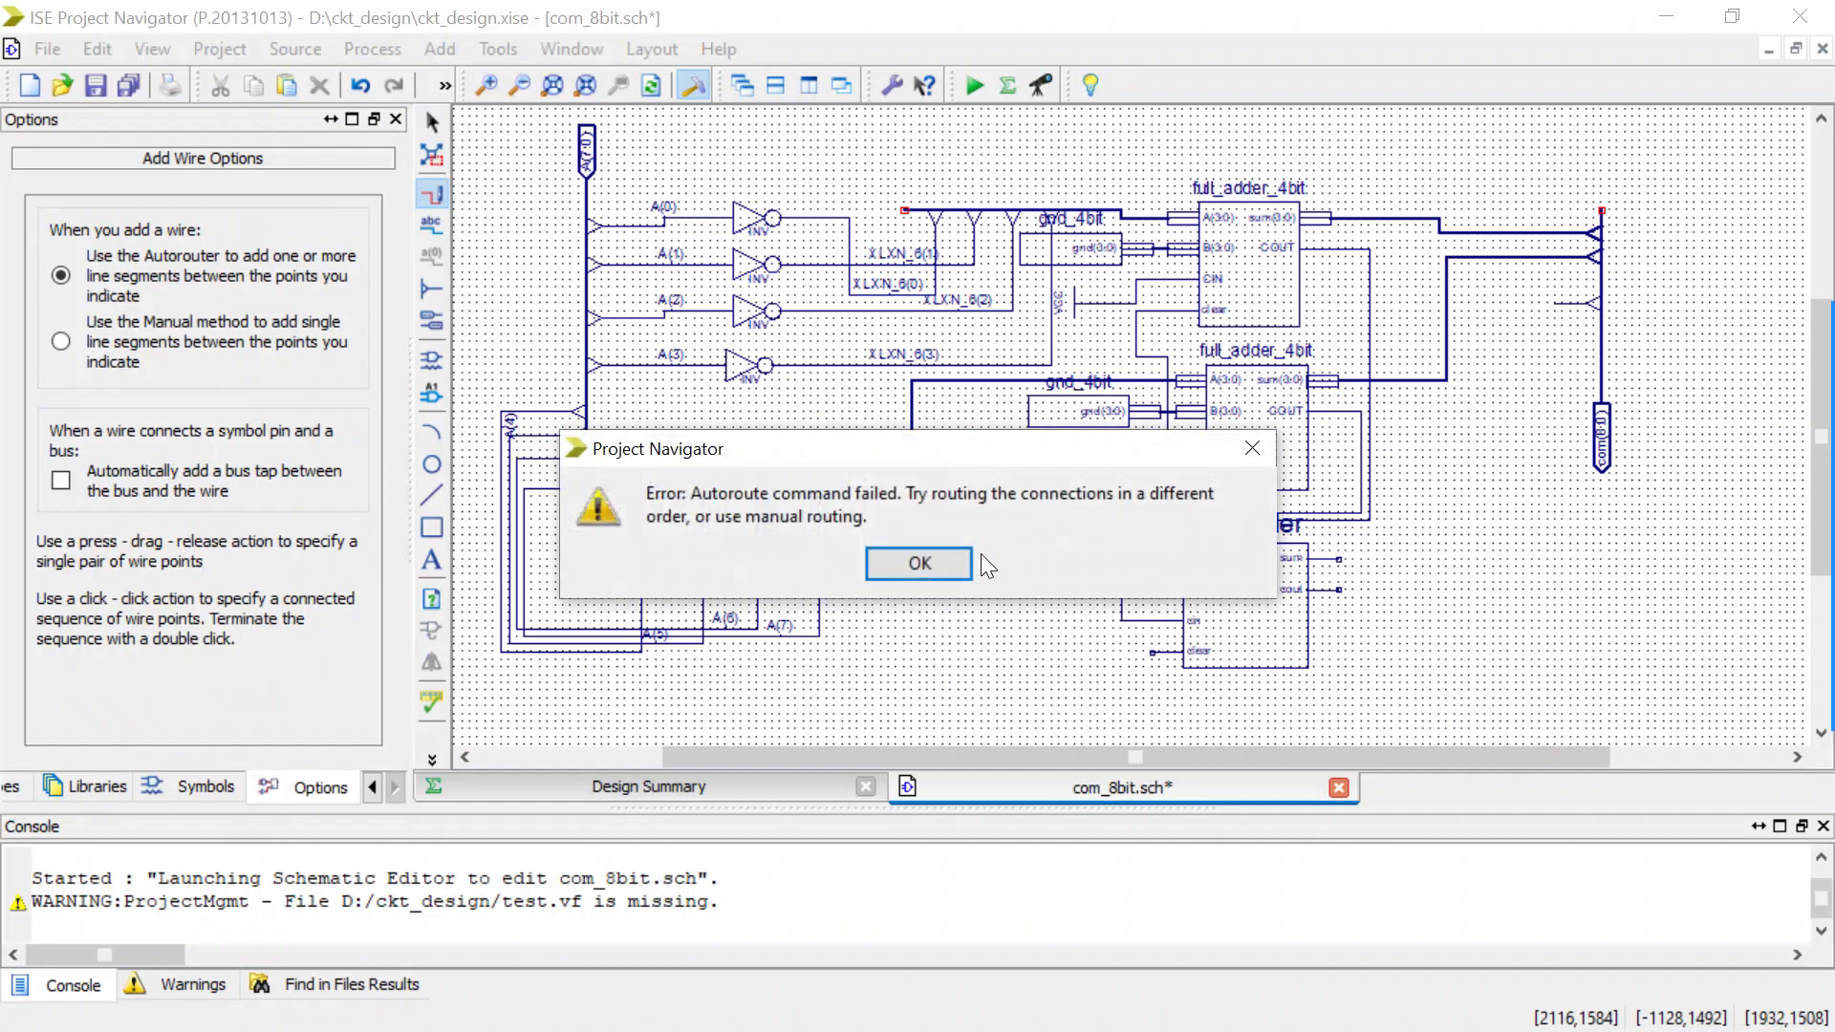
left_click(933, 559)
left_click_drag(1150, 653, 1074, 466)
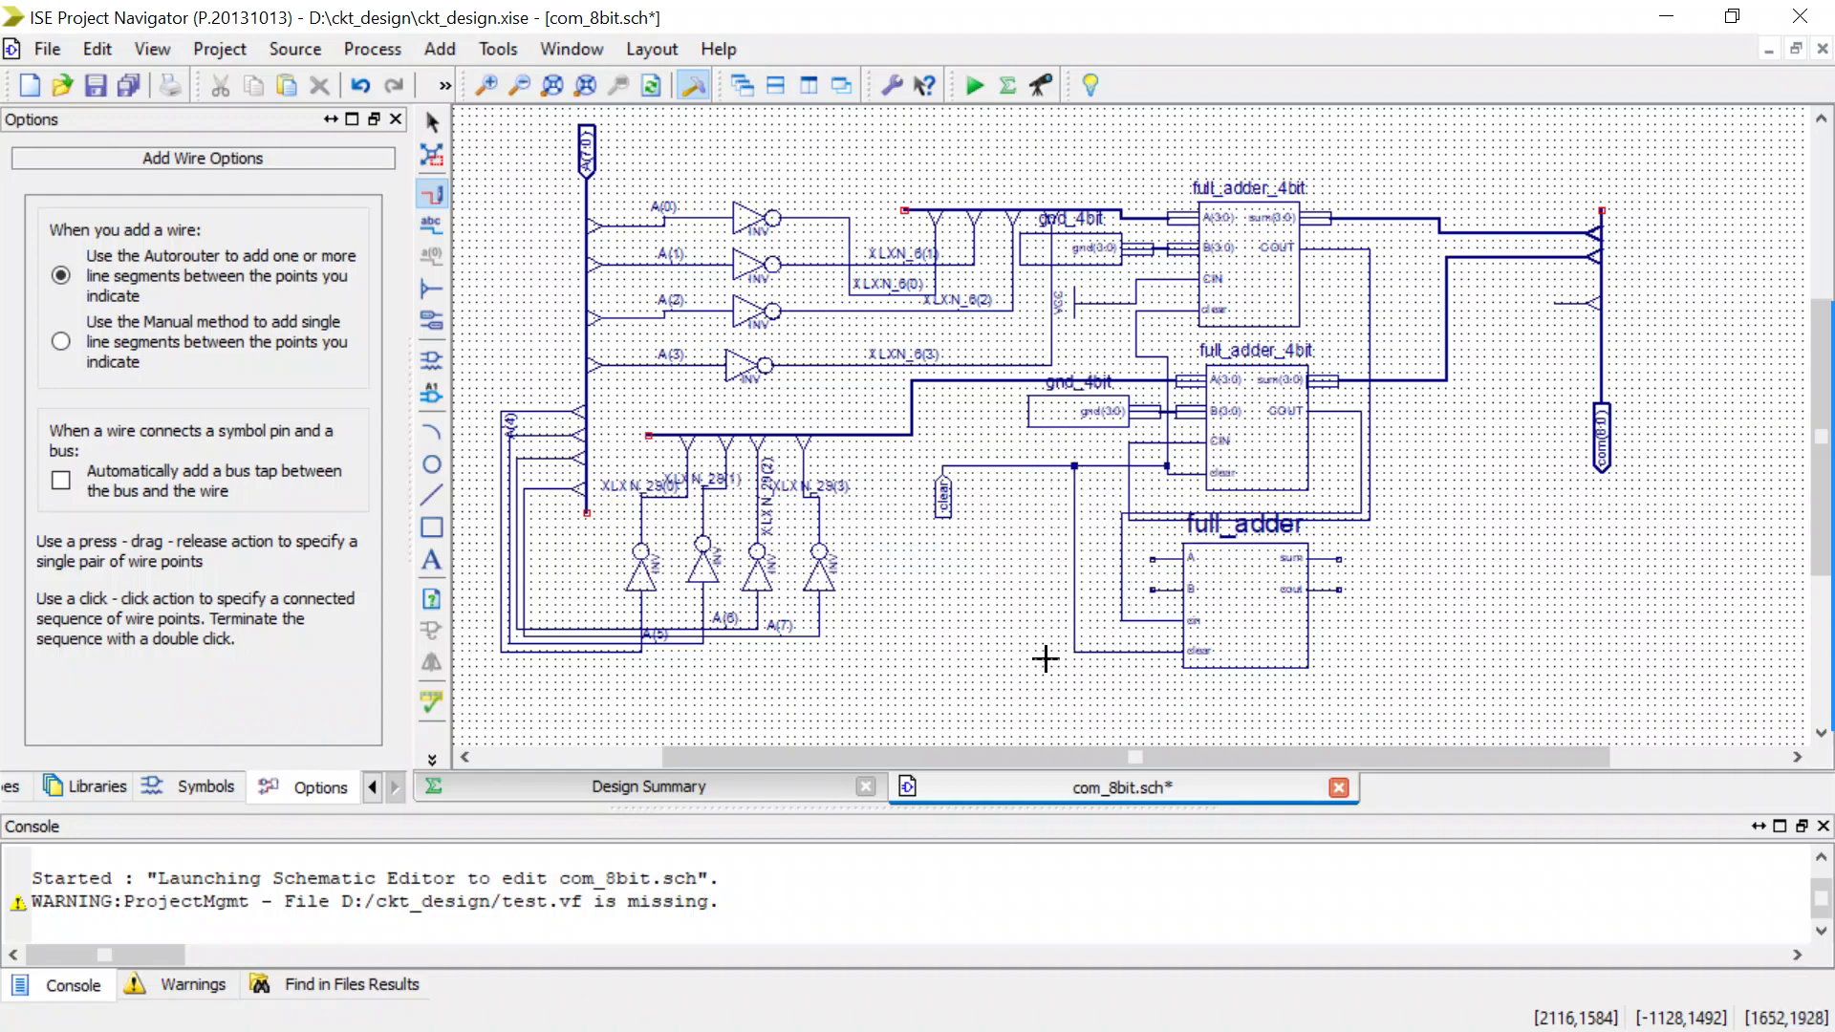
Extend open wires from the full_adder's A and B inputs and place an inv symbol with its output on the A wire.
left_click_drag(1149, 559, 1013, 560)
left_click_drag(1152, 591, 1045, 590)
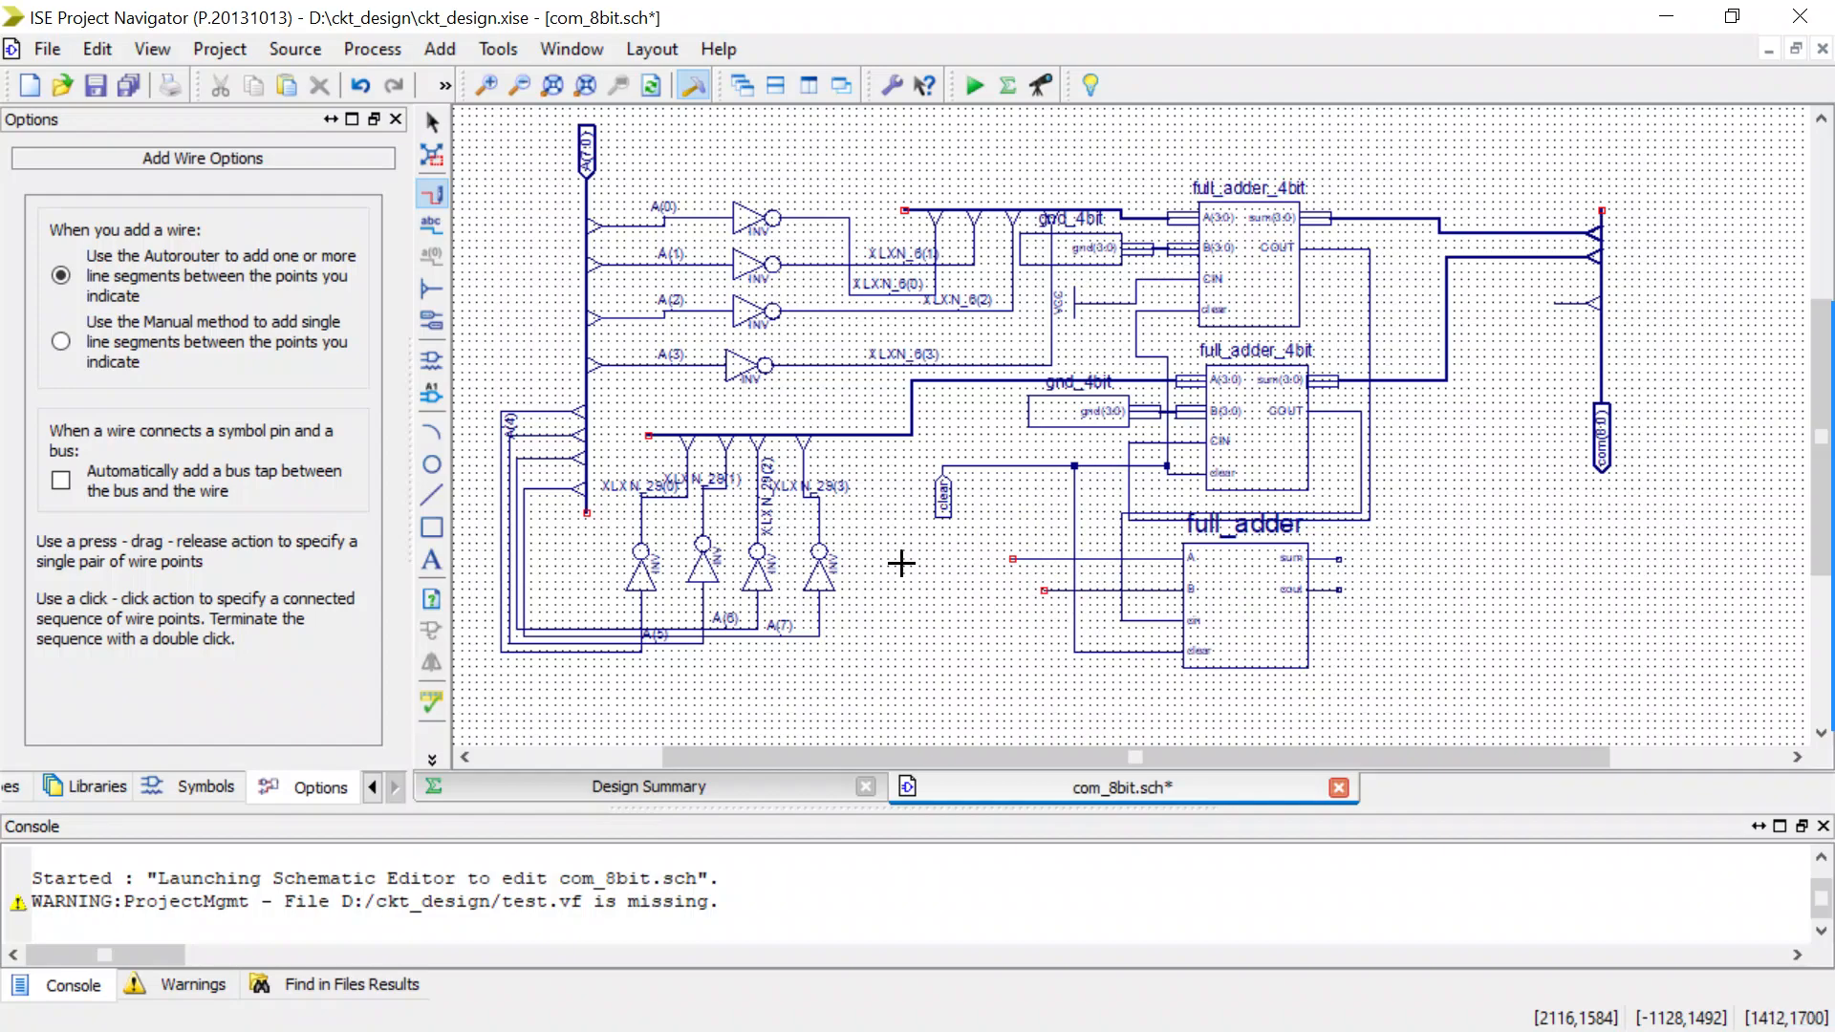
left_click(430, 356)
left_click(66, 638)
key("BackSpace")
key("BackSpace")
key("BackSpace")
type("inv")
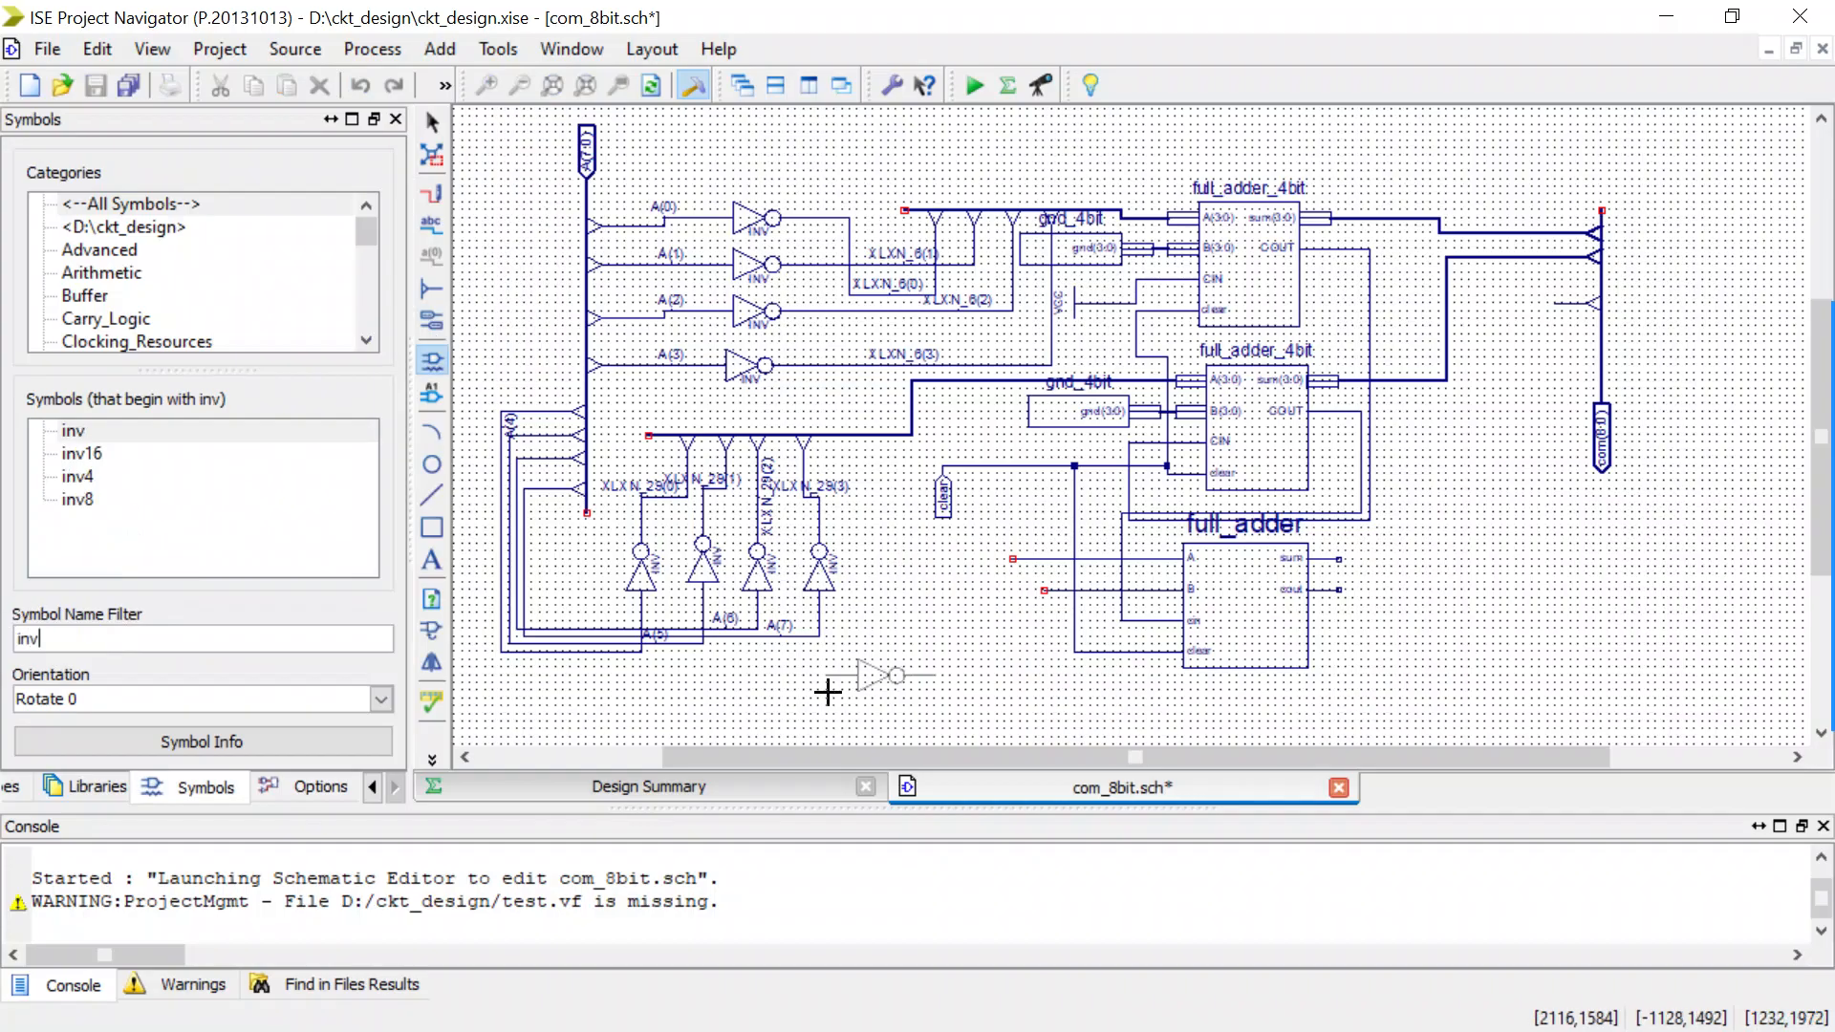
left_click(894, 570)
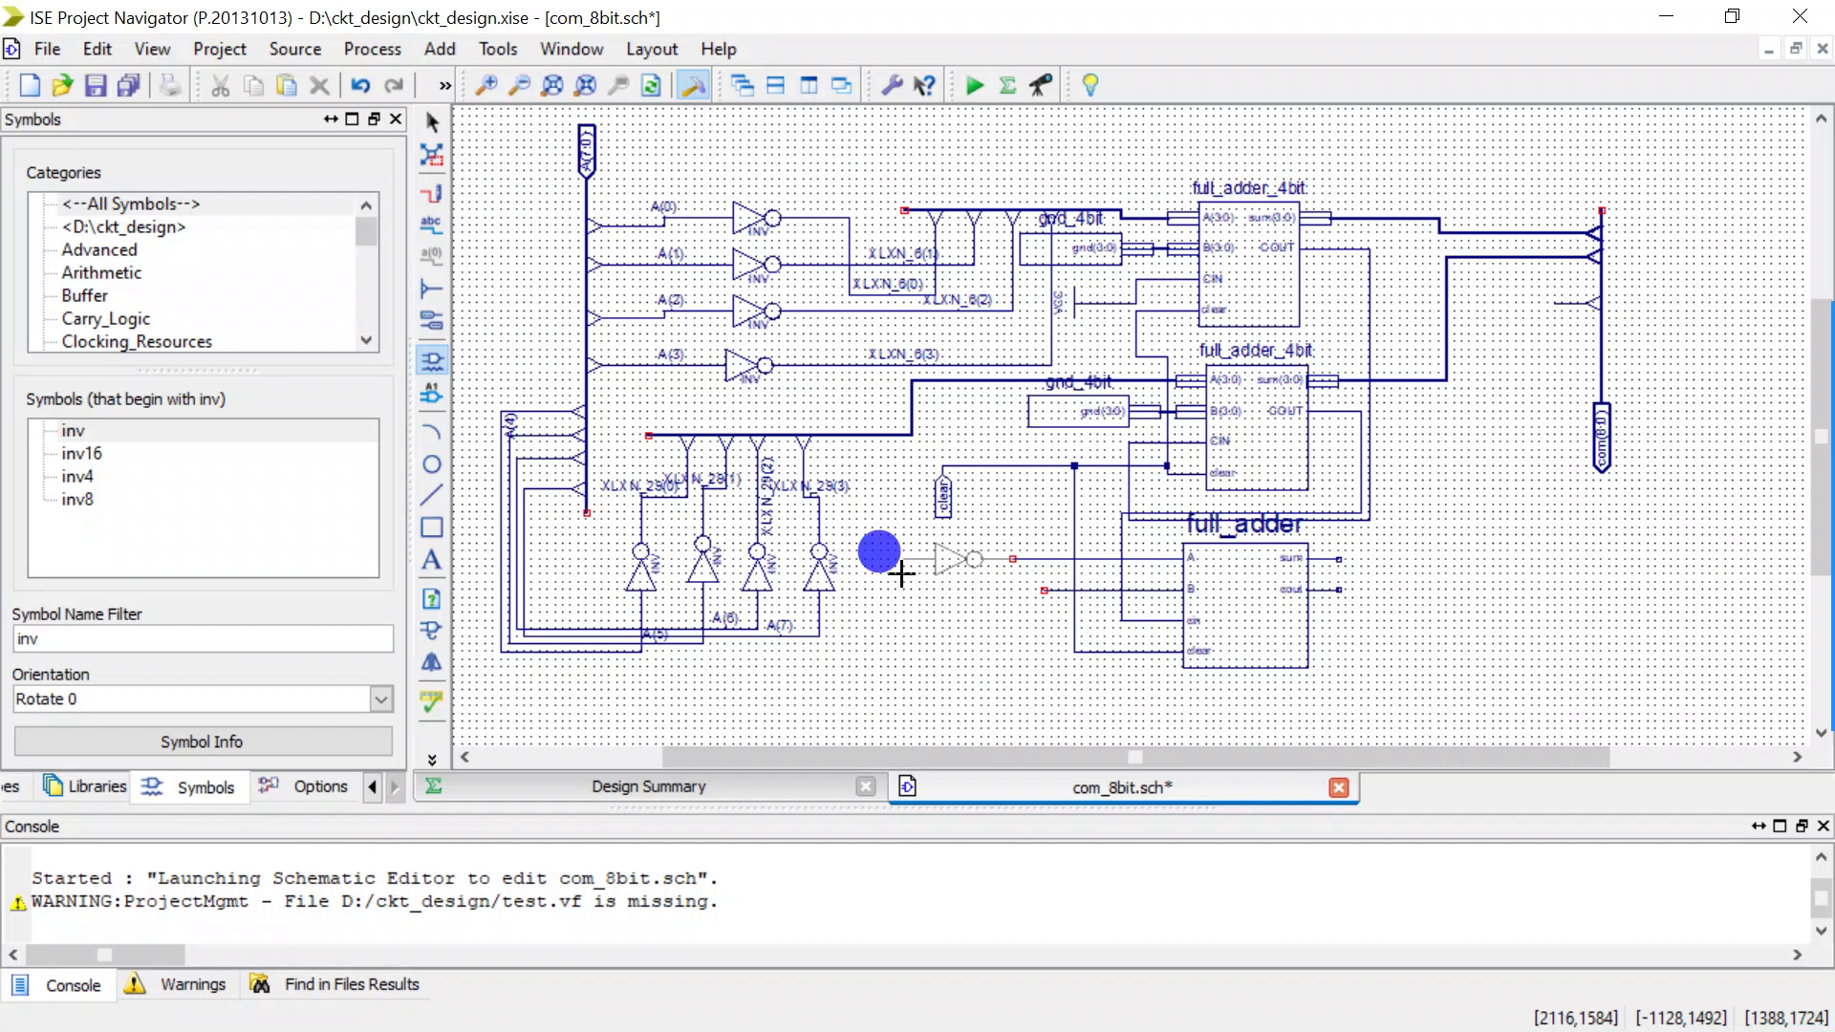
key("Escape")
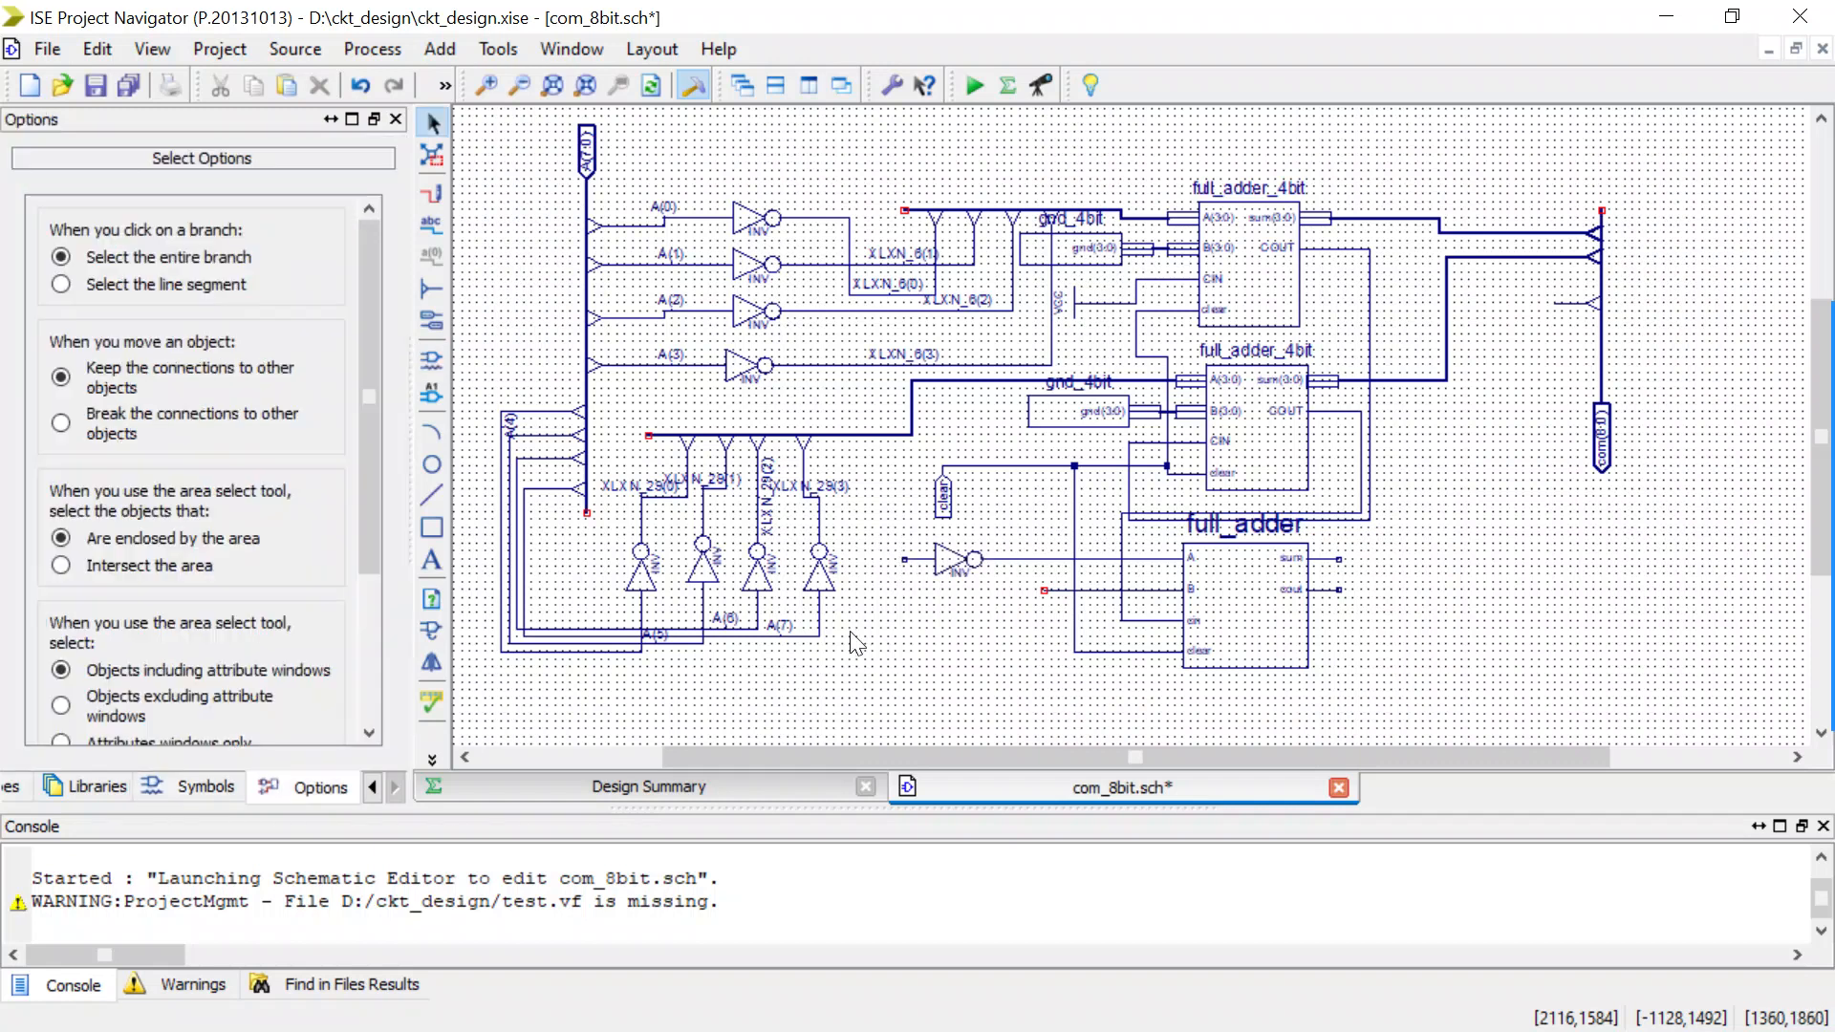
Place gnd symbols on the new inverter's input and on the open end of the full_adder's B wire.
left_click(421, 364)
double_click(61, 637)
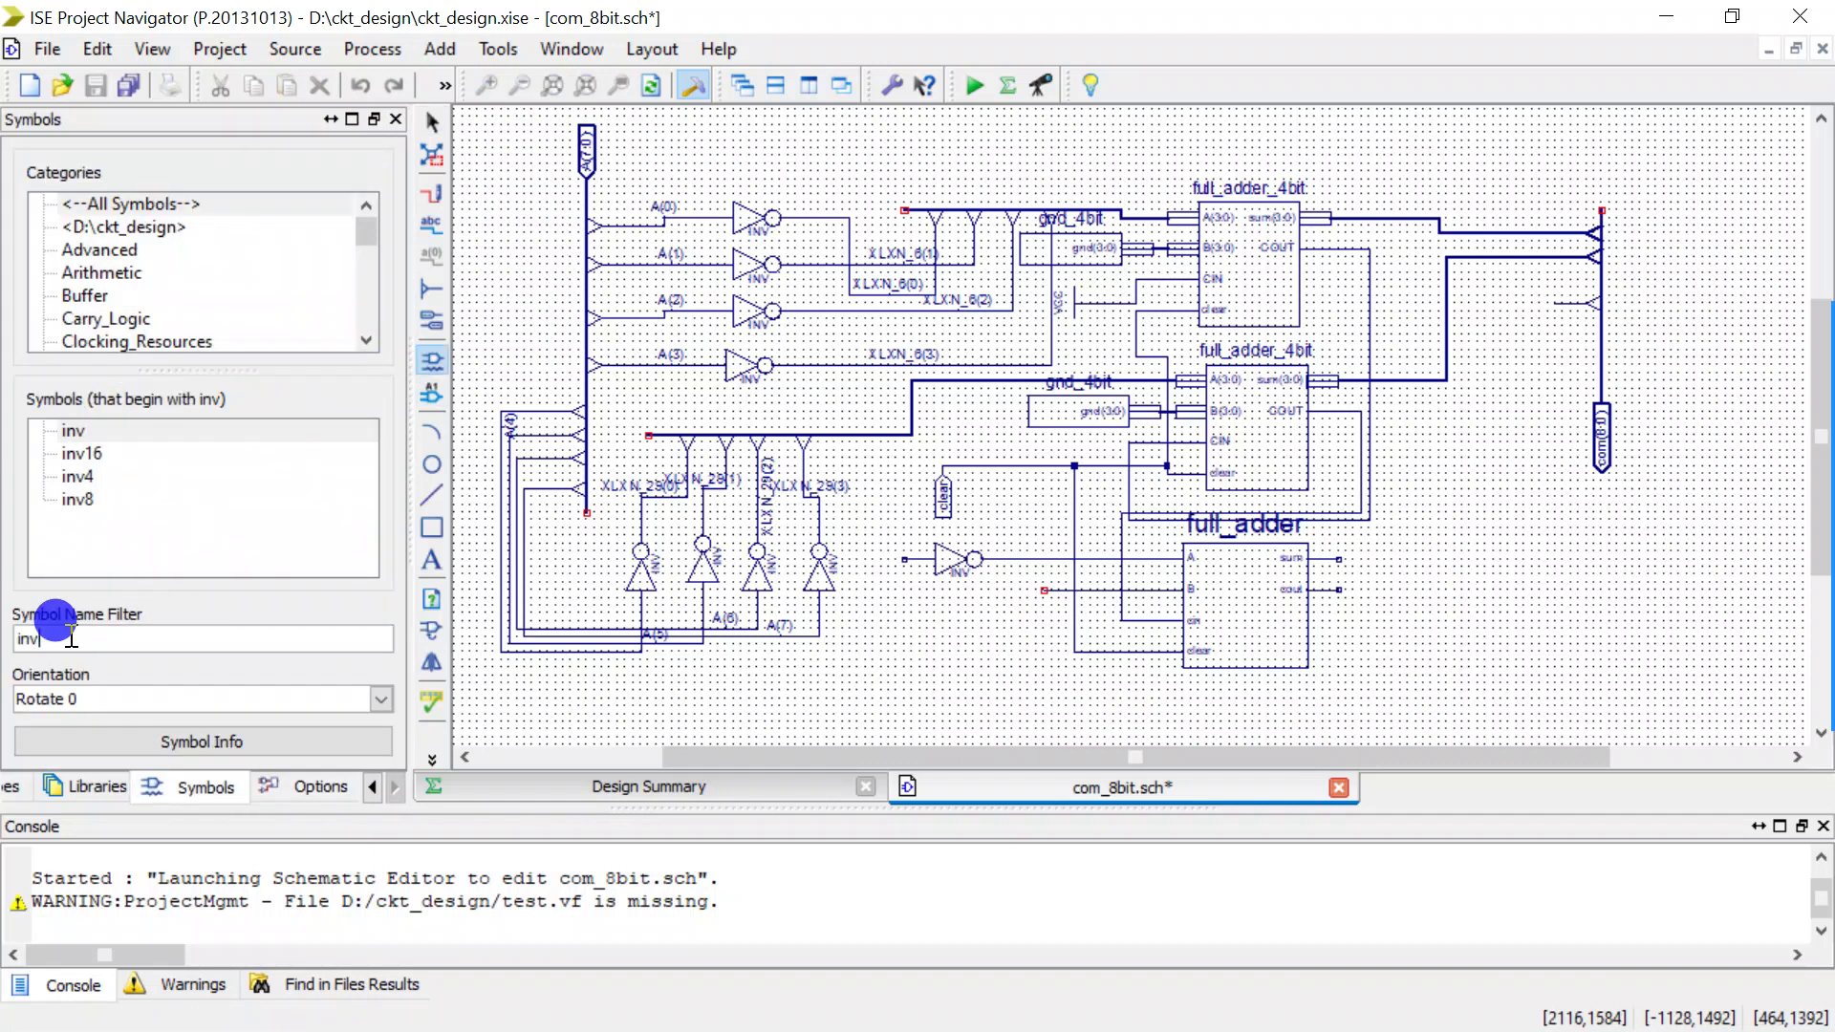
type("gnd")
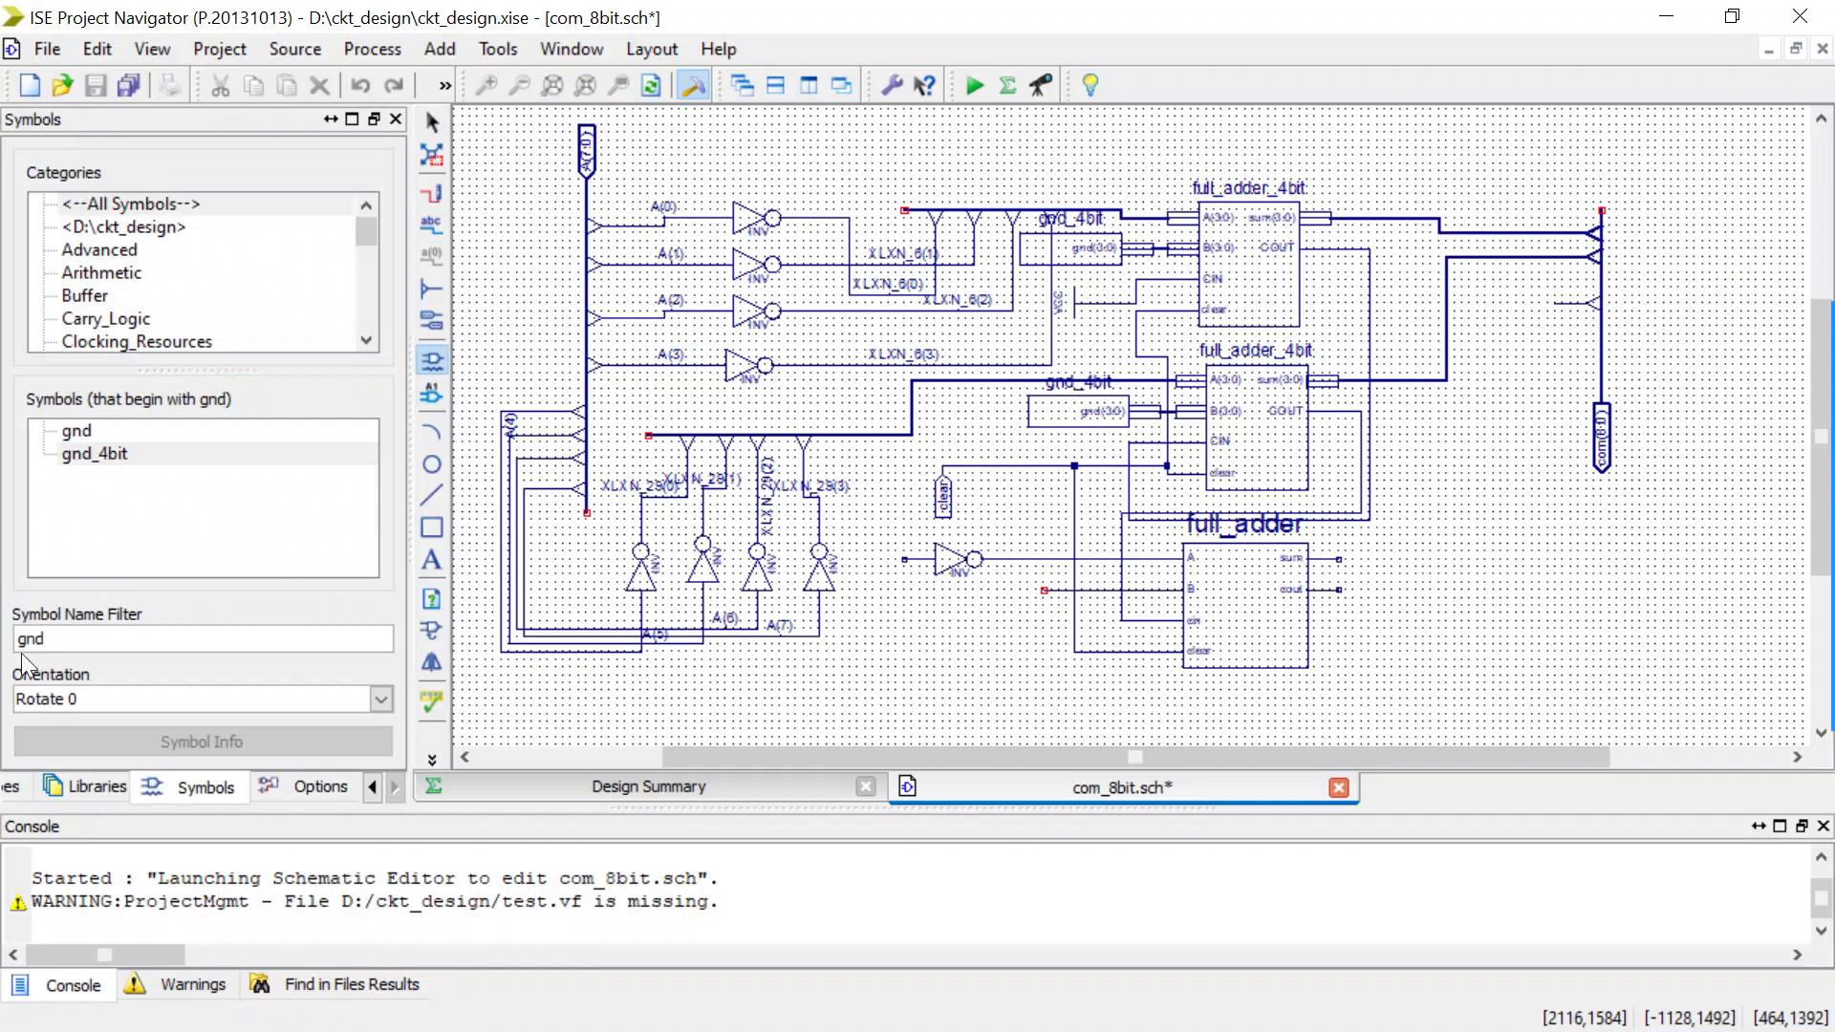
left_click(76, 431)
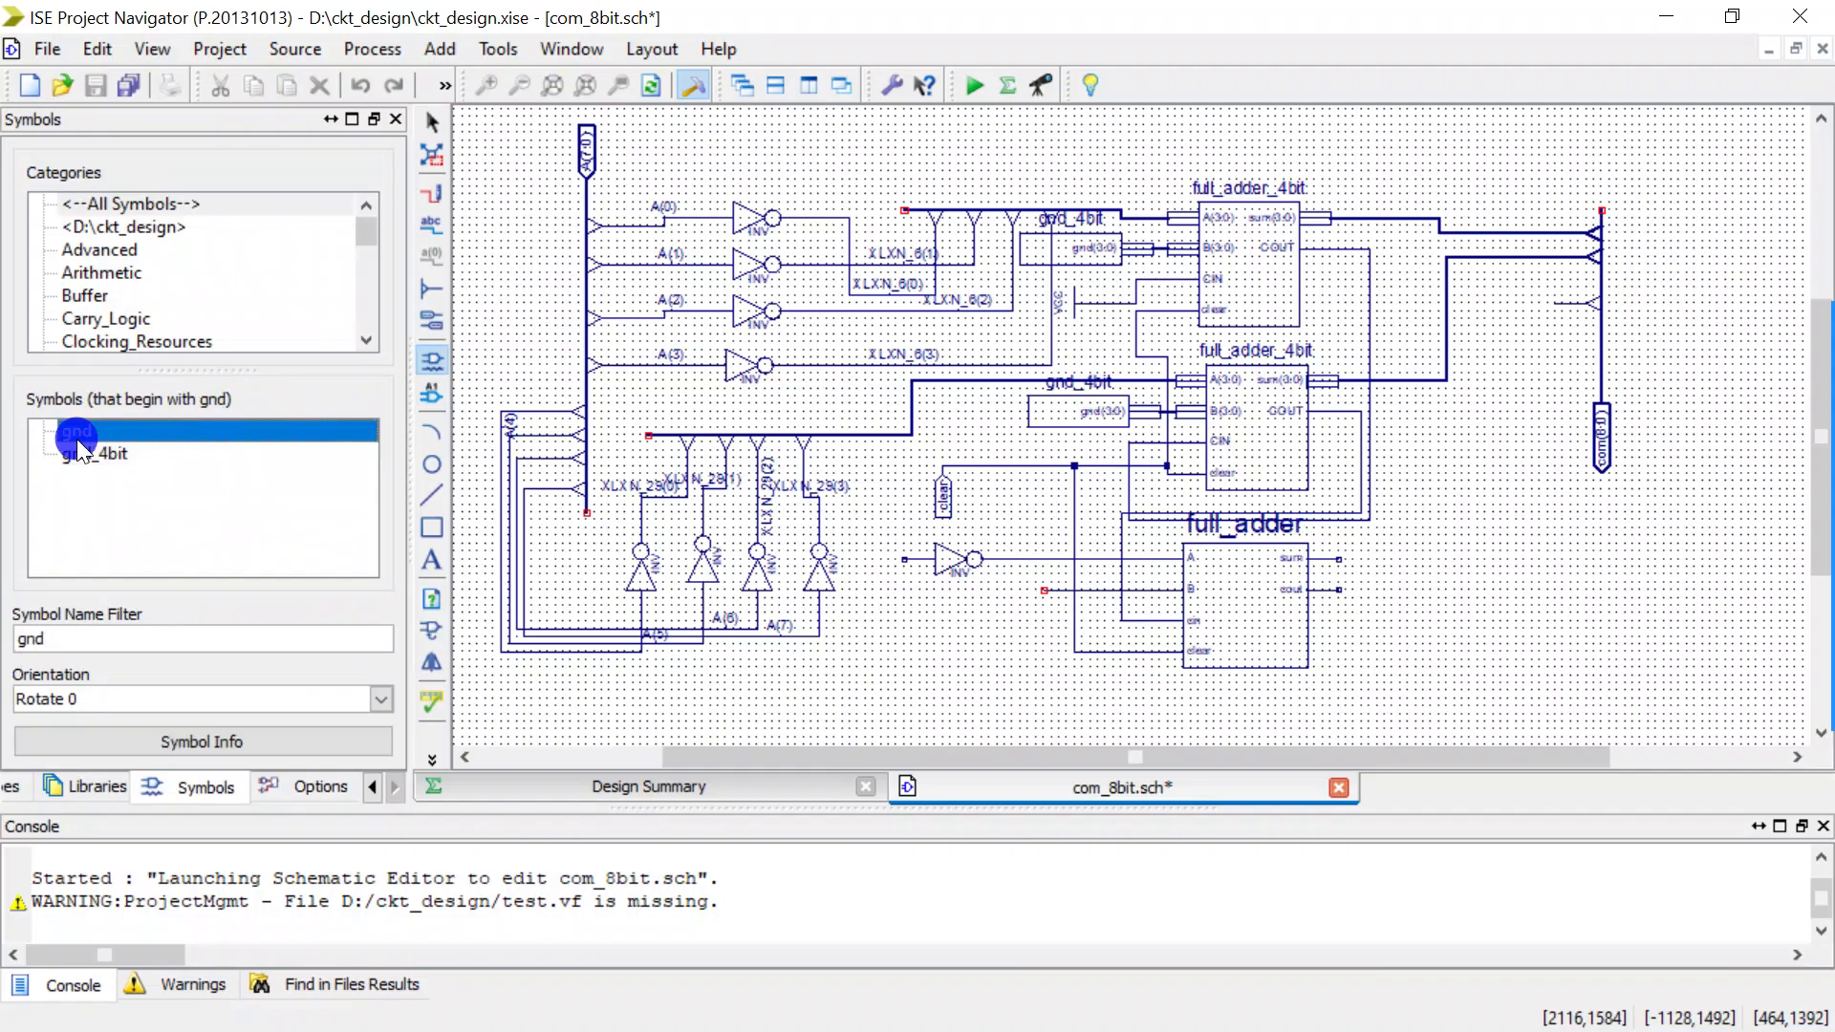
left_click(870, 622)
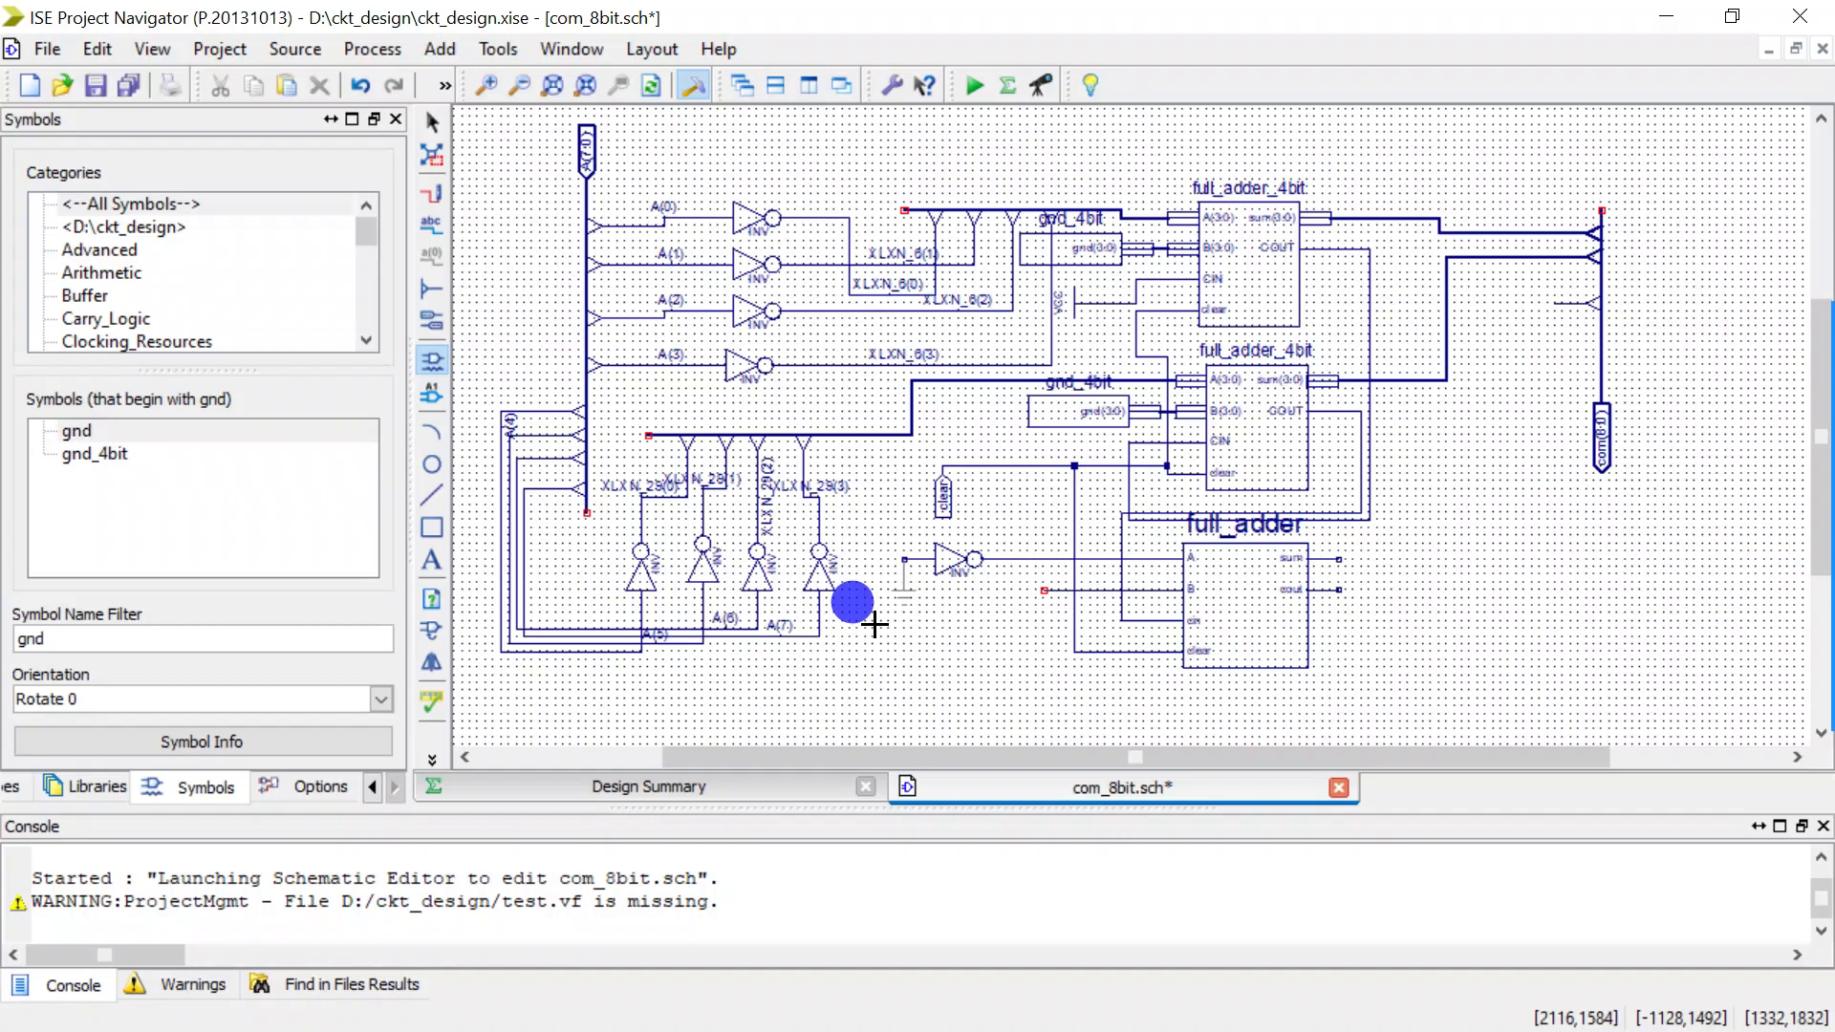
left_click(1010, 653)
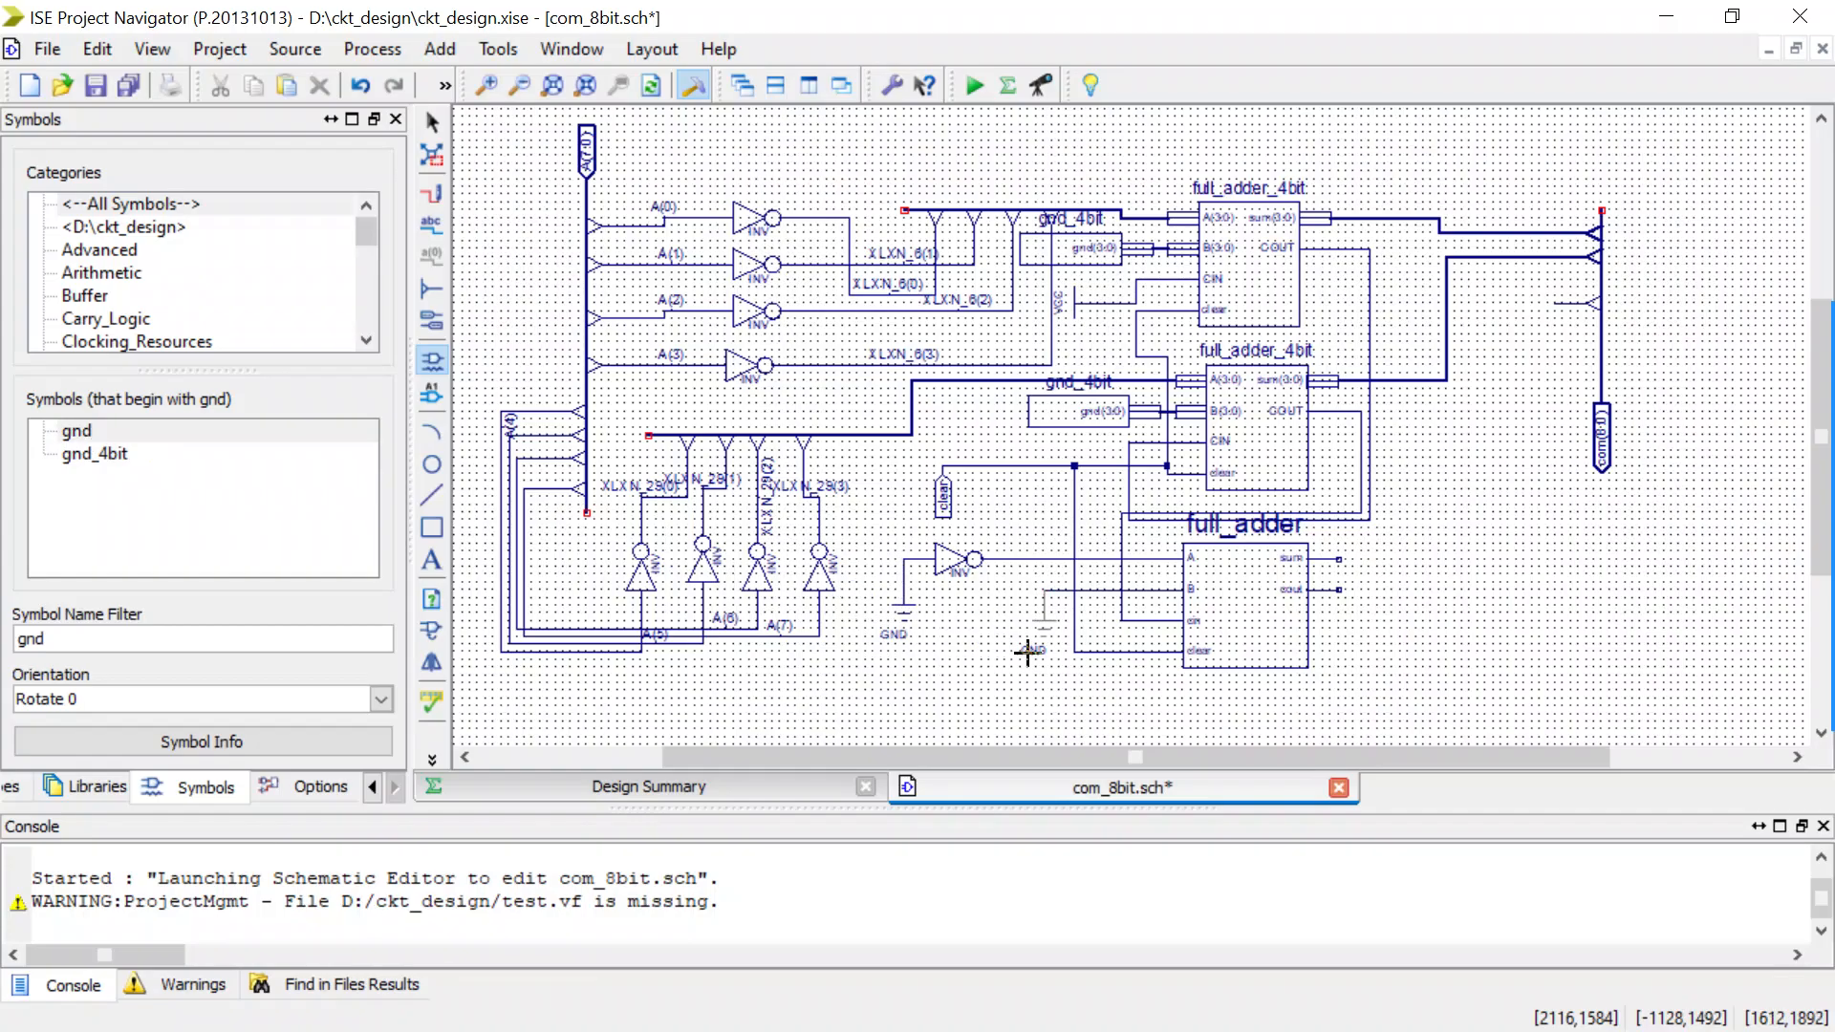
key("Escape")
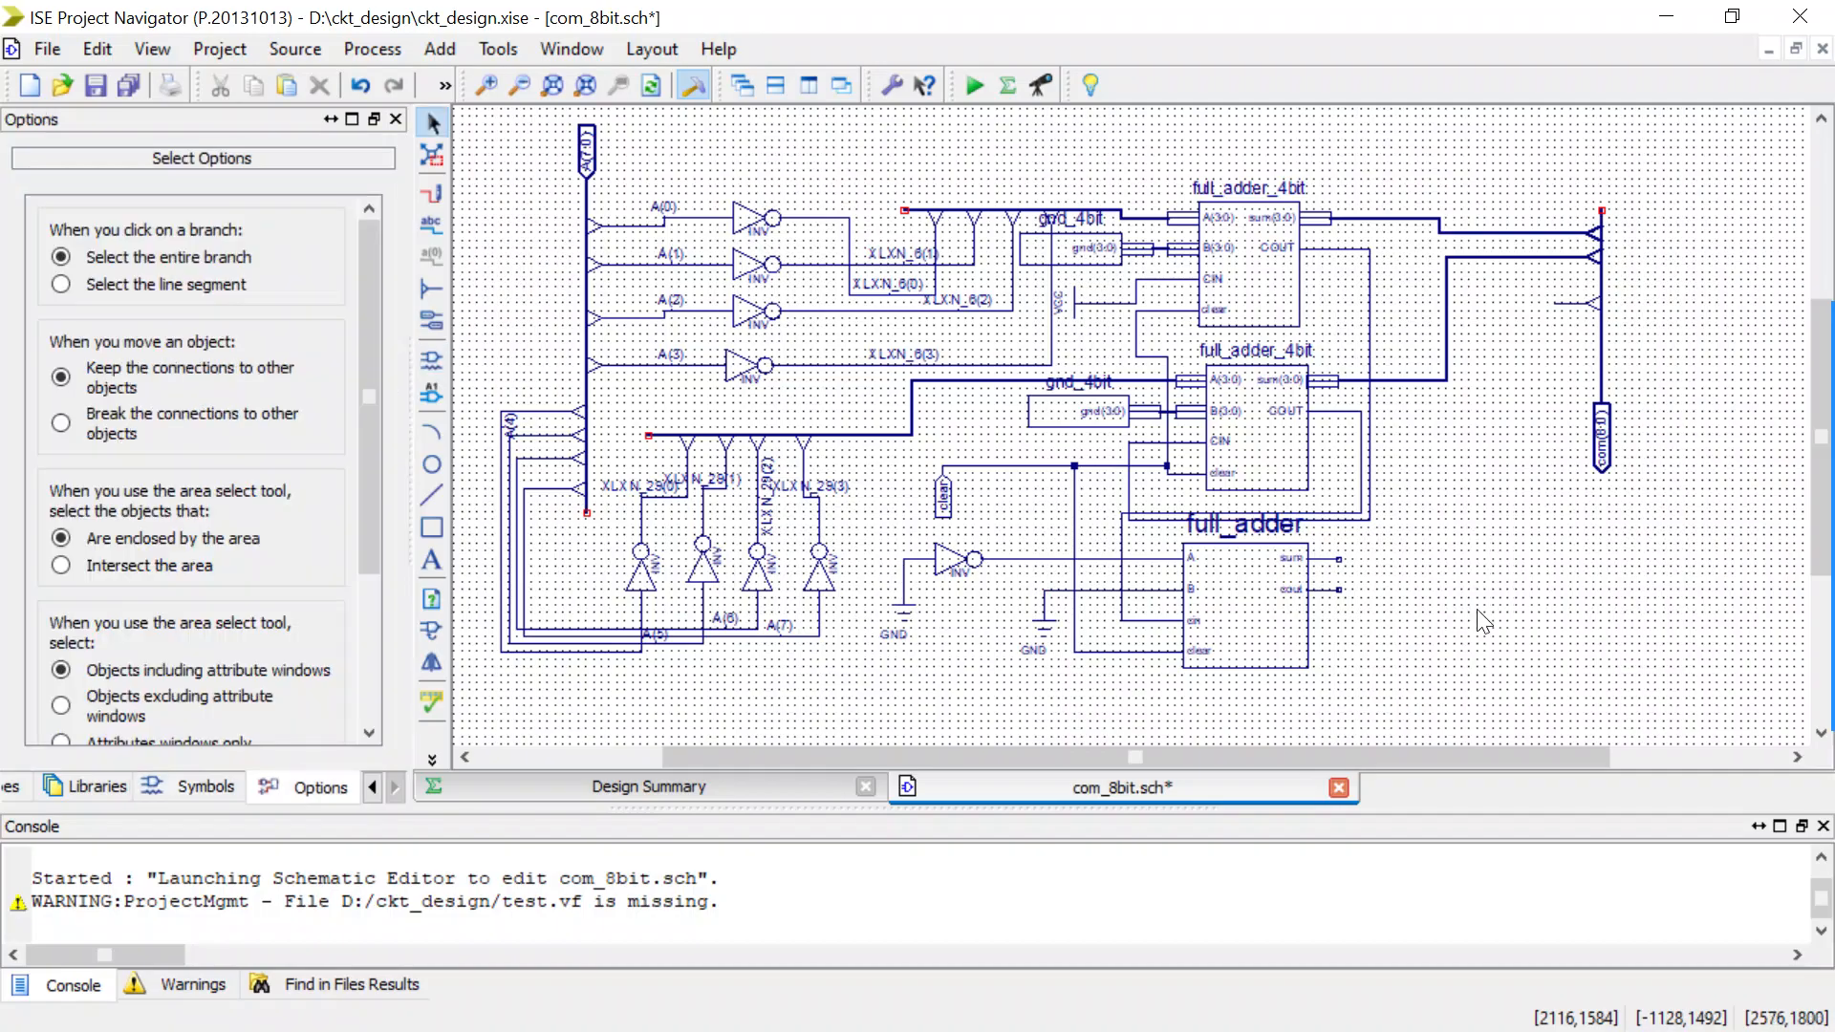
Wire the full_adder's sum output to the free tap on the com(8:0) output bus.
key("ctrl+w")
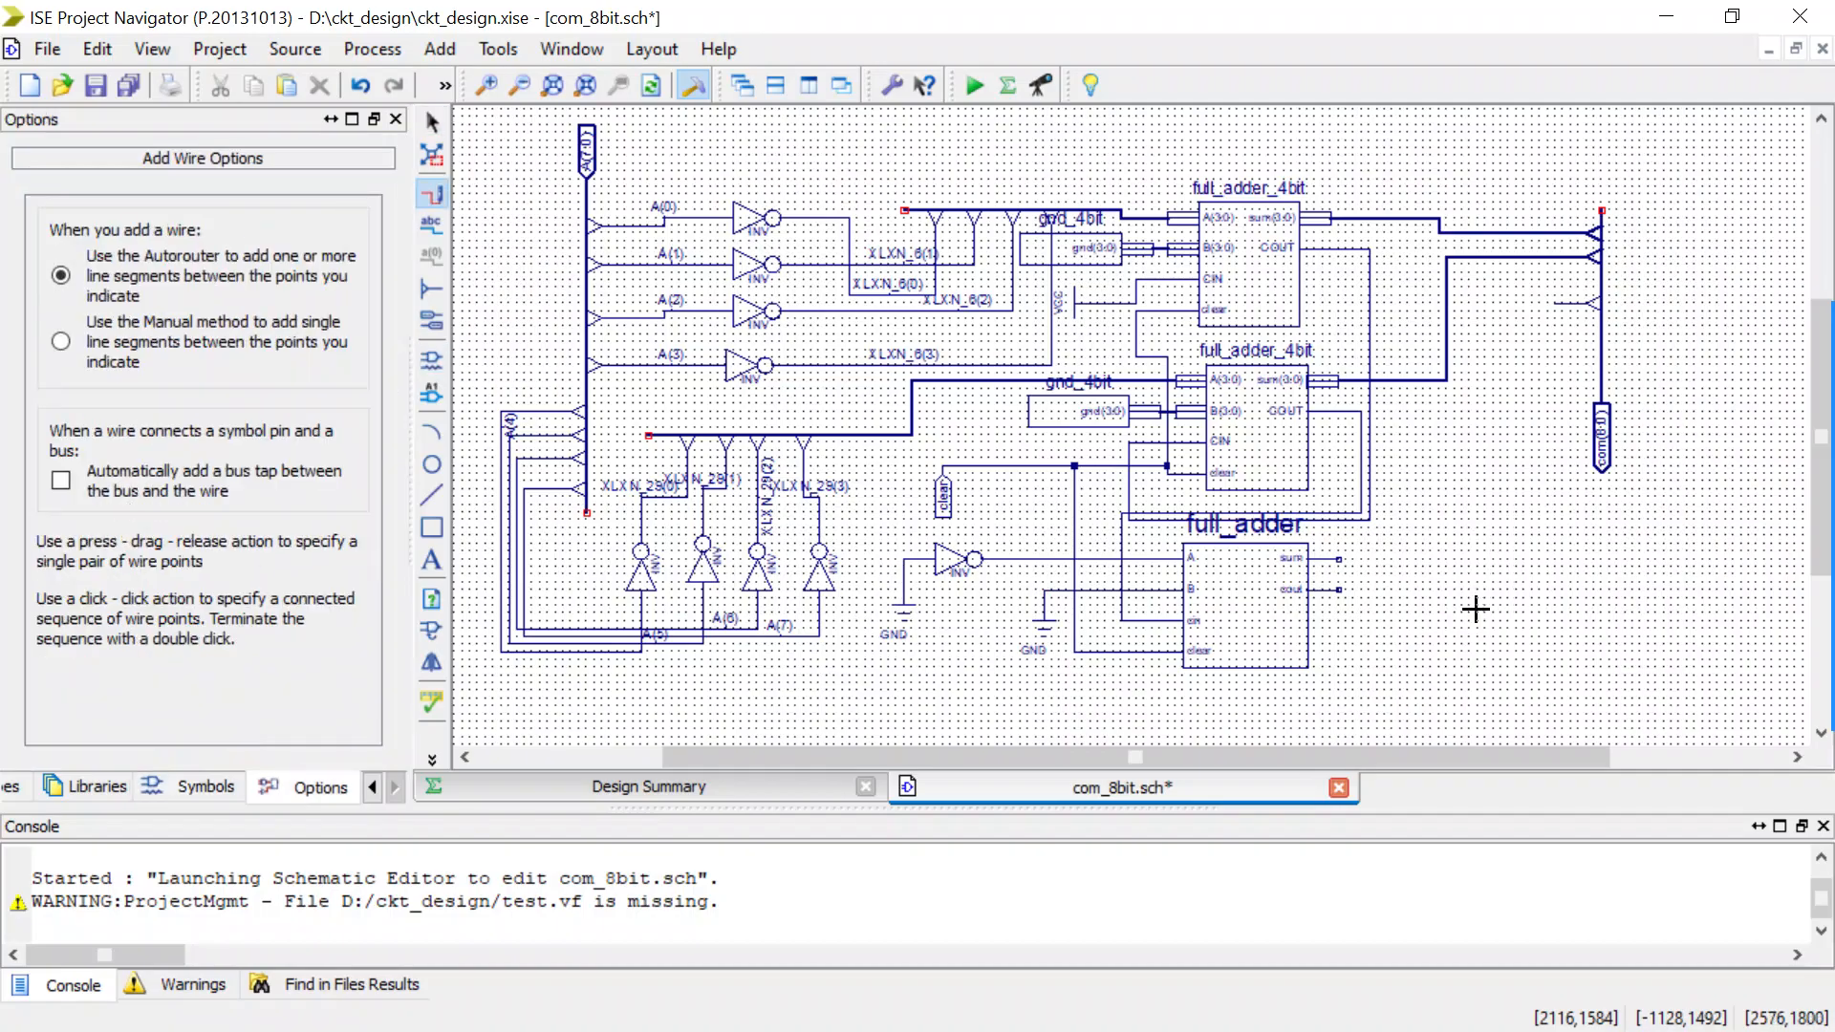
left_click(1342, 554)
left_click_drag(1342, 551, 1559, 300)
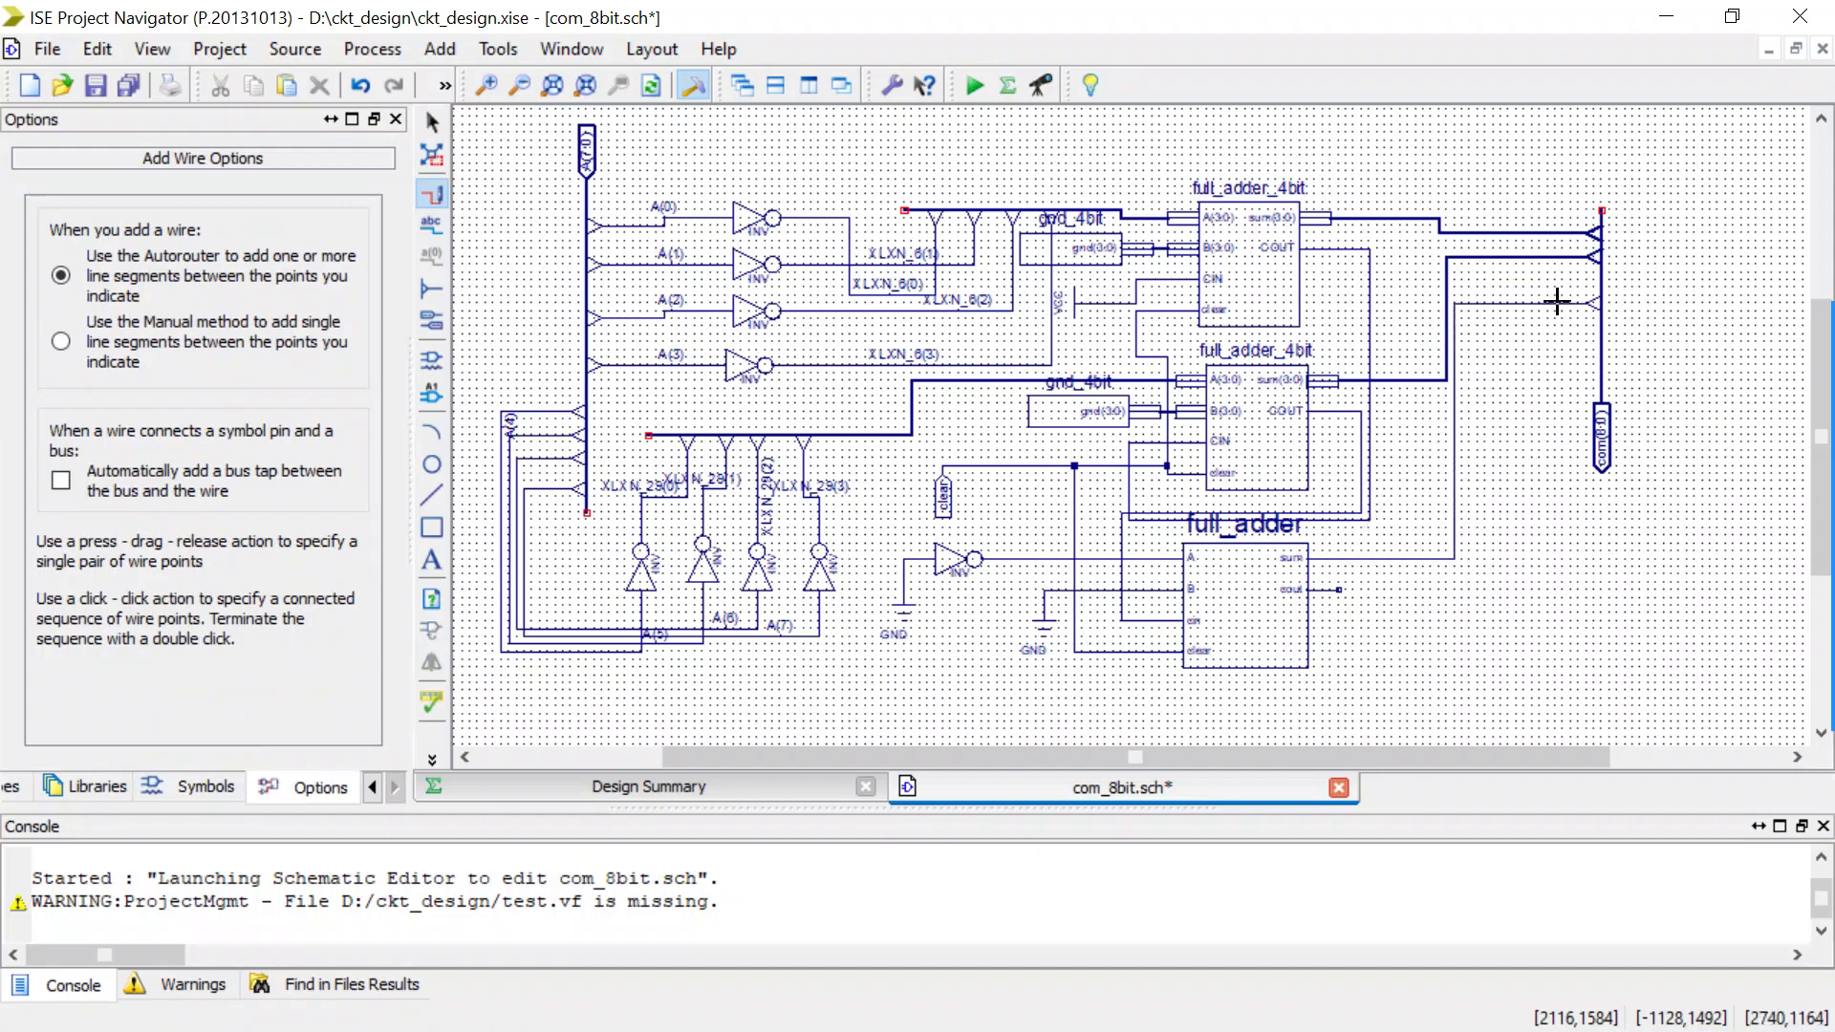
key("Escape")
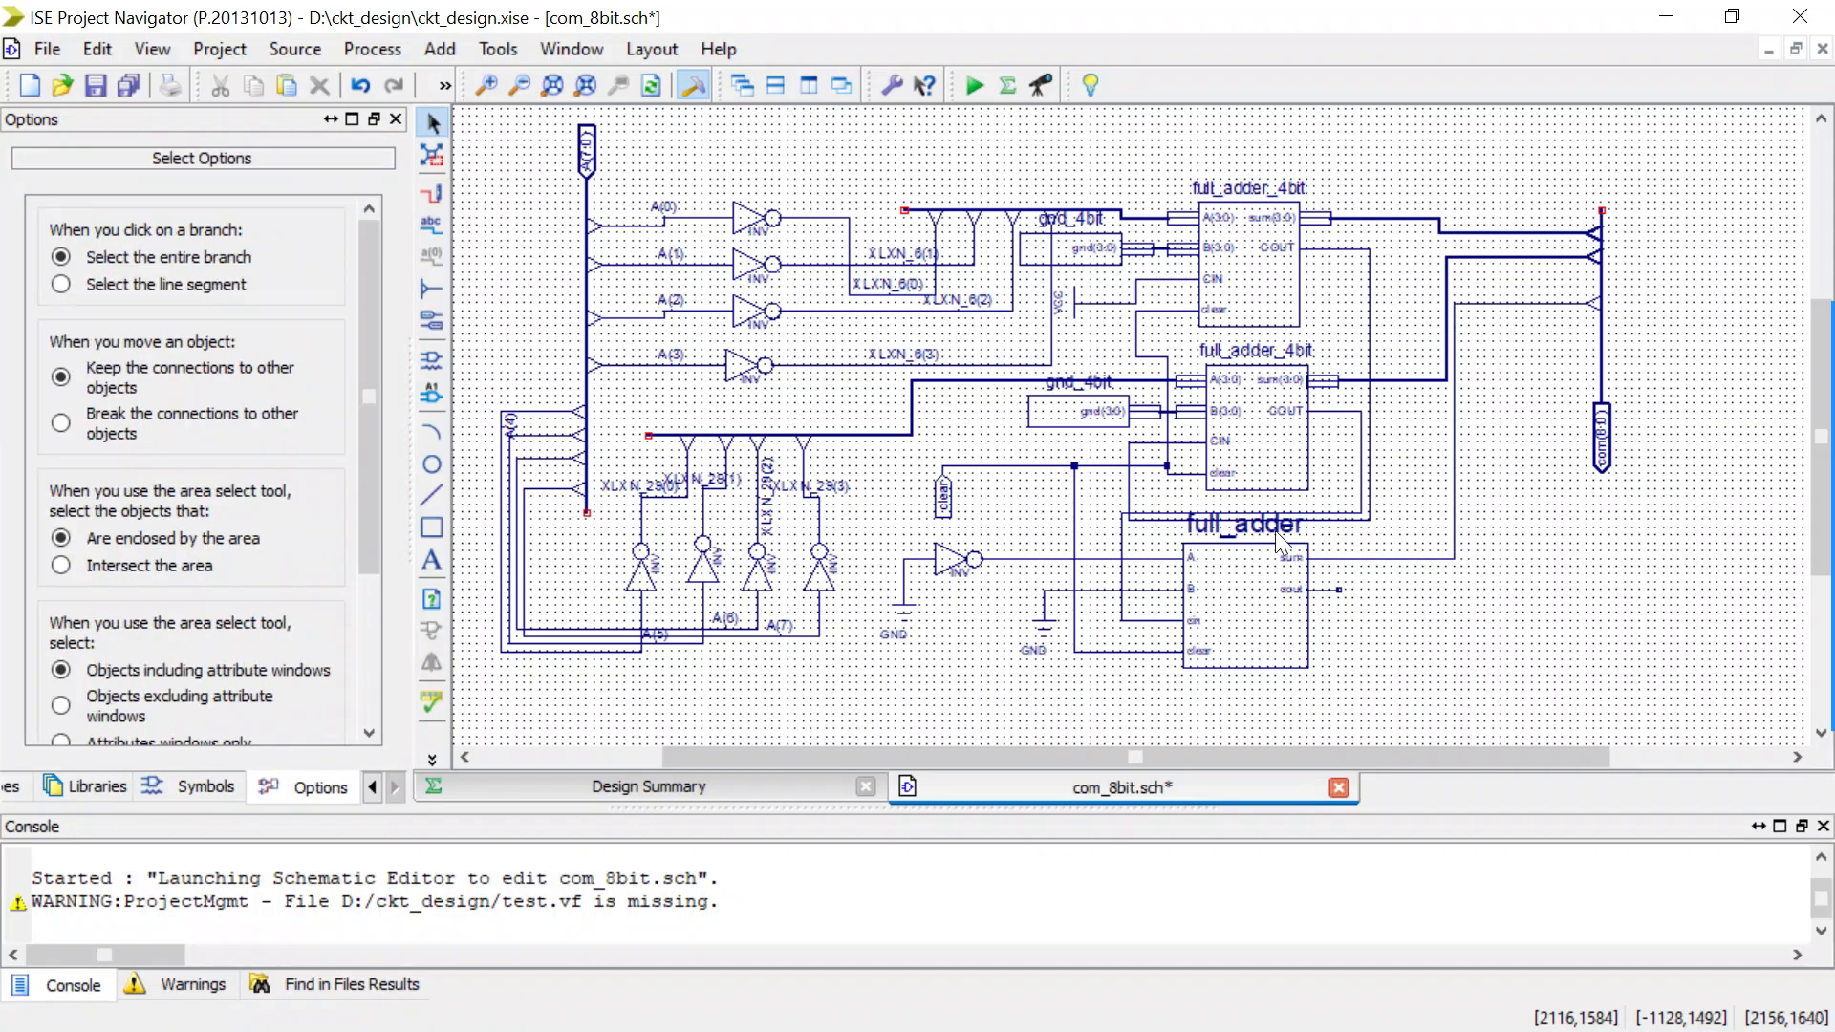
Name the wire between the full_adder's sum output and the output bus tap com(8).
left_click(432, 360)
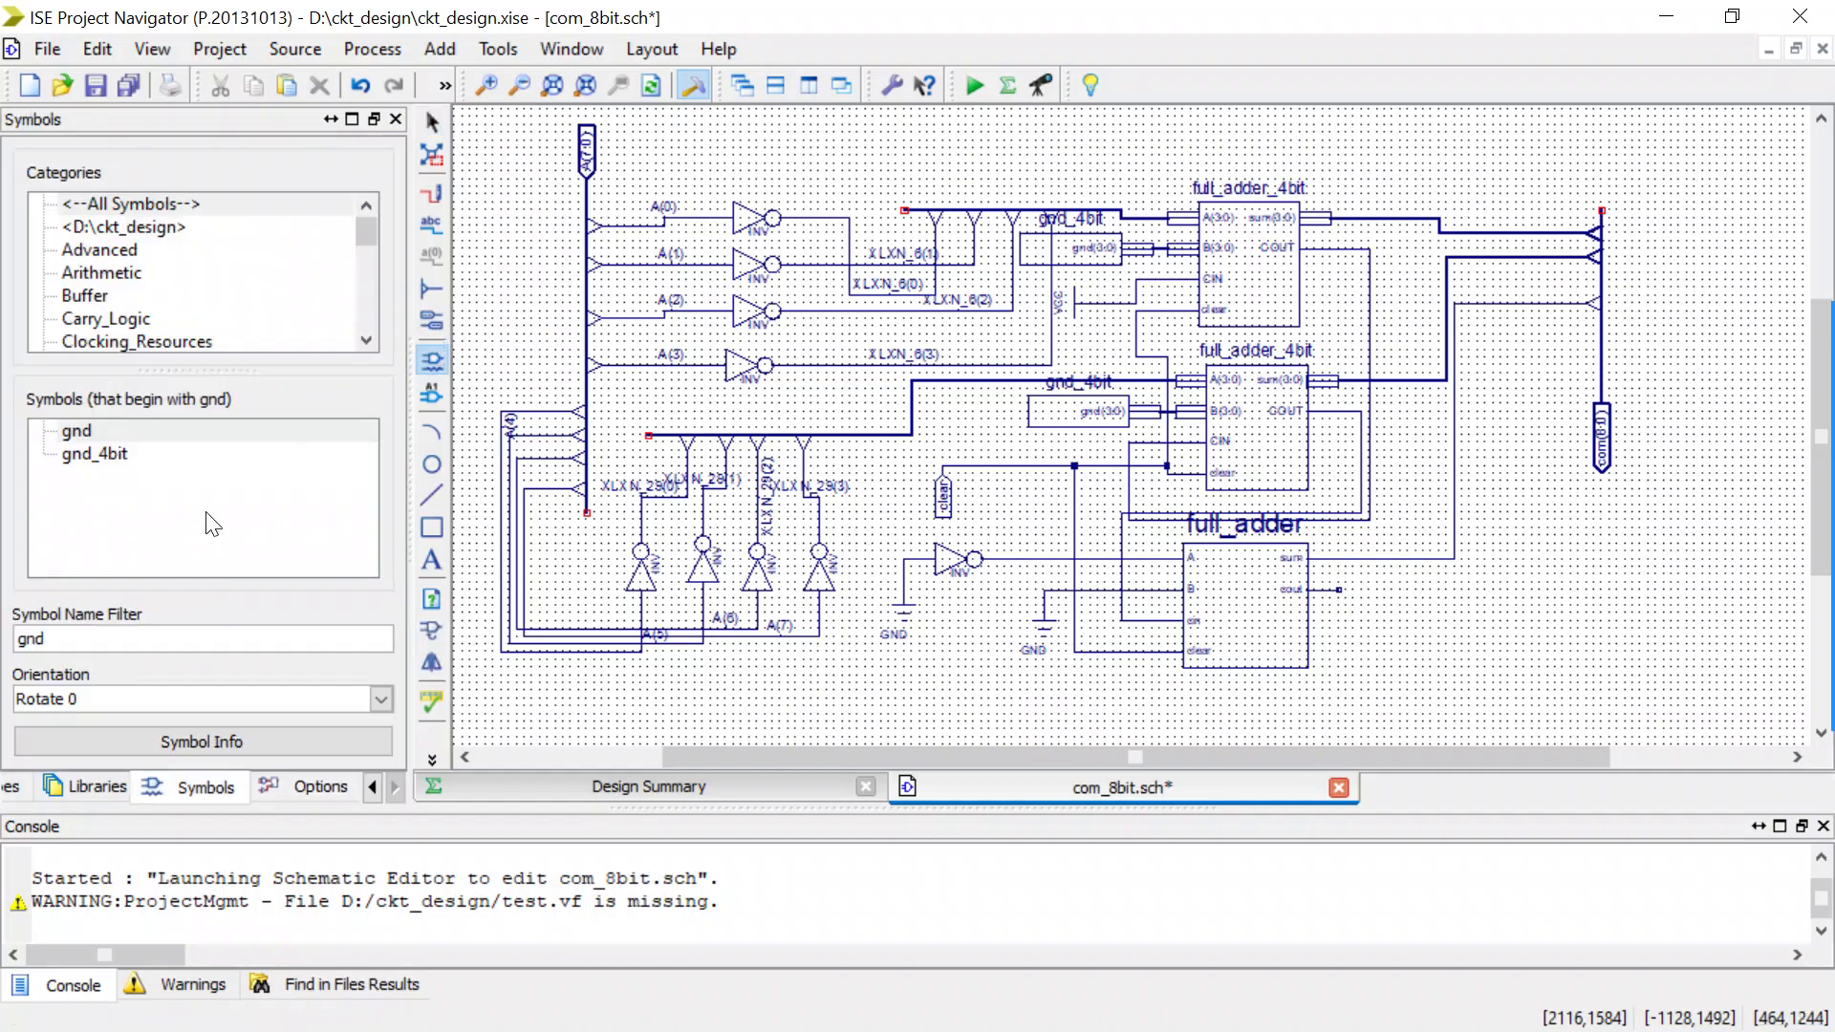
double_click(31, 638)
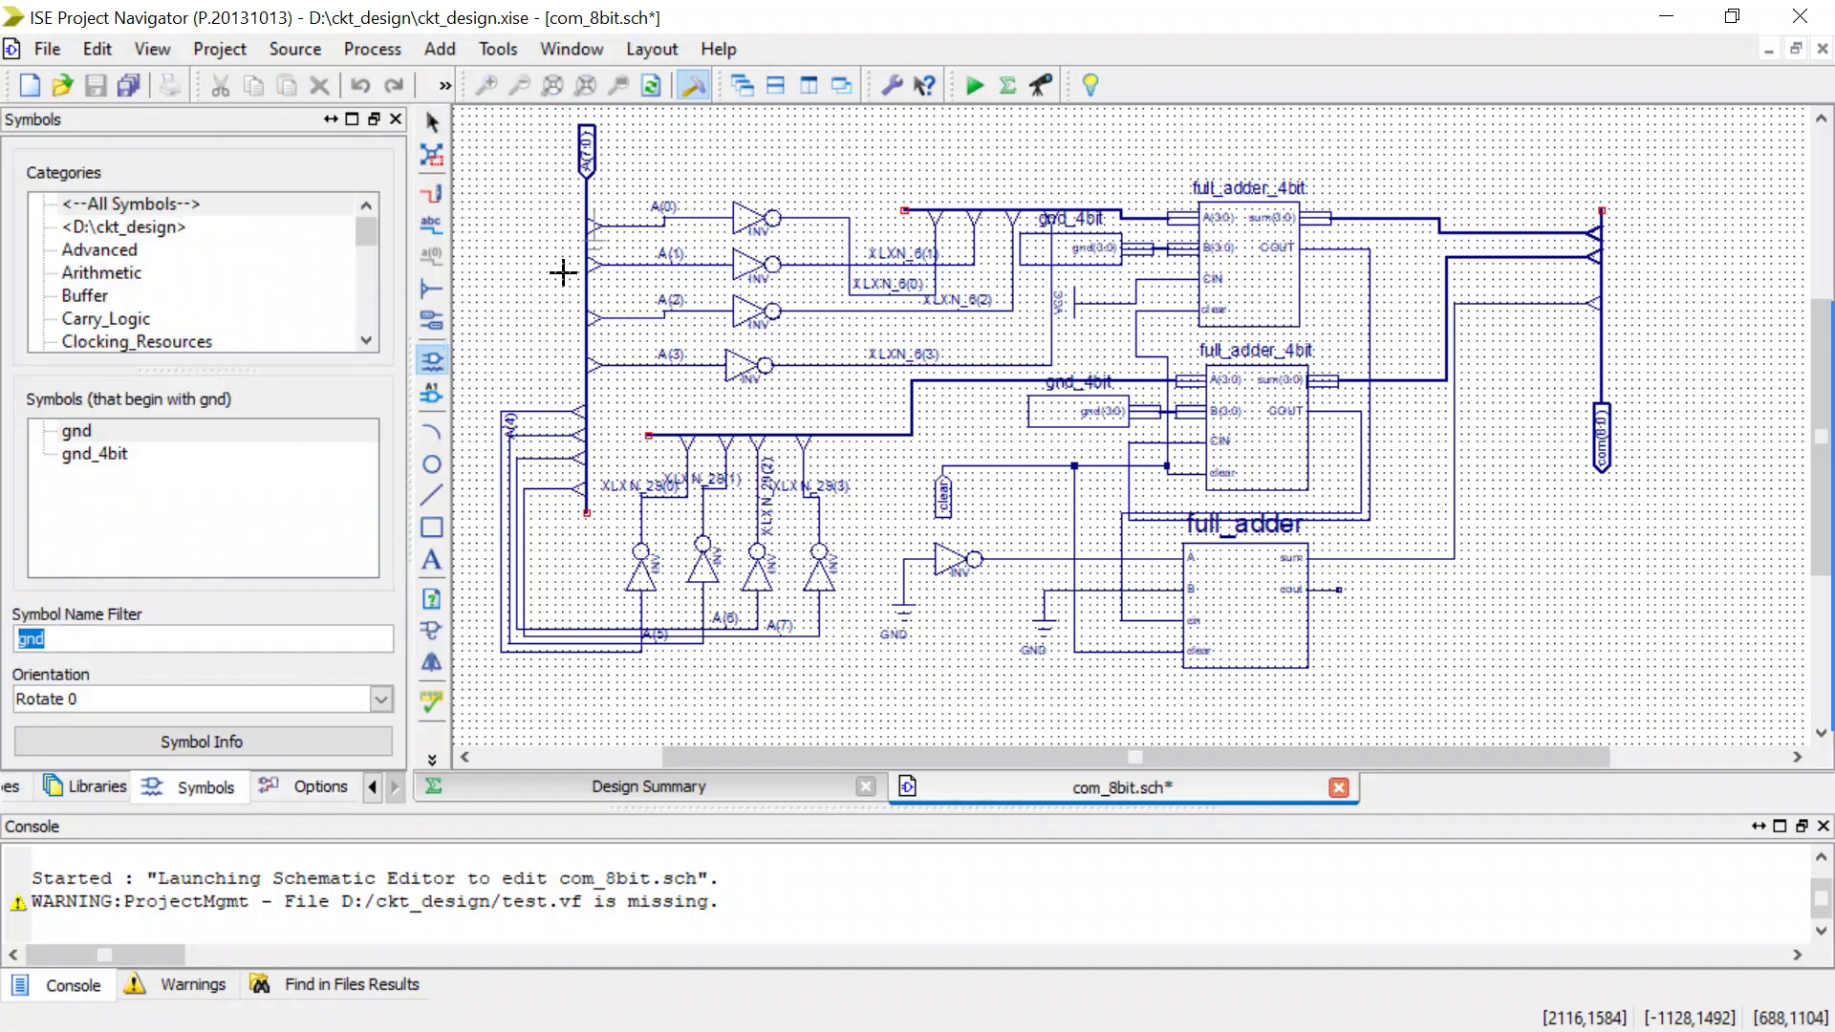
left_click(432, 225)
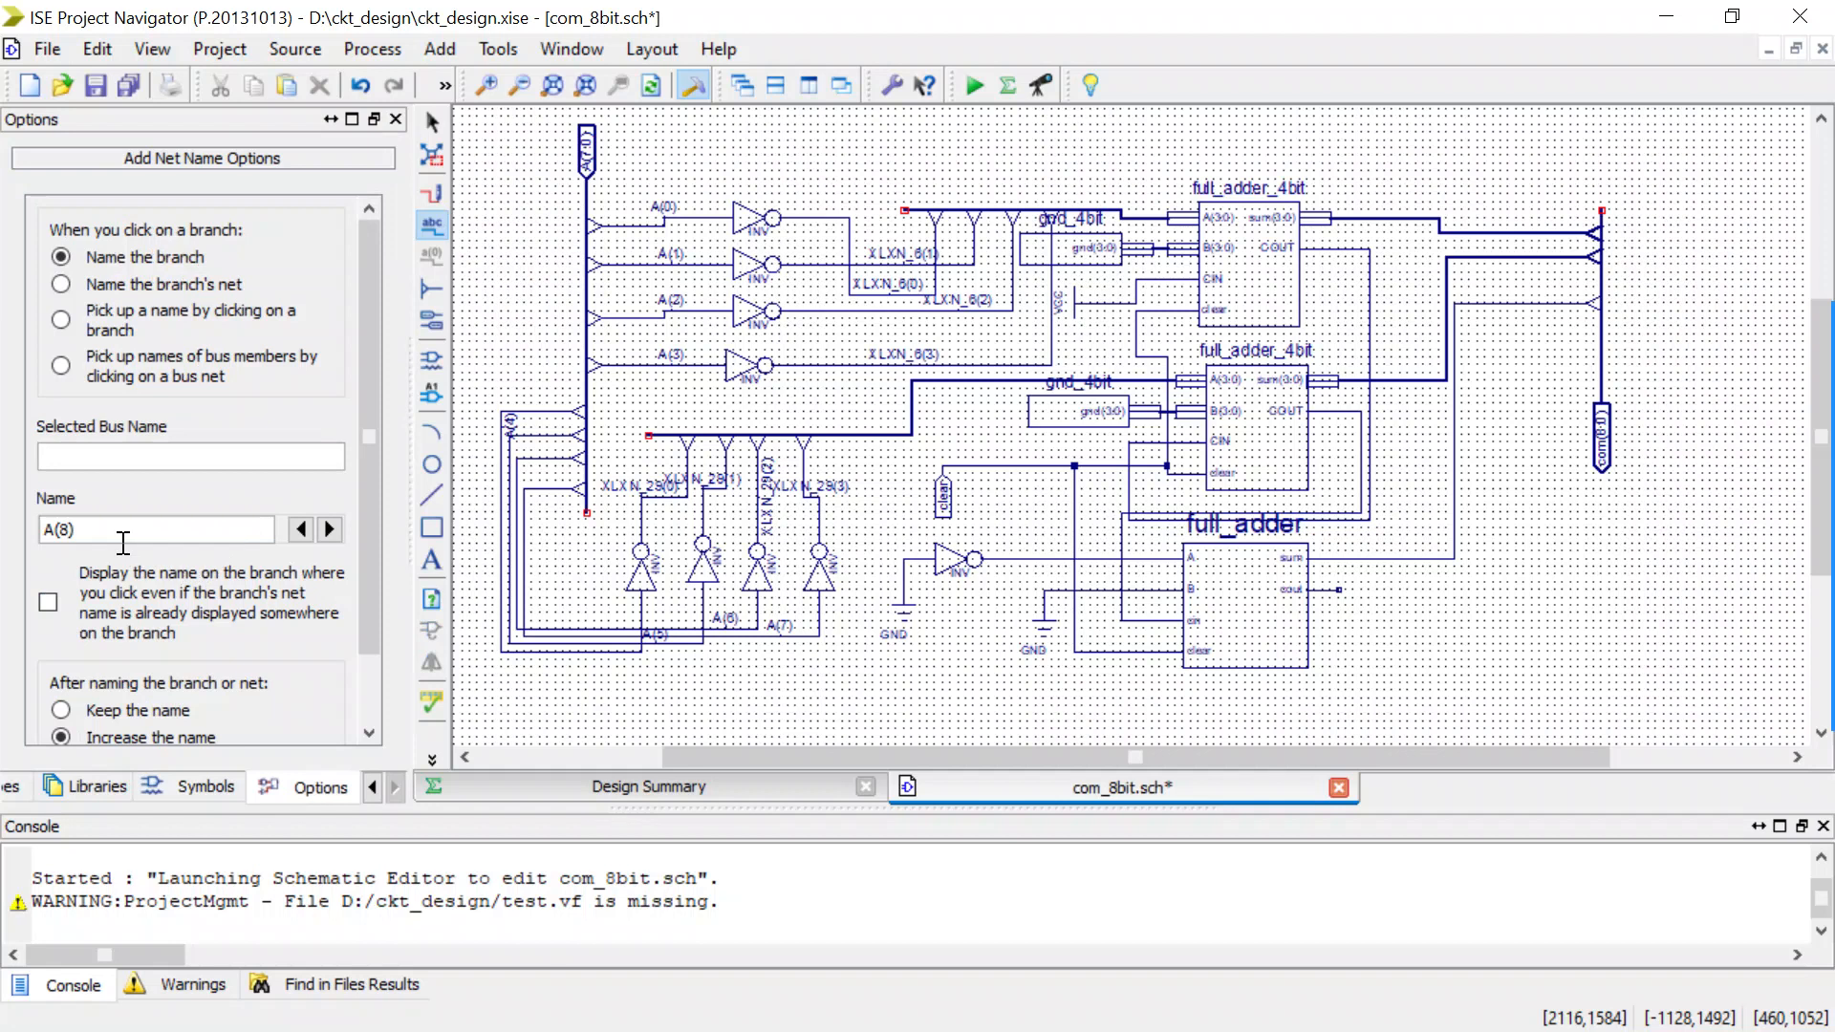
double_click(99, 532)
left_click(105, 533)
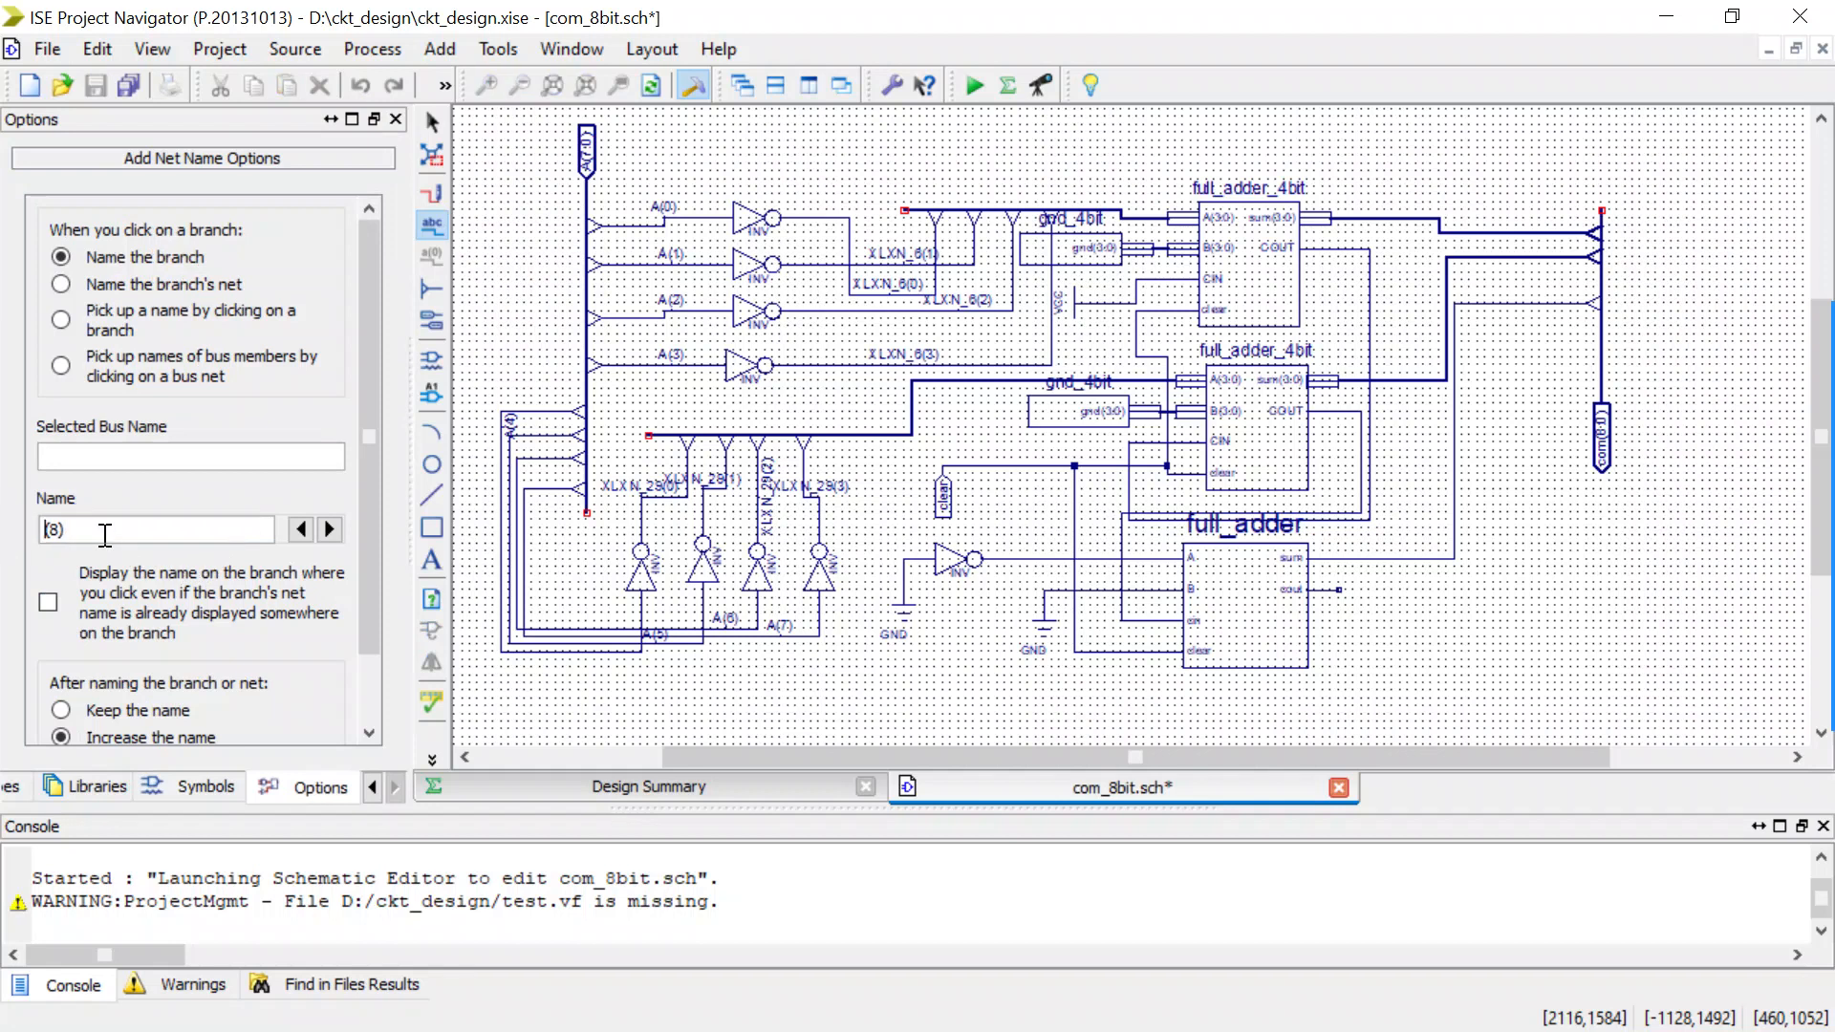
type("com")
left_click(1453, 553)
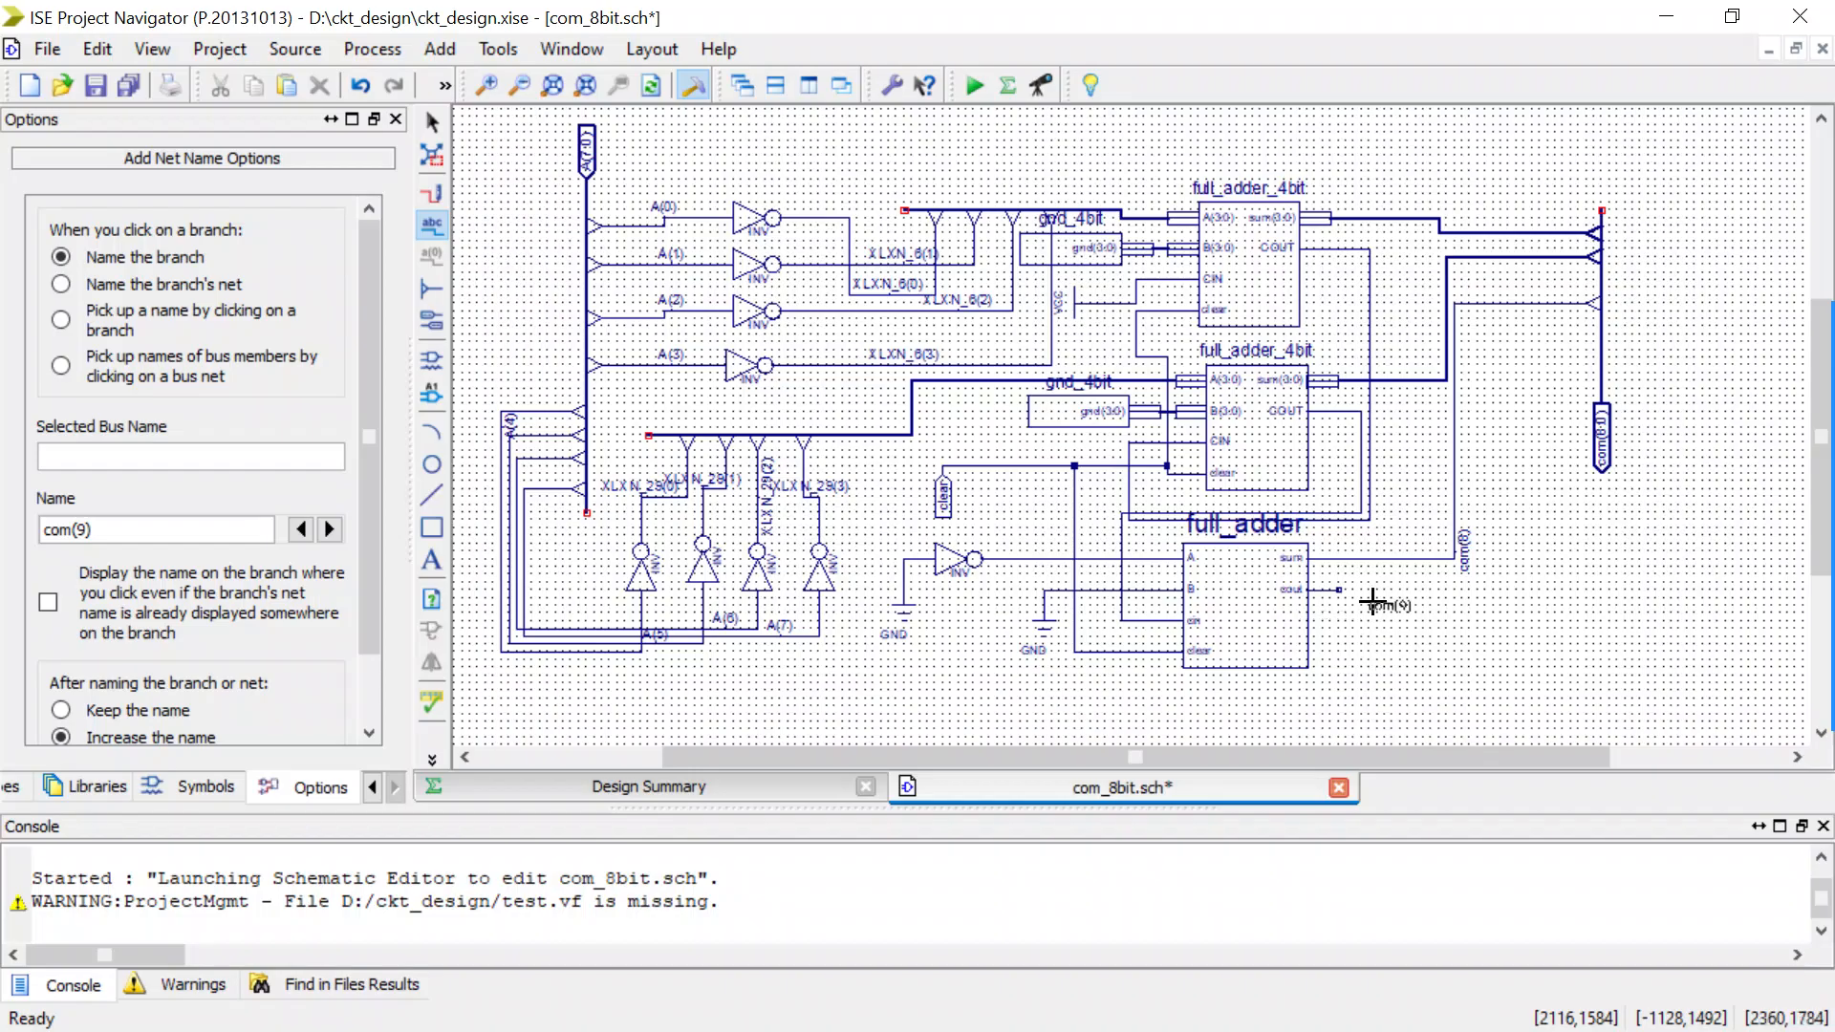
key("Escape")
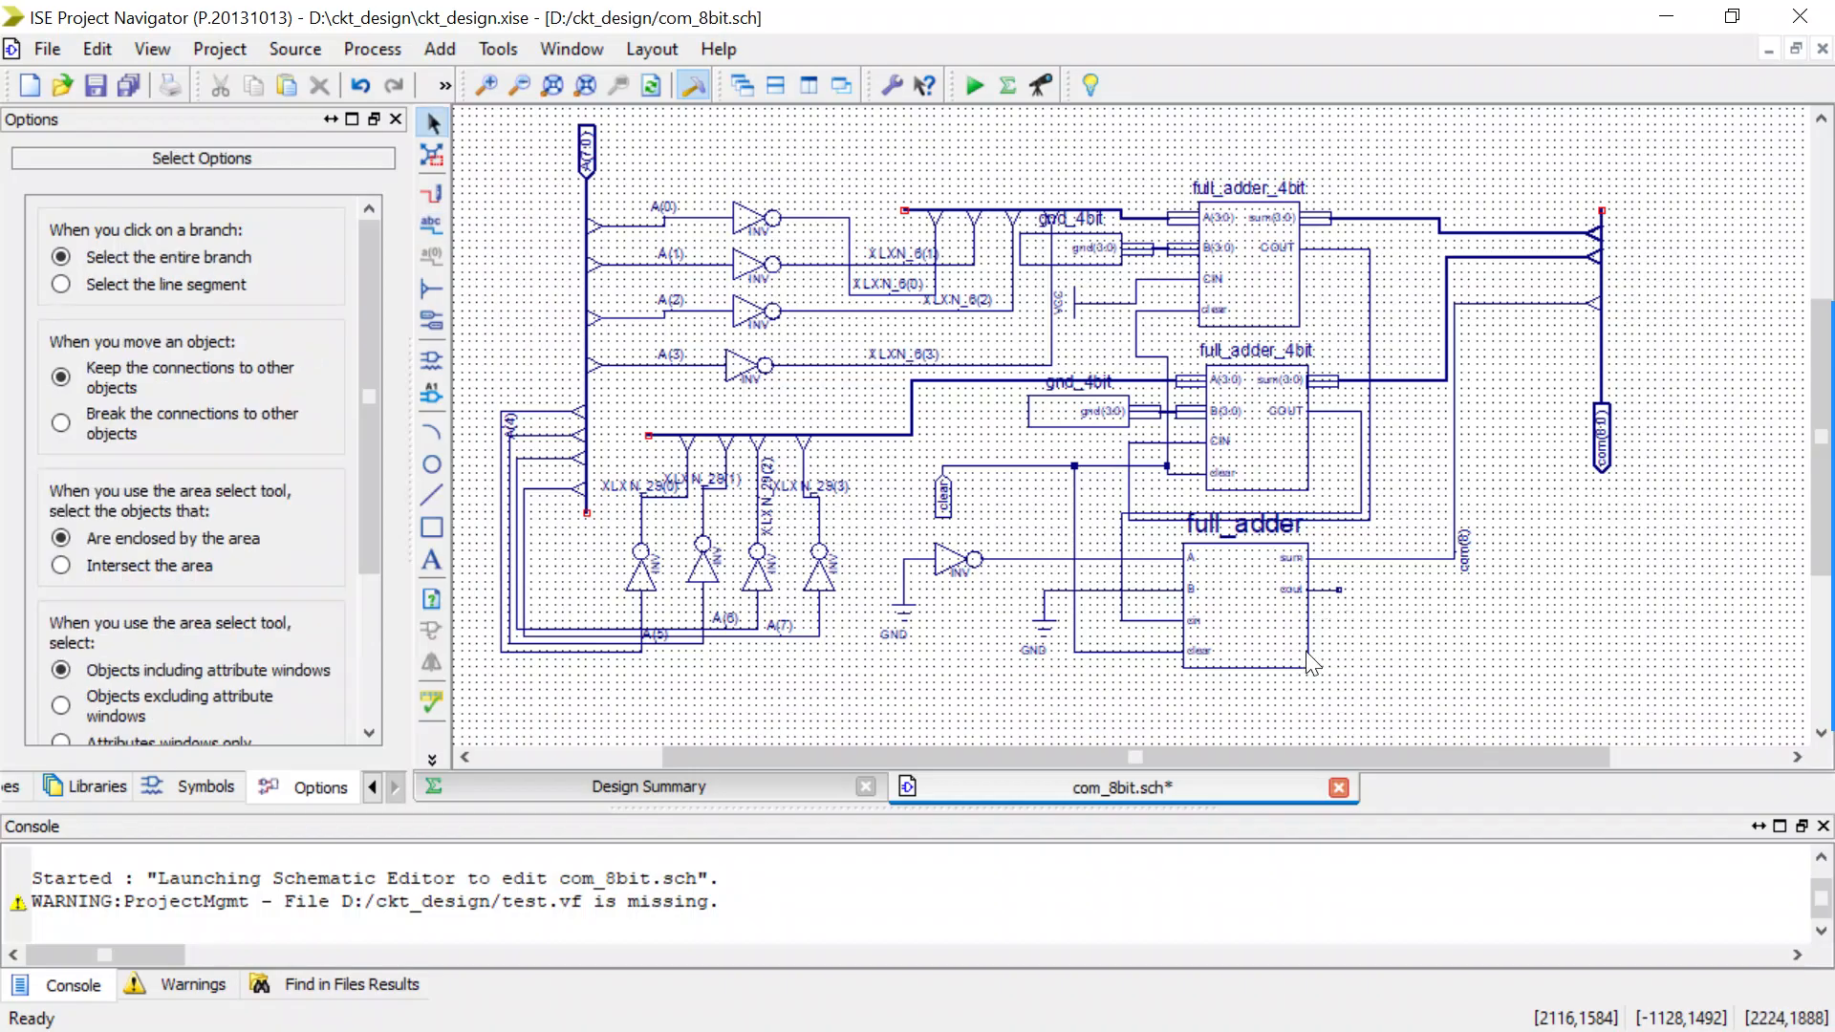
Save the com_8bit schematic and run Simulate Behavioral Model for com_8bit.
key("ctrl+s")
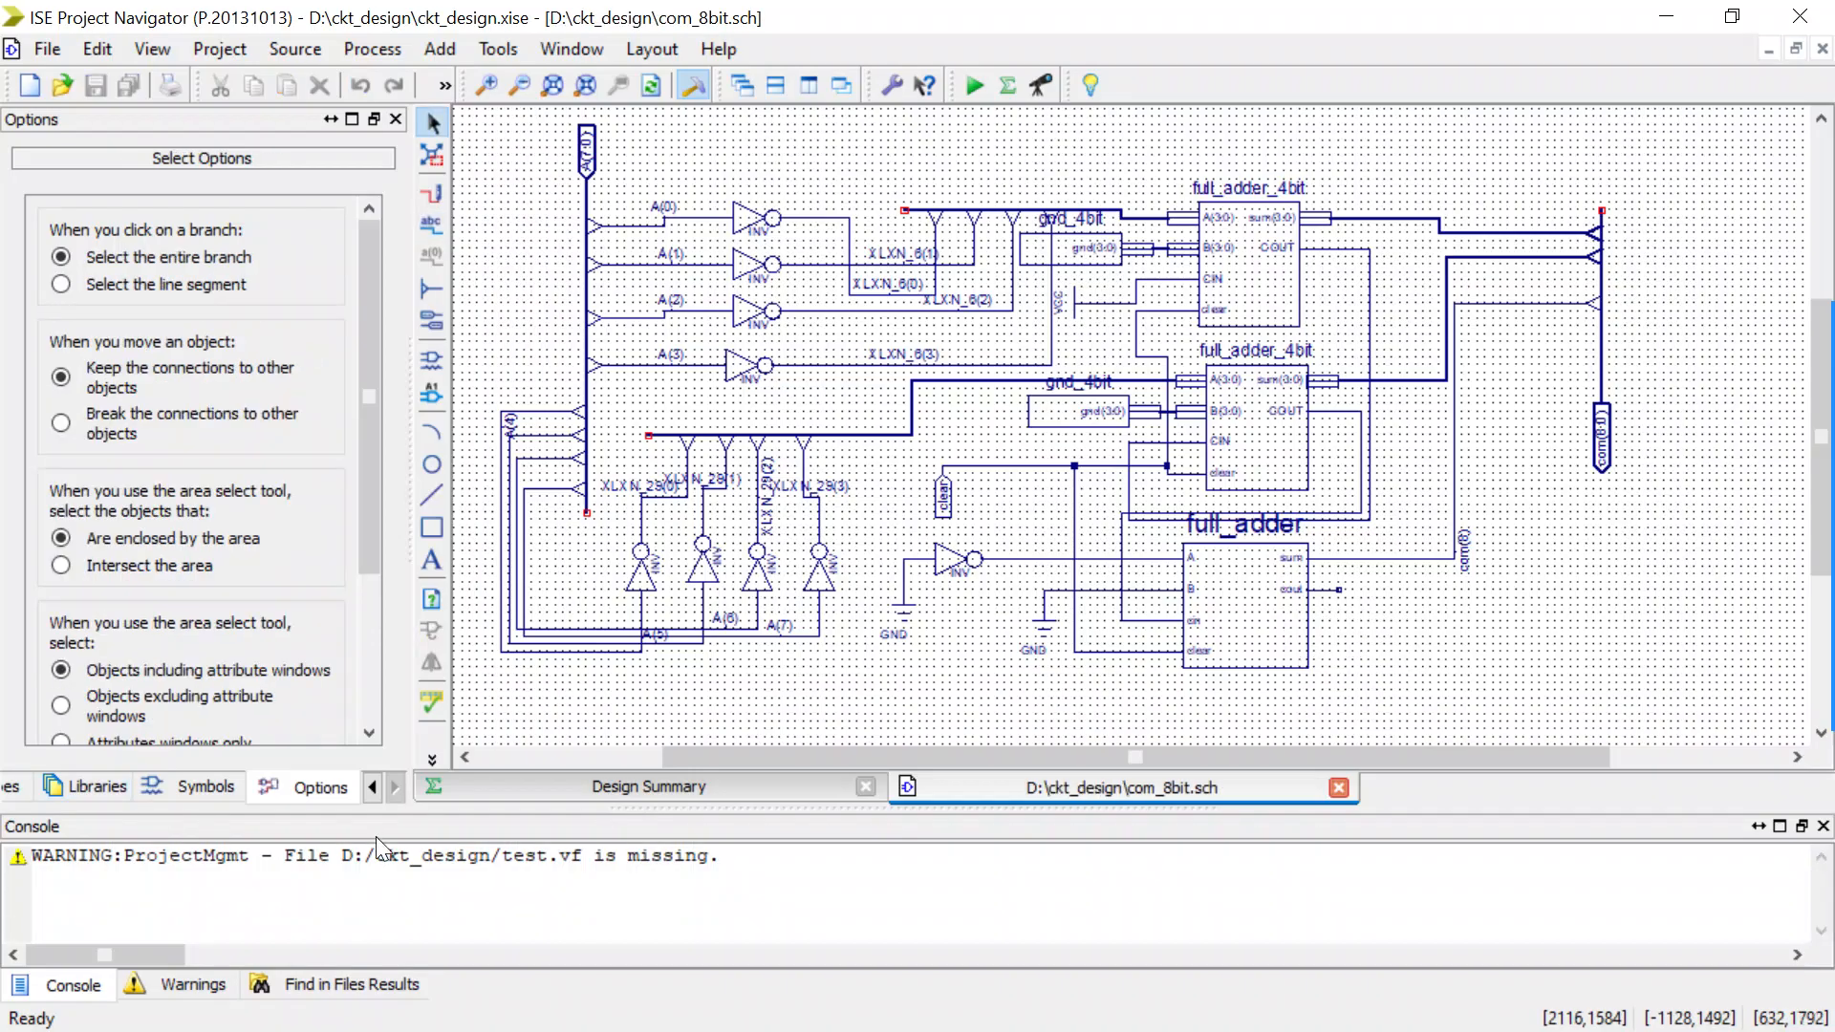
left_click(372, 788)
left_click(373, 787)
left_click(191, 786)
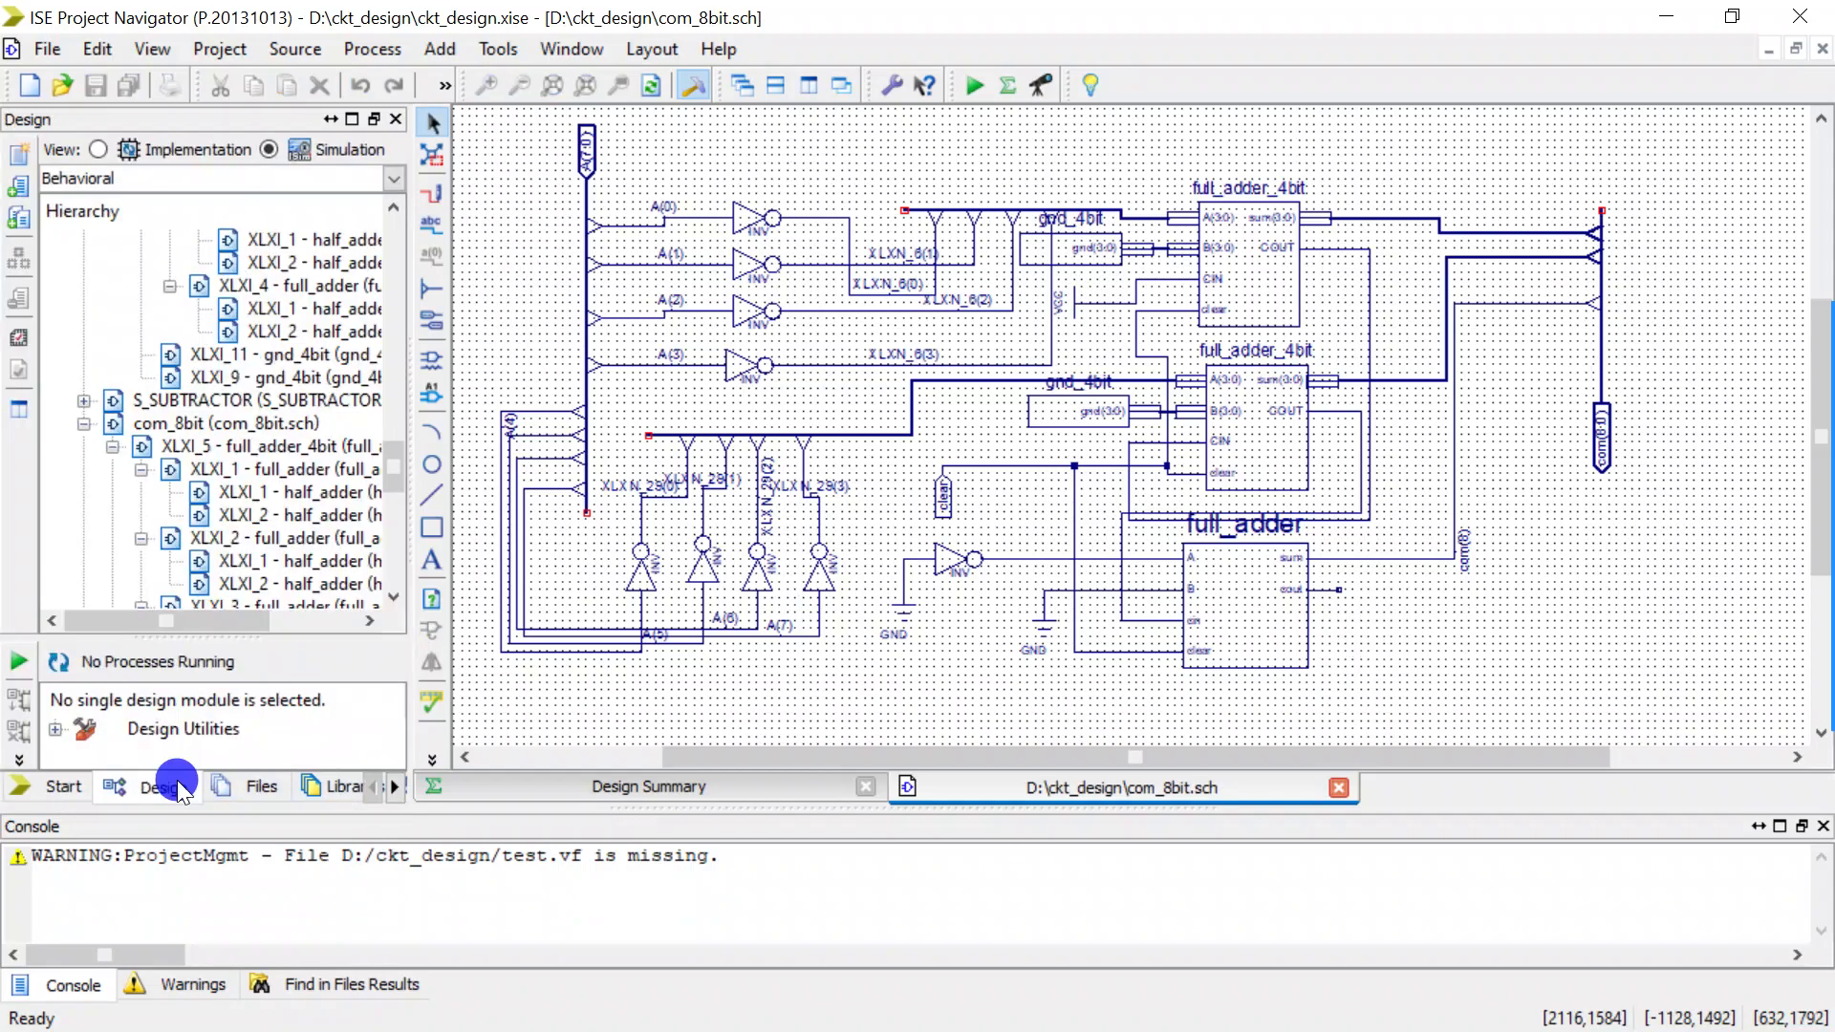
left_click(206, 422)
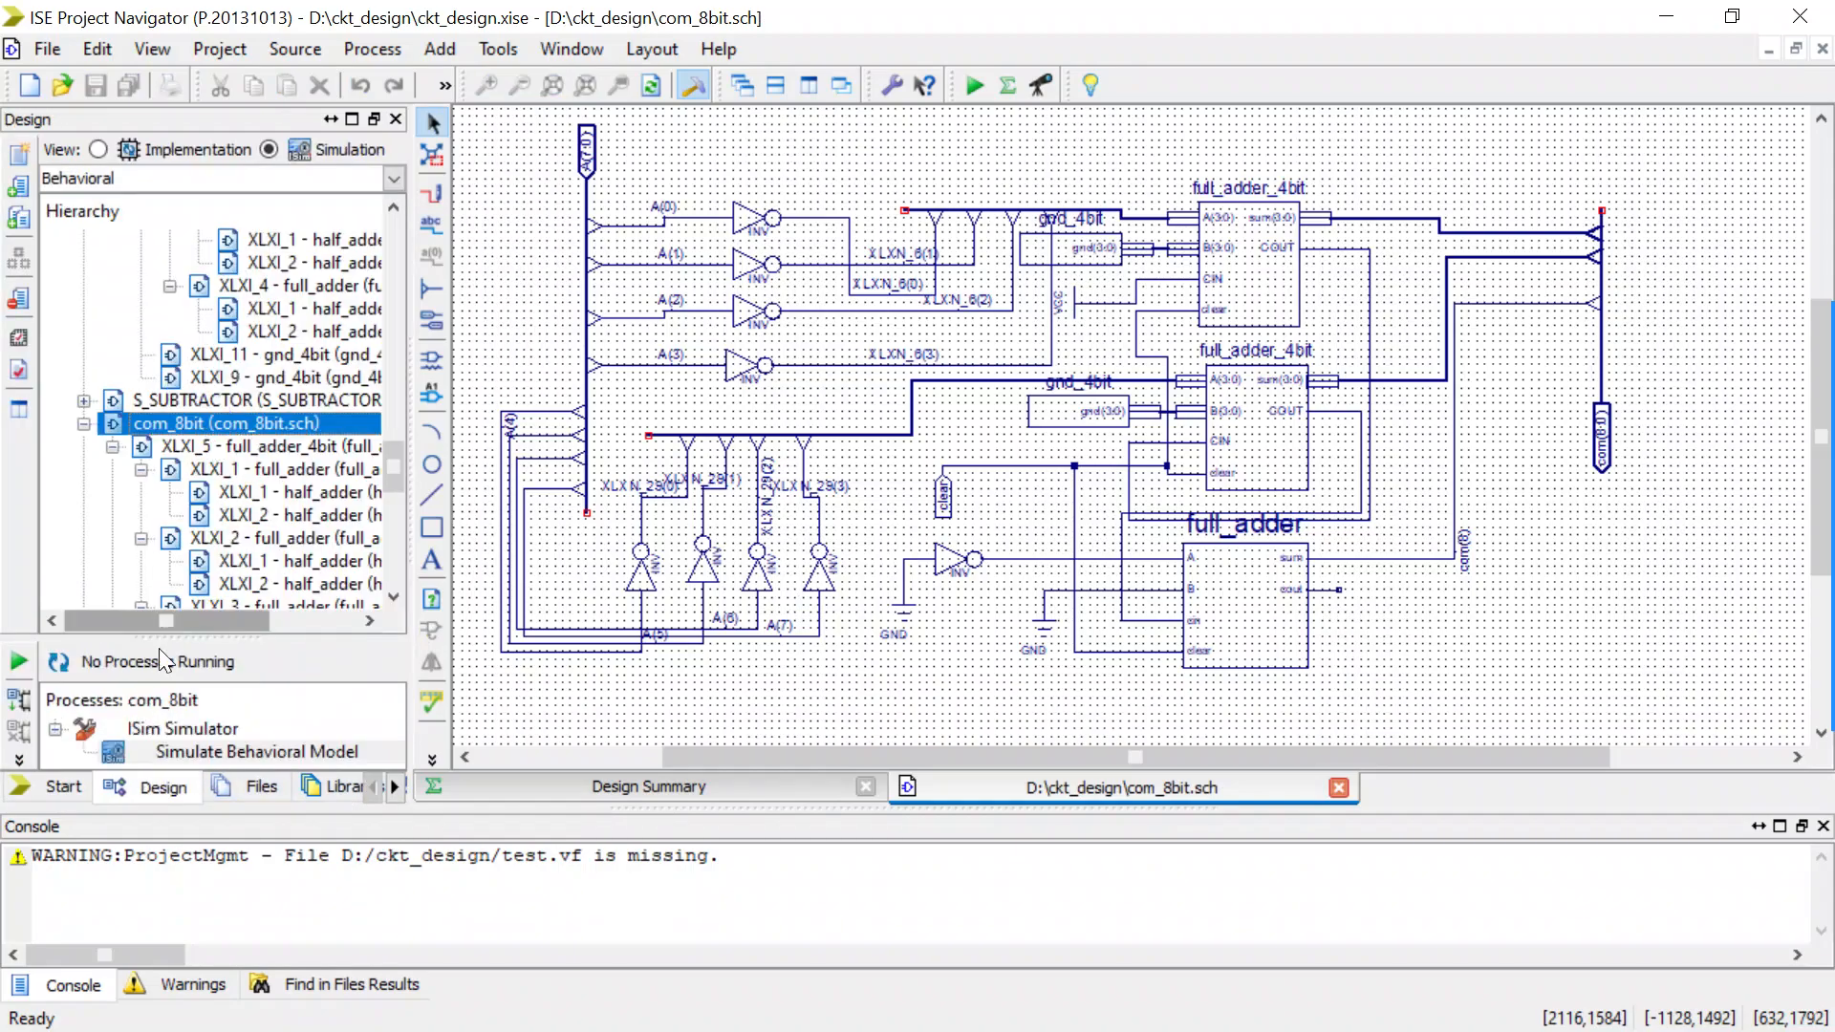
double_click(120, 754)
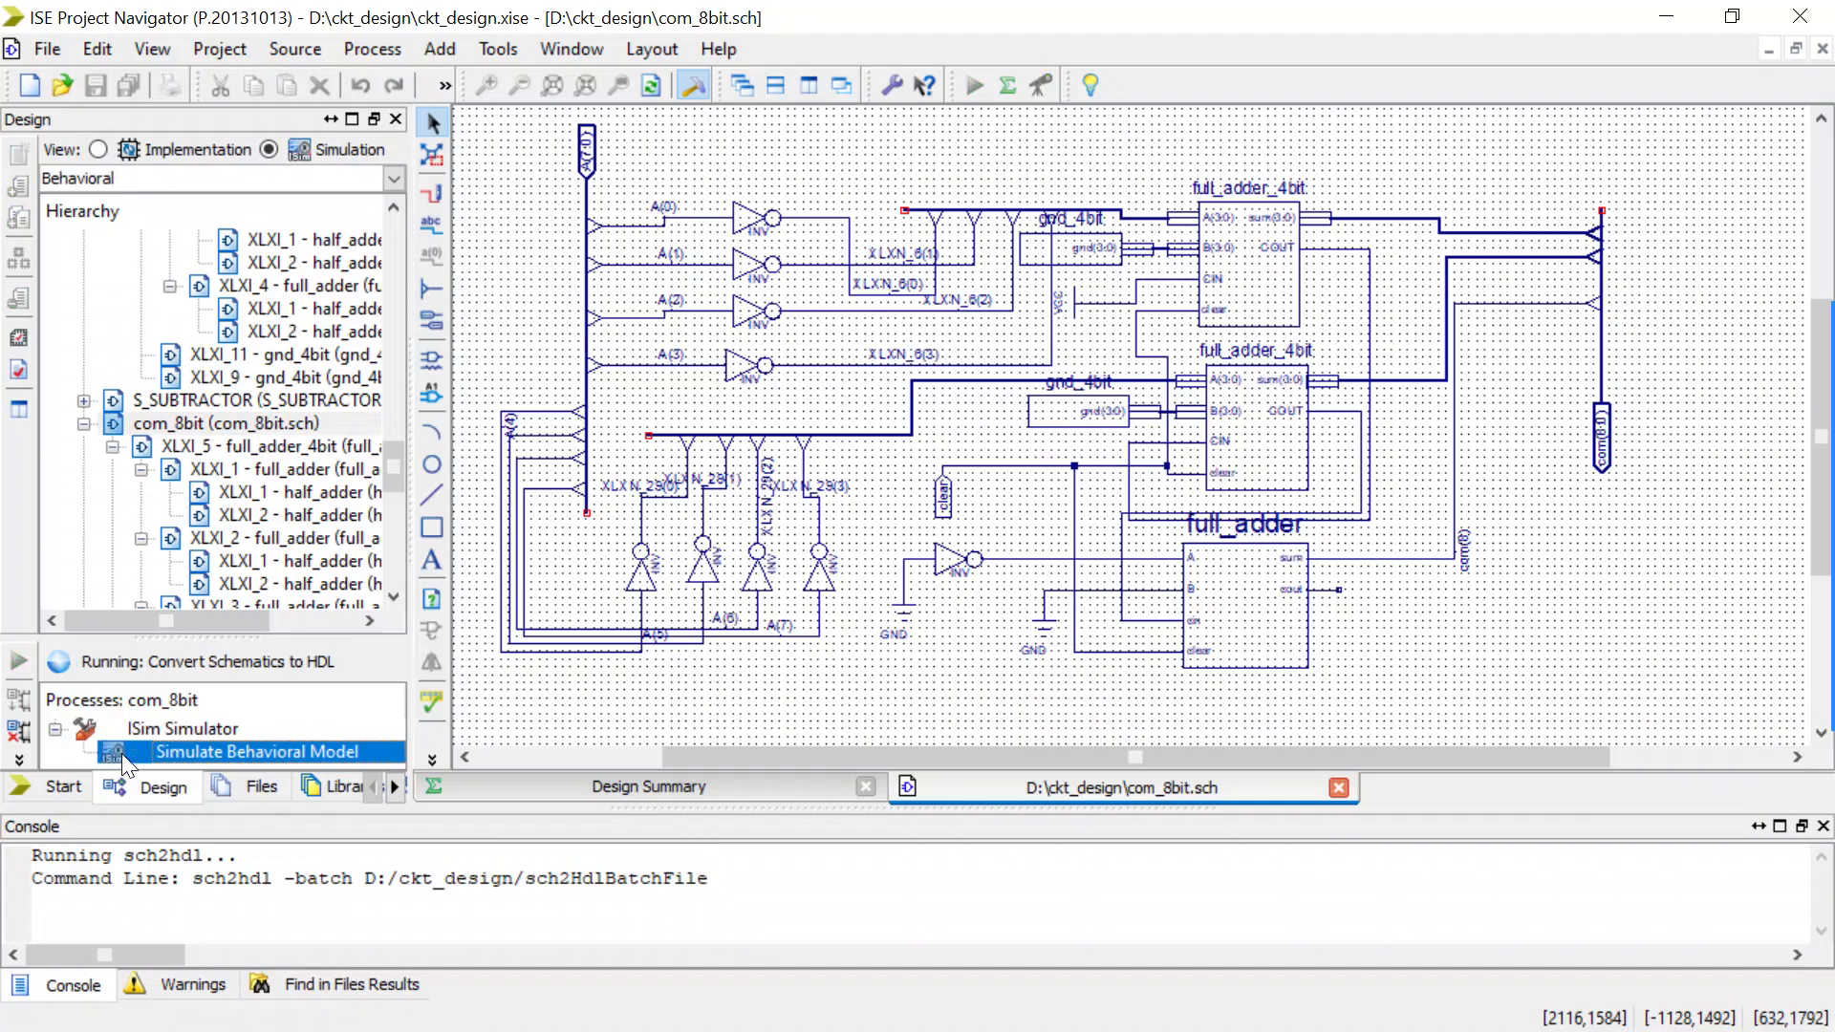
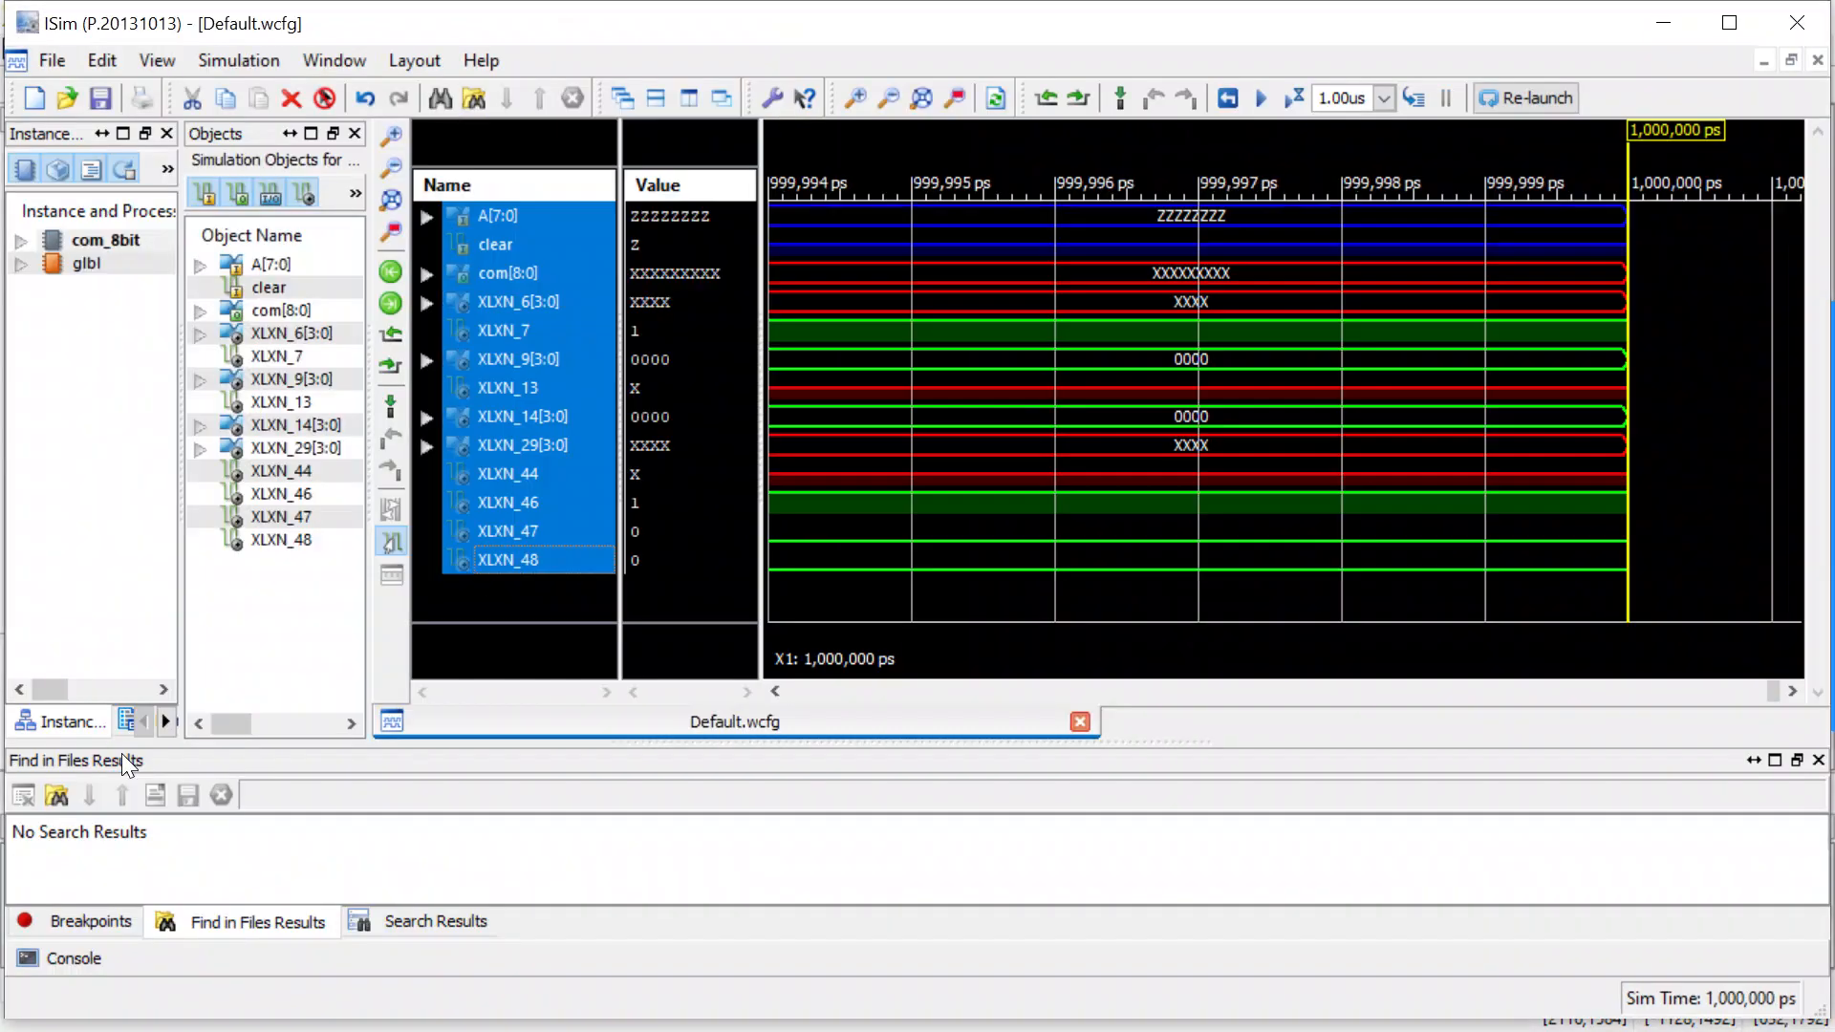
Force the A[7:0] signal to the constant value 100 in unsigned decimal radix.
left_click(544, 610)
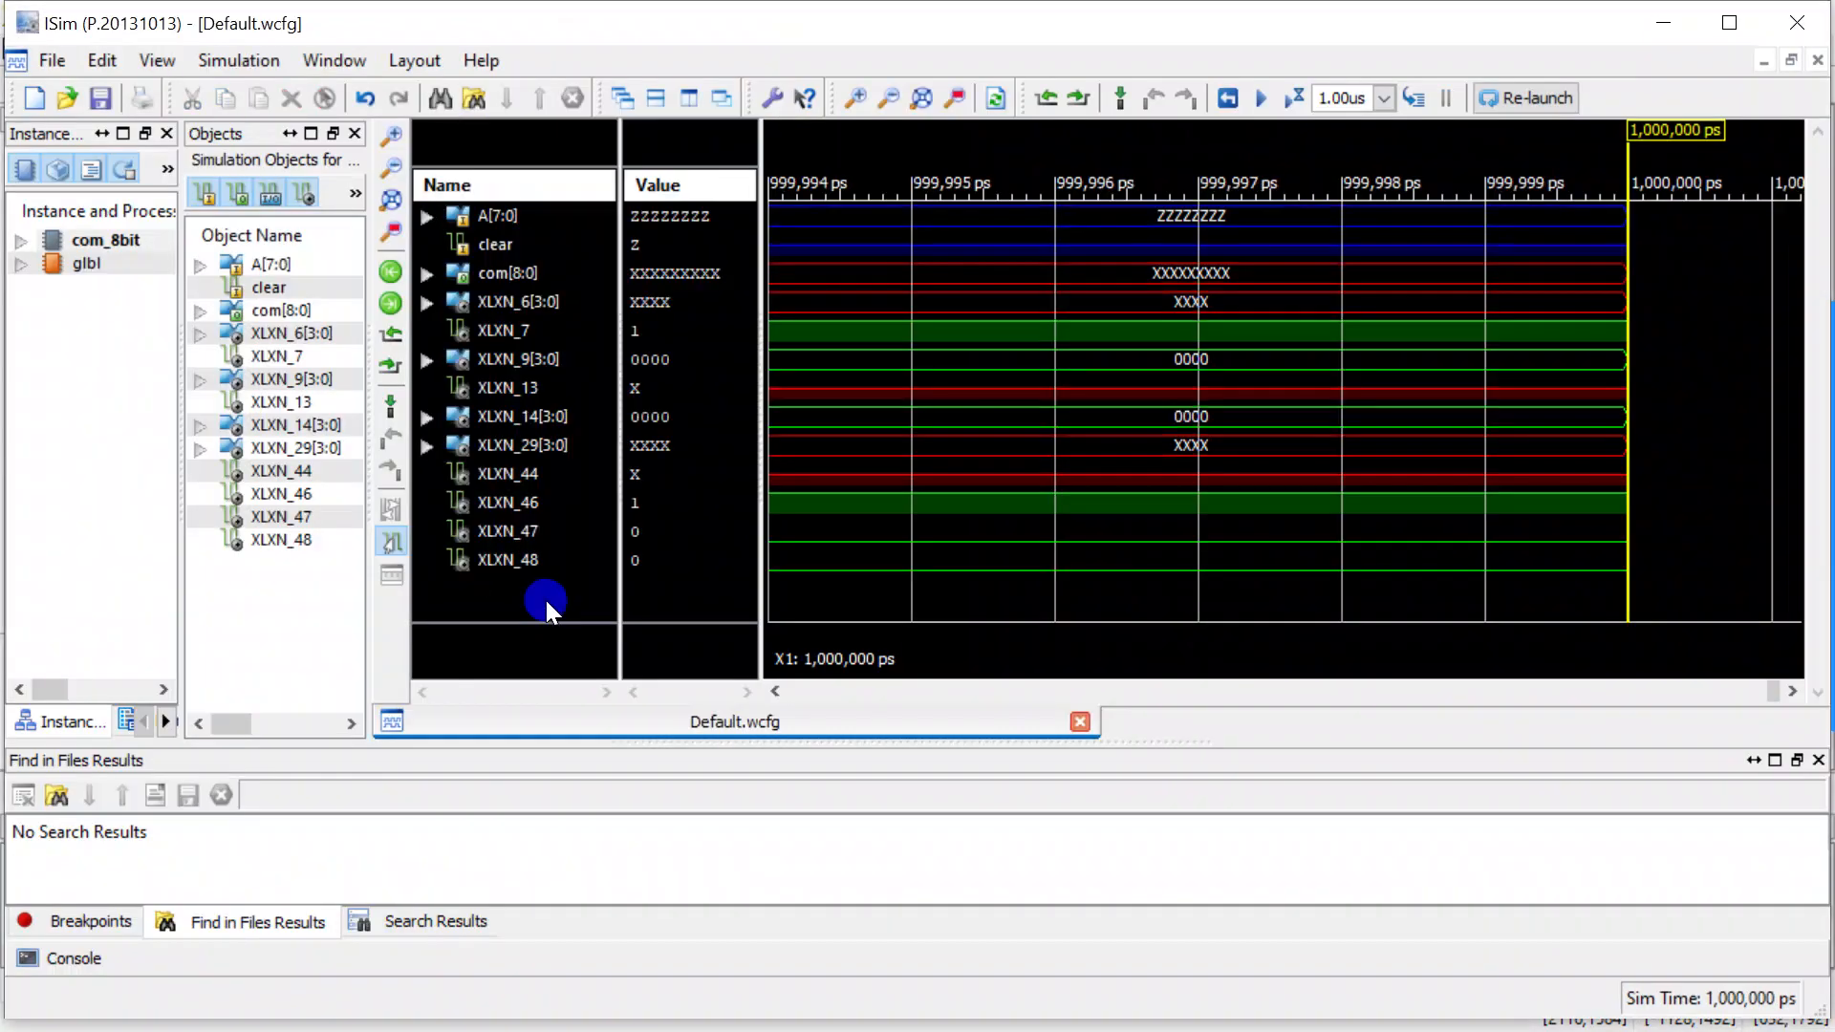
left_click(512, 218)
right_click(513, 217)
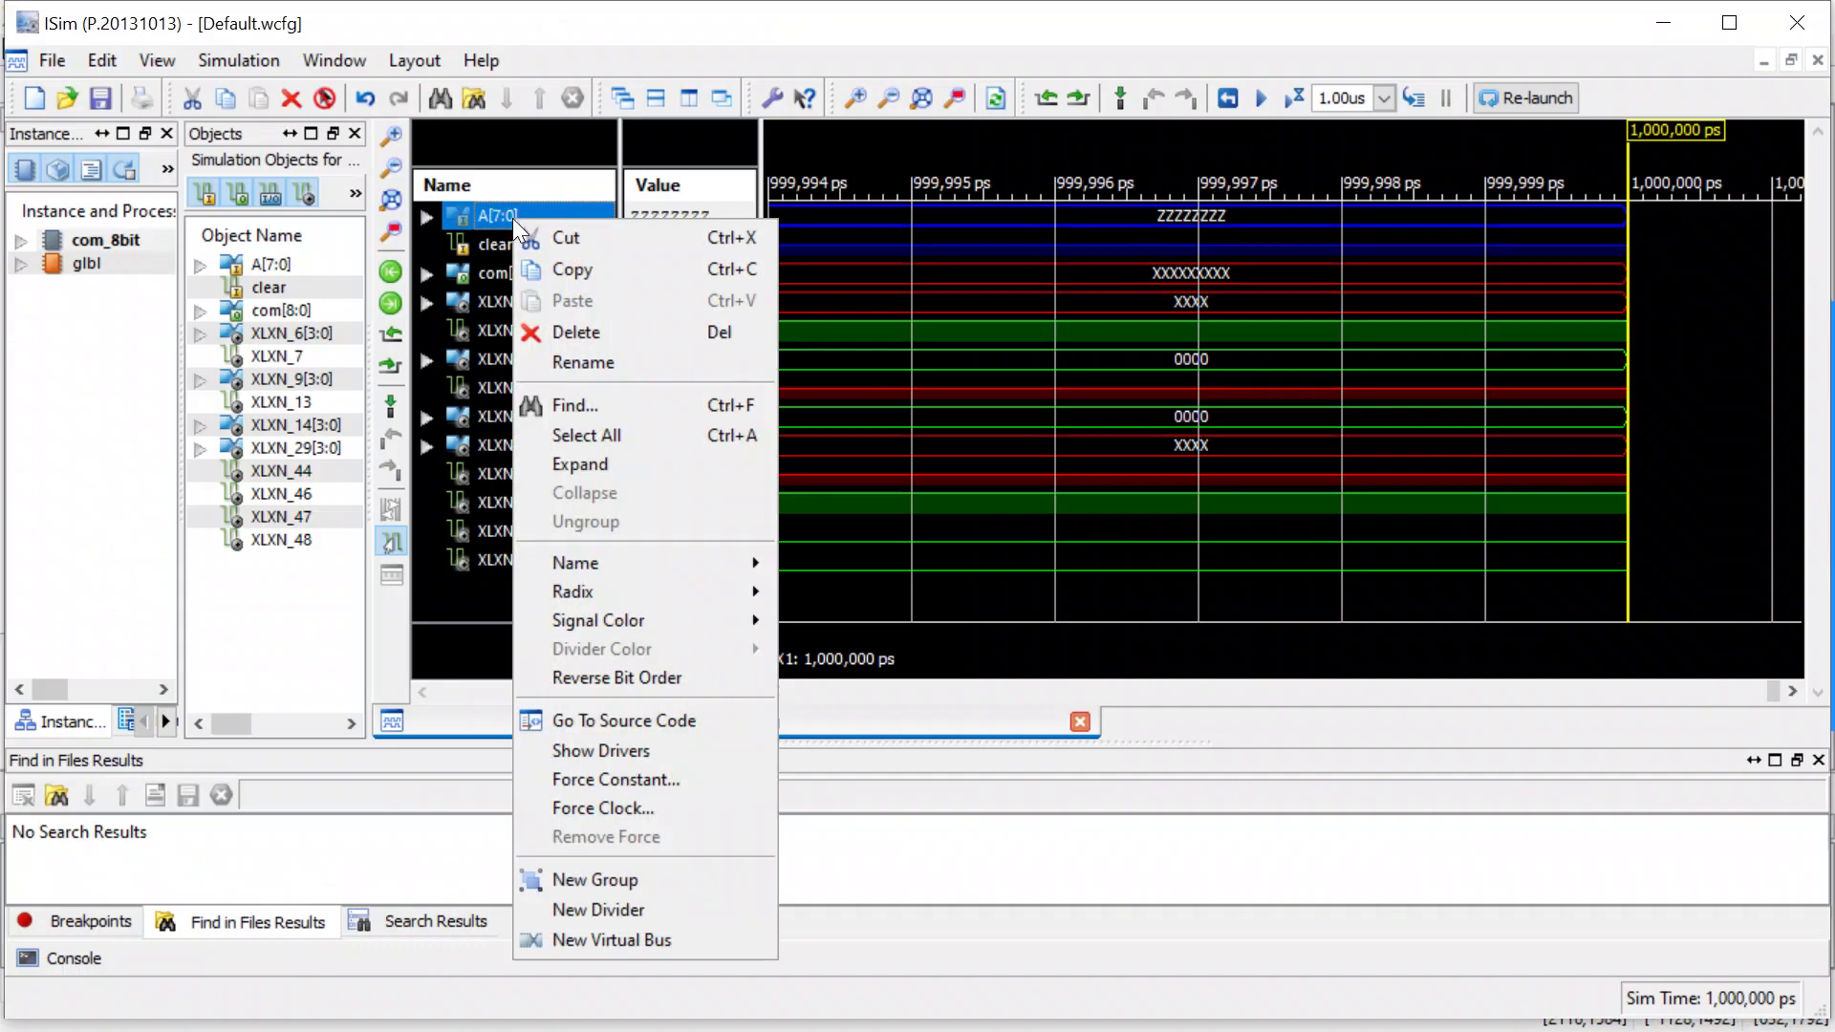
left_click(615, 778)
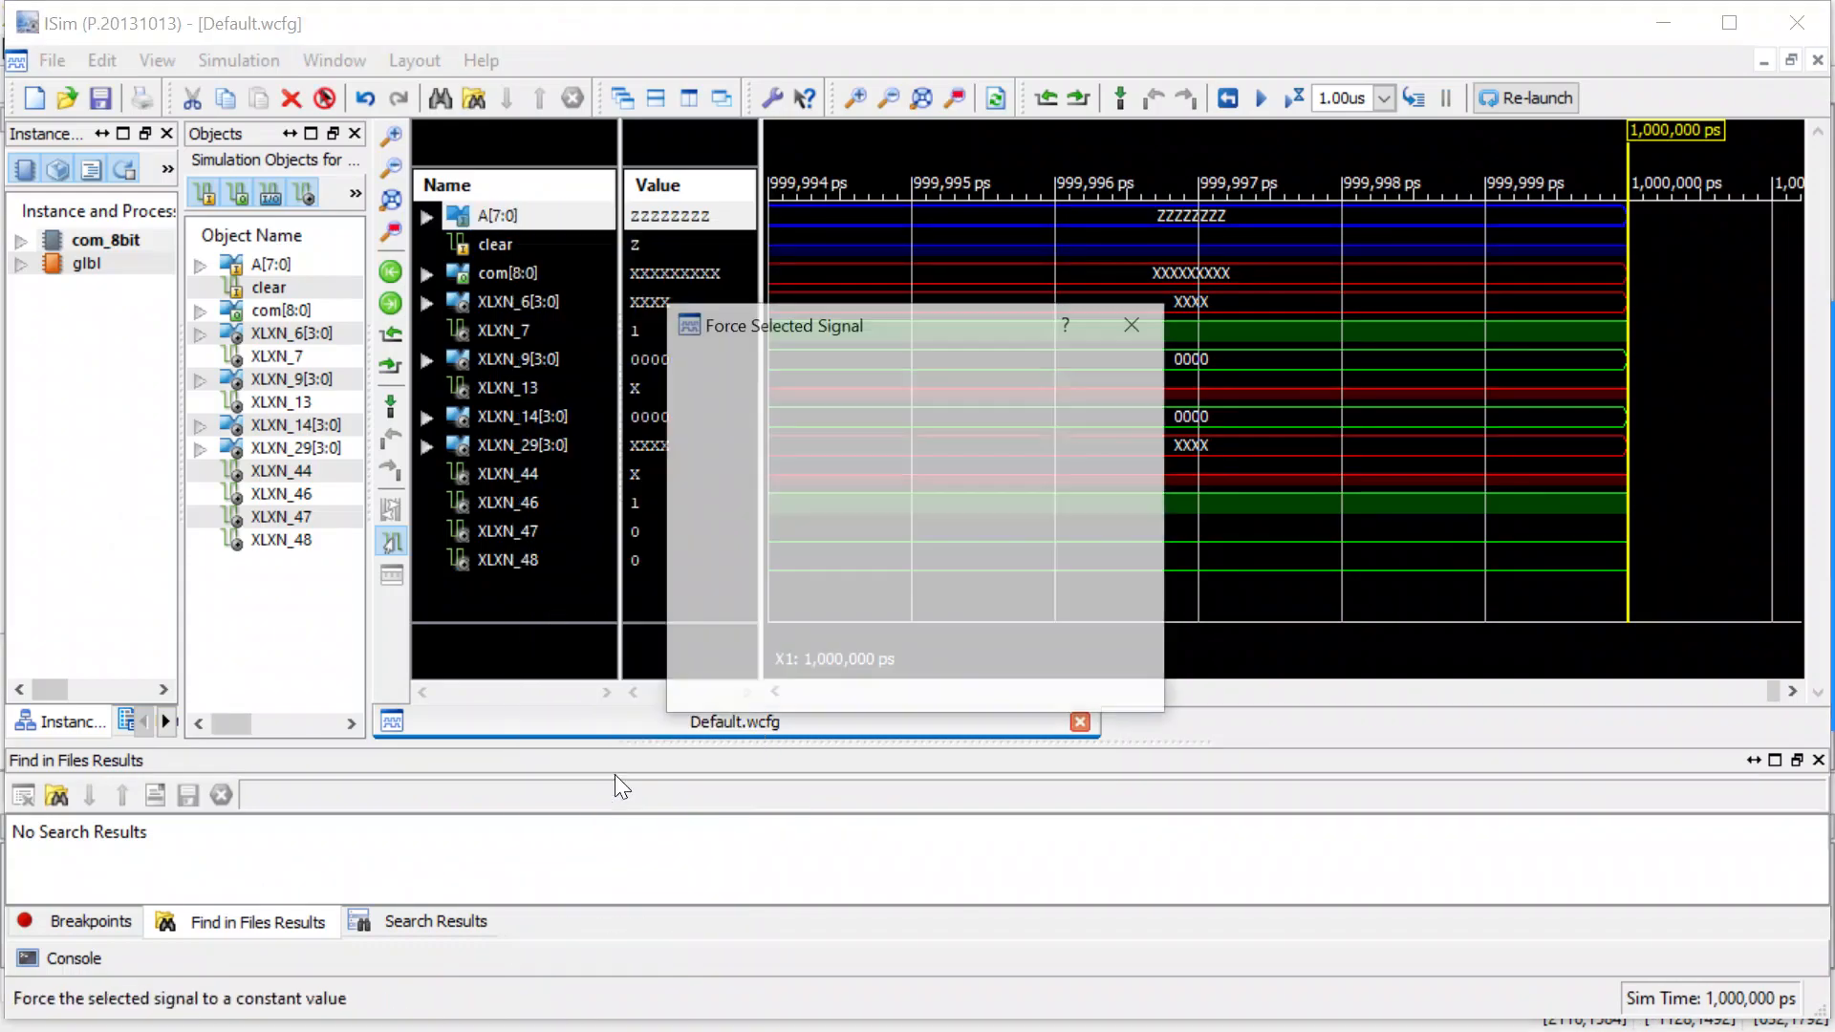
left_click(1147, 513)
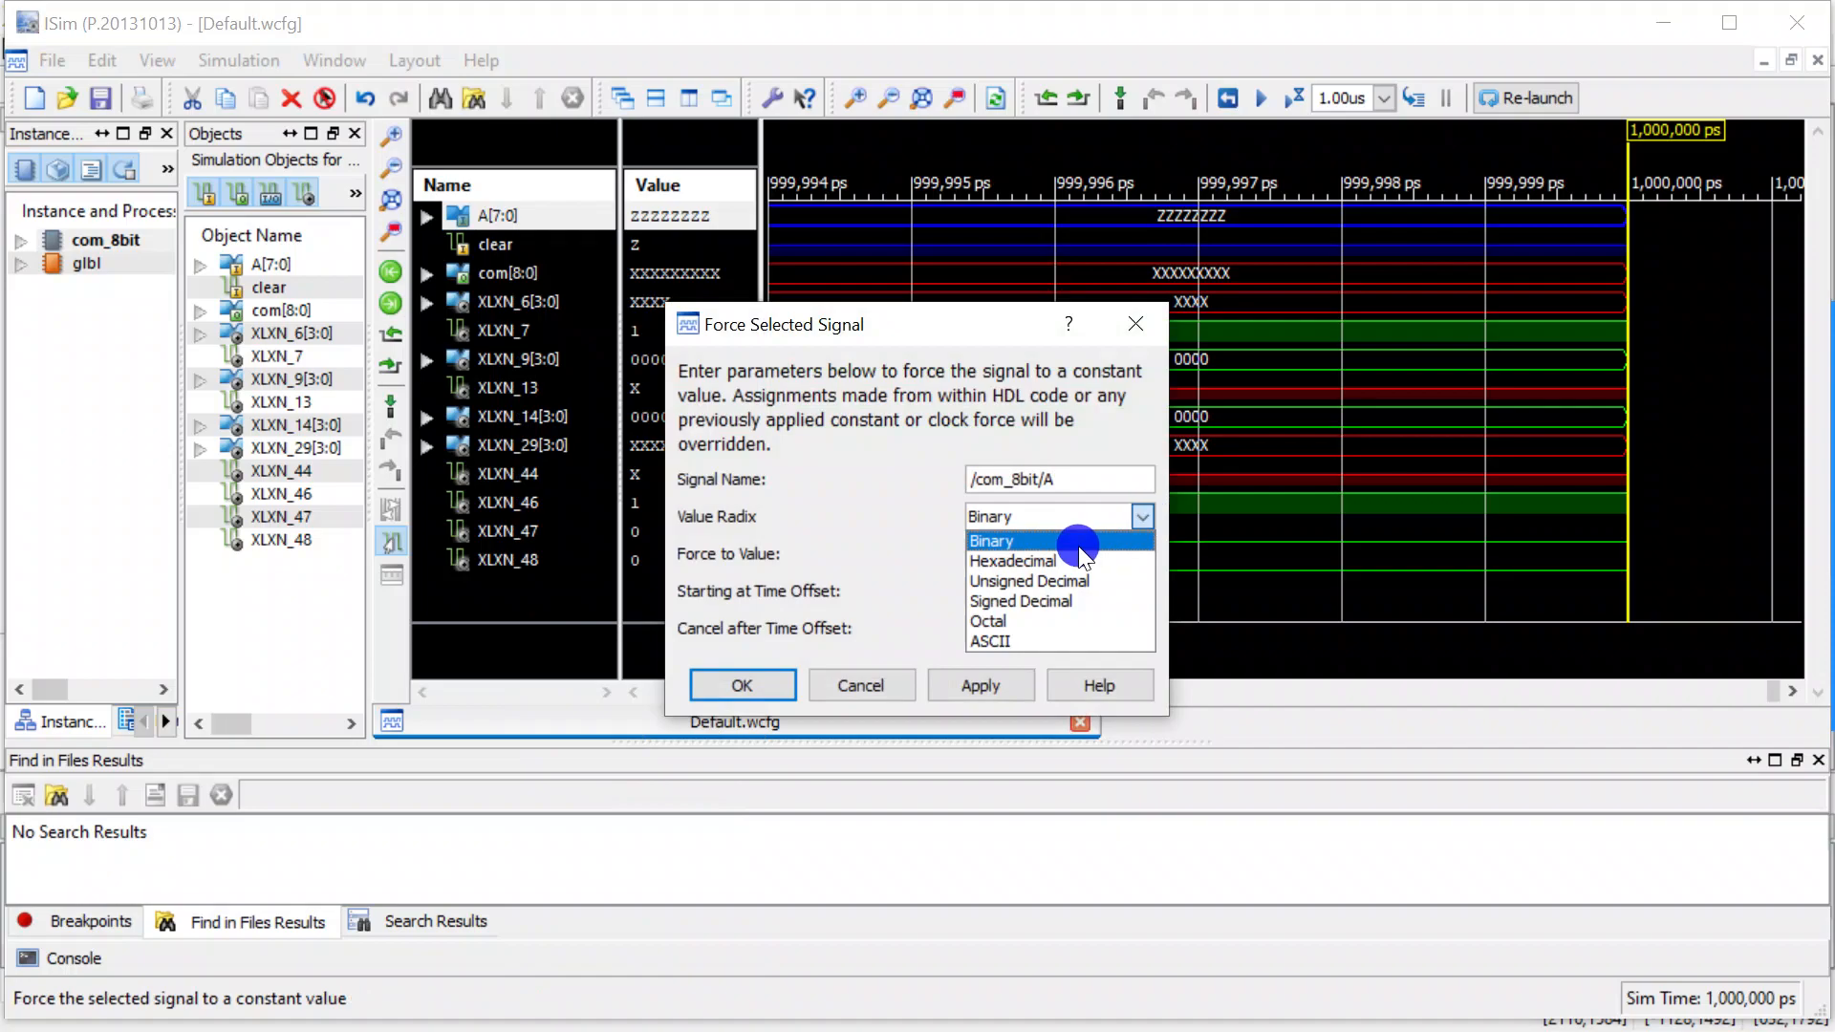
left_click(1053, 577)
left_click(1027, 554)
type("100")
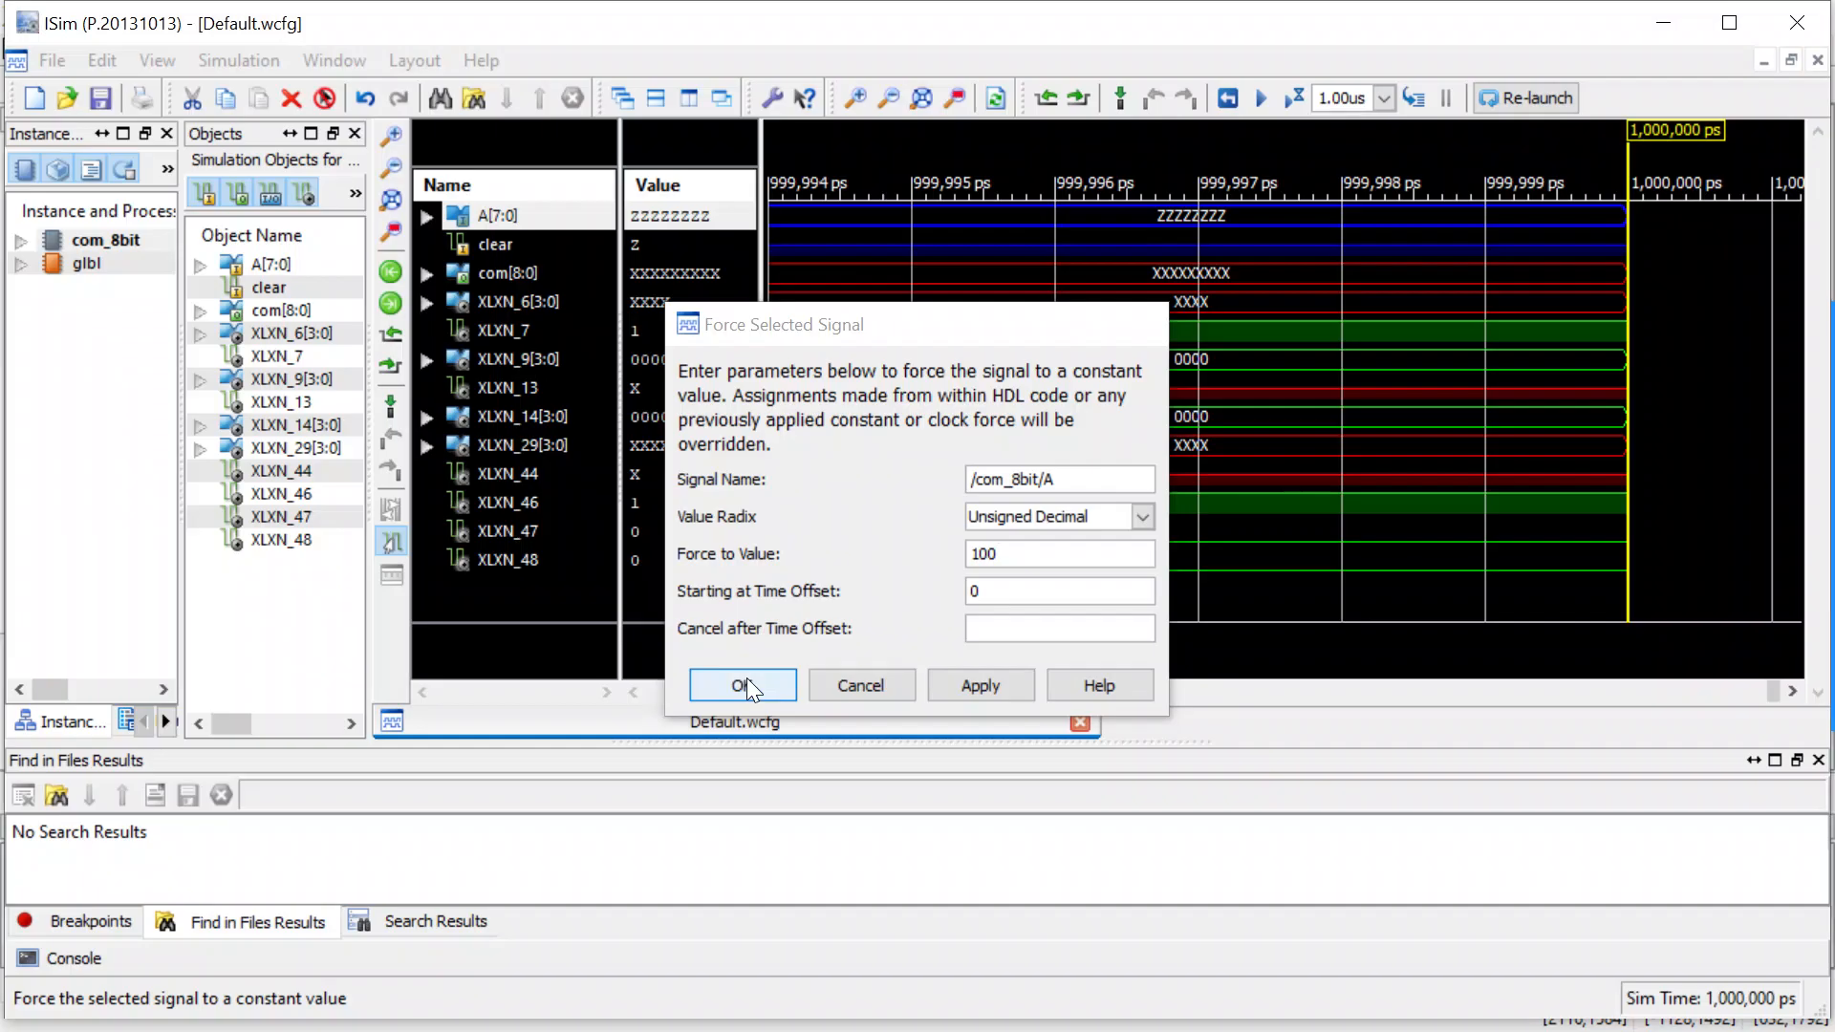
left_click(747, 685)
Force the clear signal to constant 1 and run the simulation for 1.00us.
left_click(520, 251)
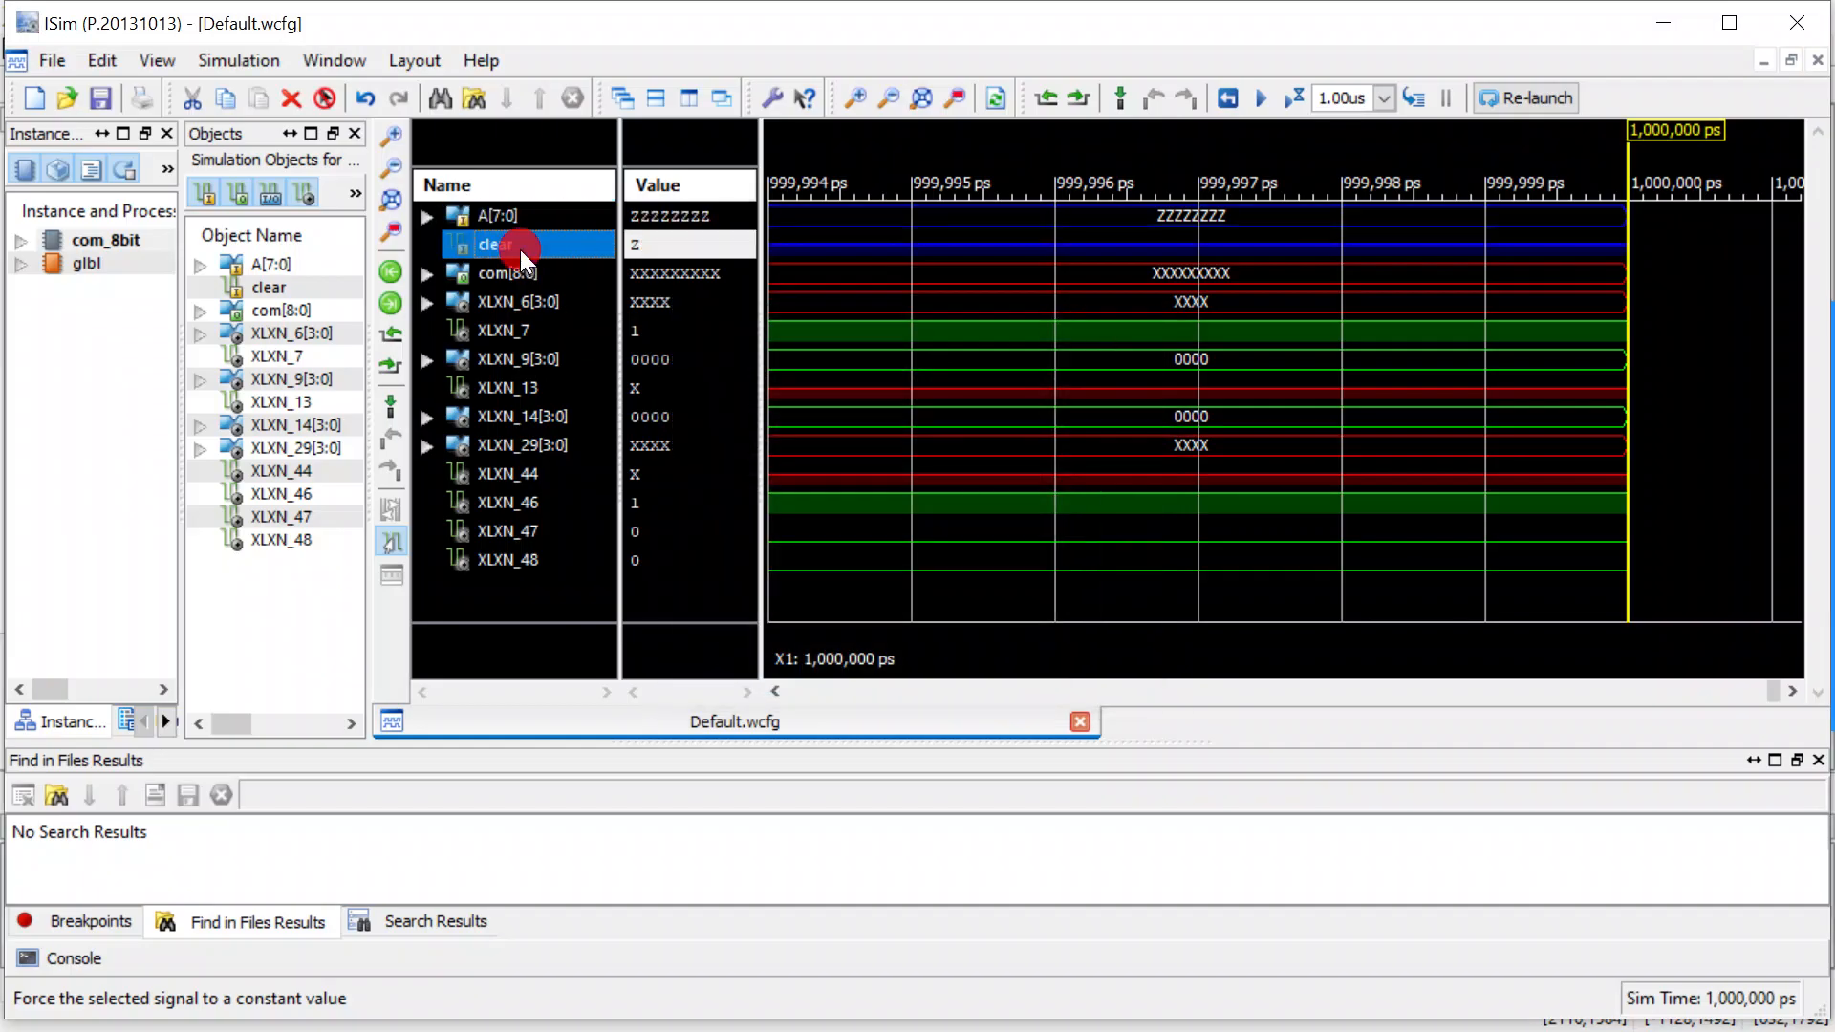
right_click(520, 249)
left_click(628, 809)
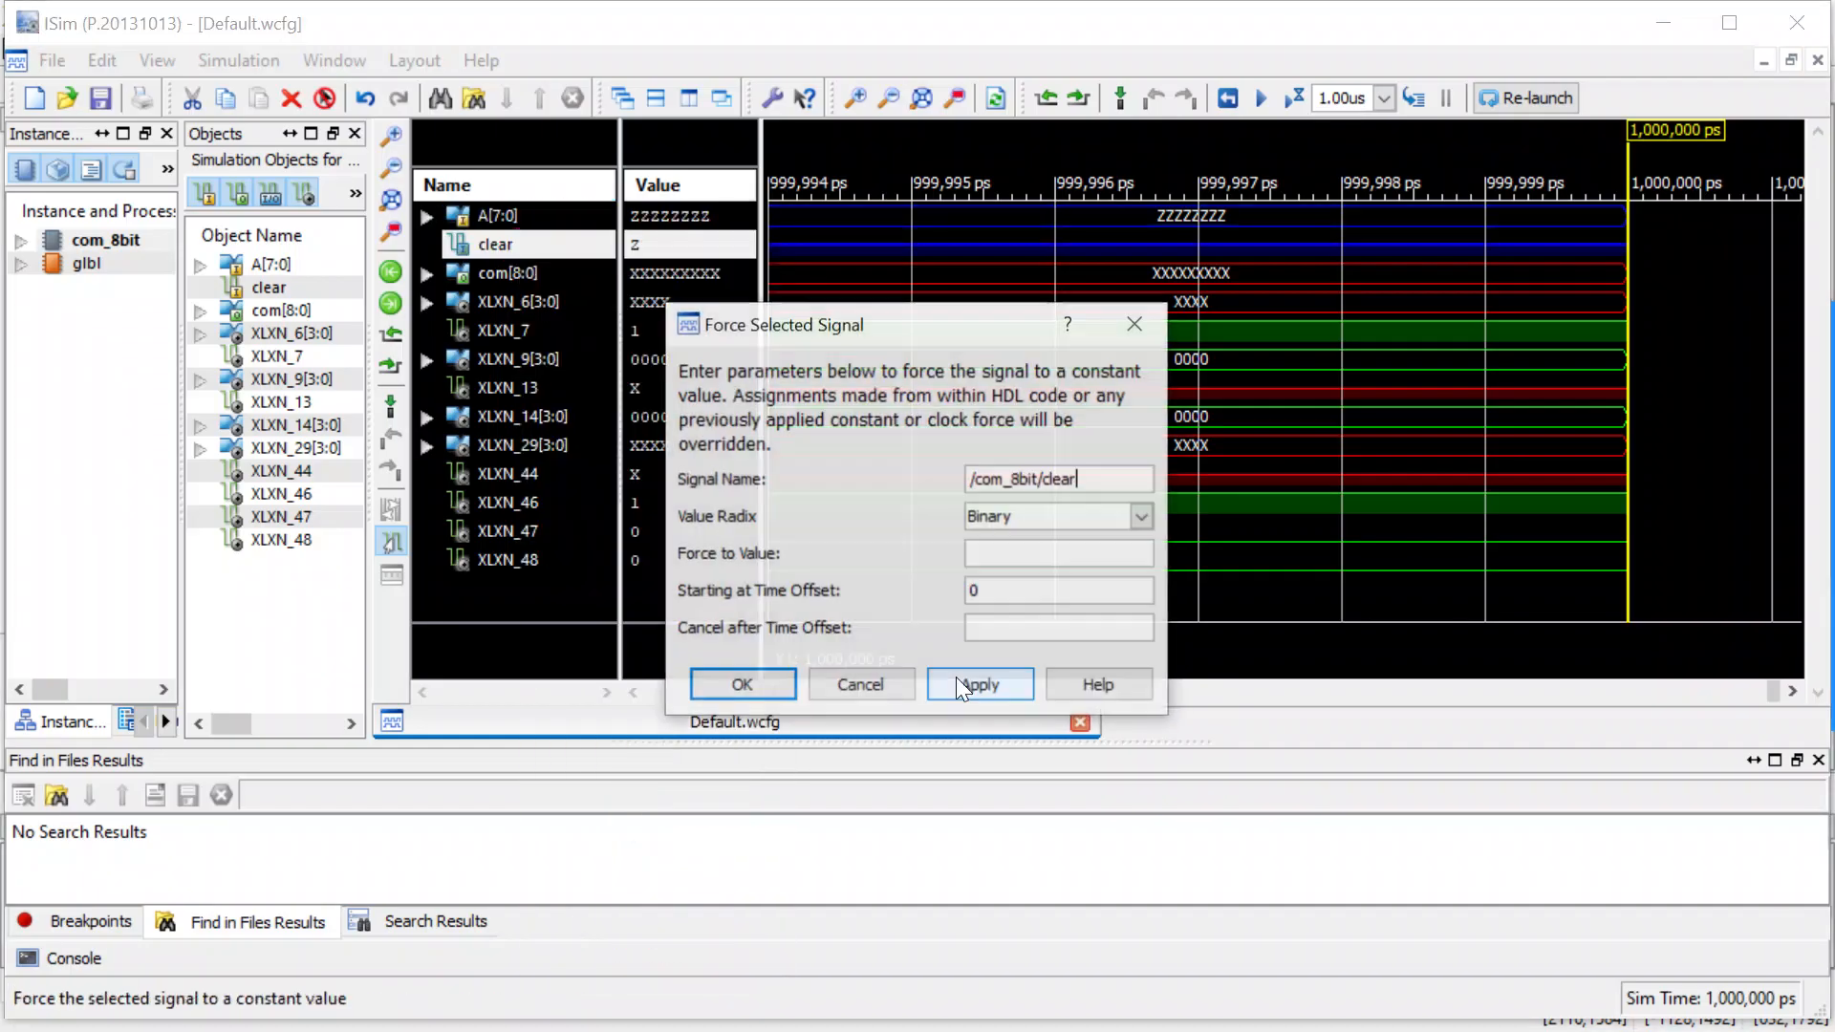
left_click(1006, 554)
type("1")
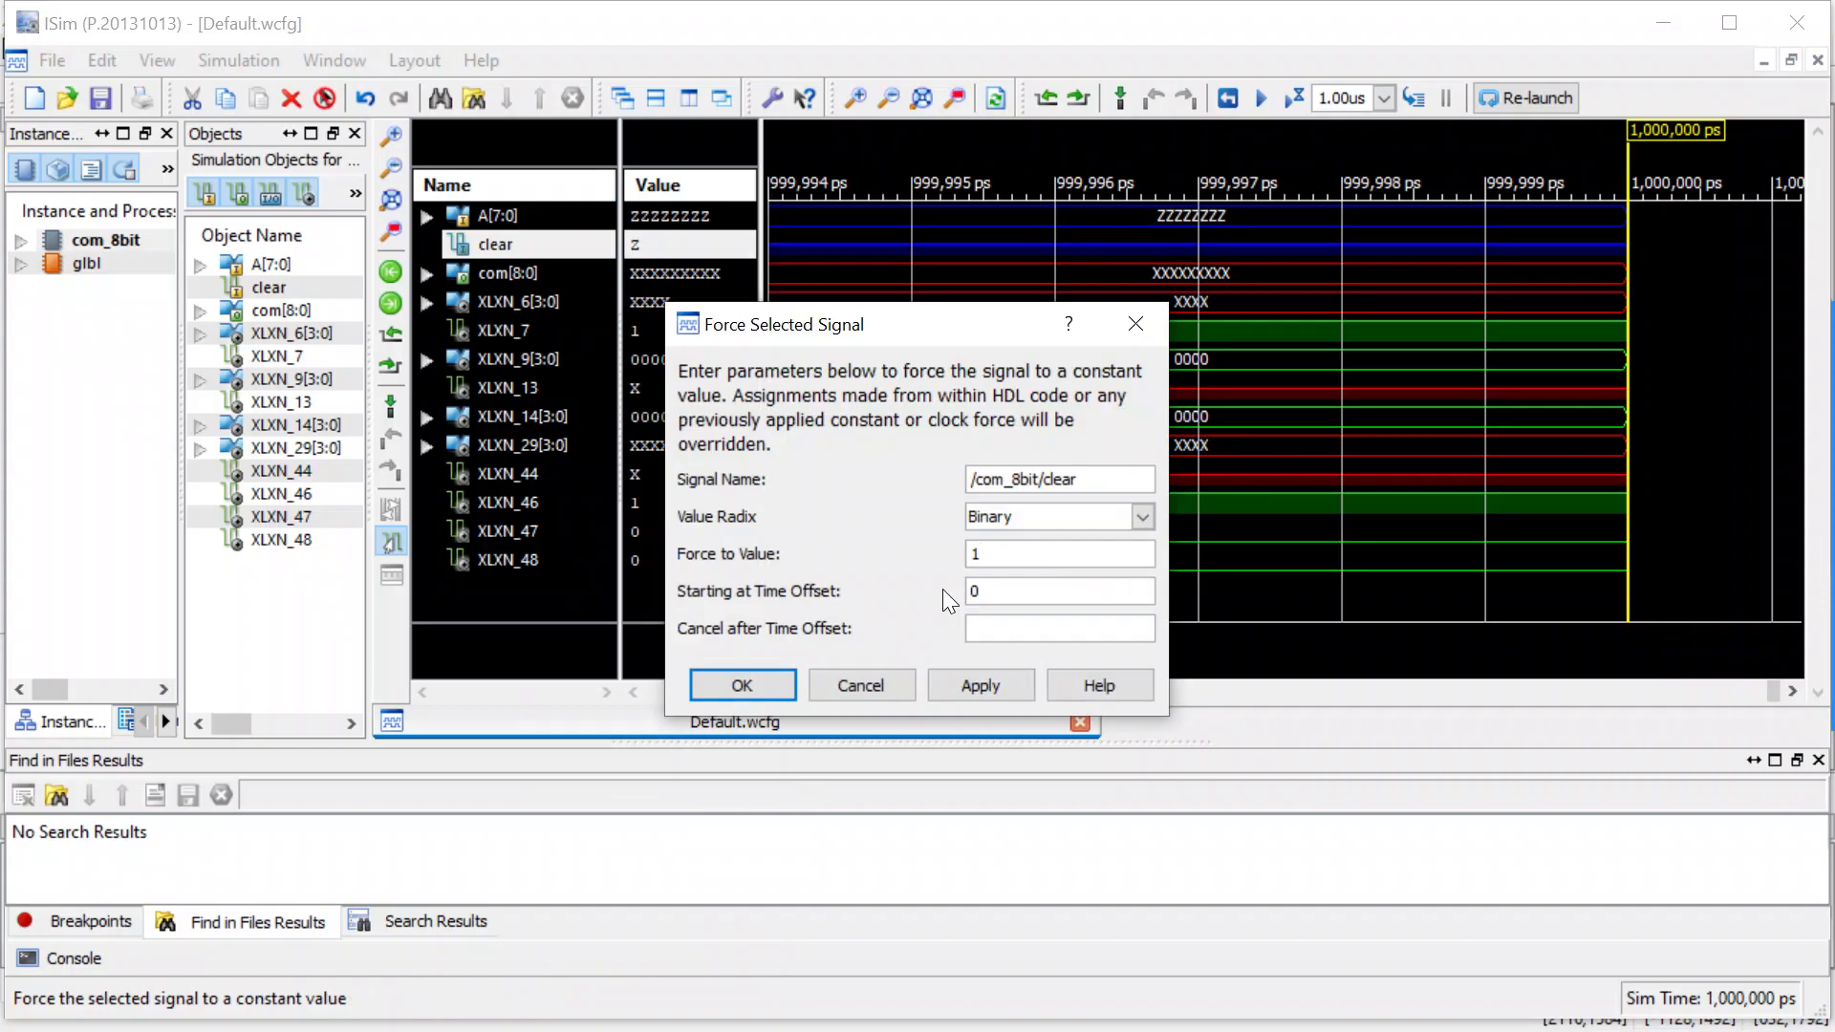
left_click(747, 683)
left_click(1290, 100)
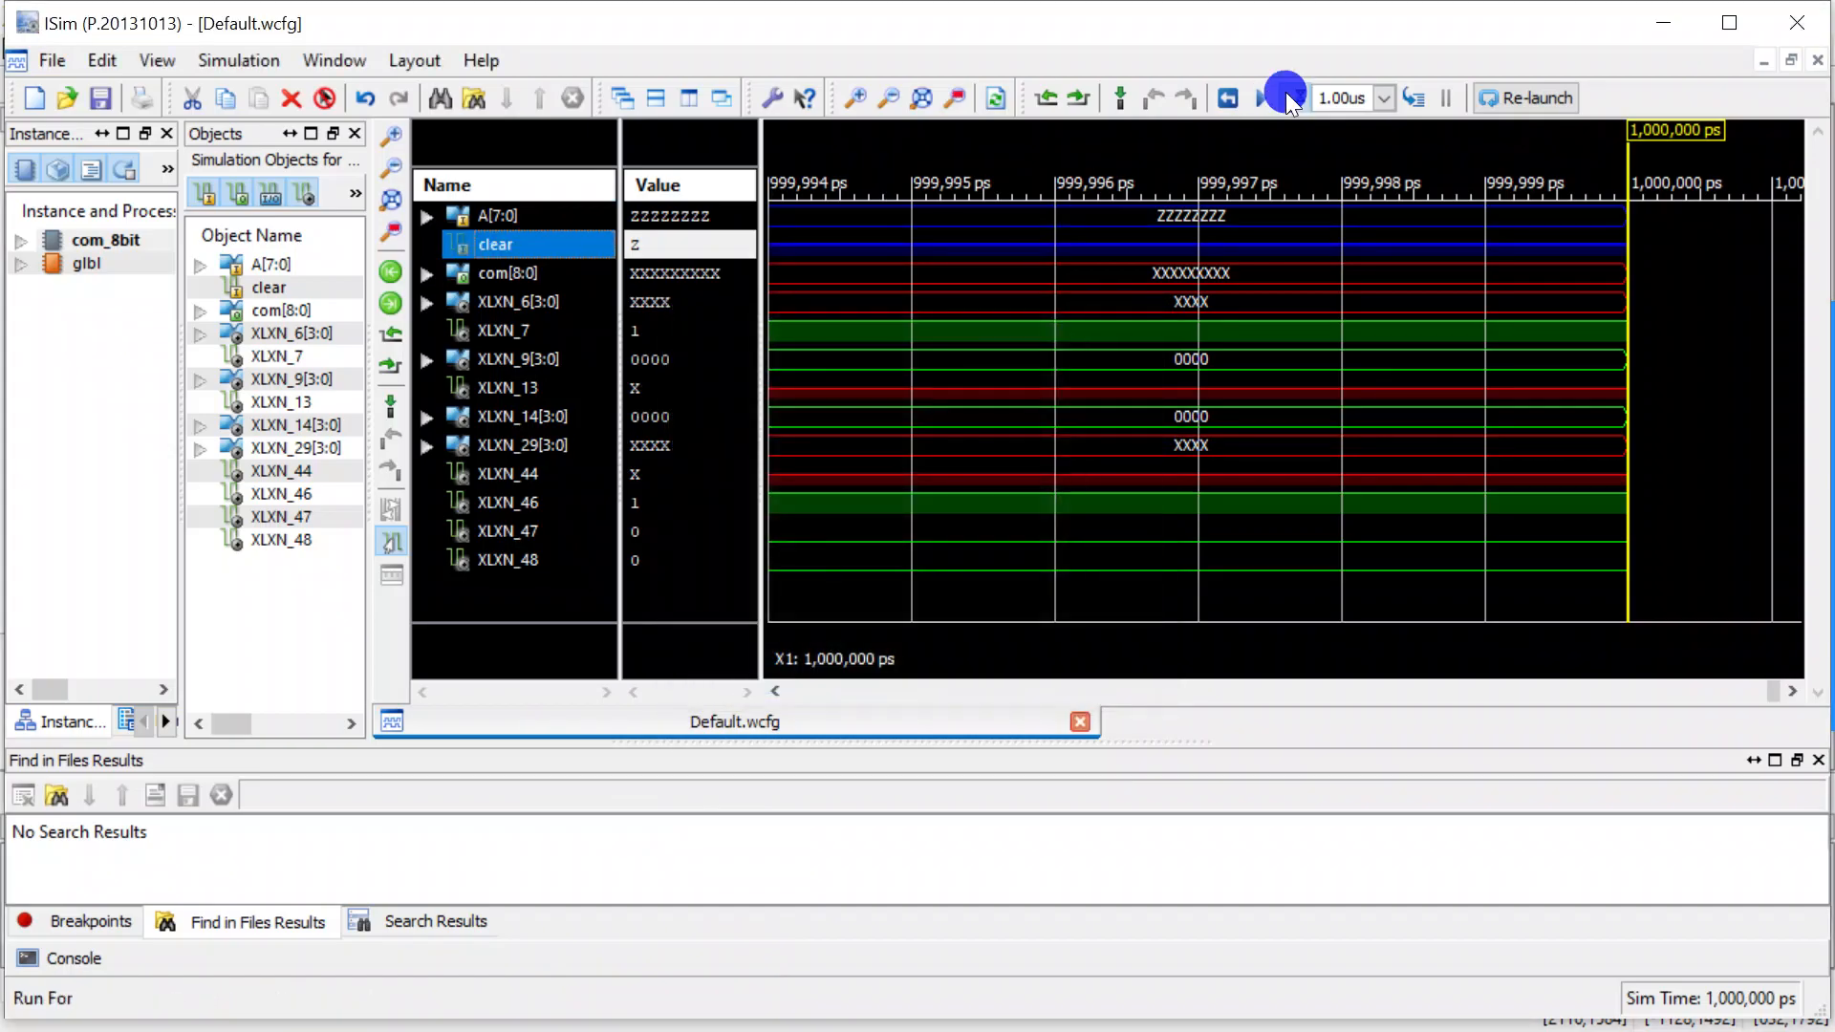
Set the radix of com[8:0] to Signed Decimal and of A[7:0] to Unsigned Decimal.
left_click(526, 267)
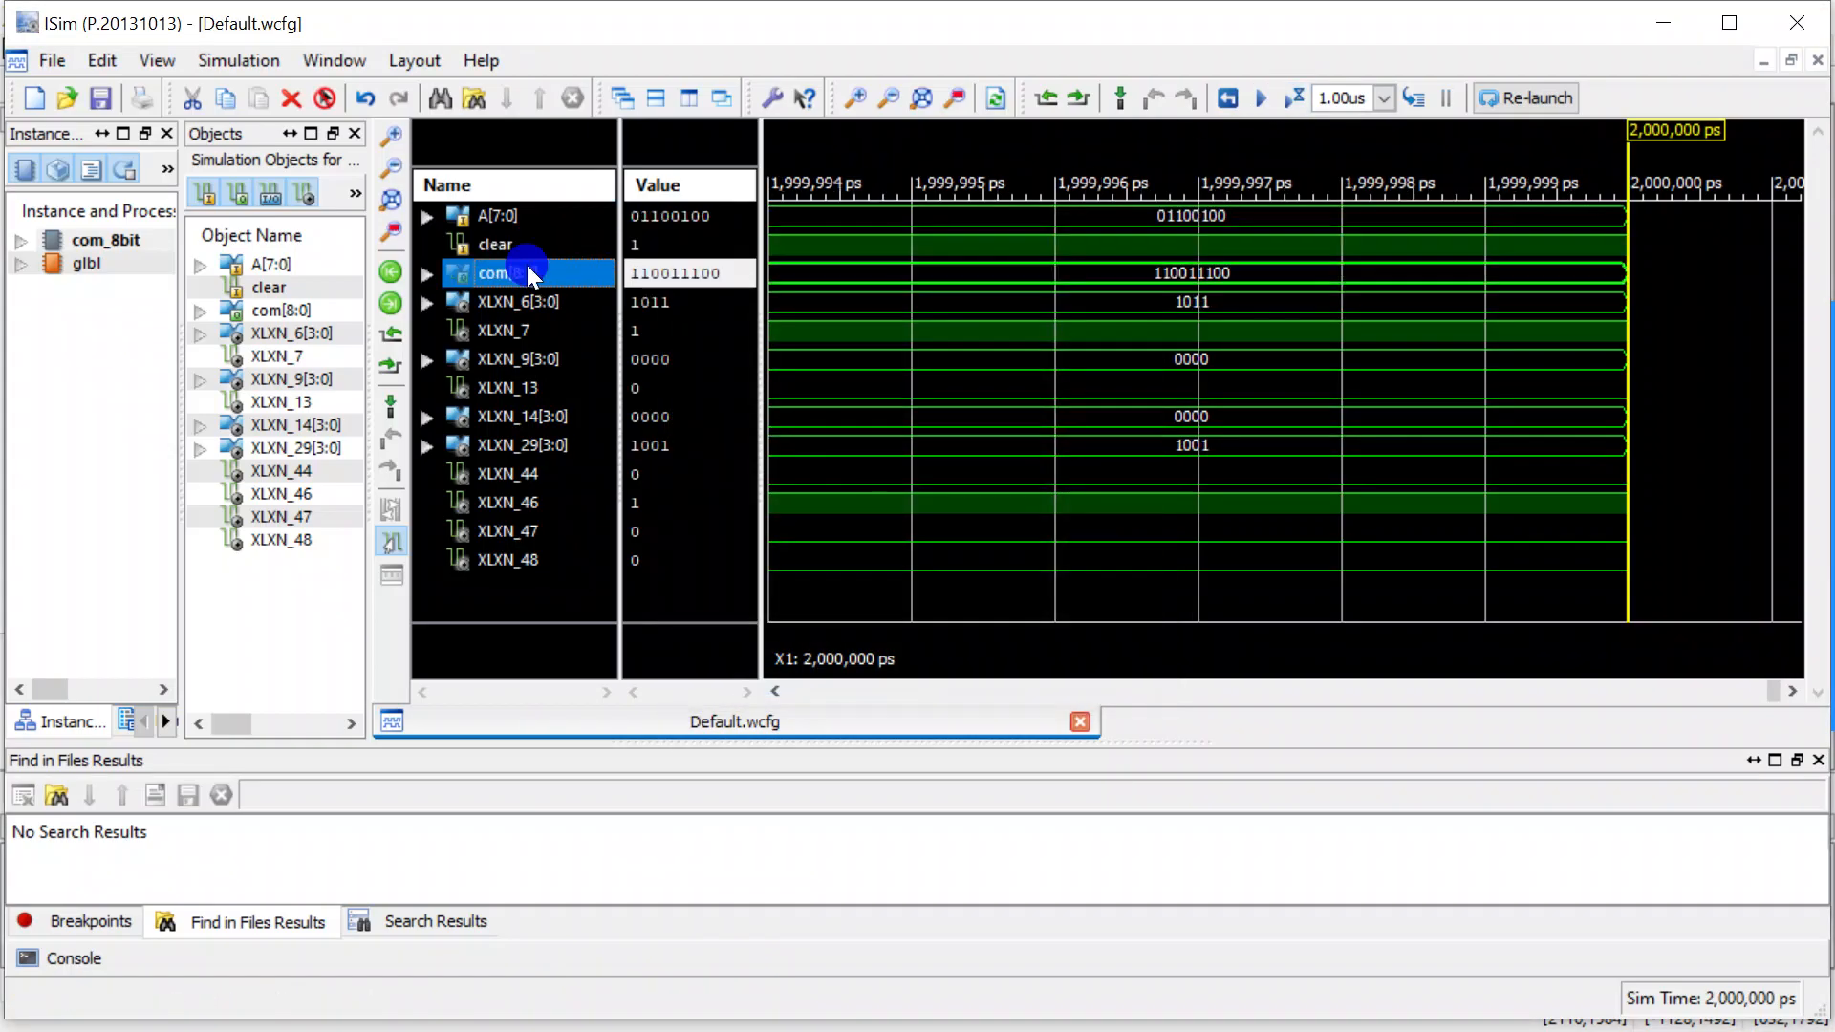
right_click(524, 271)
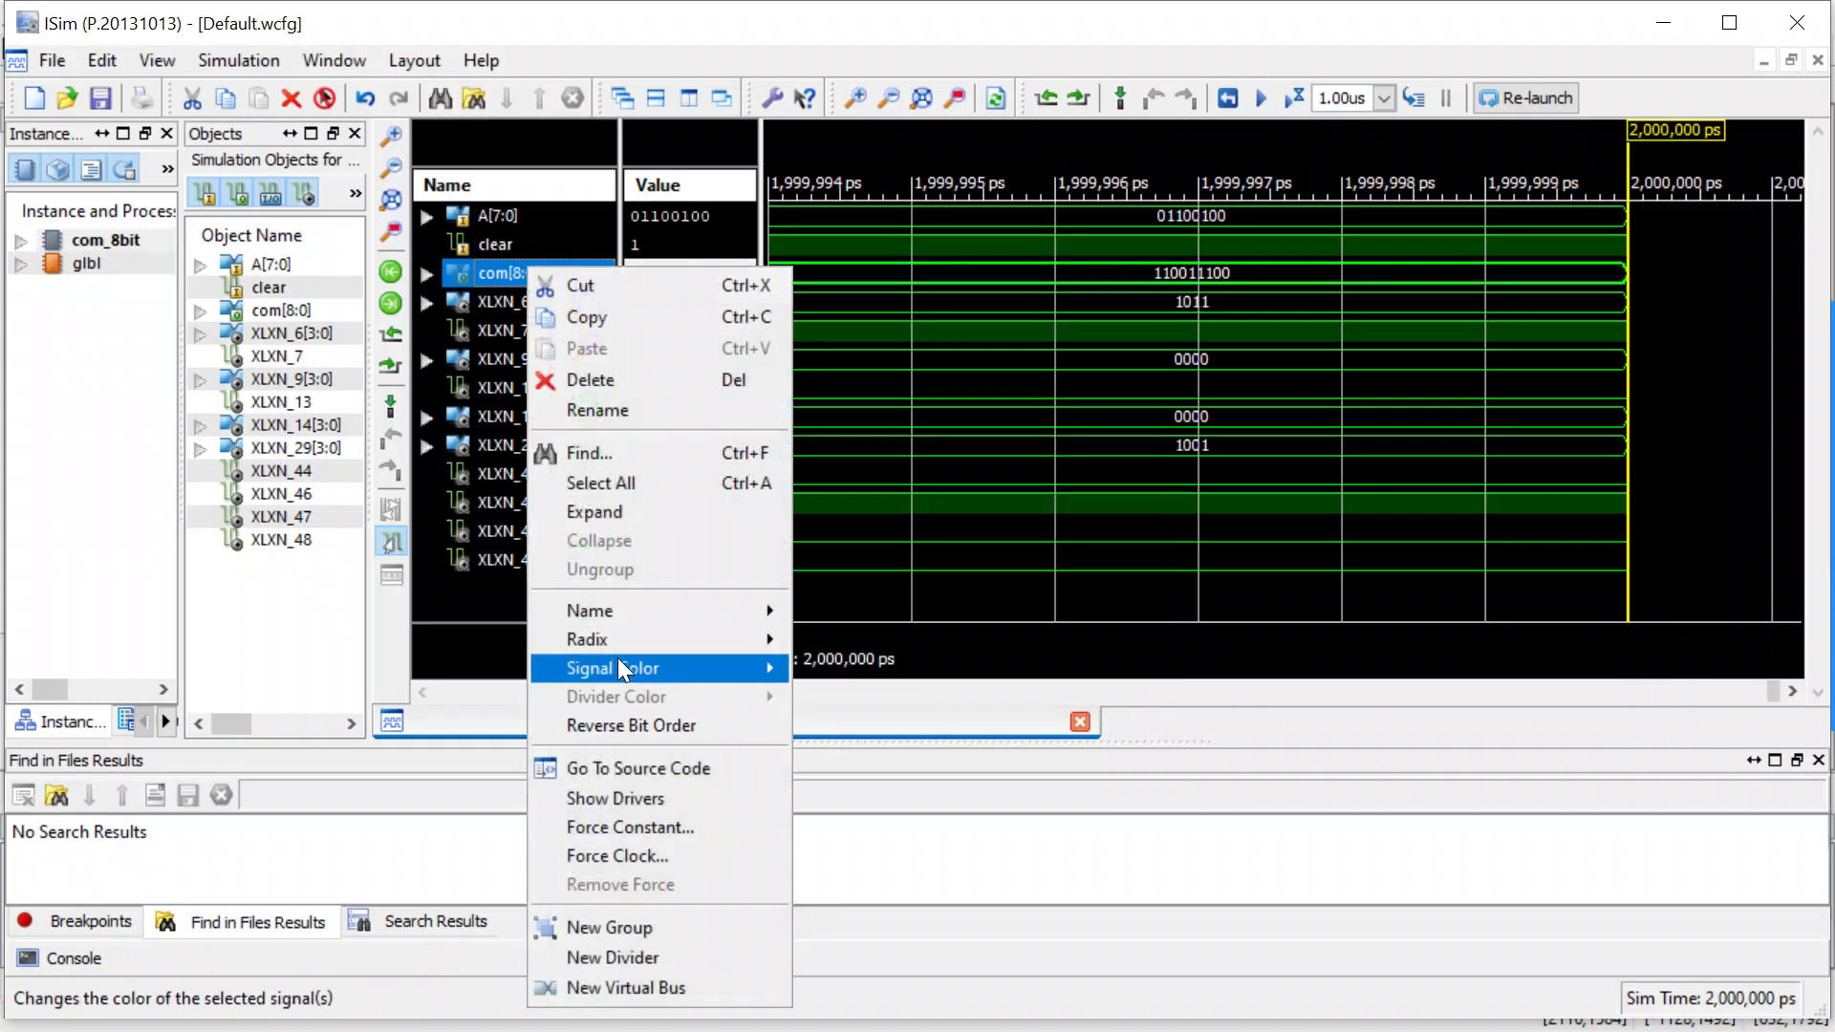
mouse_move(635, 634)
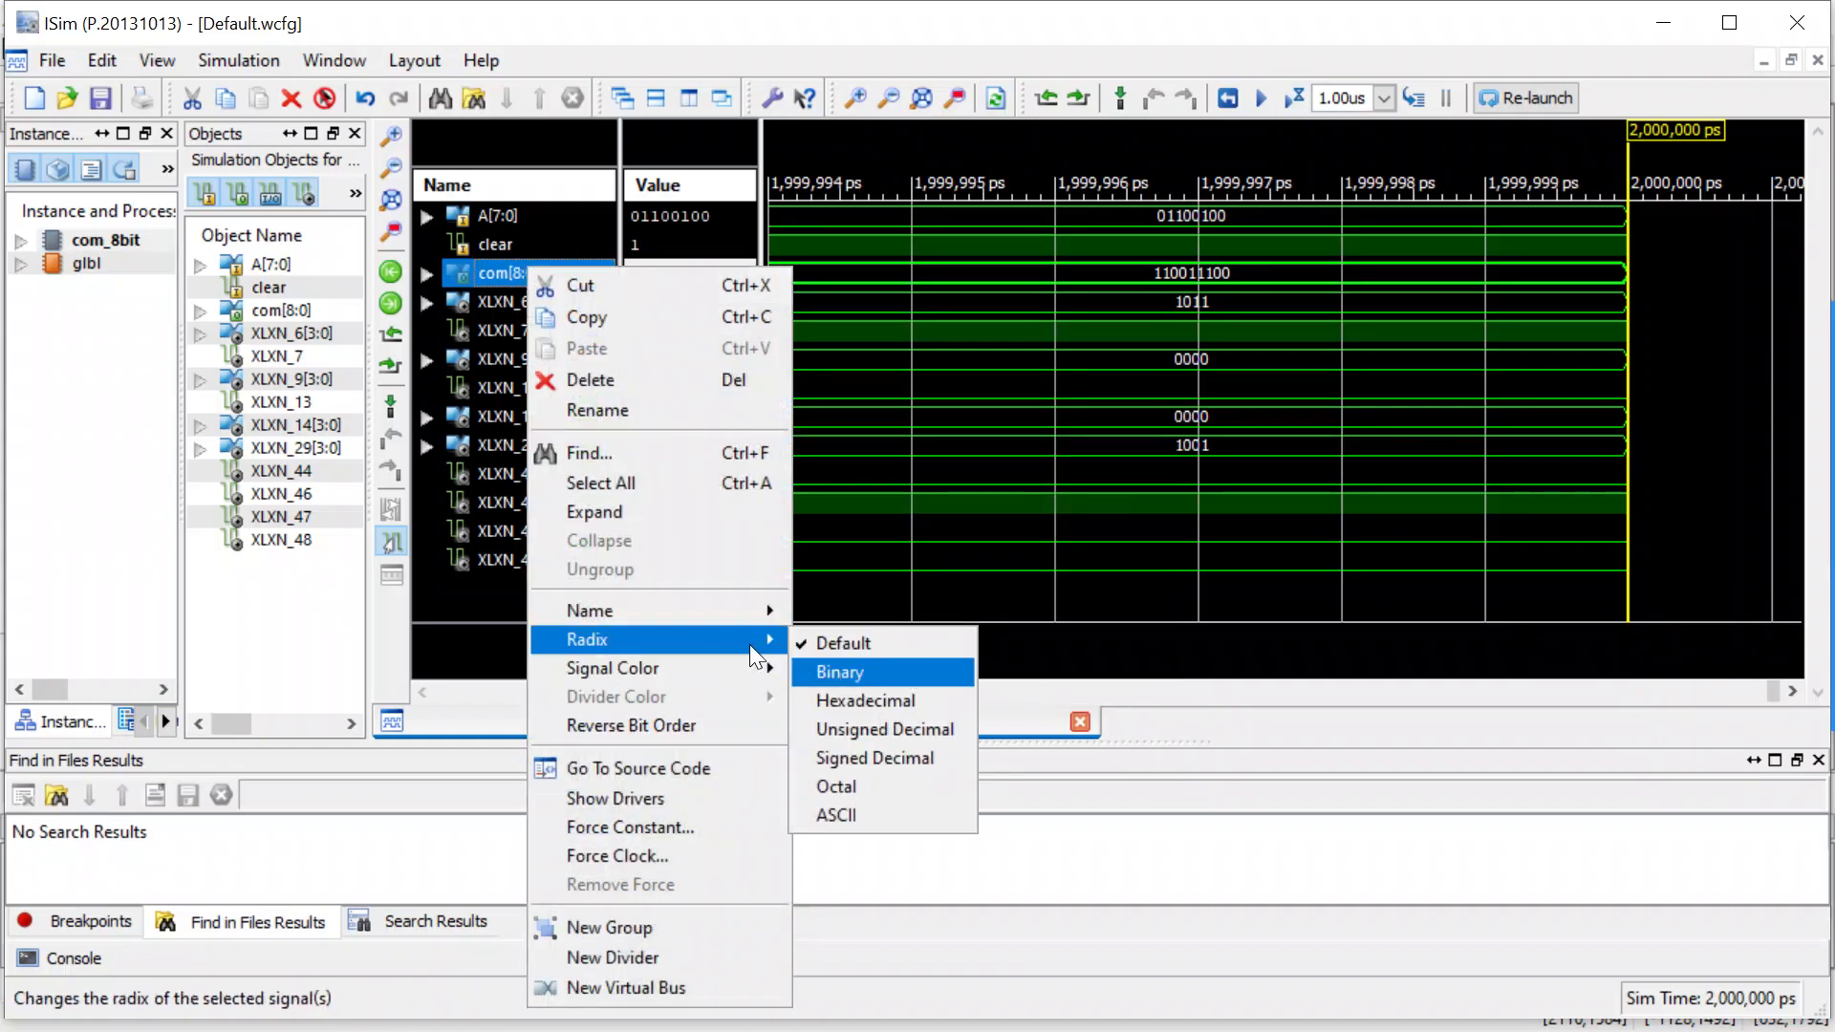
left_click(842, 759)
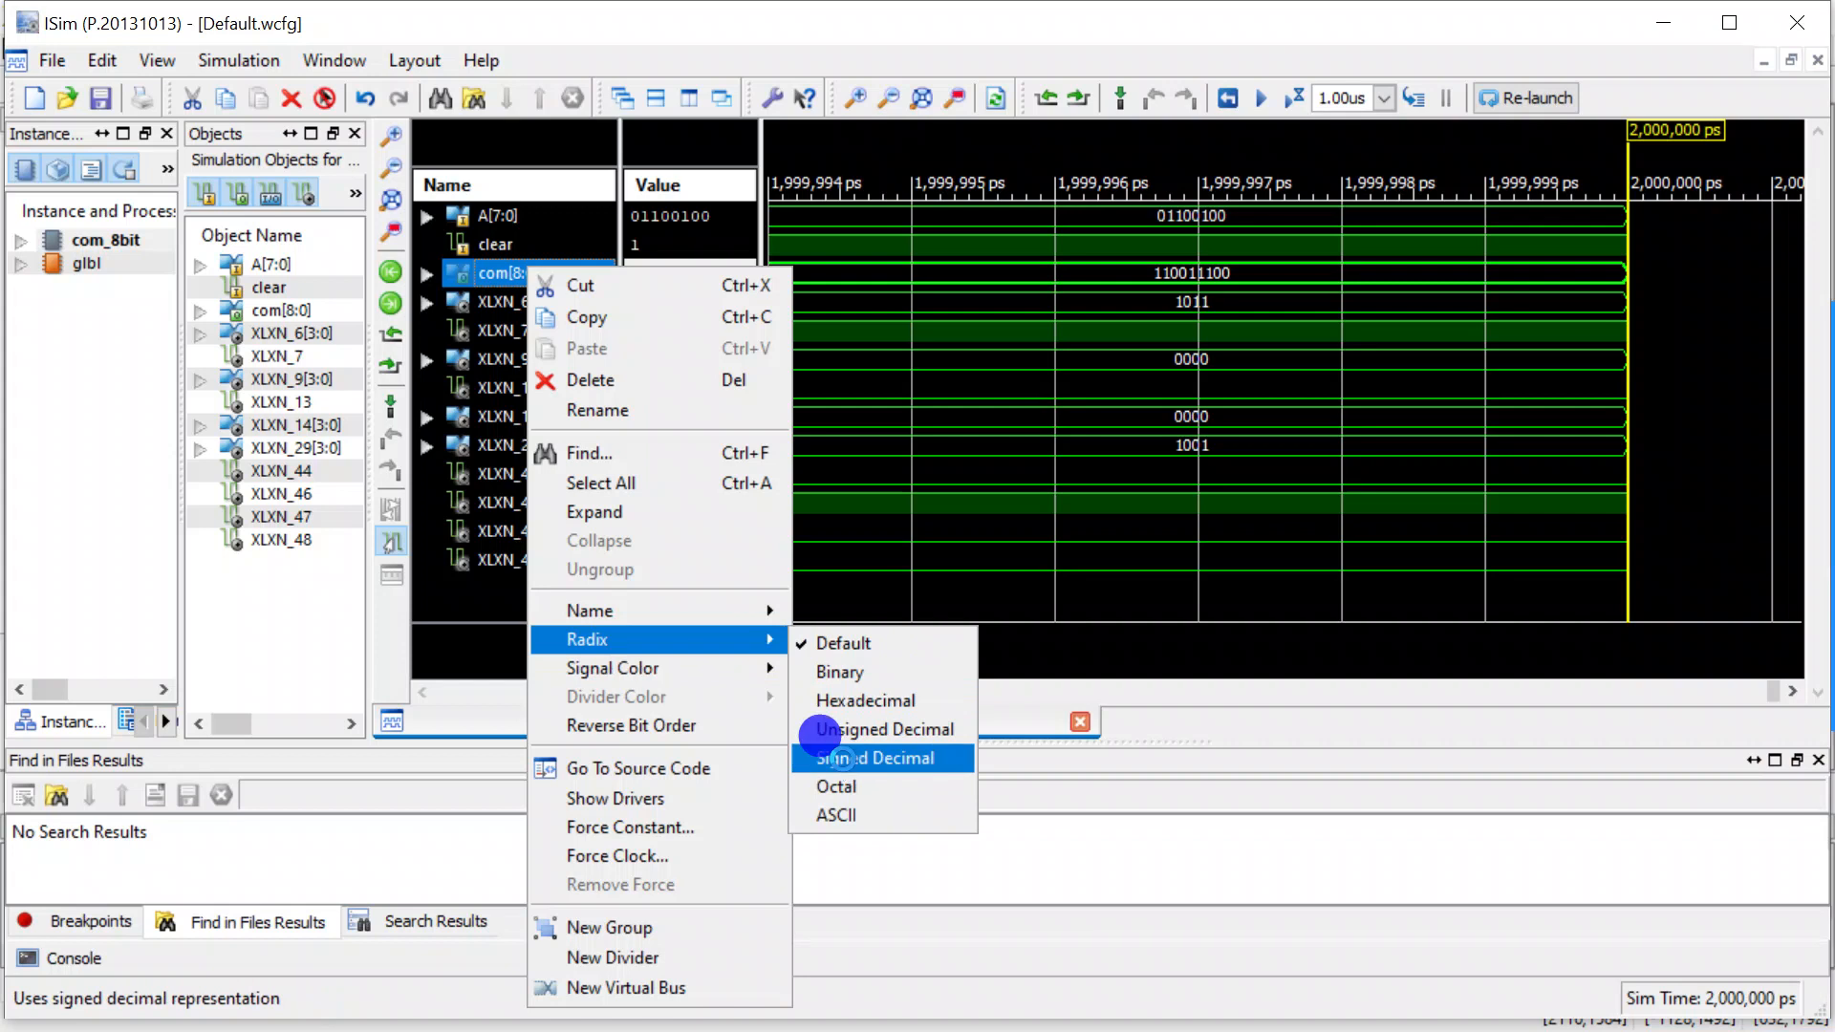
left_click(531, 216)
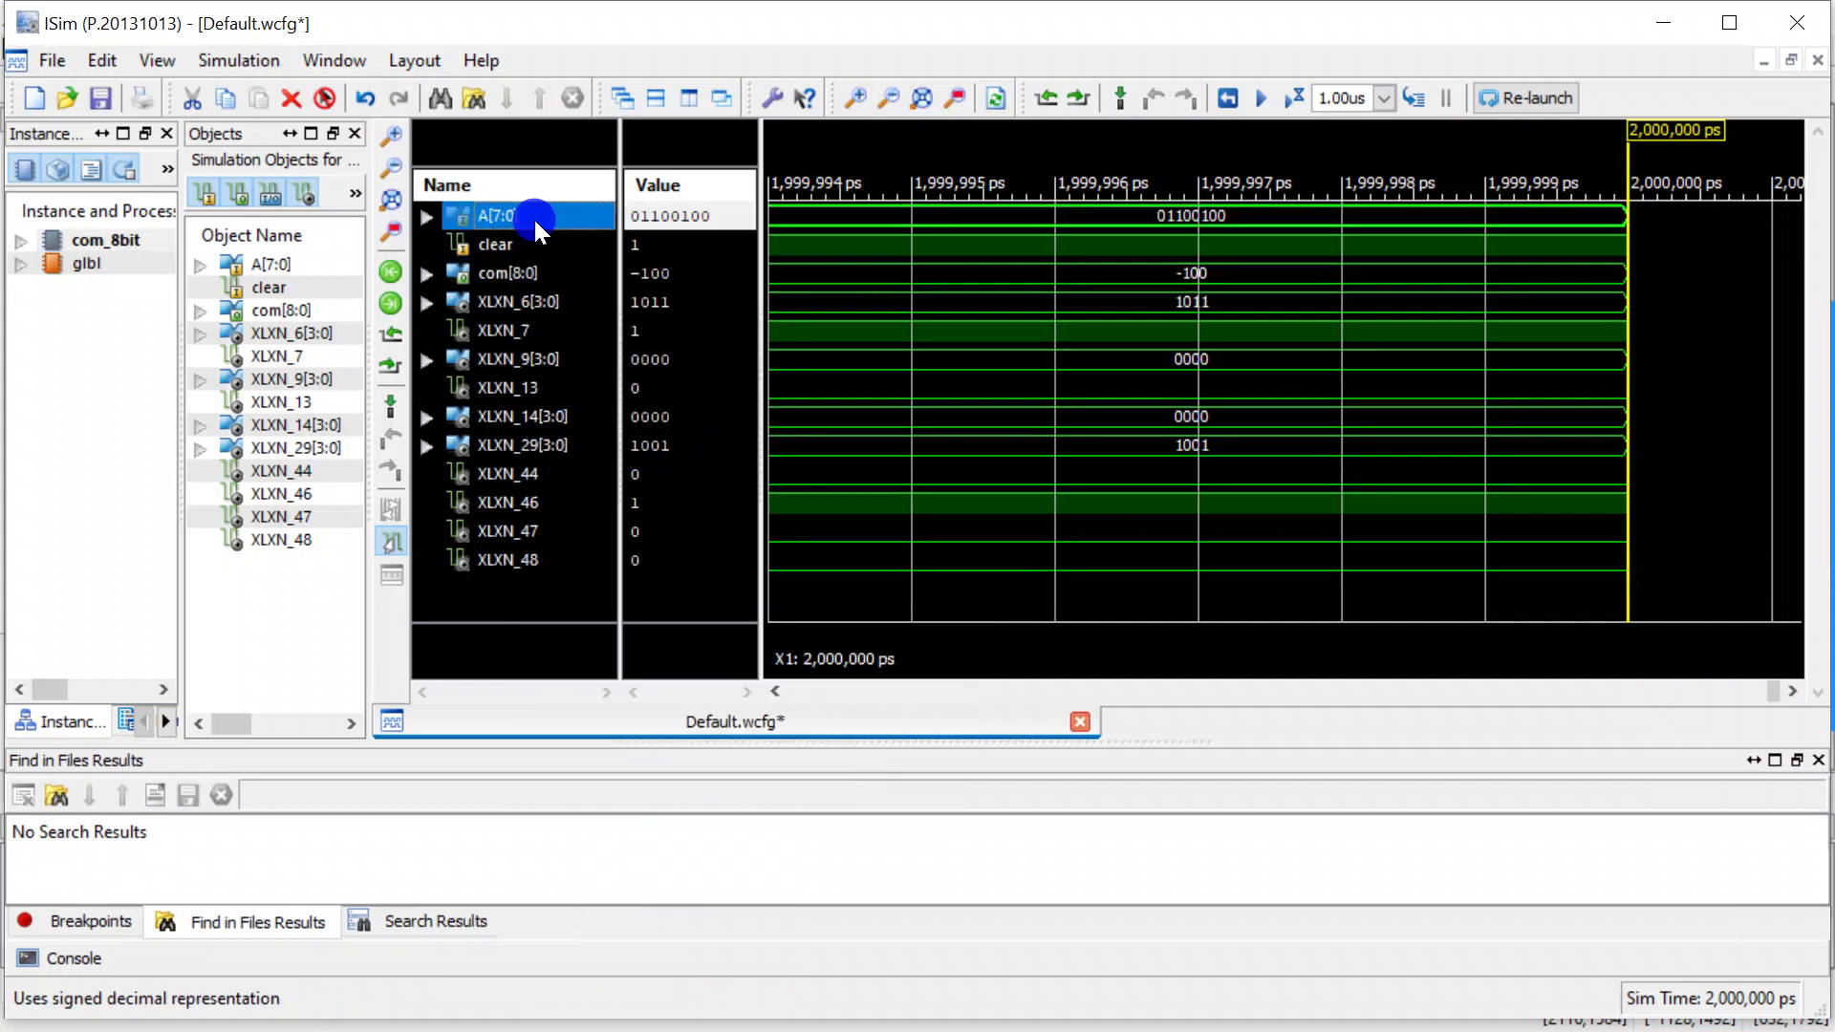
right_click(535, 220)
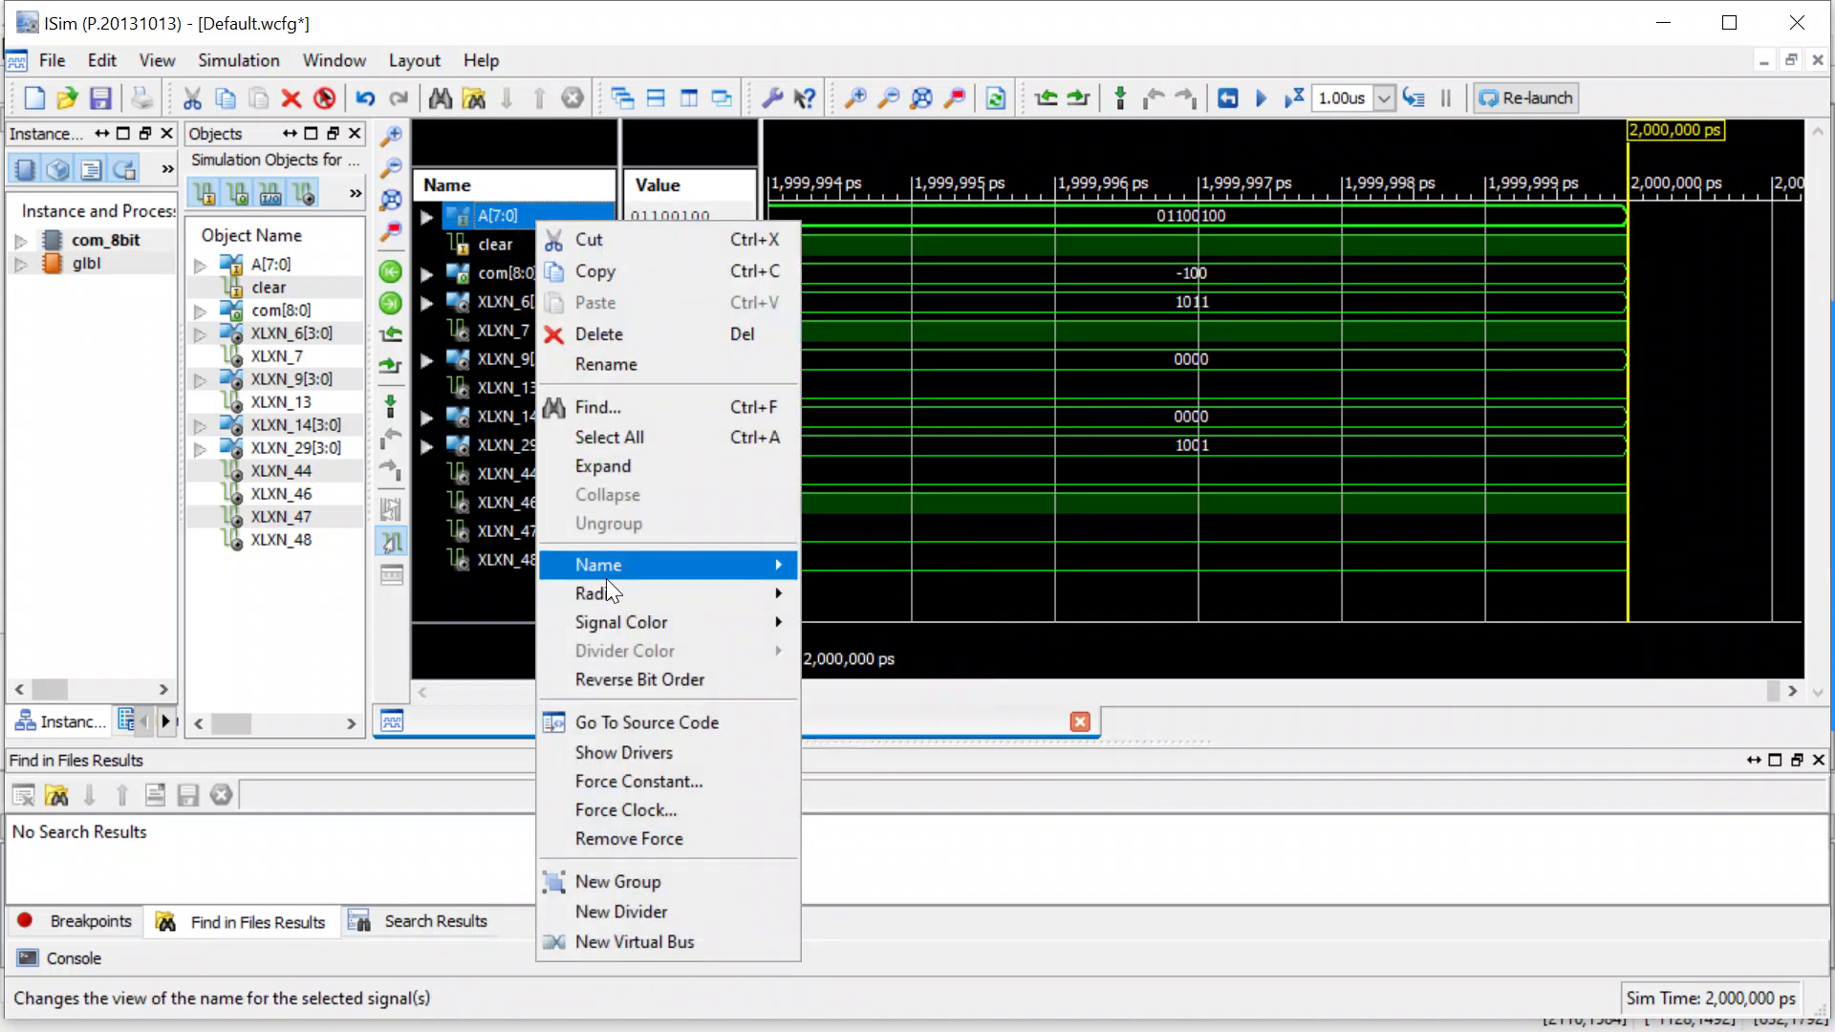
mouse_move(611, 588)
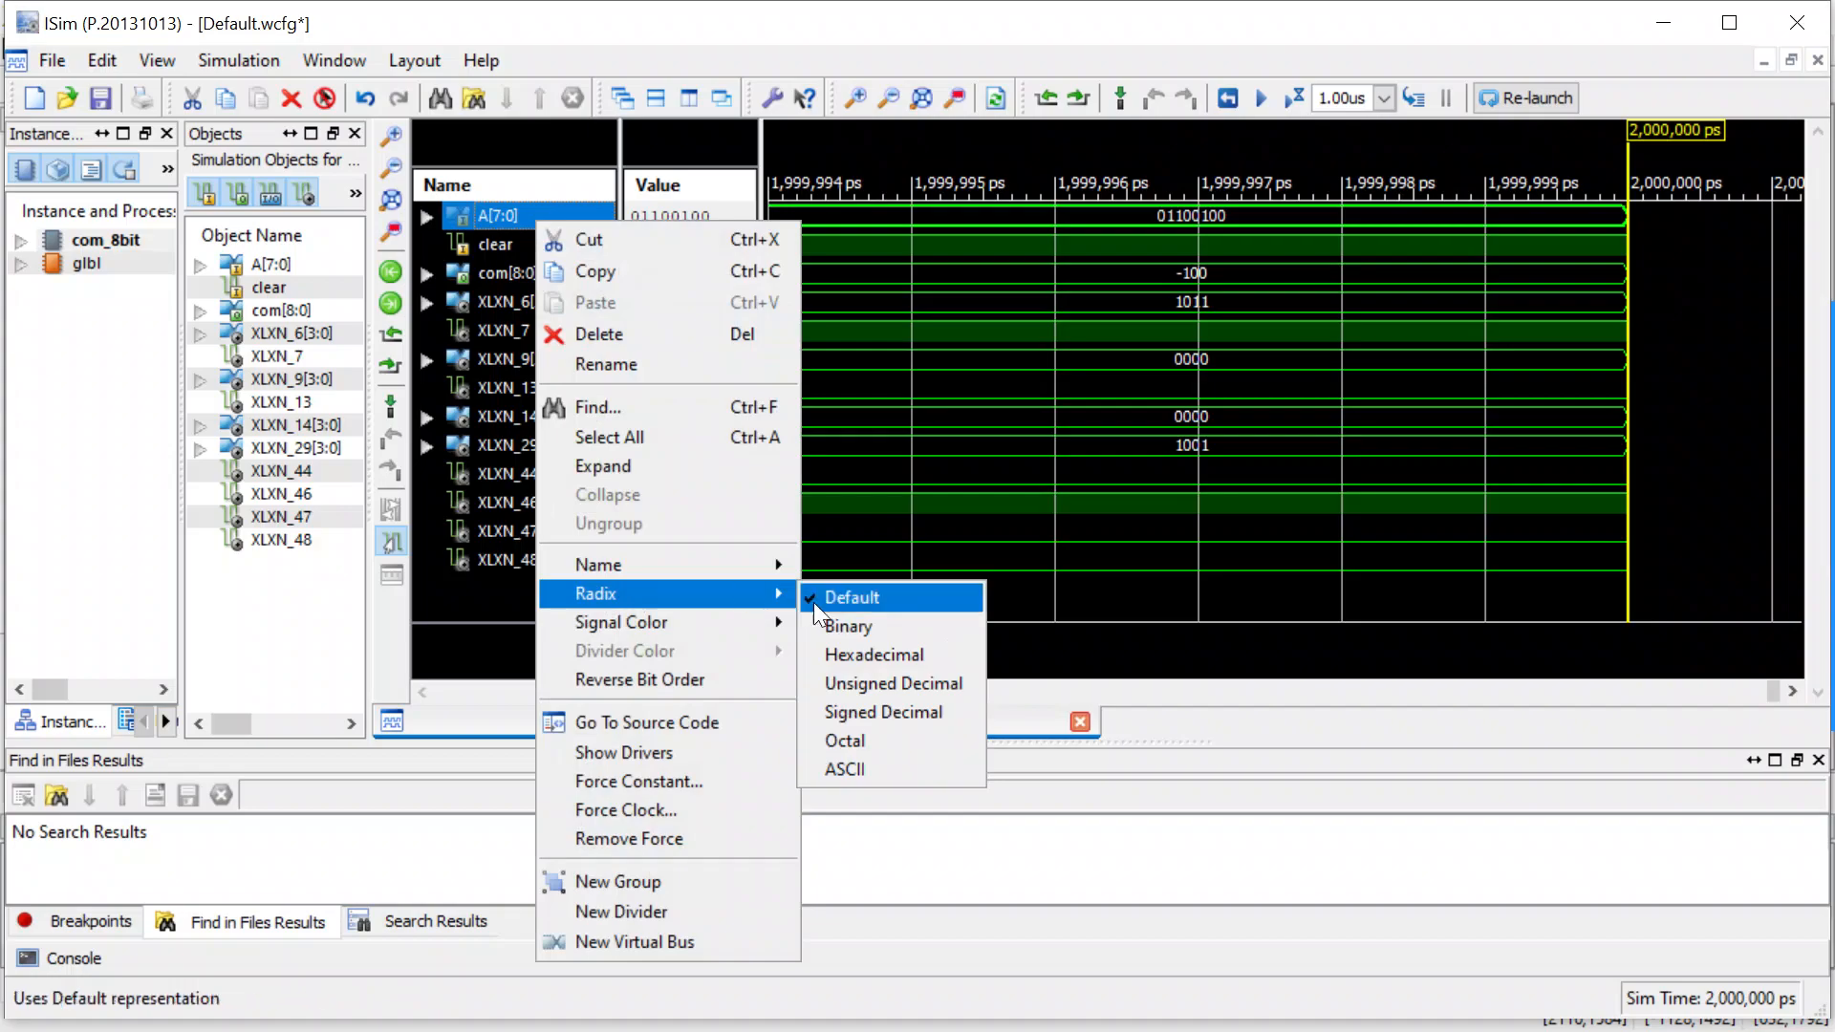
left_click(856, 682)
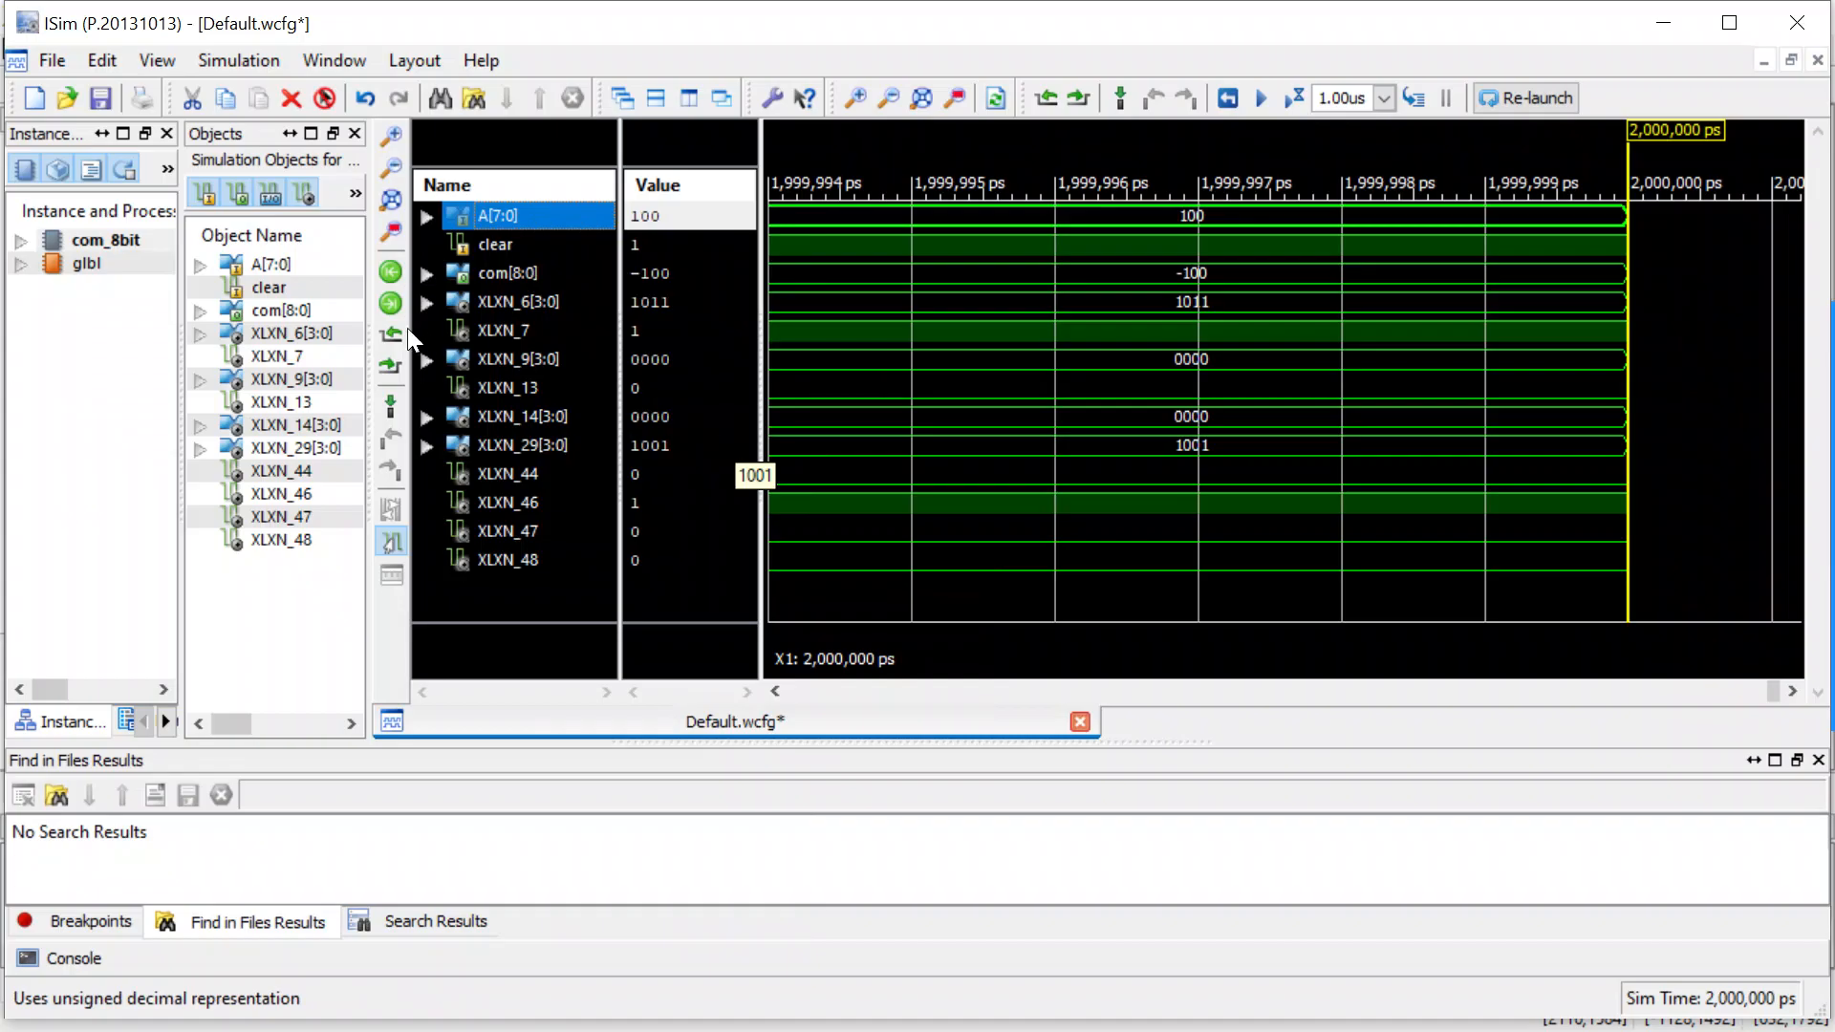
Force A[7:0] to the constant value 4 and run the simulation for another 1.00us.
left_click_drag(358, 406, 302, 408)
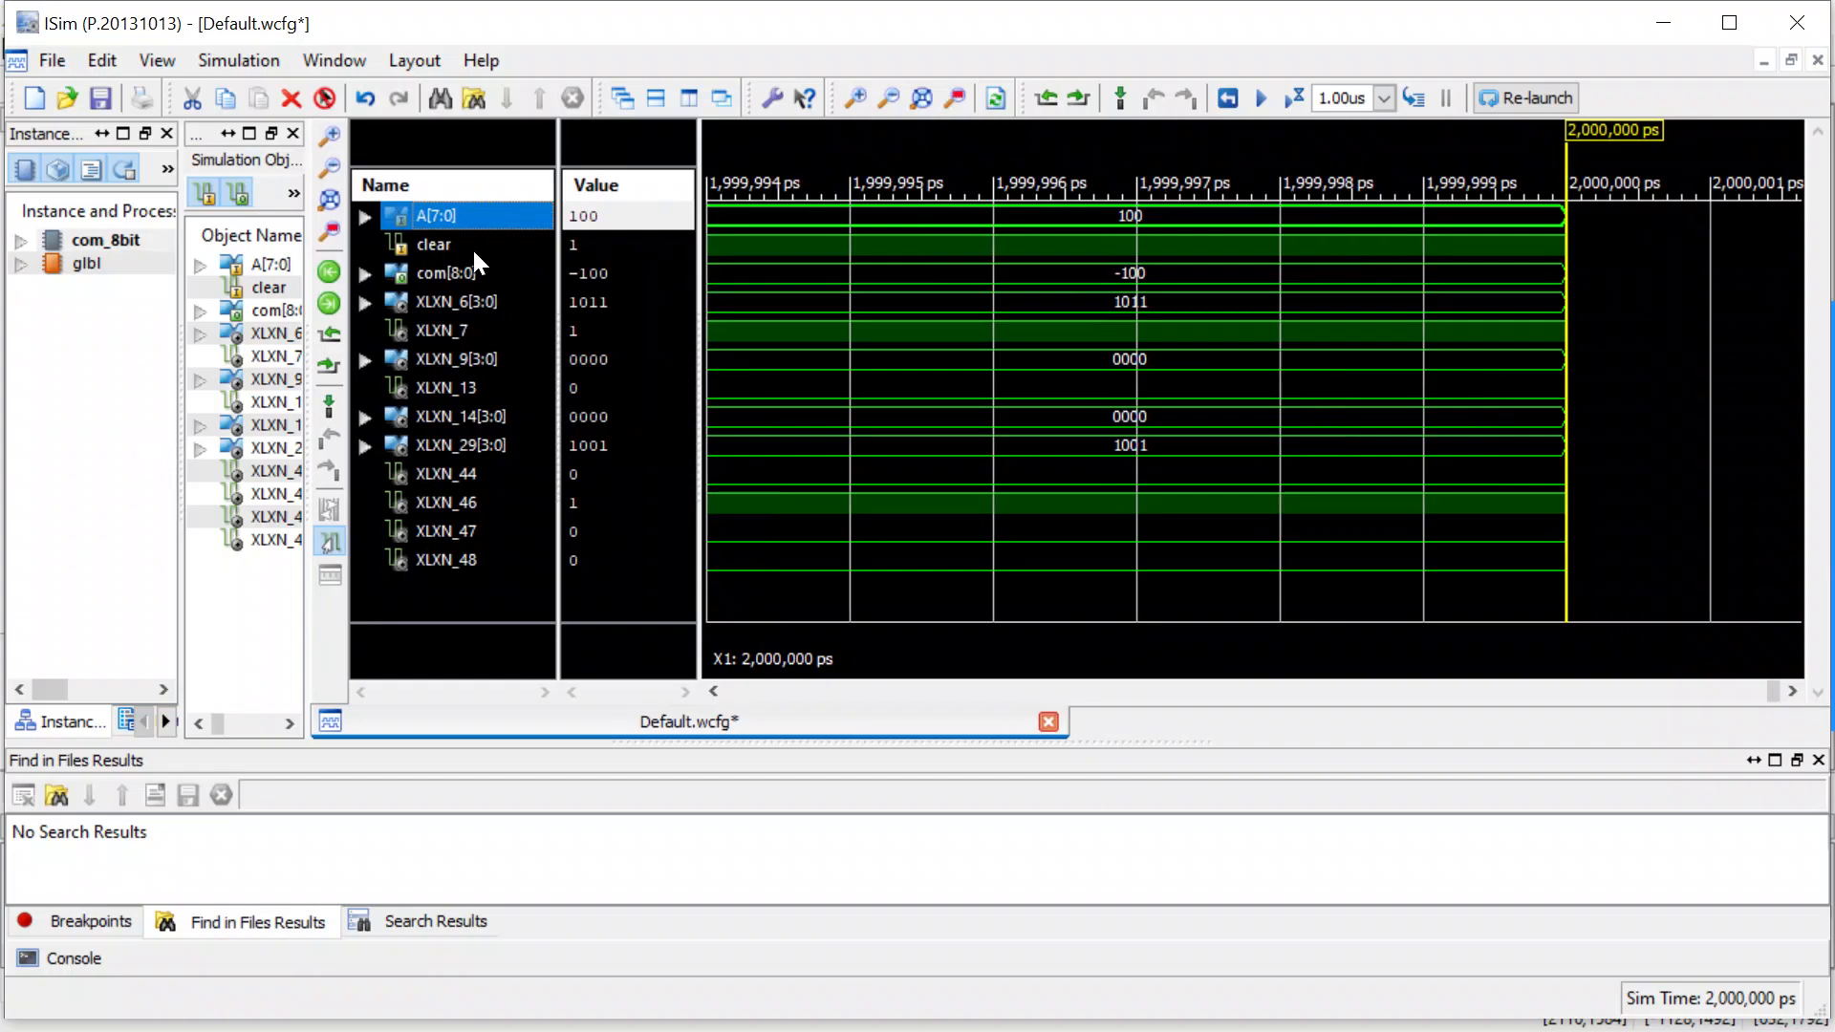
right_click(432, 214)
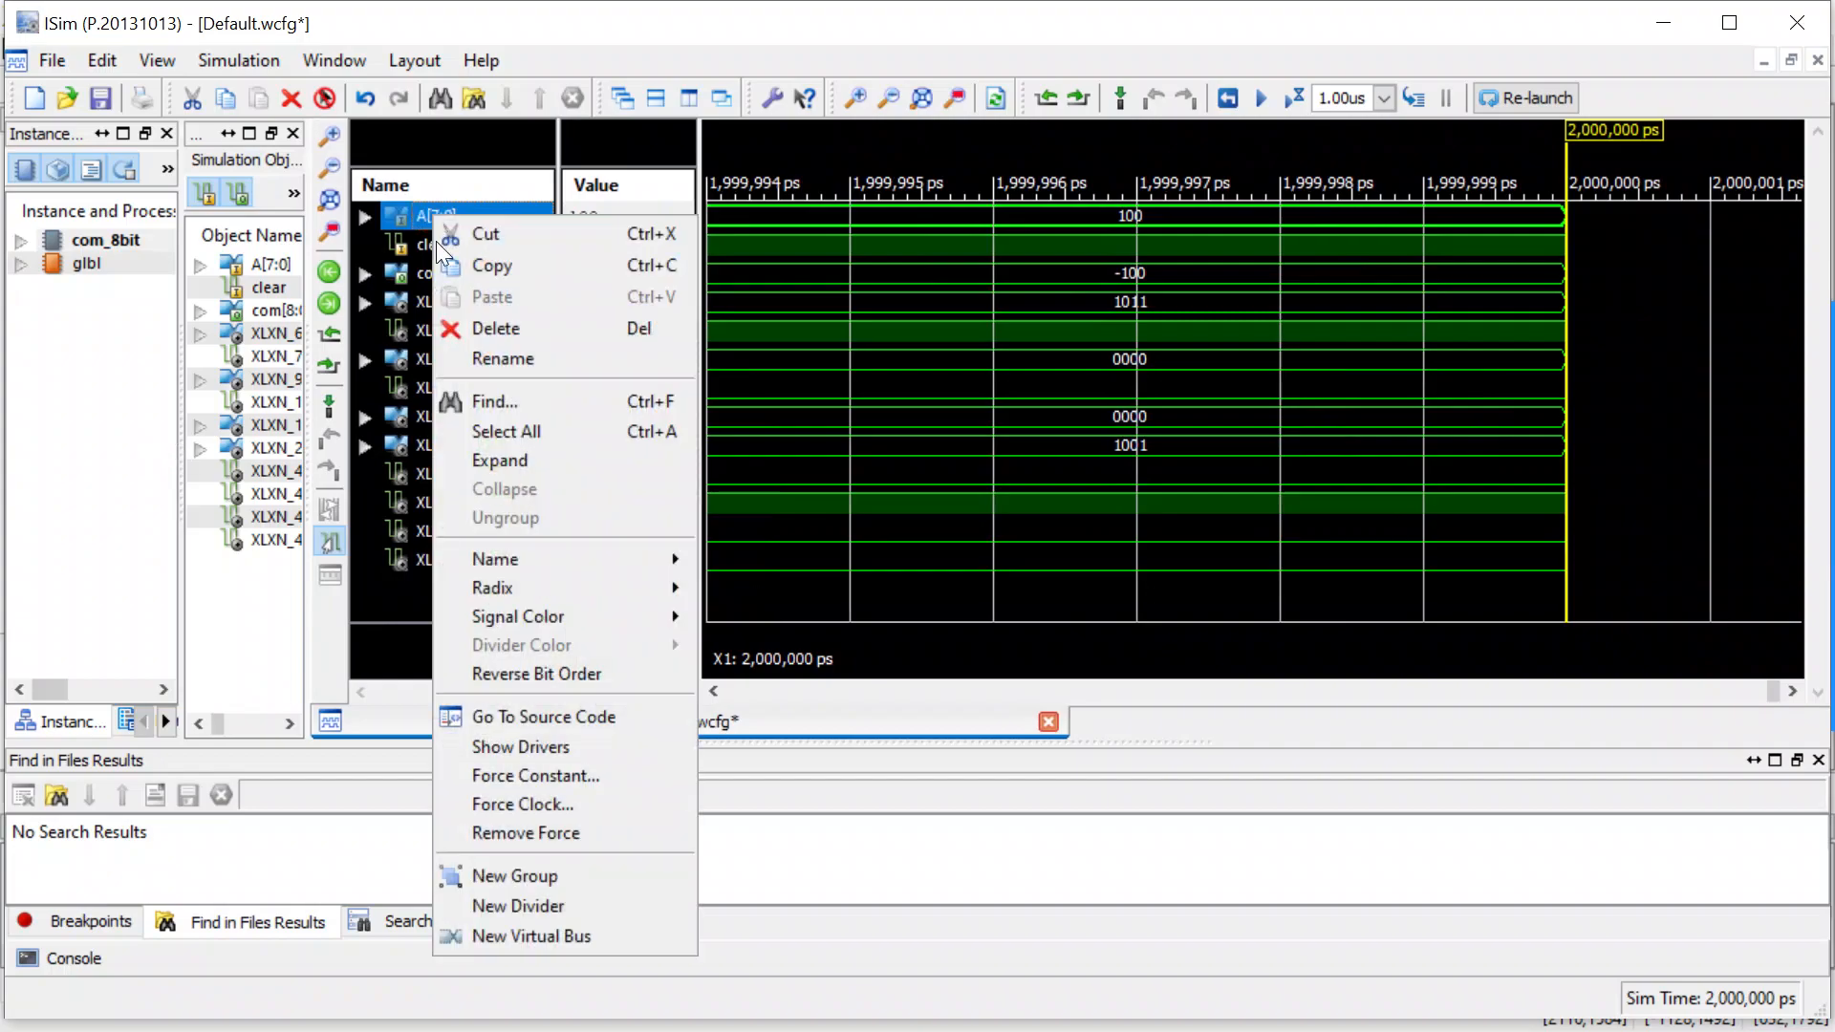
left_click(535, 774)
left_click(1011, 549)
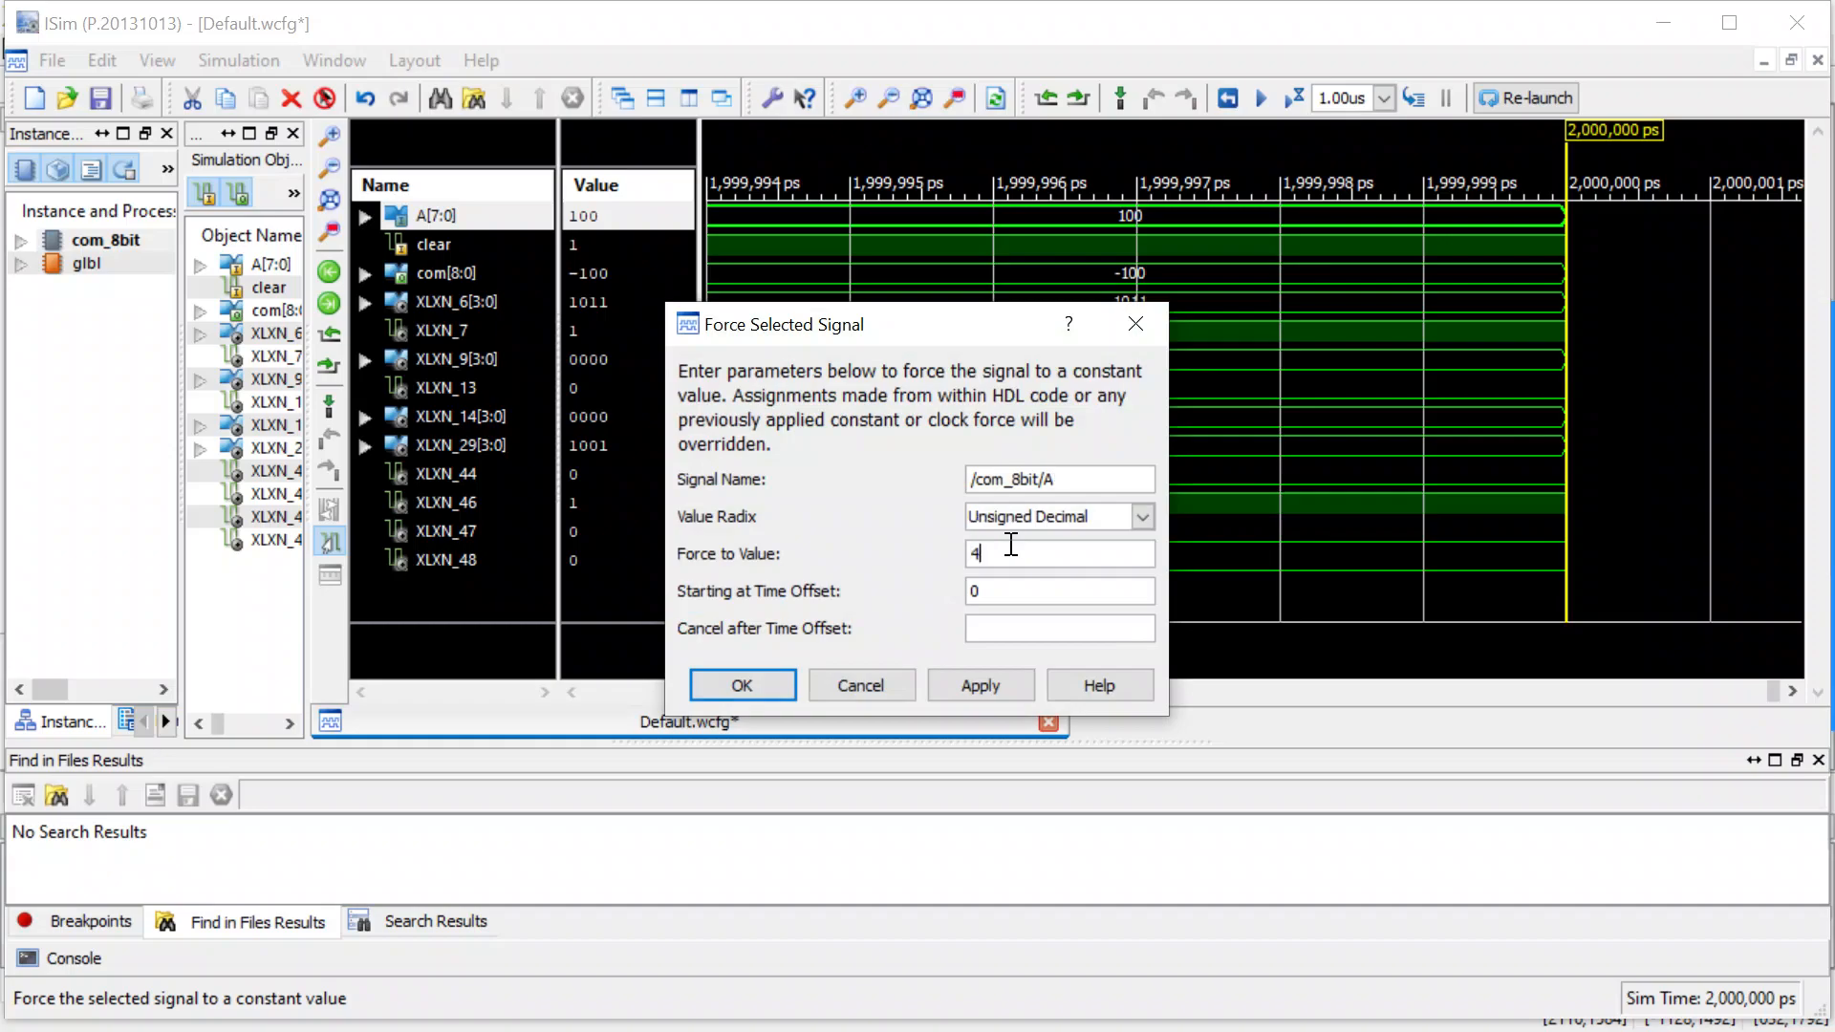
type("4")
left_click(743, 685)
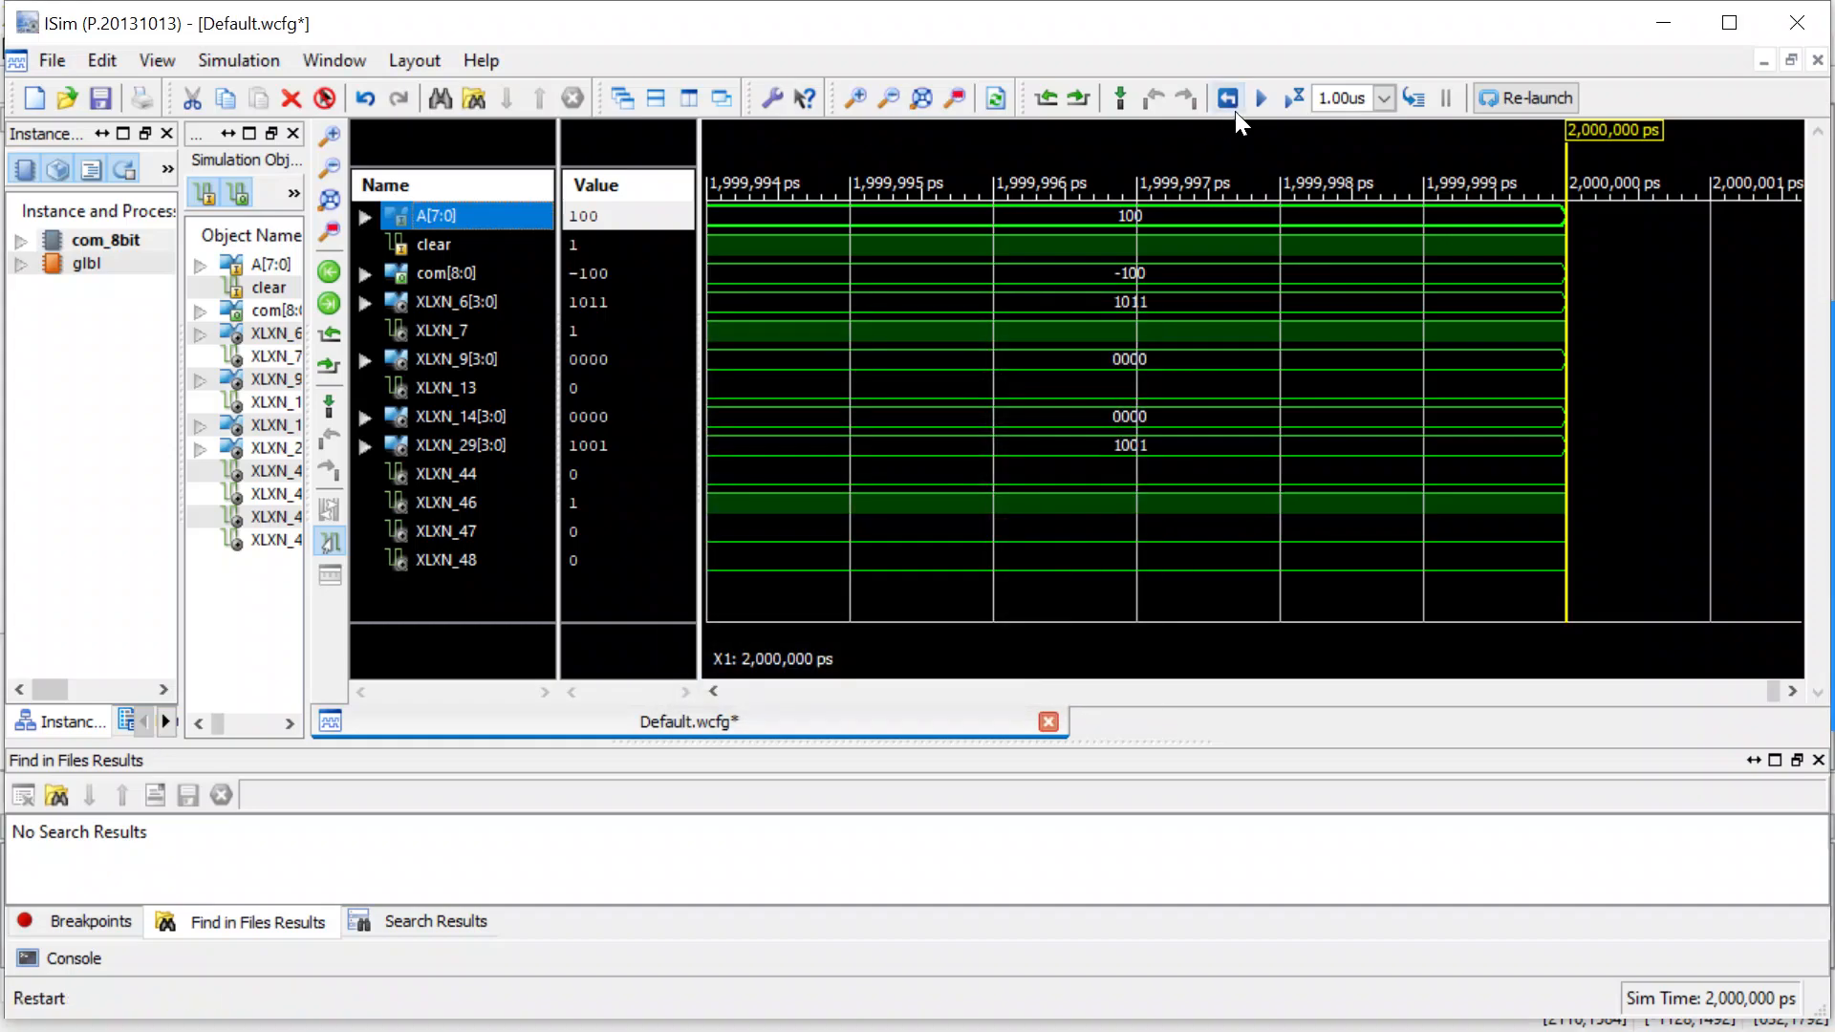
left_click(1292, 99)
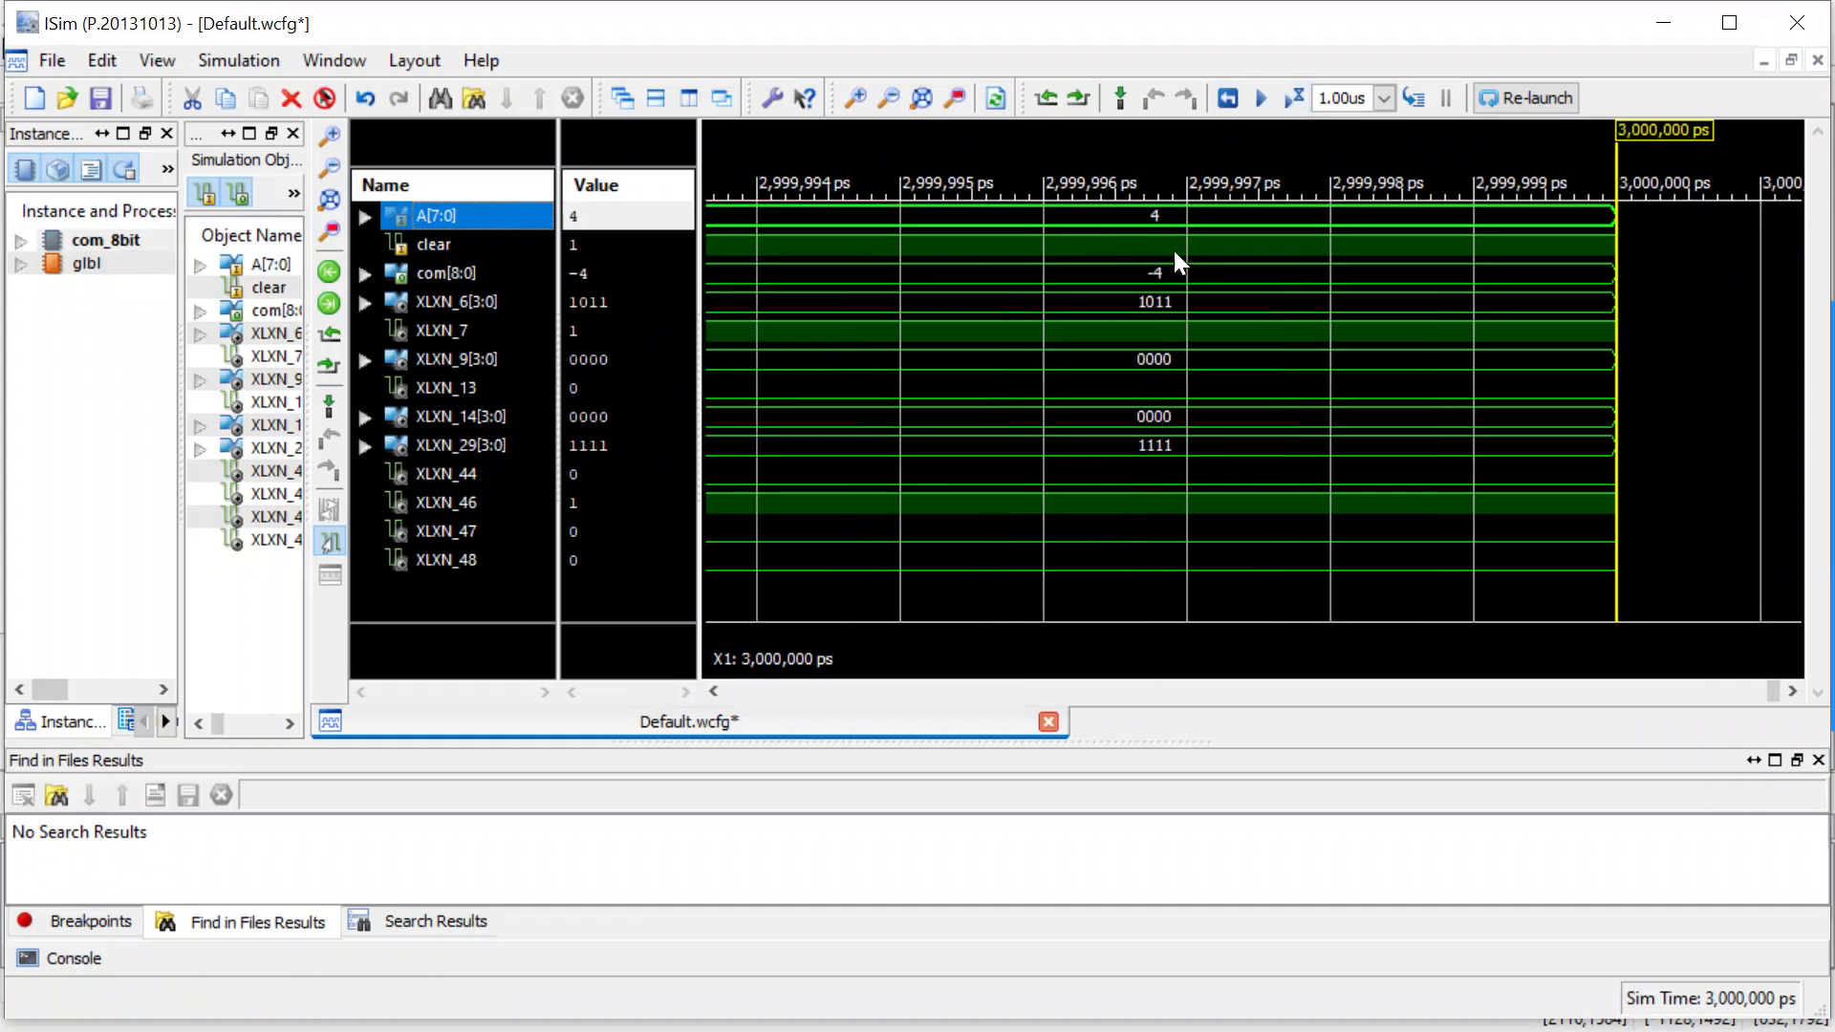
Exit the ISim simulator without saving the changes to Default.wcfg.
left_click(1797, 22)
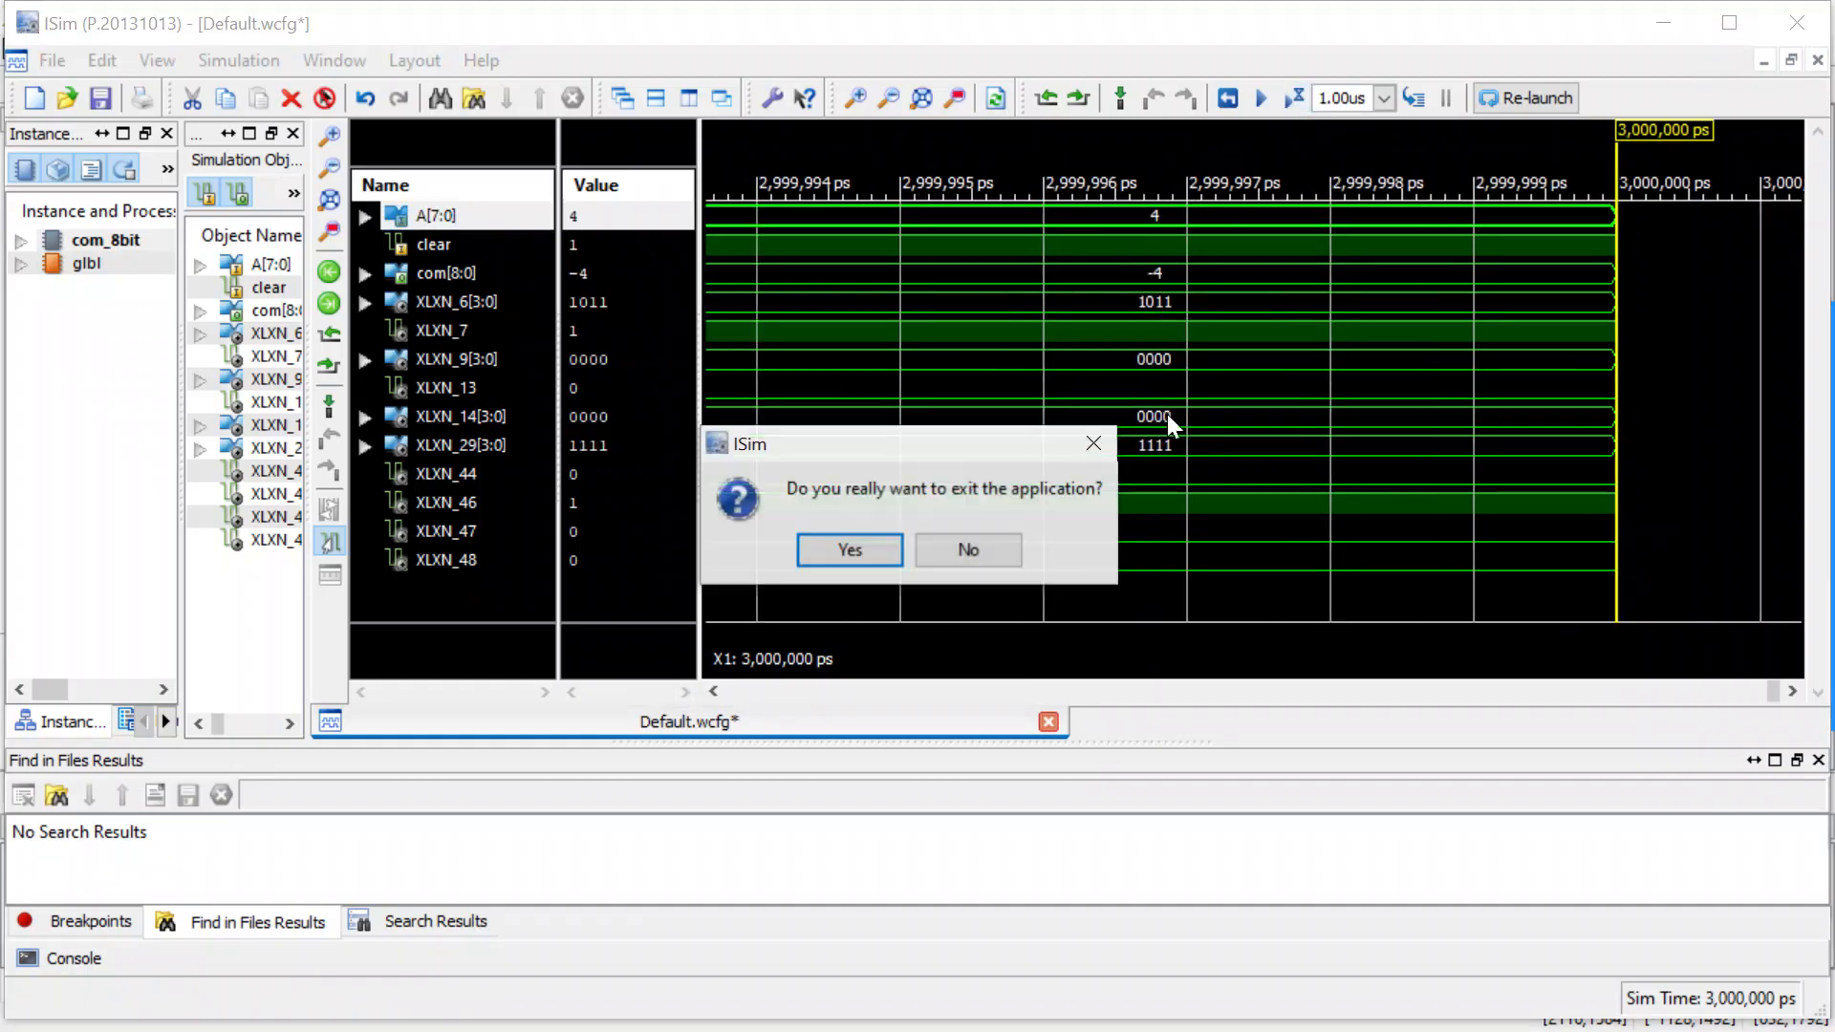
left_click(864, 543)
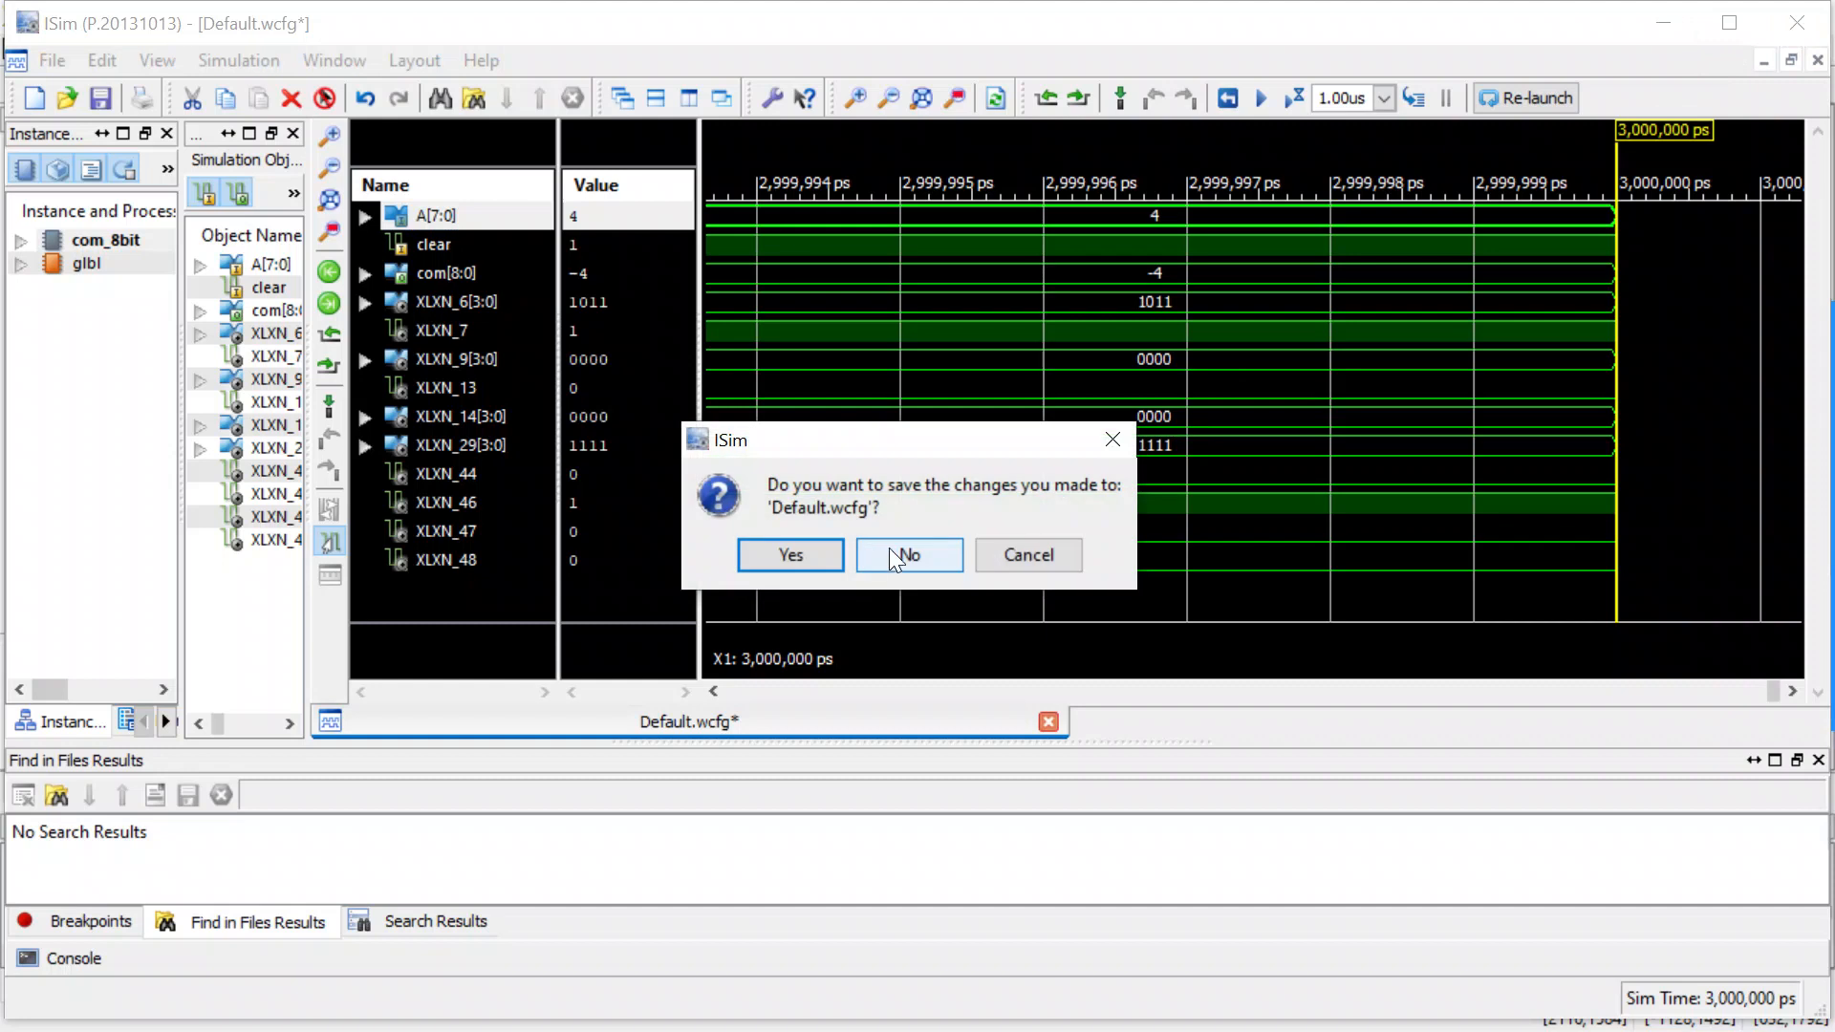
left_click(892, 547)
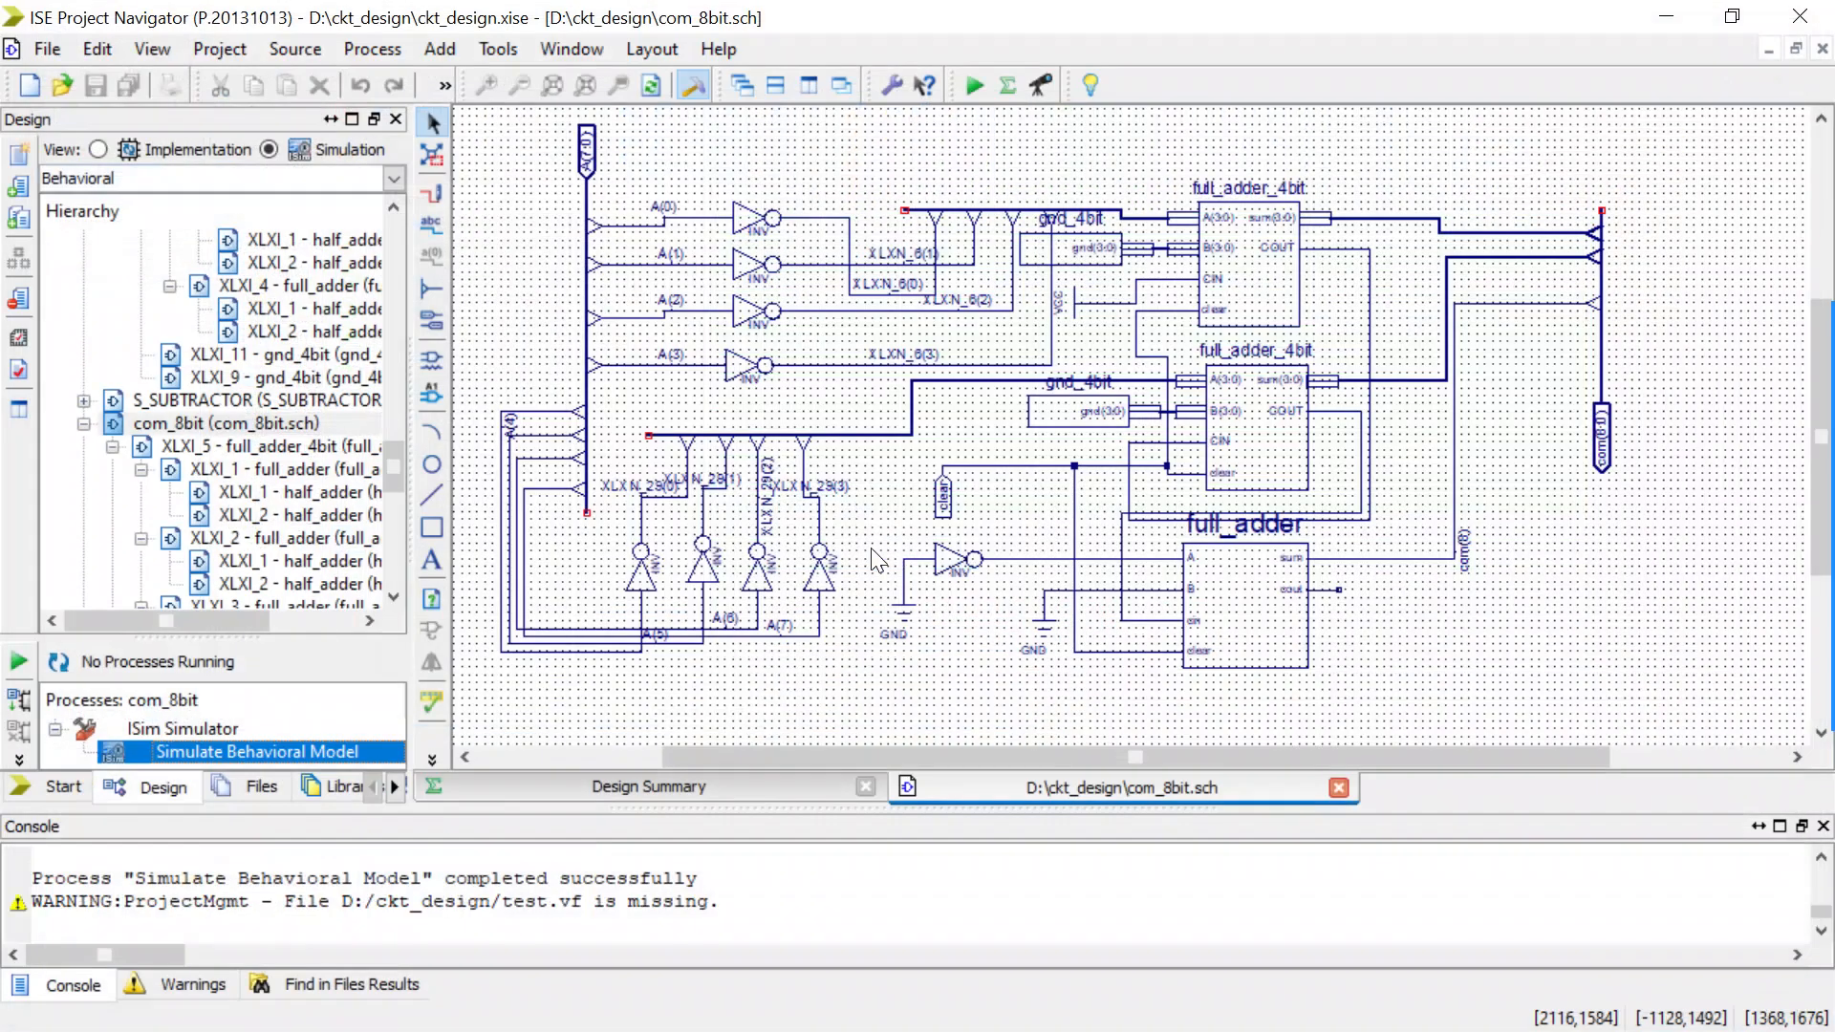
Start a rectangular symbol in the Symbol Wizard using the com_8bit schematic as pin source, keeping the proposed symbol name and pin definitions.
left_click(495, 43)
left_click(547, 449)
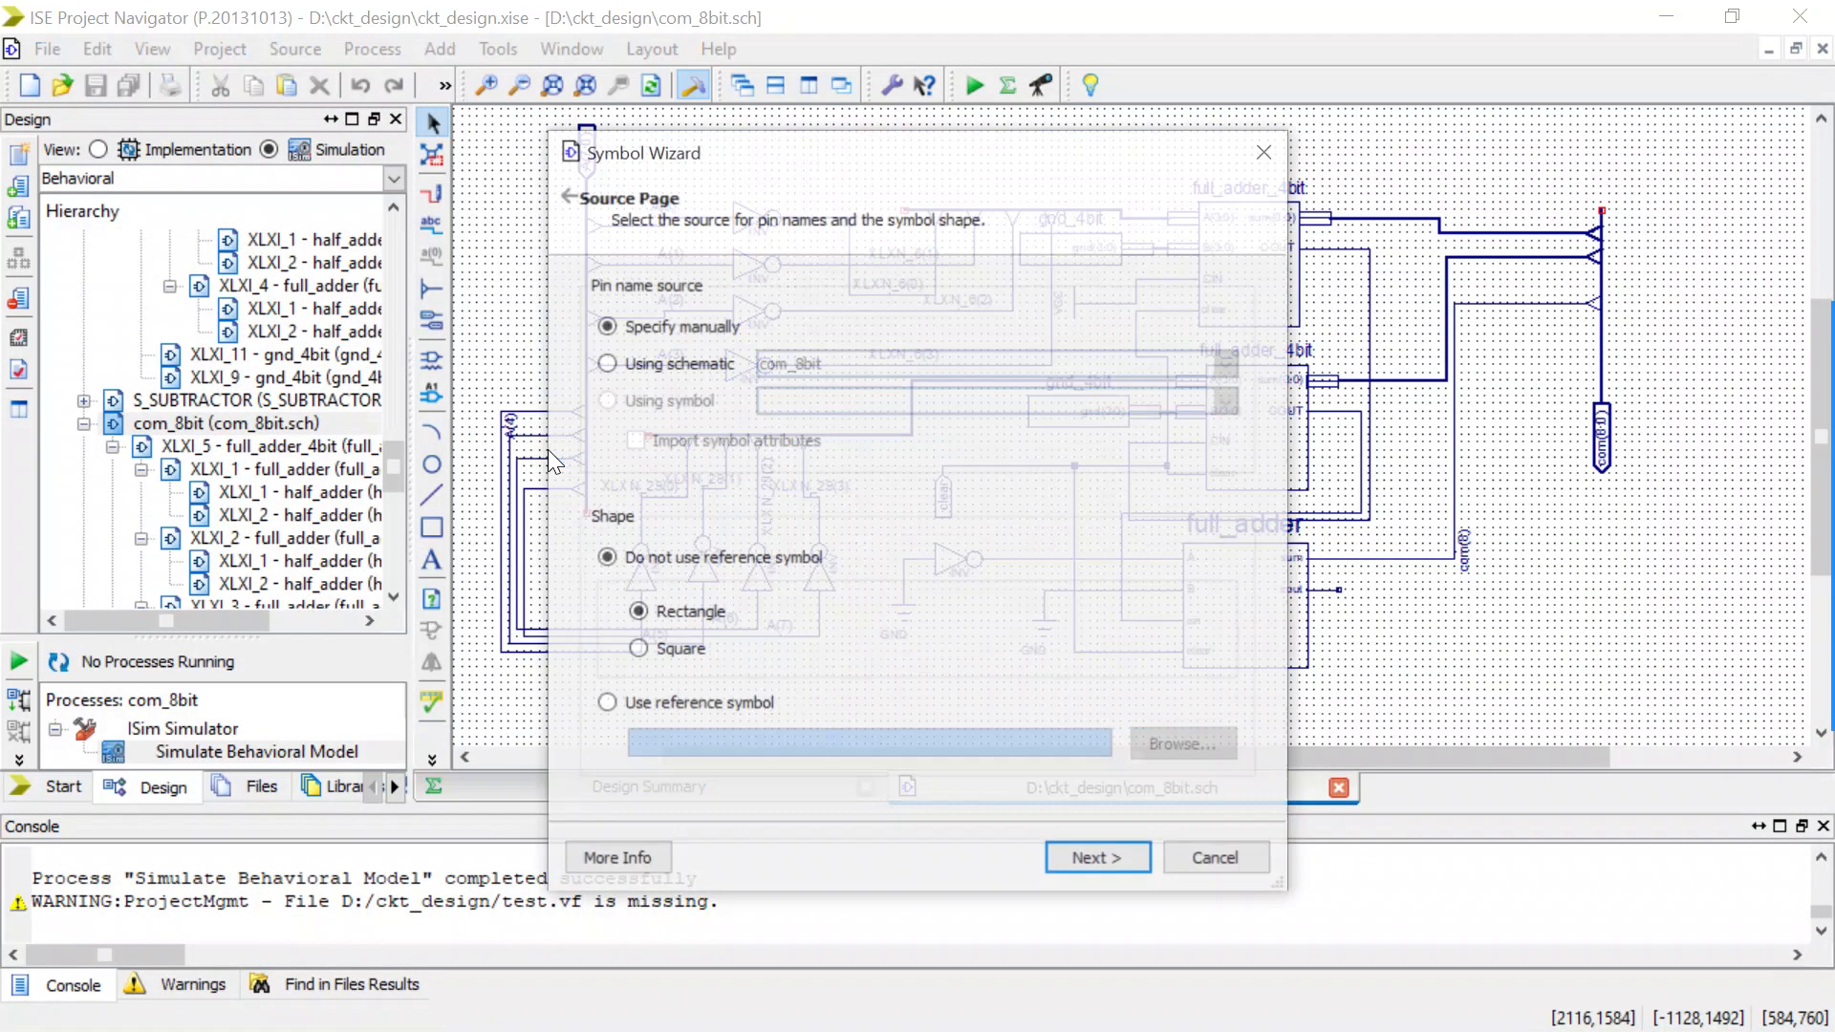
left_click(611, 366)
left_click(793, 369)
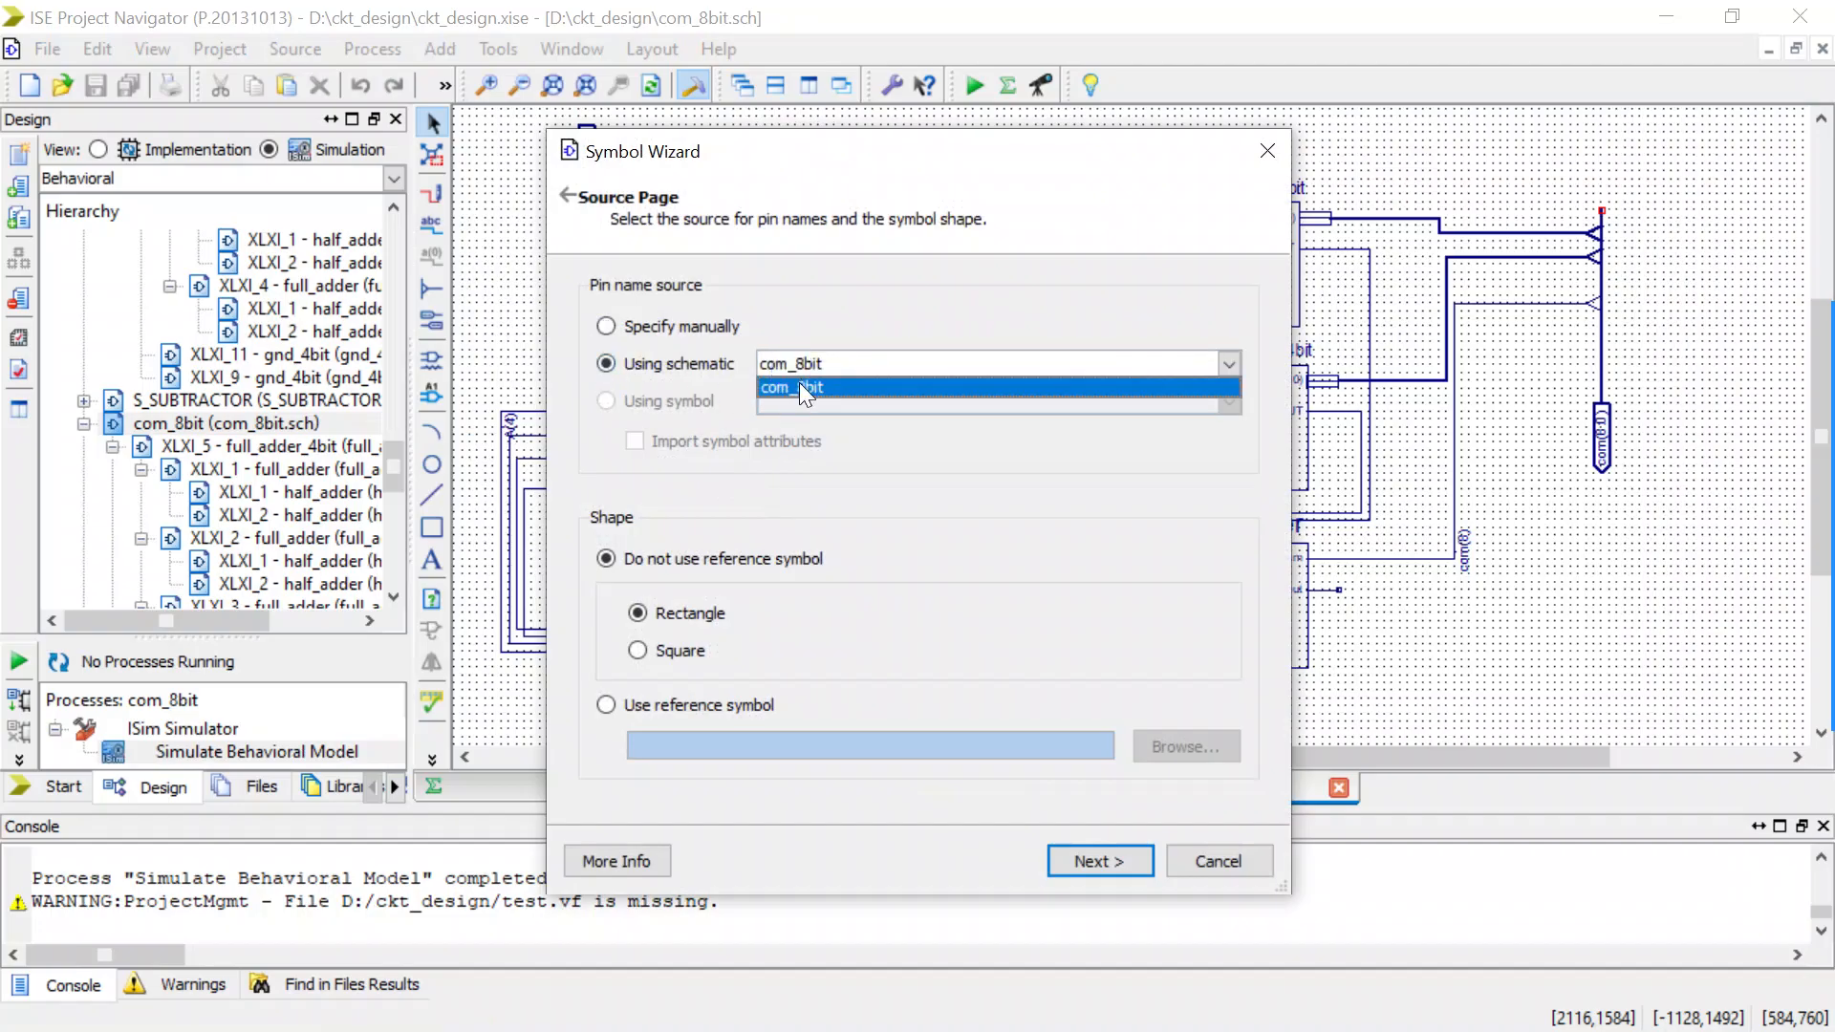
left_click(799, 384)
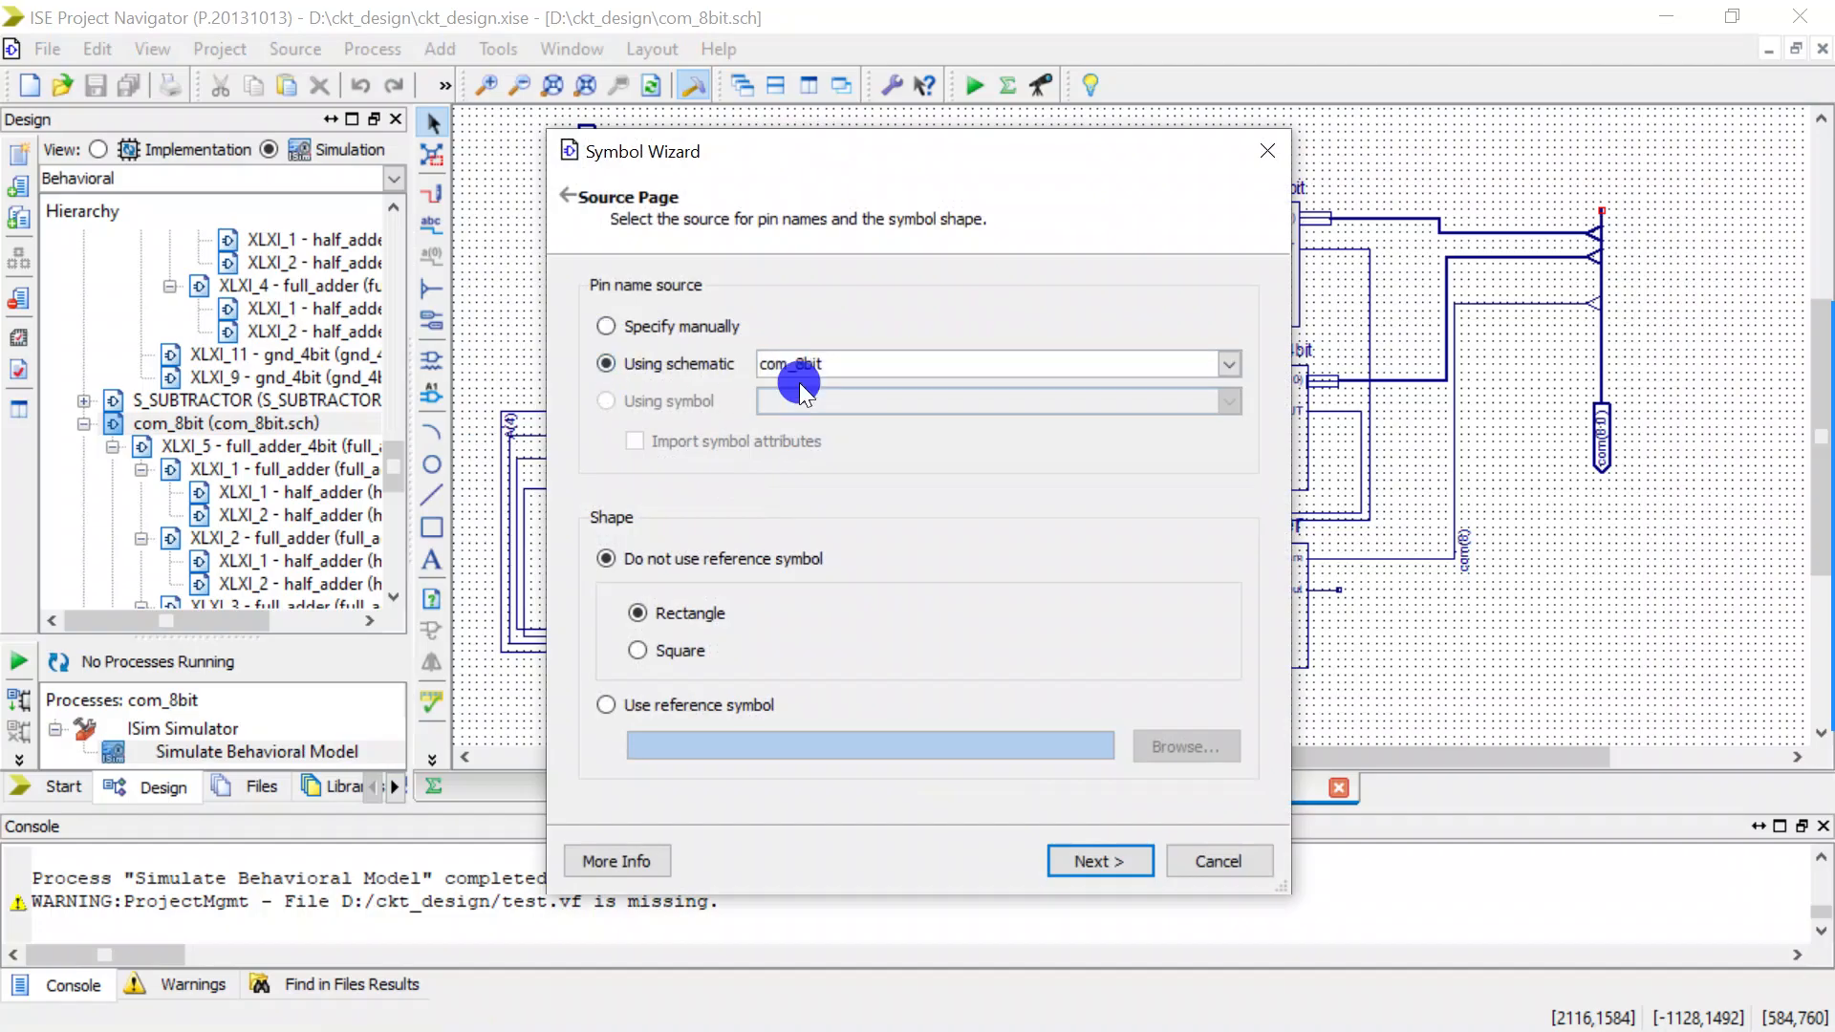
left_click(1093, 860)
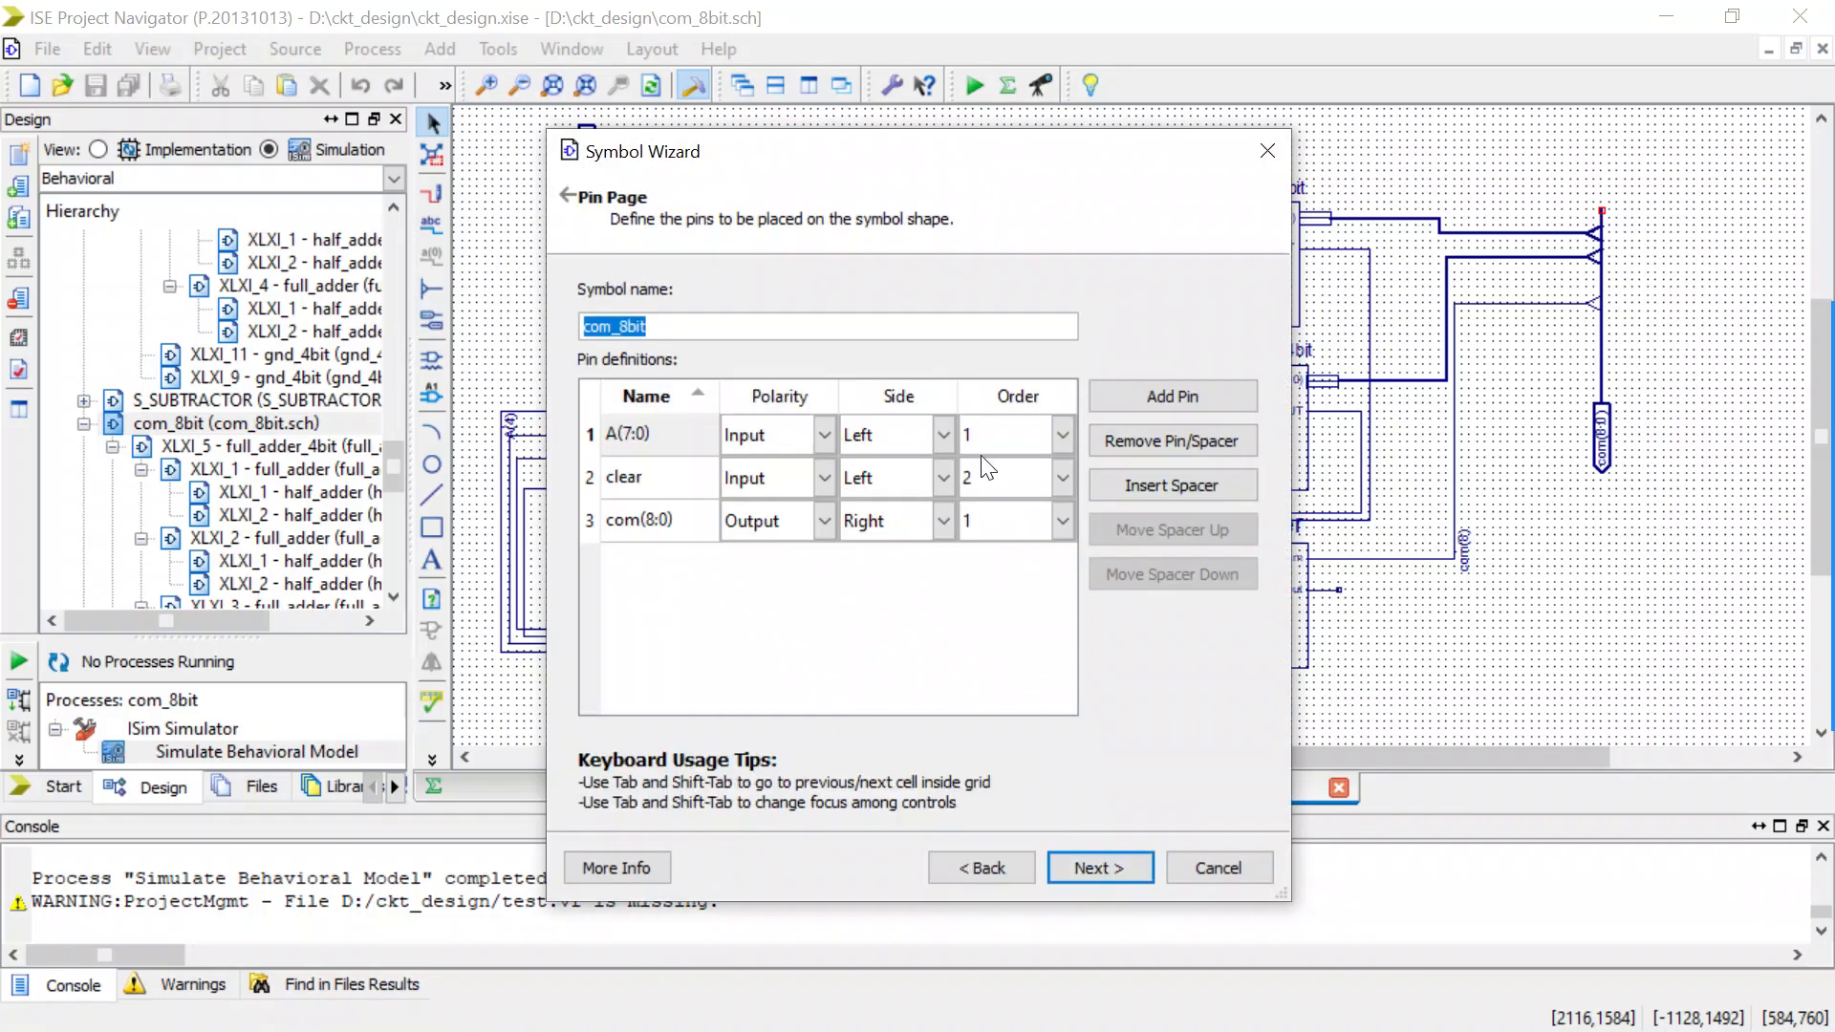
left_click(1051, 483)
left_click(933, 574)
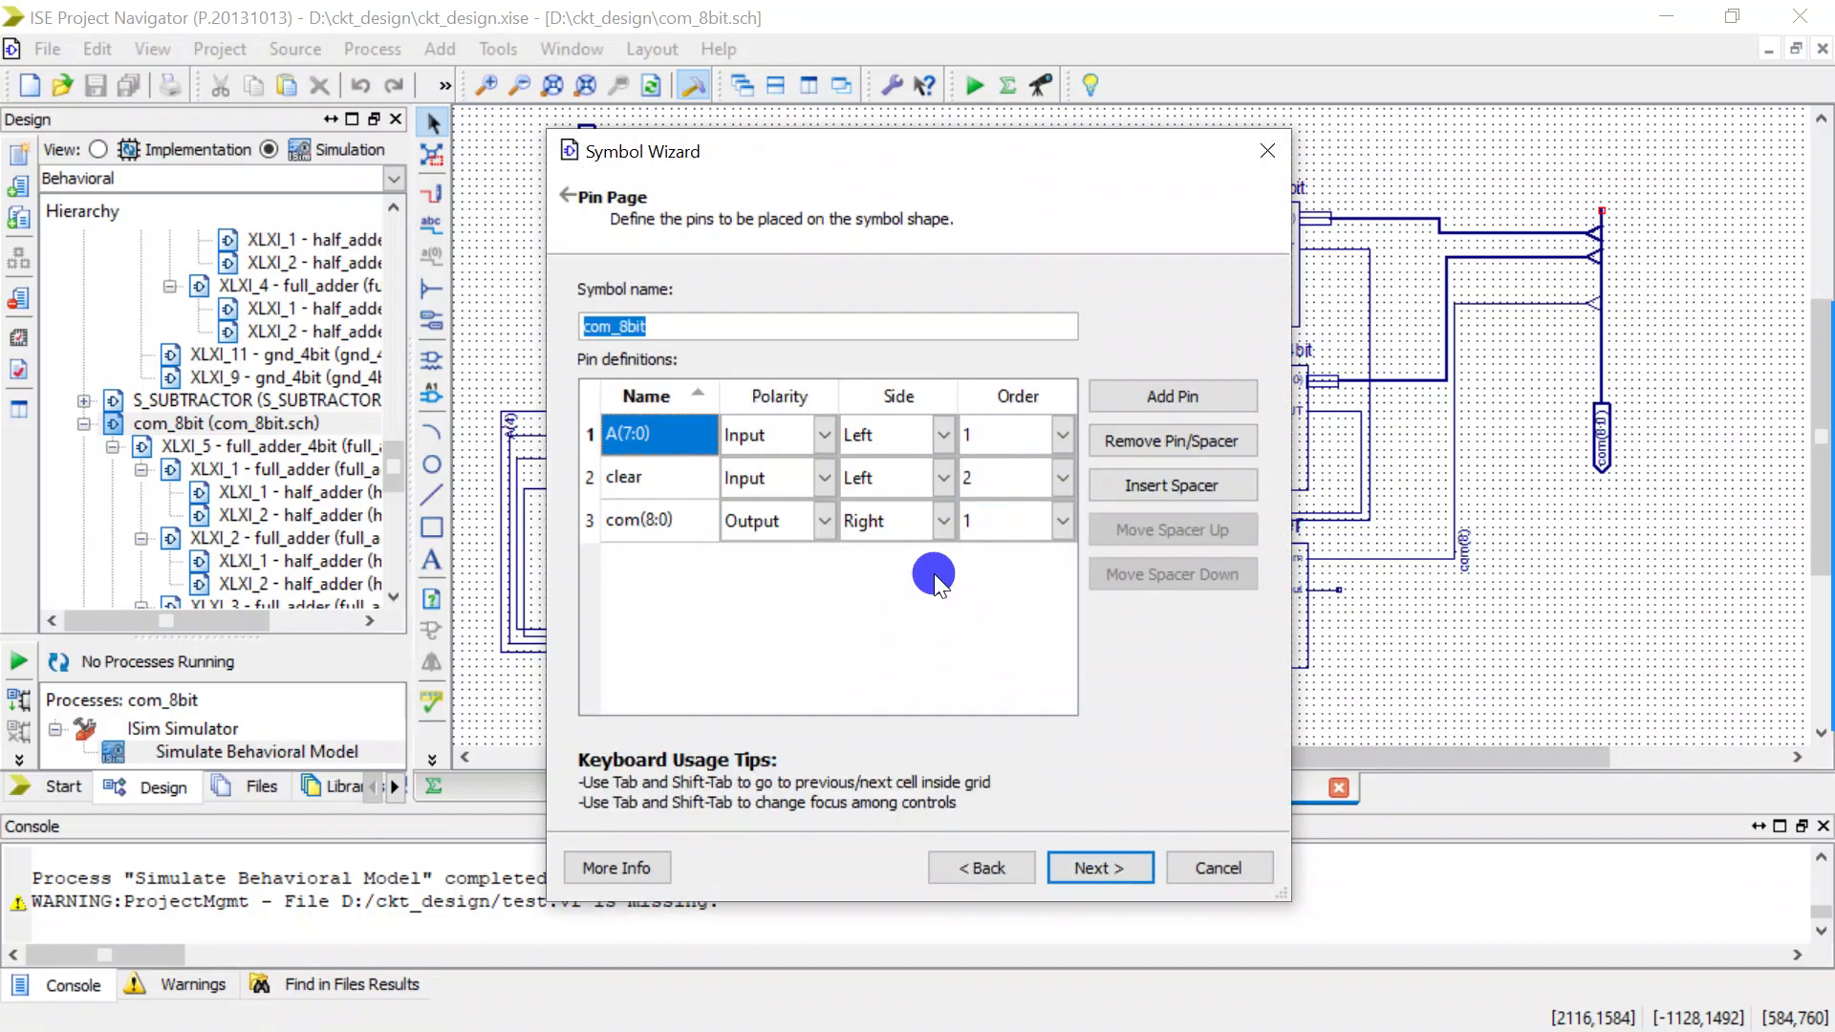
left_click(1103, 875)
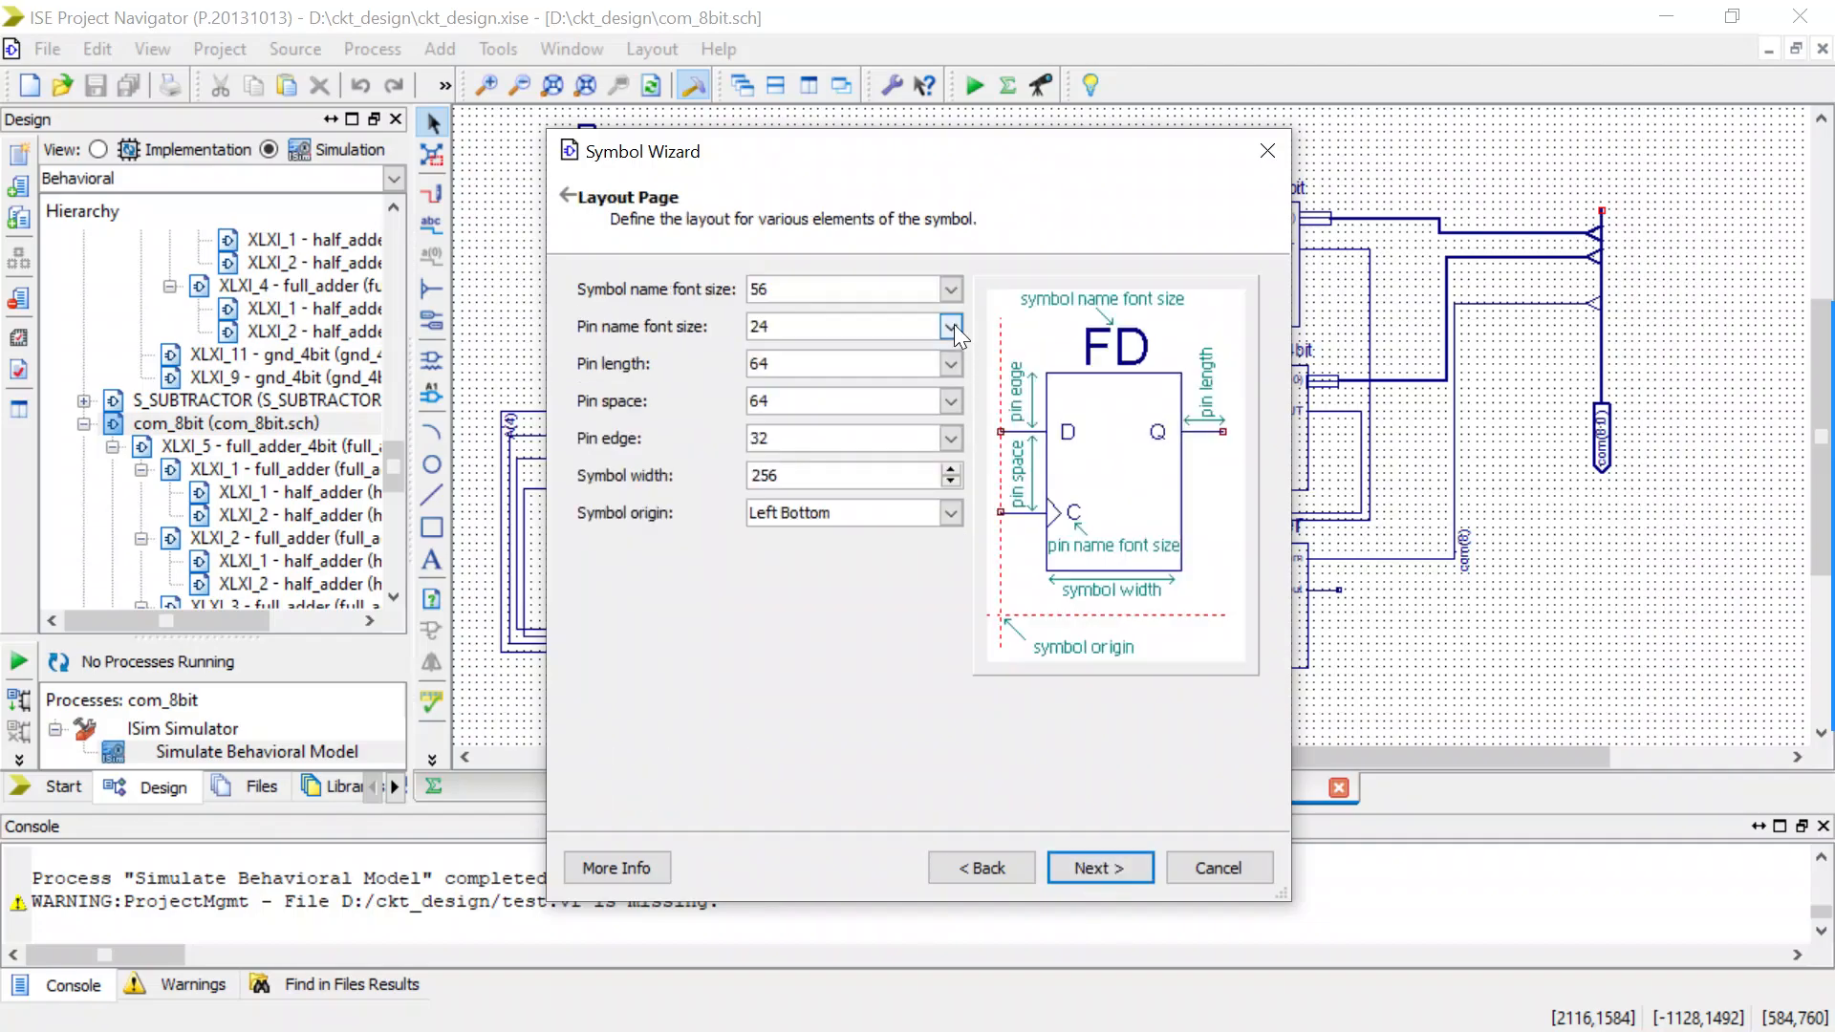
Set the symbol name font size to 28 and symbol width to 192, and create the com_8bit symbol.
left_click(950, 289)
left_click(837, 380)
left_click(833, 372)
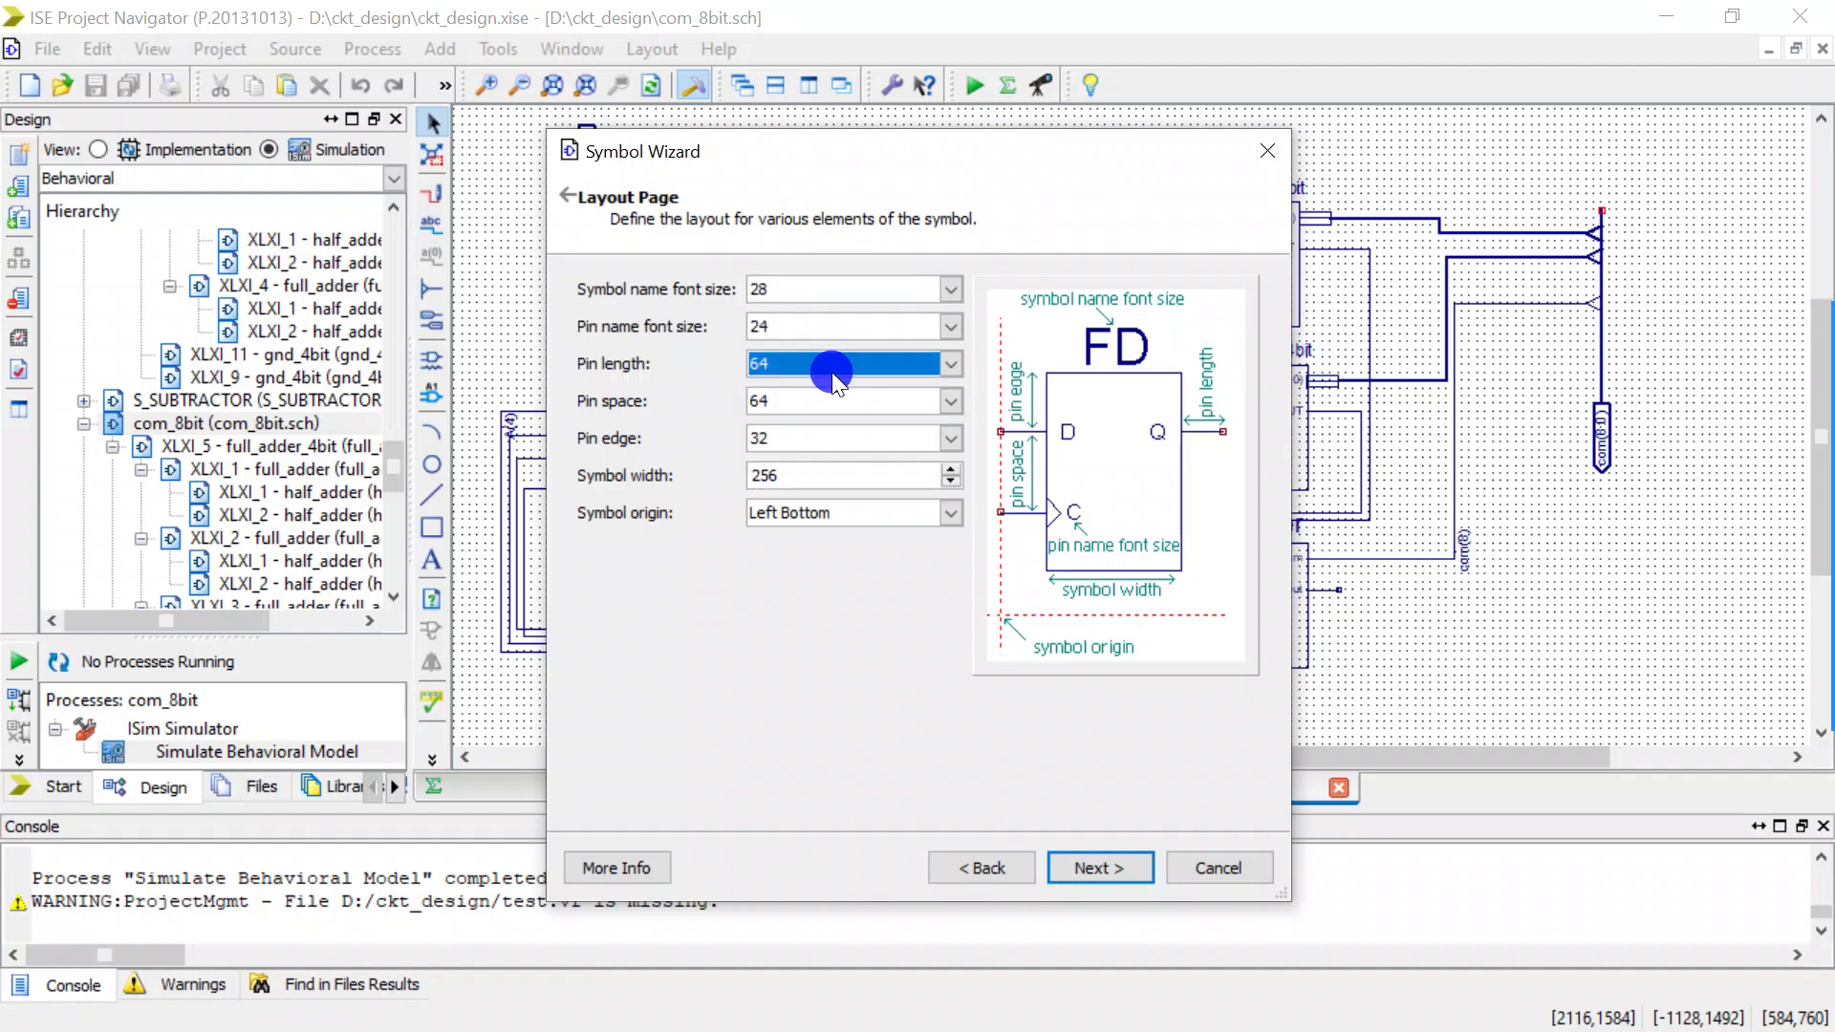
left_click(754, 697)
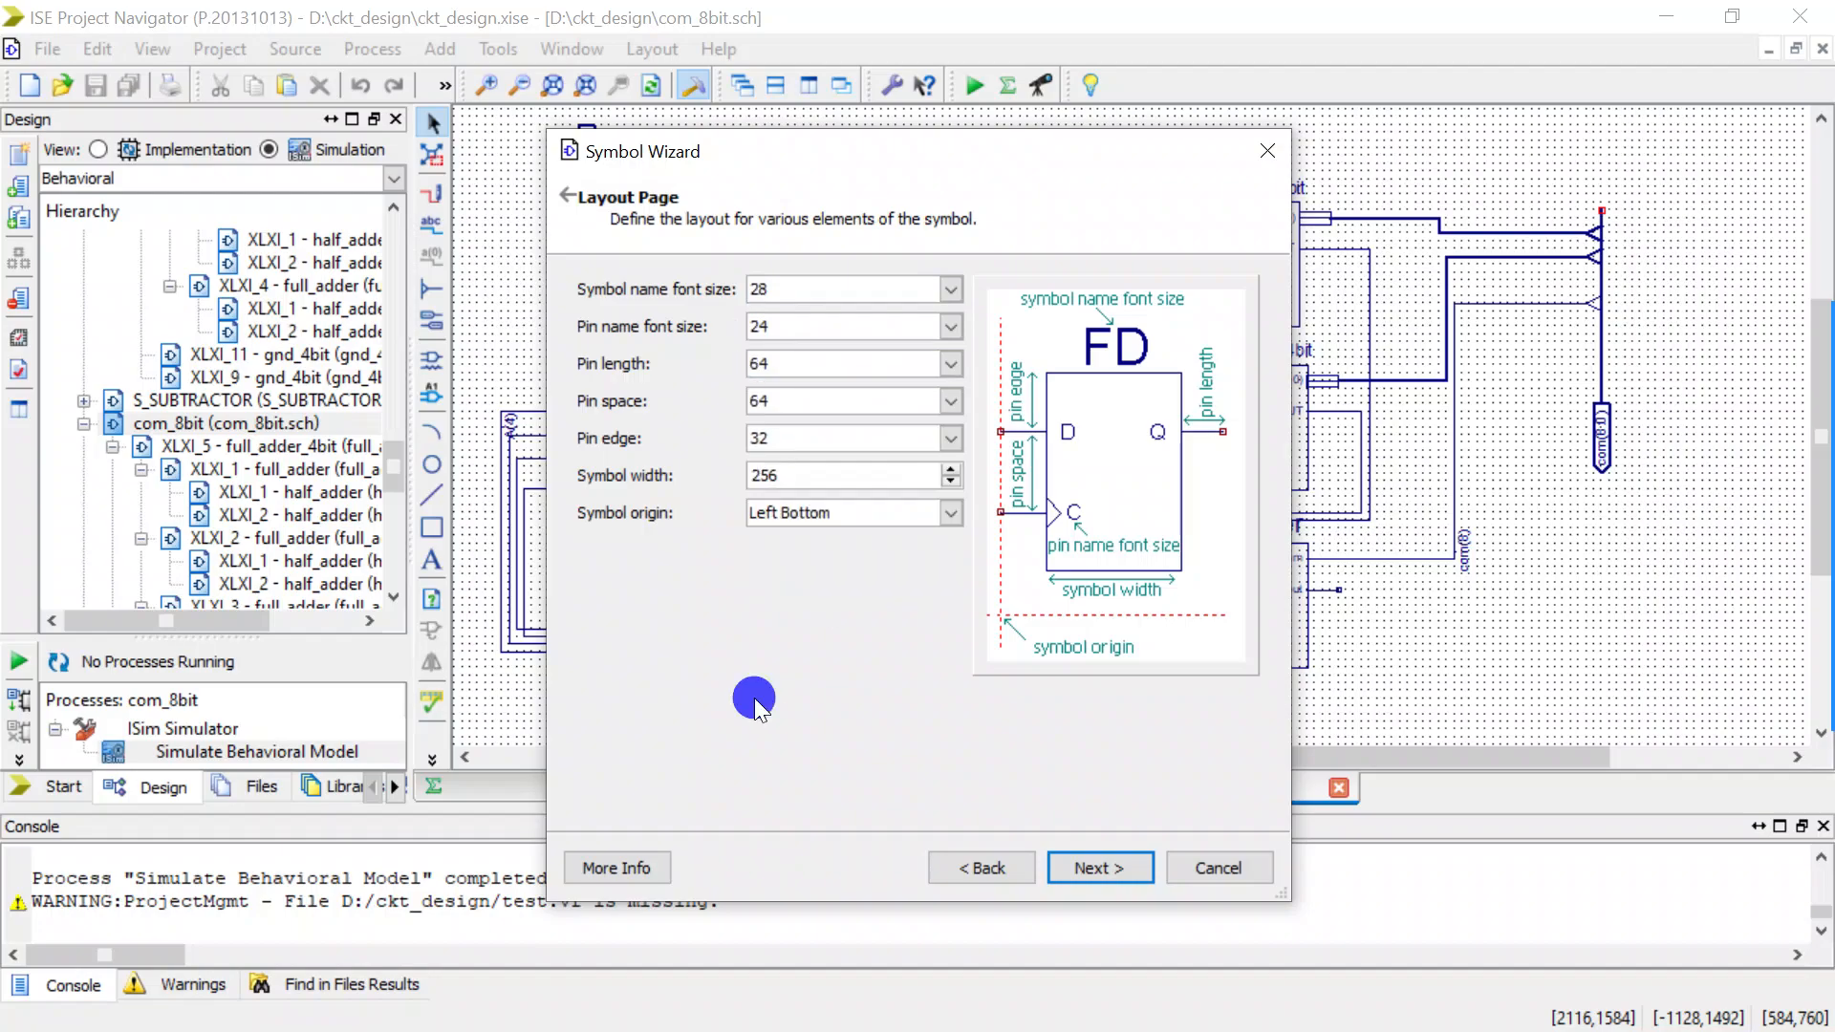
left_click(954, 483)
left_click(1102, 870)
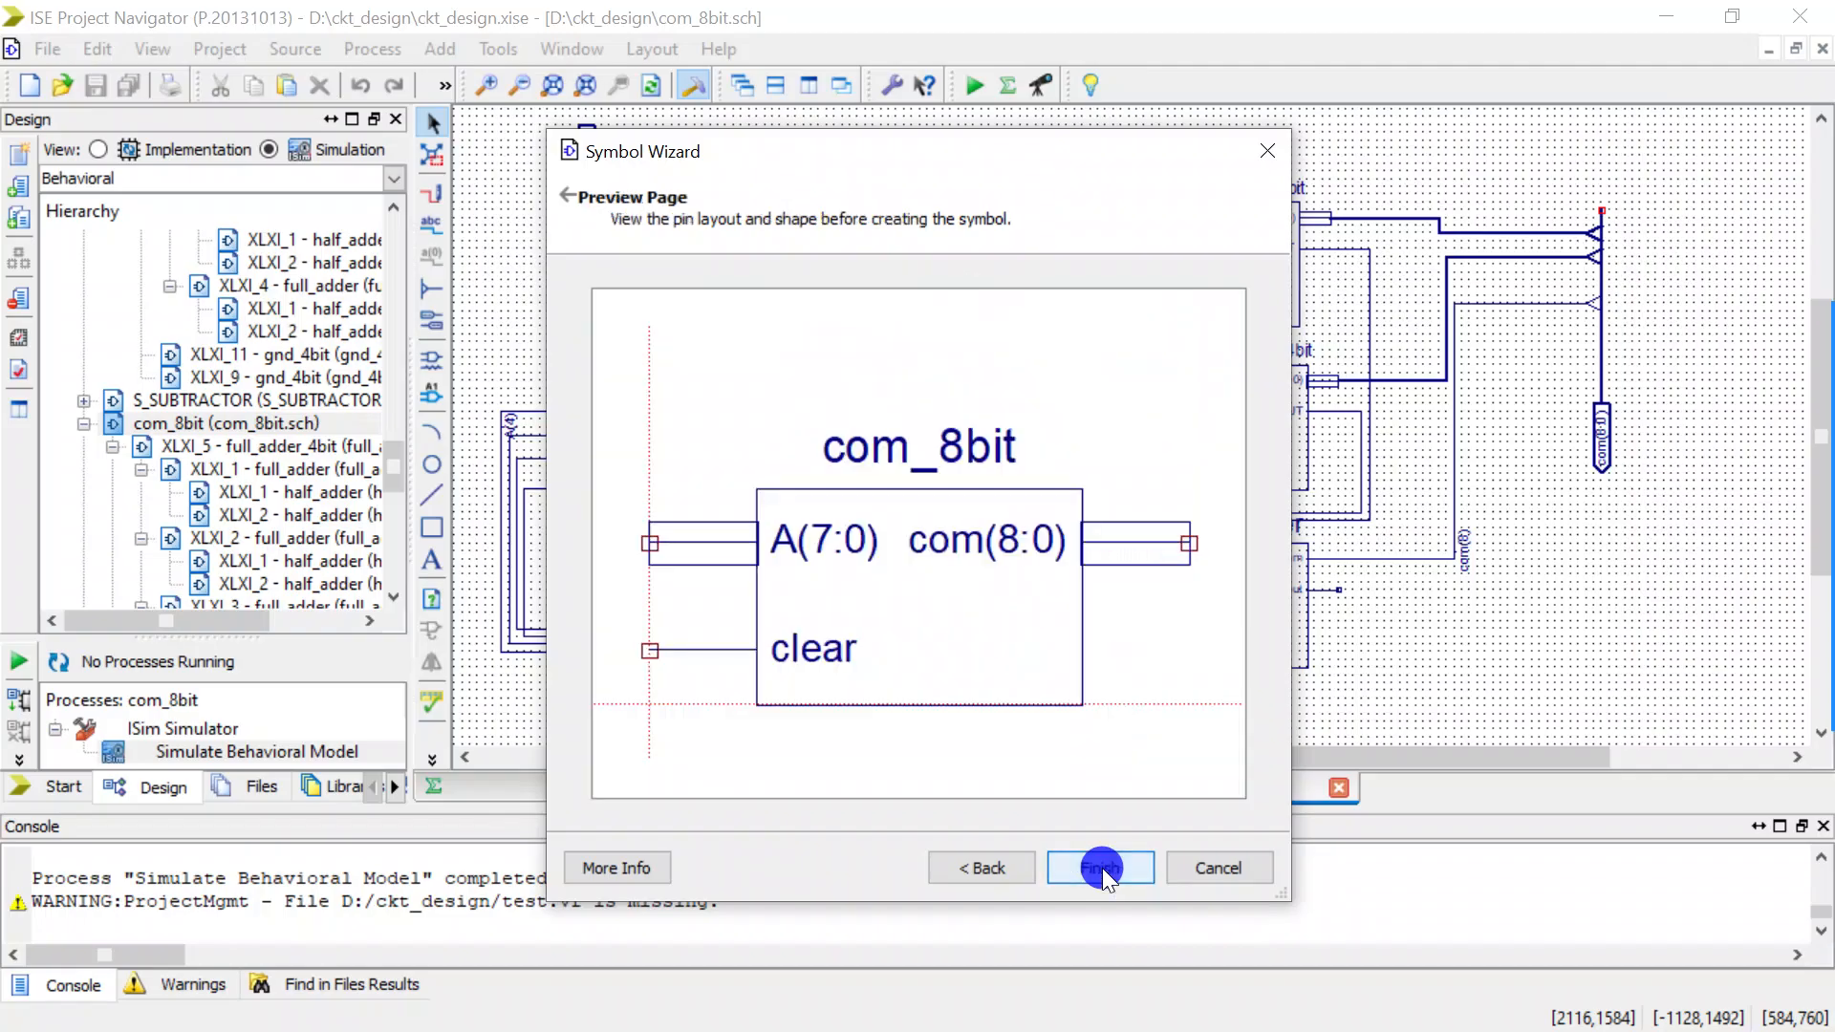
left_click(1102, 868)
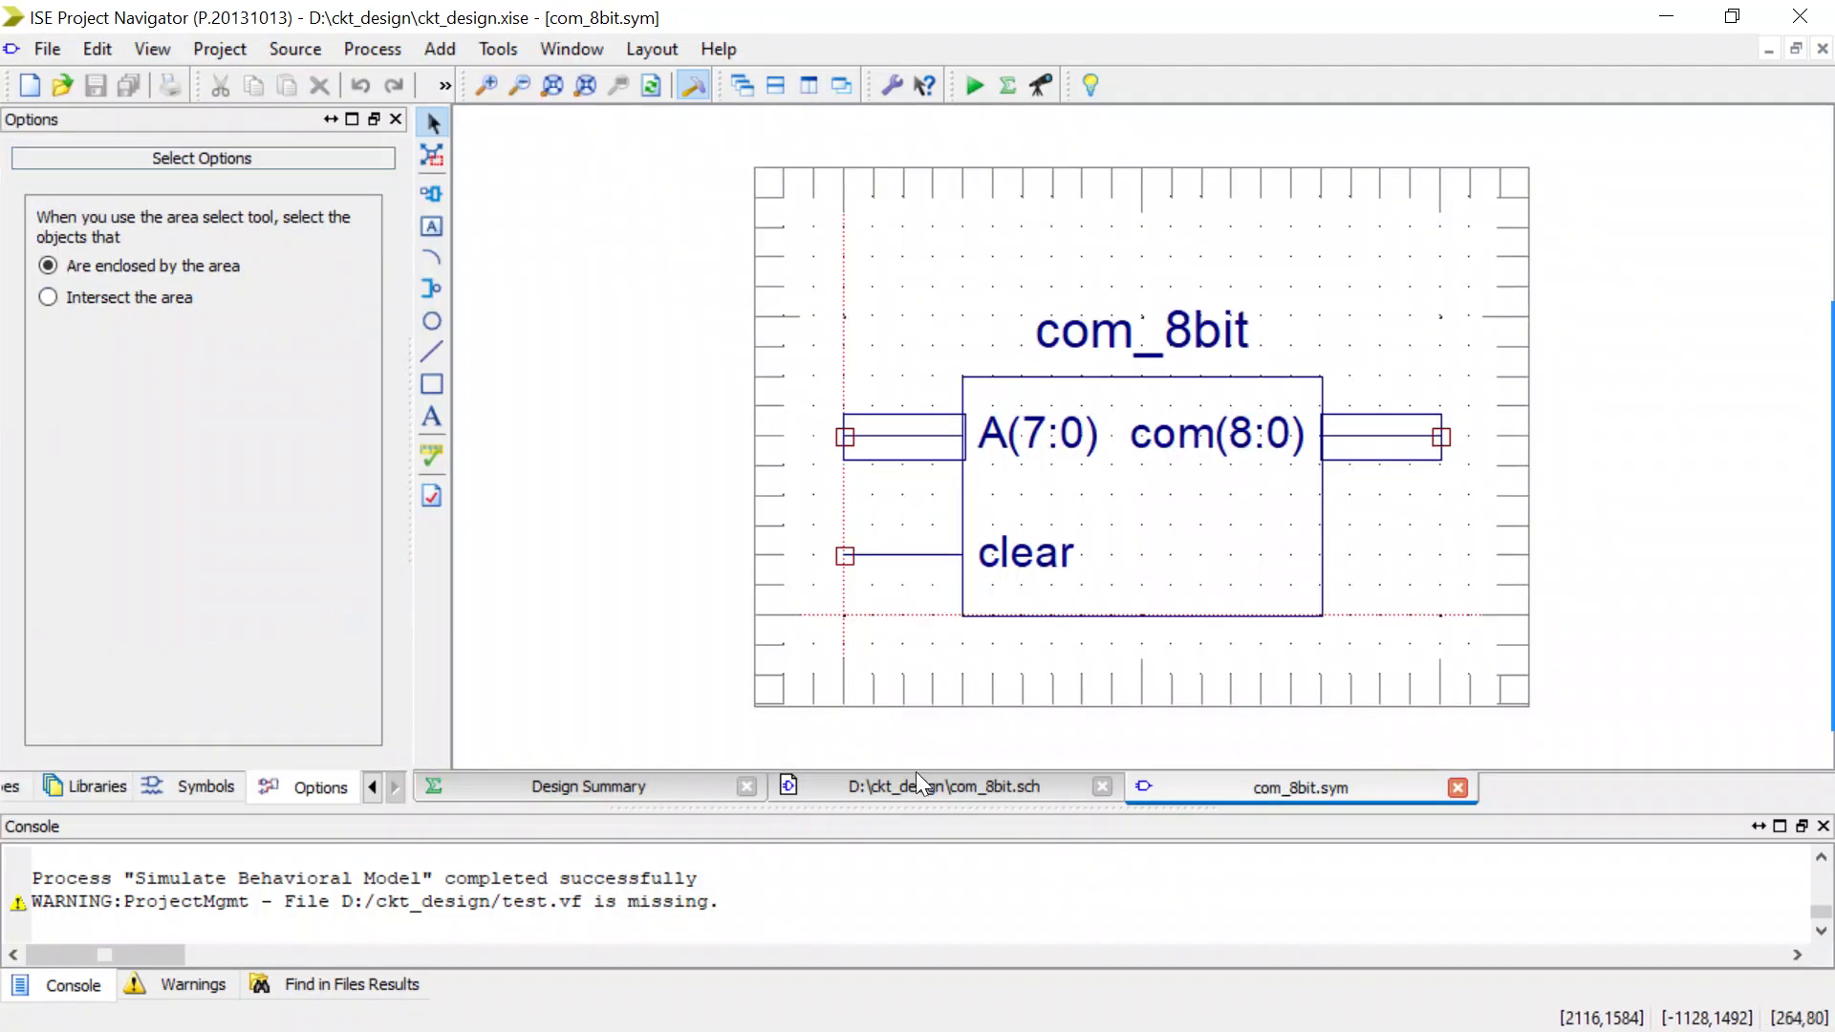
Open the S_Multiplier schematic from the design hierarchy.
left_click(372, 787)
left_click(372, 787)
left_click(94, 785)
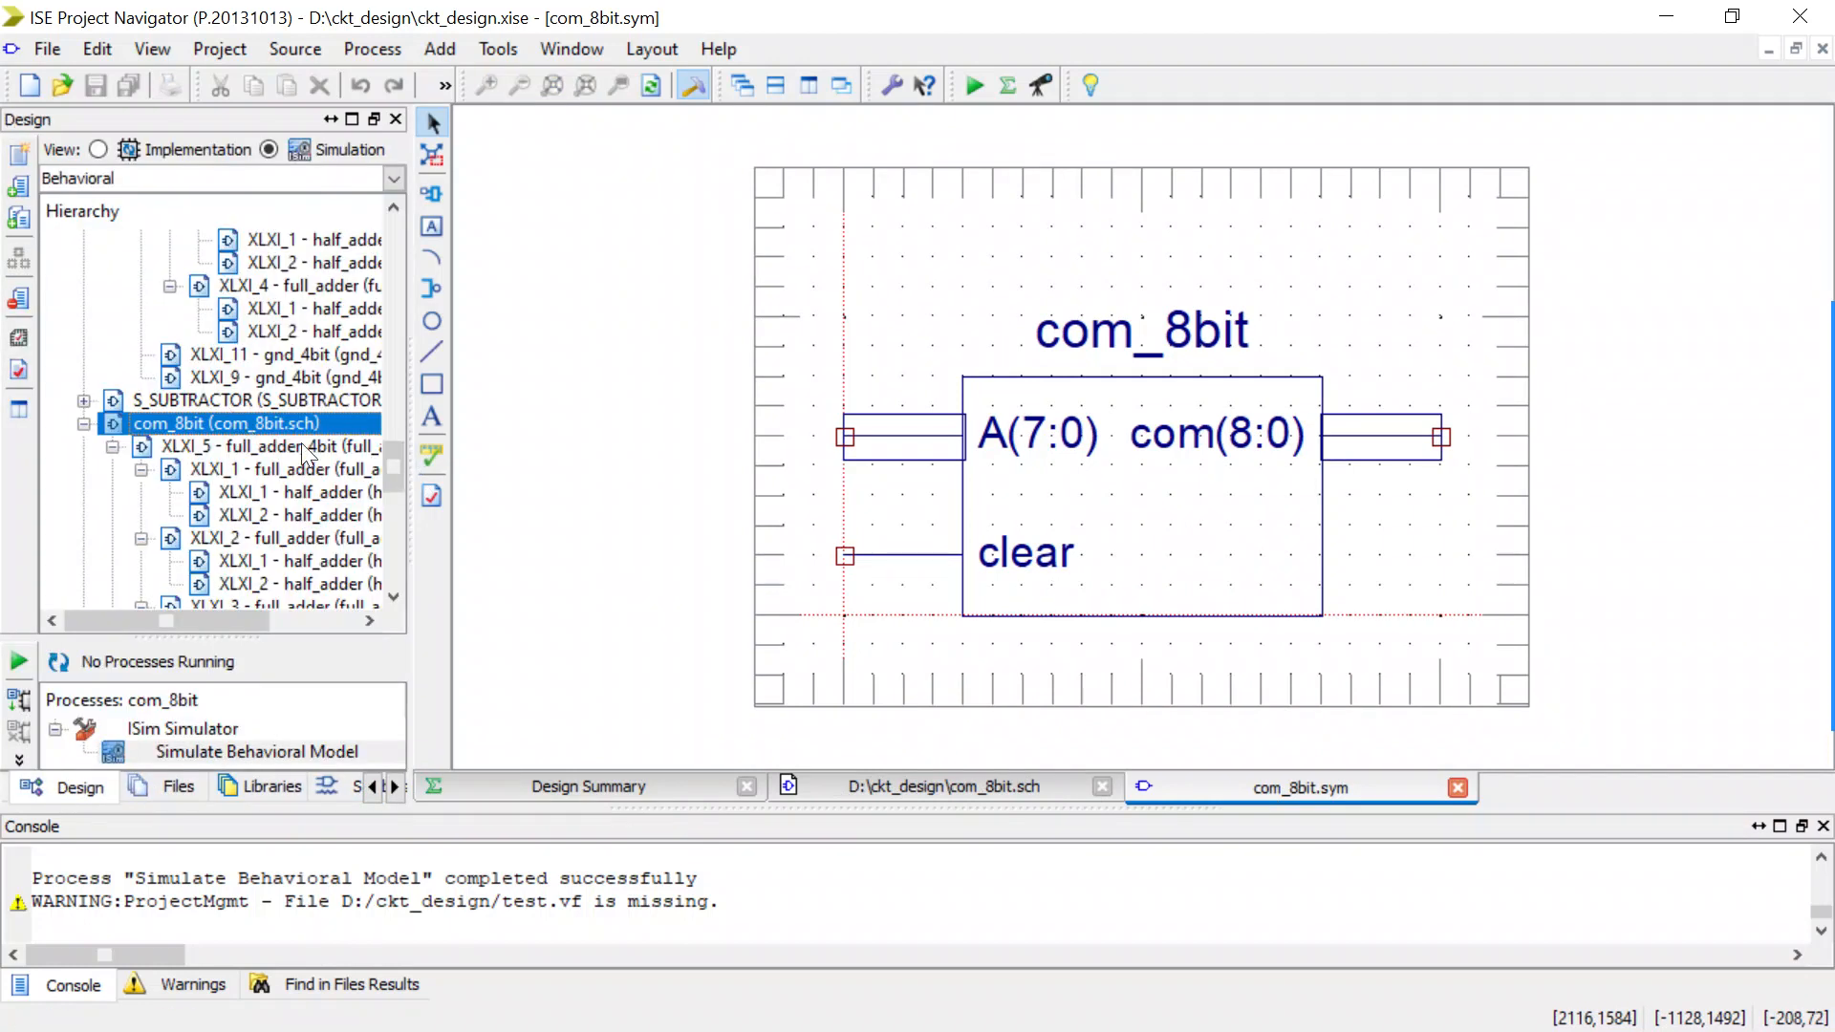
left_click_drag(398, 464, 374, 254)
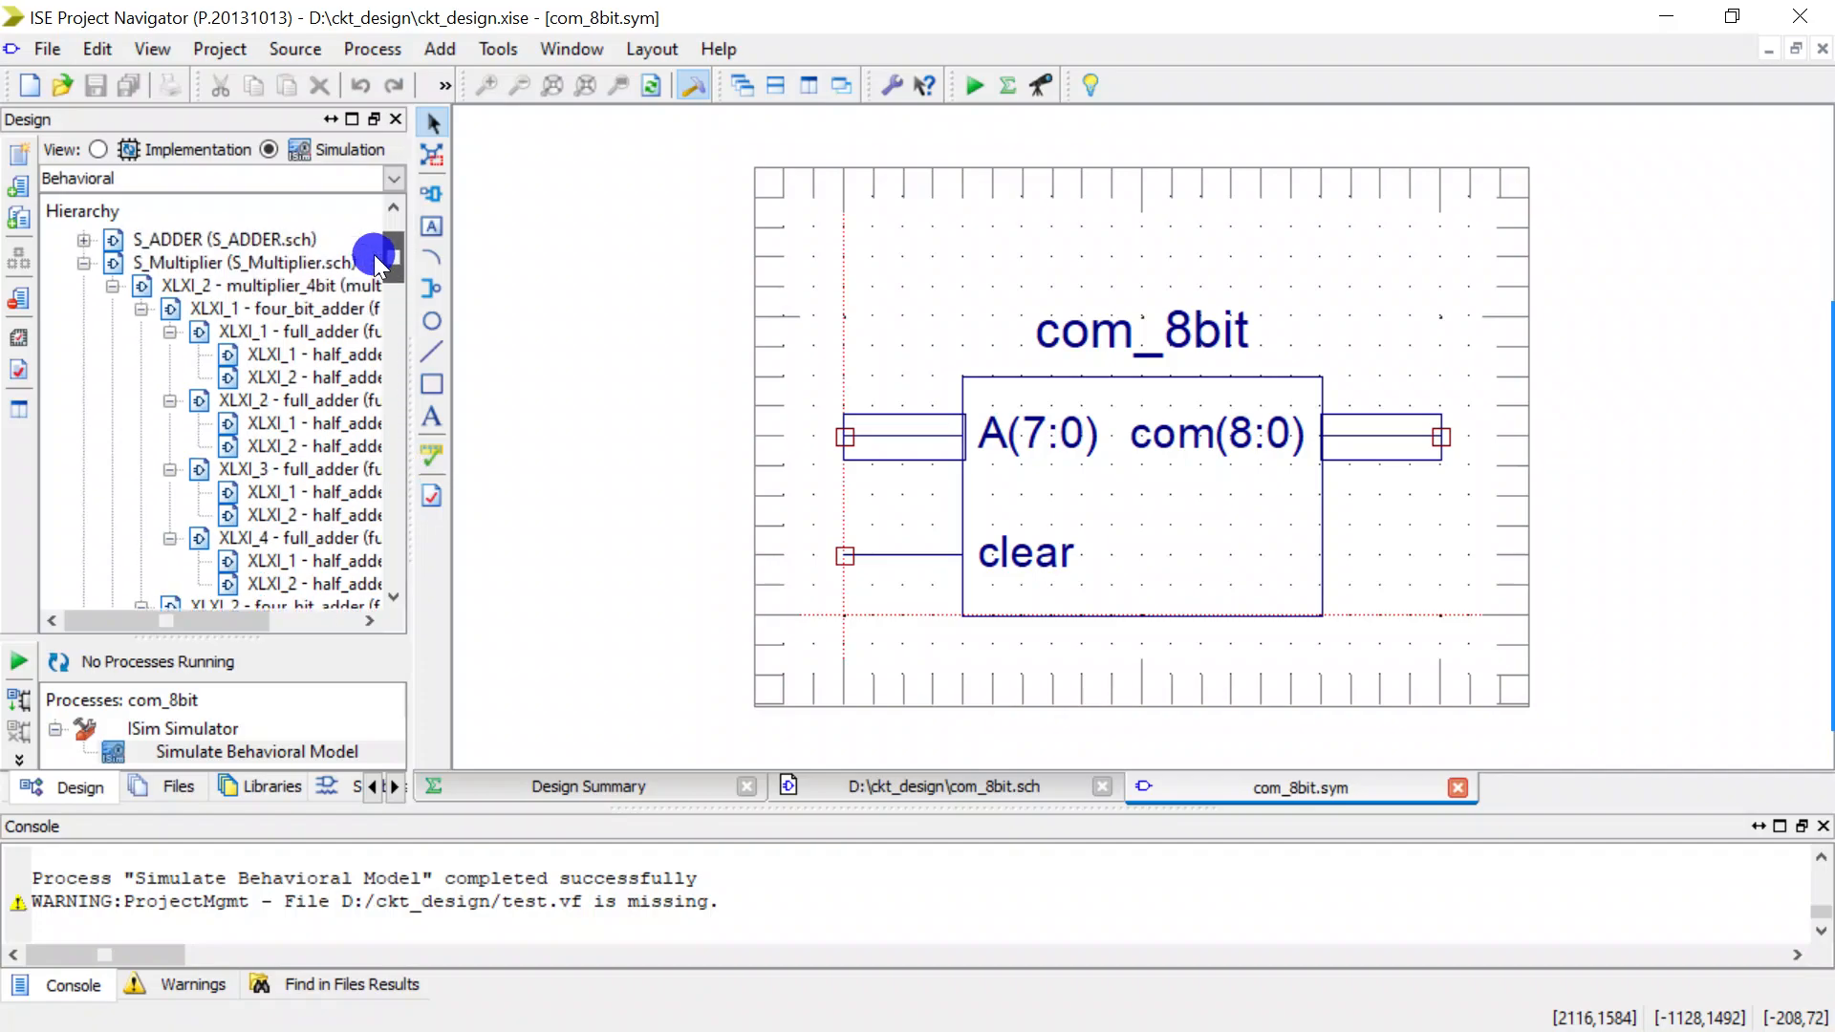
double_click(191, 260)
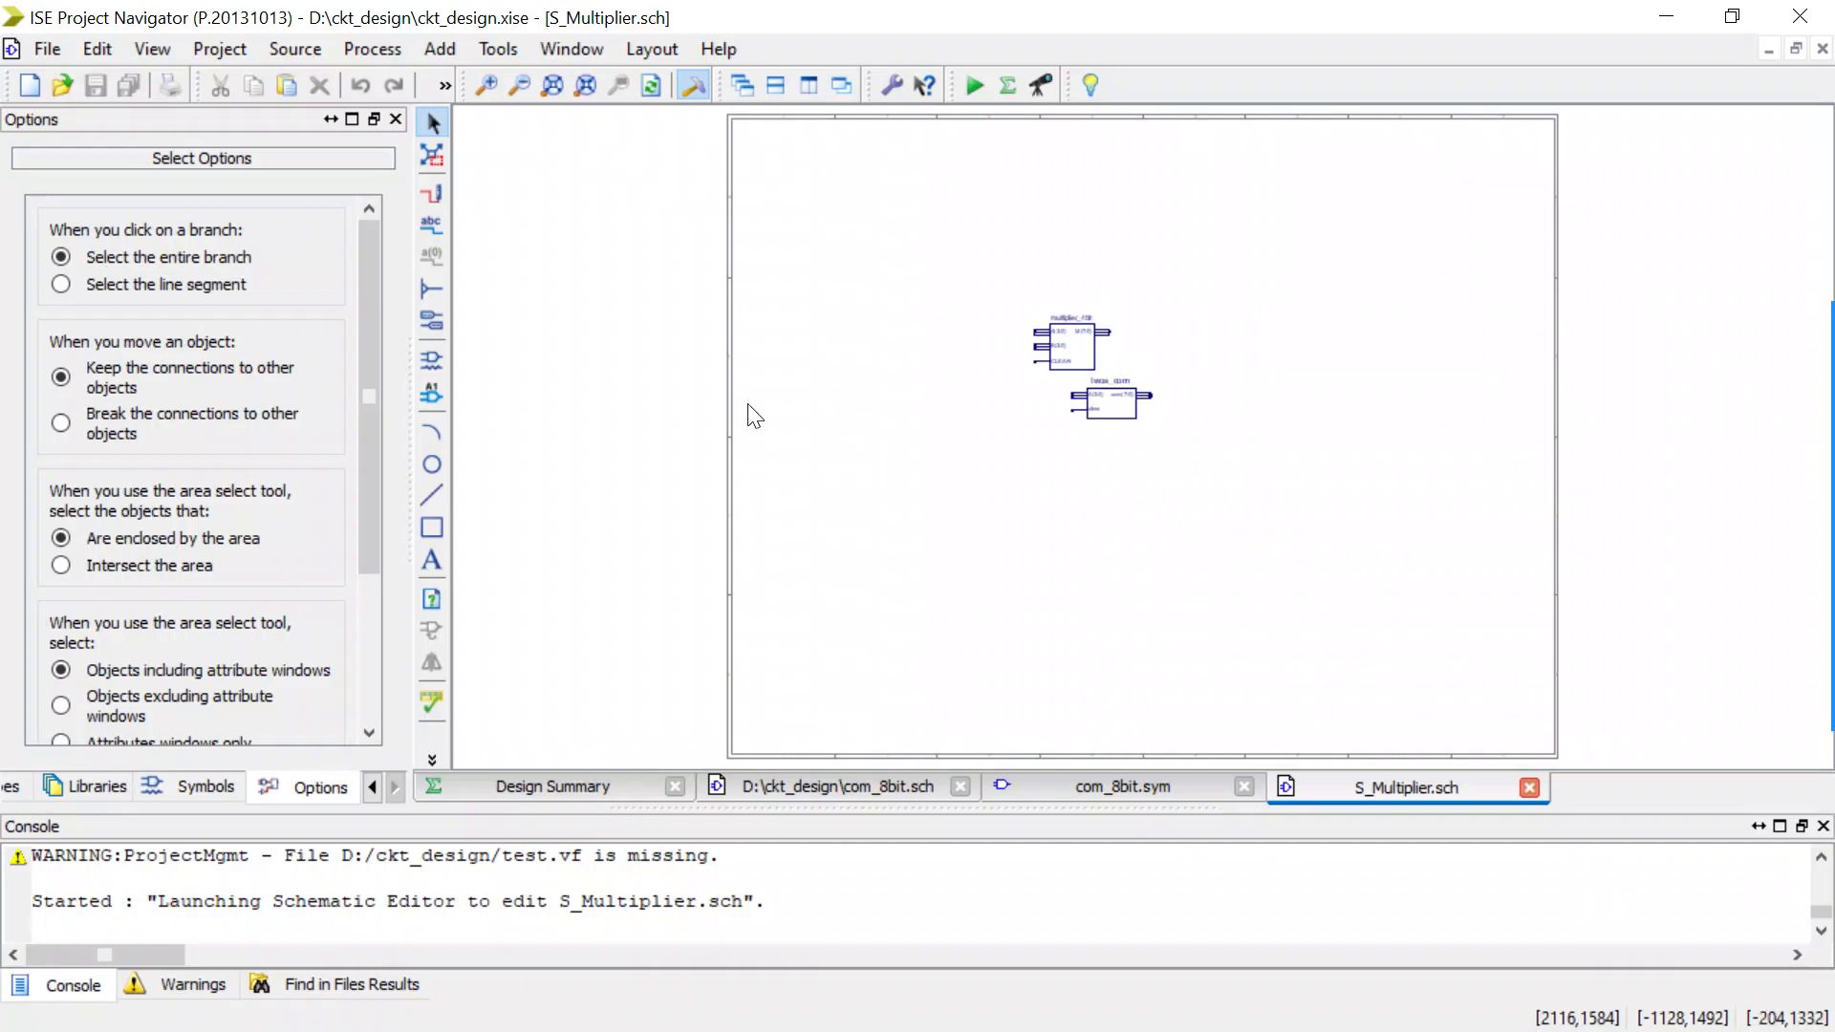
Delete the twos_com symbol below multiplier_4bit in the S_Multiplier schematic.
scroll(1182, 335, "up", 1)
scroll(1197, 345, "up", 1)
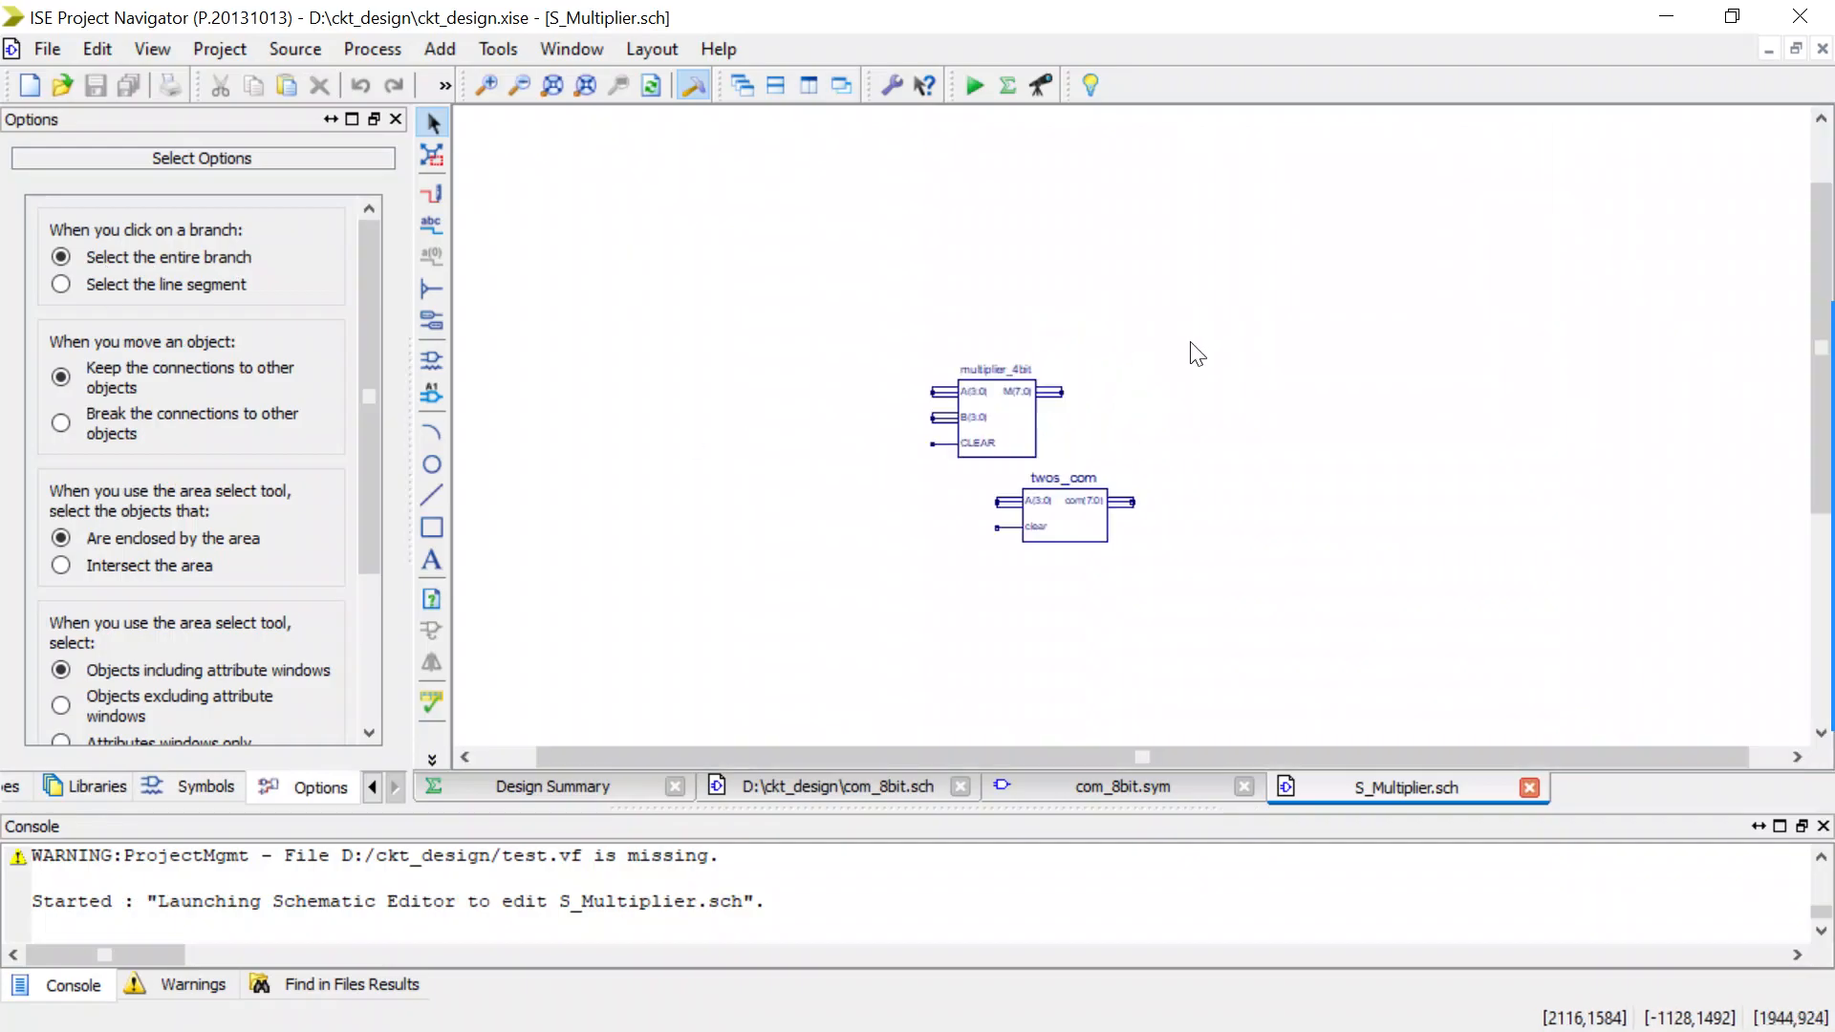
left_click(1063, 520)
key("Delete")
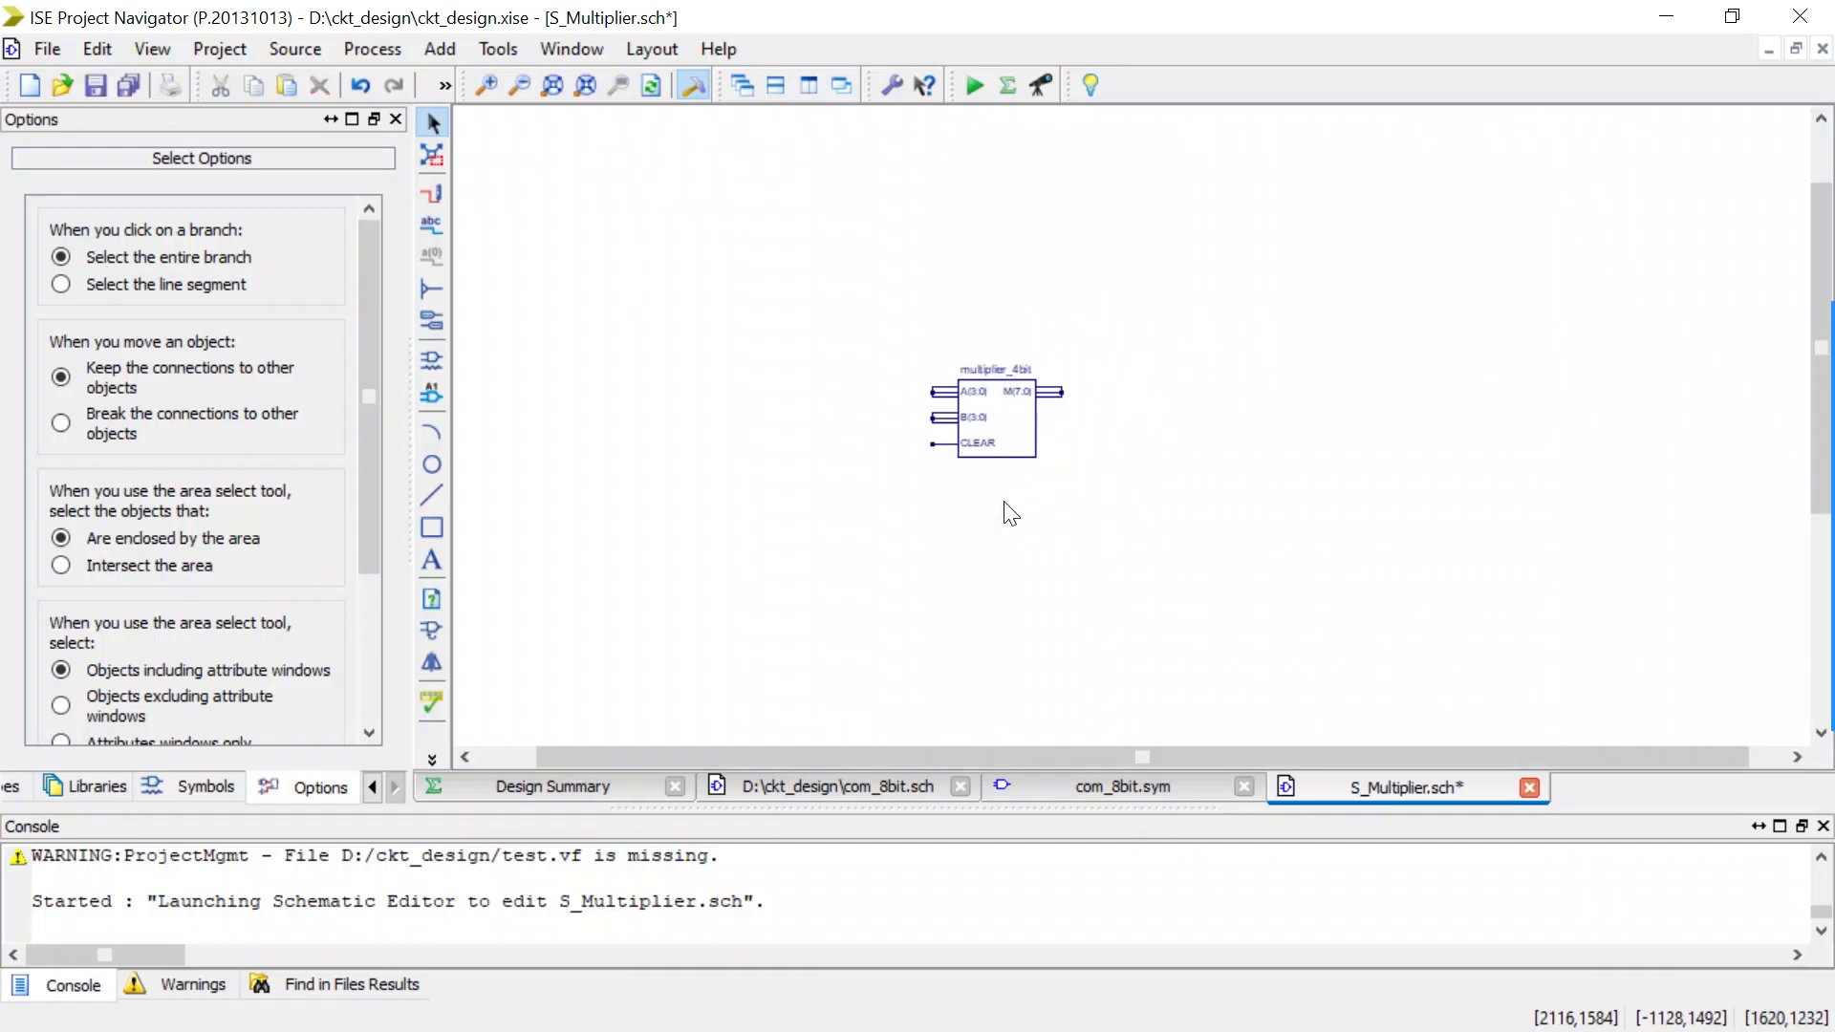
Filter the symbol library for com and place one com_8bit symbol to the right of multiplier_4bit.
left_click(435, 354)
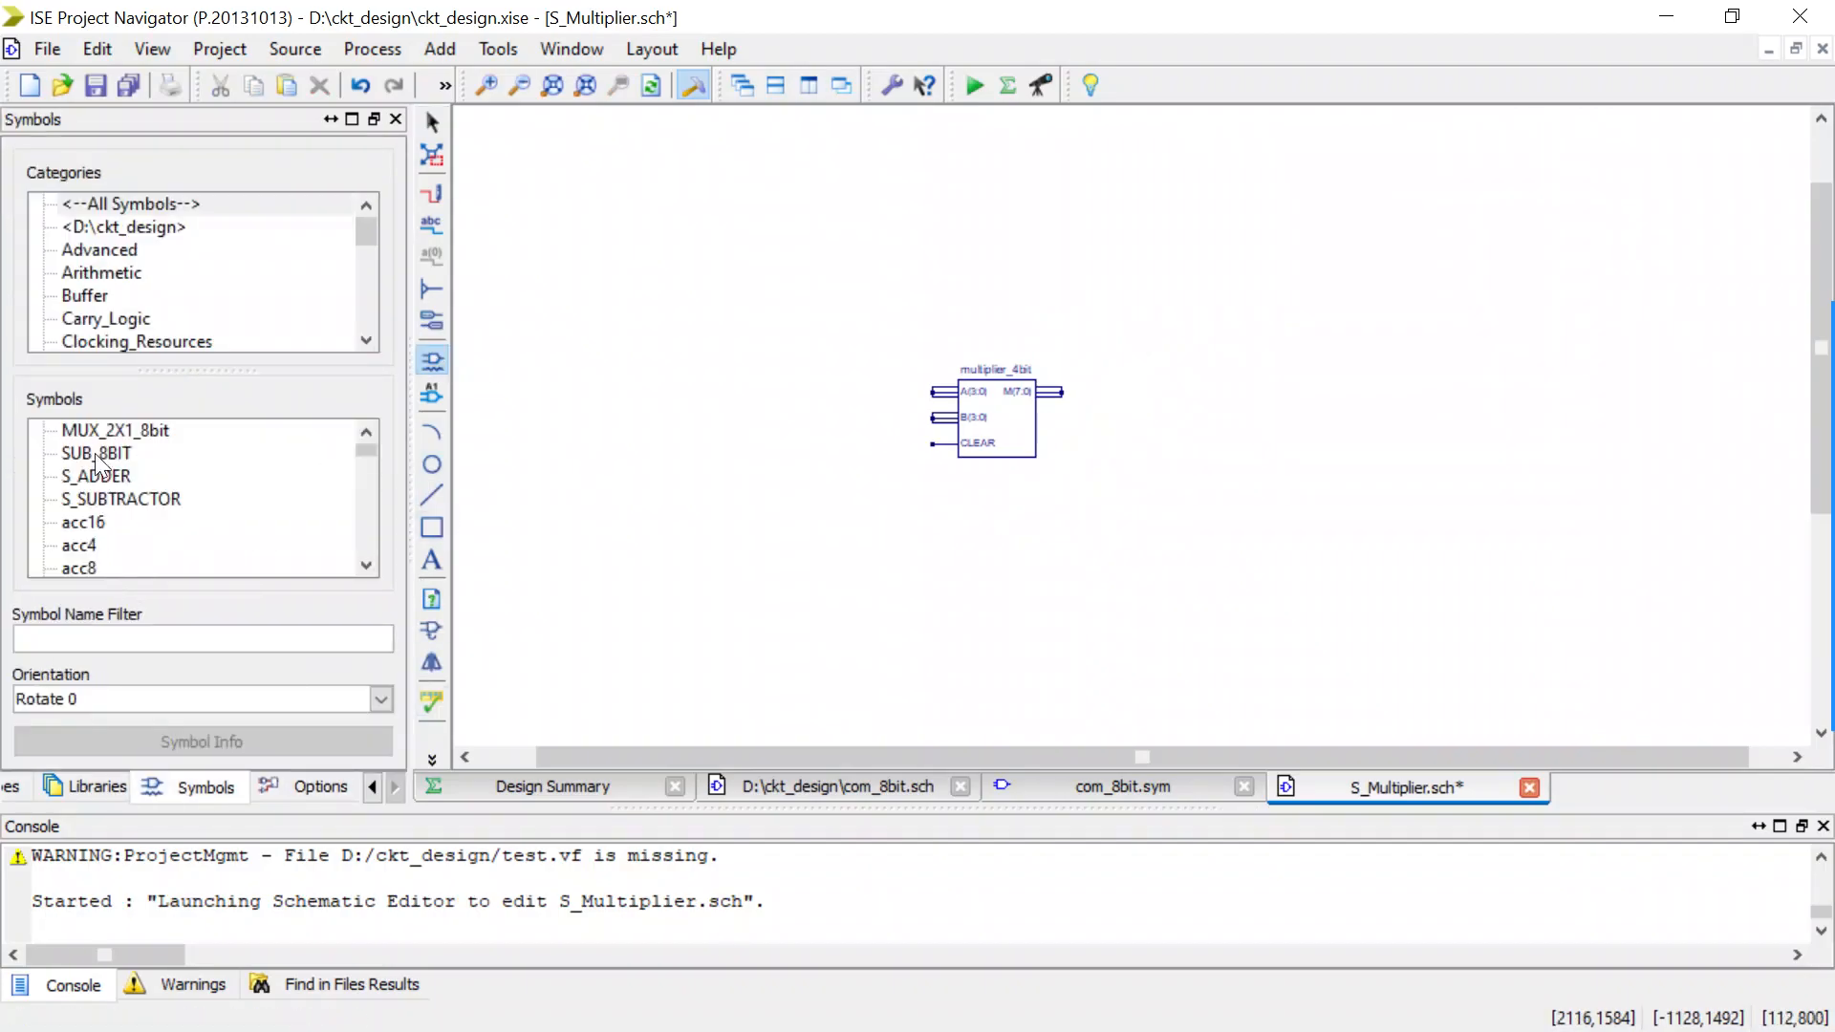
left_click(70, 635)
type("om")
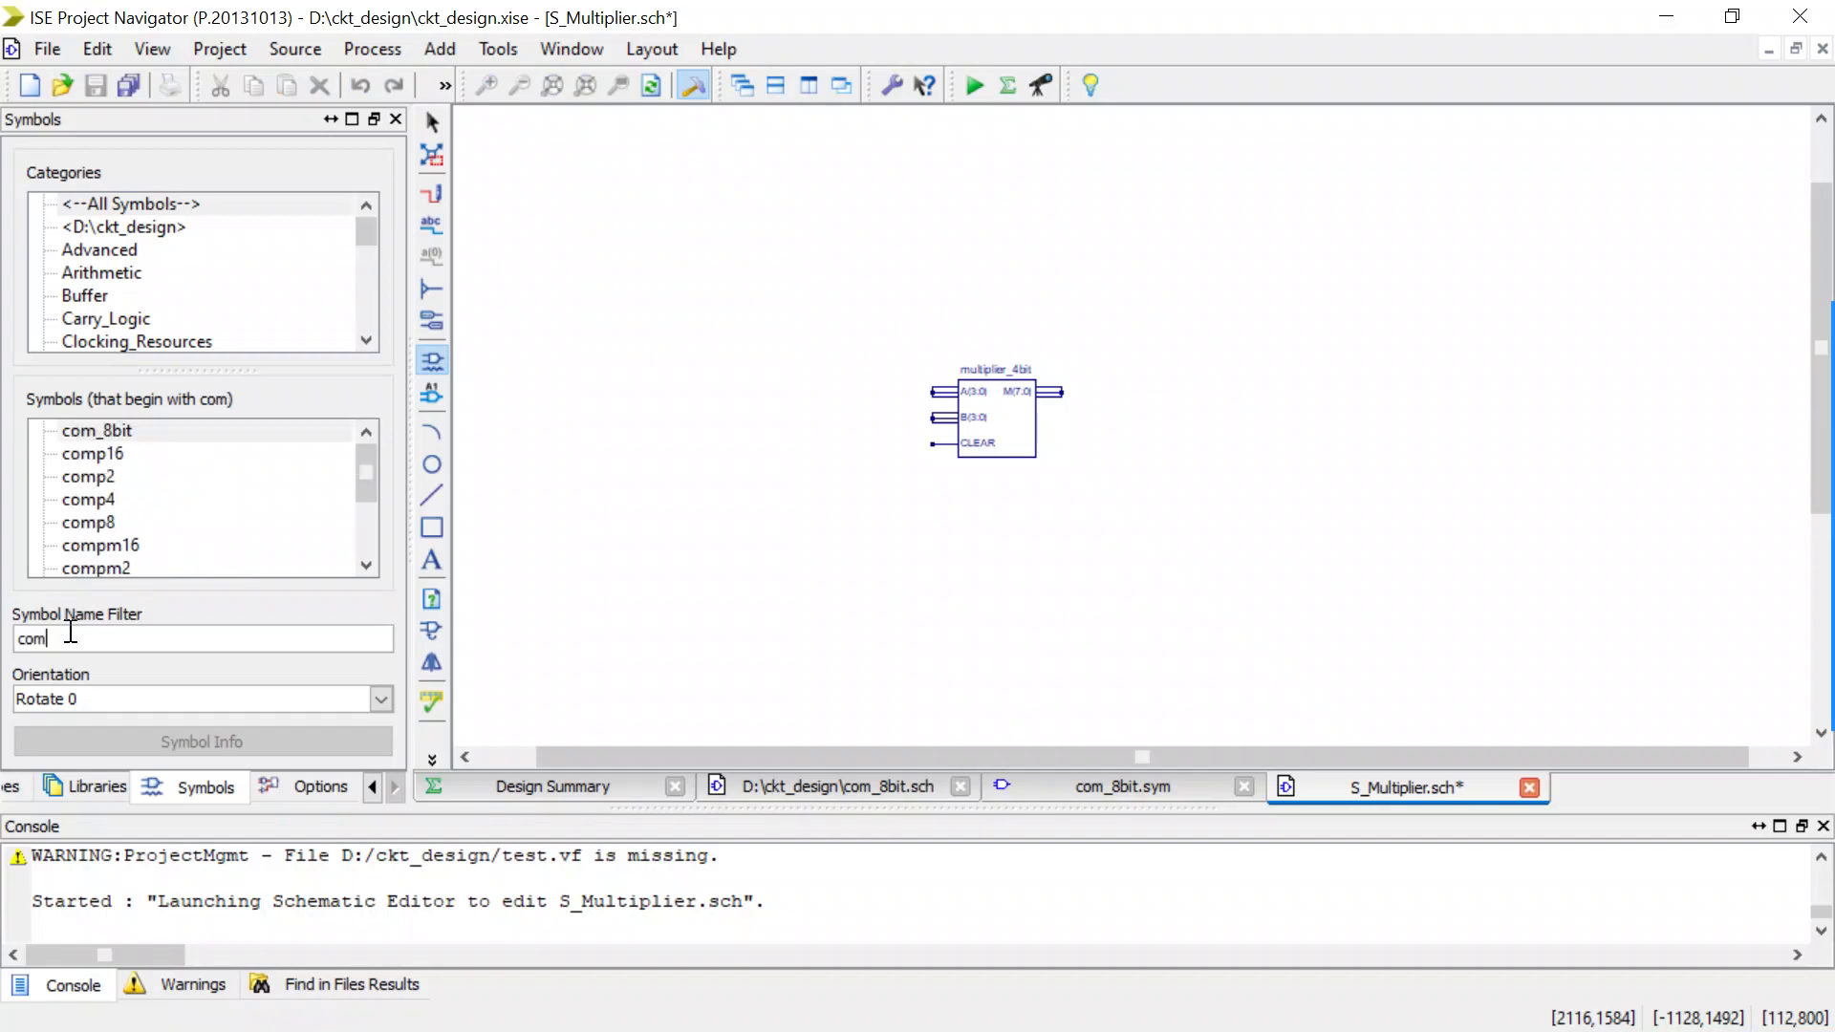
left_click(119, 431)
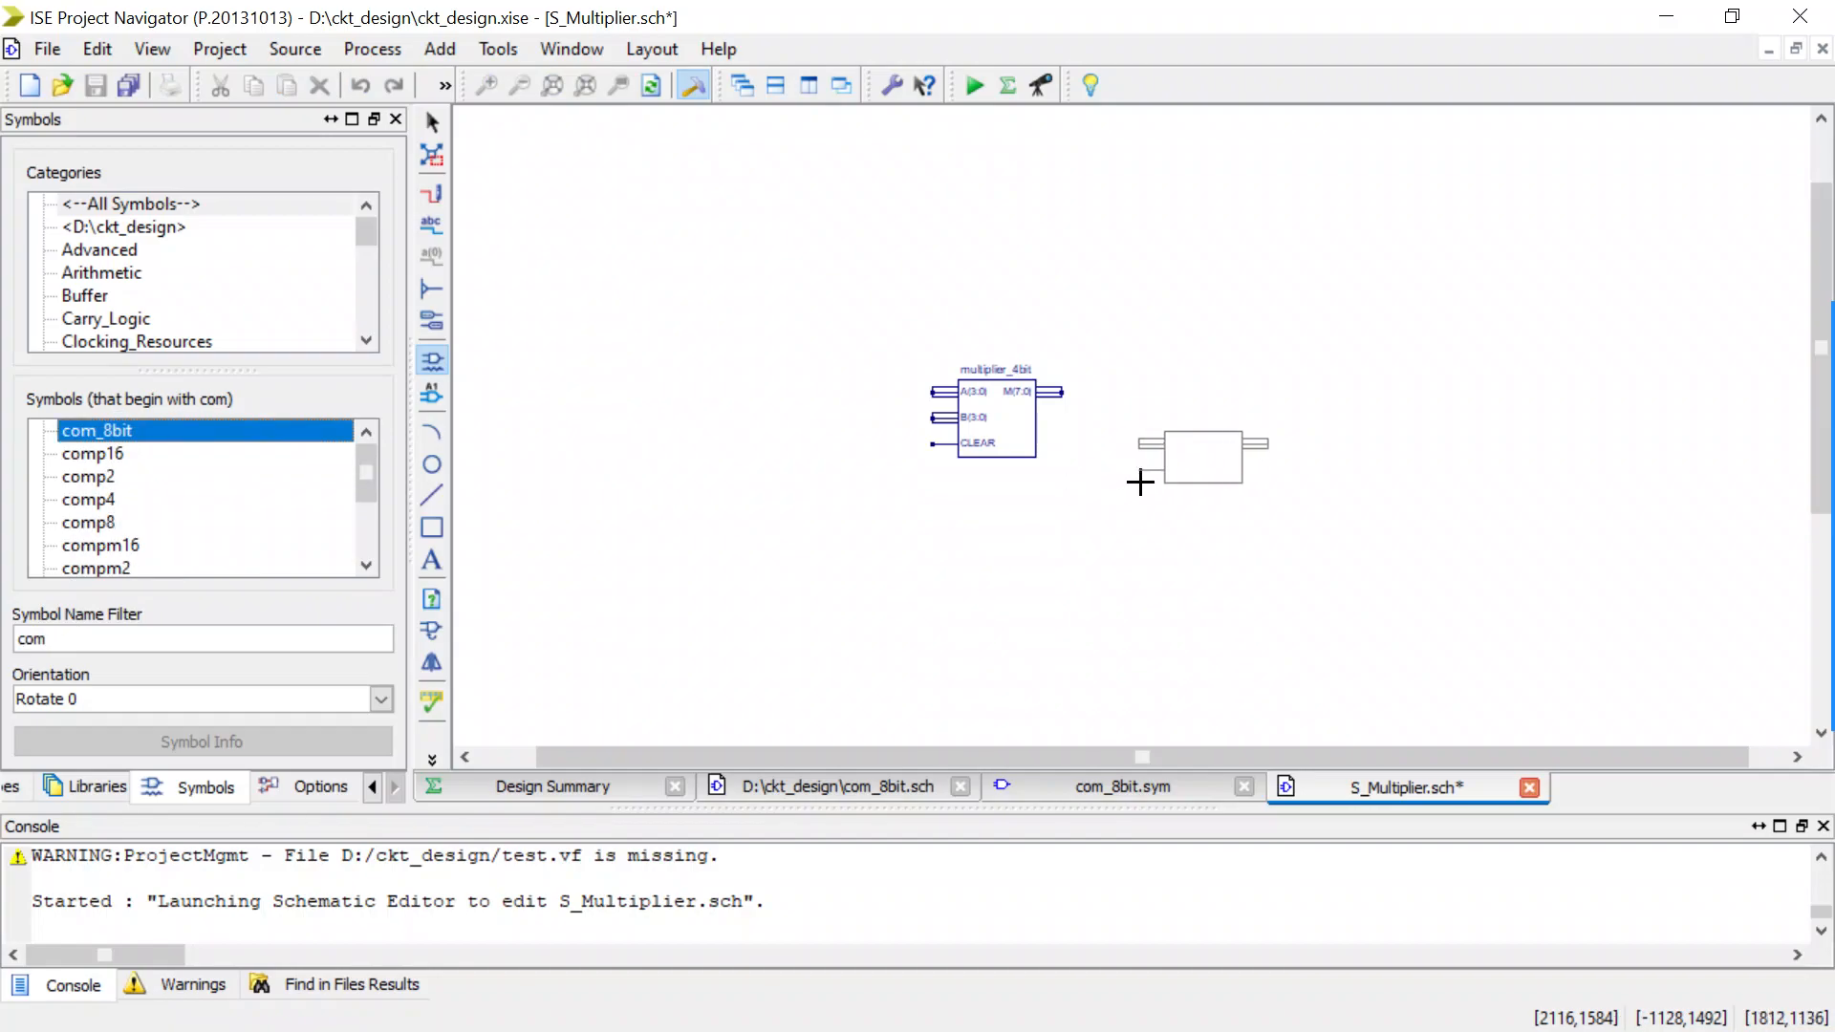
left_click(1139, 480)
key("Escape")
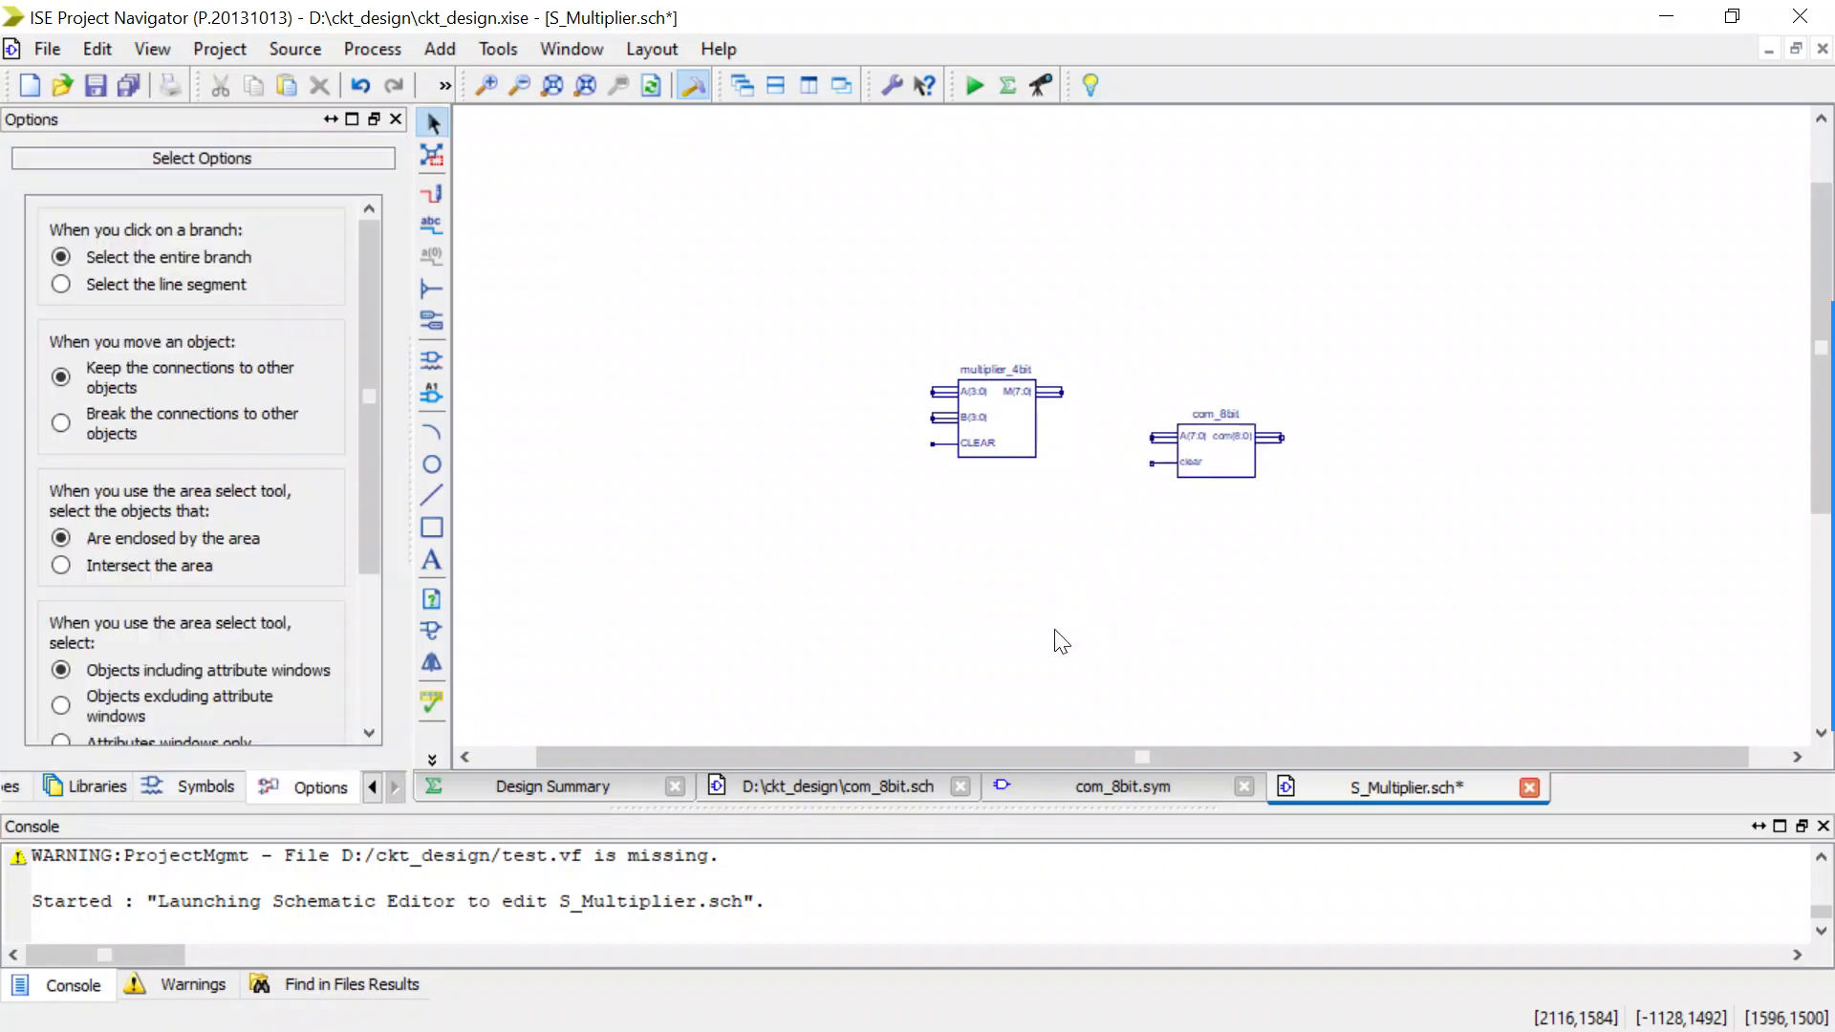
Wire the M(7:0) output of multiplier_4bit to the A(7:0) input of com_8bit.
key("ctrl+w")
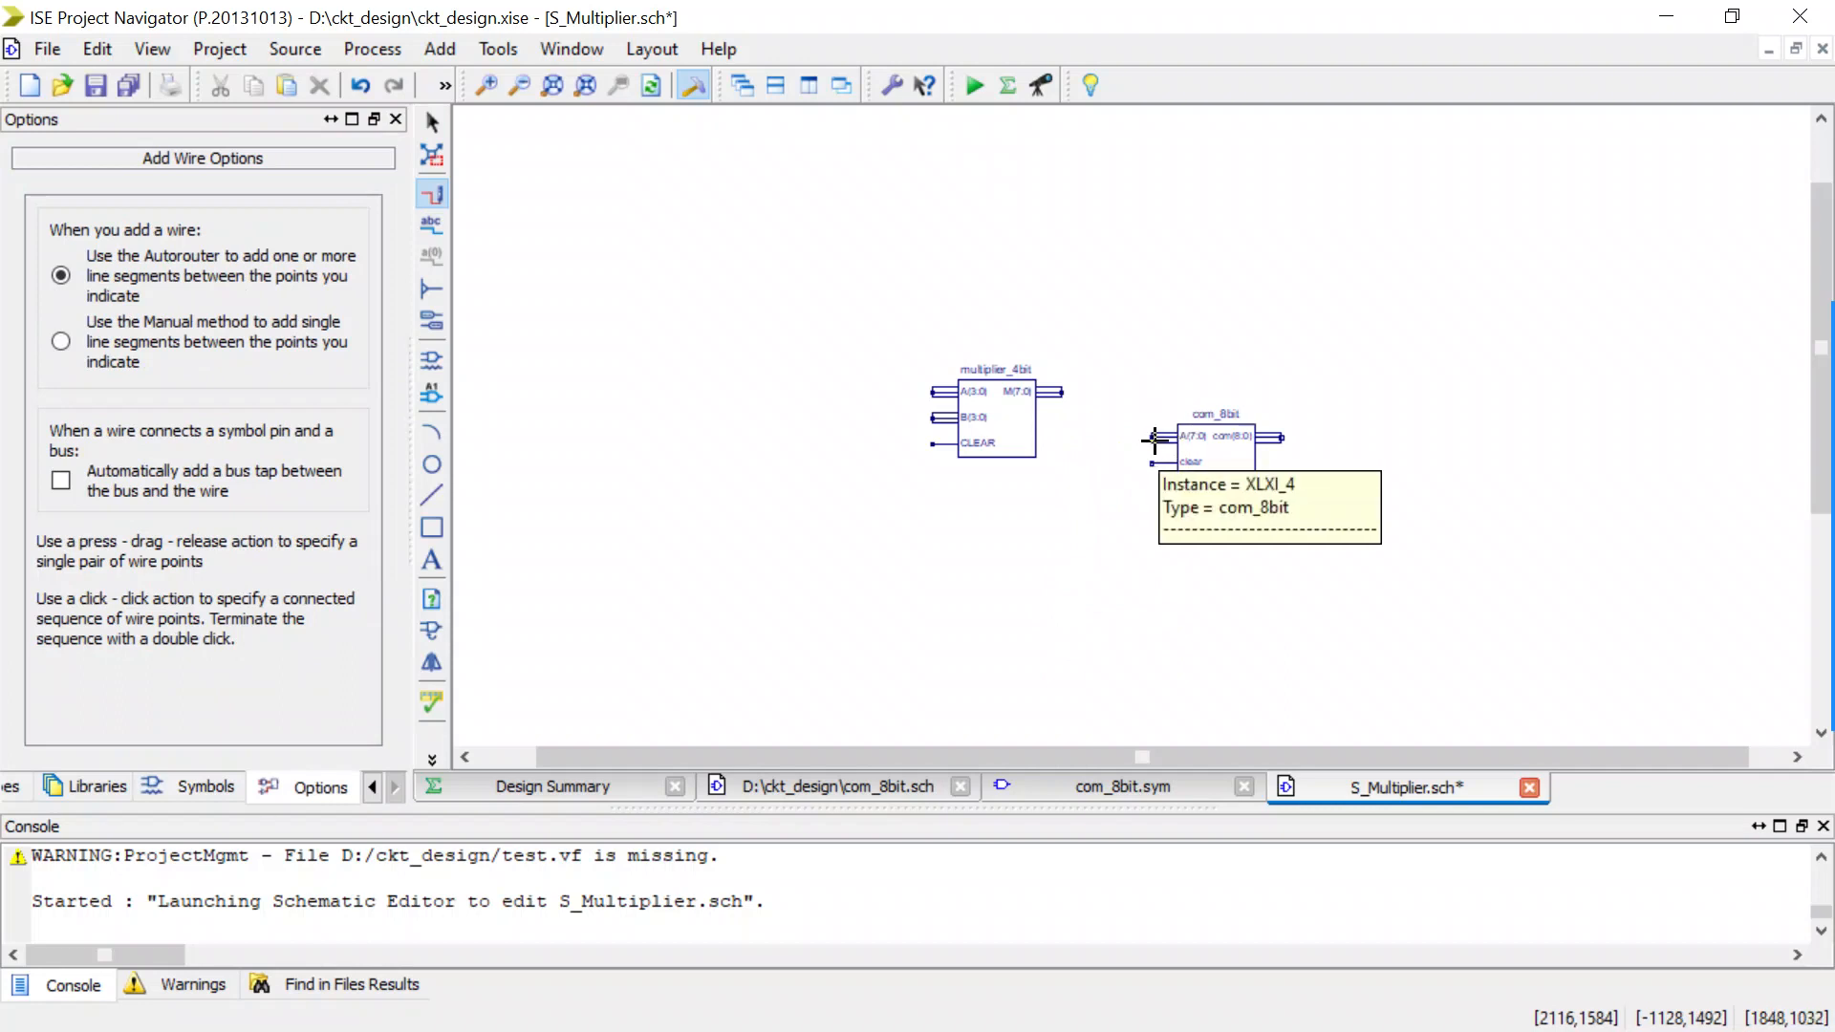
left_click_drag(1154, 438, 1060, 389)
scroll(1167, 340, "up", 1)
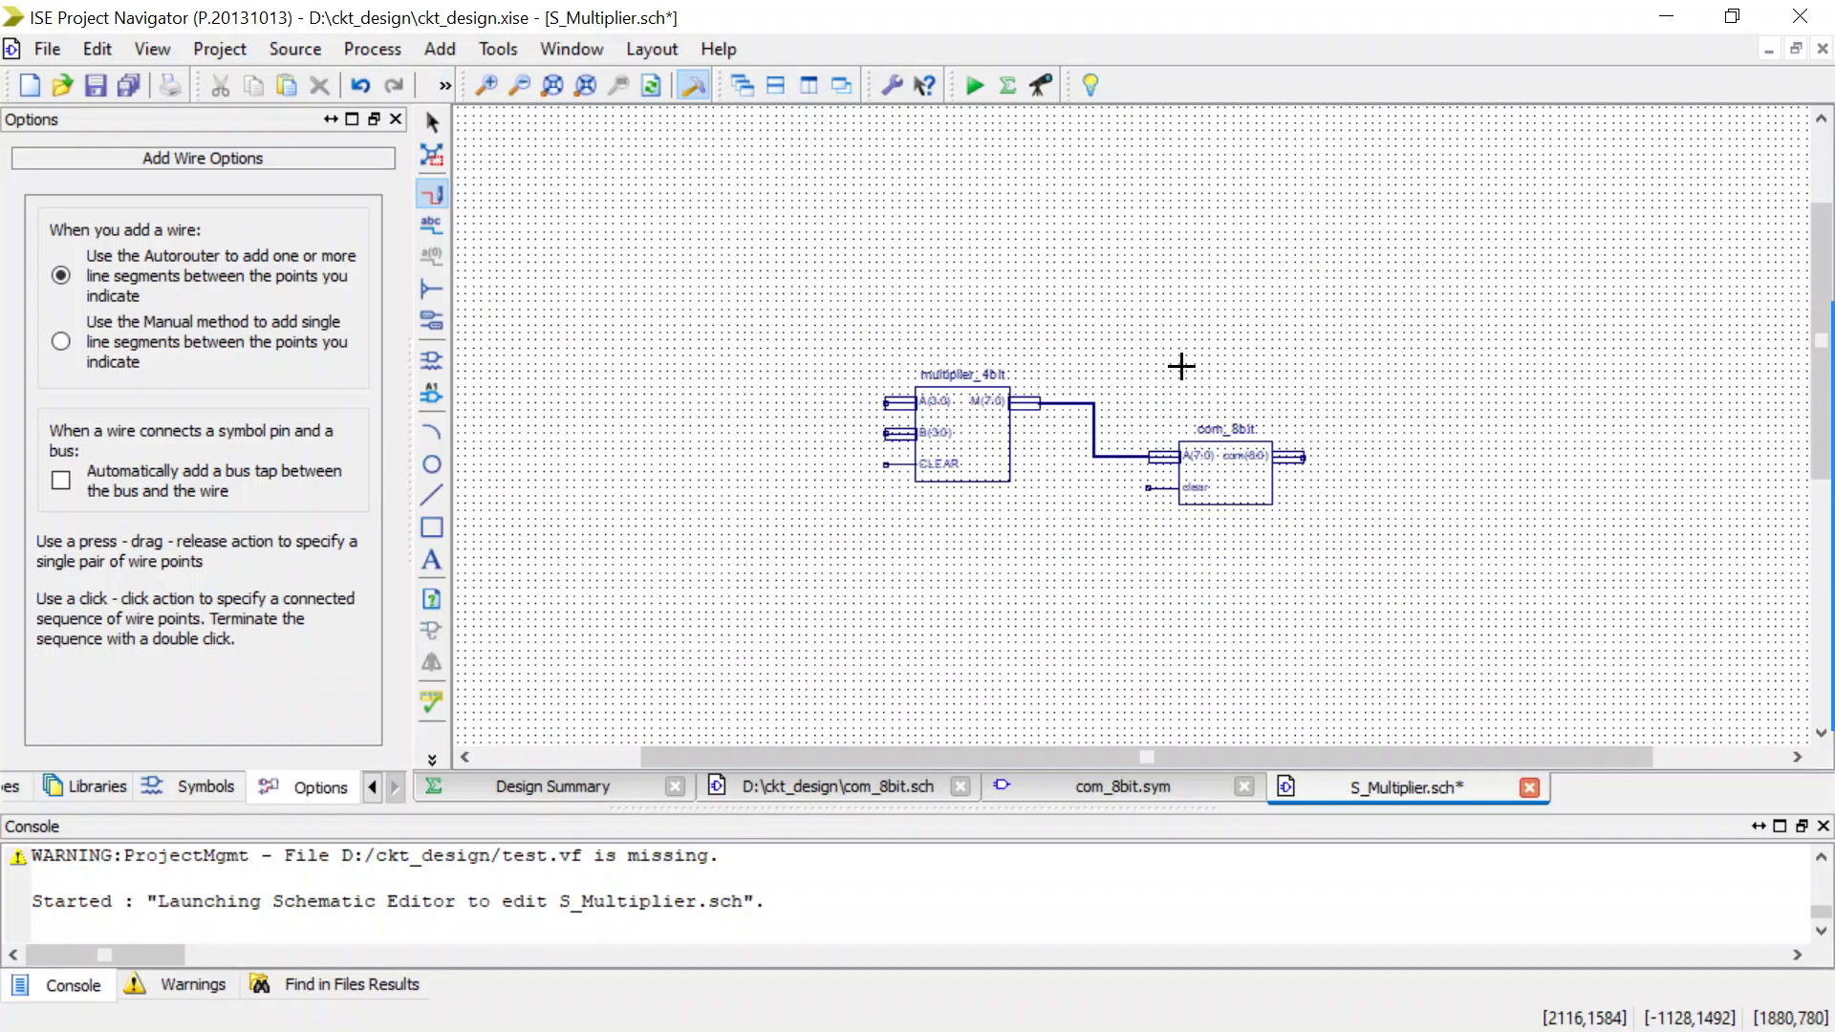
Filter the symbol library for mu and place one MUX_2X1_8bit symbol to the right of com_8bit.
left_click_drag(1036, 753, 1227, 724)
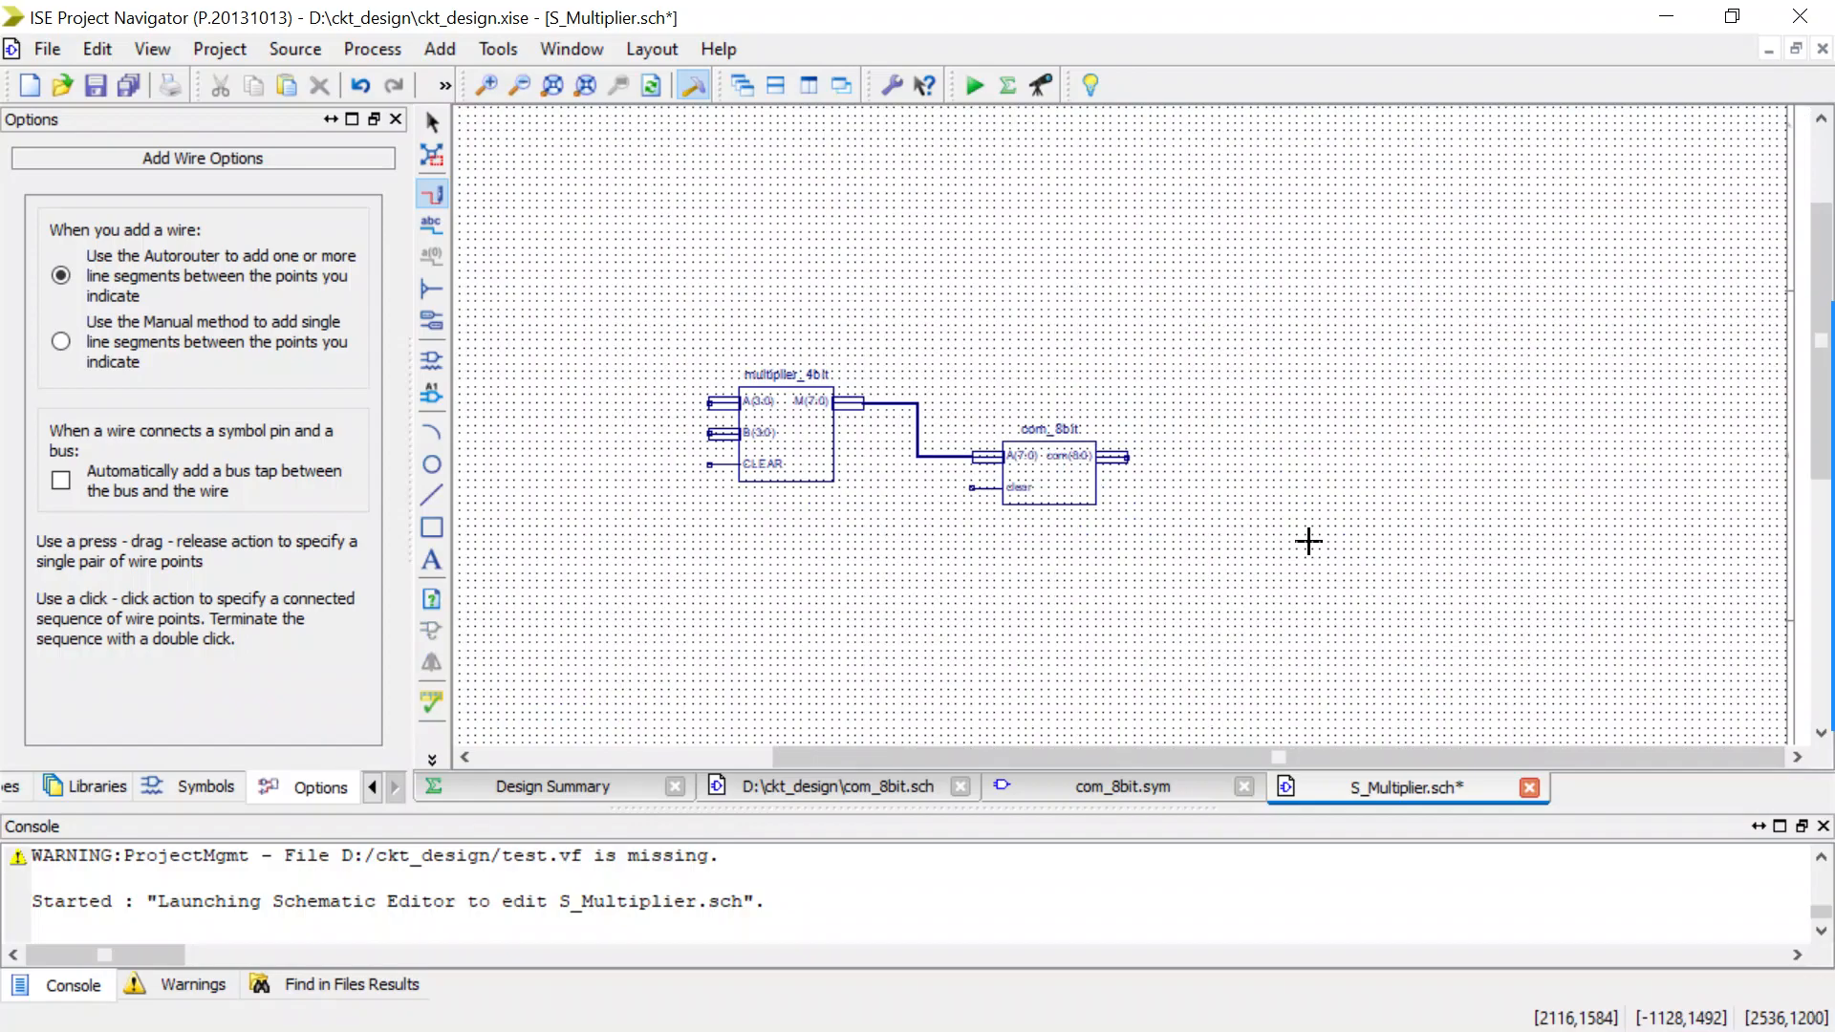
scroll(1284, 433, "up", 1)
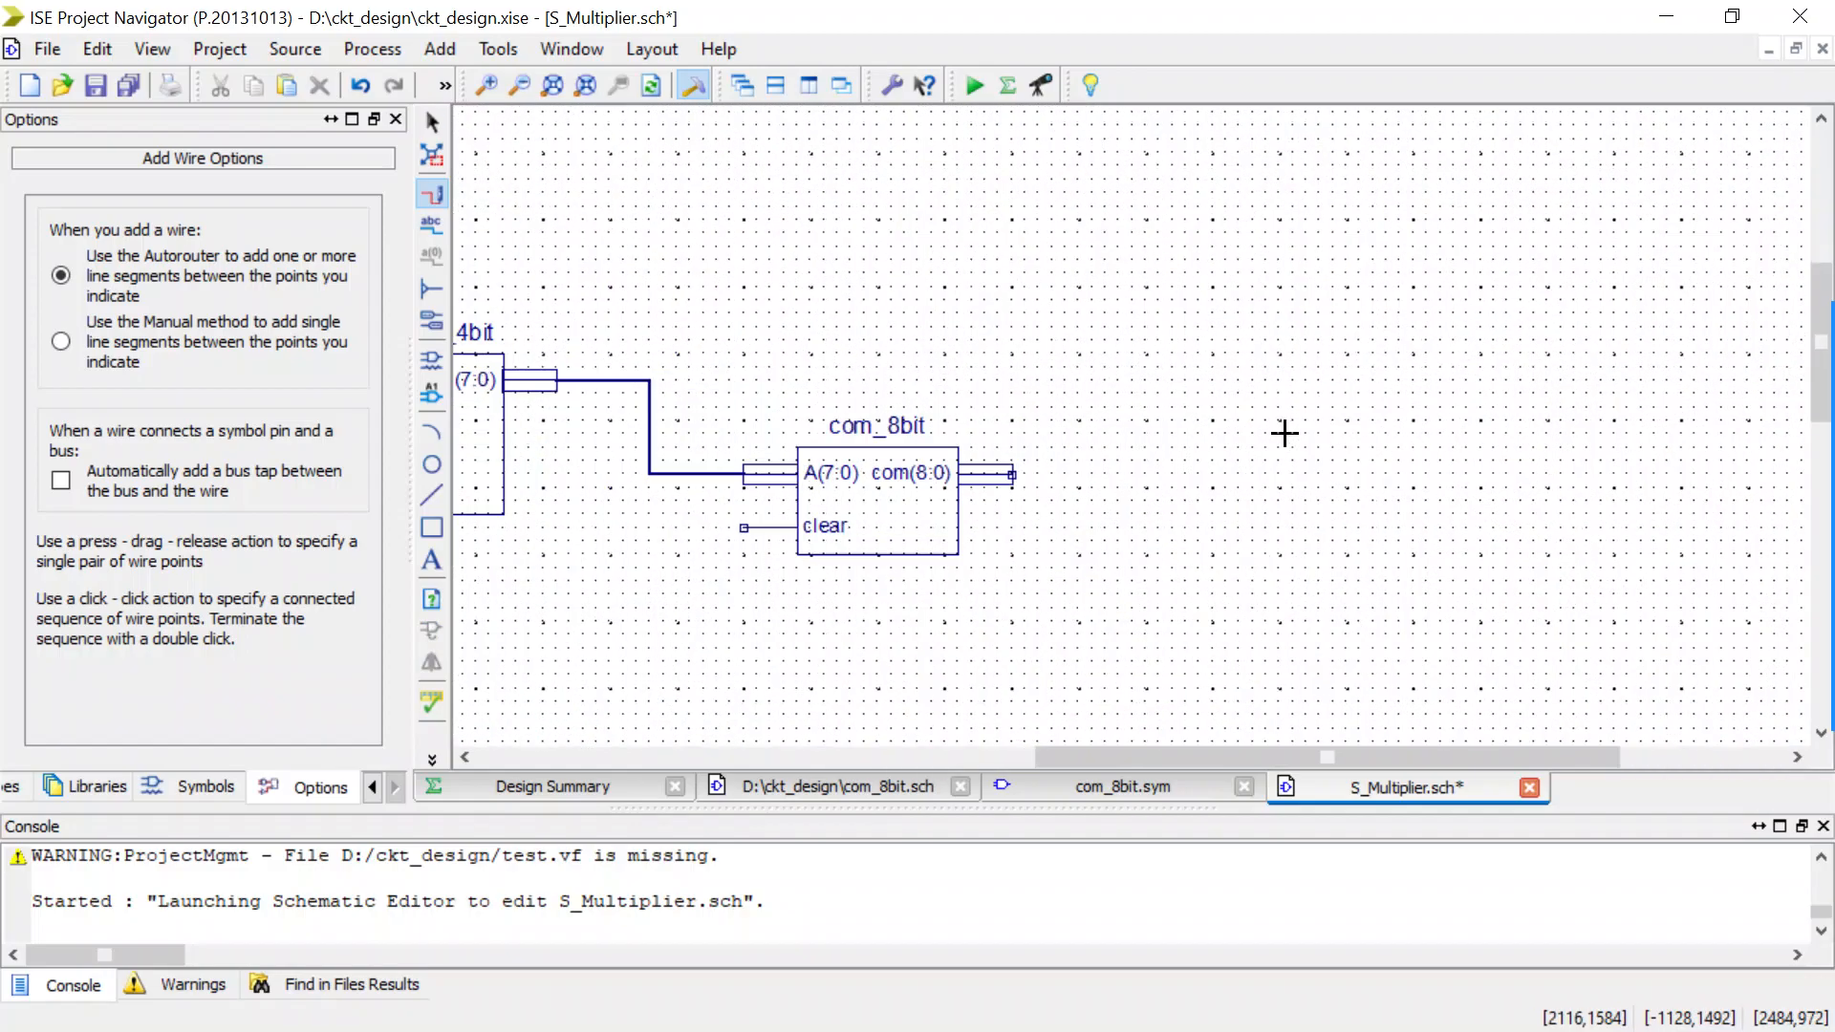
left_click(431, 361)
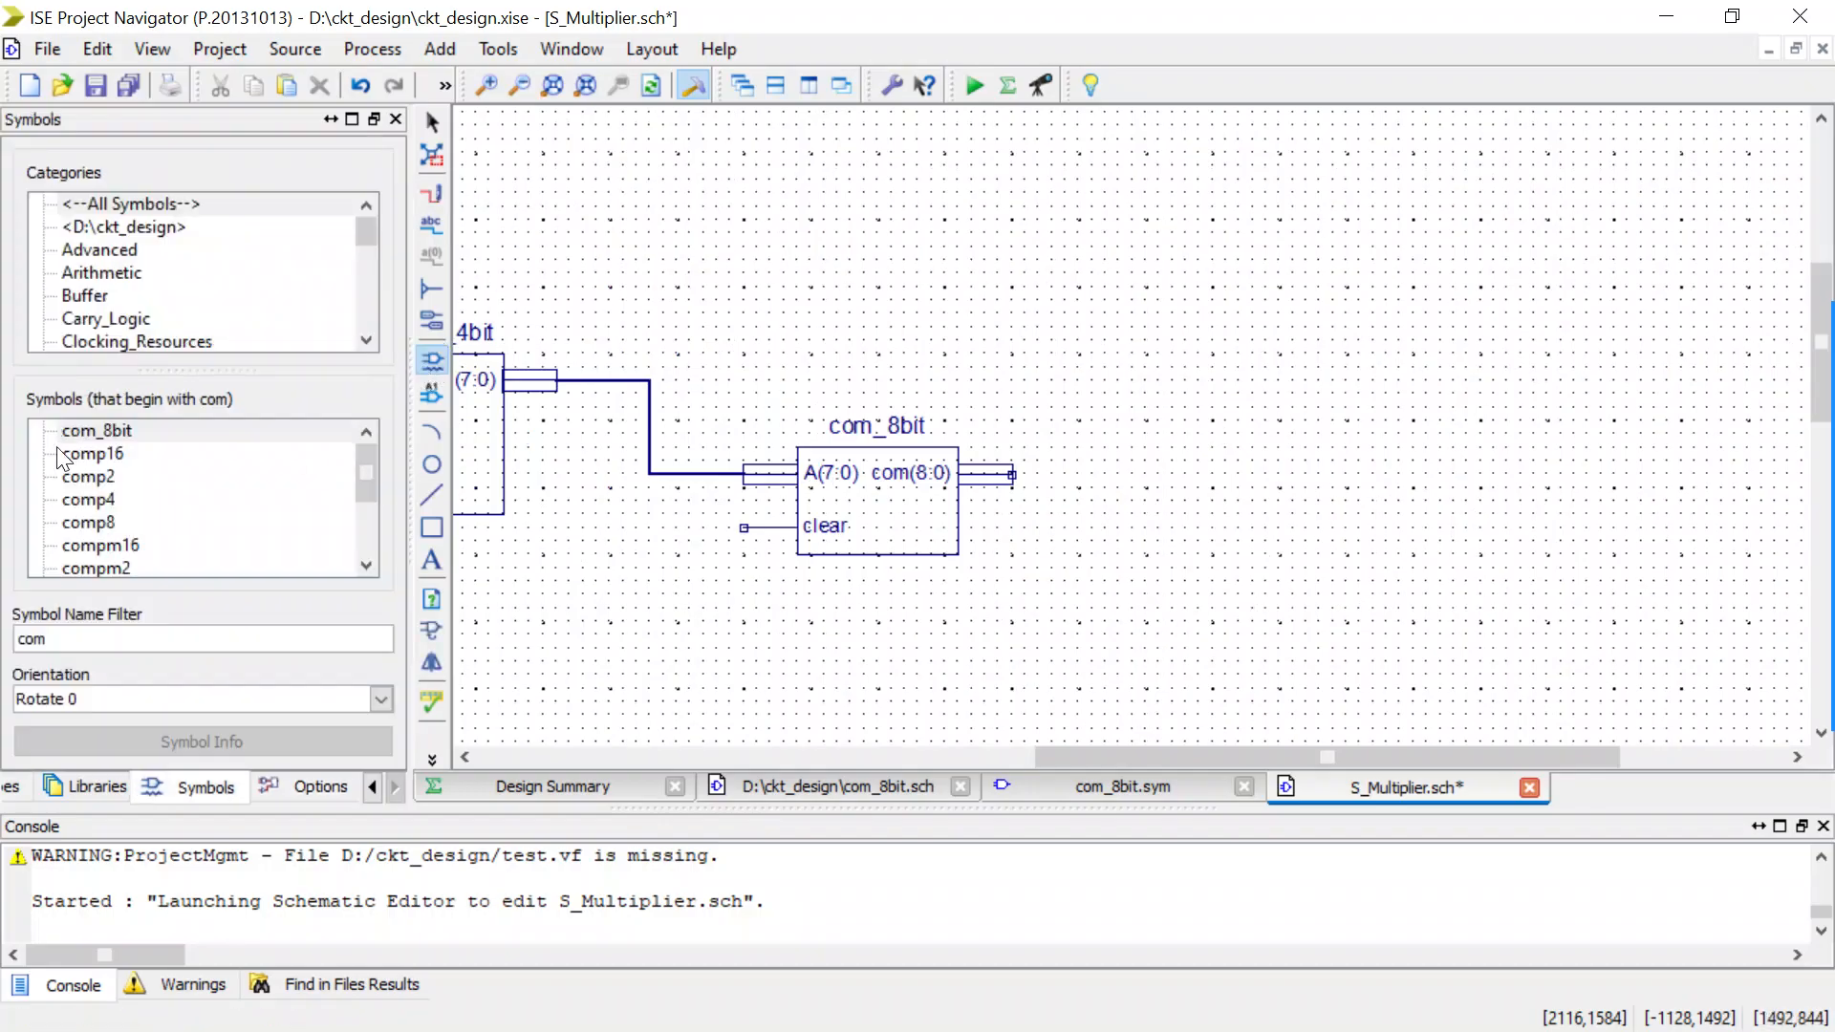
left_click_drag(54, 630, 4, 656)
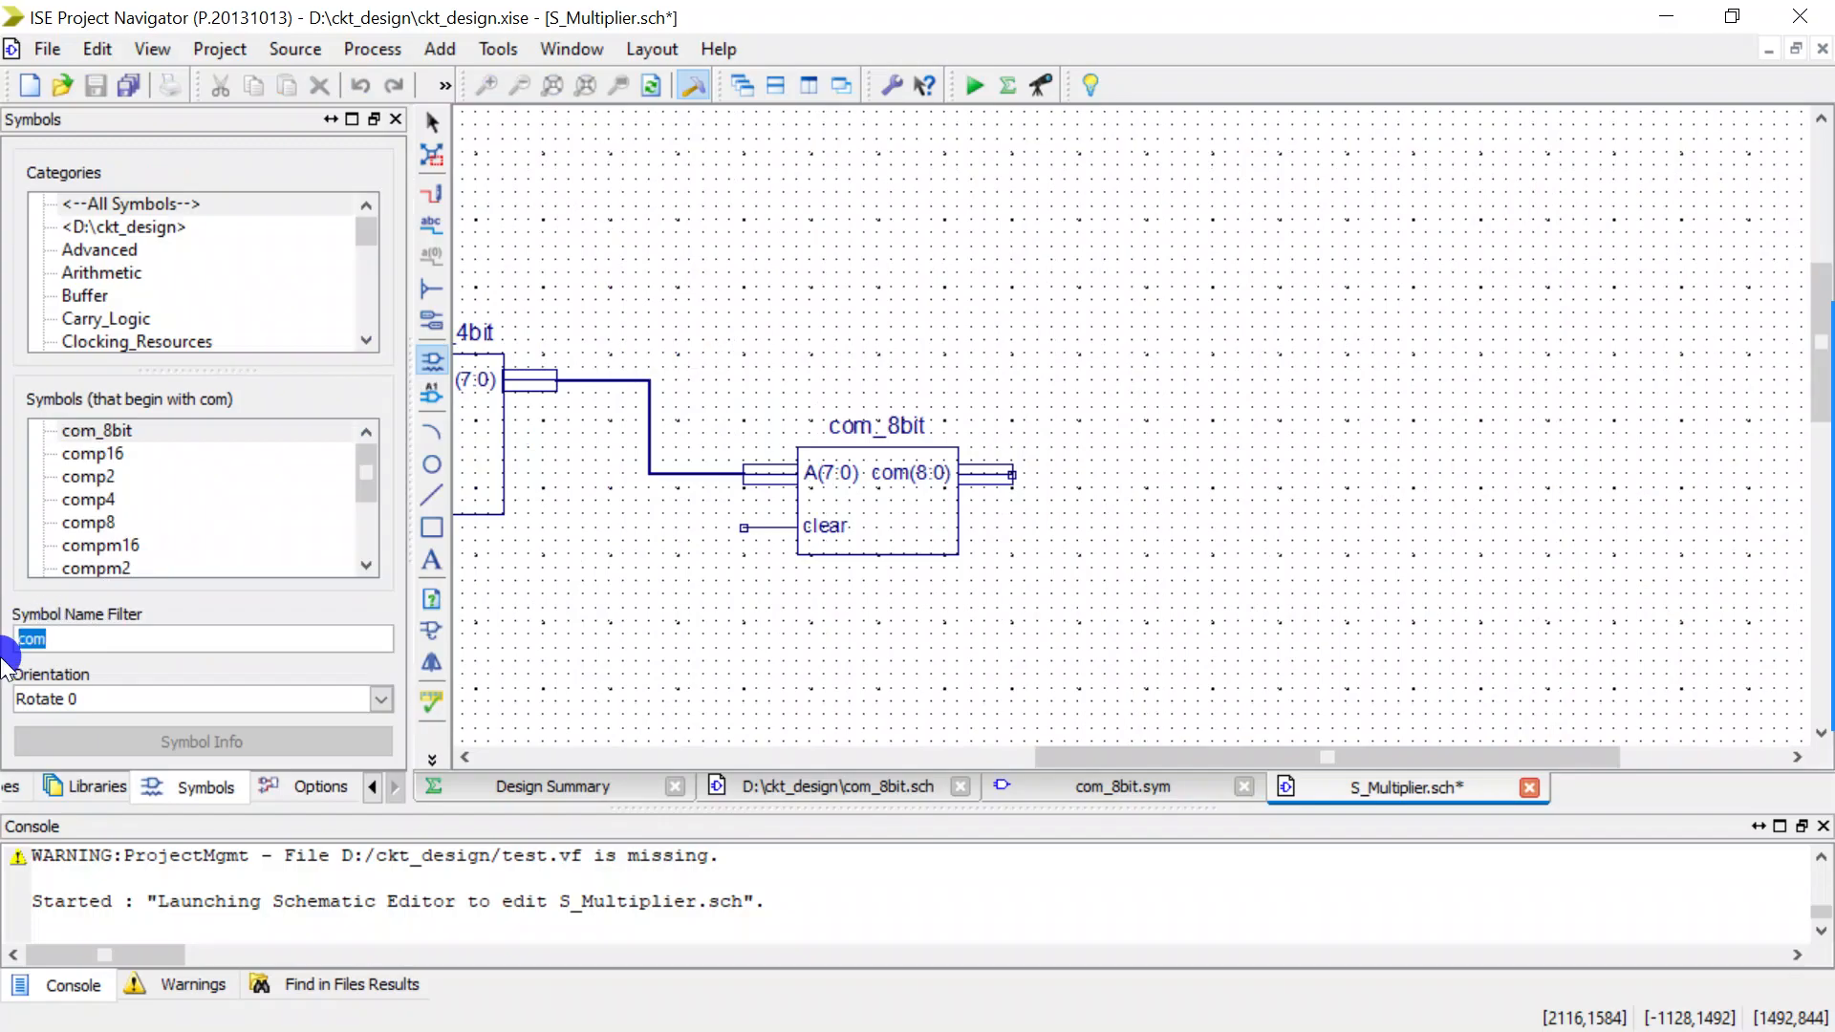
type("mul")
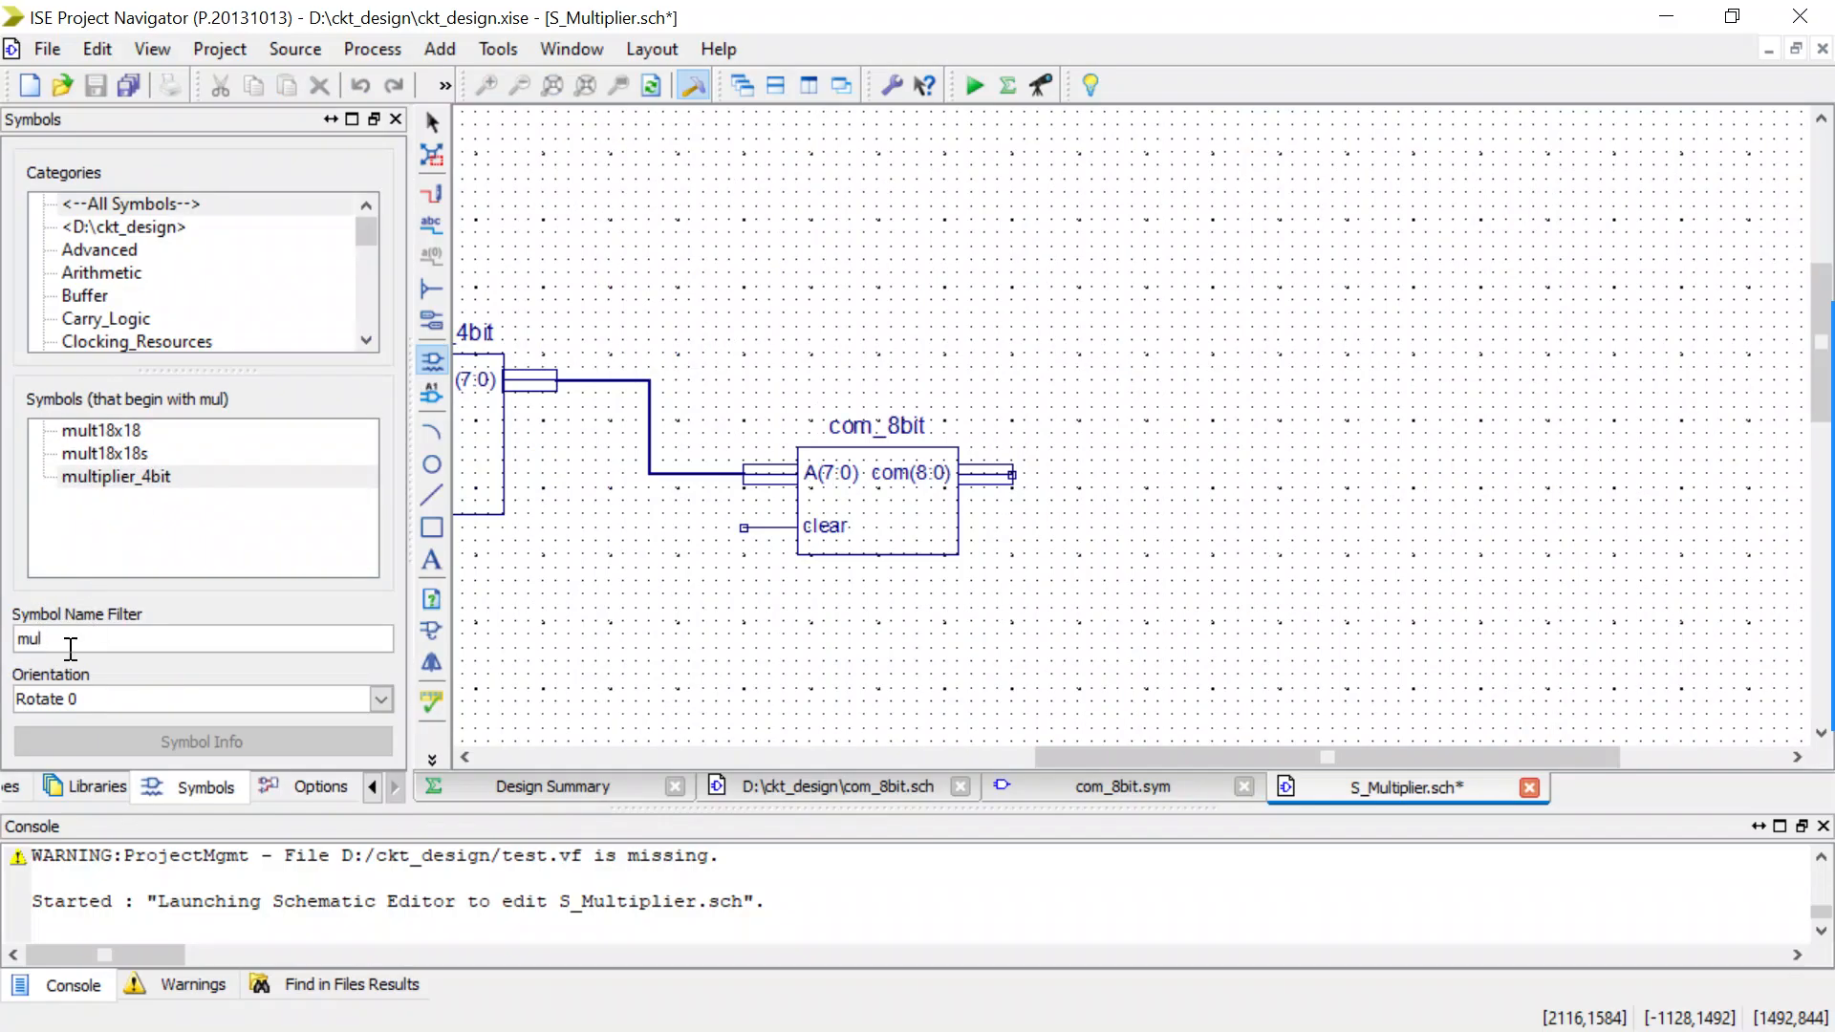
key("BackSpace")
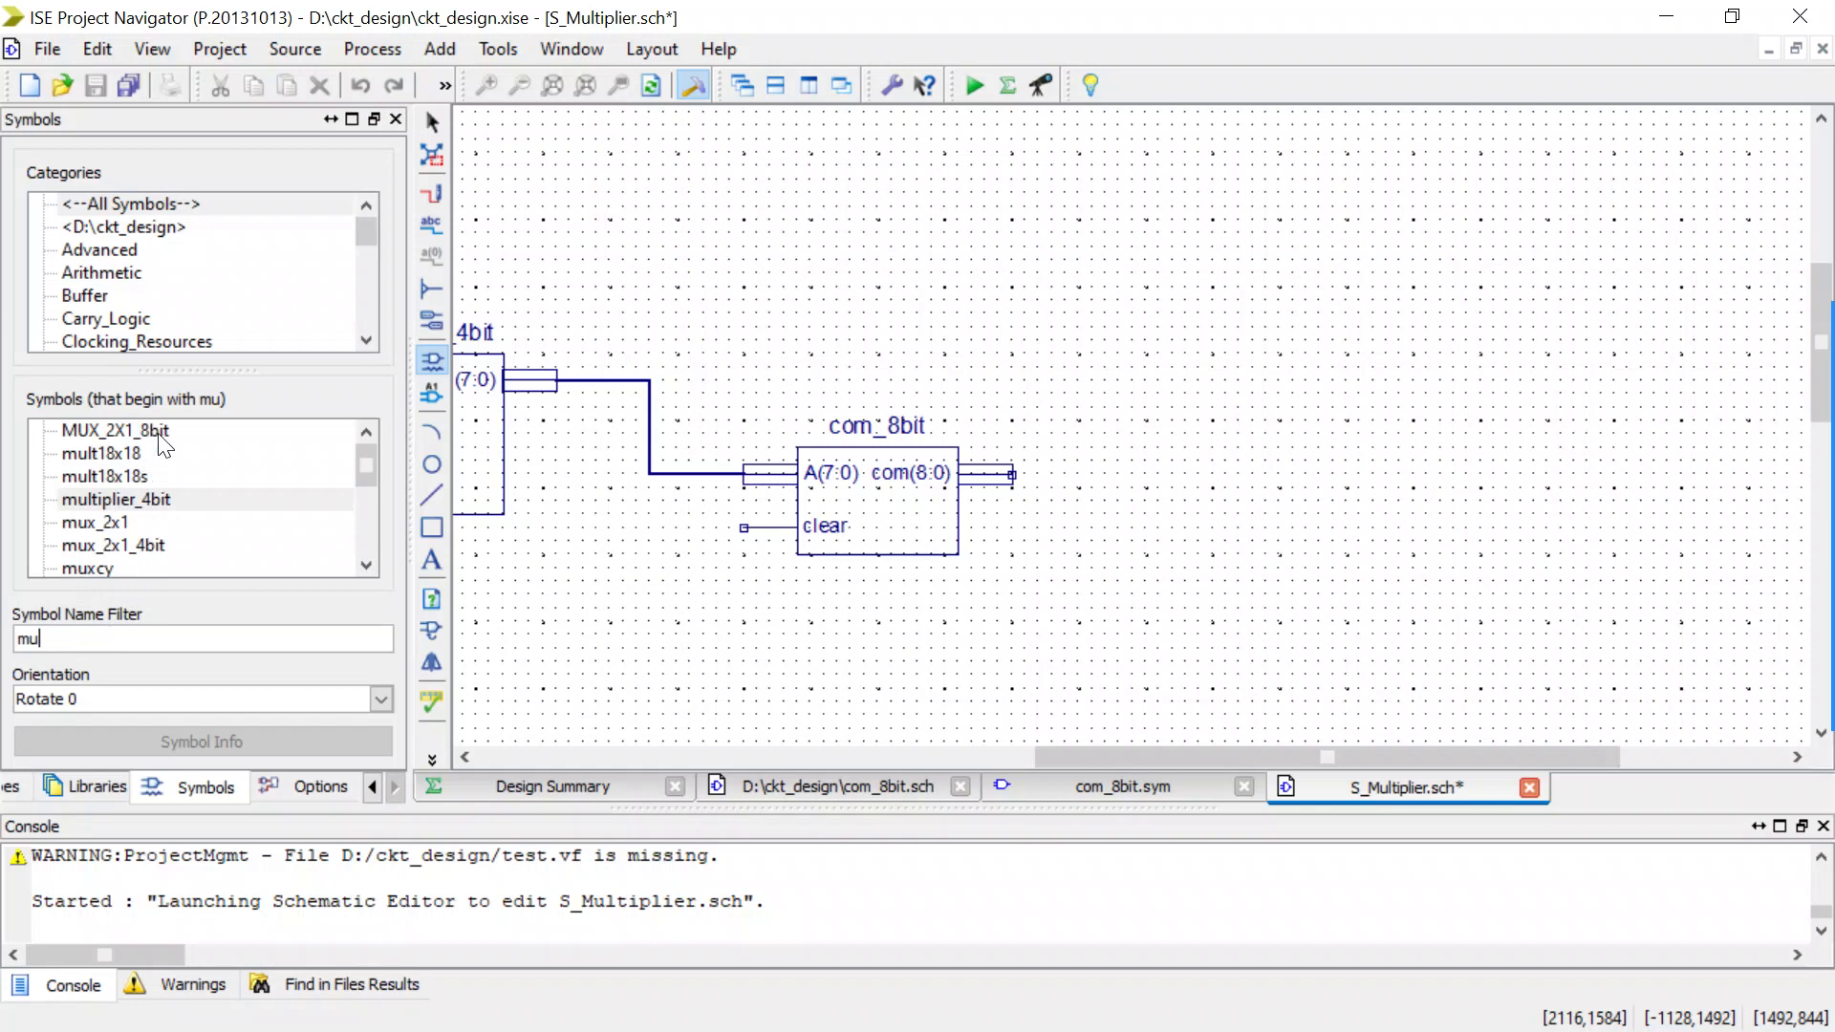
left_click(201, 430)
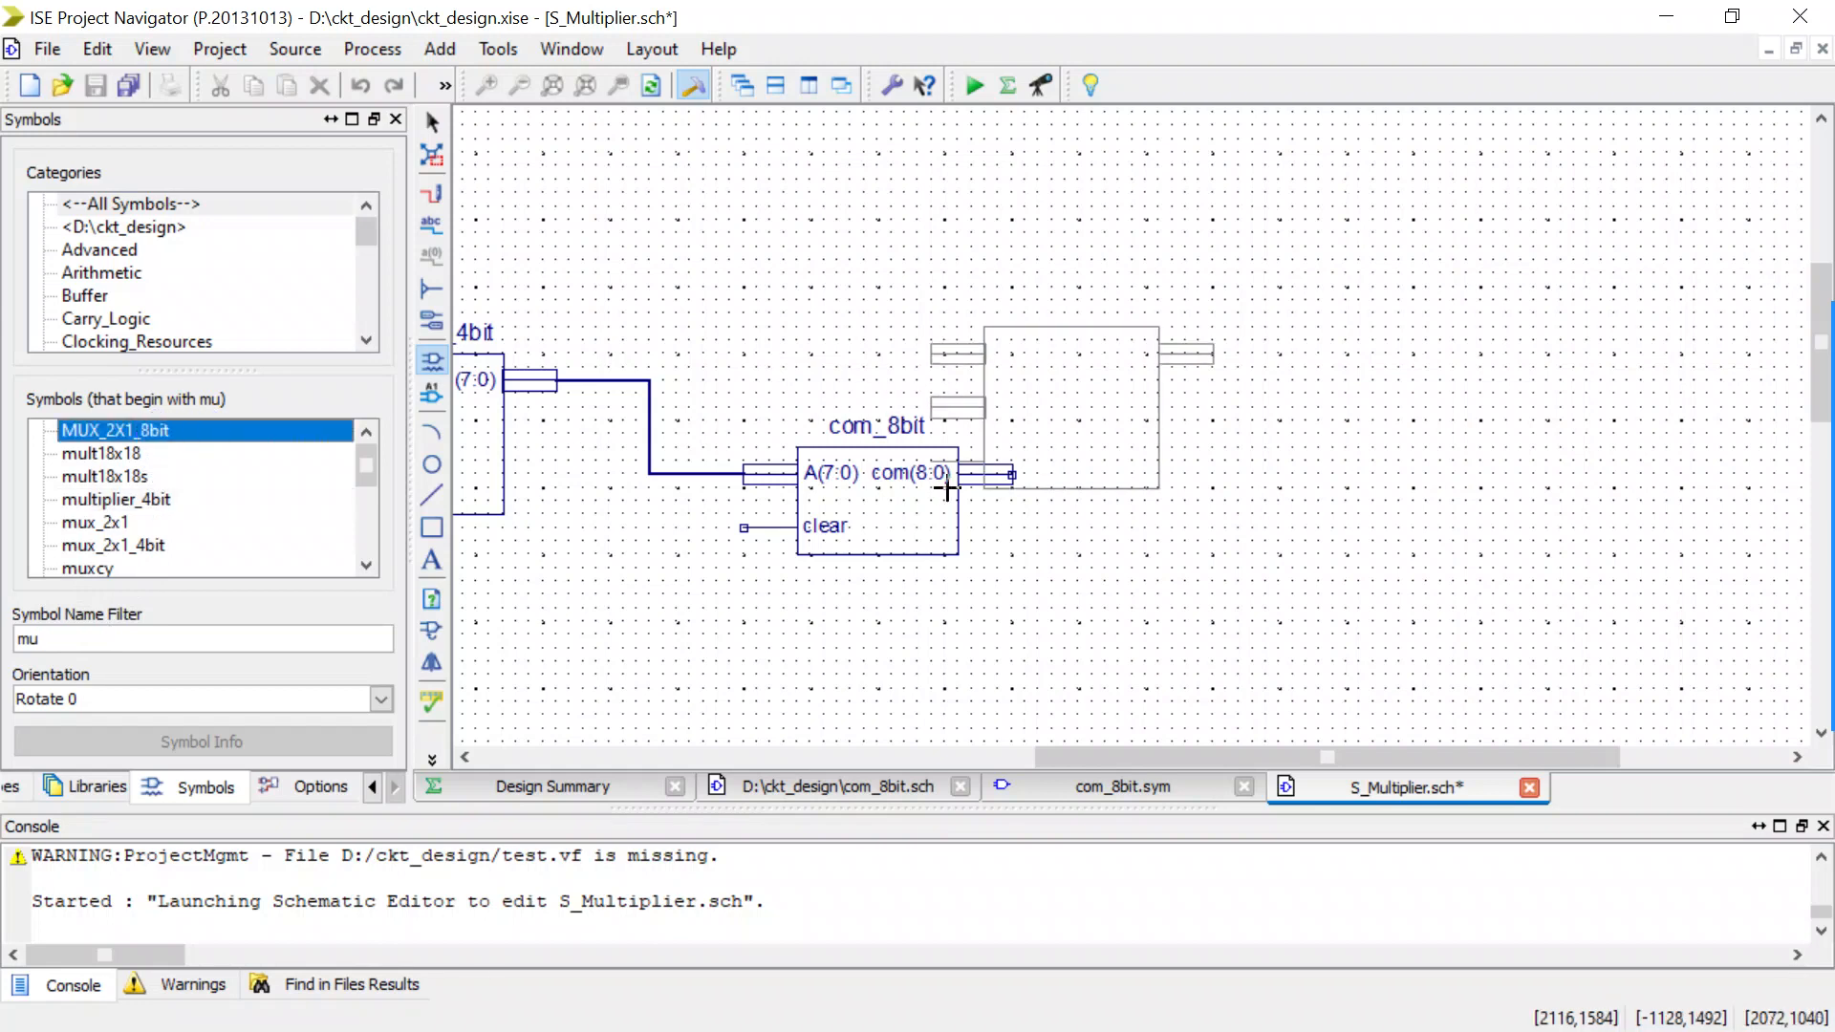
left_click(1223, 559)
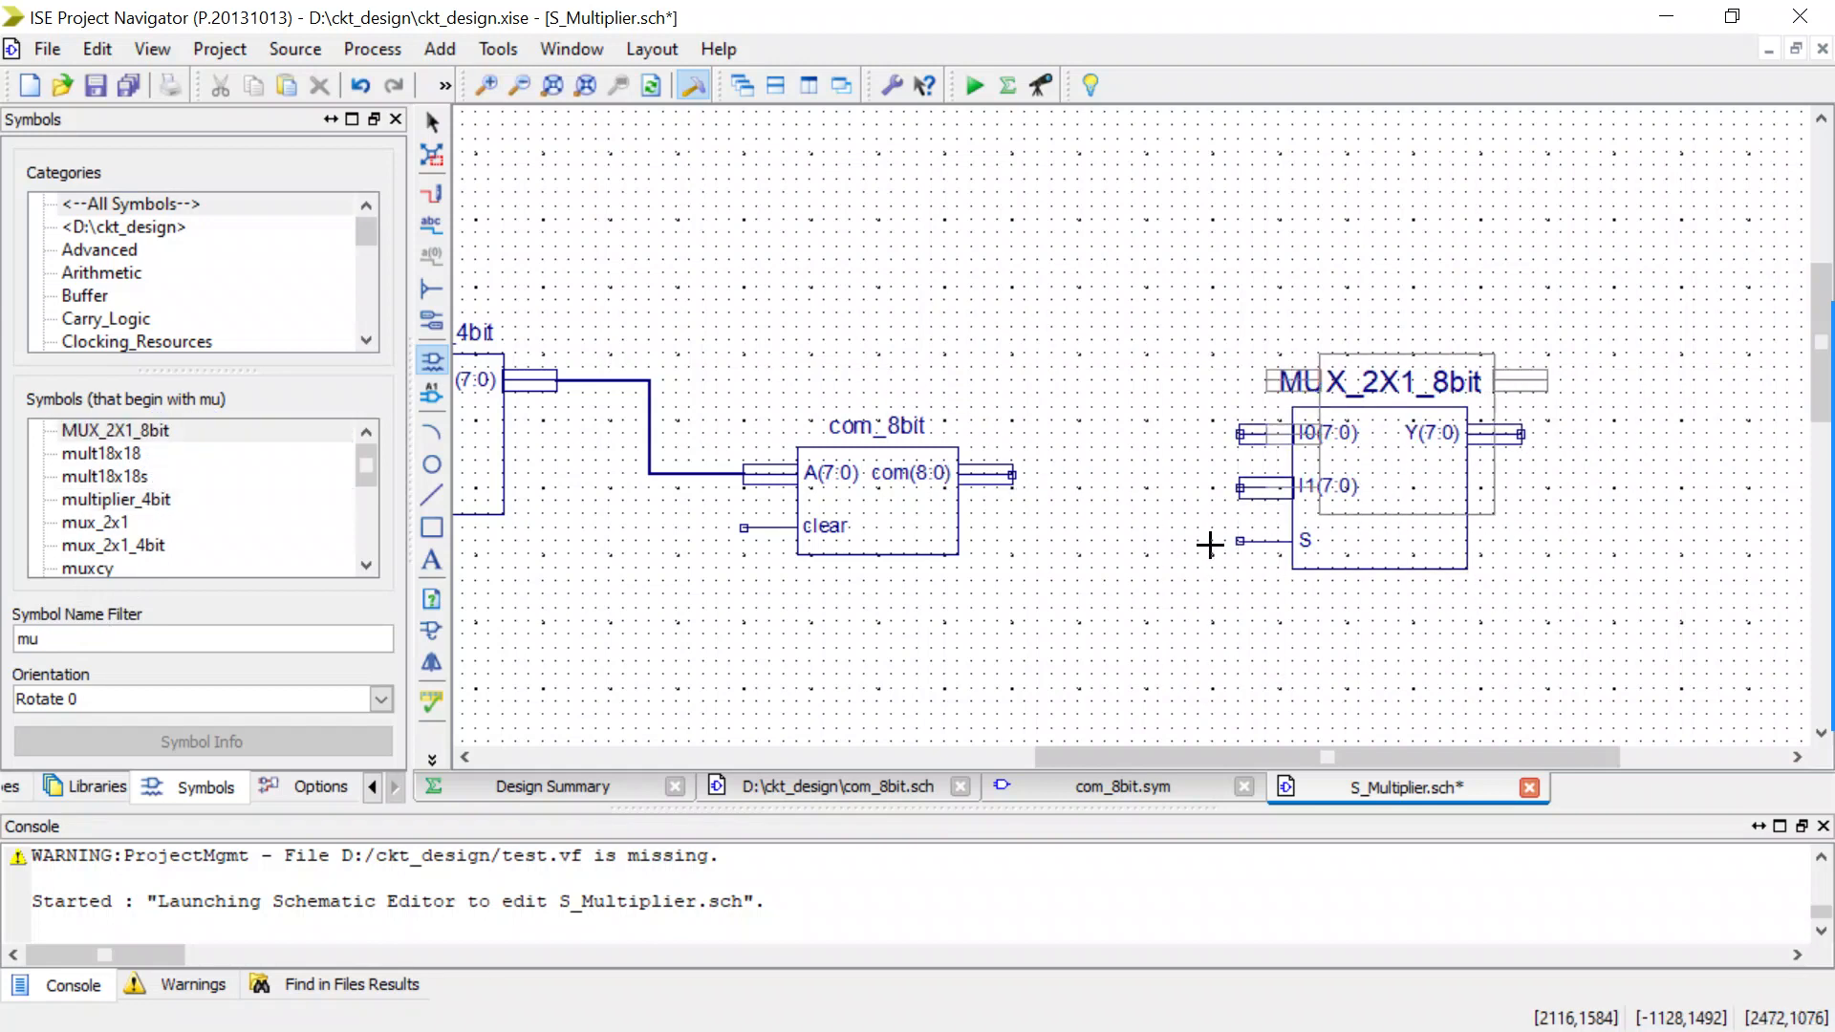
key("Escape")
Push into the MUX_2X1_8bit symbol to open its underlying schematic, and copy the entire circuit.
left_click(1410, 516)
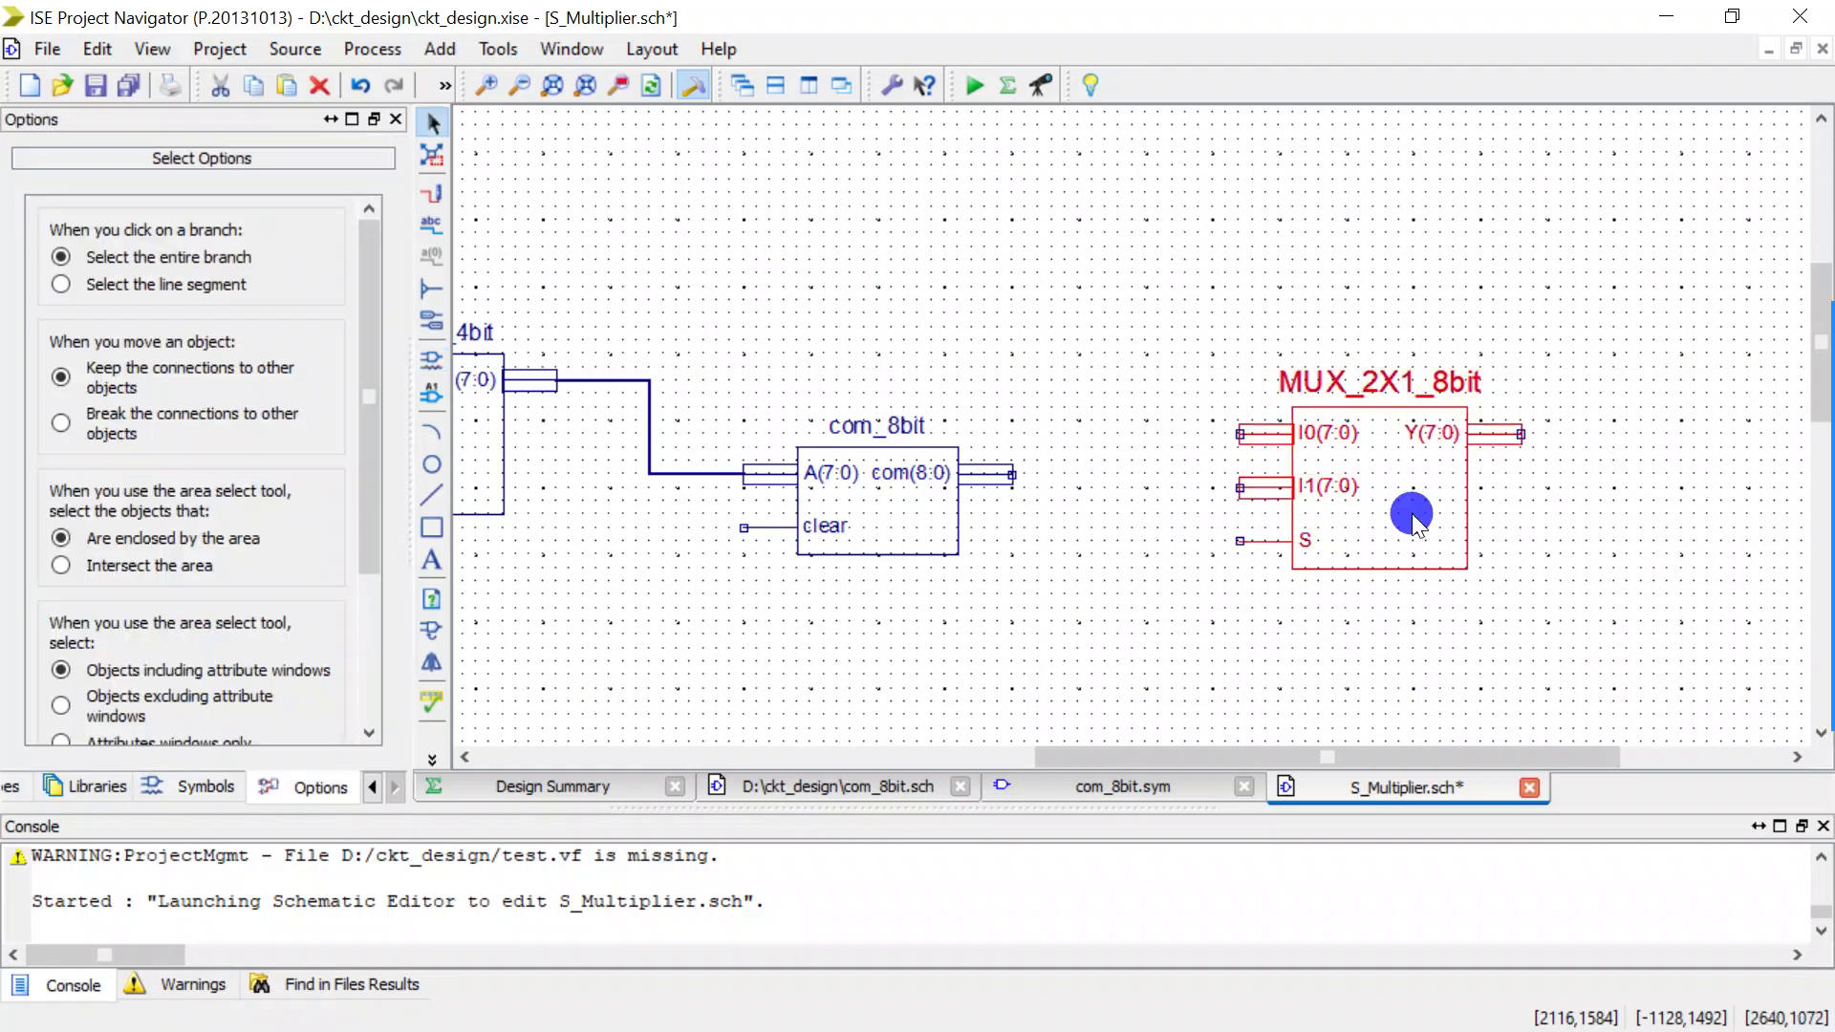
right_click(1410, 516)
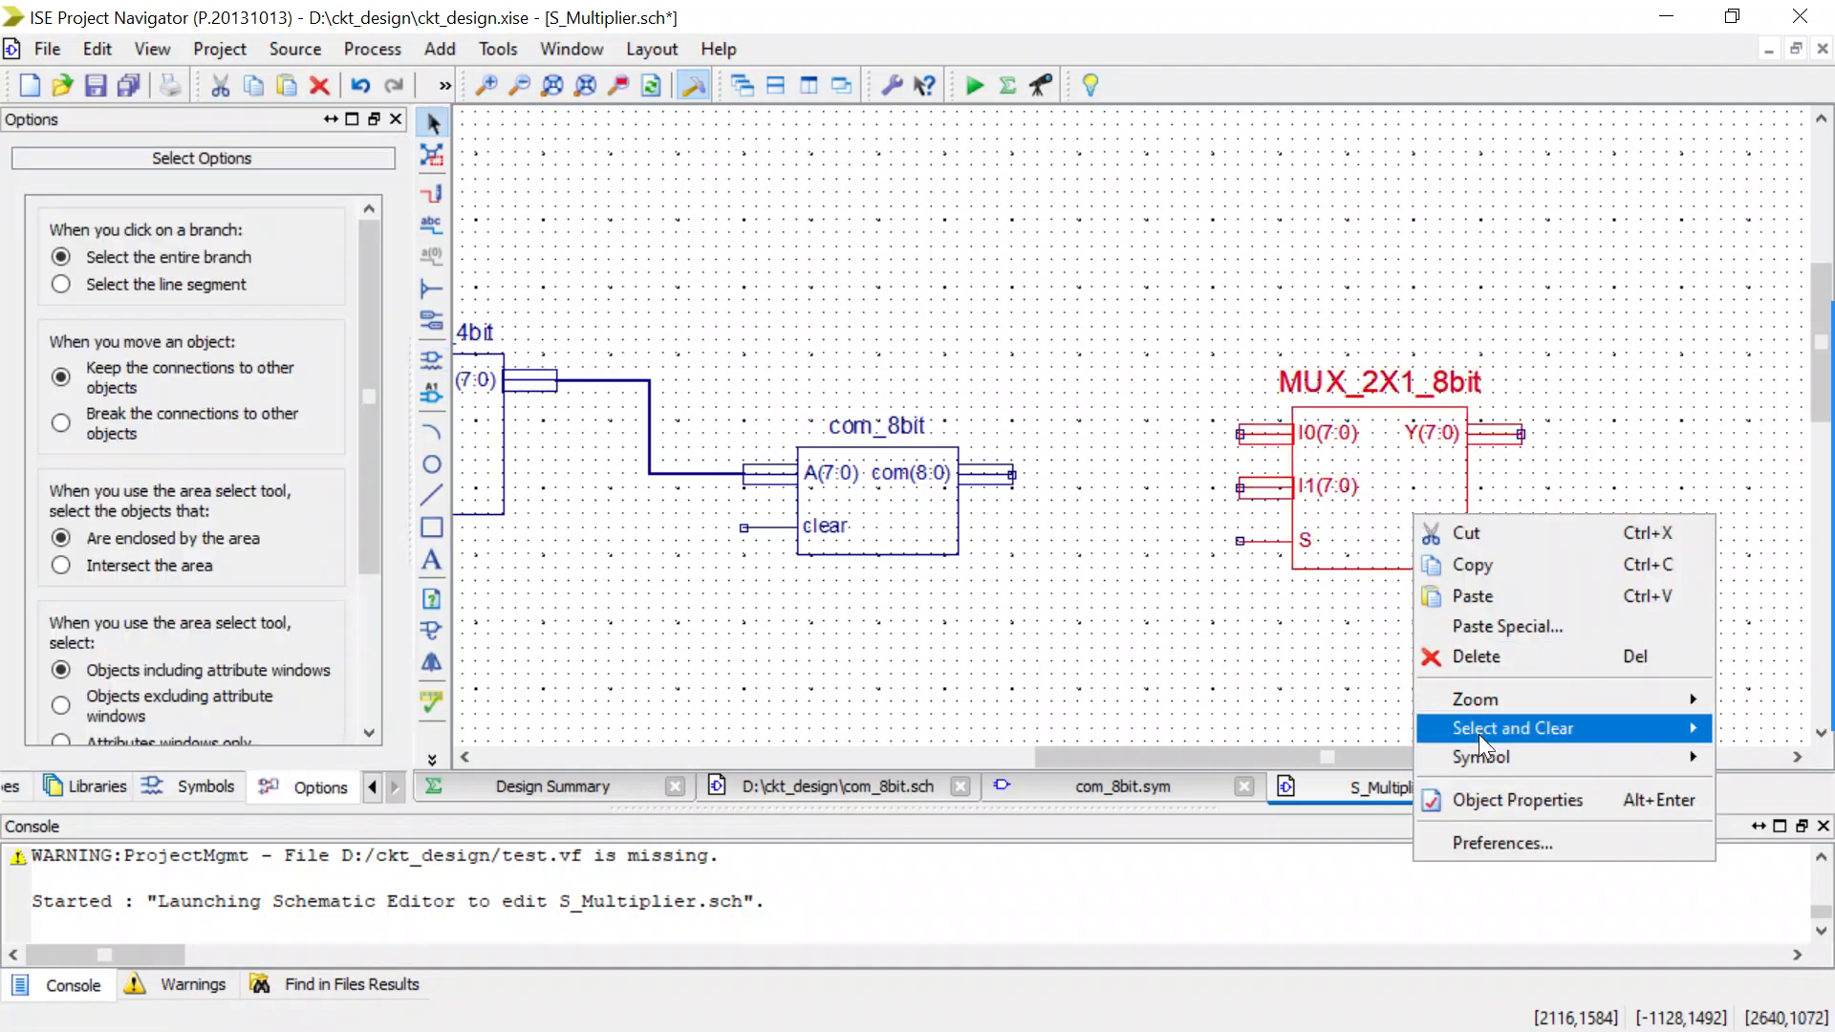
mouse_move(1479, 754)
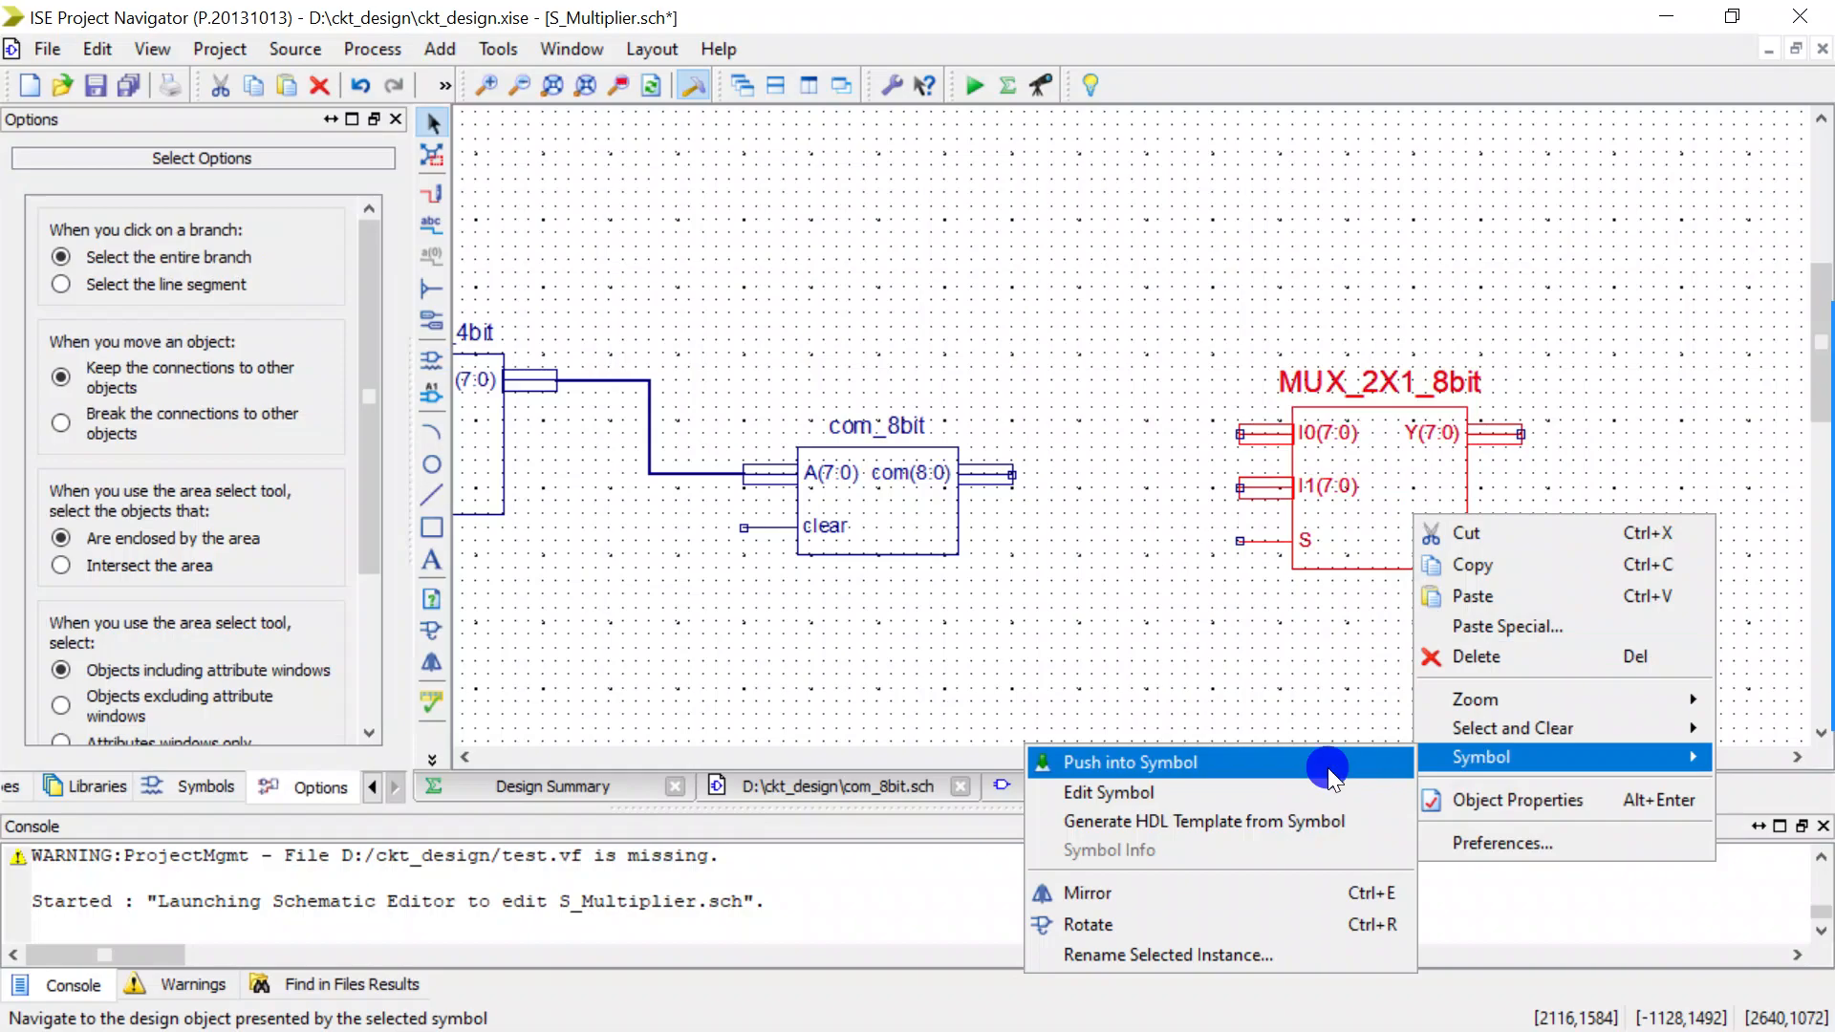
left_click(1327, 764)
scroll(952, 440, "up", 1)
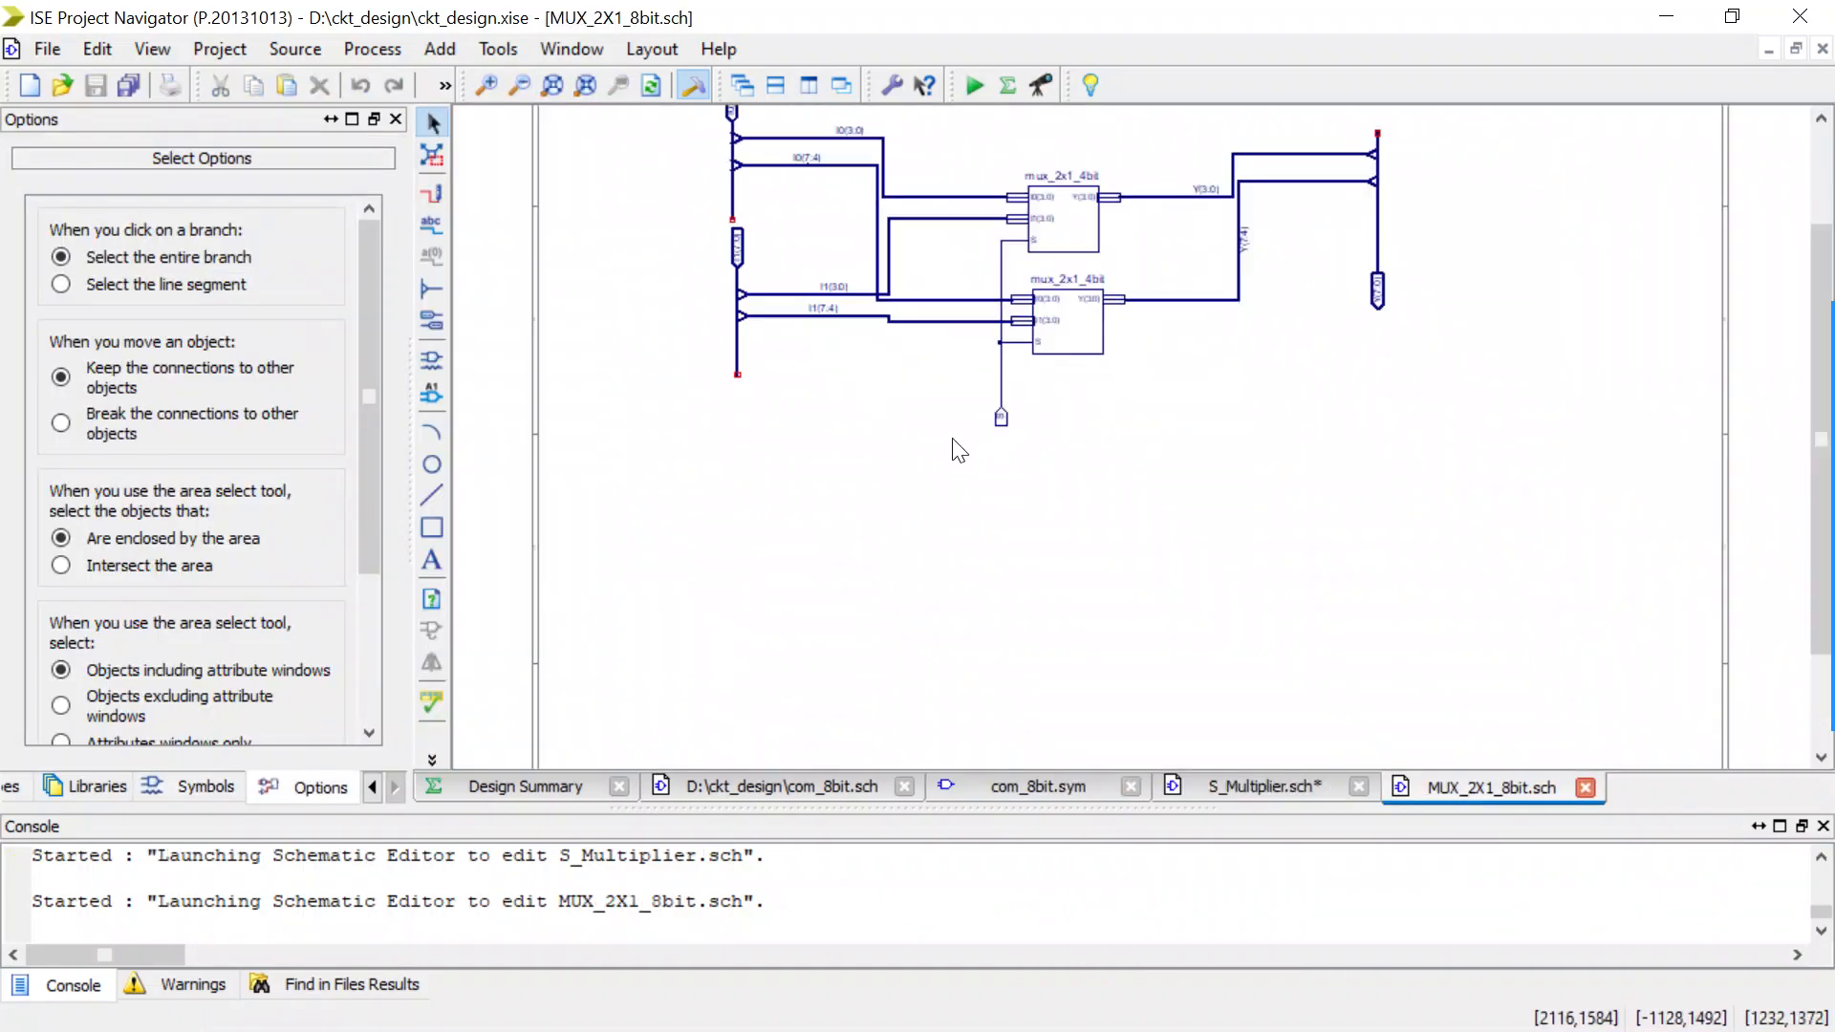
scroll(956, 263, "up", 2)
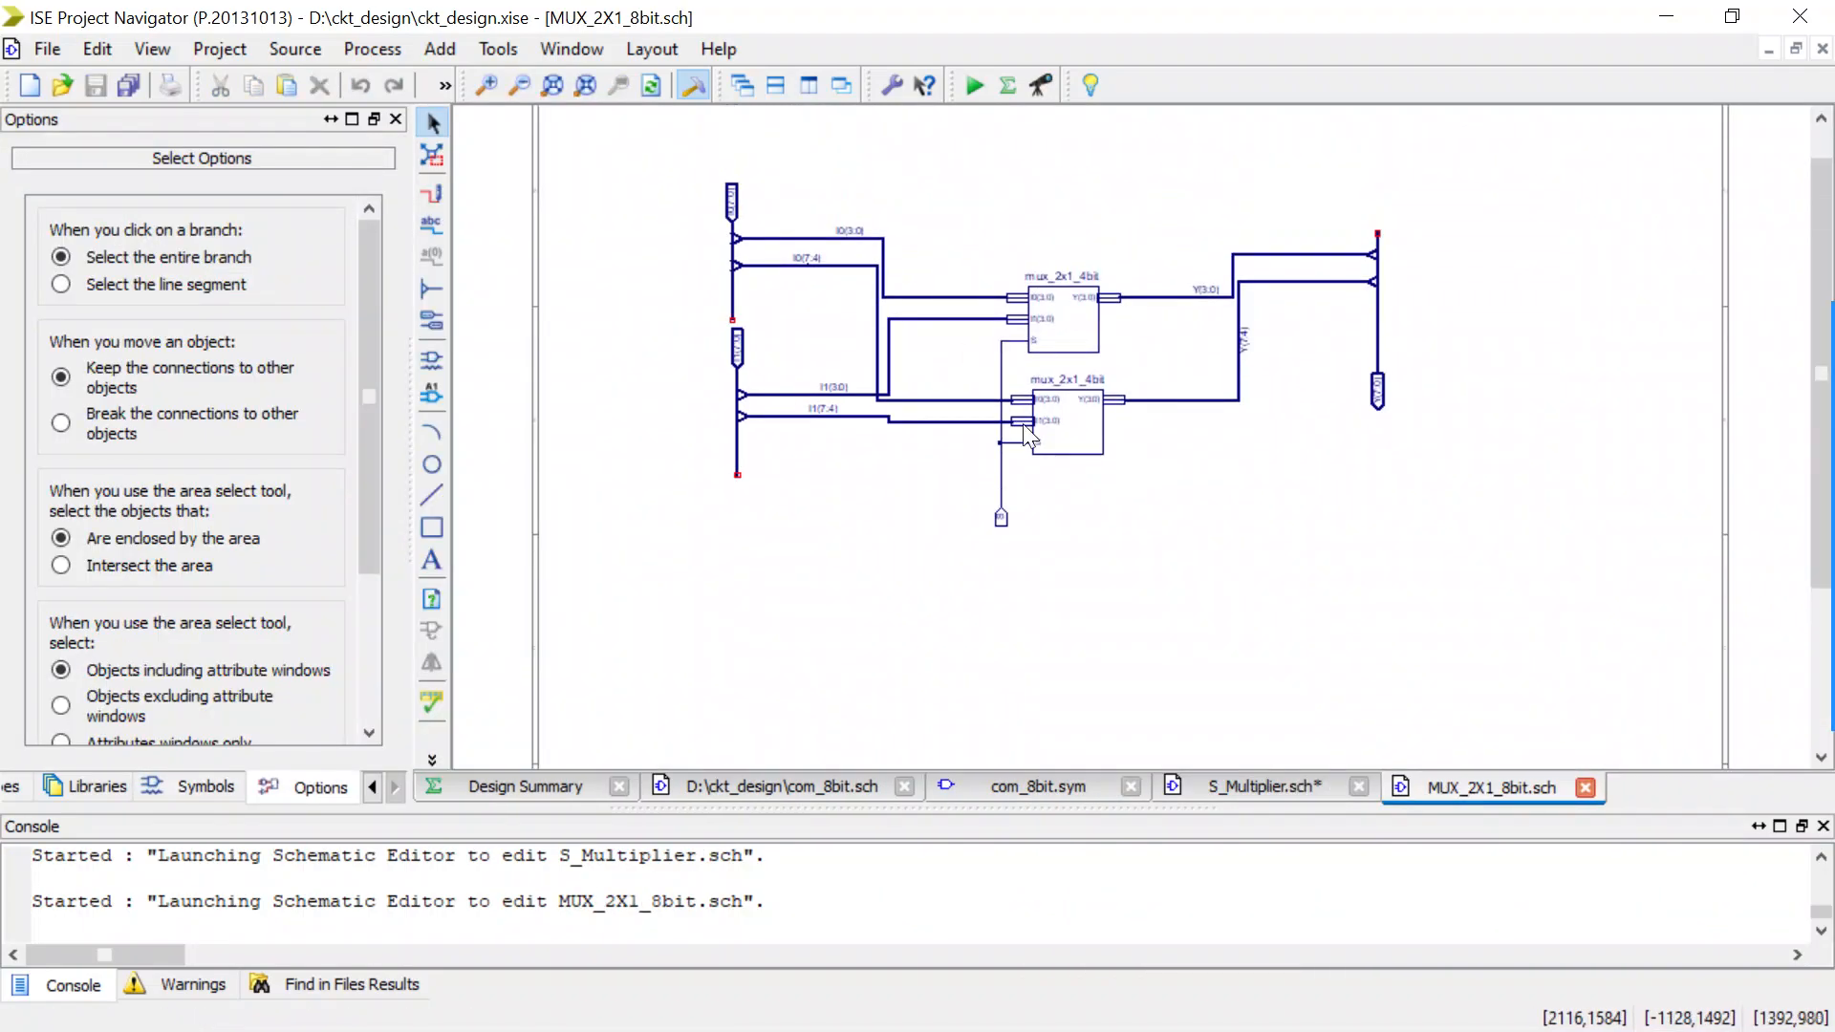
scroll(1055, 349, "up", 2)
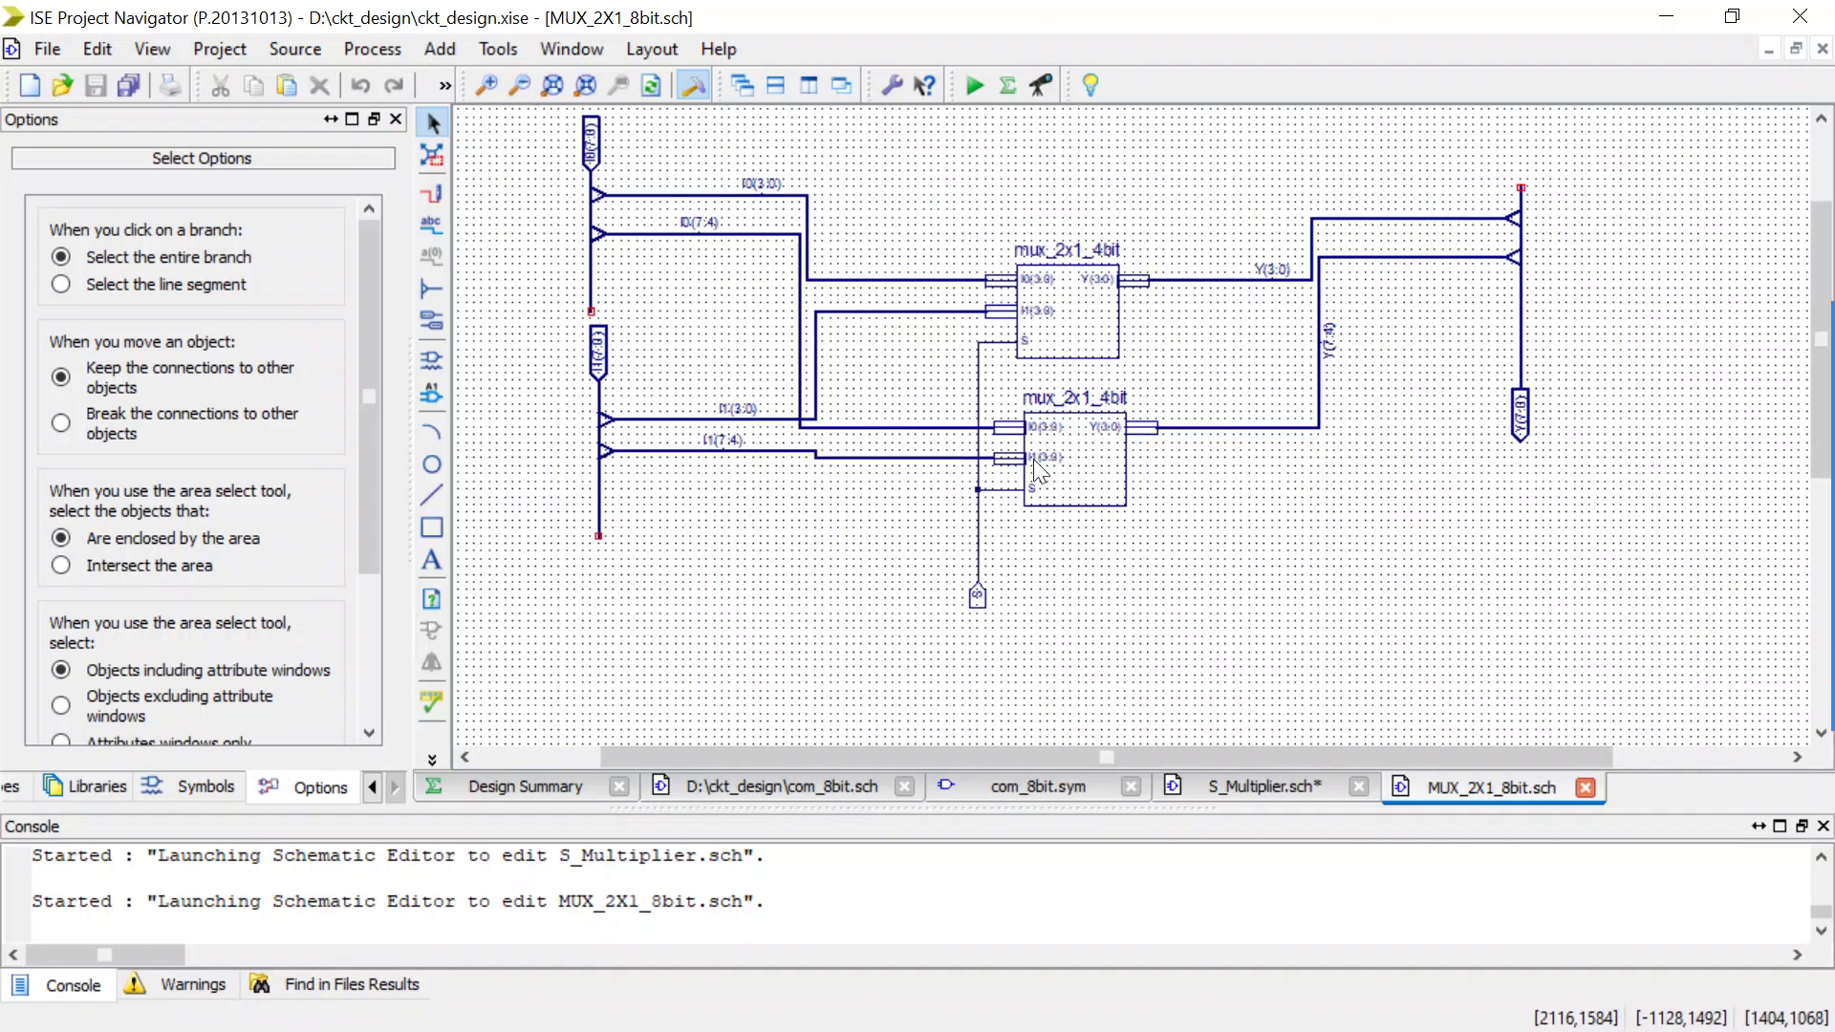
mouse_move(1095, 495)
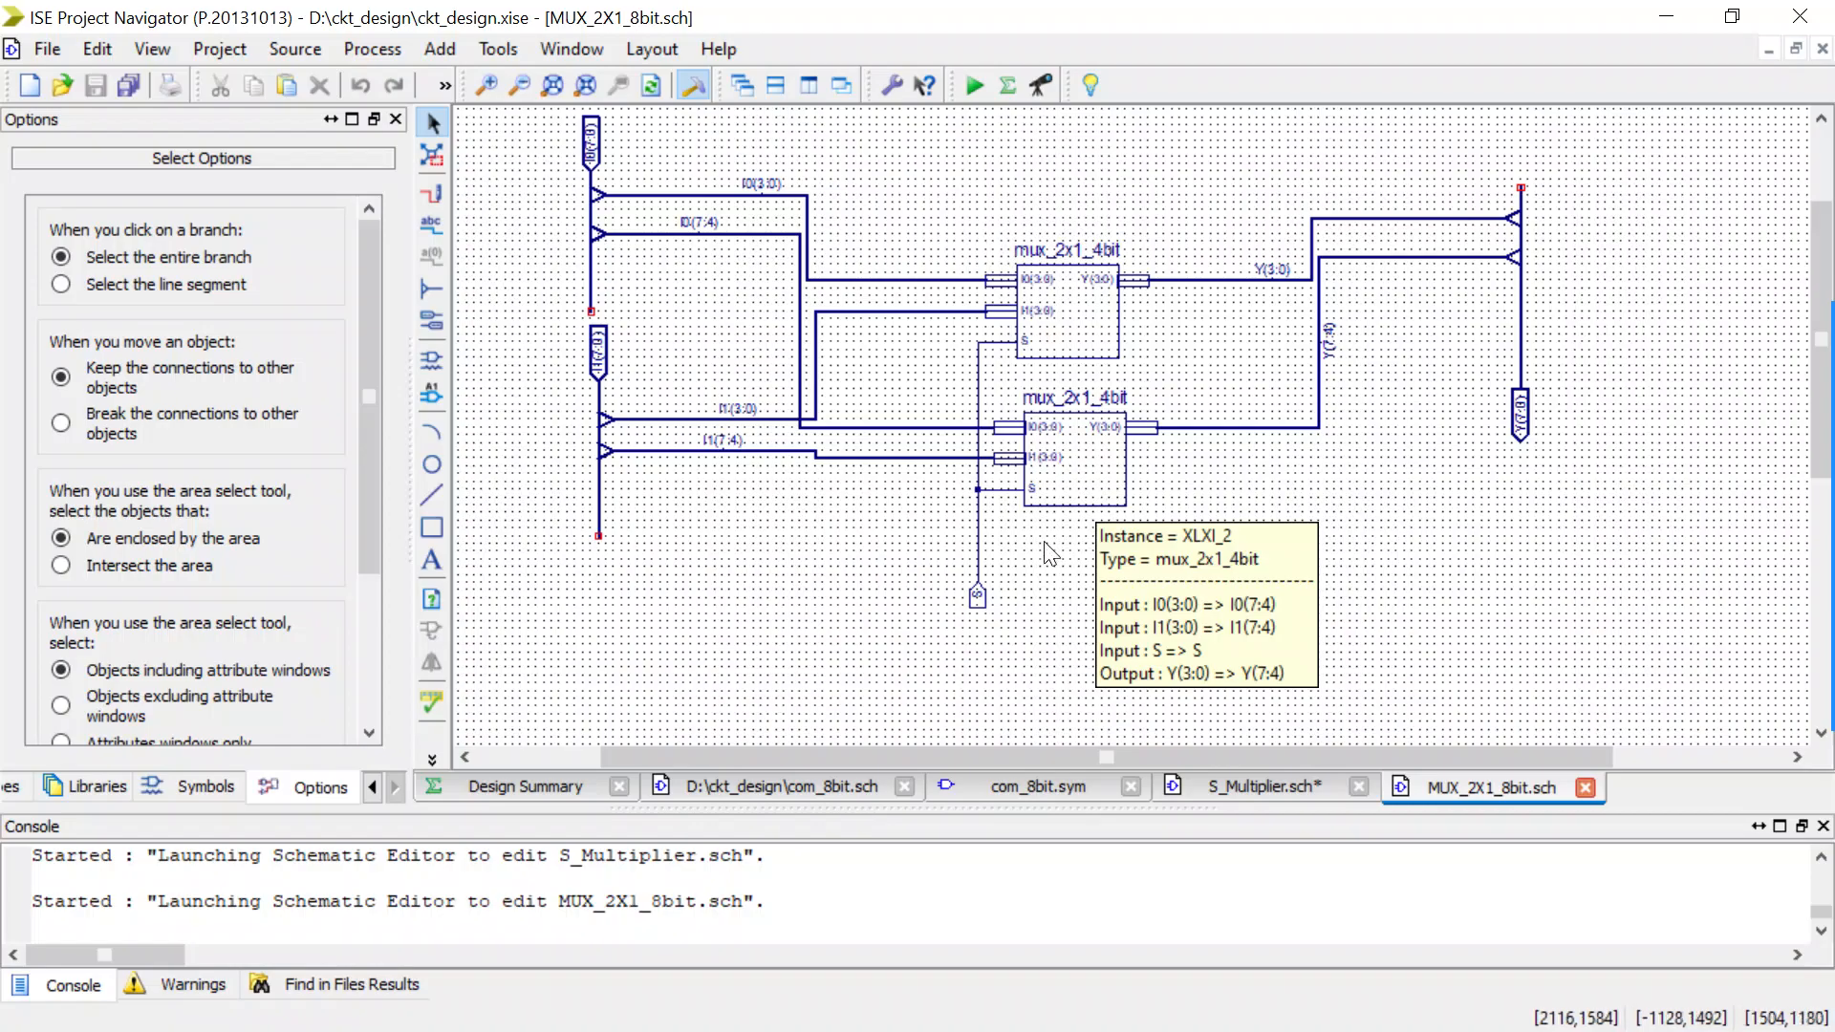
left_click(1078, 578)
key("ctrl+a")
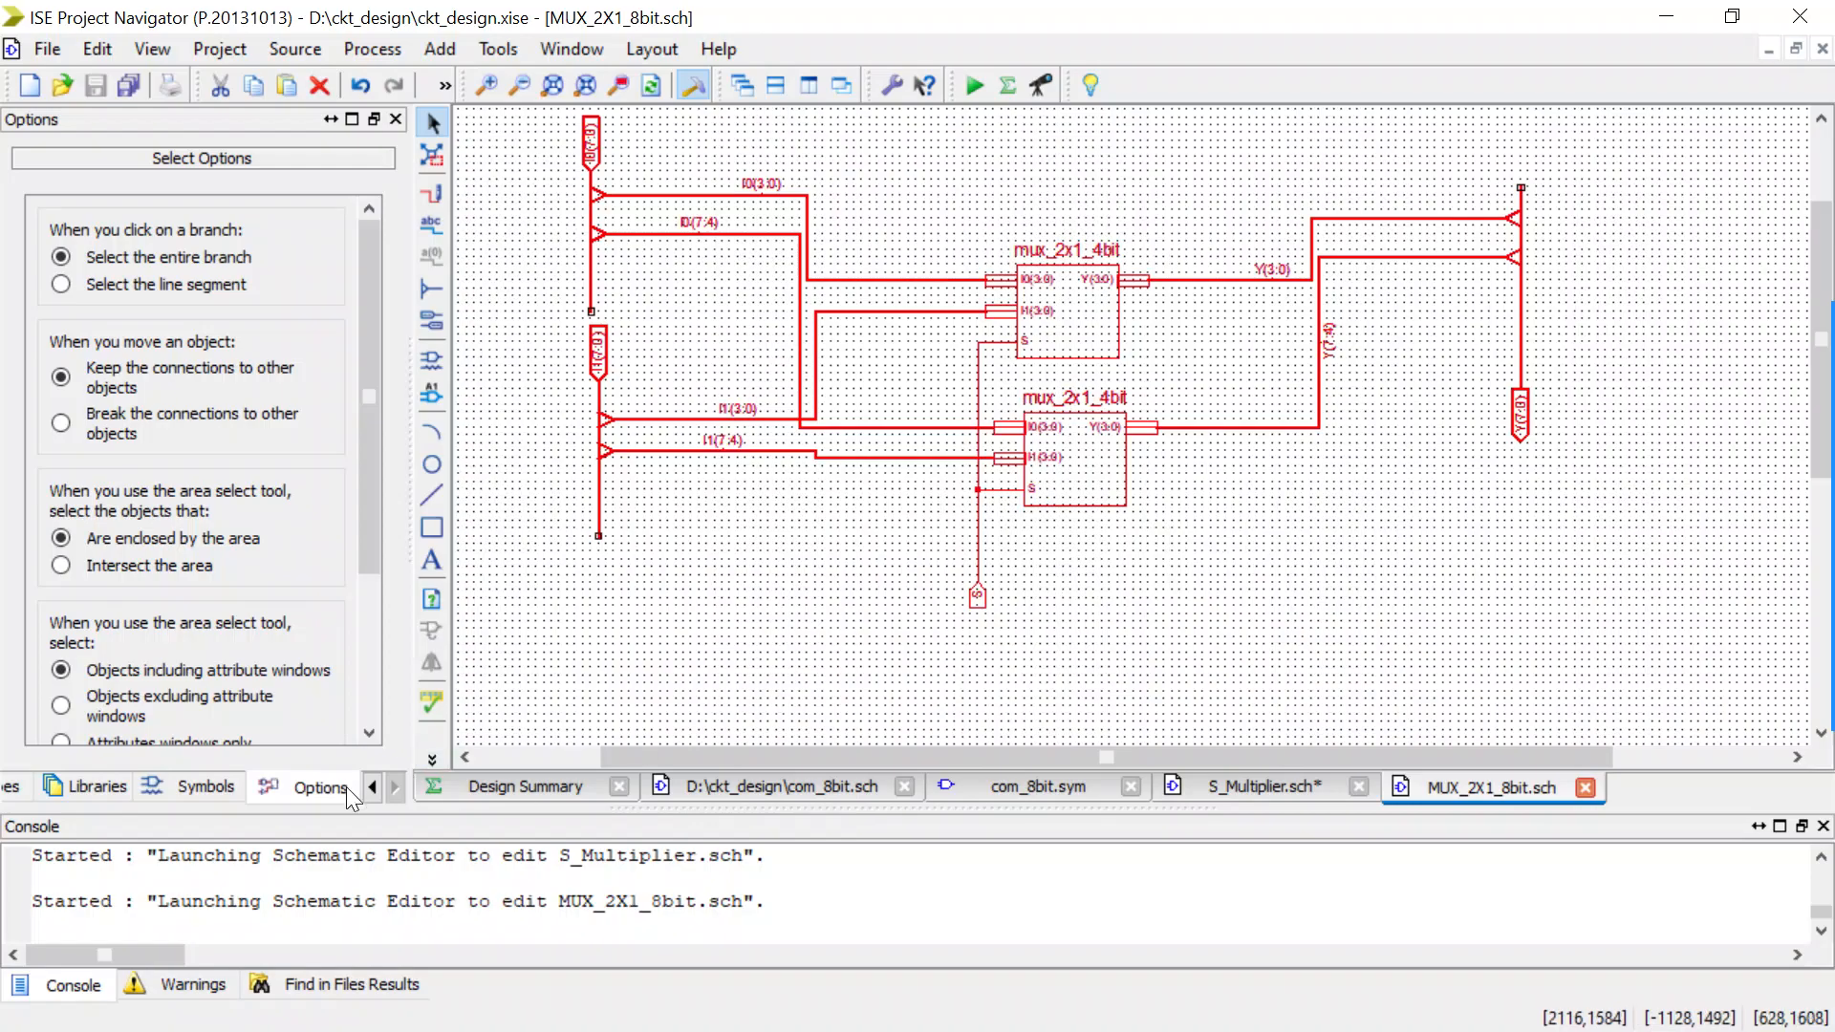
Add a new schematic source named mul_9bit to the project under the xc7a100t-3csg324 device, located in D:\ckt_design.
left_click(371, 789)
left_click(371, 790)
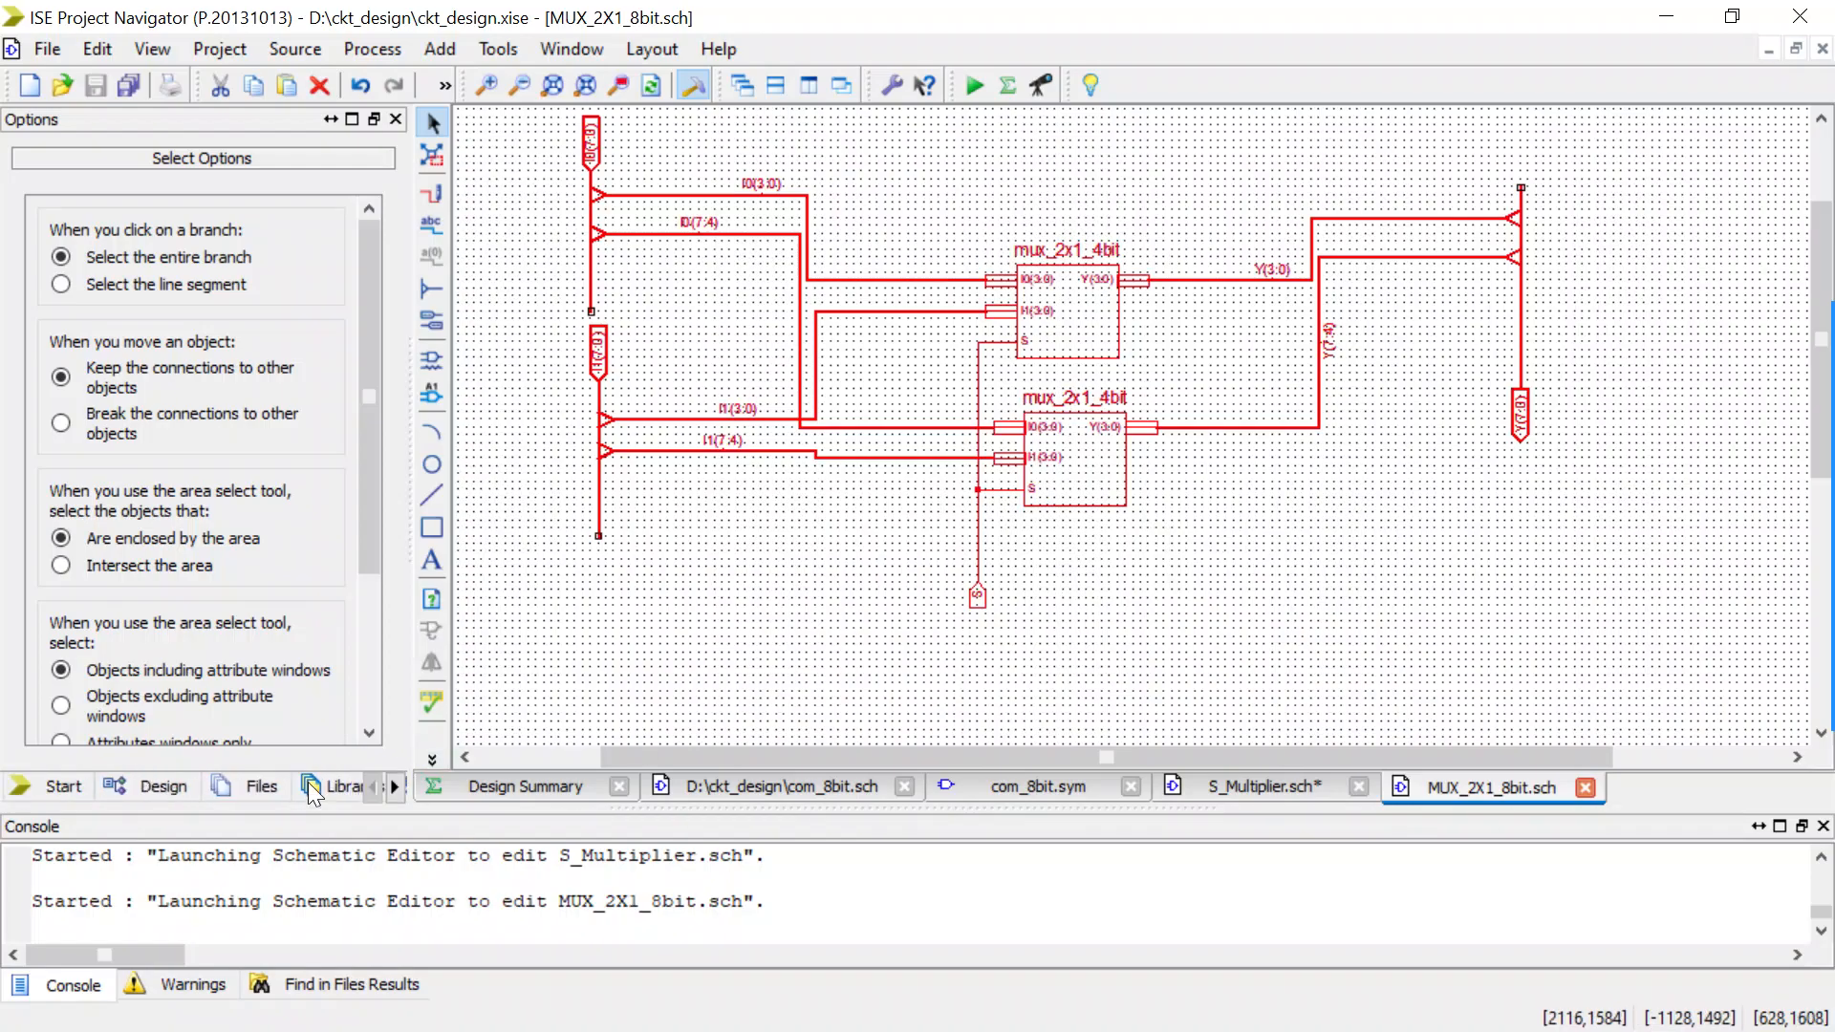
left_click(168, 786)
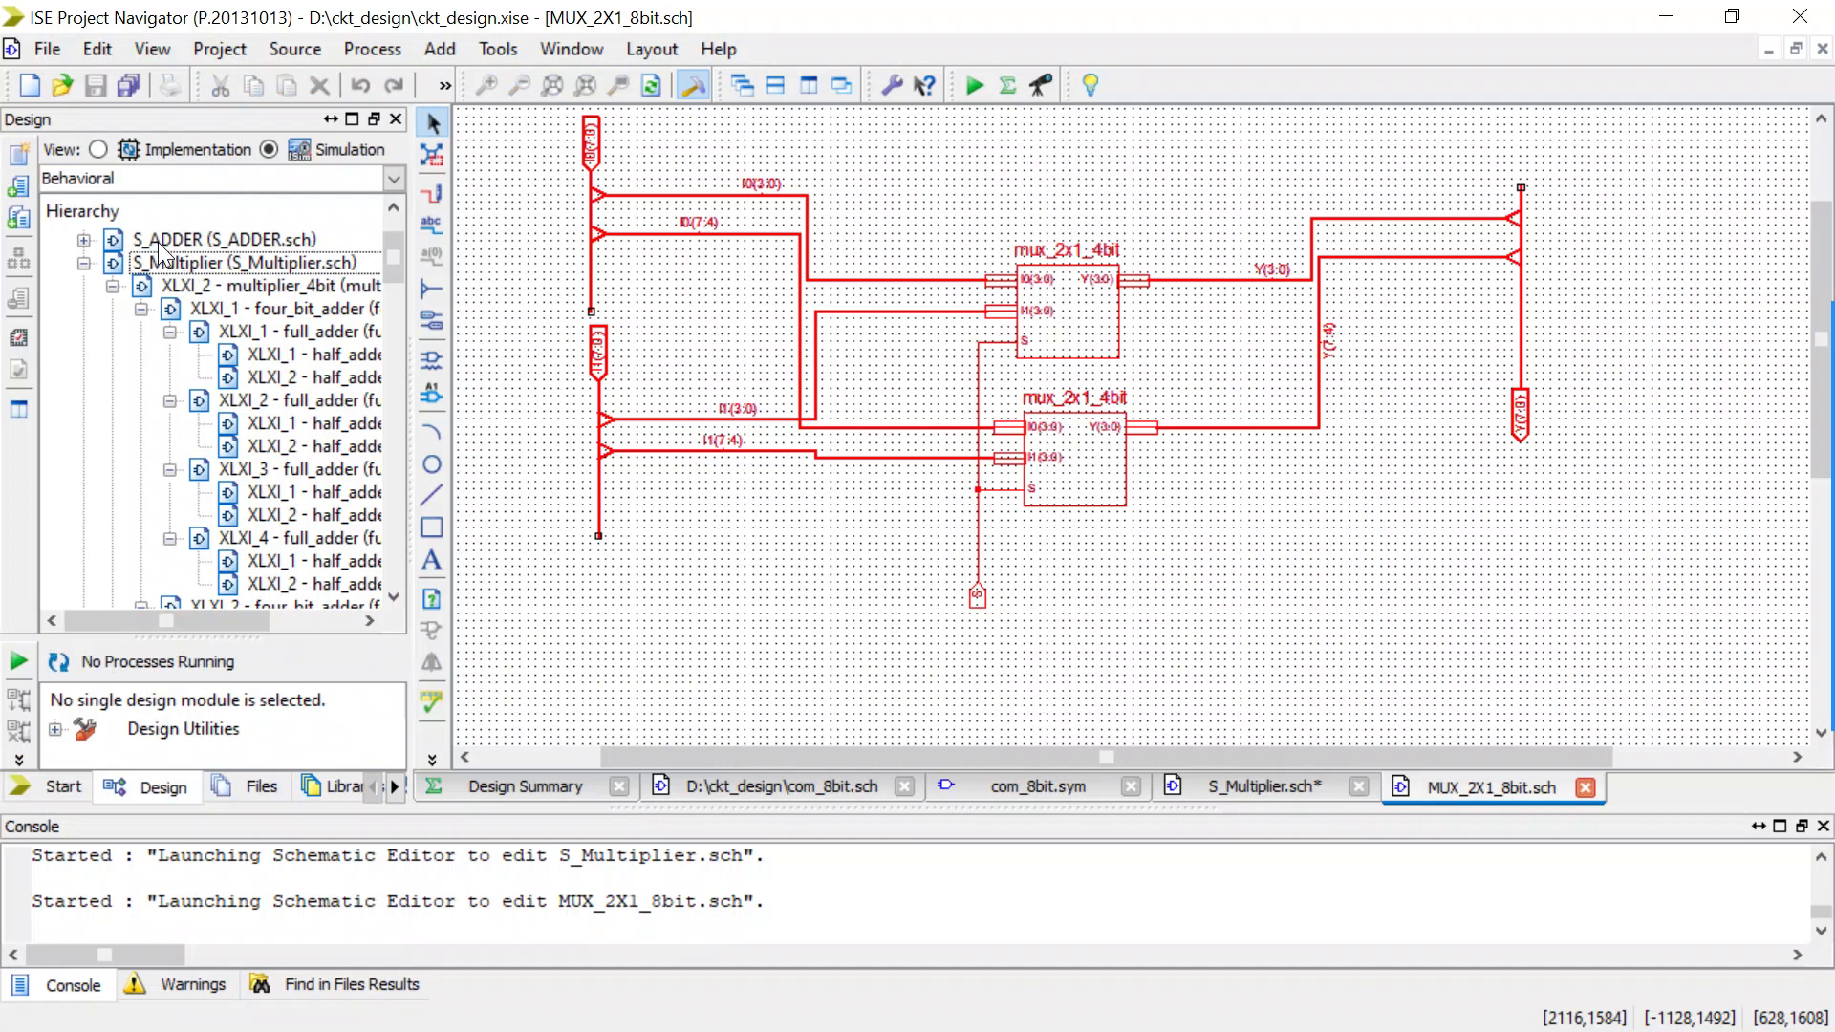
scroll(165, 262, "up", 2)
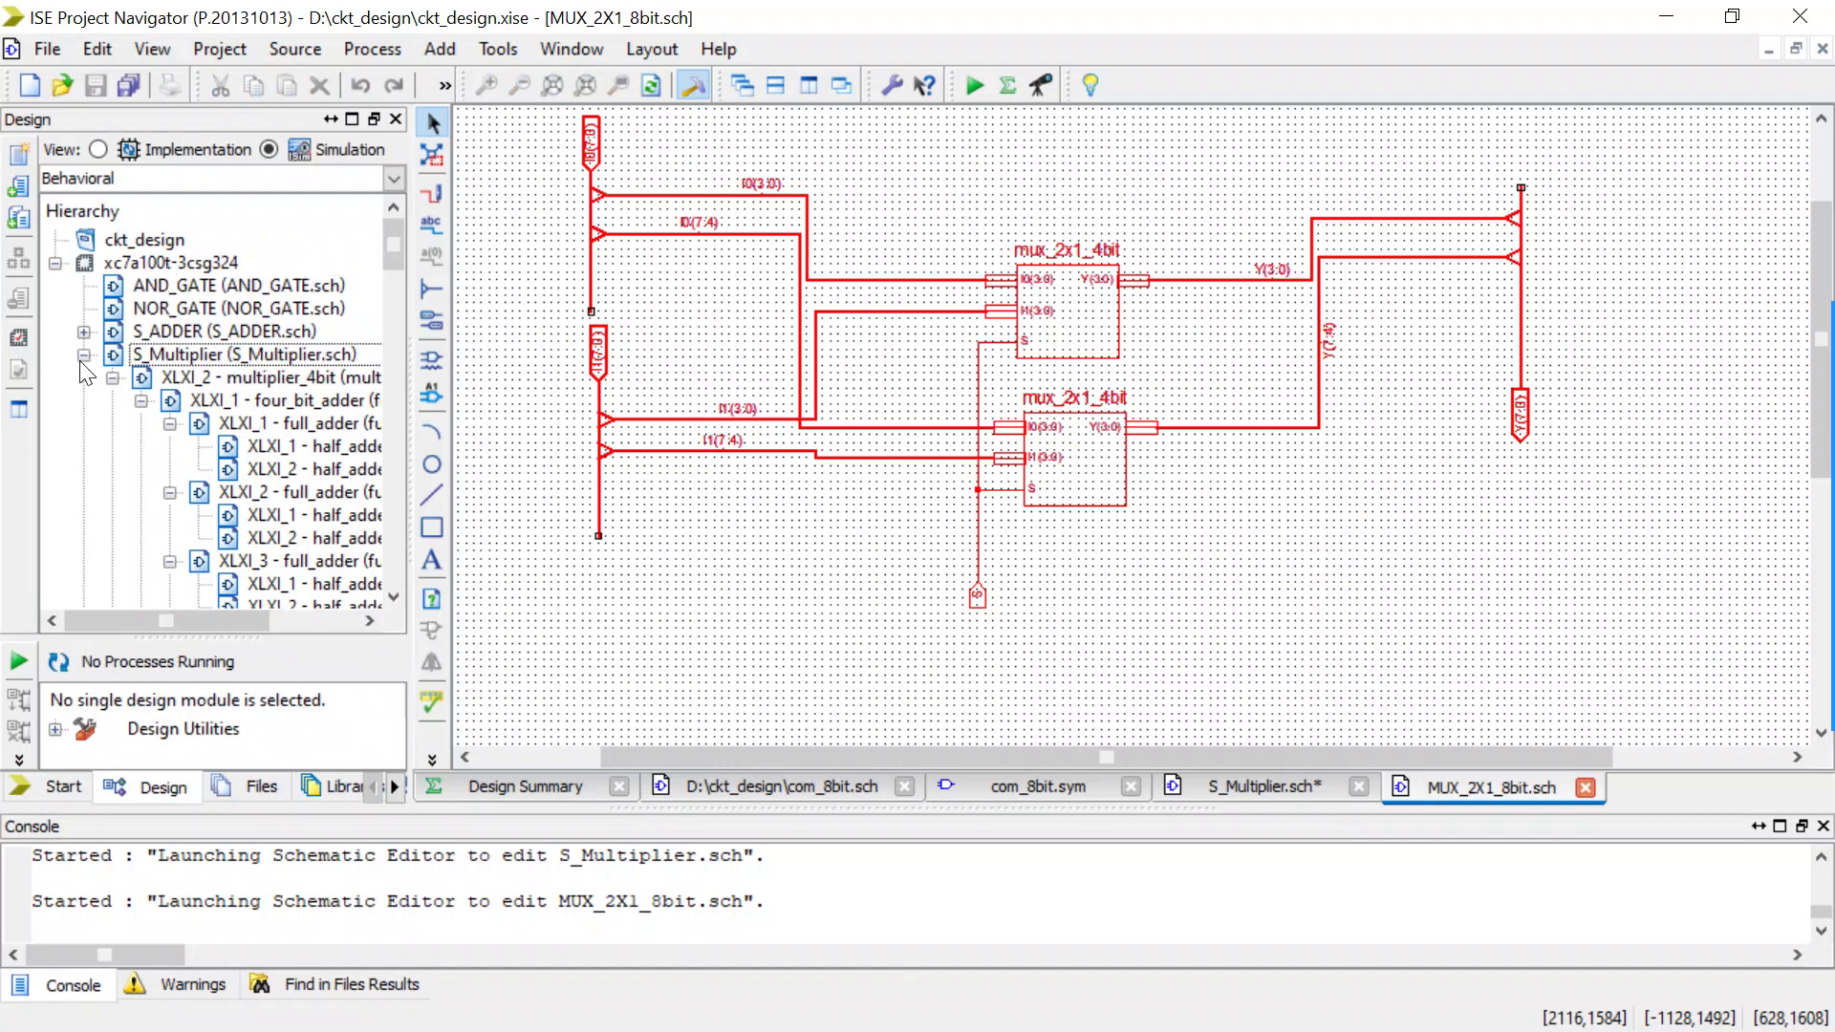
left_click(84, 354)
left_click(176, 264)
right_click(176, 264)
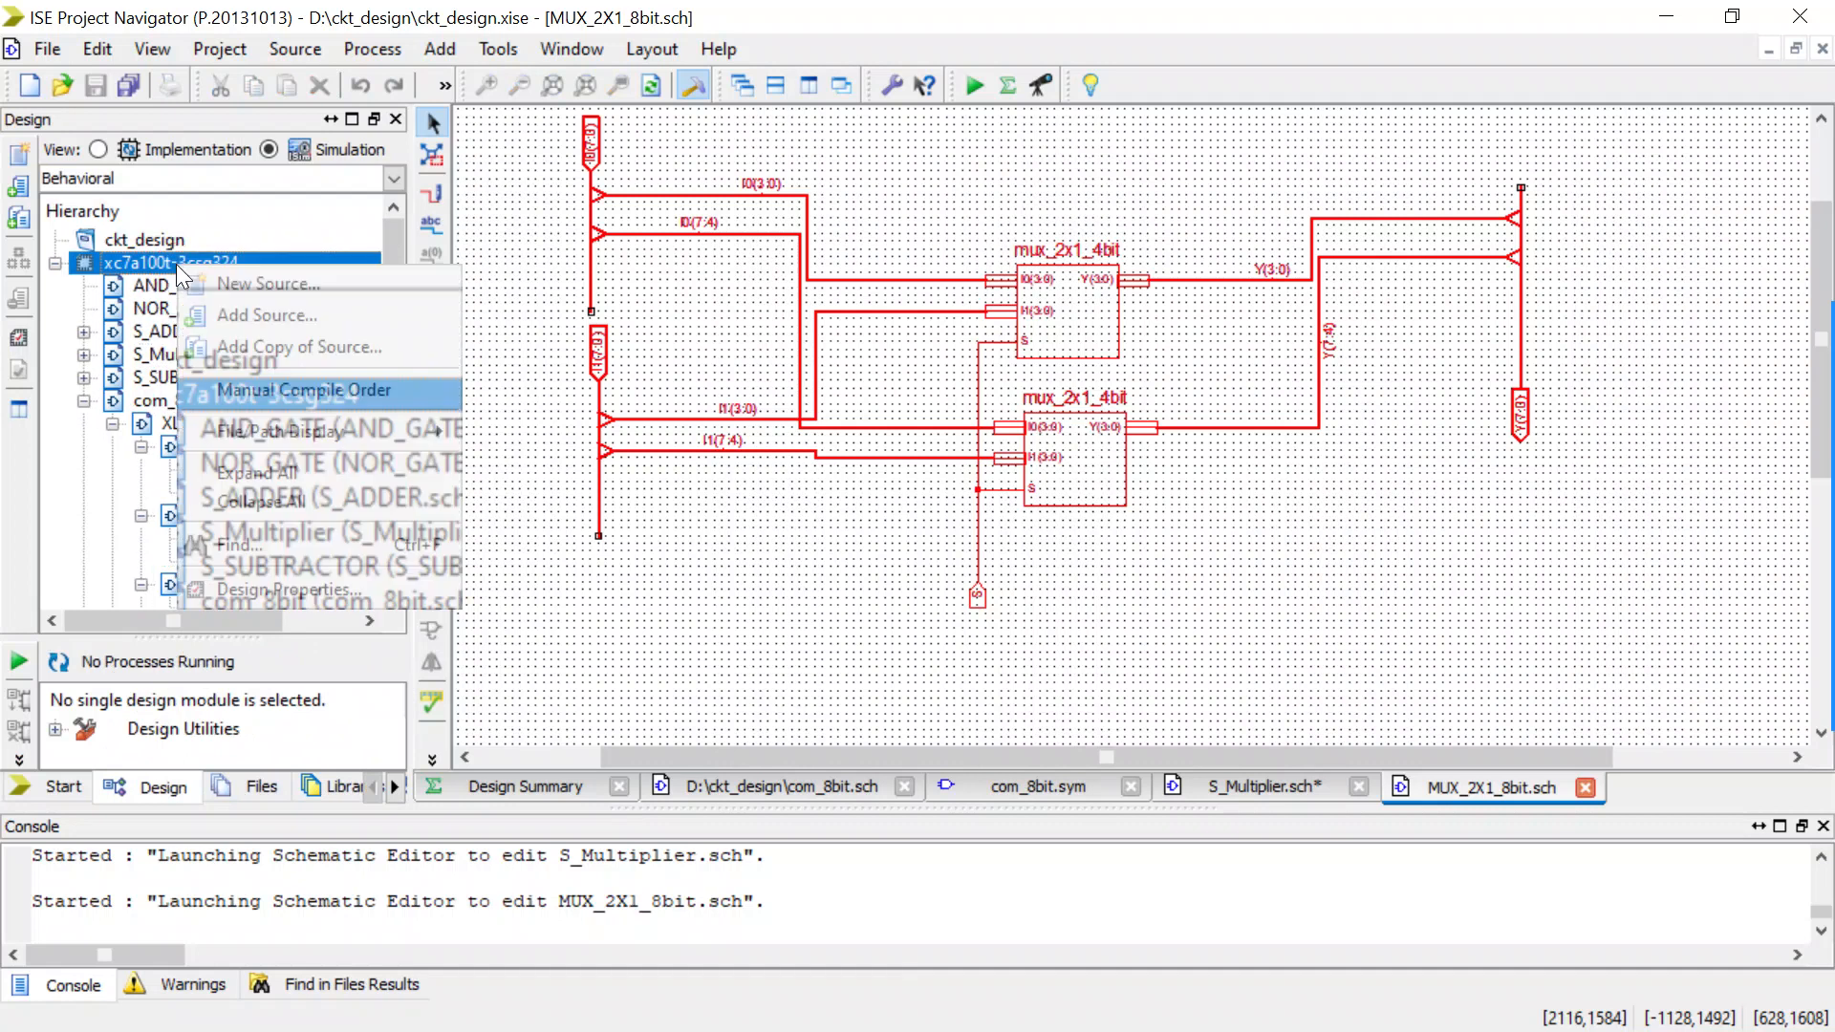
left_click(300, 283)
left_click(925, 436)
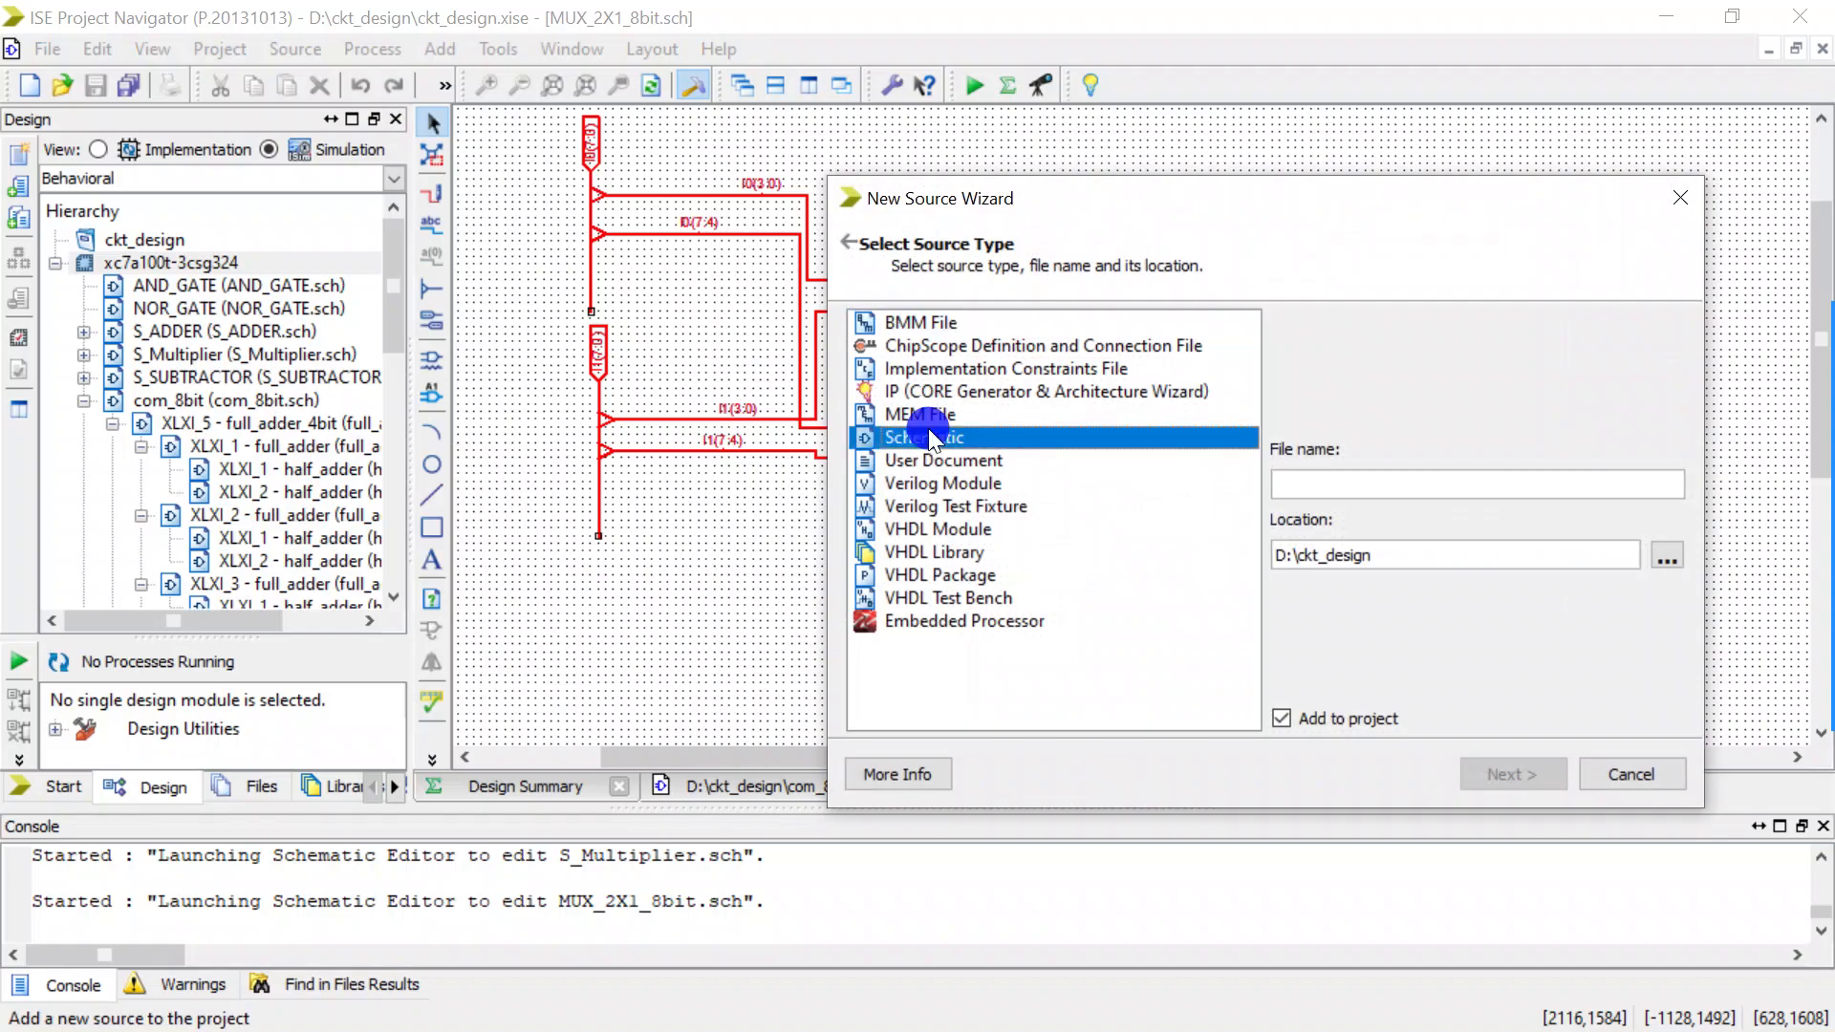
left_click(1355, 480)
type("mu")
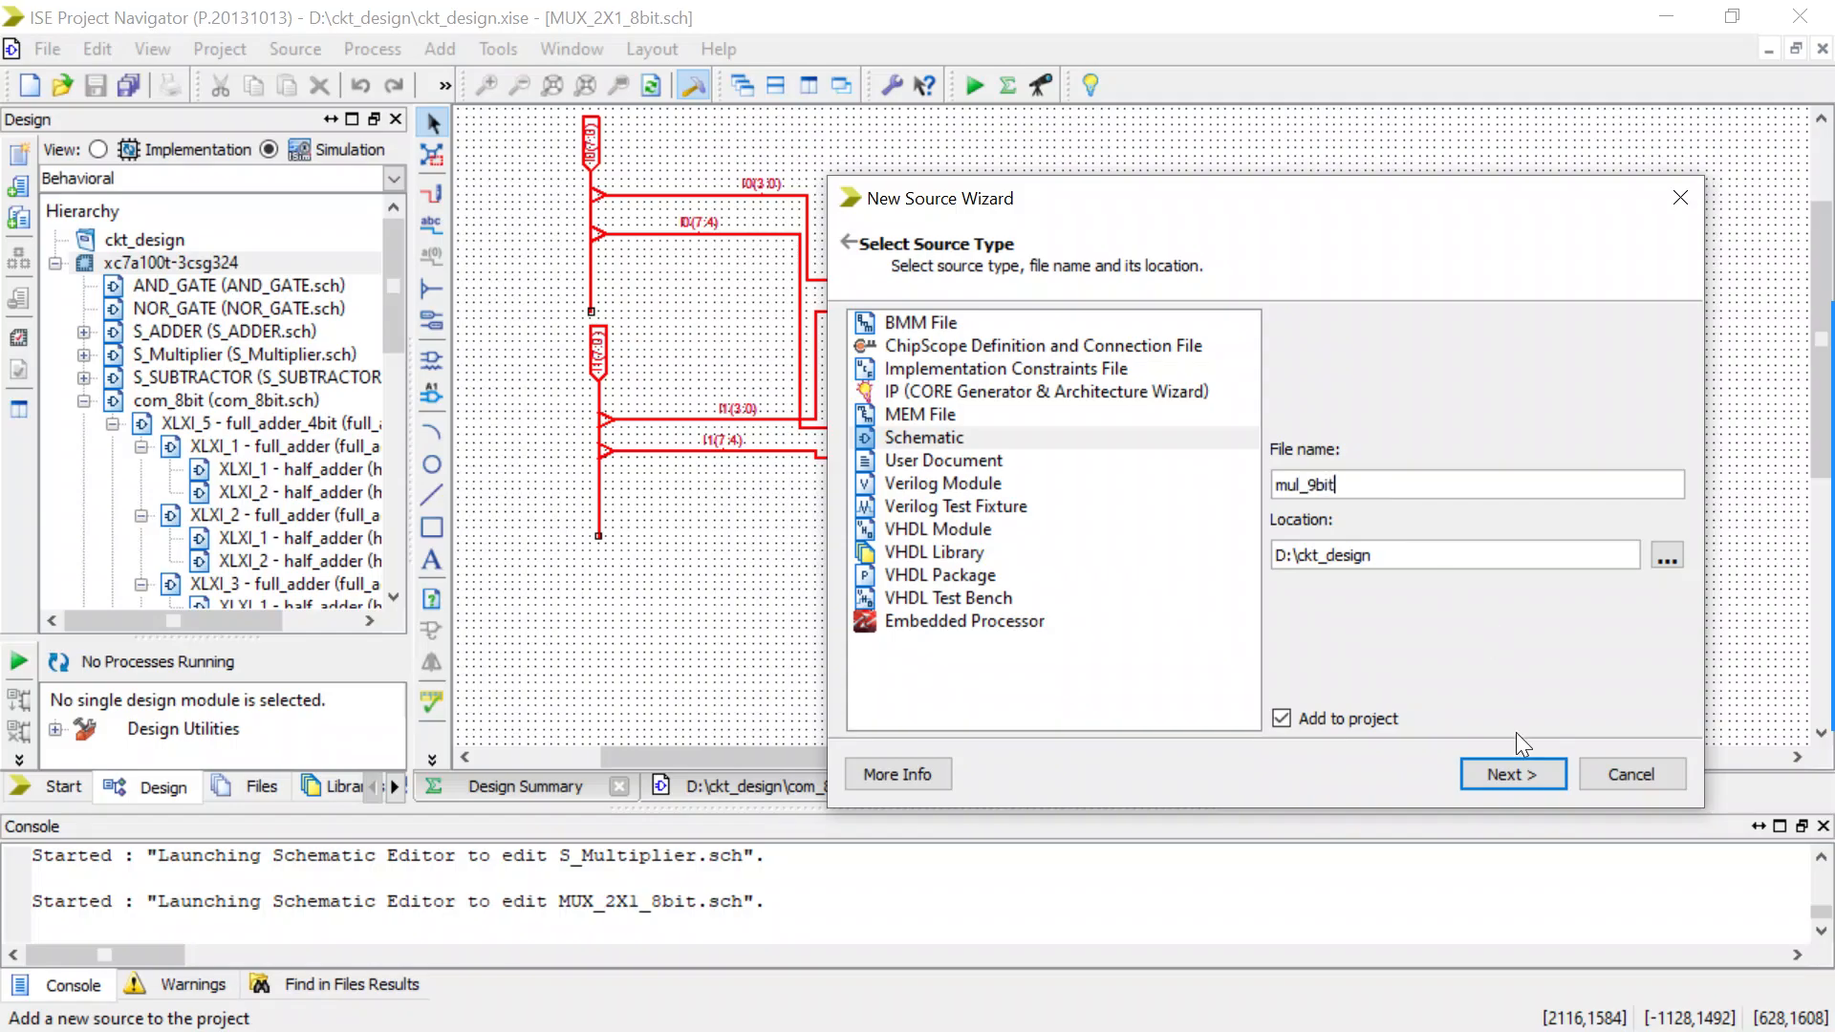
type("l_9bit")
left_click(1511, 772)
left_click(1511, 772)
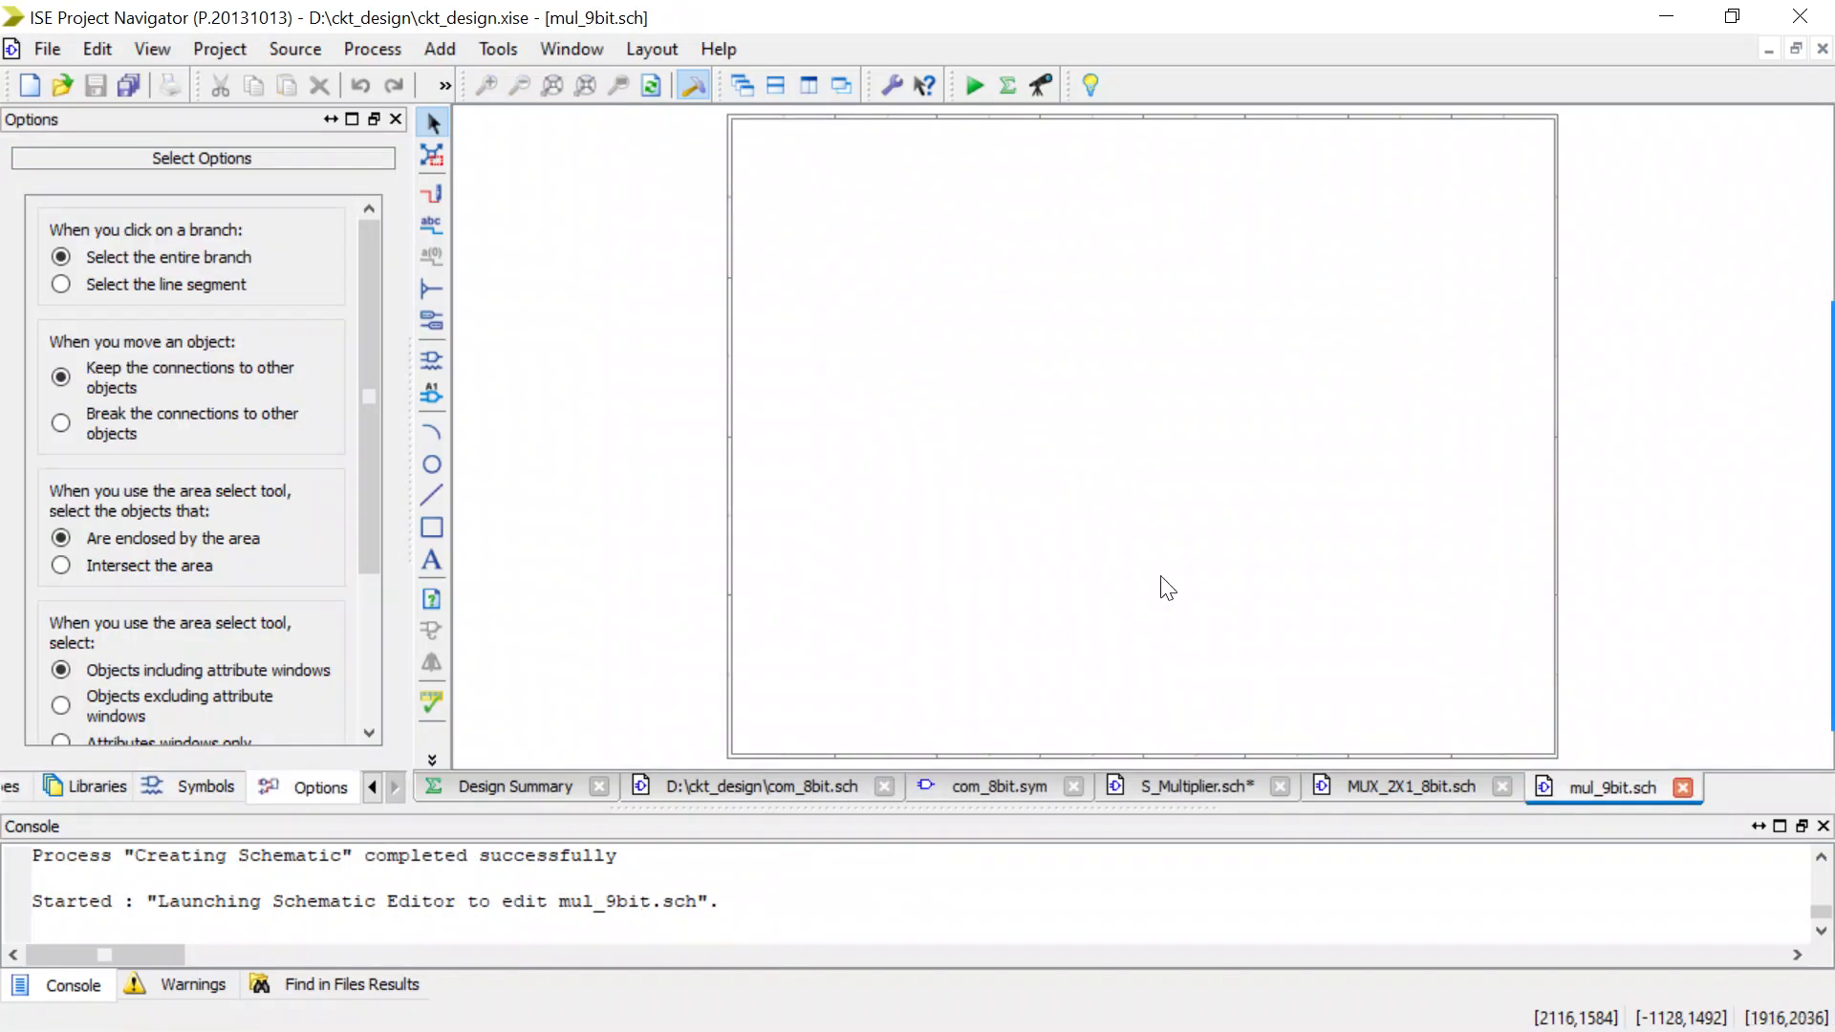
Paste the copied multiplexer circuit into the upper middle of the mul_9bit sheet and close the MUX_2X1_8bit schematic.
left_click(965, 427)
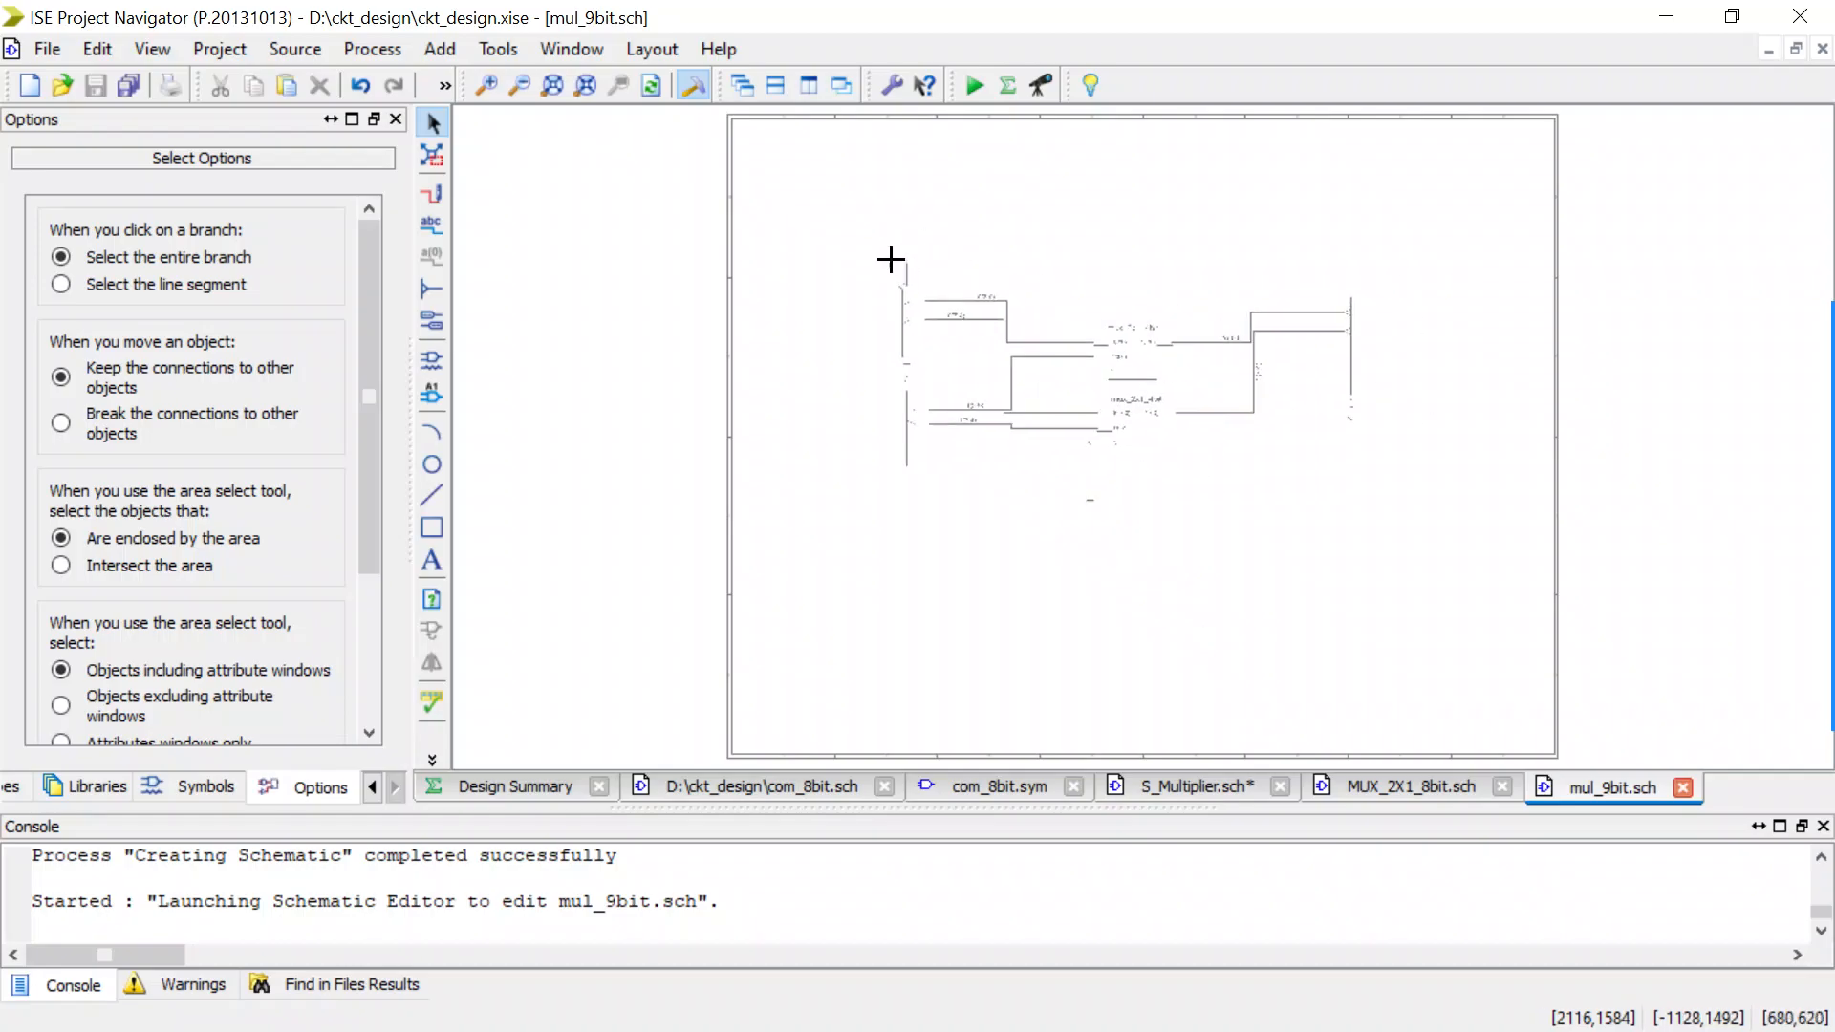
left_click(879, 231)
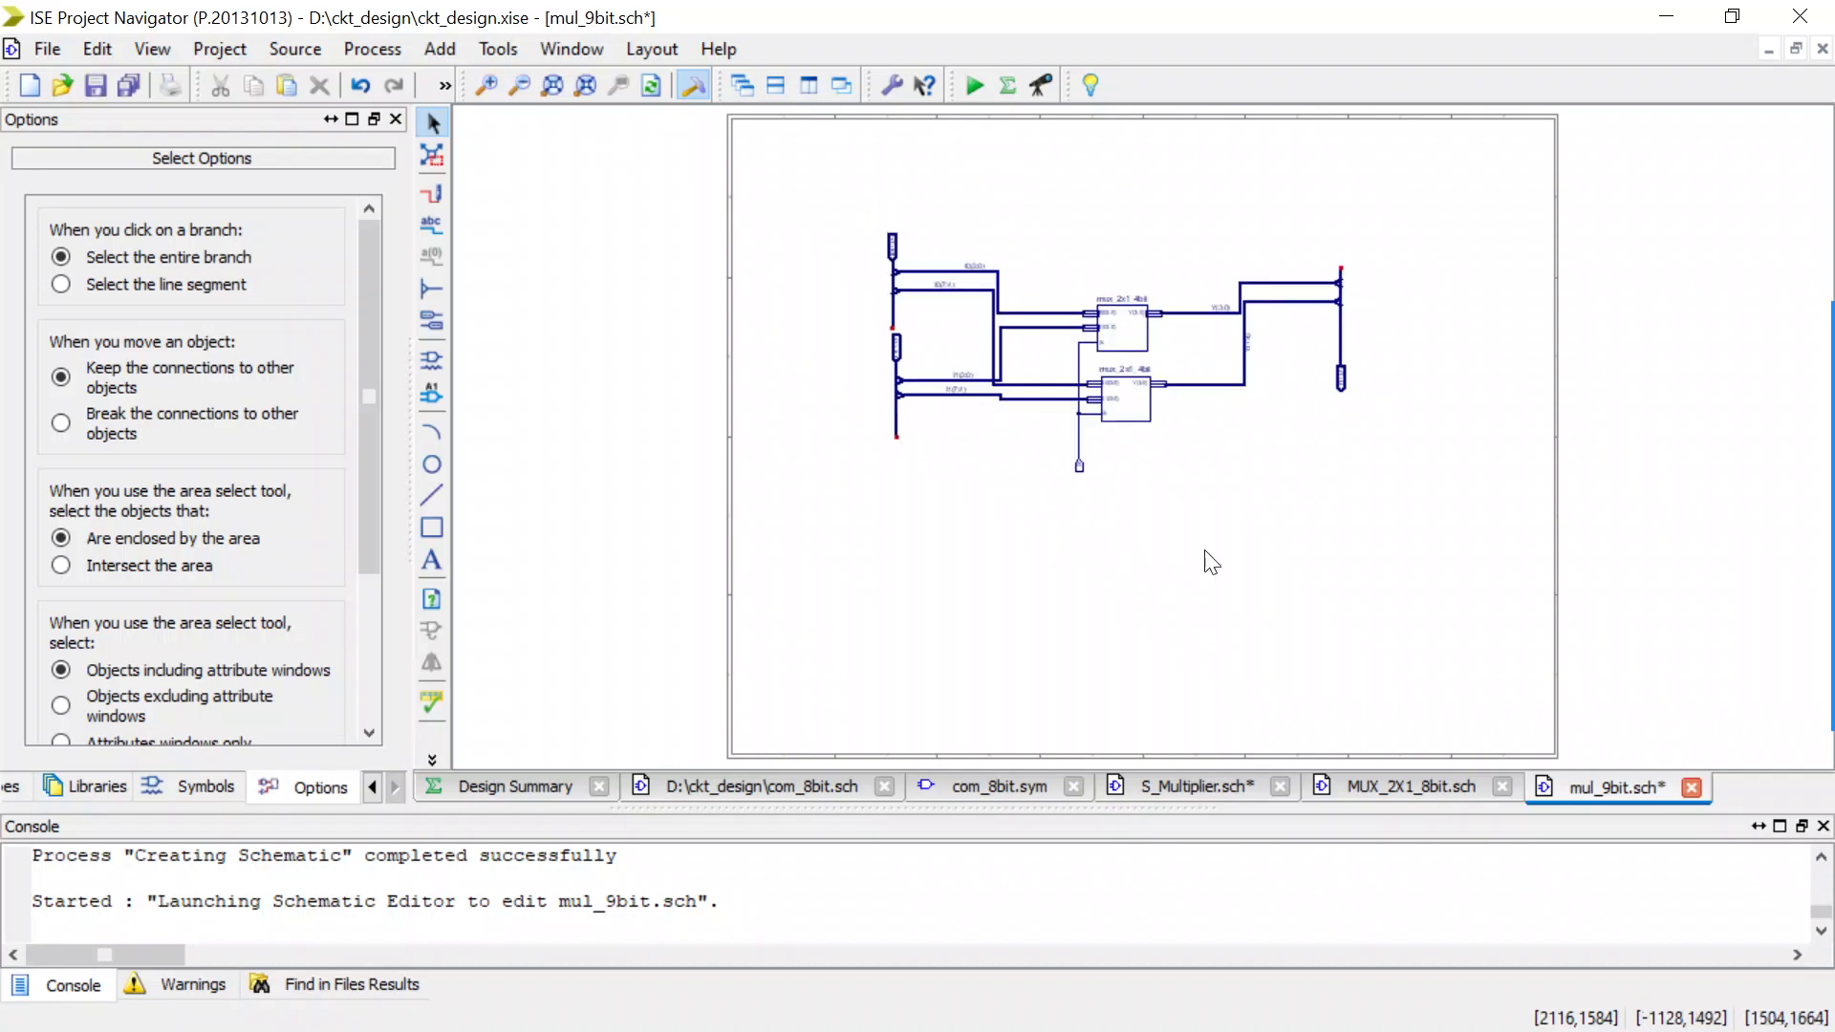
left_click(1500, 784)
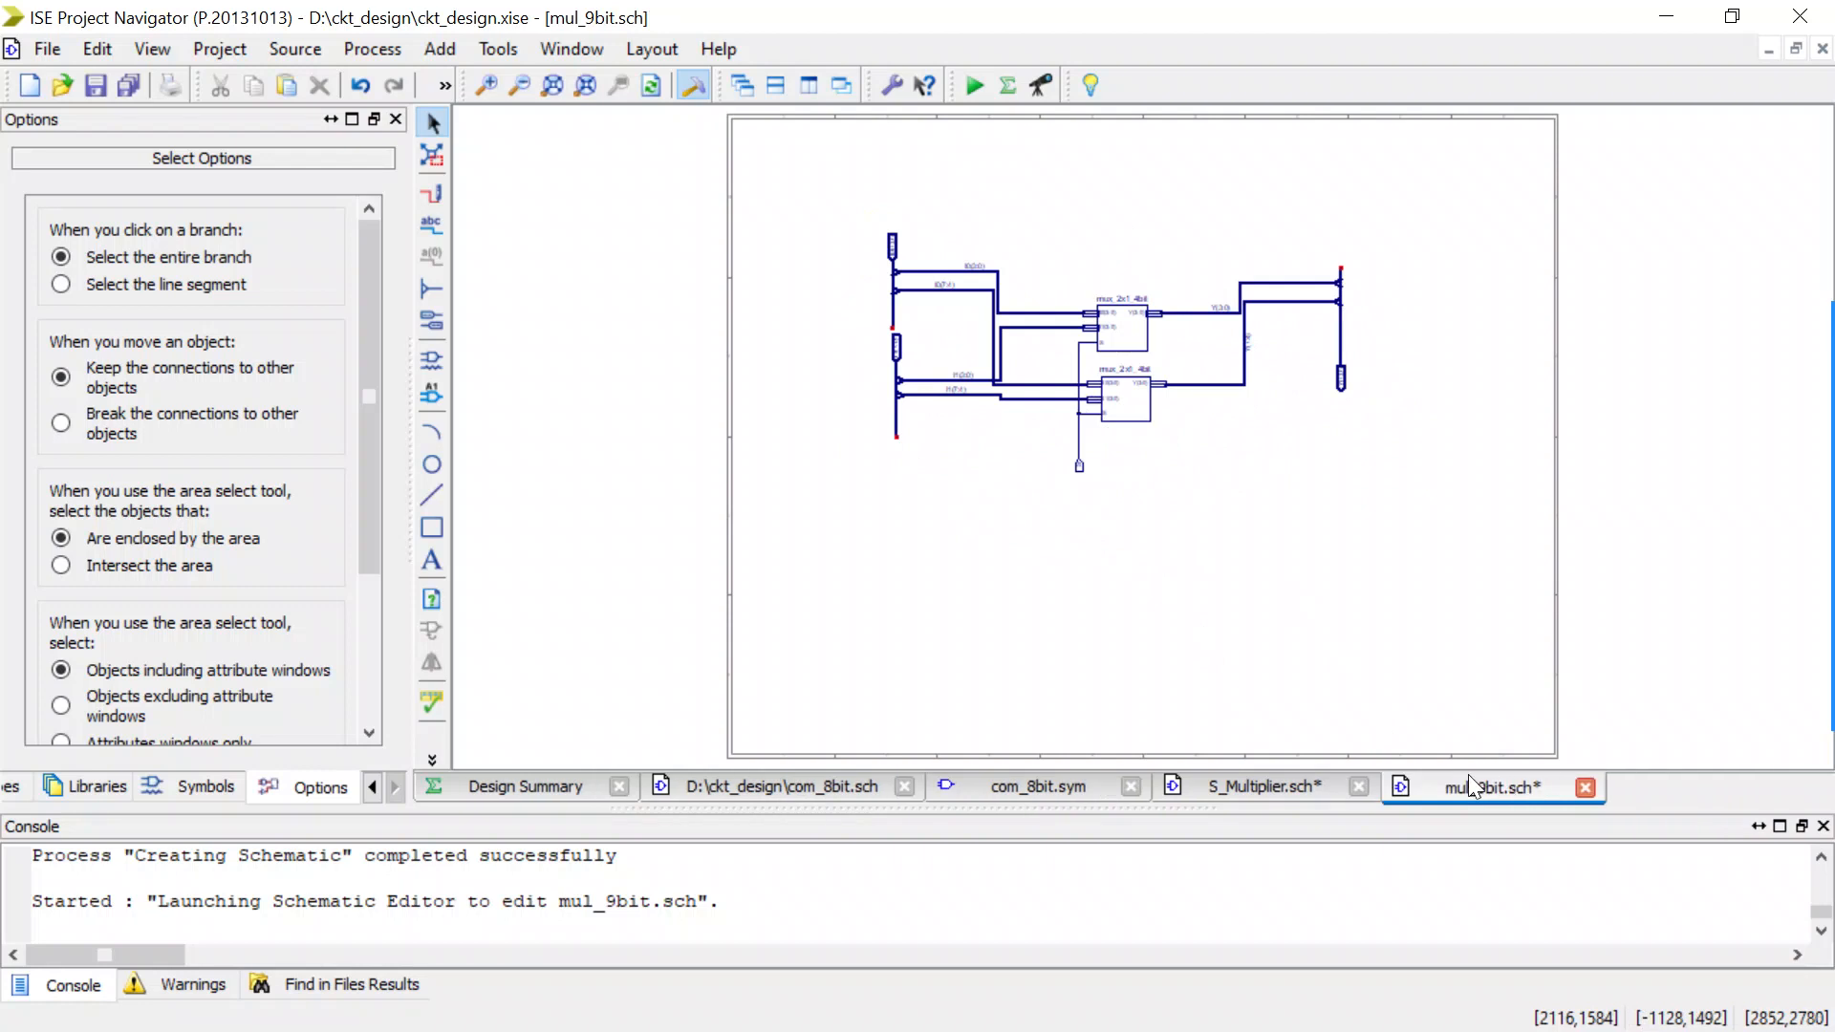
Filter the D:\ckt_design symbols for mu and place one mux_2x1 symbol below the lower mux_2x1_4bit.
scroll(1100, 466, "up", 1)
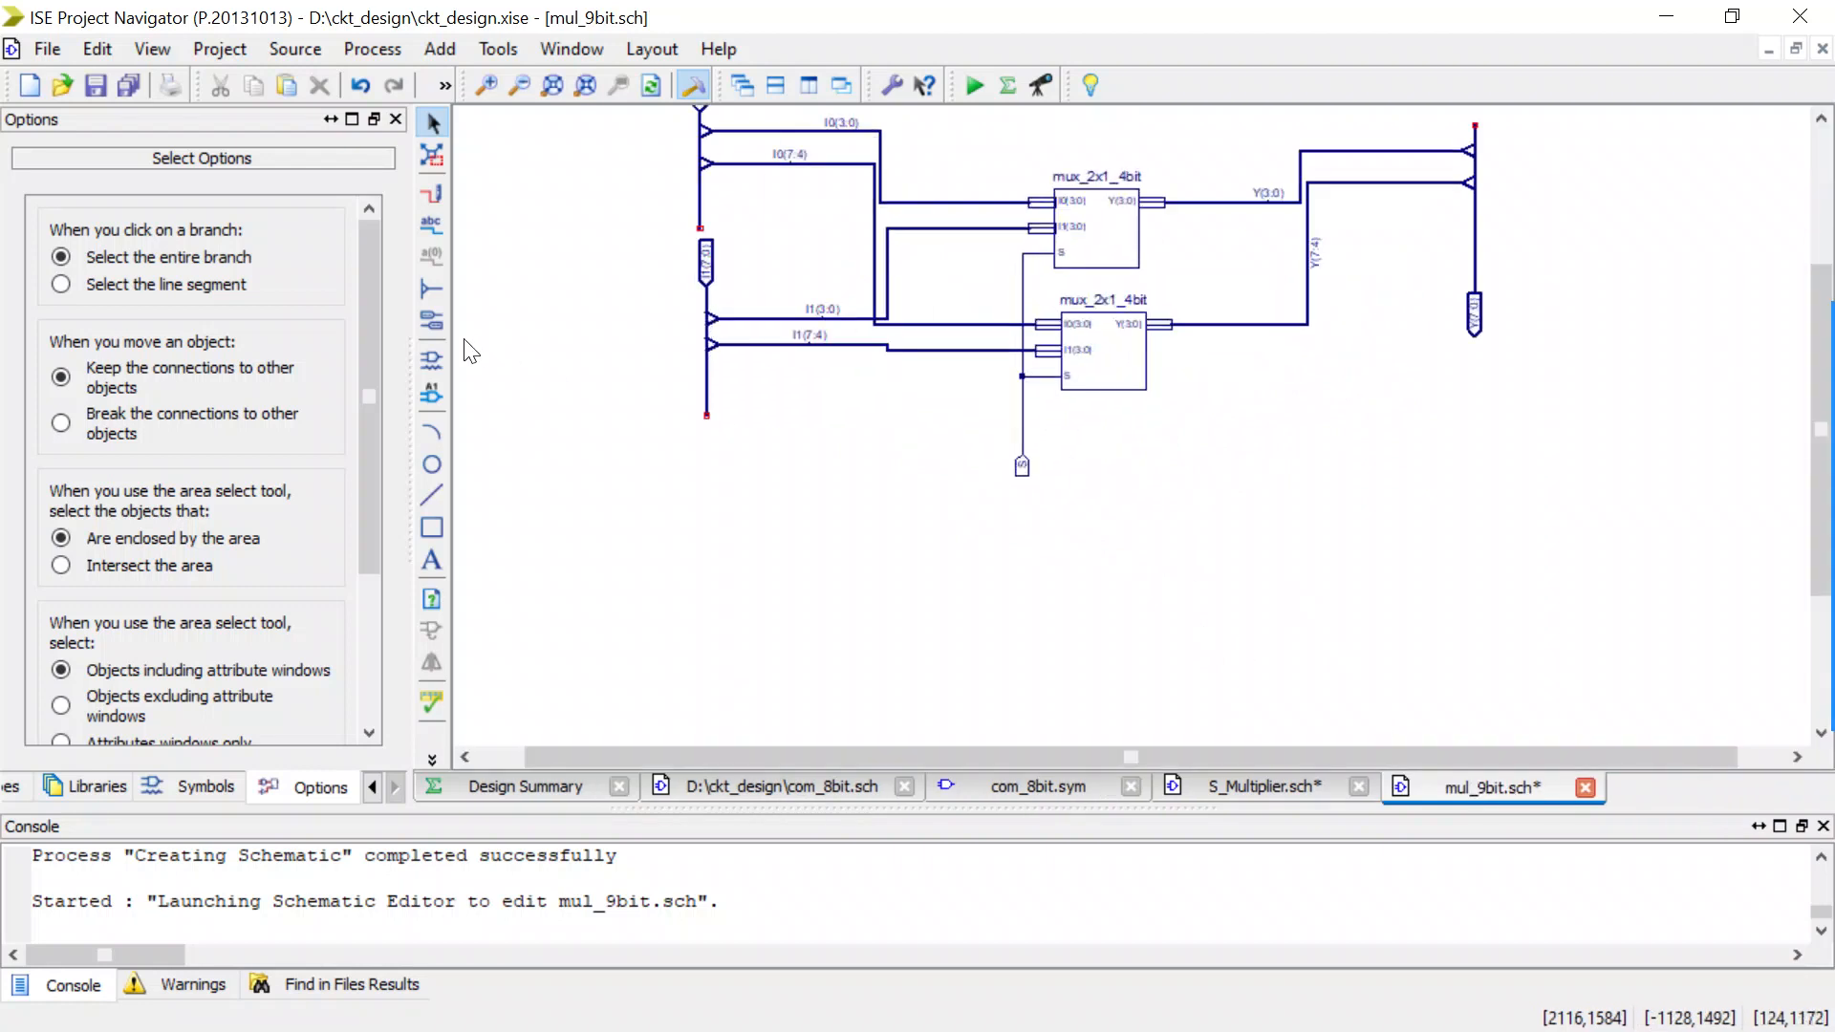
left_click(434, 359)
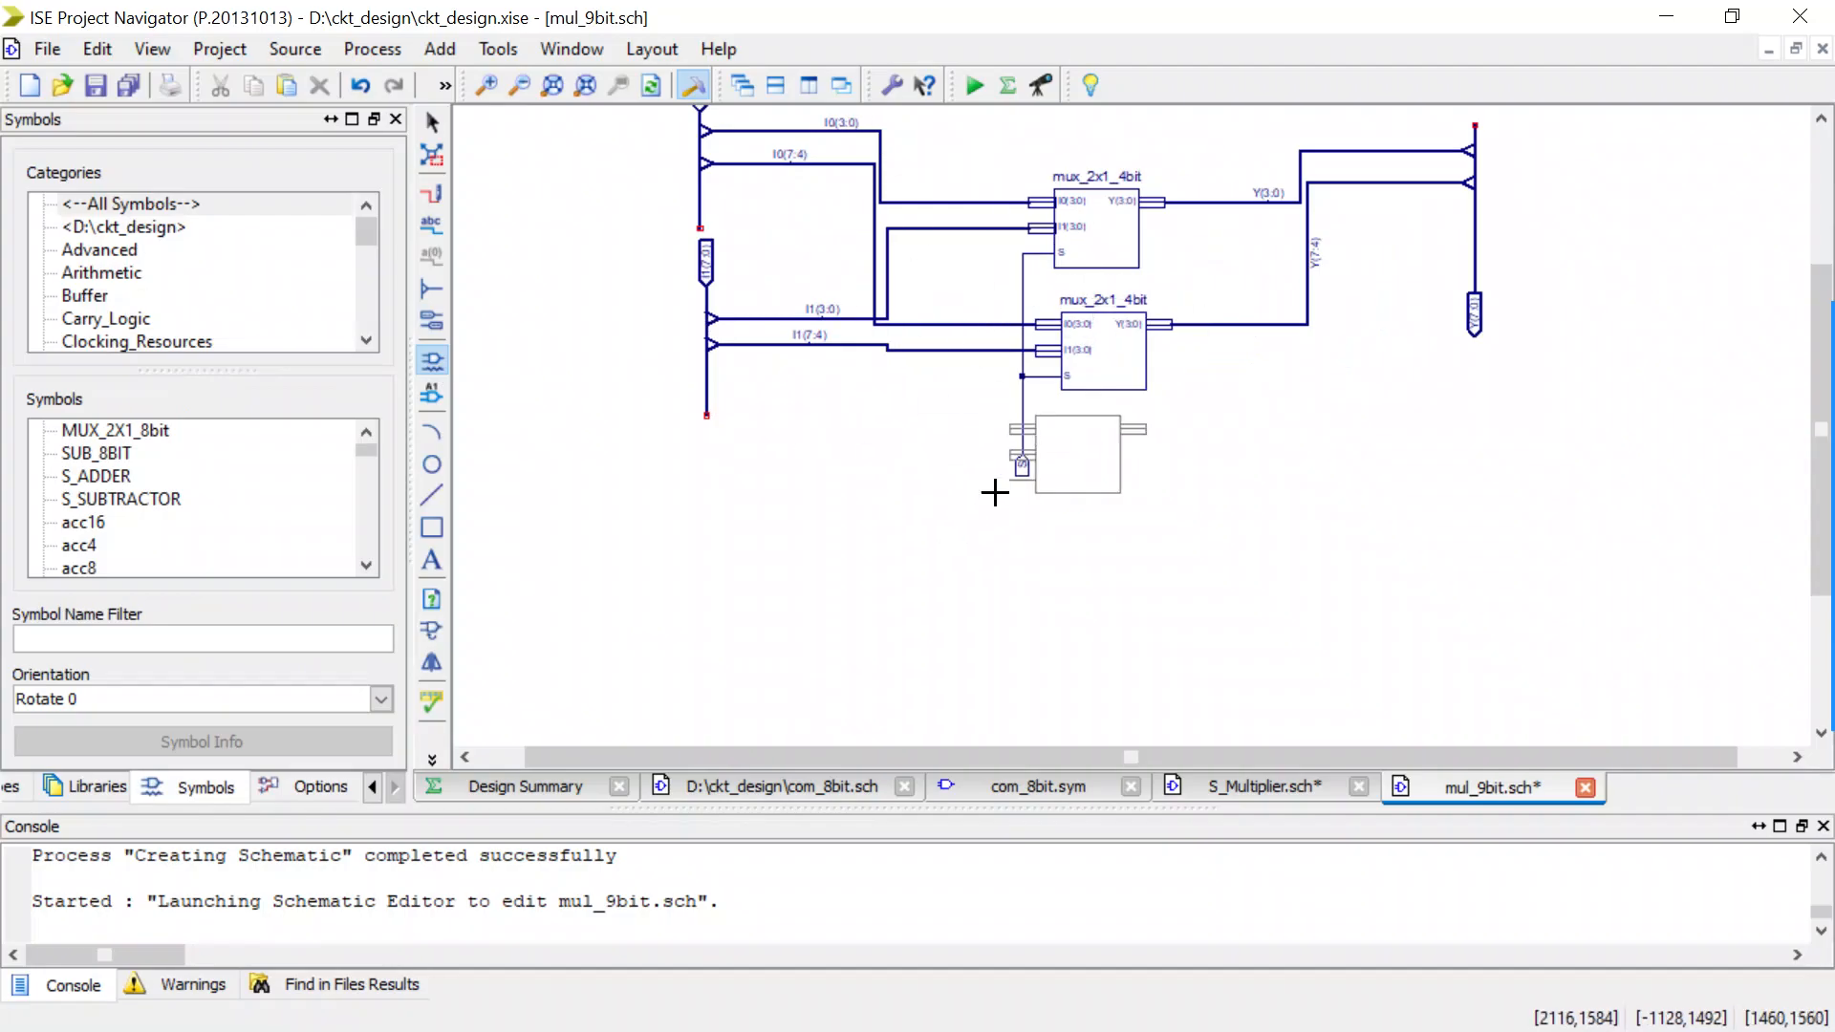
left_click(154, 228)
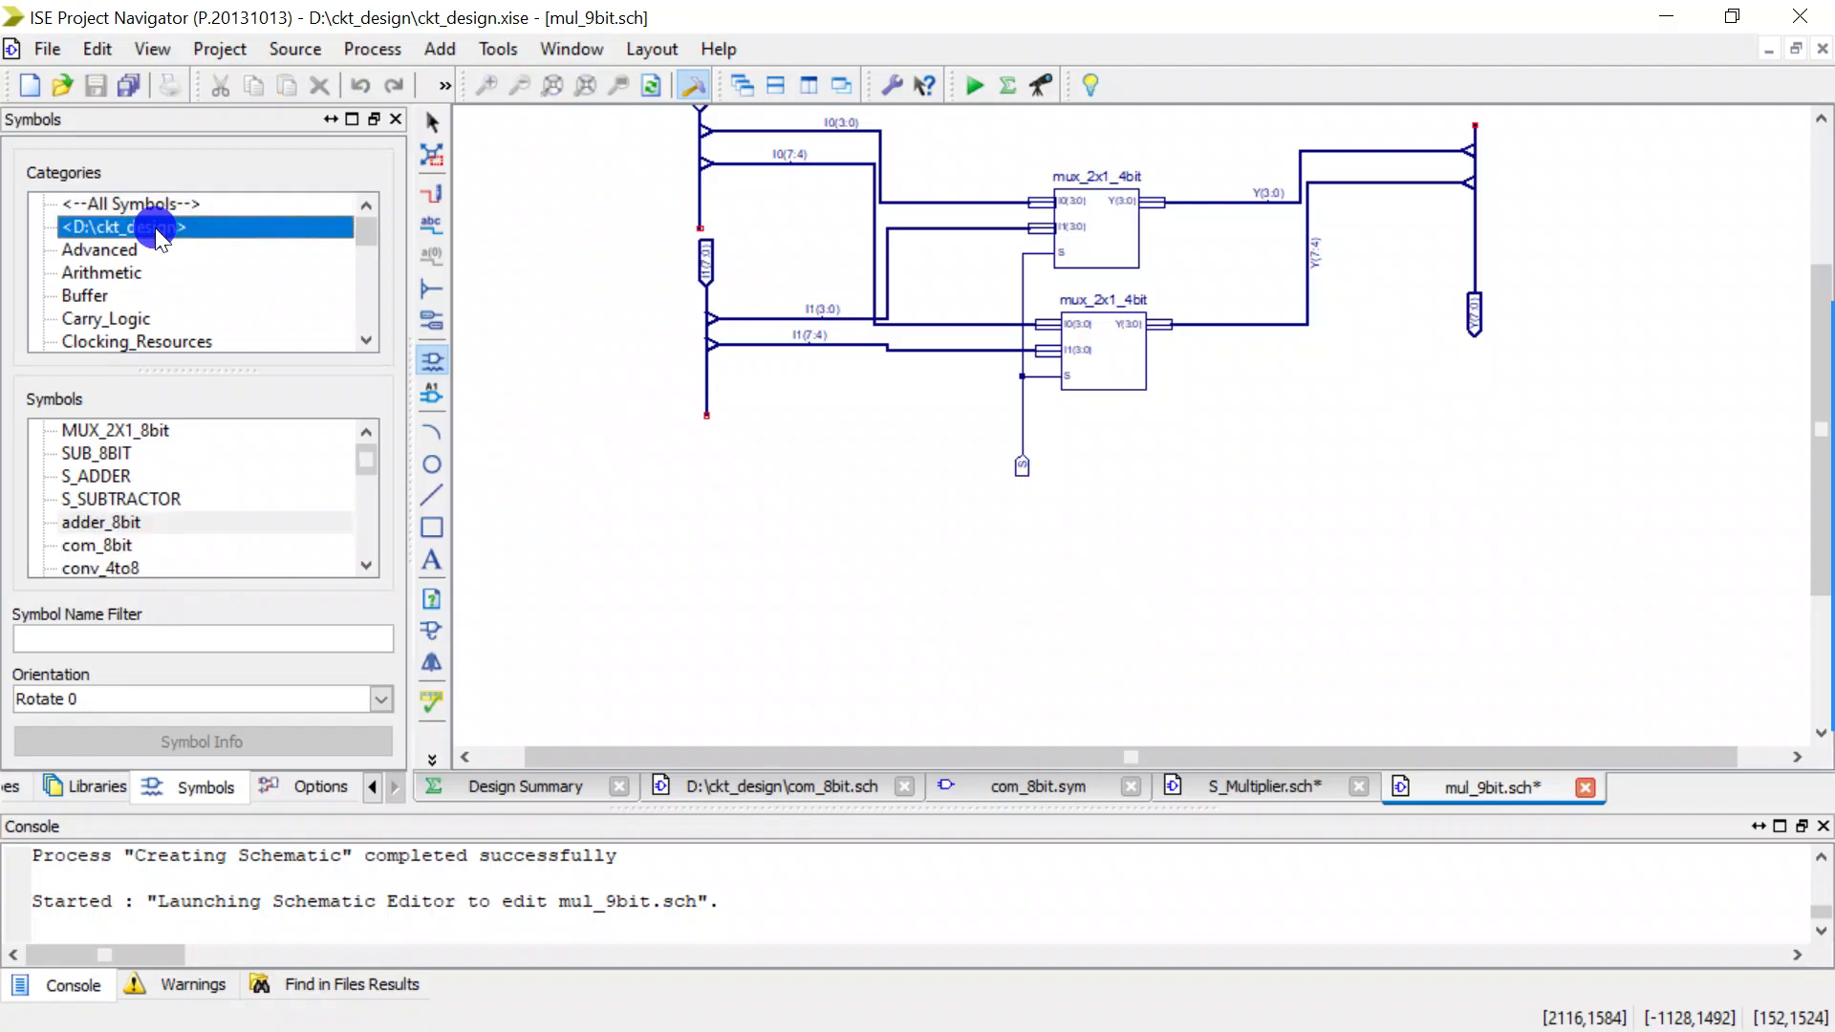
left_click(145, 638)
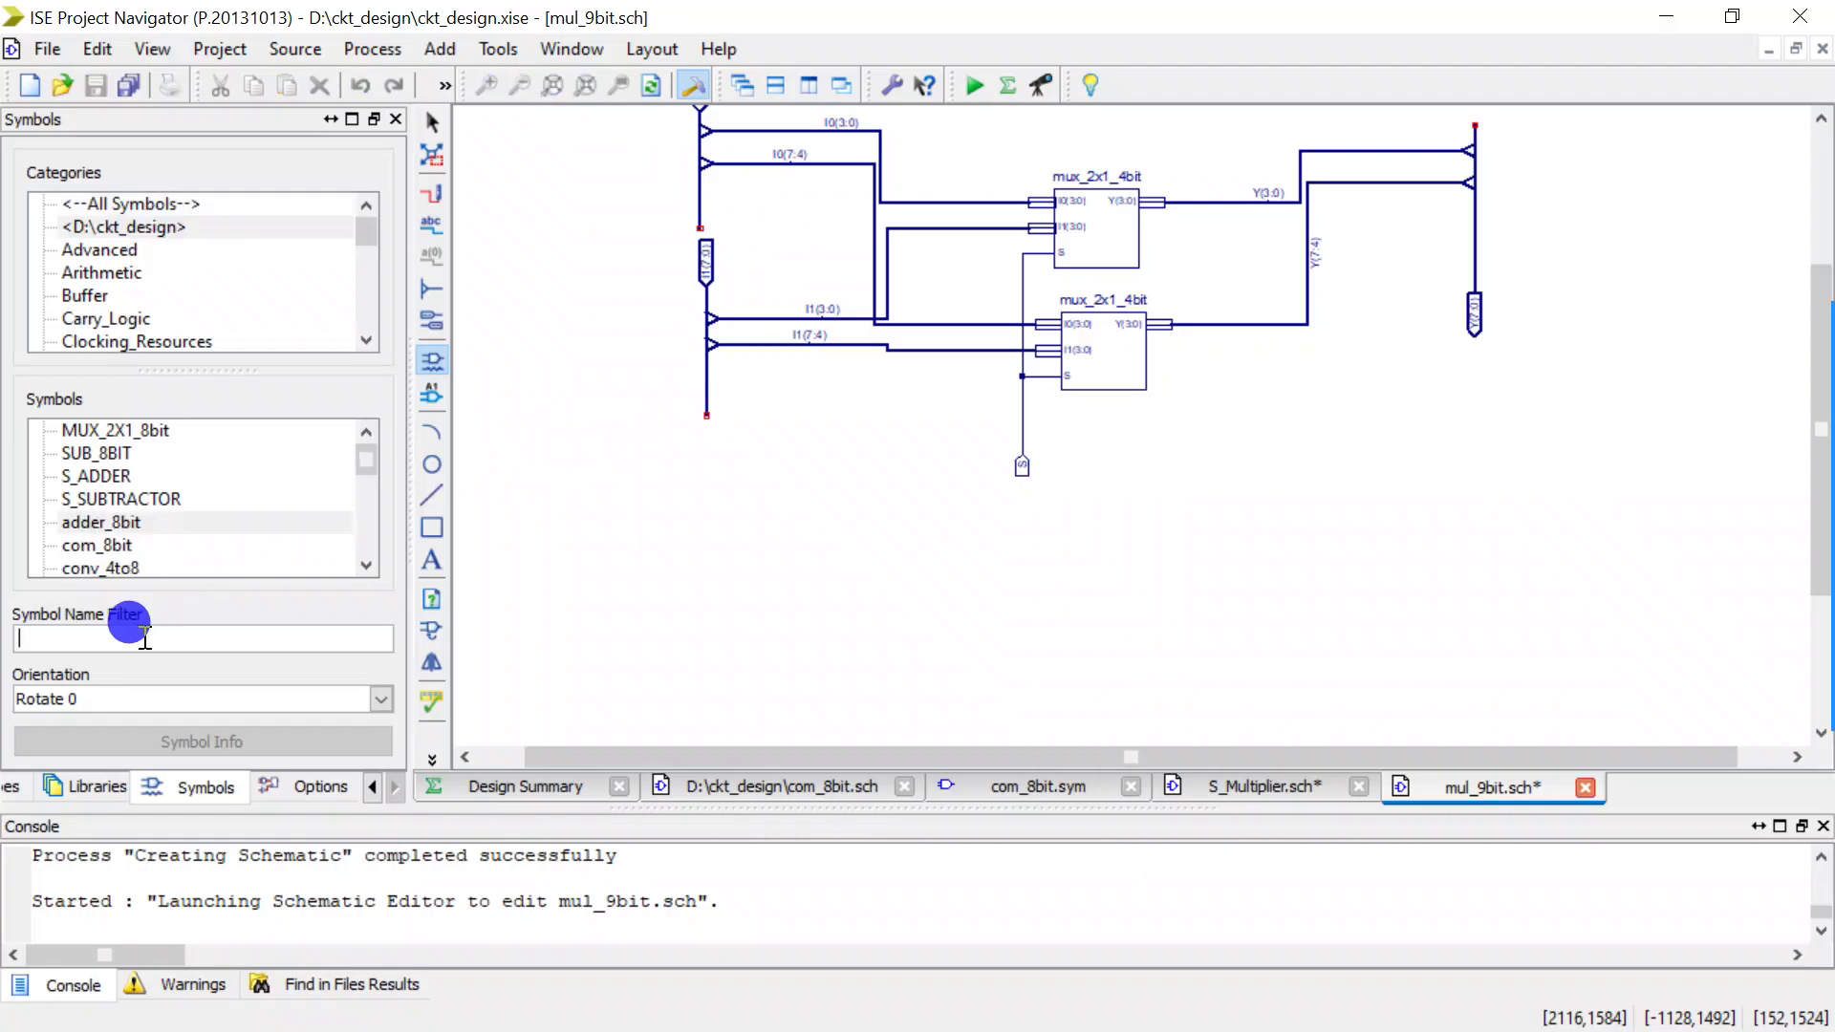
type("mul")
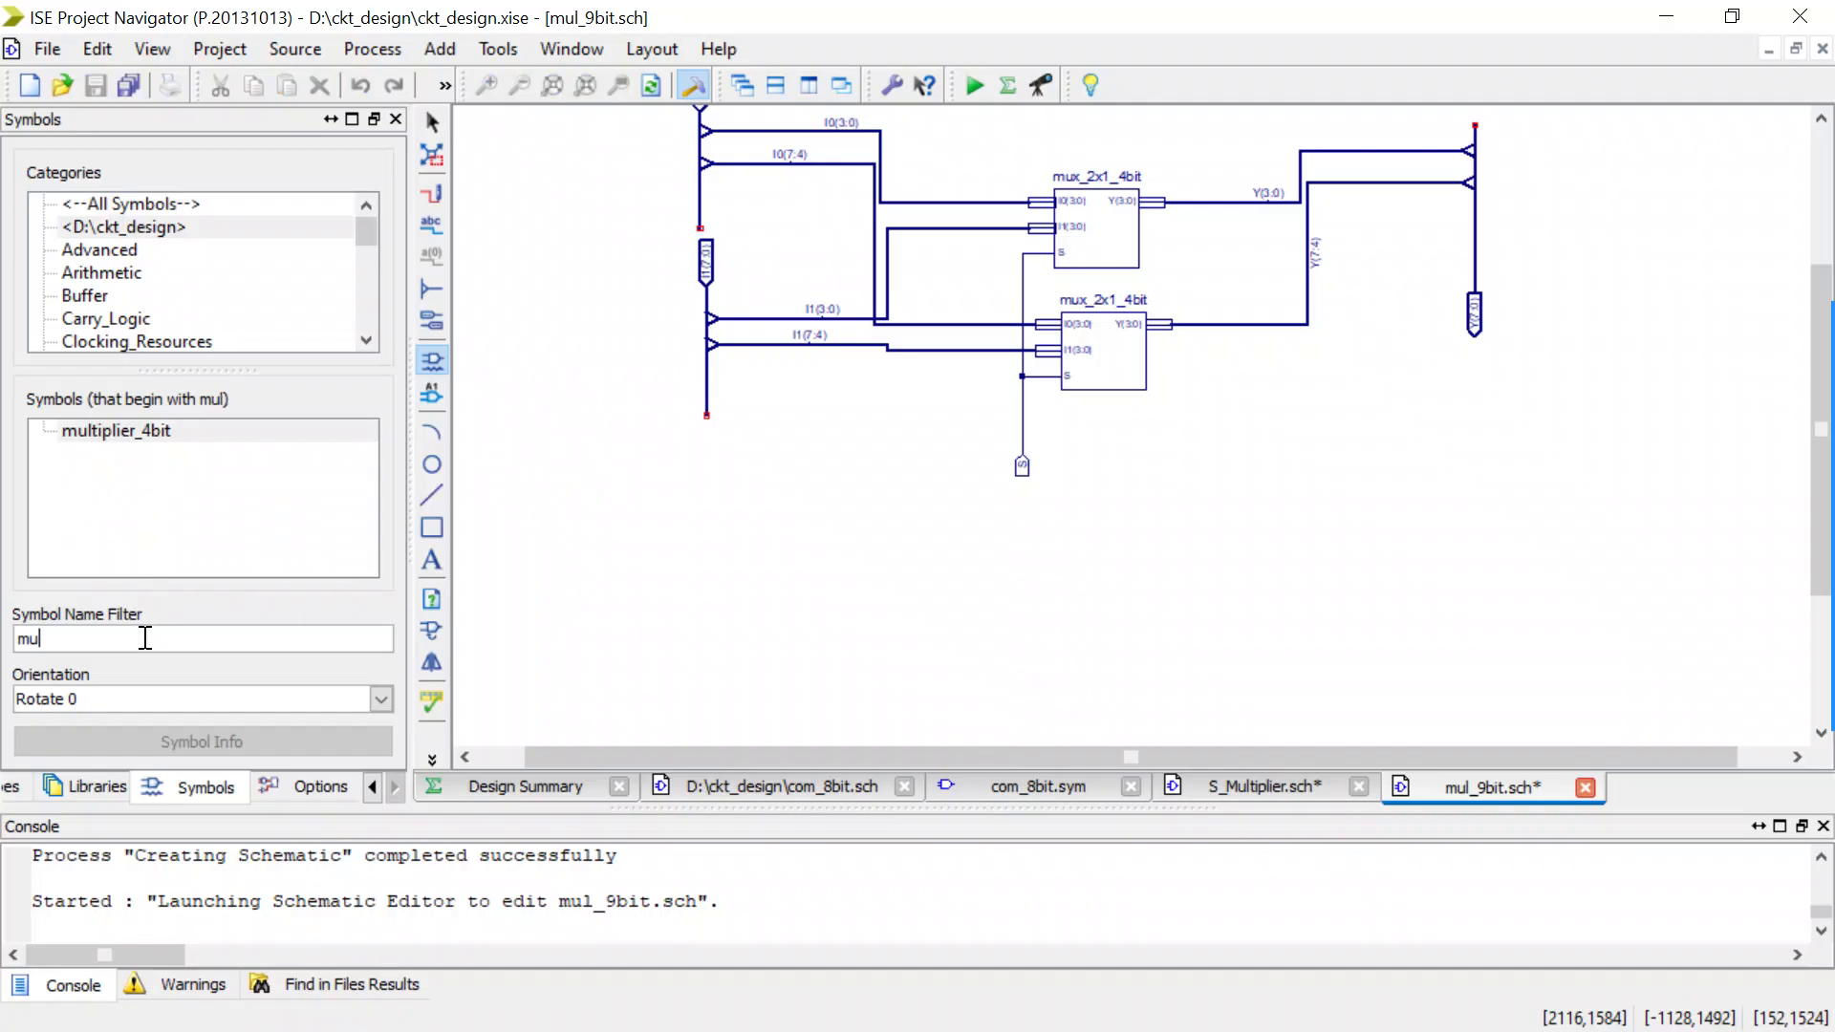
key("BackSpace")
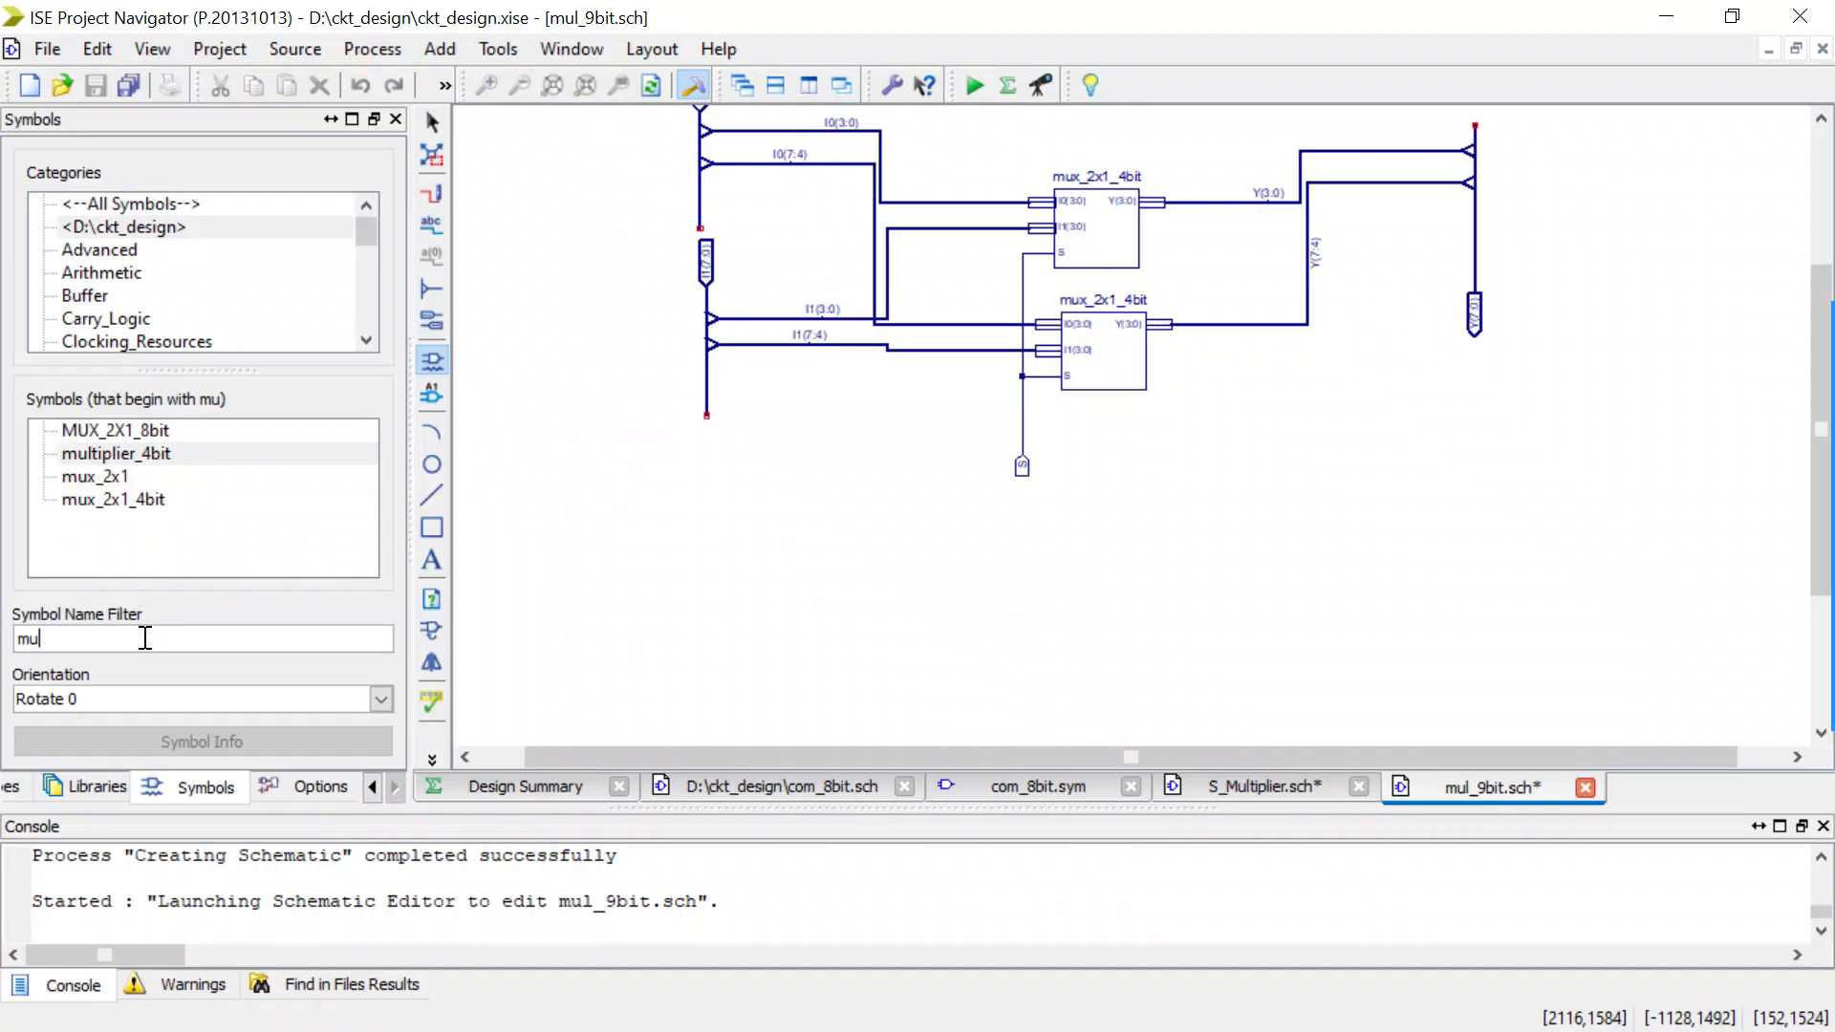
left_click(116, 476)
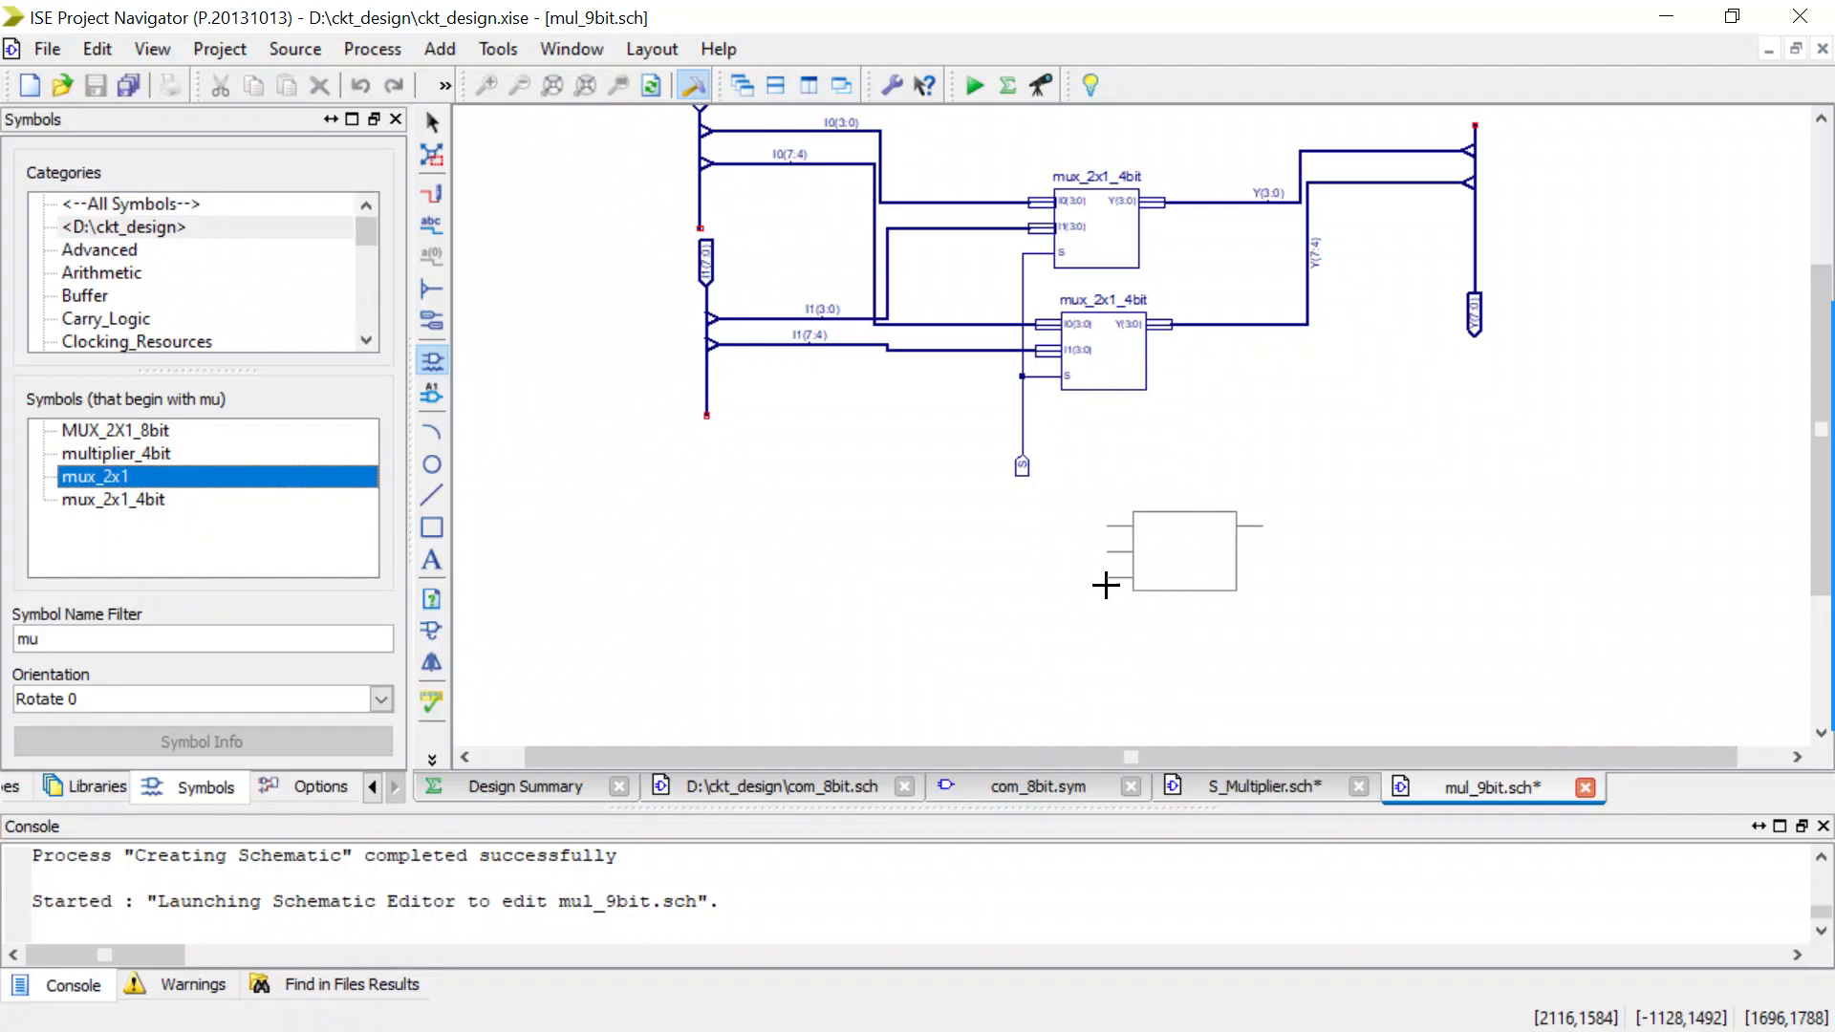
left_click(1082, 519)
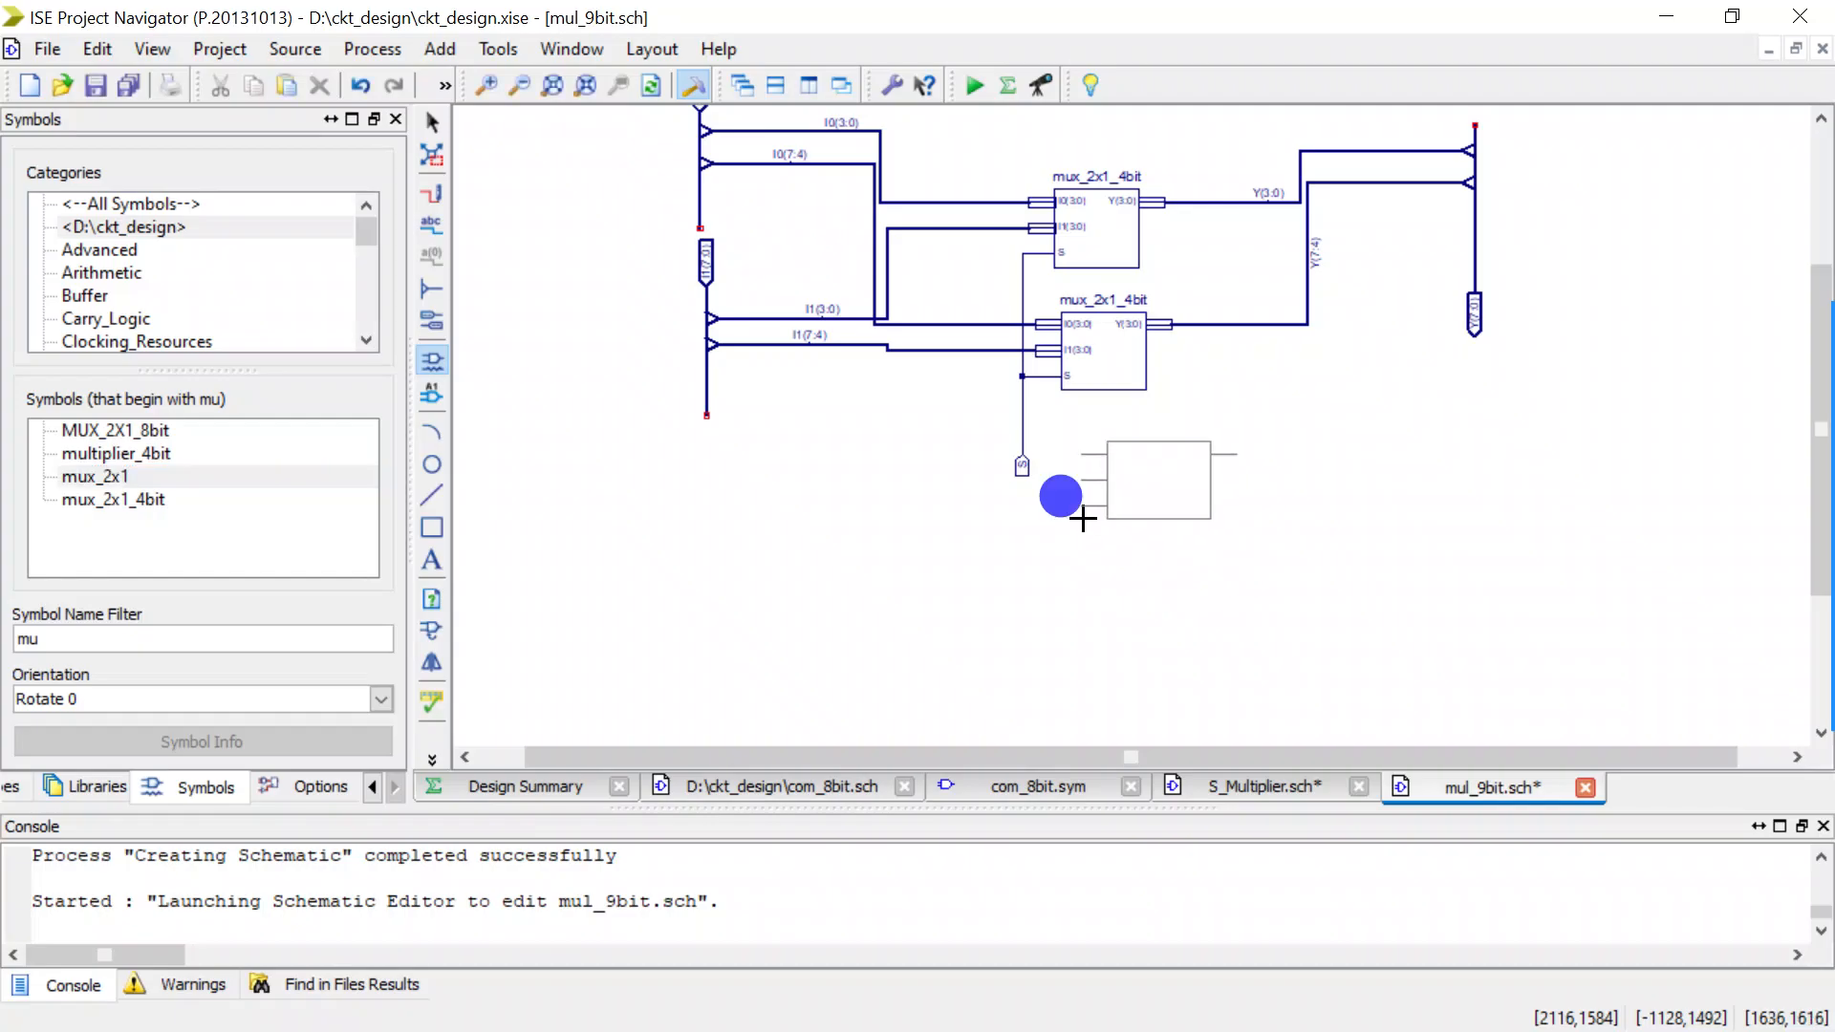
key("Escape")
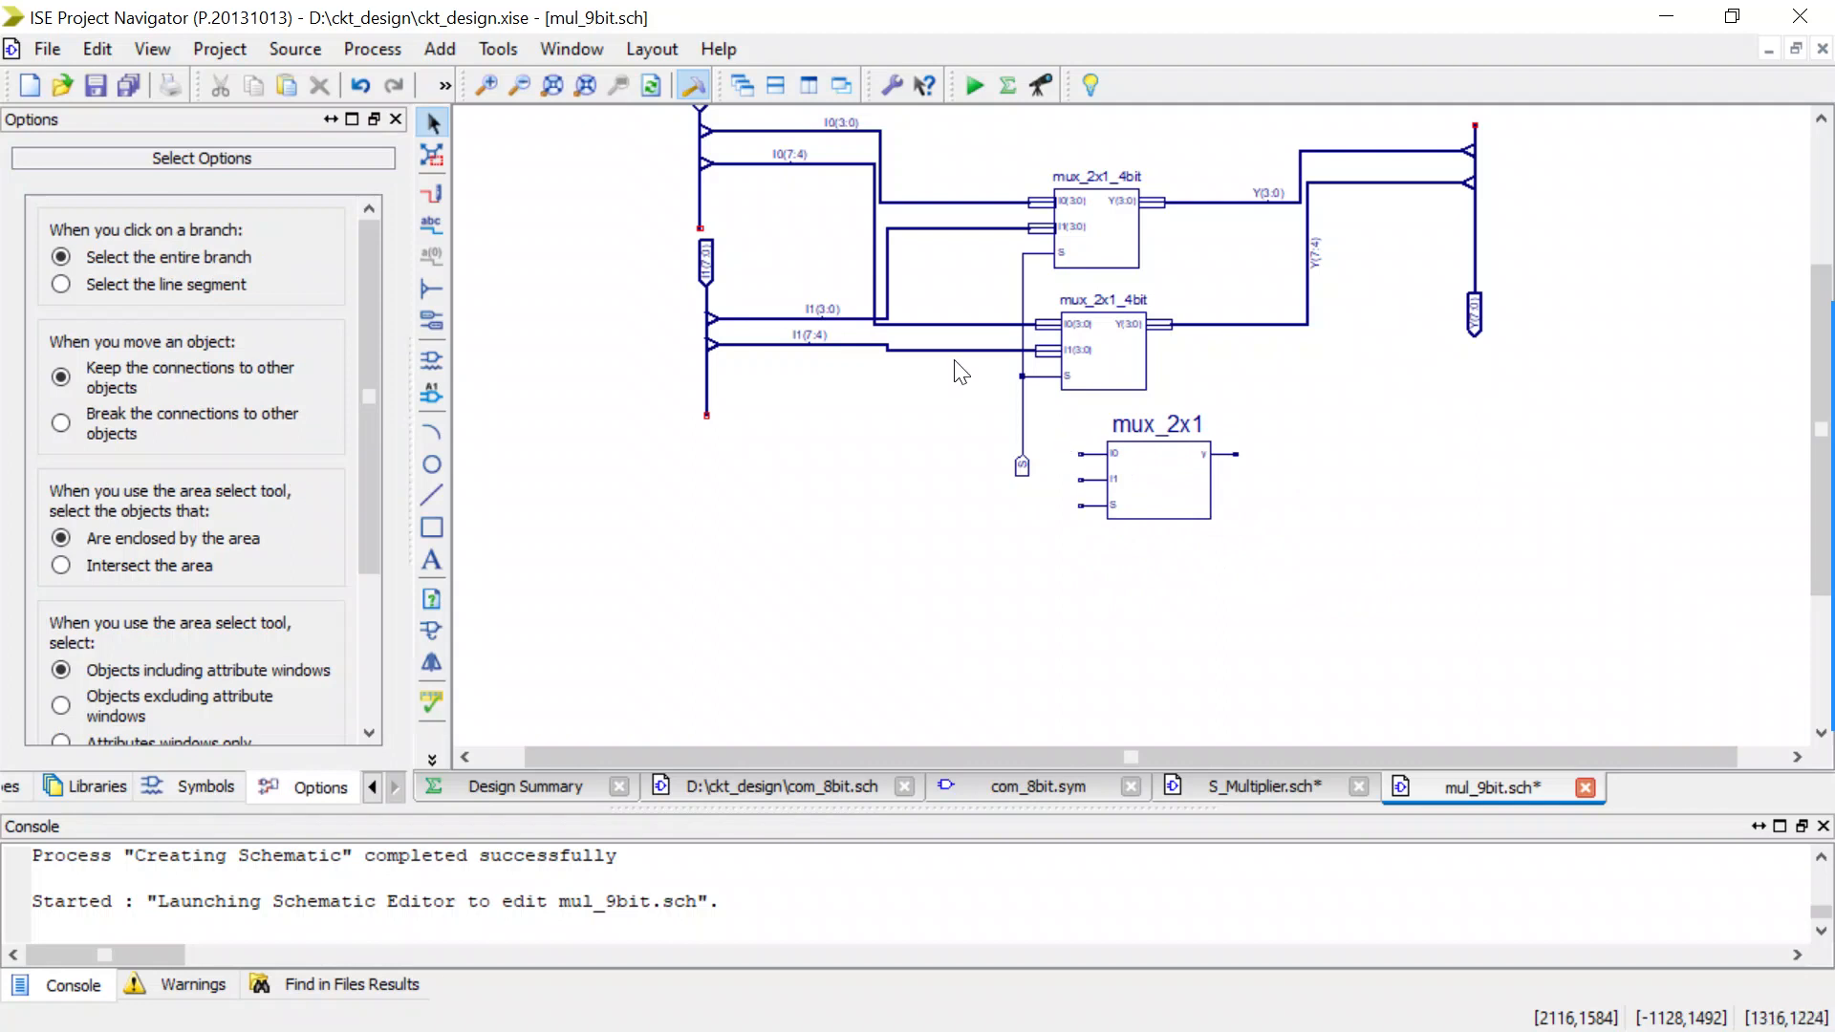
Rename the I0 input bus net as I0(8:0).
scroll(793, 287, "up", 2)
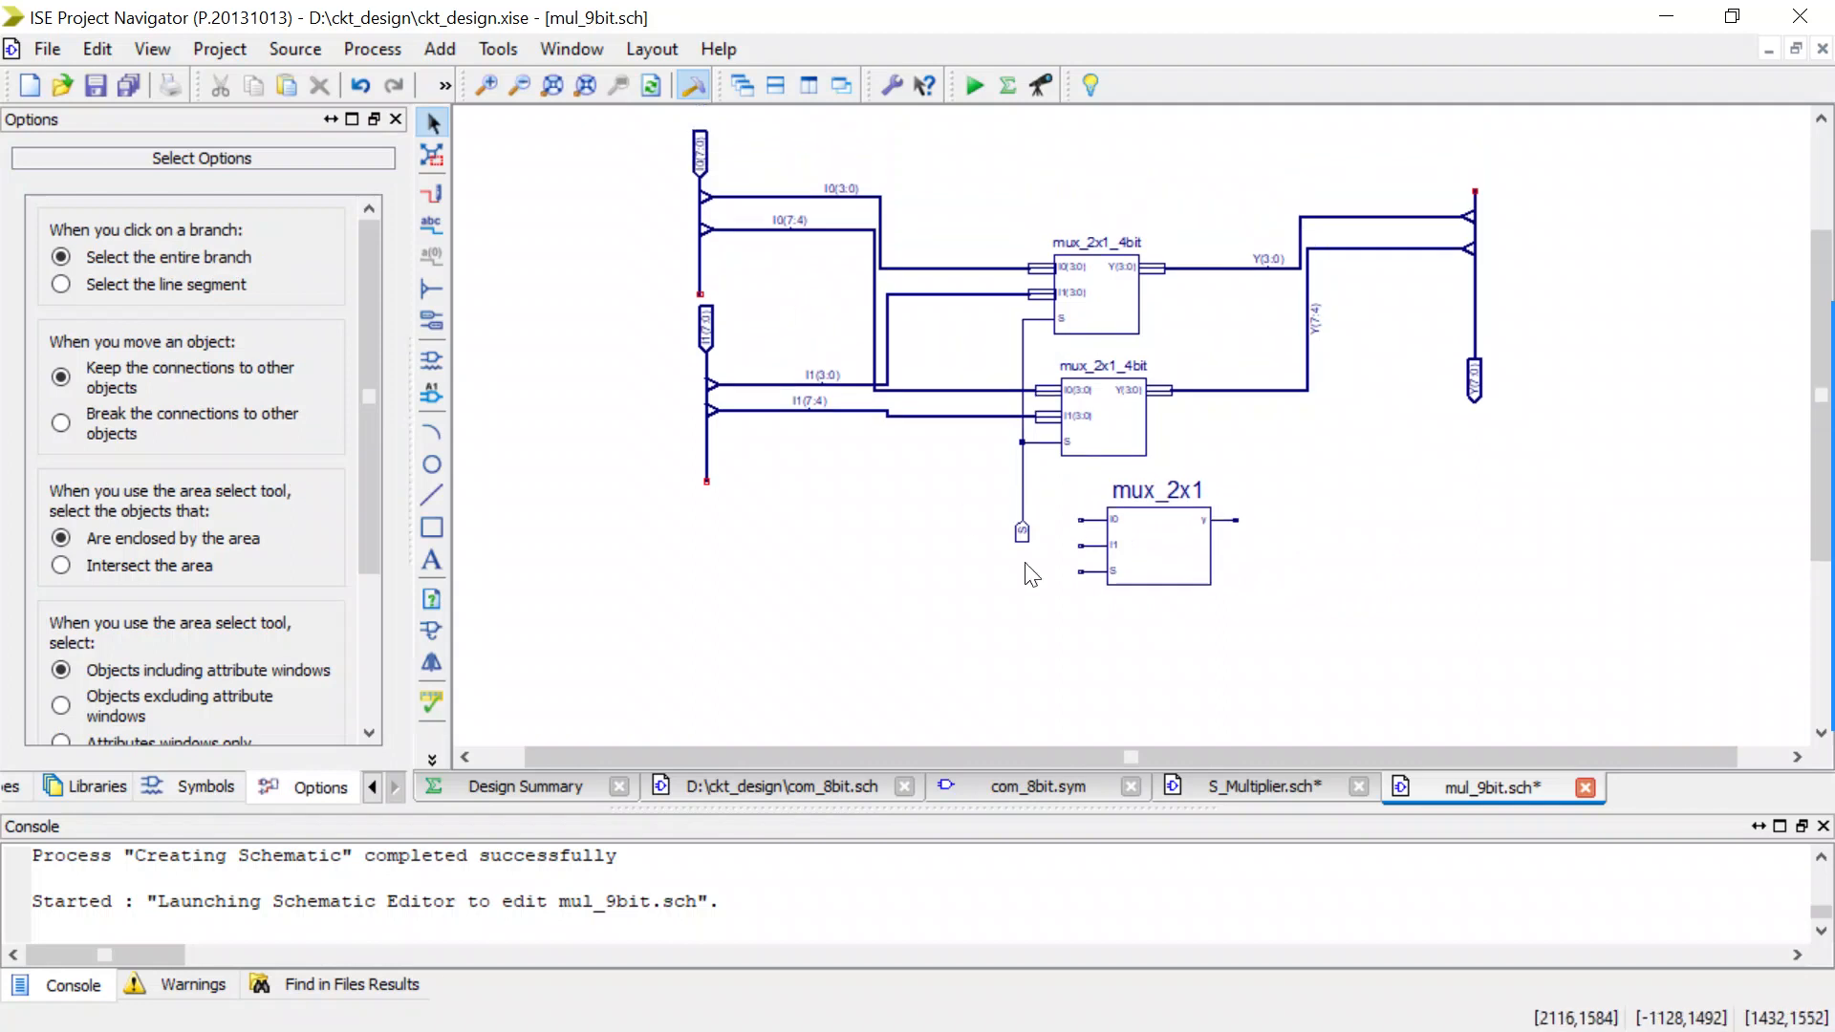
left_click(701, 258)
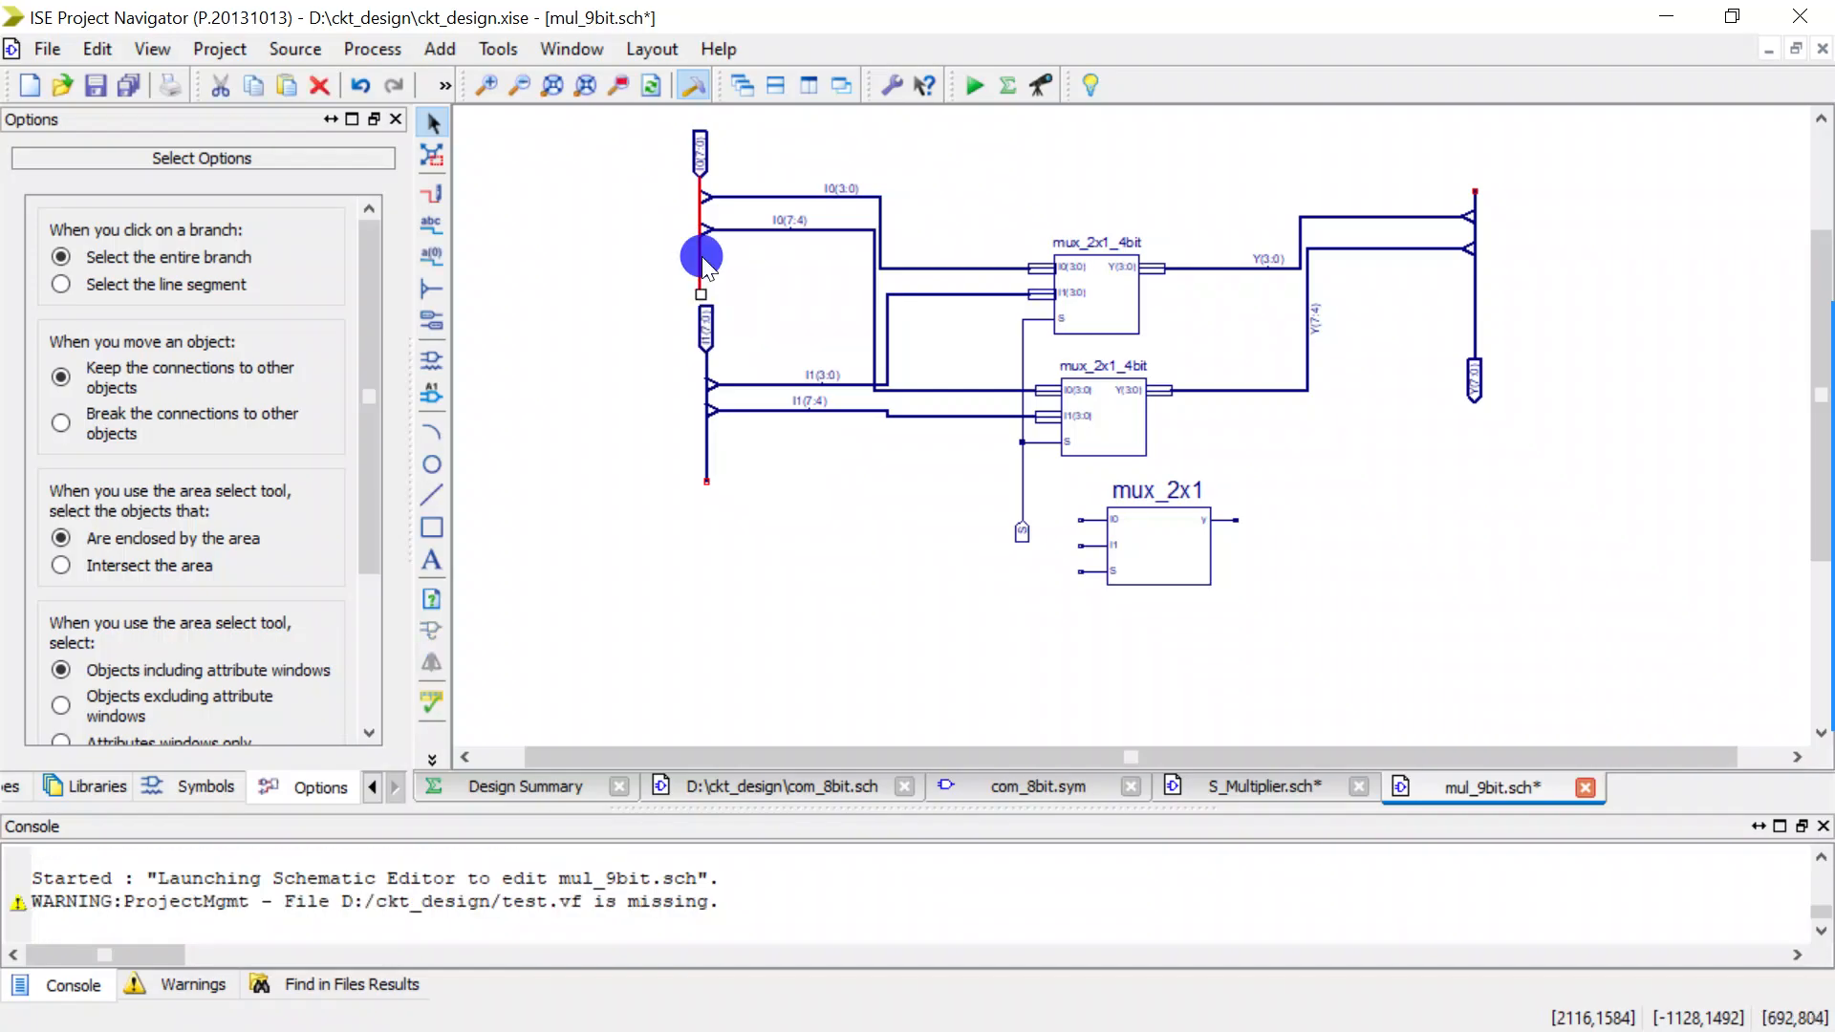
double_click(702, 258)
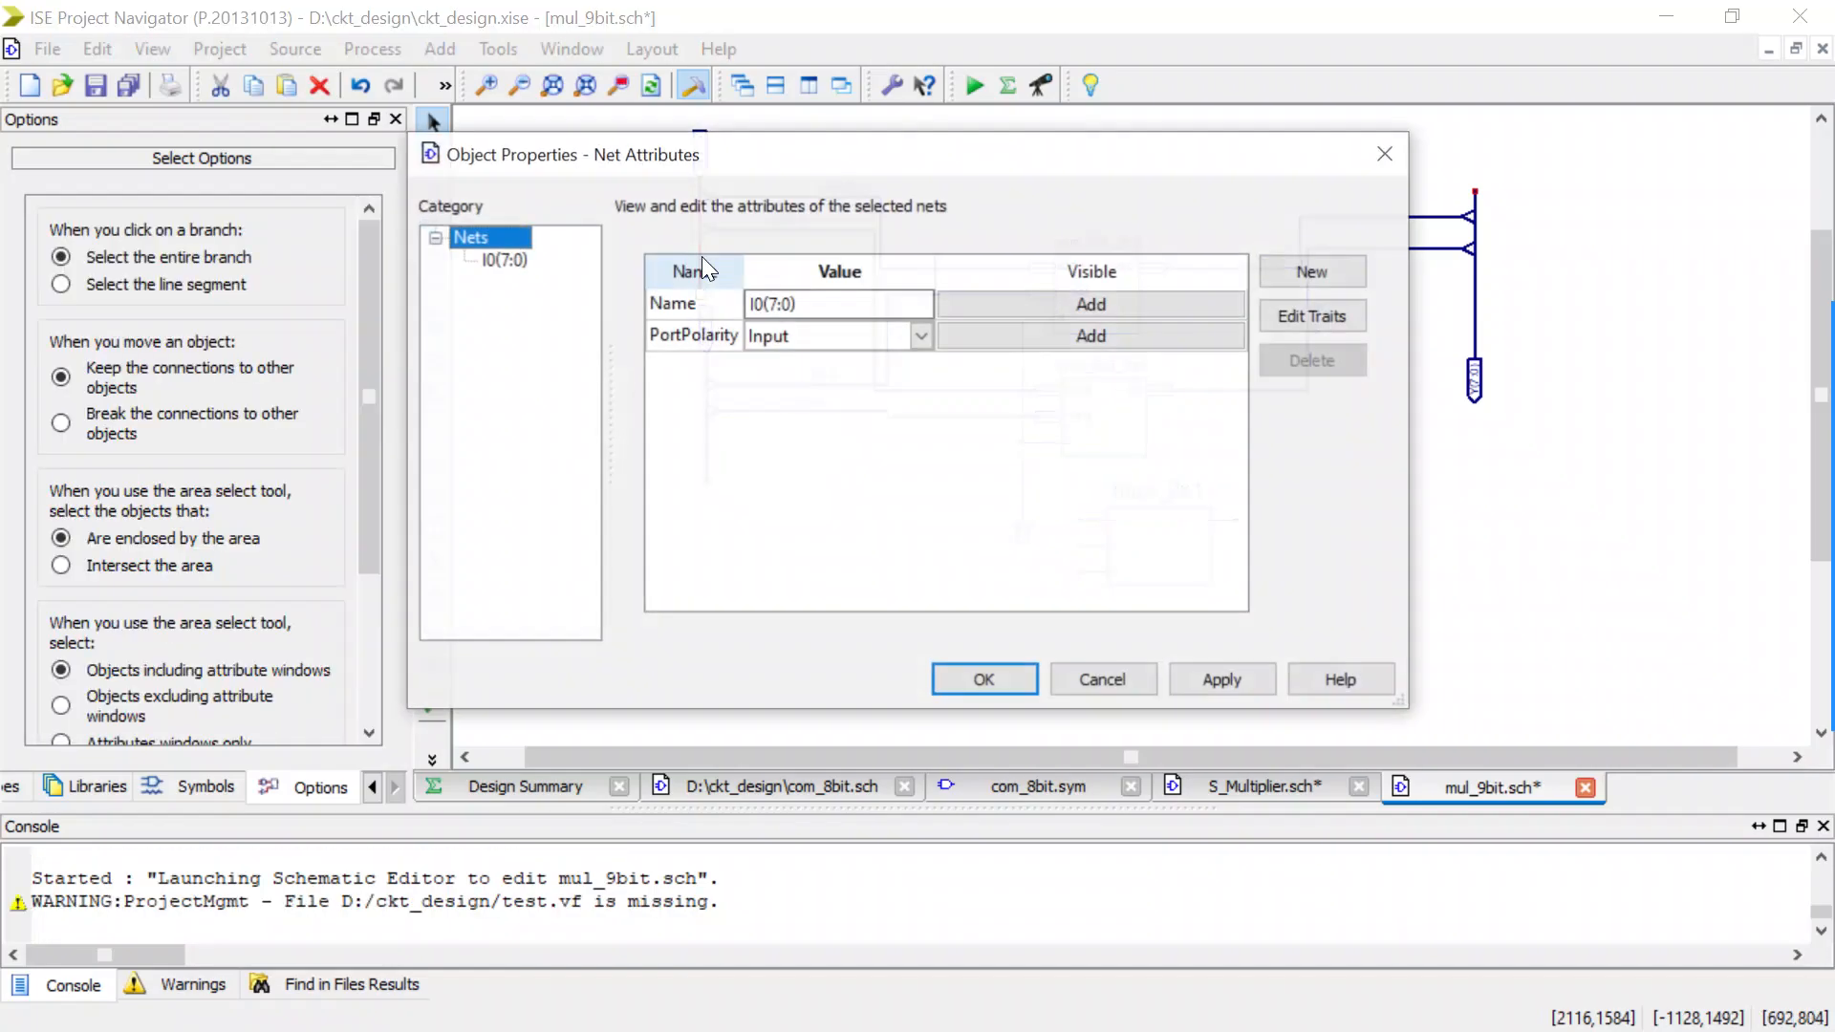
left_click(783, 300)
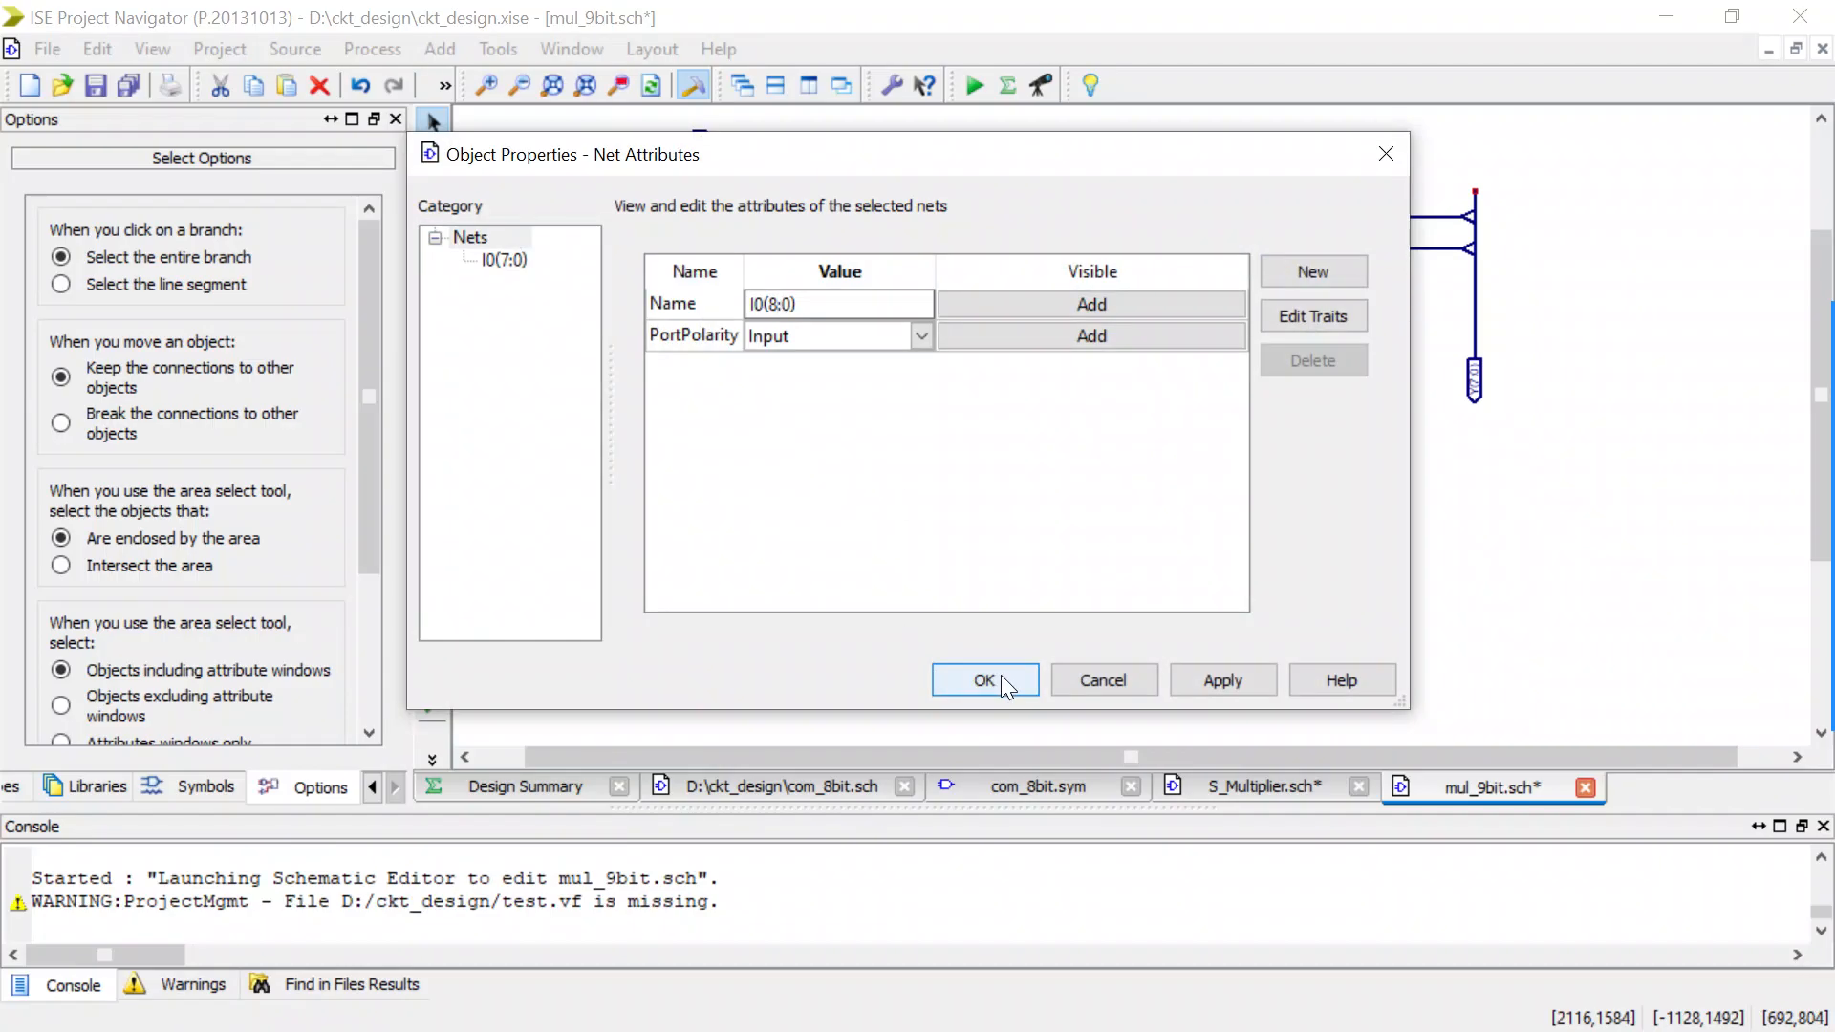
left_click(1001, 675)
Rename the I1 input bus net as I1(8:0).
double_click(708, 428)
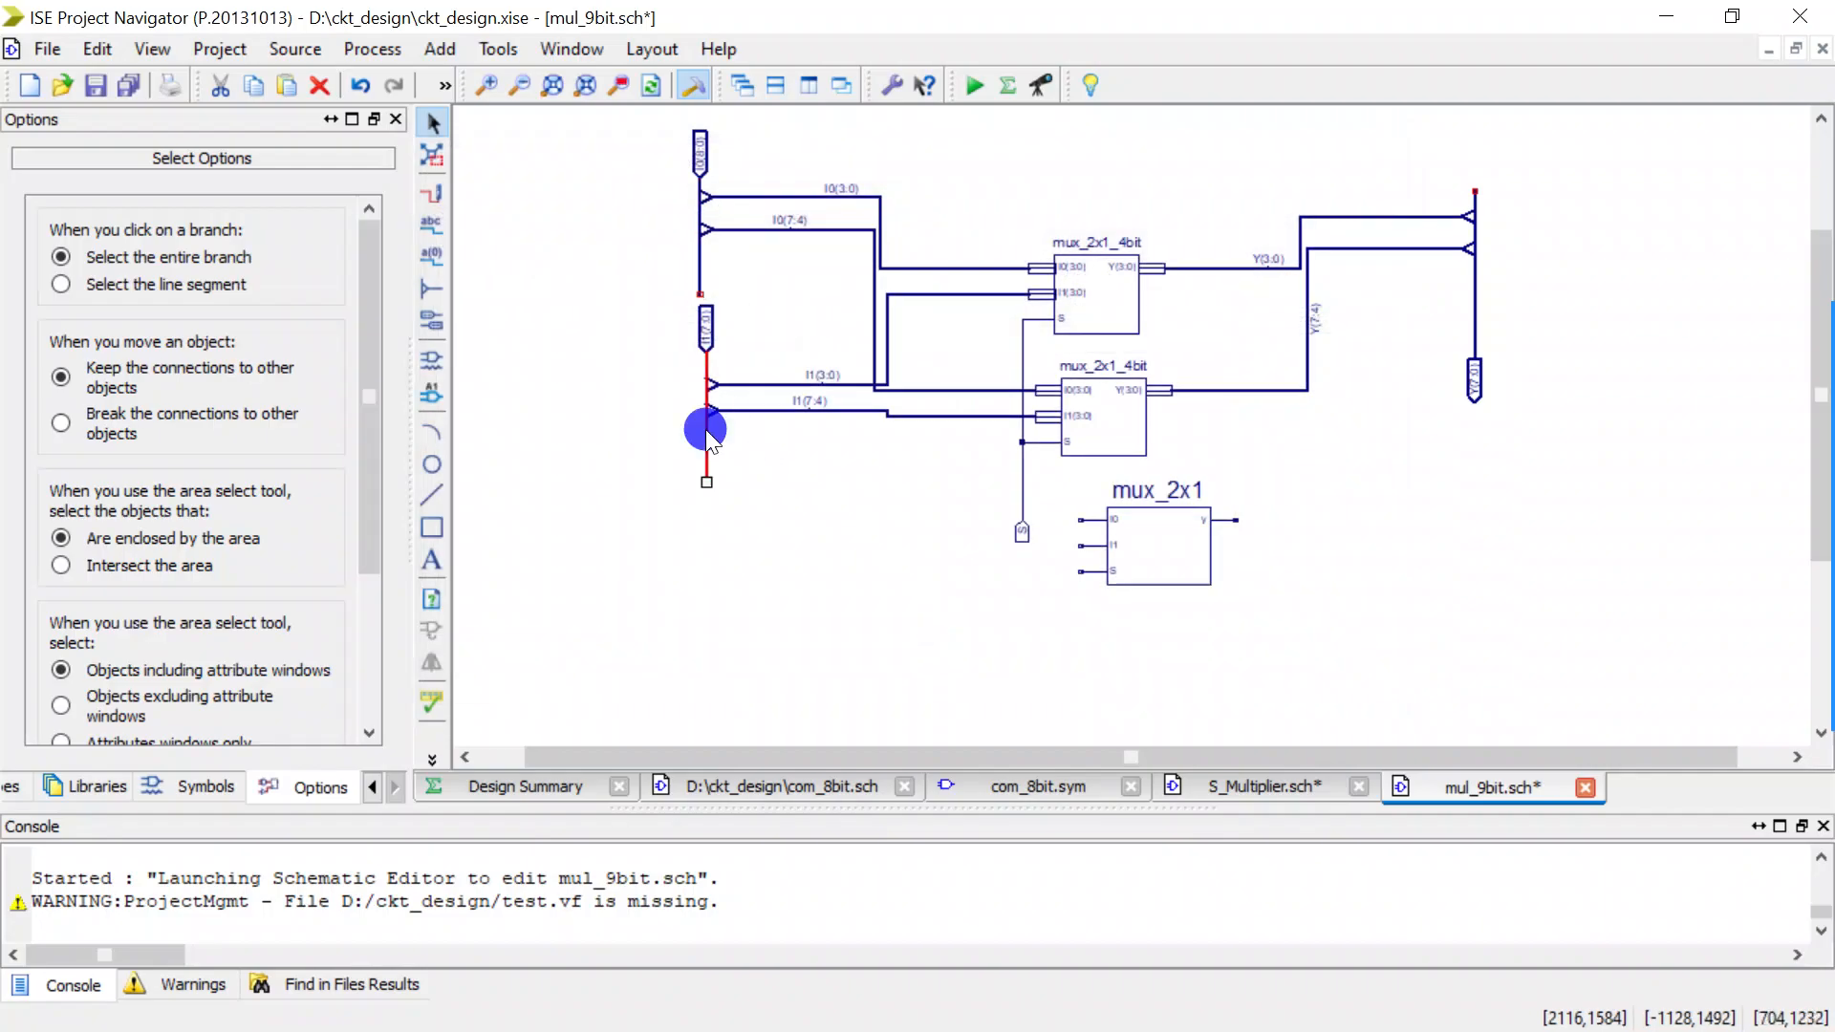
left_click(780, 304)
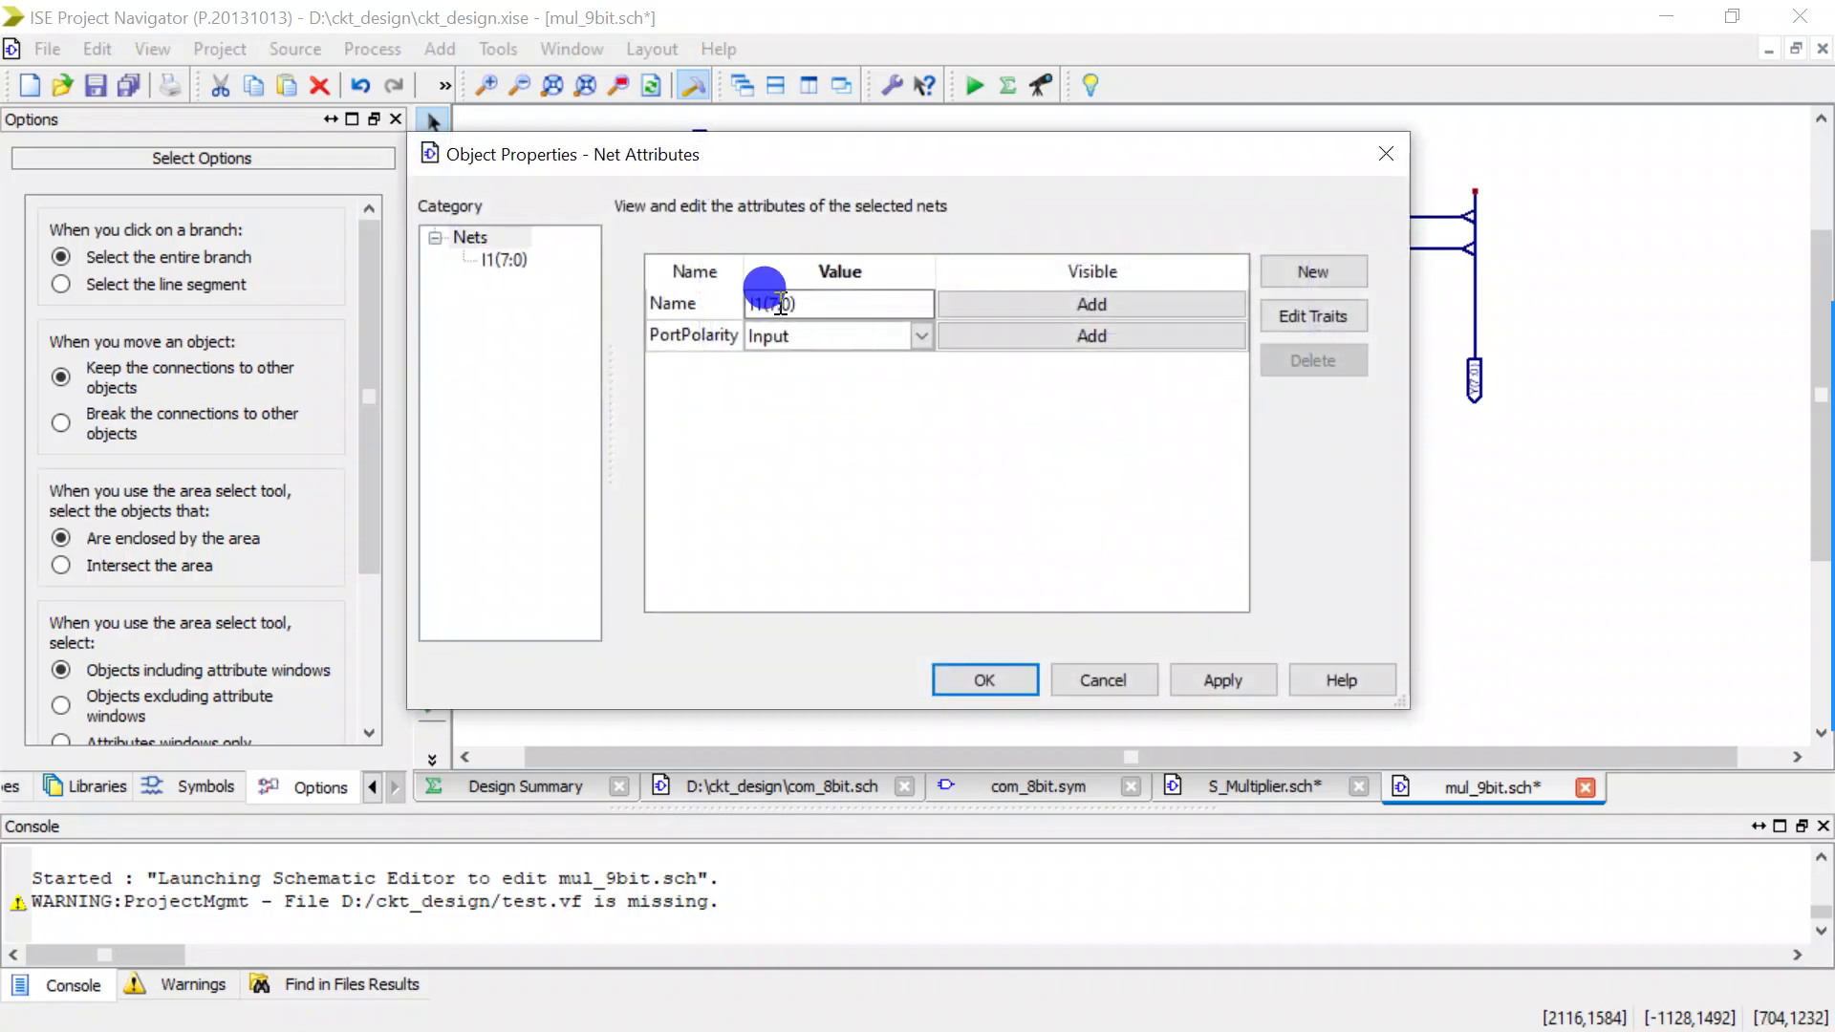
key("BackSpace")
key("BackSpace")
left_click(973, 674)
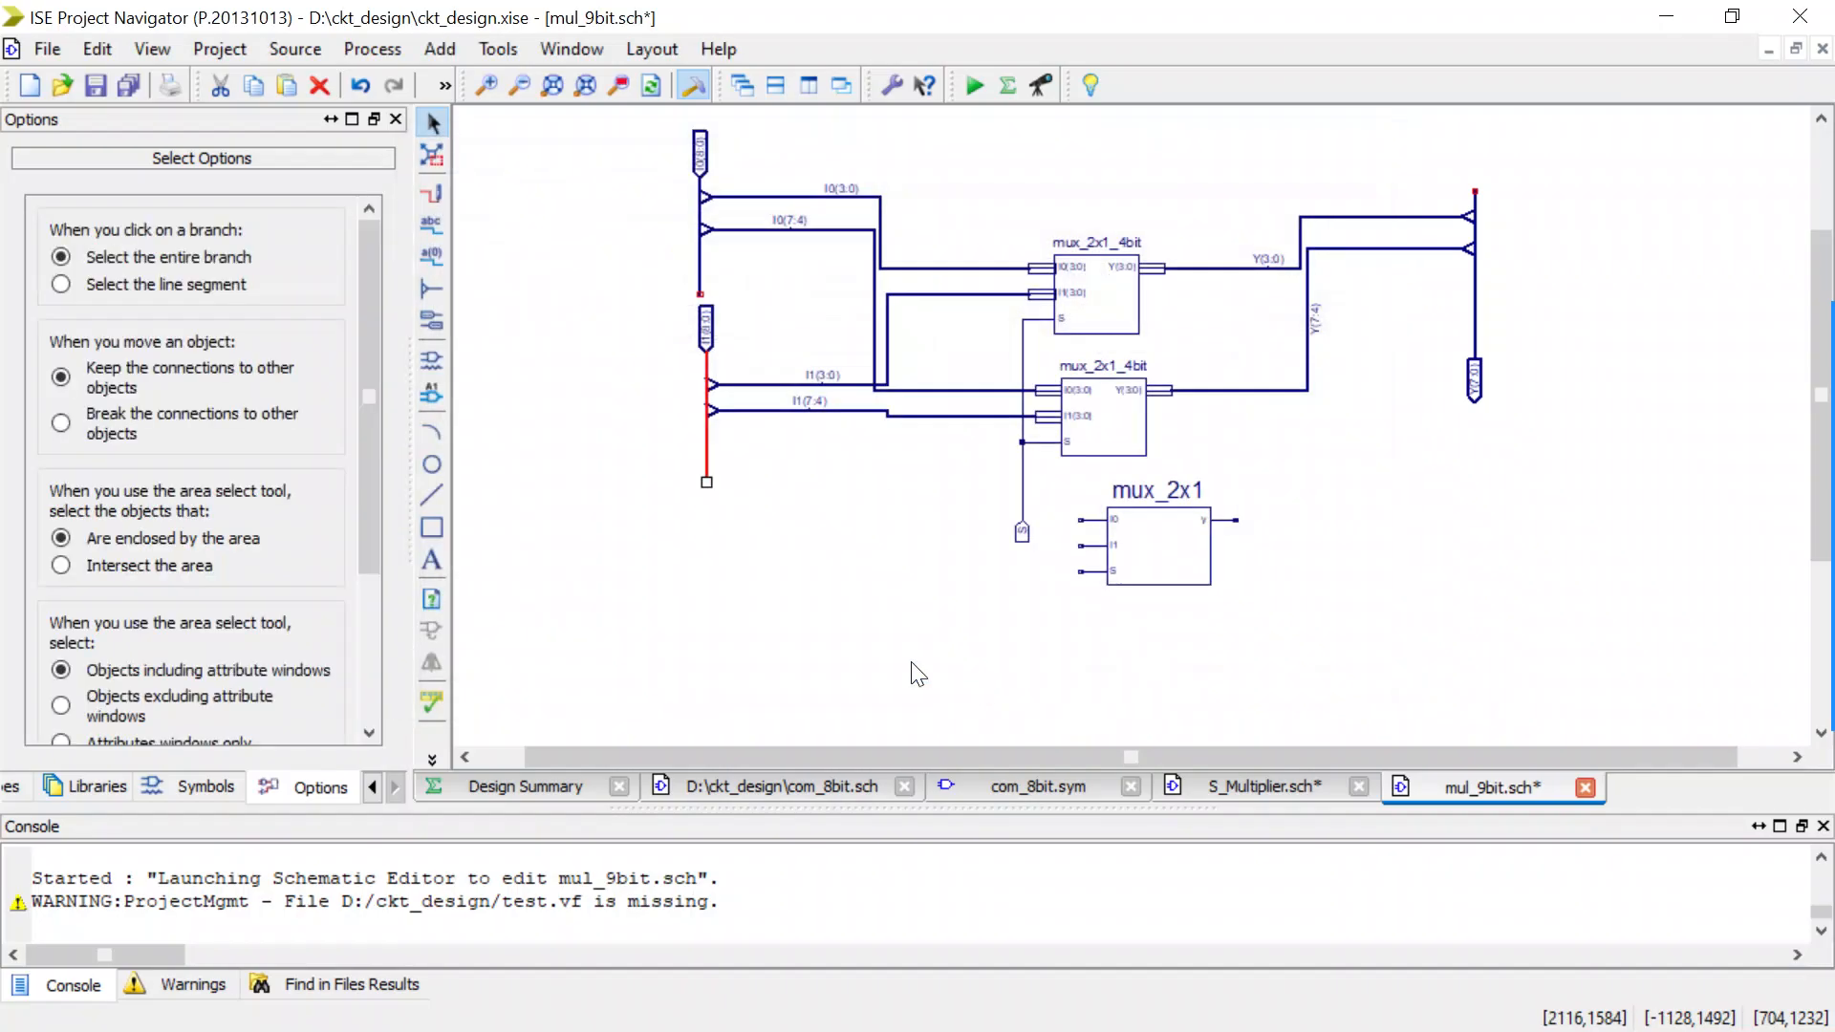
Add one bus tap with the Left orientation to each of the I0(8:0) and I1(8:0) buses, below their existing taps.
left_click(432, 289)
left_click(172, 369)
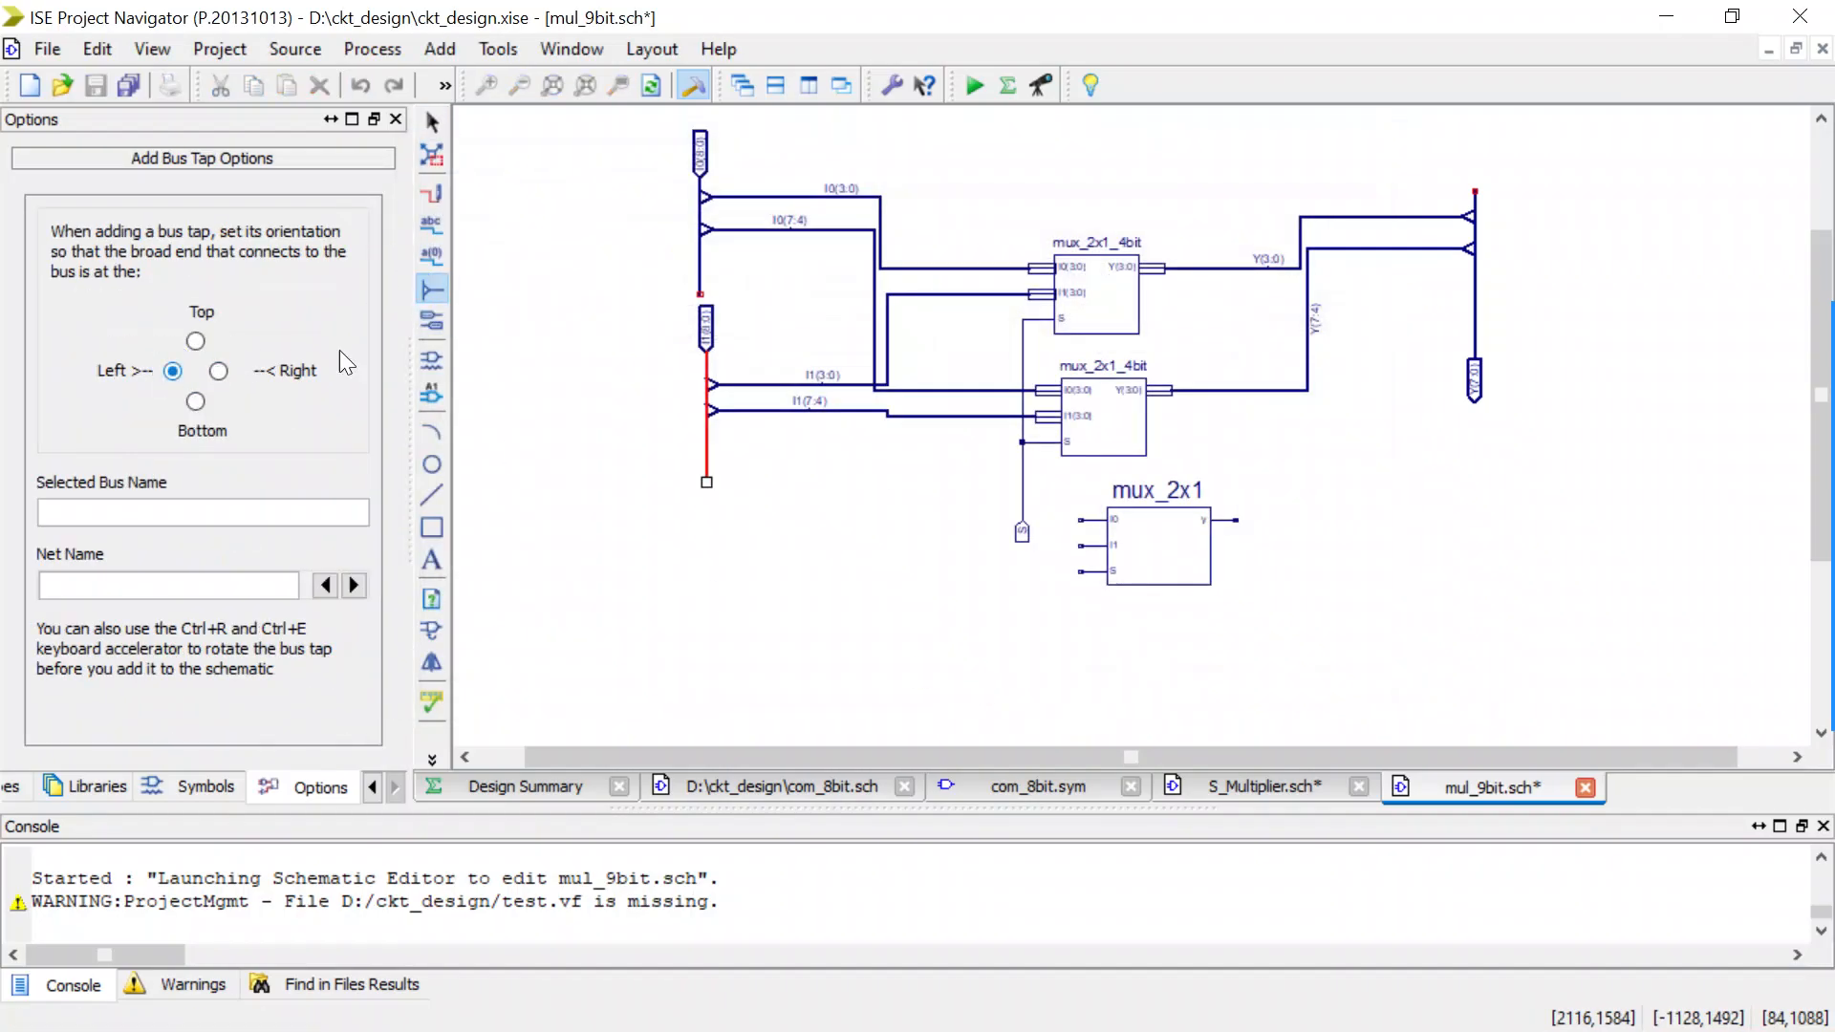
left_click(698, 237)
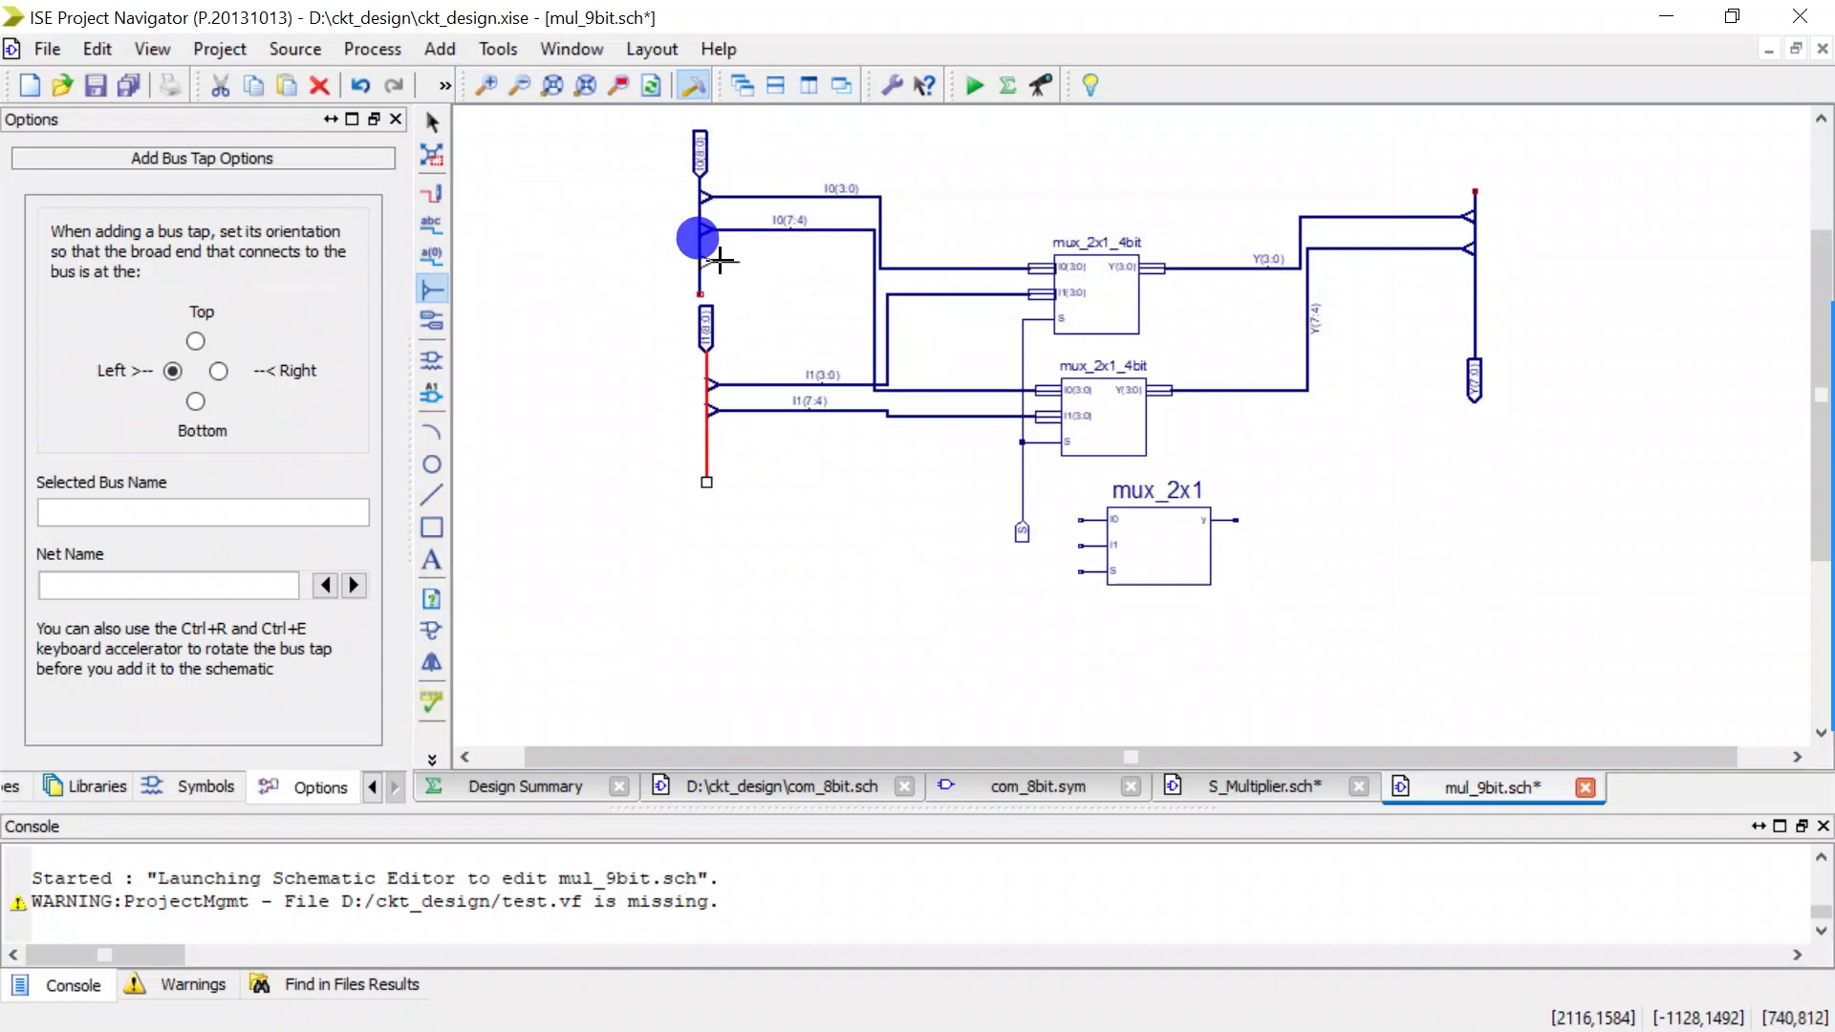
left_click(703, 421)
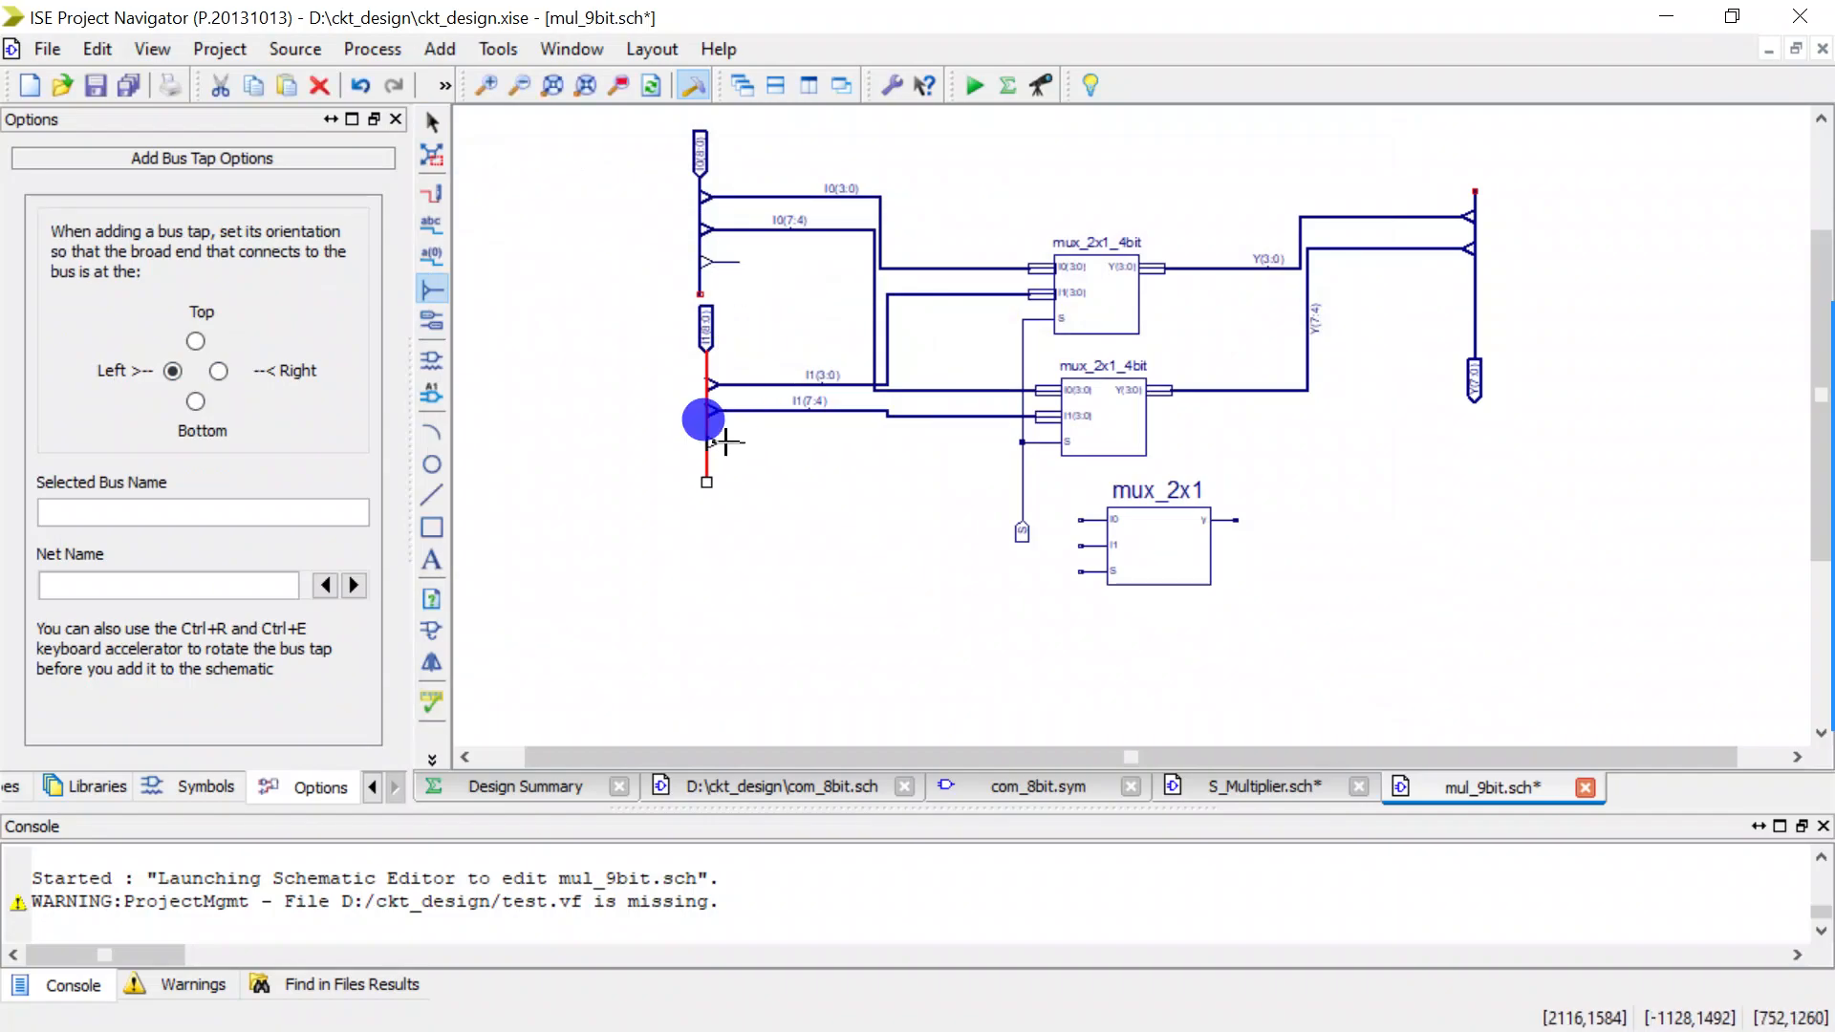
left_click(727, 442)
Wire the new I0 and I1 bus taps to the matching mux_2x1 inputs, and its S input to the shared S net.
key("ctrl+w")
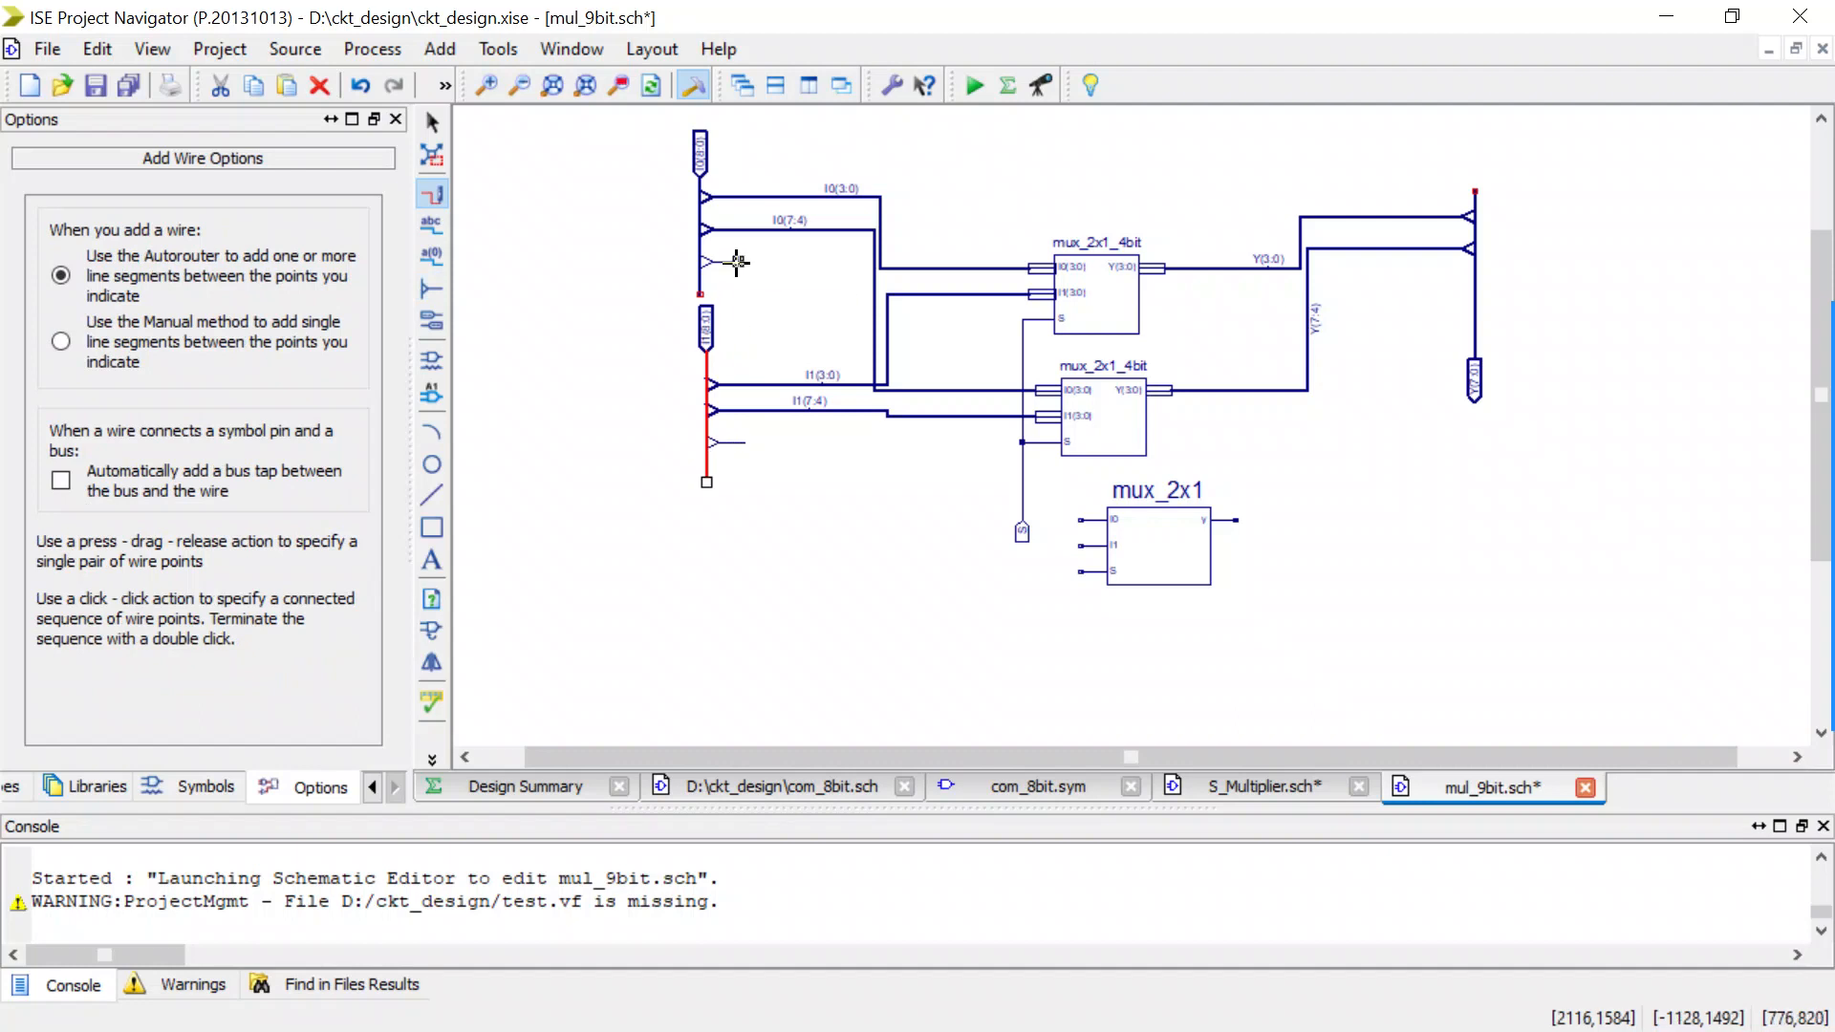
left_click_drag(737, 262, 1079, 519)
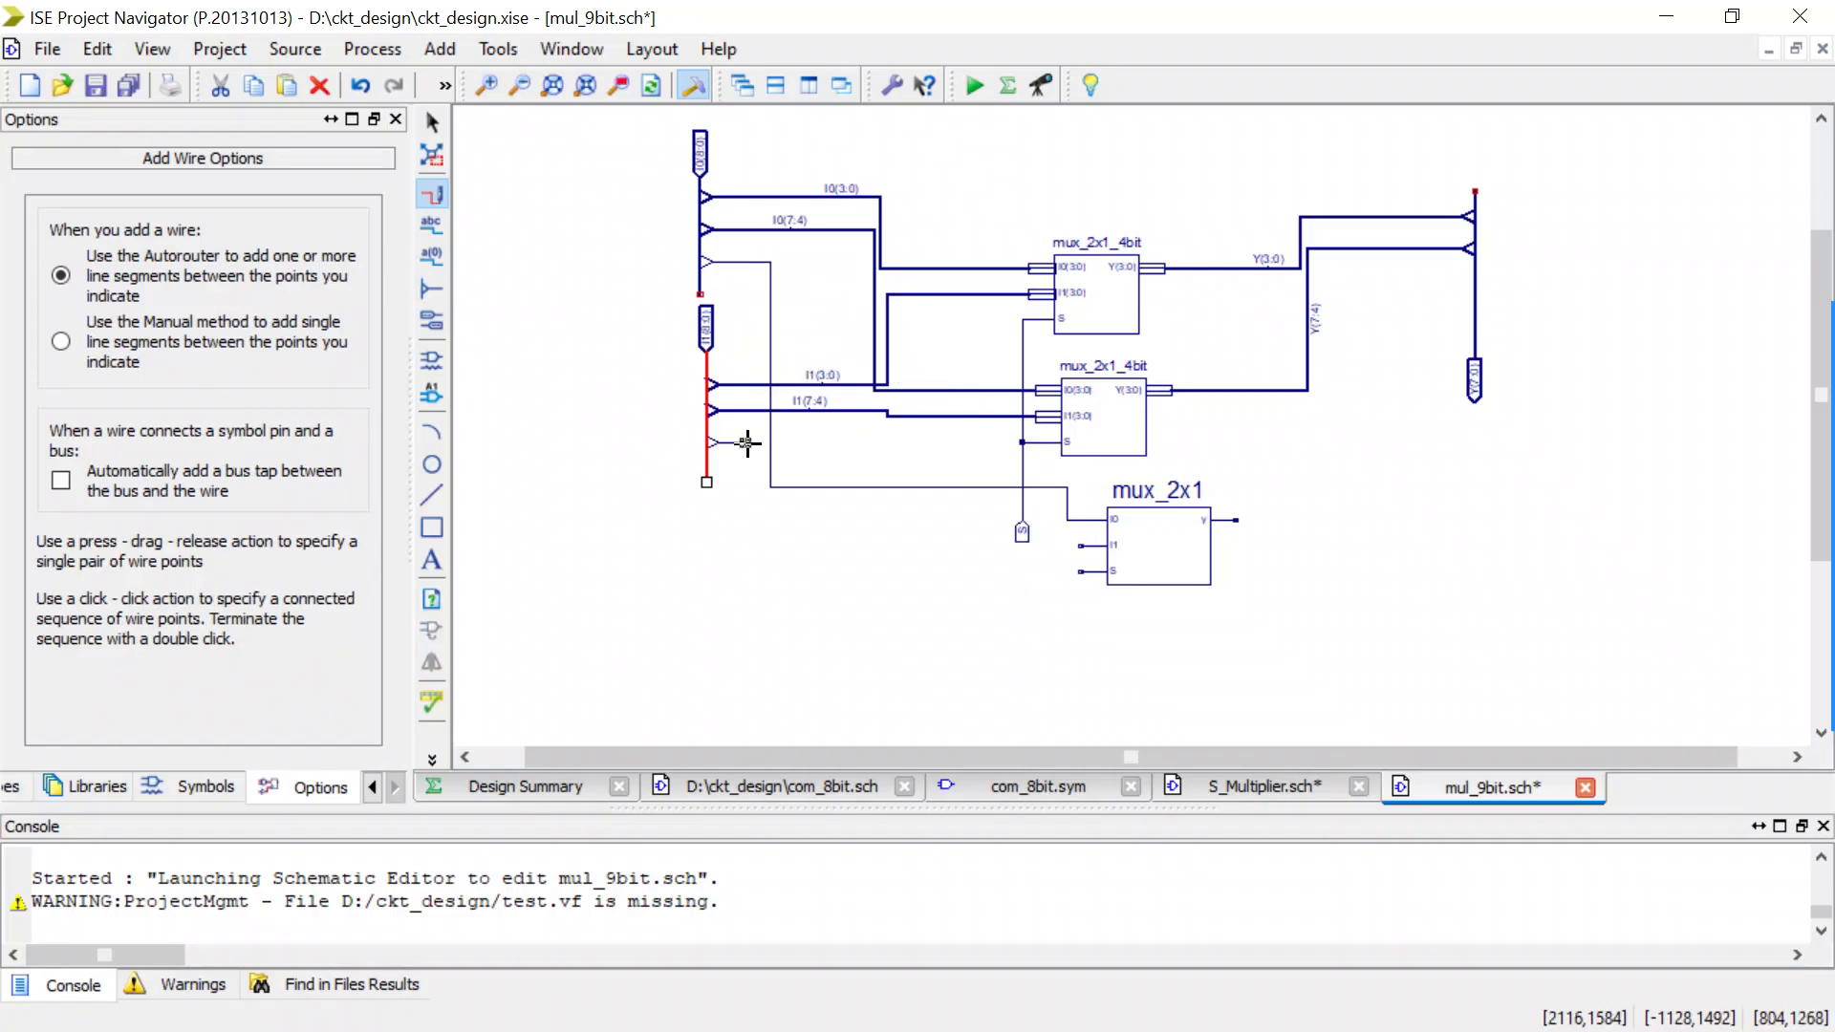
left_click_drag(747, 442, 1079, 540)
scroll(1173, 457, "up", 2)
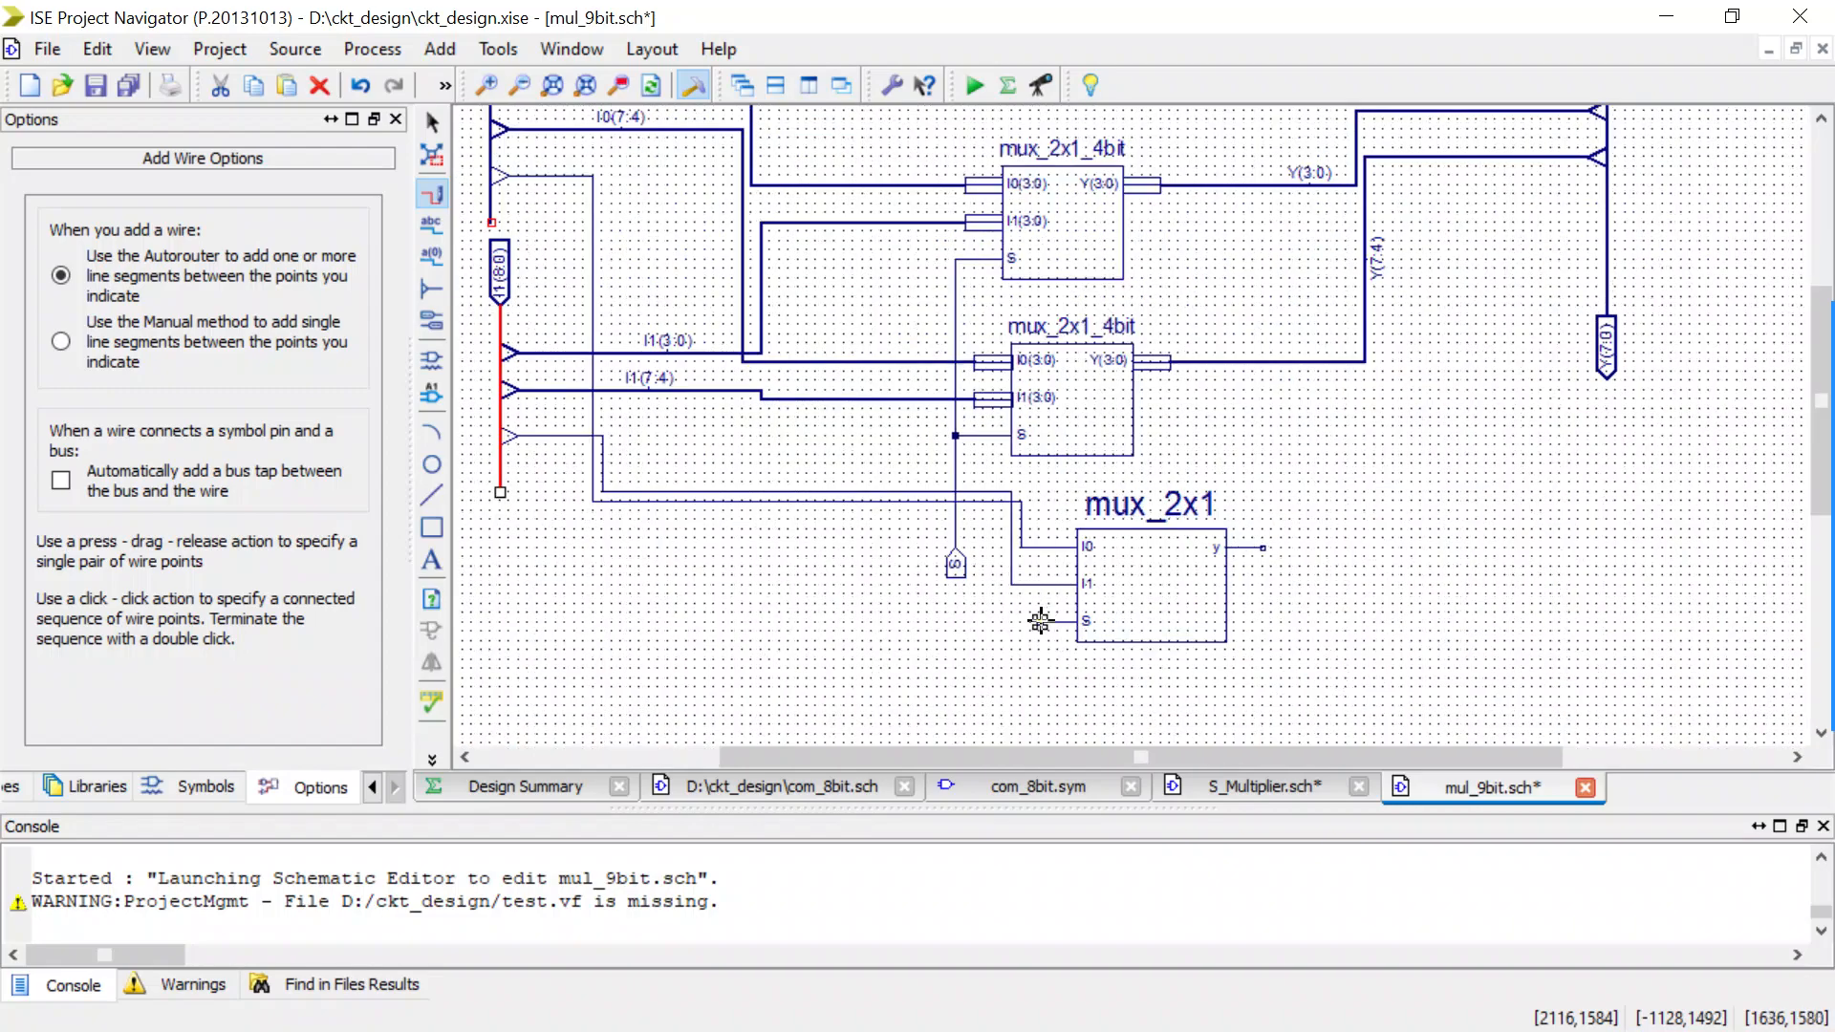
left_click_drag(1039, 621, 954, 453)
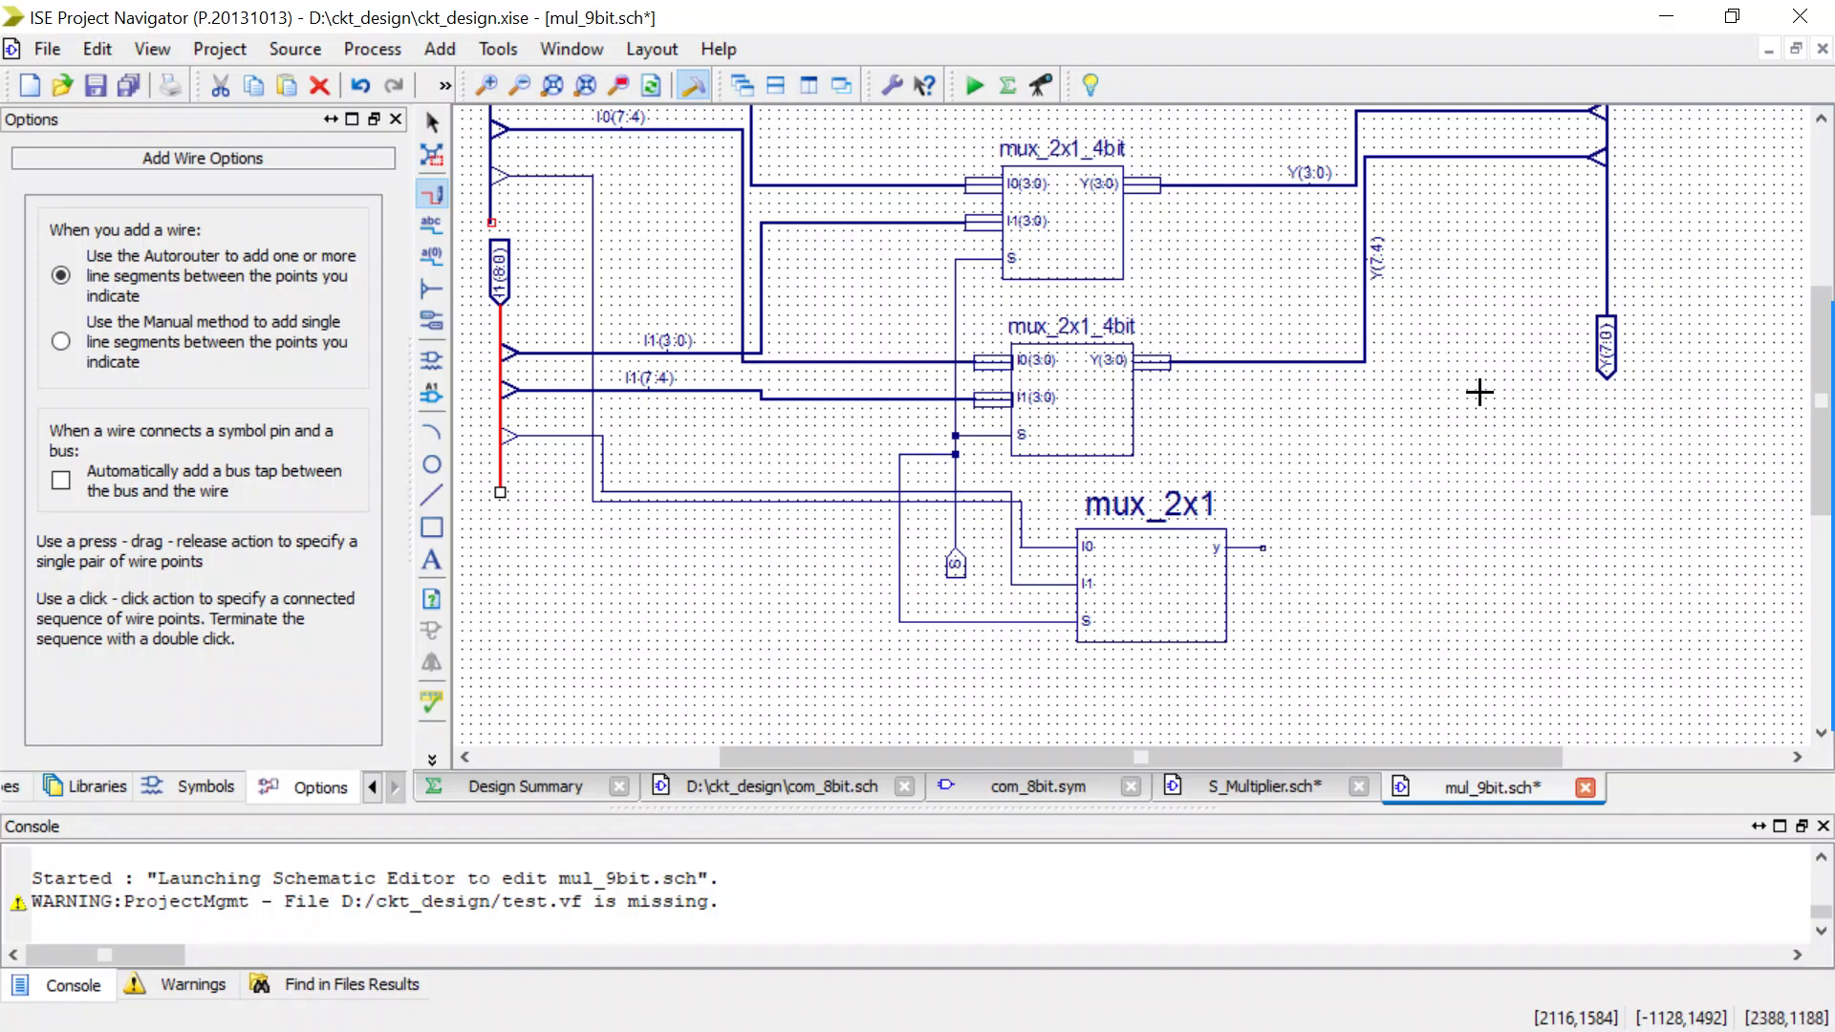
key("Escape")
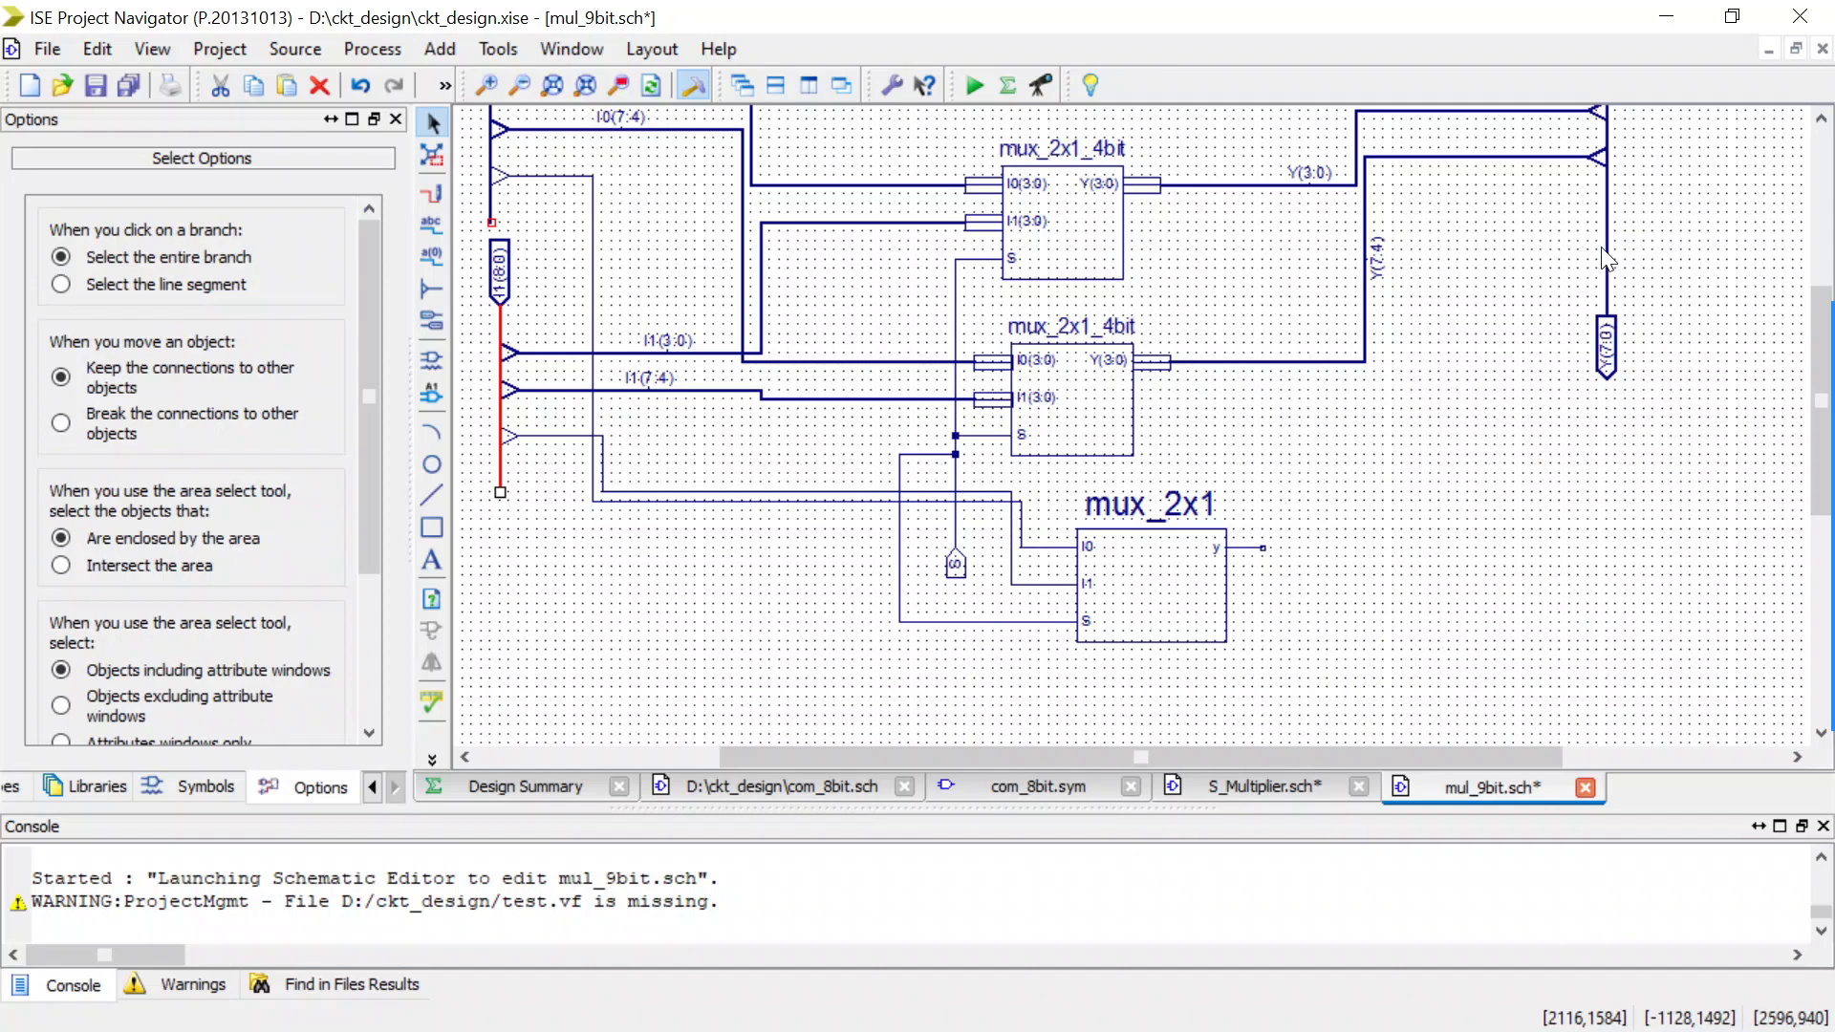
Rename the Y output bus net as Y(8:0).
left_click(1609, 250)
double_click(1609, 250)
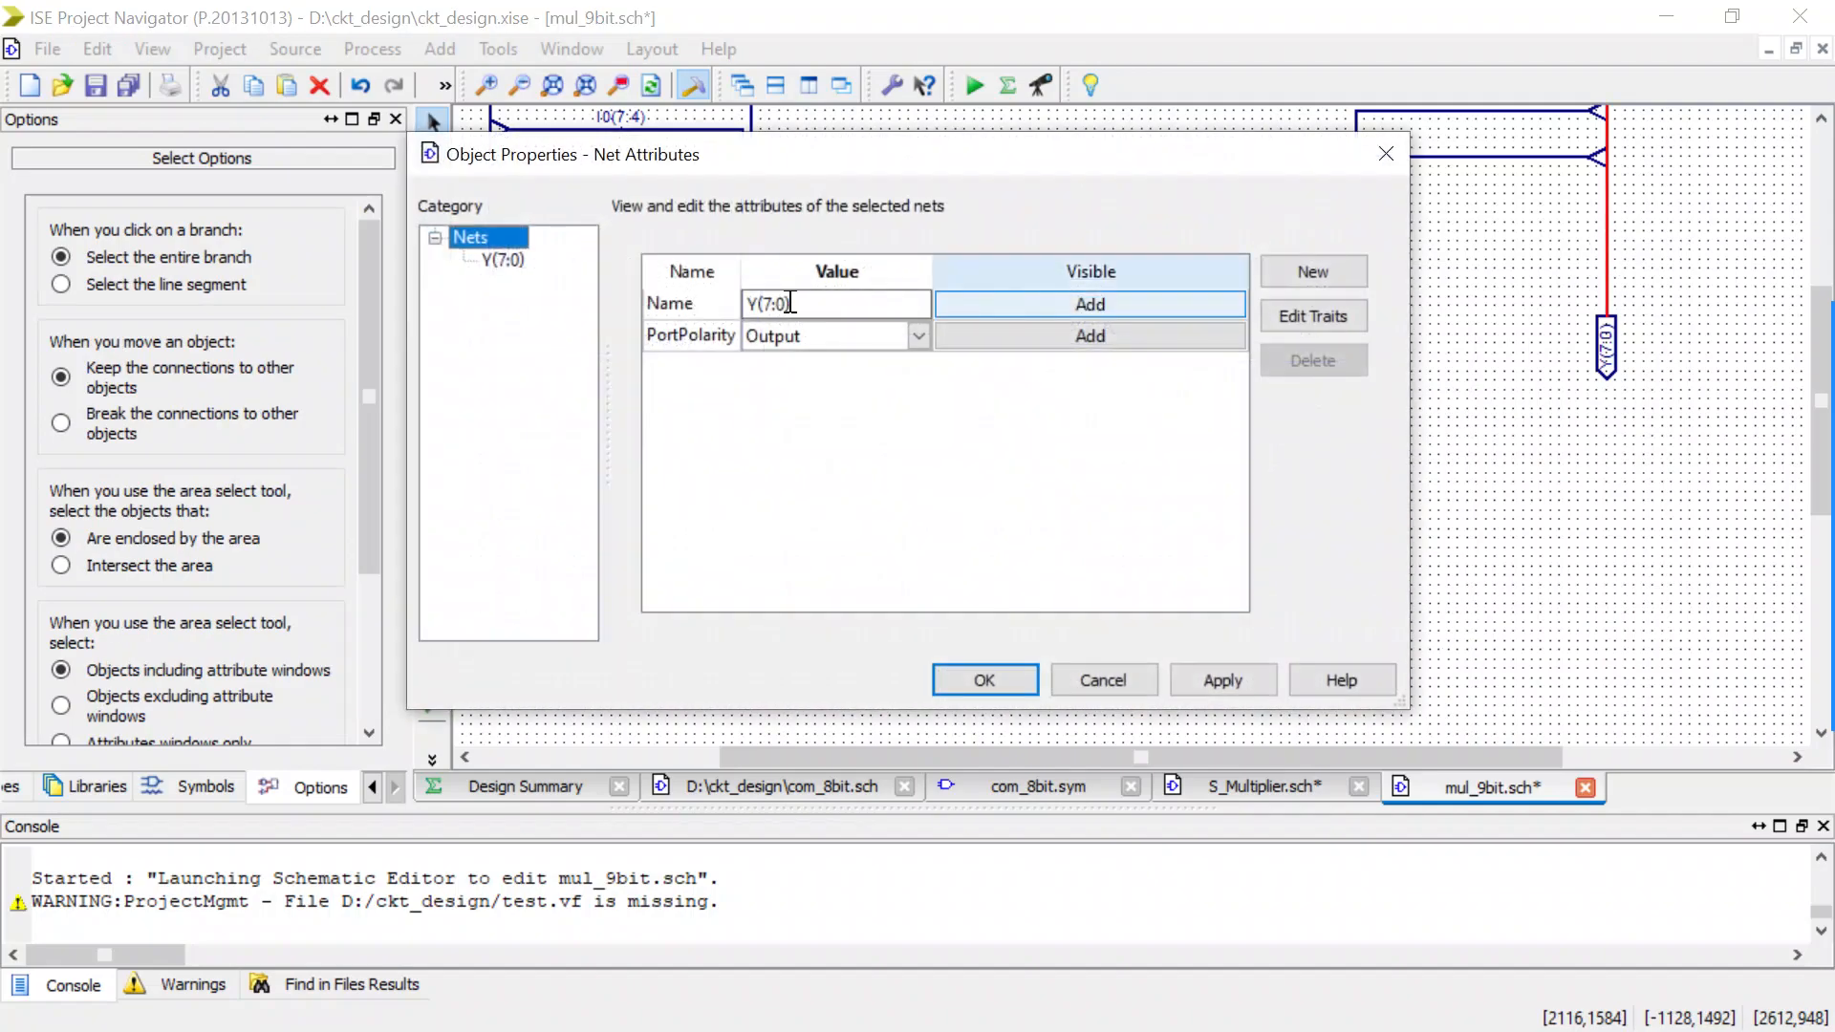
left_click(772, 304)
key("BackSpace")
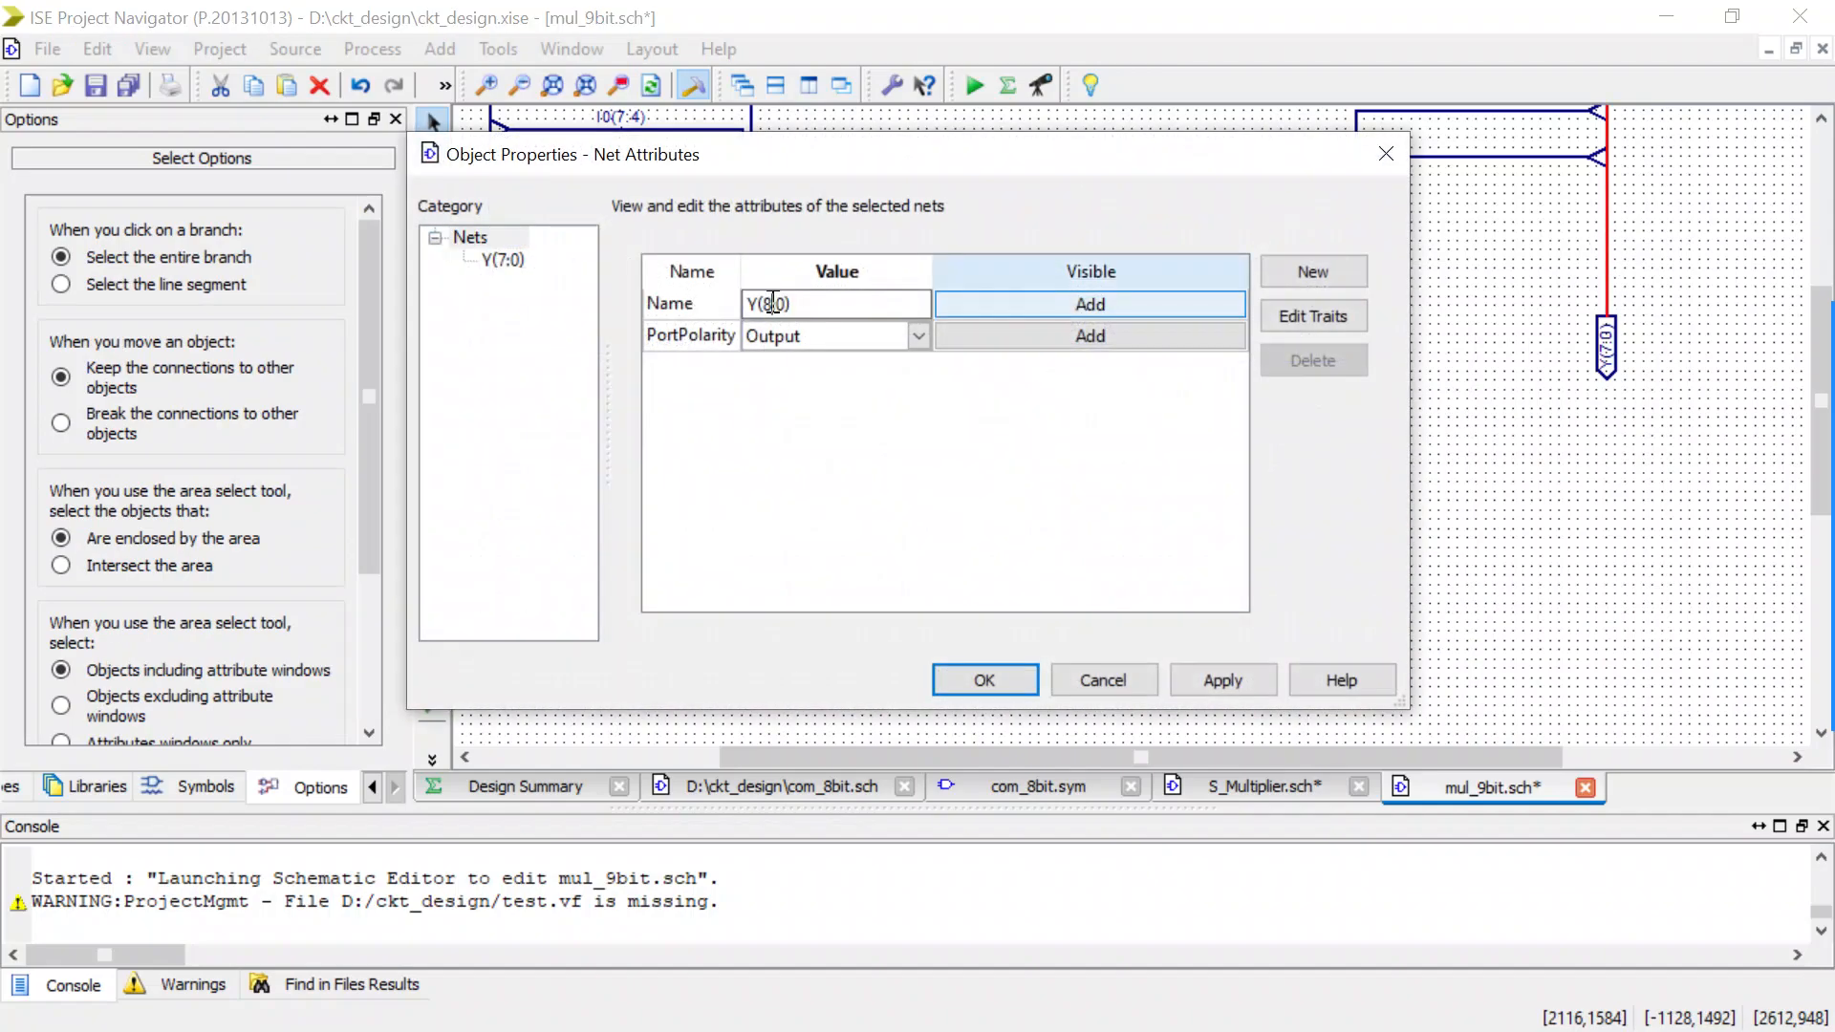
left_click(973, 676)
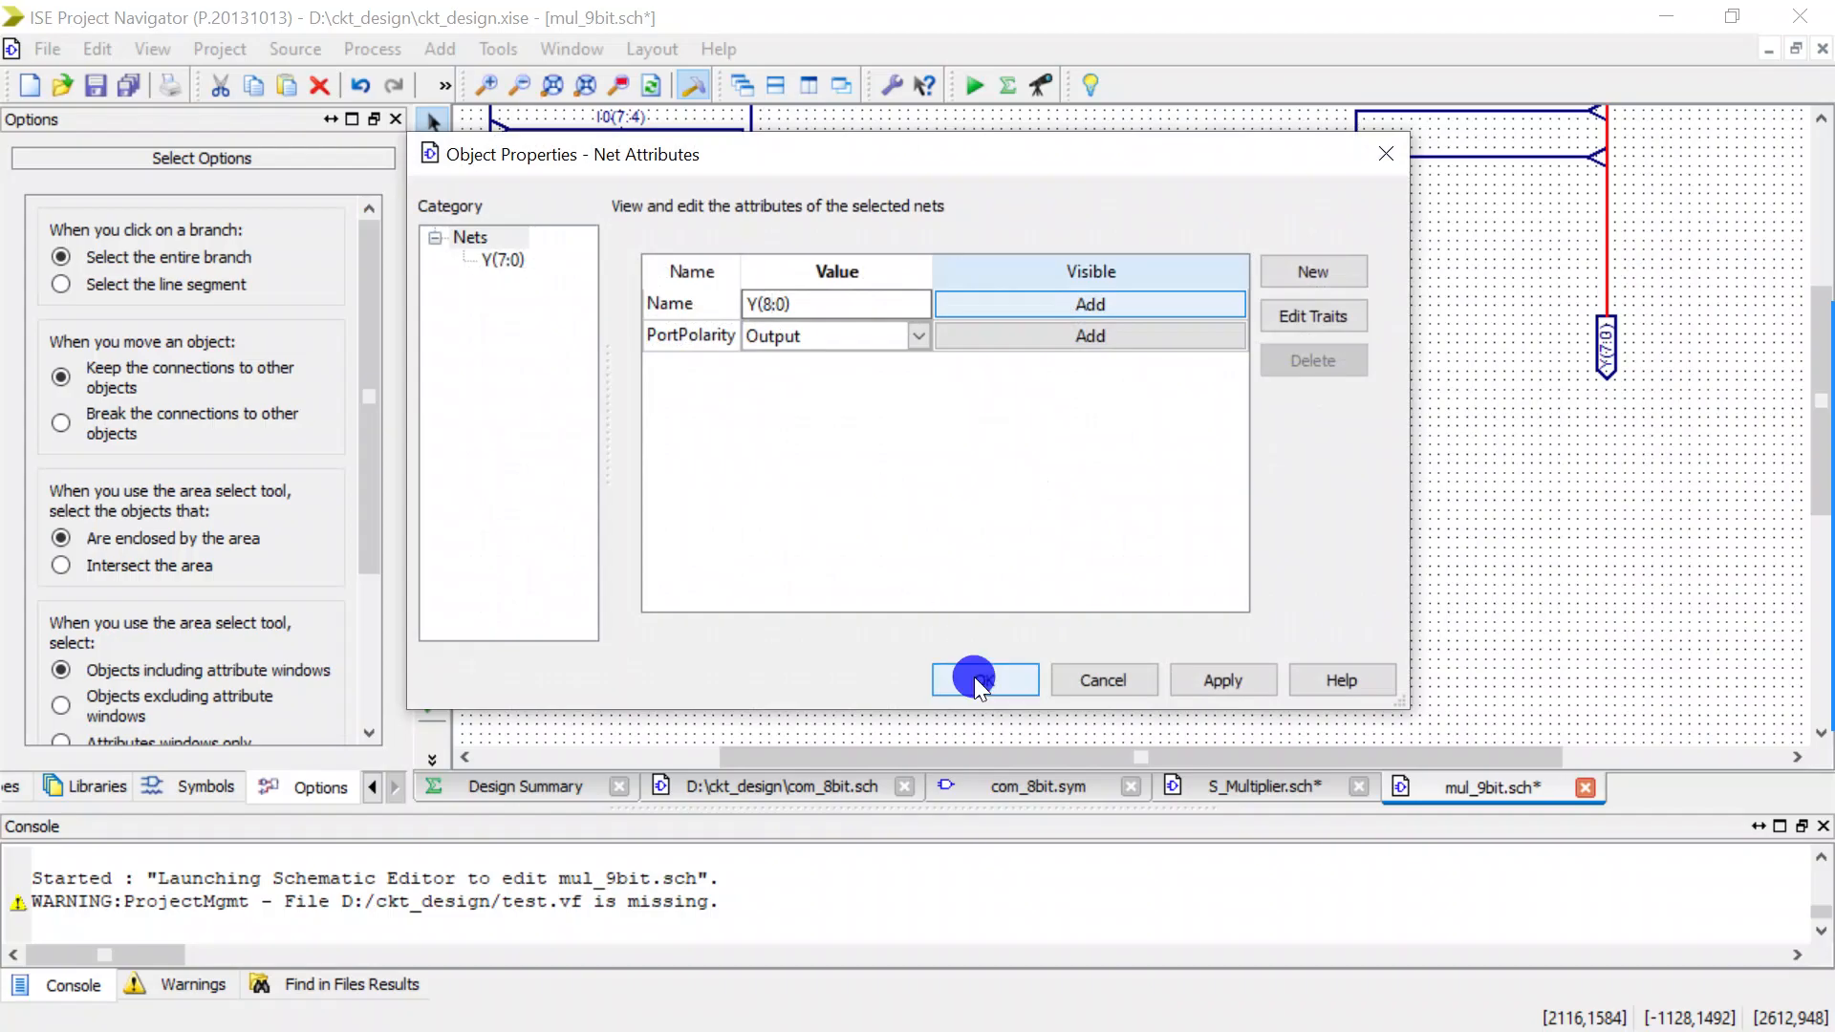
Add a bus tap with the Right orientation to the Y(8:0) bus and wire the mux_2x1 y output to it.
left_click(425, 279)
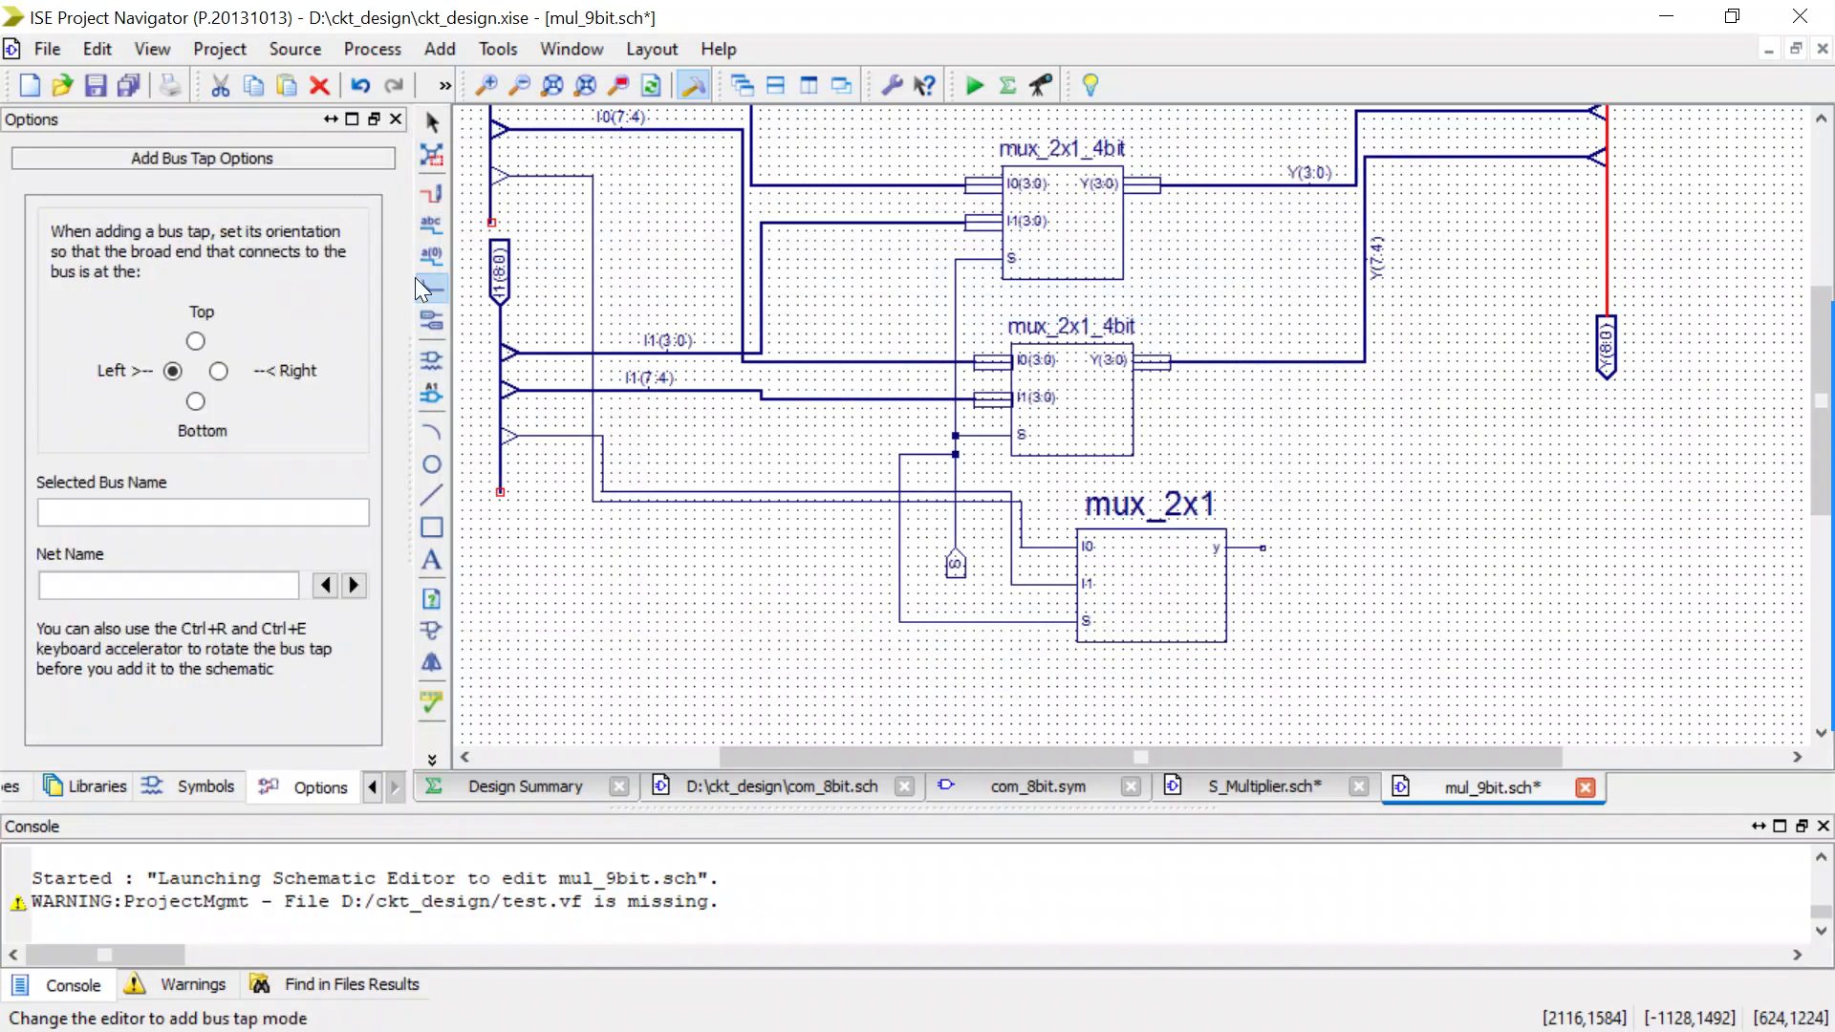
left_click(220, 370)
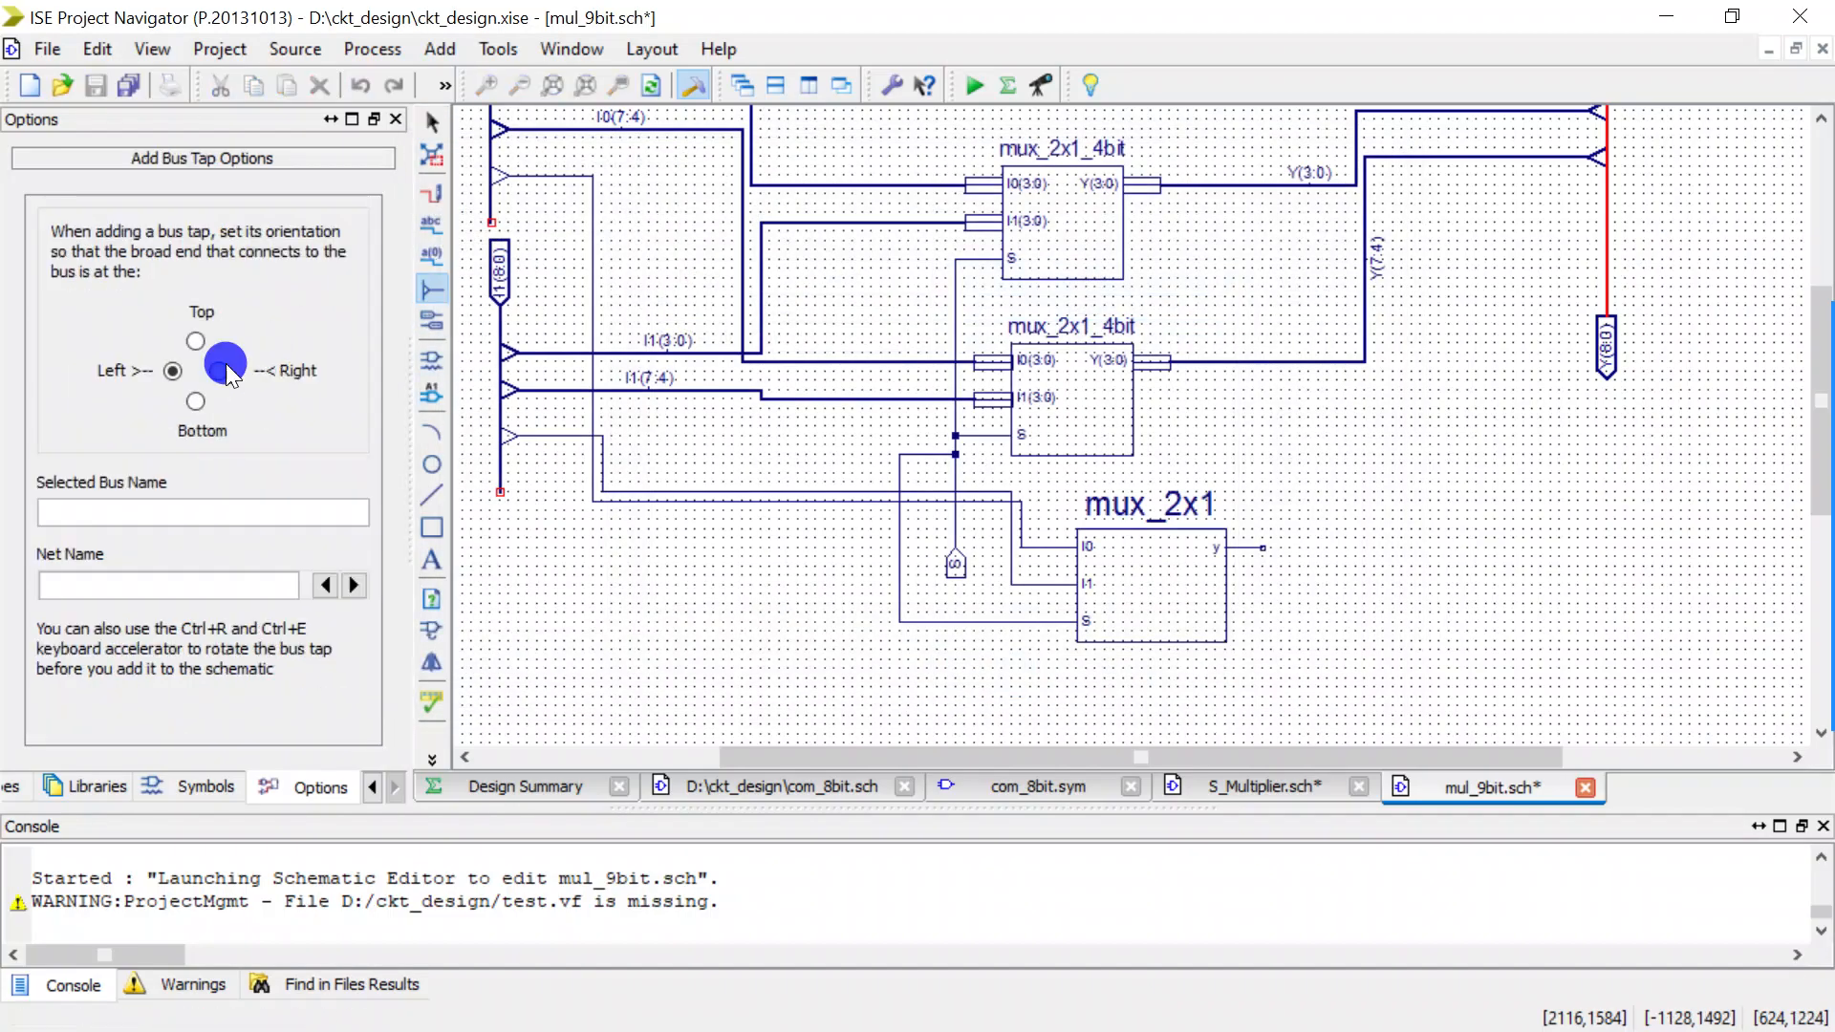
left_click(1575, 214)
key("Escape")
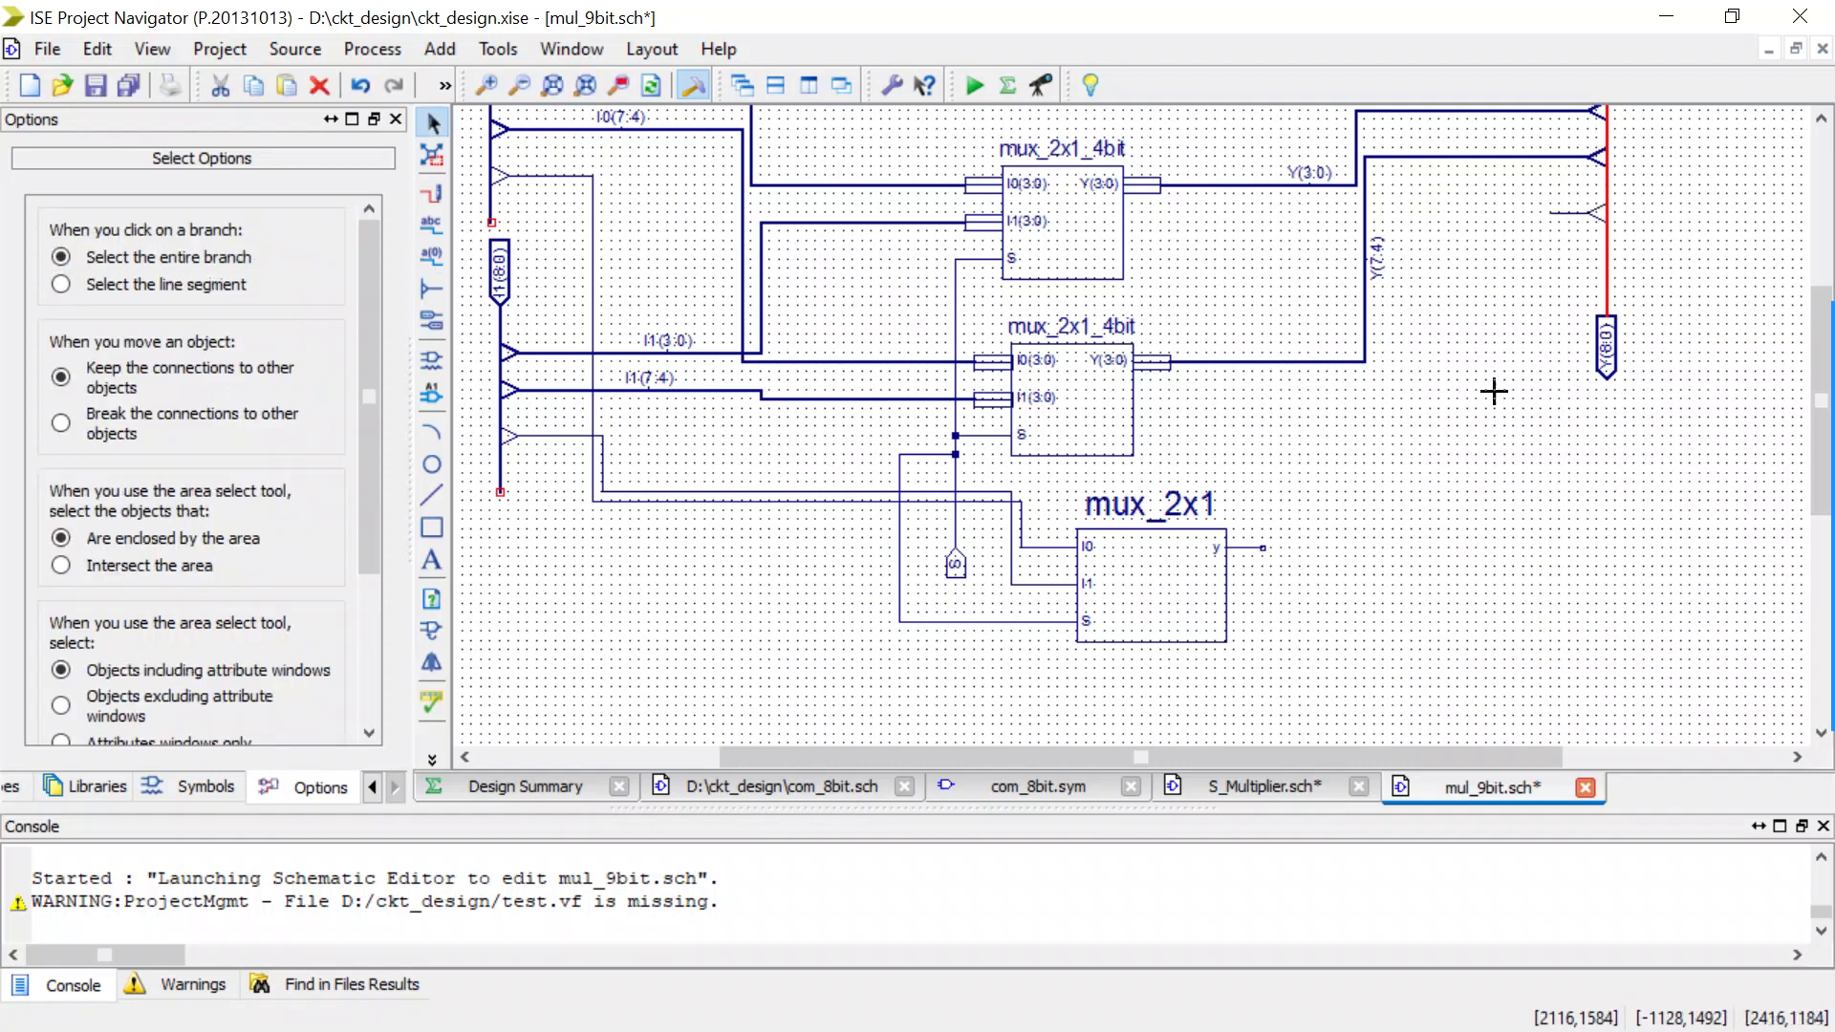
key("ctrl+w")
left_click_drag(1262, 548, 1551, 217)
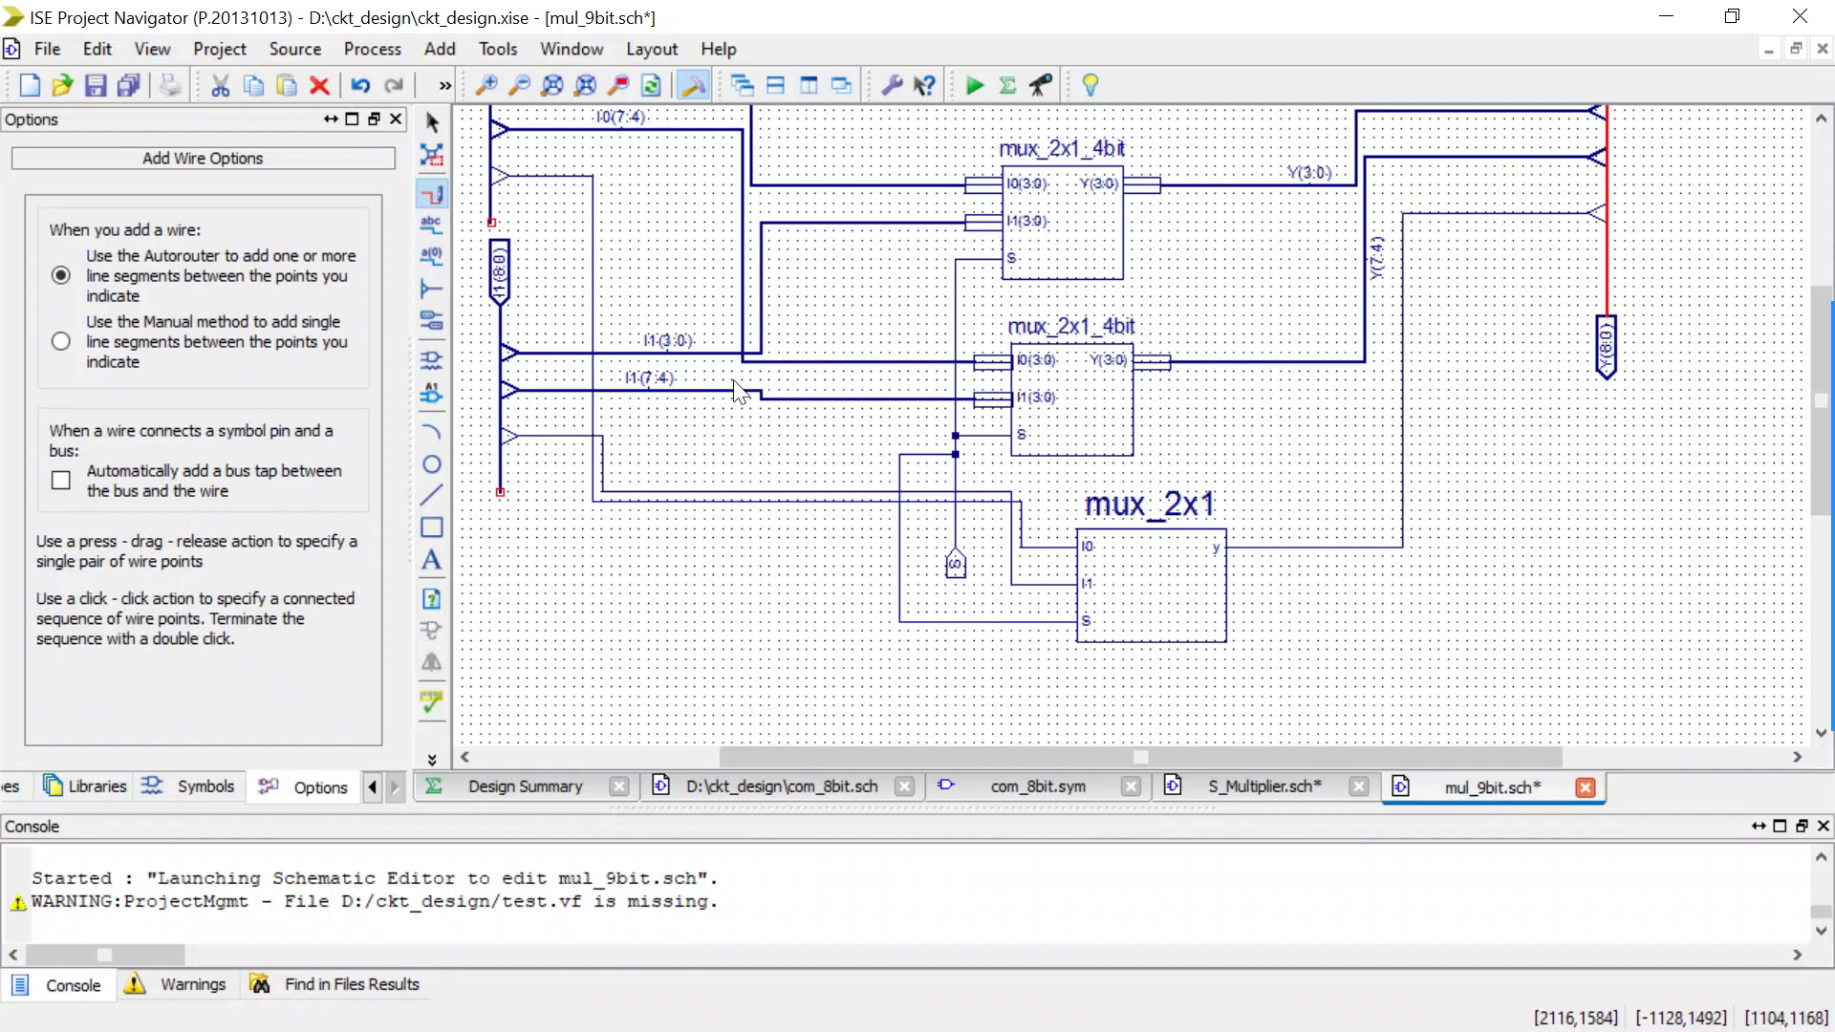
key("Escape")
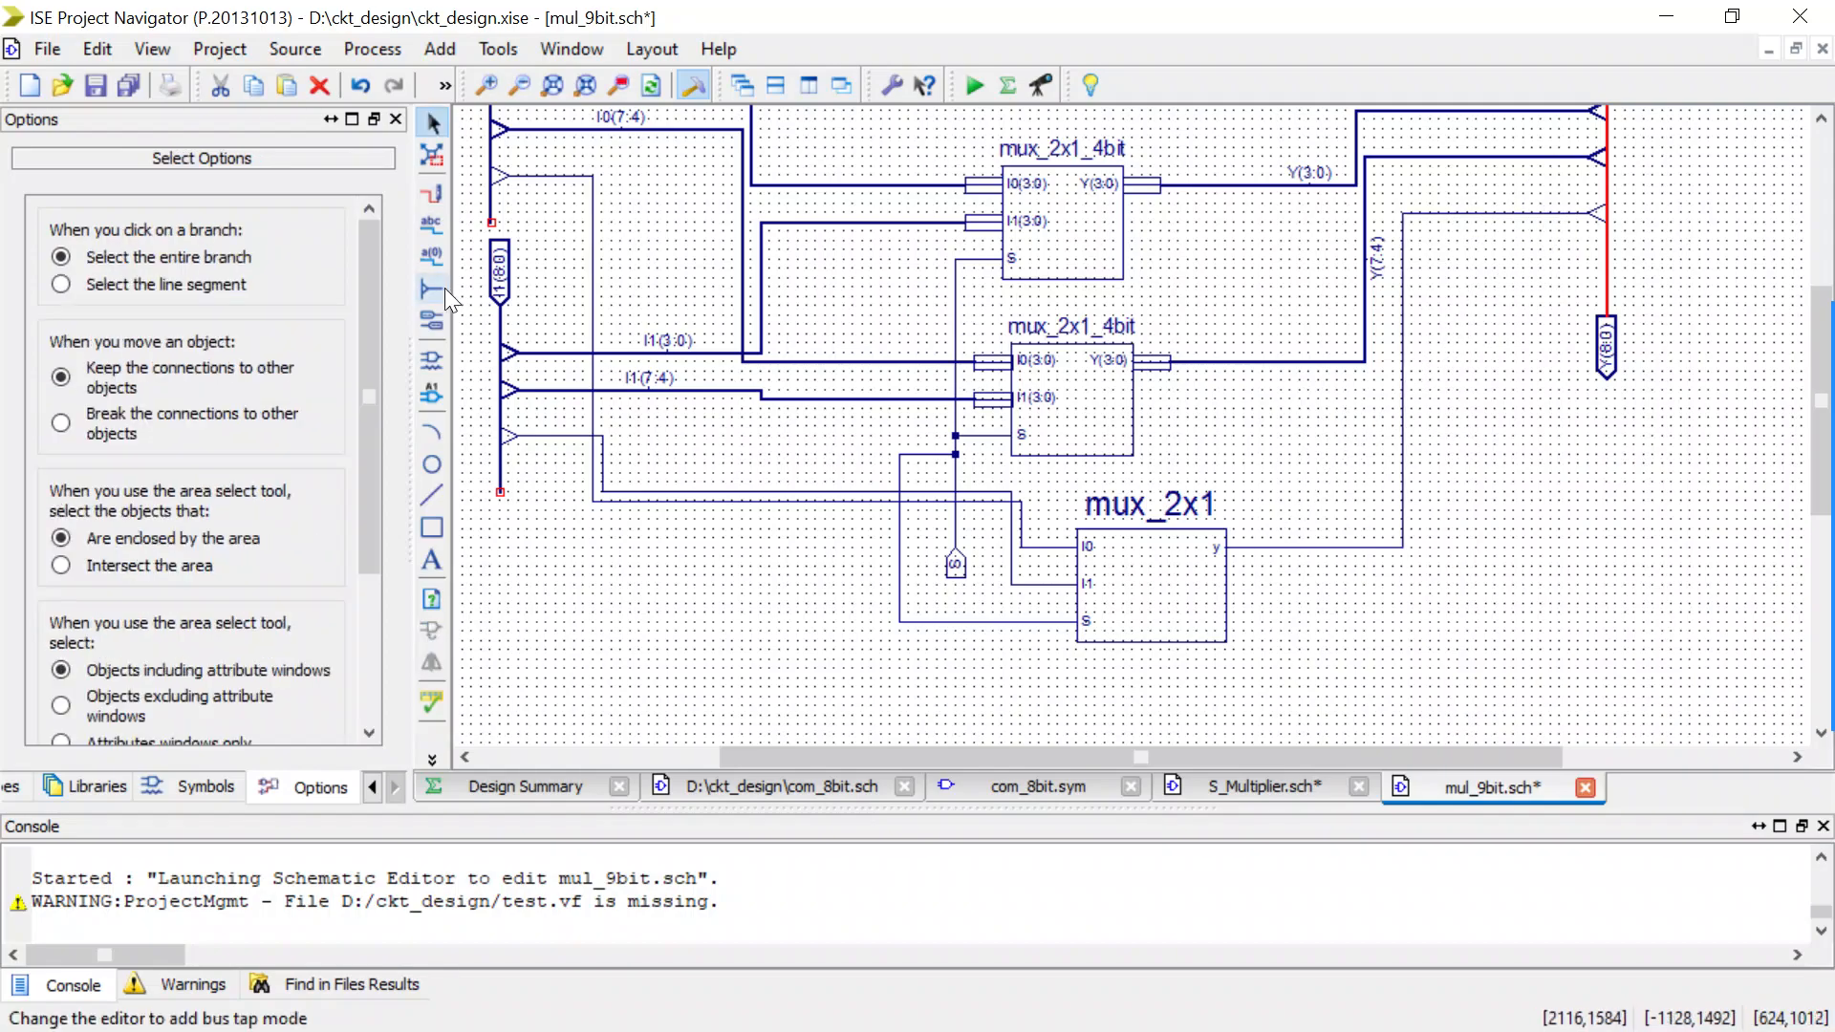
Name the wire from the new I0 bus tap A(8) and the wire from the new I1 bus tap B(8).
left_click(436, 233)
left_click_drag(102, 532, 41, 529)
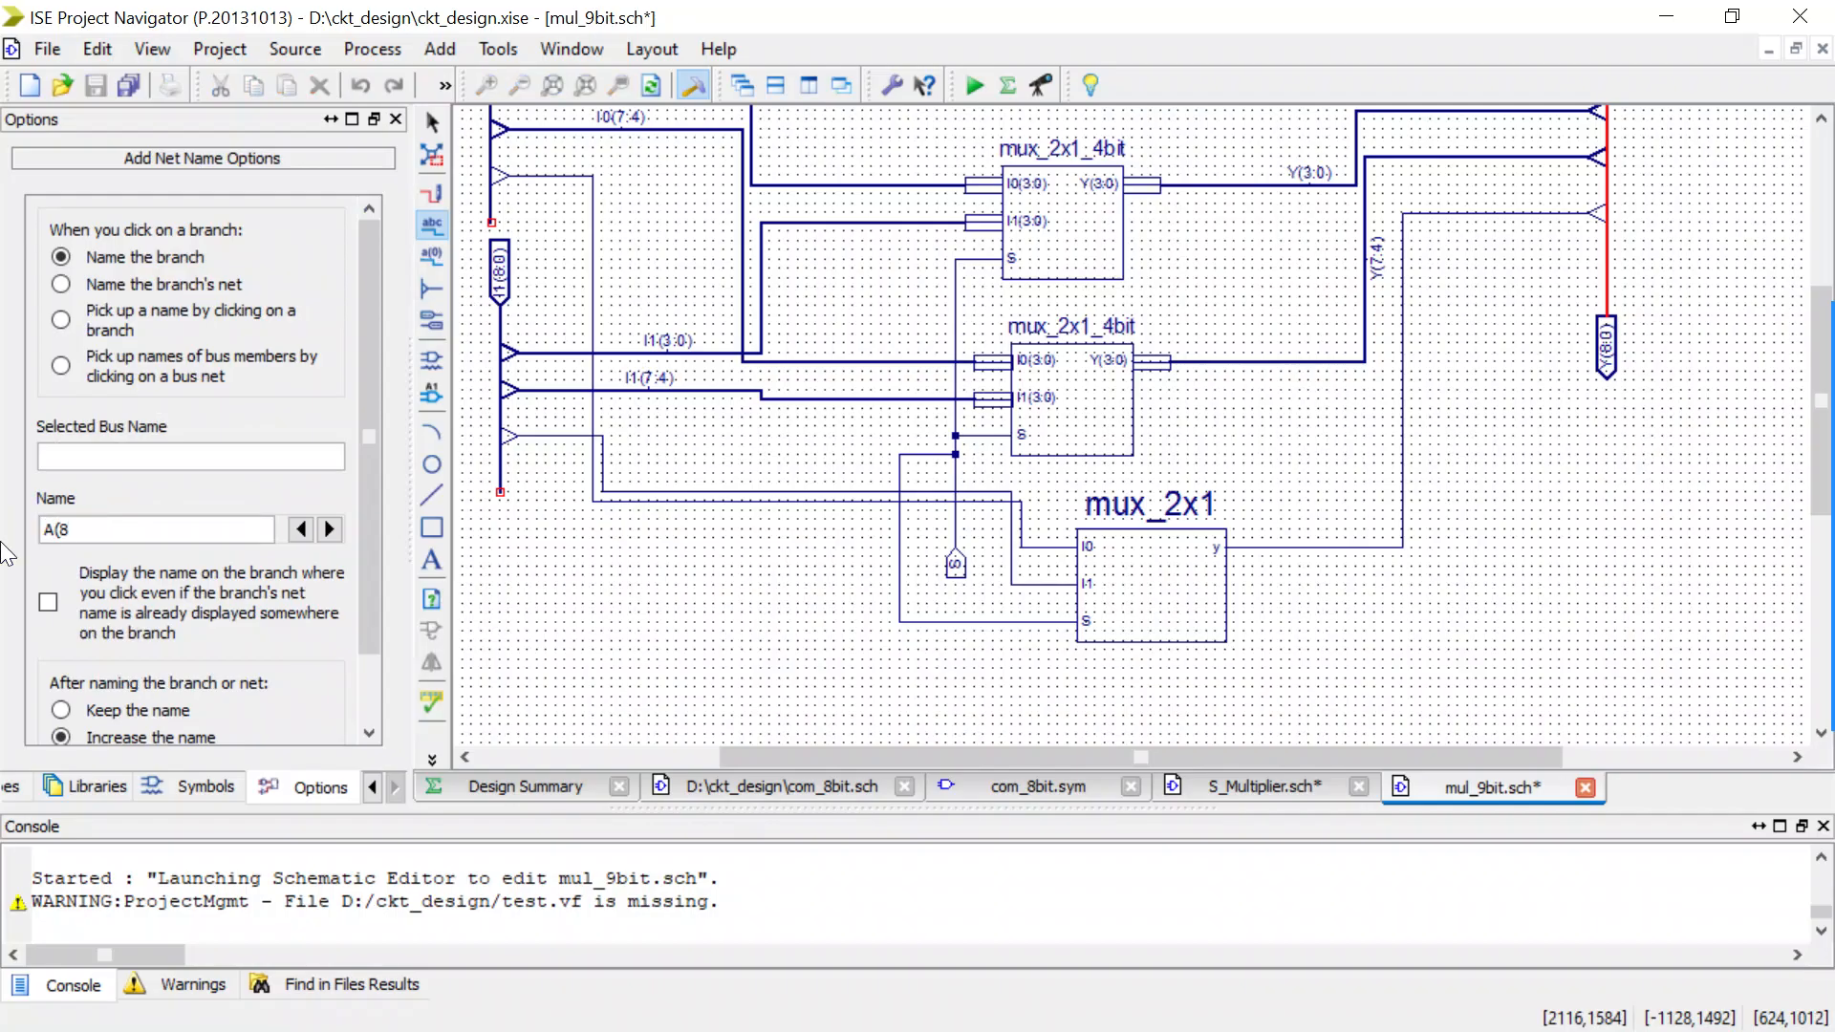
left_click(593, 277)
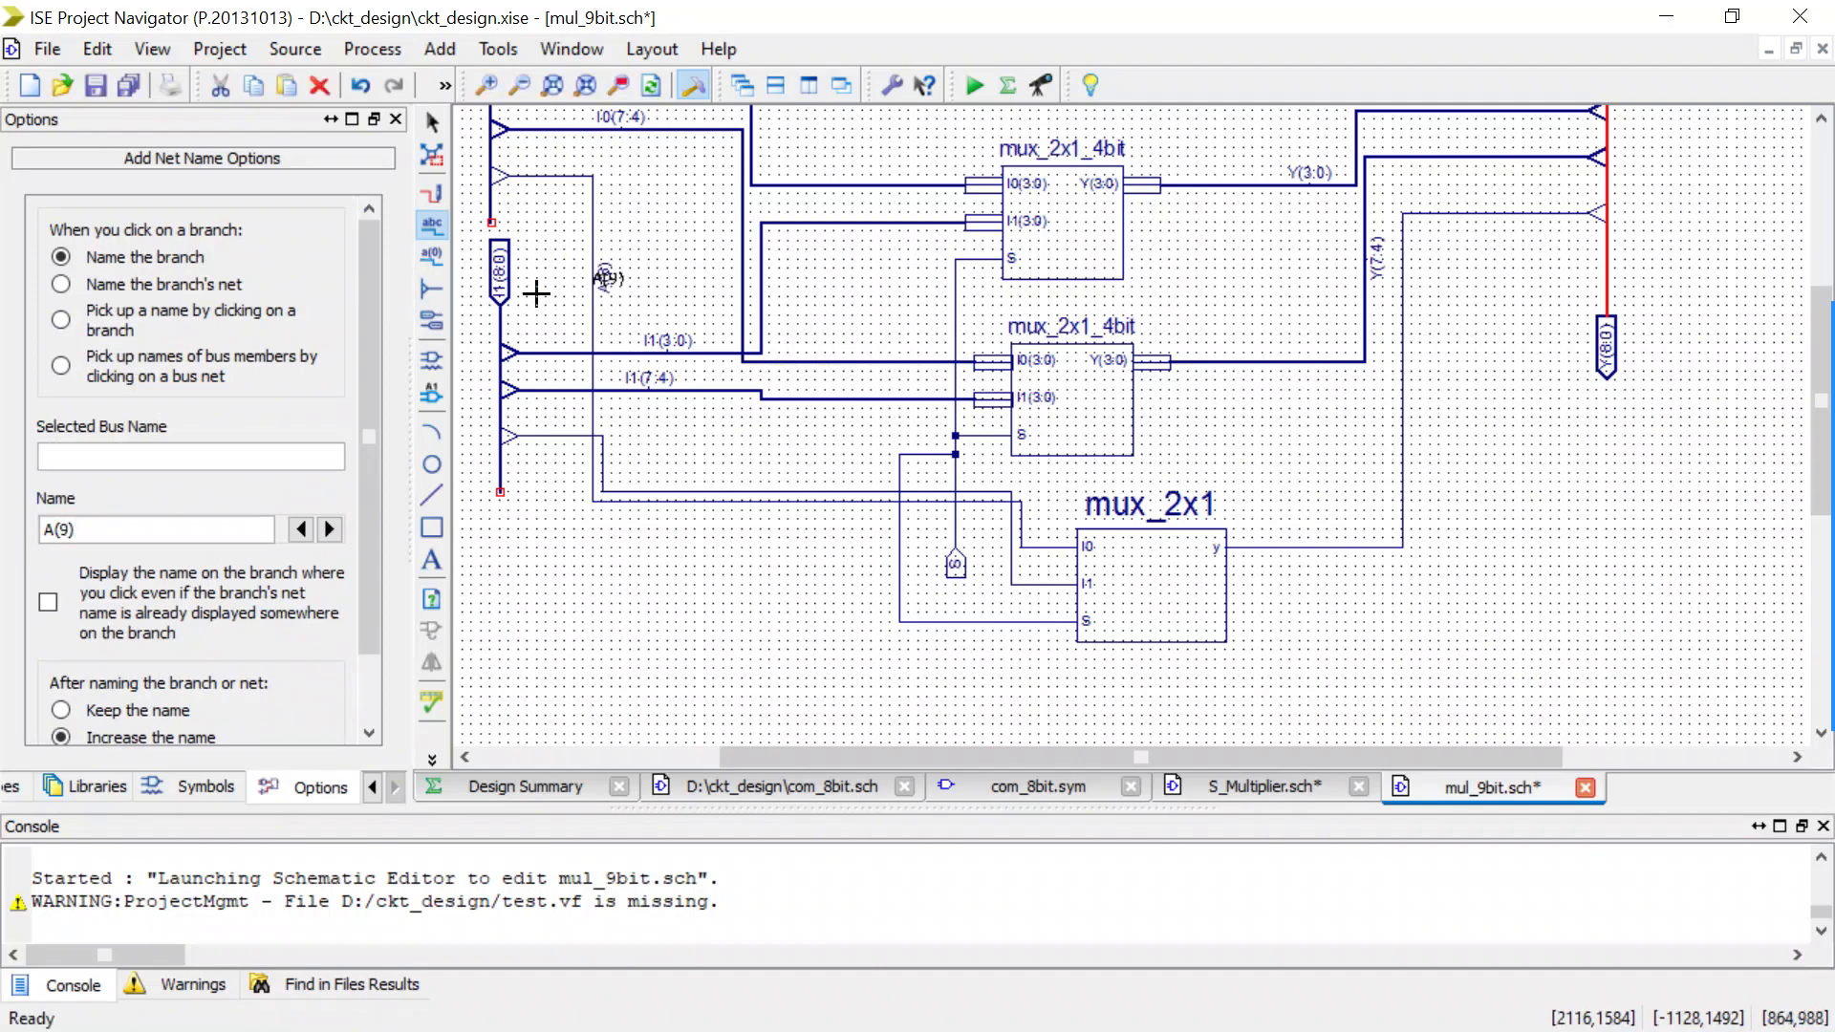
left_click(80, 530)
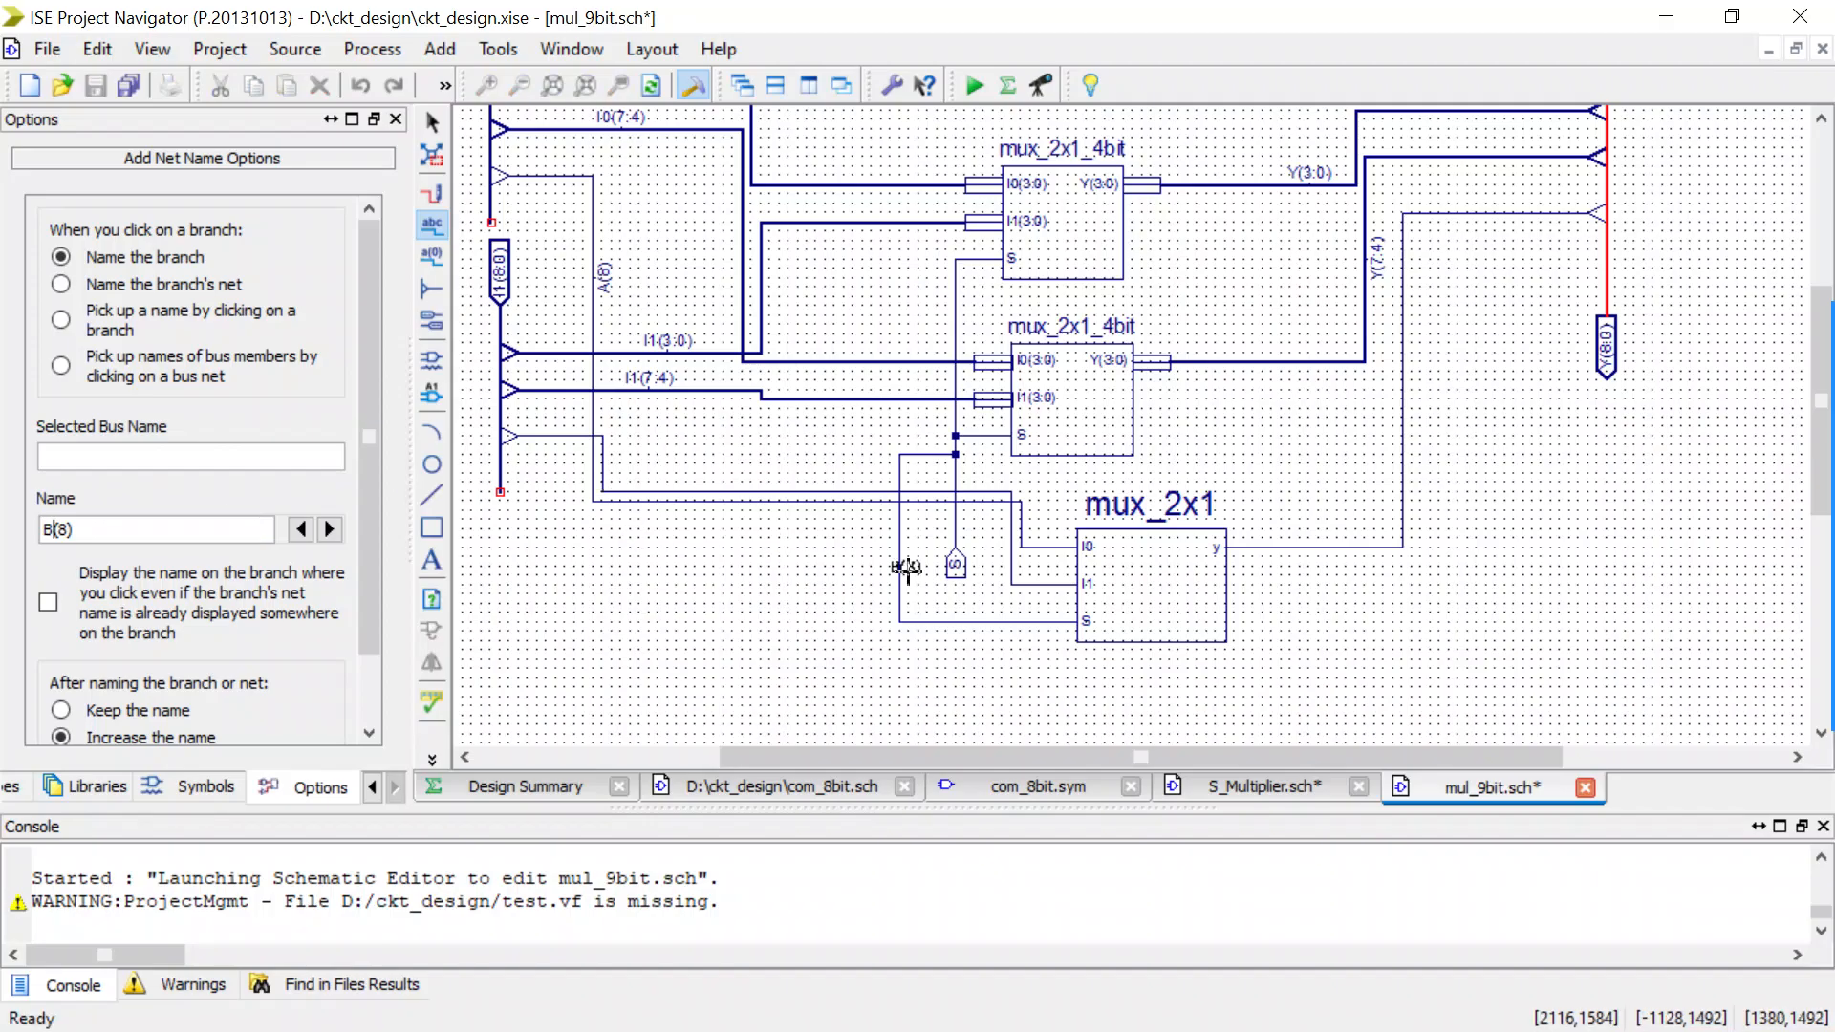
left_click(603, 451)
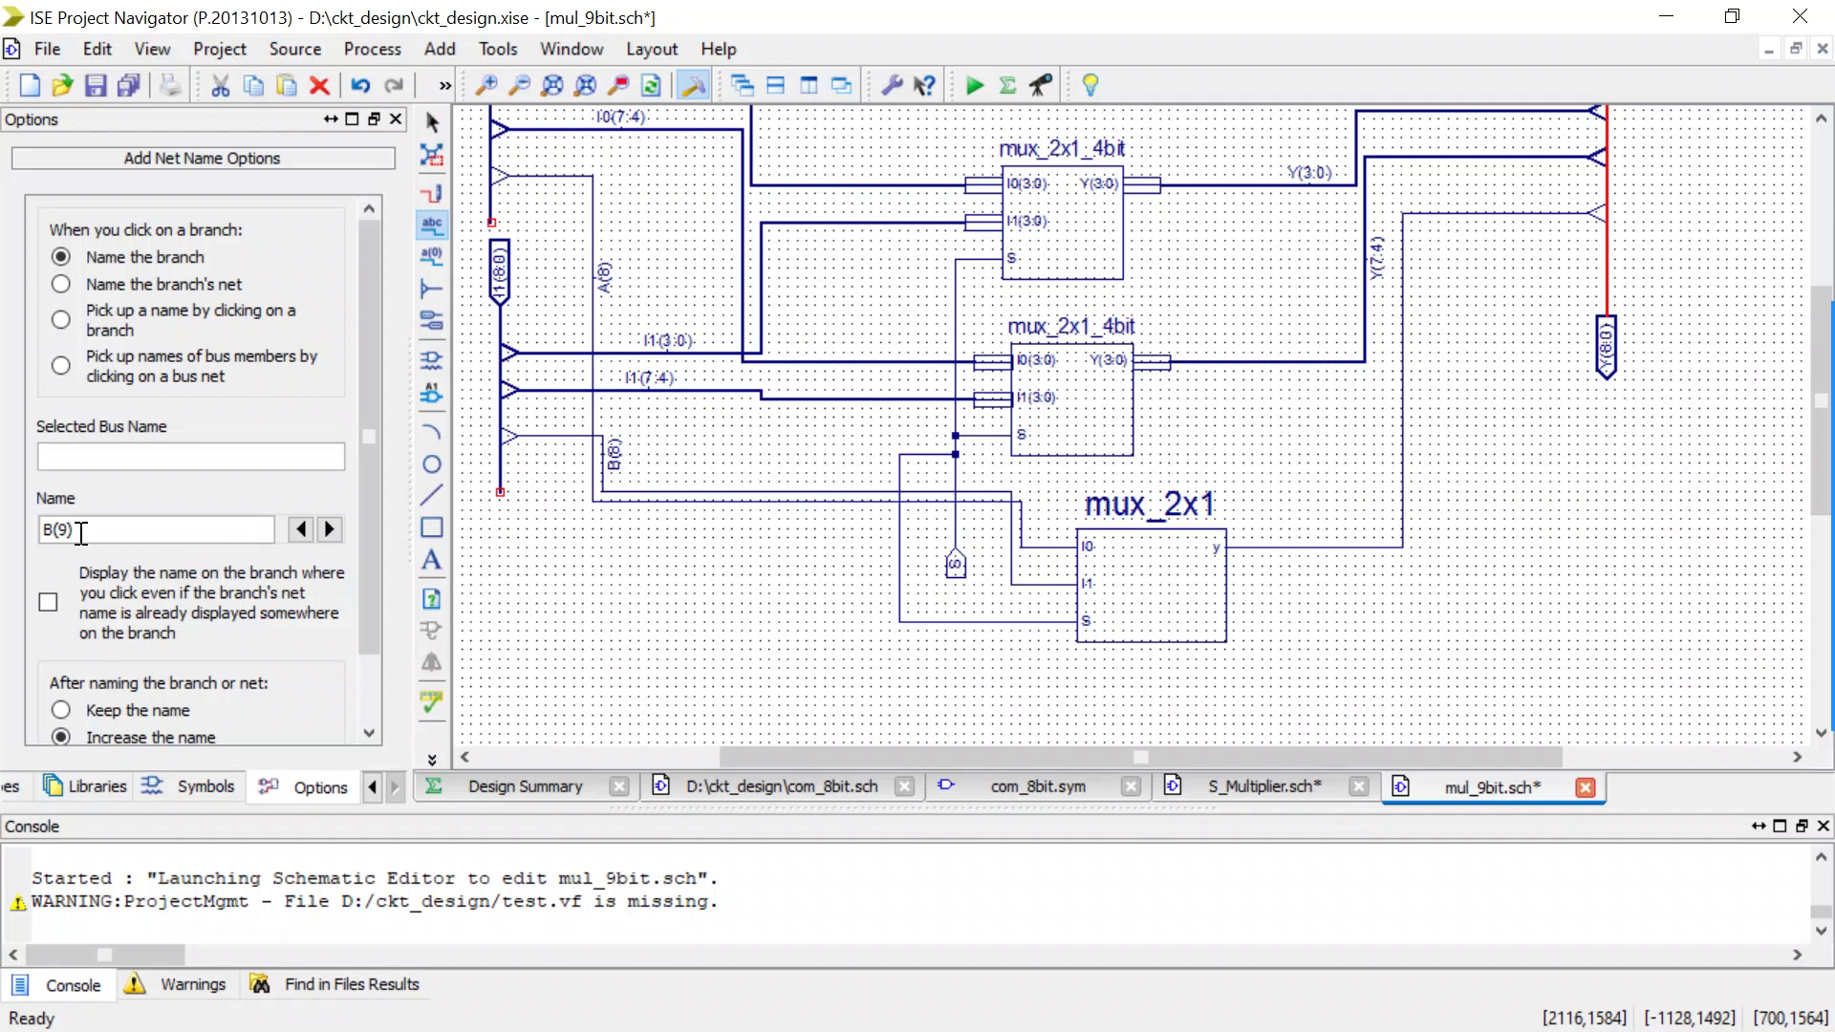
Name the mux_2x1 output wire Y(8) and save the mul_9bit schematic.
left_click(51, 532)
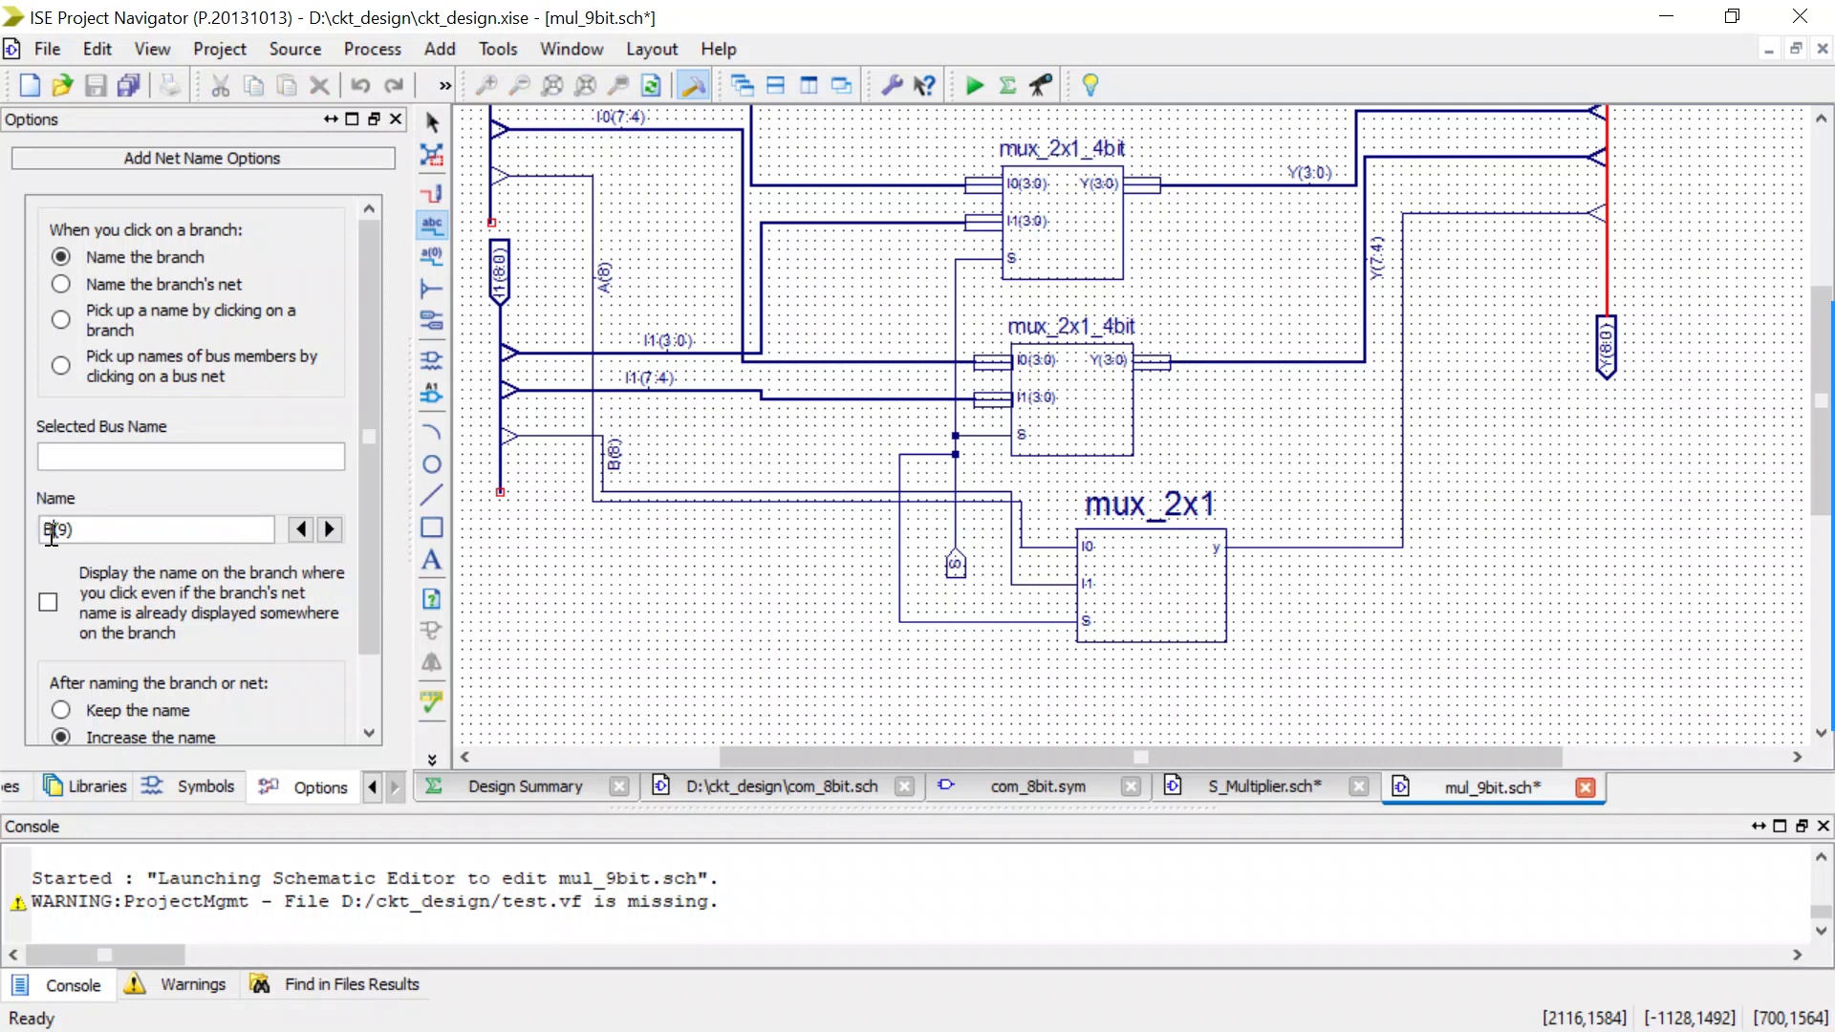
key("BackSpace")
type("Y")
scroll(51, 535, "down", 1)
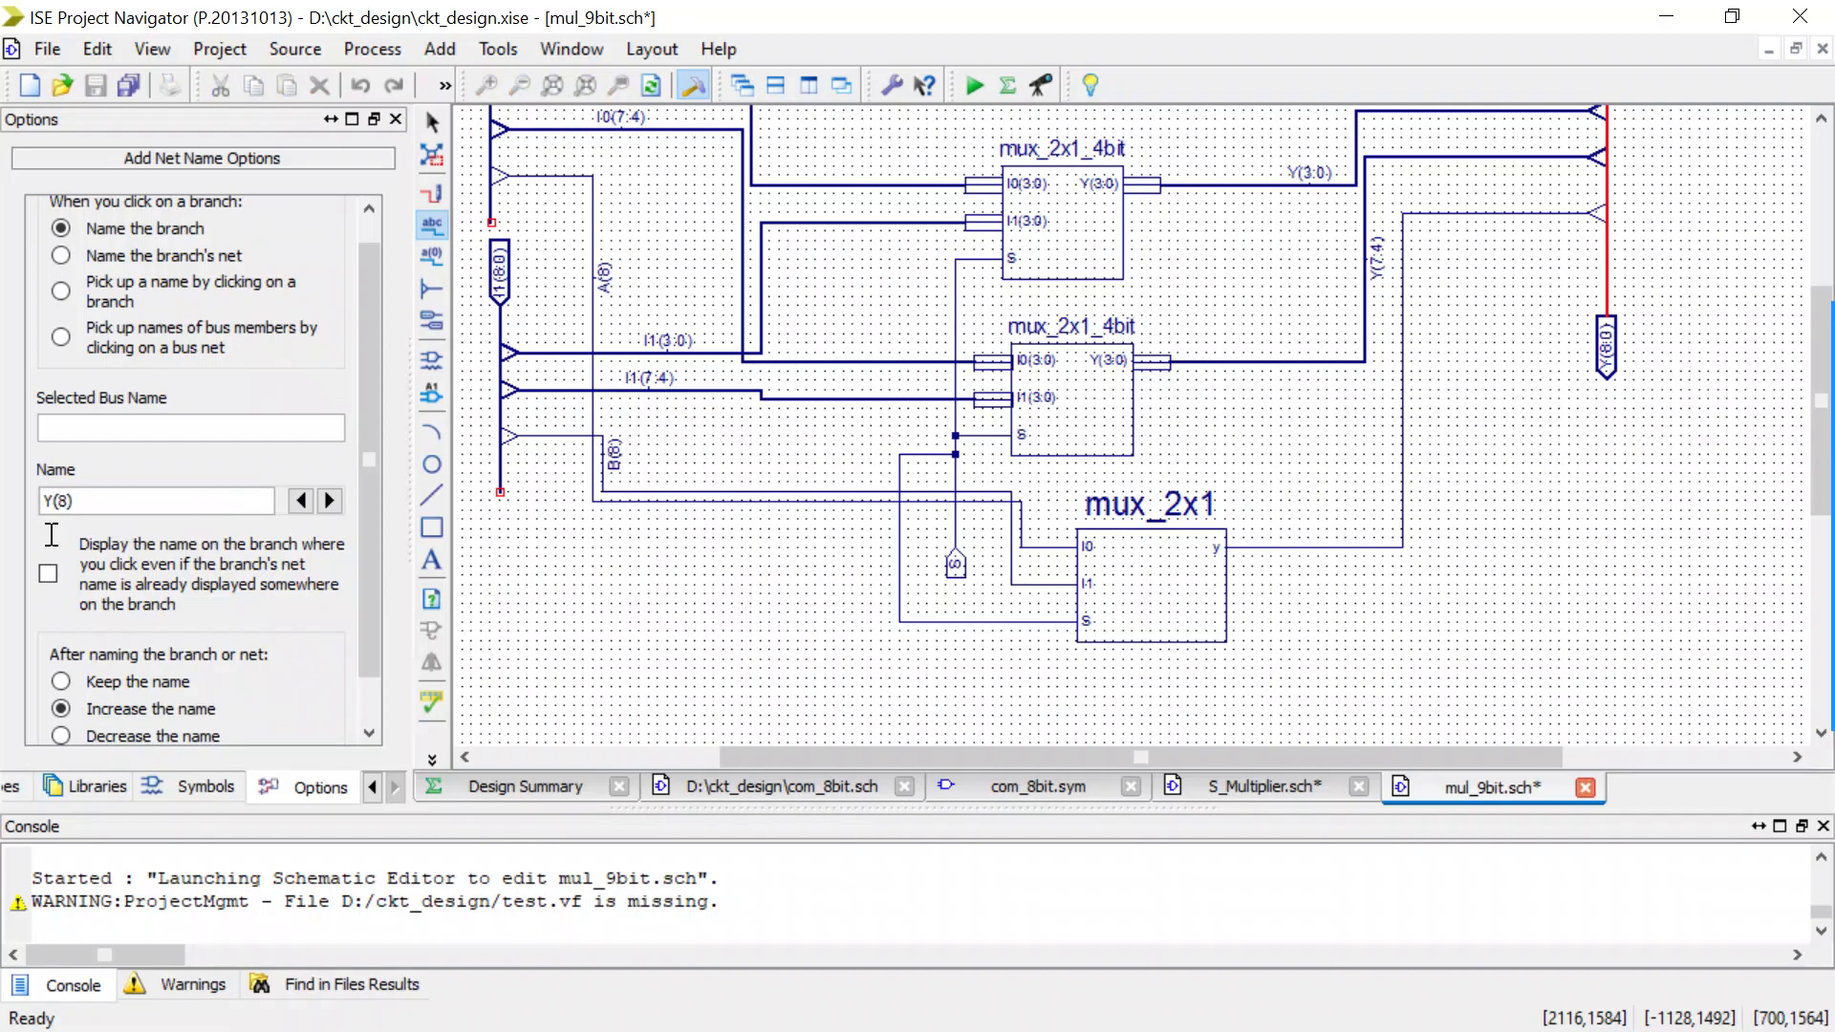
left_click(1402, 436)
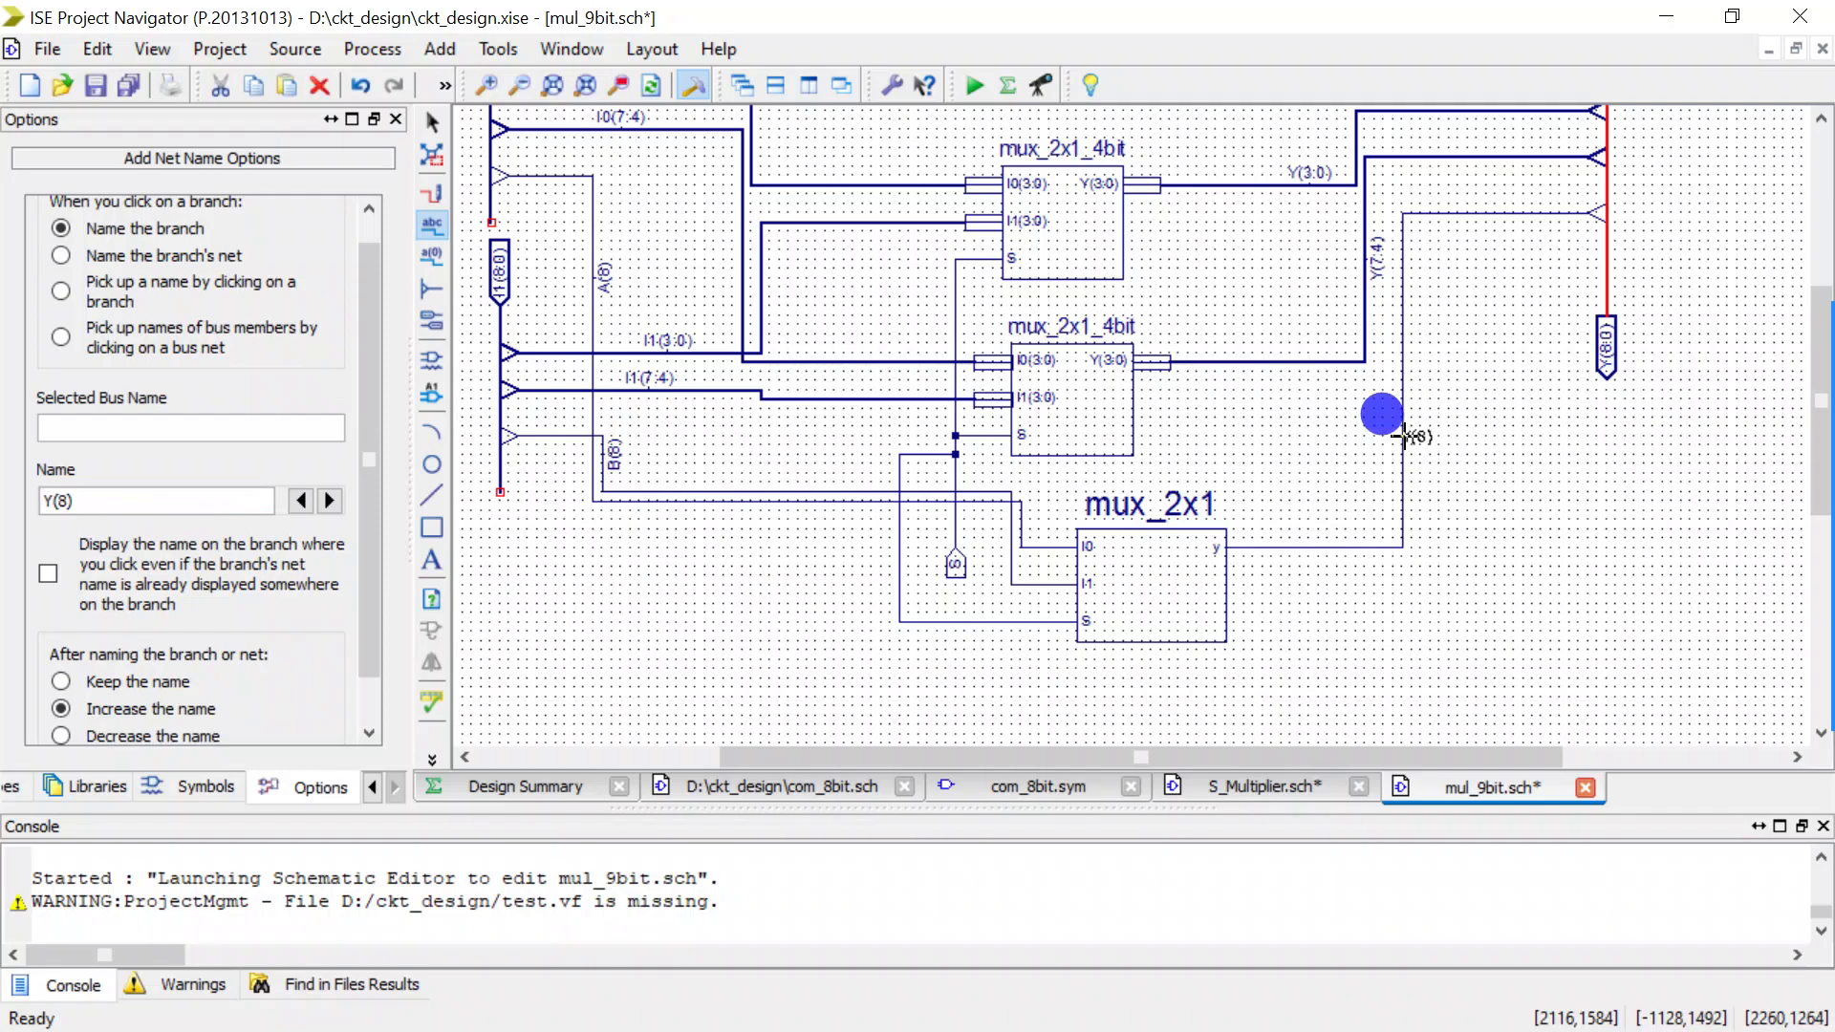
key("Escape")
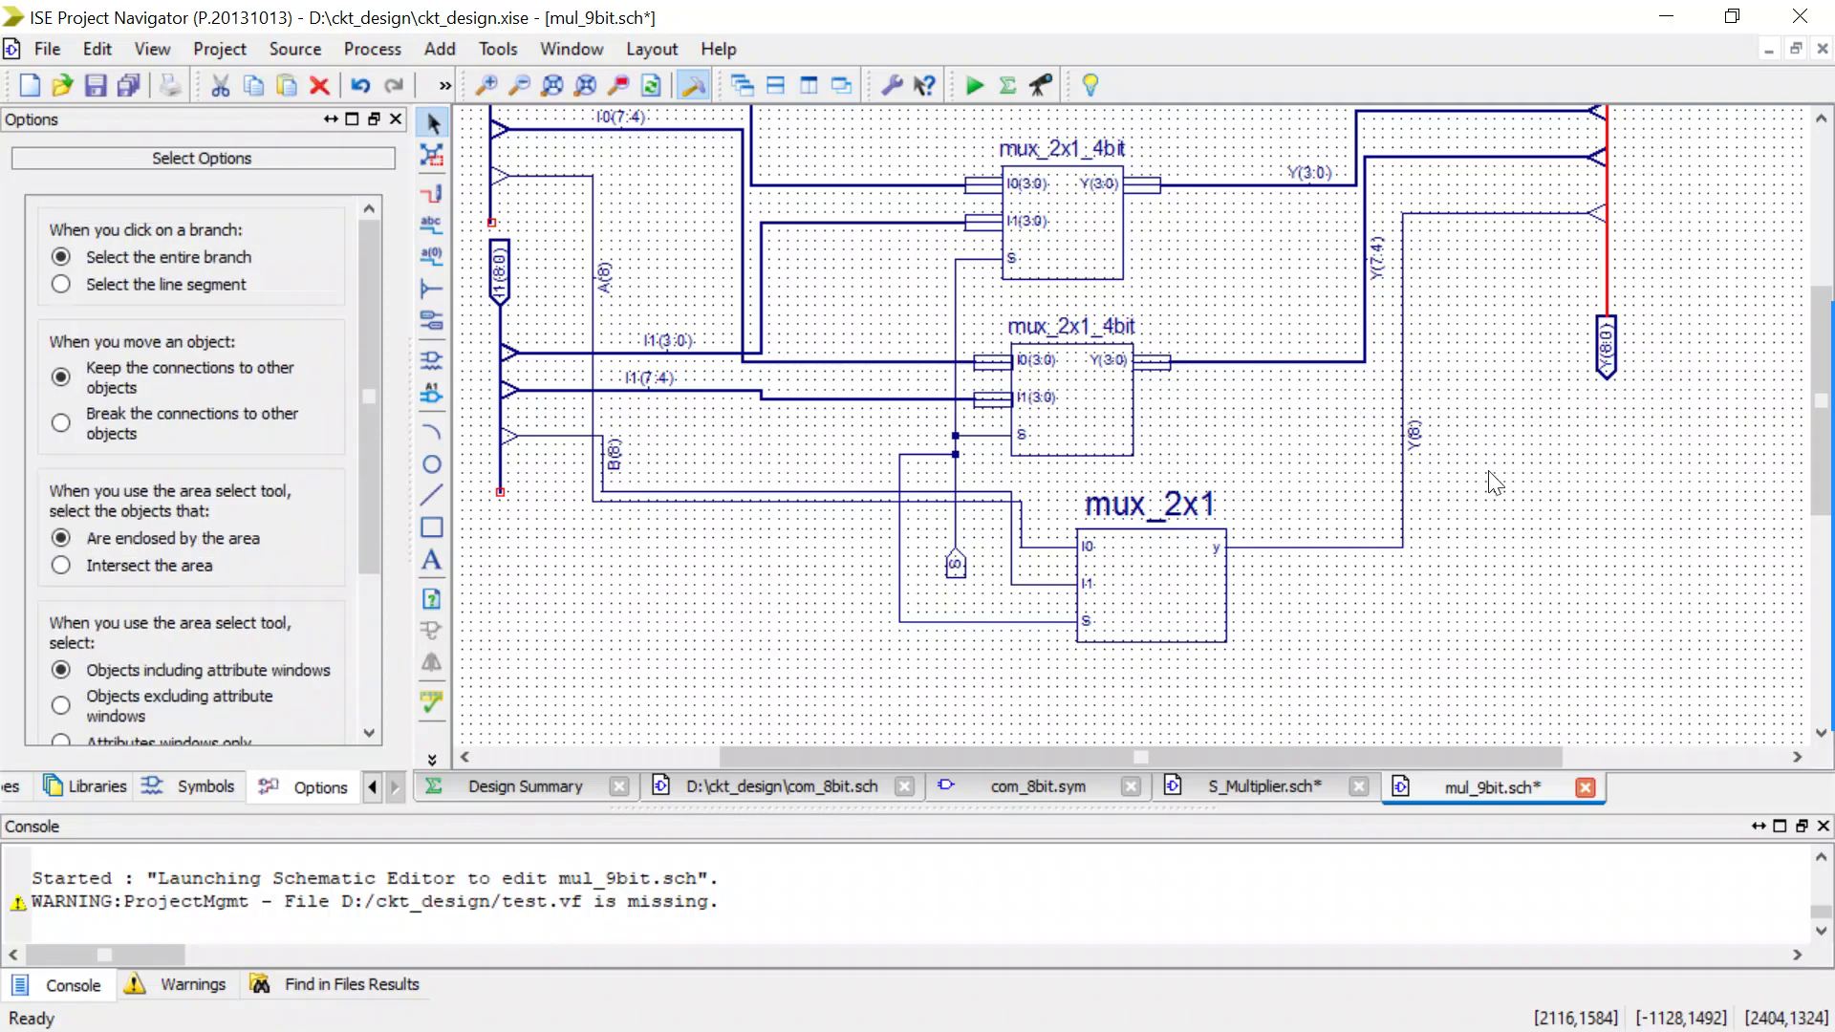
scroll(1494, 483, "down", 1)
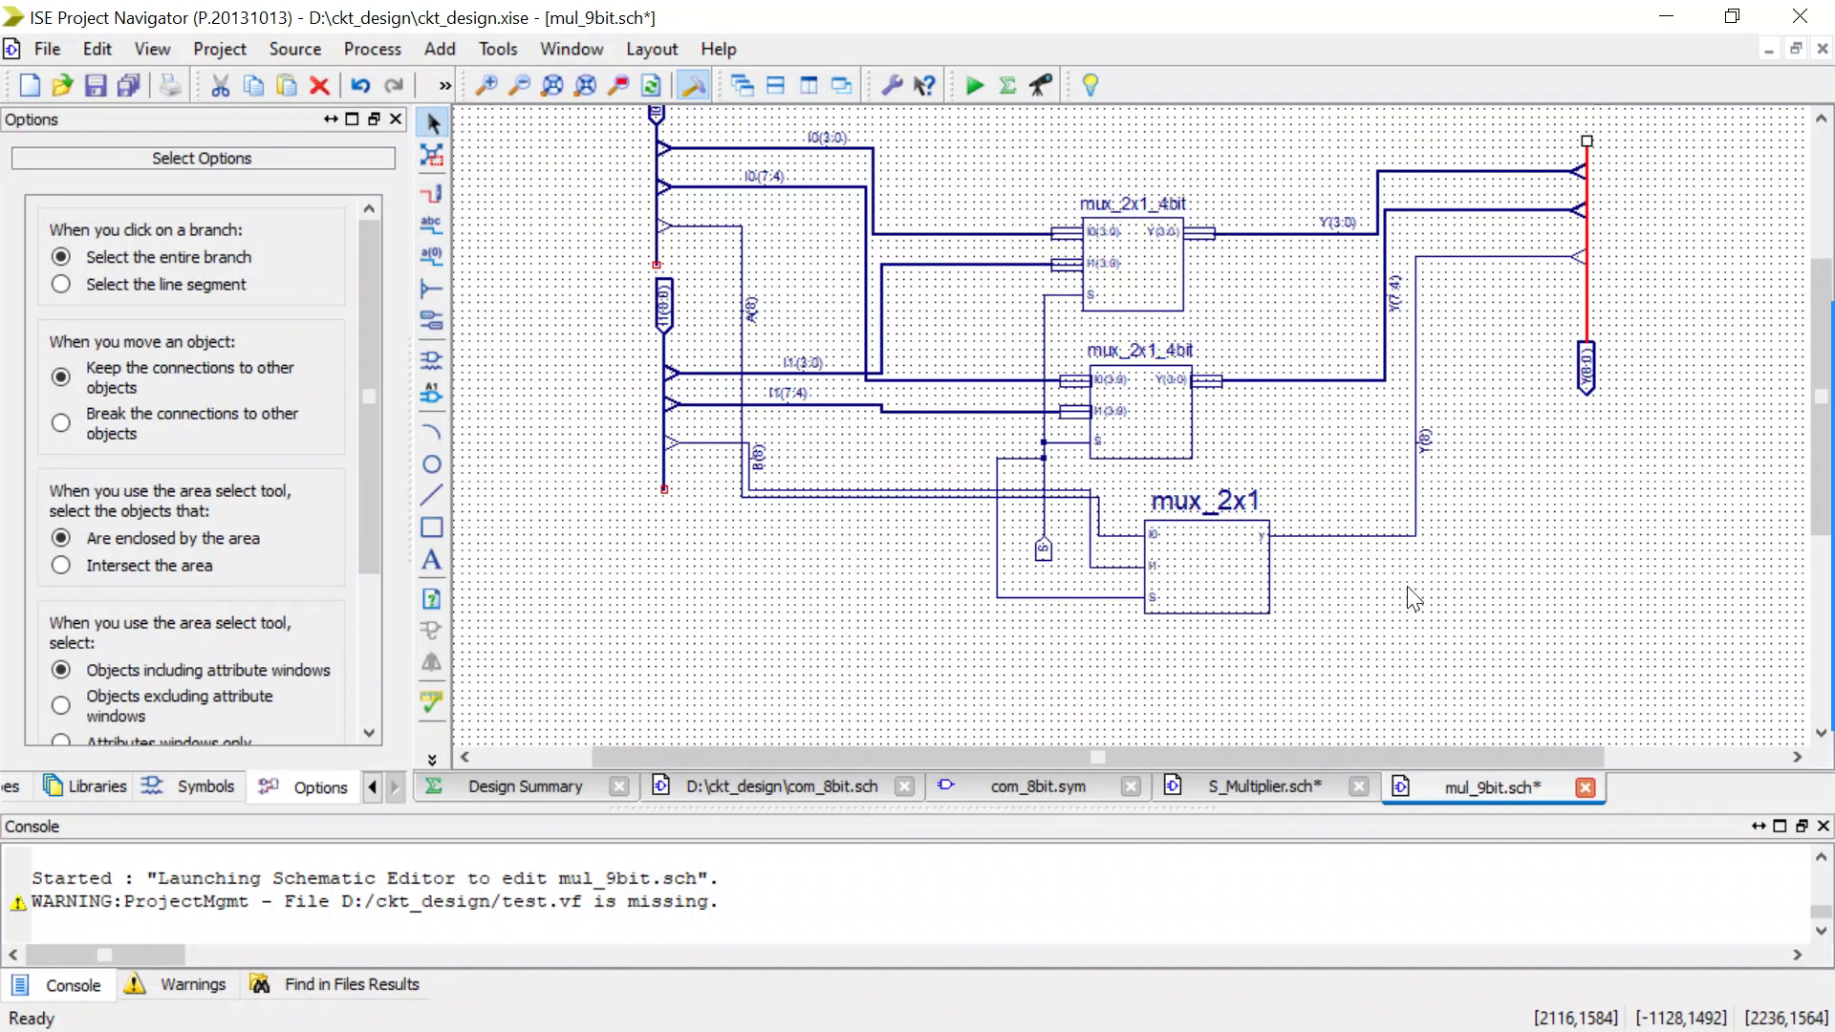
key("ctrl+s")
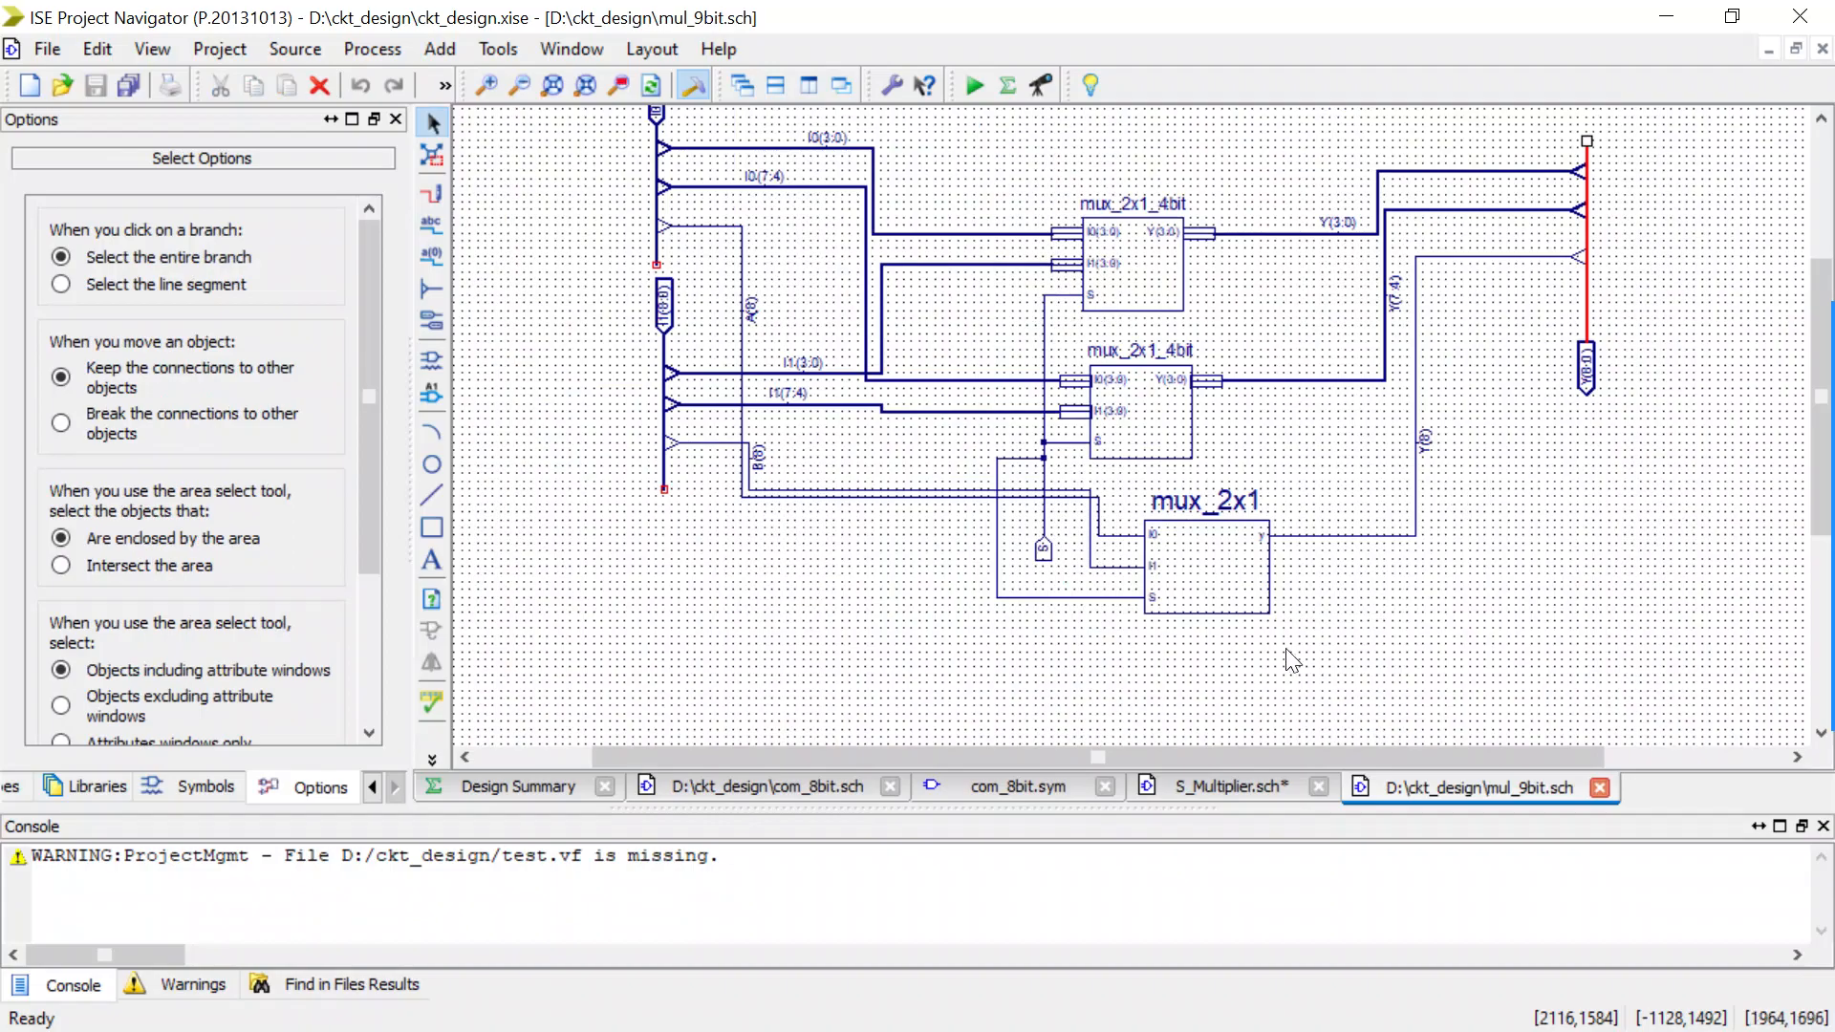
Start the Symbol Wizard with the mul_9bit schematic as pin name source, keeping the rectangle shape, symbol name and pin definitions.
scroll(797, 458, "up", 1)
scroll(795, 456, "up", 1)
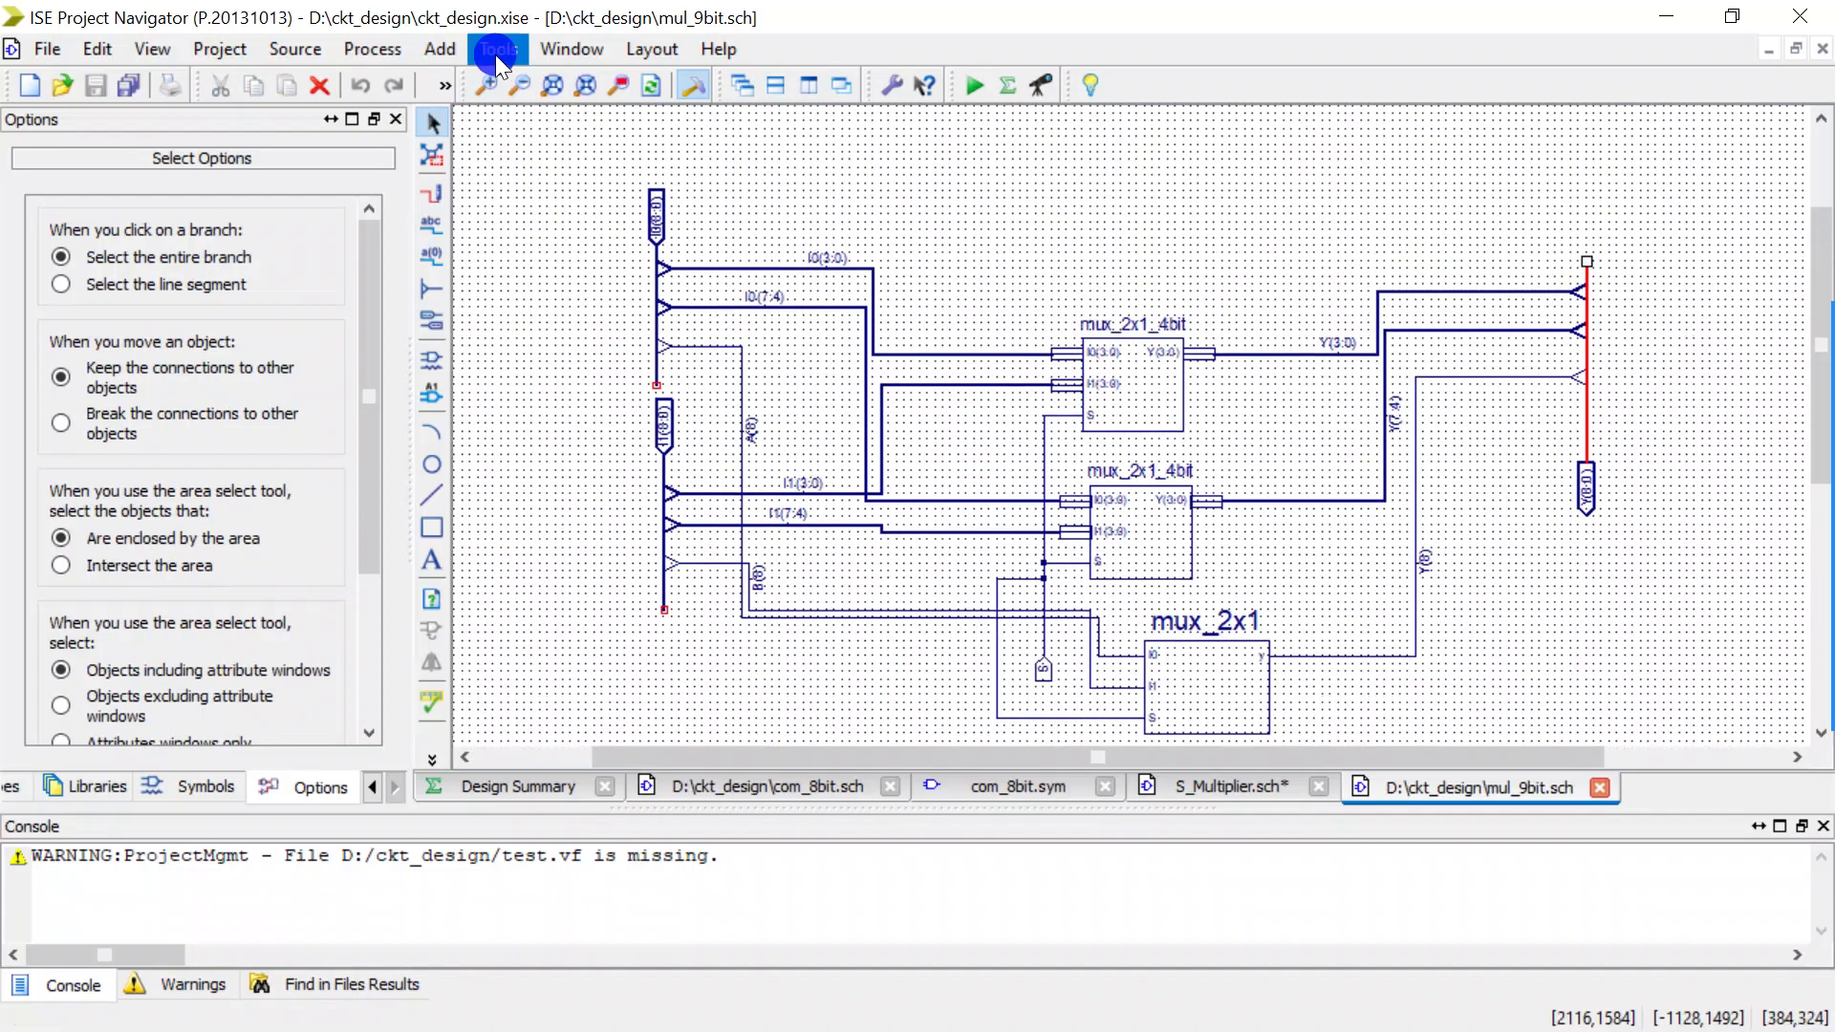
left_click(495, 54)
left_click(571, 445)
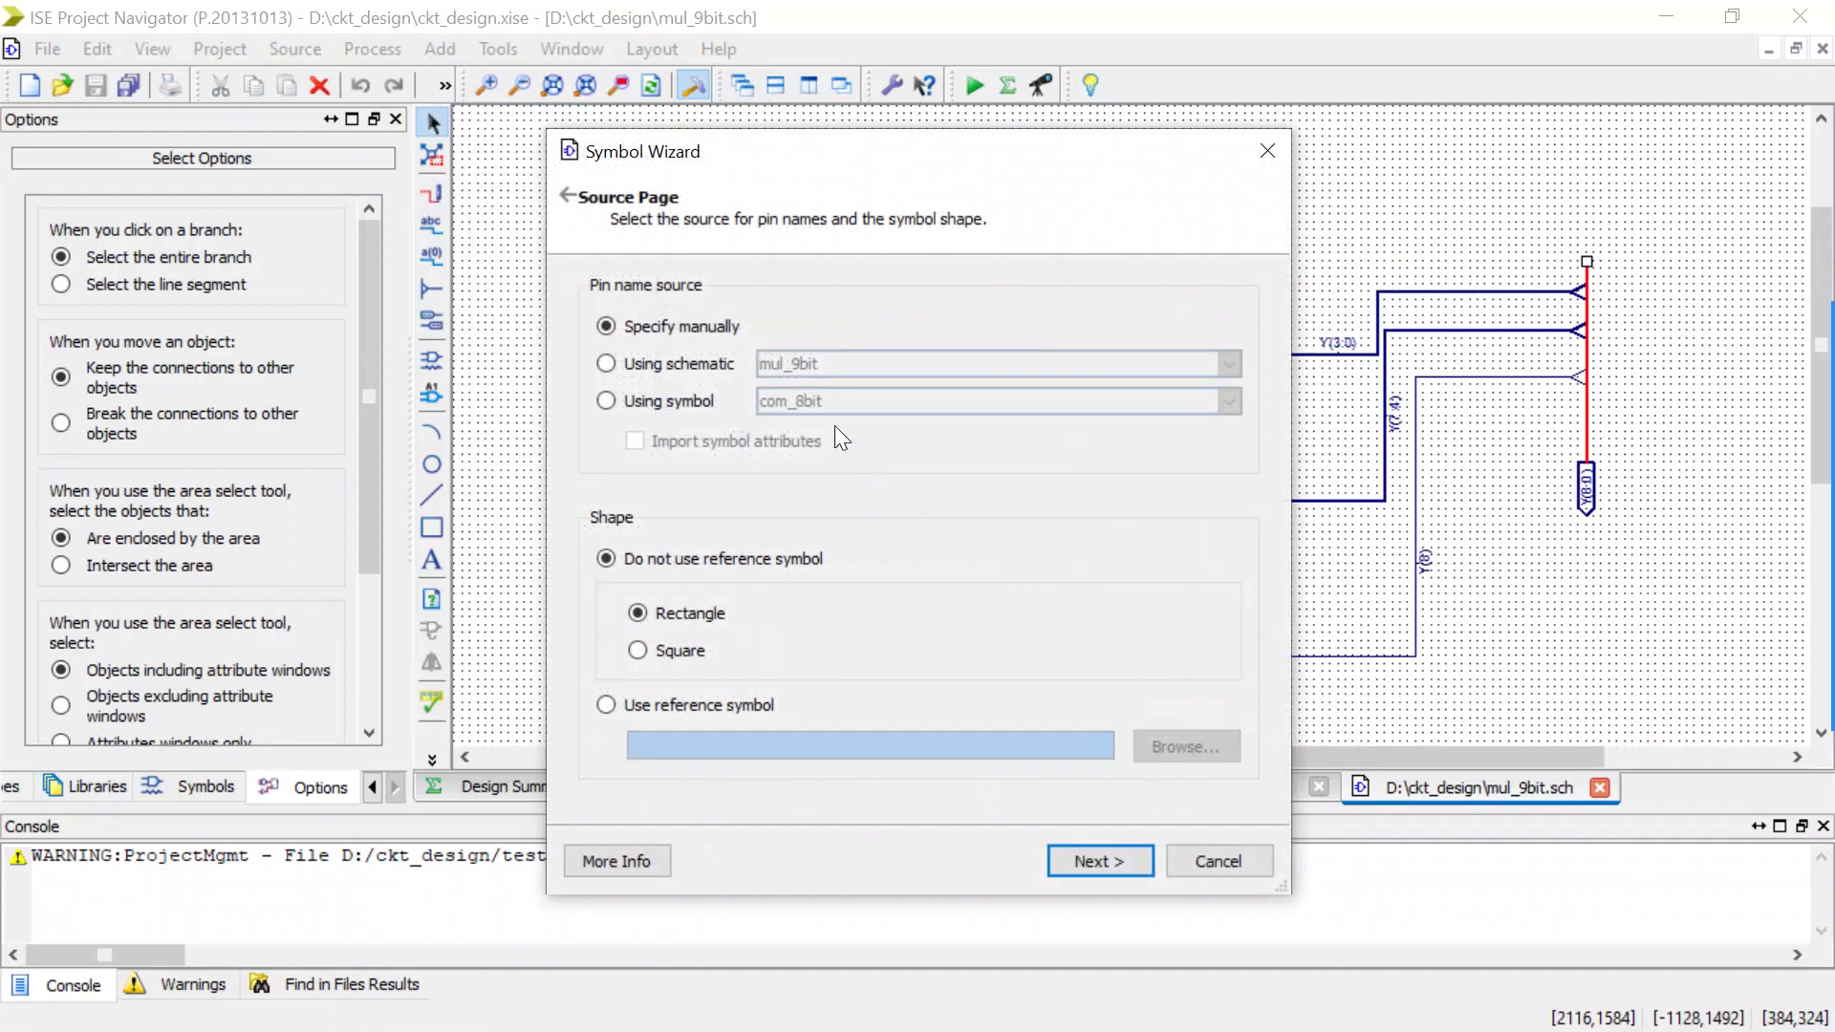
left_click(611, 368)
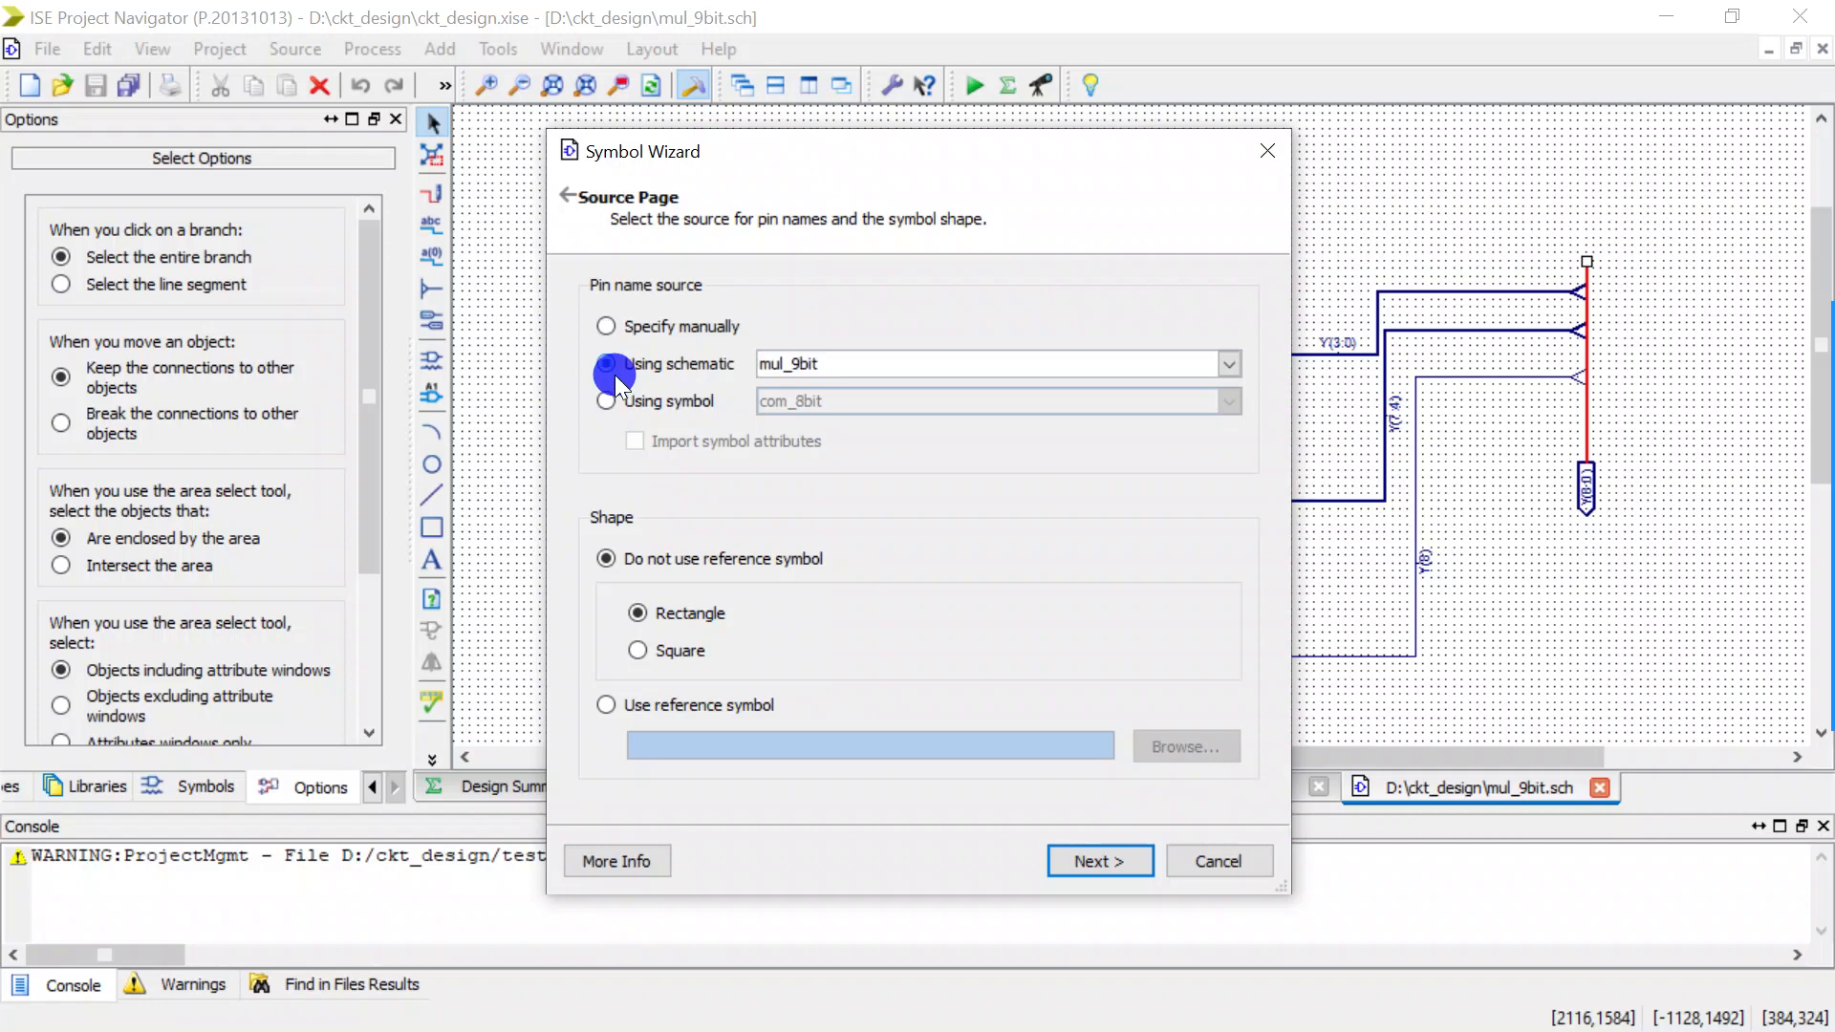
left_click(845, 357)
left_click(844, 356)
left_click(1082, 869)
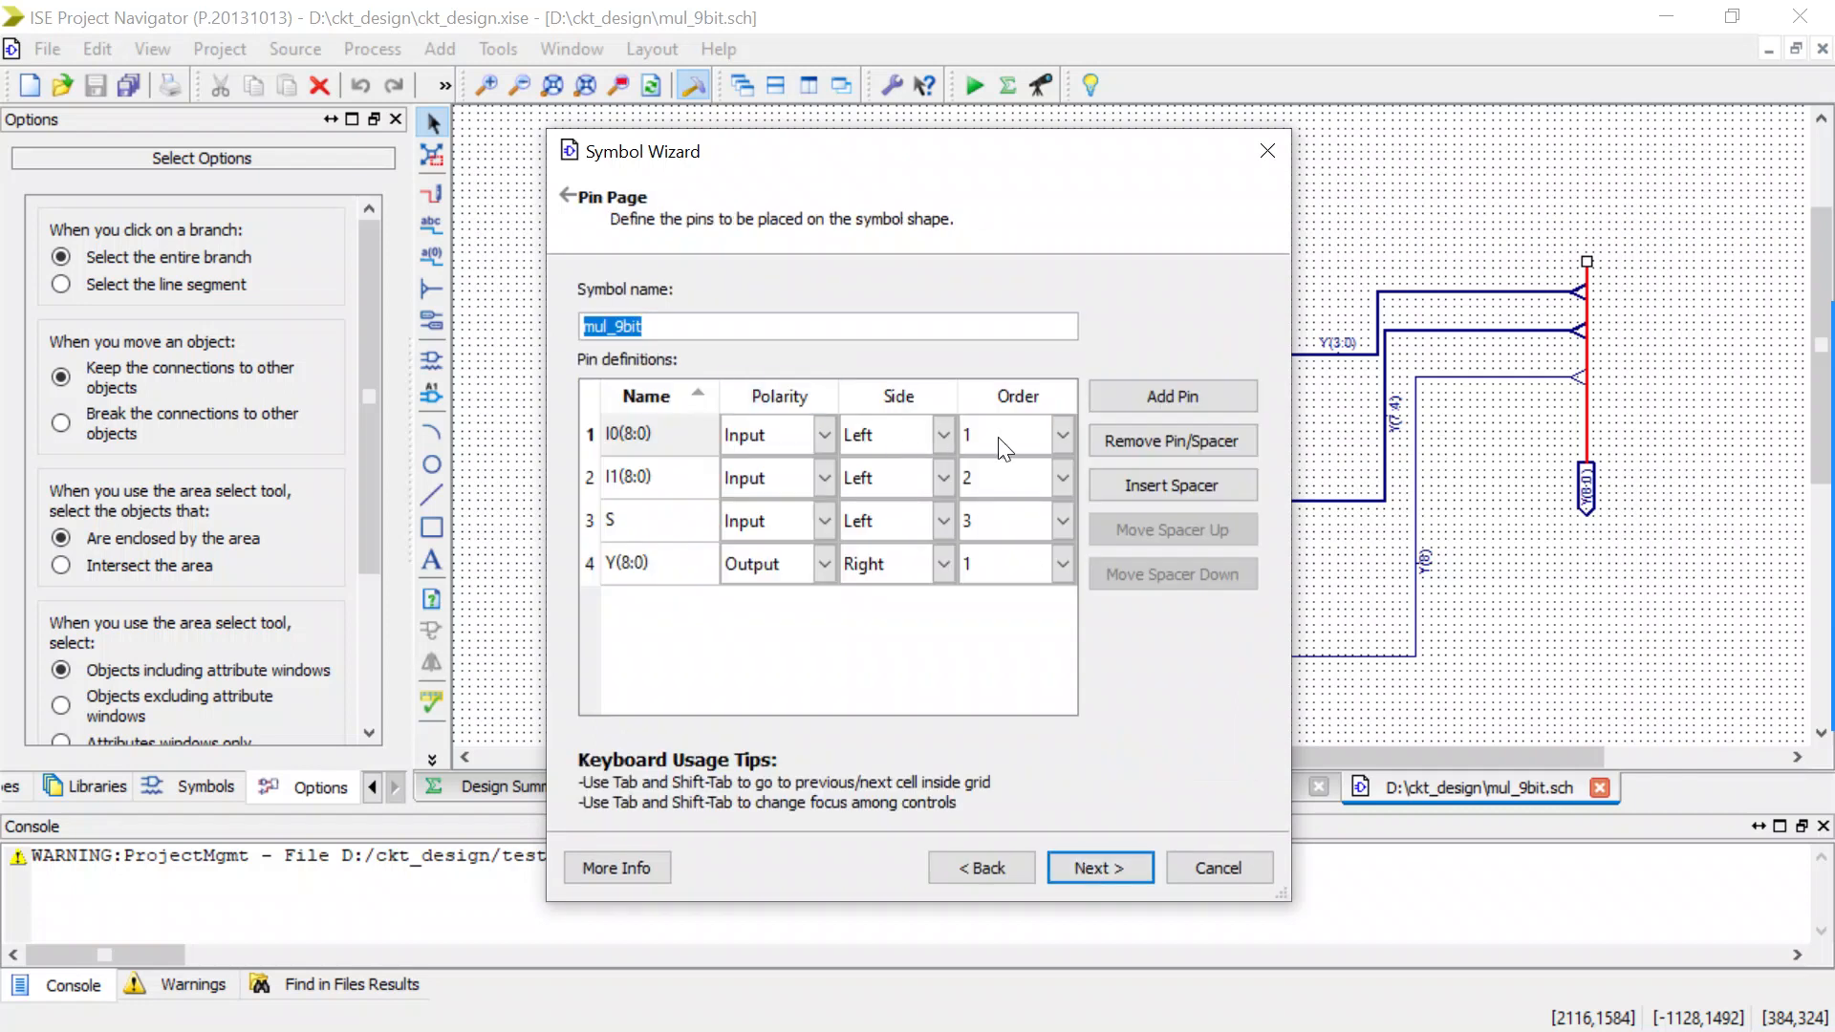
left_click(1114, 867)
Set the symbol name font size to 32, reduce the symbol width, and generate the mul_9bit symbol.
left_click(942, 294)
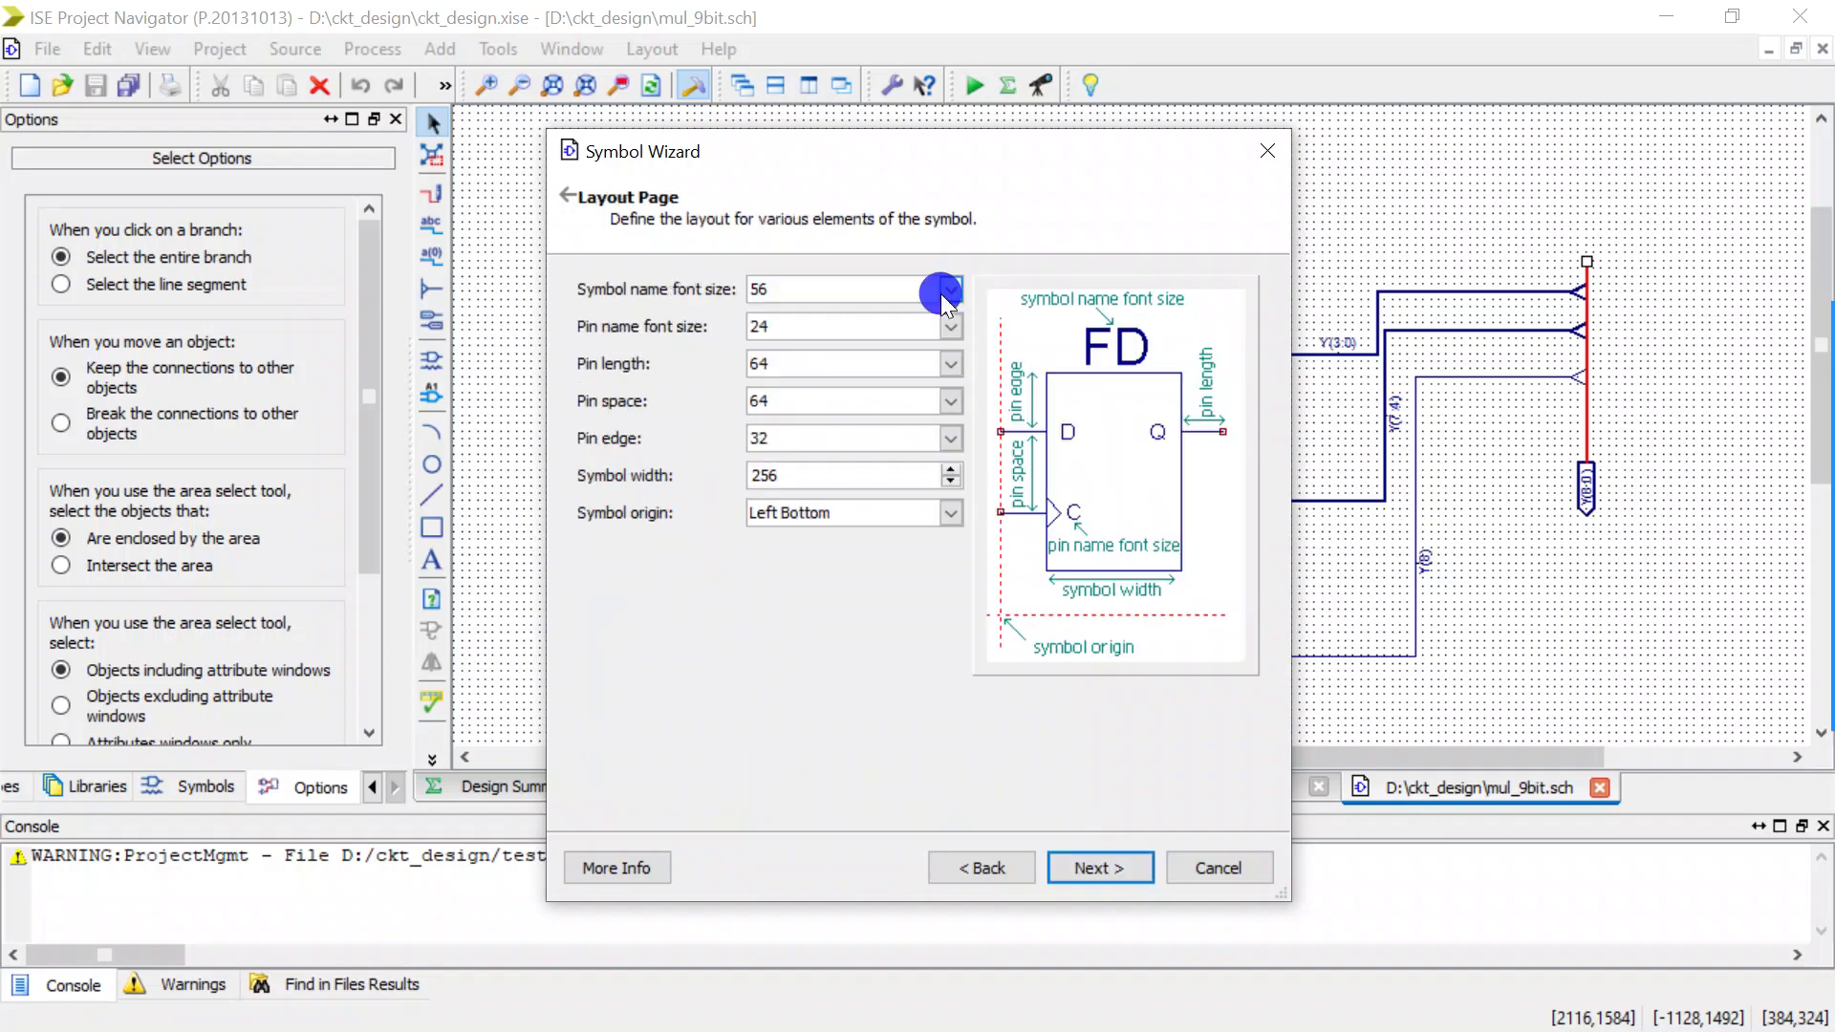
left_click(789, 392)
left_click(949, 482)
left_click(949, 481)
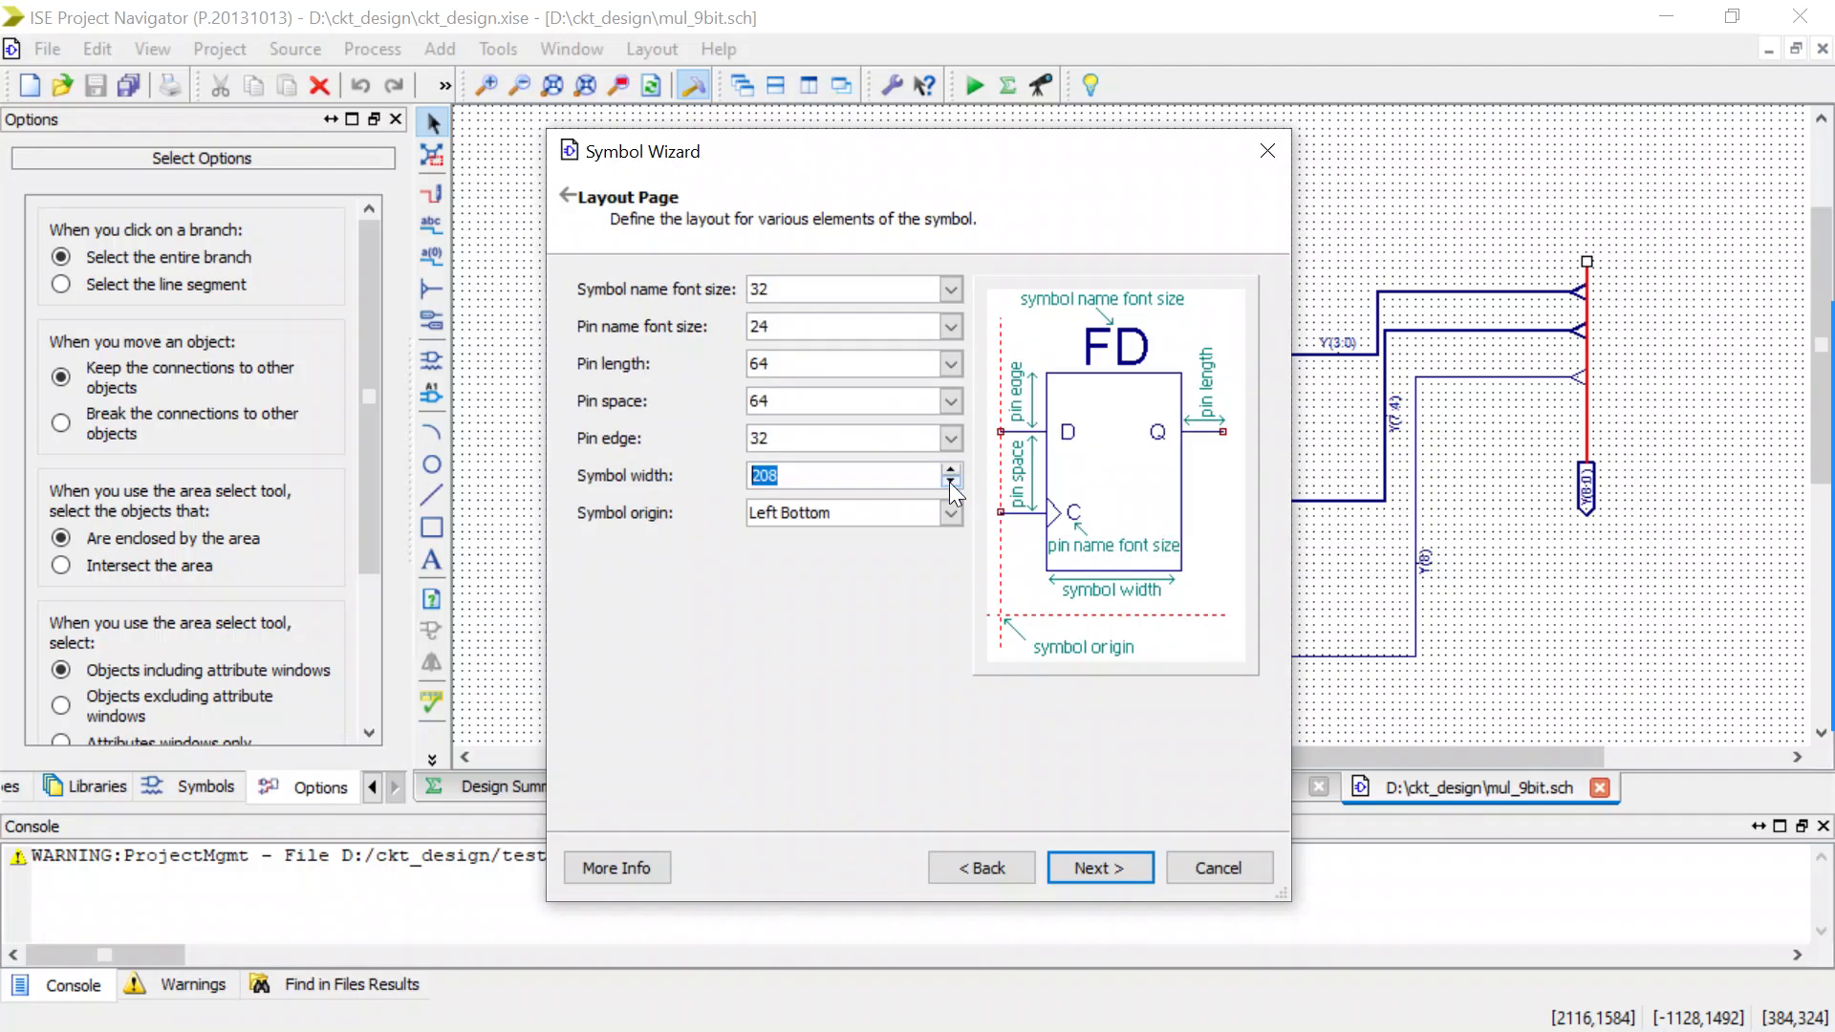
left_click(949, 482)
left_click(1109, 857)
left_click(1108, 857)
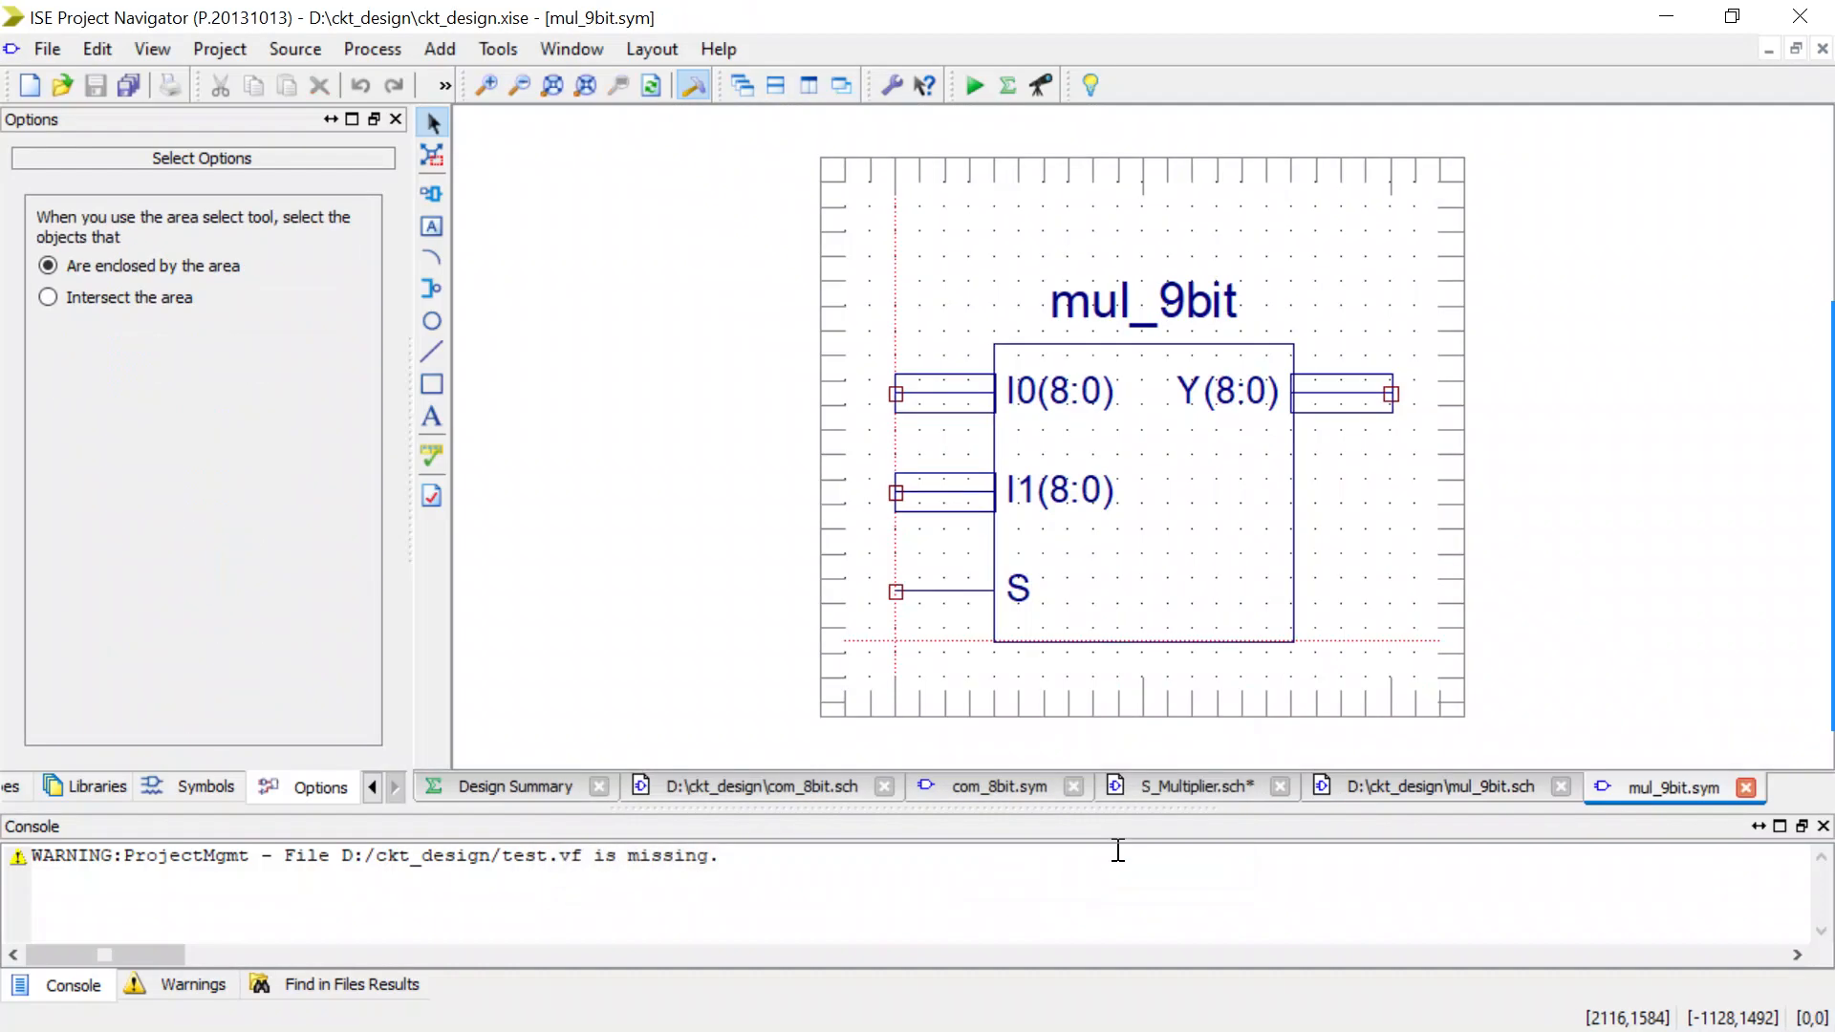
Replace the MUX_2X1_8bit symbol in the S_Multiplier schematic with a mul_9bit symbol positioned to the right of com_8bit.
left_click(1175, 781)
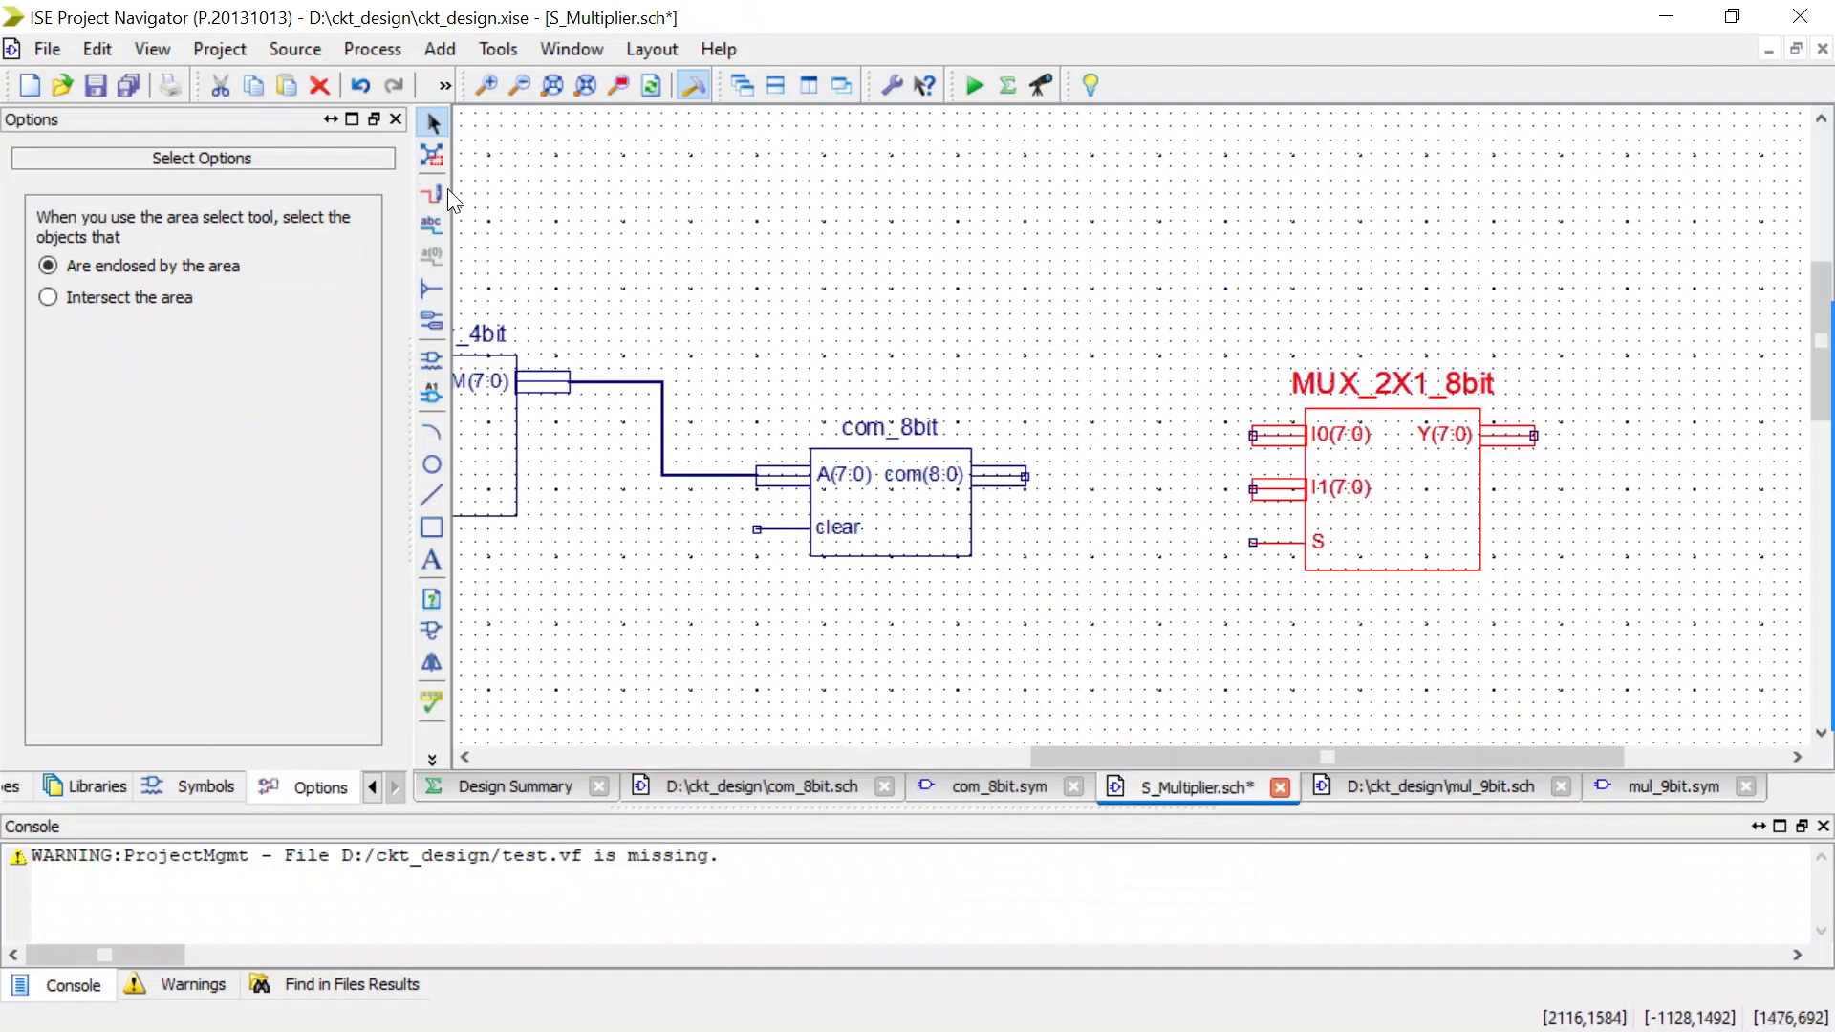
left_click(432, 364)
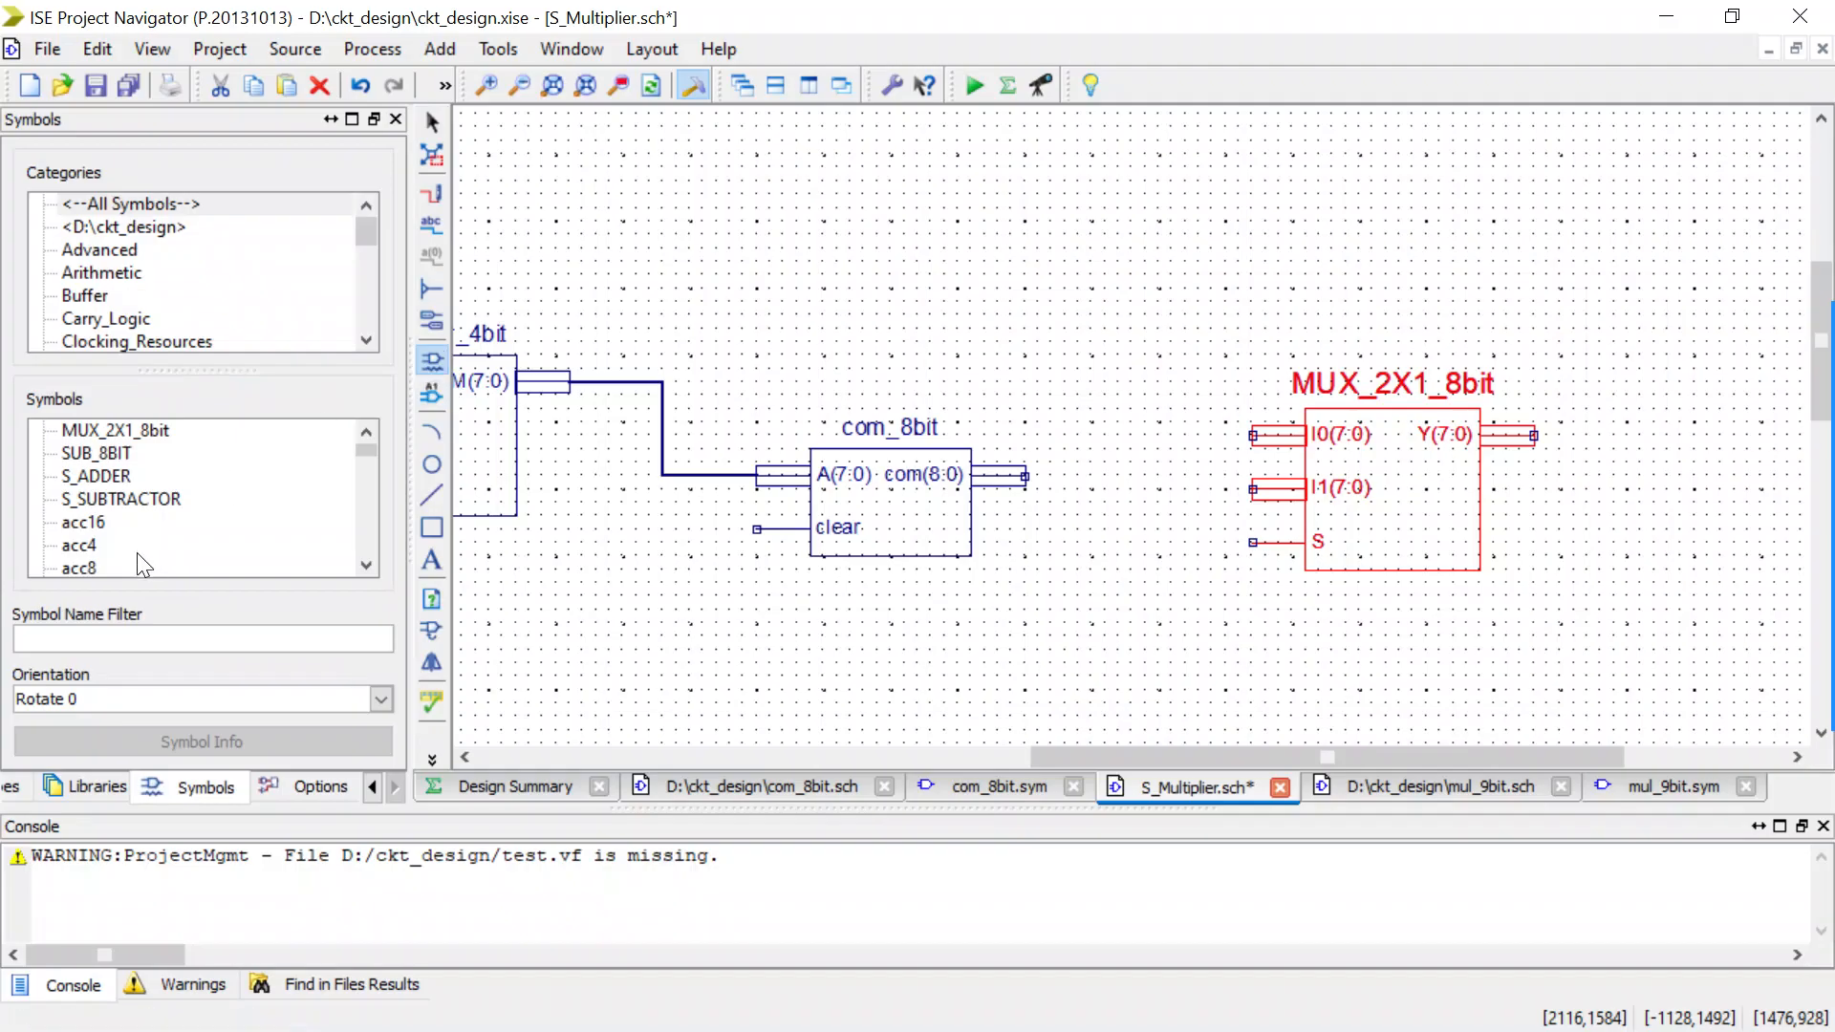
left_click(98, 632)
type("mul")
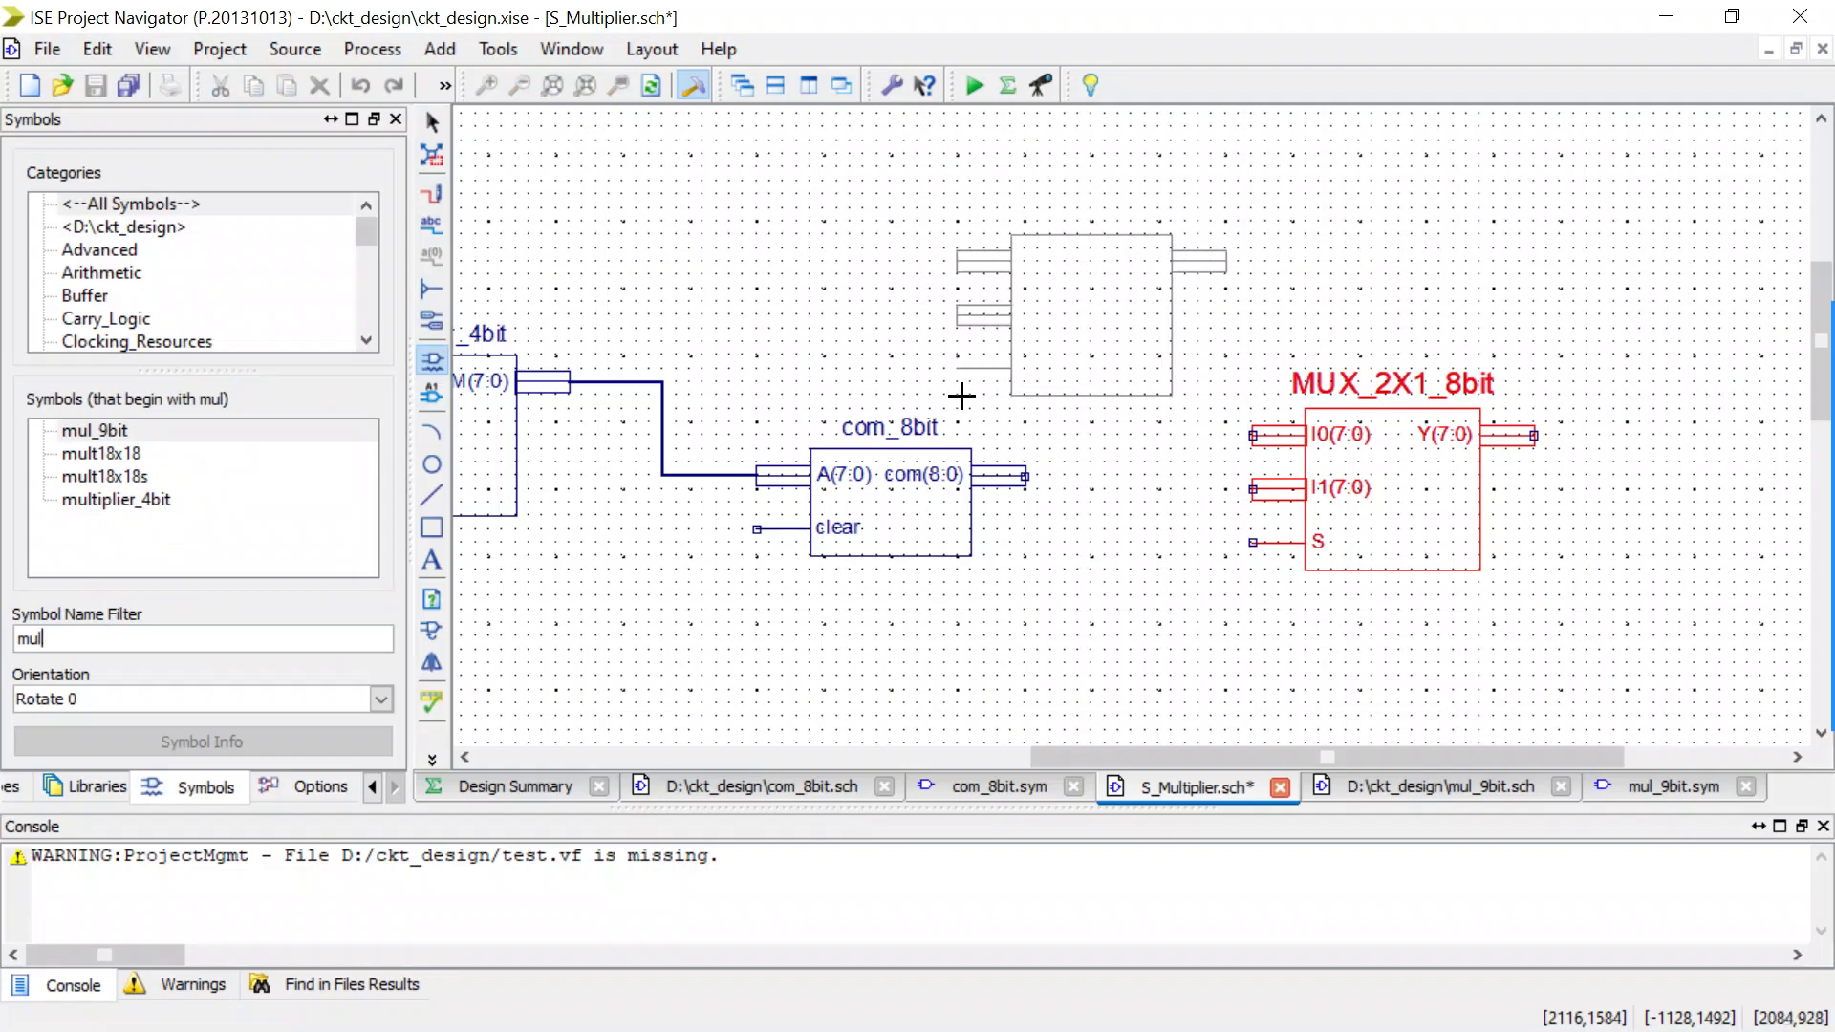
left_click(961, 396)
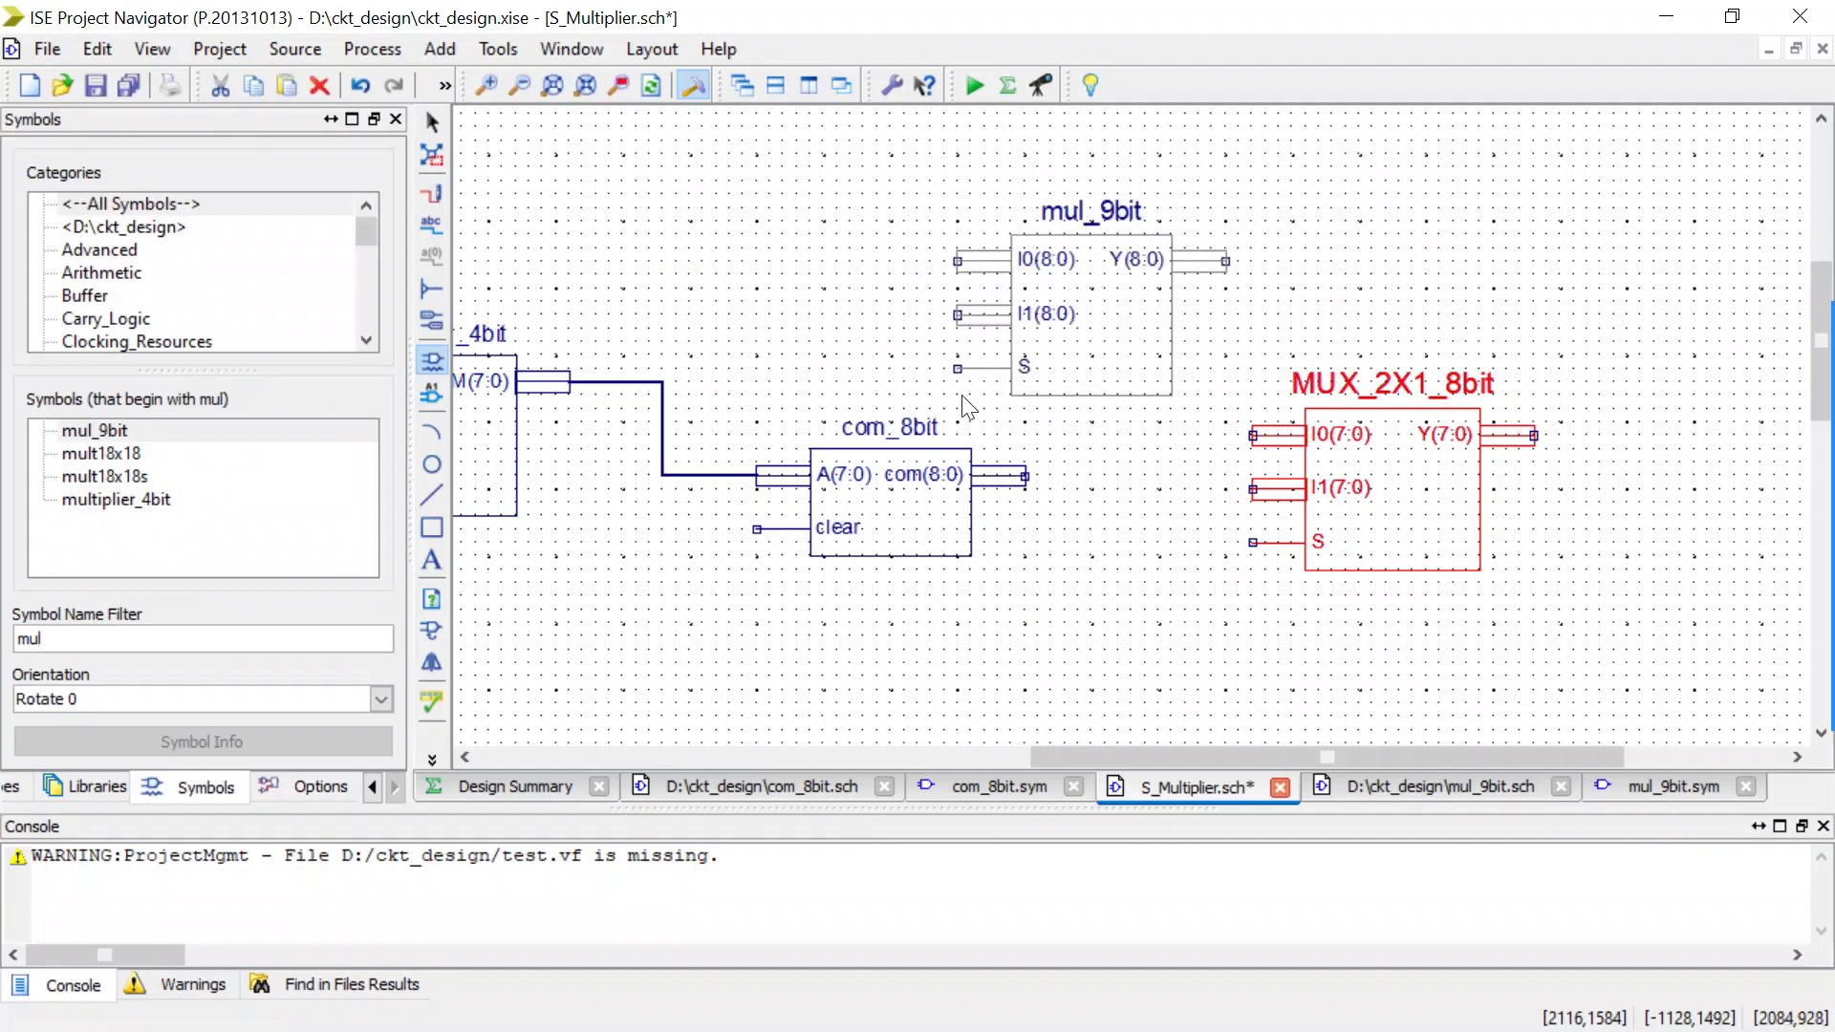
key("Escape")
key("Delete")
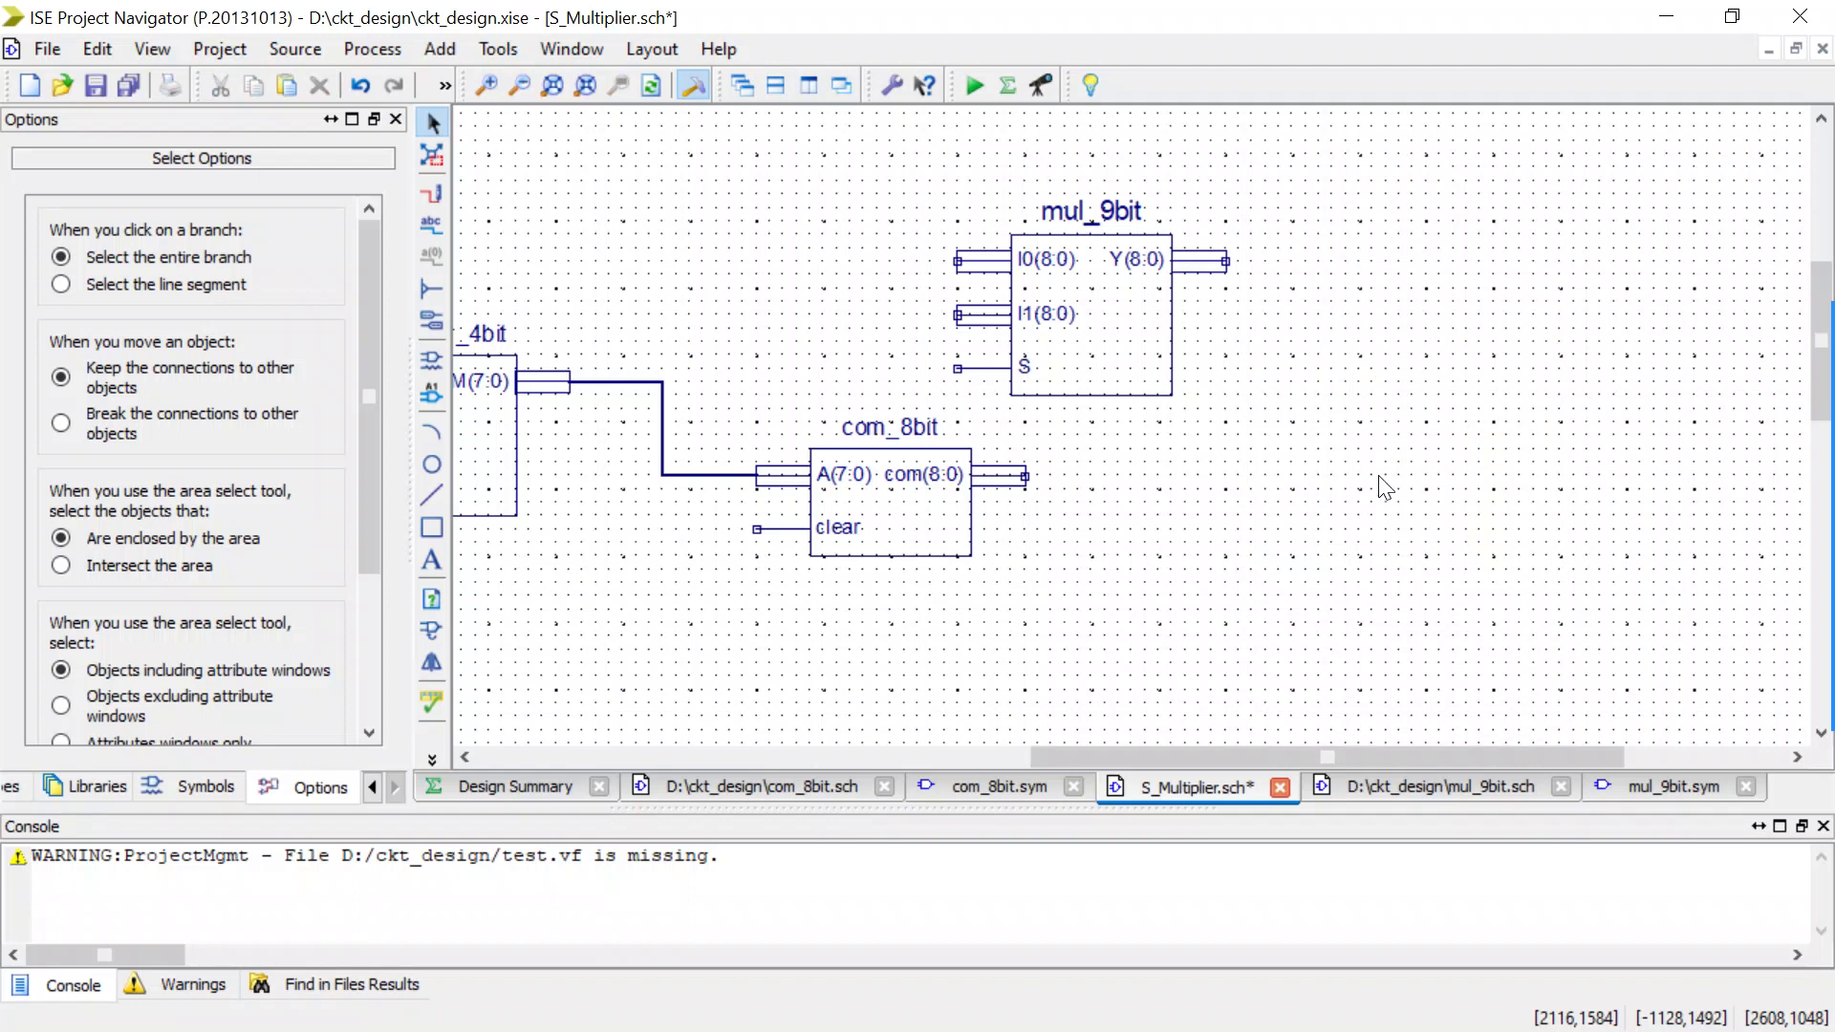
left_click_drag(1125, 342, 1322, 501)
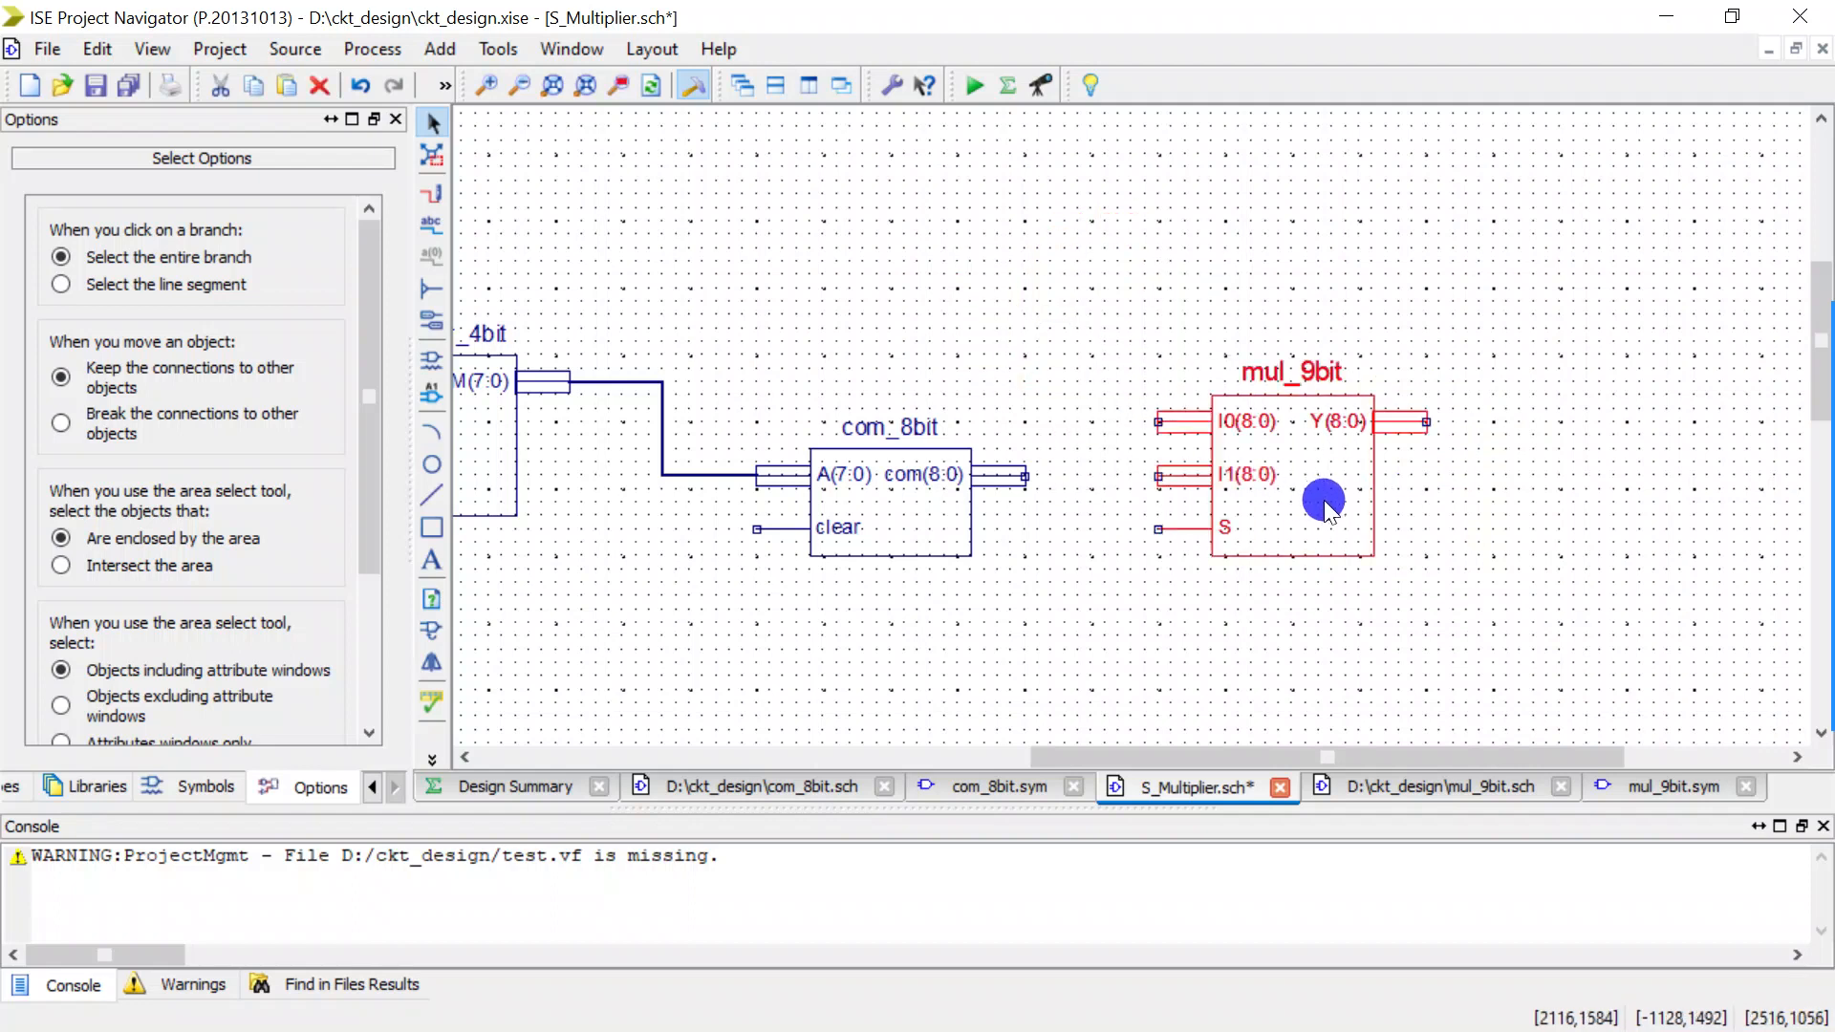
Wire the com(8:0) output of com_8bit to the I1(8:0) input of mul_9bit.
scroll(1097, 346, "down", 2)
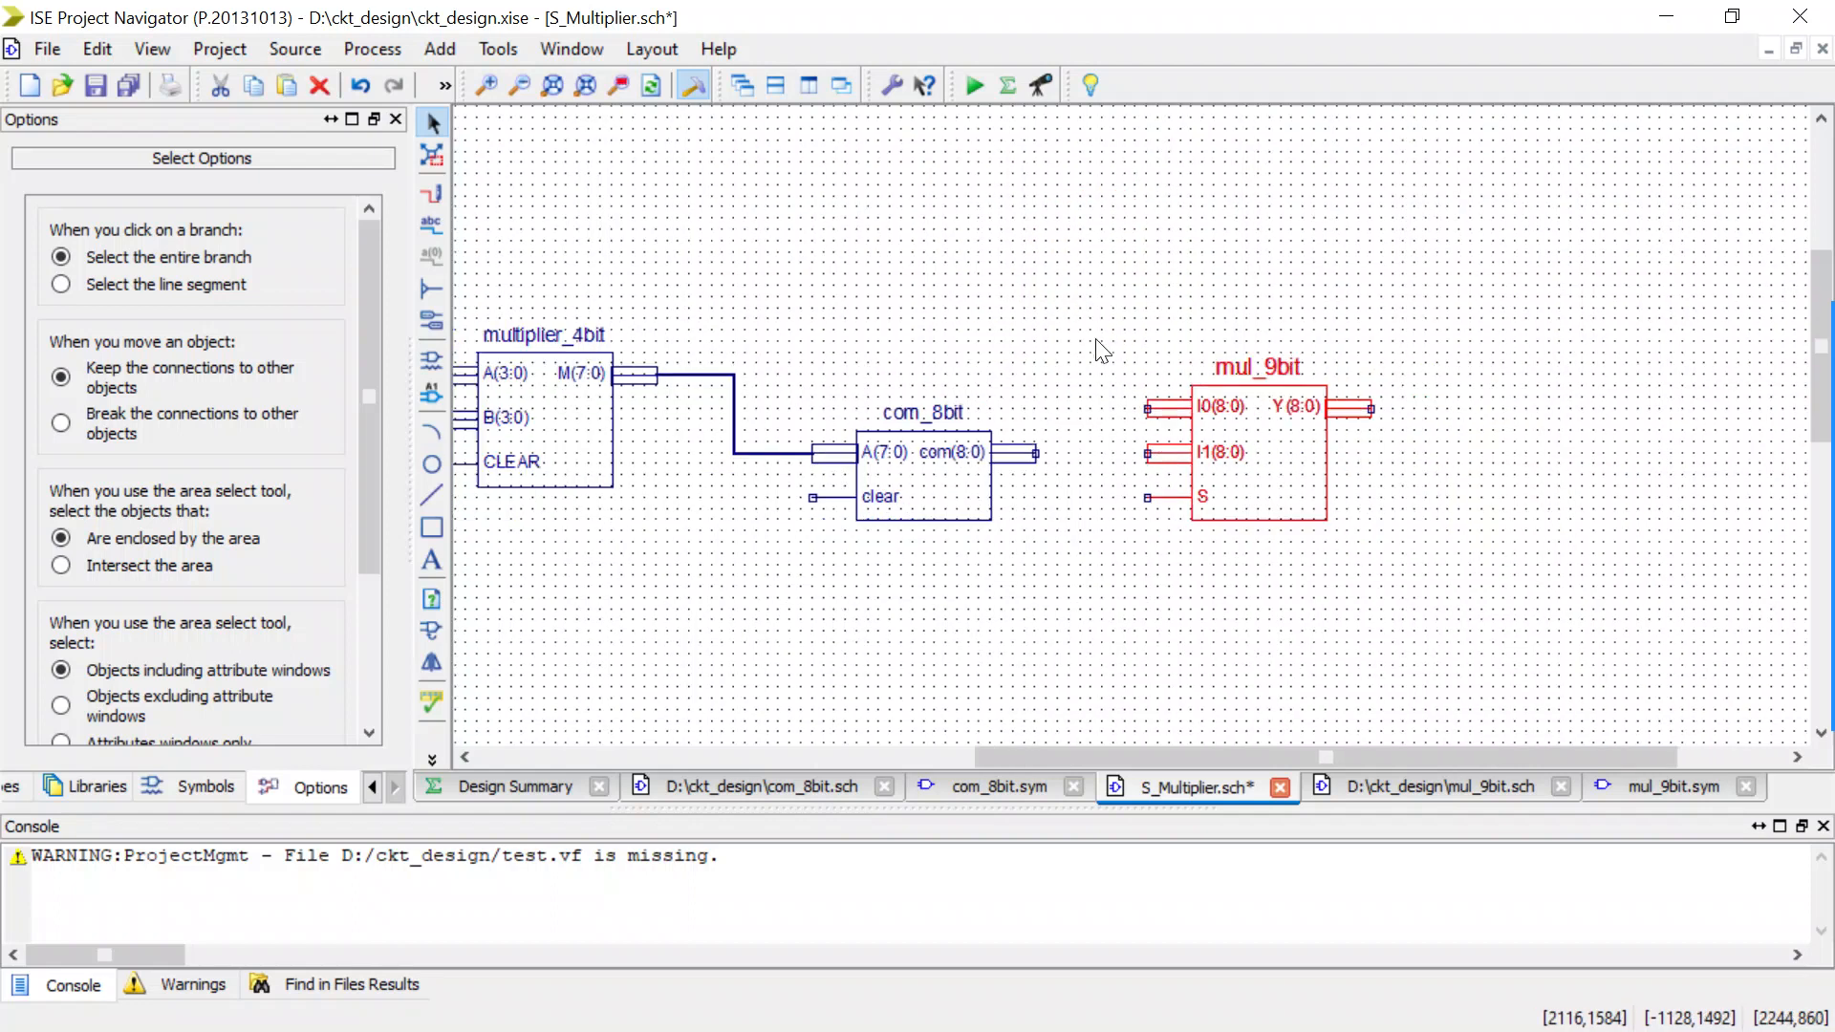
scroll(1118, 446, "up", 2)
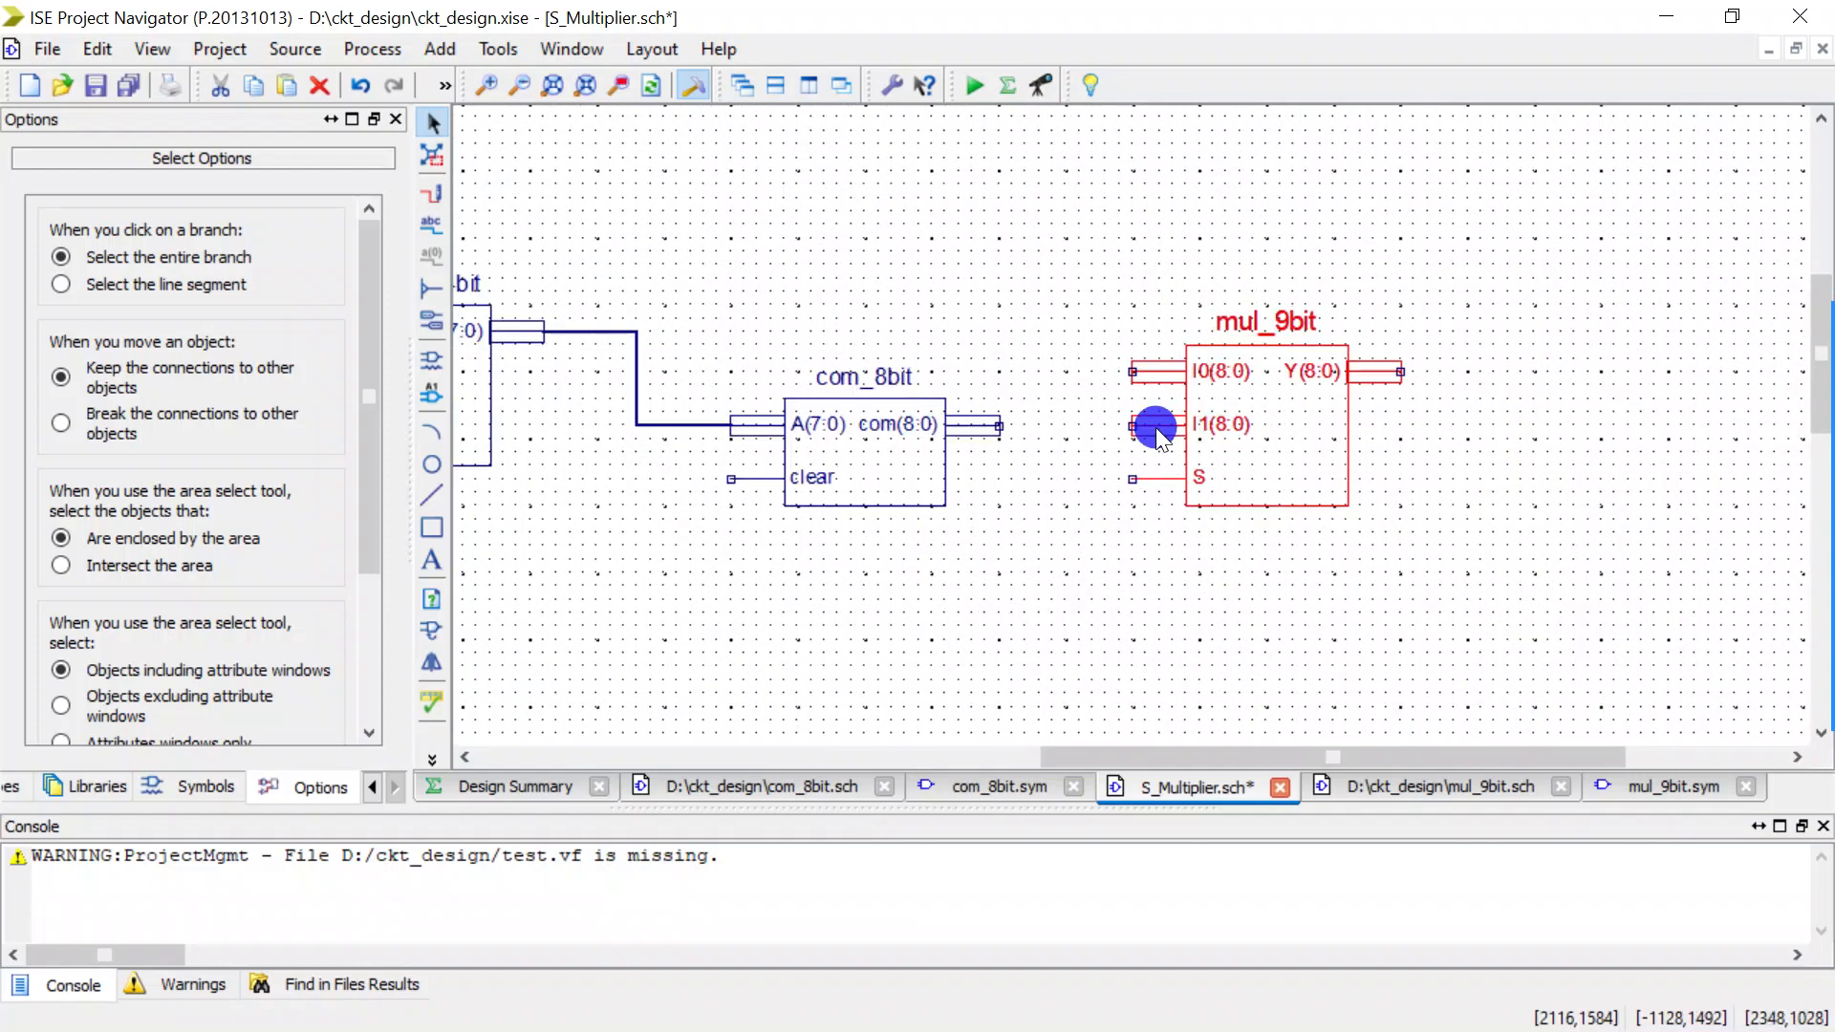
scroll(1164, 382, "down", 1)
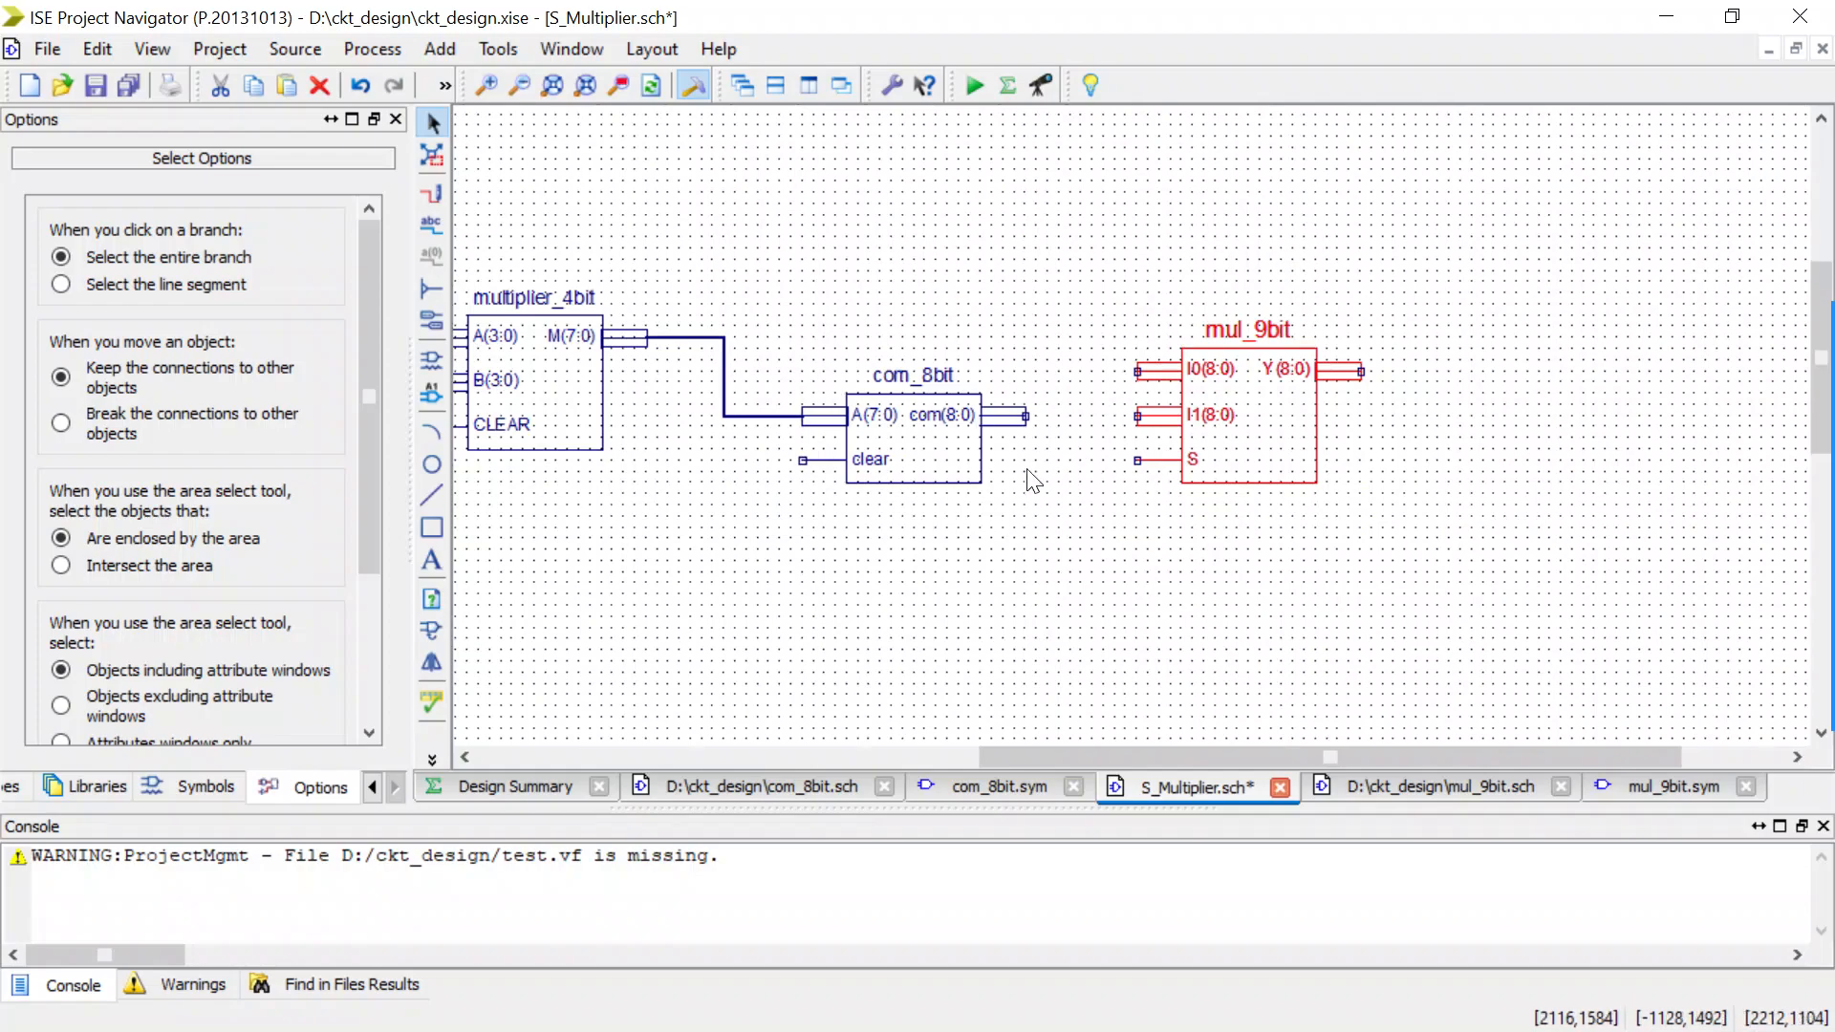
left_click(439, 187)
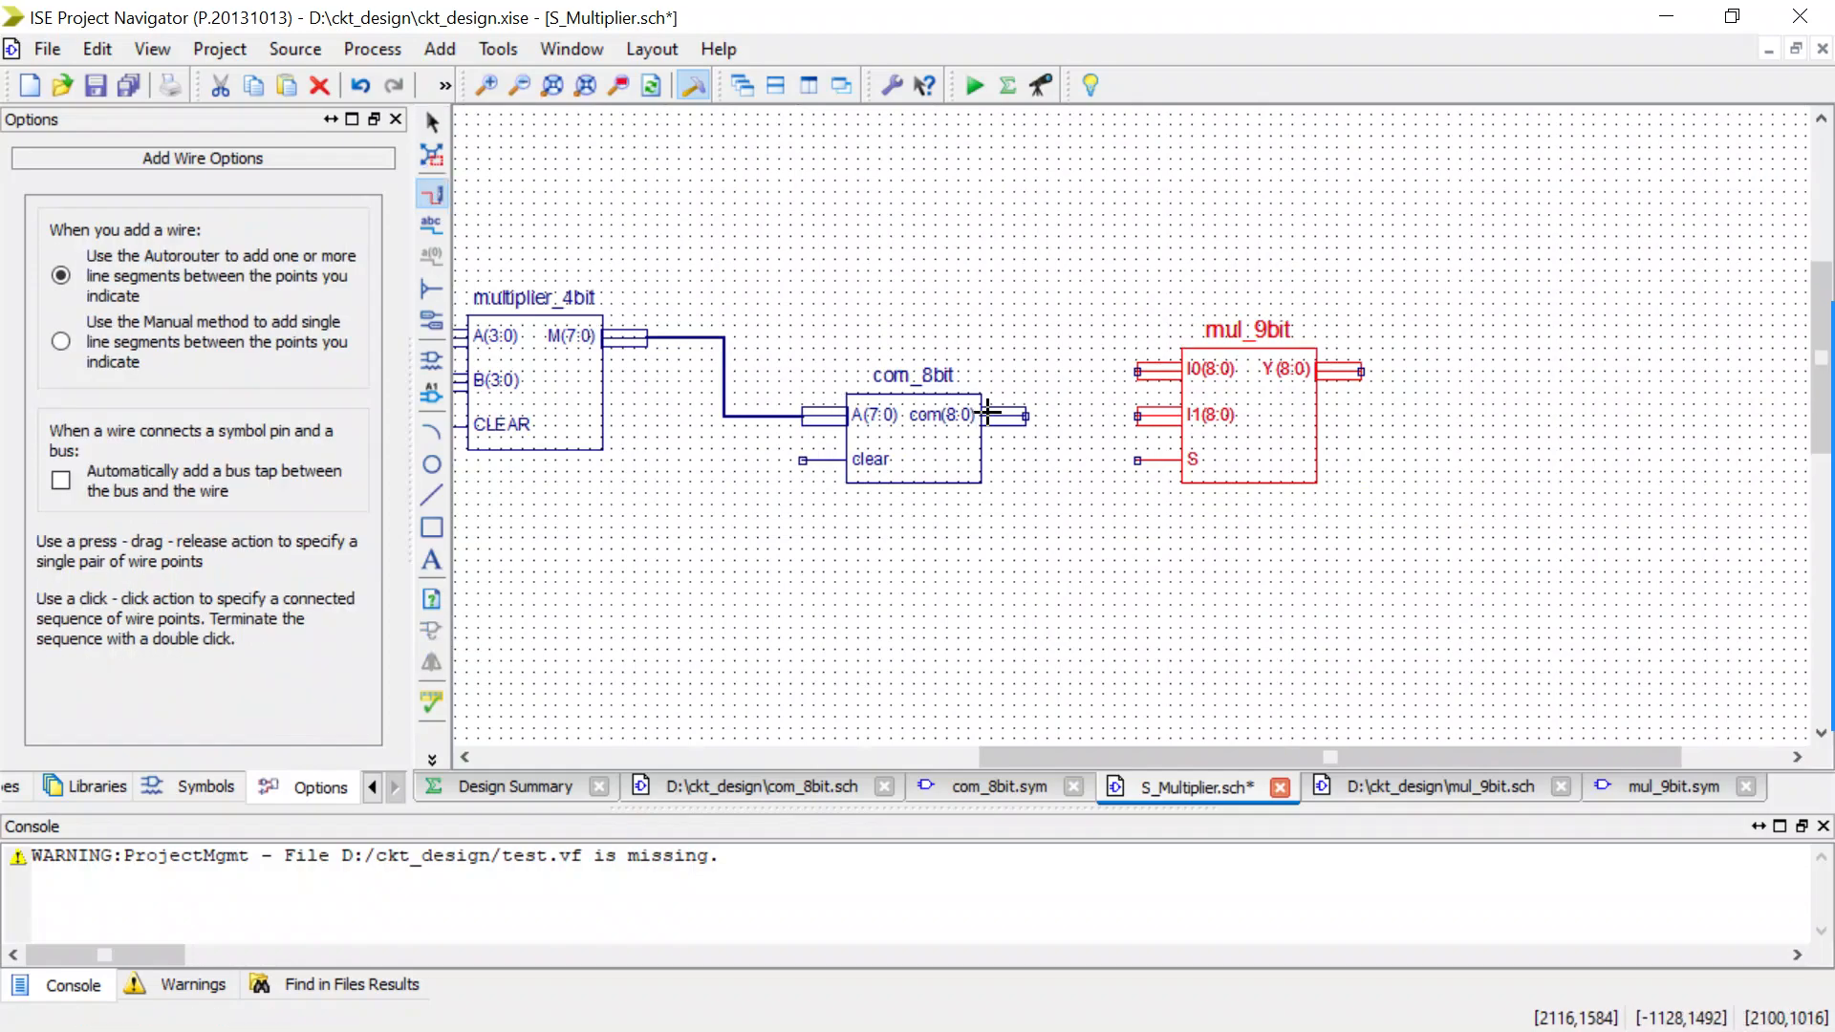
left_click_drag(1024, 417, 1137, 415)
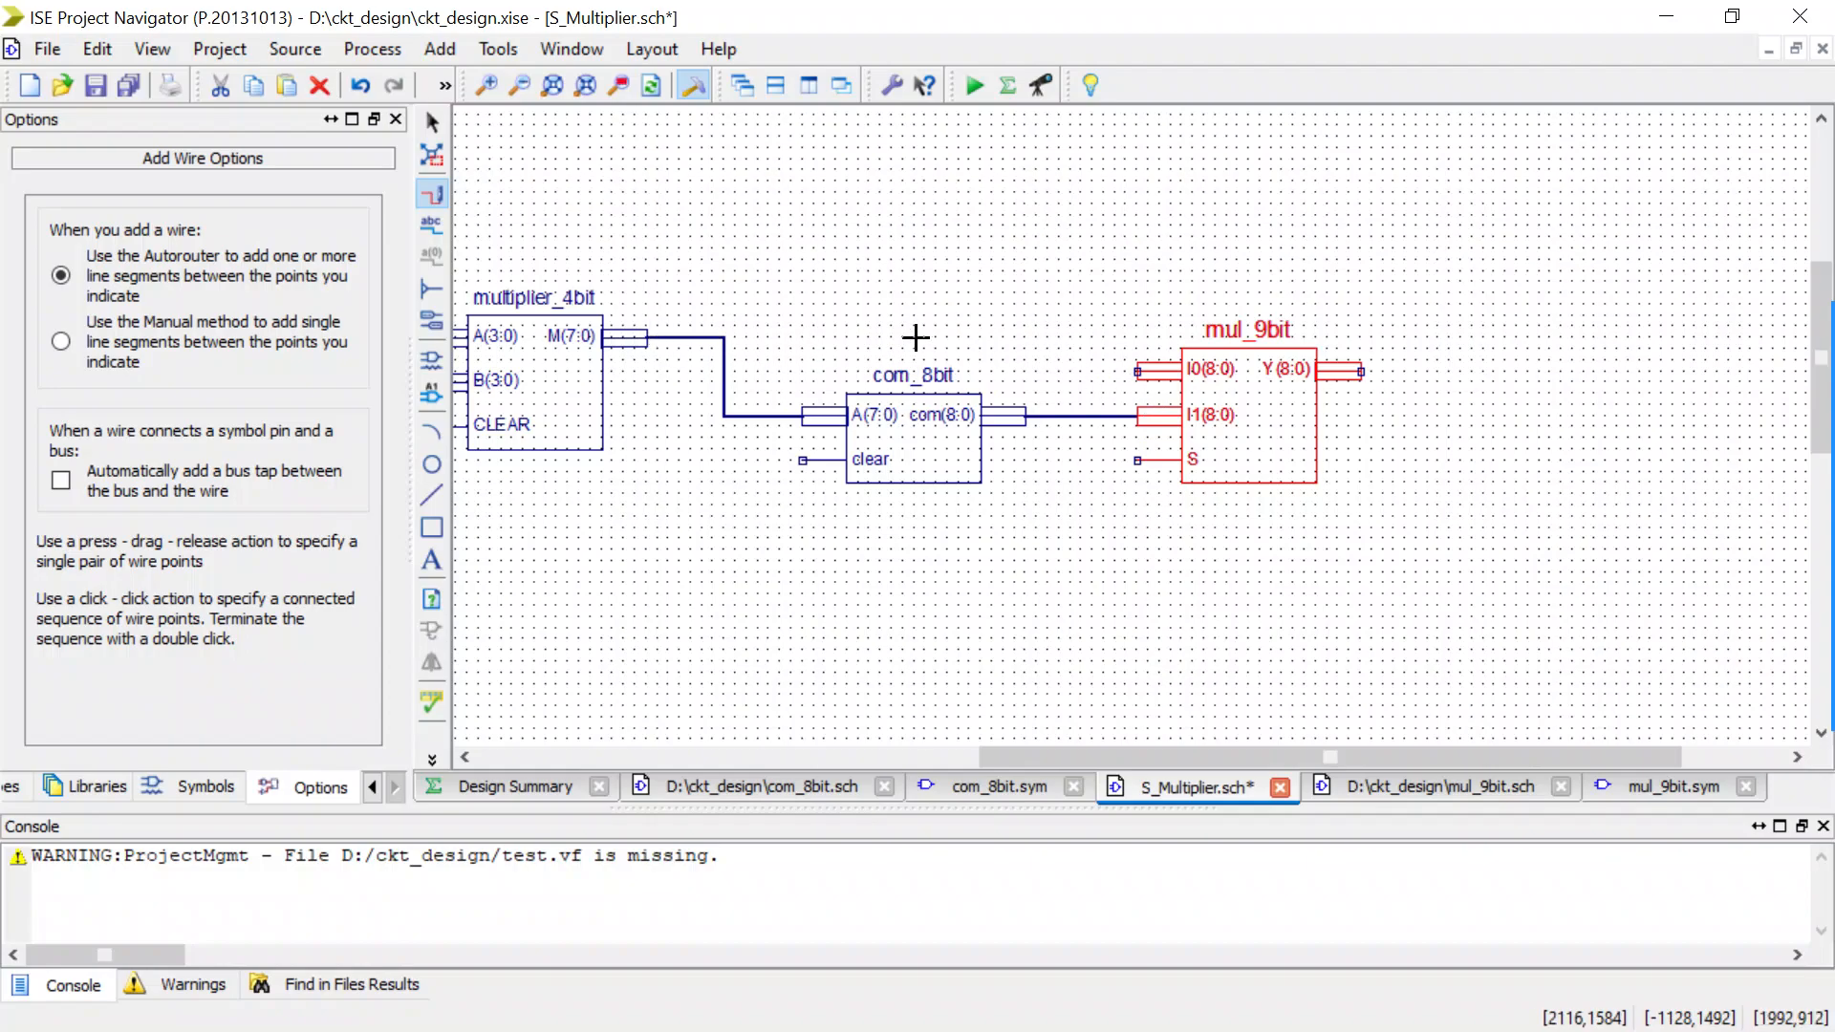
Draw an open-ended bus up from the mul_9bit I0(8:0) input and add two bus taps with the Right orientation to it.
left_click(1134, 371)
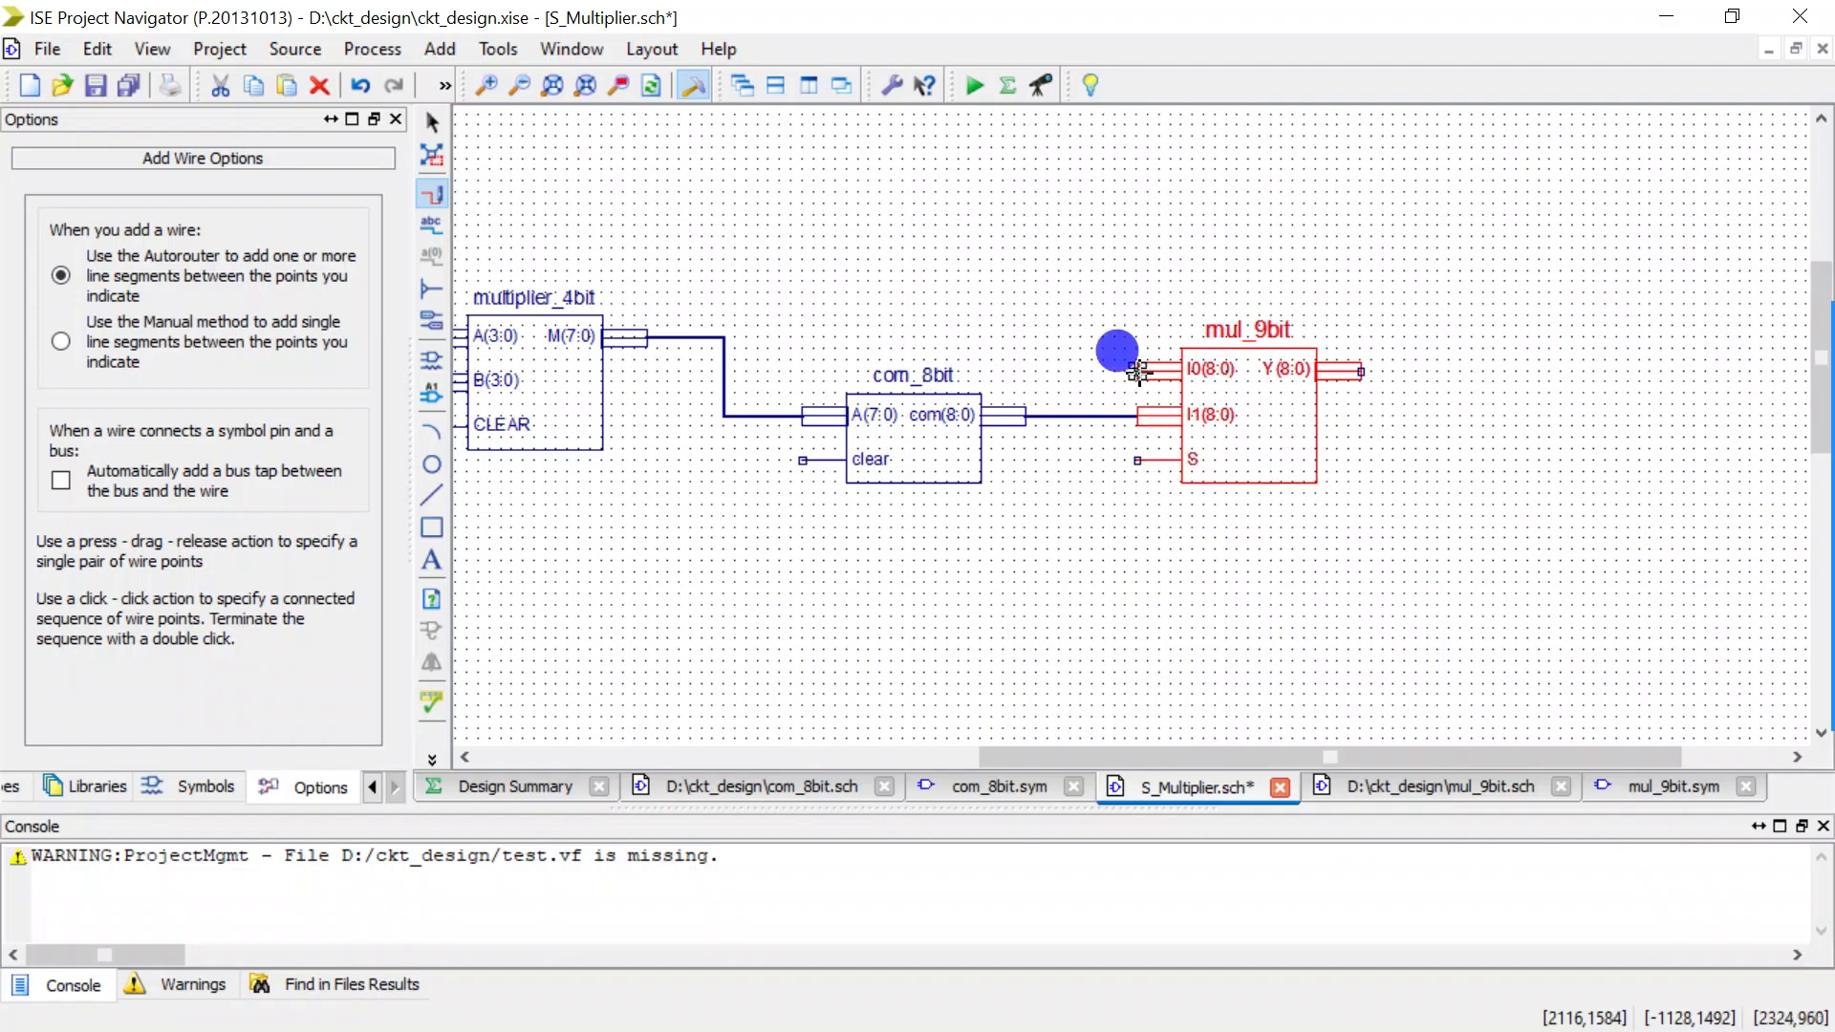
left_click_drag(1129, 371, 1014, 249)
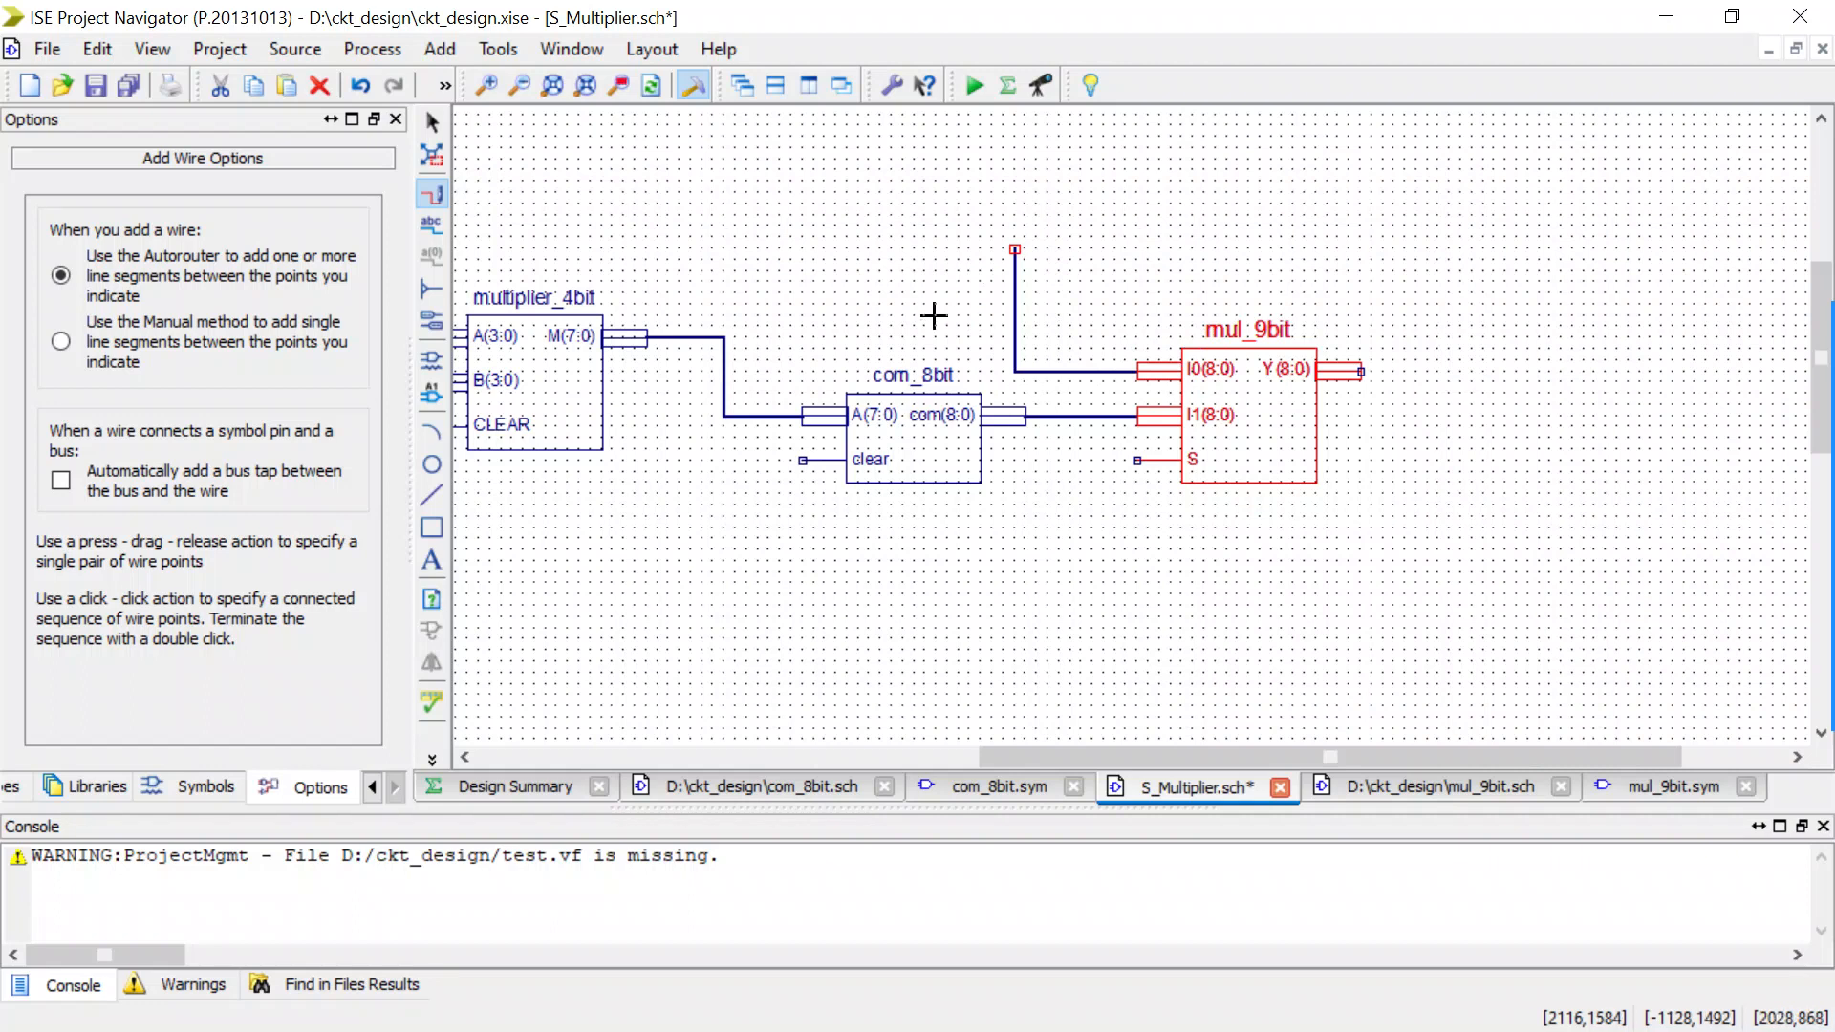
left_click(433, 282)
left_click(172, 370)
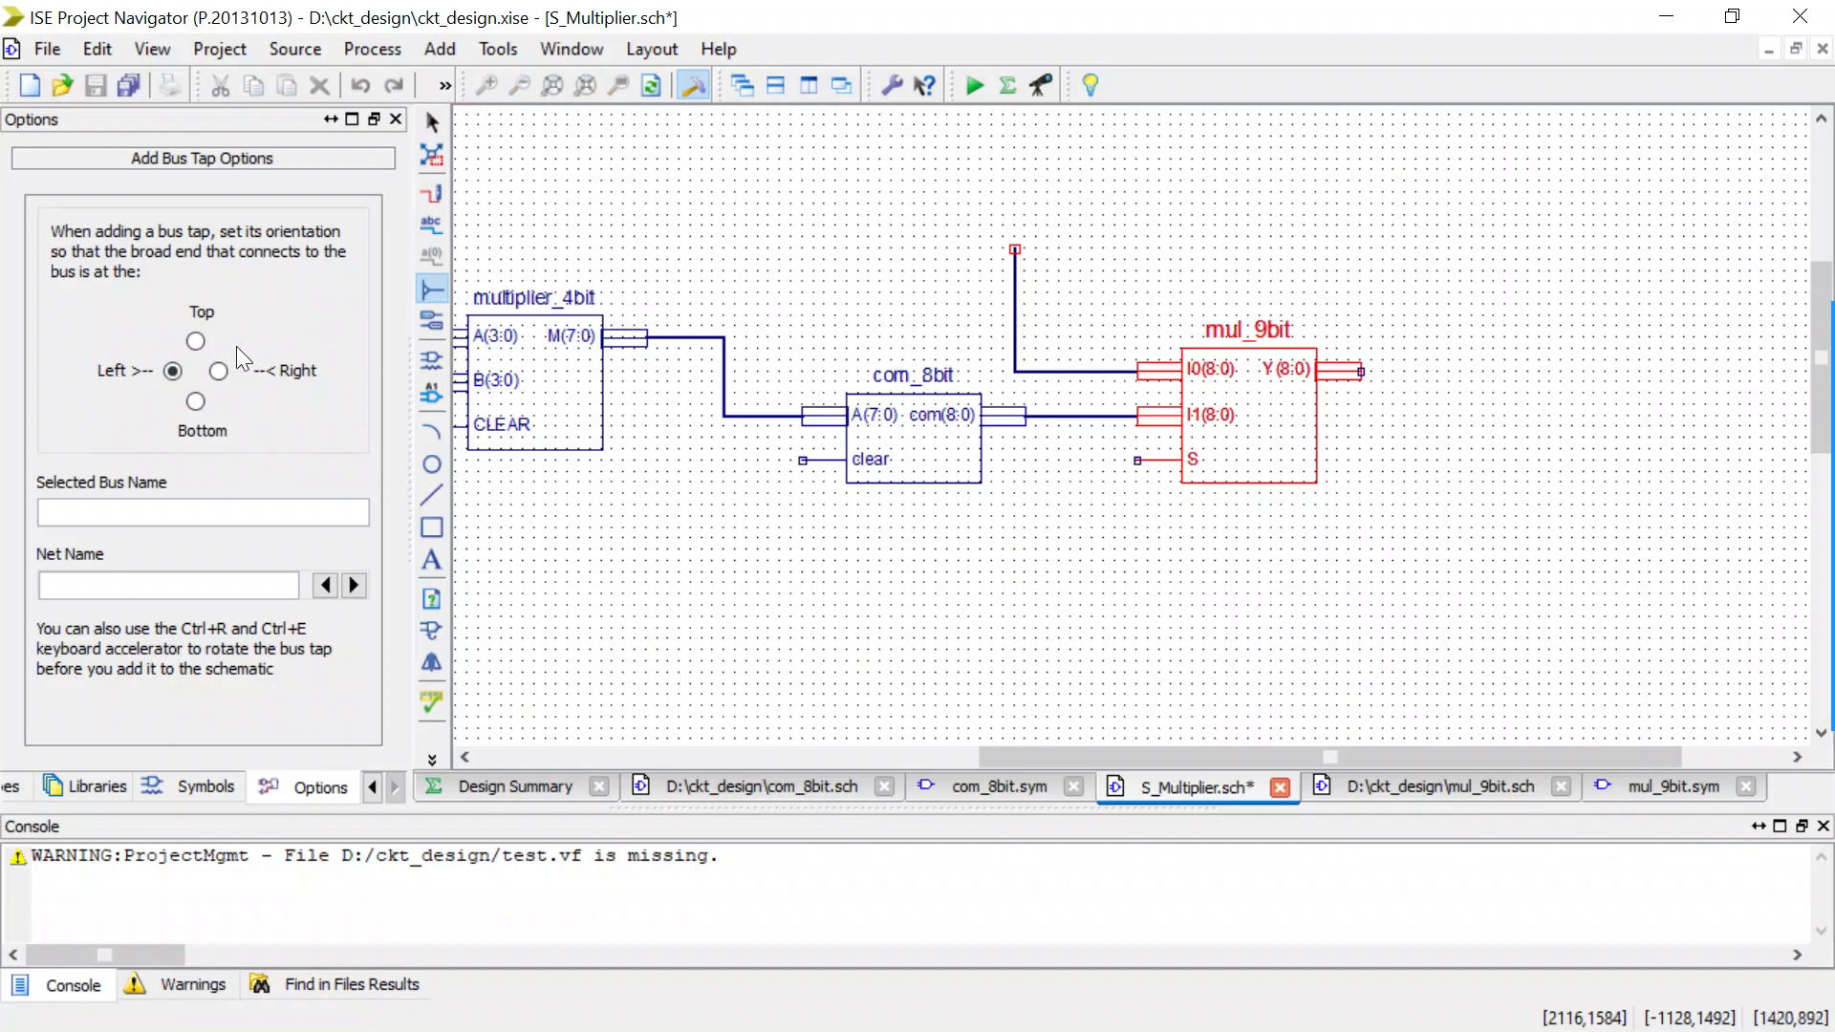
left_click(219, 371)
left_click(979, 325)
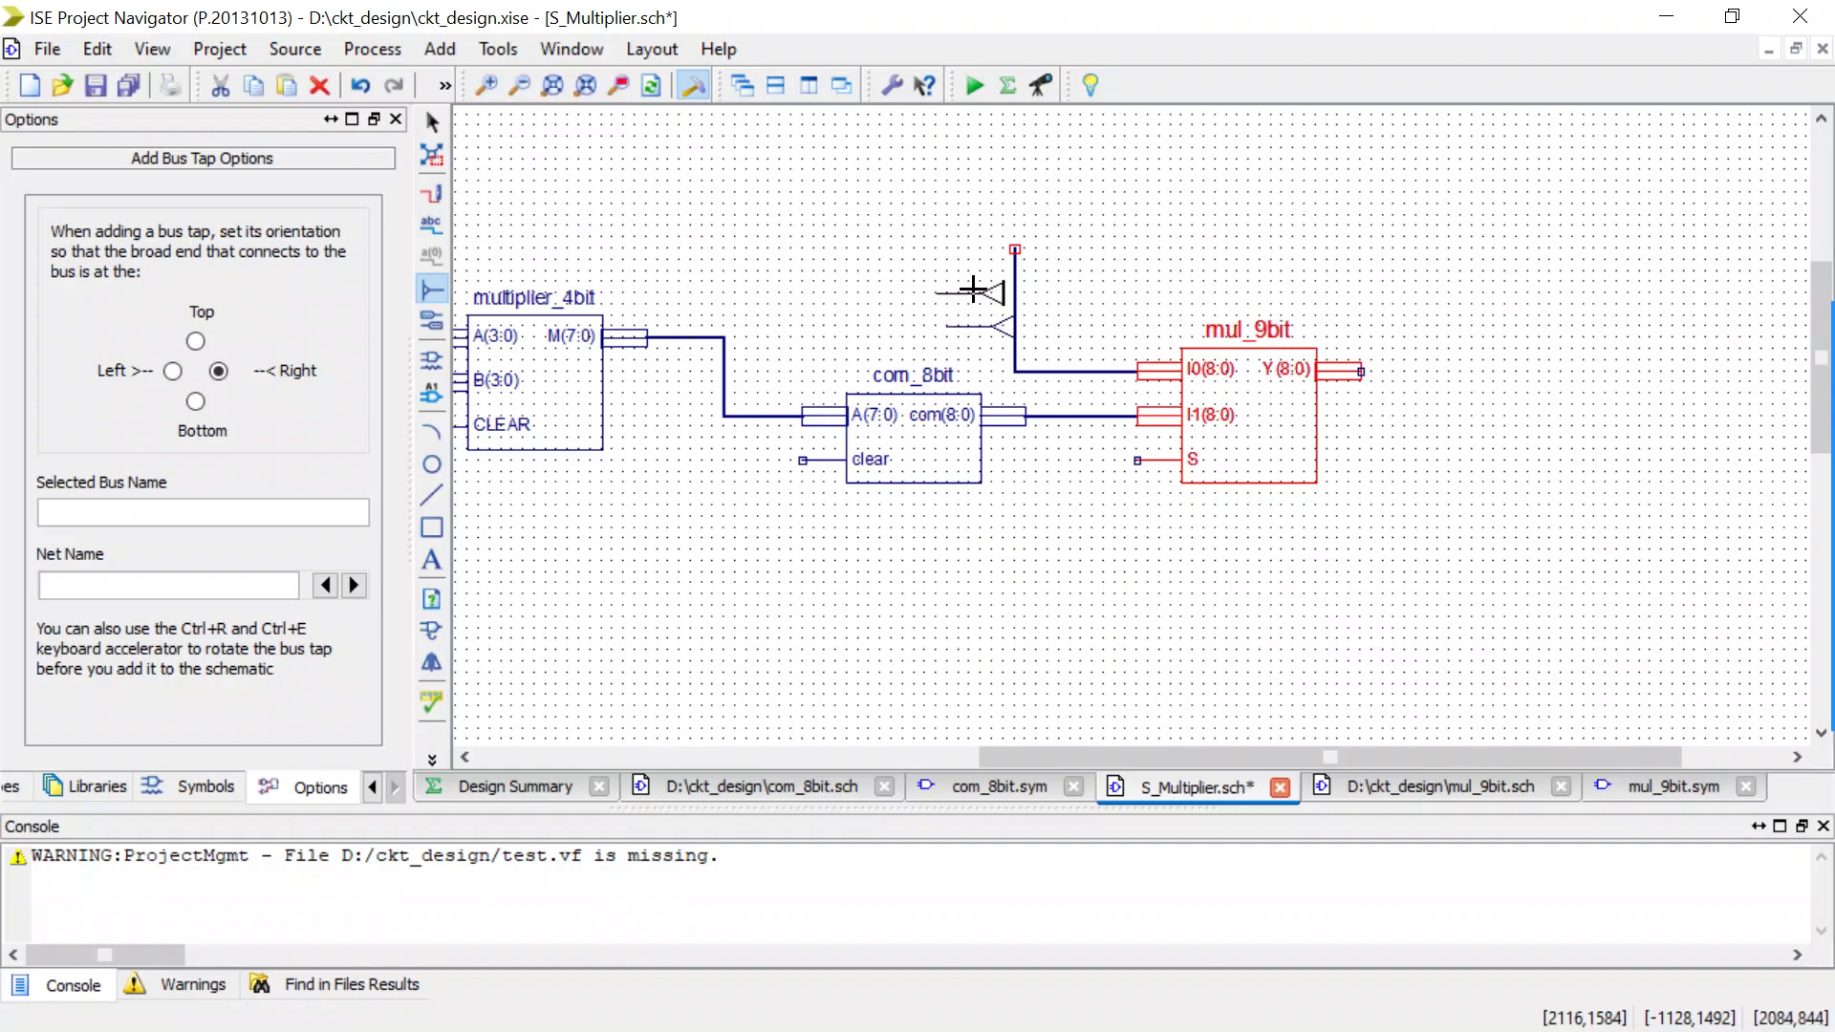
left_click(976, 291)
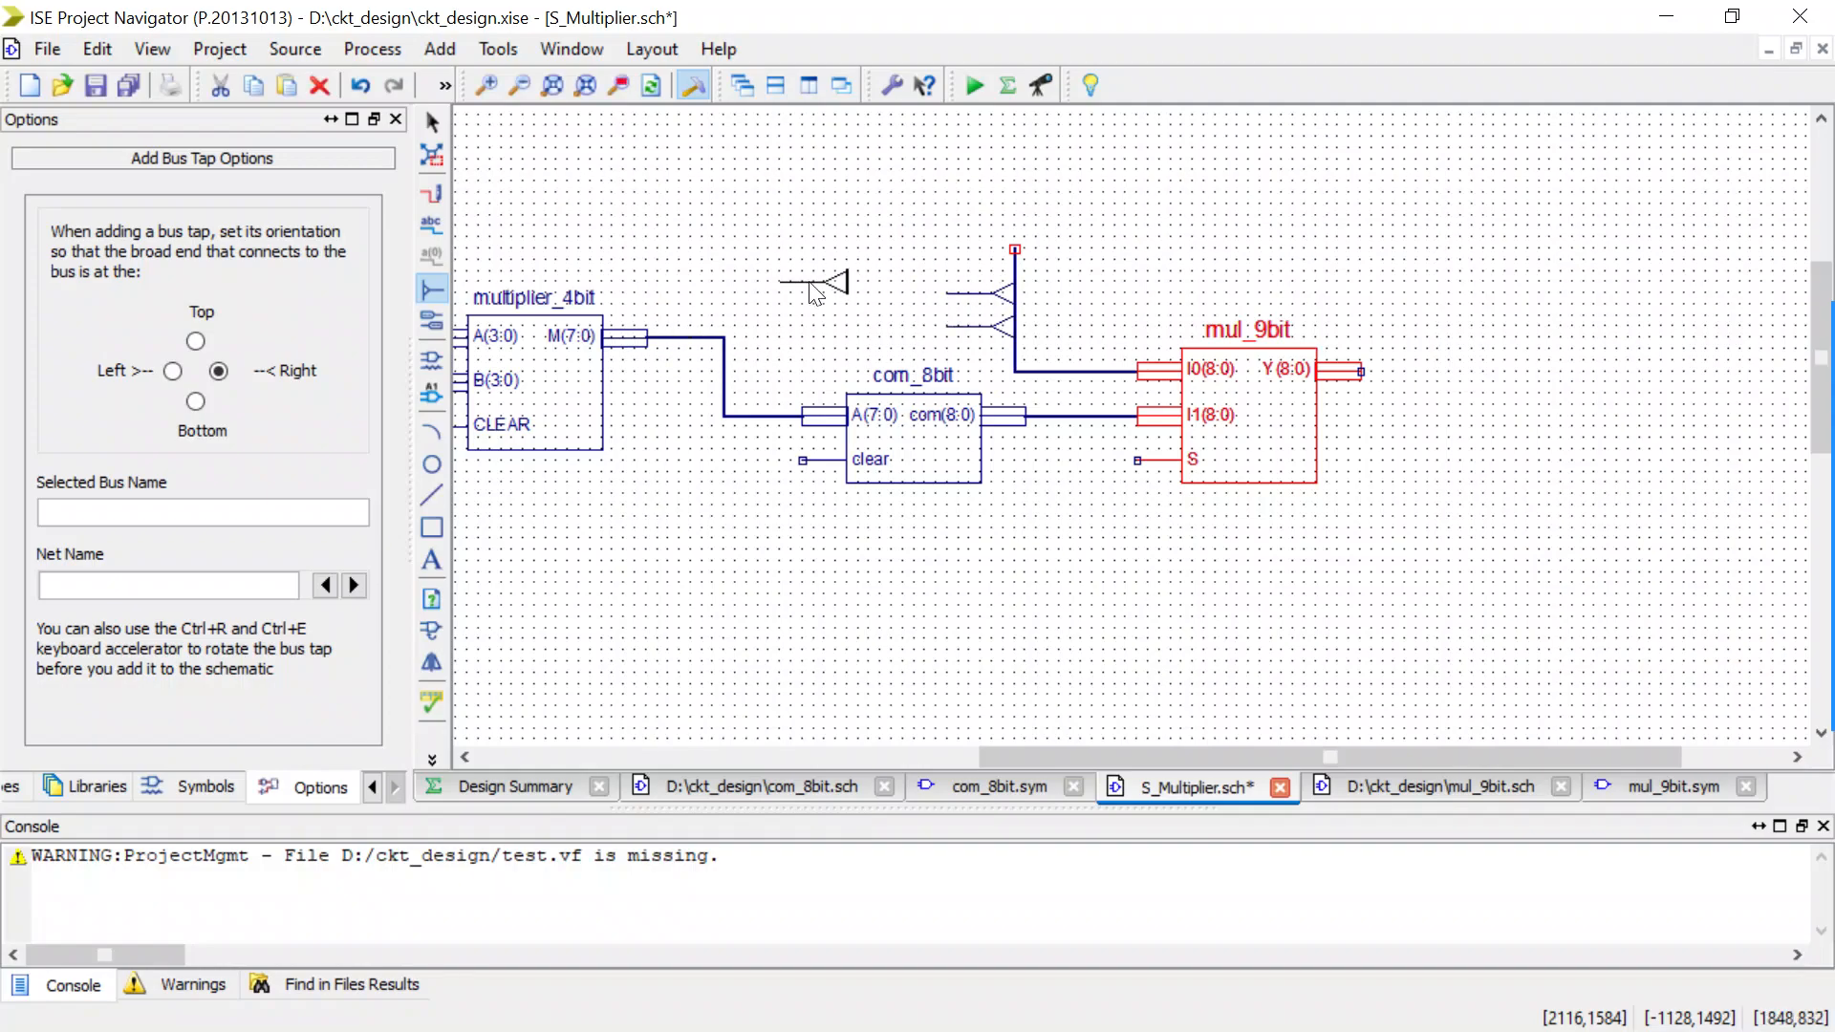
key("Escape")
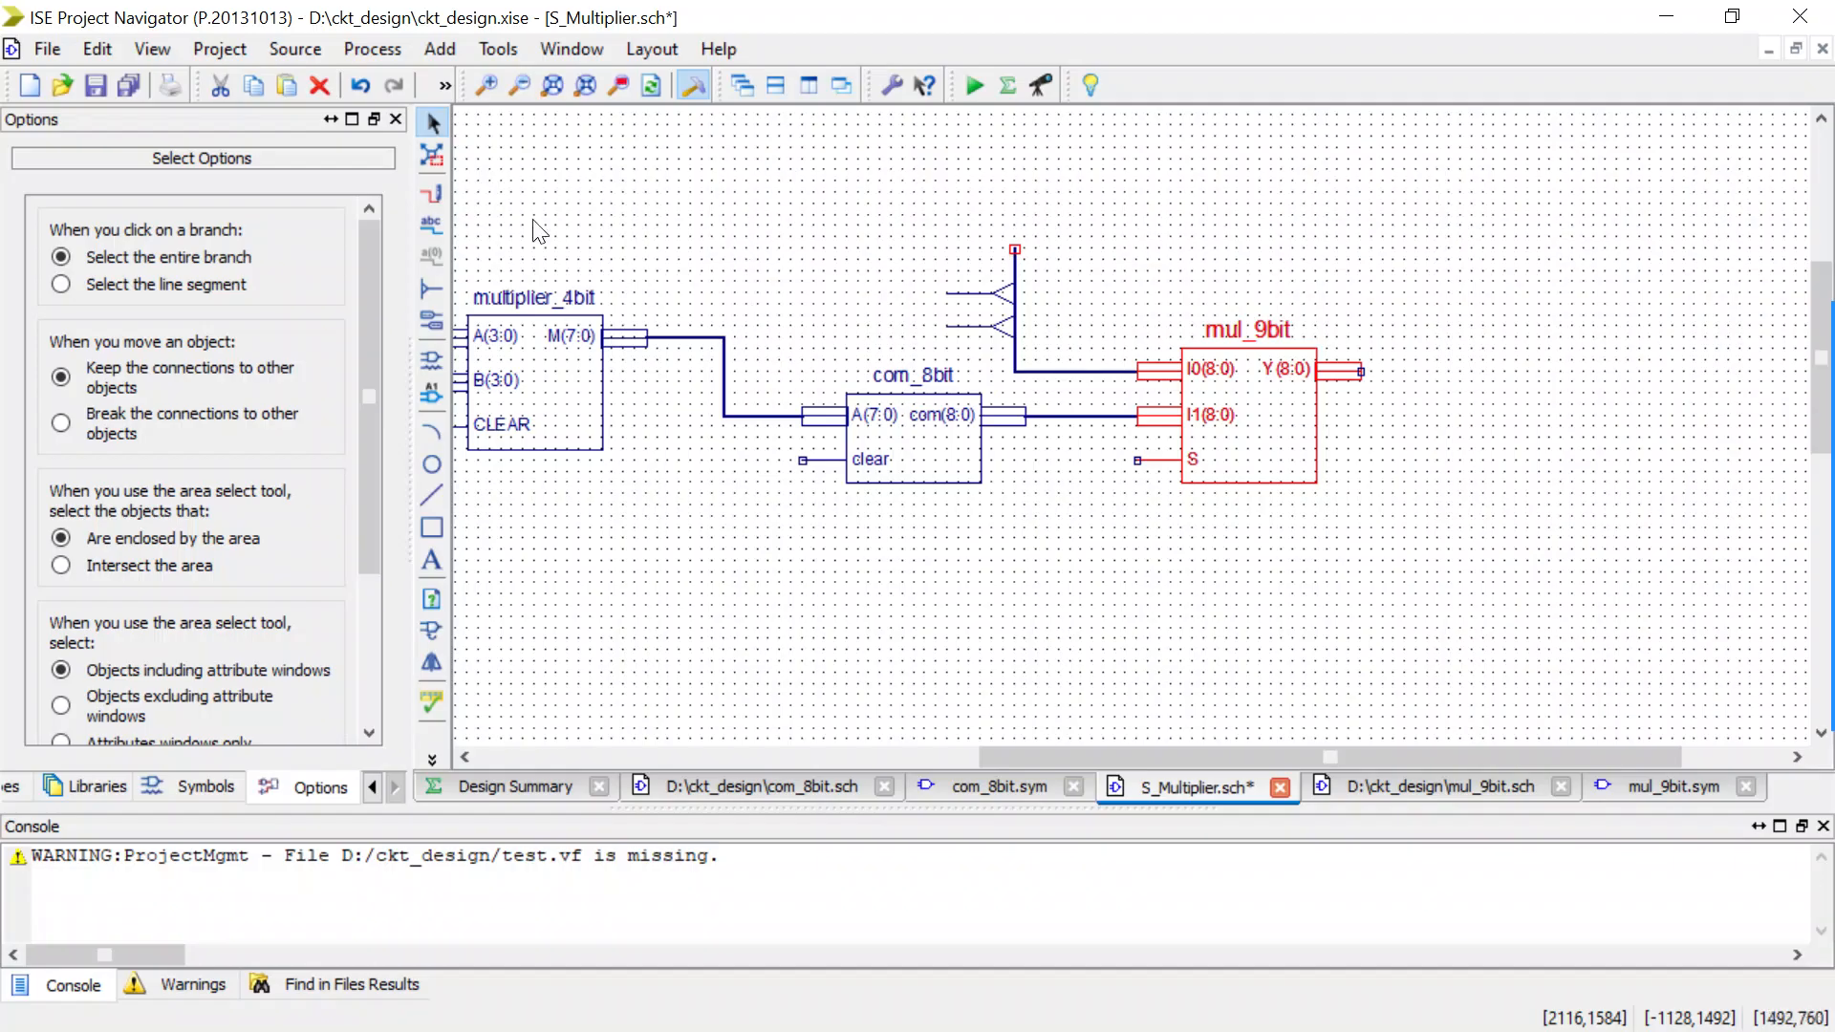
Wire the M(7:0) output of multiplier_4bit to the lower bus tap and draw an open-ended wire up from the upper tap.
left_click(437, 190)
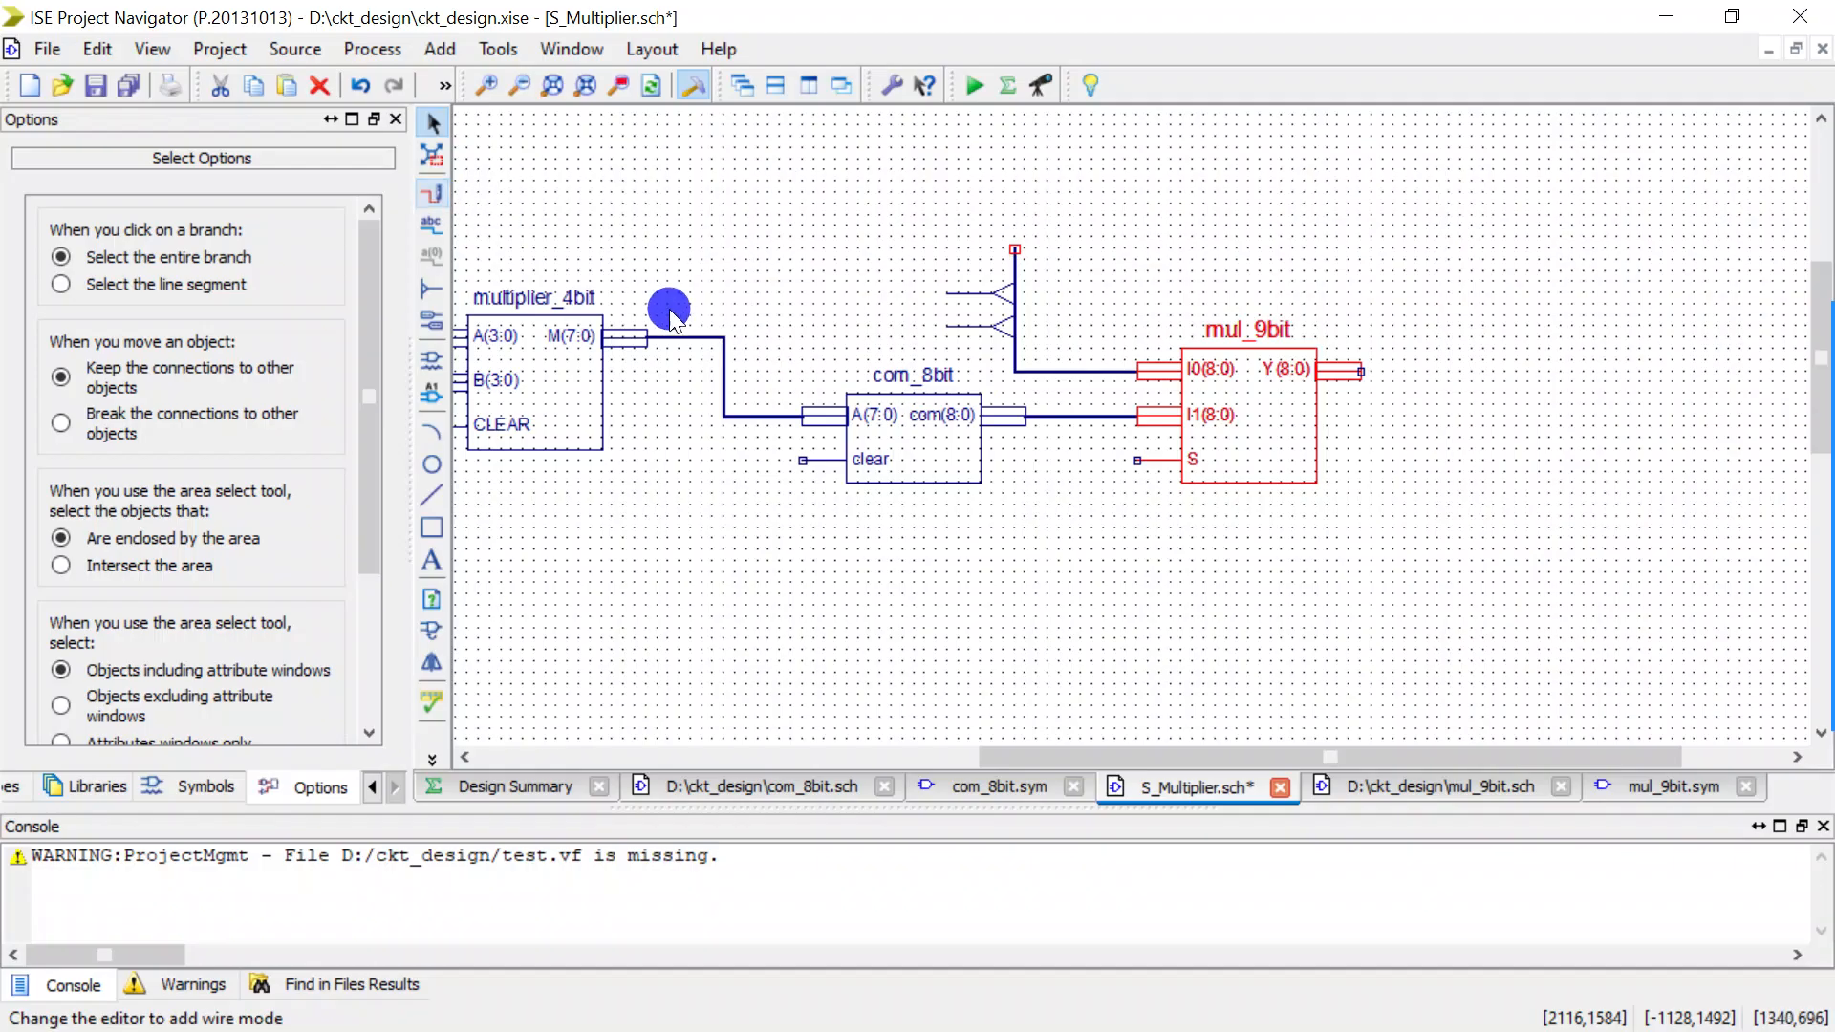
left_click(729, 323)
left_click_drag(751, 339, 846, 259)
left_click(937, 294)
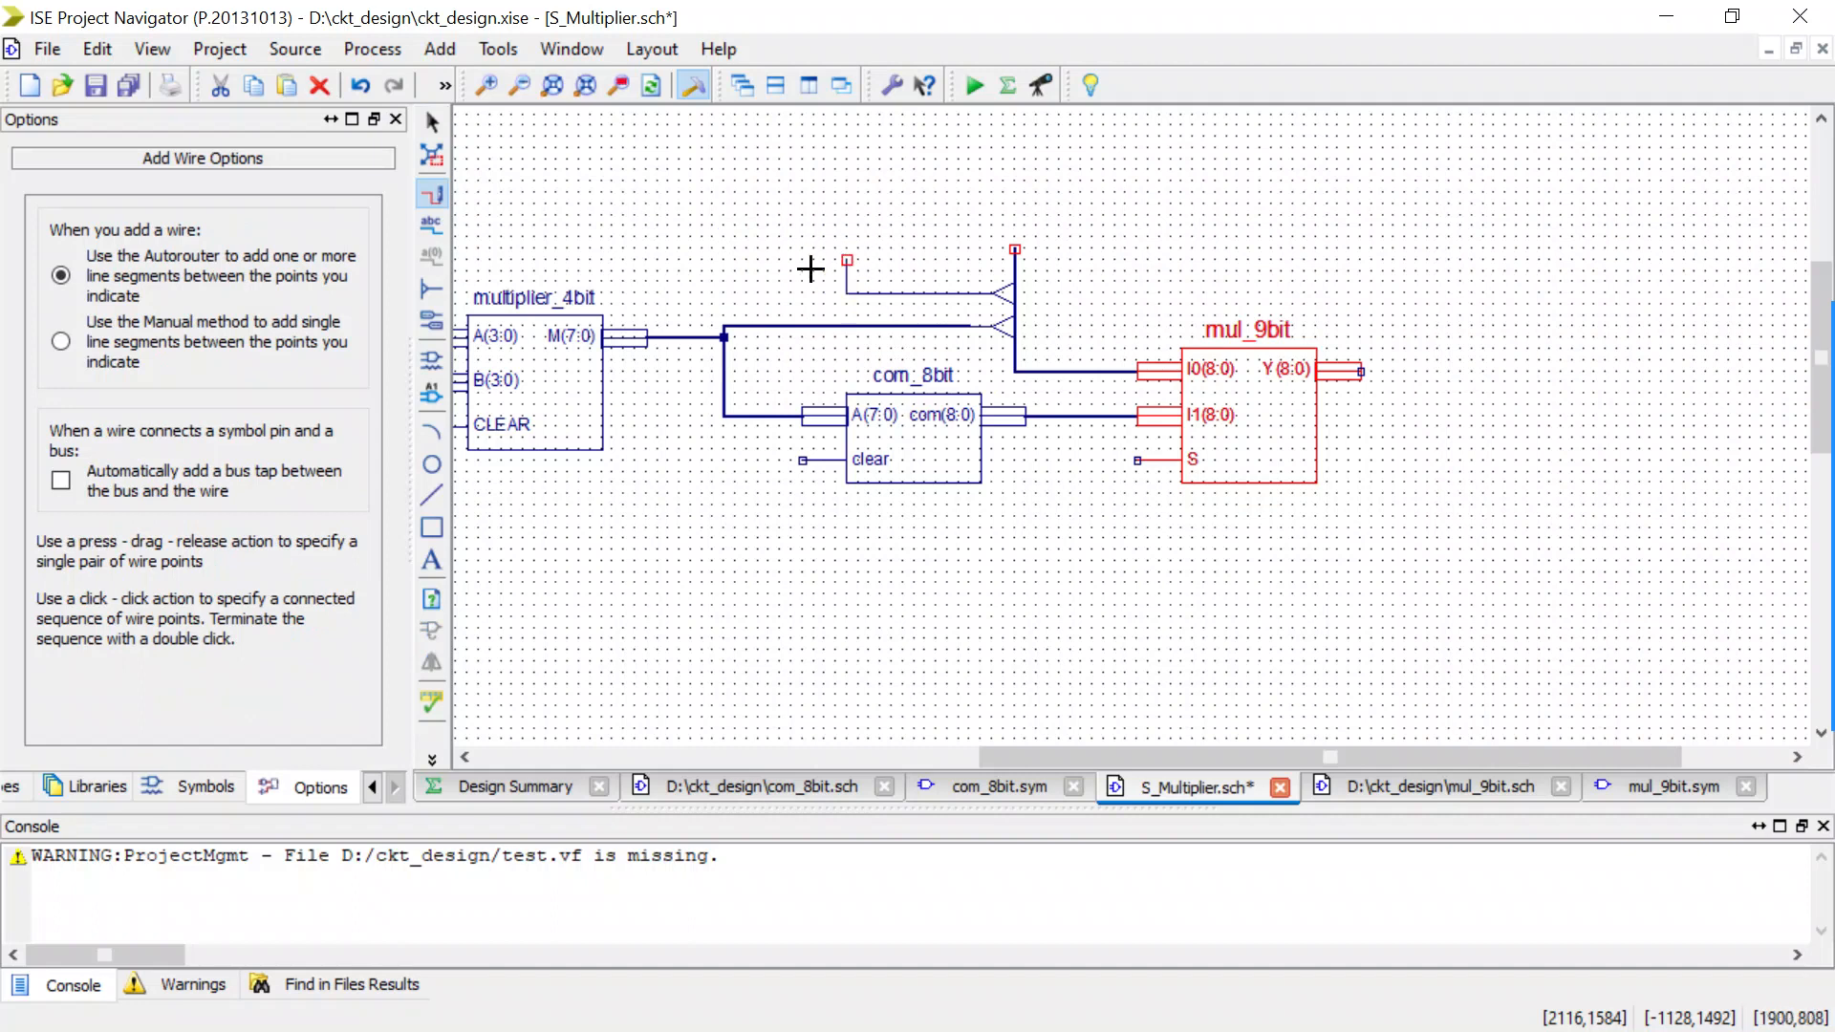
Place a gnd symbol with Rotate 180 orientation above the open end of the upper bus tap's wire.
left_click(432, 354)
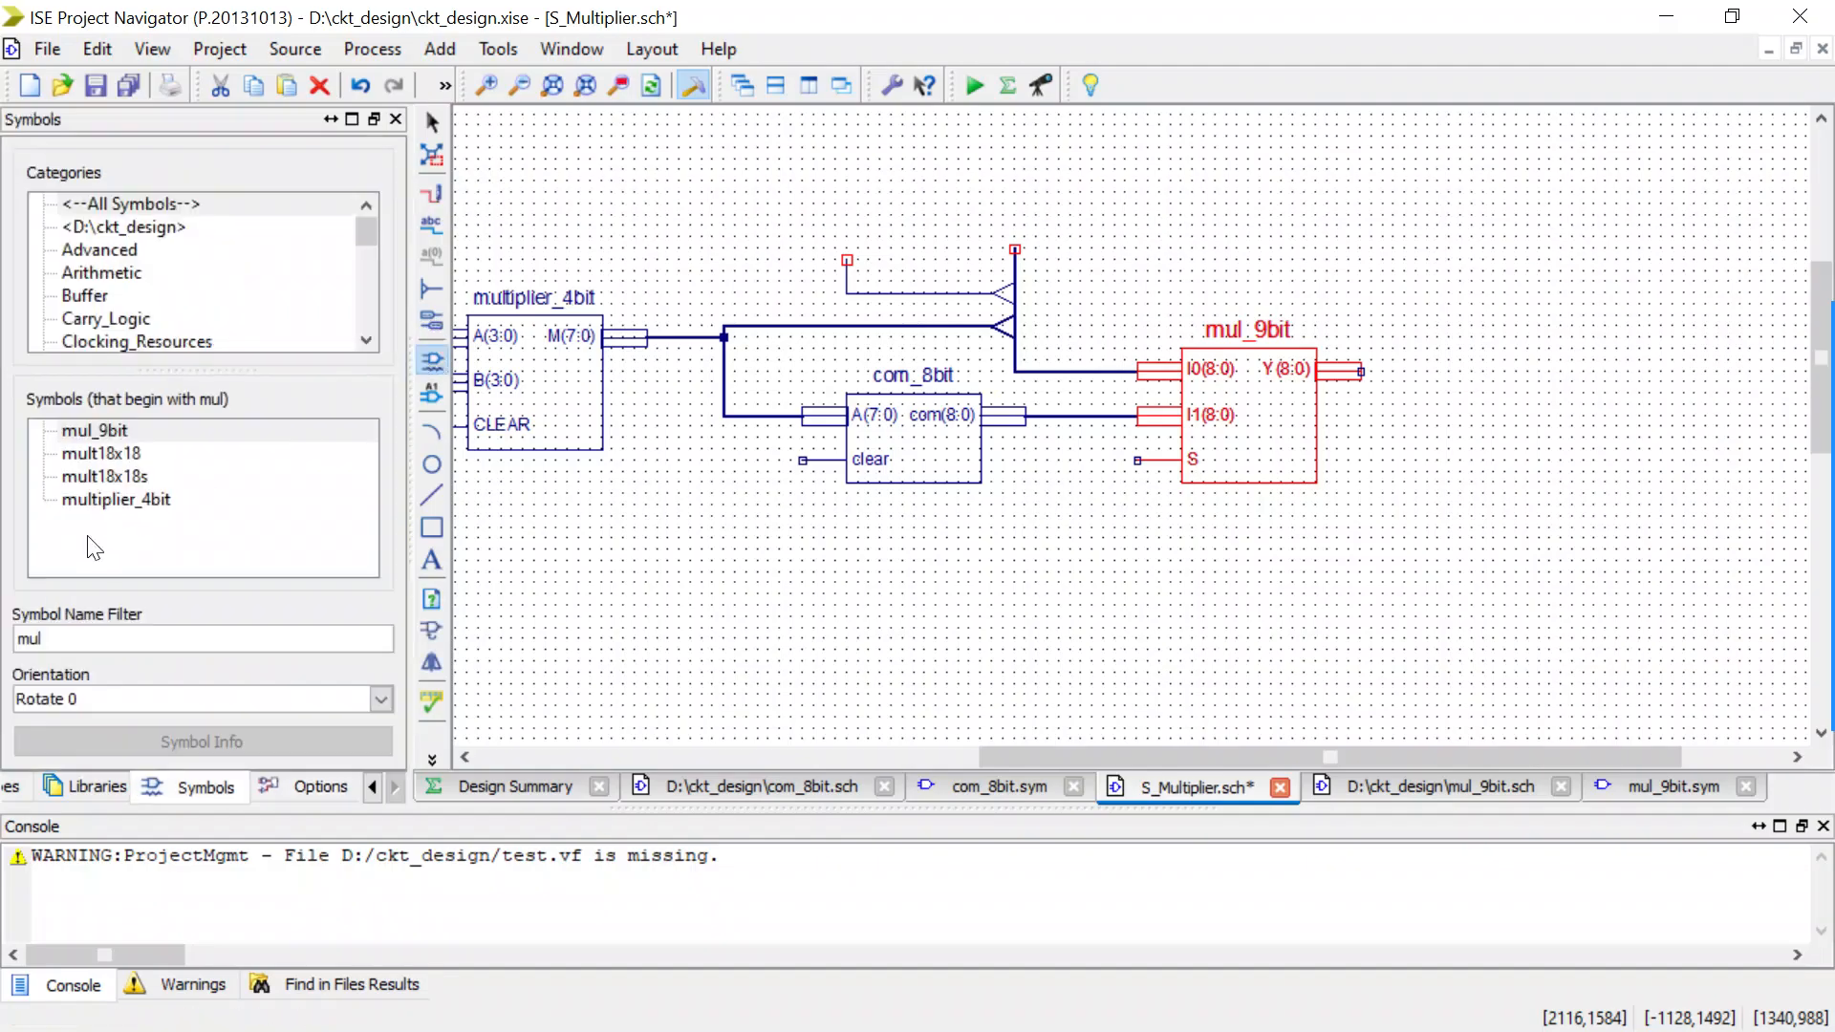
double_click(71, 635)
type("gnd")
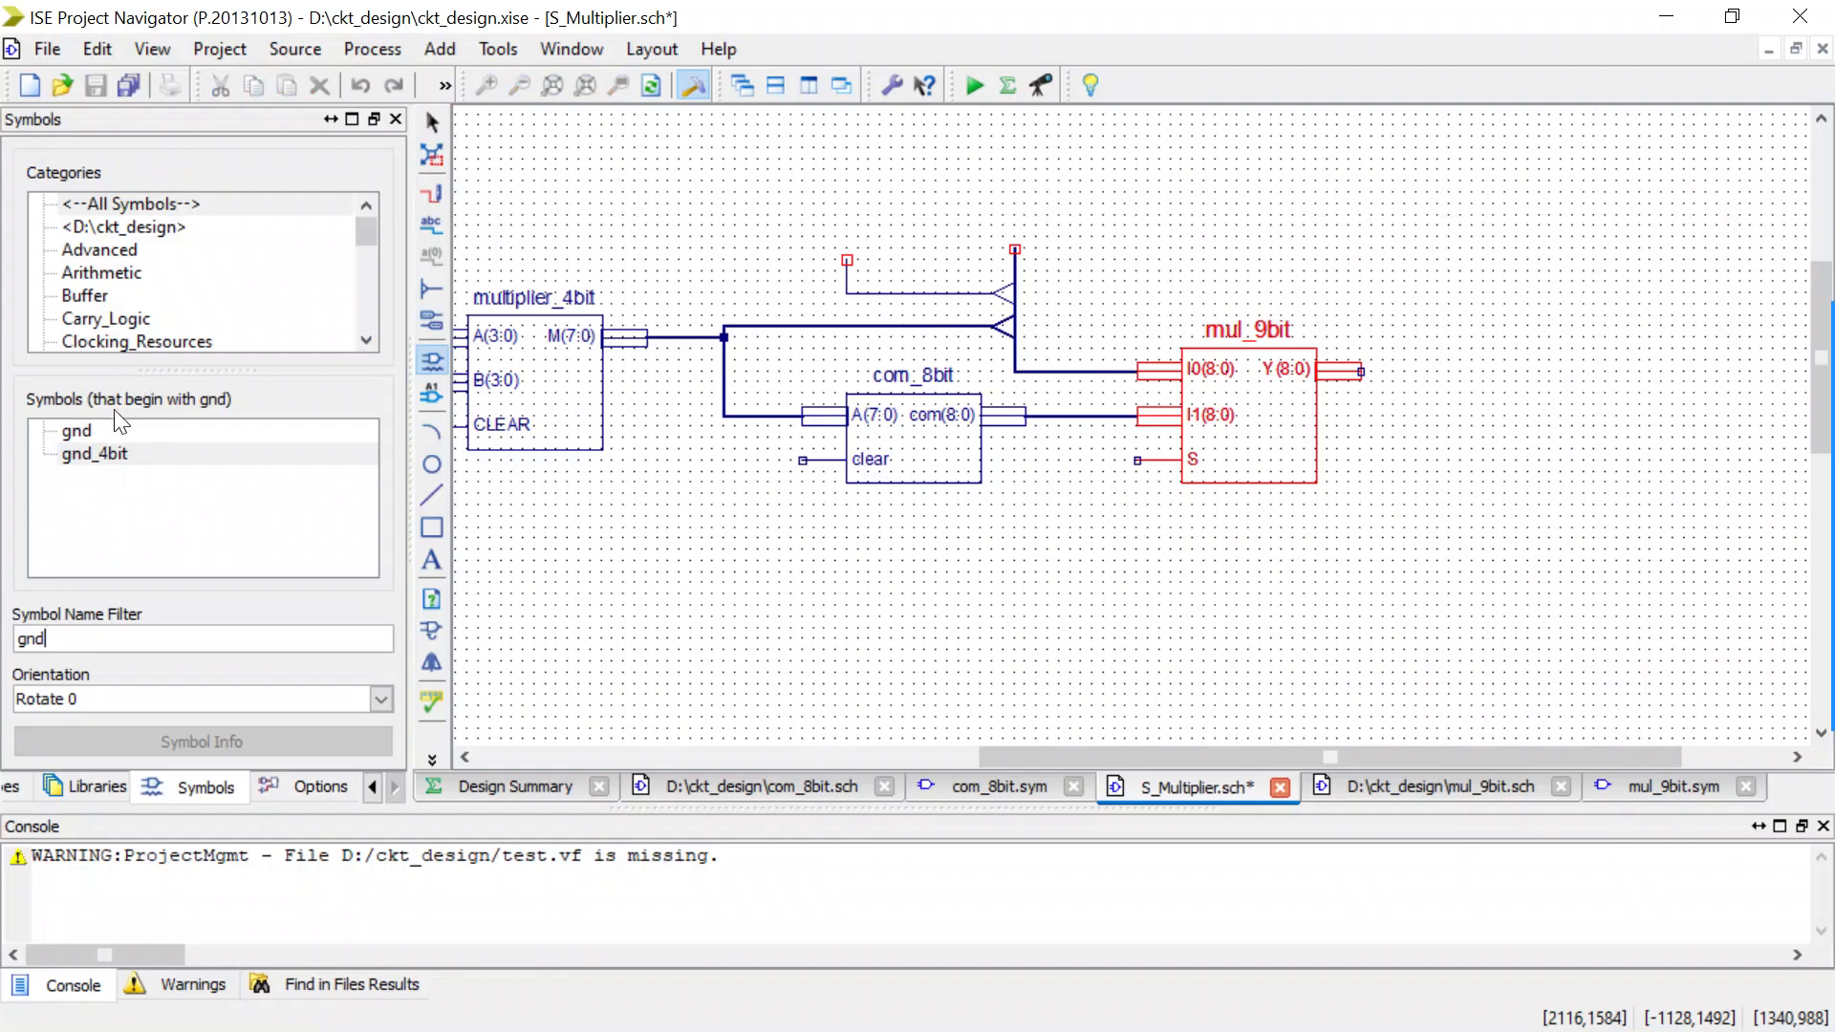
left_click(95, 431)
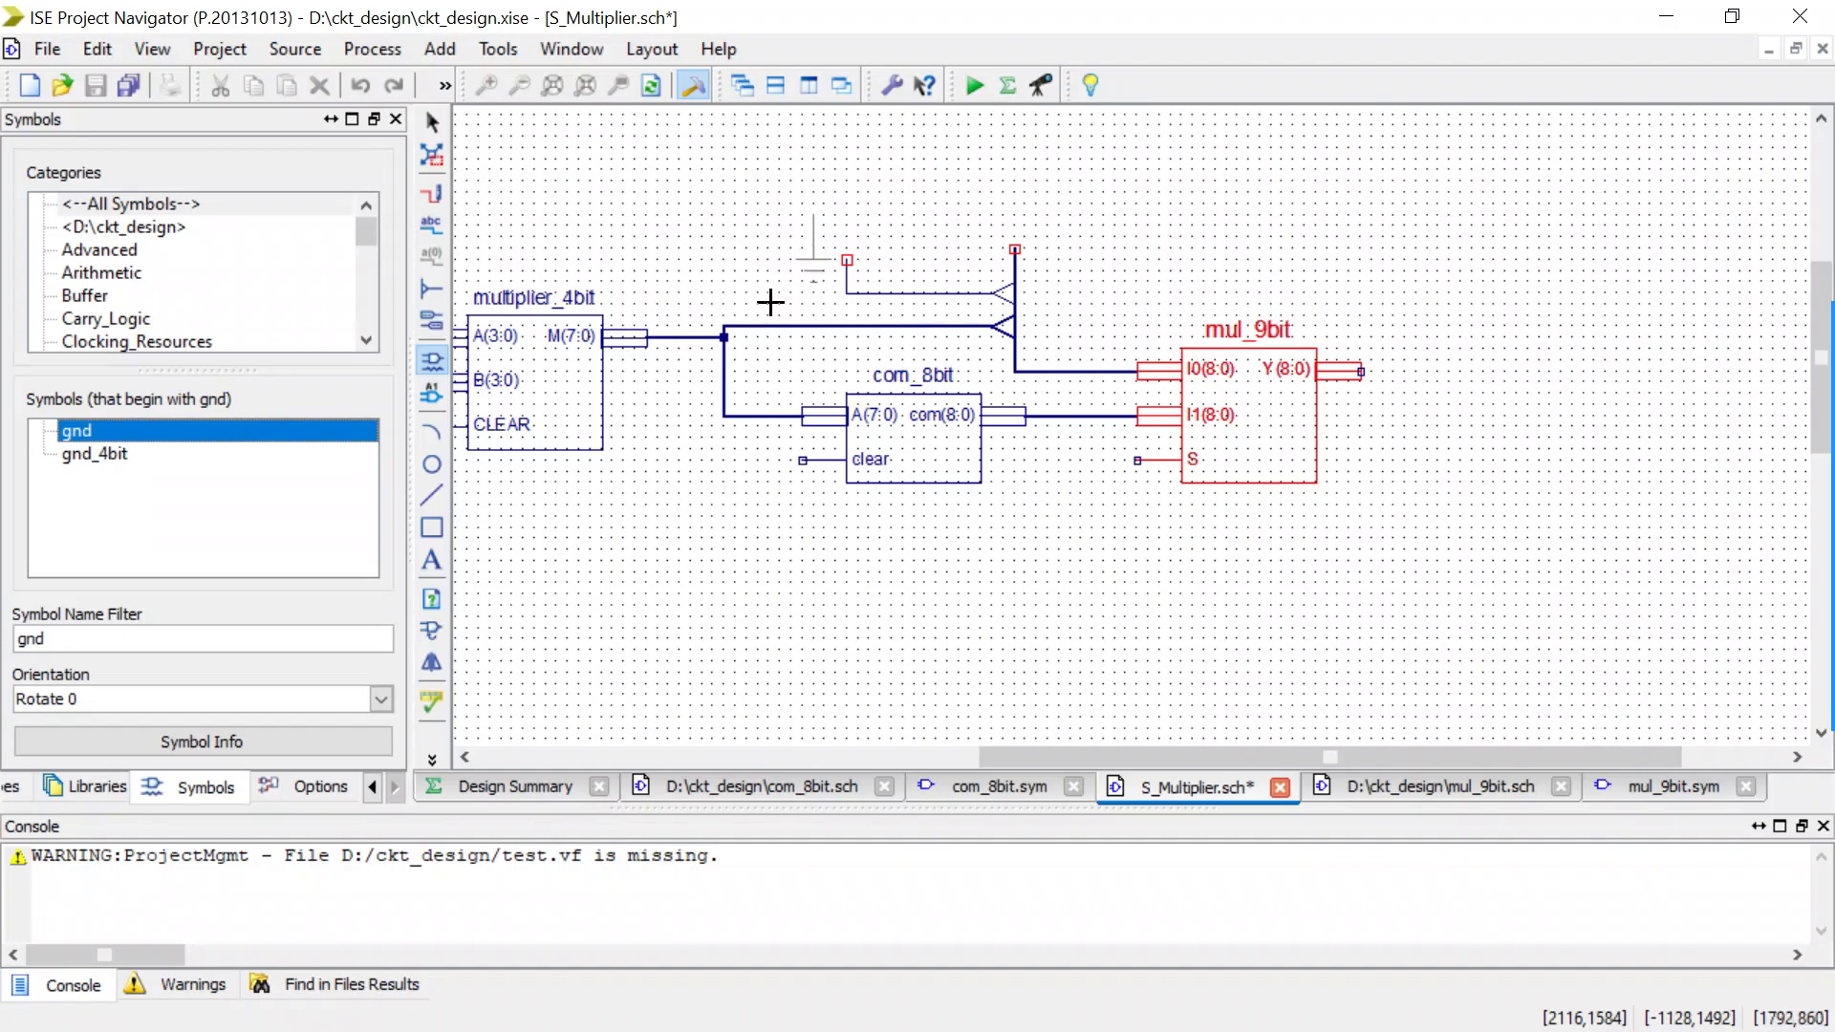
left_click(377, 688)
left_click(321, 767)
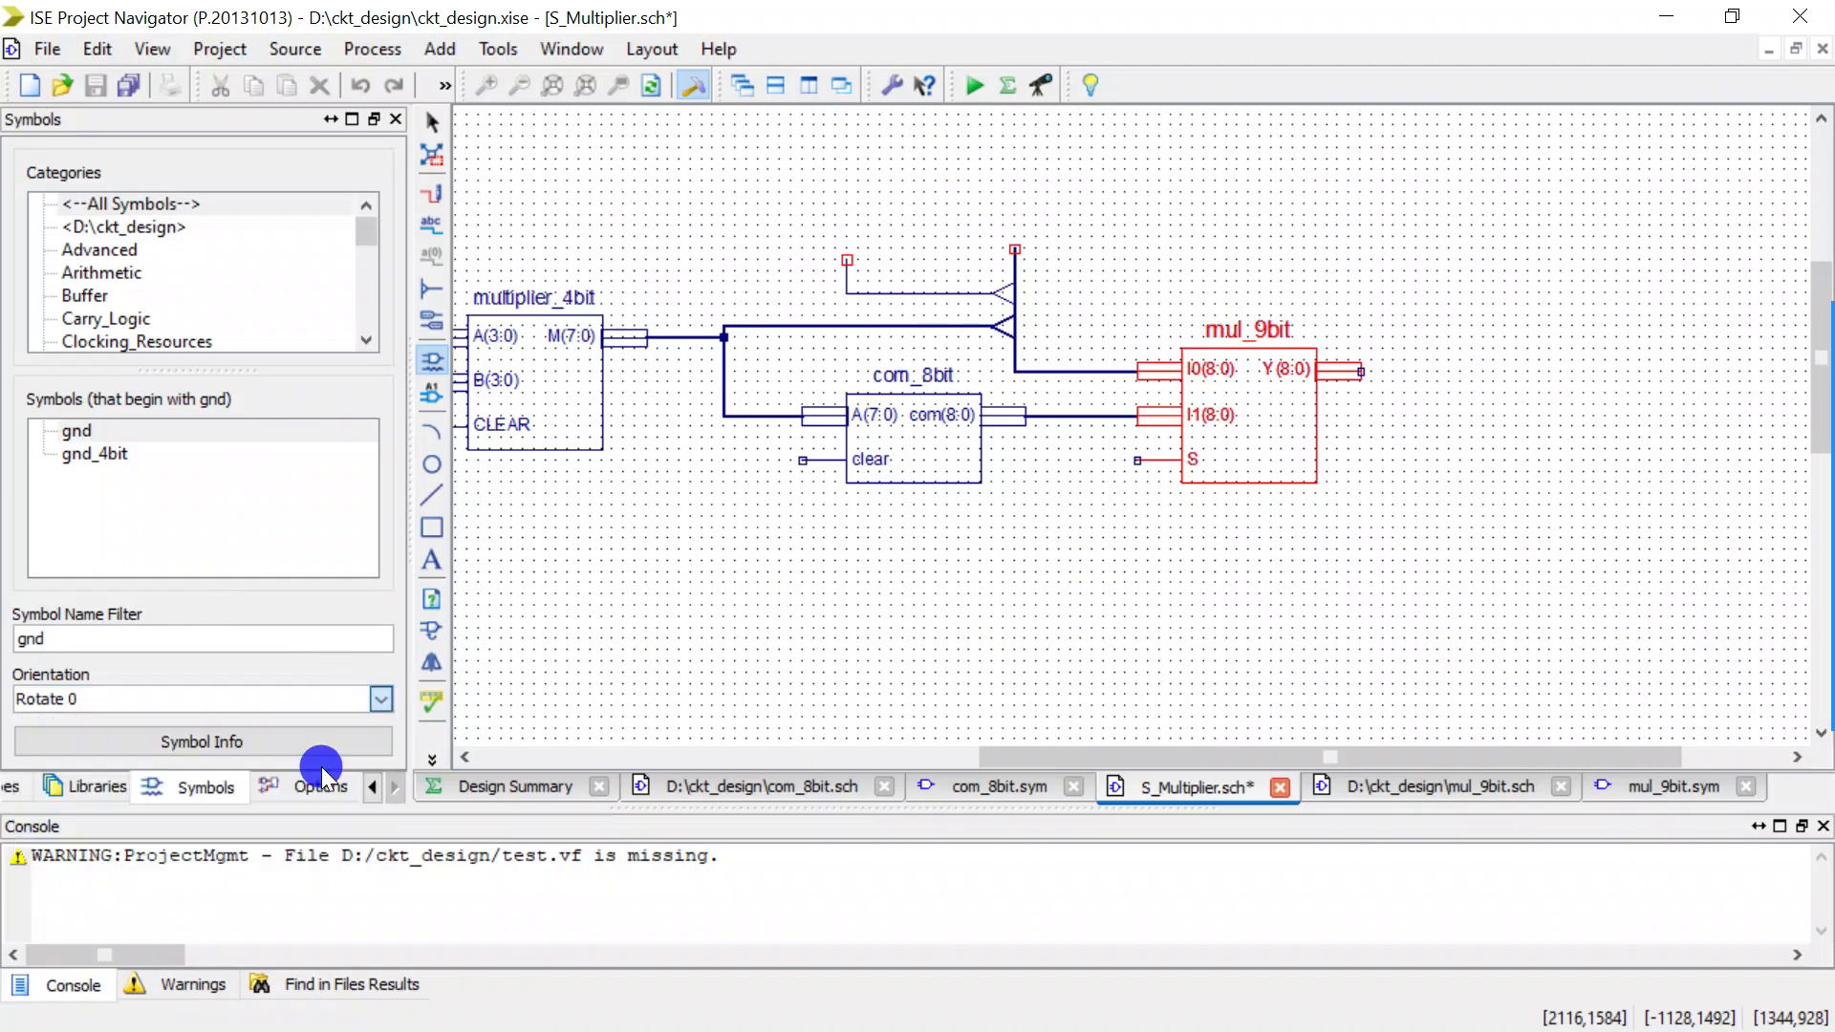
left_click(889, 182)
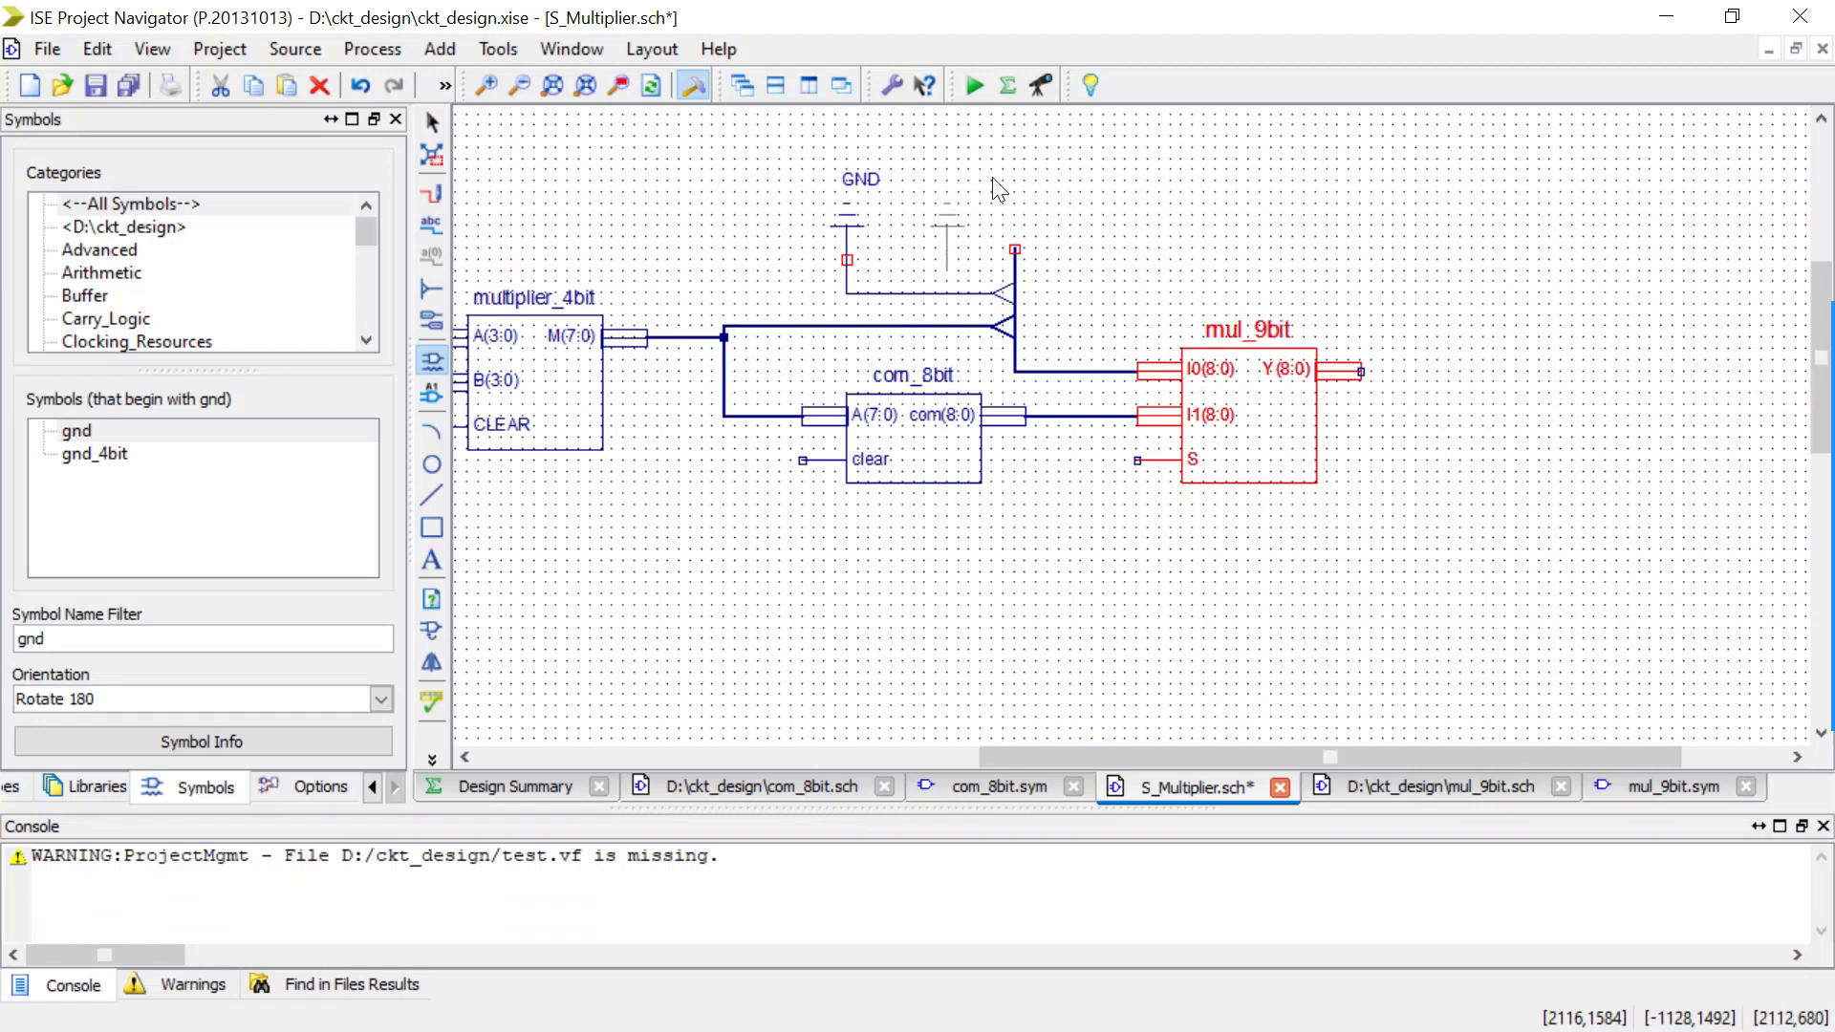
key("Escape")
Connect the GND symbol's pin to the open end of the upper bus tap's wire.
scroll(873, 241, "up", 2)
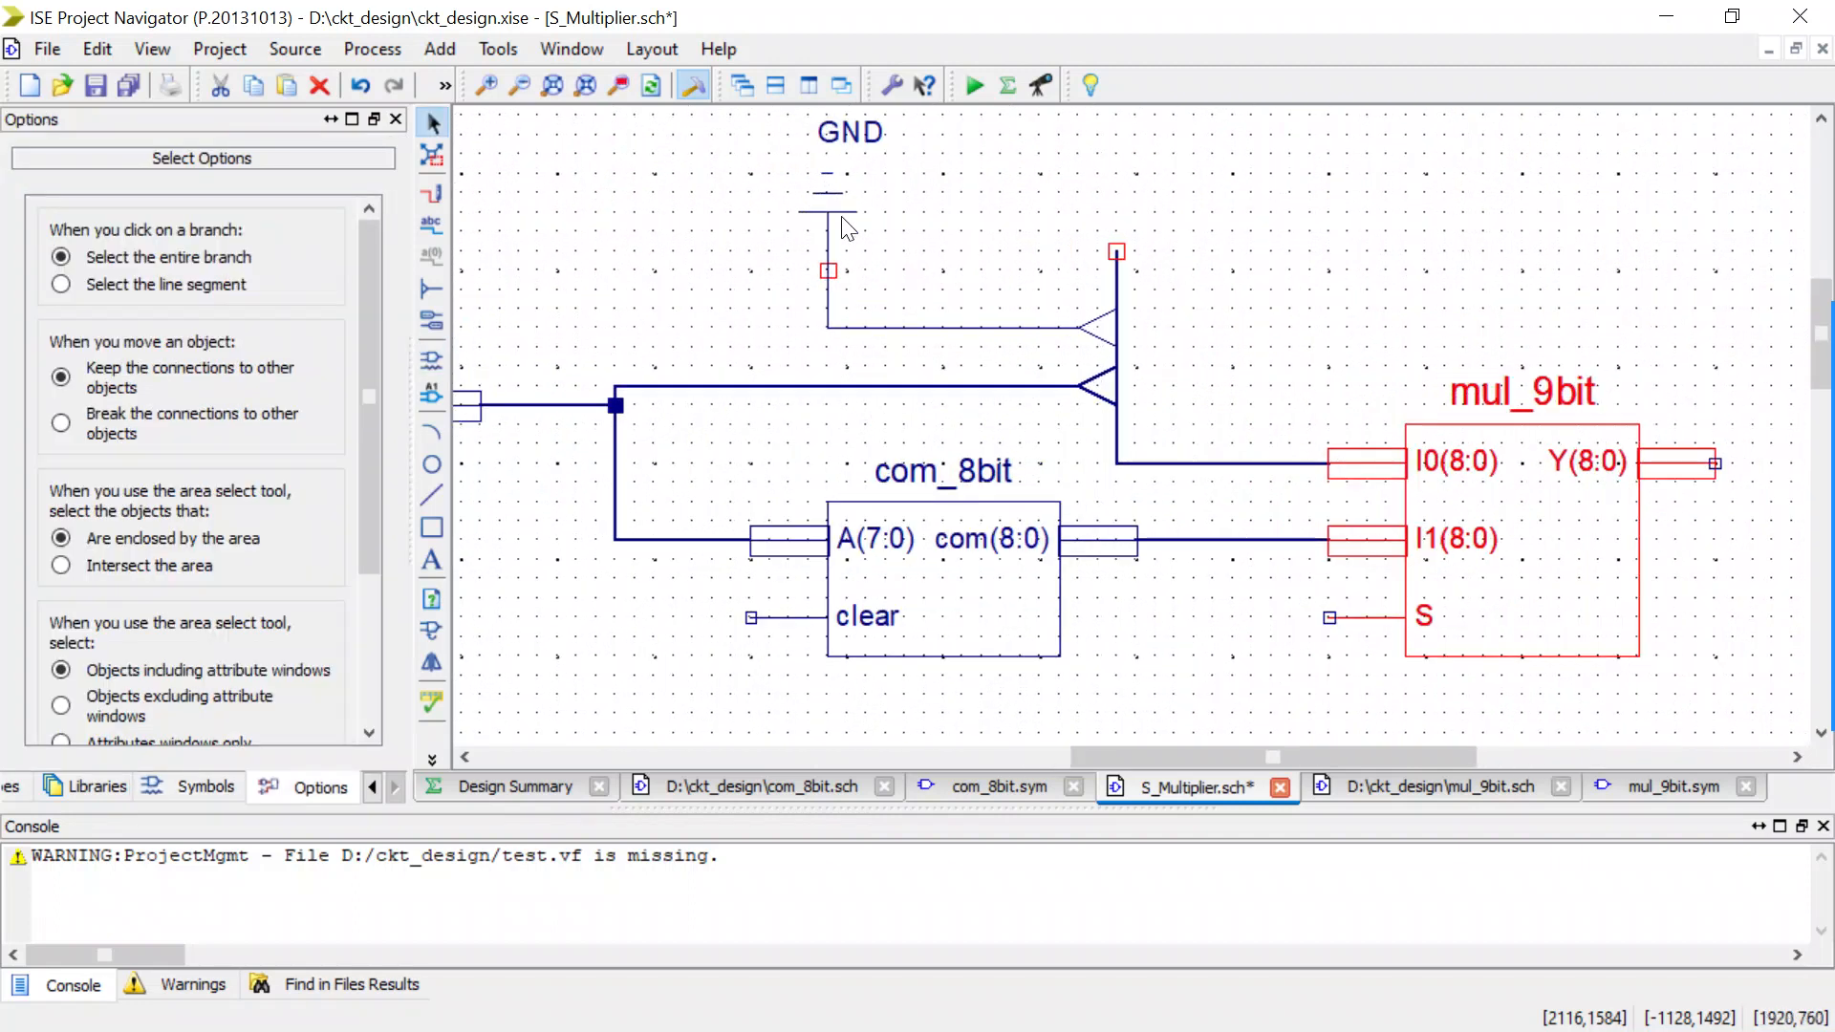
left_click(853, 223)
left_click(837, 209)
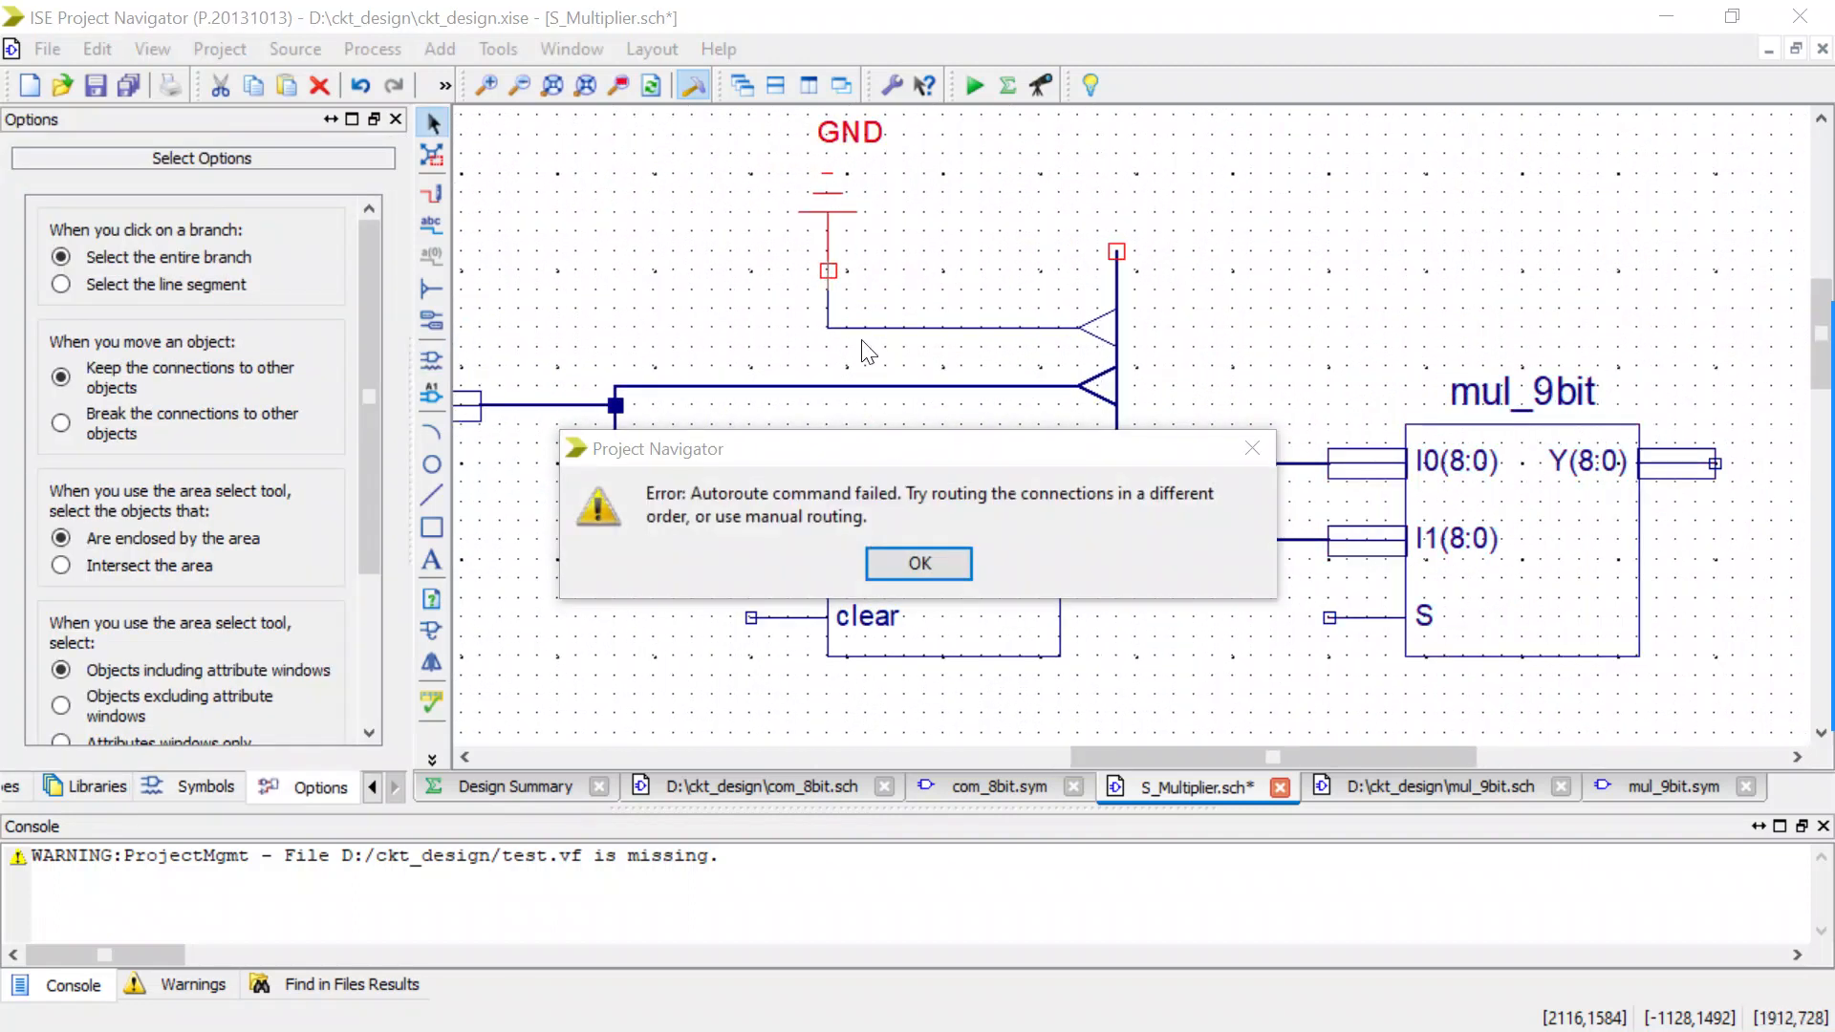
left_click(880, 553)
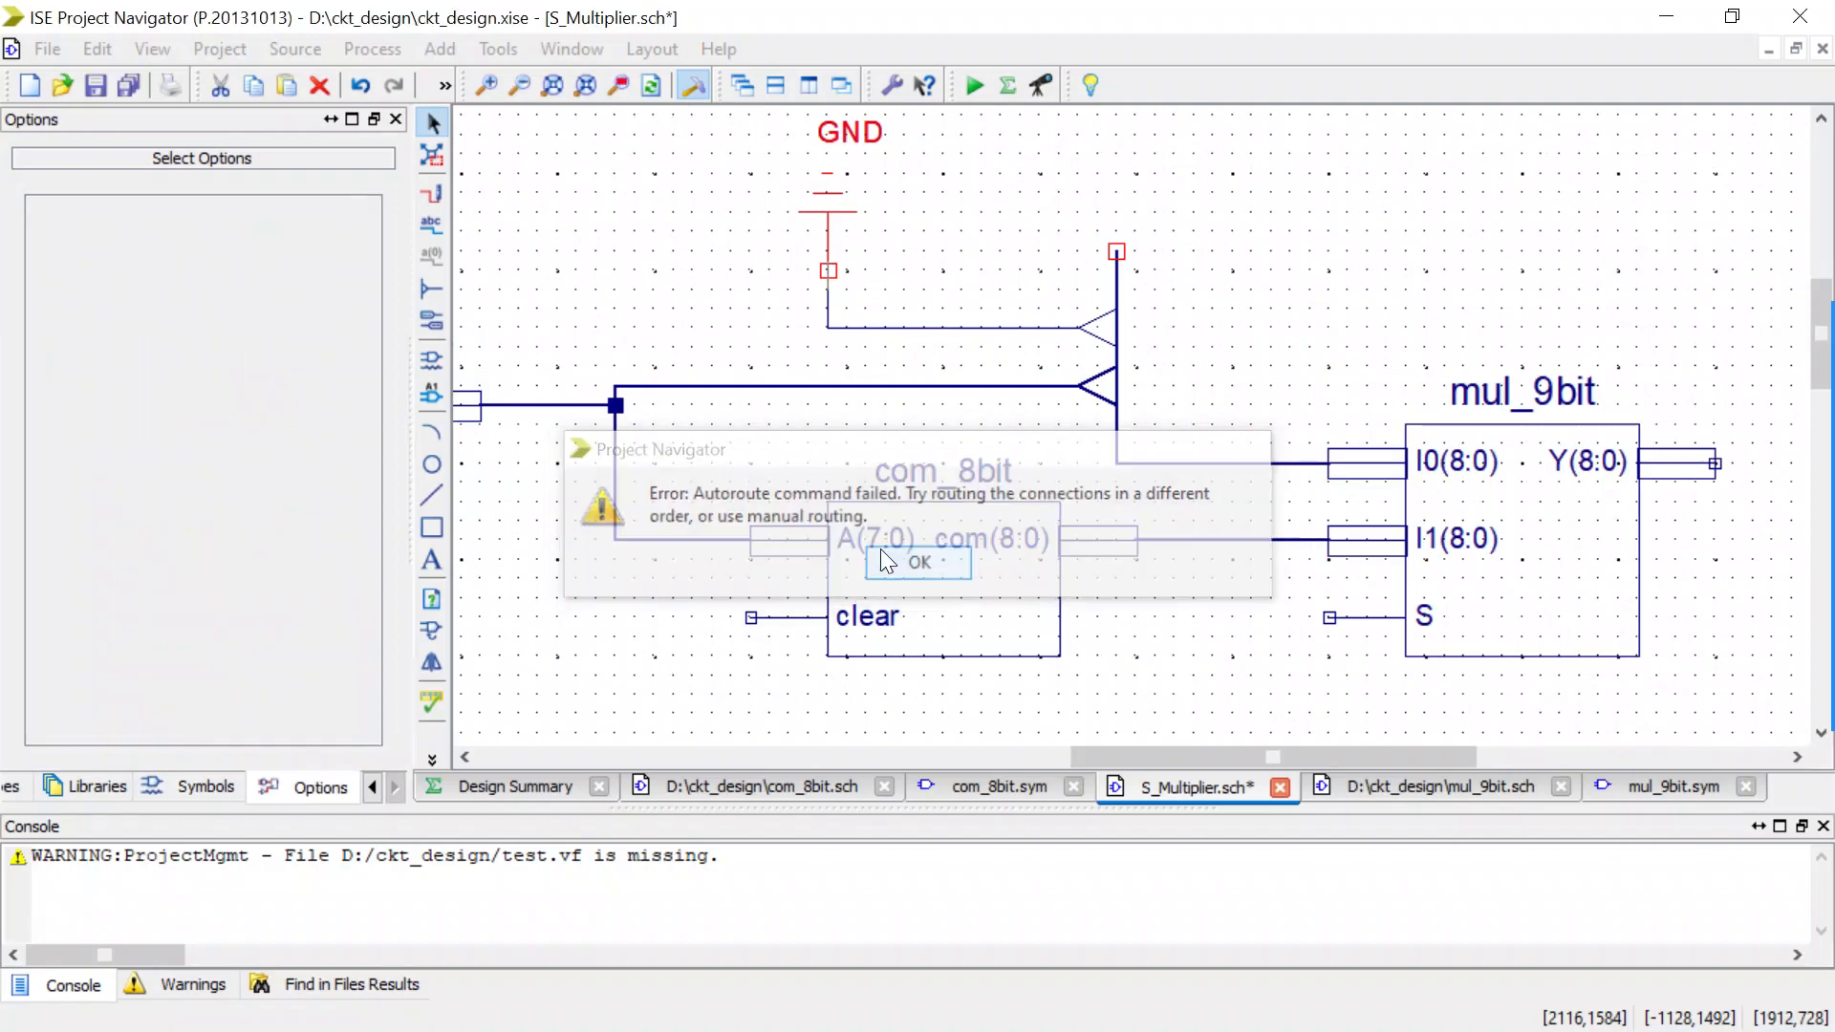
left_click(823, 302)
left_click(823, 321)
left_click(829, 268)
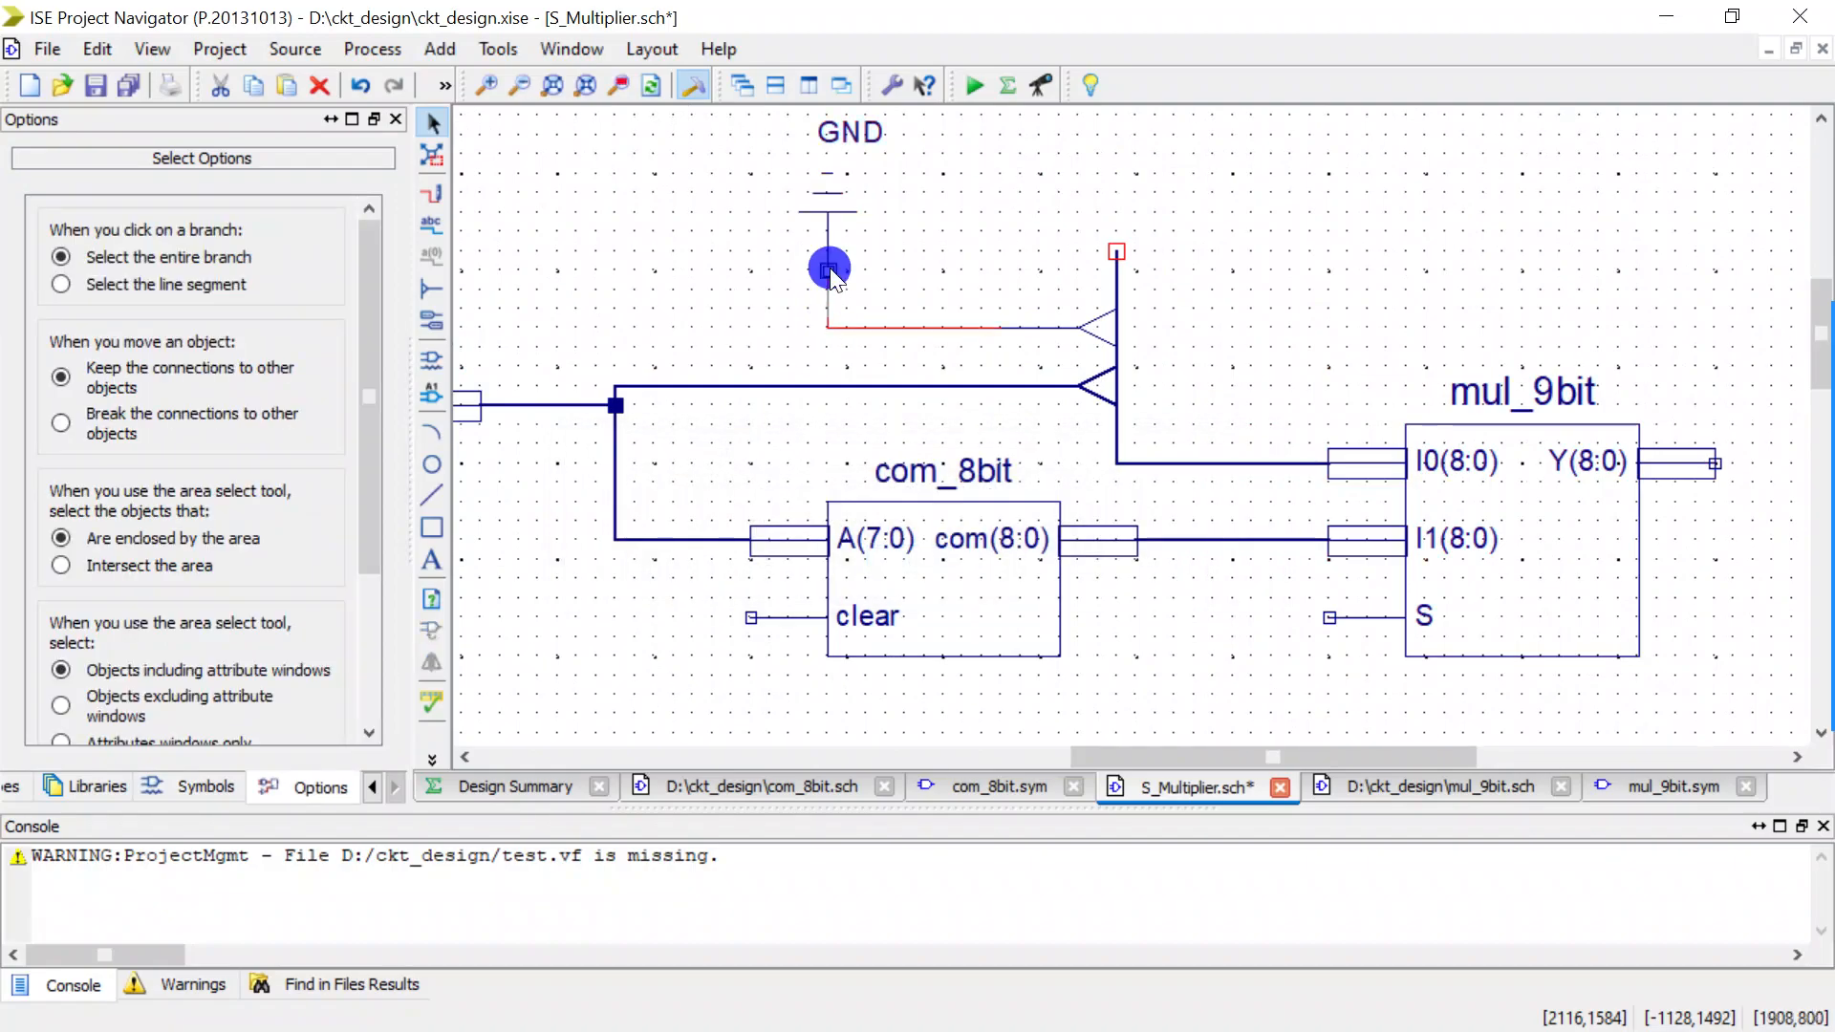
left_click(858, 268)
scroll(859, 268, "down", 3)
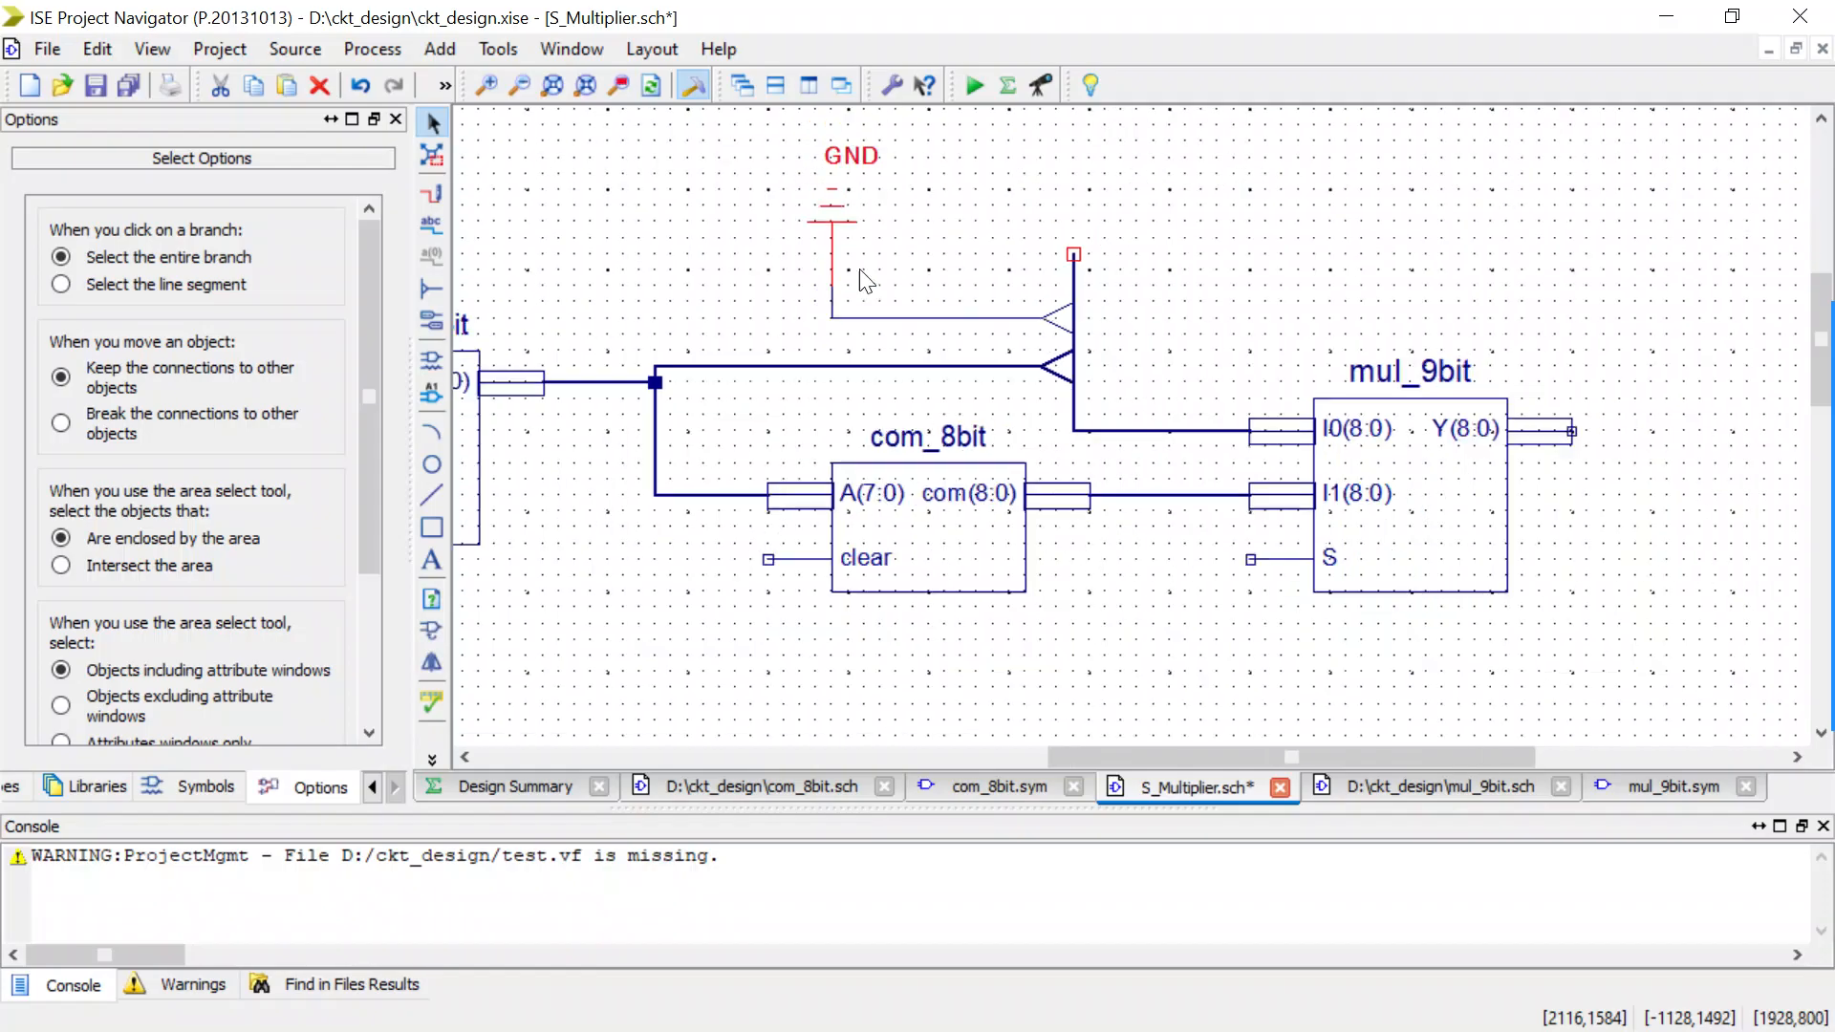
scroll(858, 267, "up", 1)
scroll(865, 279, "up", 1)
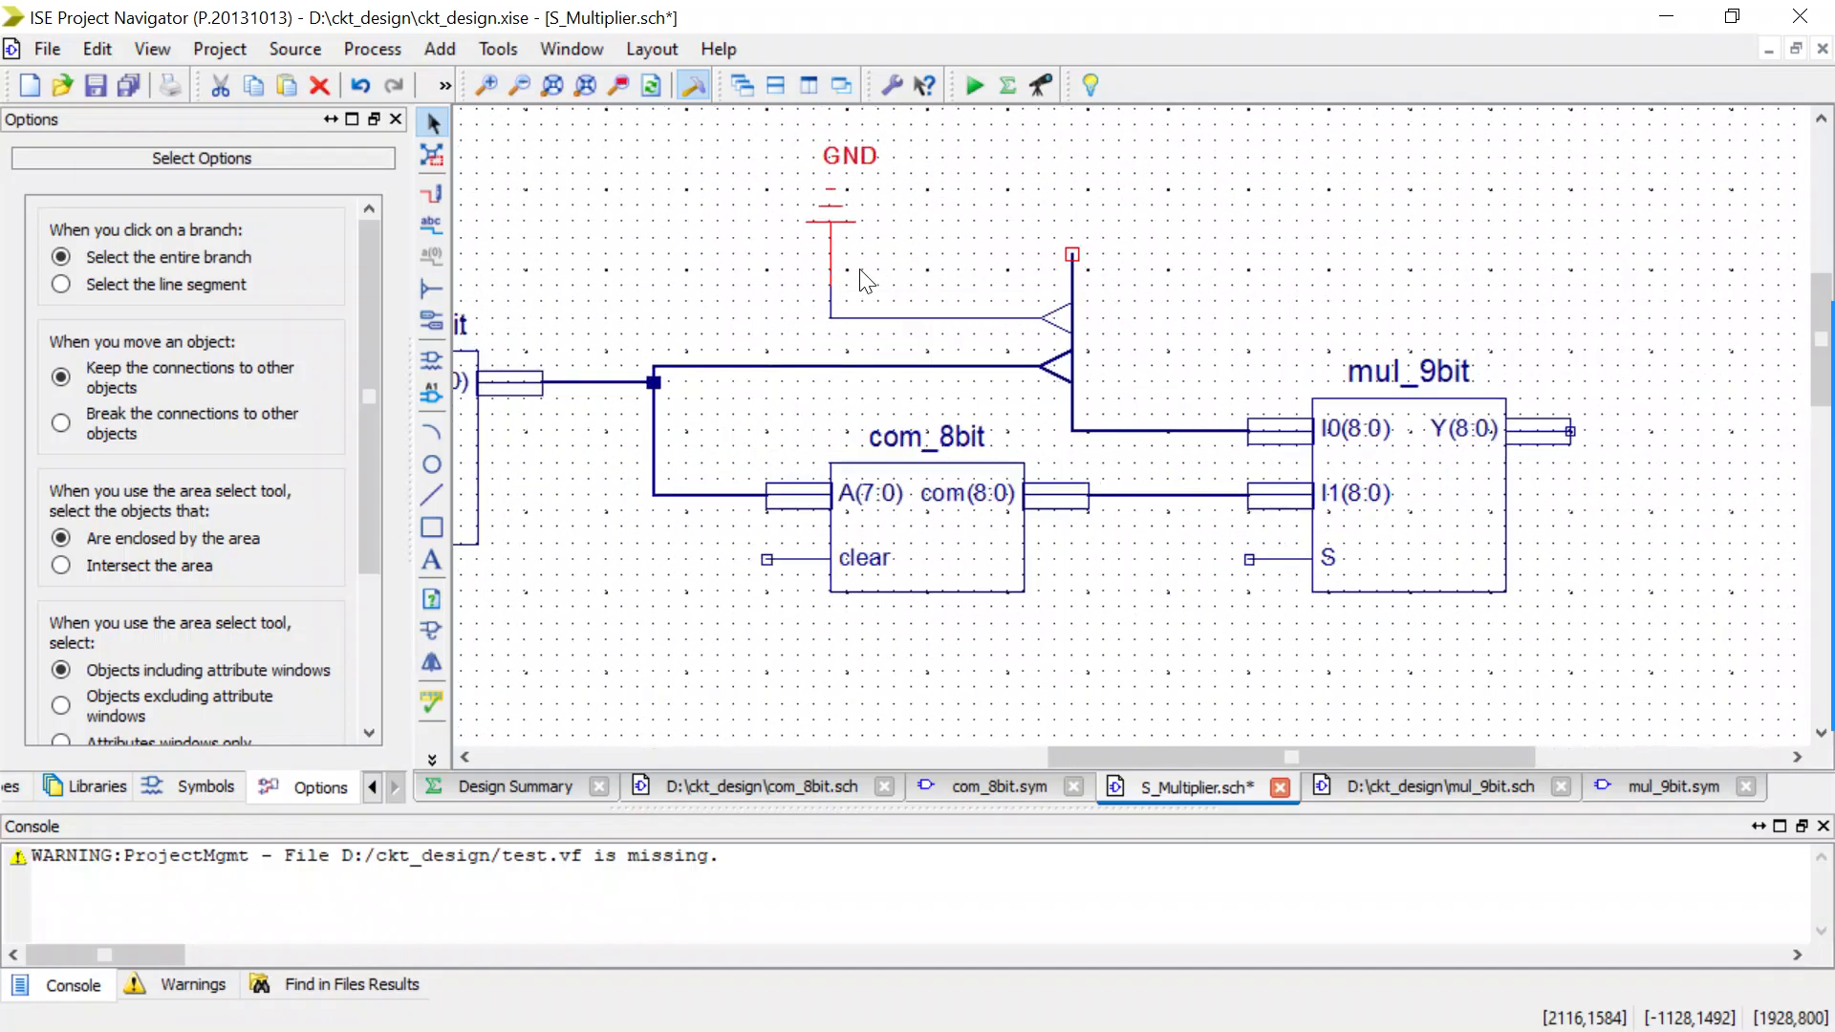
Rename the bus feeding the mul_9bit I0(8:0) input to I0(8:0).
double_click(1071, 415)
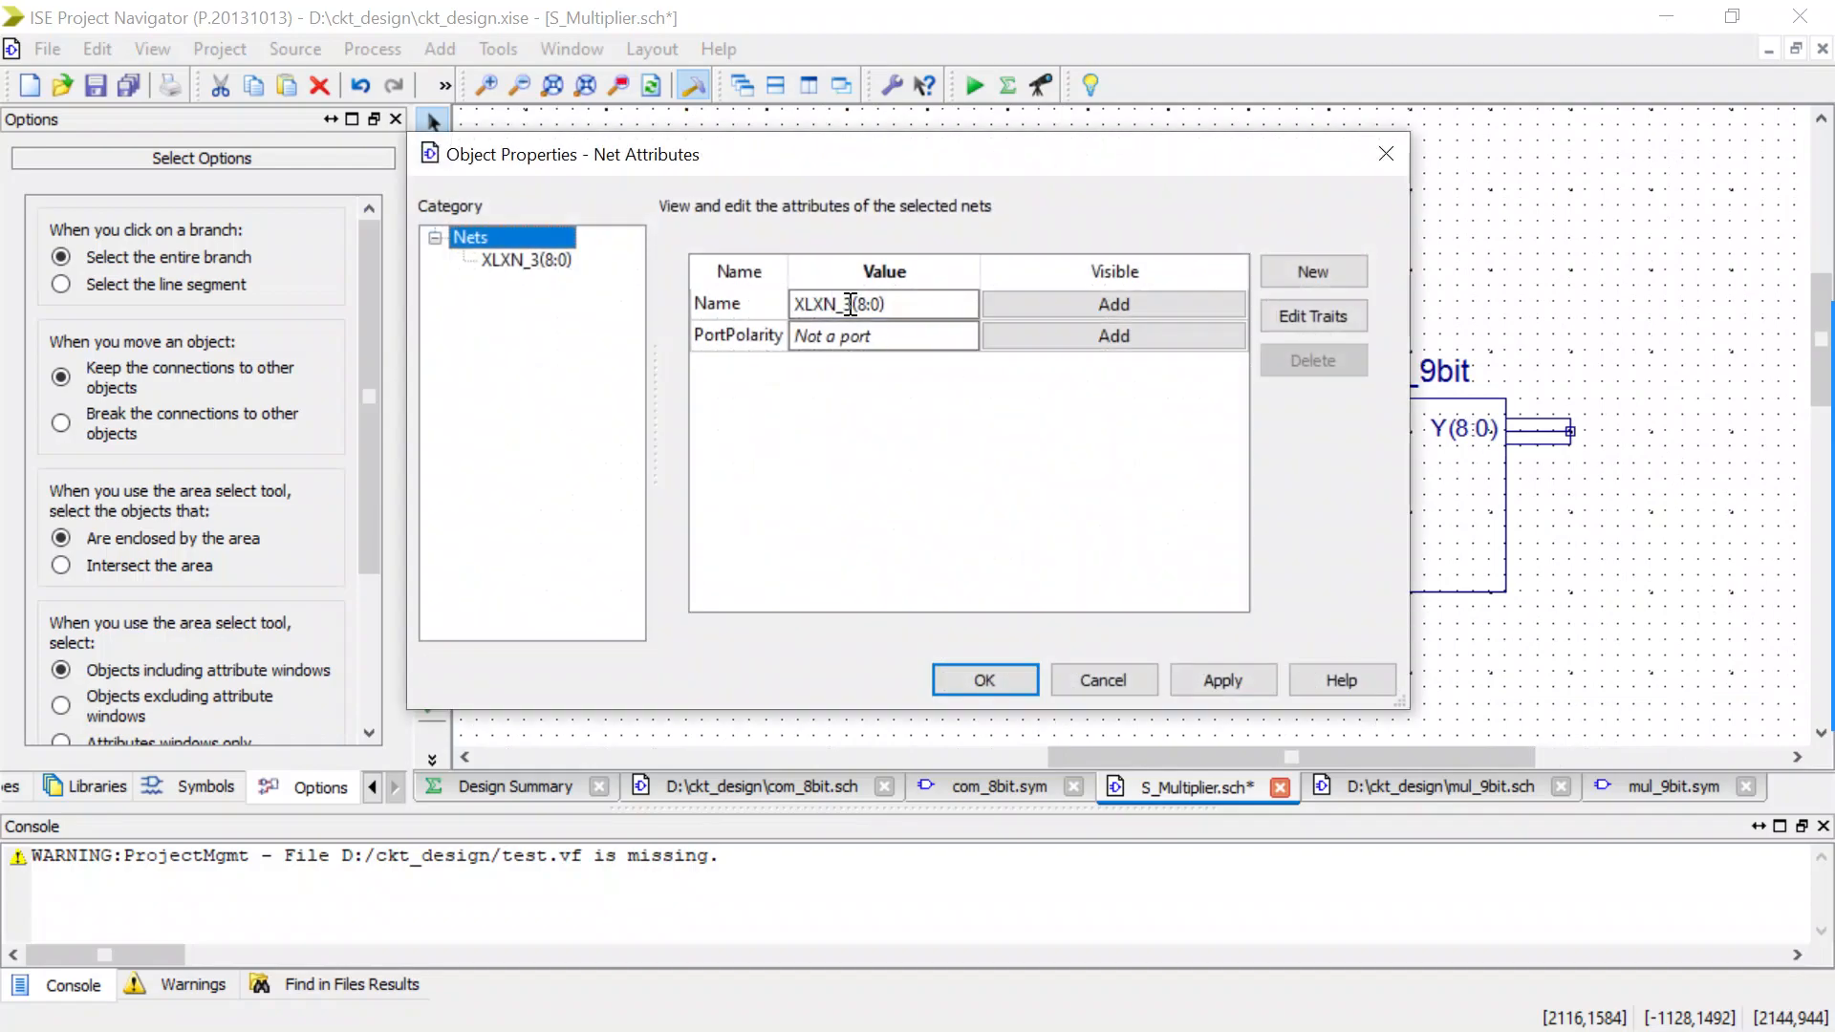
left_click_drag(849, 304, 782, 305)
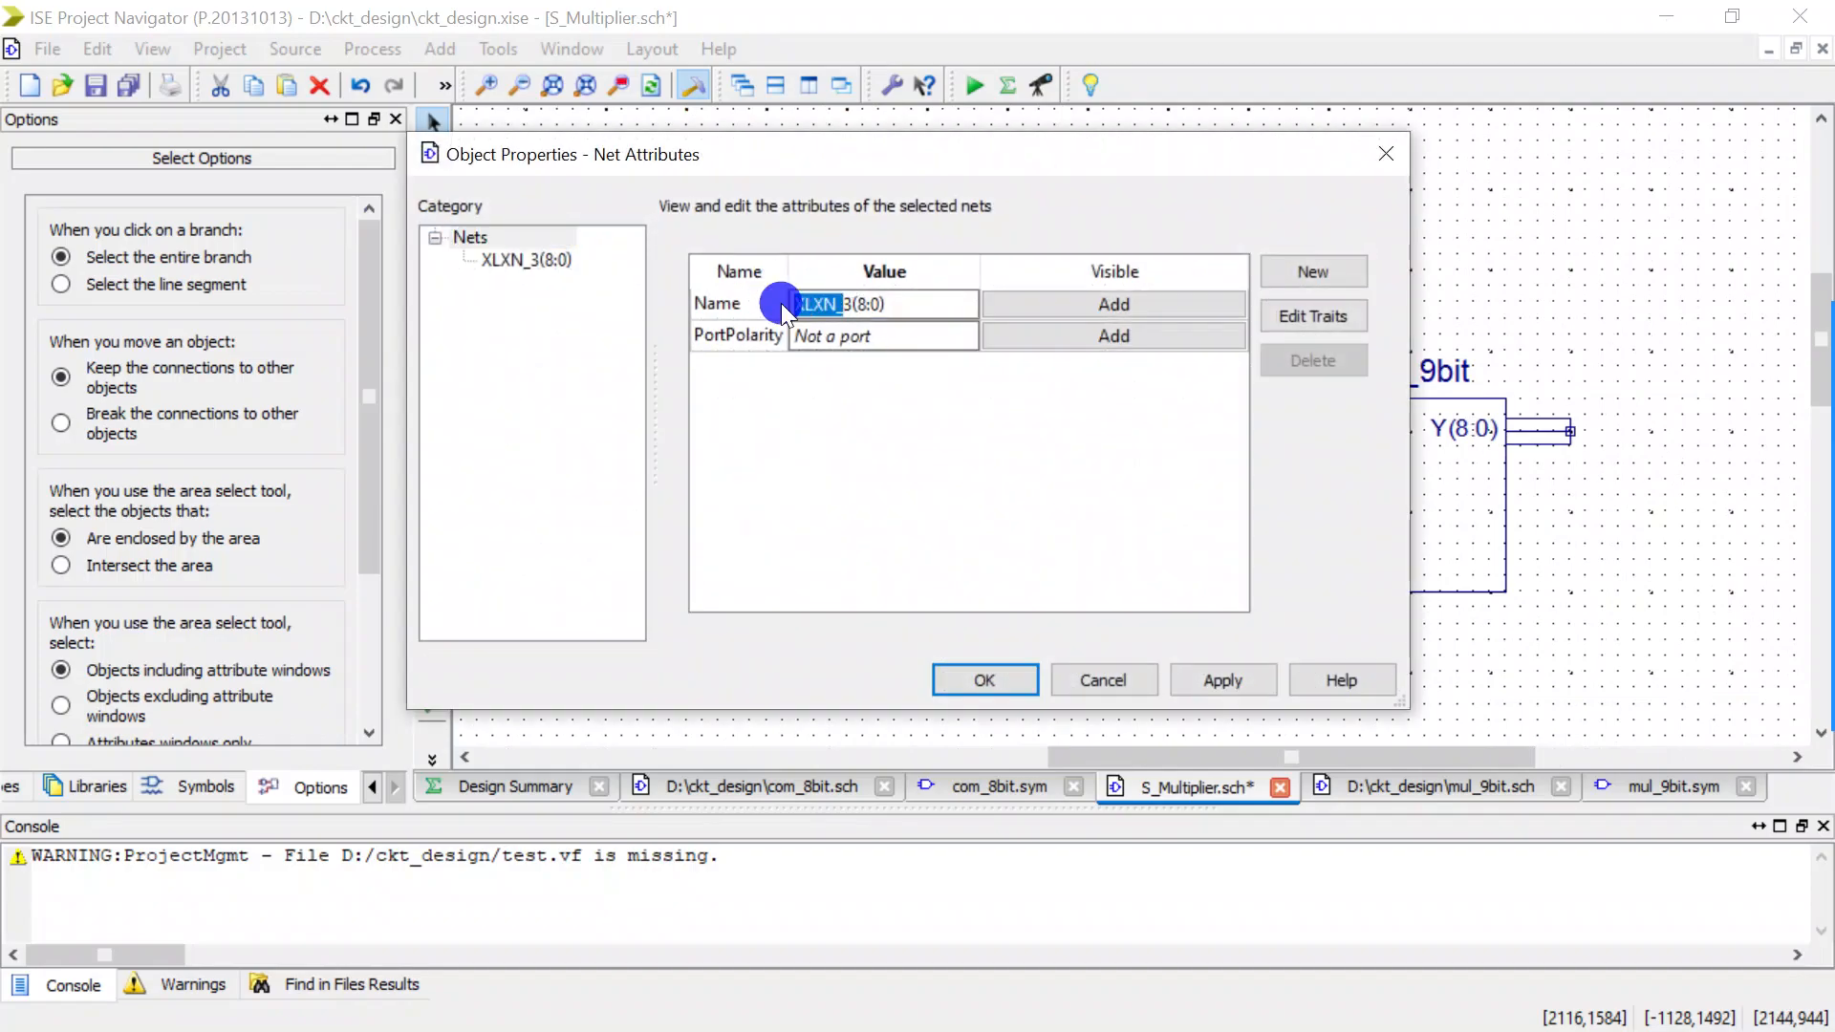
key("BackSpace")
key("Delete")
type("I0")
left_click(1001, 680)
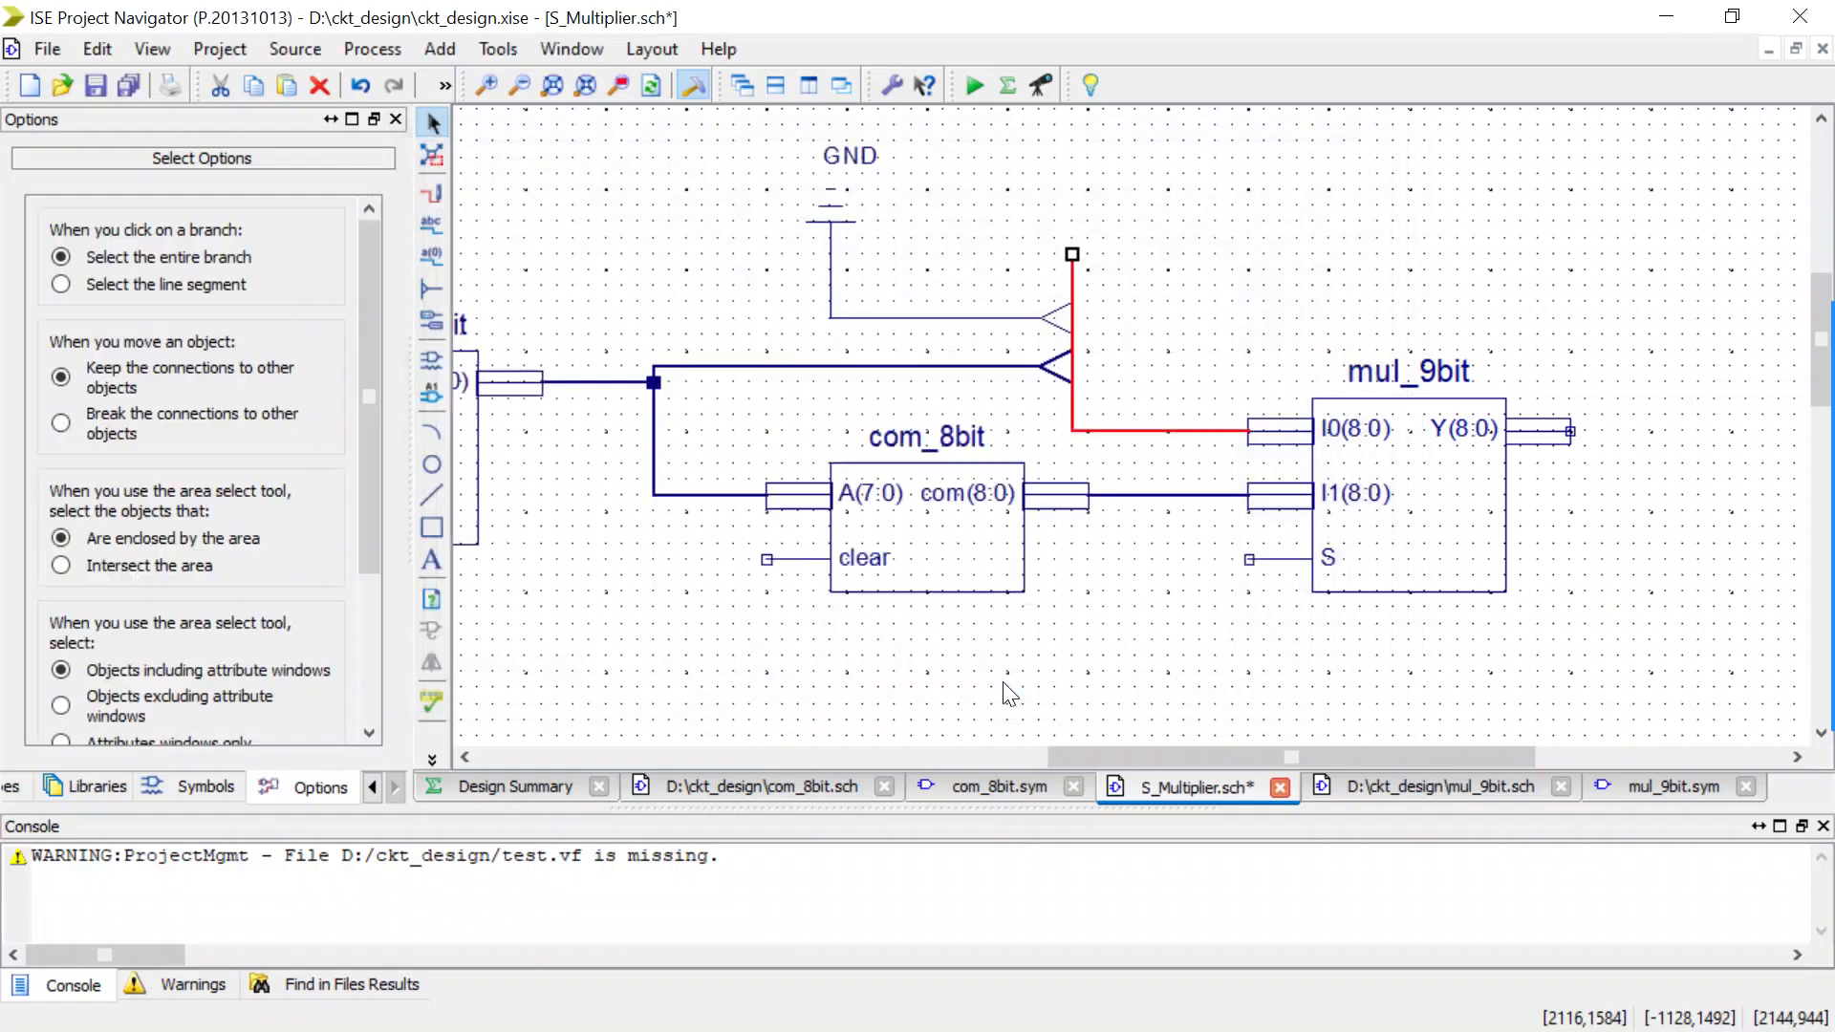
Rename the bus from the multiplier_4bit M(7:0) output to I0(7:0).
left_click(940, 367)
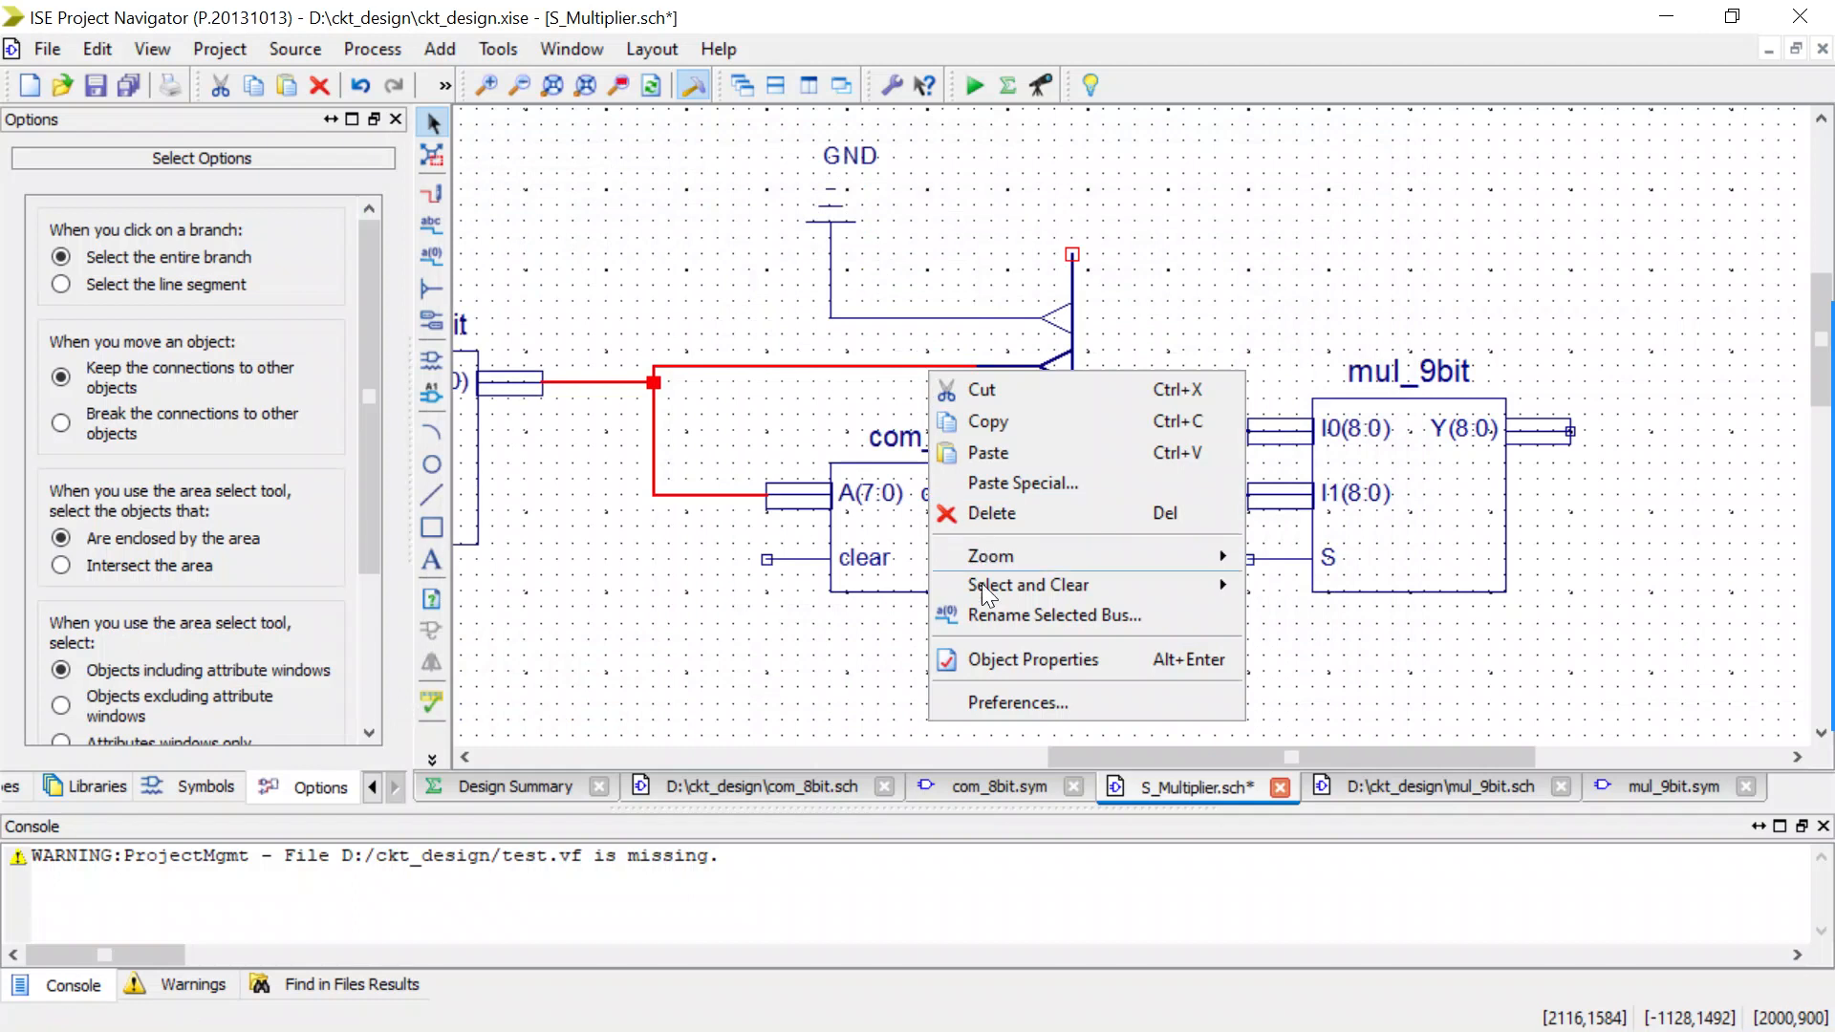
mouse_move(1007, 592)
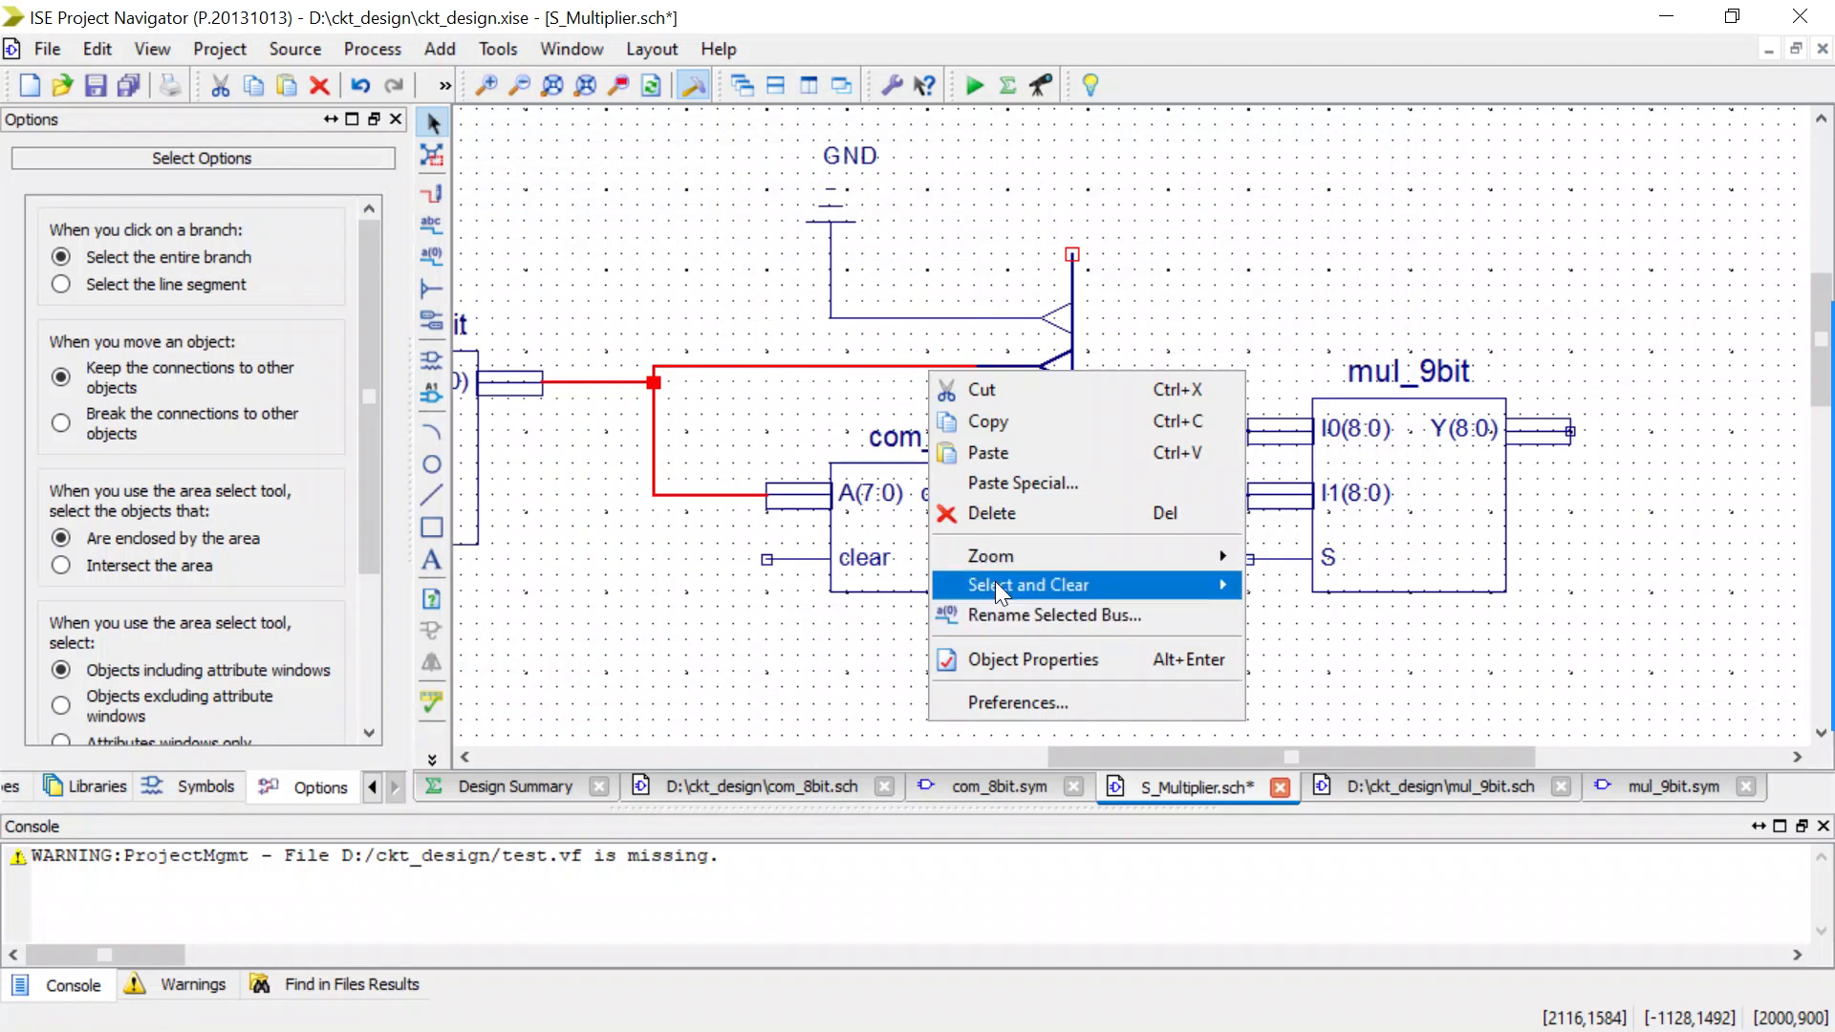
left_click(800, 363)
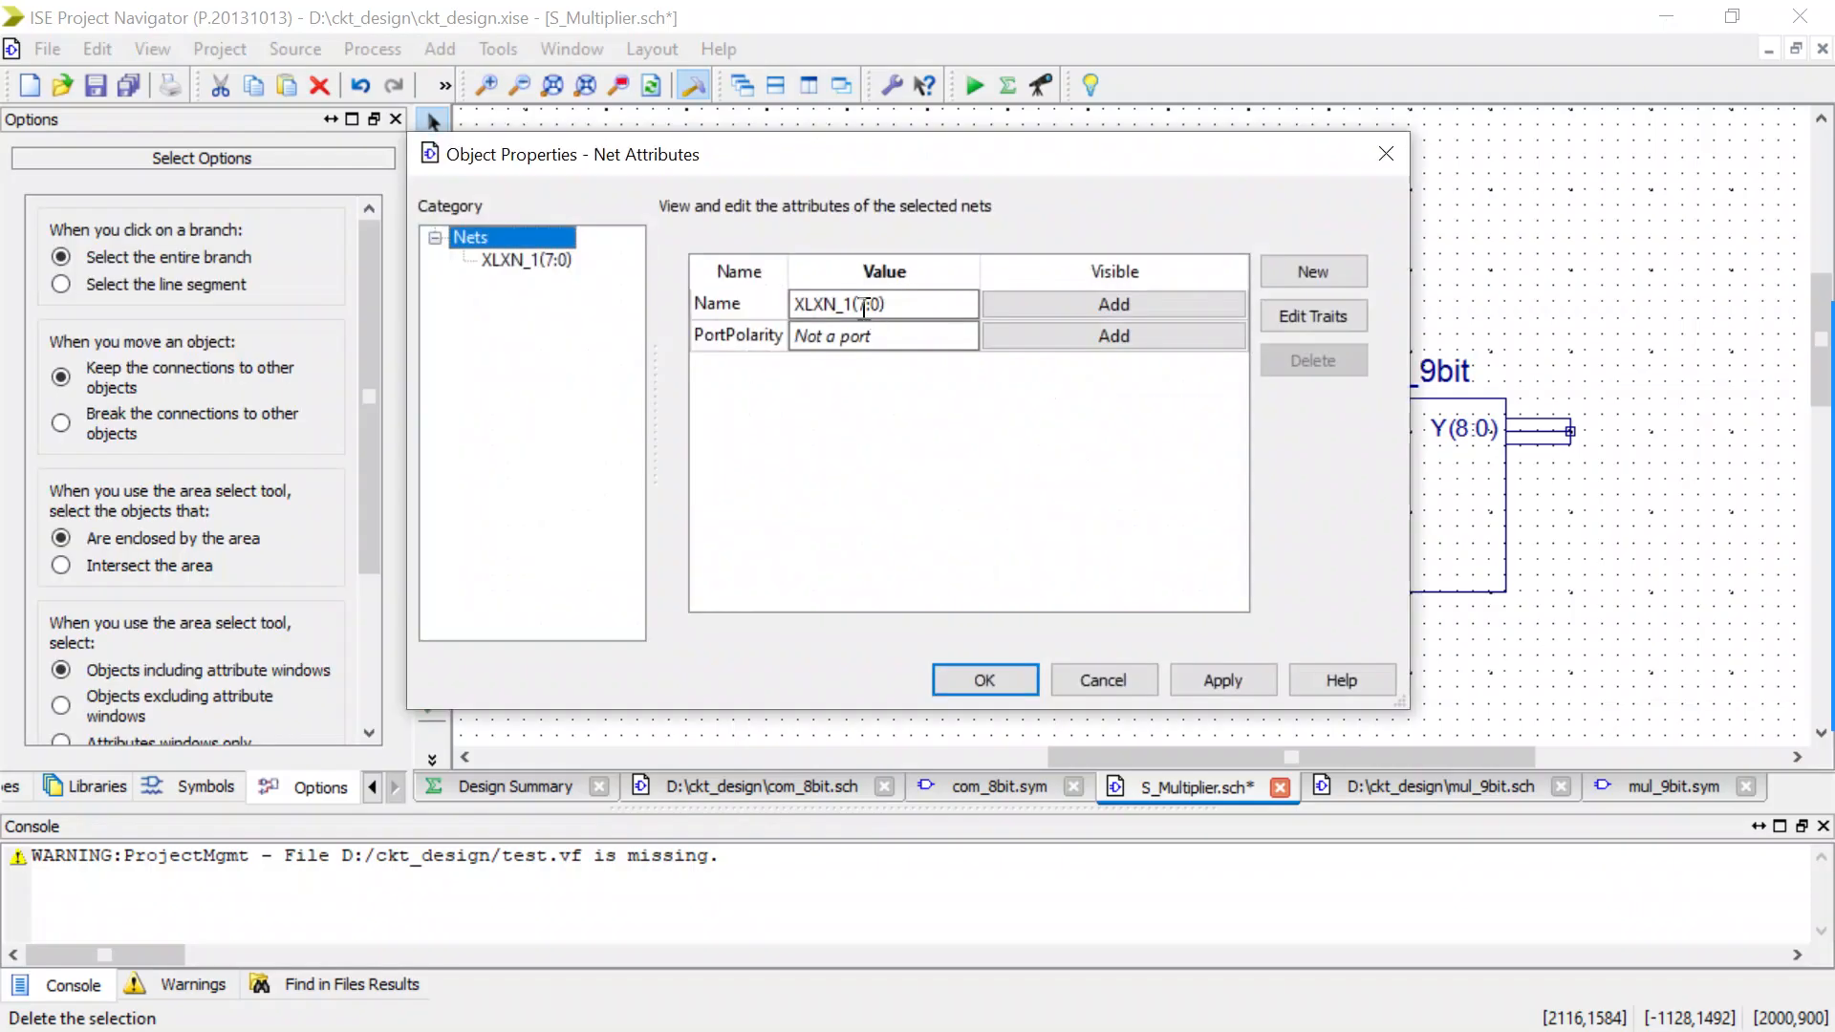
left_click_drag(851, 303, 786, 306)
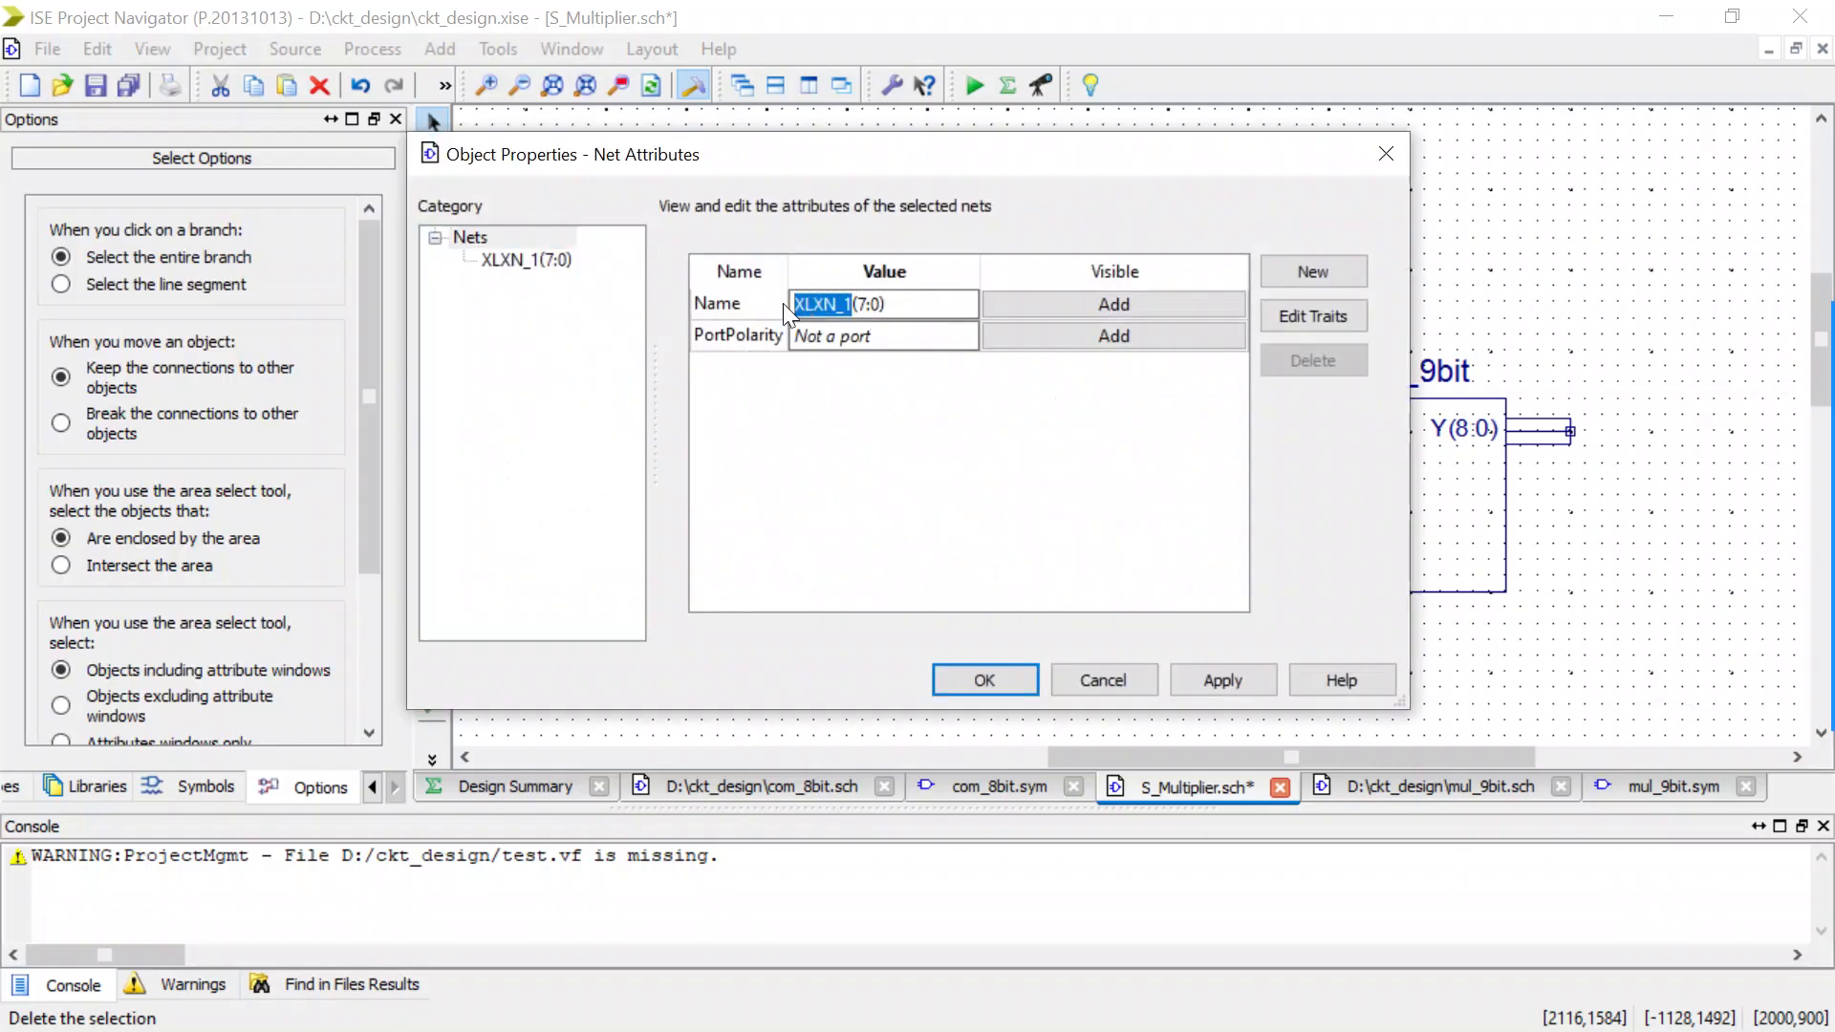
type("I0")
left_click(961, 688)
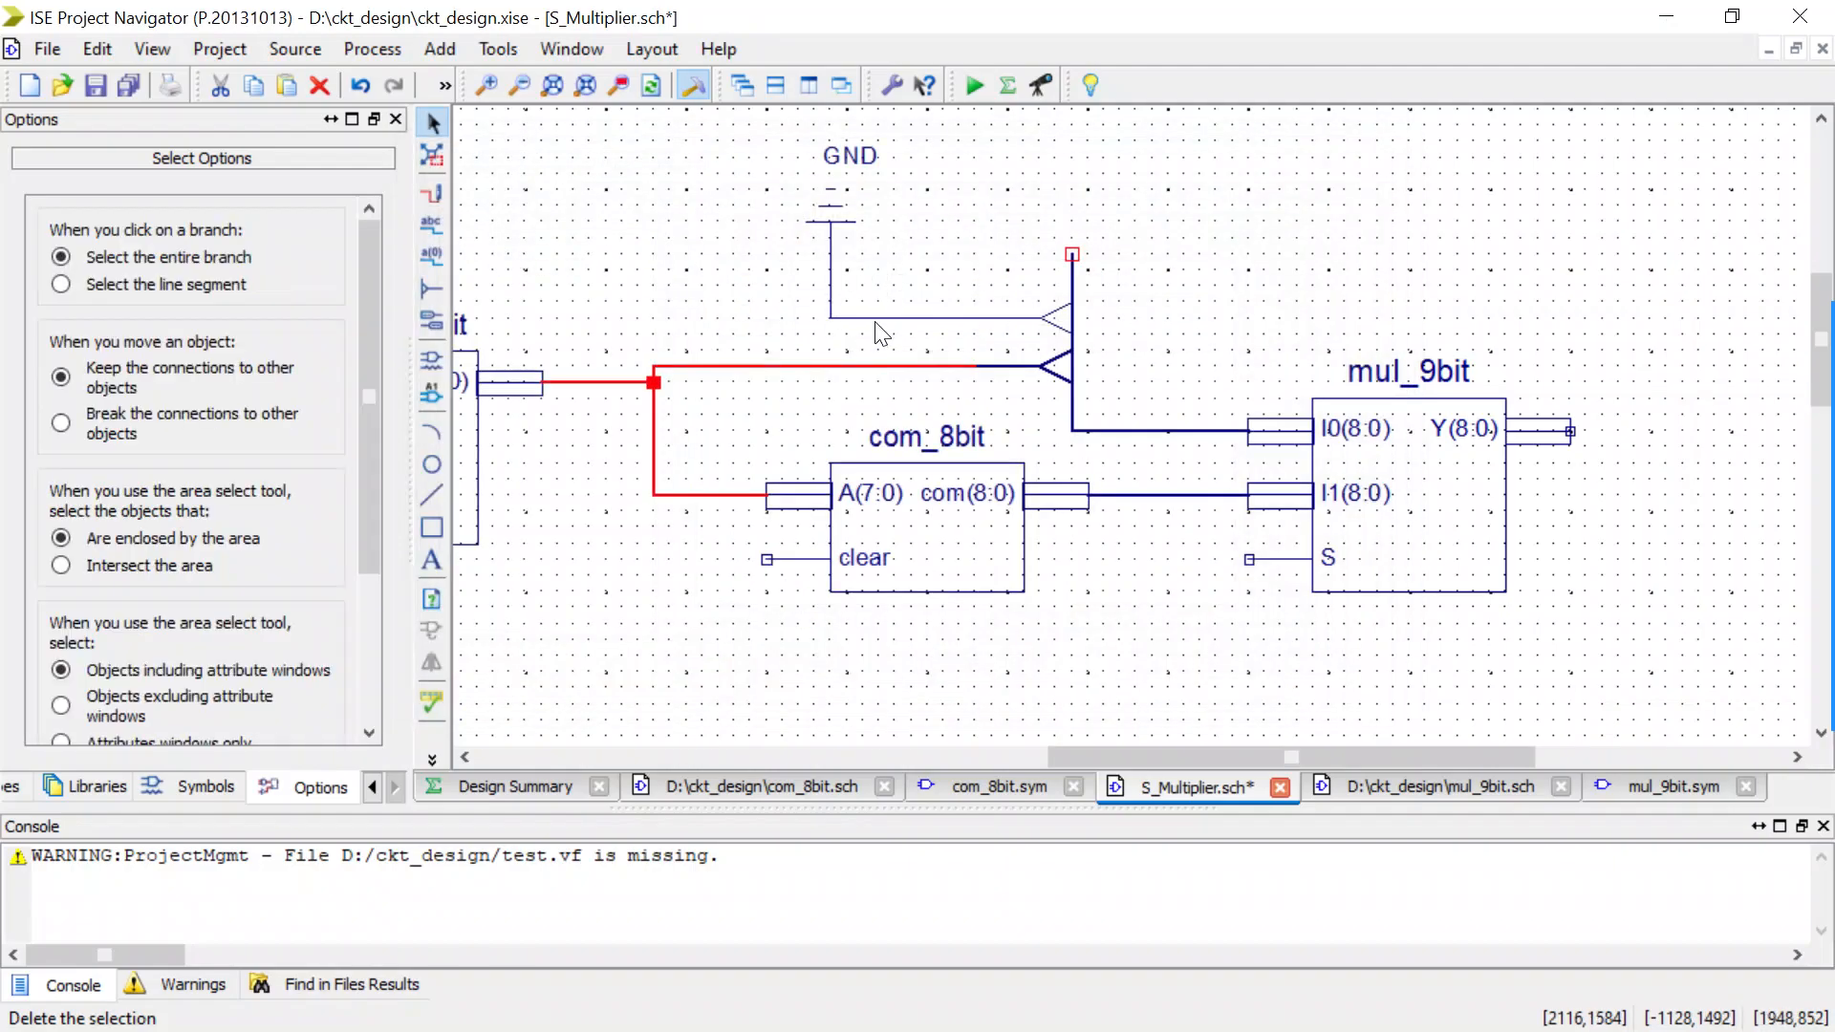
Rename the wire between GND and the upper bus tap to I0(8) and check its net name.
double_click(872, 317)
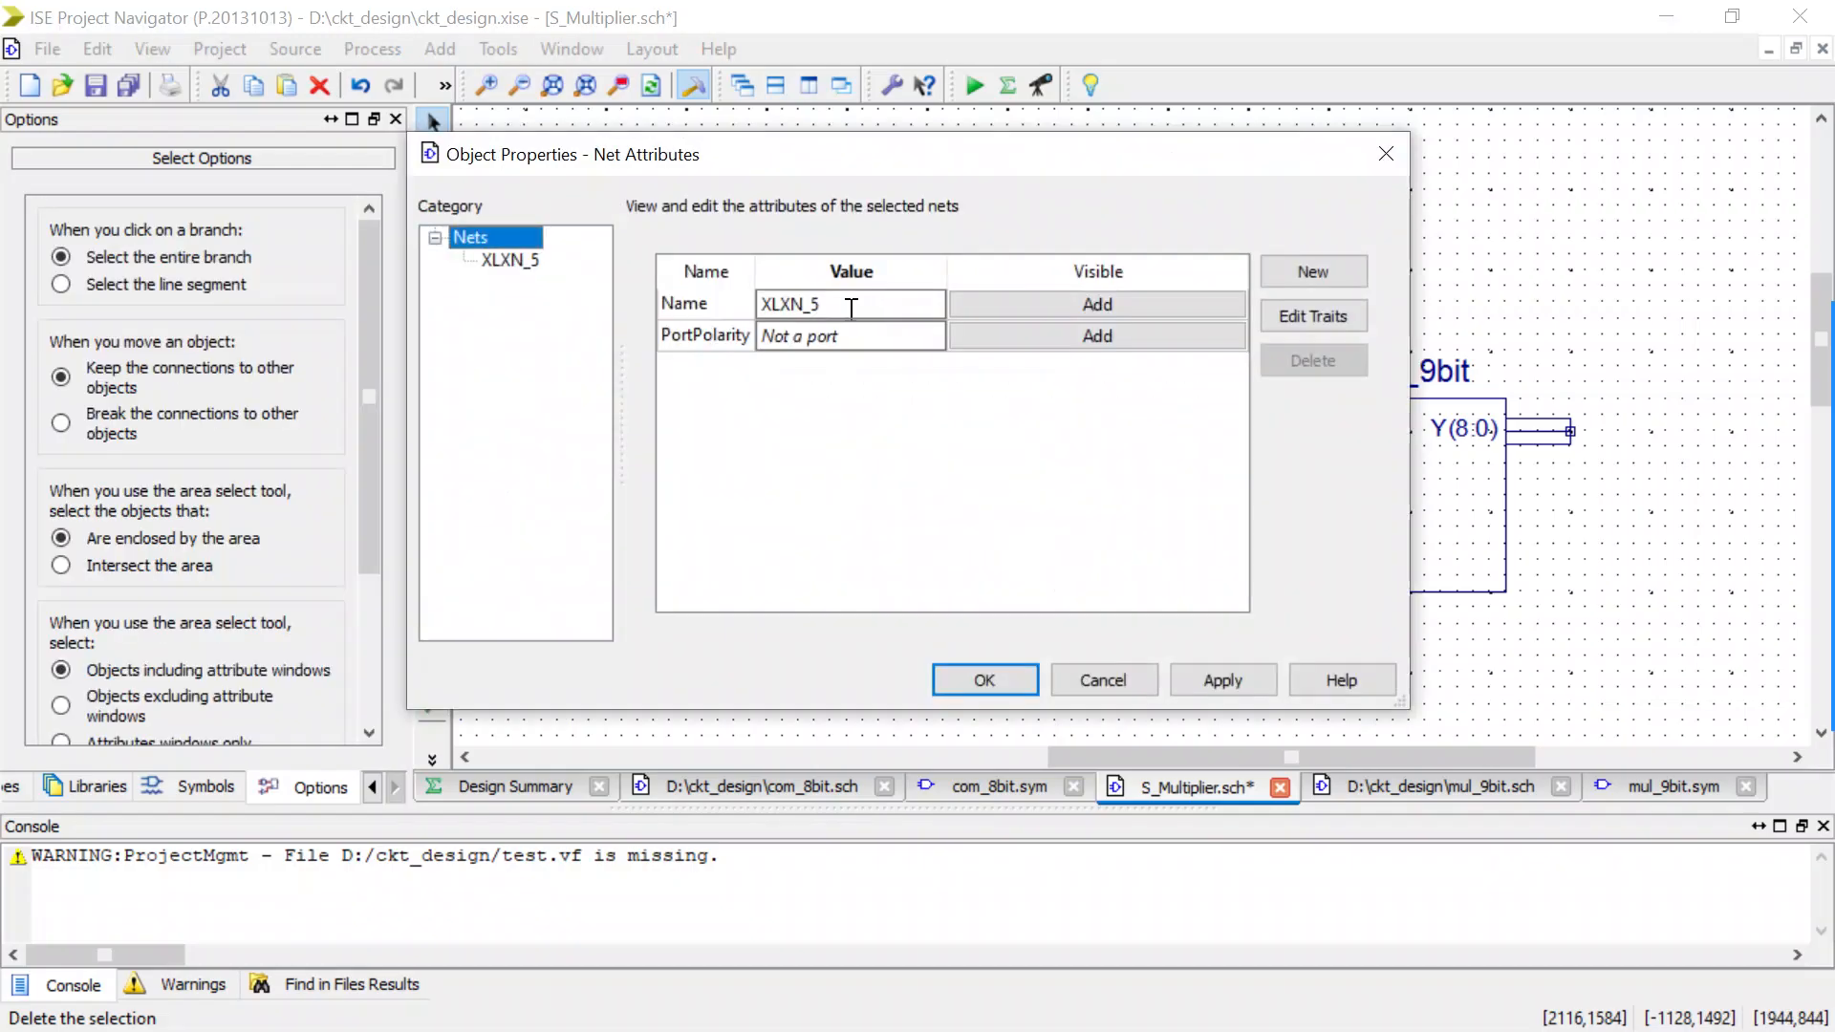
left_click_drag(851, 307, 733, 308)
key("BackSpace")
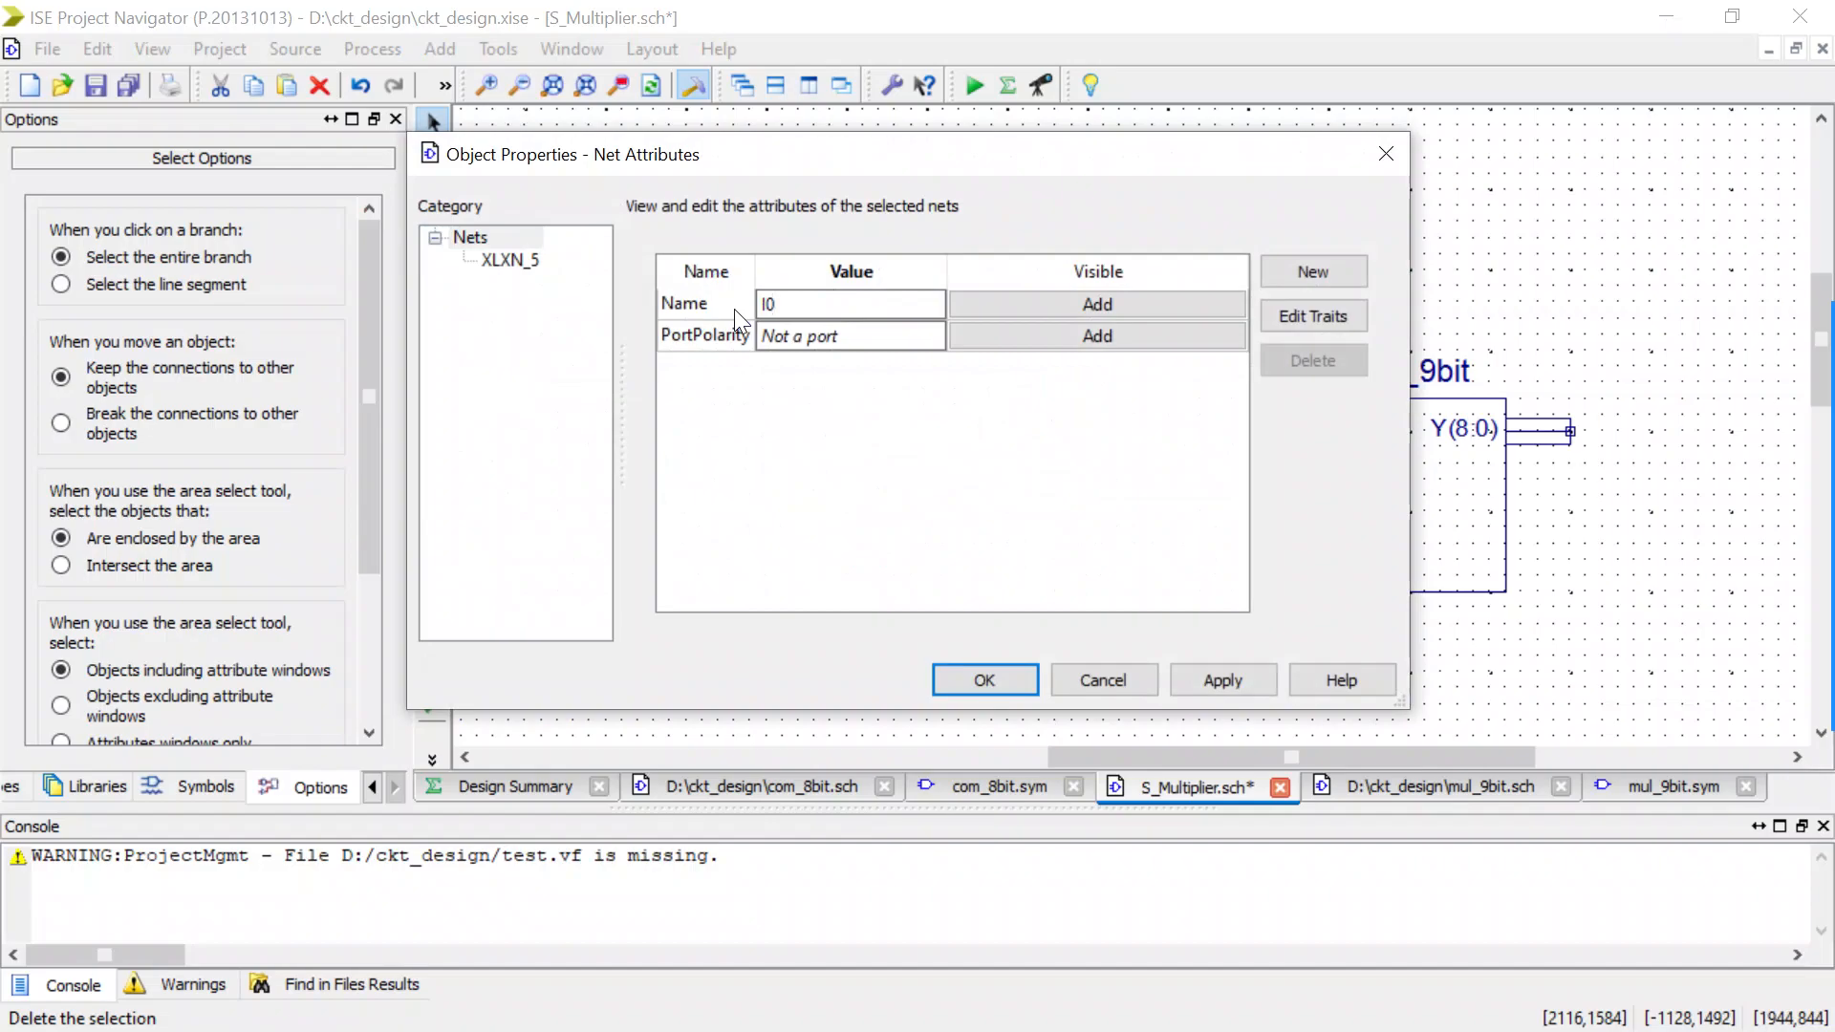
type("I0*")
left_click(955, 680)
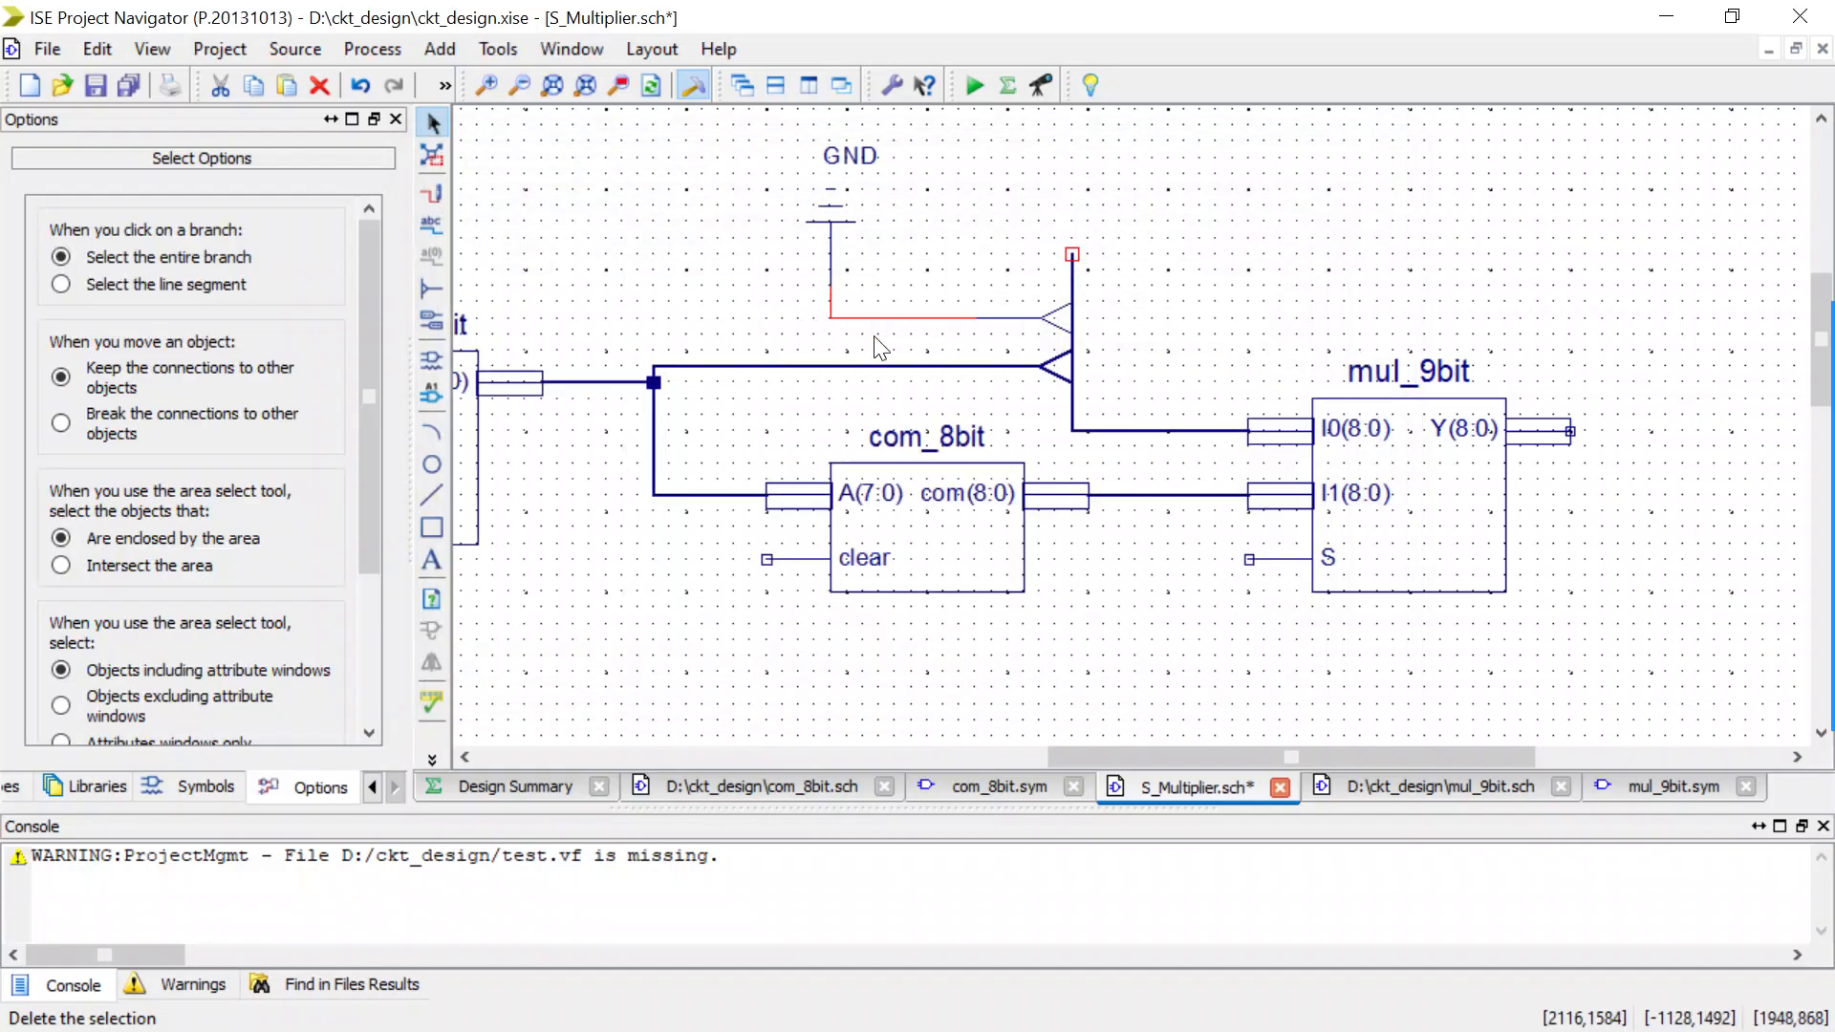
left_click(915, 277)
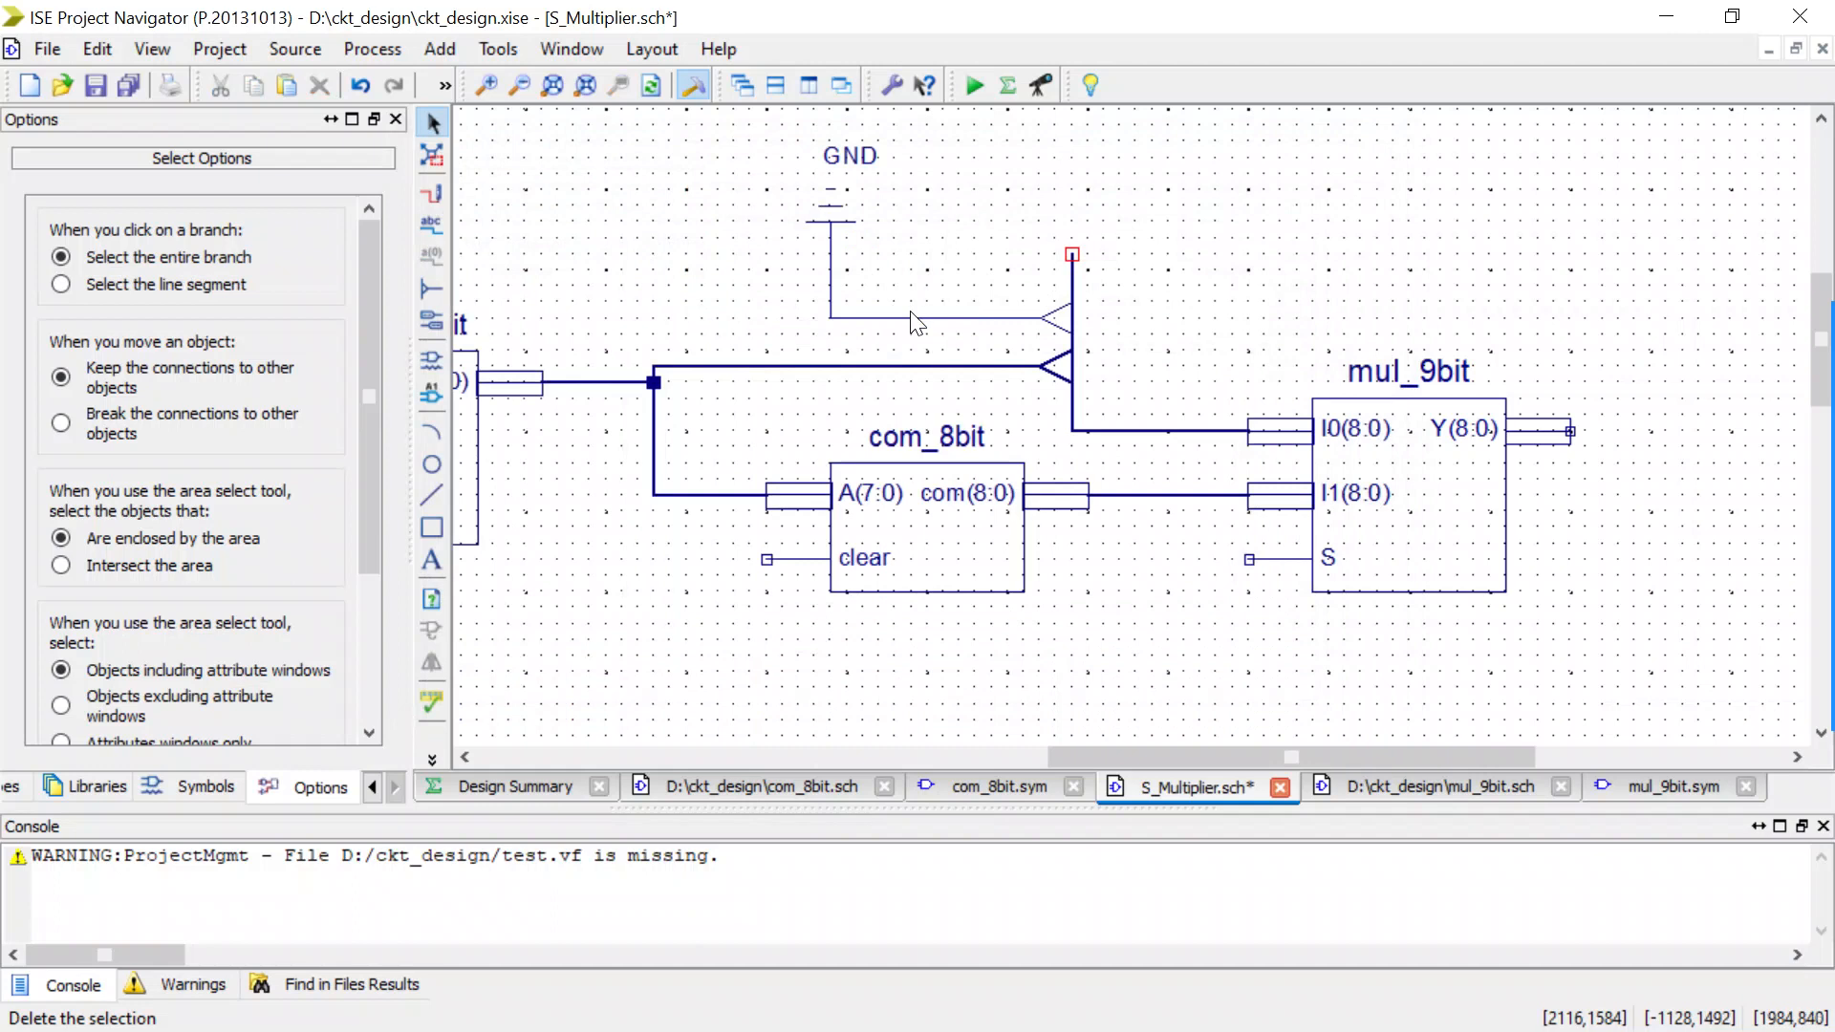
left_click(912, 318)
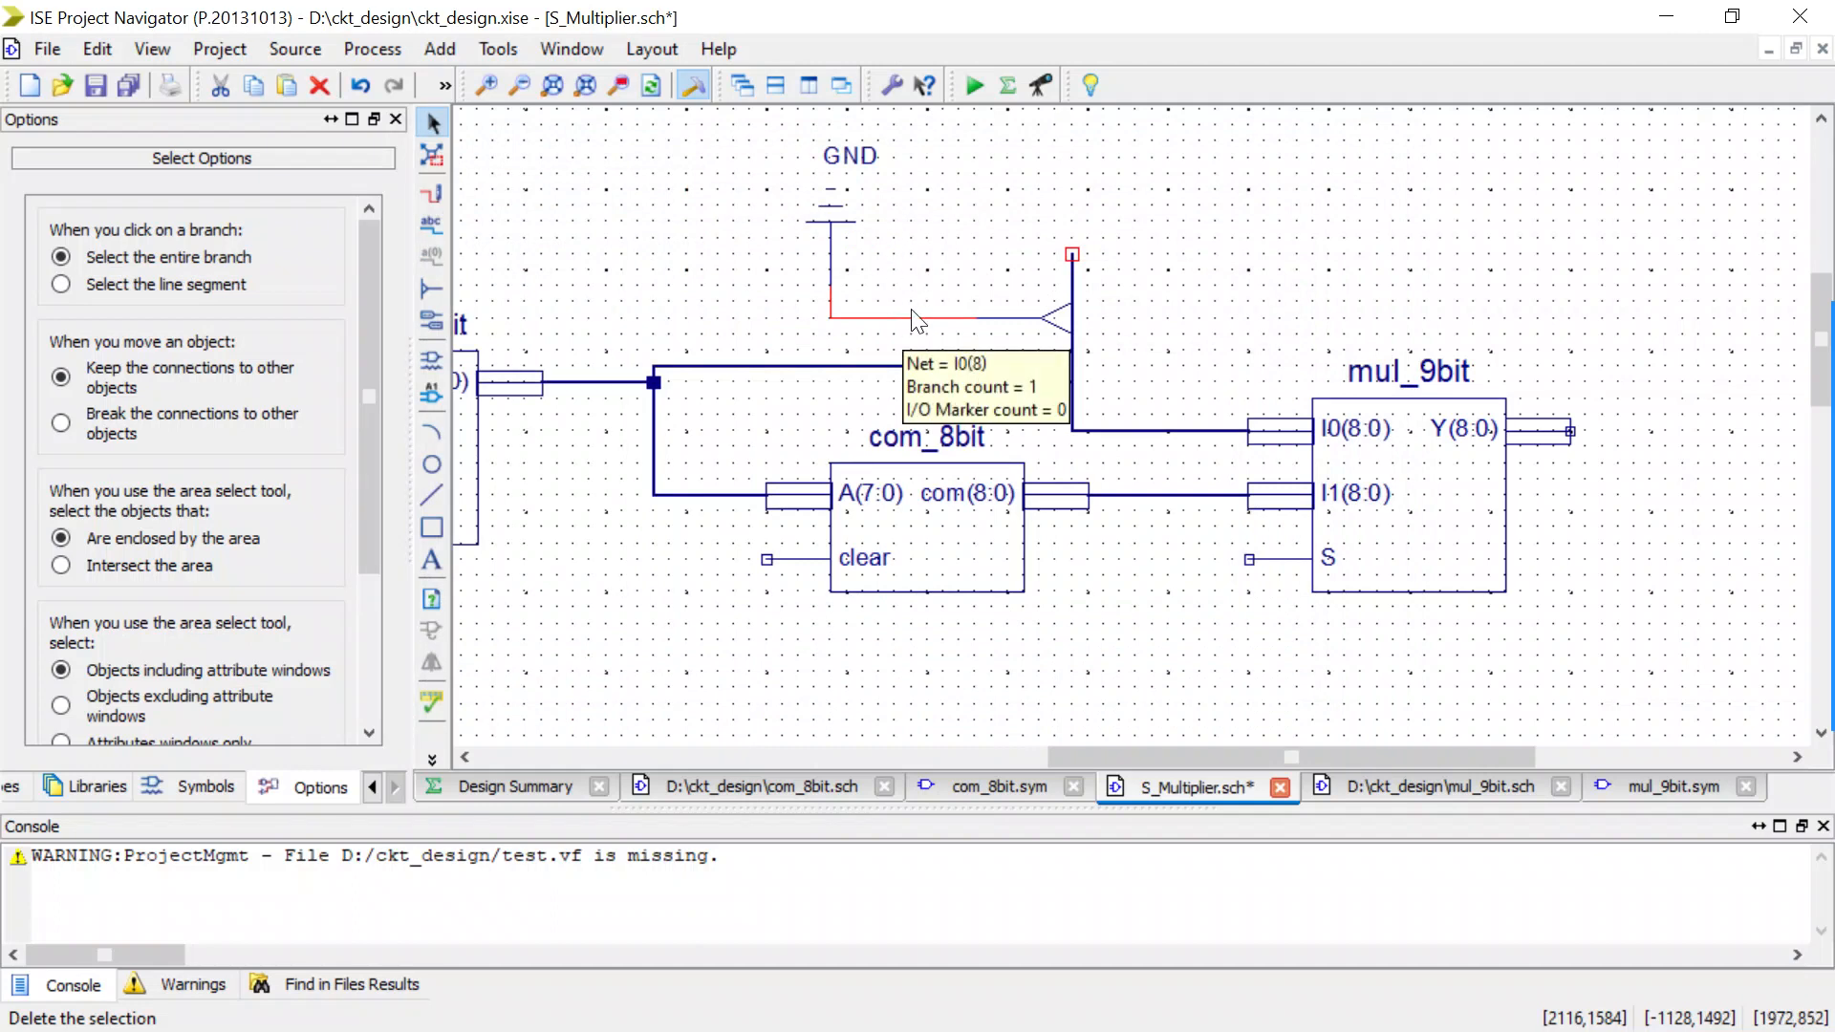
Filter the schematic symbols for XOR and set the xor2 symbol's placement orientation to Rotate 0.
scroll(912, 318, "down", 2)
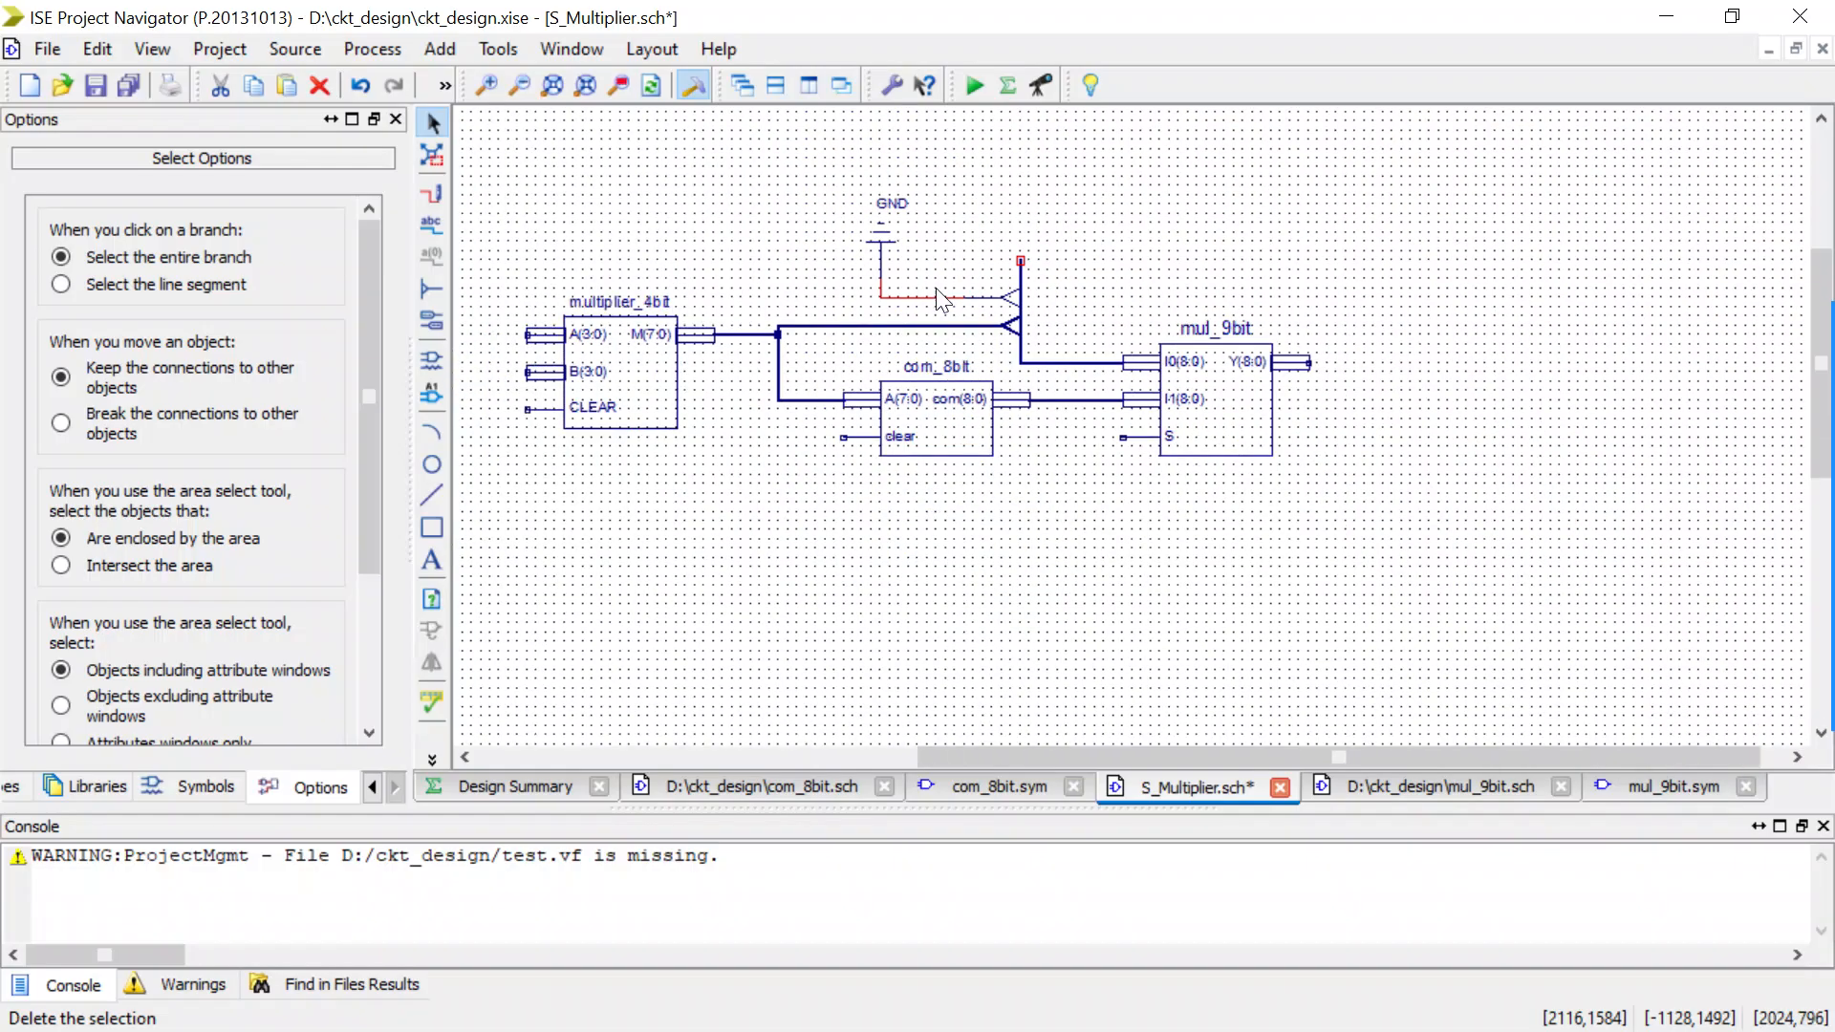
left_click_drag(1011, 756, 960, 757)
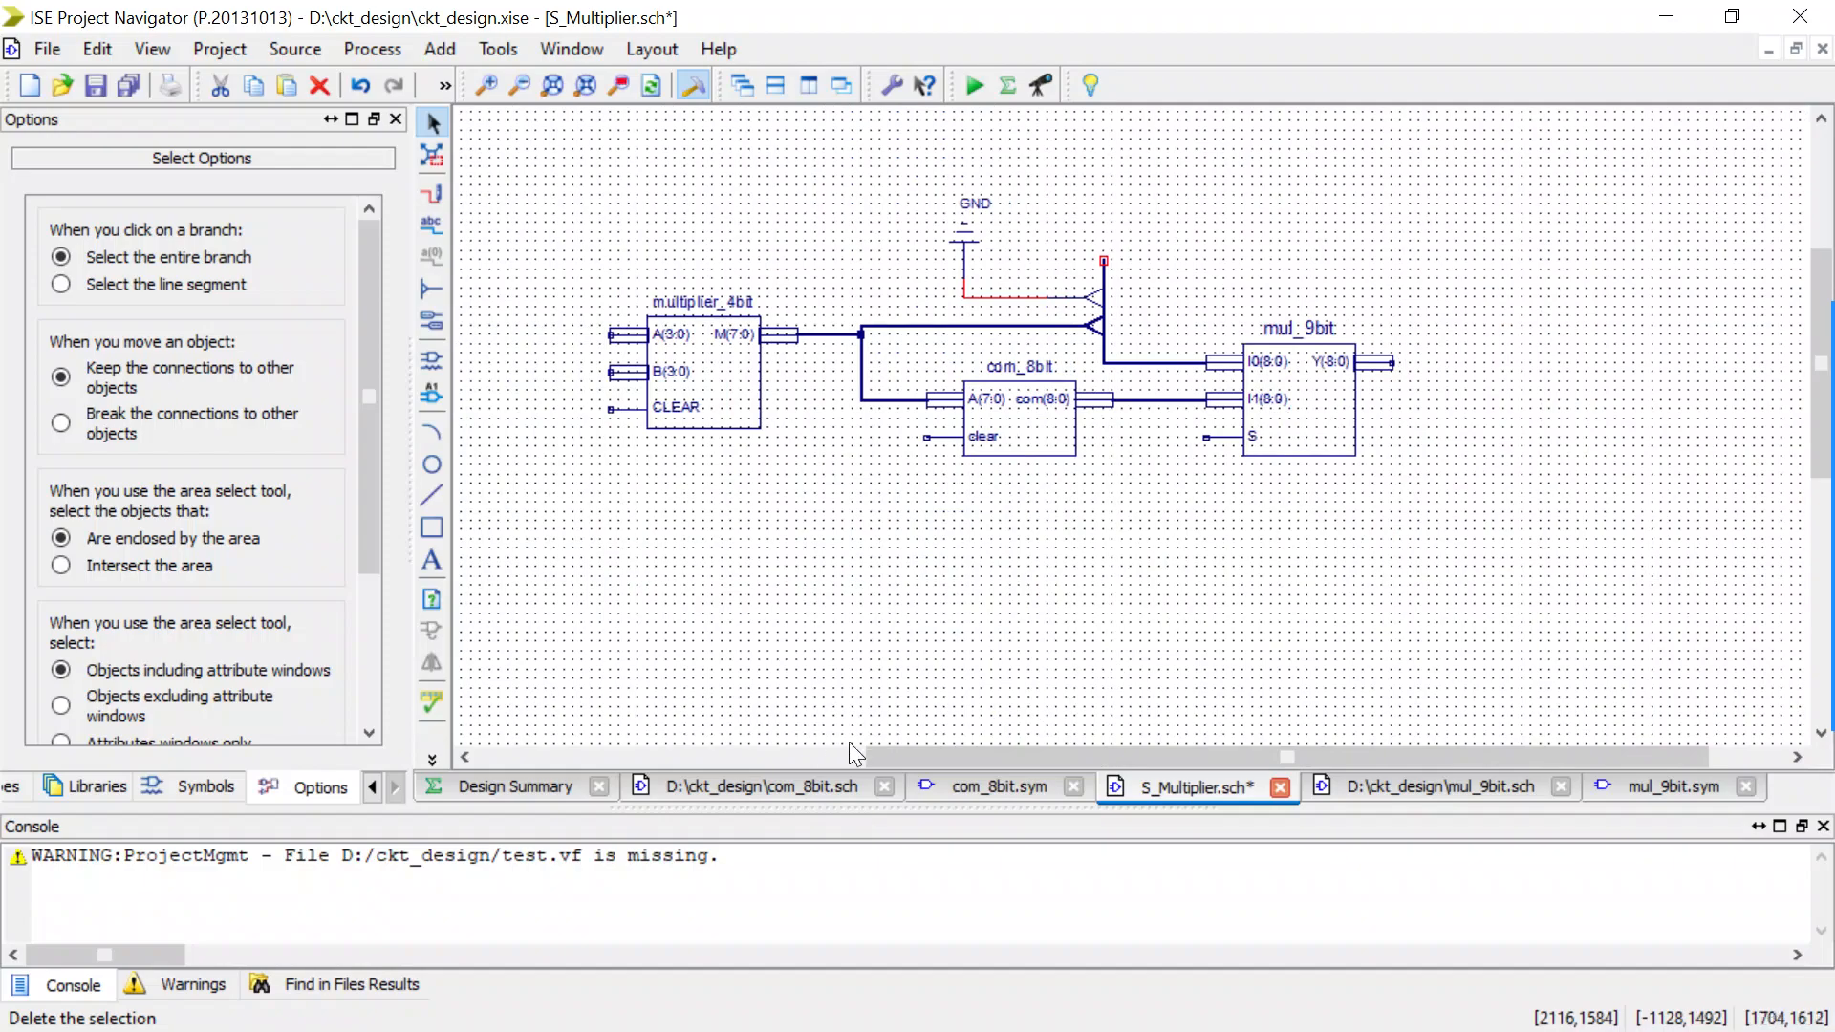
scroll(707, 573, "down", 2)
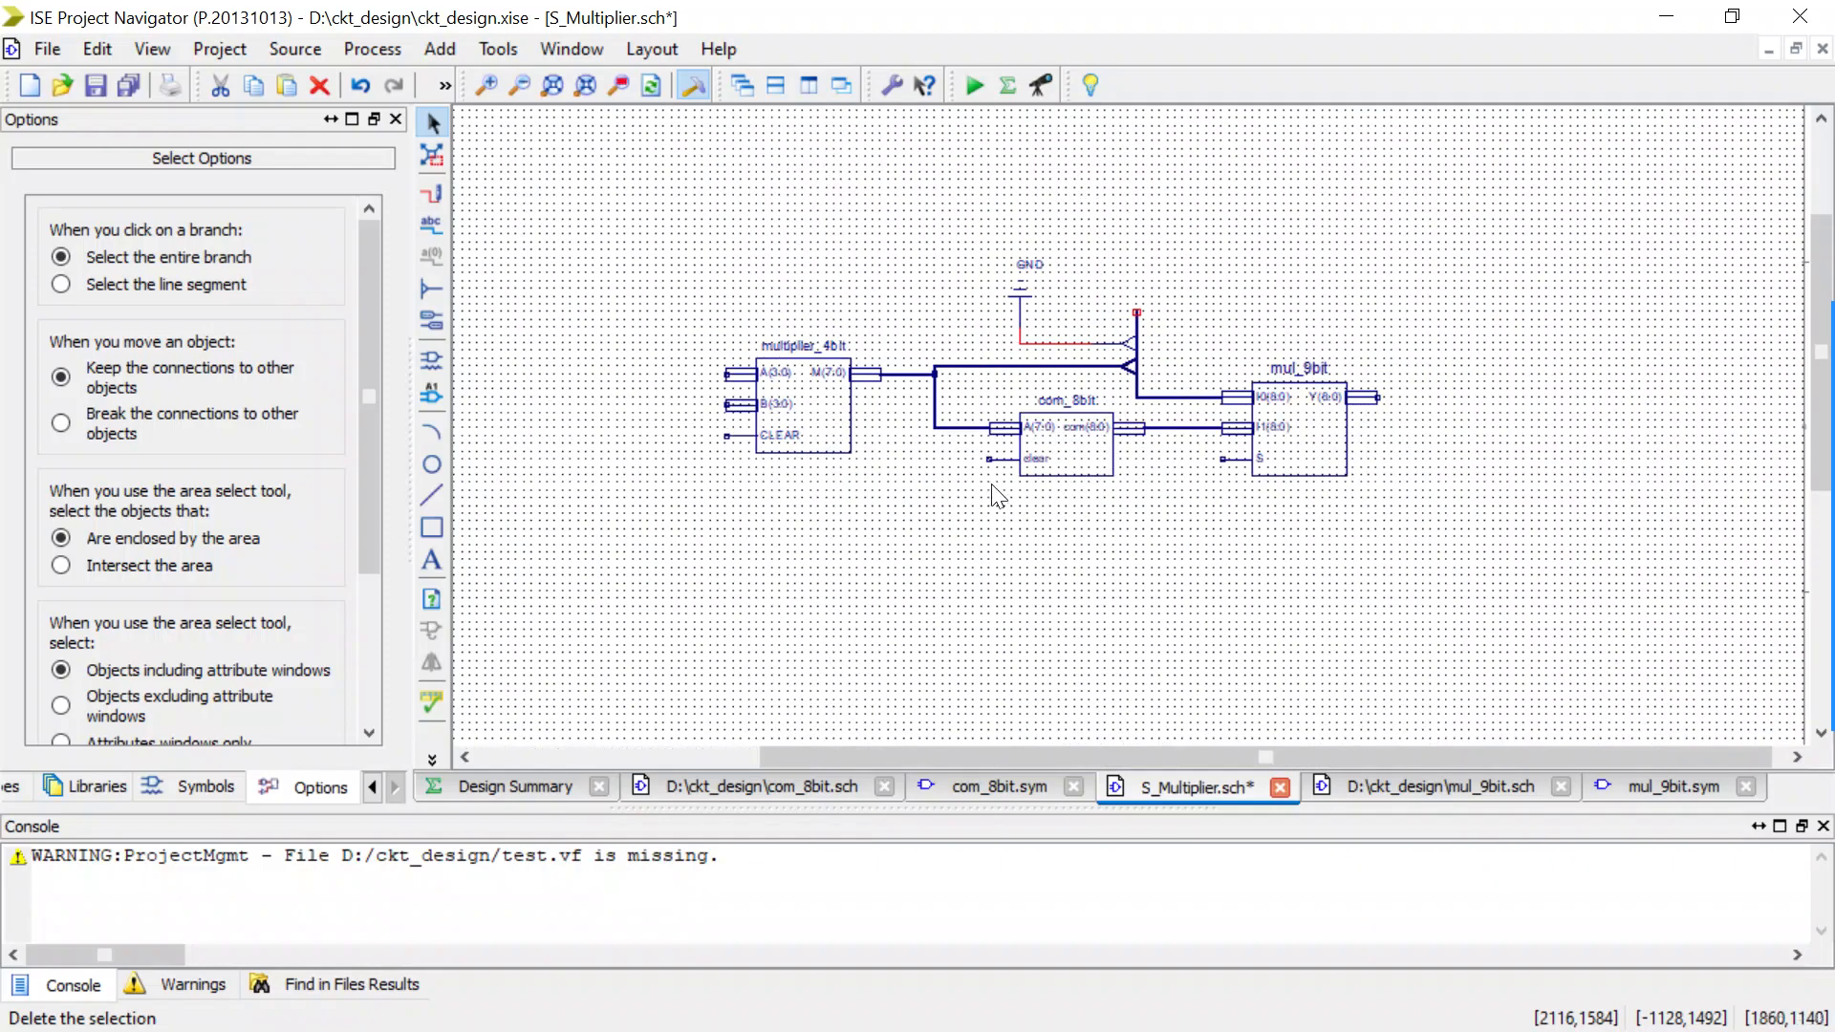
left_click(435, 363)
left_click_drag(83, 635, 8, 652)
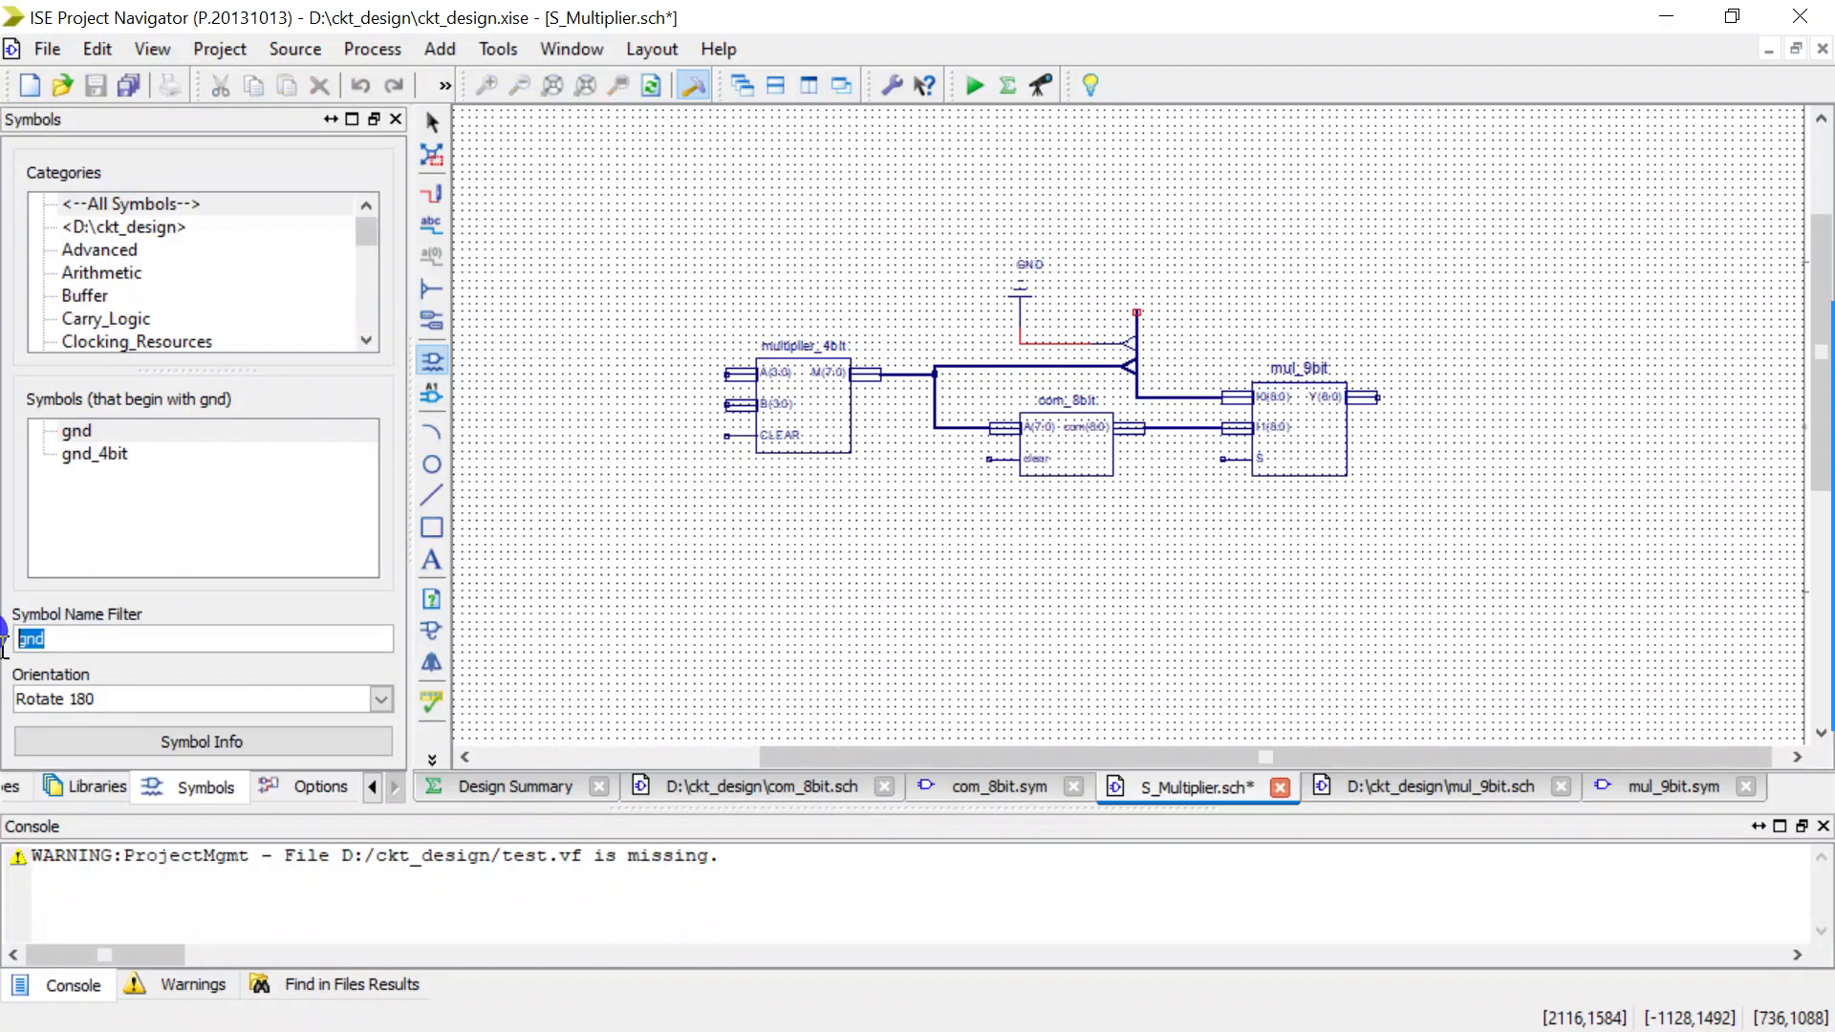
type("XOR")
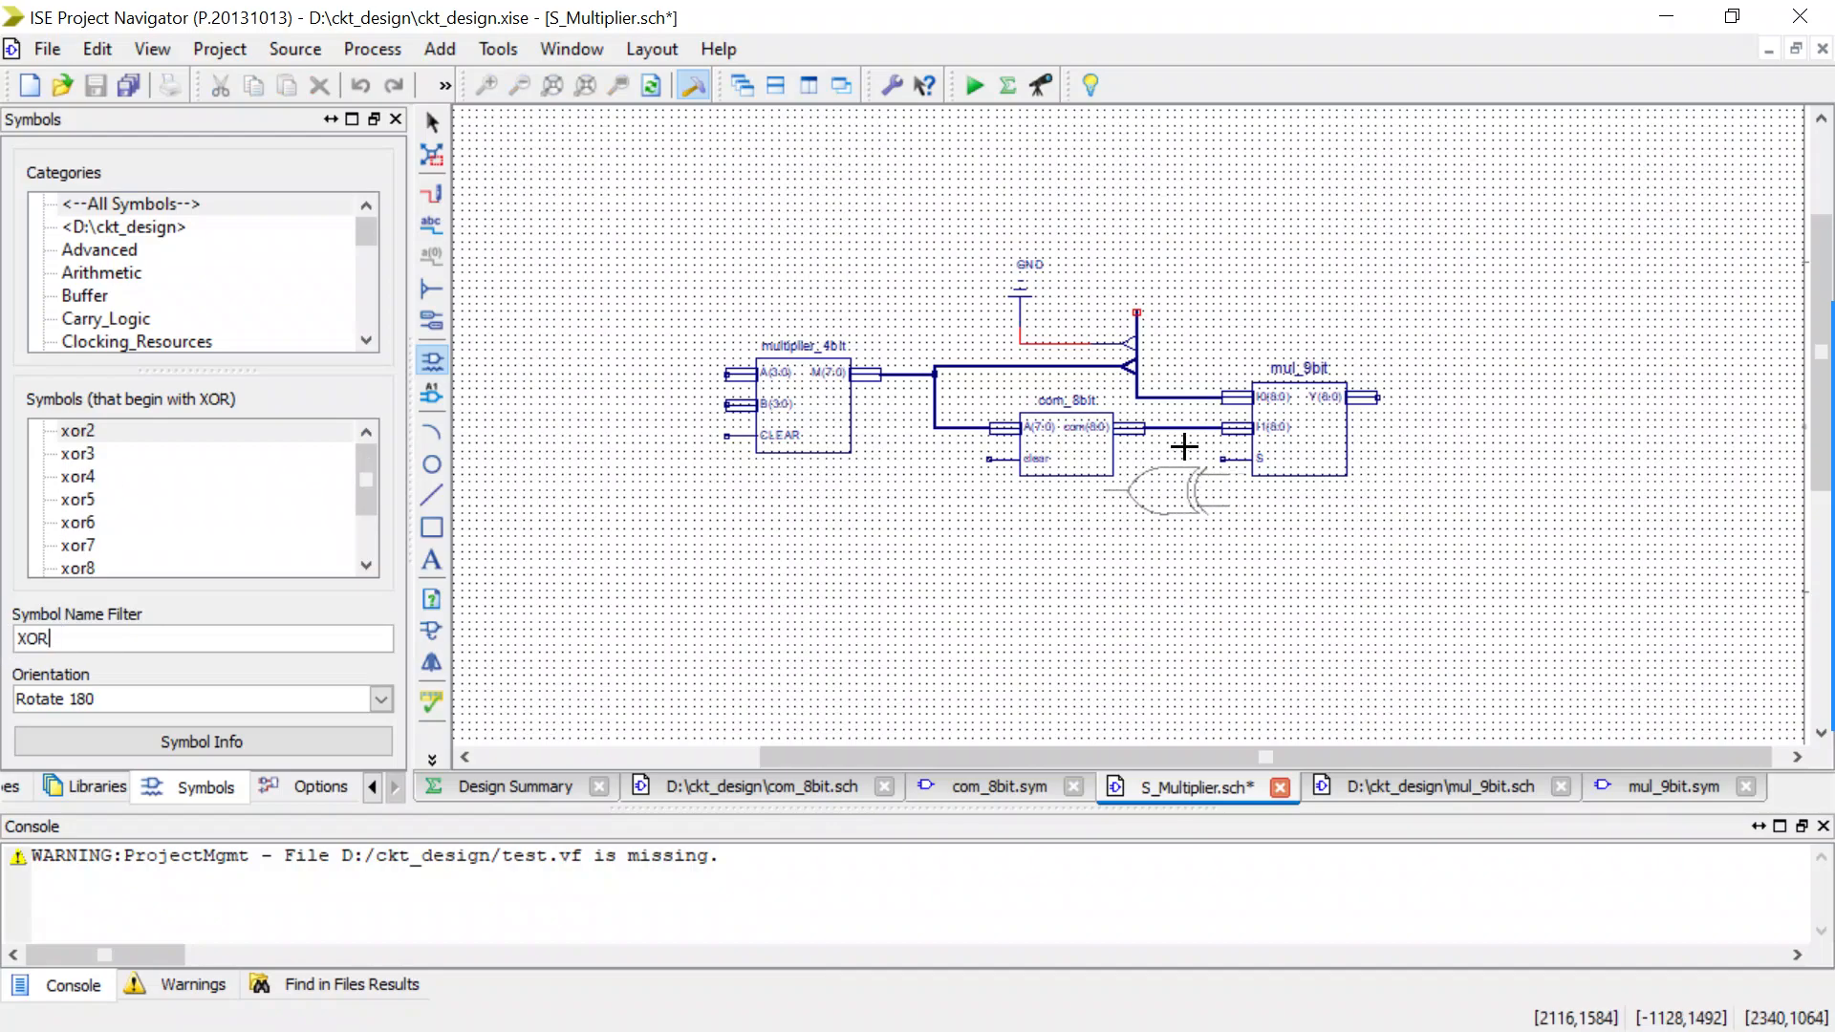
left_click(384, 696)
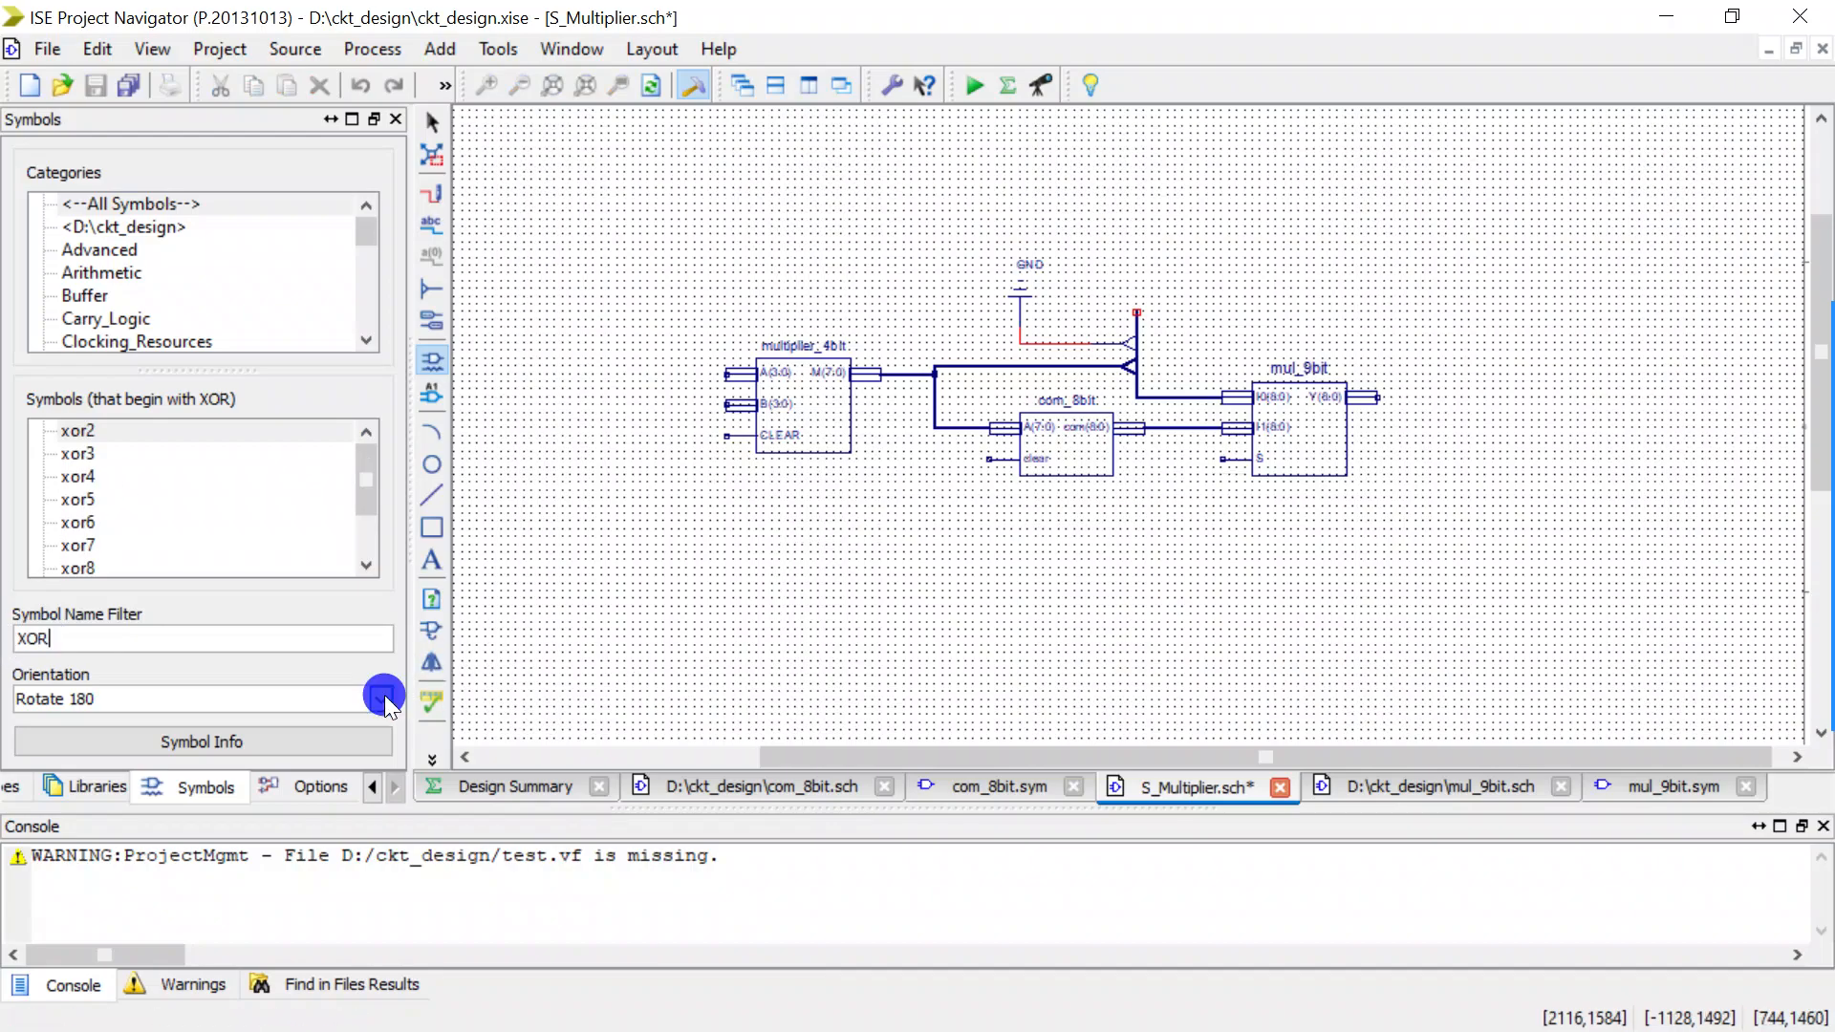
left_click(325, 721)
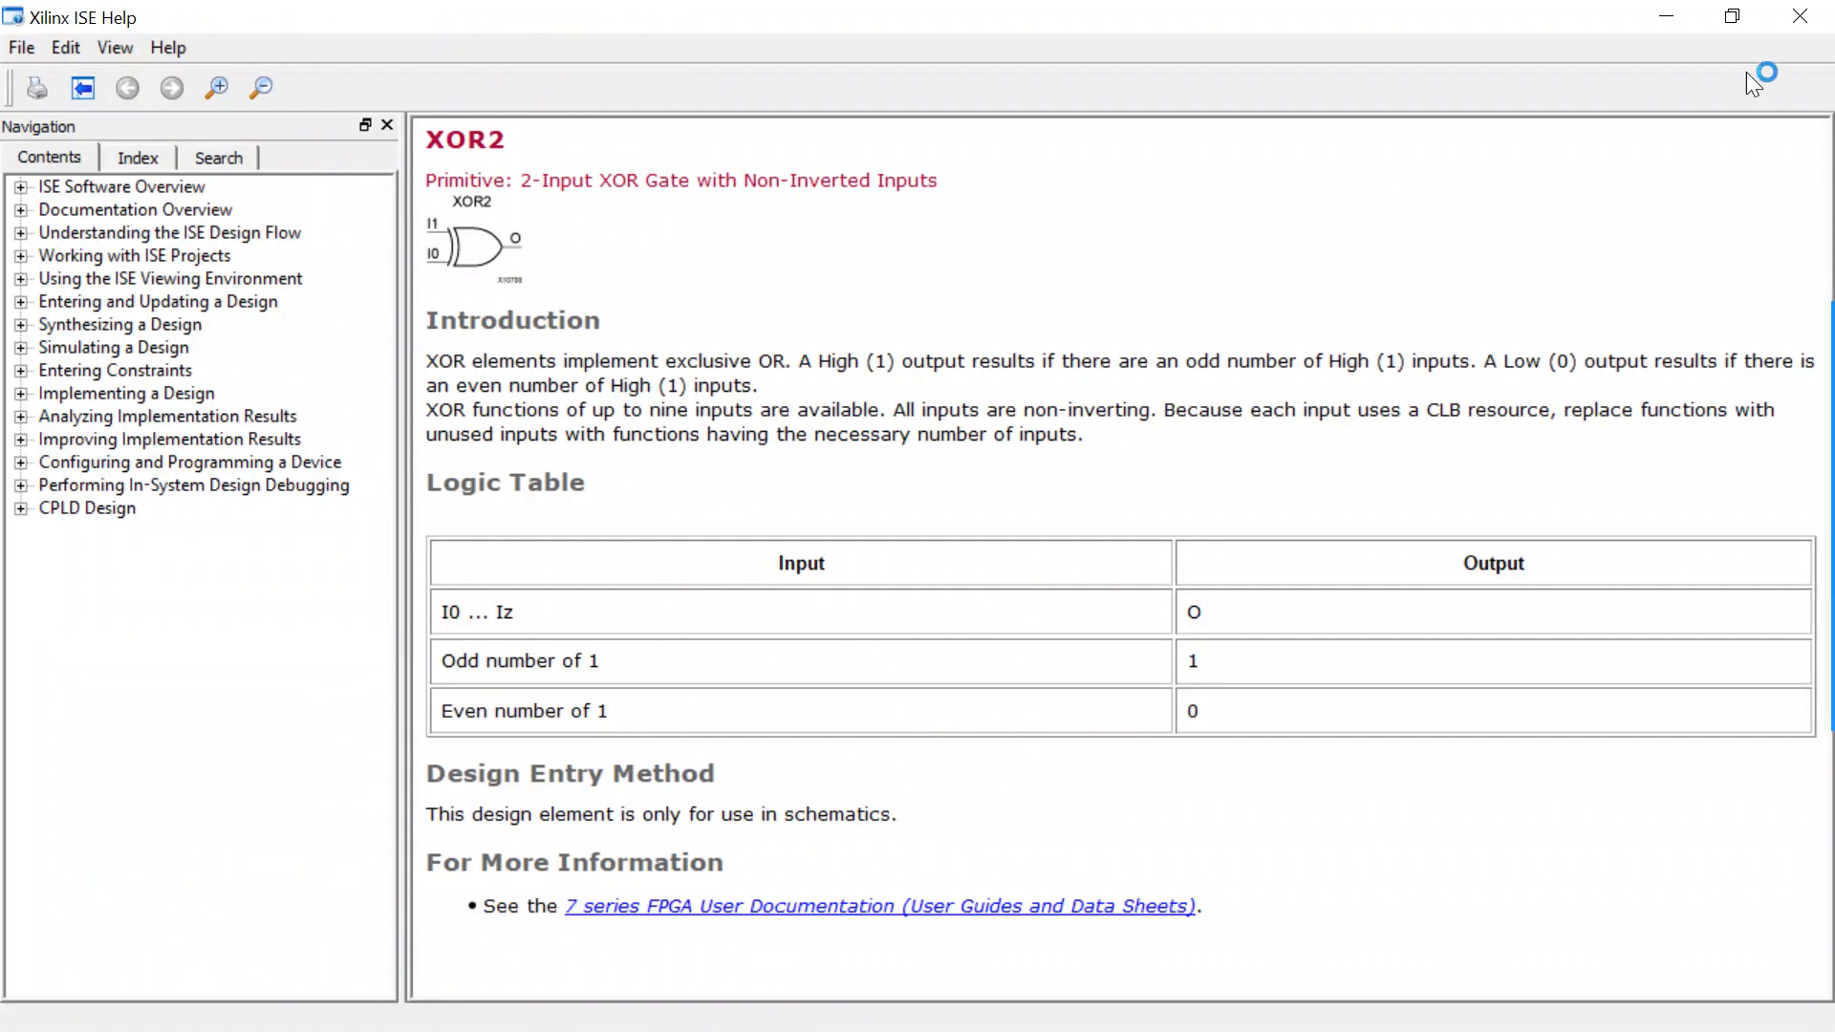
left_click(1799, 16)
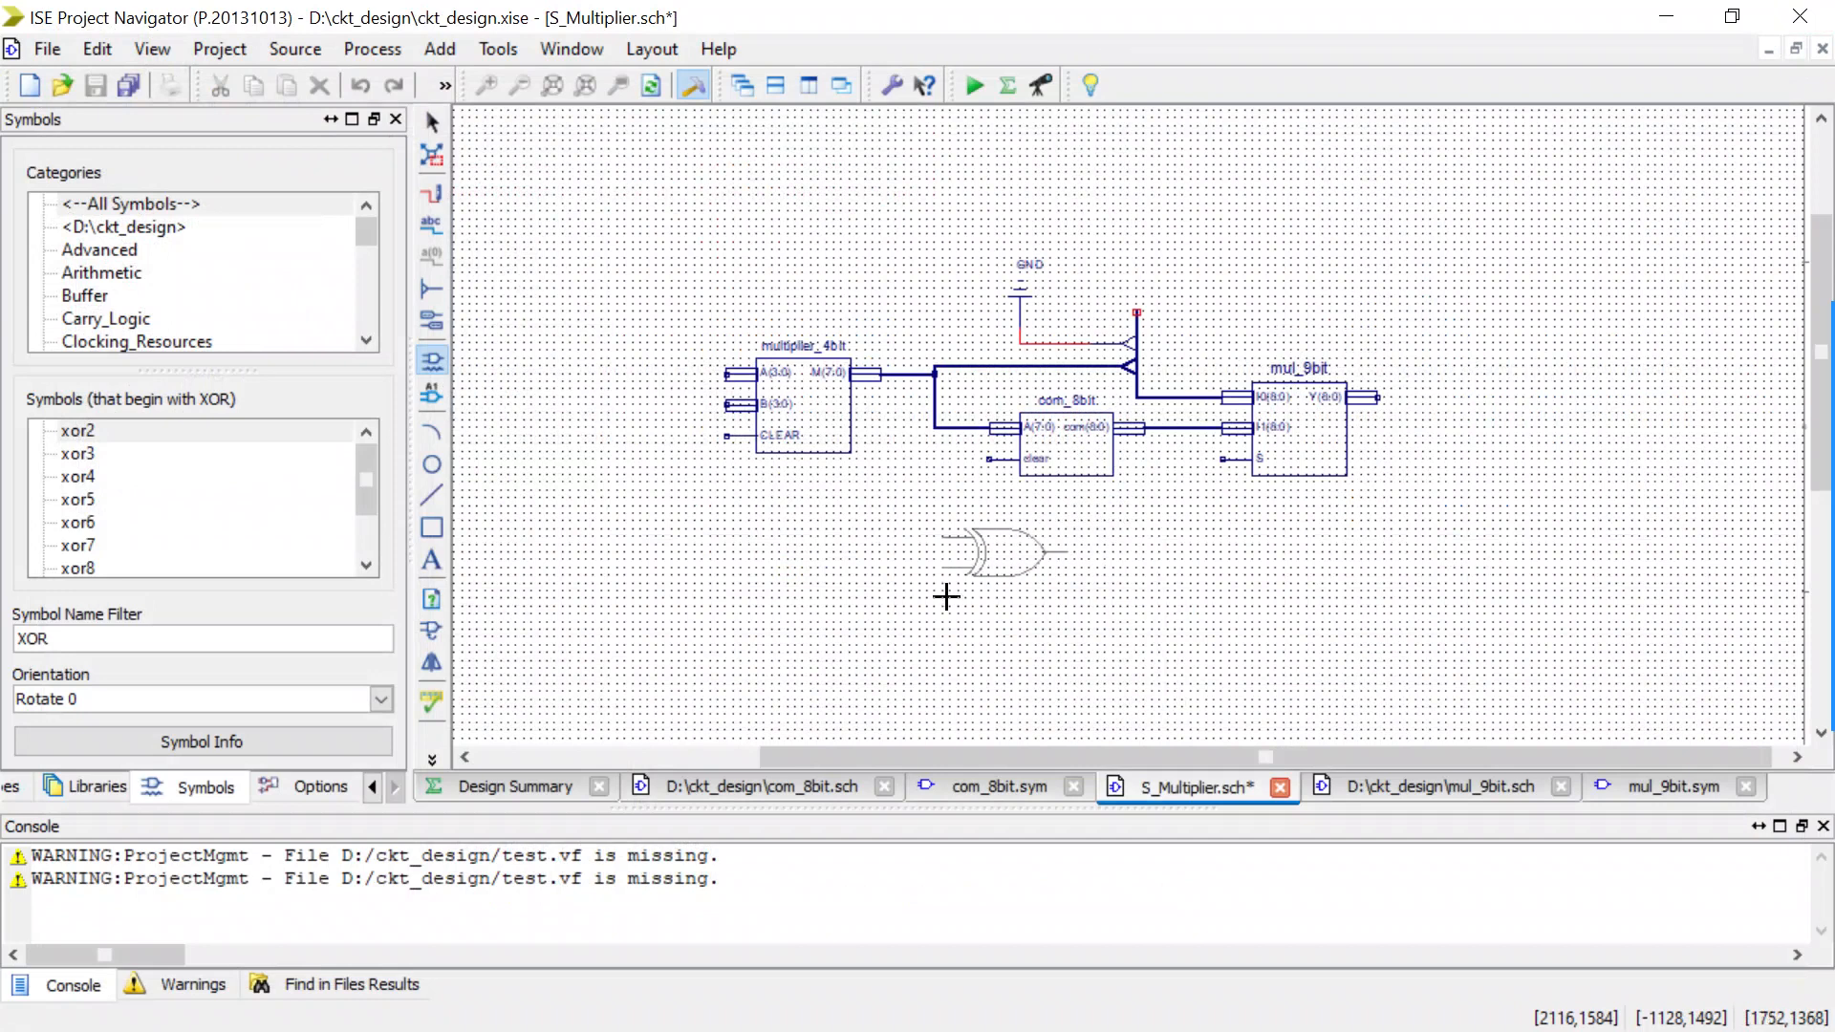
right_click(1011, 595)
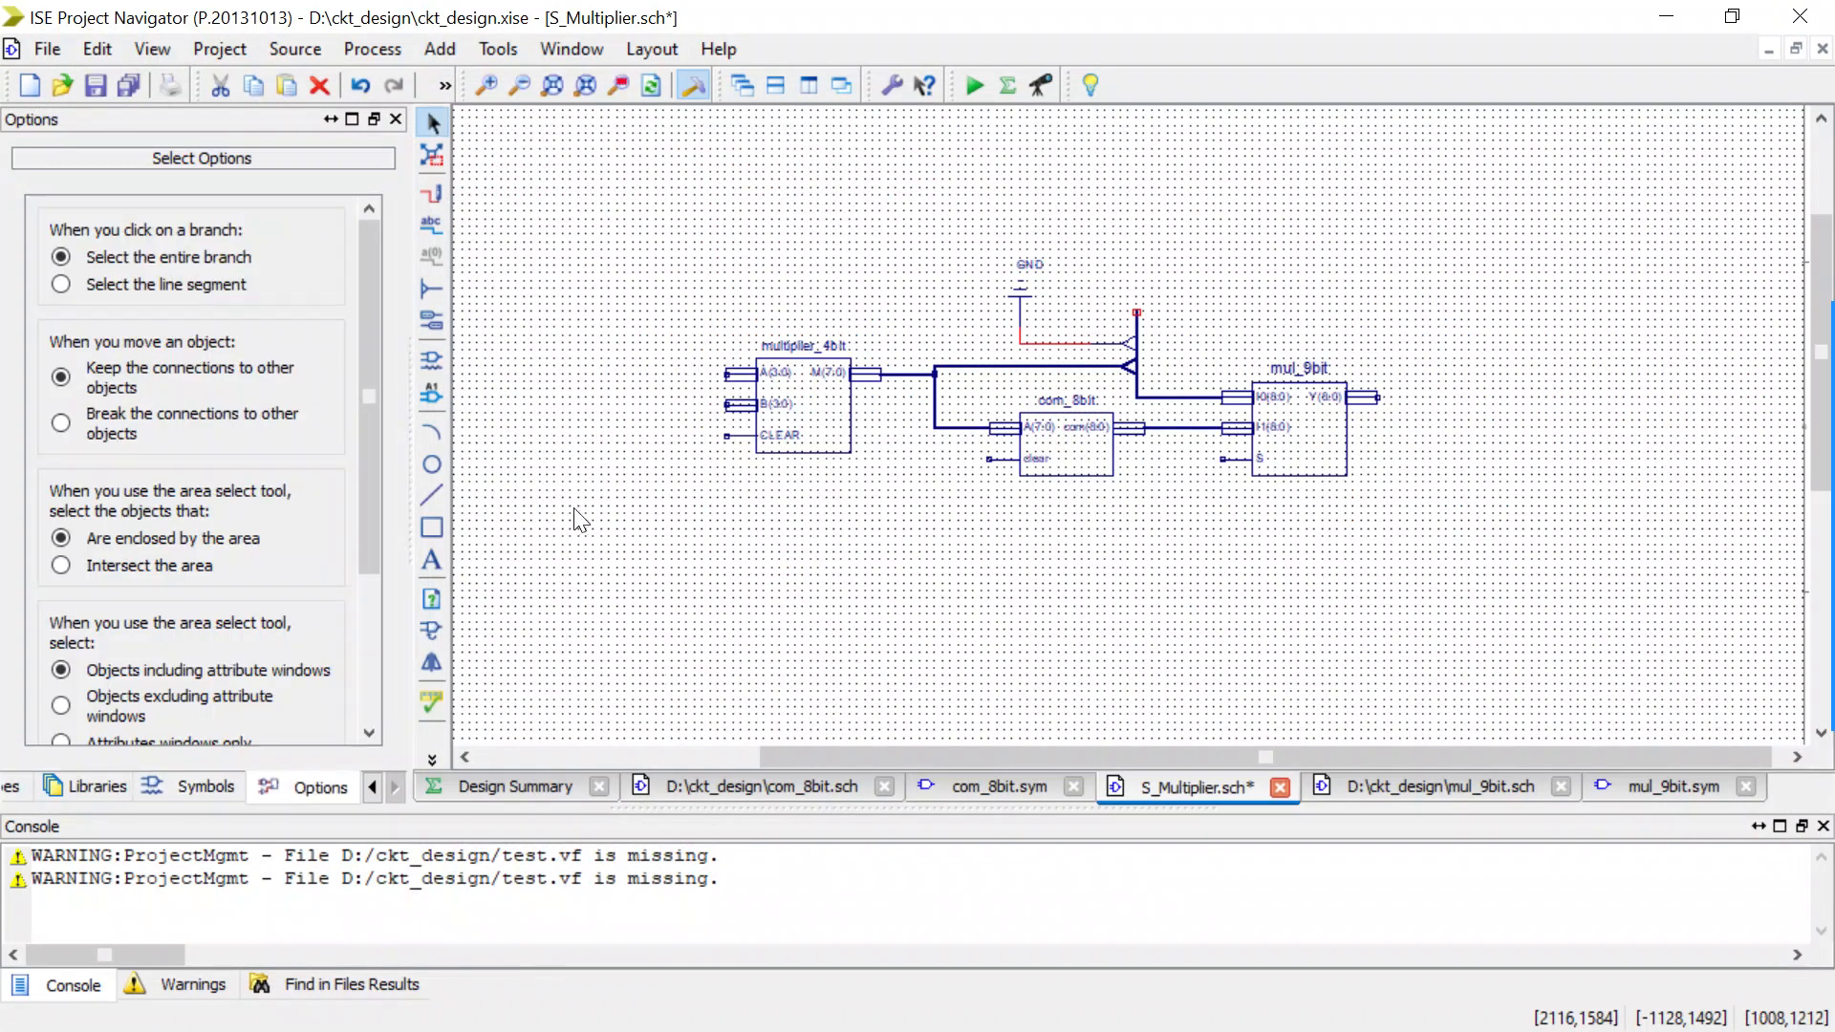
Place the xor2 symbol below com_8bit and wire its output to the S input of mul_9bit.
left_click(431, 362)
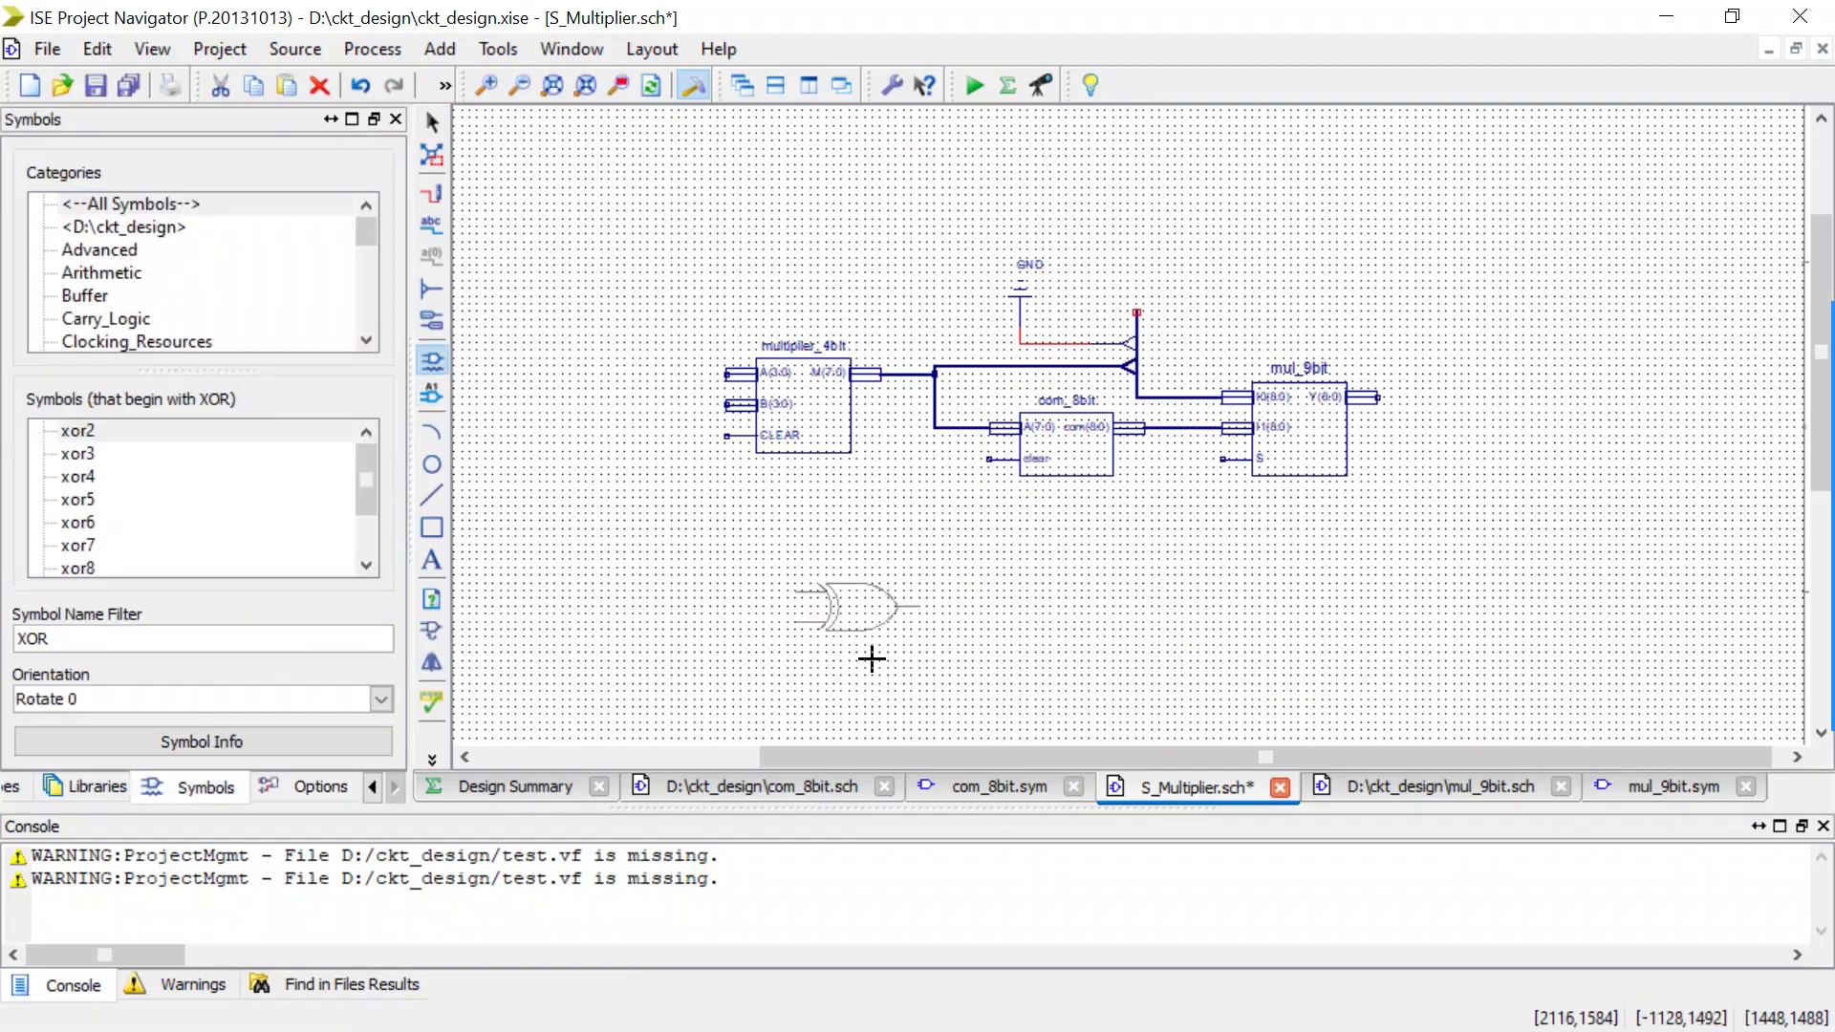
left_click(974, 601)
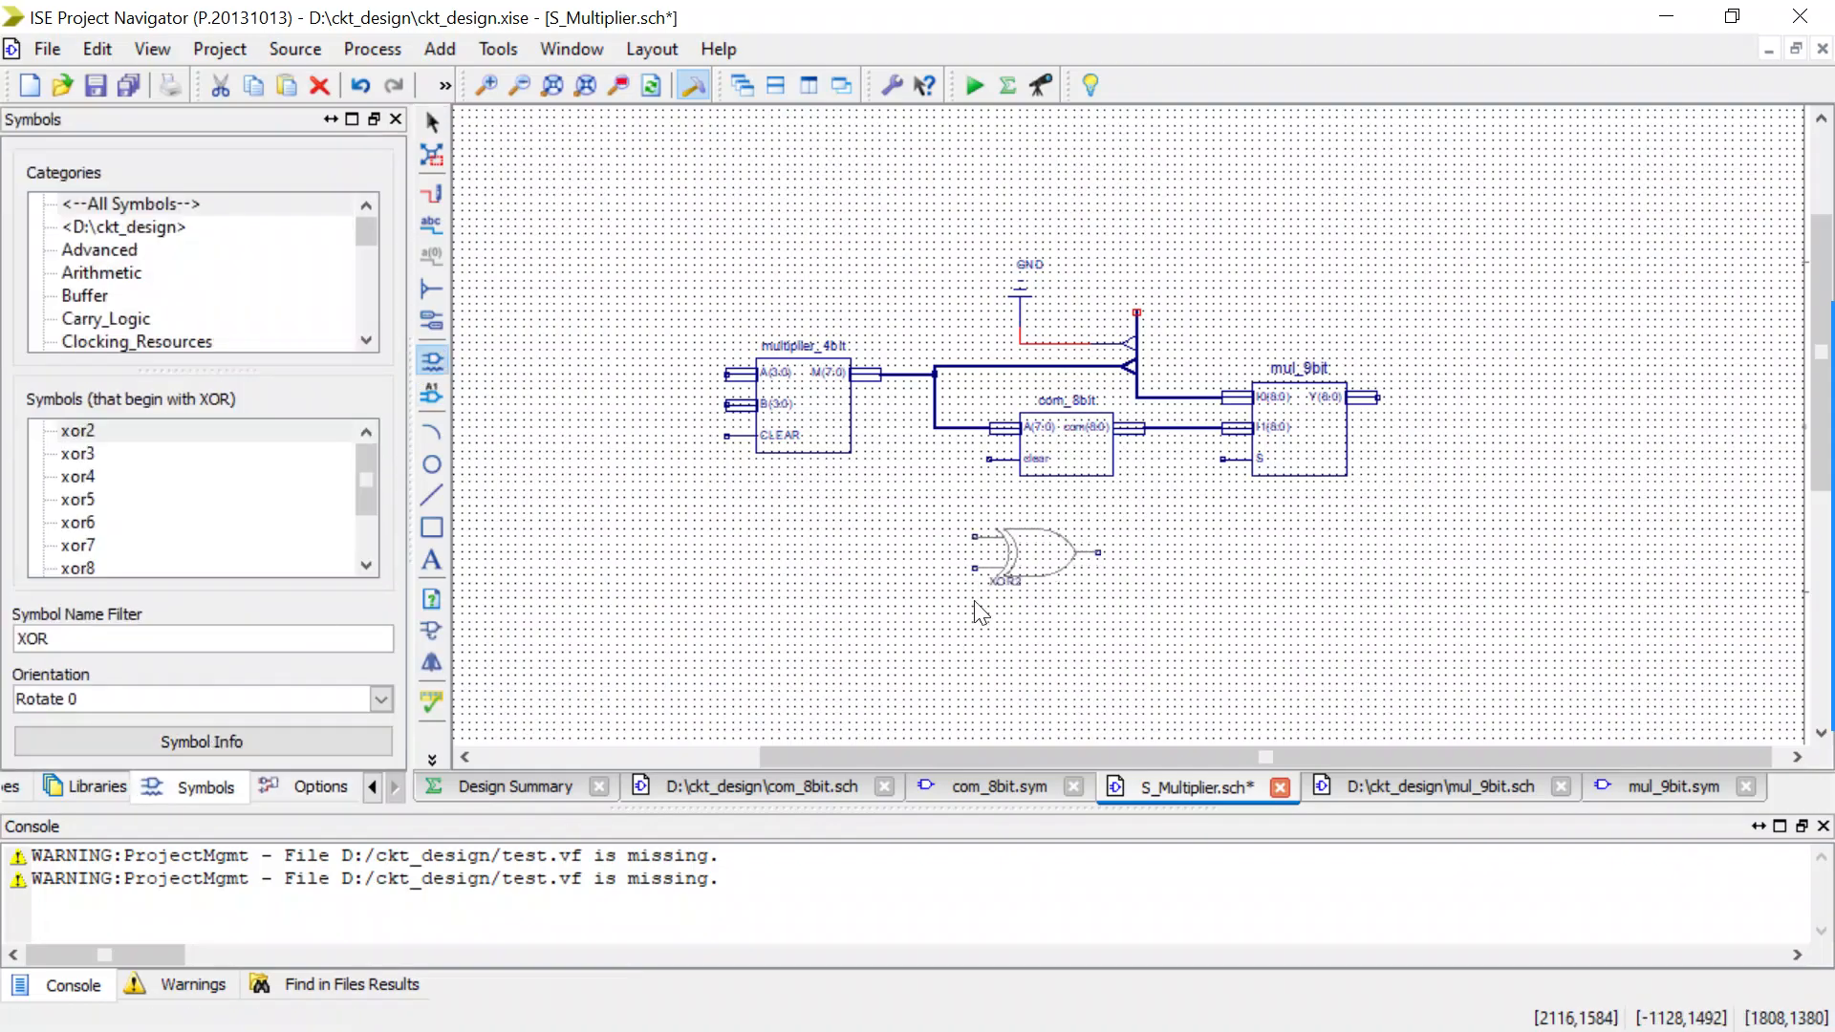
key("Escape")
key("ctrl+w")
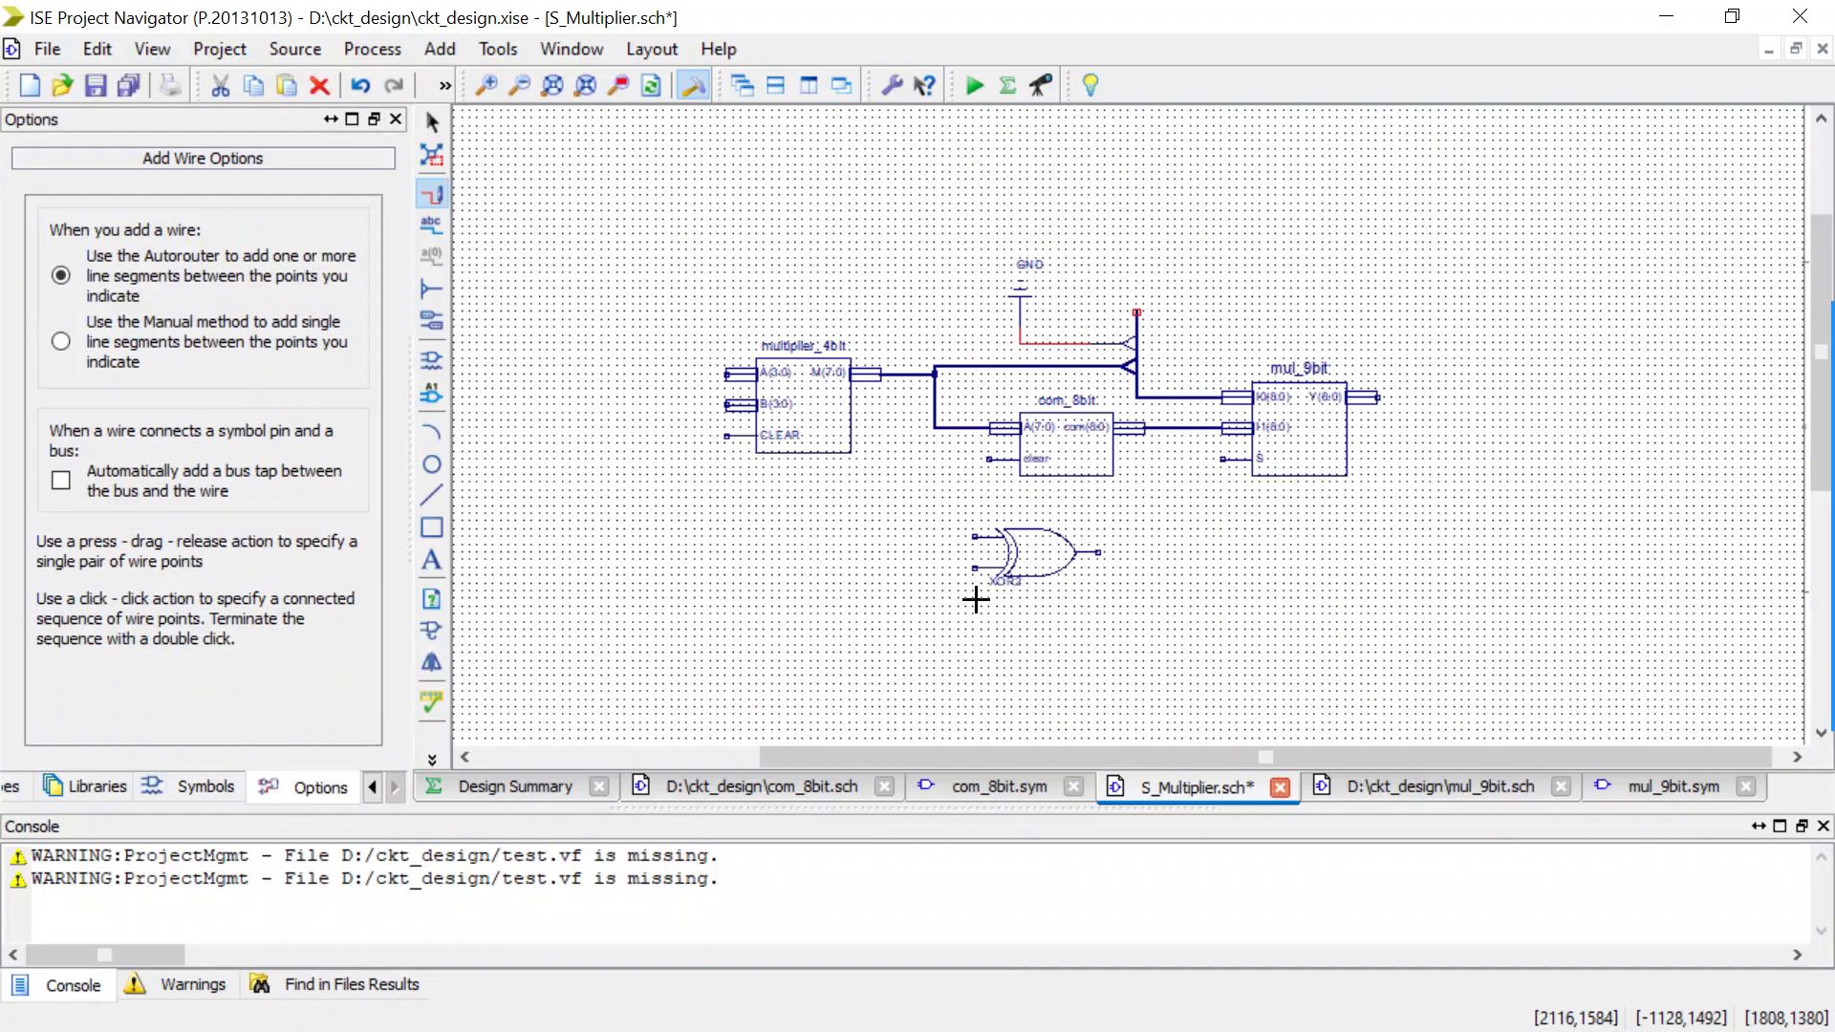
left_click(1104, 546)
left_click_drag(1105, 547, 1219, 466)
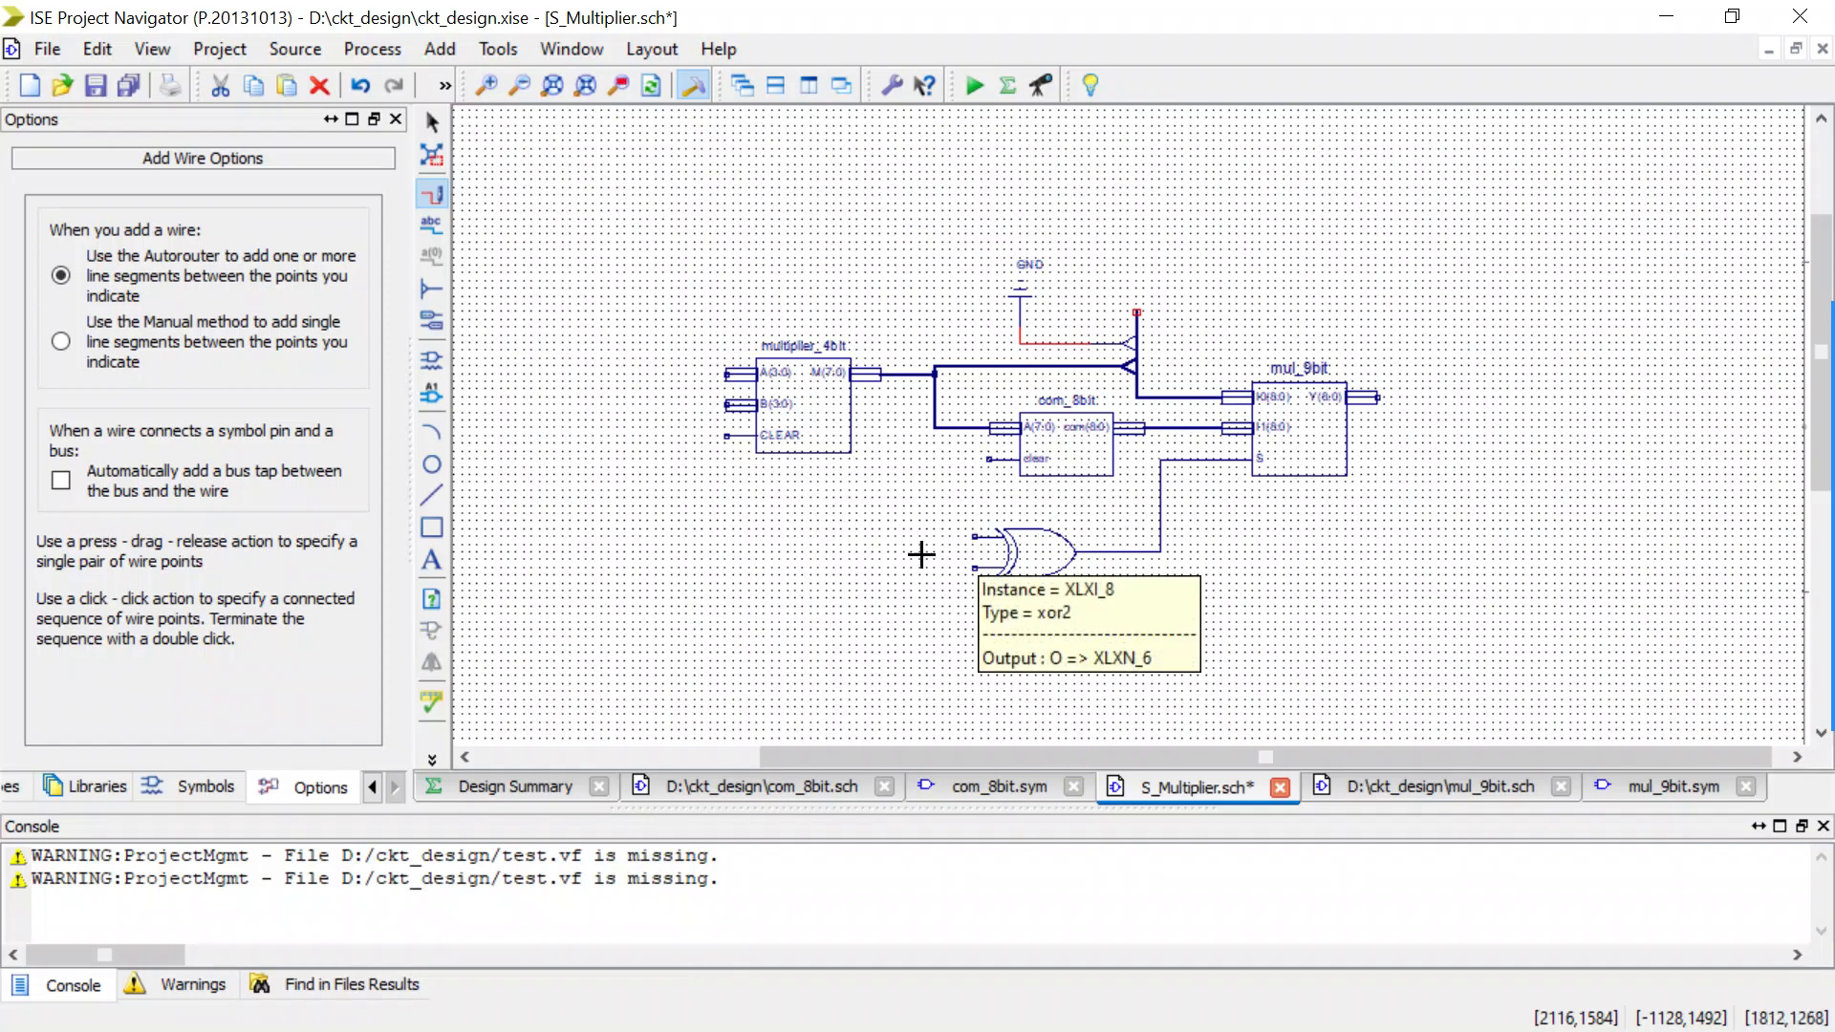
Draw a short unconnected vertical wire below multiplier_4bit, level with the XOR2 gate's inputs.
left_click(665, 548)
left_click_drag(665, 549, 661, 600)
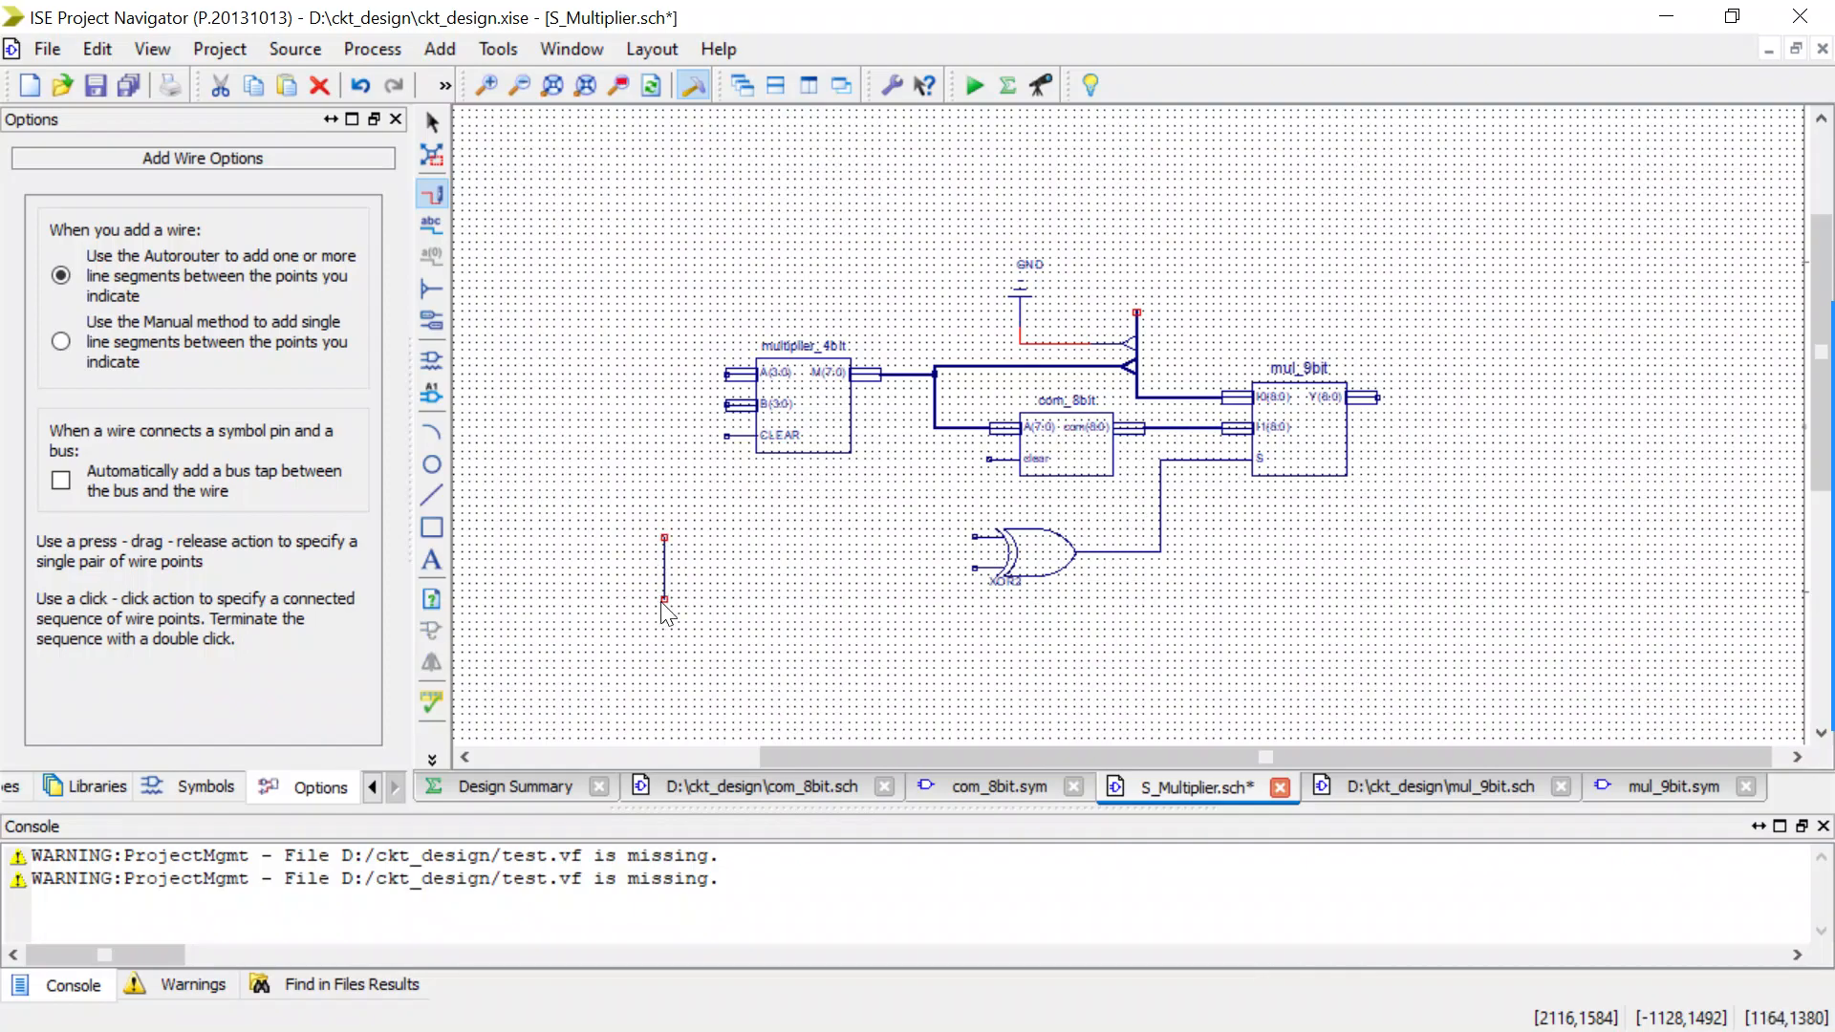
key("Escape")
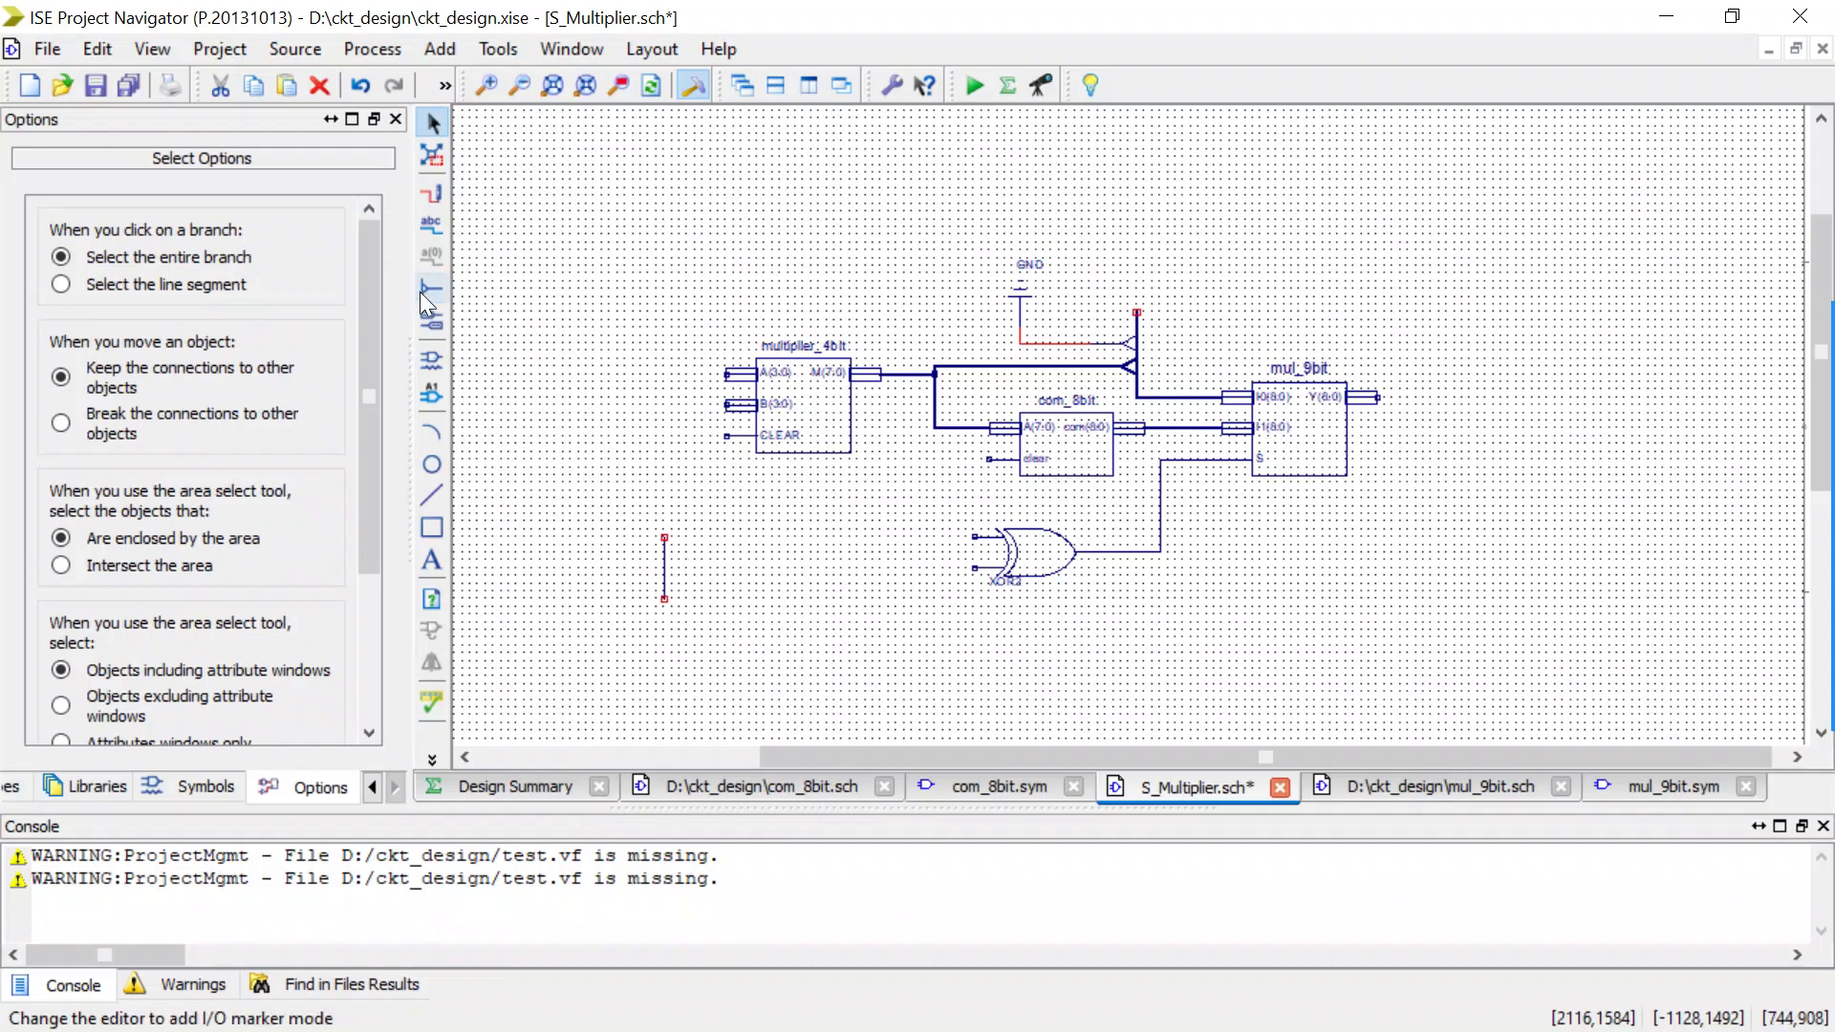
Rename the short vertical wire below multiplier_4bit to S(1:0) so it becomes a two-bit bus.
double_click(664, 578)
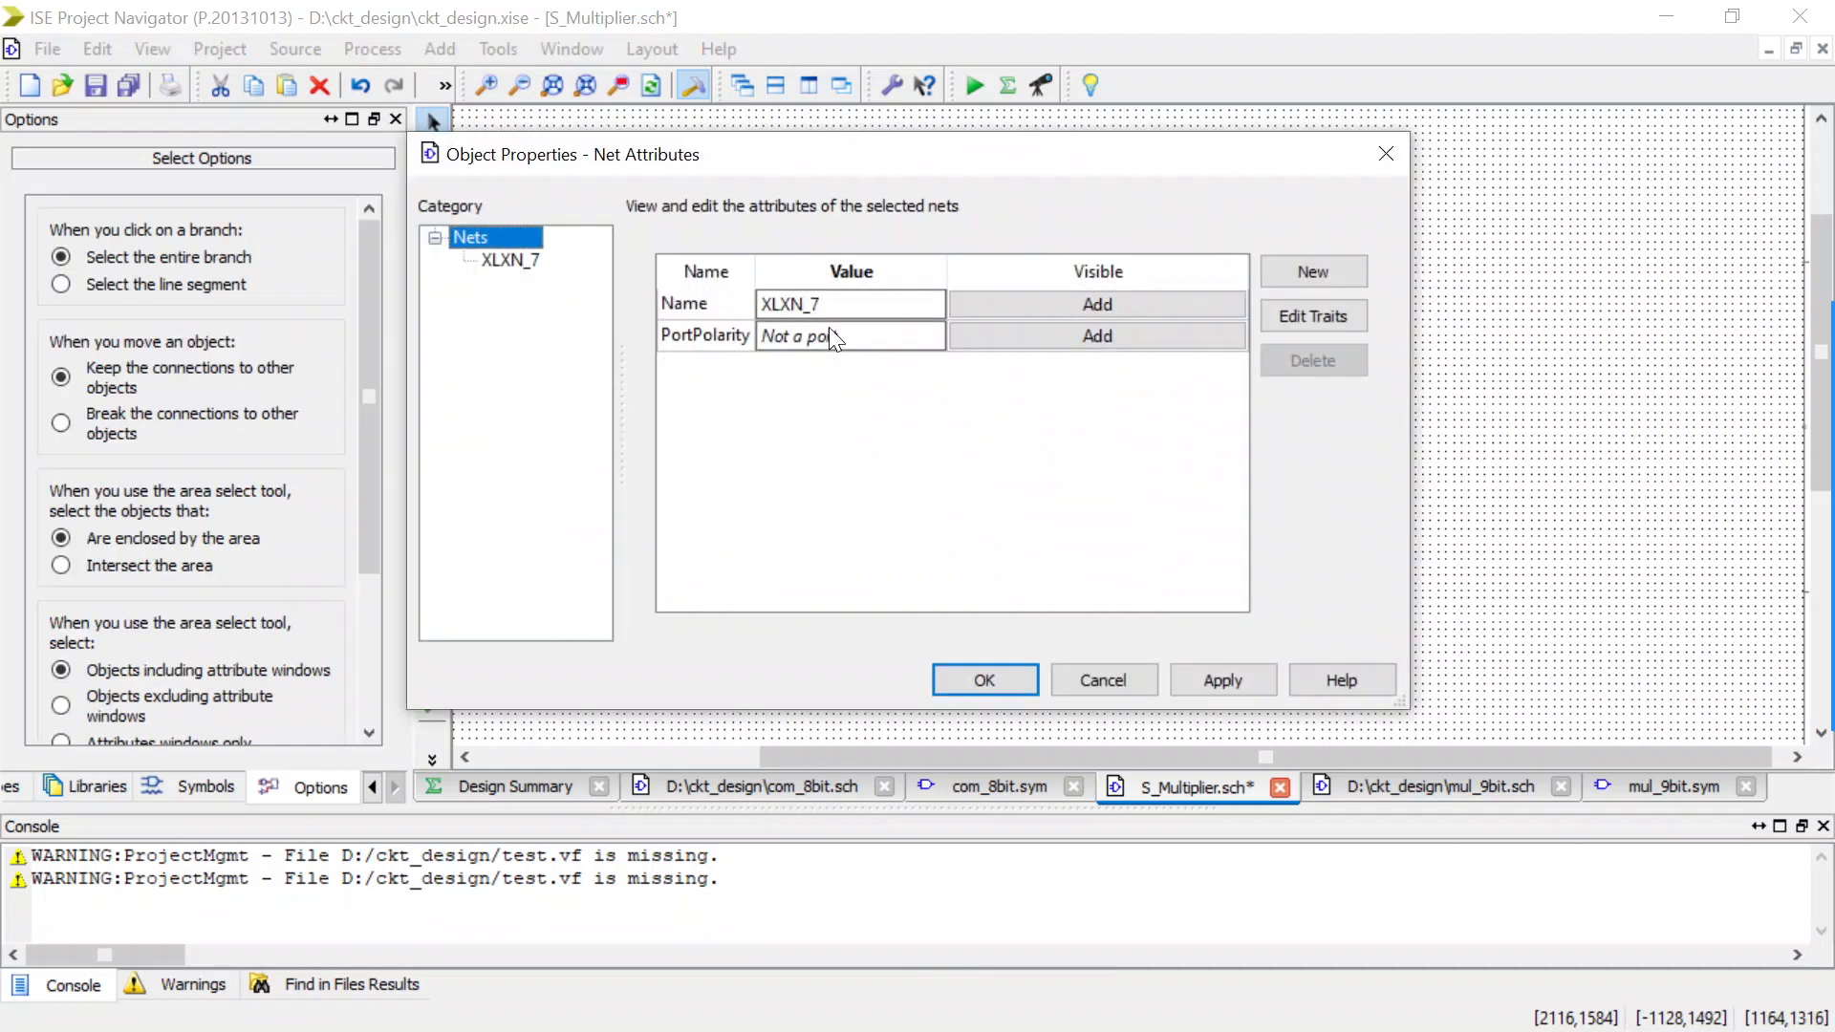
left_click_drag(827, 298, 680, 313)
type("S")
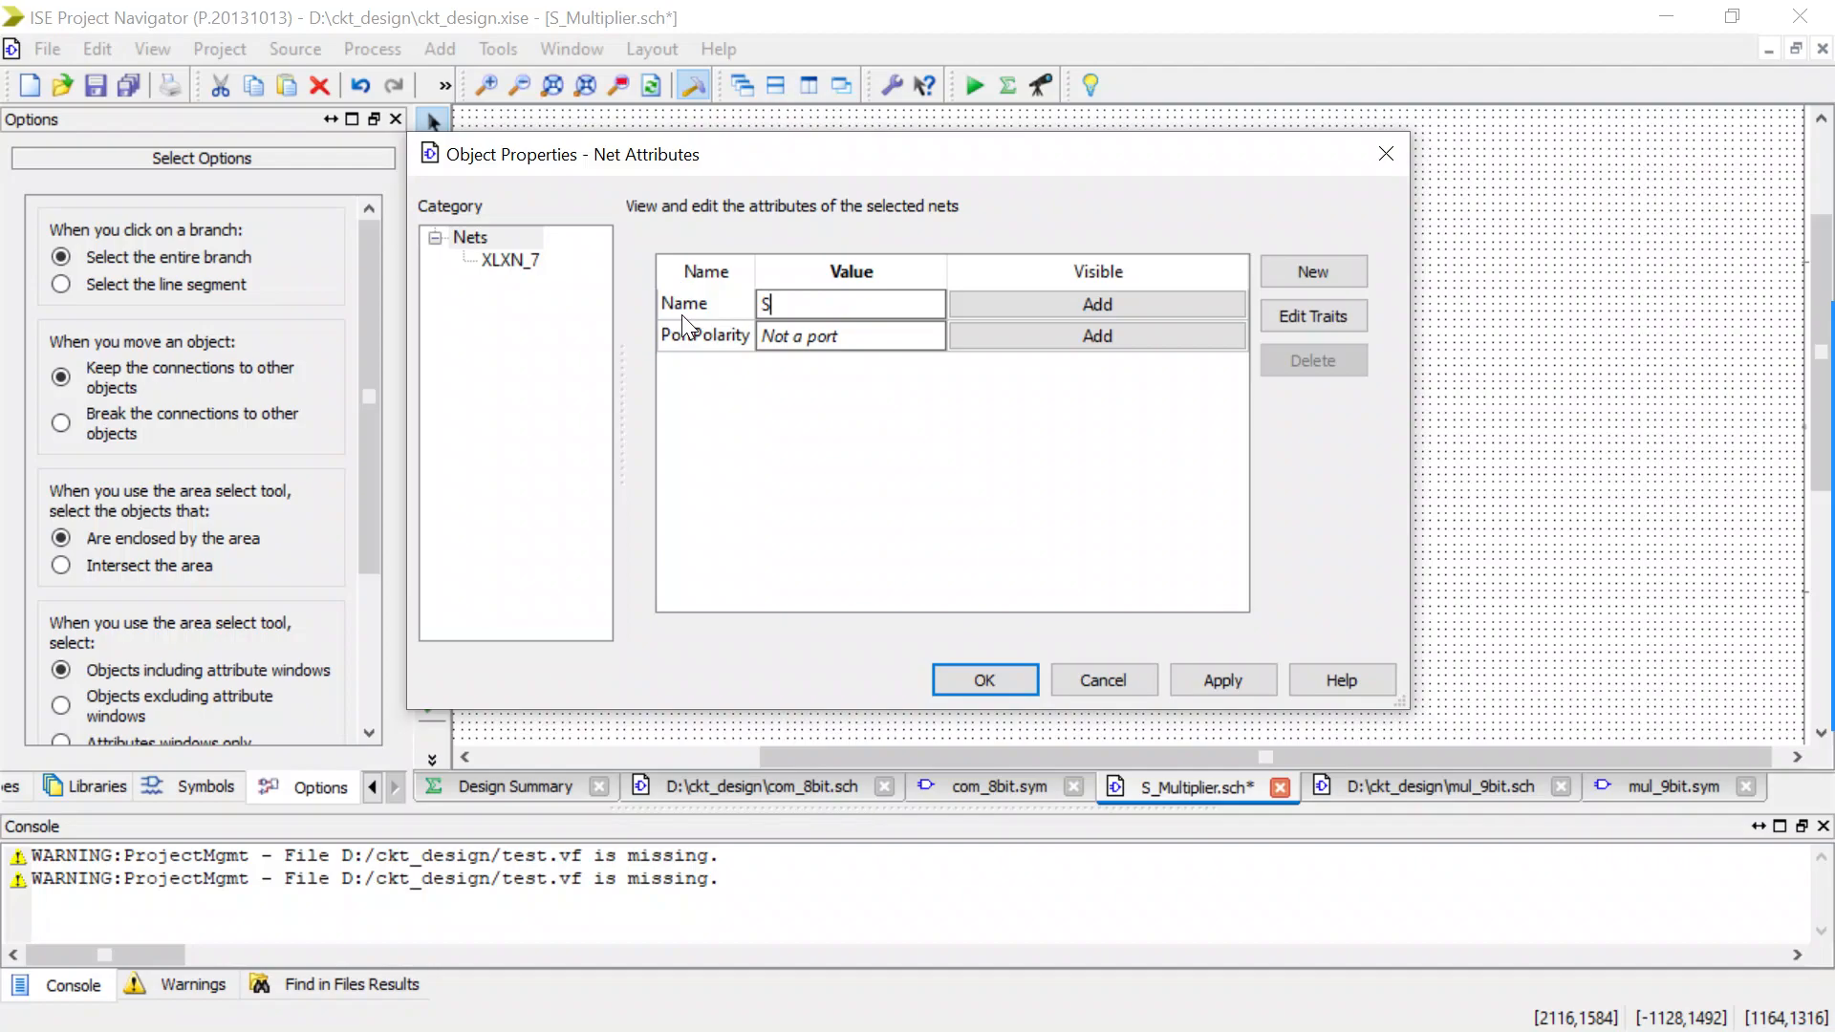
type("!:)")
key("BackSpace")
key("BackSpace")
key("BackSpace")
type("(1:0)")
left_click(984, 681)
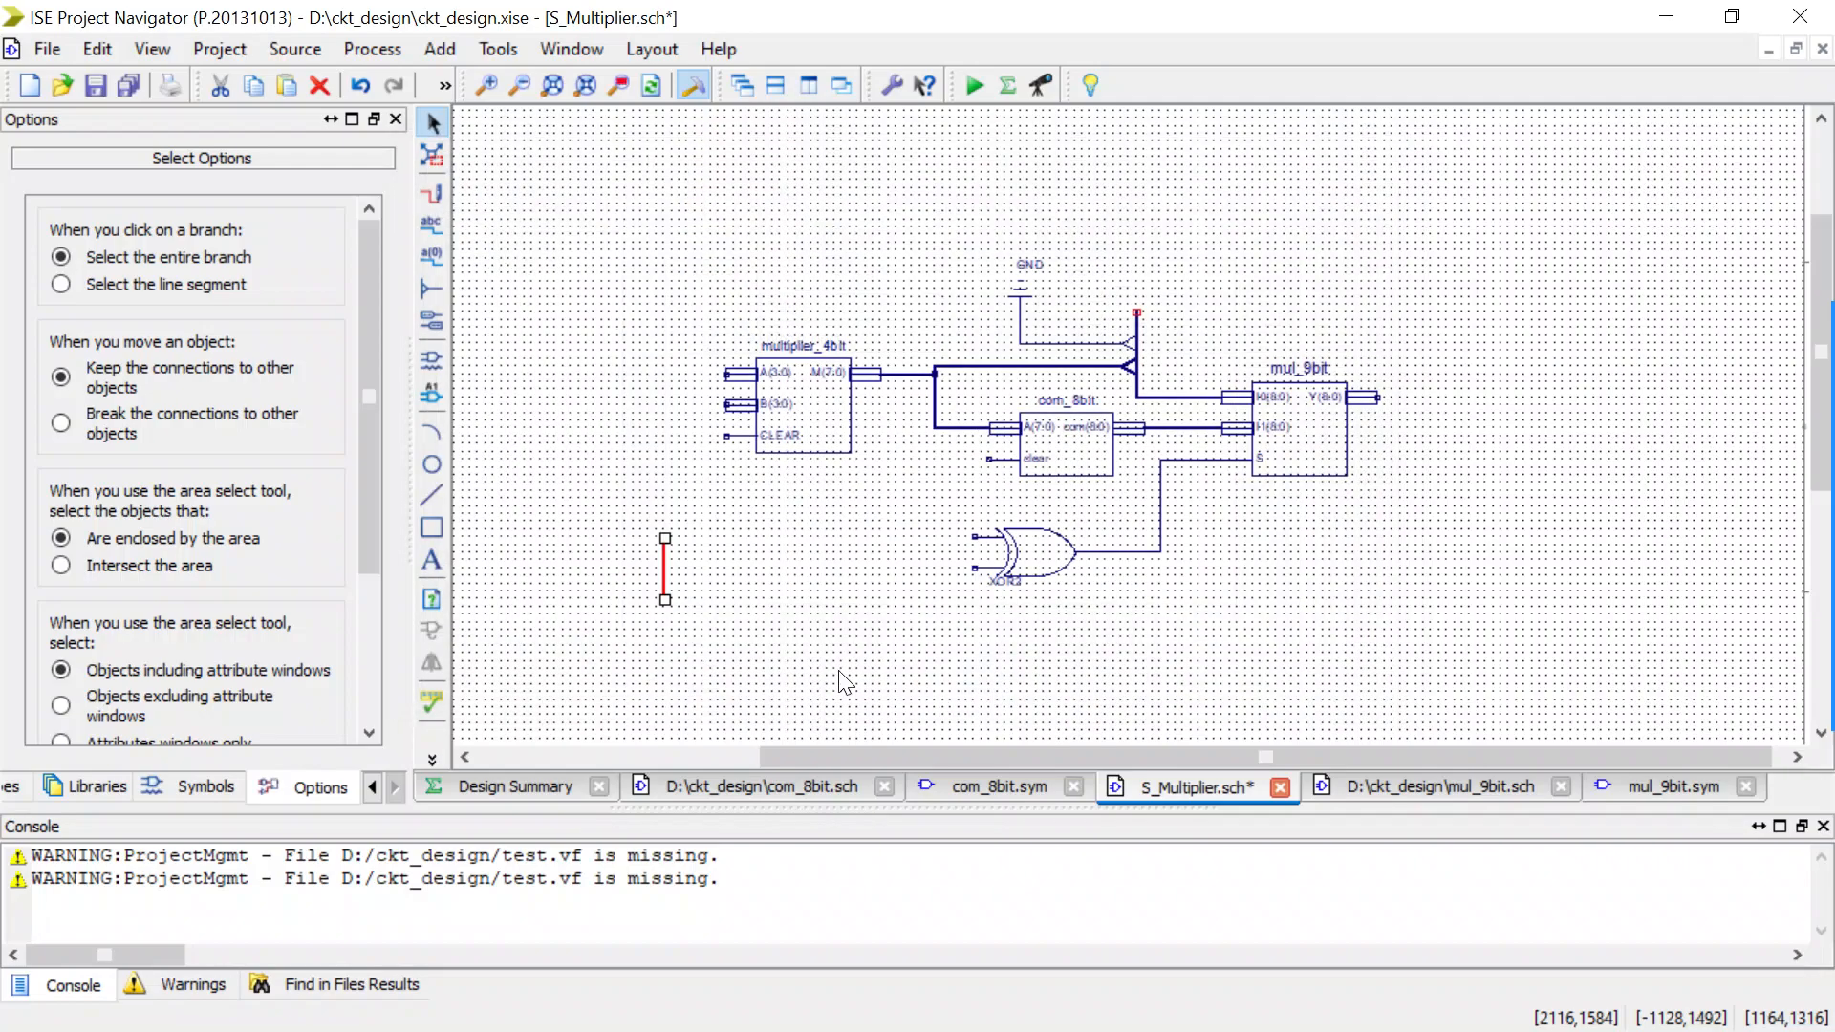
Add two bus taps with Left orientation to the S(1:0) bus, one above the other.
left_click(442, 287)
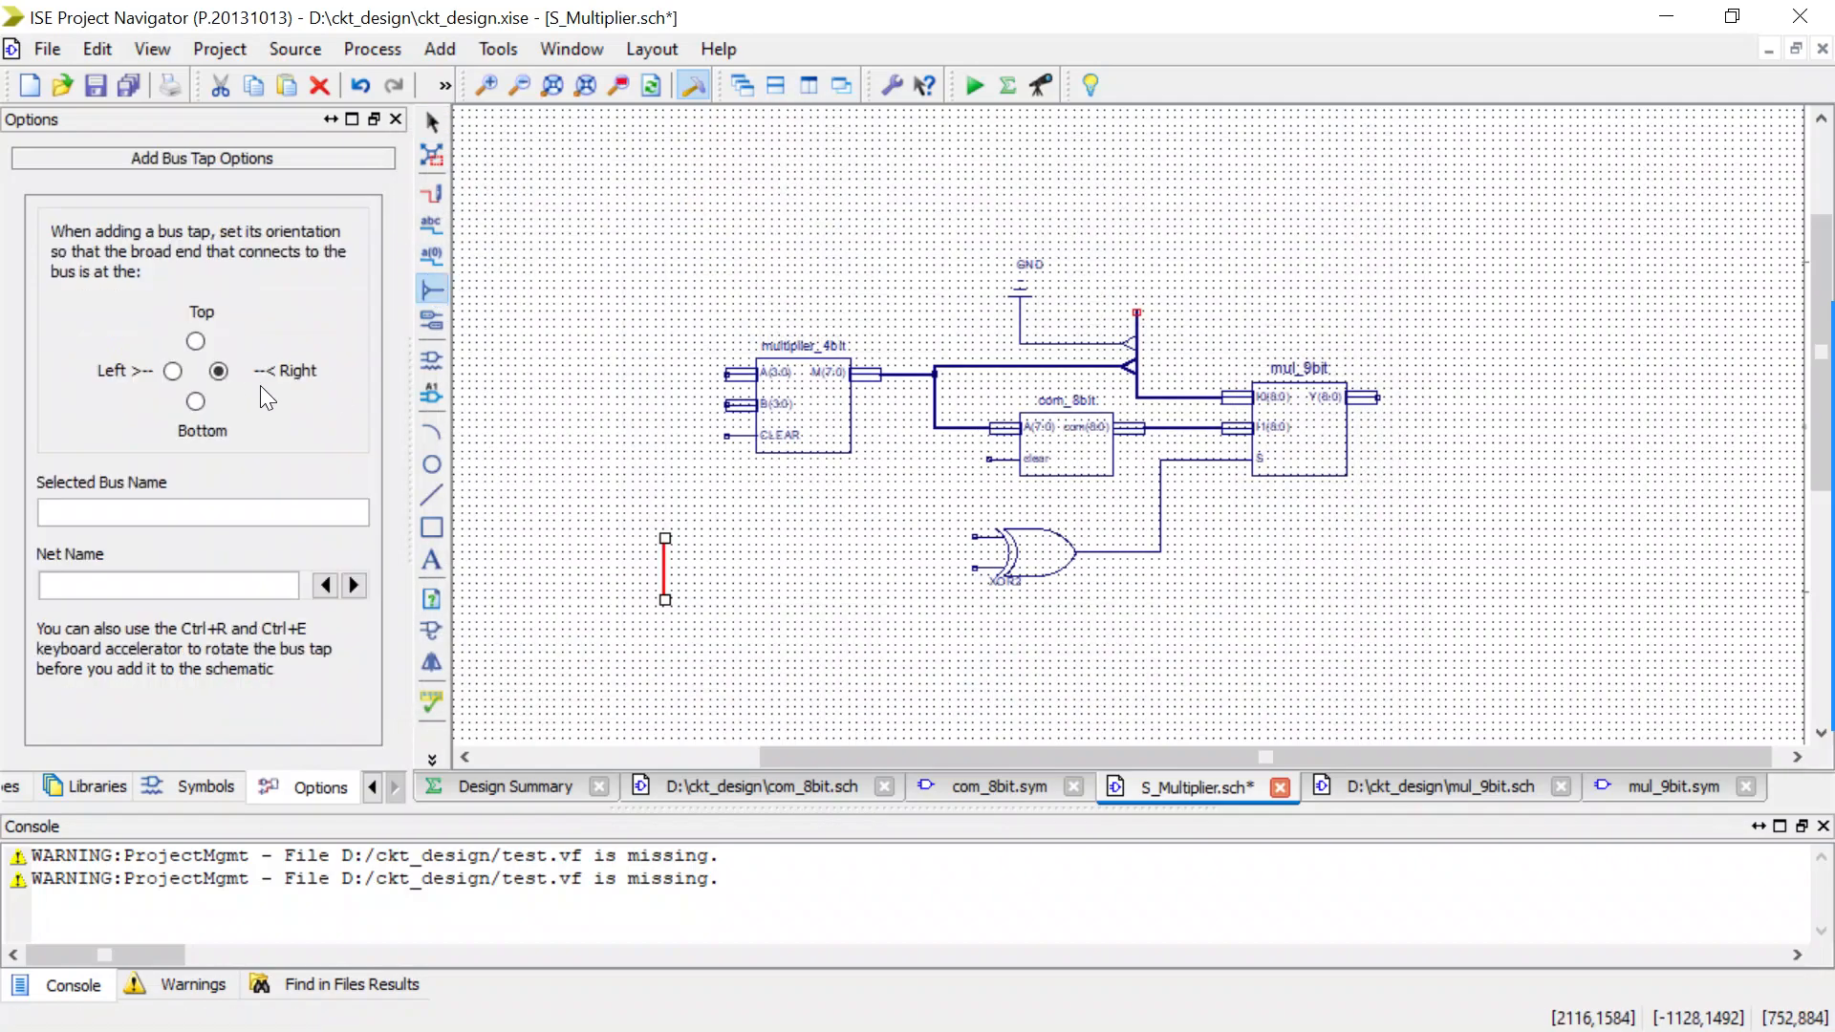
left_click(686, 552)
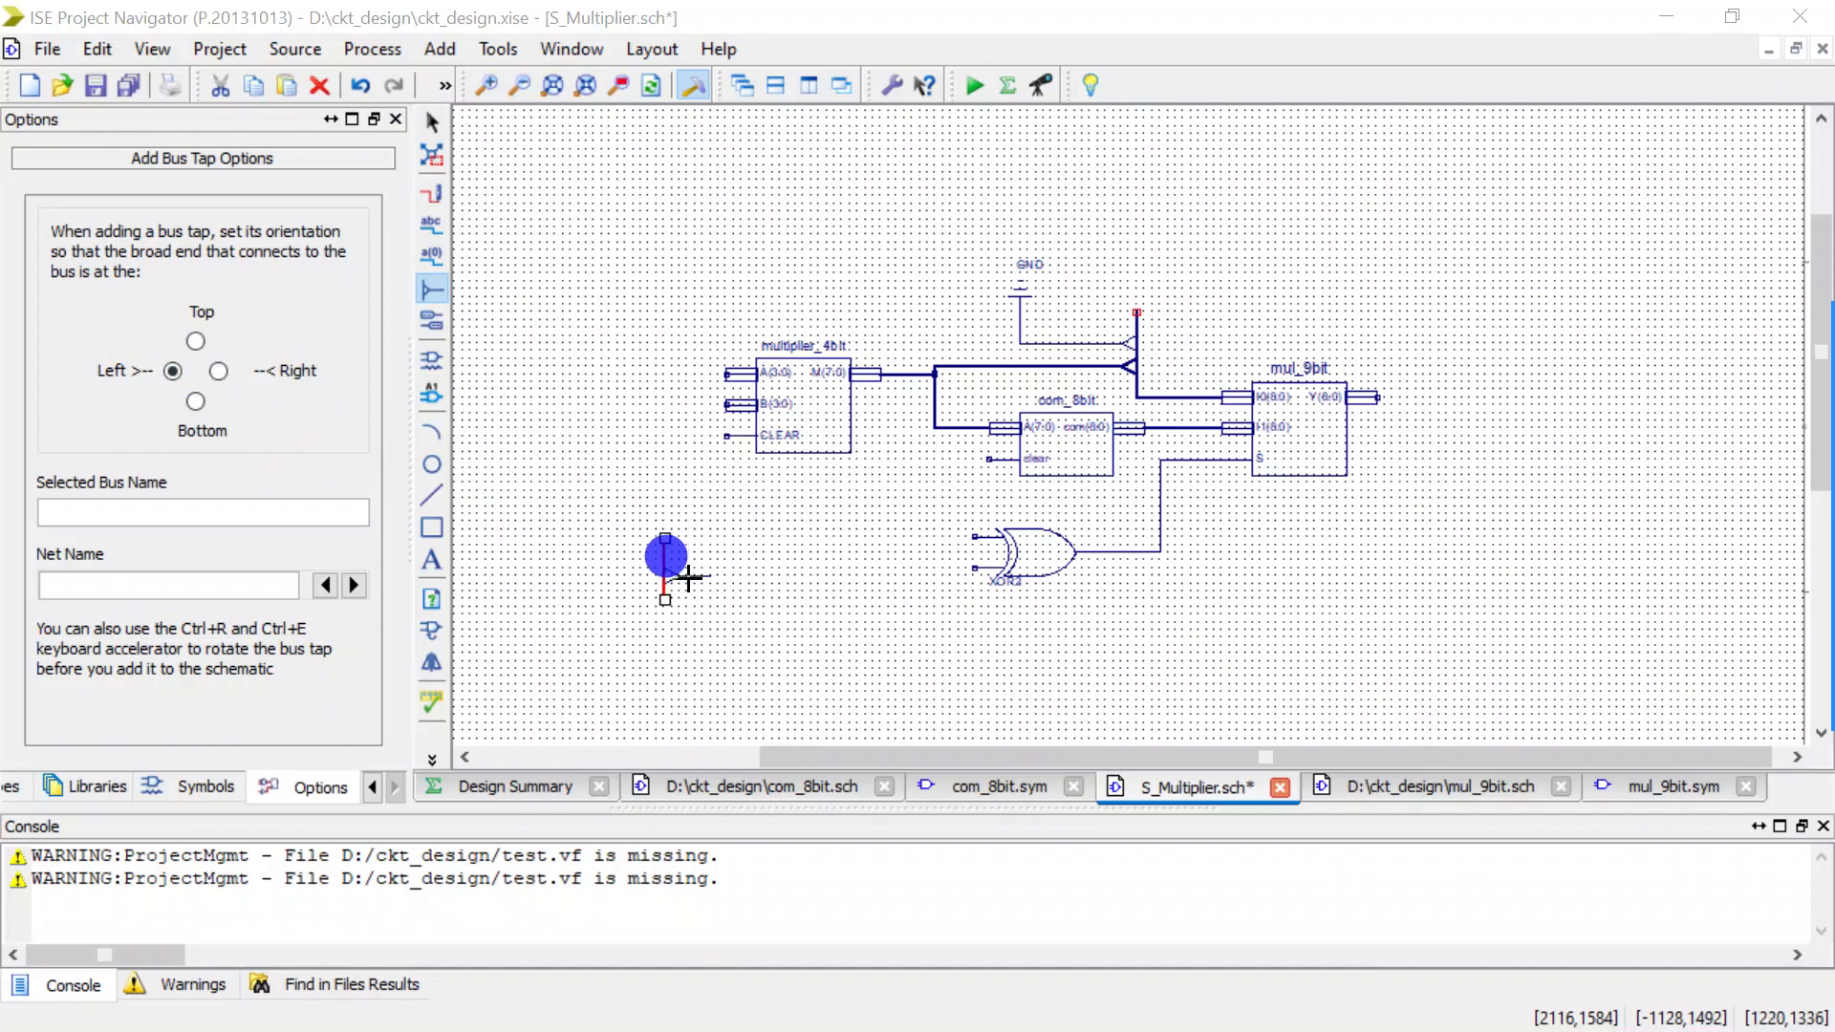
left_click_drag(897, 554, 802, 538)
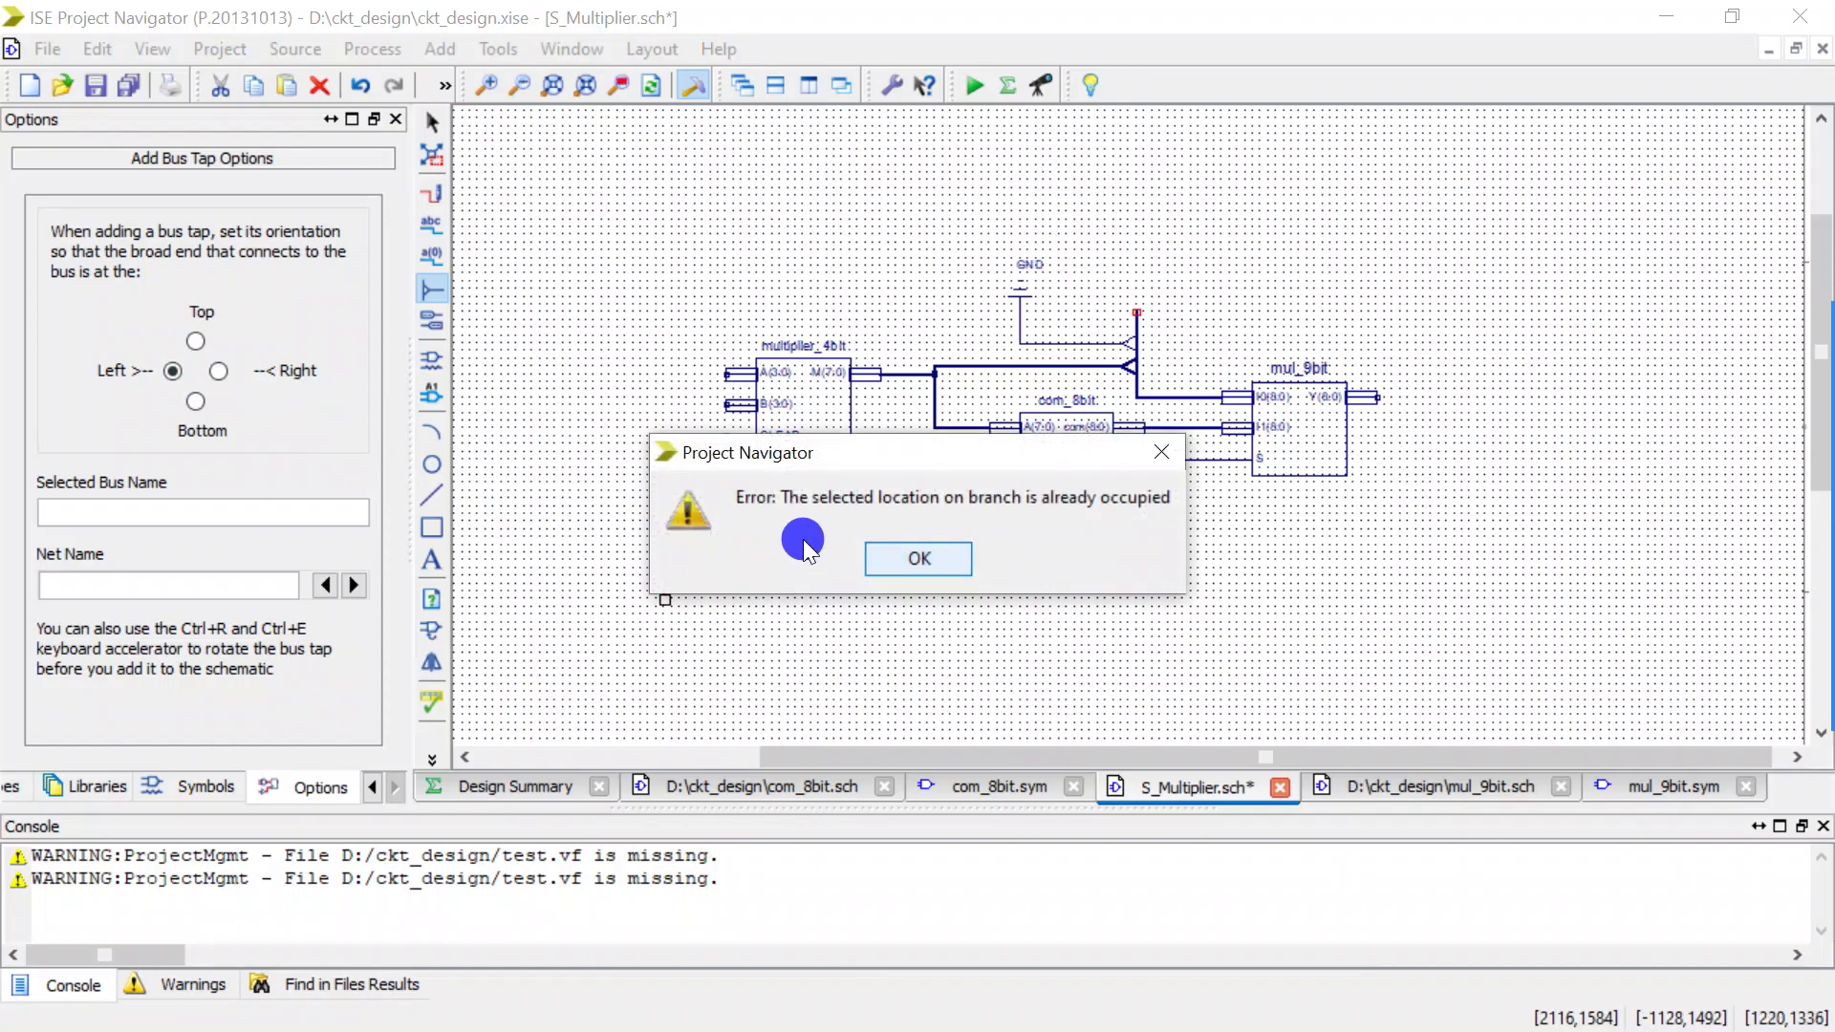
left_click(919, 554)
left_click(743, 552)
left_click(898, 554)
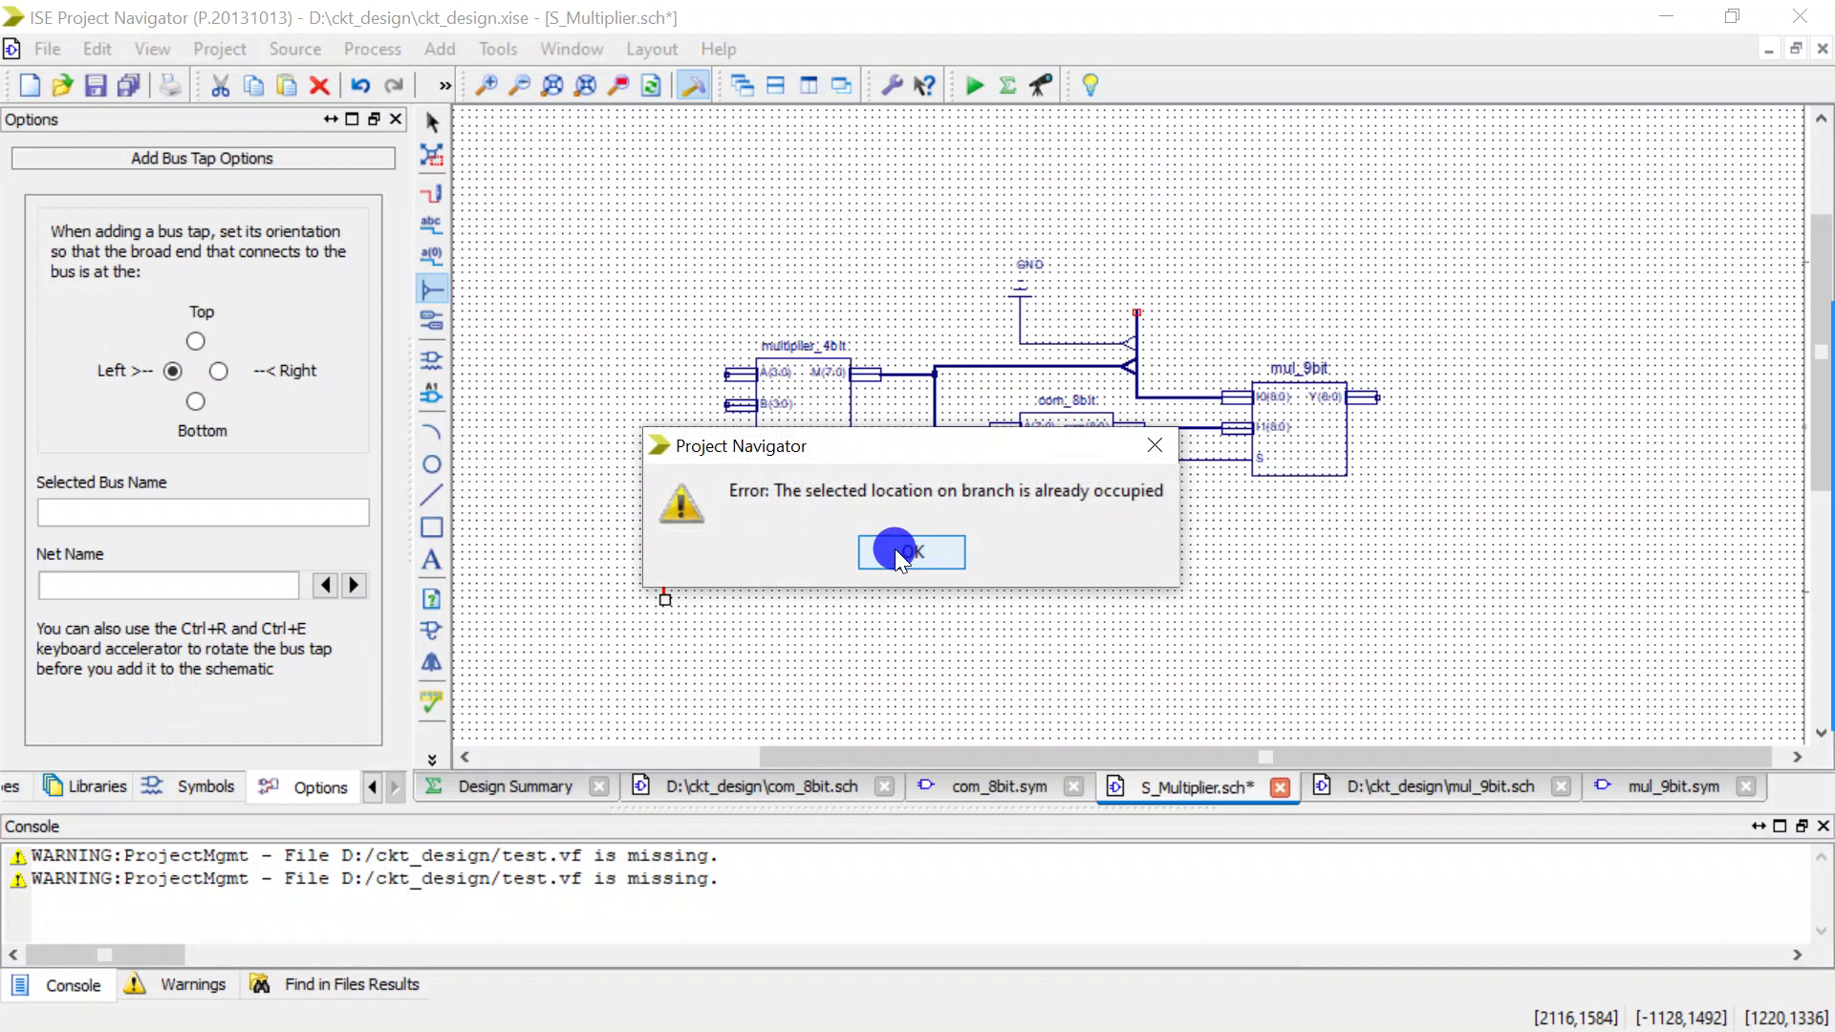
scroll(712, 539, "up", 3)
left_click(655, 576)
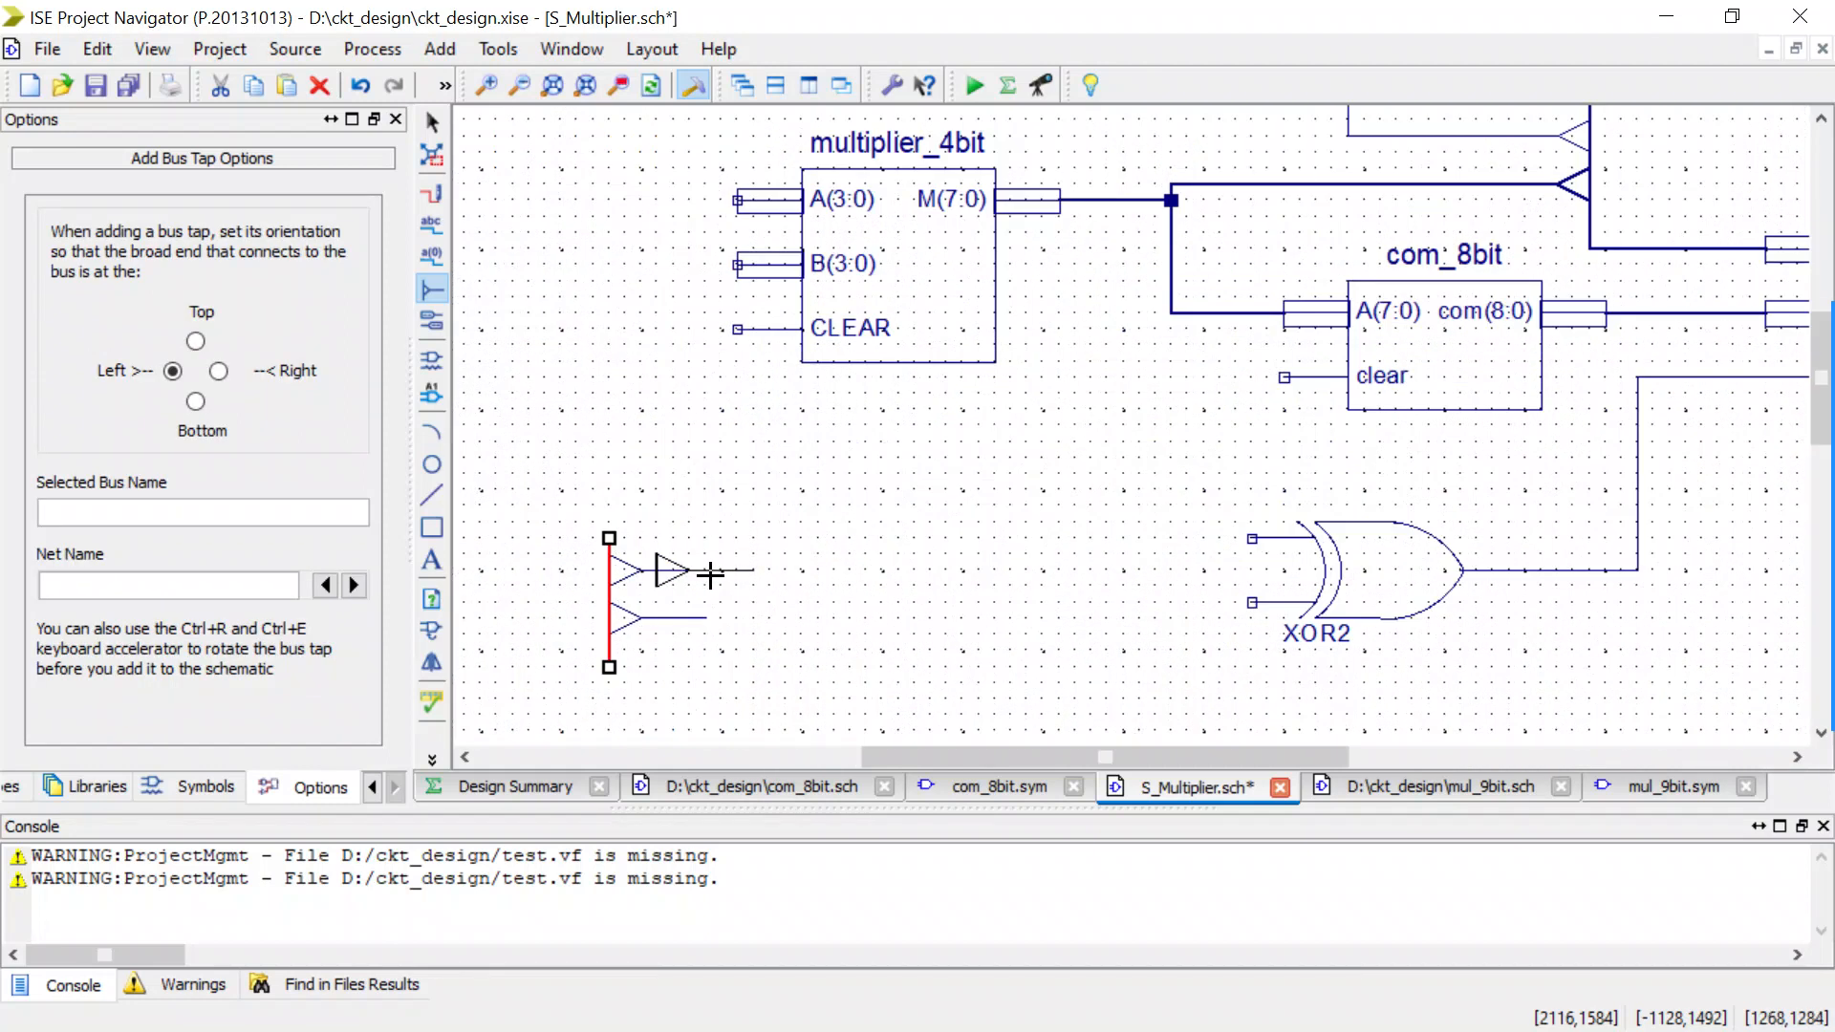
key("Escape")
Wire the upper and lower S(1:0) bus taps to the matching upper and lower inputs of the XOR2 gate.
key("w")
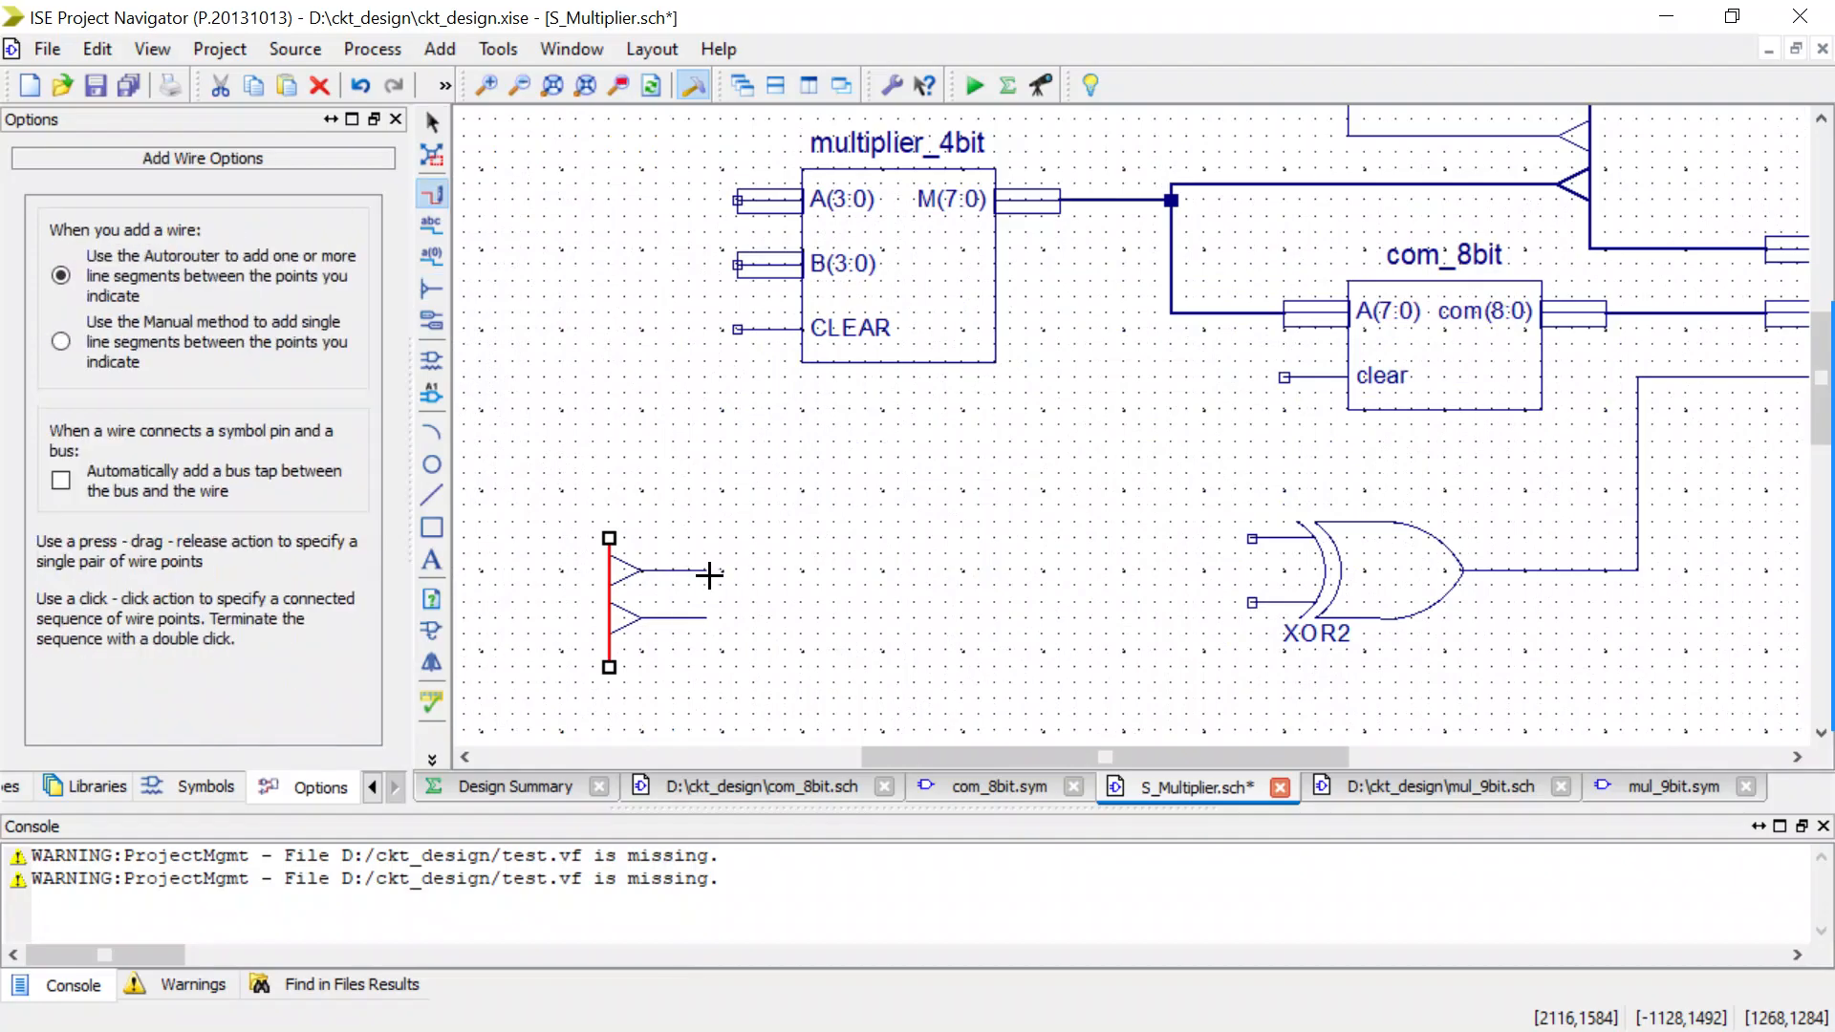
mouse_move(707, 572)
left_mouse_down()
mouse_move(1277, 535)
mouse_move(1252, 539)
left_mouse_up()
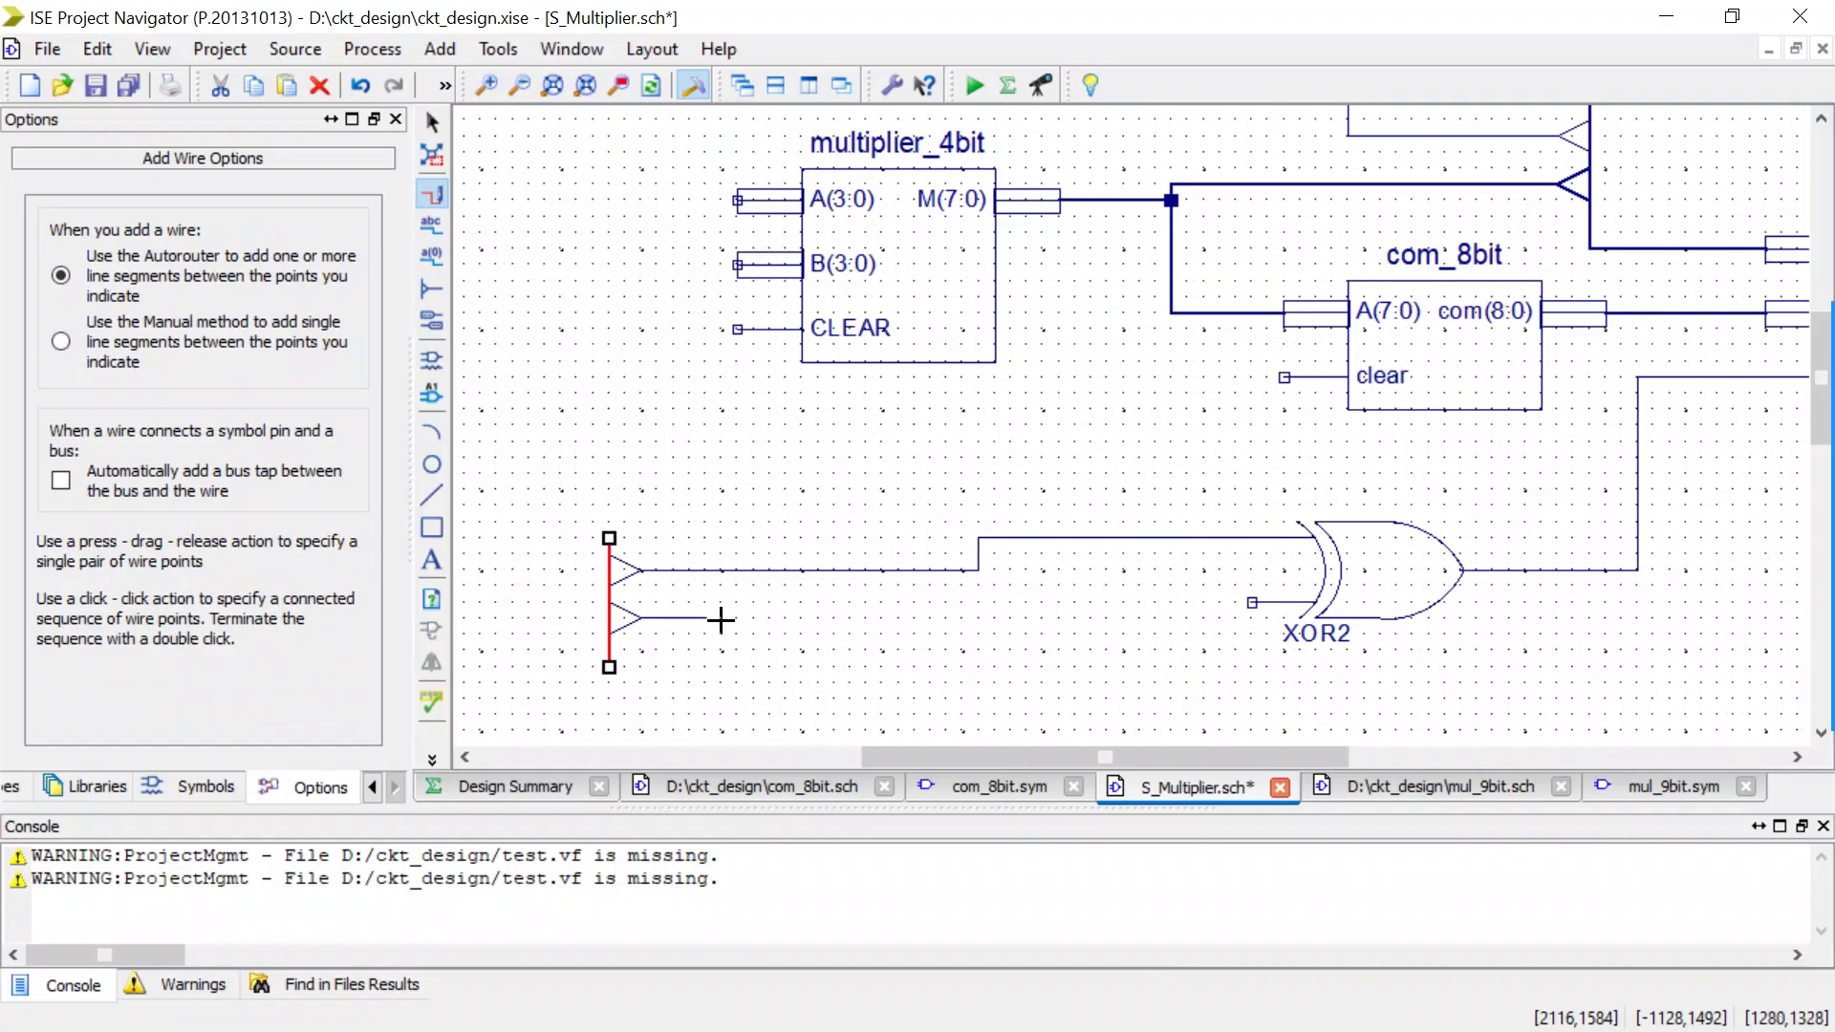
left_click_drag(708, 619, 1252, 602)
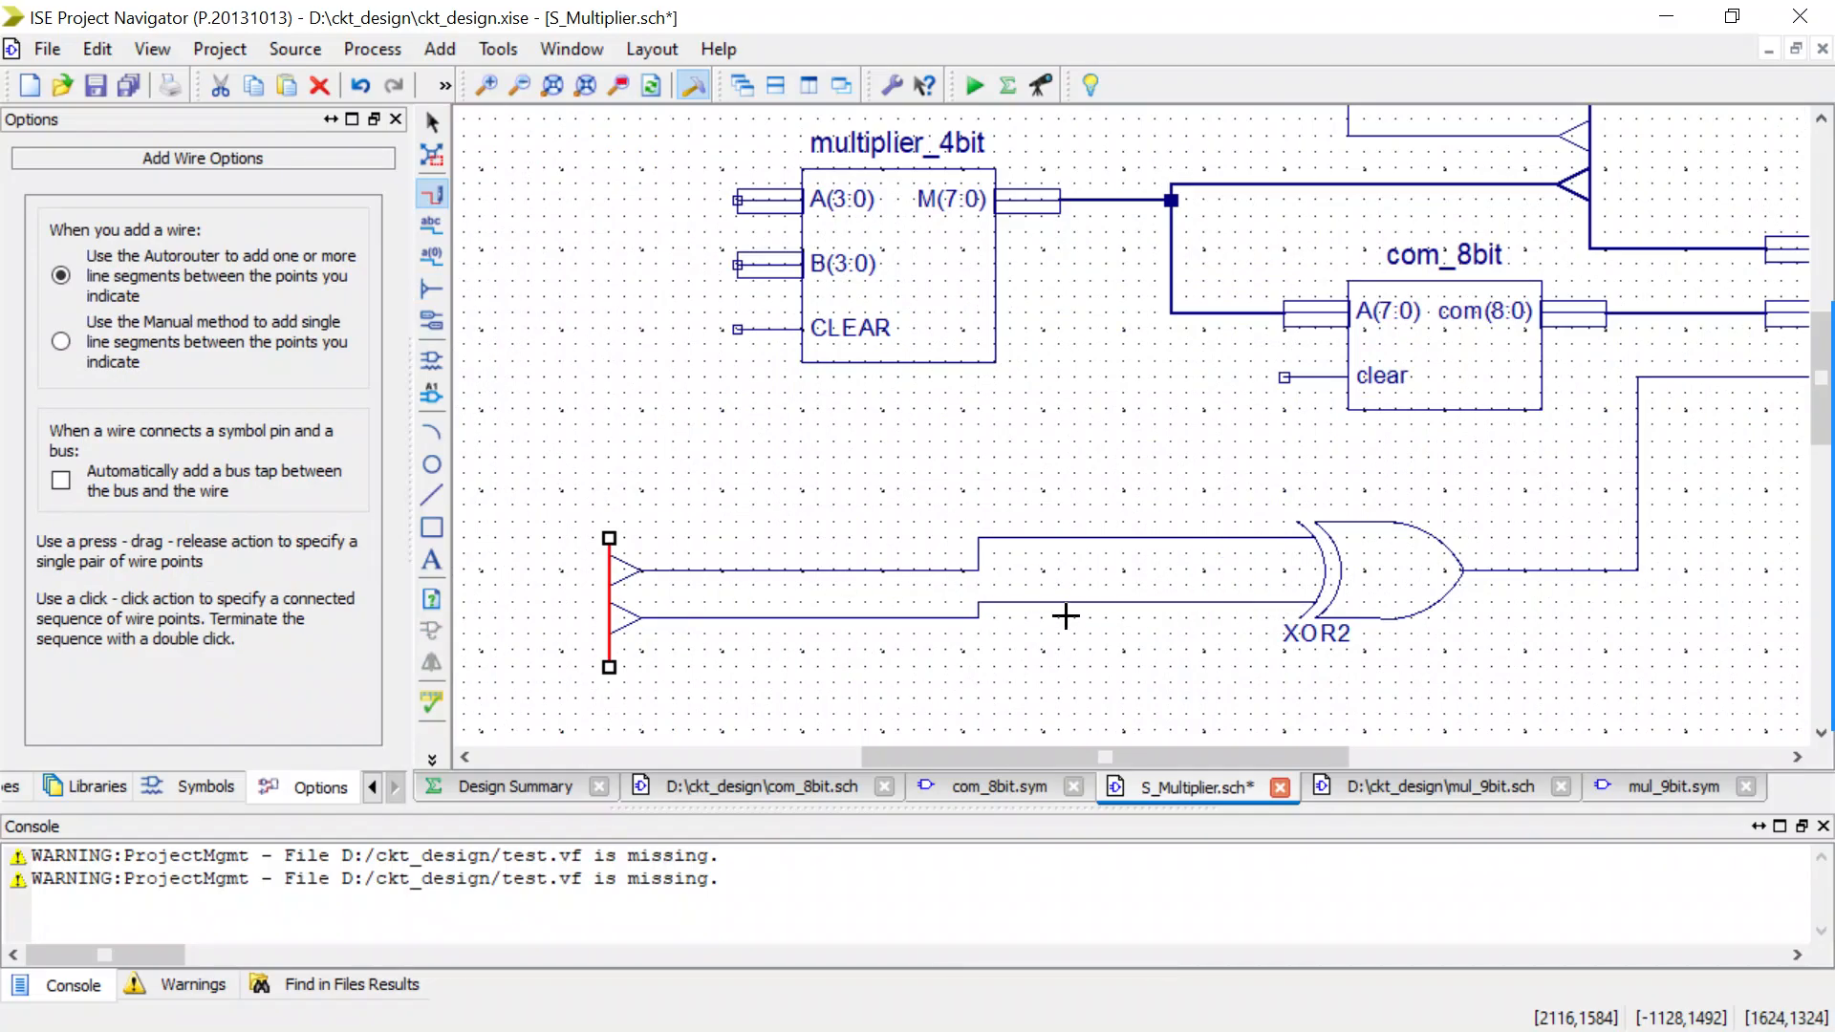
scroll(560, 506, "down", 1)
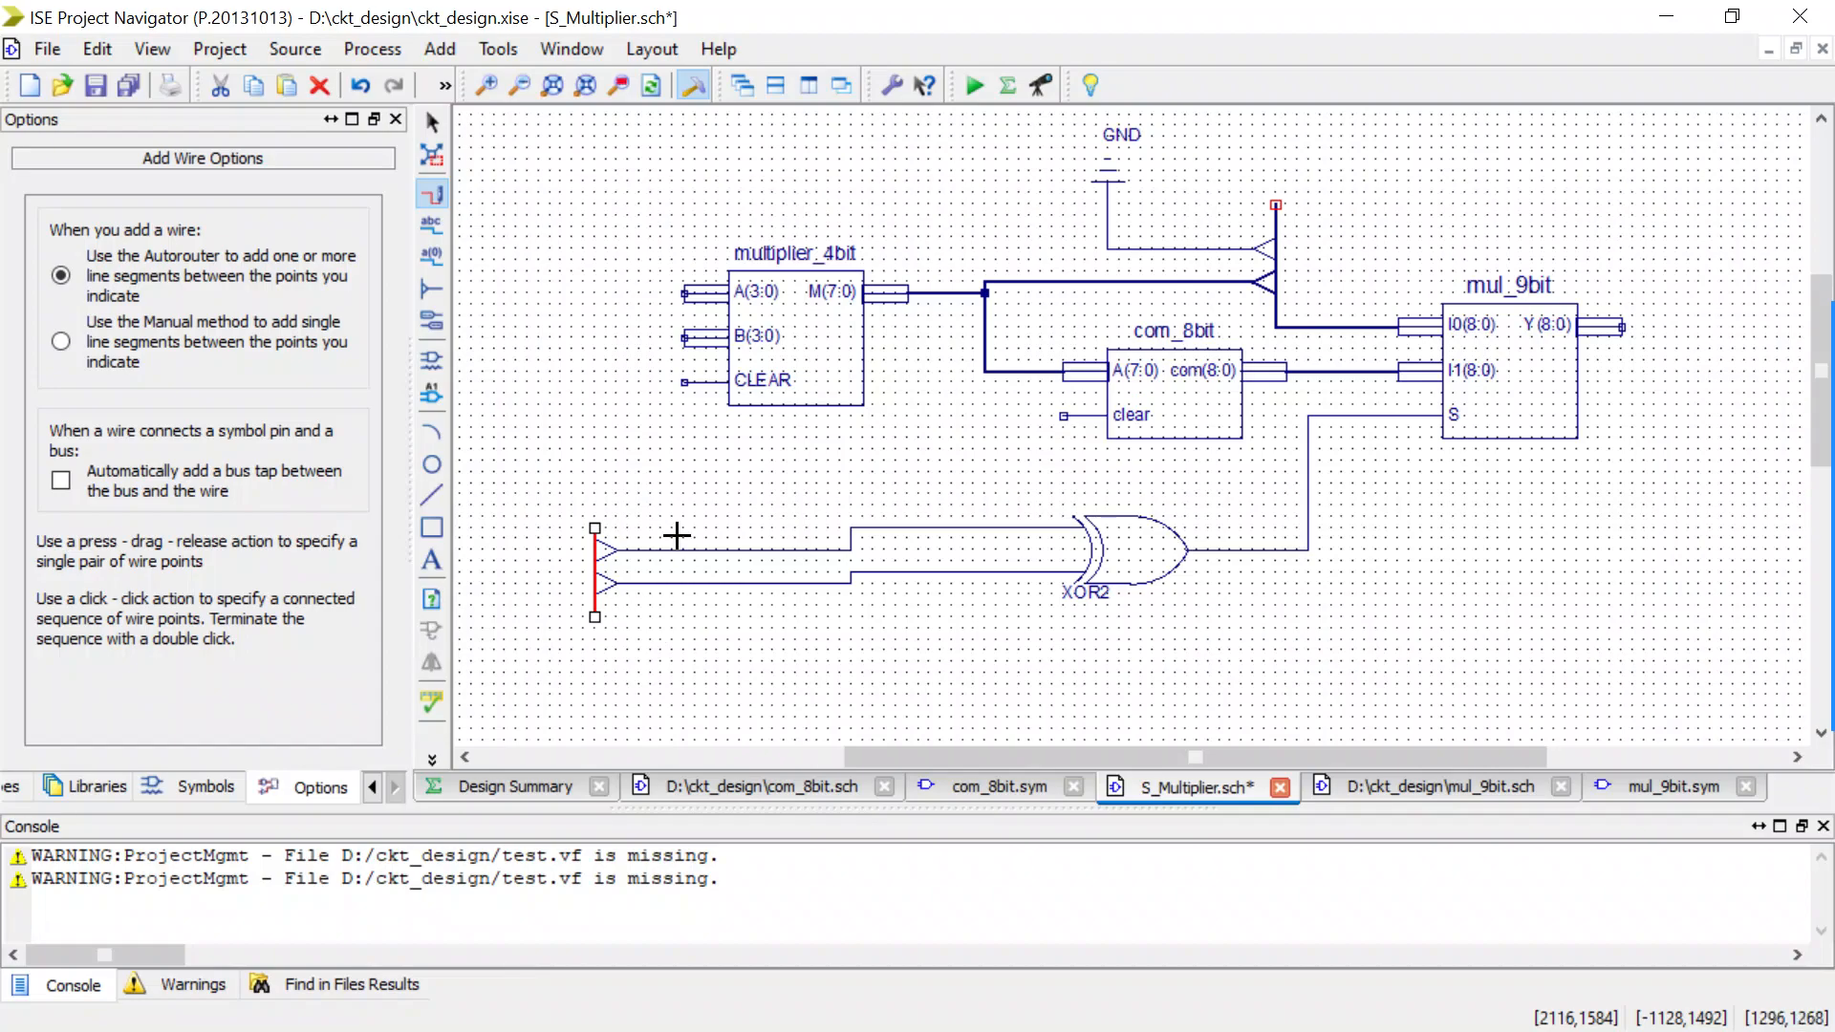
key("Escape")
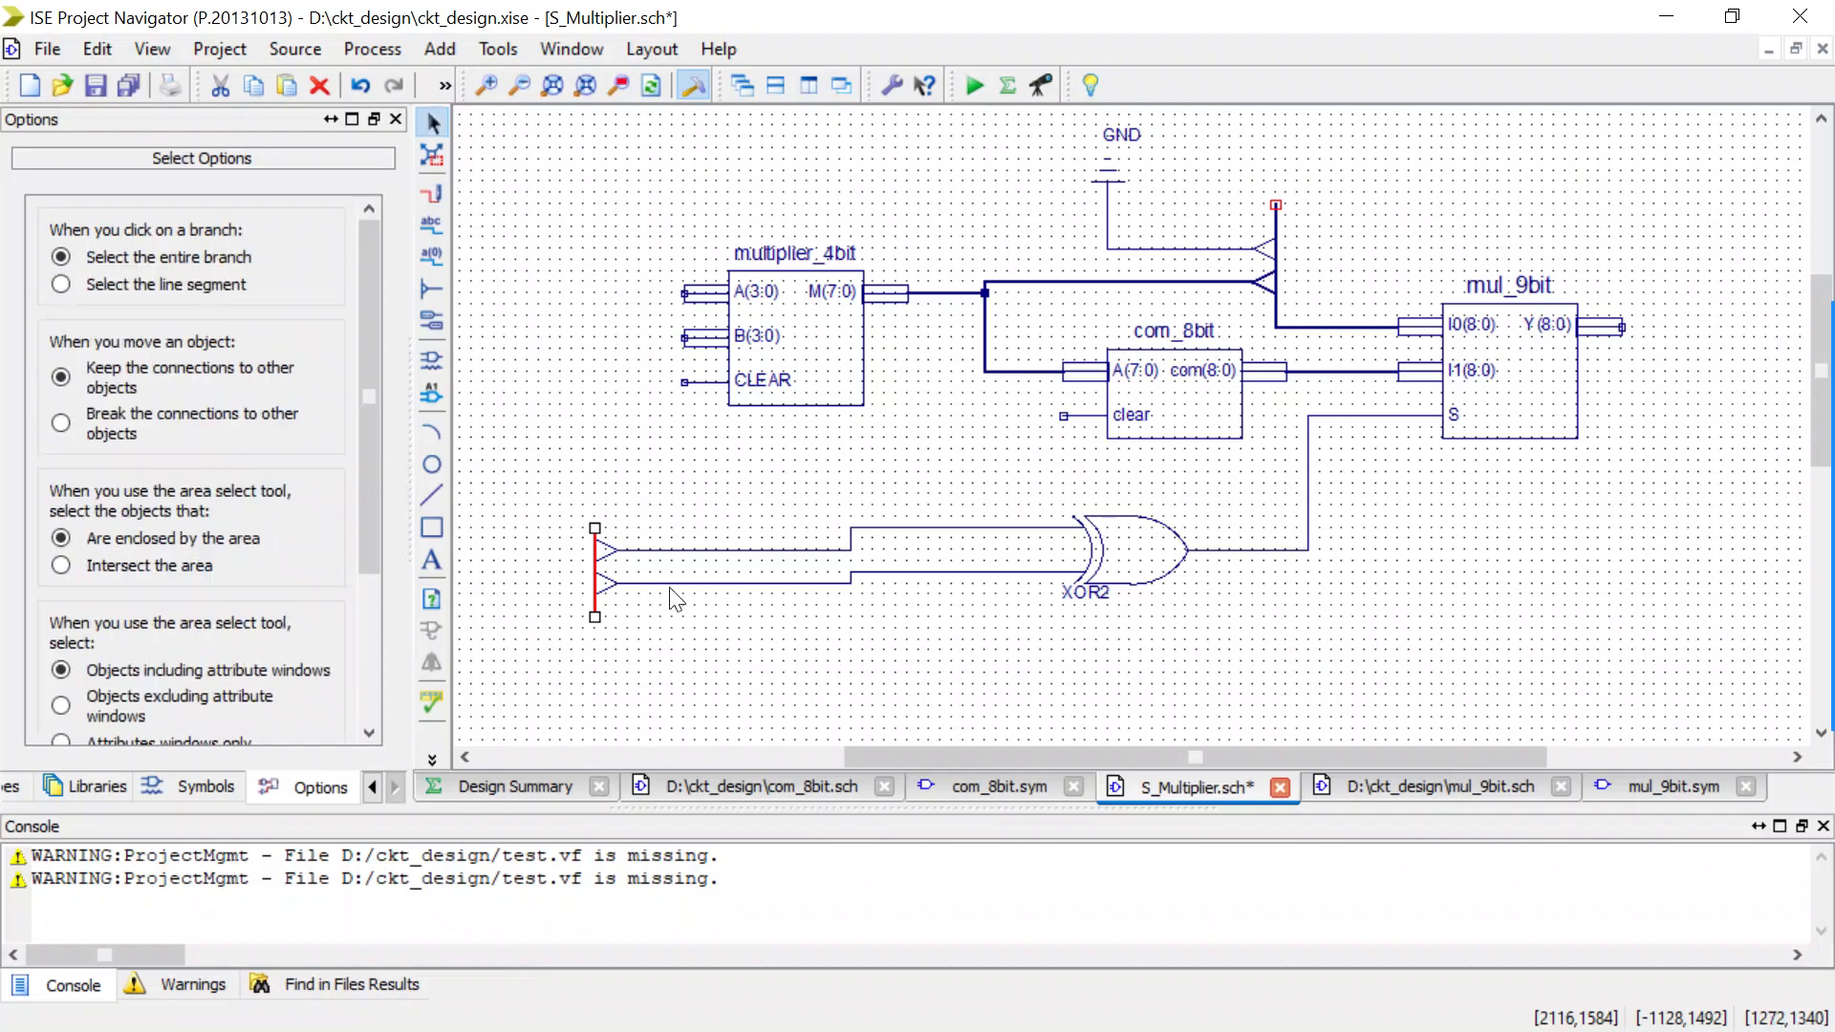
Name the two wires feeding the XOR2 gate S(0) for the upper one and S(1) for the lower one.
left_click(433, 230)
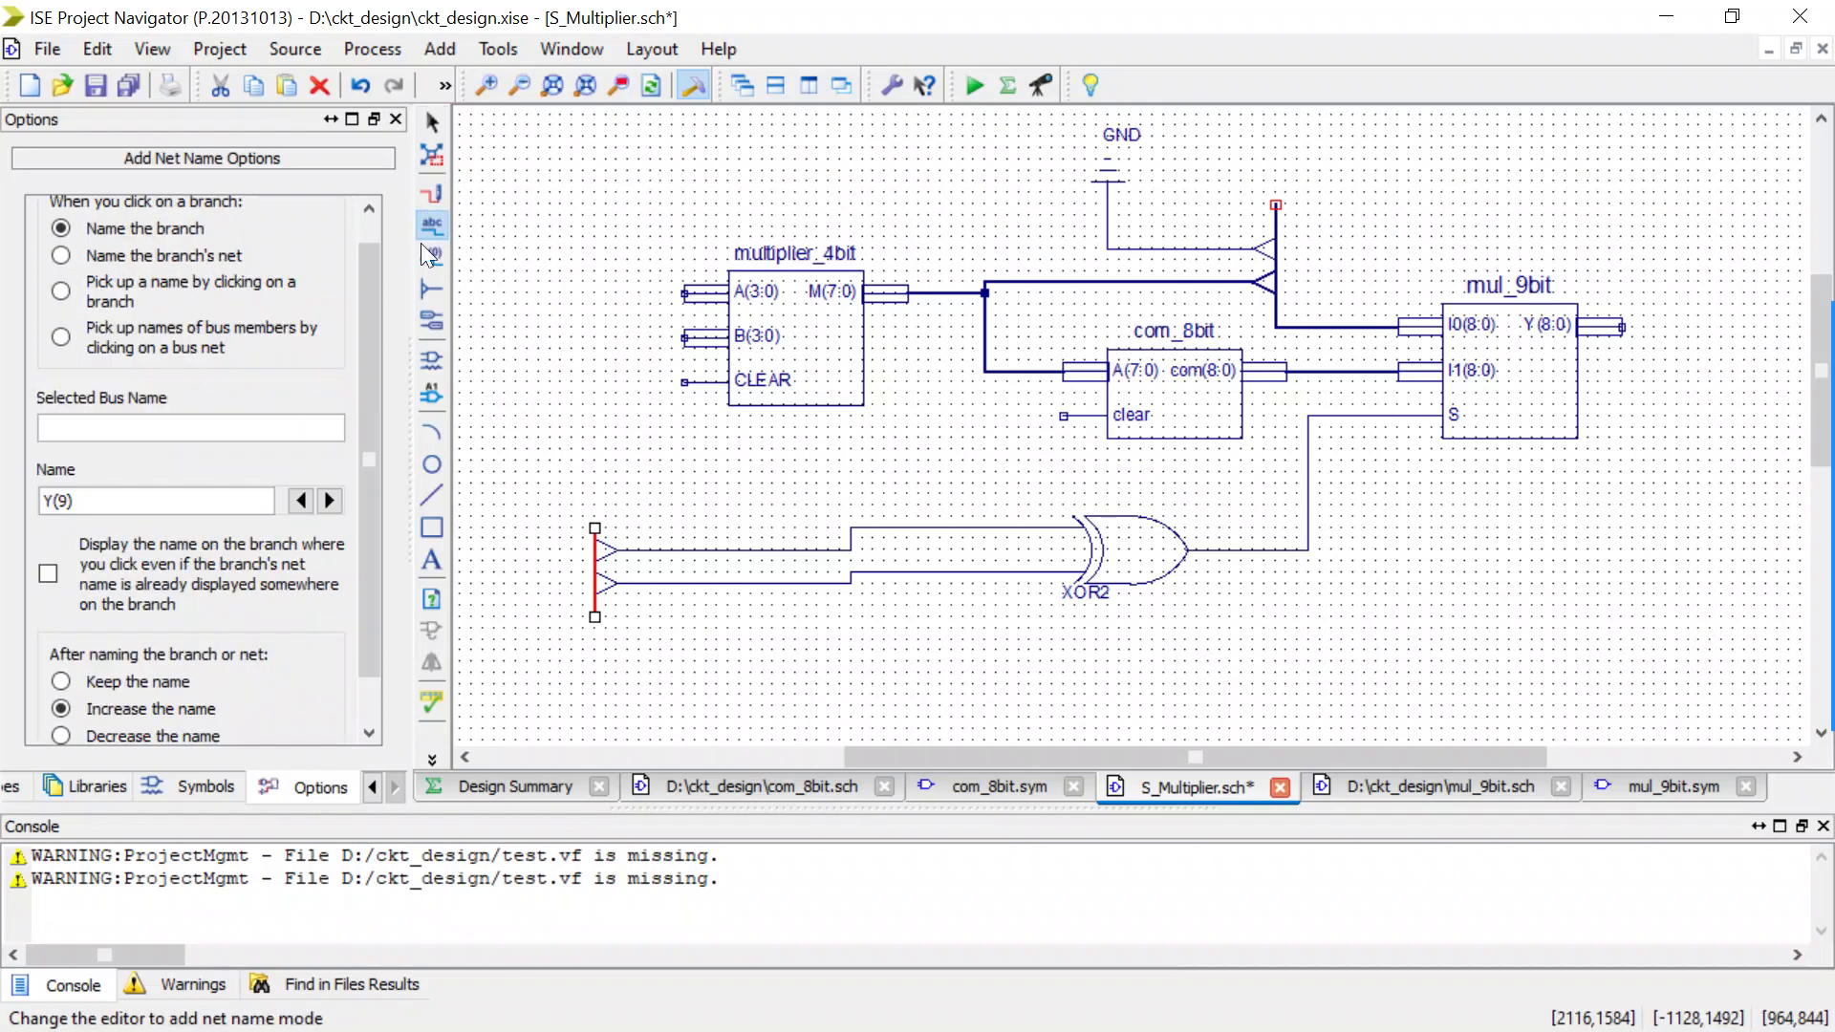
left_click(71, 498)
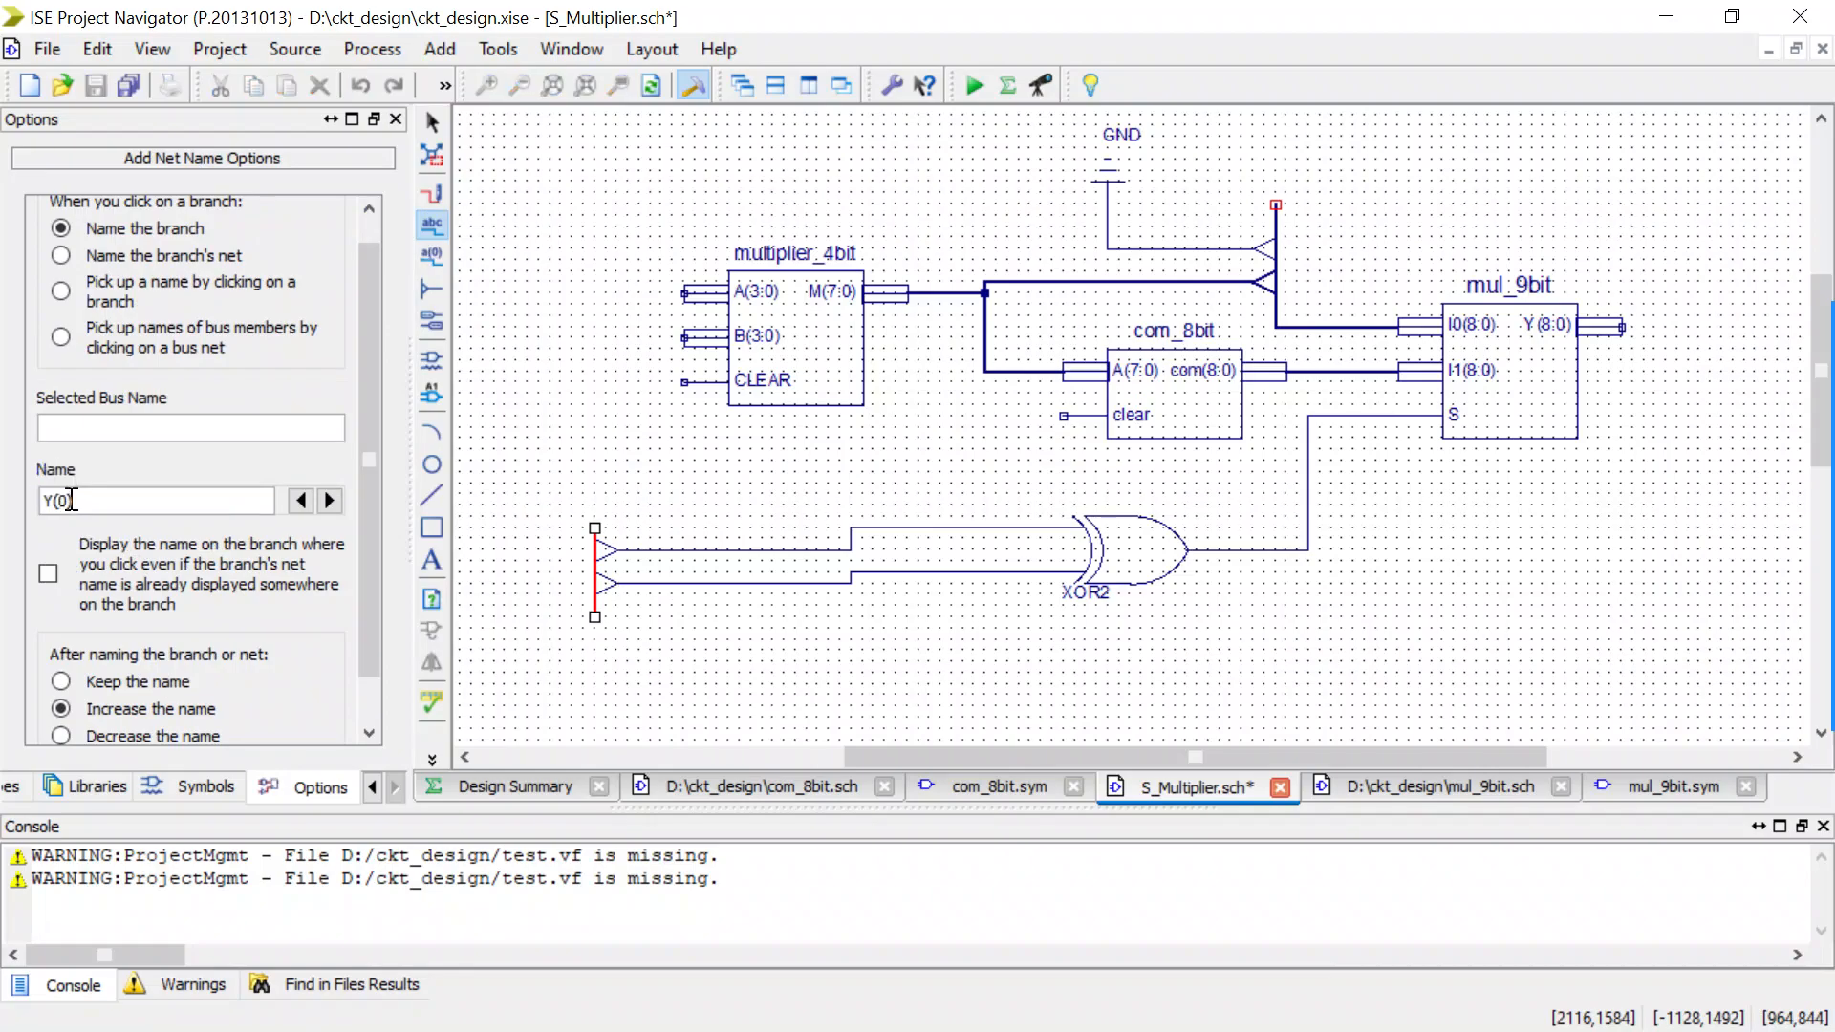
key("BackSpace")
type("S")
left_click(766, 550)
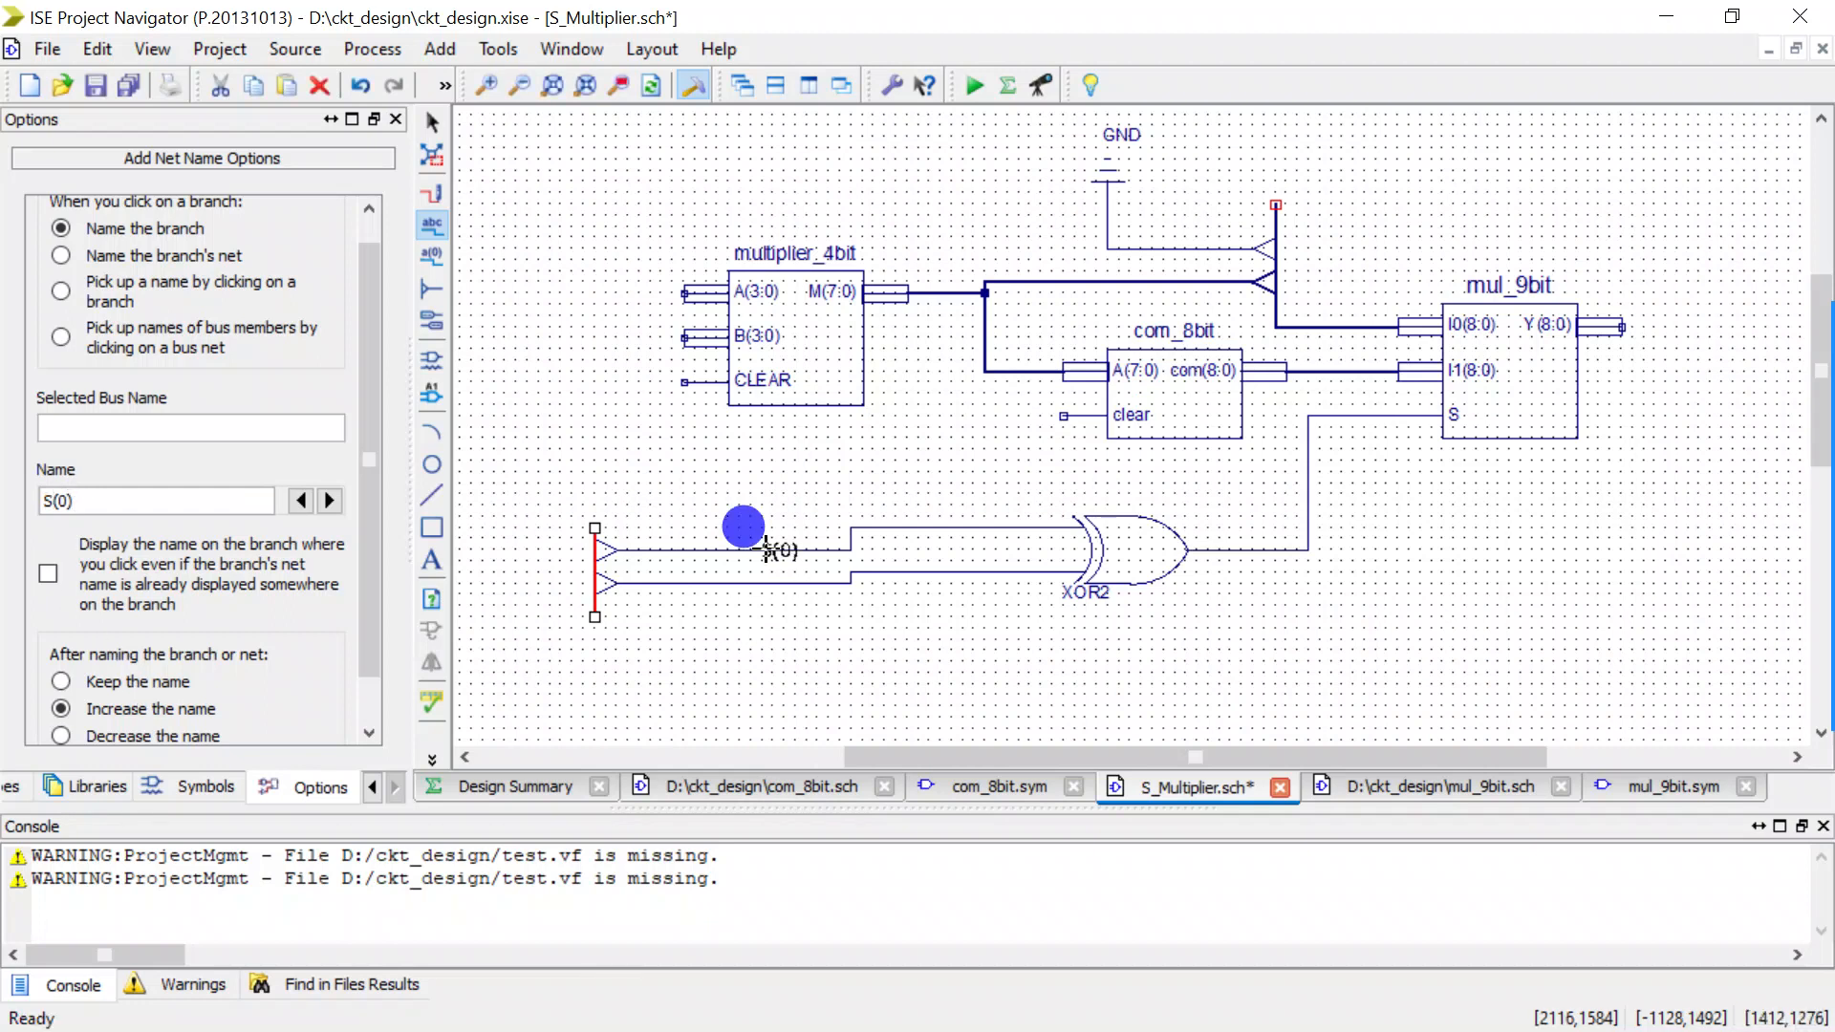
left_click(777, 581)
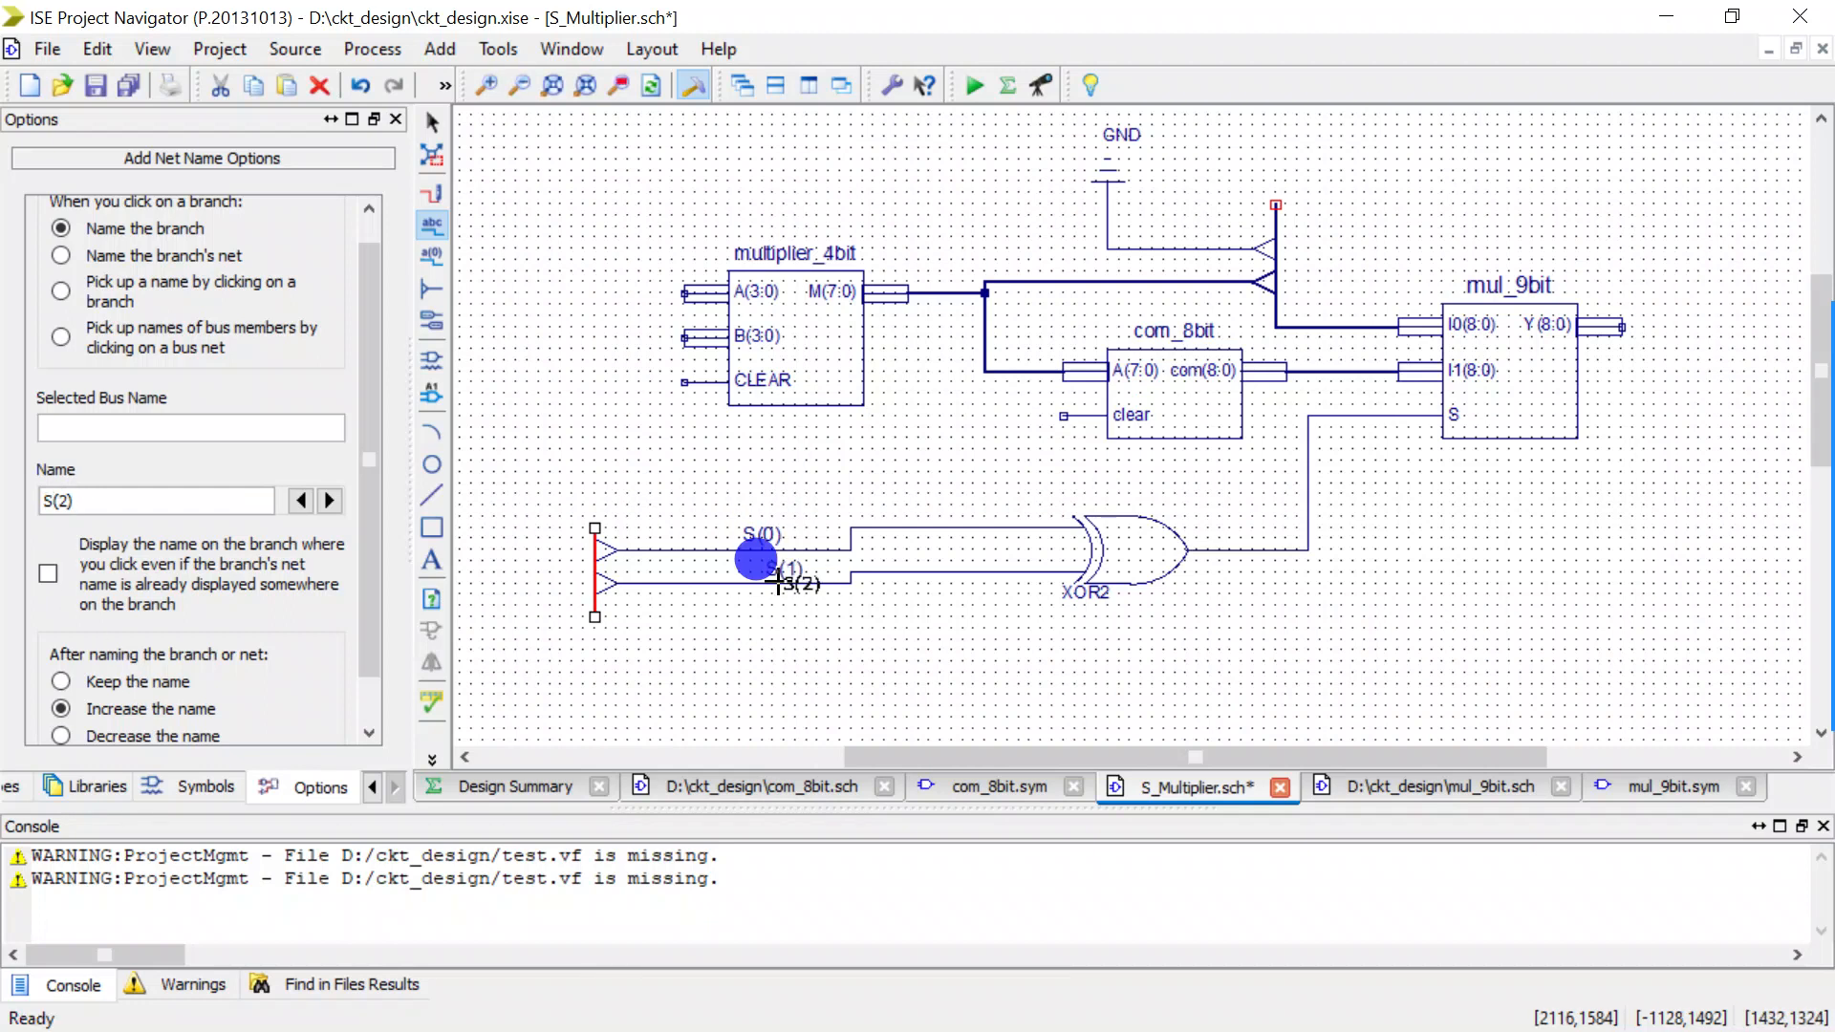
key("Escape")
Add automatic I/O markers to the S(1:0) bus's upper end, the multiplier_4bit A and B inputs, and the mul_9bit Y output.
left_click(430, 321)
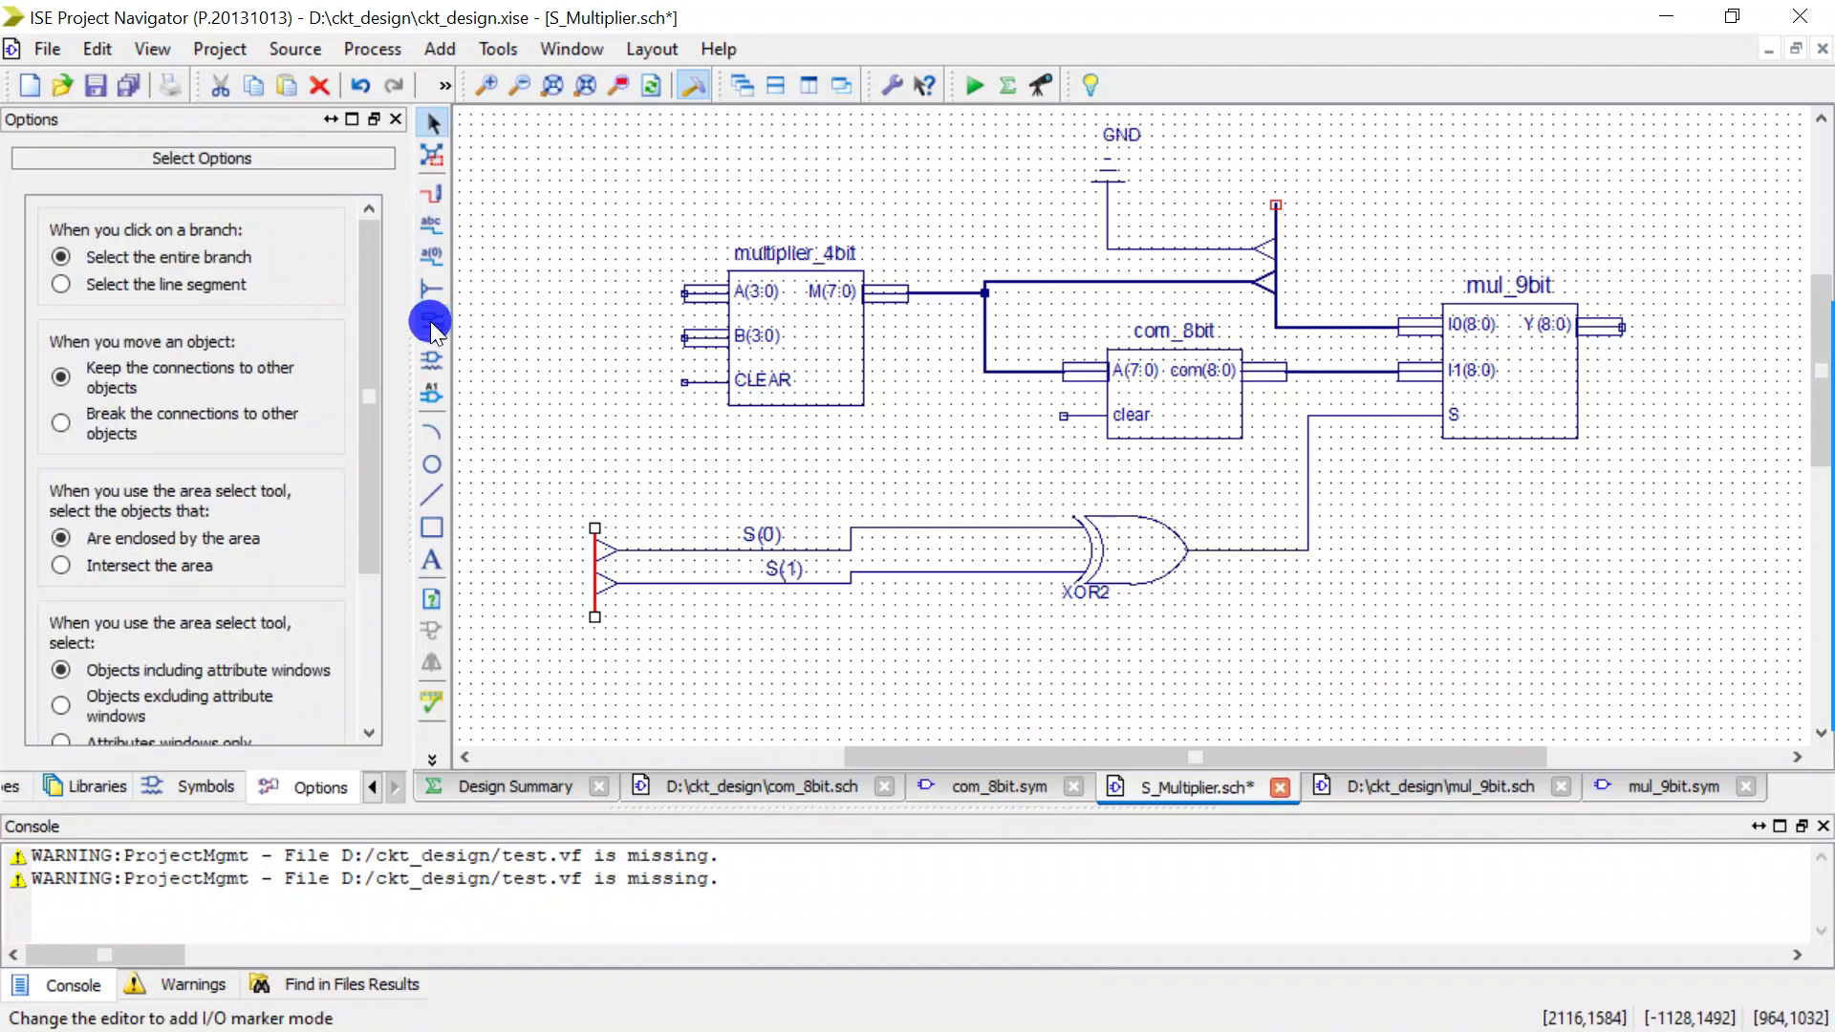
left_click(430, 321)
left_click(578, 519)
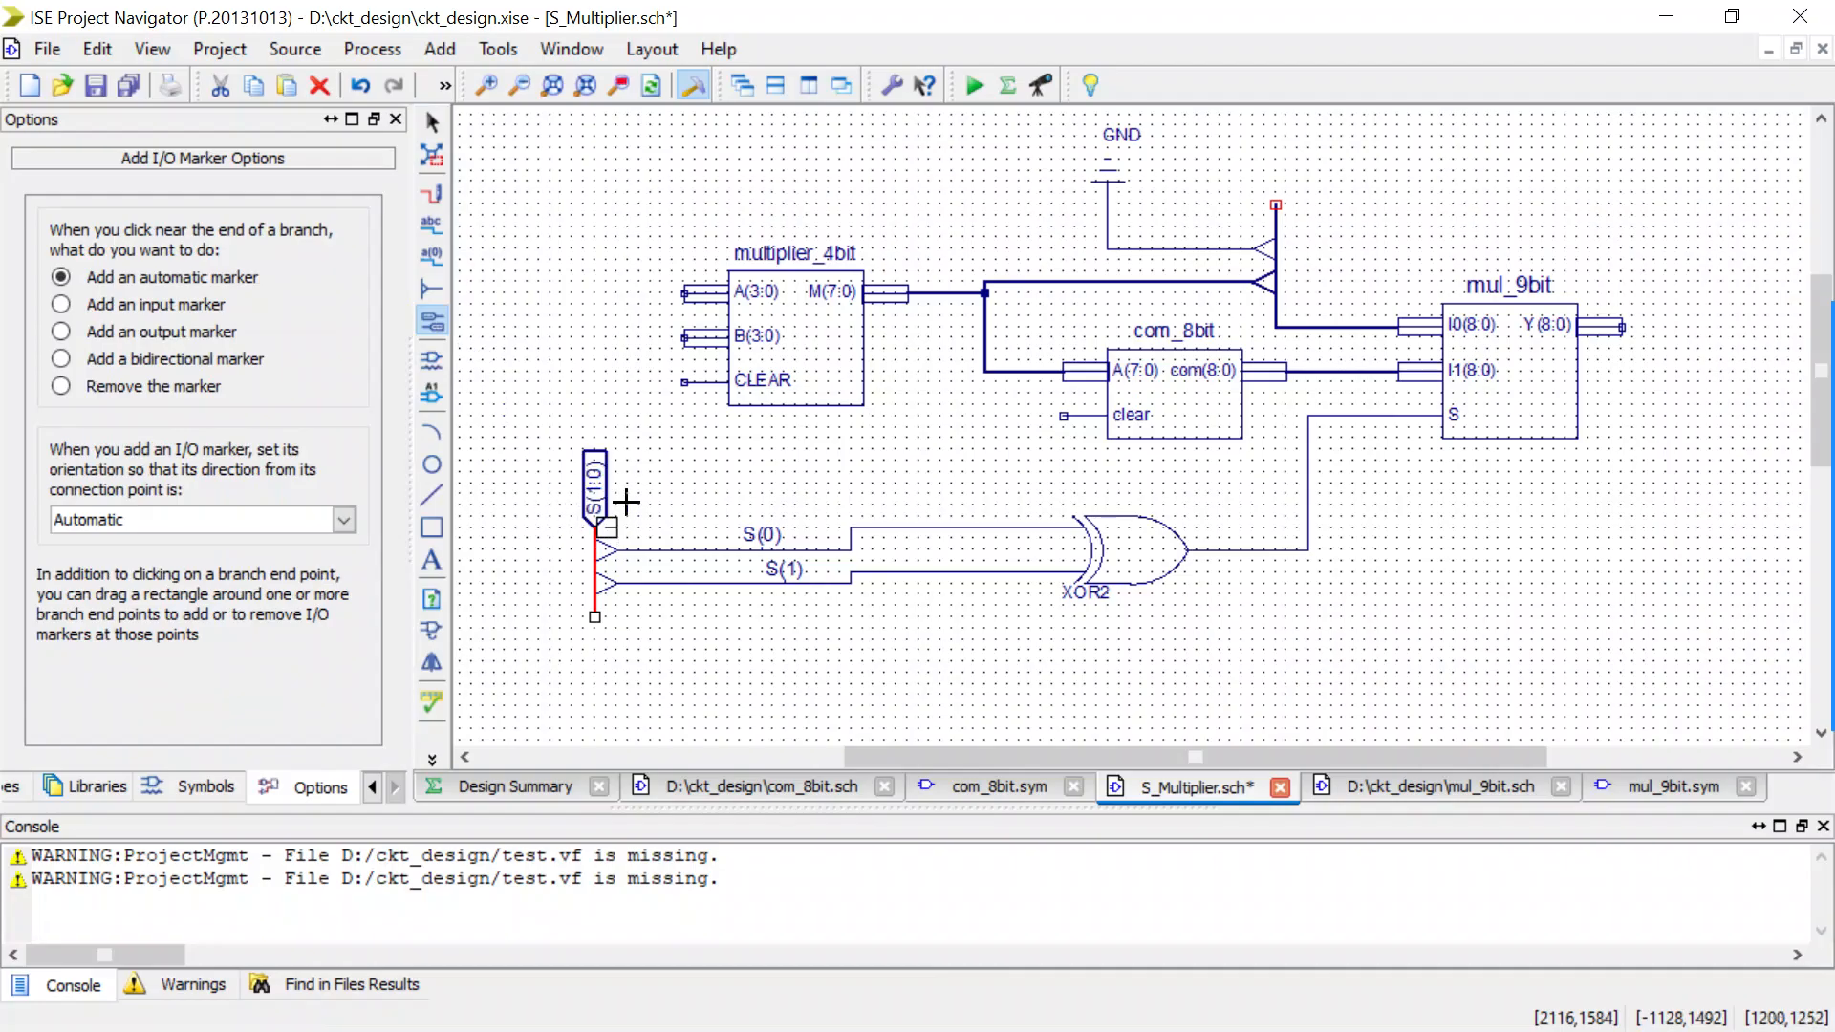
left_click_drag(650, 272, 689, 354)
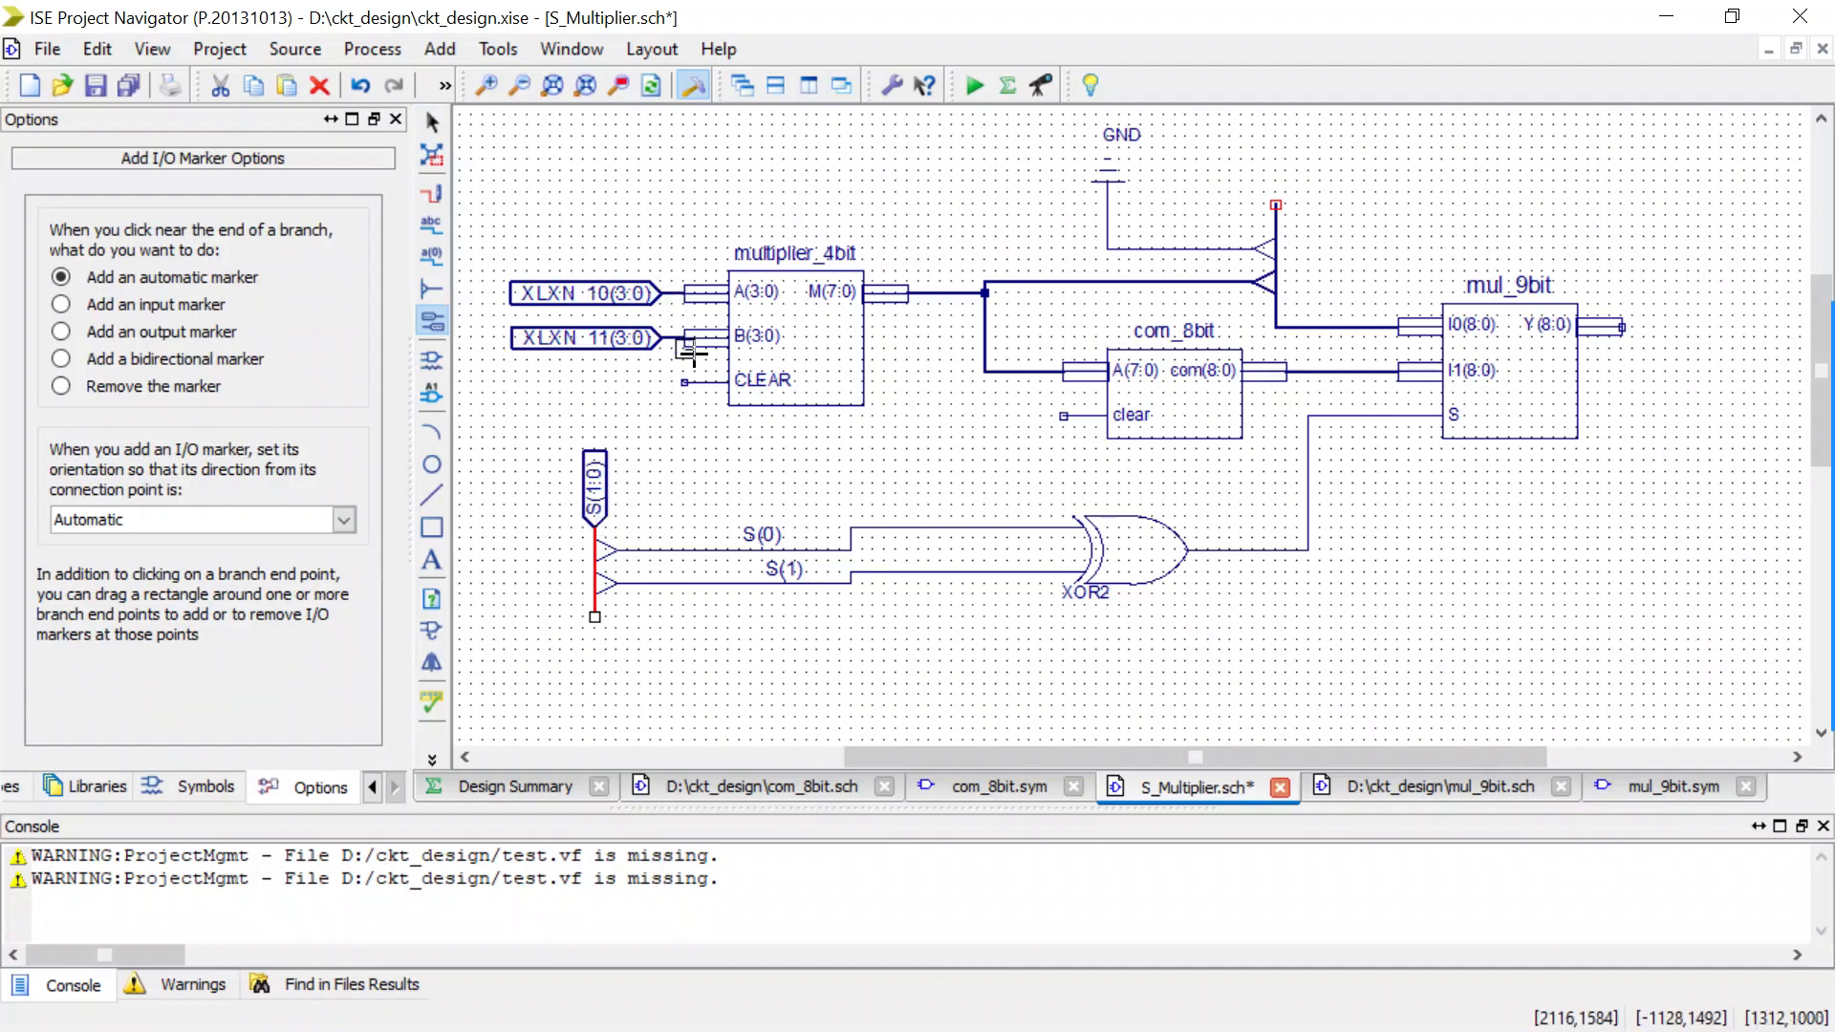
left_click_drag(1572, 263, 1640, 350)
key("Escape")
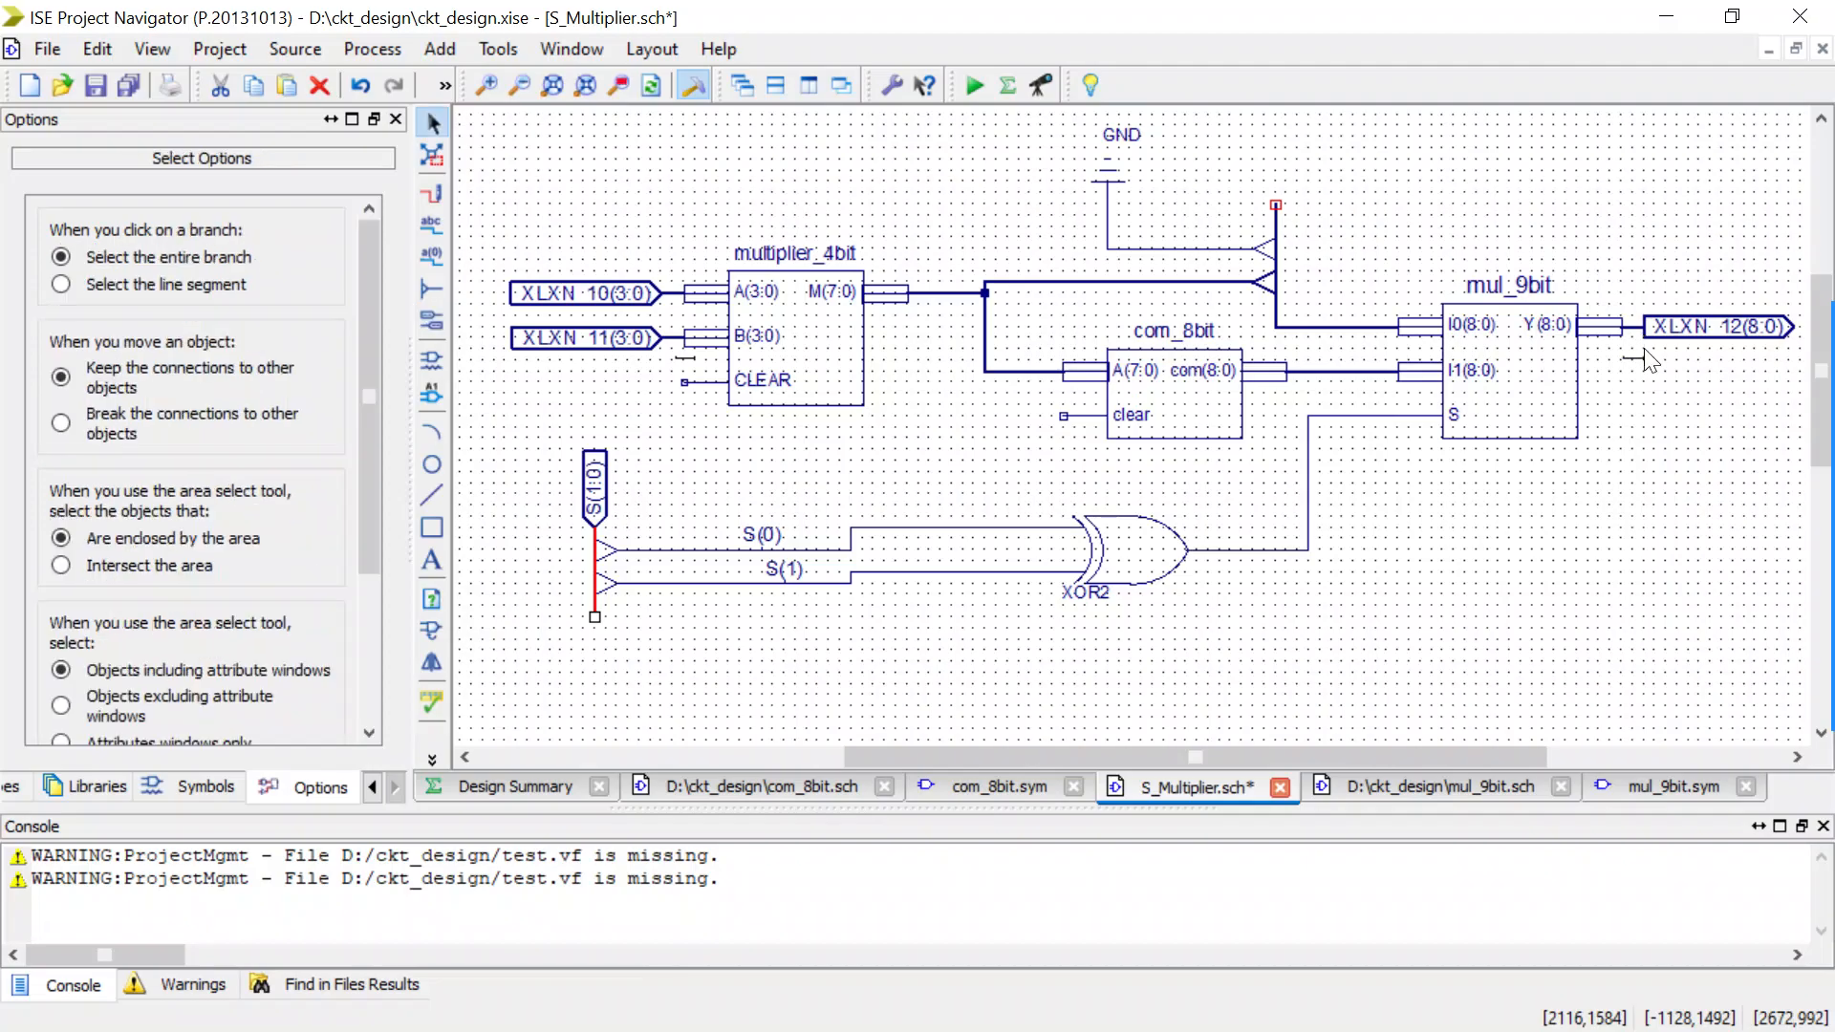
Wire the multiplier_4bit CLEAR pin to the com_8bit clear pin and extend the shared wire outward with a short stub.
key("ctrl+w")
left_click(710, 386)
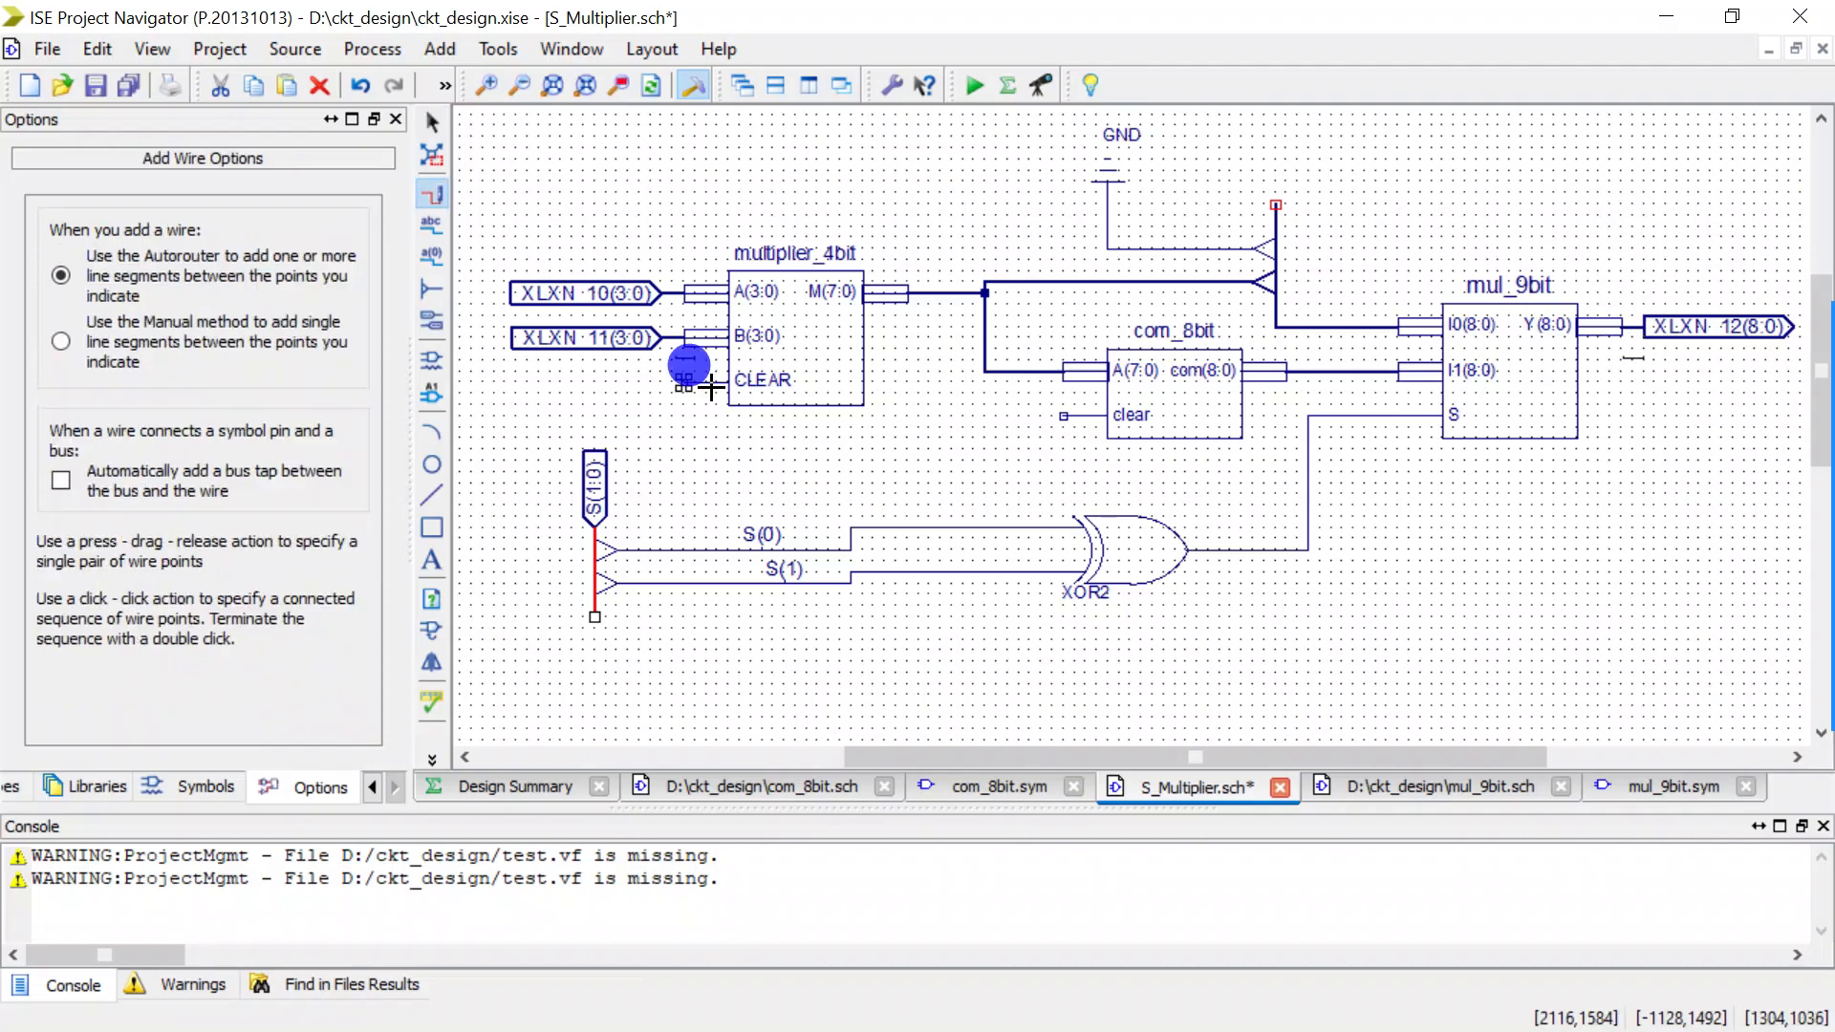
left_click_drag(710, 386, 1063, 415)
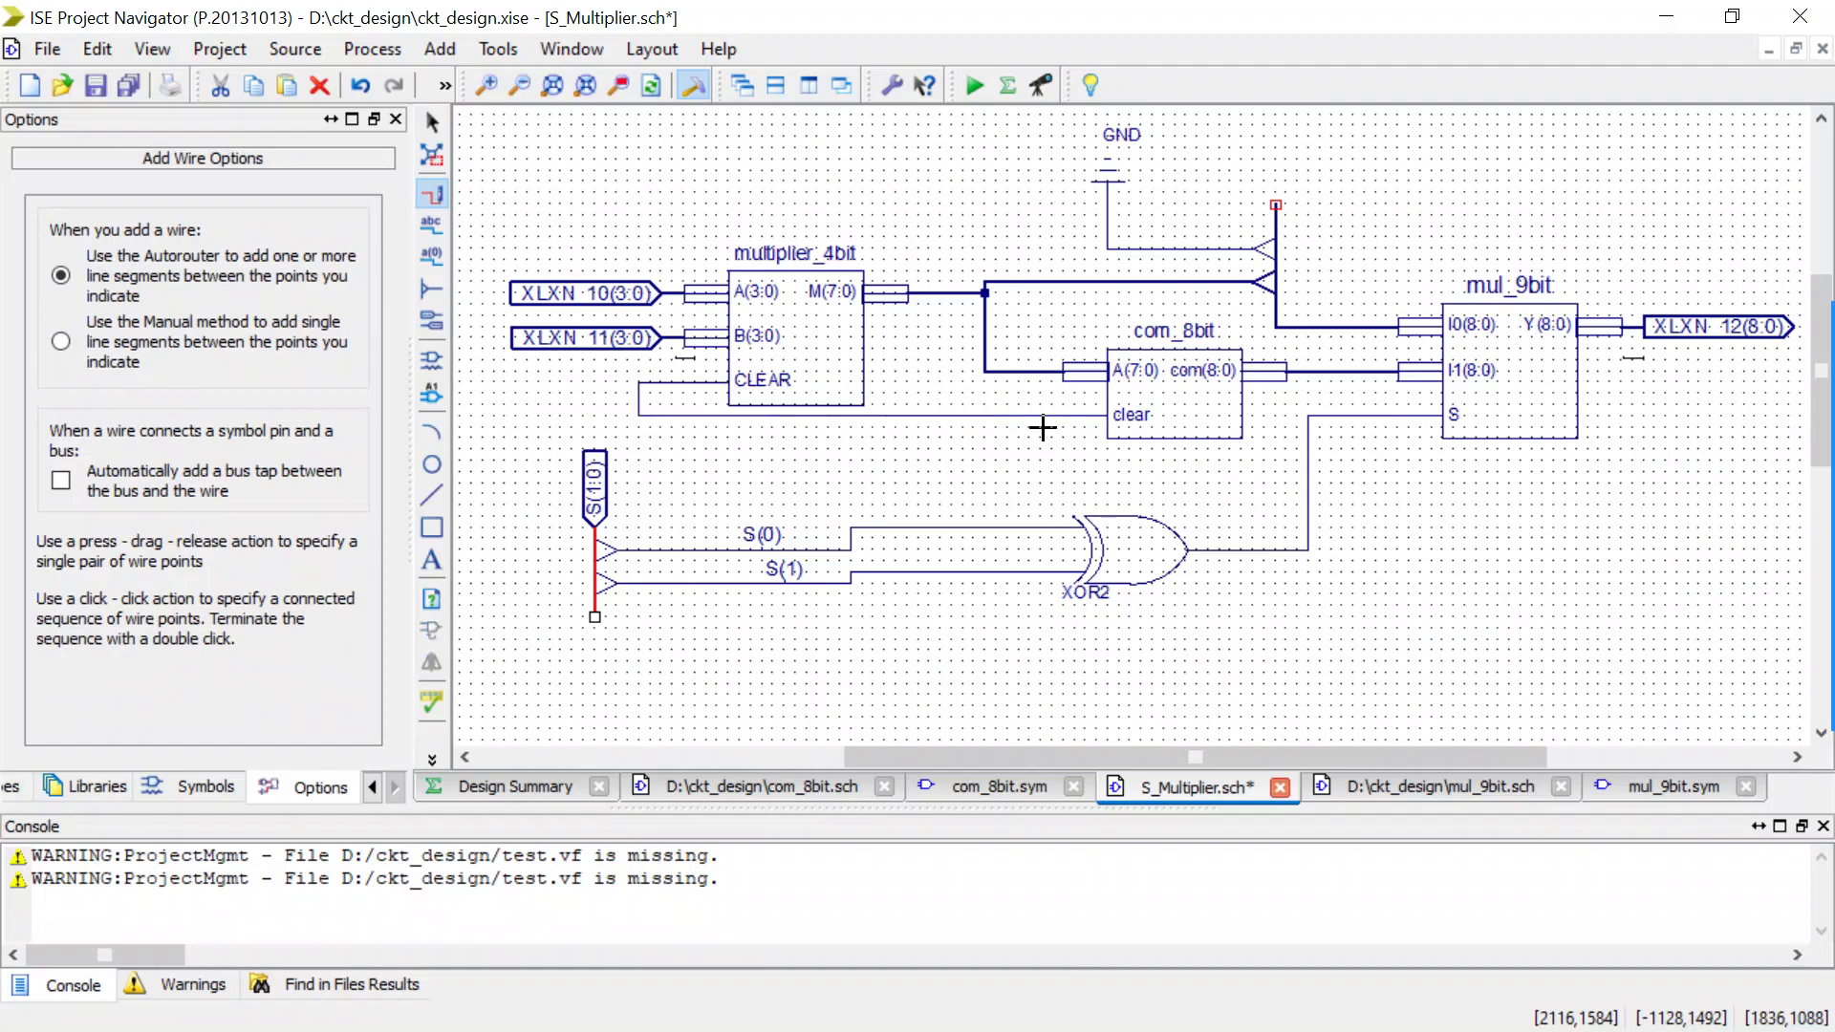
left_click_drag(639, 416, 573, 417)
key("Escape")
Add an automatic I/O marker to the open end of the shared clear wire.
left_click(434, 321)
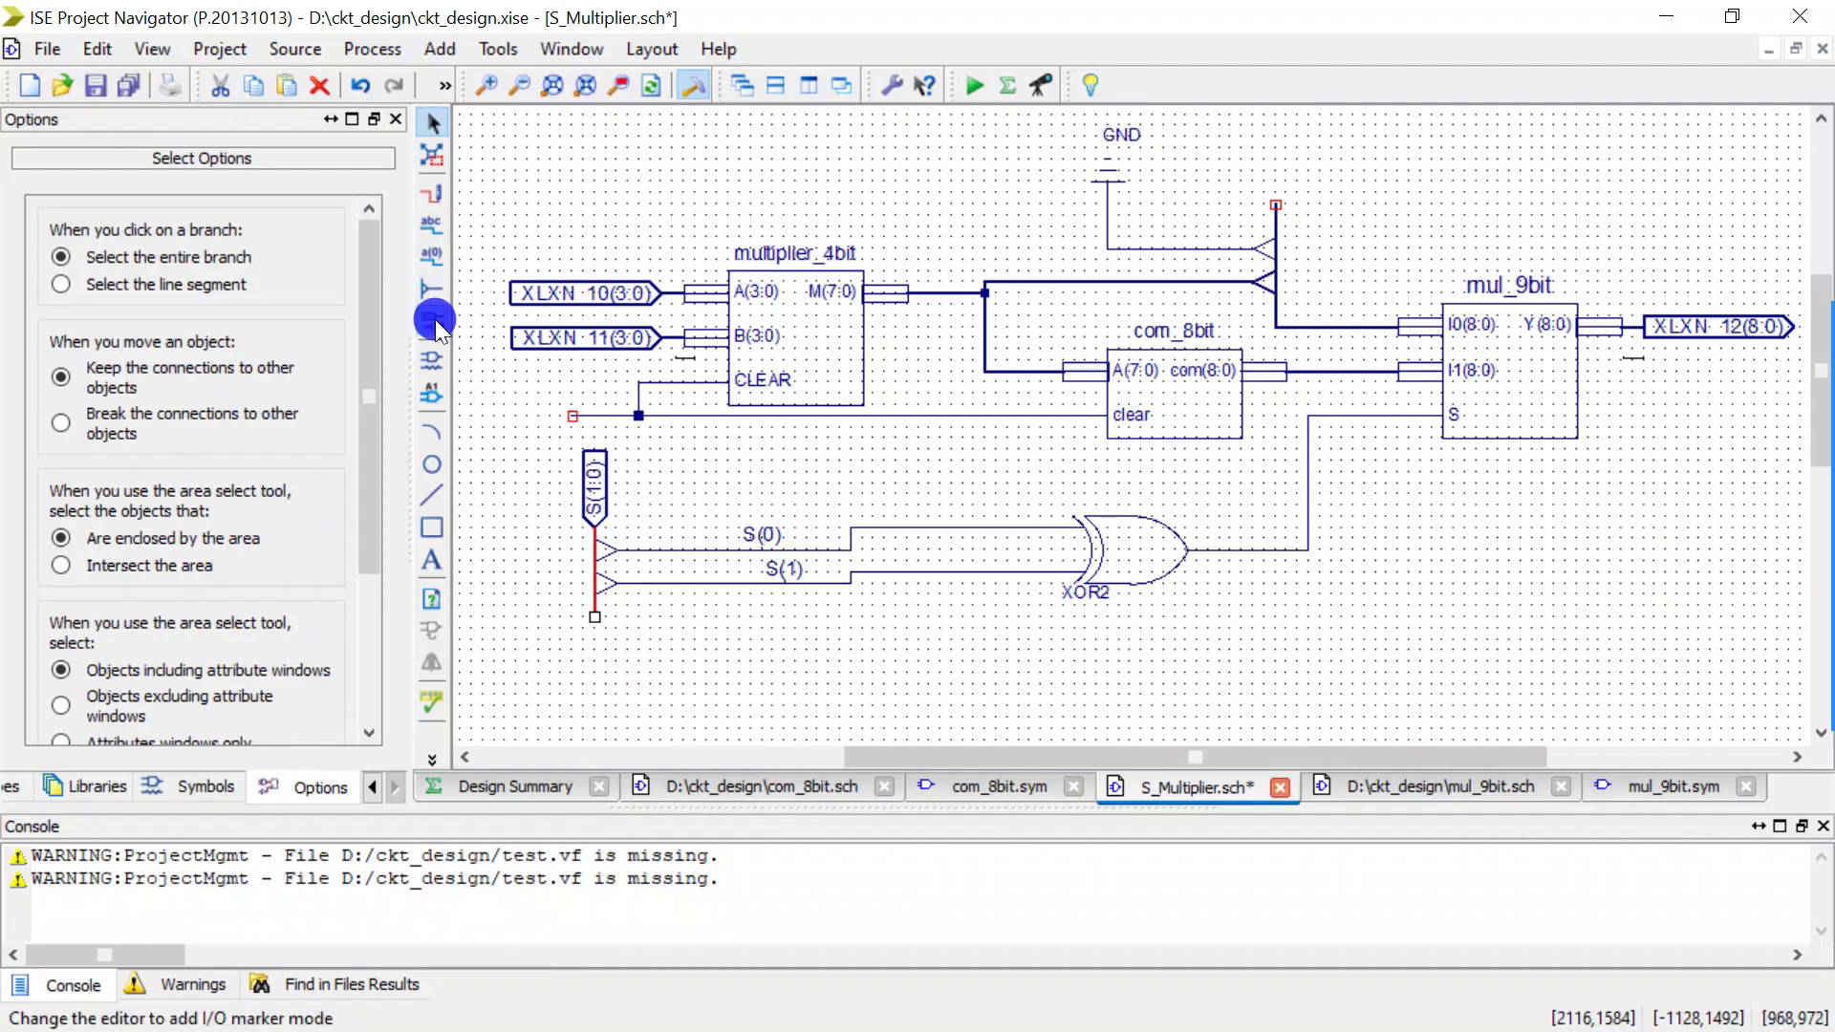
left_click(434, 327)
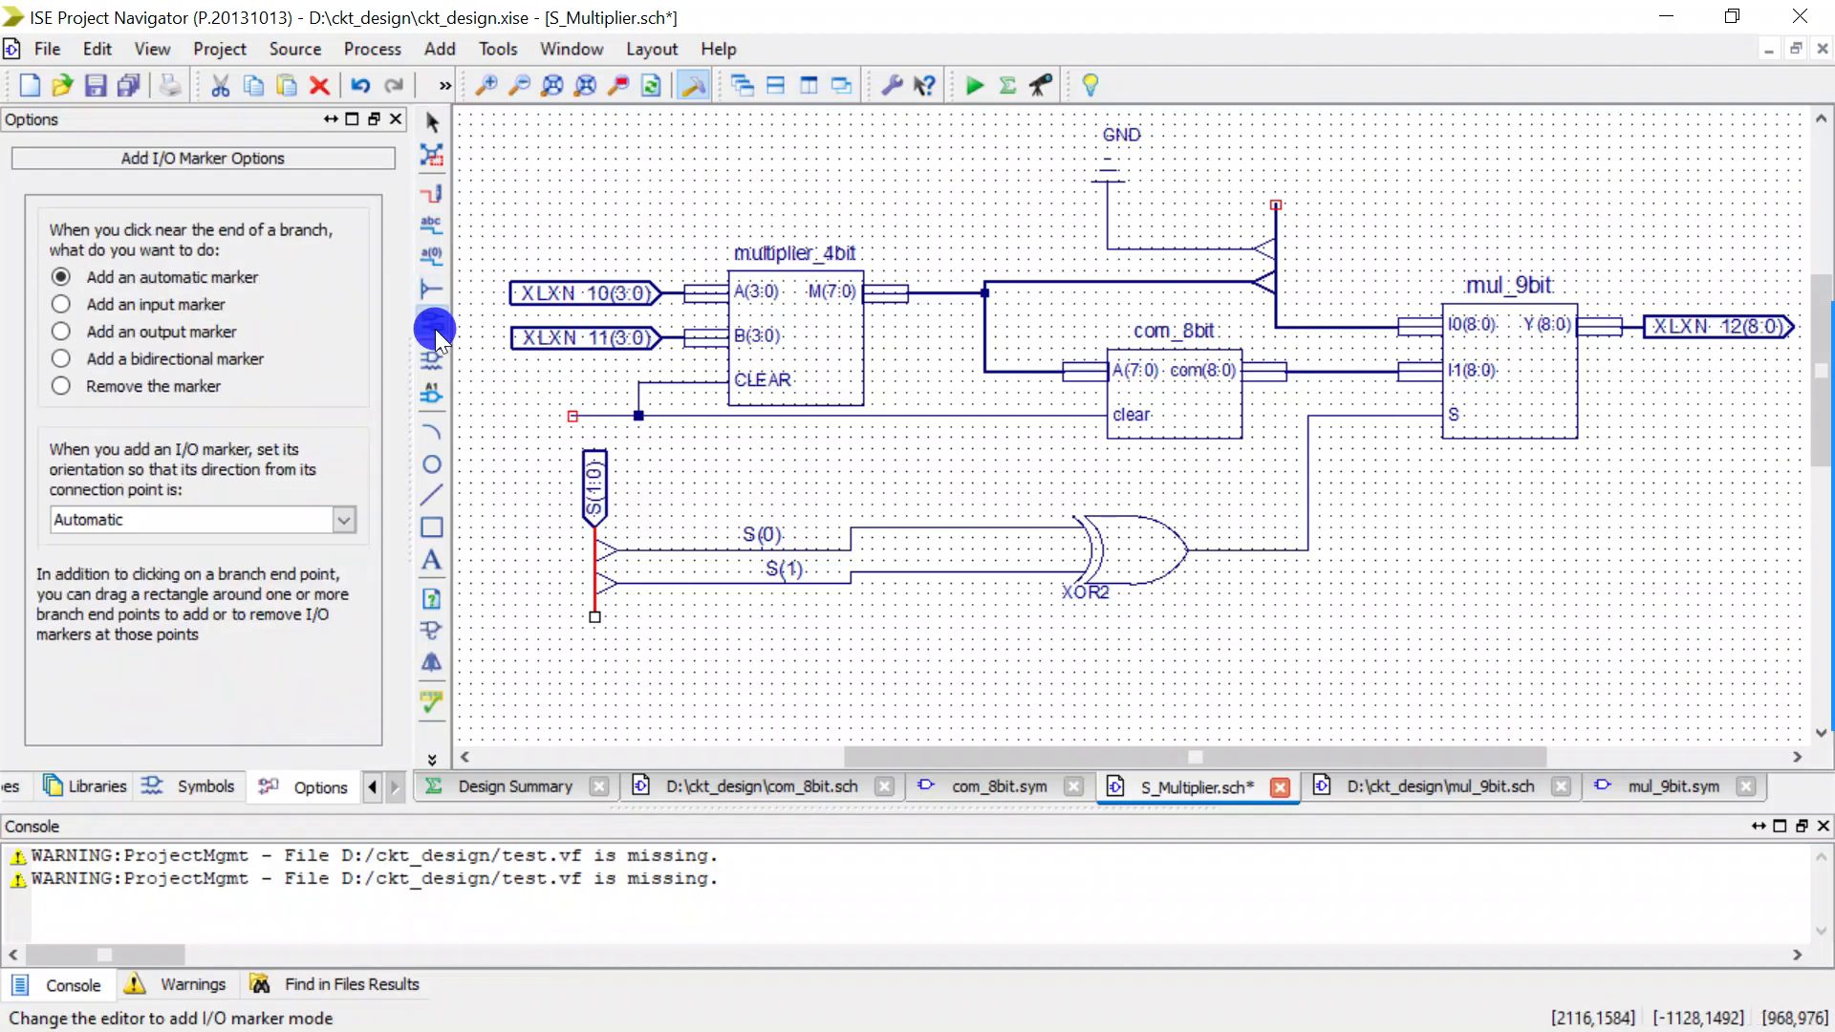
left_click_drag(519, 378, 587, 426)
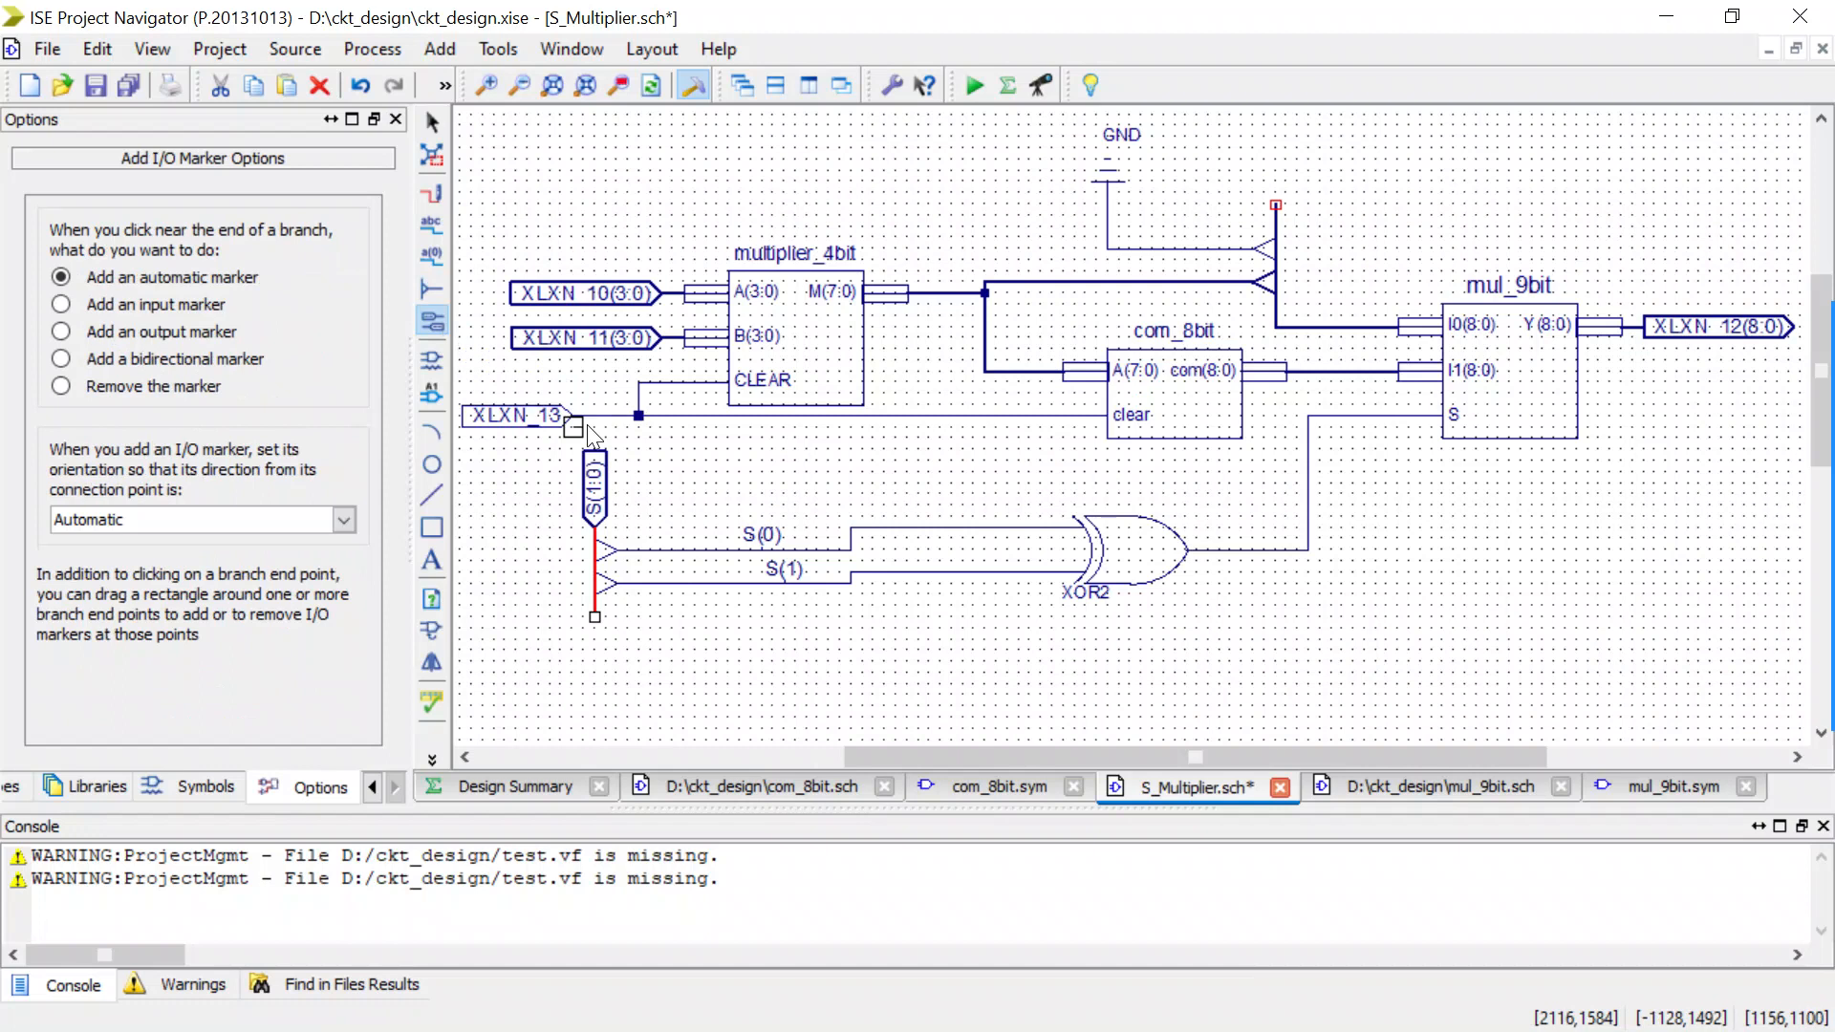
key("Escape")
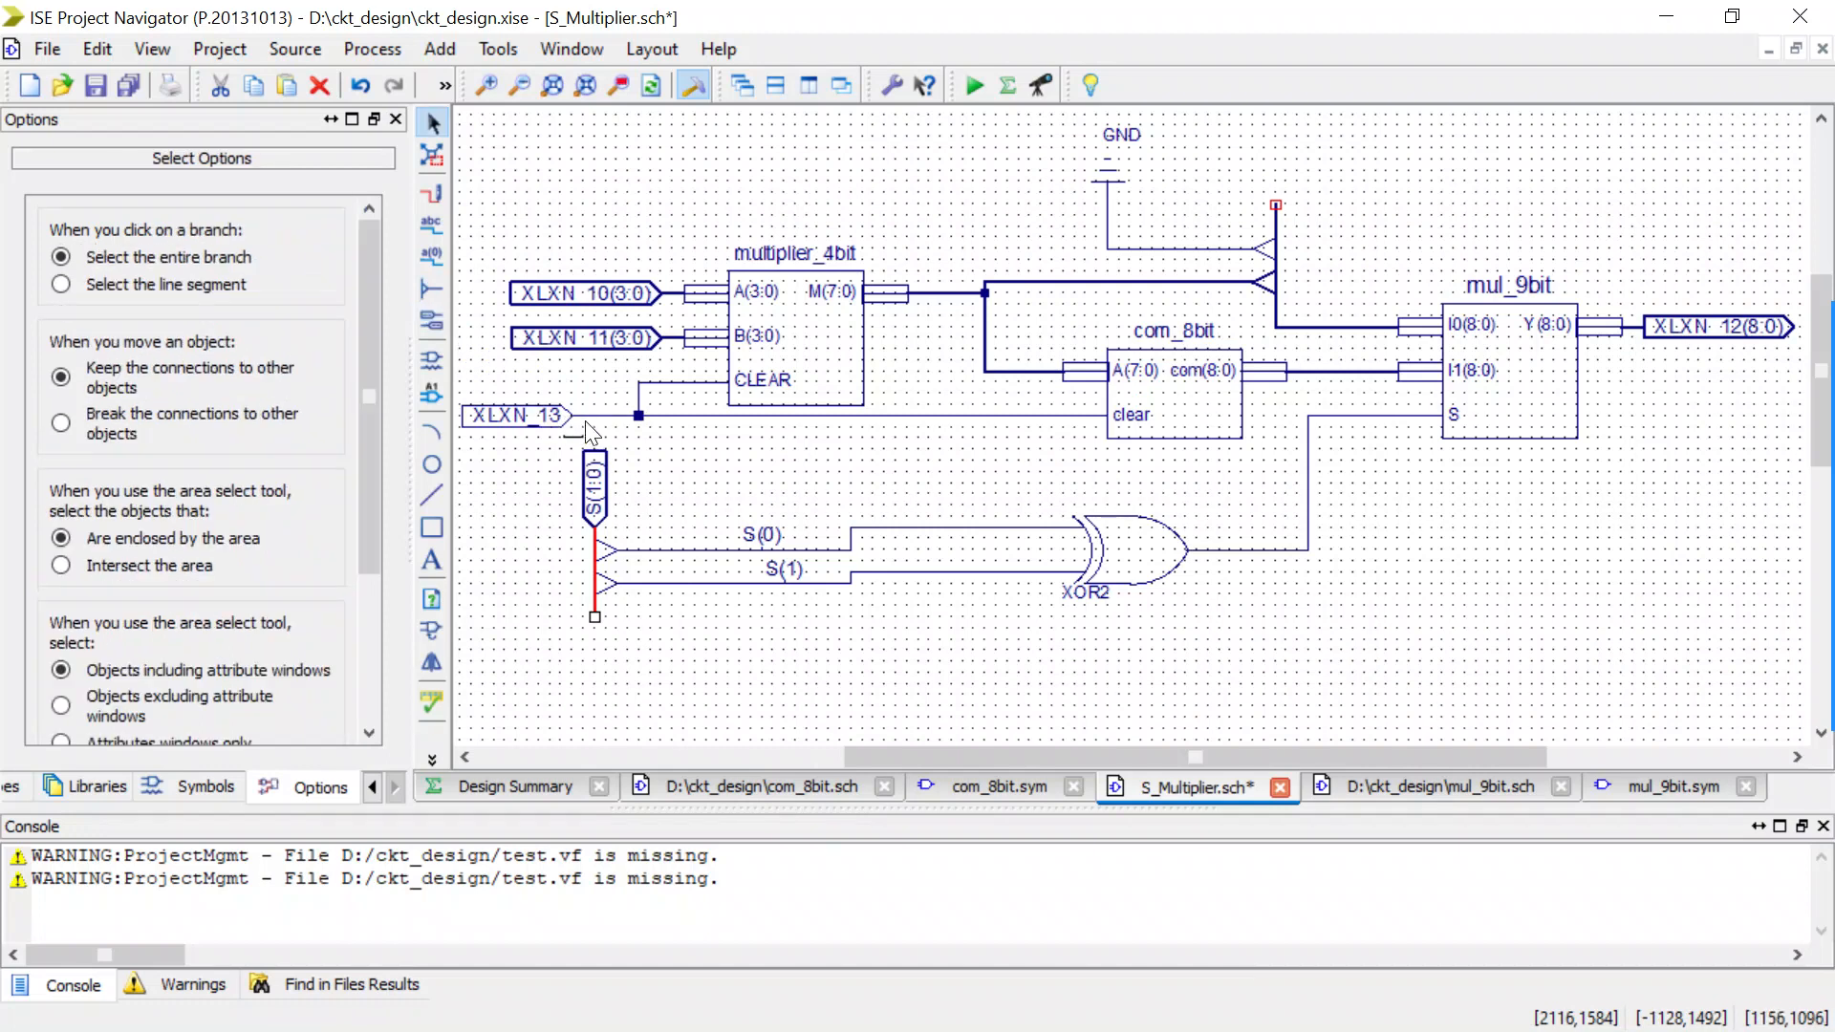
Rename the net shared by the multiplier_4bit CLEAR and com_8bit clear pins as clear.
double_click(584, 416)
left_click(853, 304)
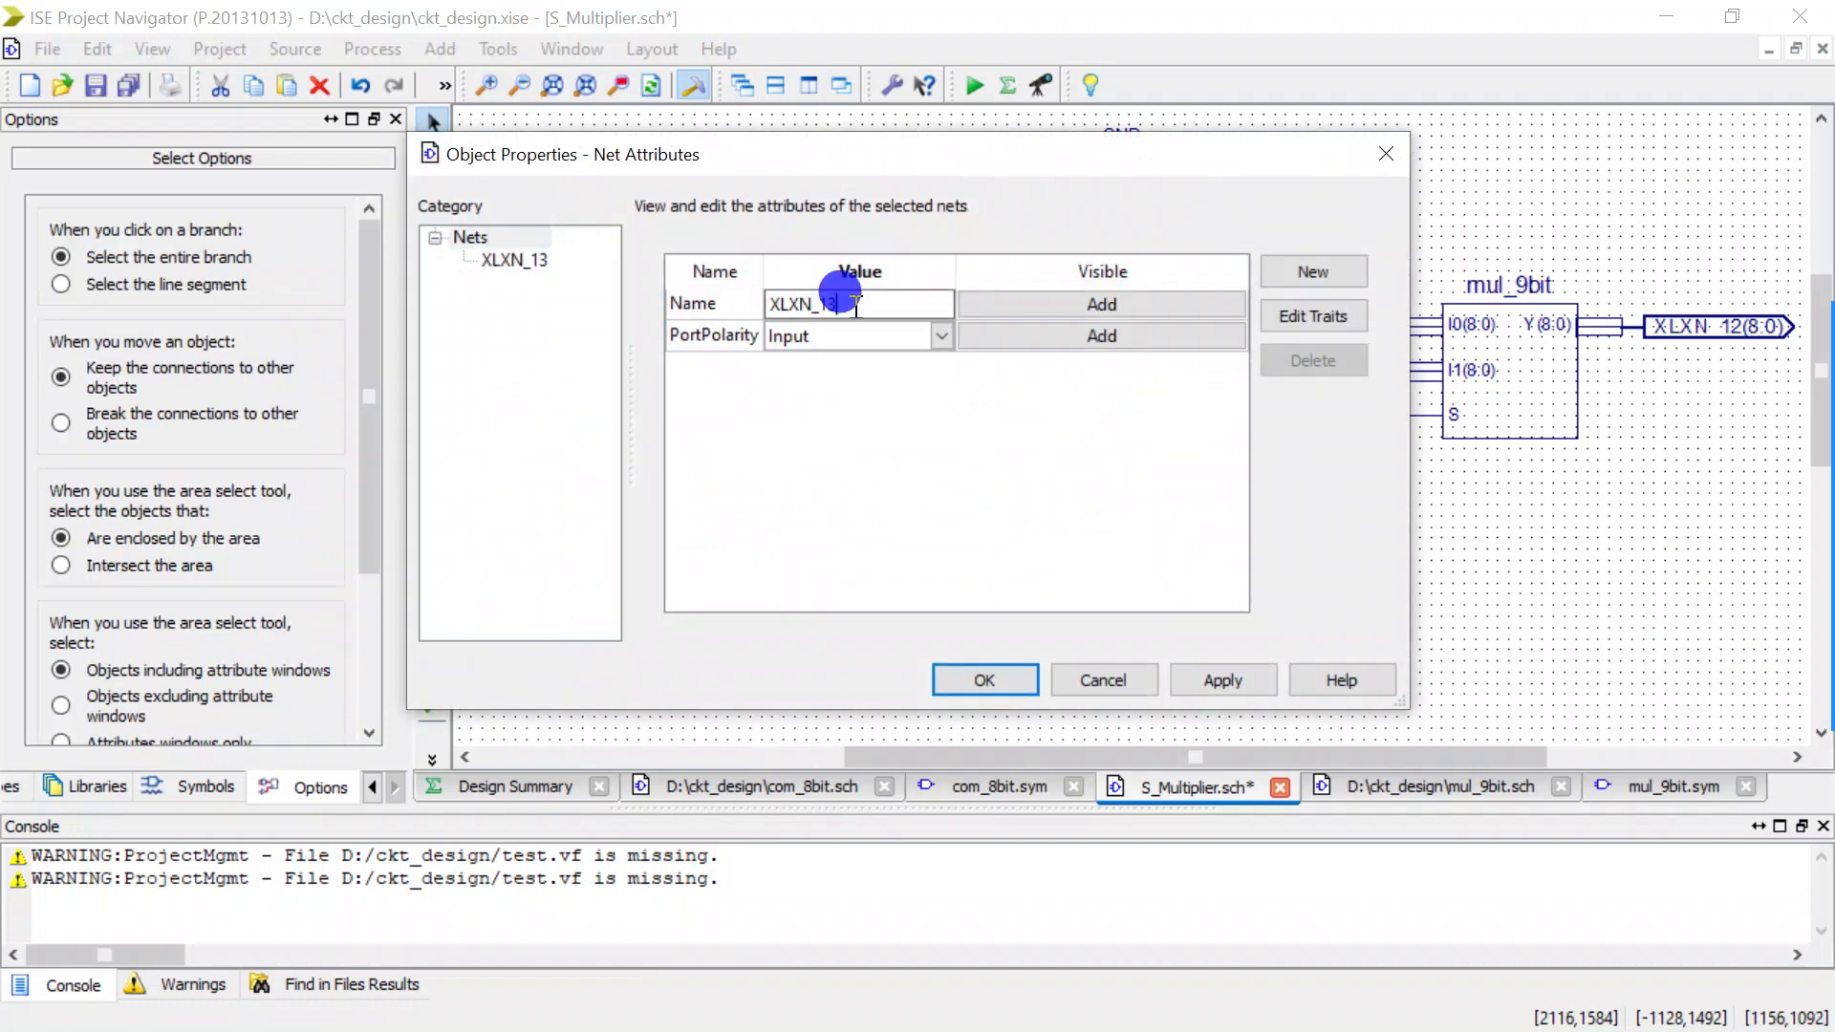
left_click_drag(855, 304, 615, 271)
type("clear")
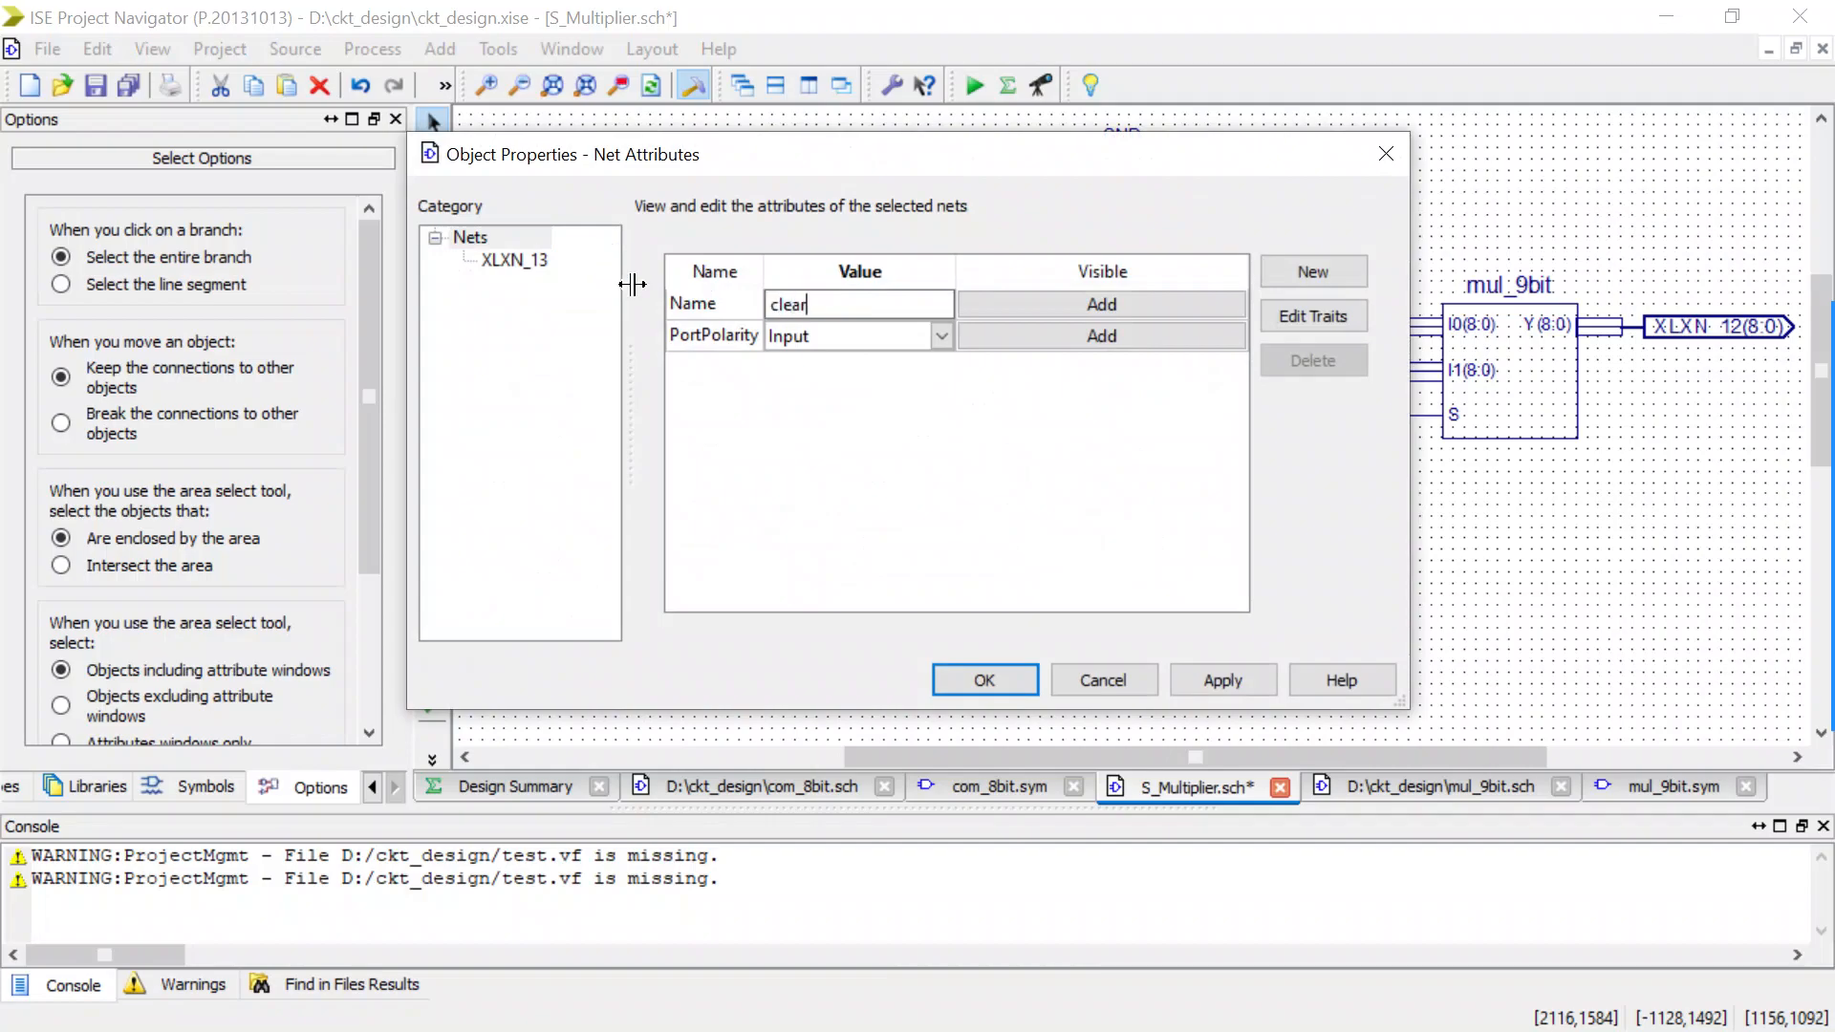
key("Tab")
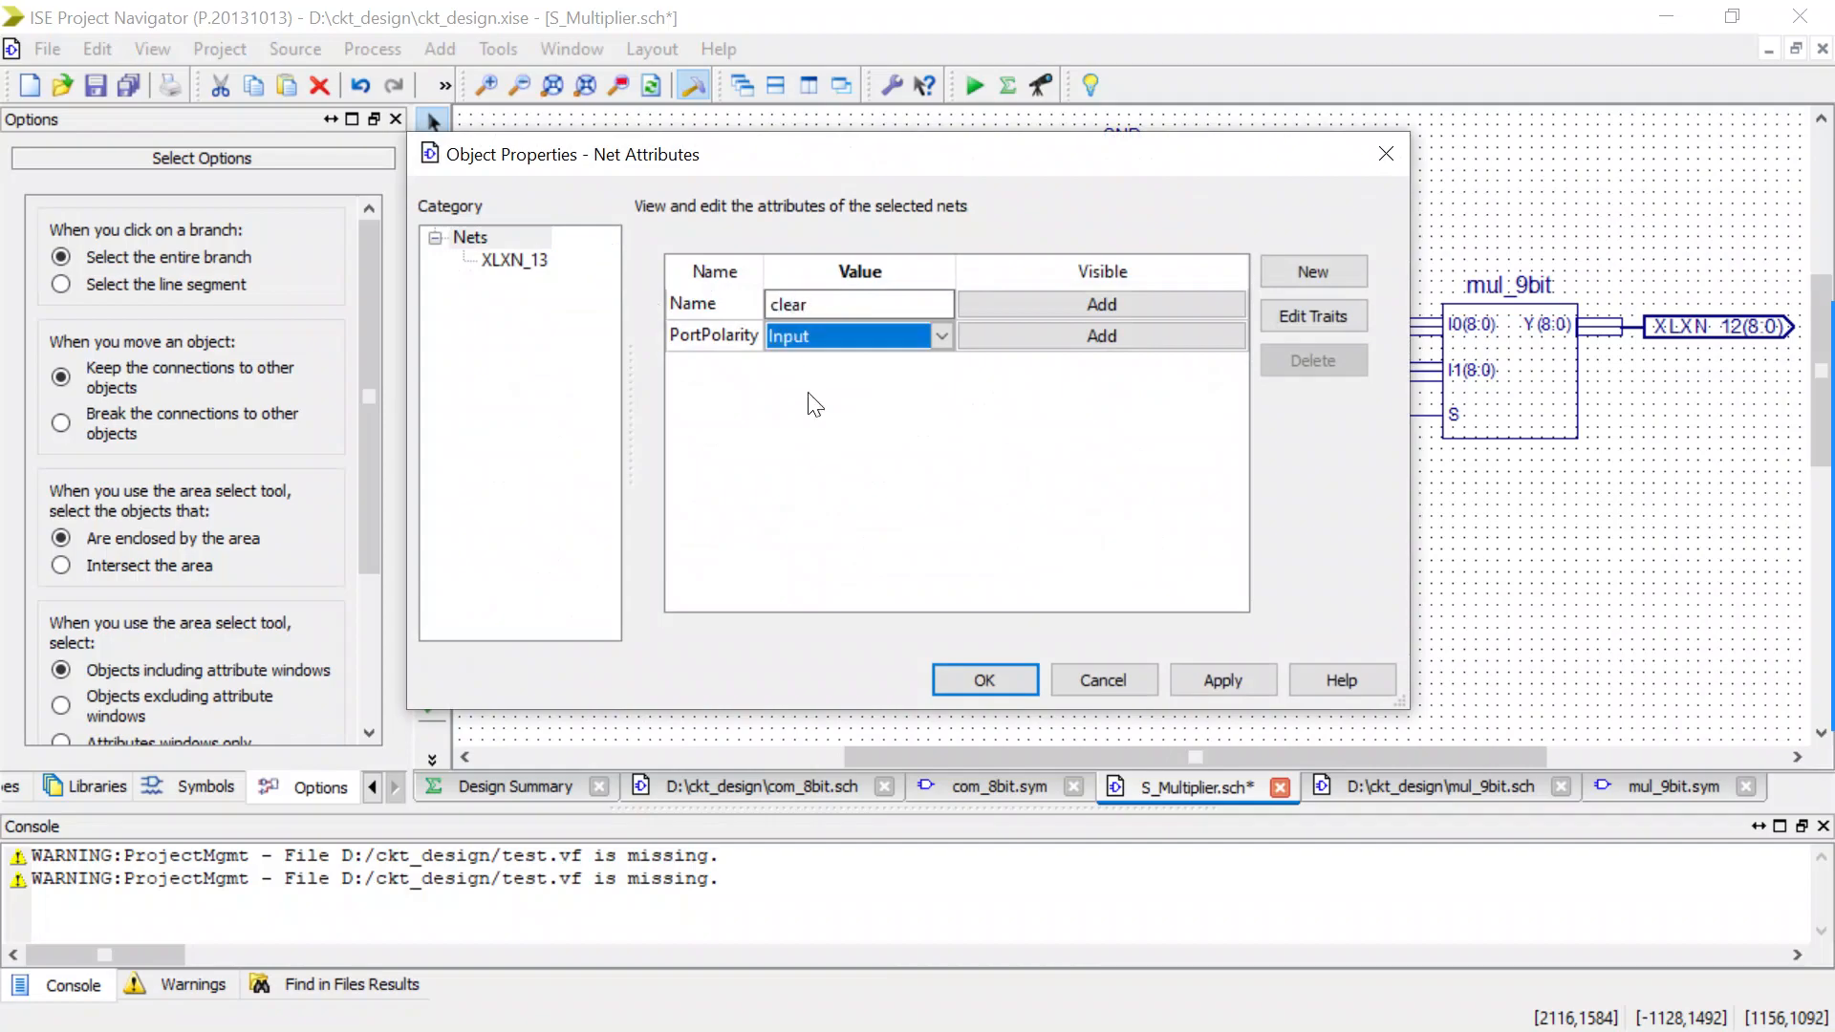
left_click(967, 675)
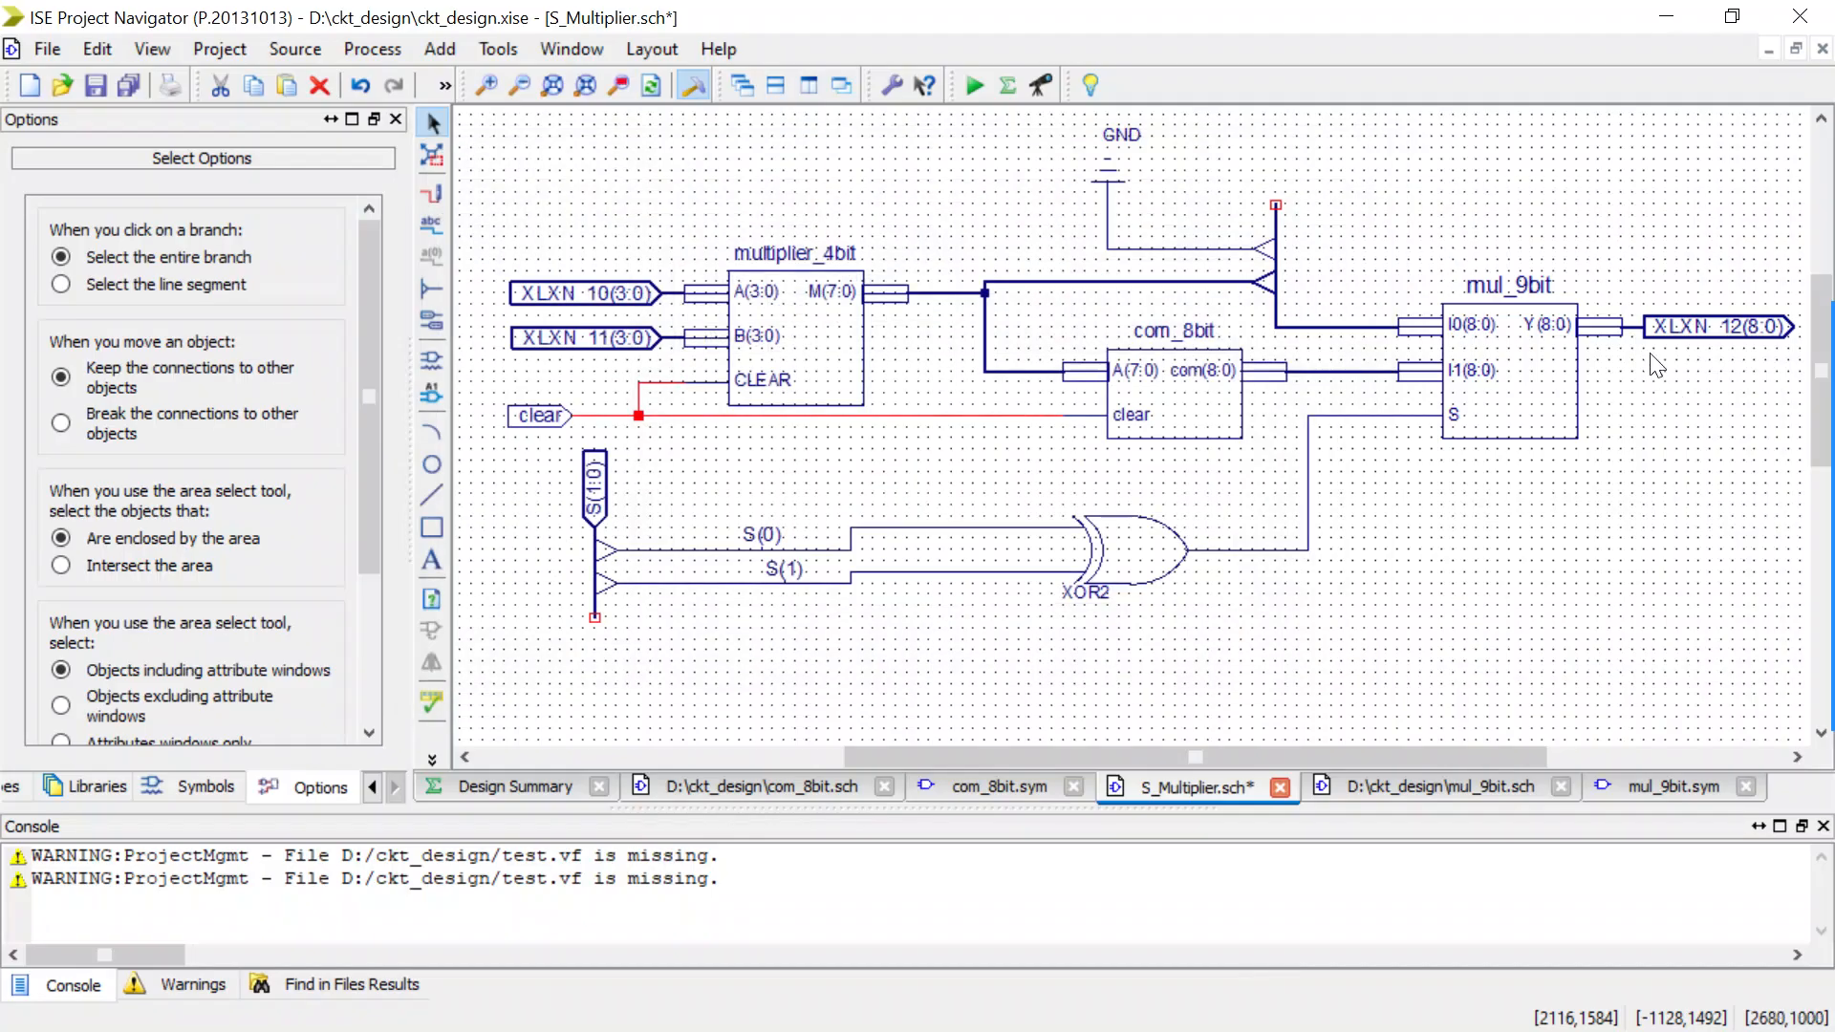
Rename the mul_9bit Y output net as OUT(8:0).
left_click(1626, 326)
double_click(1626, 327)
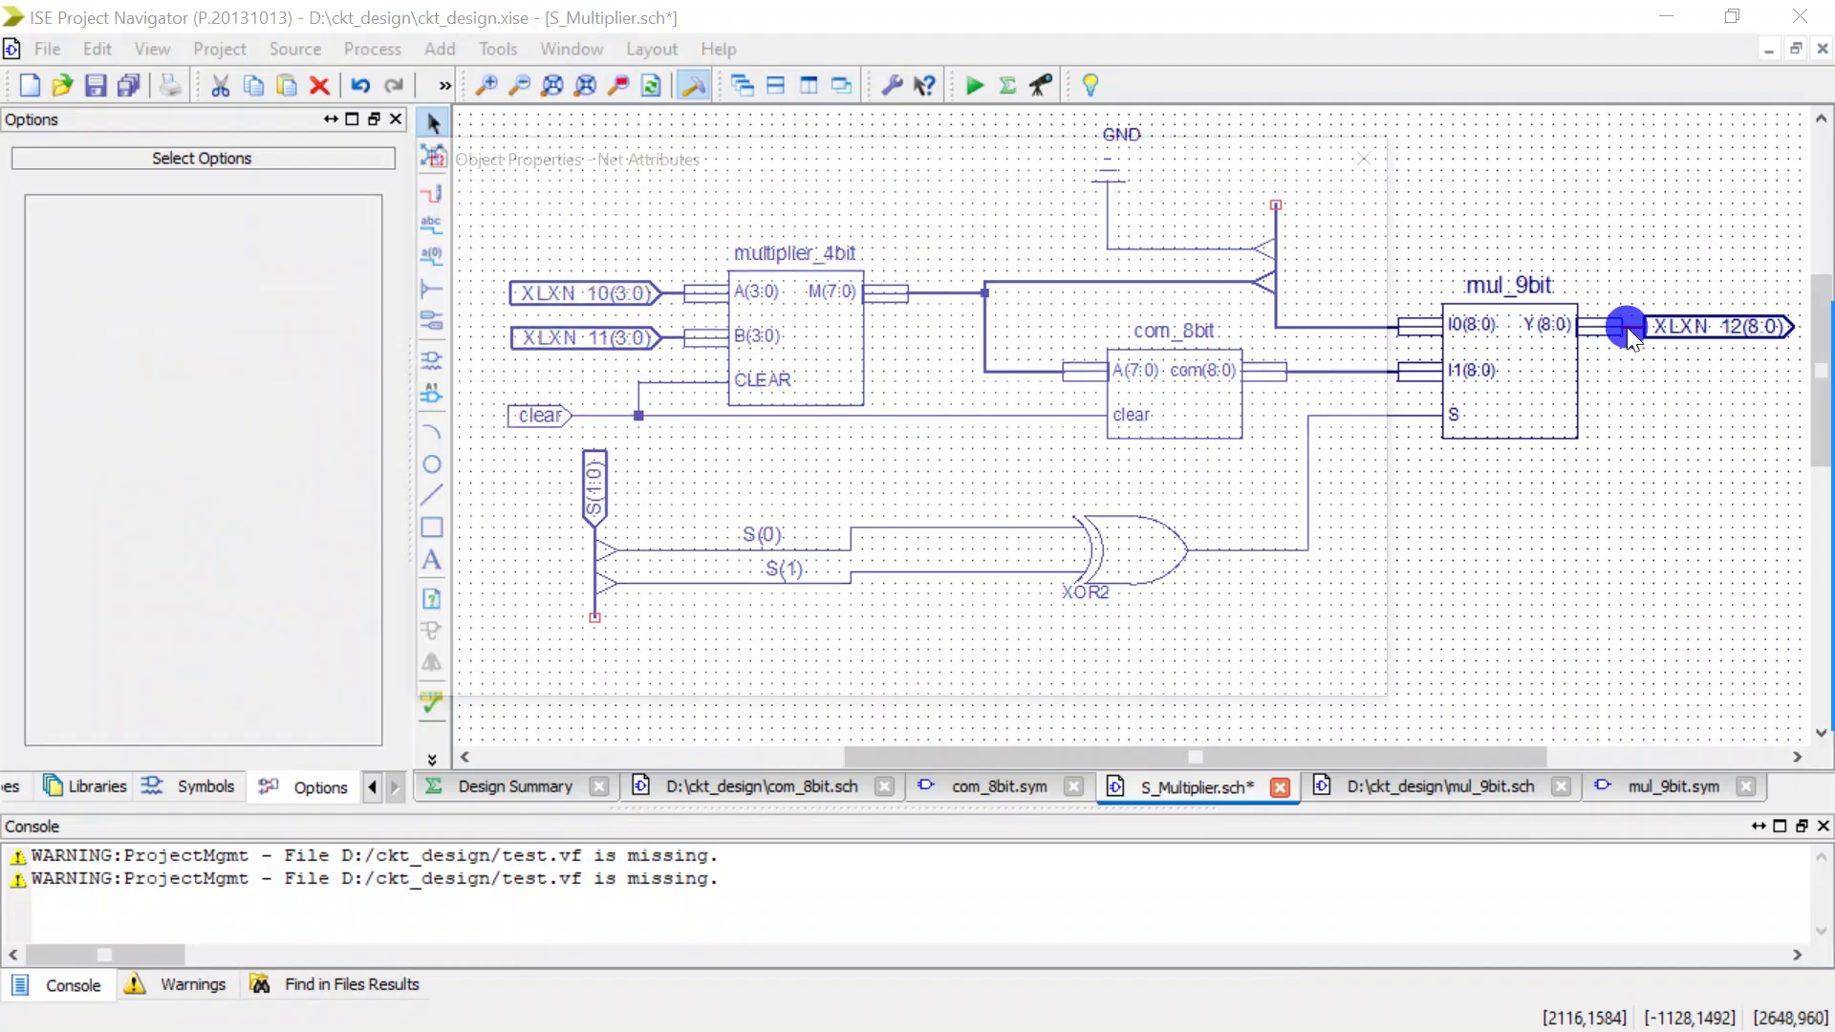
left_click(864, 304)
left_click_drag(871, 306, 760, 308)
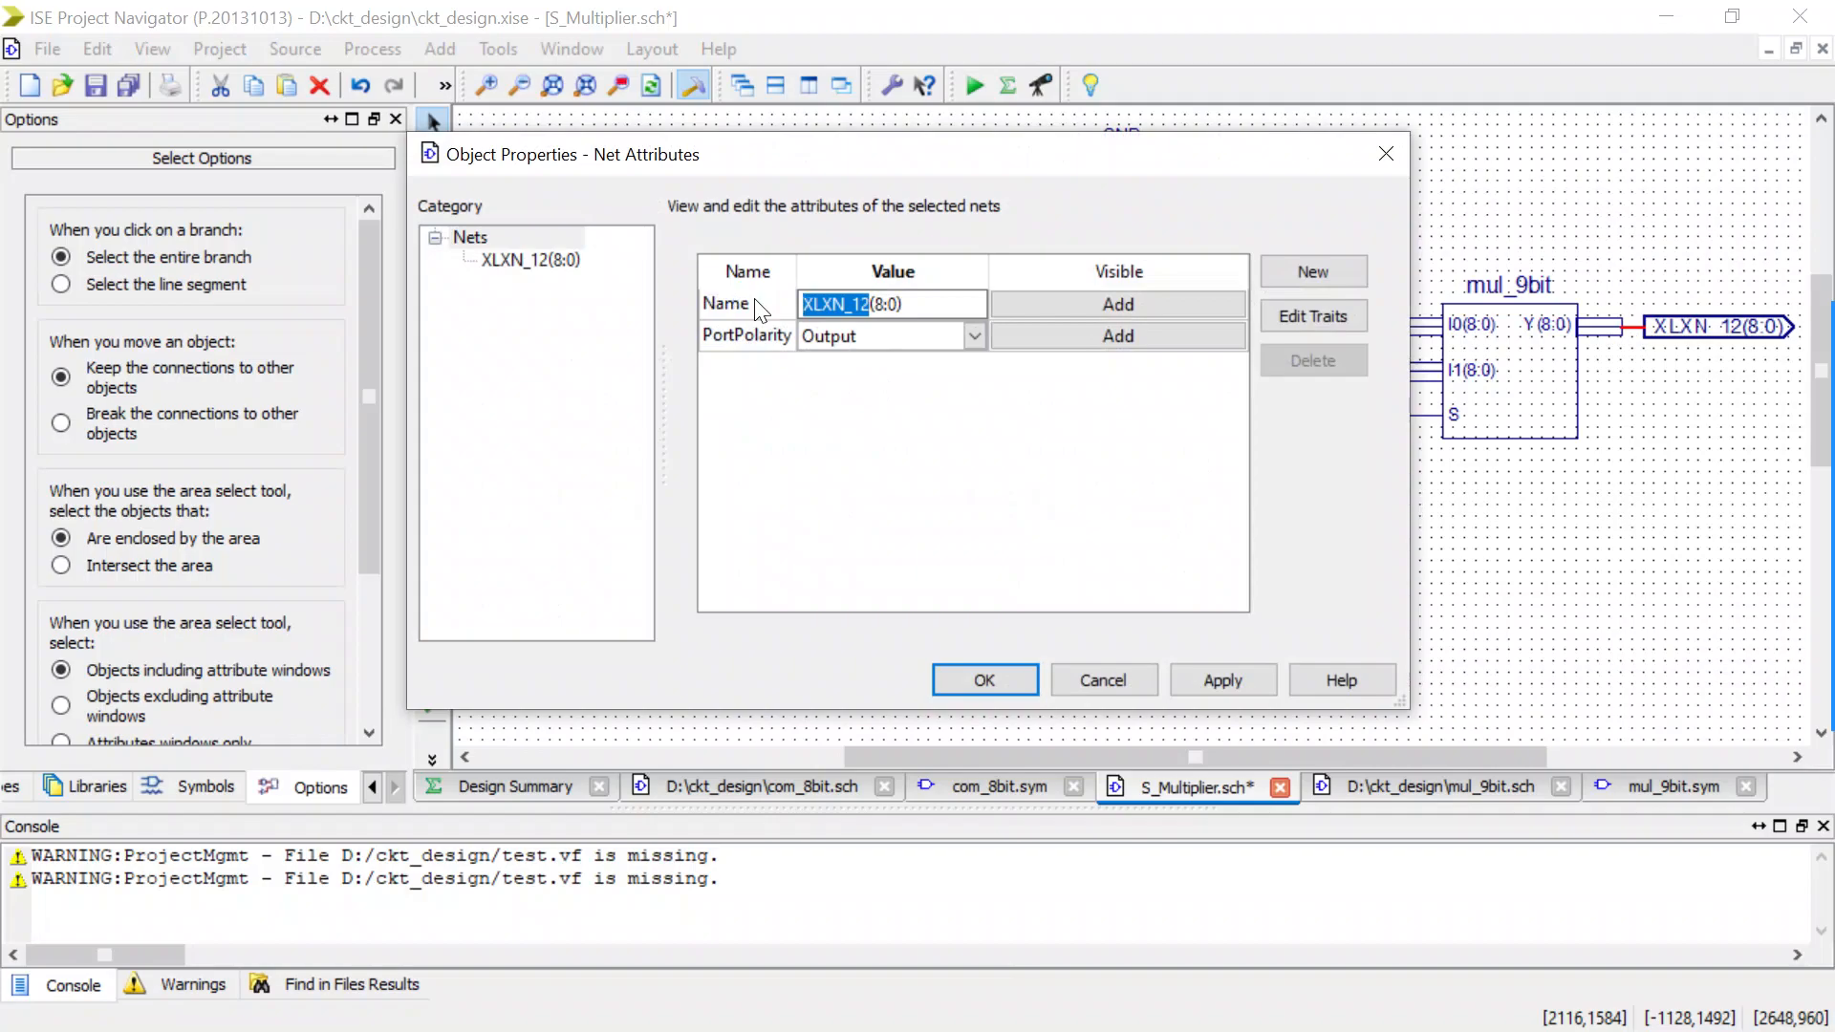
type("OUT")
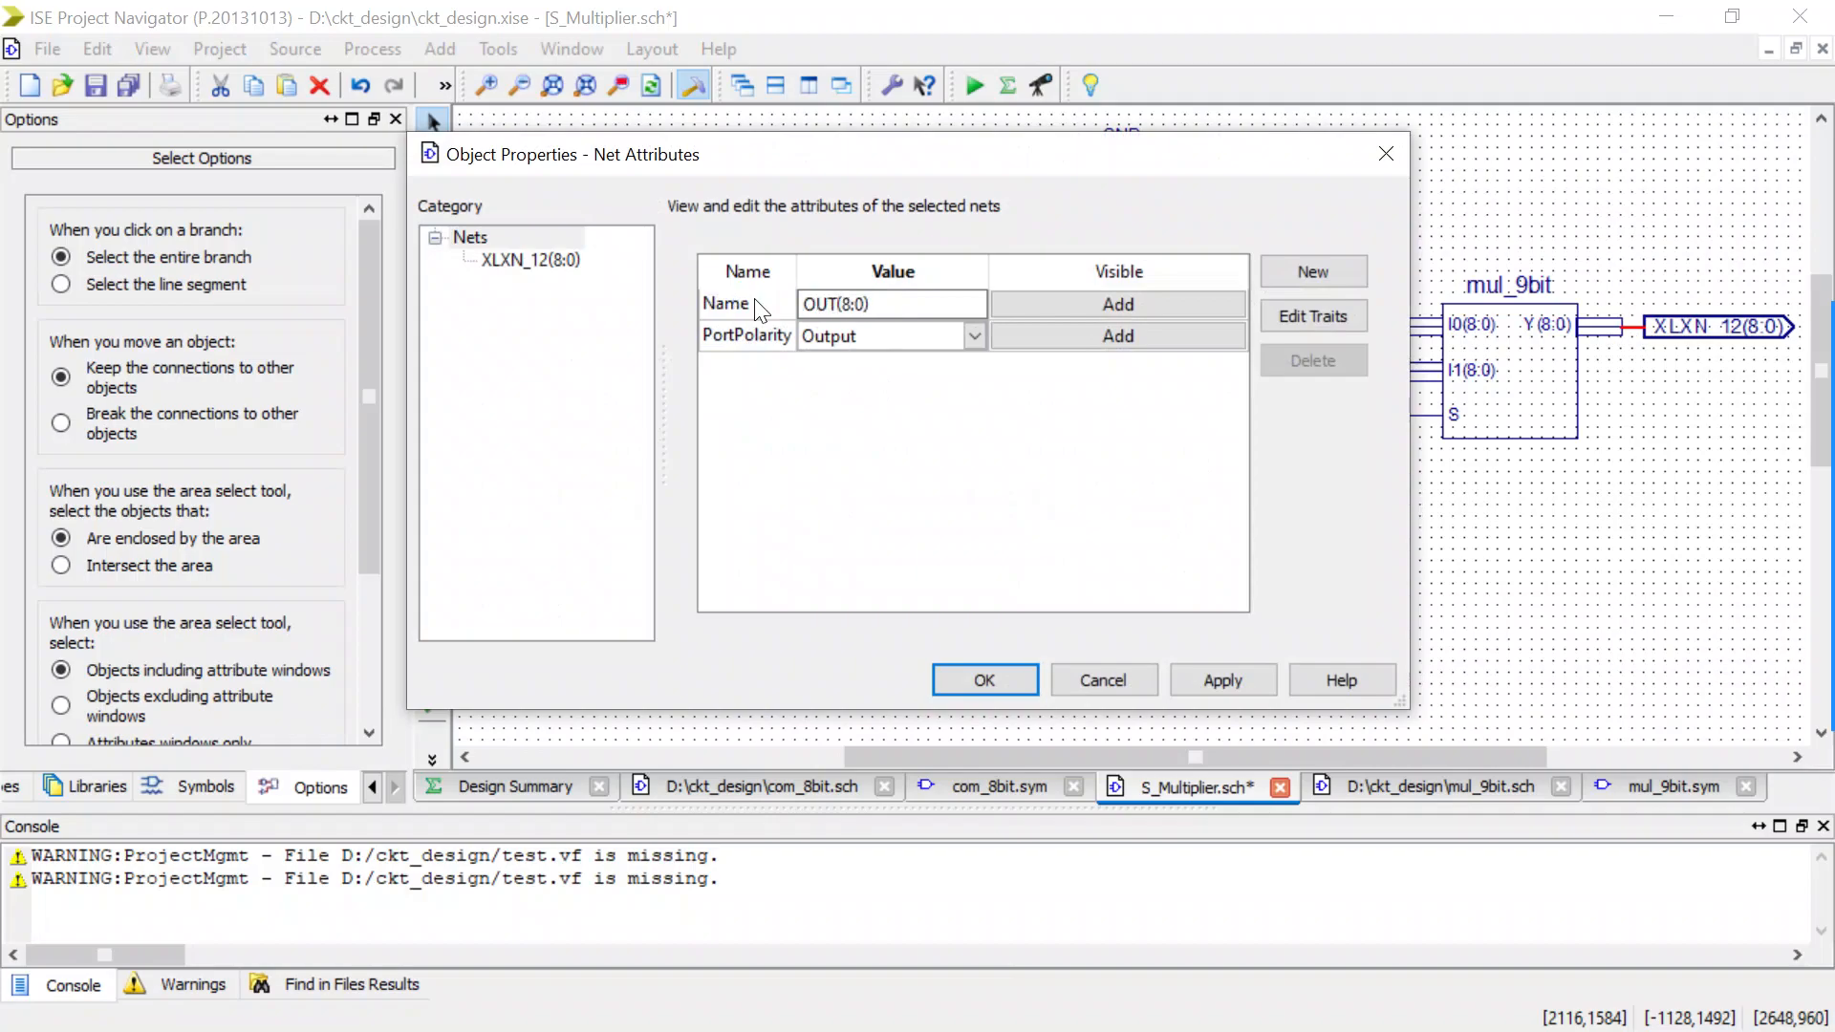
left_click(984, 680)
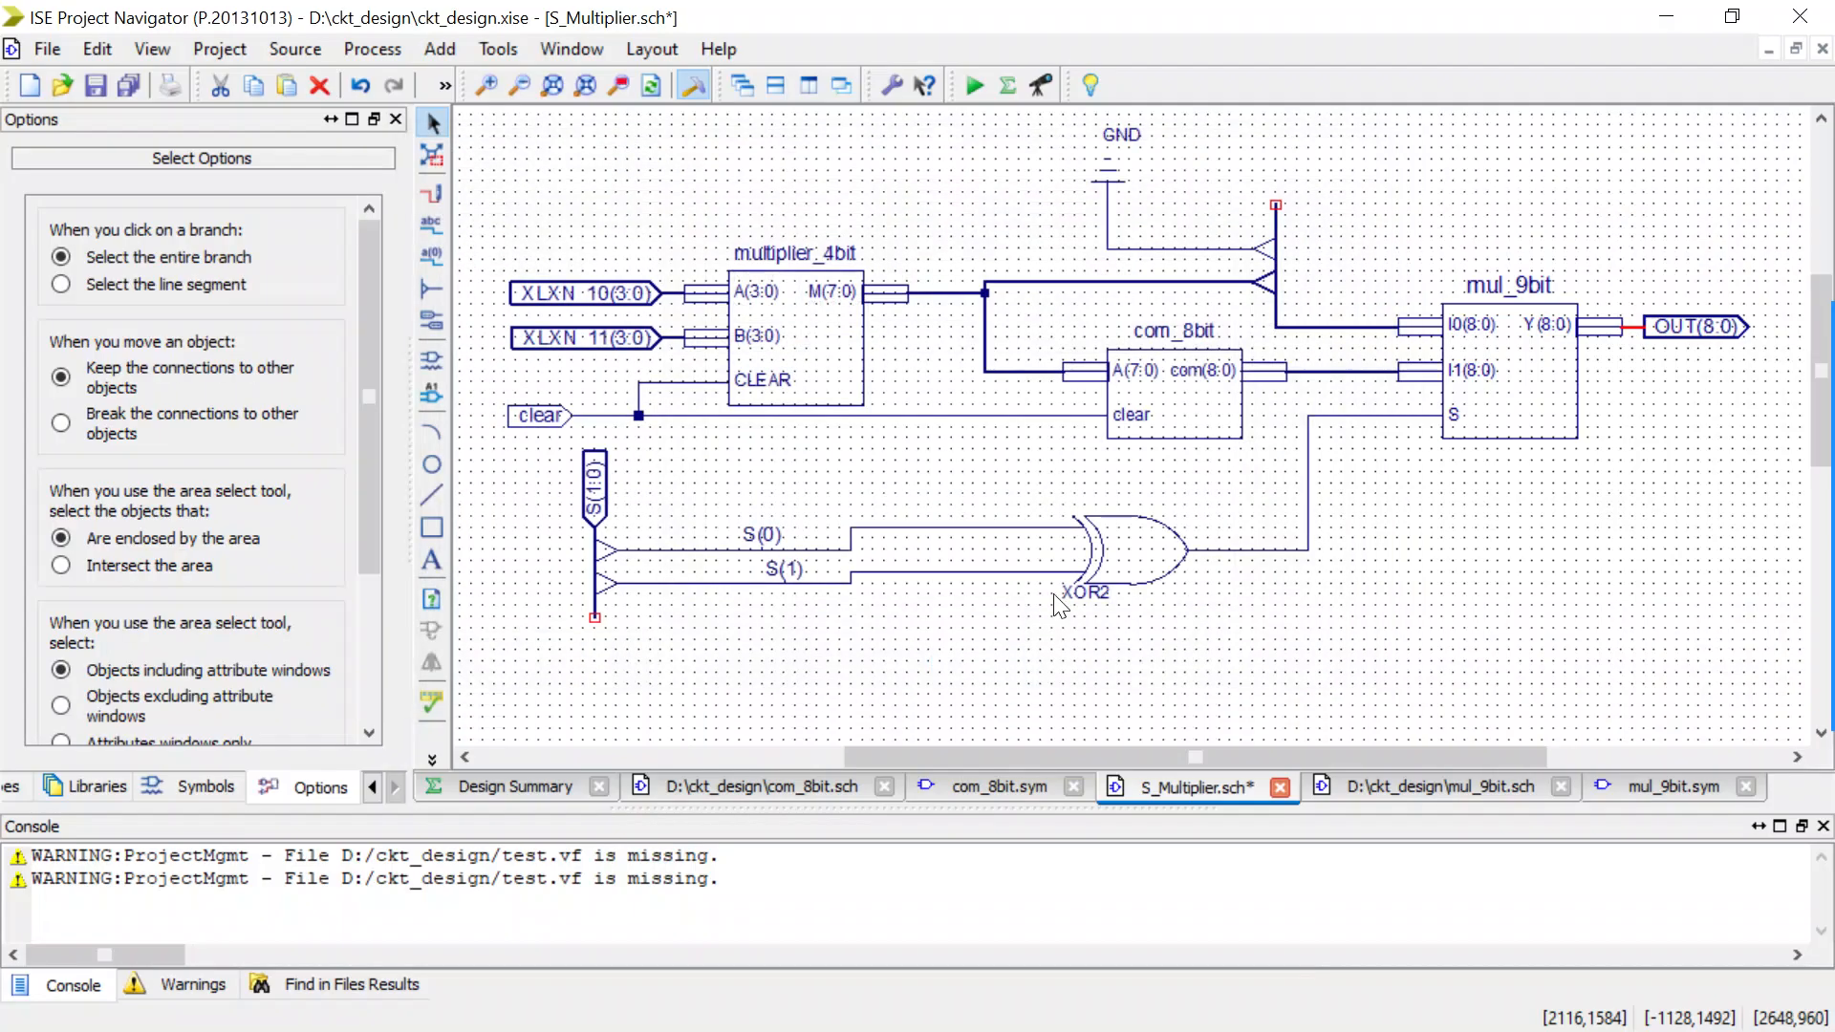
Save the schematic and run Simulate Behavioral Model on S_Multiplier from the design hierarchy.
scroll(1130, 363, "down", 3)
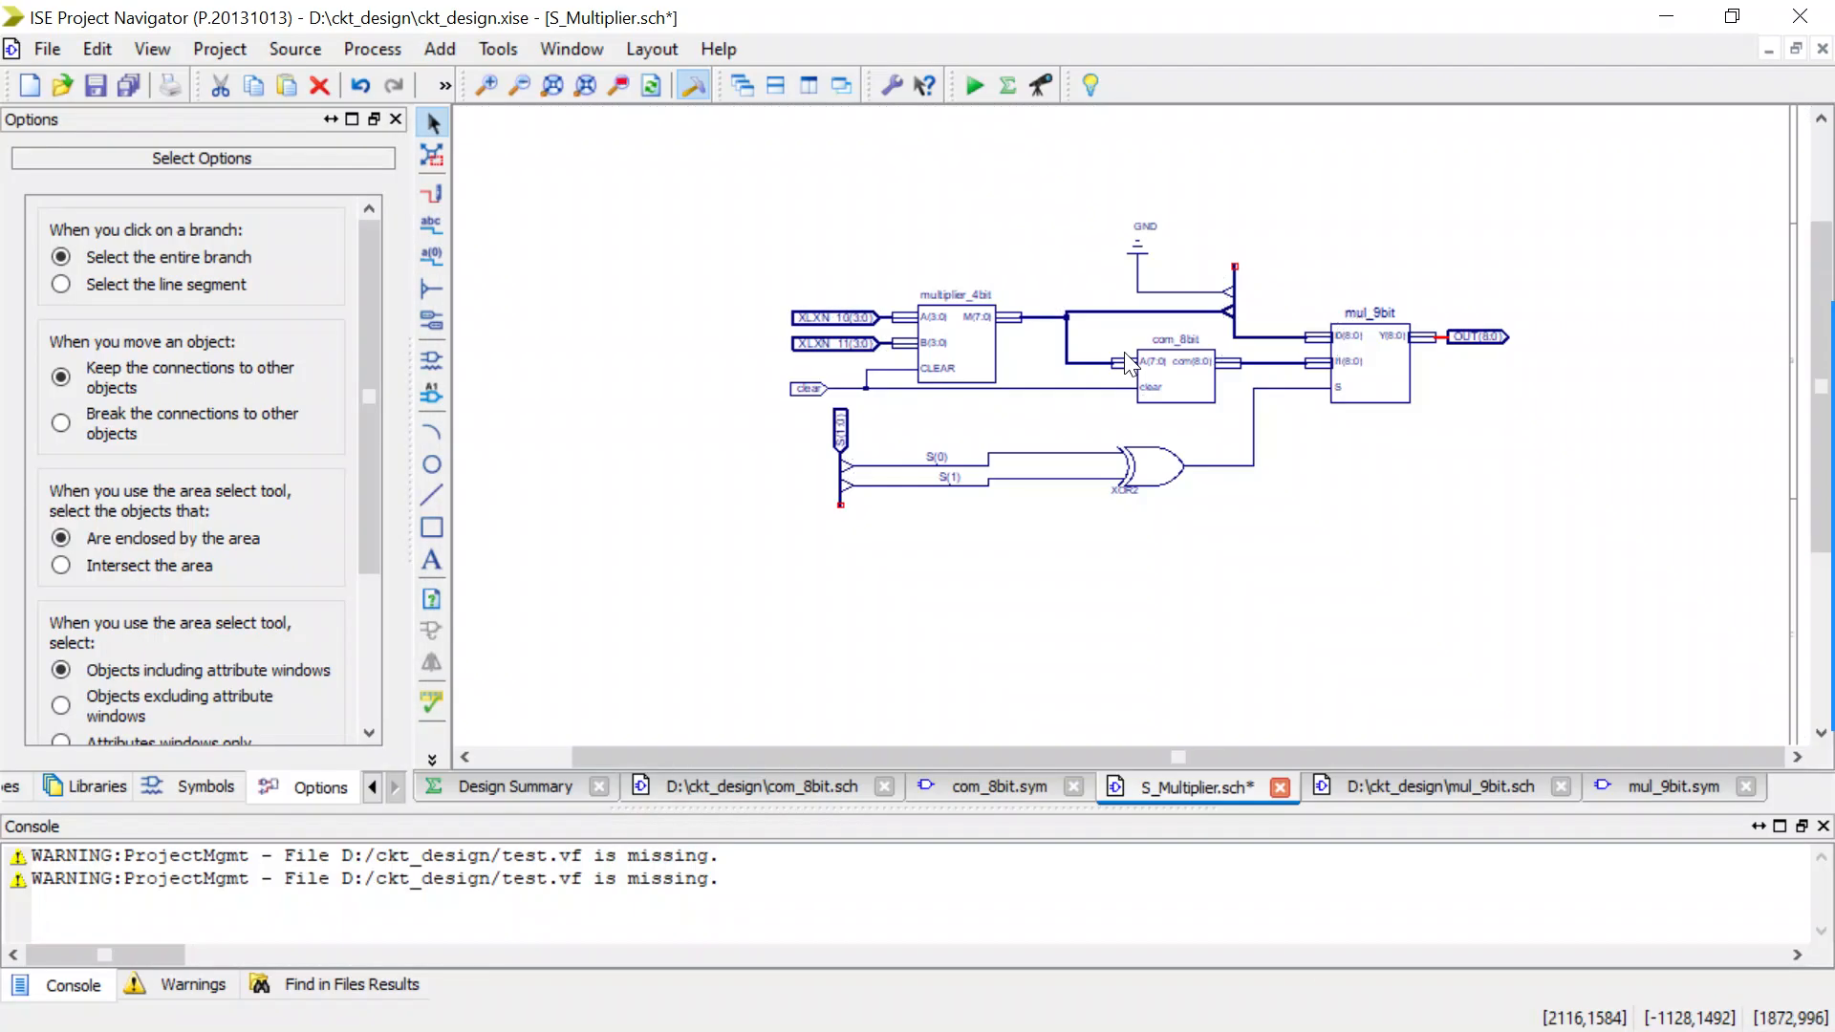
key("ctrl+s")
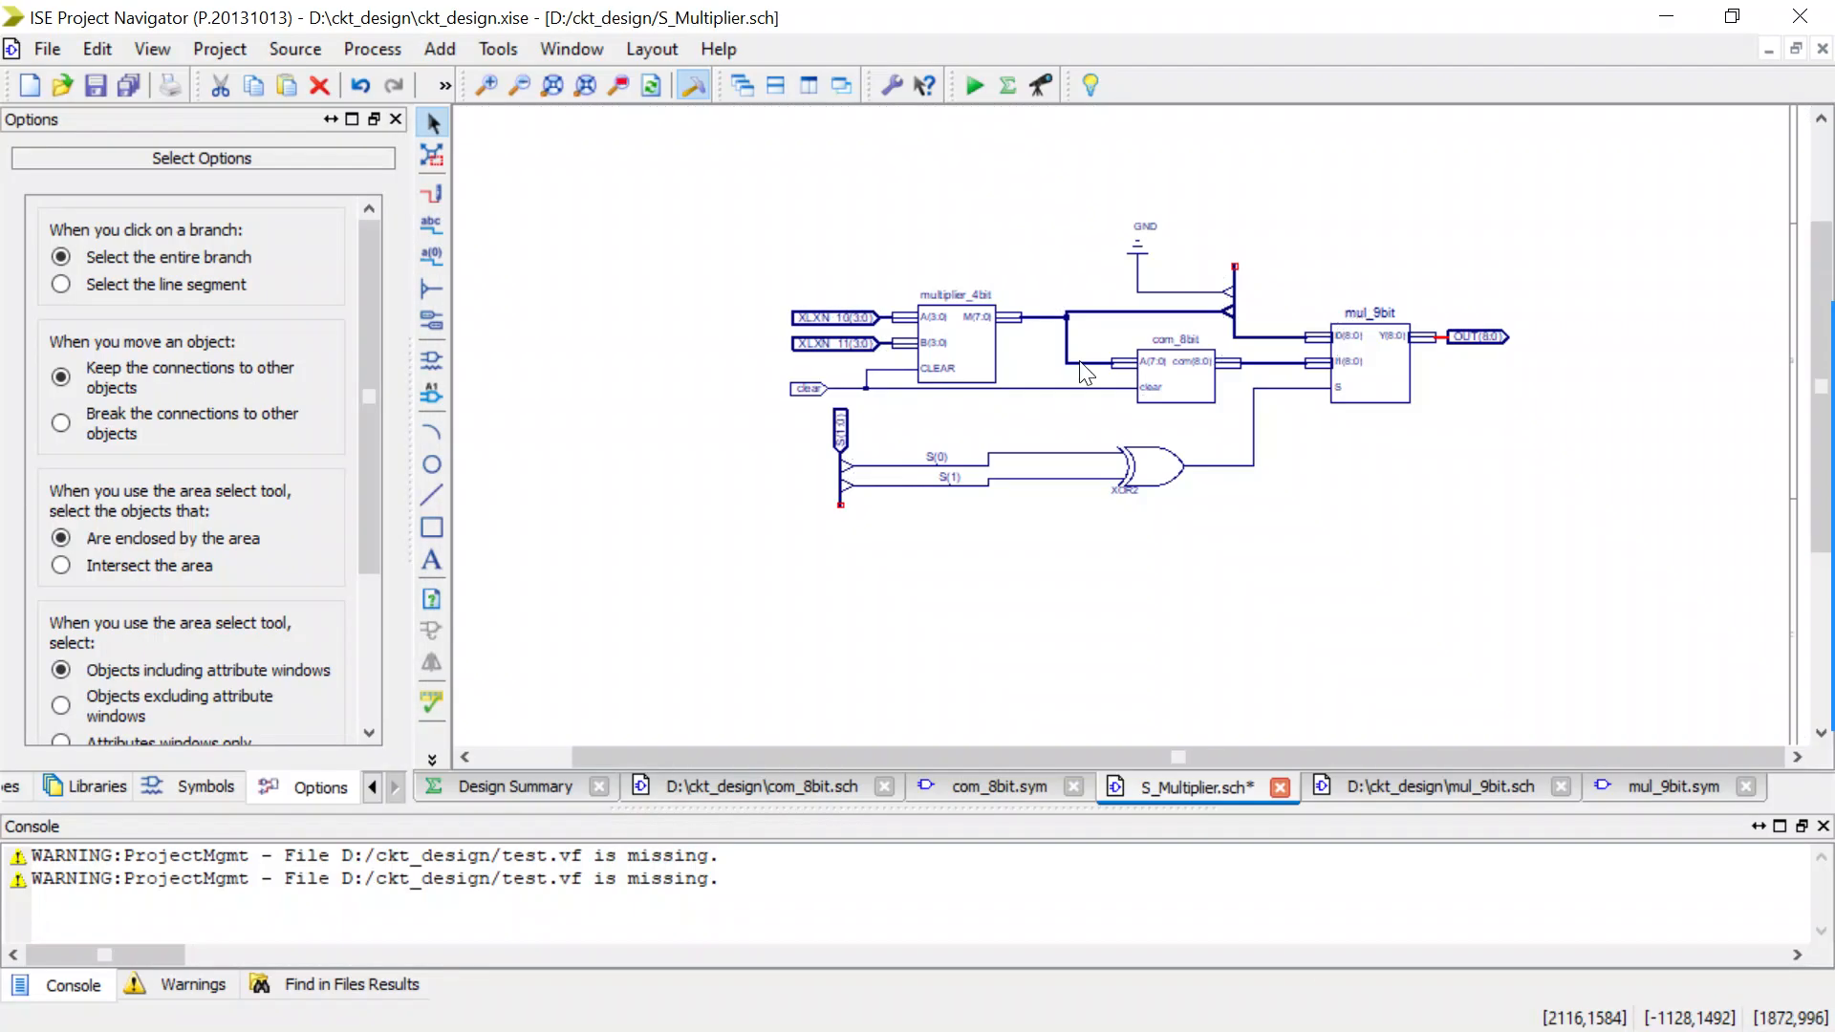
left_click(373, 787)
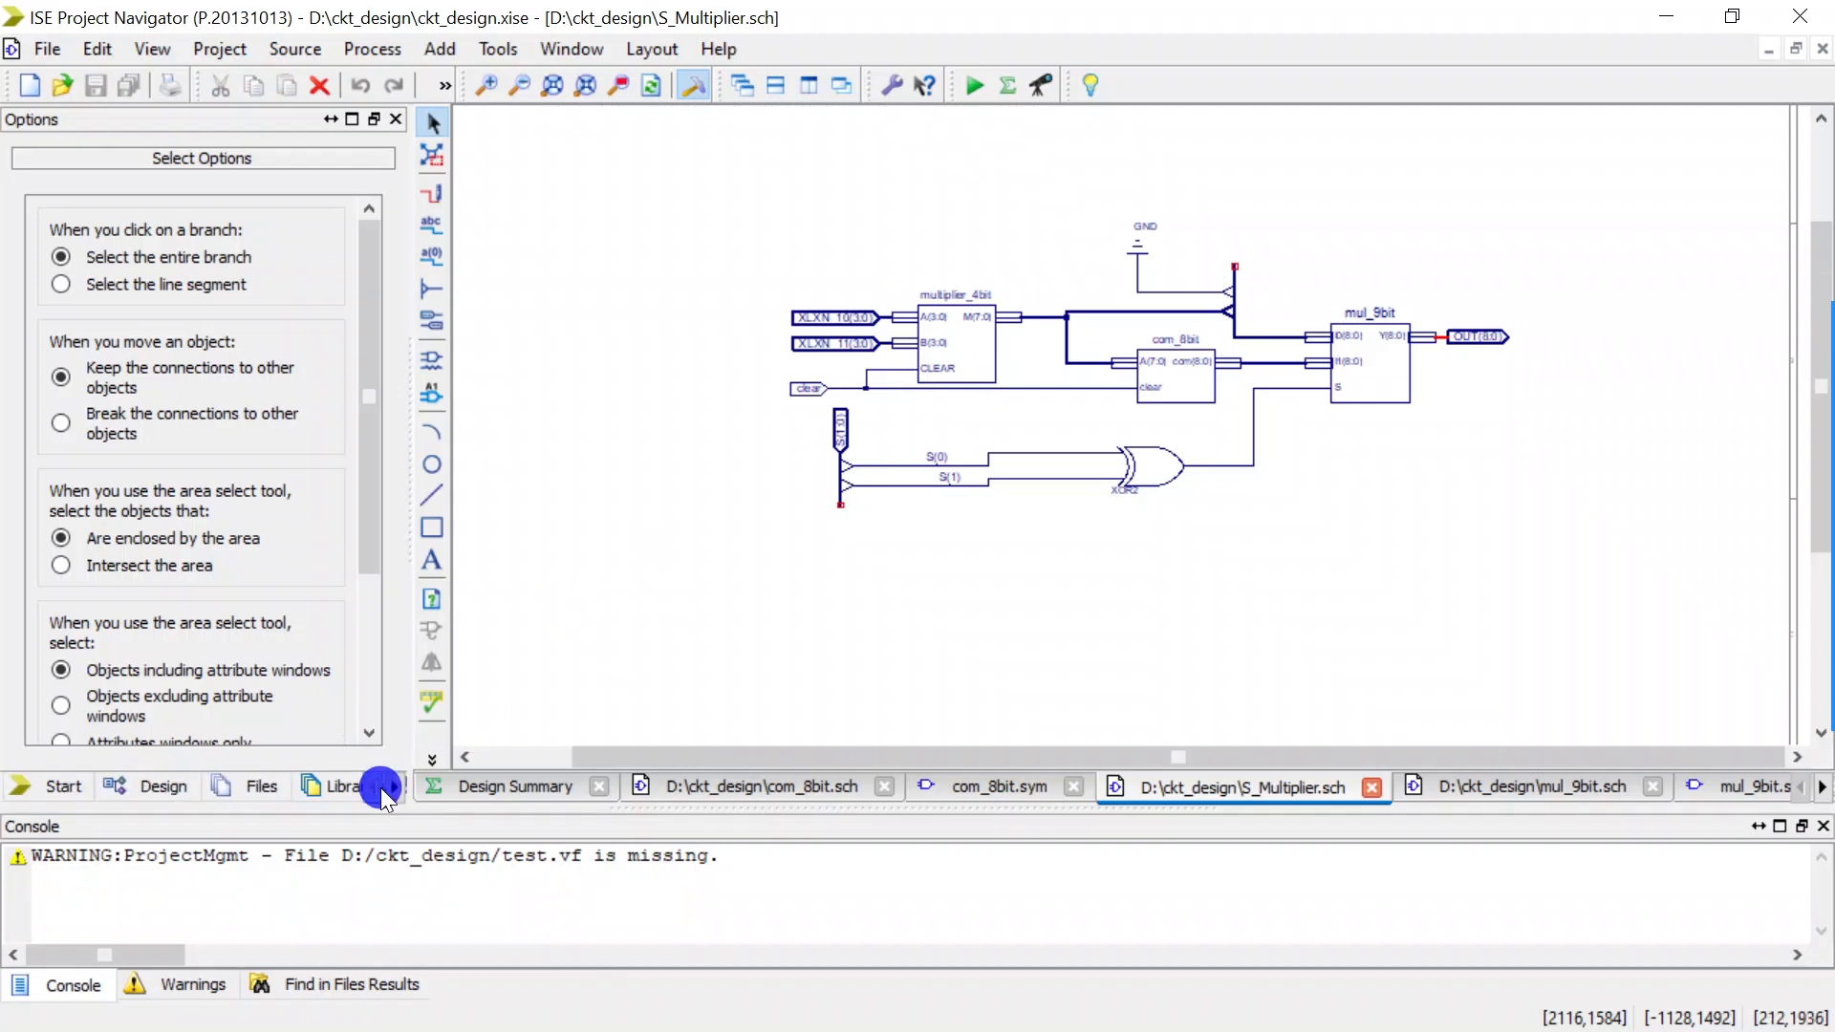
left_click(177, 789)
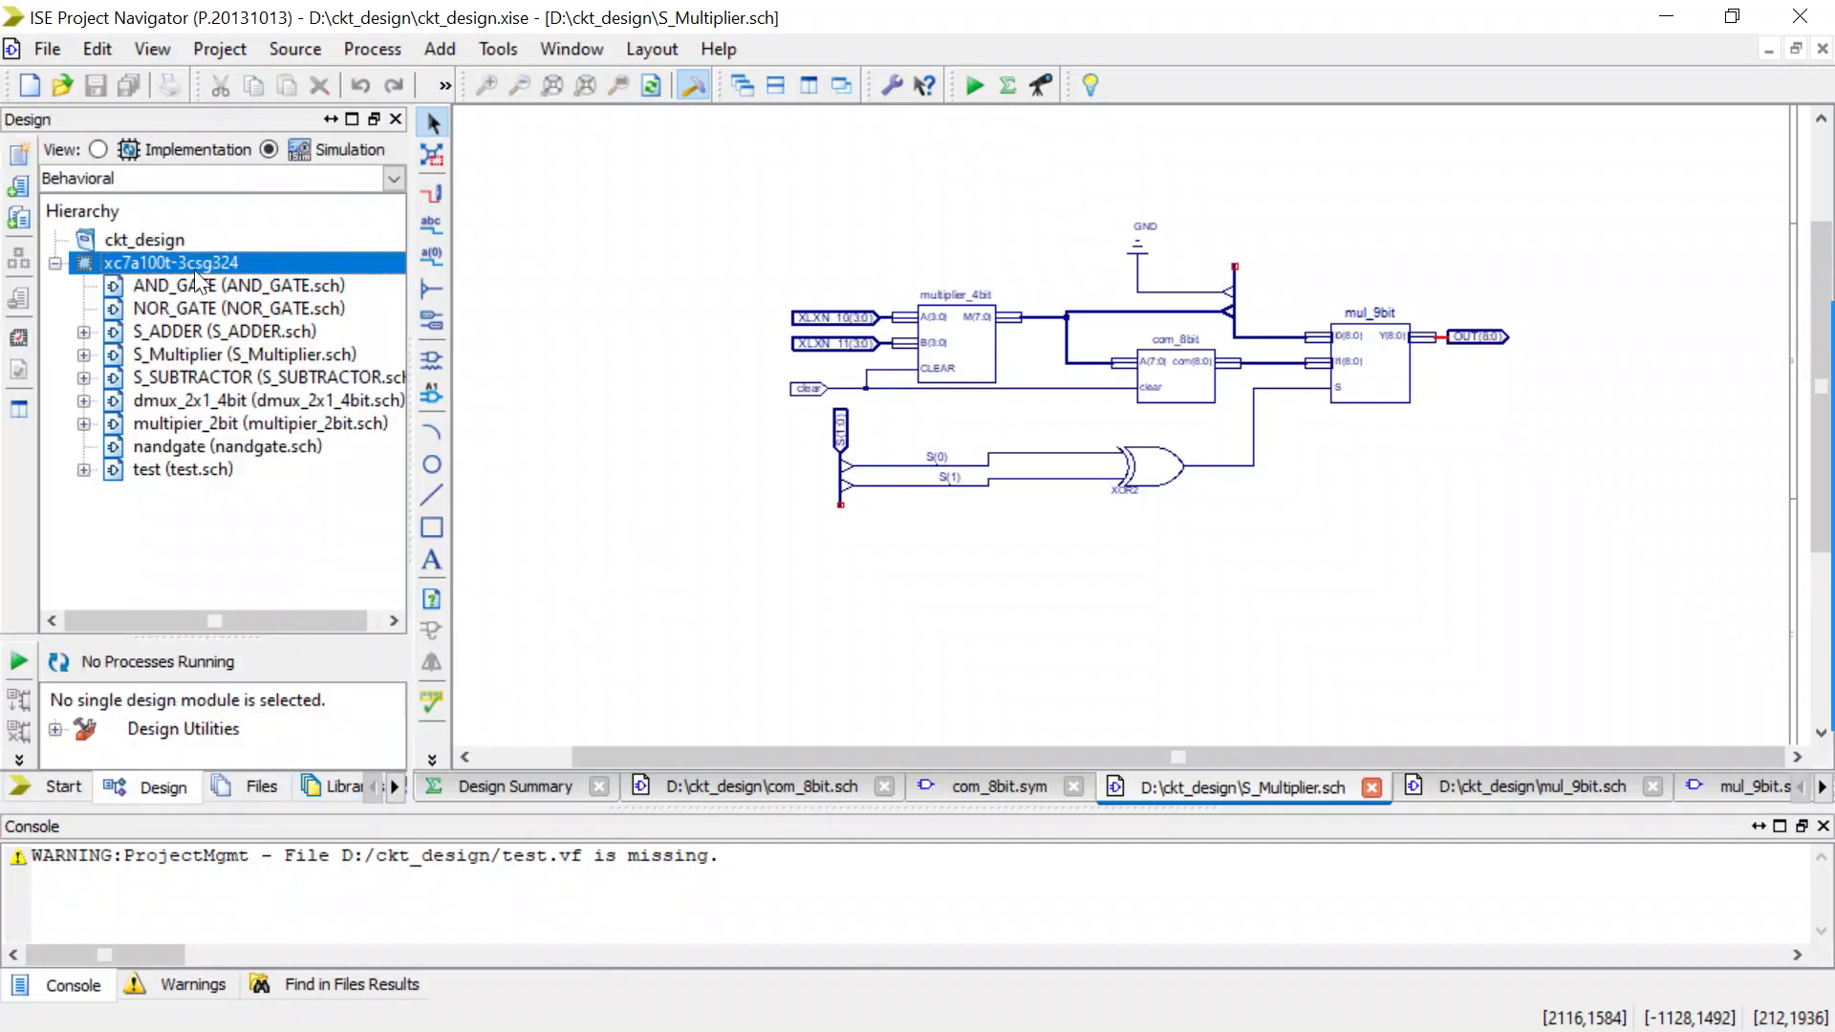
left_click(170, 375)
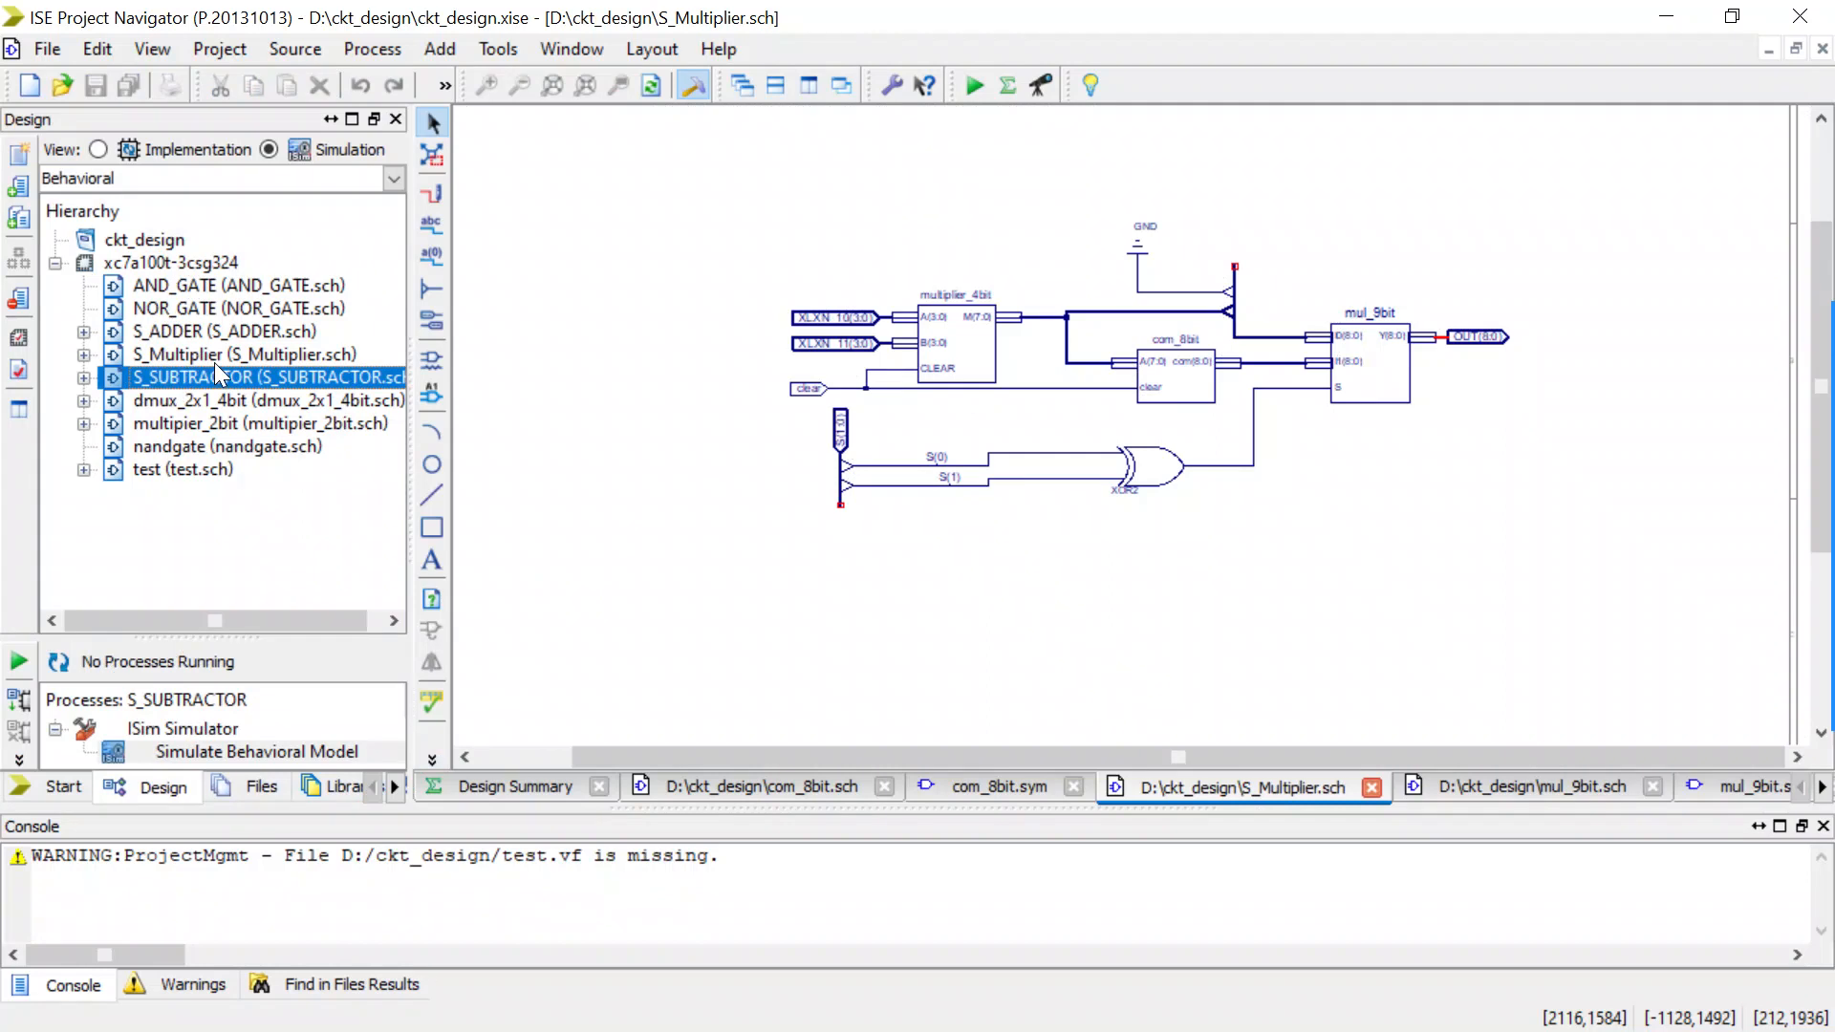
left_click(214, 356)
double_click(169, 757)
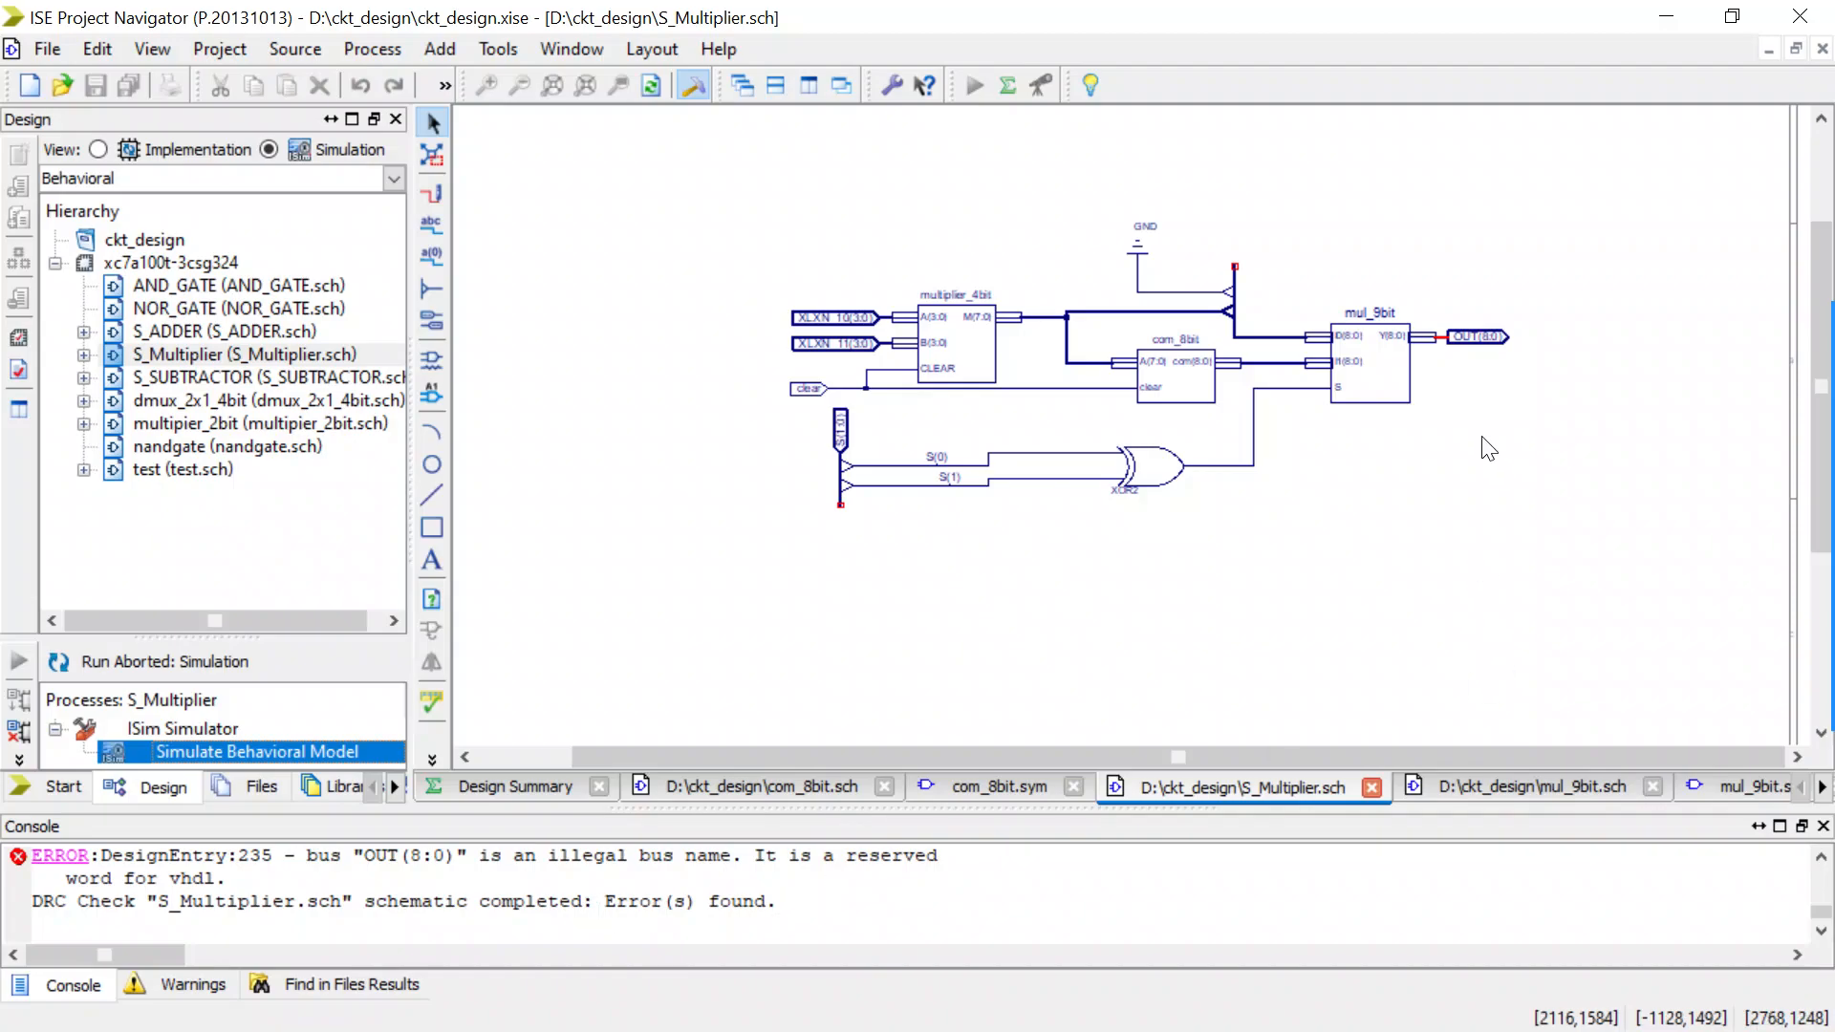
Move the mul_9bit output marker farther from the block and rename its net as Y(8:0).
mouse_move(1486, 337)
left_mouse_down()
mouse_move(1565, 327)
mouse_move(1597, 347)
left_mouse_up()
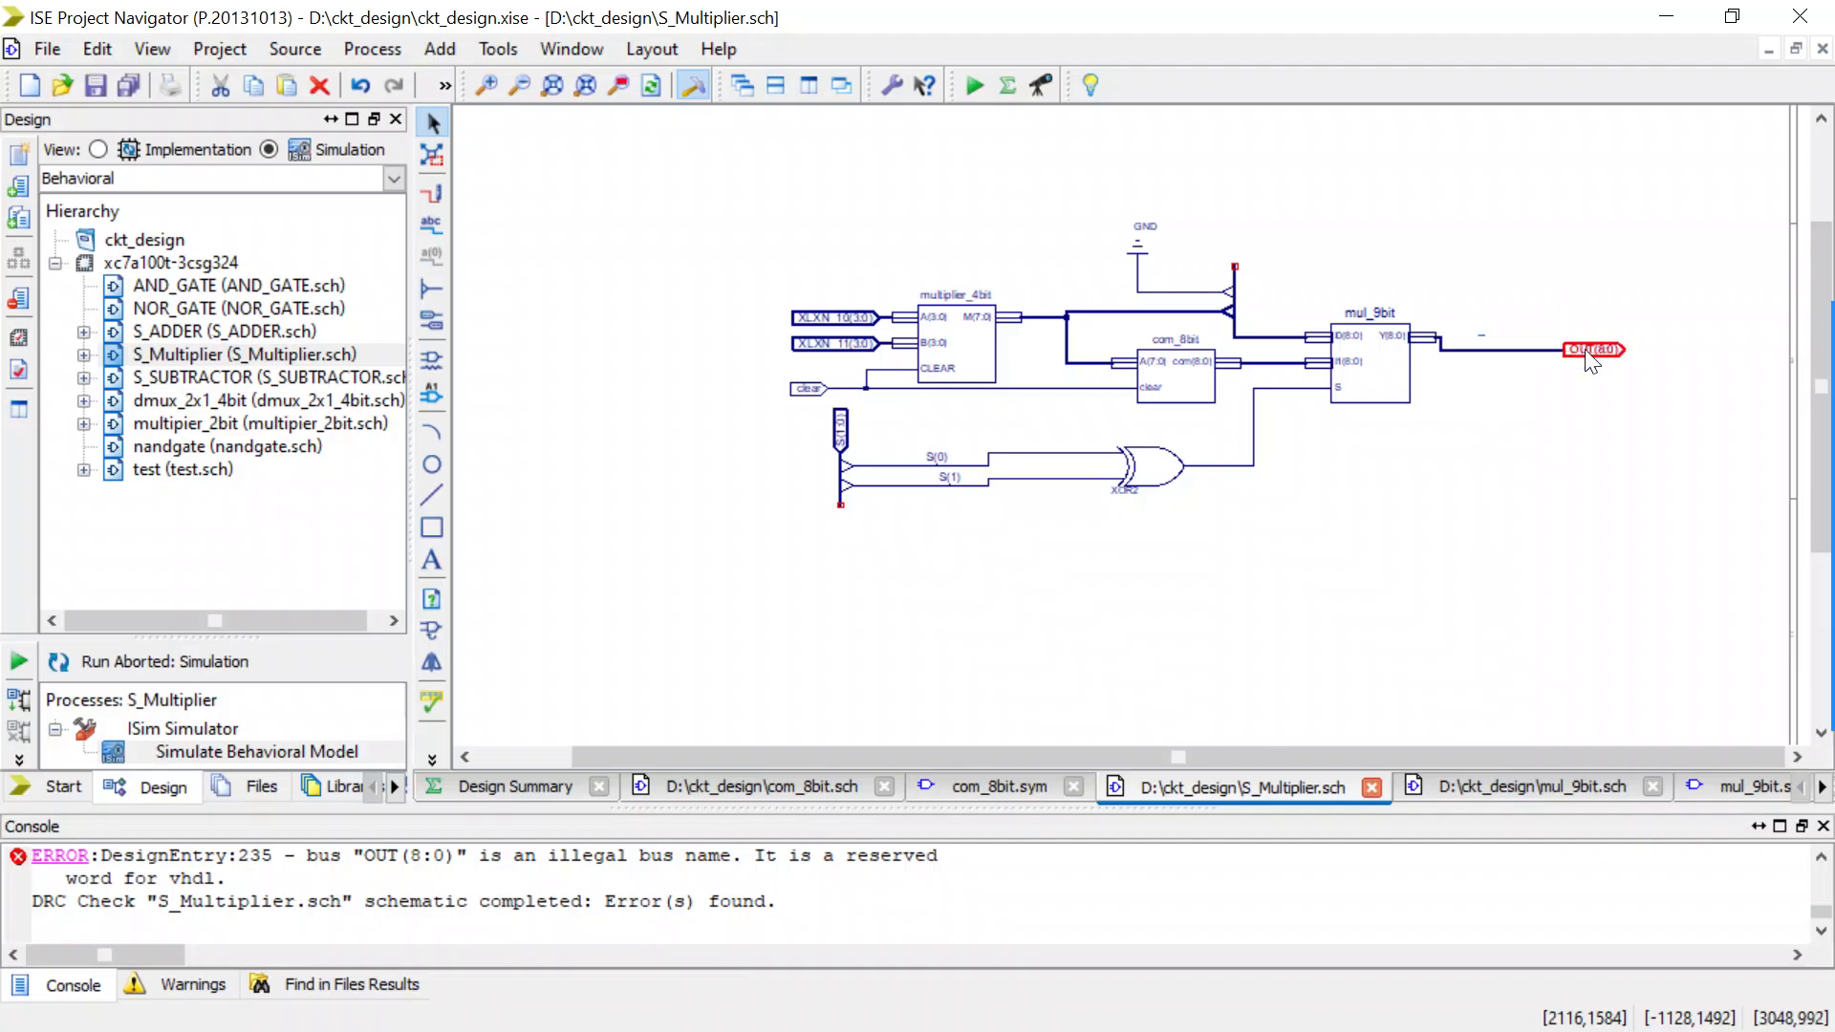
double_click(1493, 350)
left_click_drag(793, 303, 731, 308)
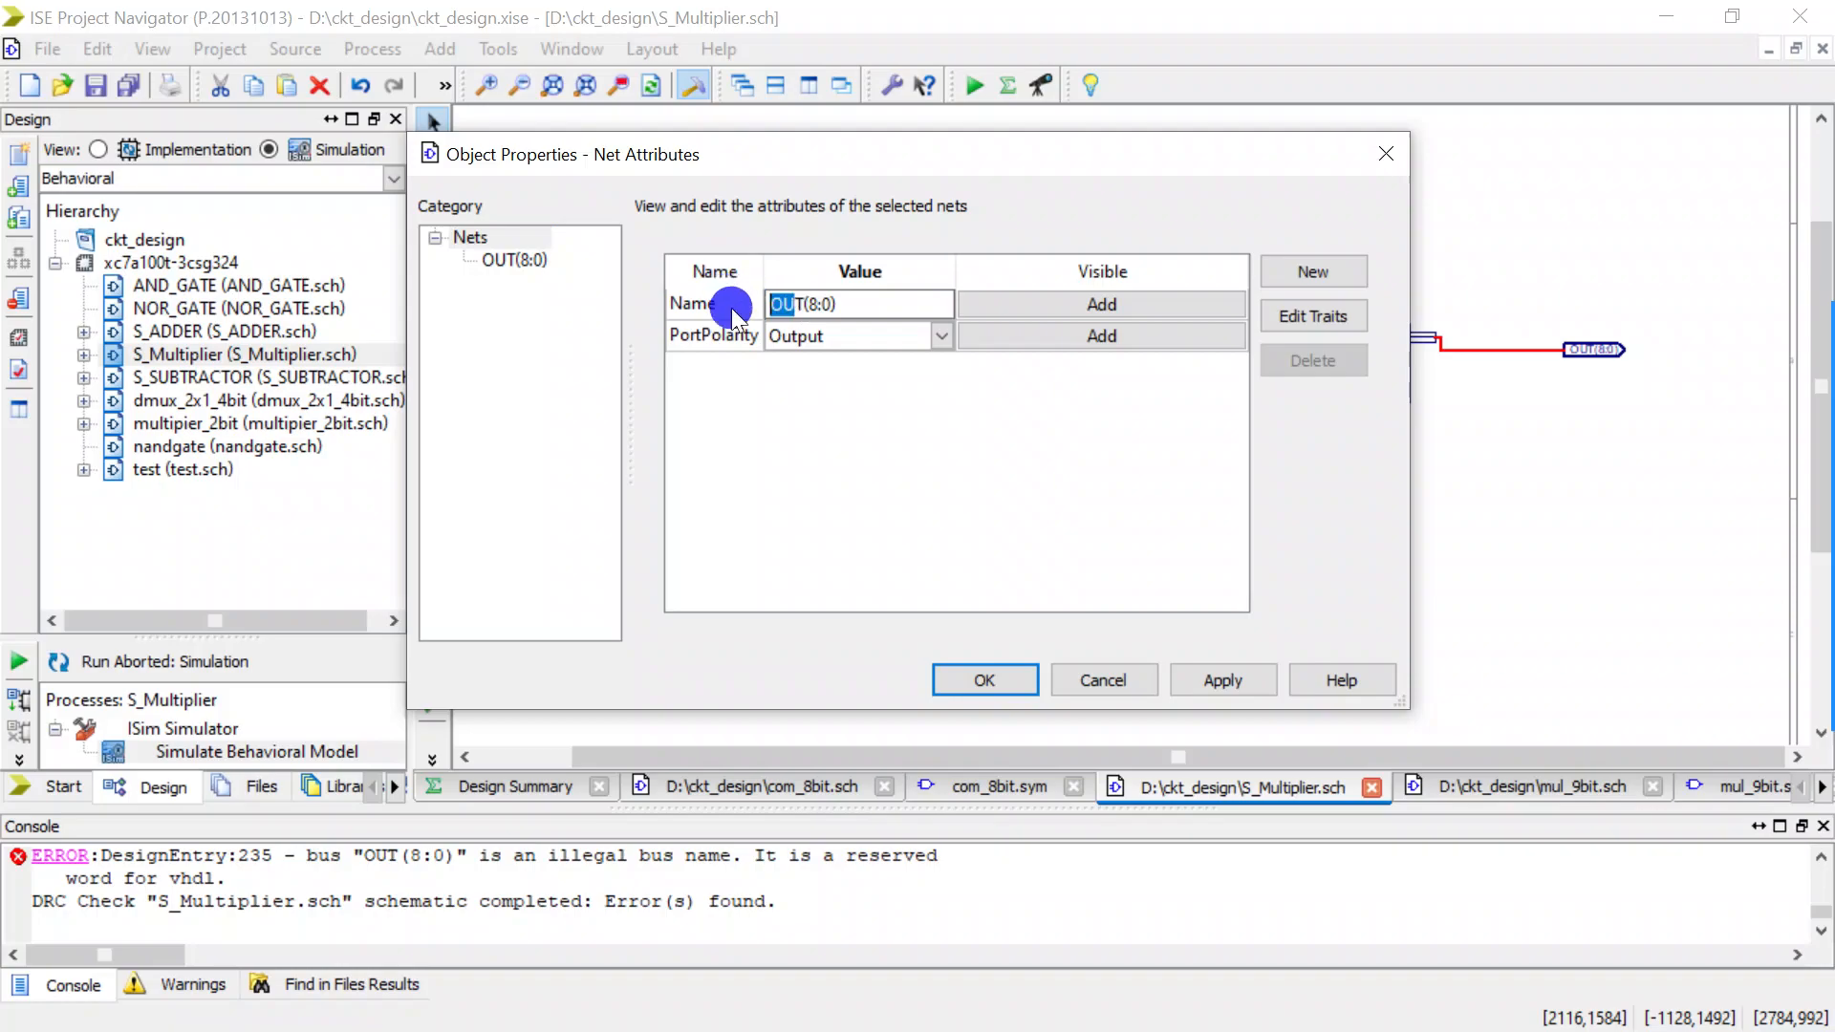
key("BackSpace")
key("Delete")
type("y")
key("BackSpace")
type("Y")
left_click(965, 679)
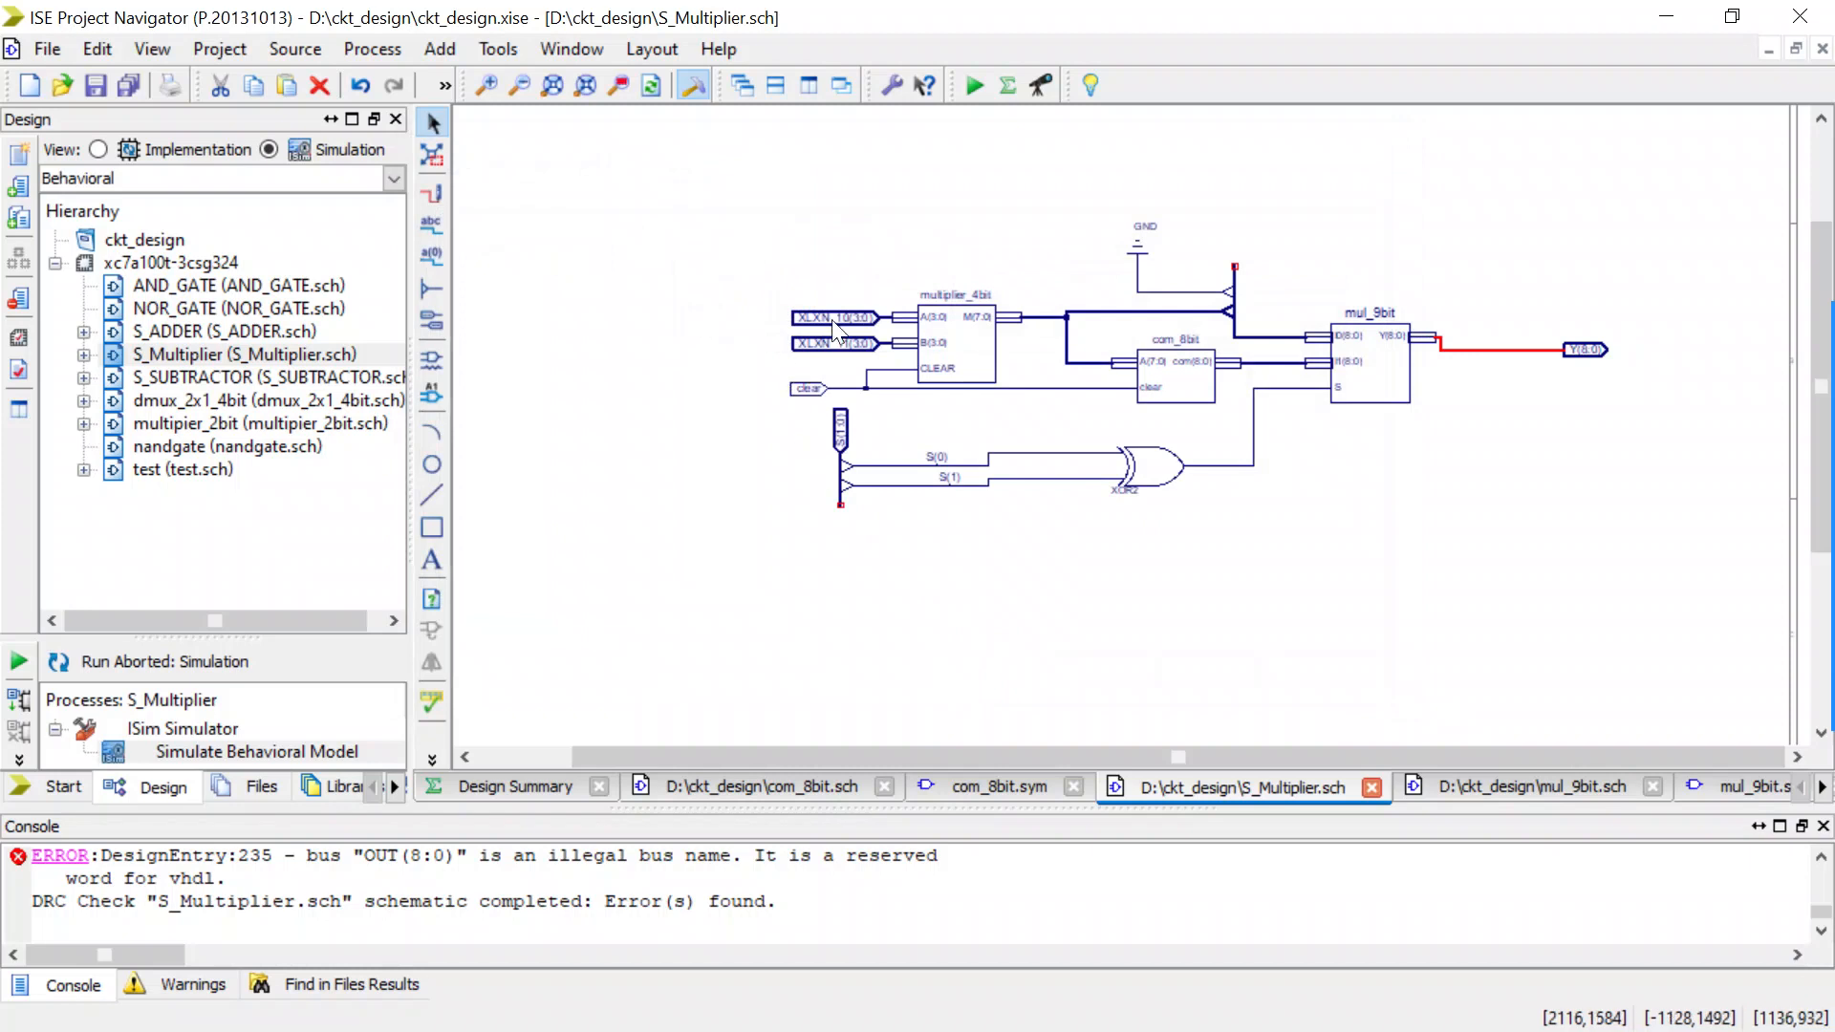
Rename the net feeding the multiplier_4bit A input as A(3:0).
double_click(885, 323)
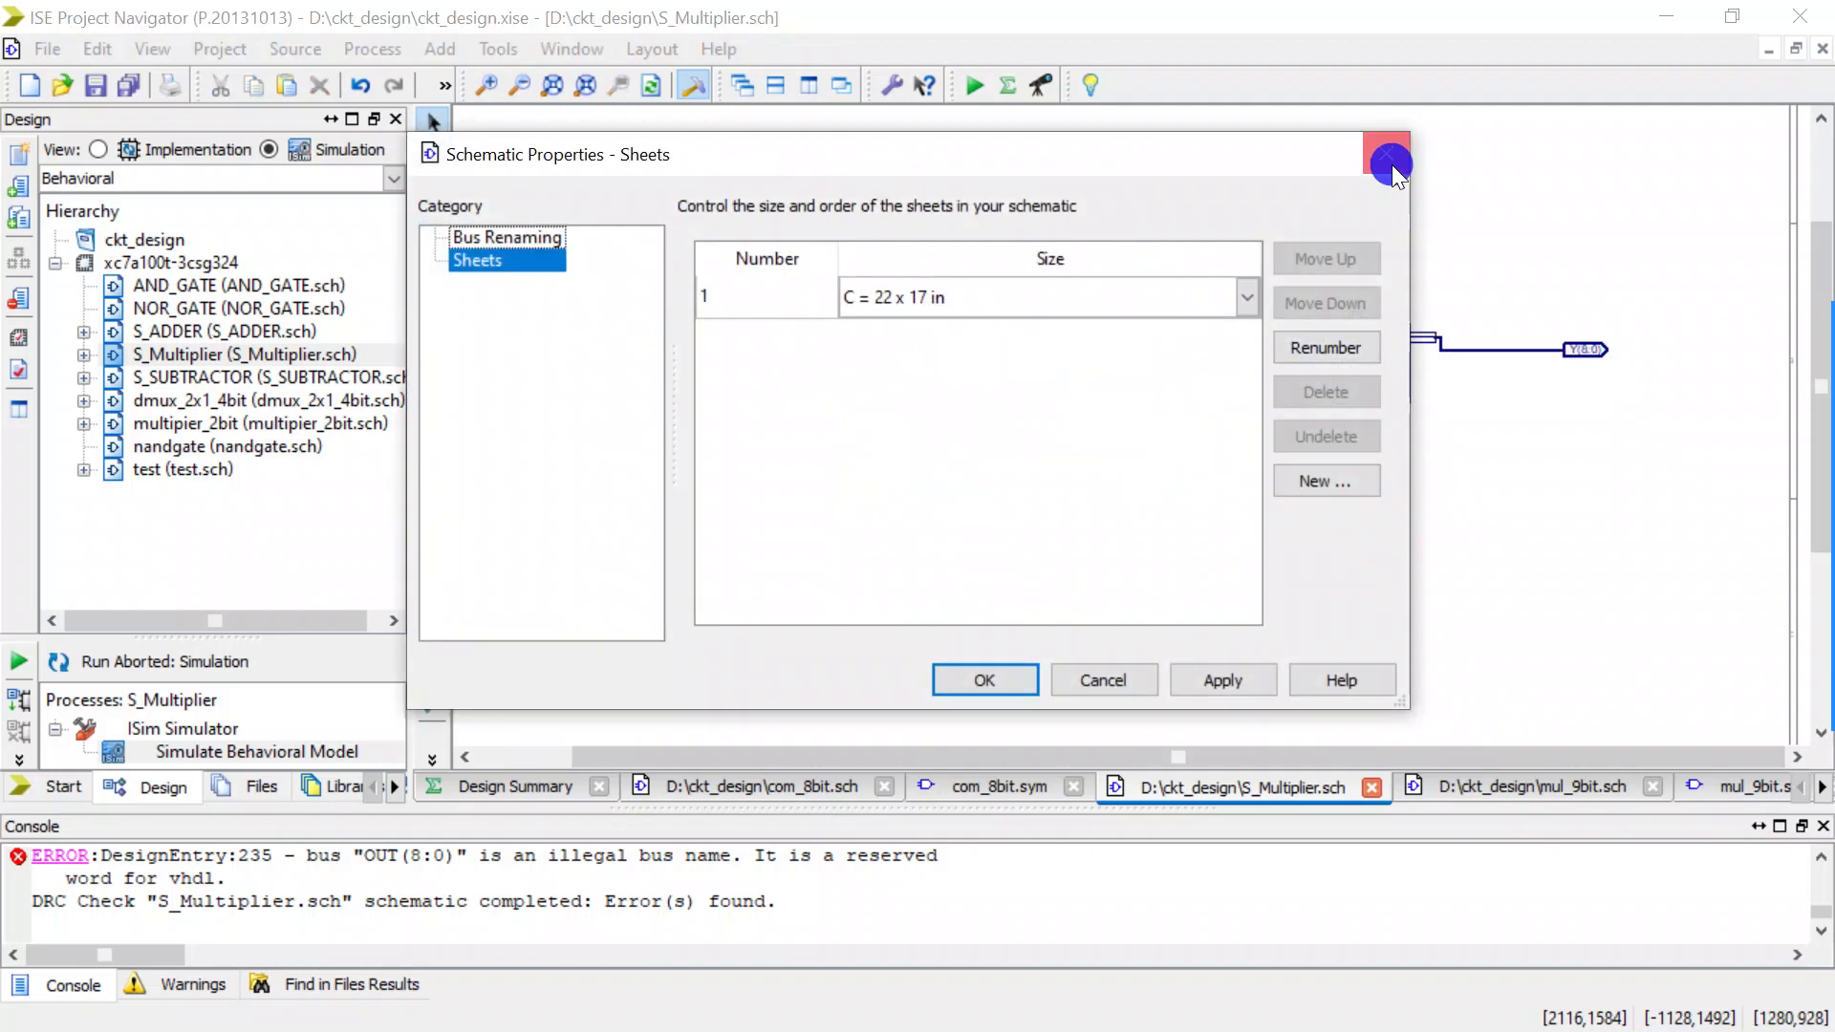
left_click(1389, 161)
scroll(816, 313, "up", 3)
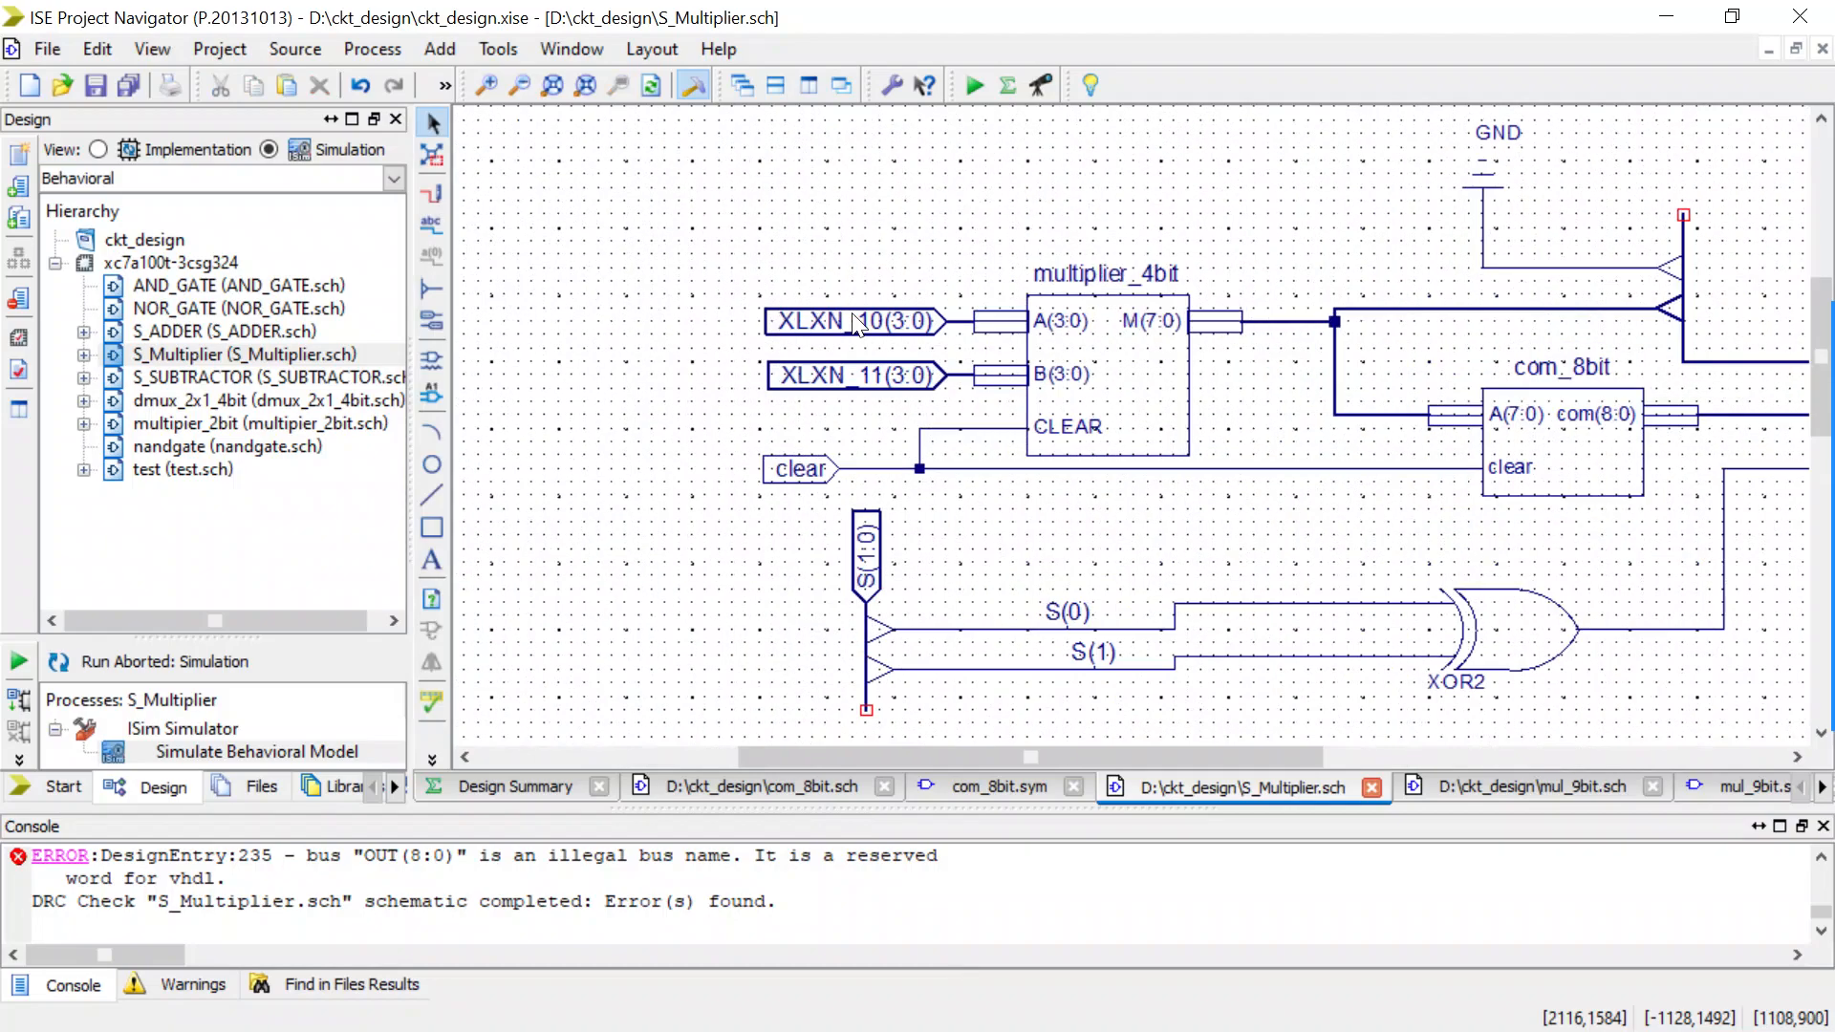
double_click(956, 320)
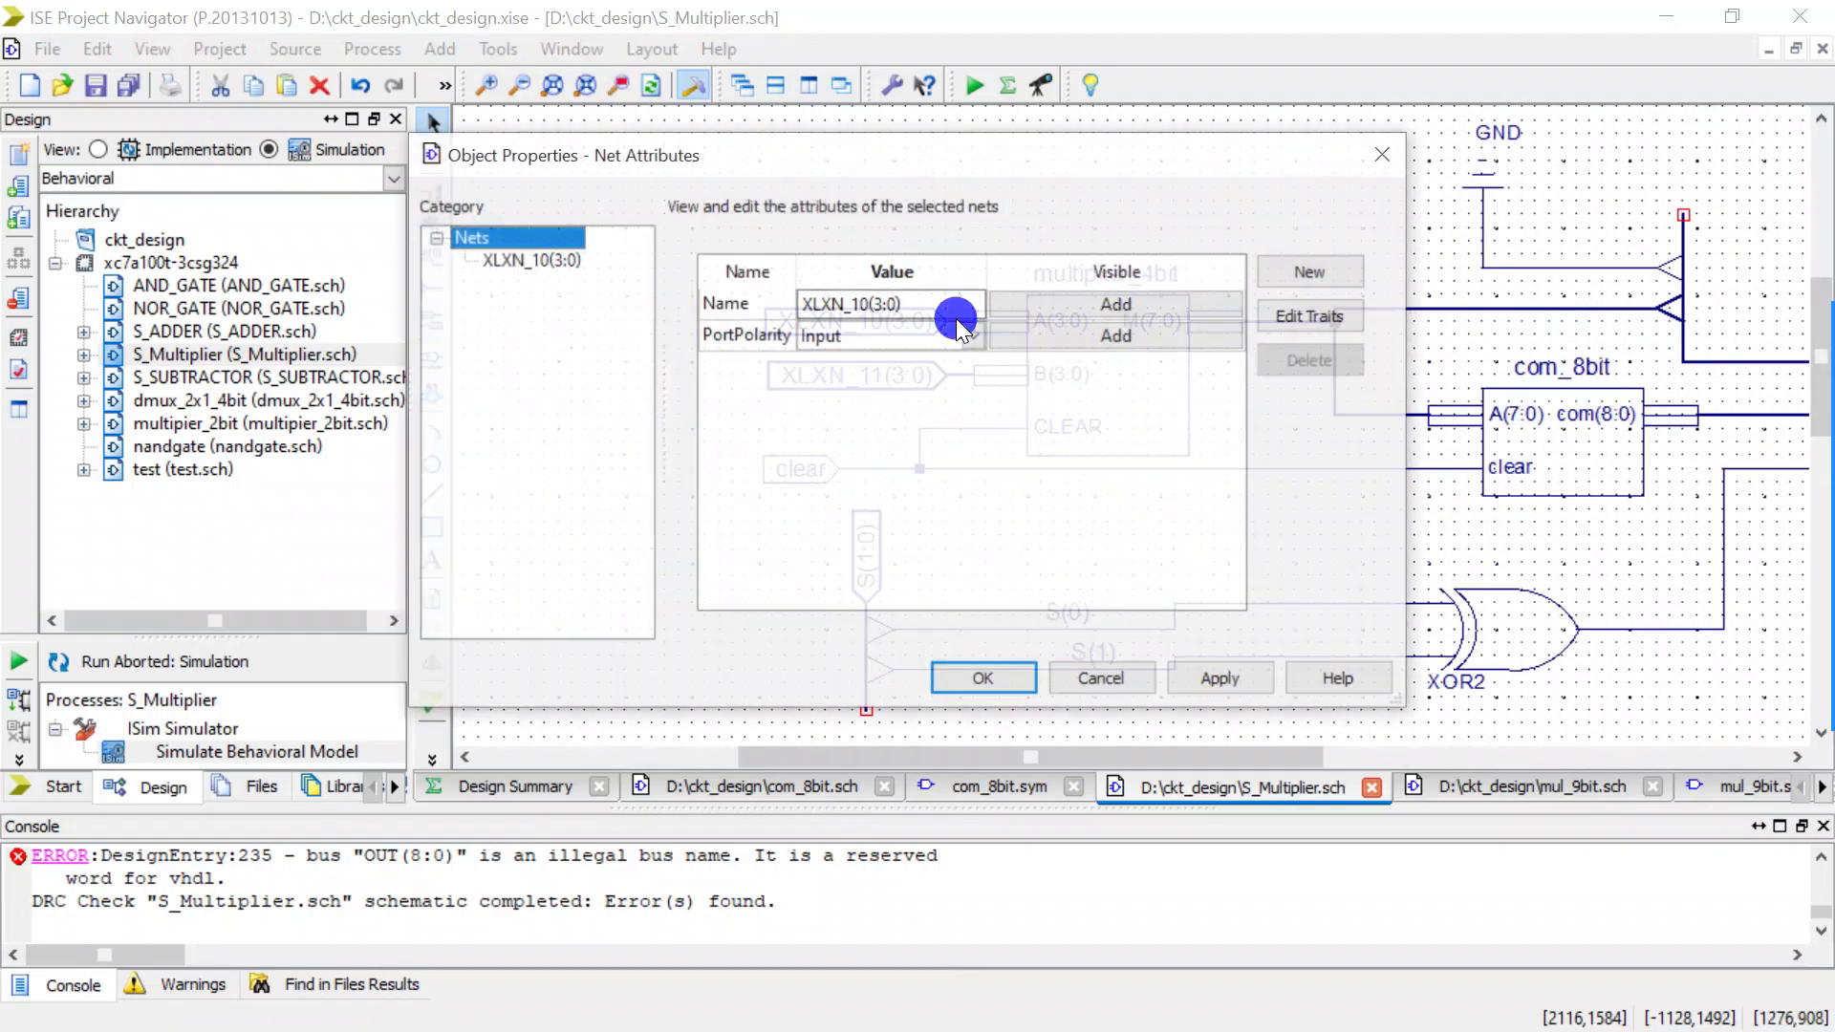
double_click(846, 304)
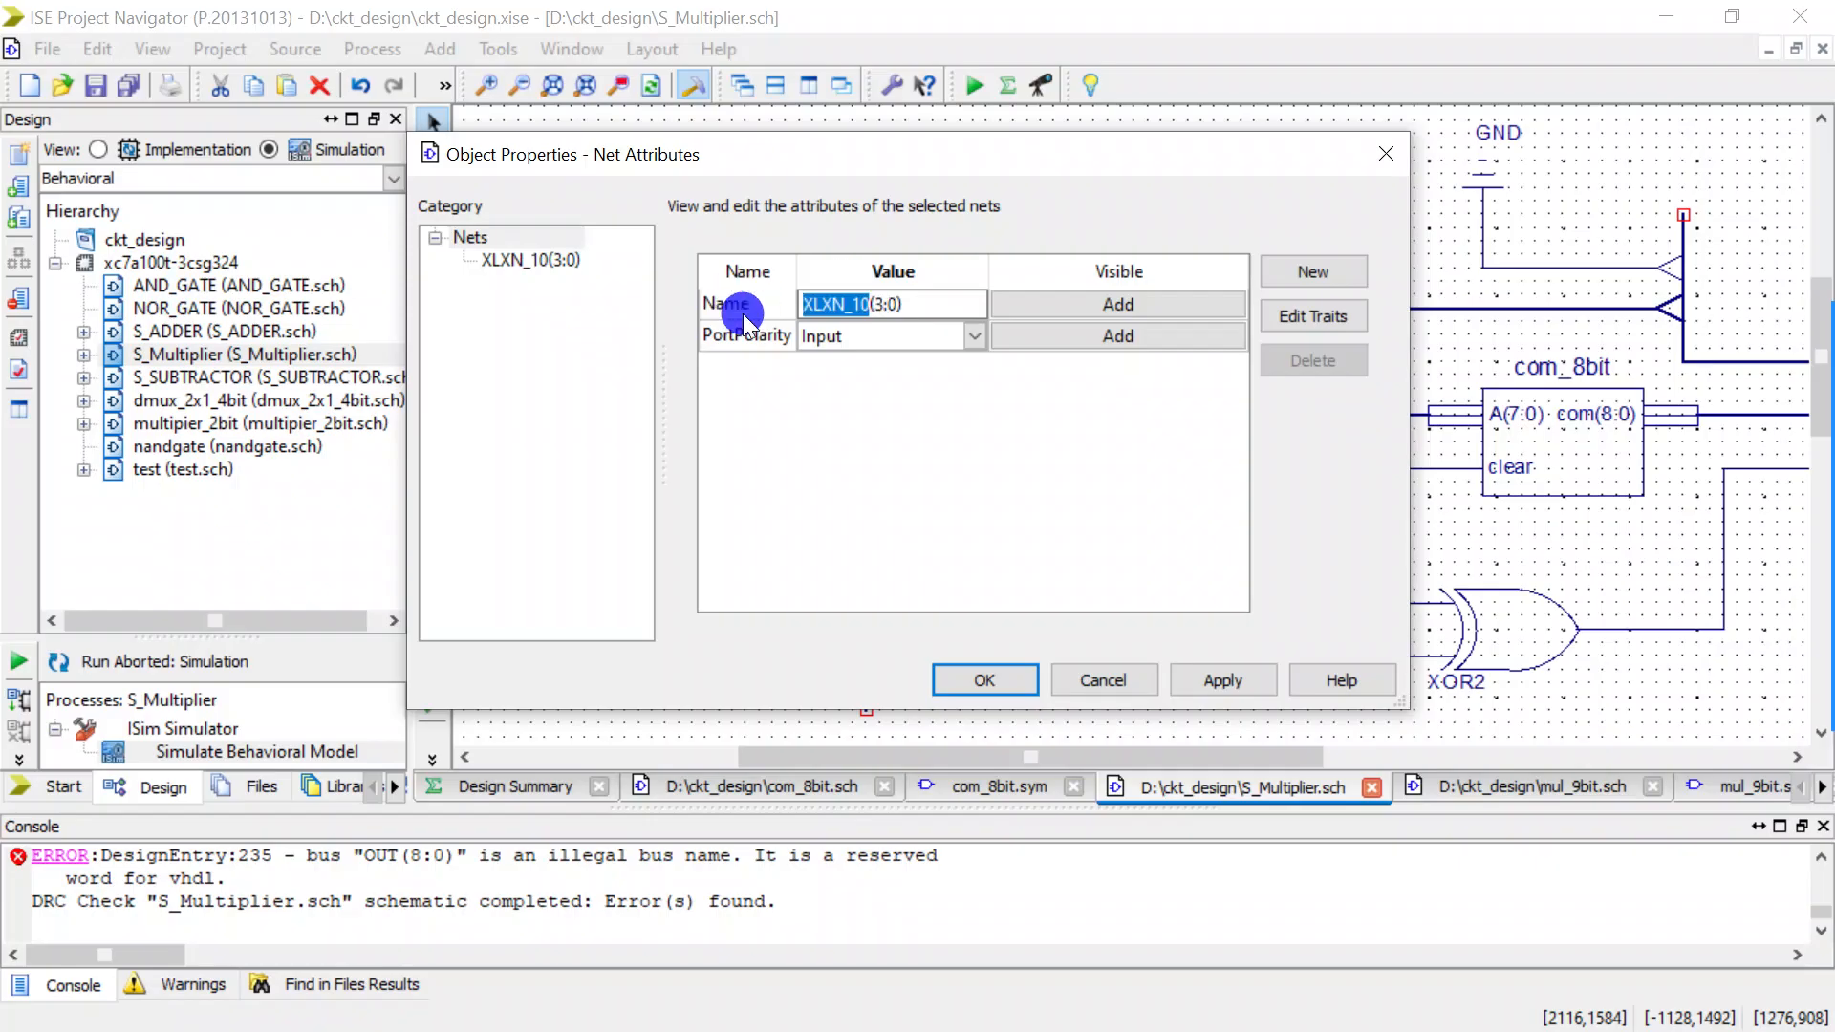
type("A")
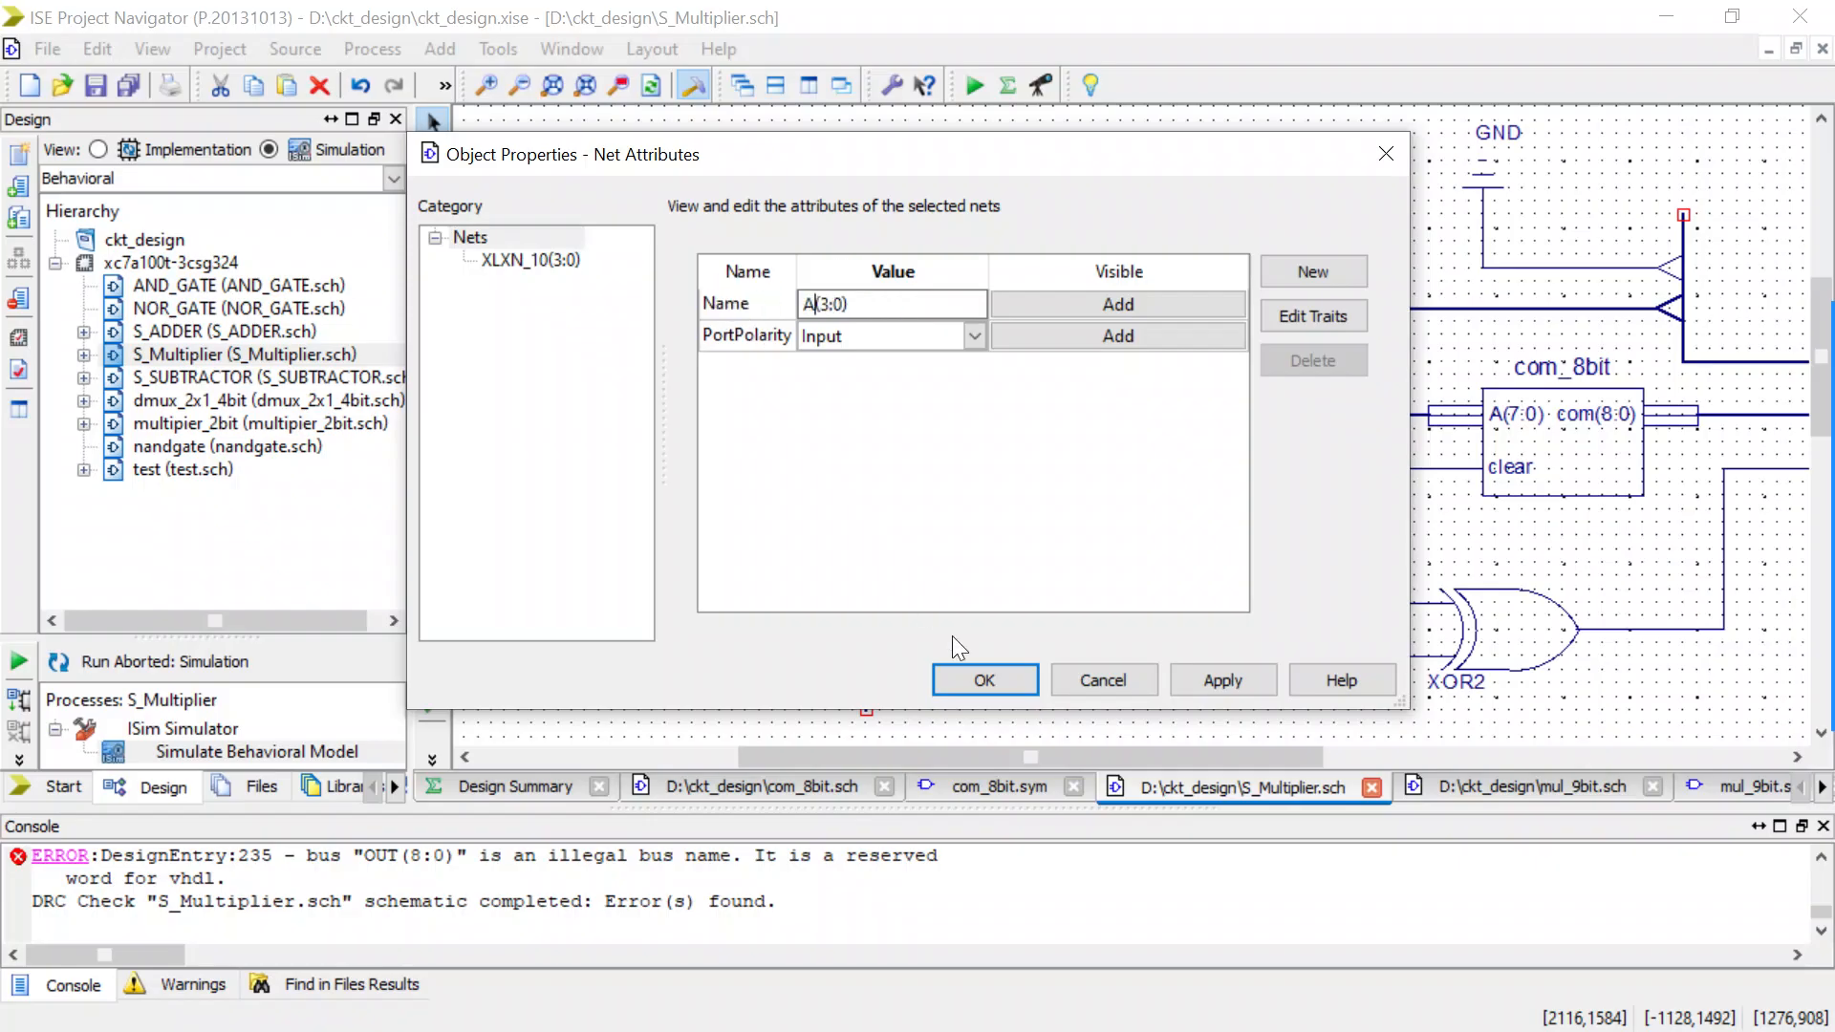
left_click(969, 663)
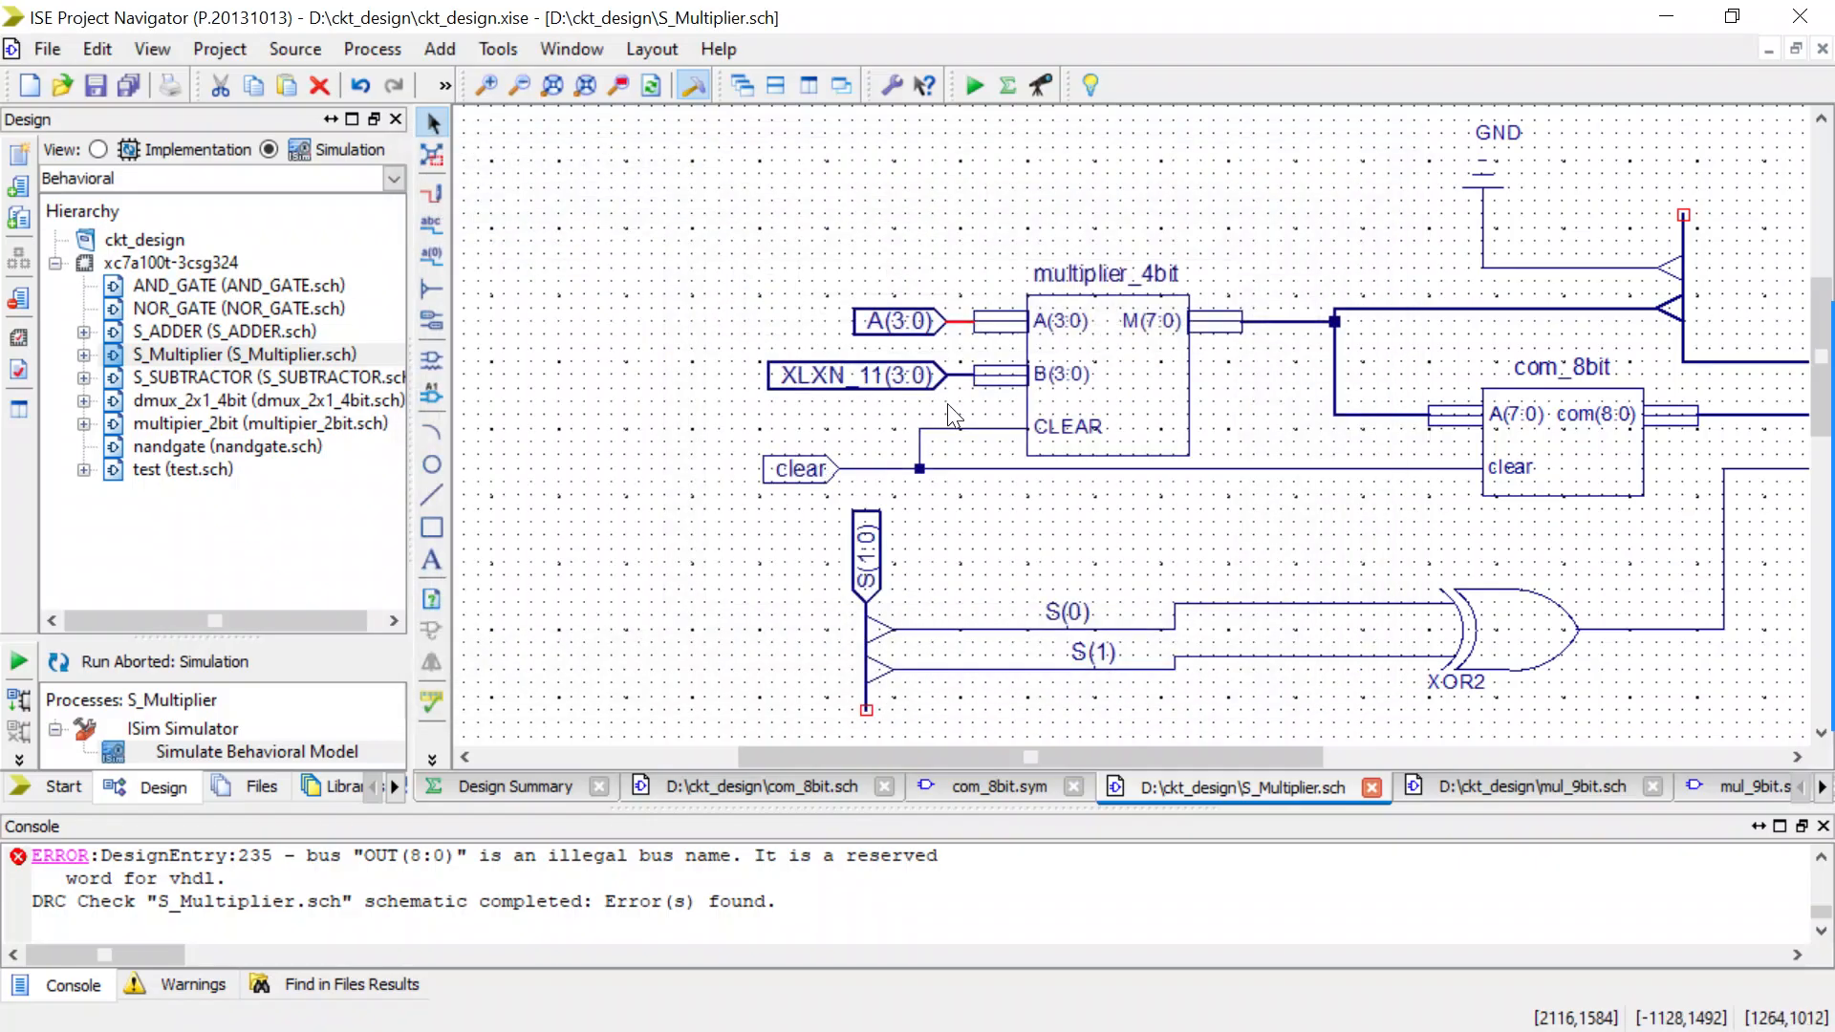
Rename the net feeding the multiplier_4bit B input as B(3:0).
double_click(950, 377)
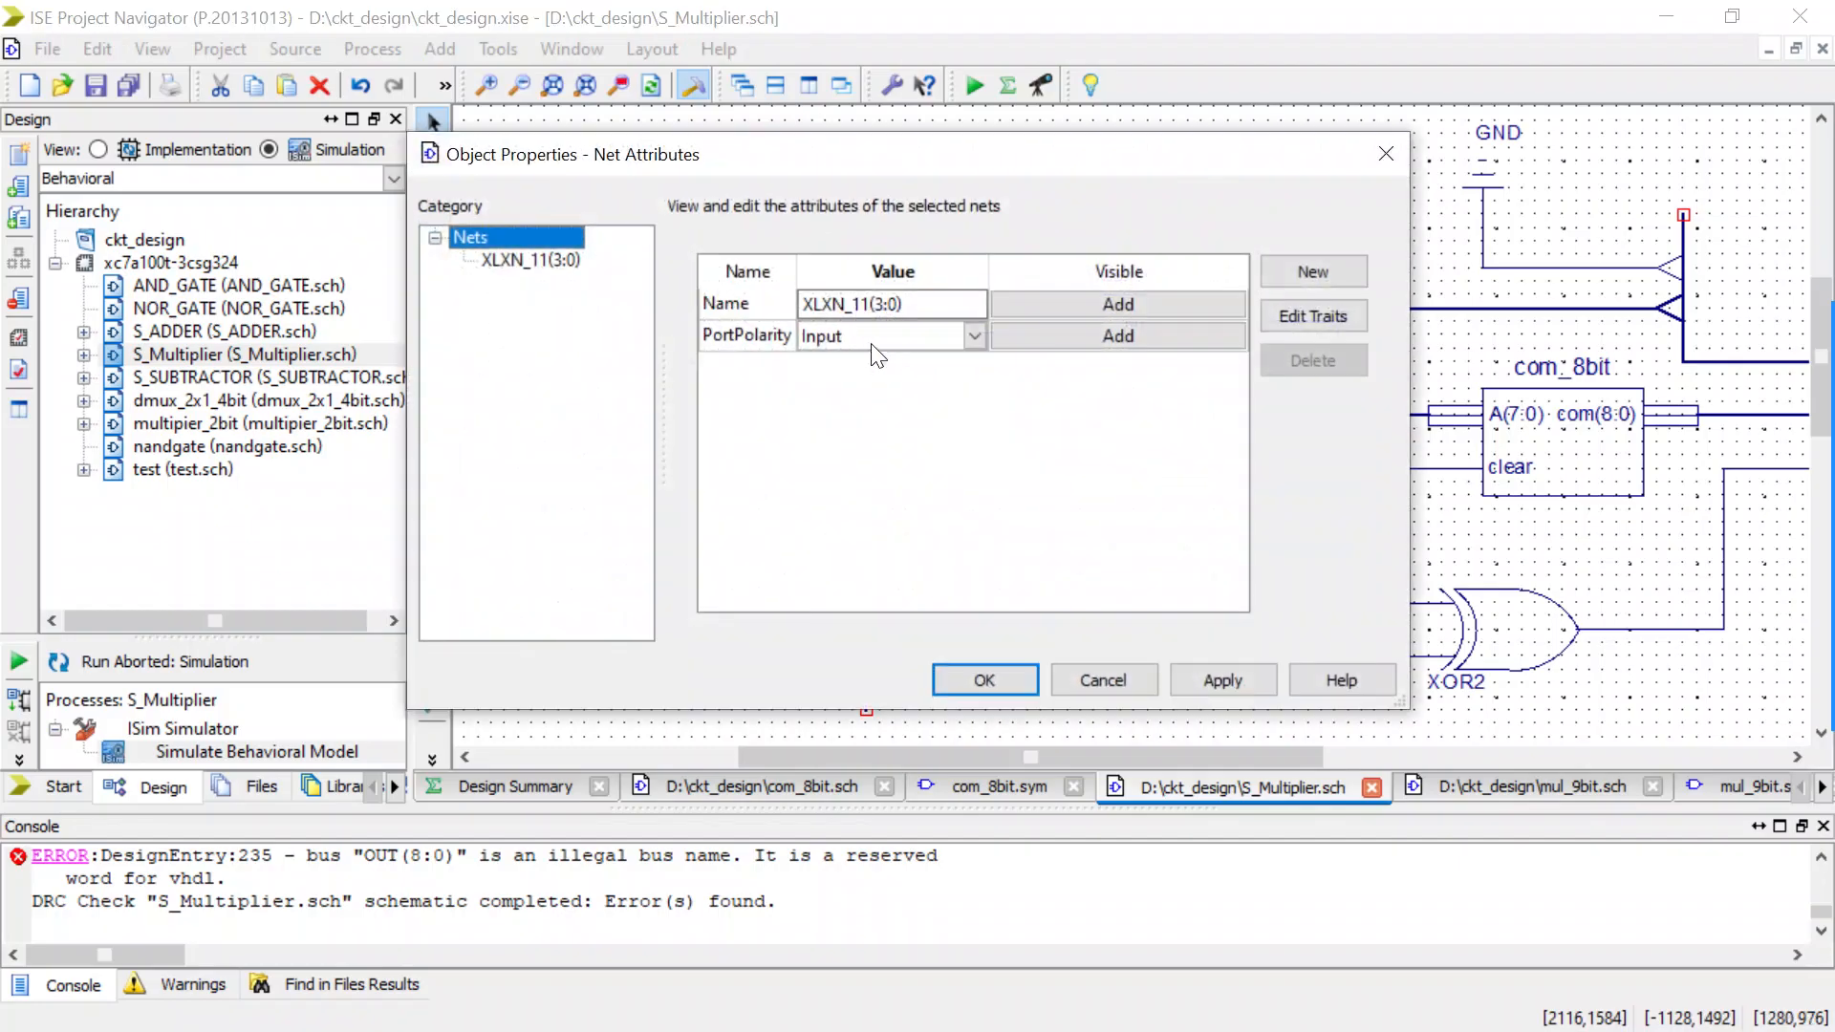
left_click_drag(867, 306, 772, 303)
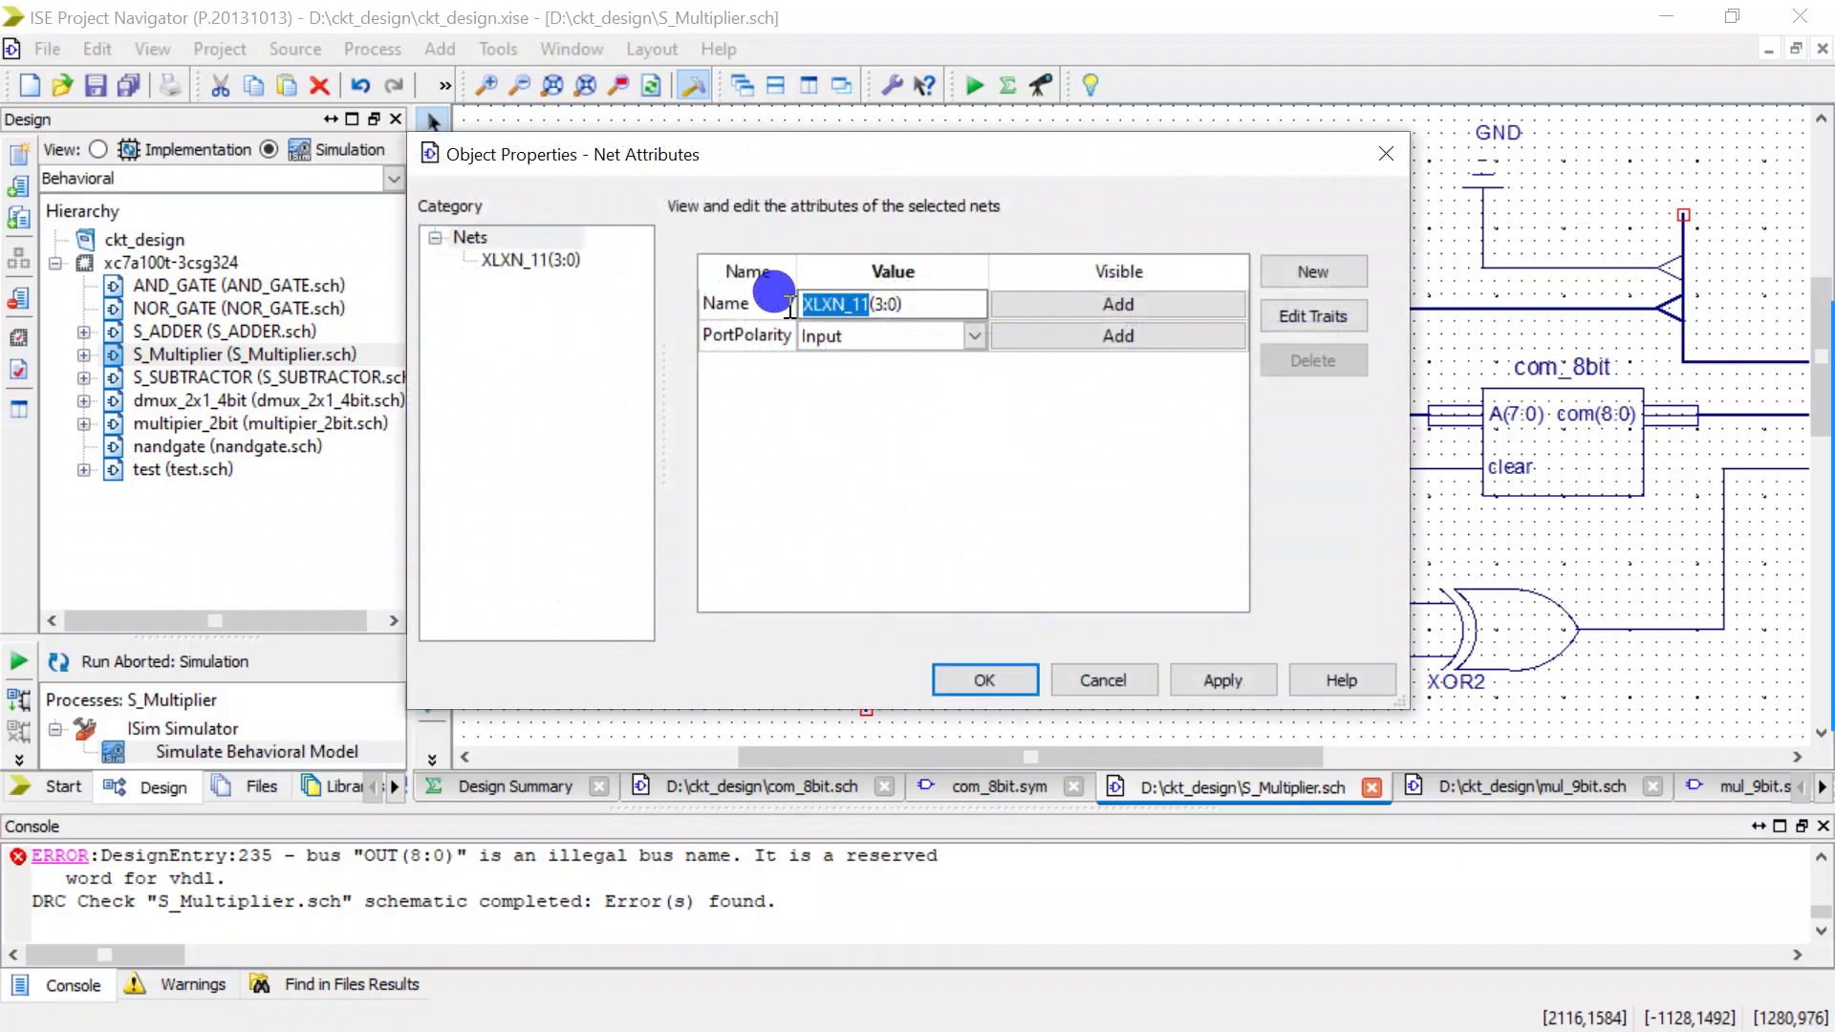
type("B")
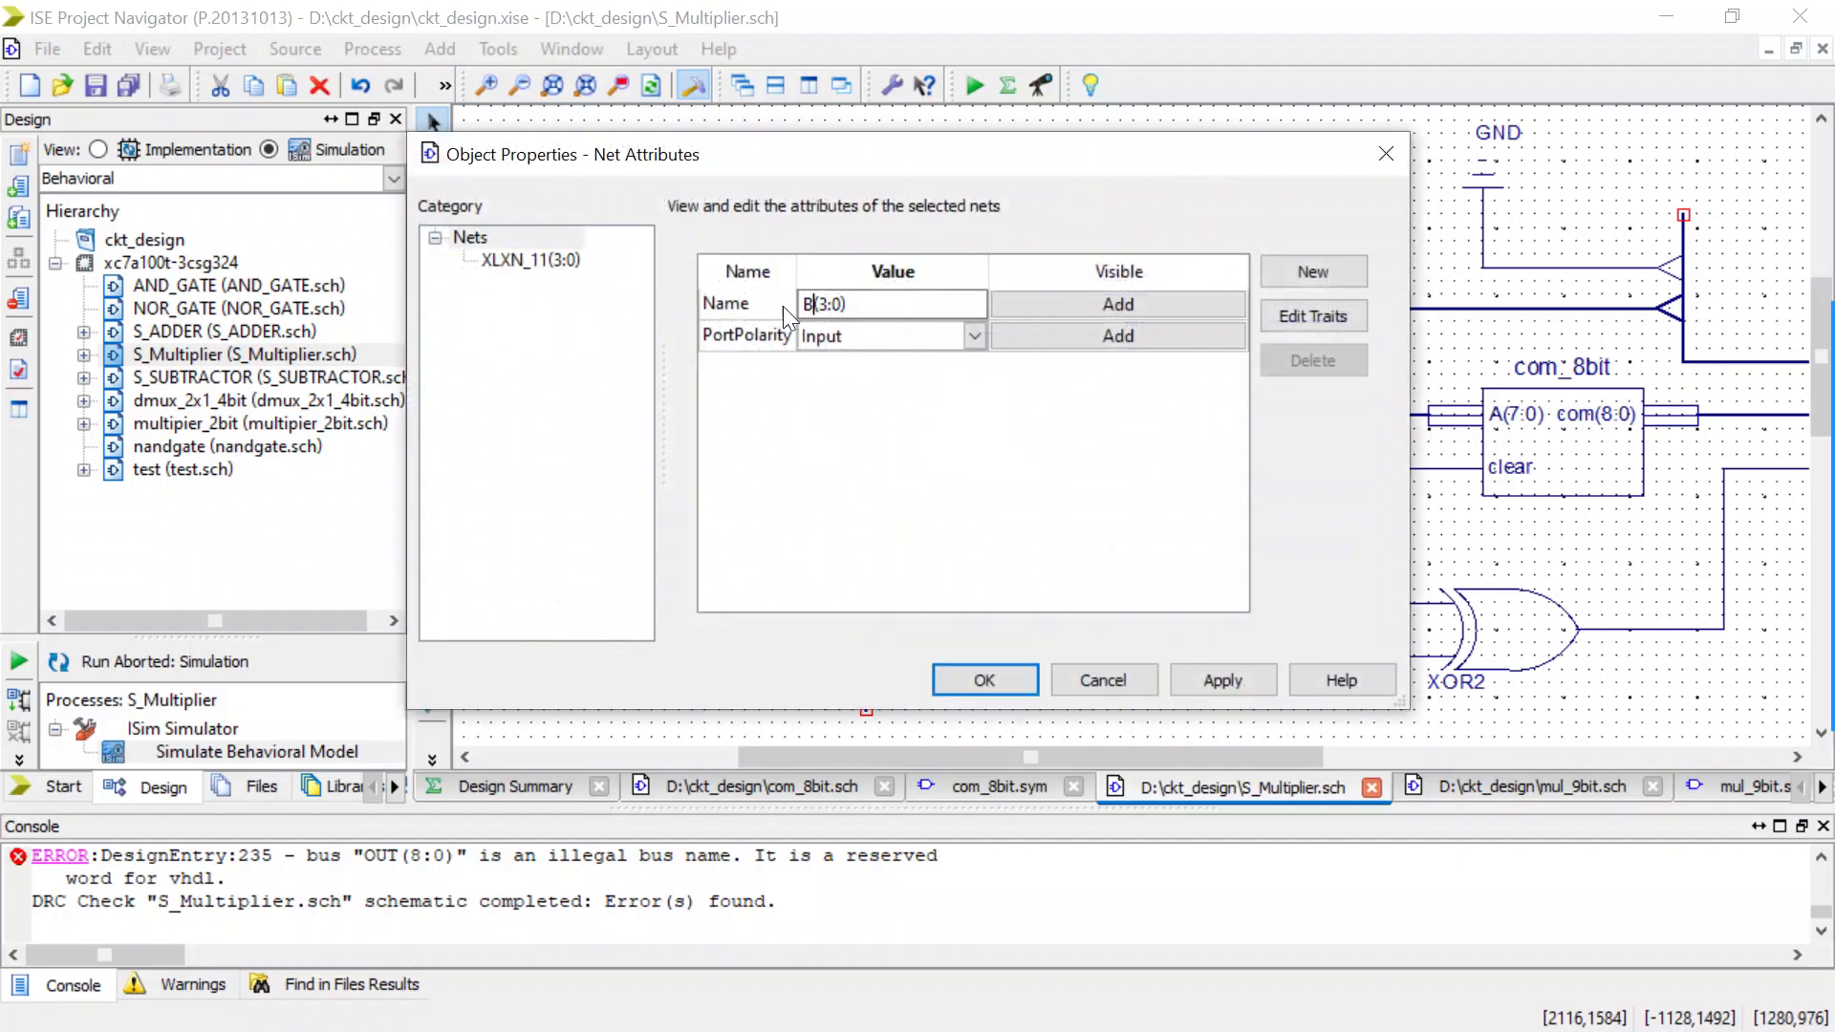
left_click(966, 673)
Save the renamed schematic and rerun Simulate Behavioral Model on S_Multiplier.
scroll(710, 483, "down", 2)
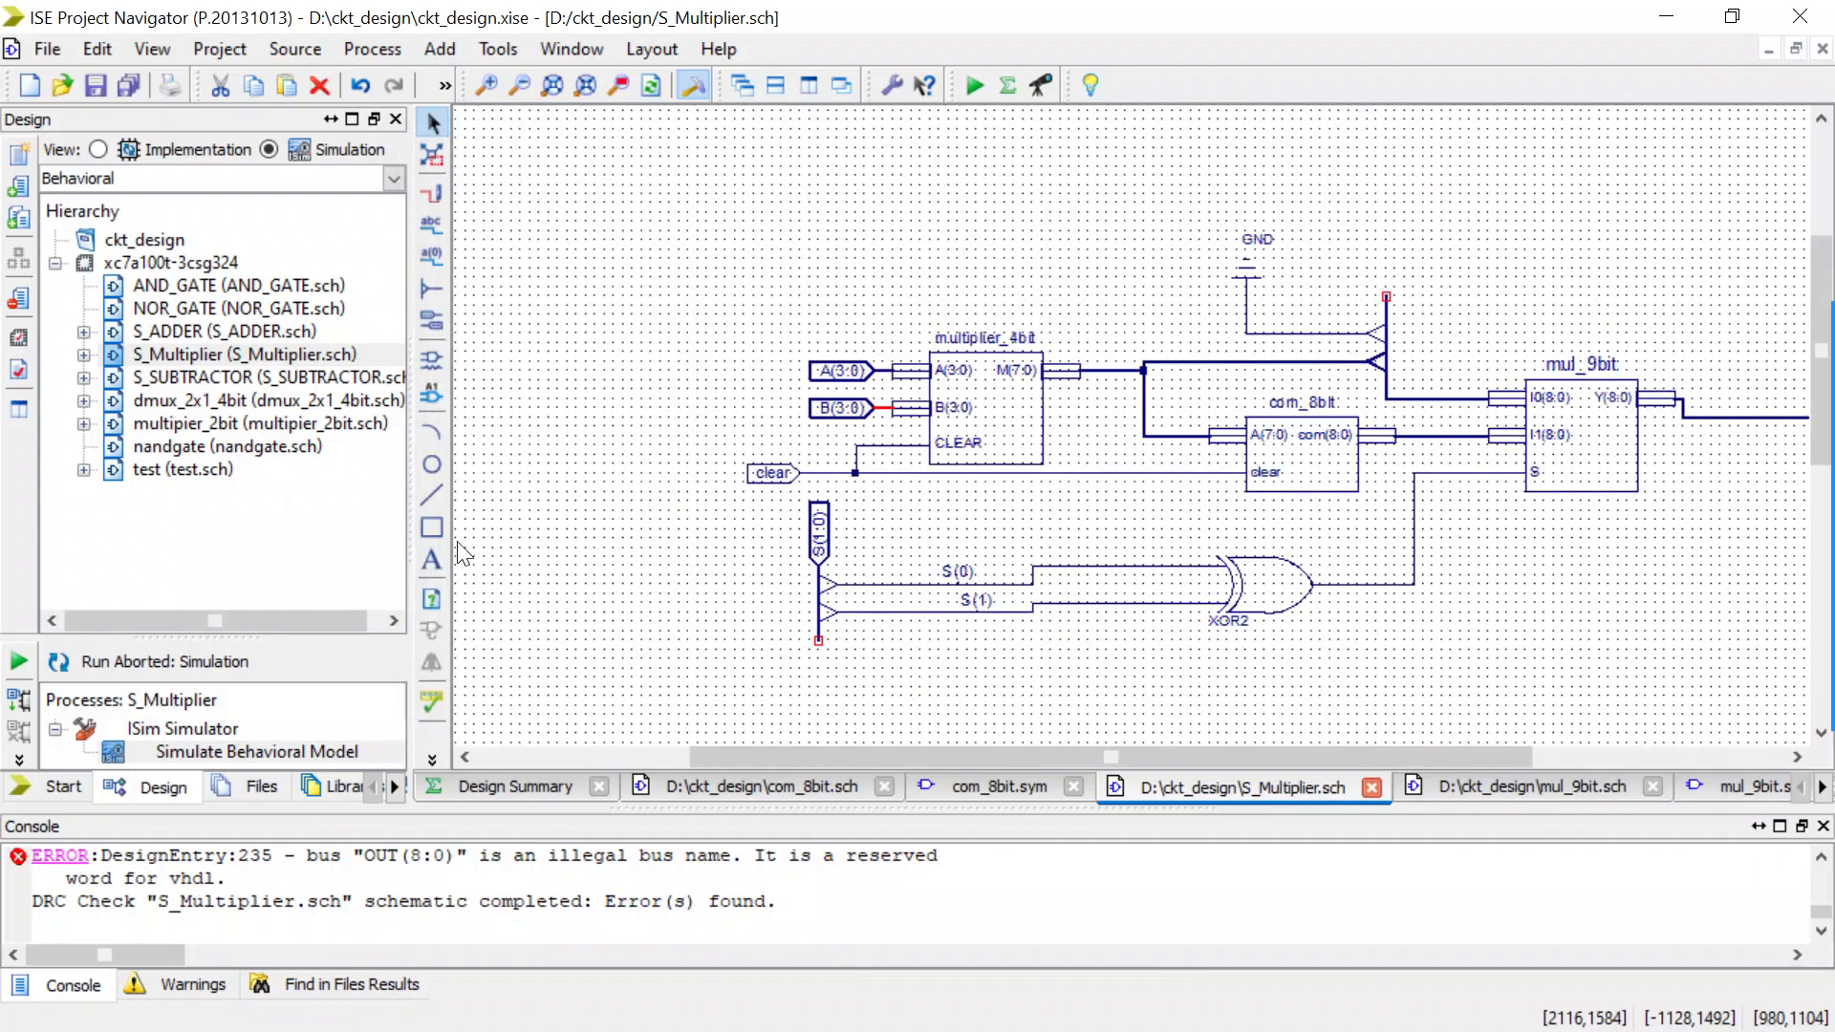
key("ctrl+s")
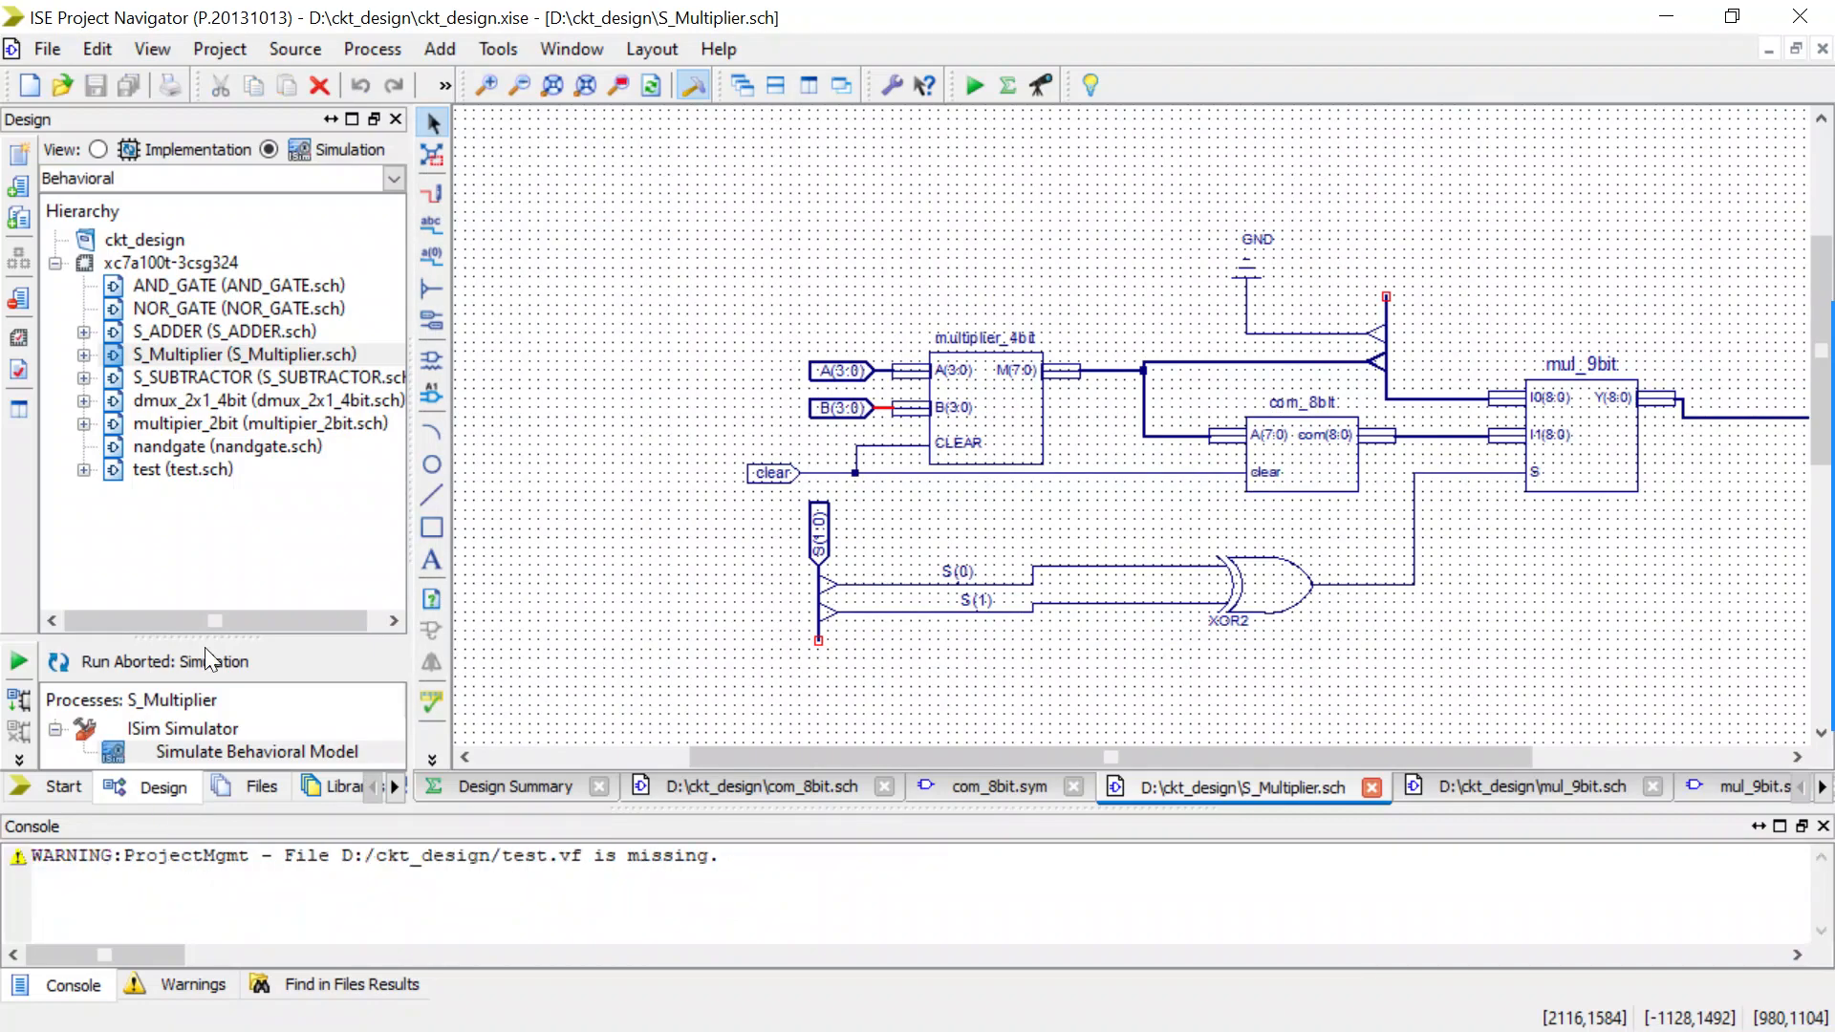
left_click(205, 355)
double_click(140, 747)
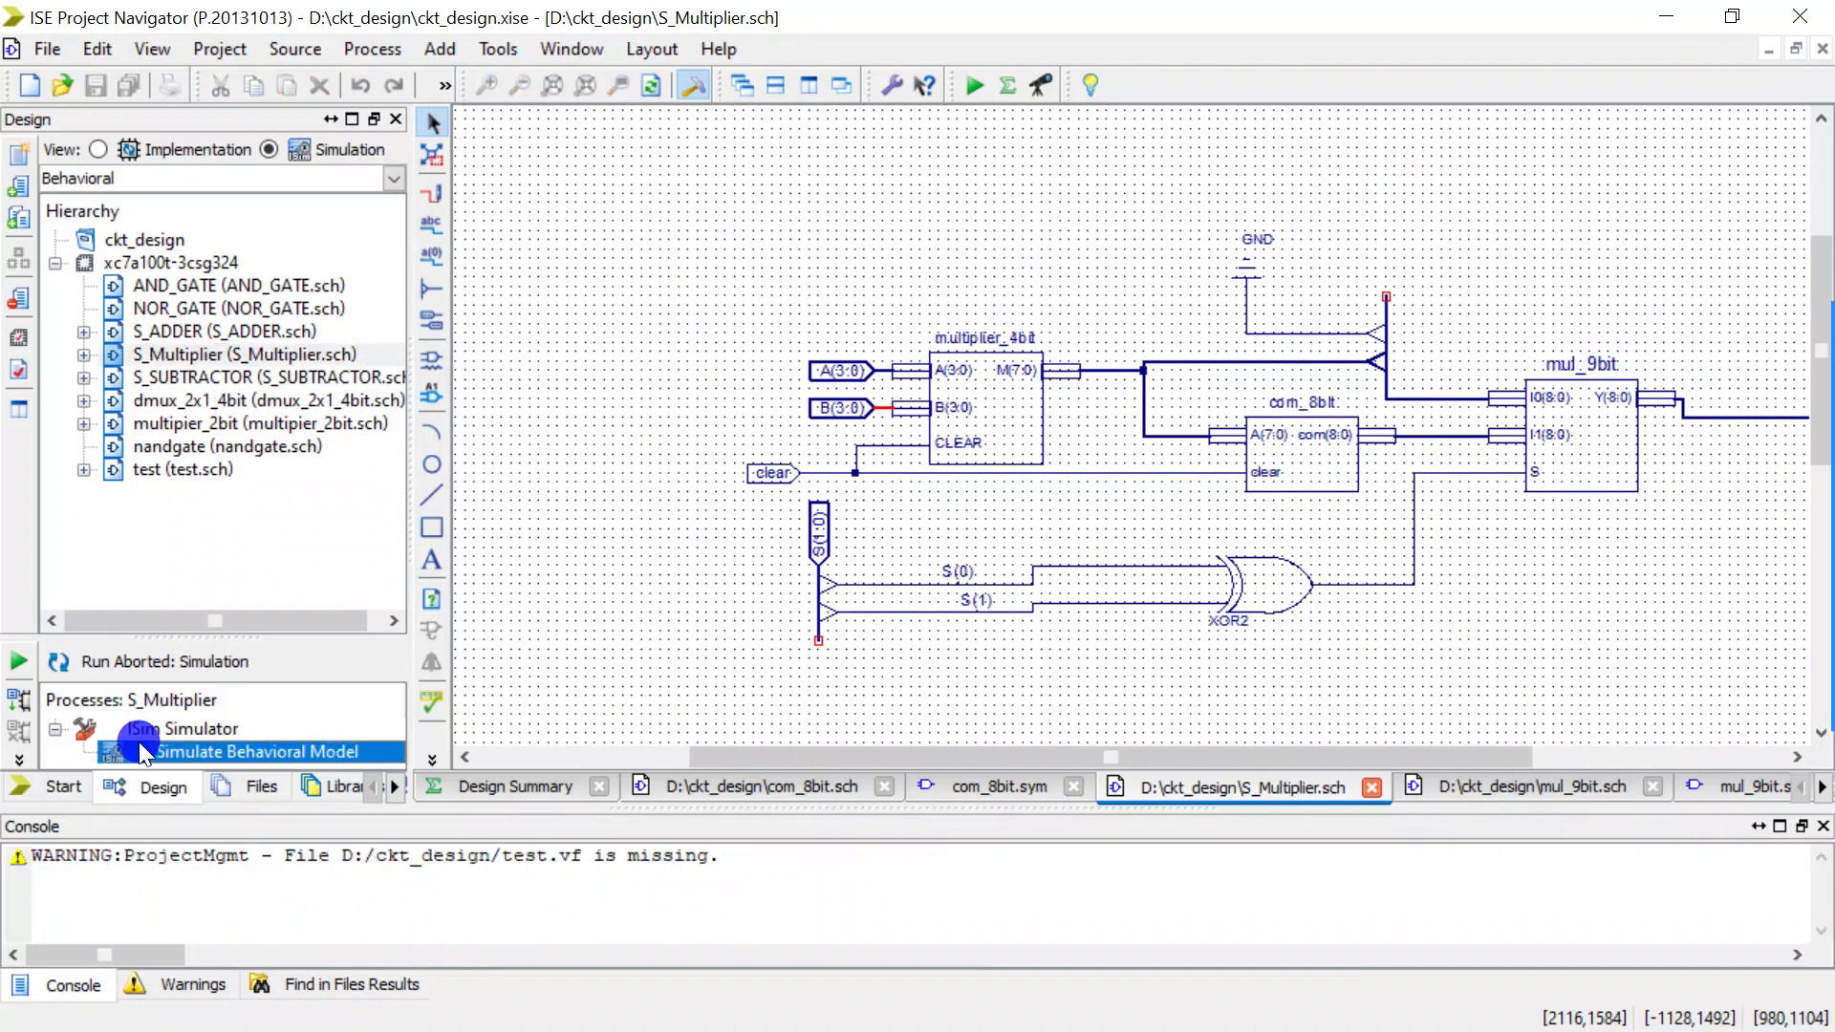
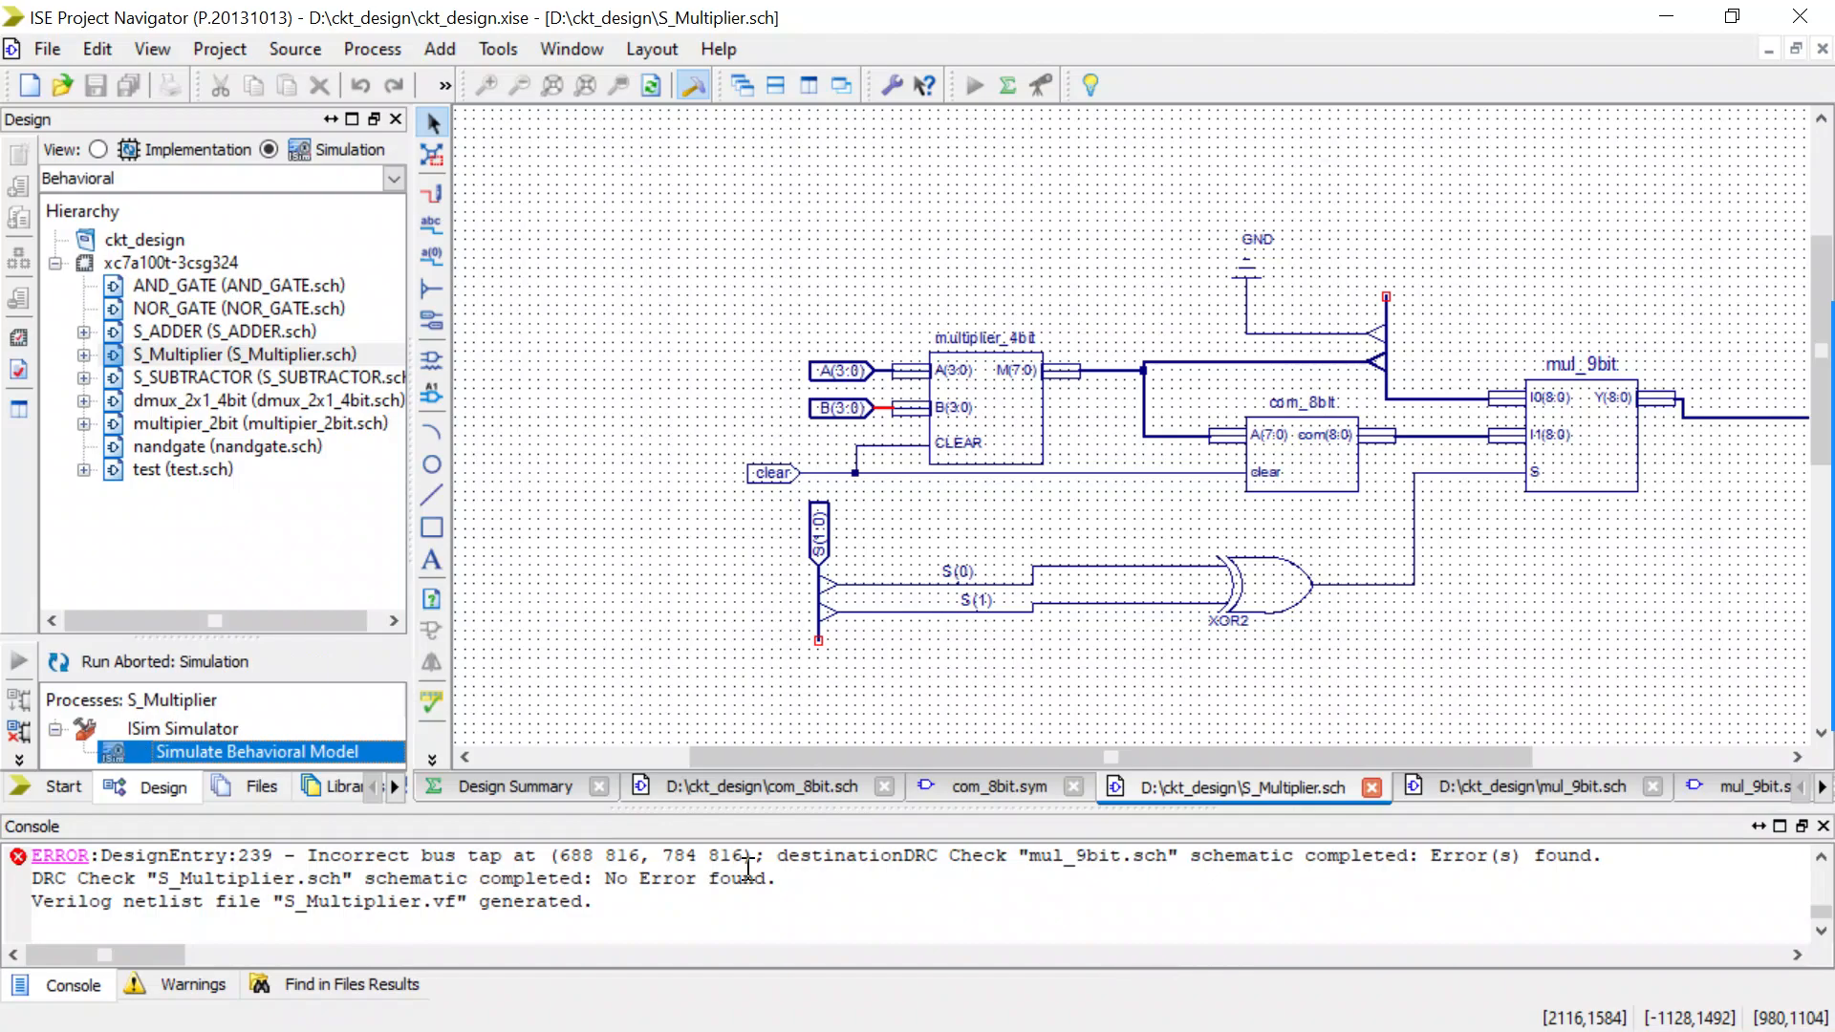
Review the design-check errors in the console and open the underlying schematic of the mul_9bit symbol.
scroll(748, 869, "up", 1)
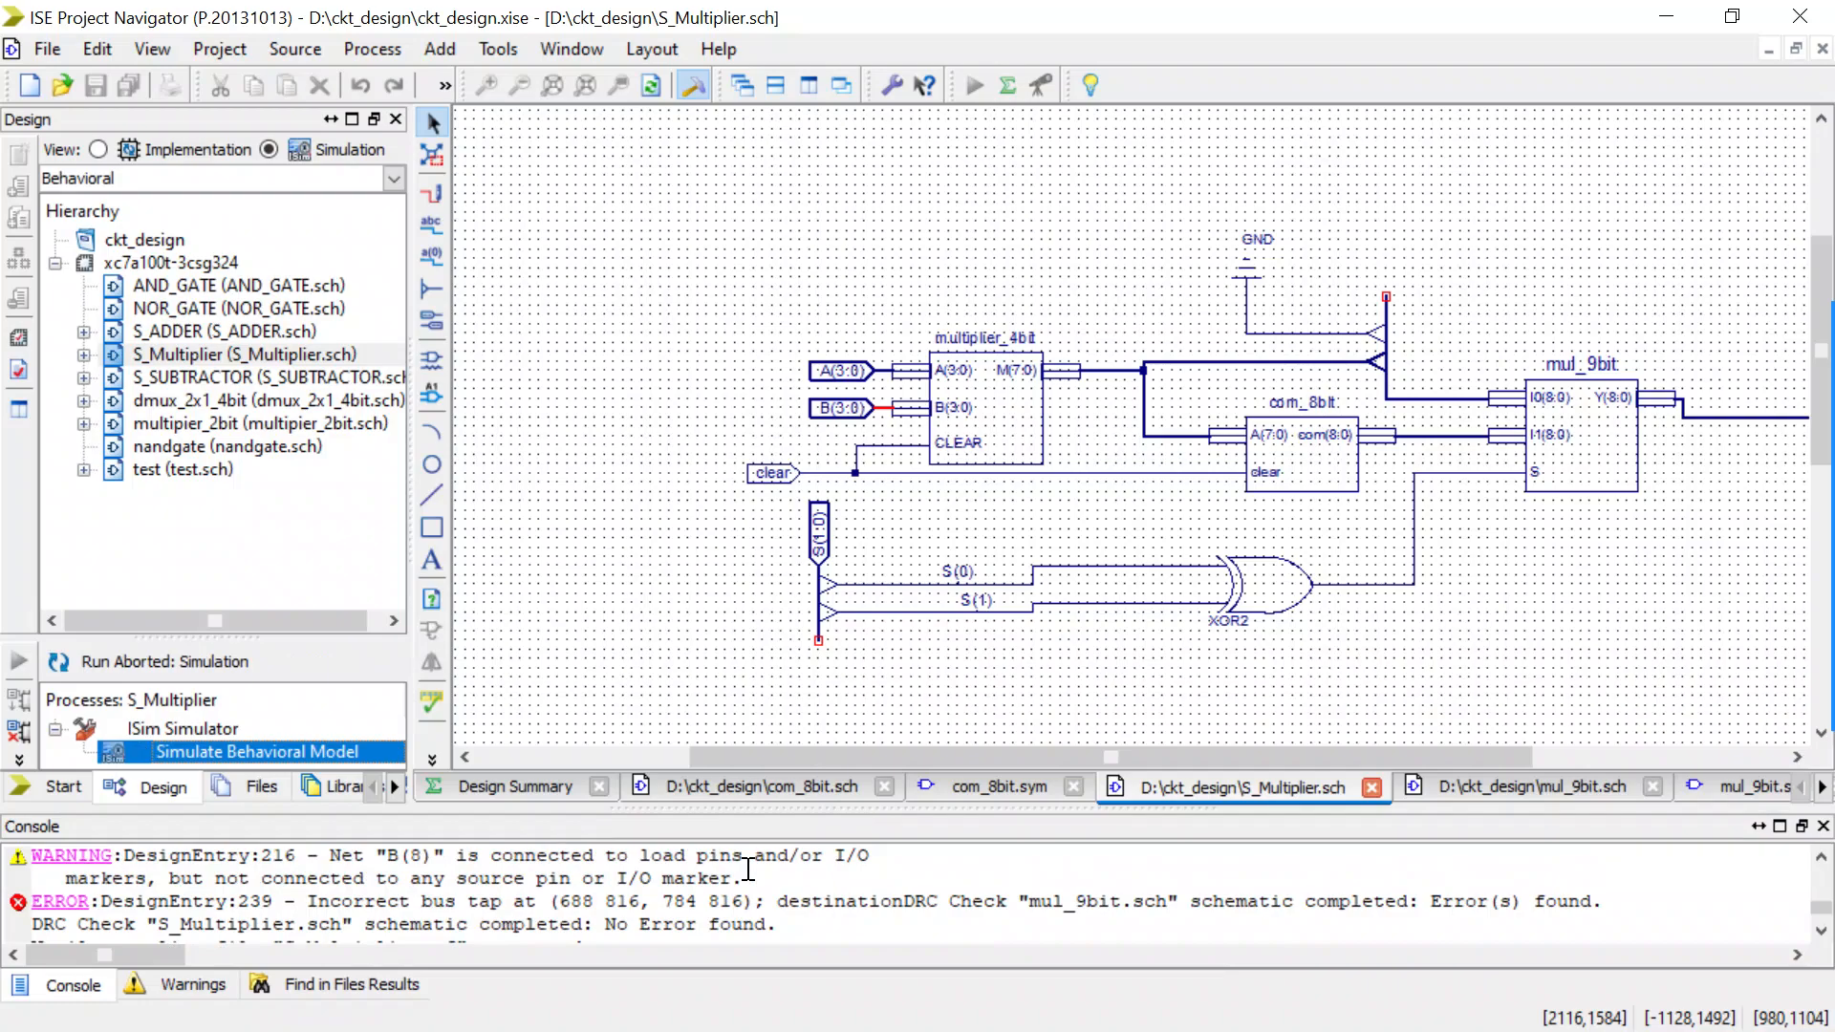
scroll(748, 870, "up", 1)
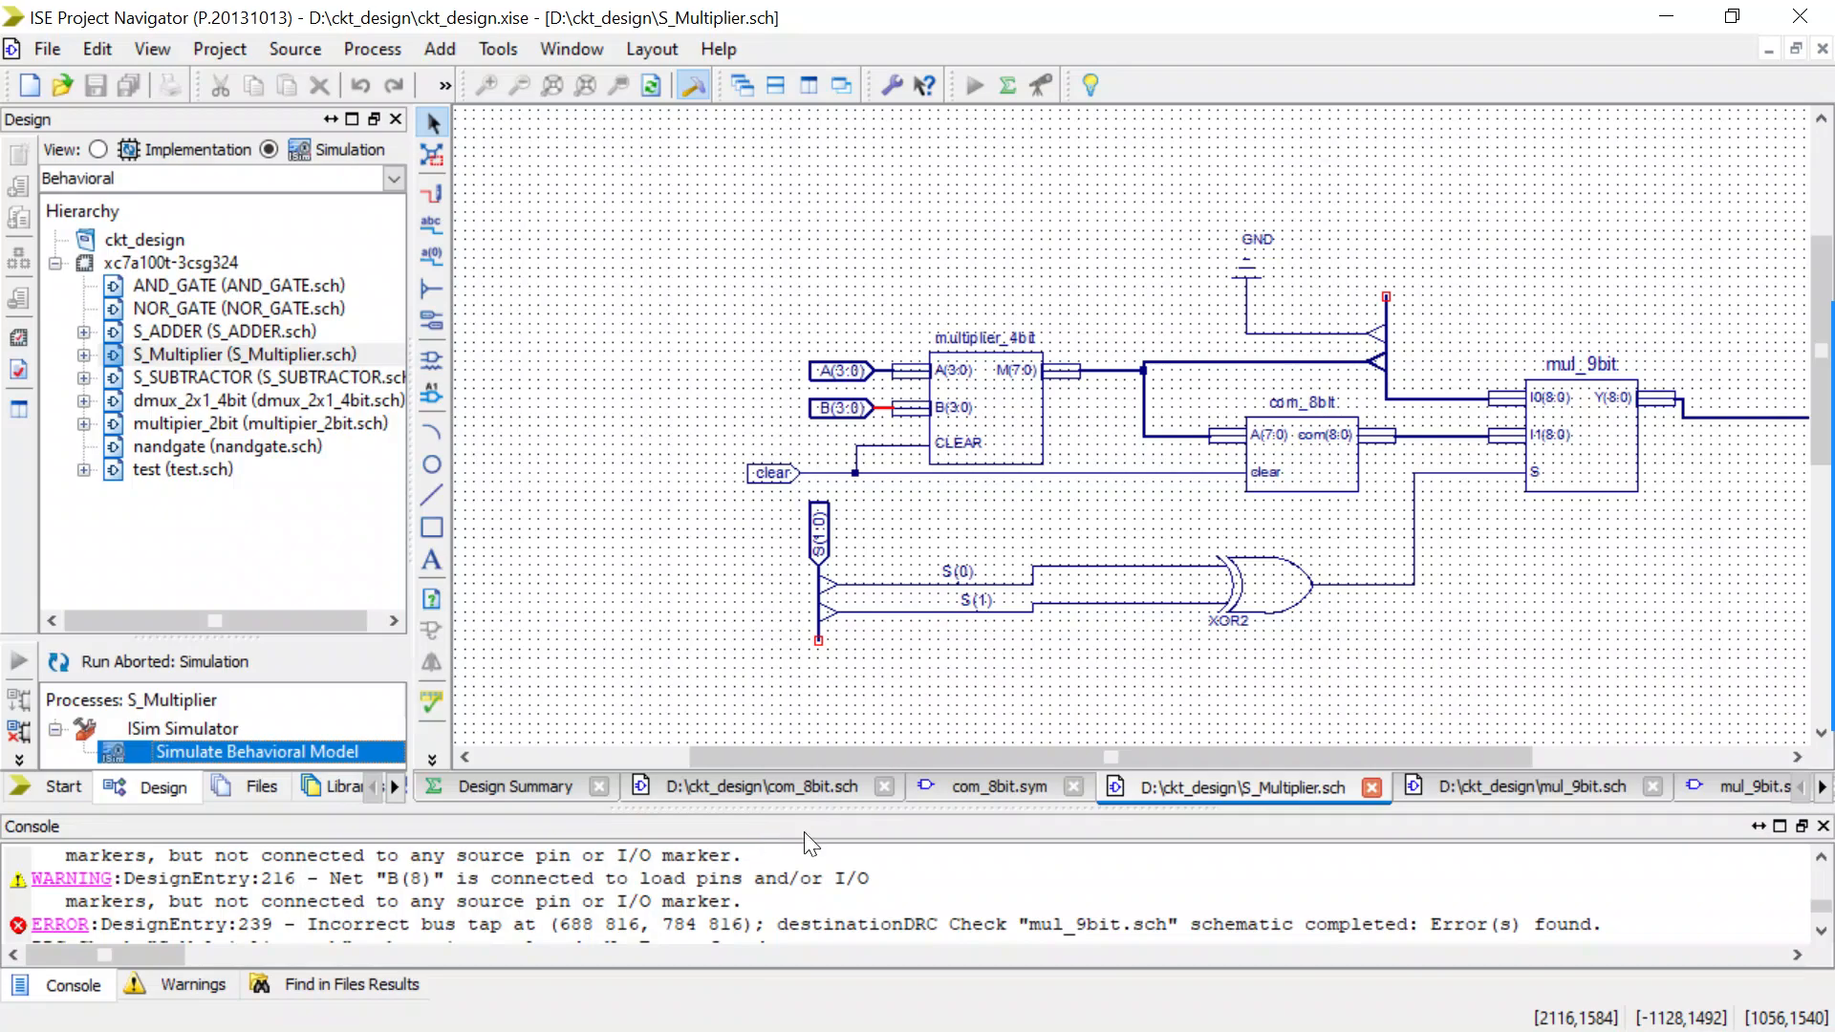
left_click(1597, 442)
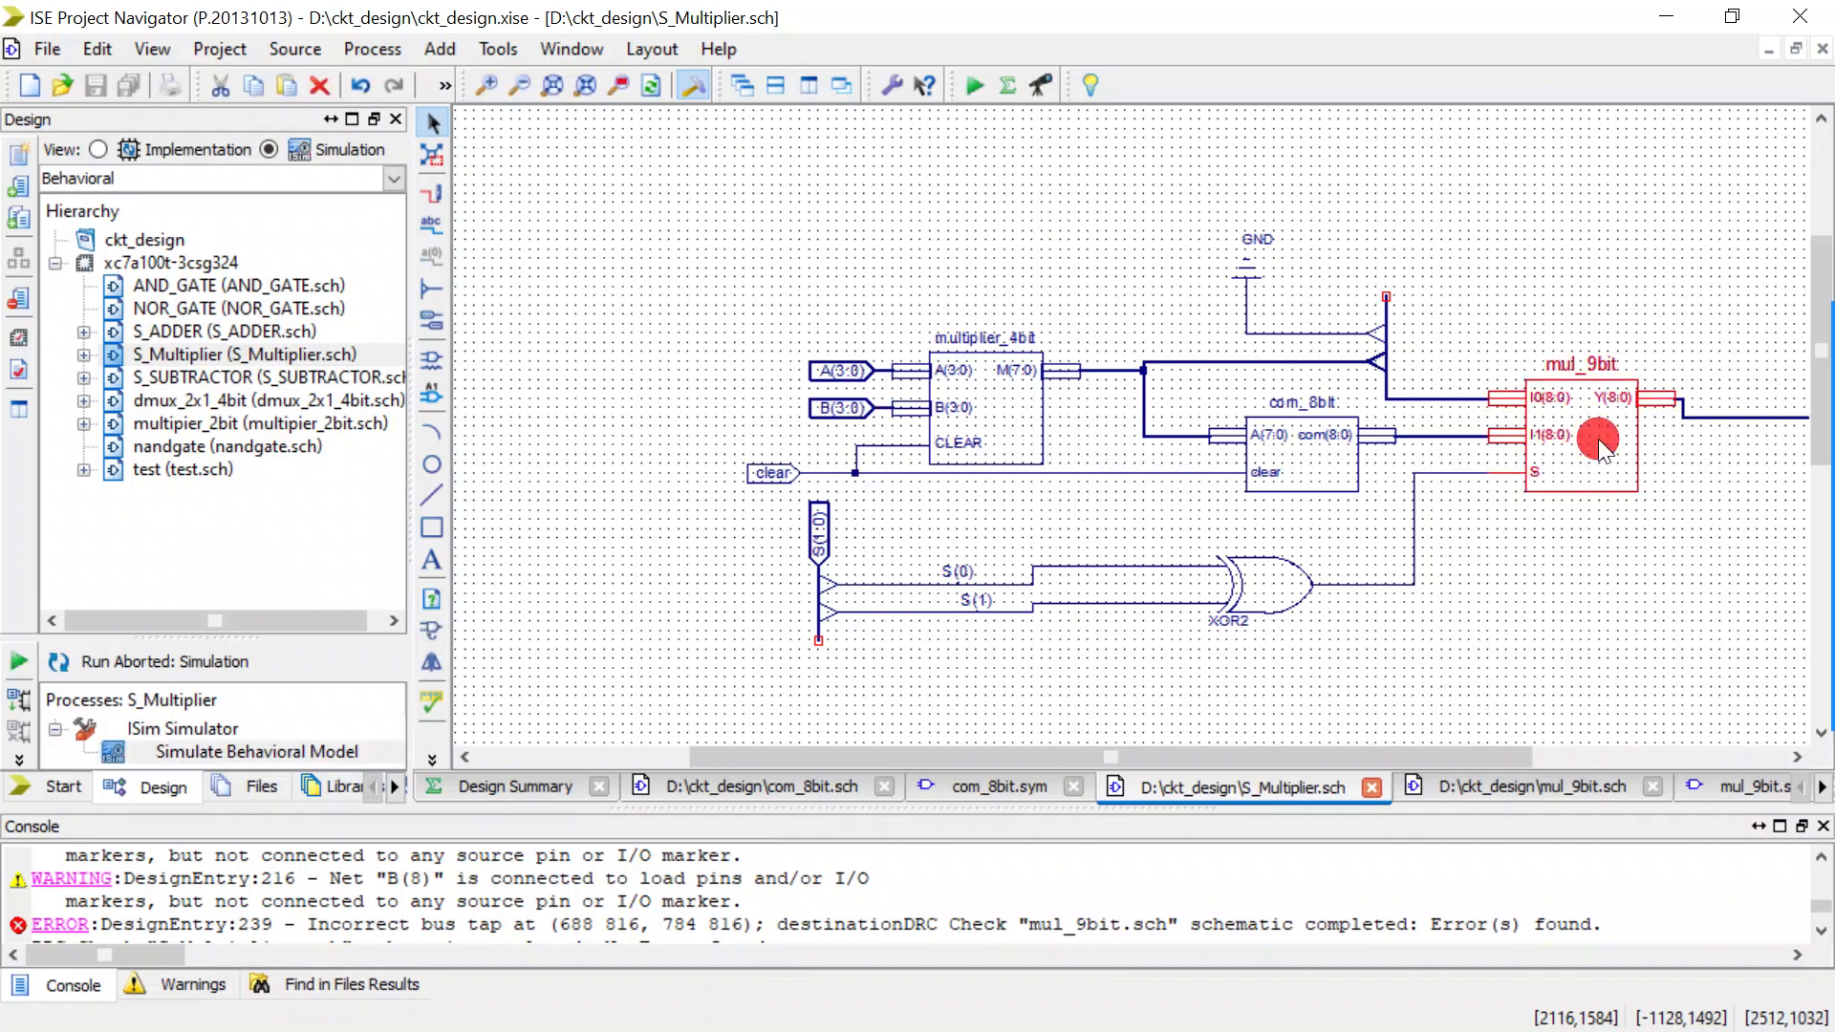
right_click(1599, 445)
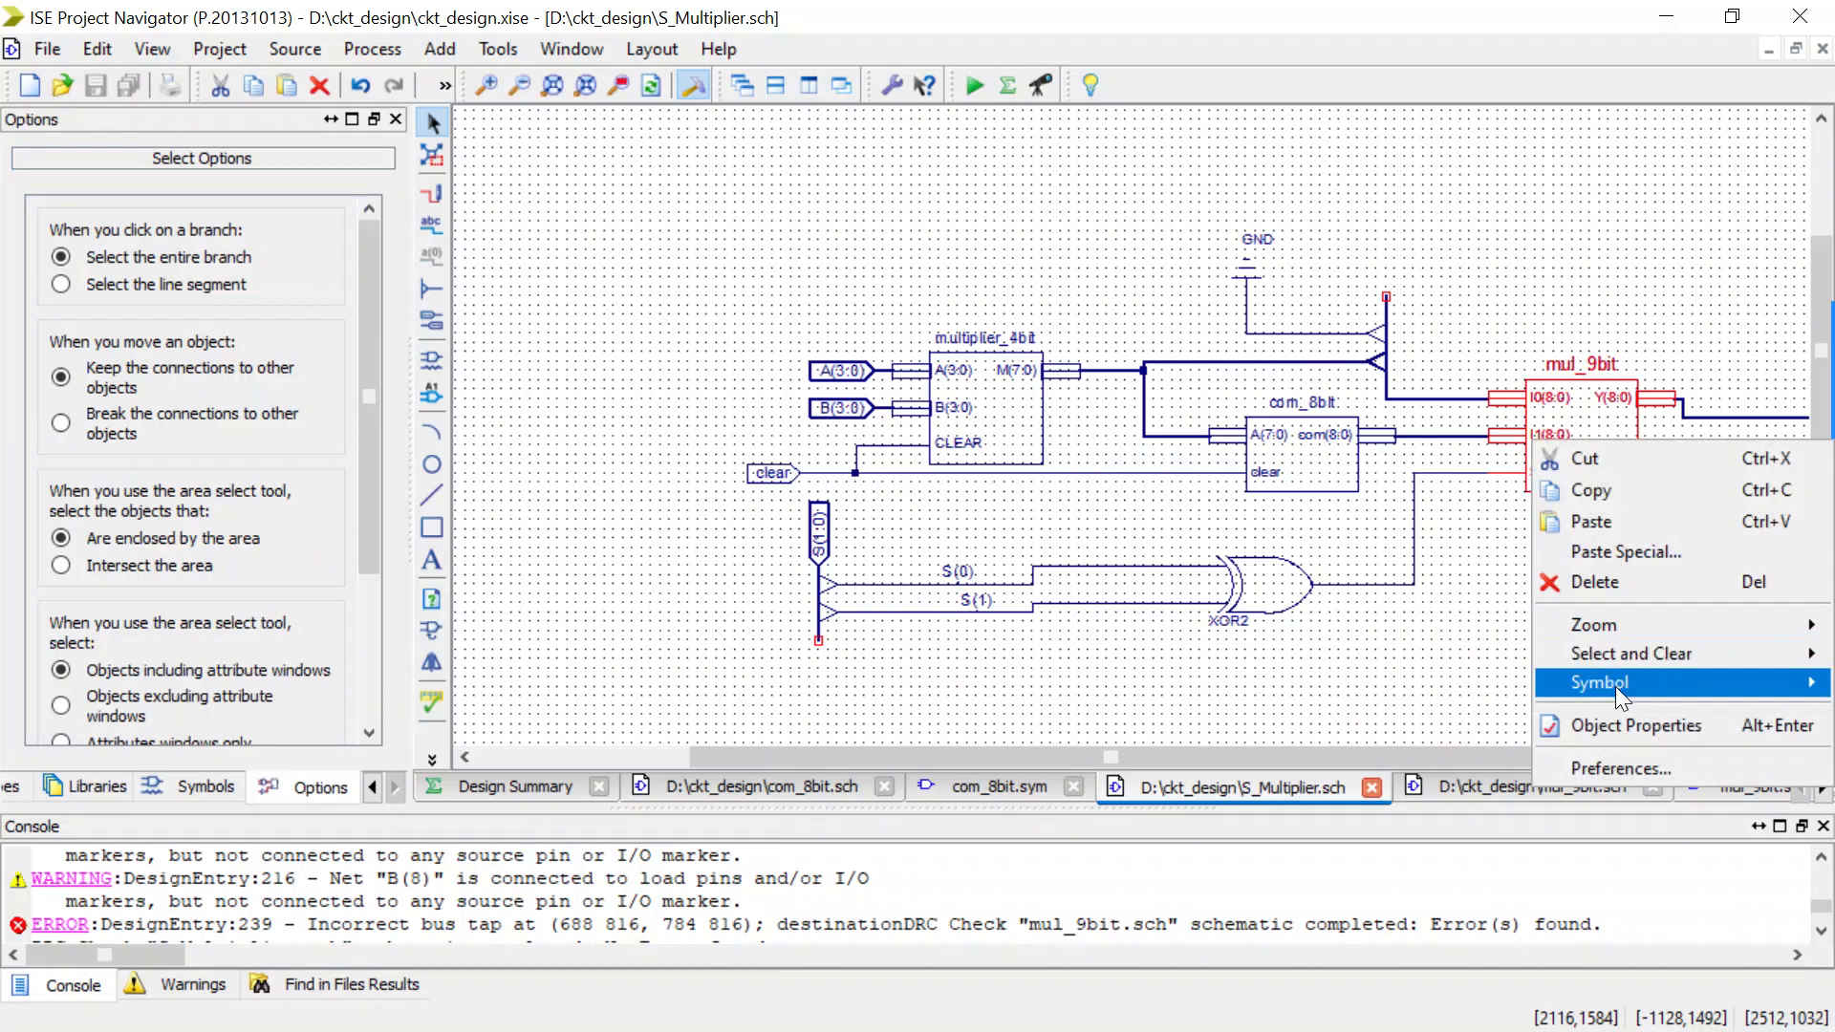
mouse_move(1615, 686)
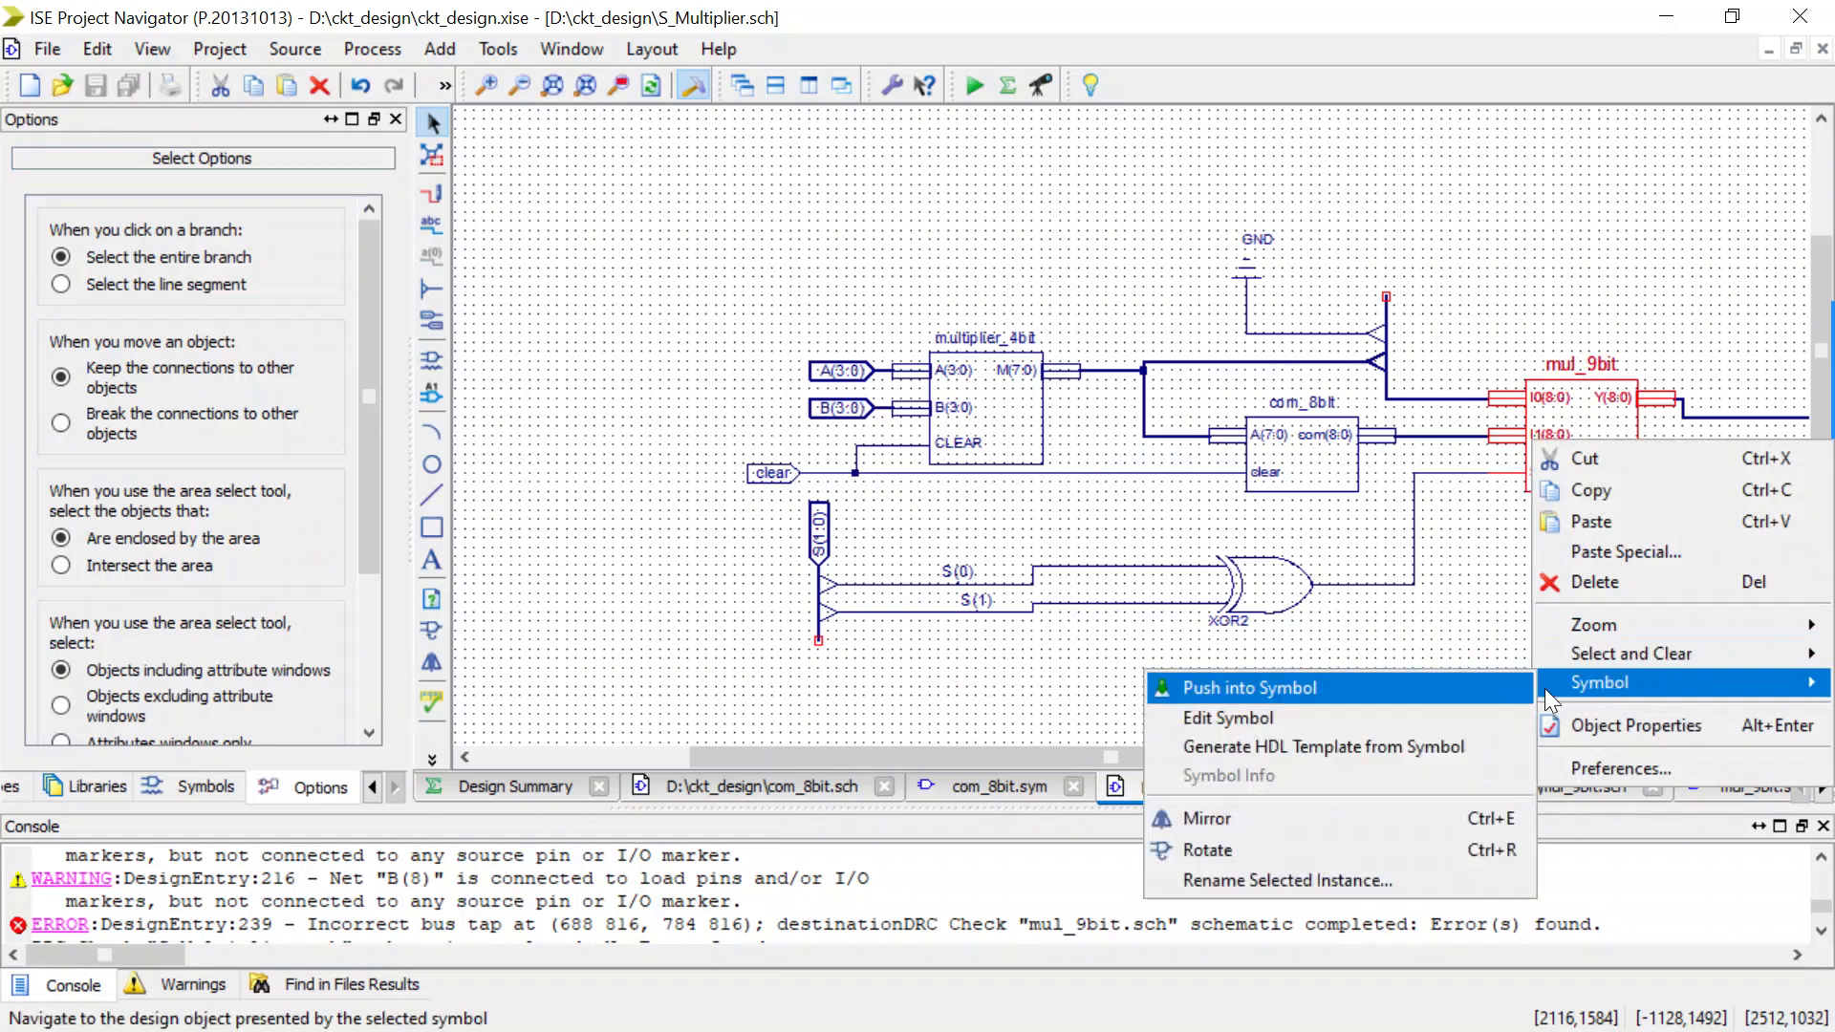
left_click(1476, 688)
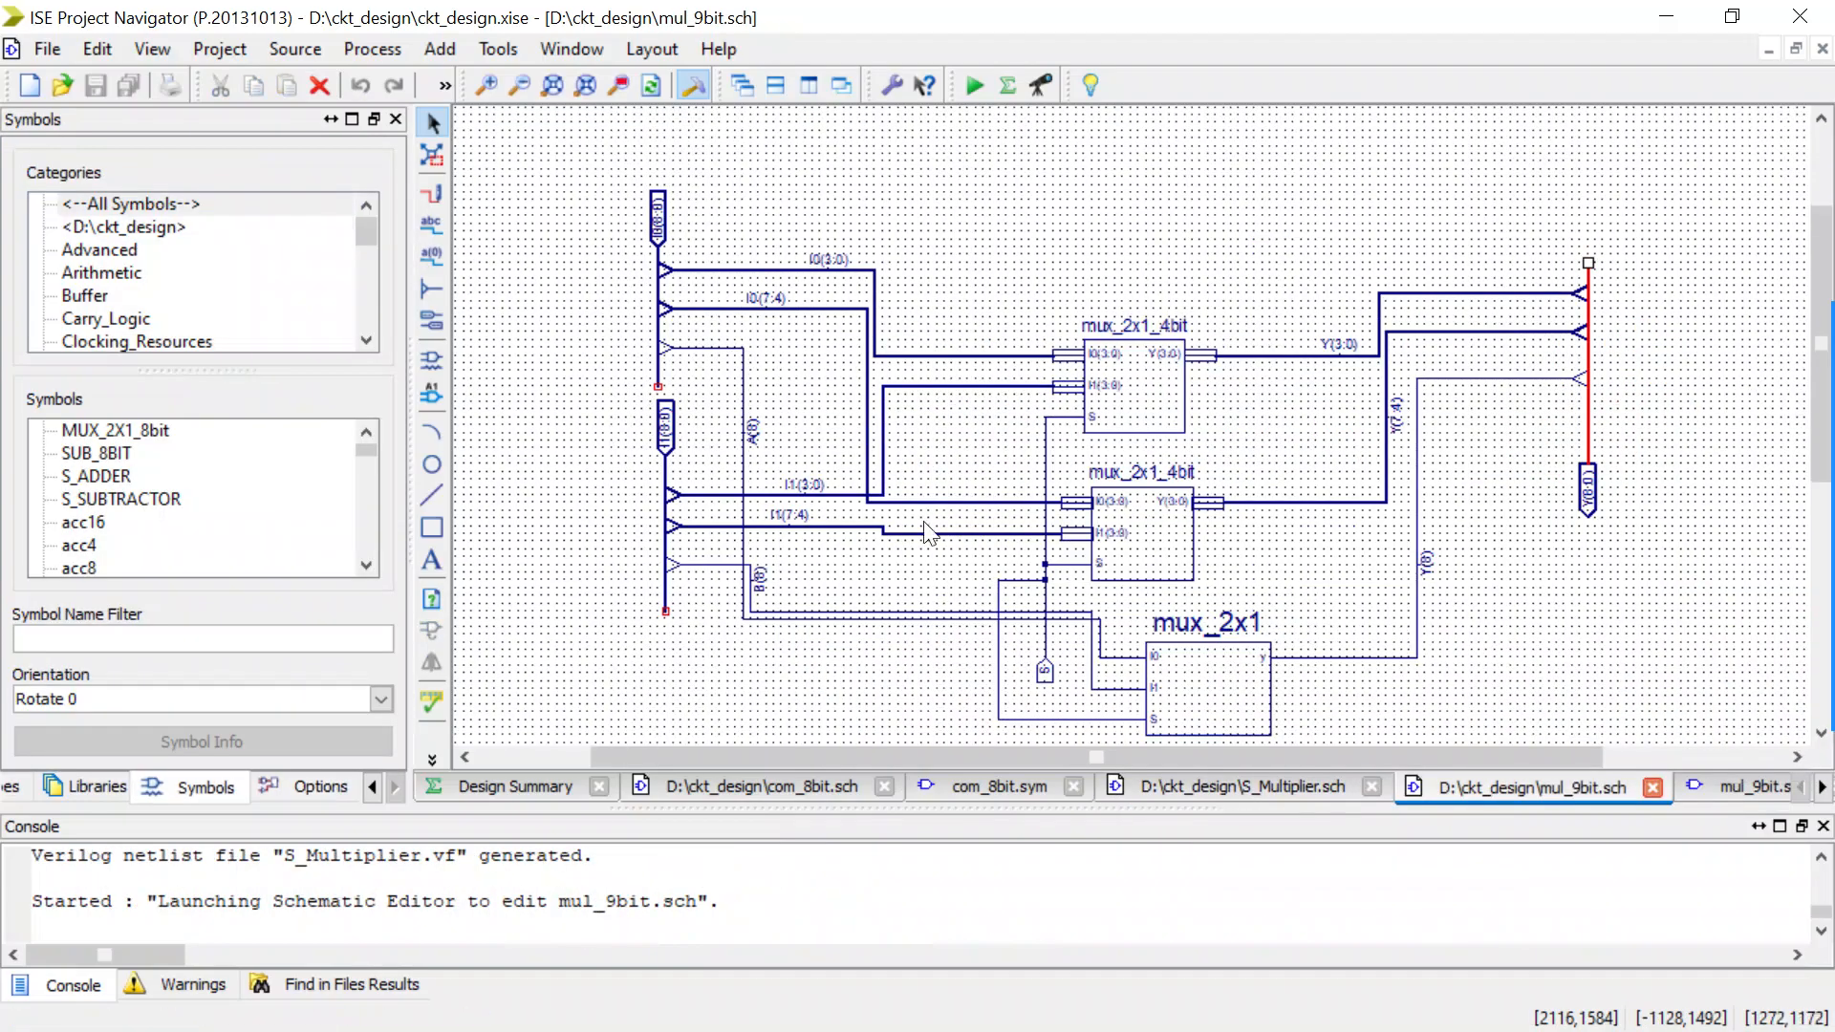
Rename the single-bit net from the I1(8:0) bus to the mux_2x1 I1 input as I1(8).
scroll(774, 612, "up", 2)
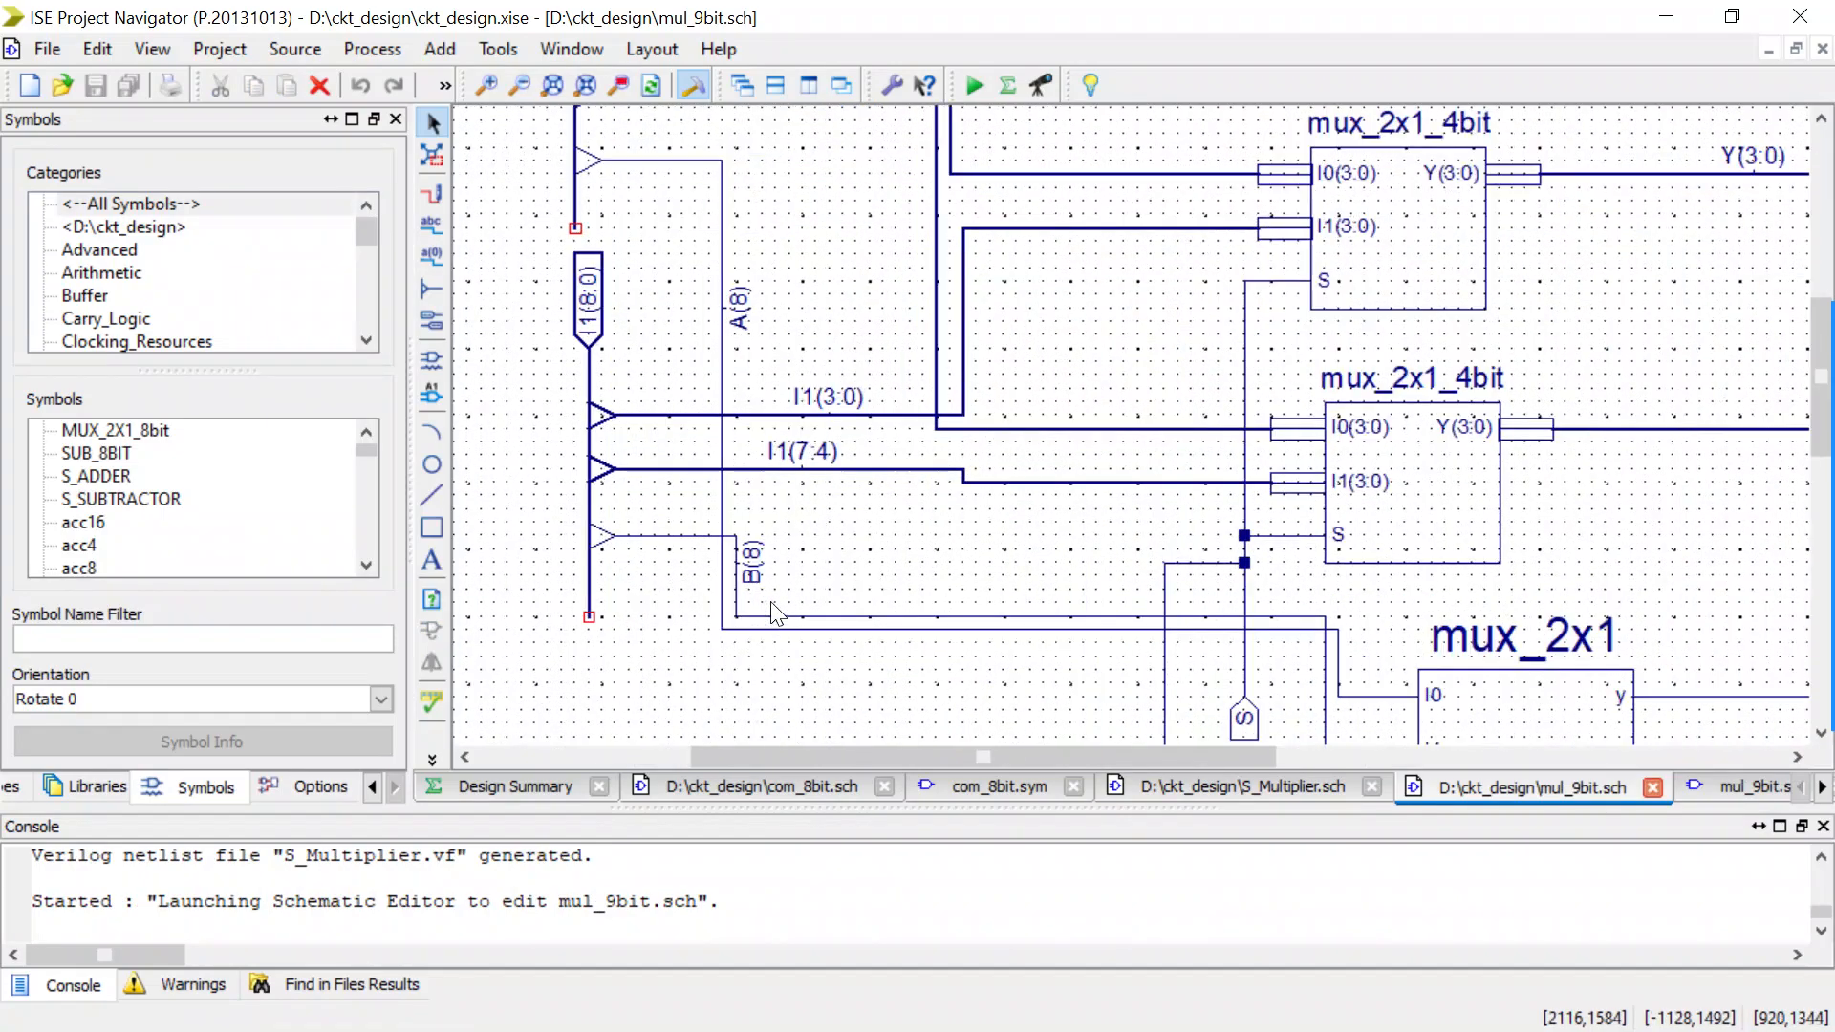
left_click(738, 578)
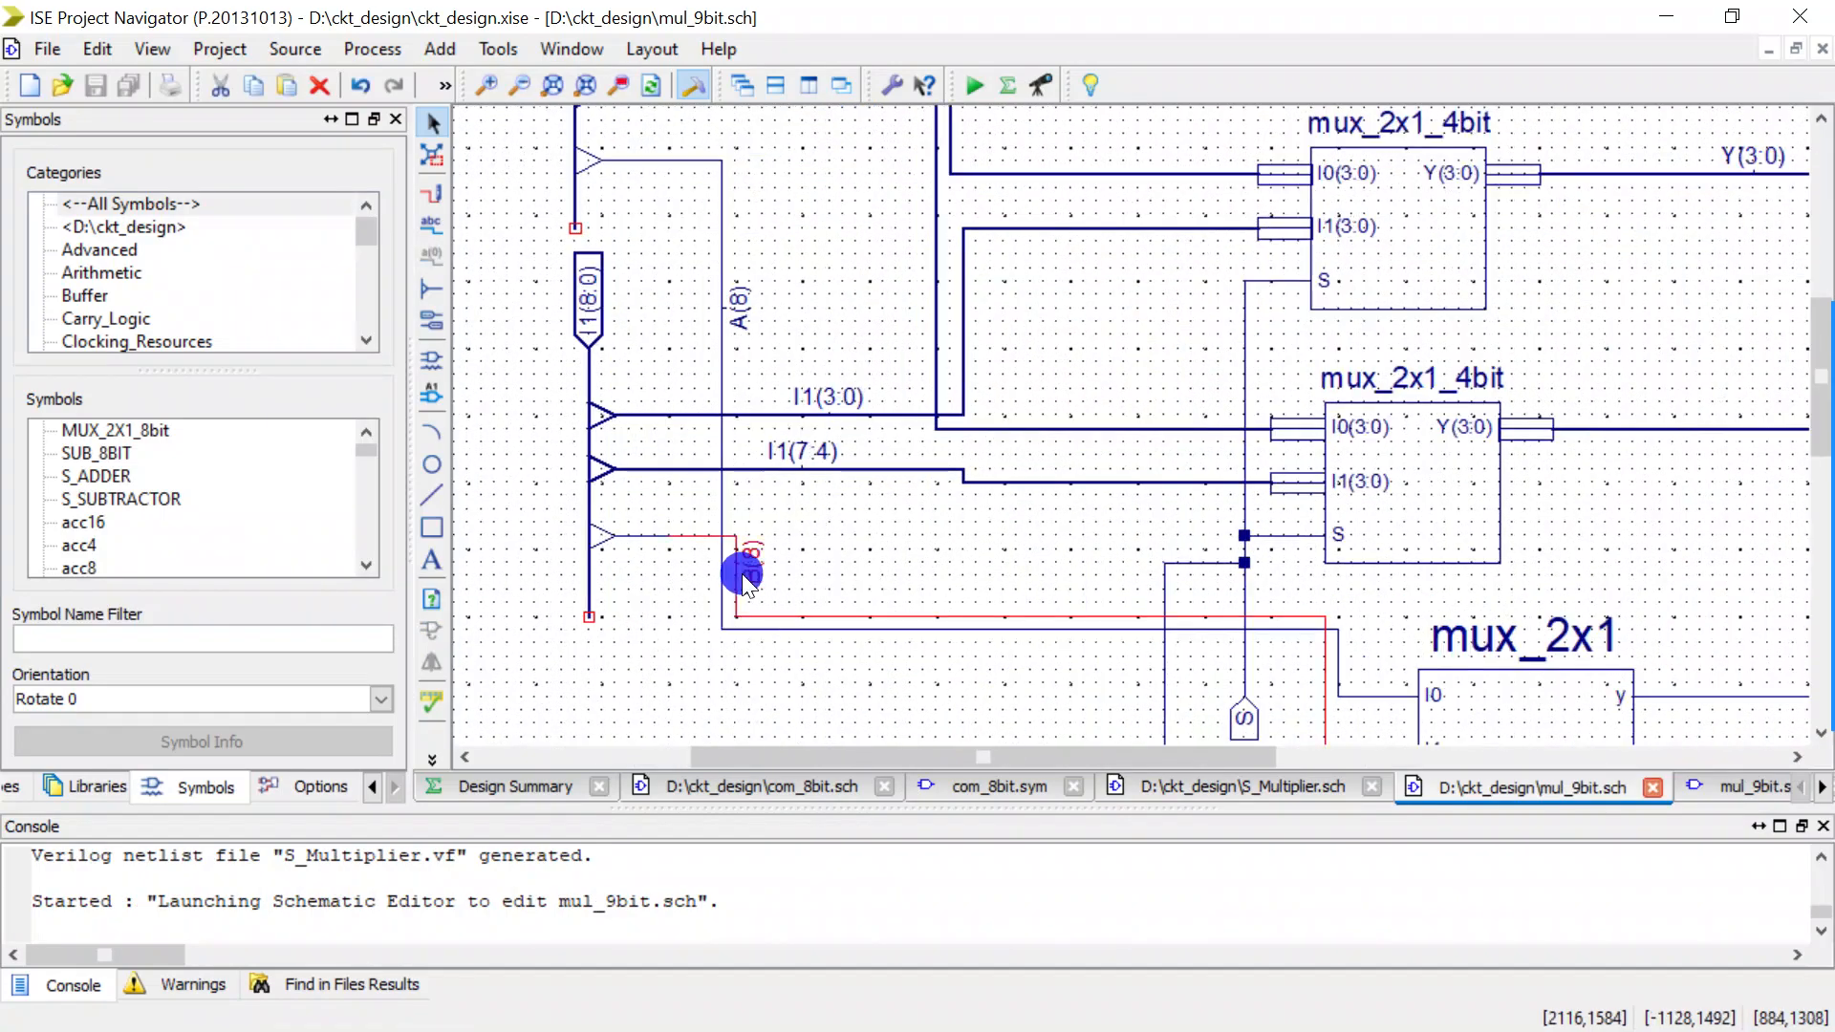
scroll(989, 567, "down", 2)
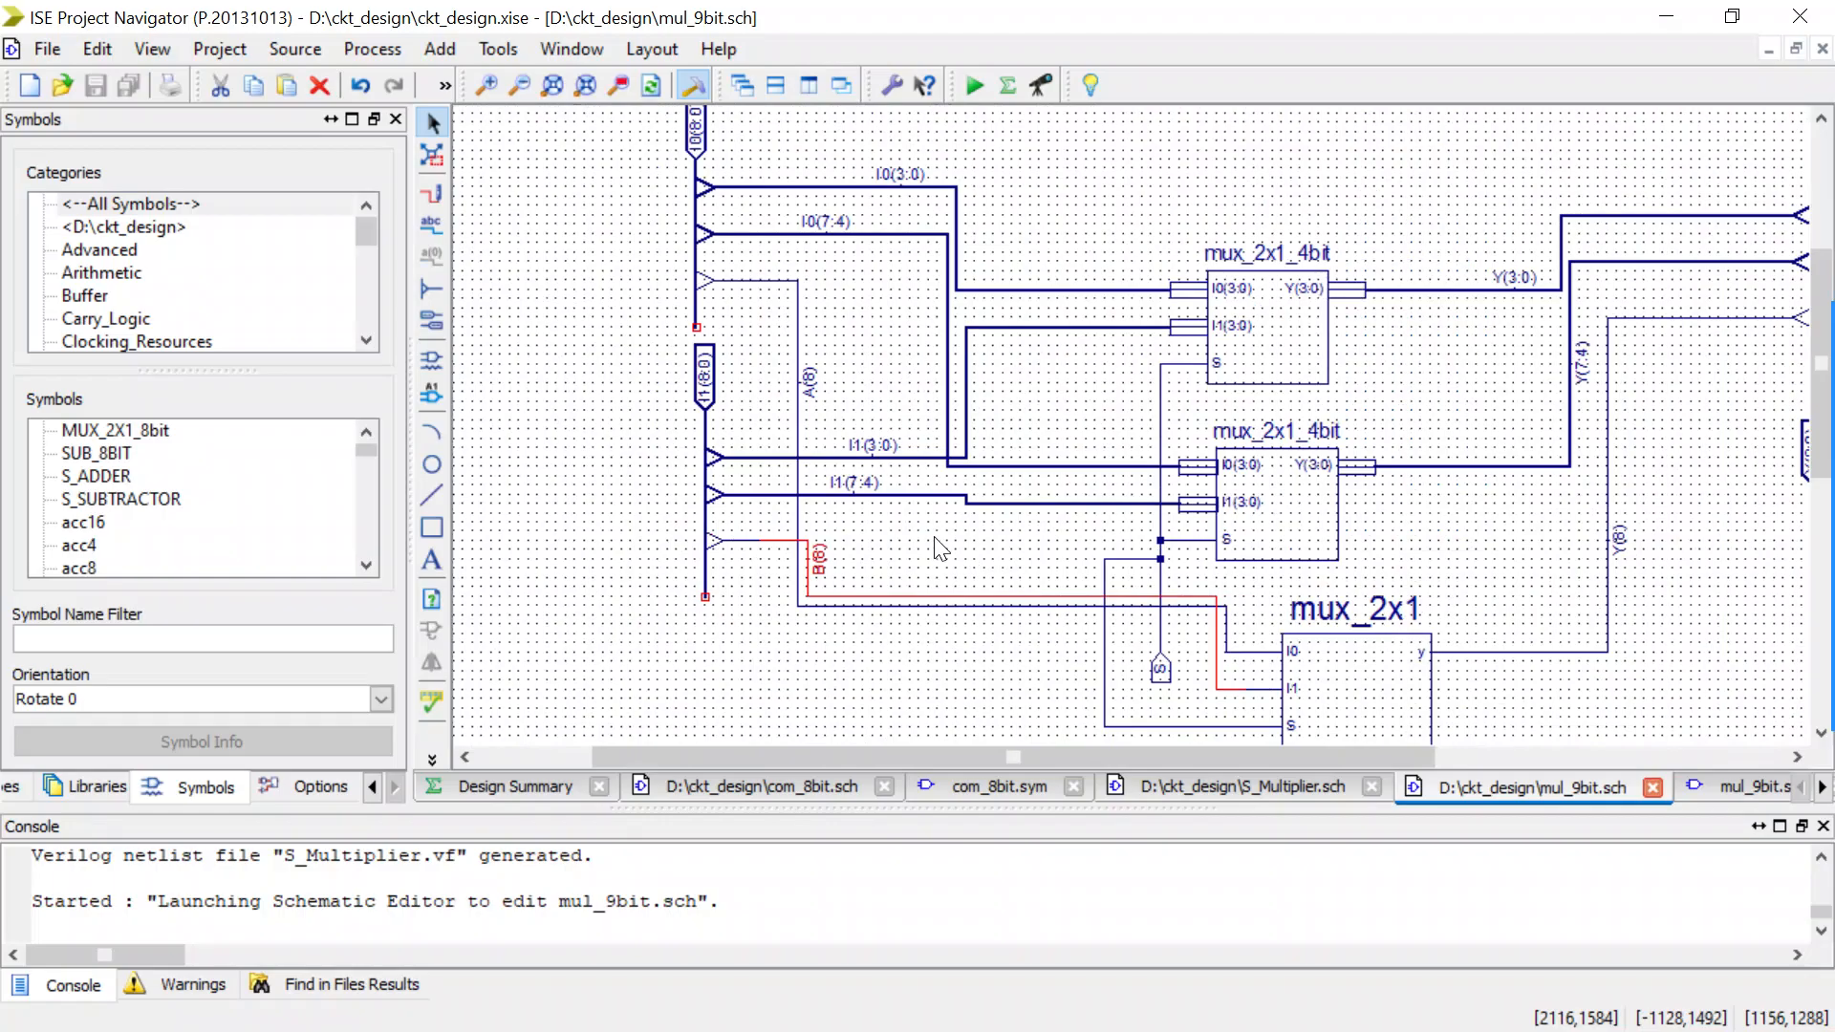
scroll(778, 543, "up", 2)
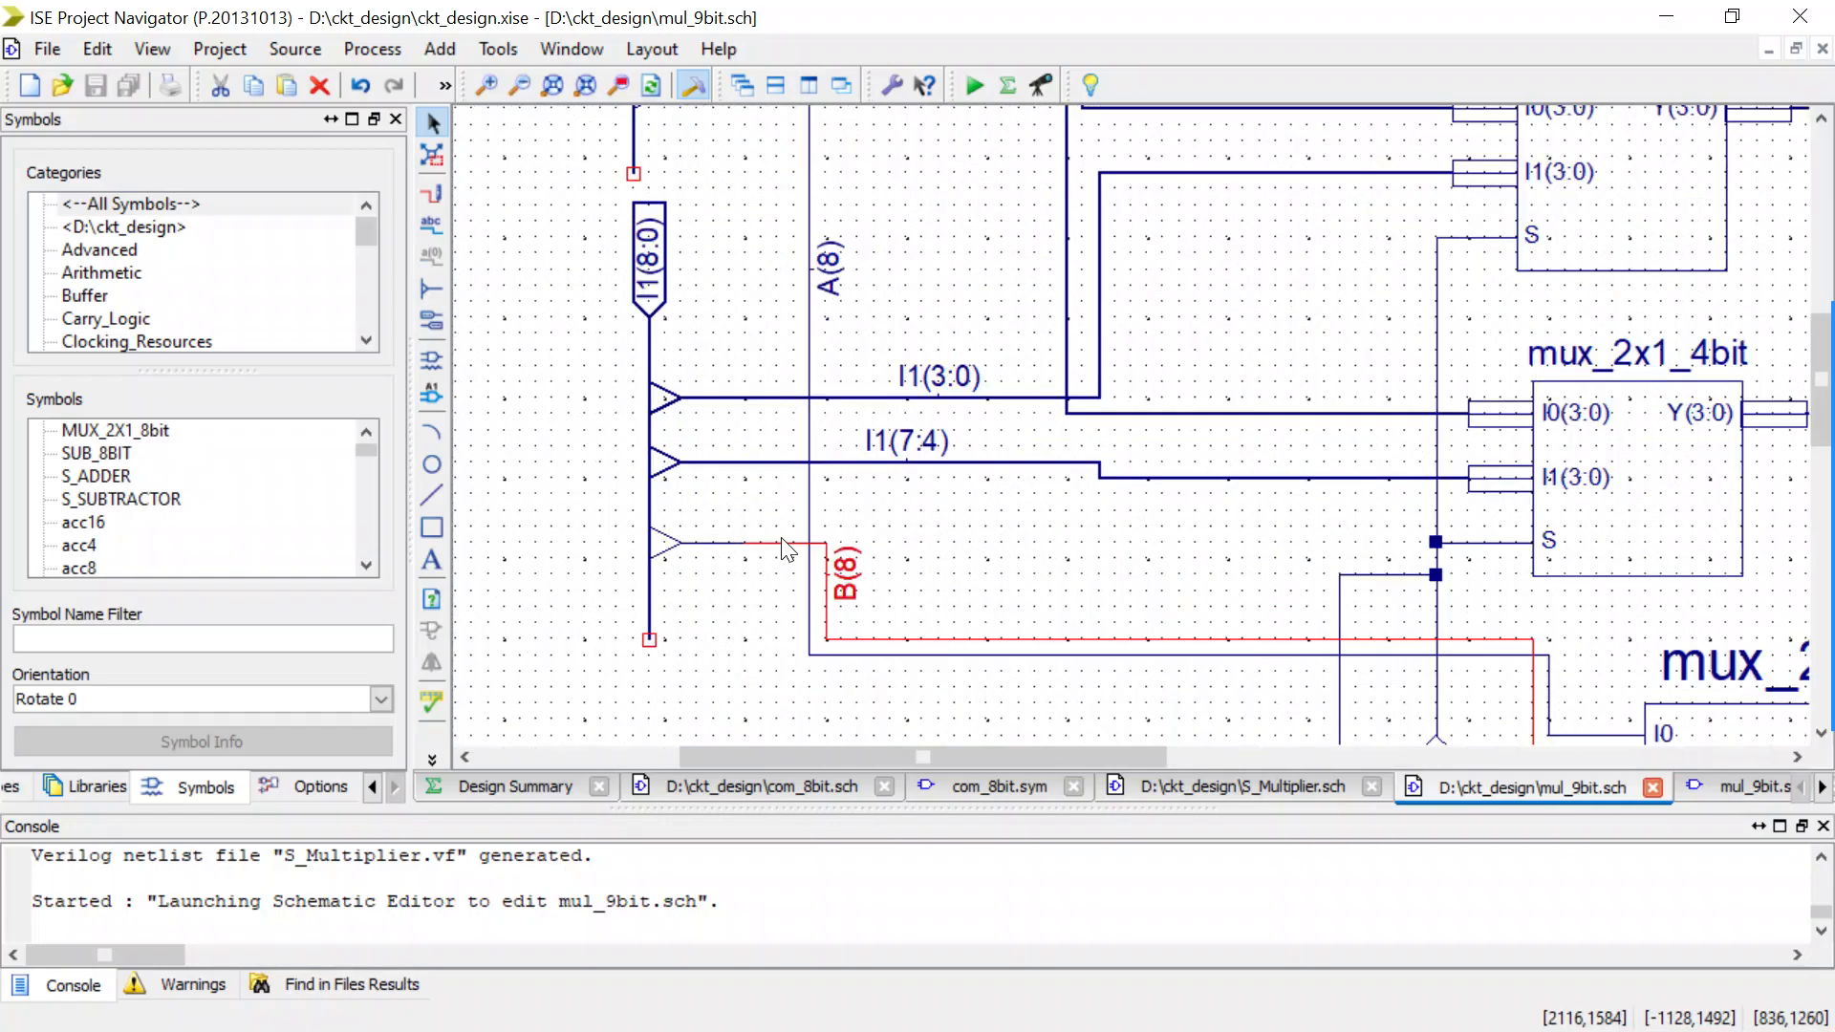
scroll(782, 549, "down", 2)
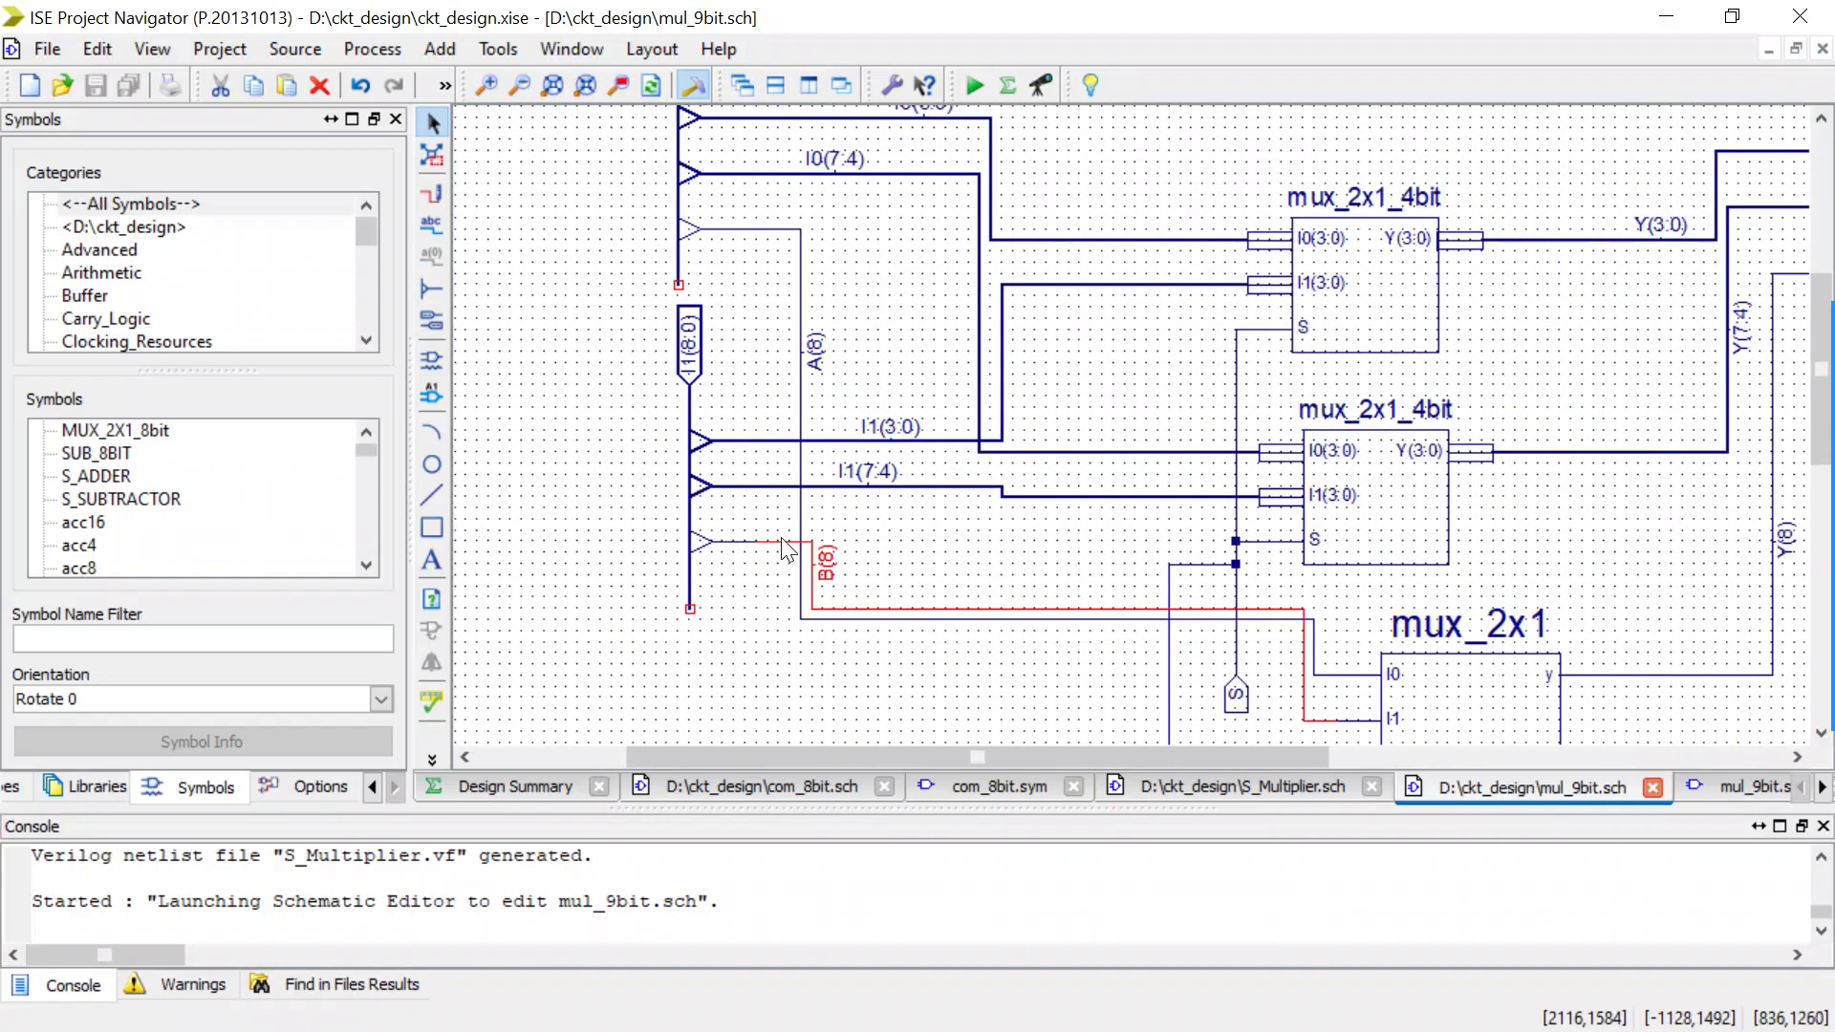
scroll(781, 549, "down", 1)
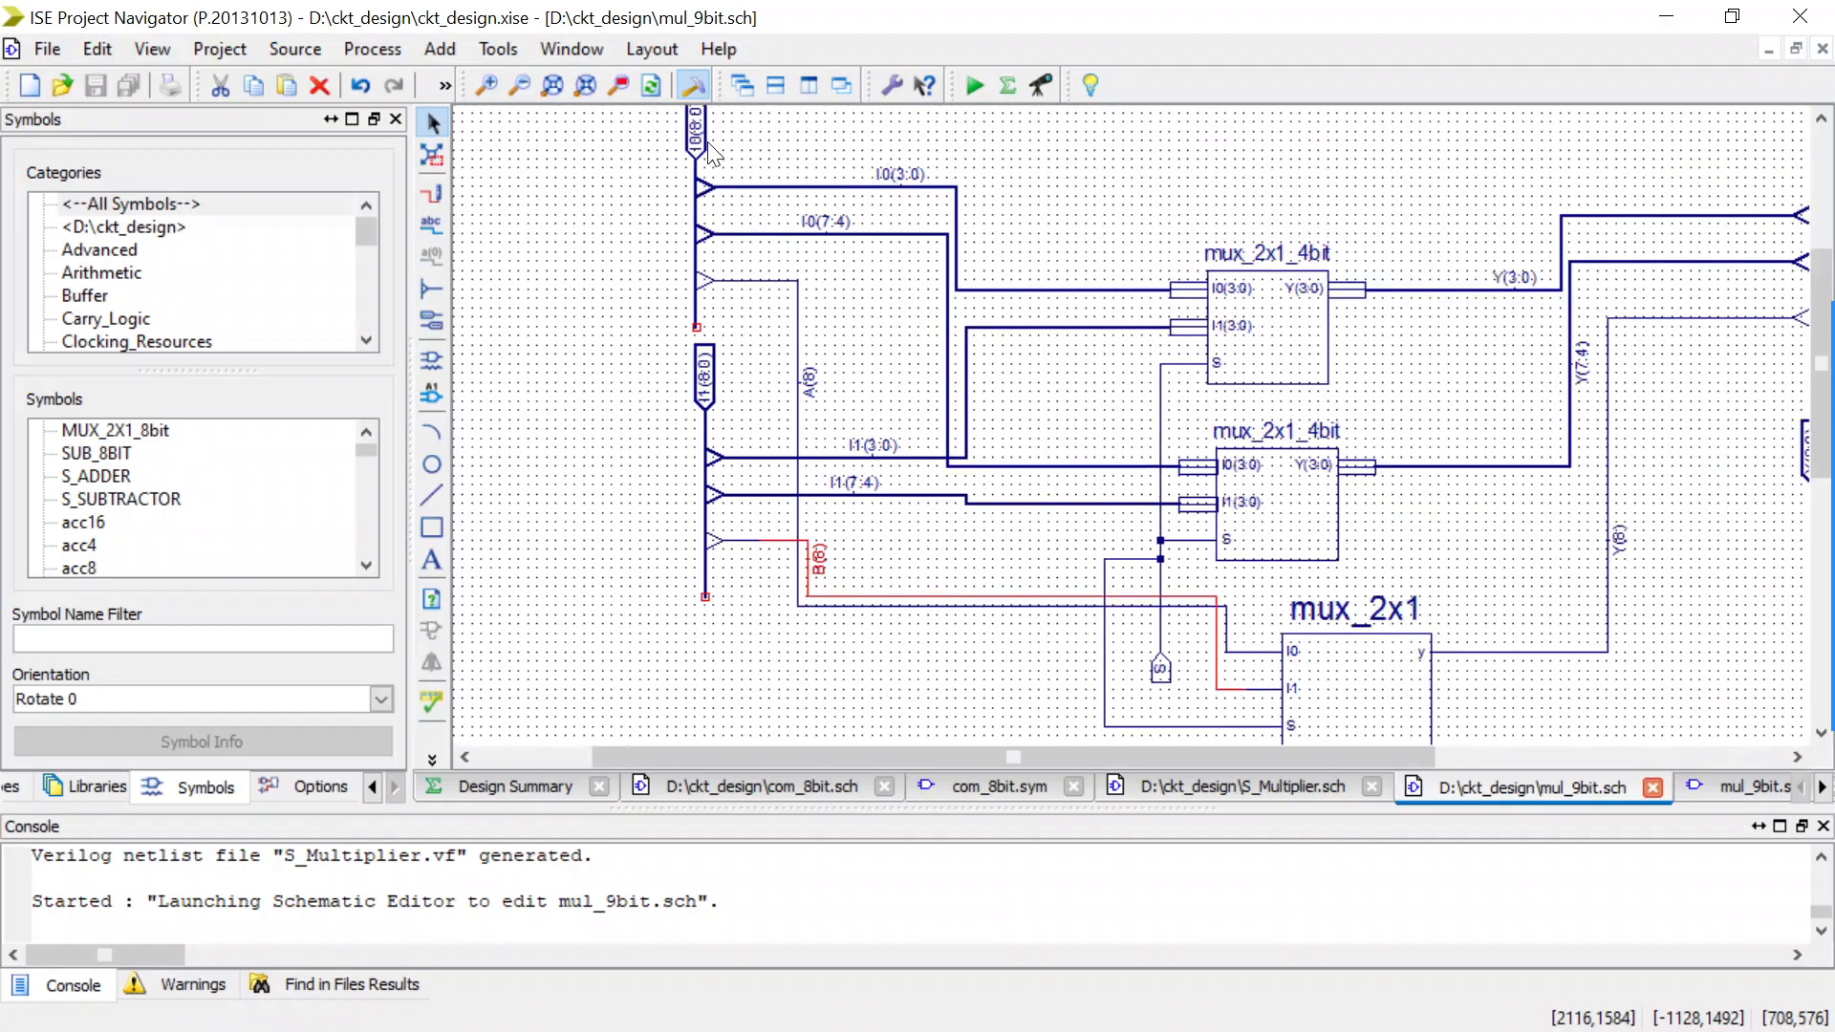
double_click(810, 564)
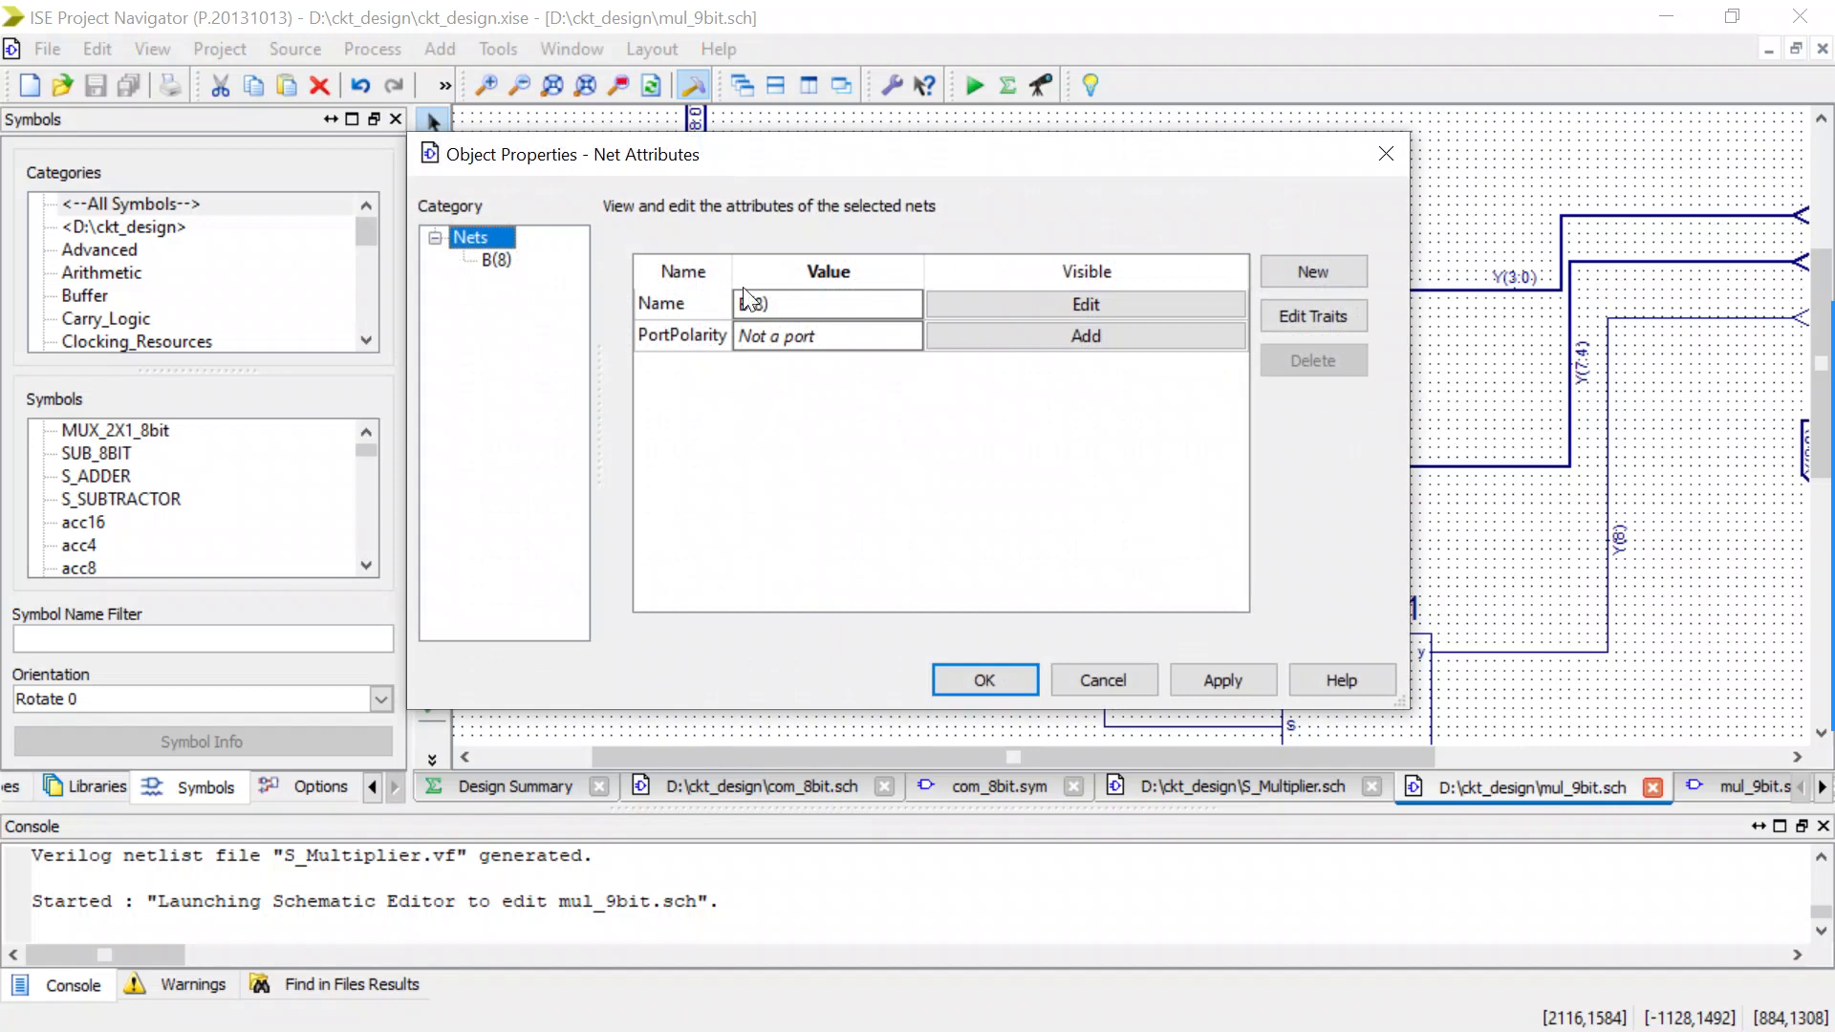
left_click(746, 296)
left_click(745, 300)
key("BackSpace")
type("I1")
left_click(961, 673)
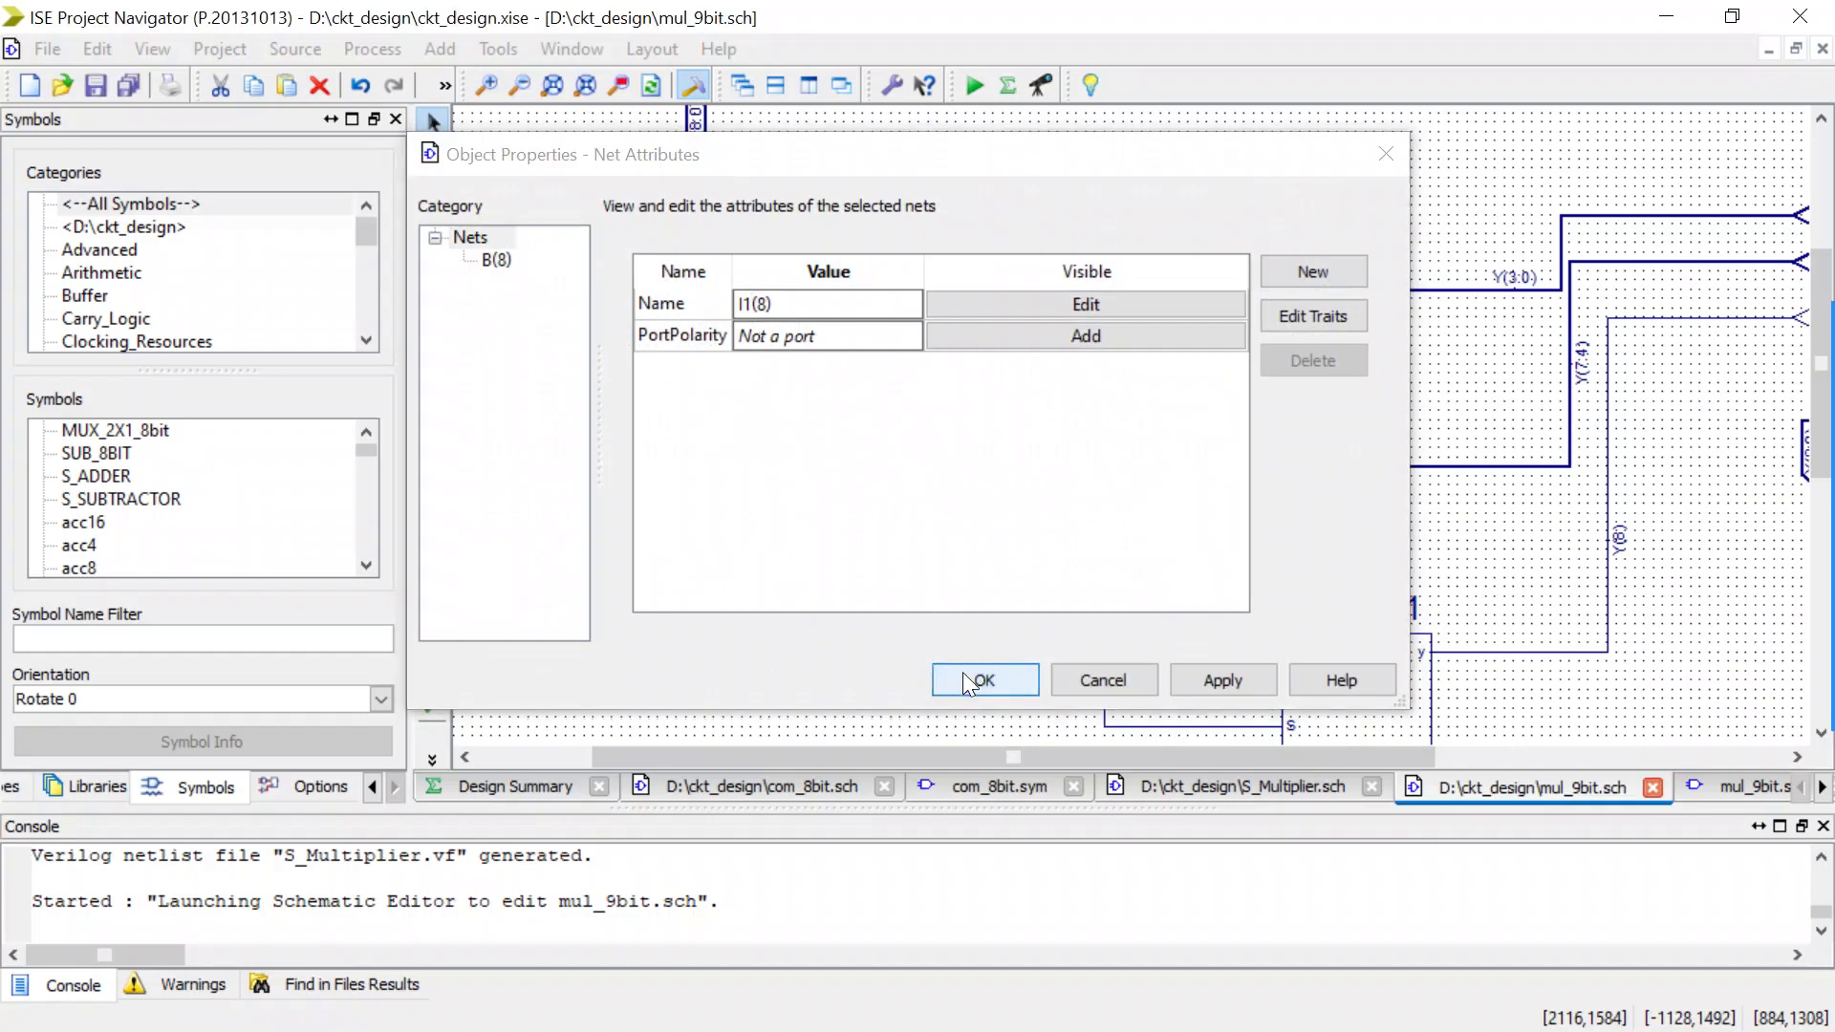
Rename the single-bit net from the I0(8:0) bus to the mux_2x1 I0 input as I0(8), and save the mul_9bit schematic.
double_click(798, 333)
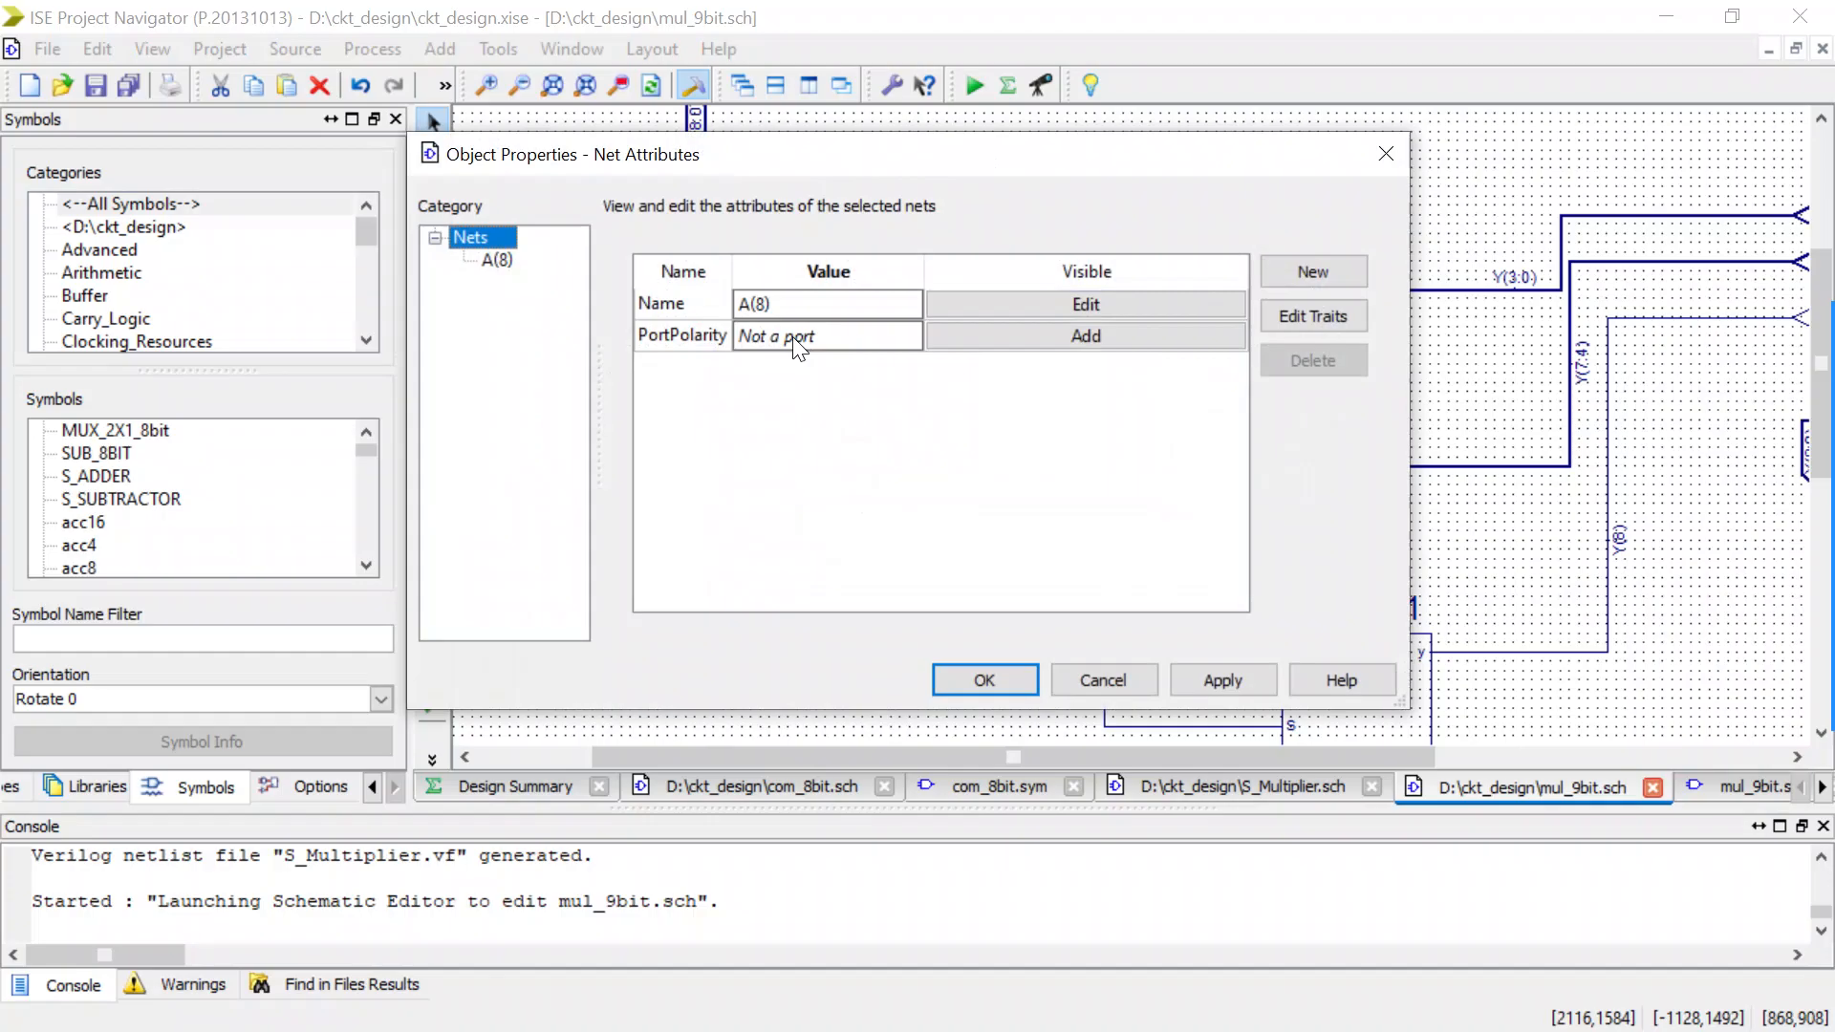
left_click(751, 304)
key("BackSpace")
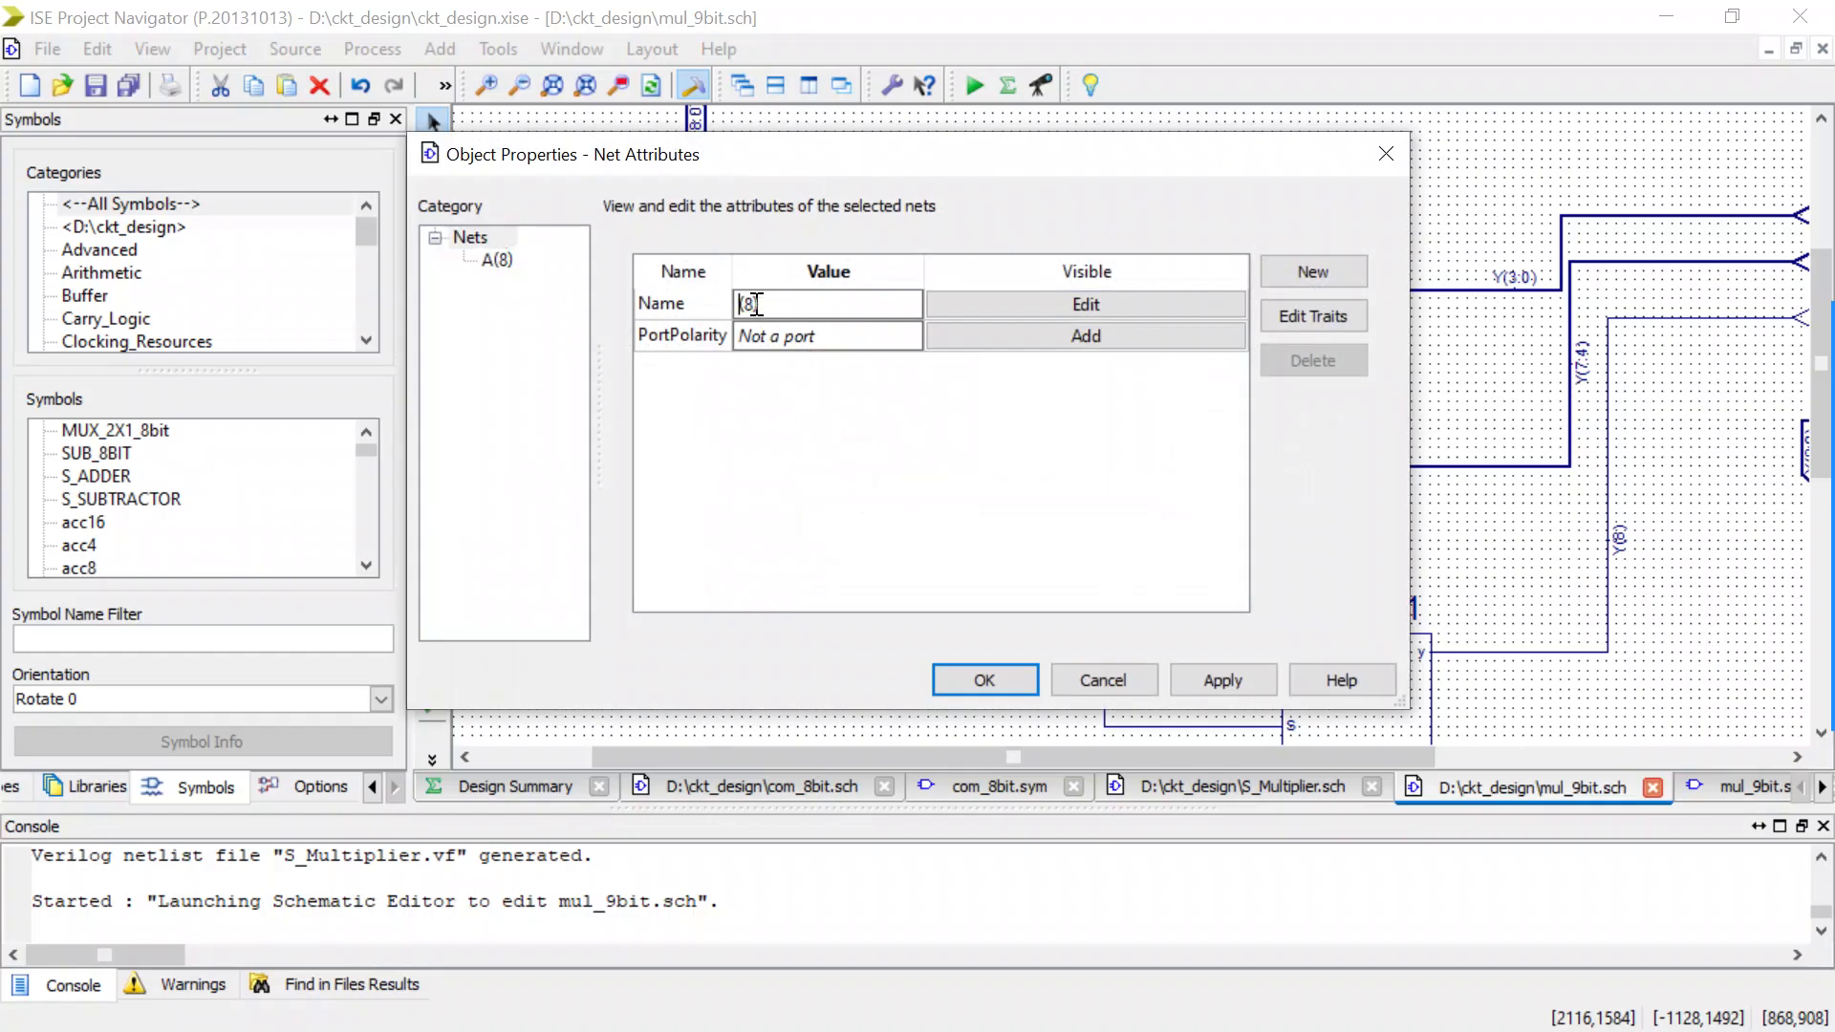
type("I0")
left_click(992, 669)
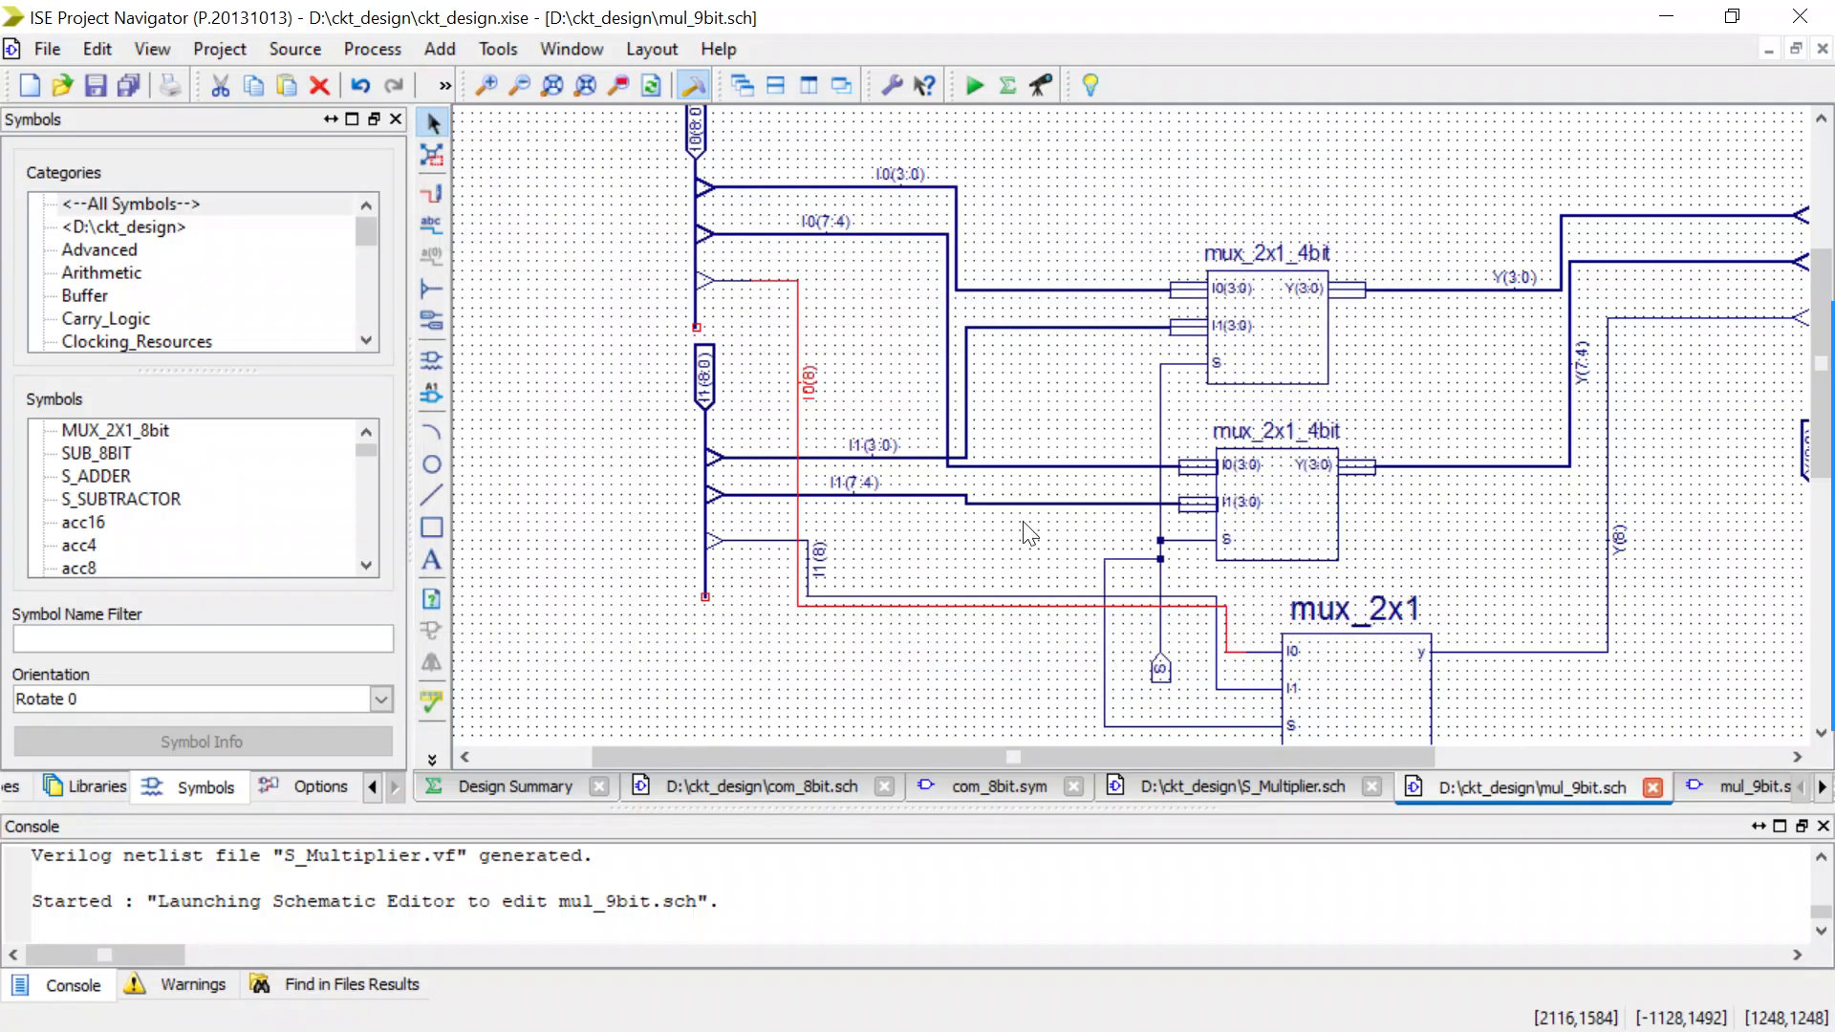
scroll(903, 504, "down", 1)
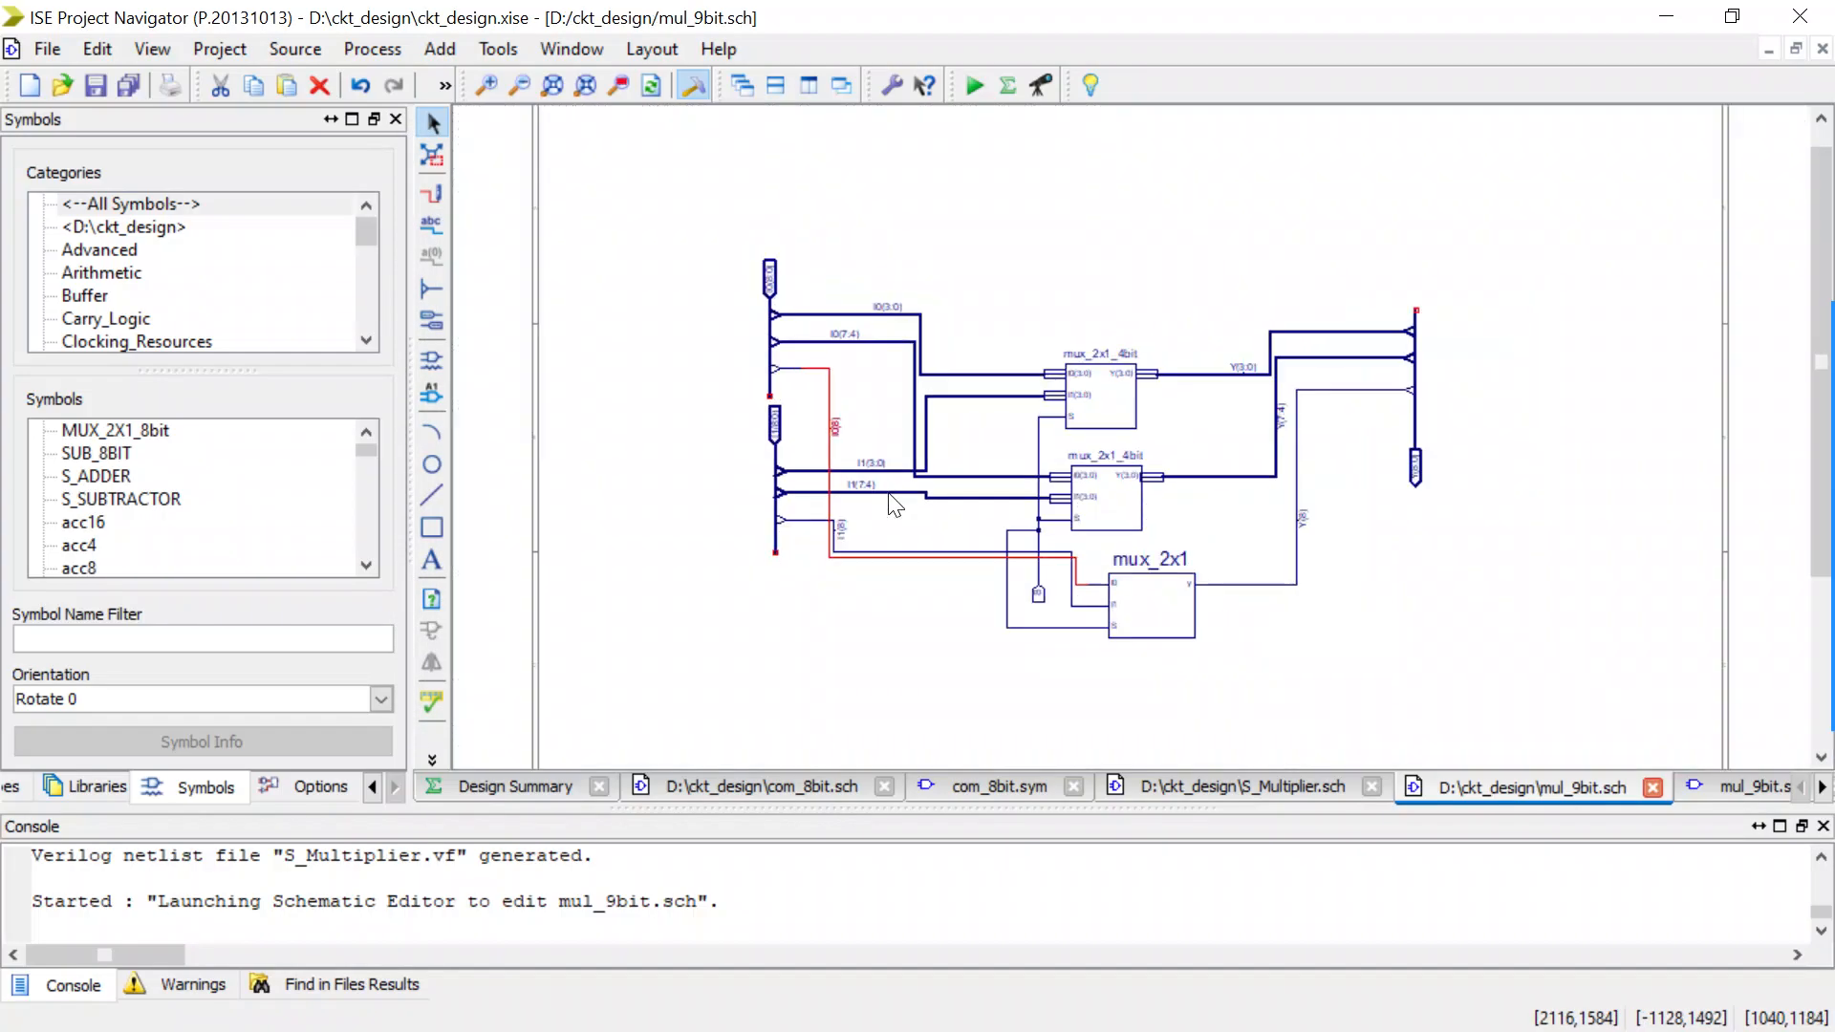
left_click(888, 494)
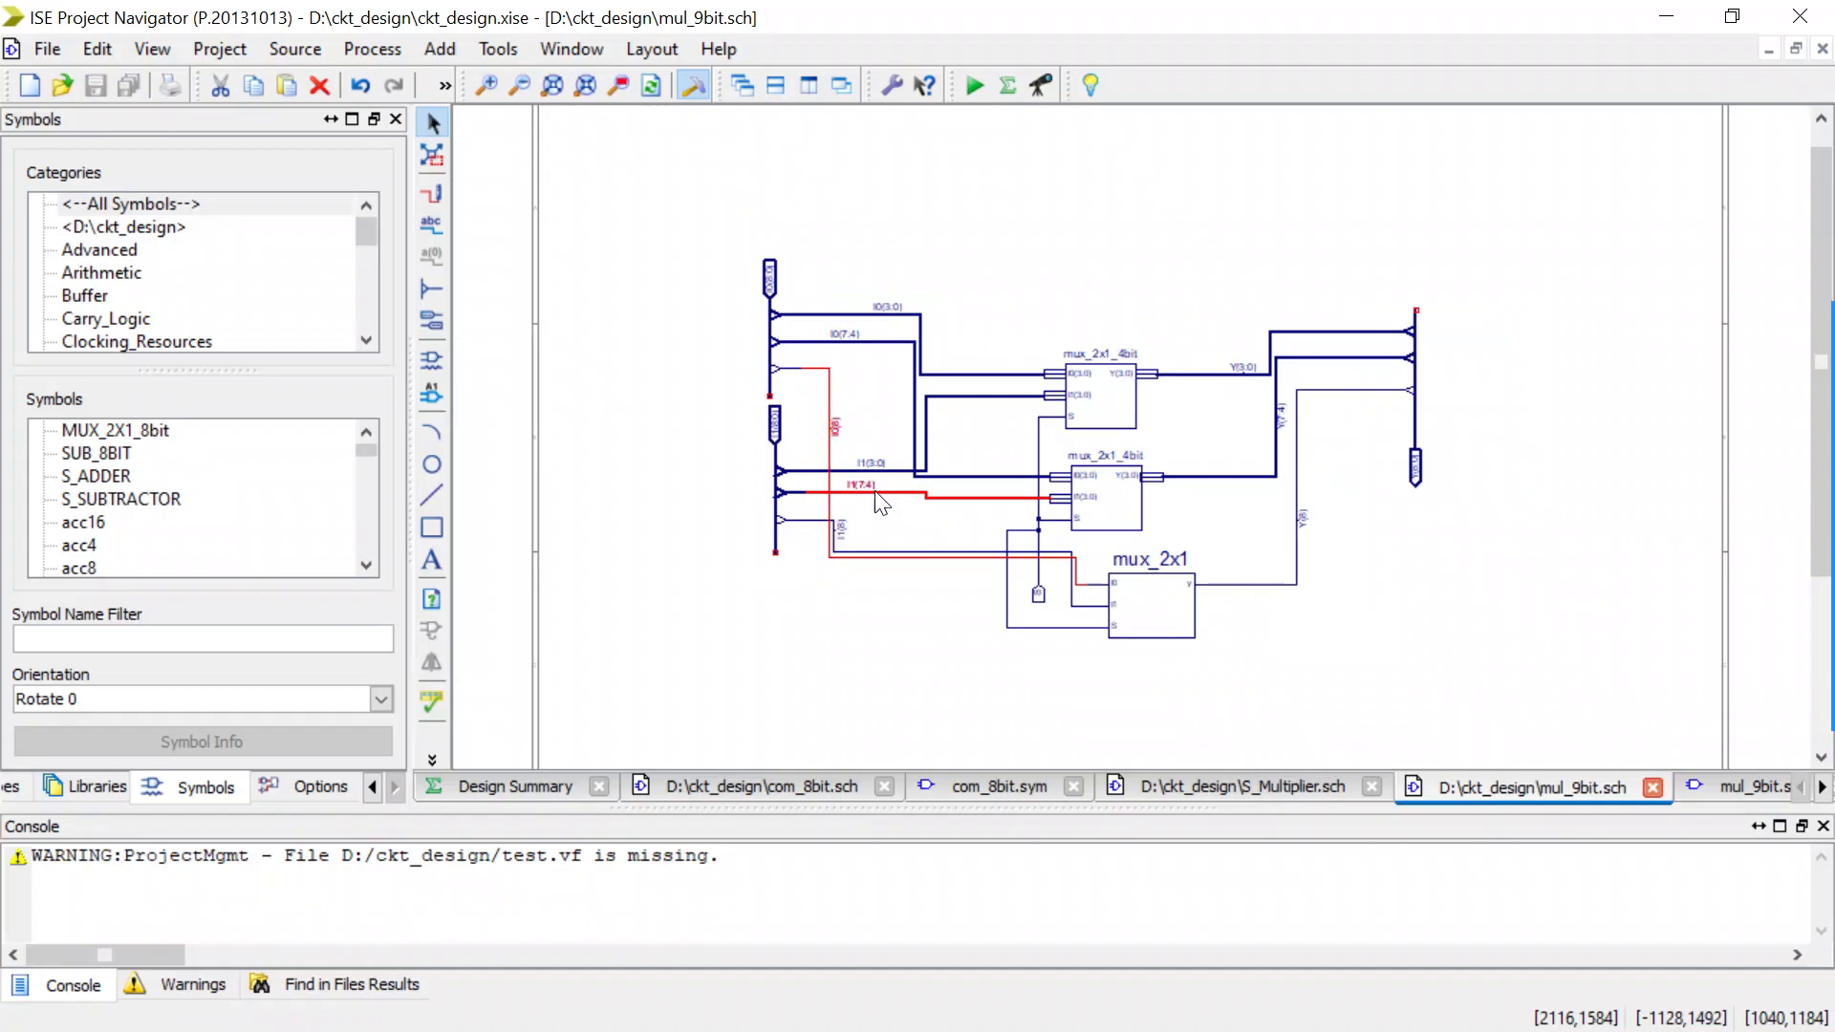
left_click_drag(598, 260, 483, 70)
left_click(653, 247)
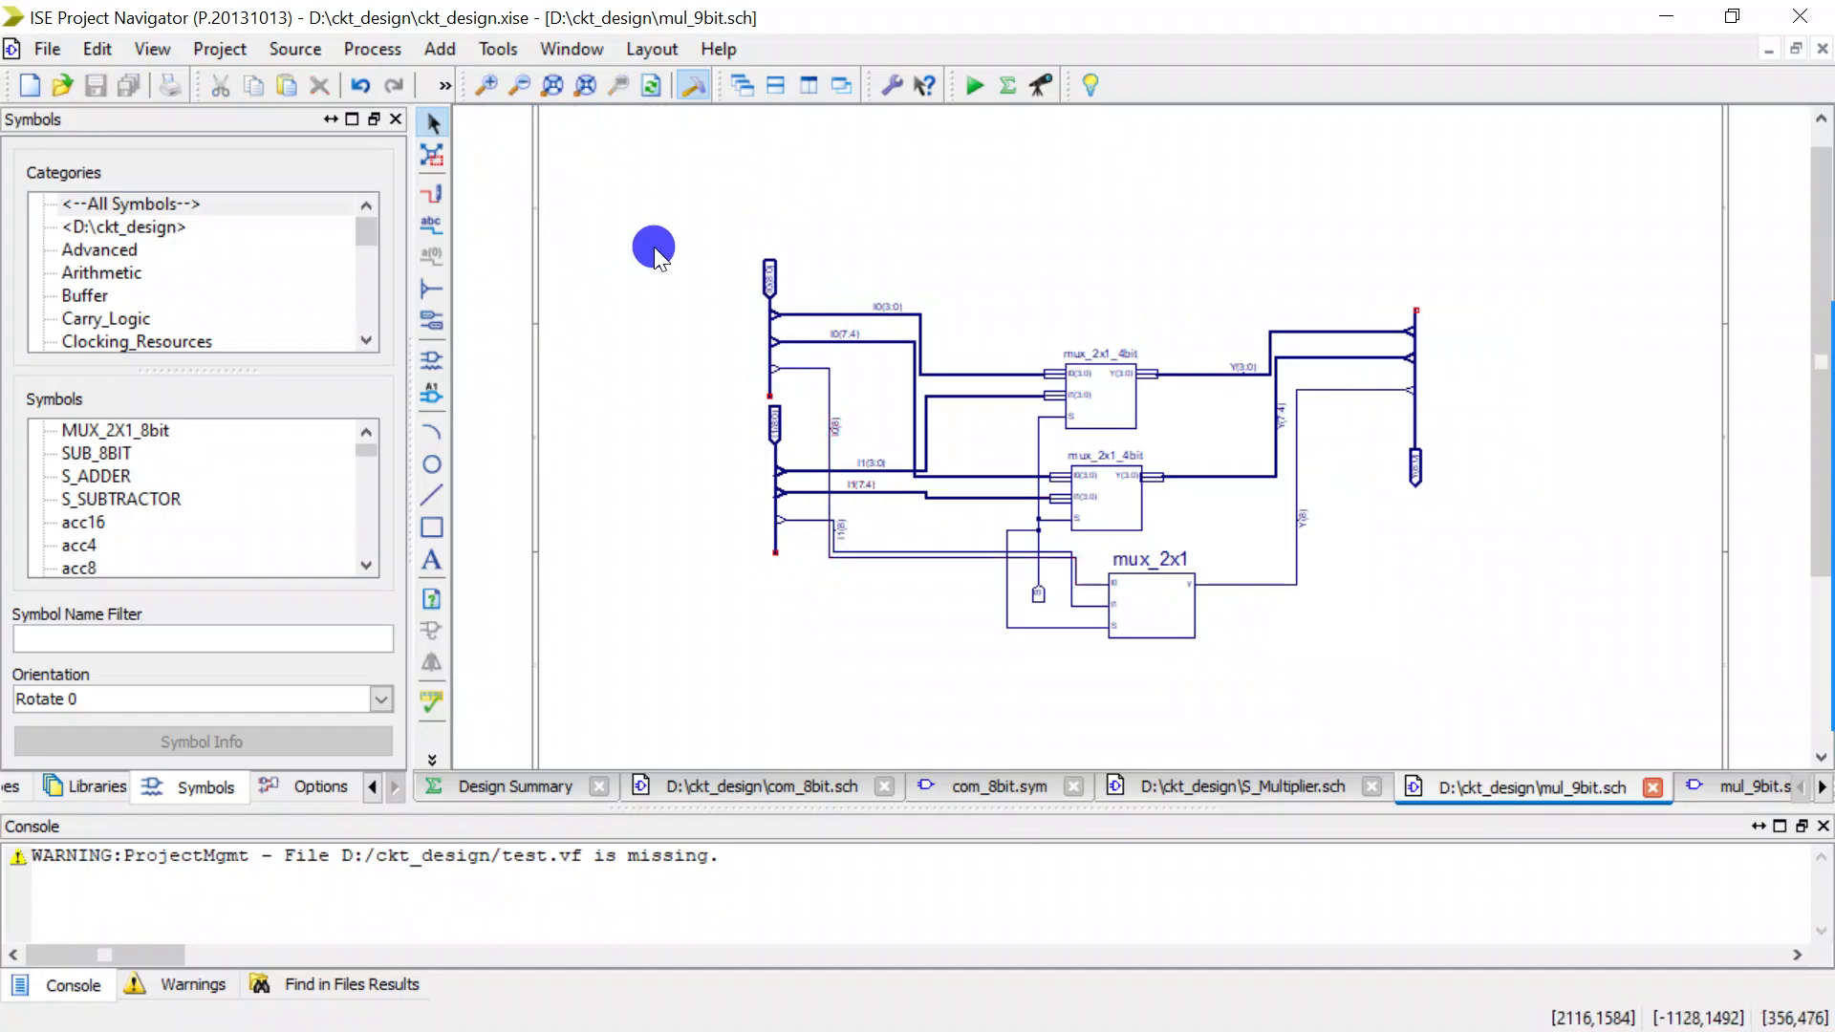
Start the Symbol Wizard with the mul_9bit schematic as the pin name source and accept the pin definitions.
left_click(504, 53)
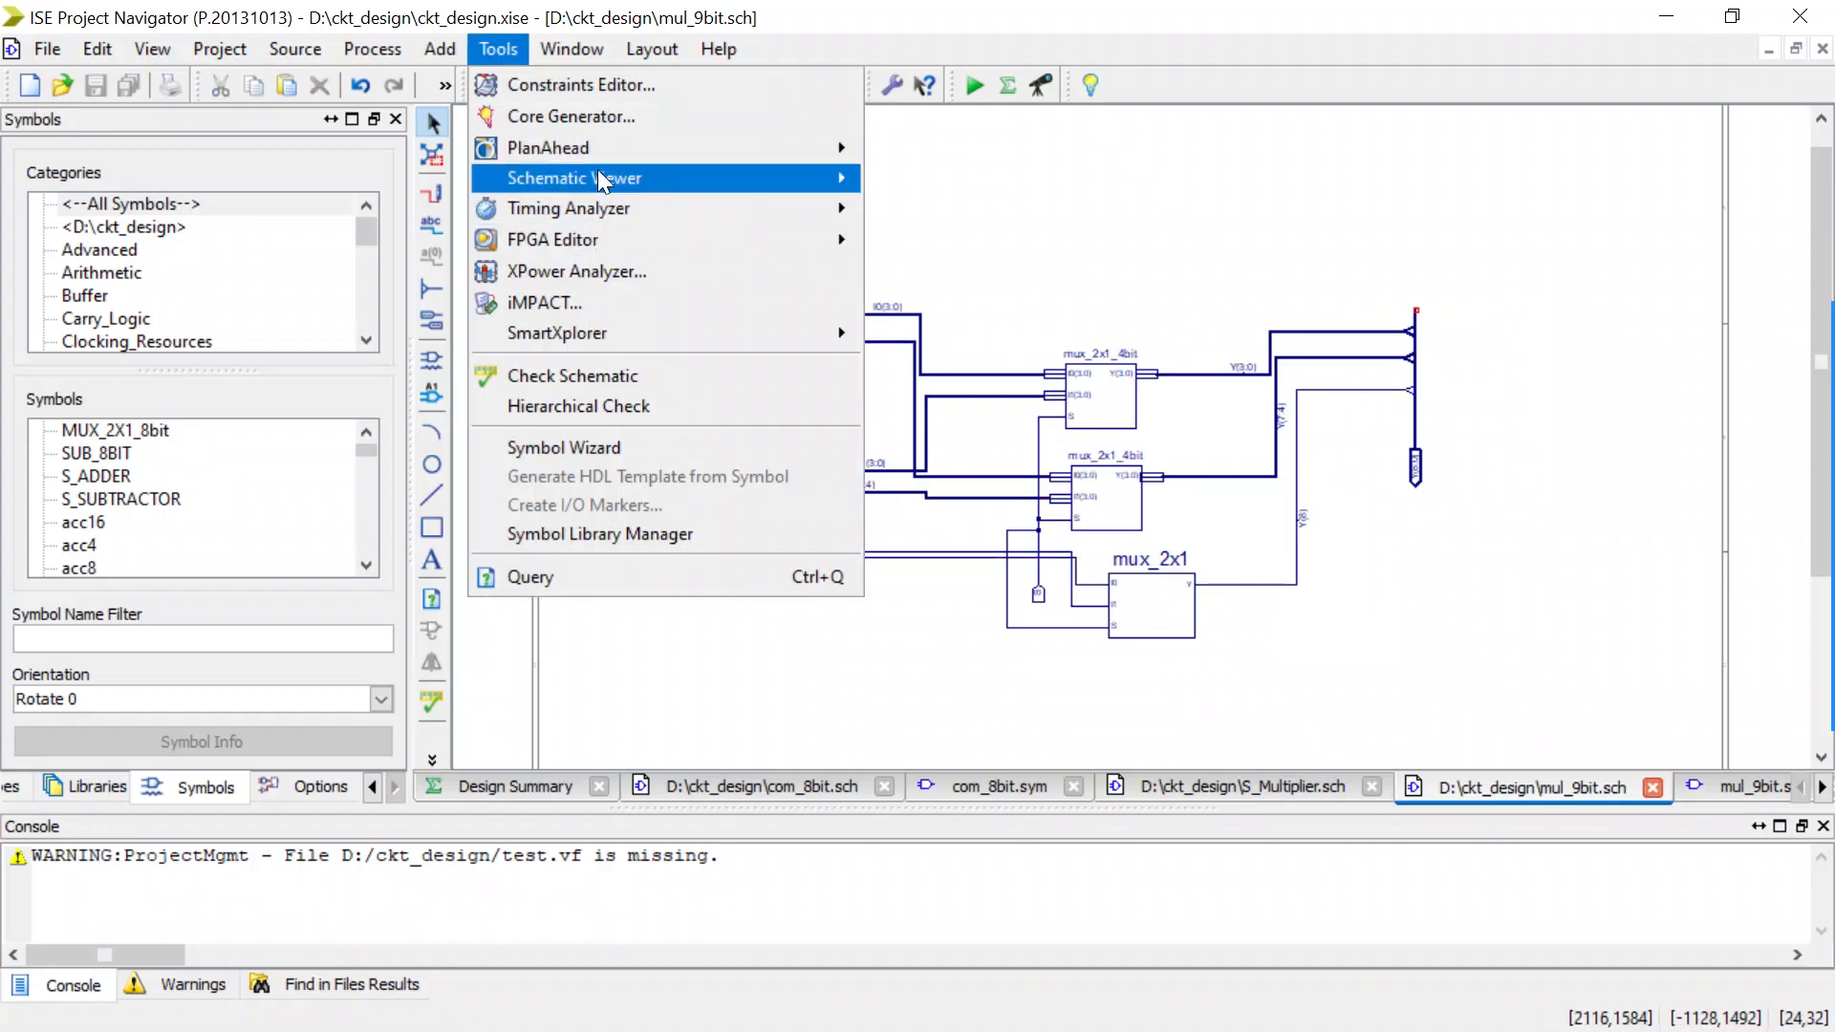
left_click(555, 446)
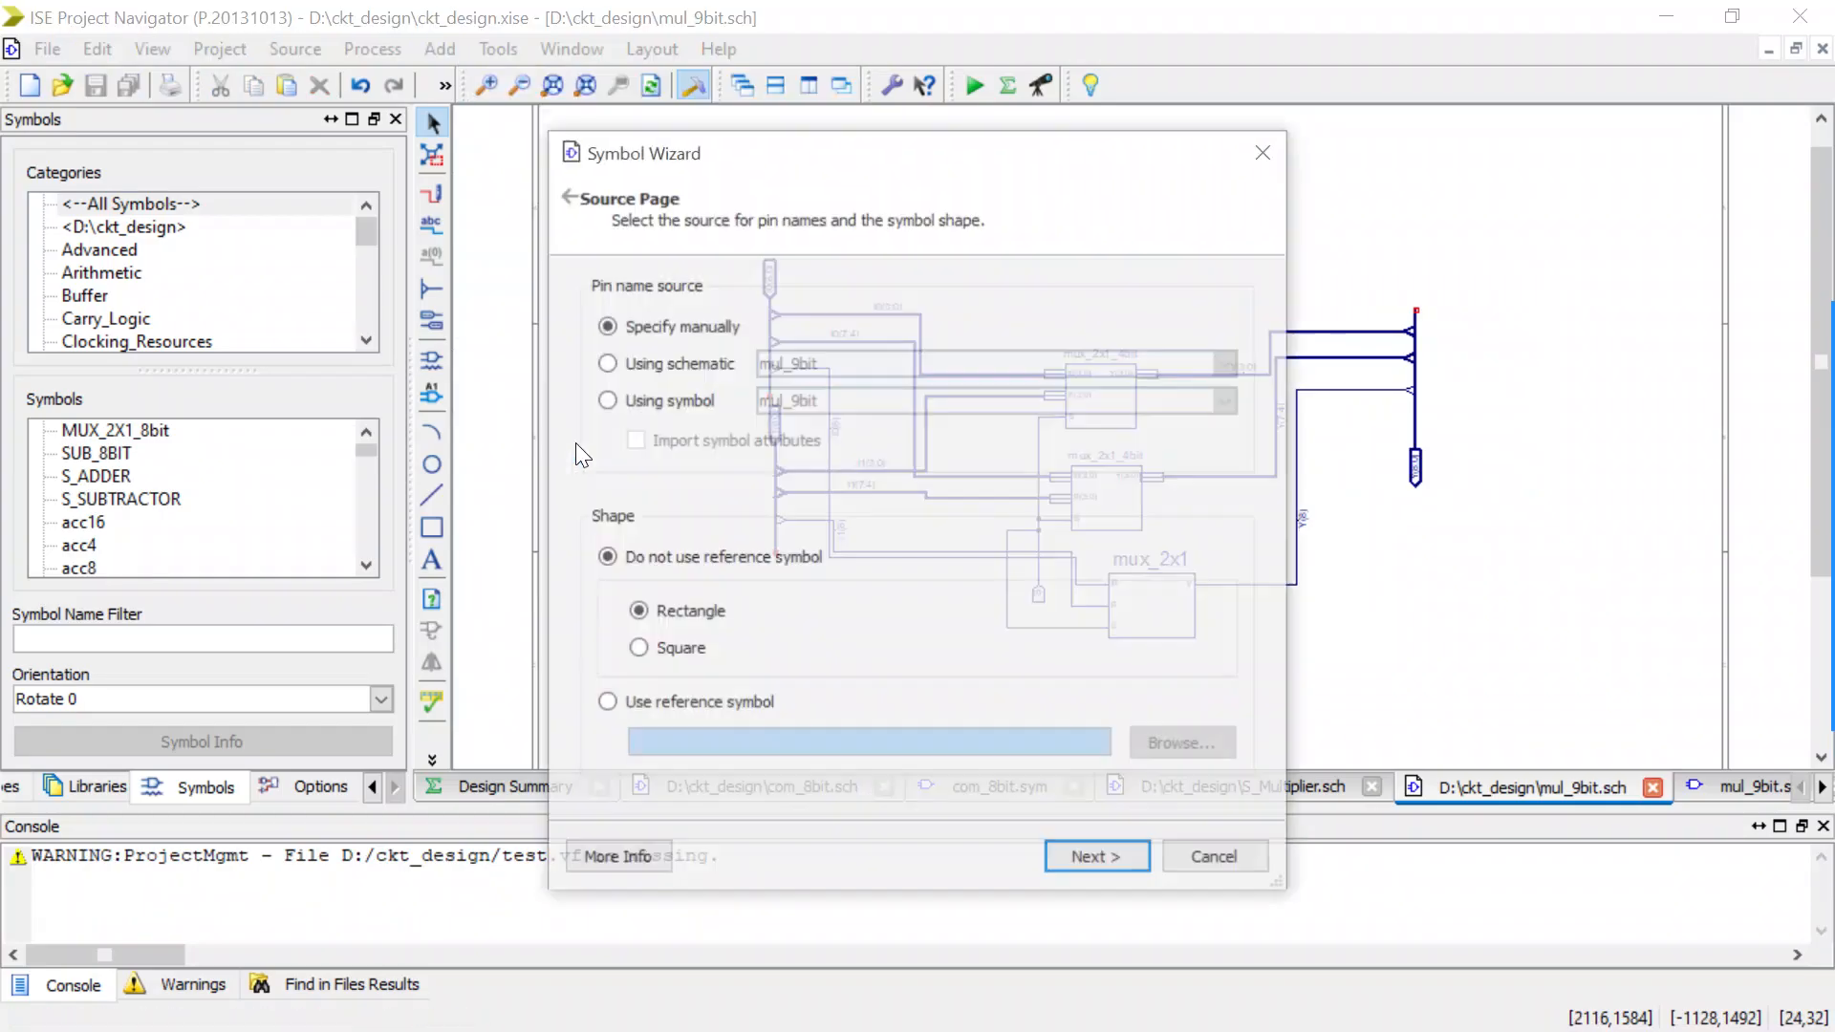
left_click(606, 374)
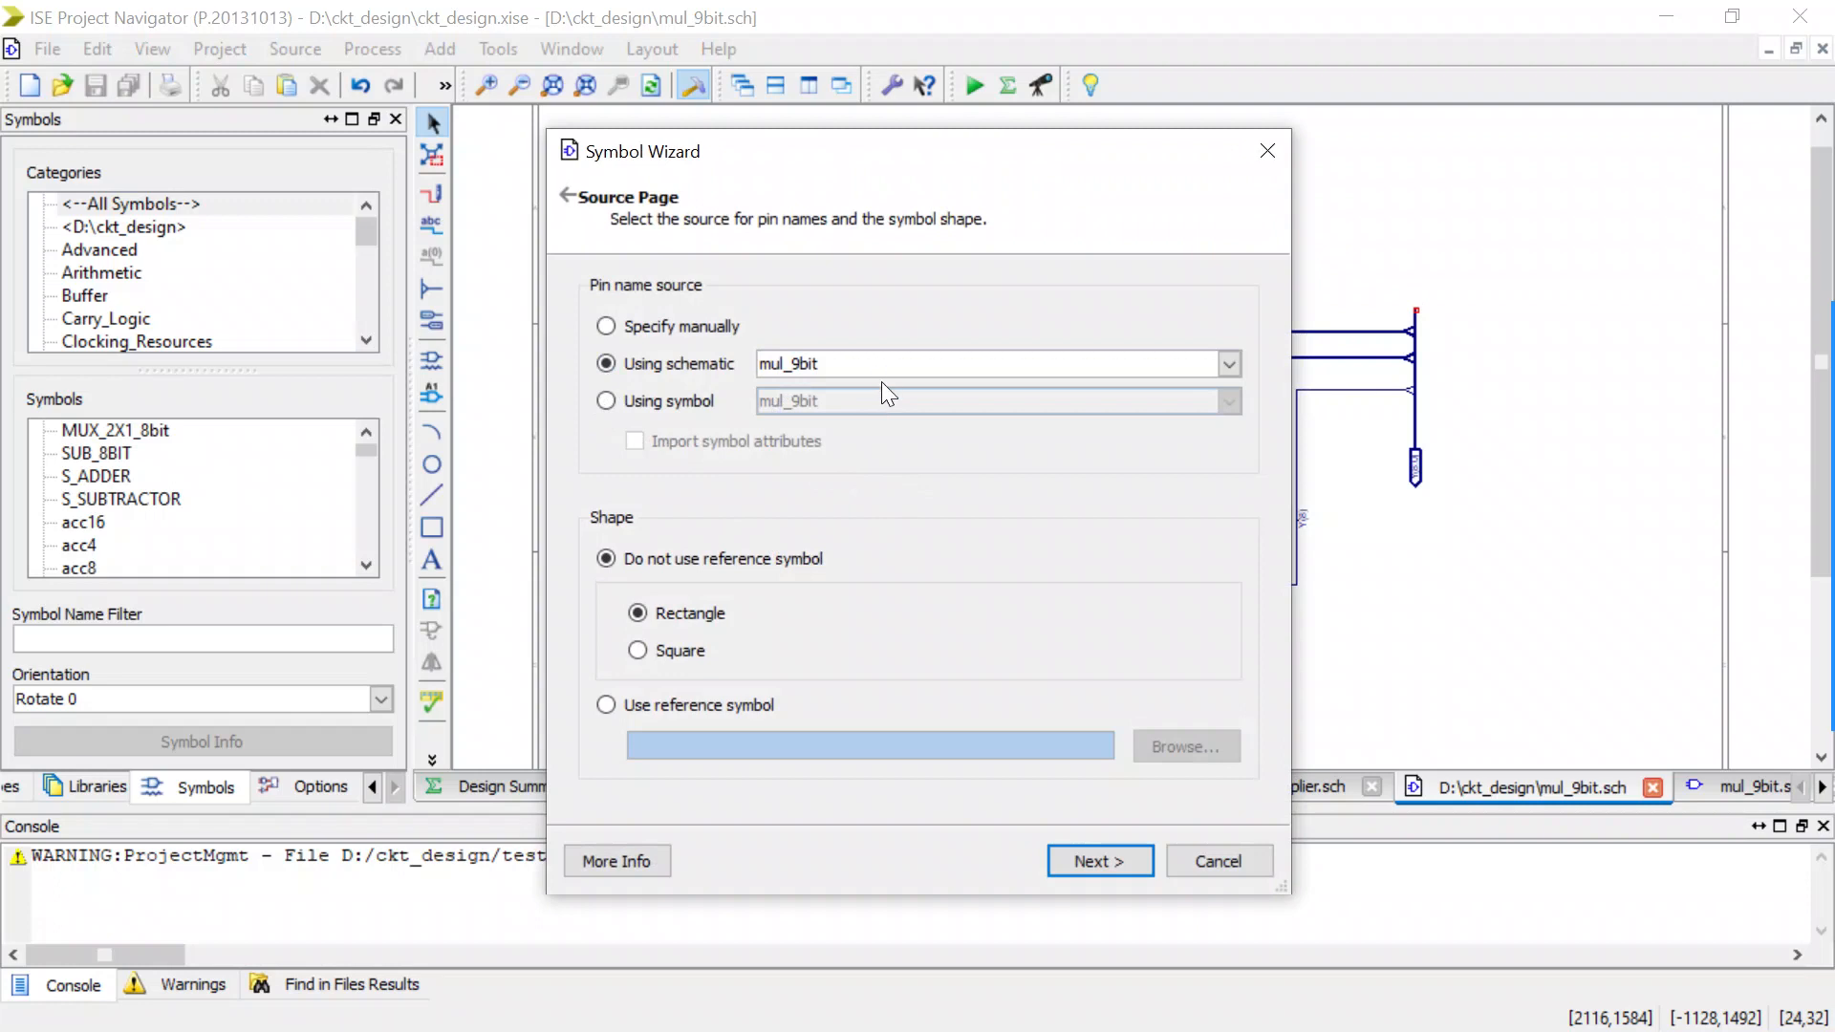
left_click(1098, 862)
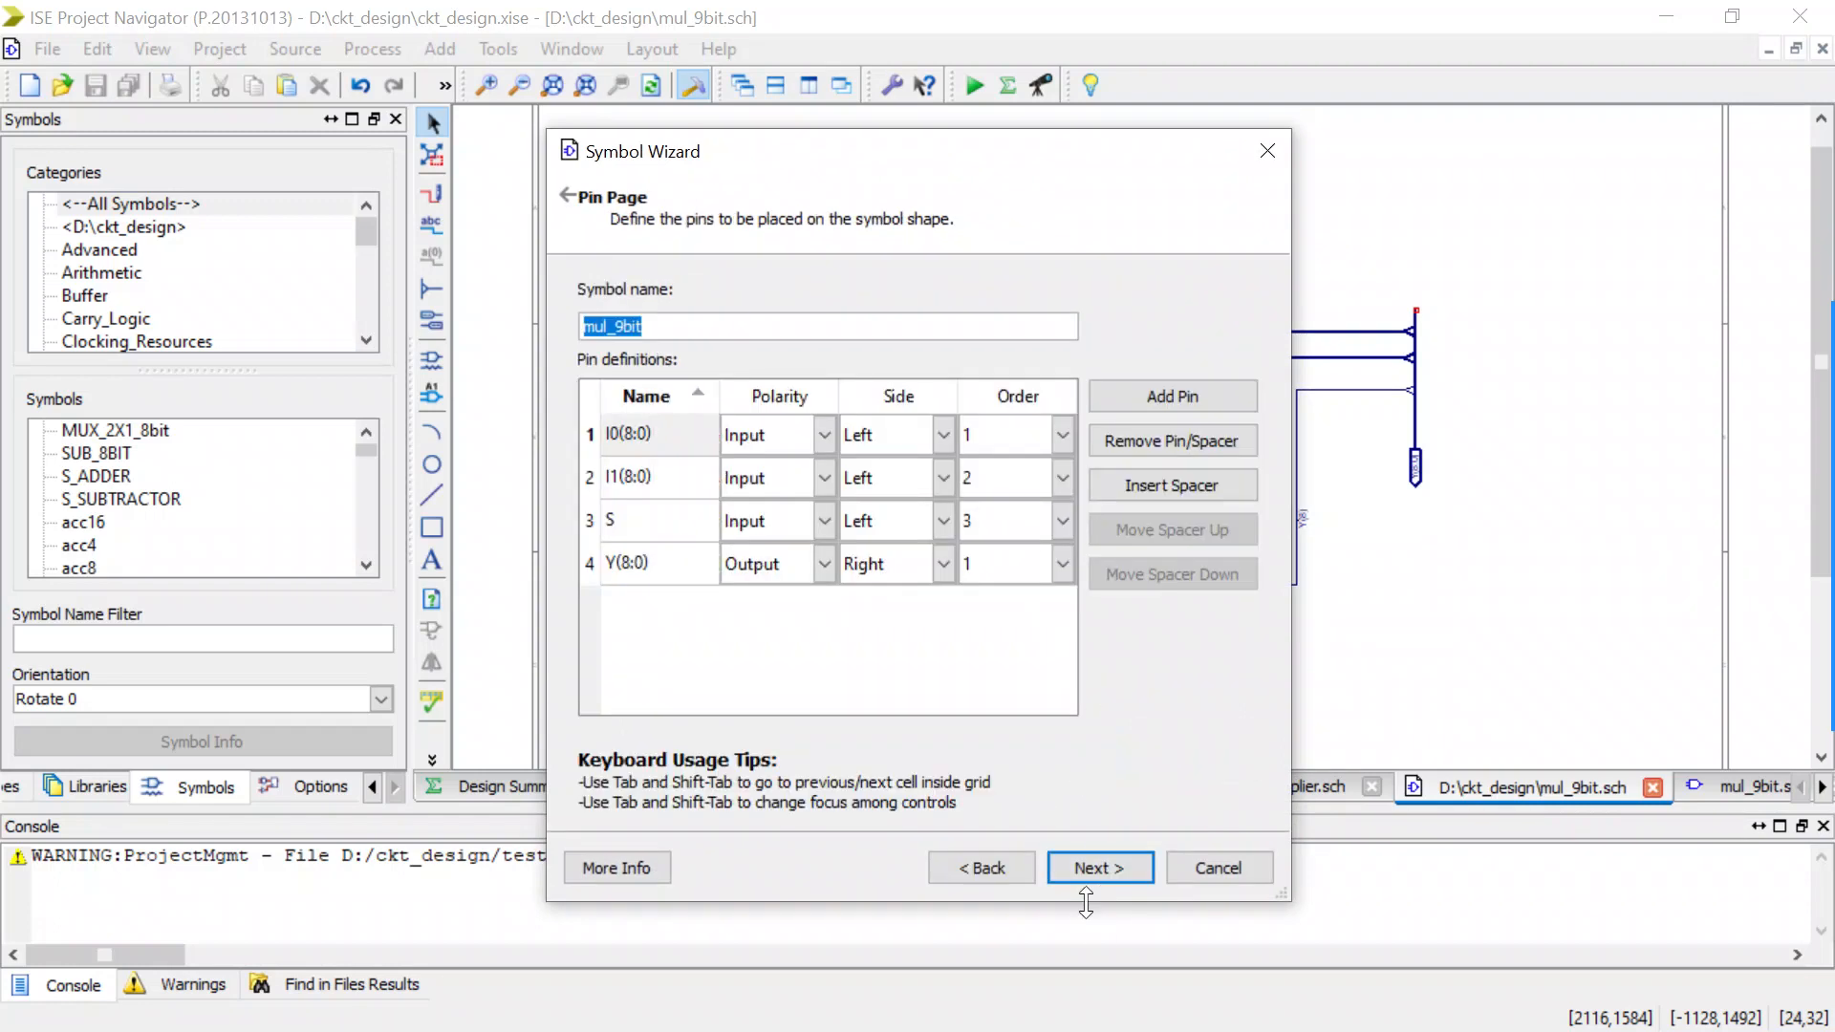
left_click(1118, 867)
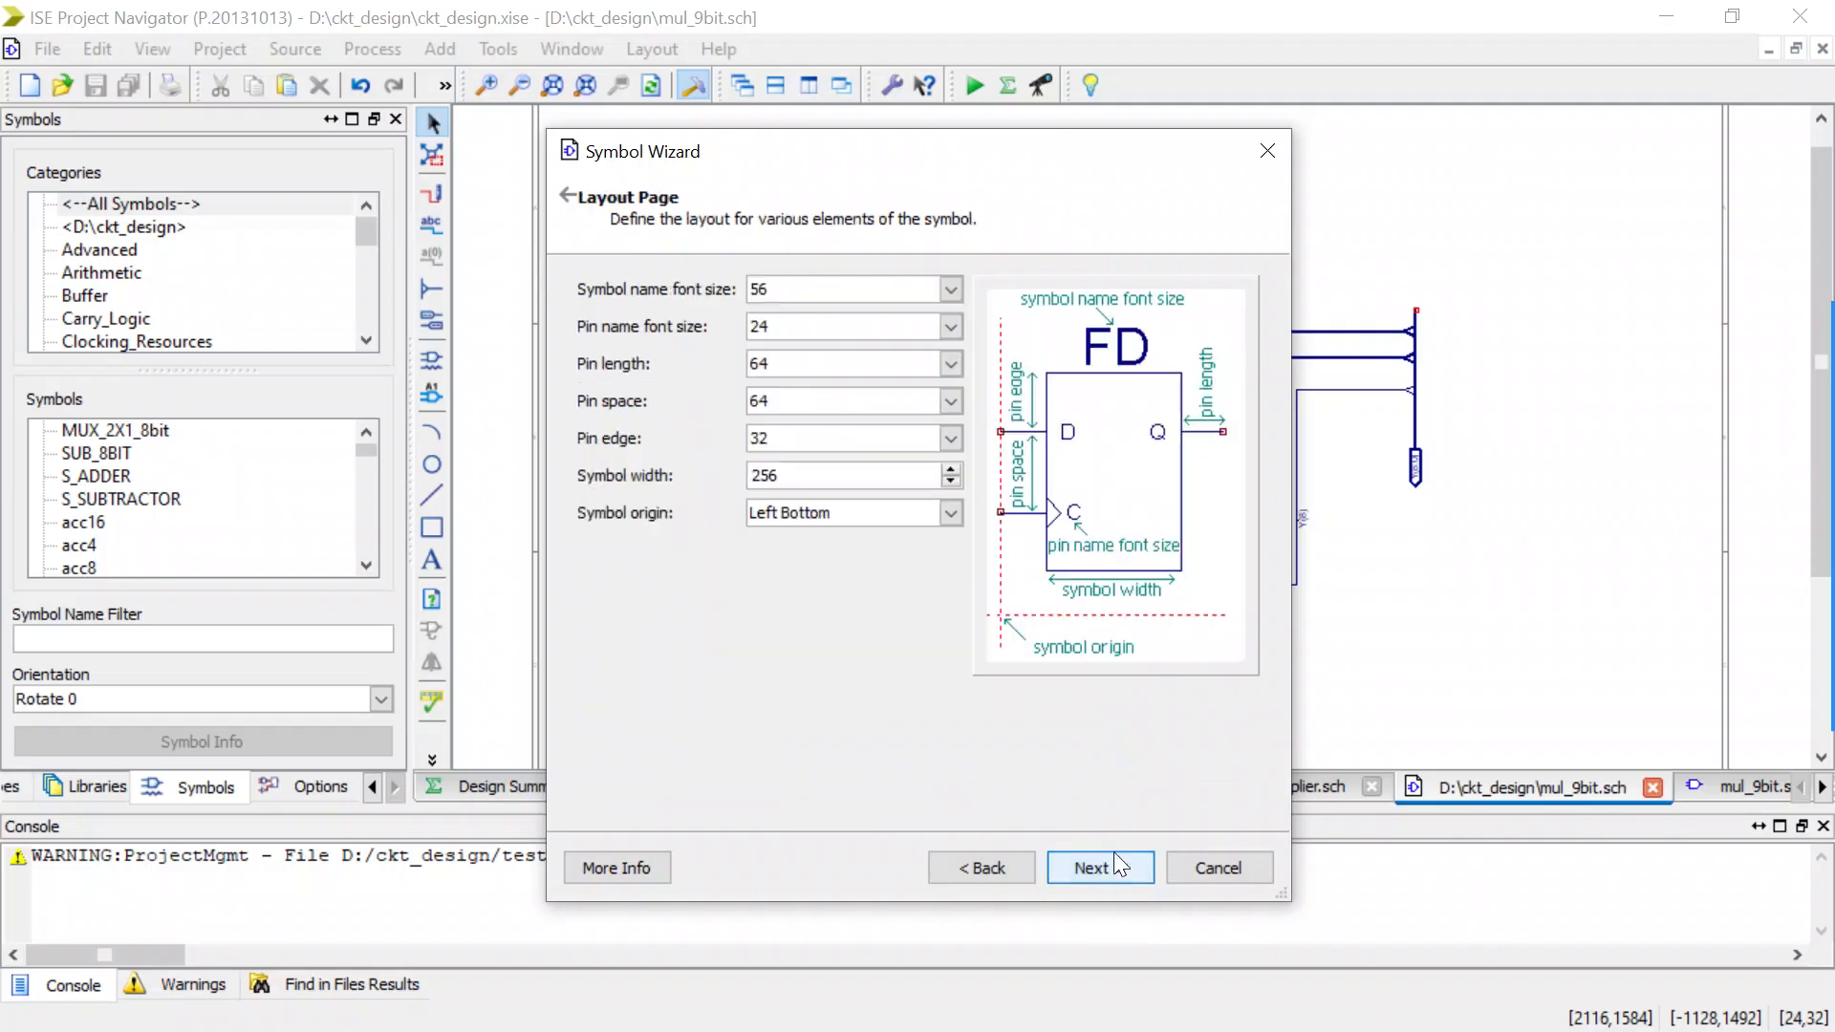
Set the symbol name font size to 32 and symbol width to 192, and finish by overwriting the existing mul_9bit.sym.
left_click(951, 290)
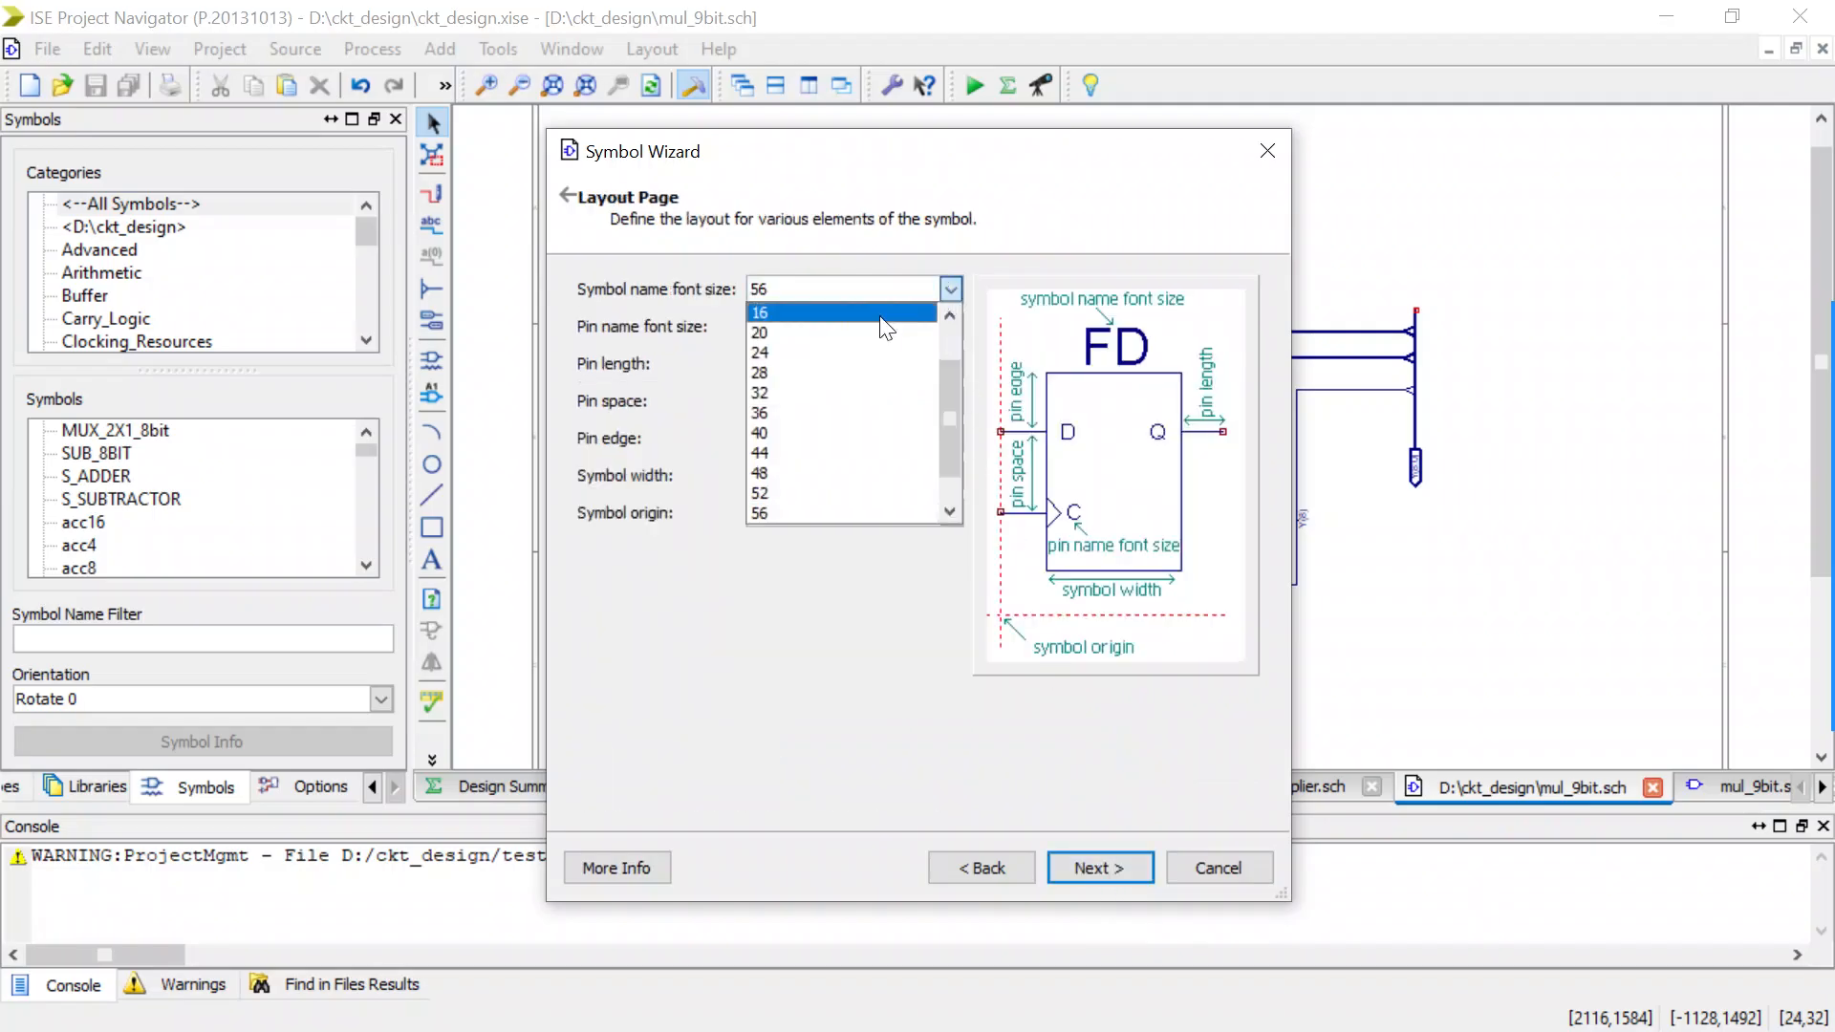
left_click(788, 374)
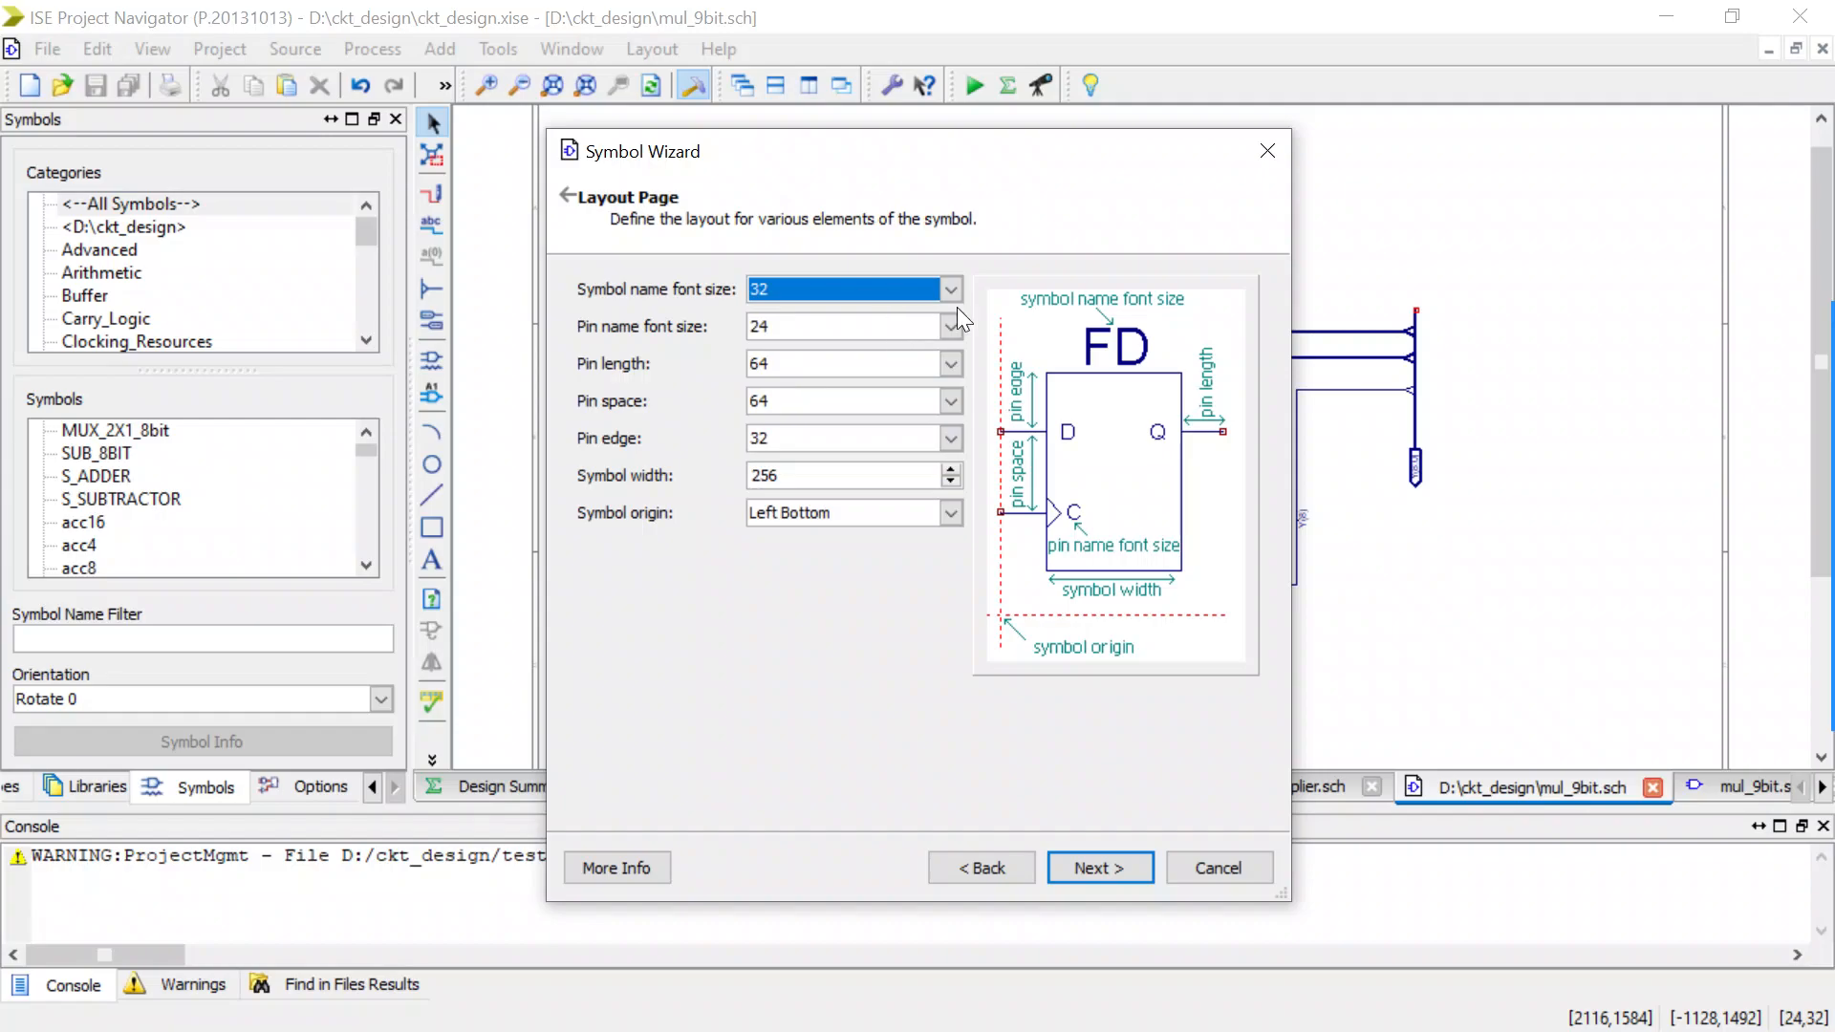
left_click(954, 485)
left_click(950, 482)
left_click(950, 482)
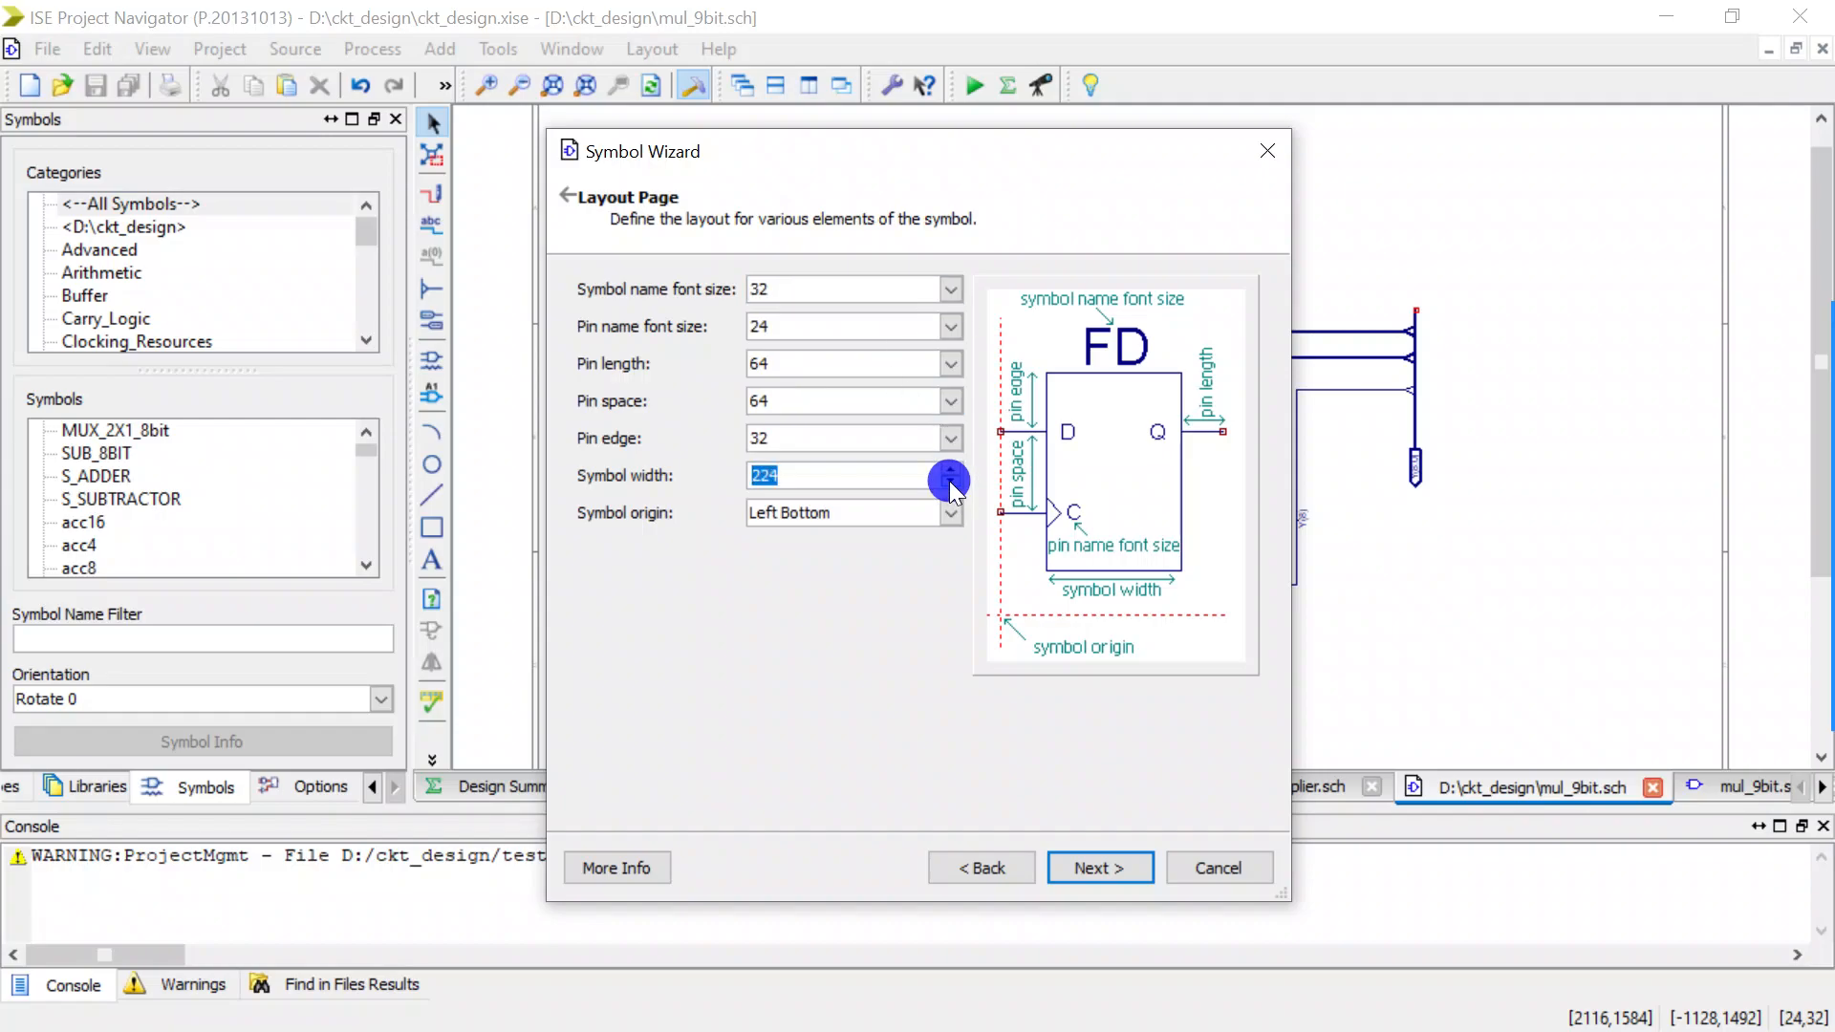
left_click(949, 480)
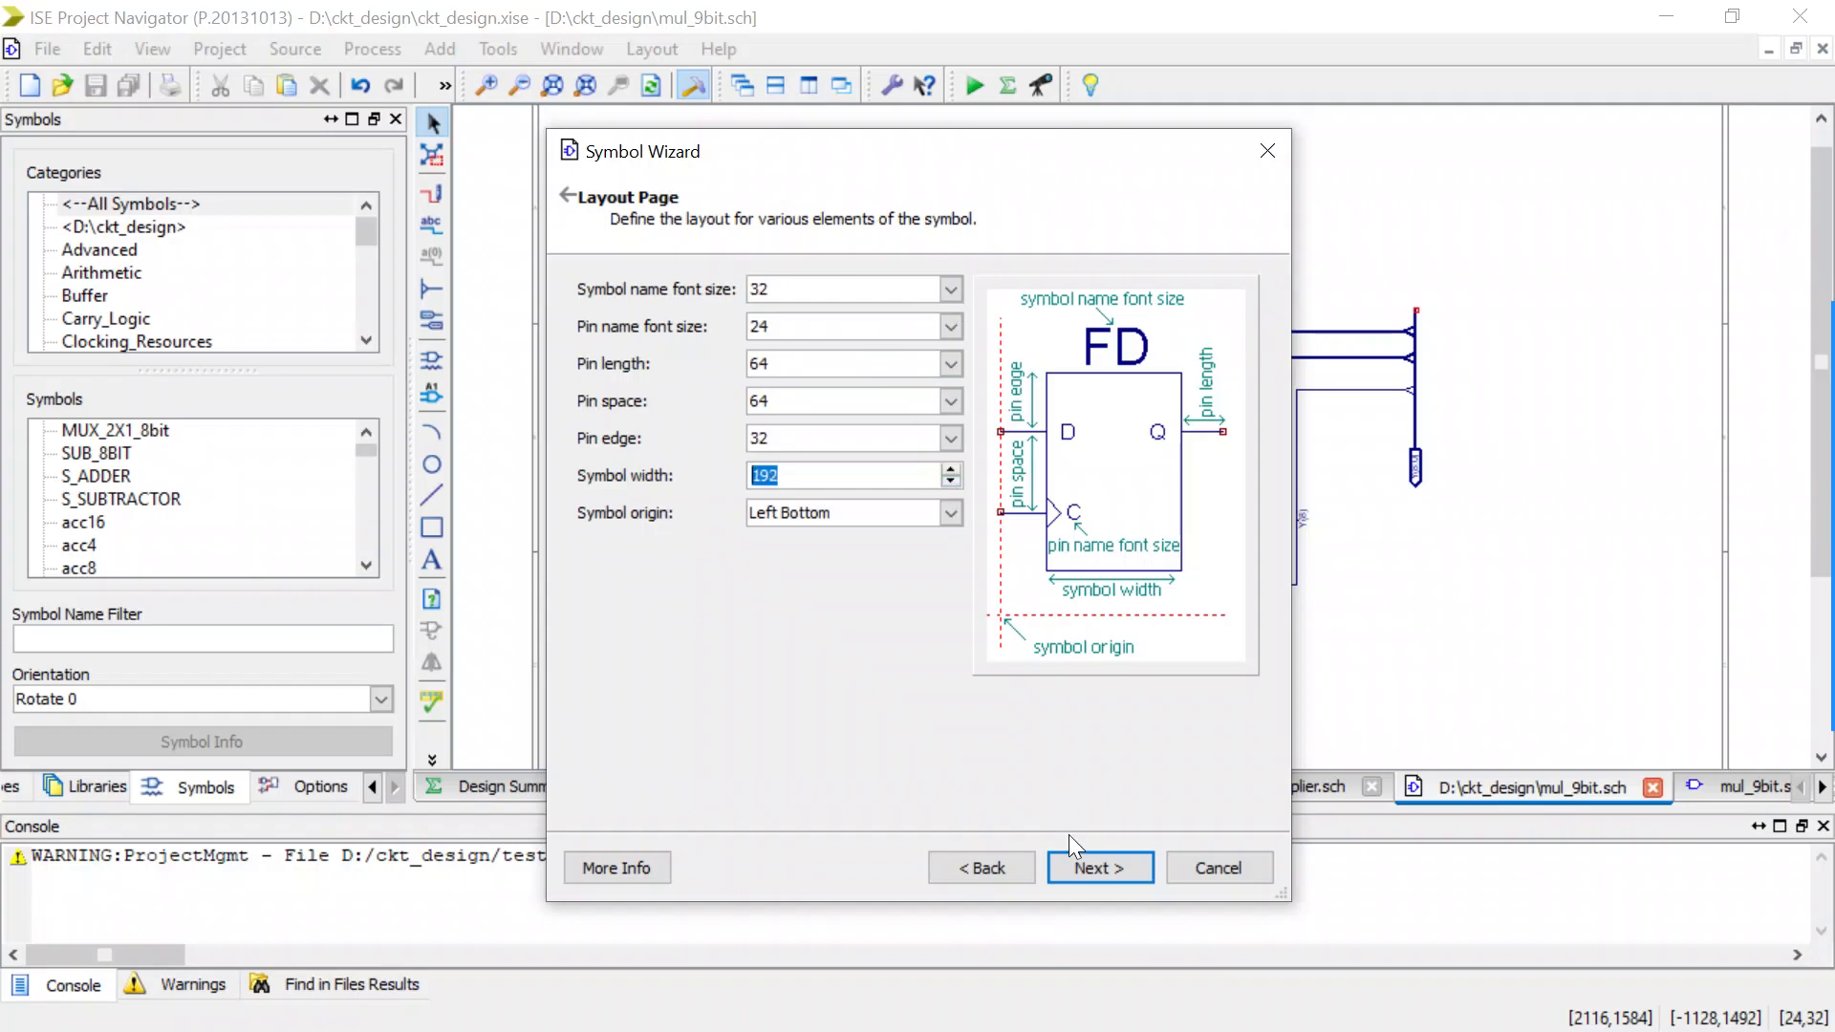
left_click(1081, 857)
left_click(1082, 857)
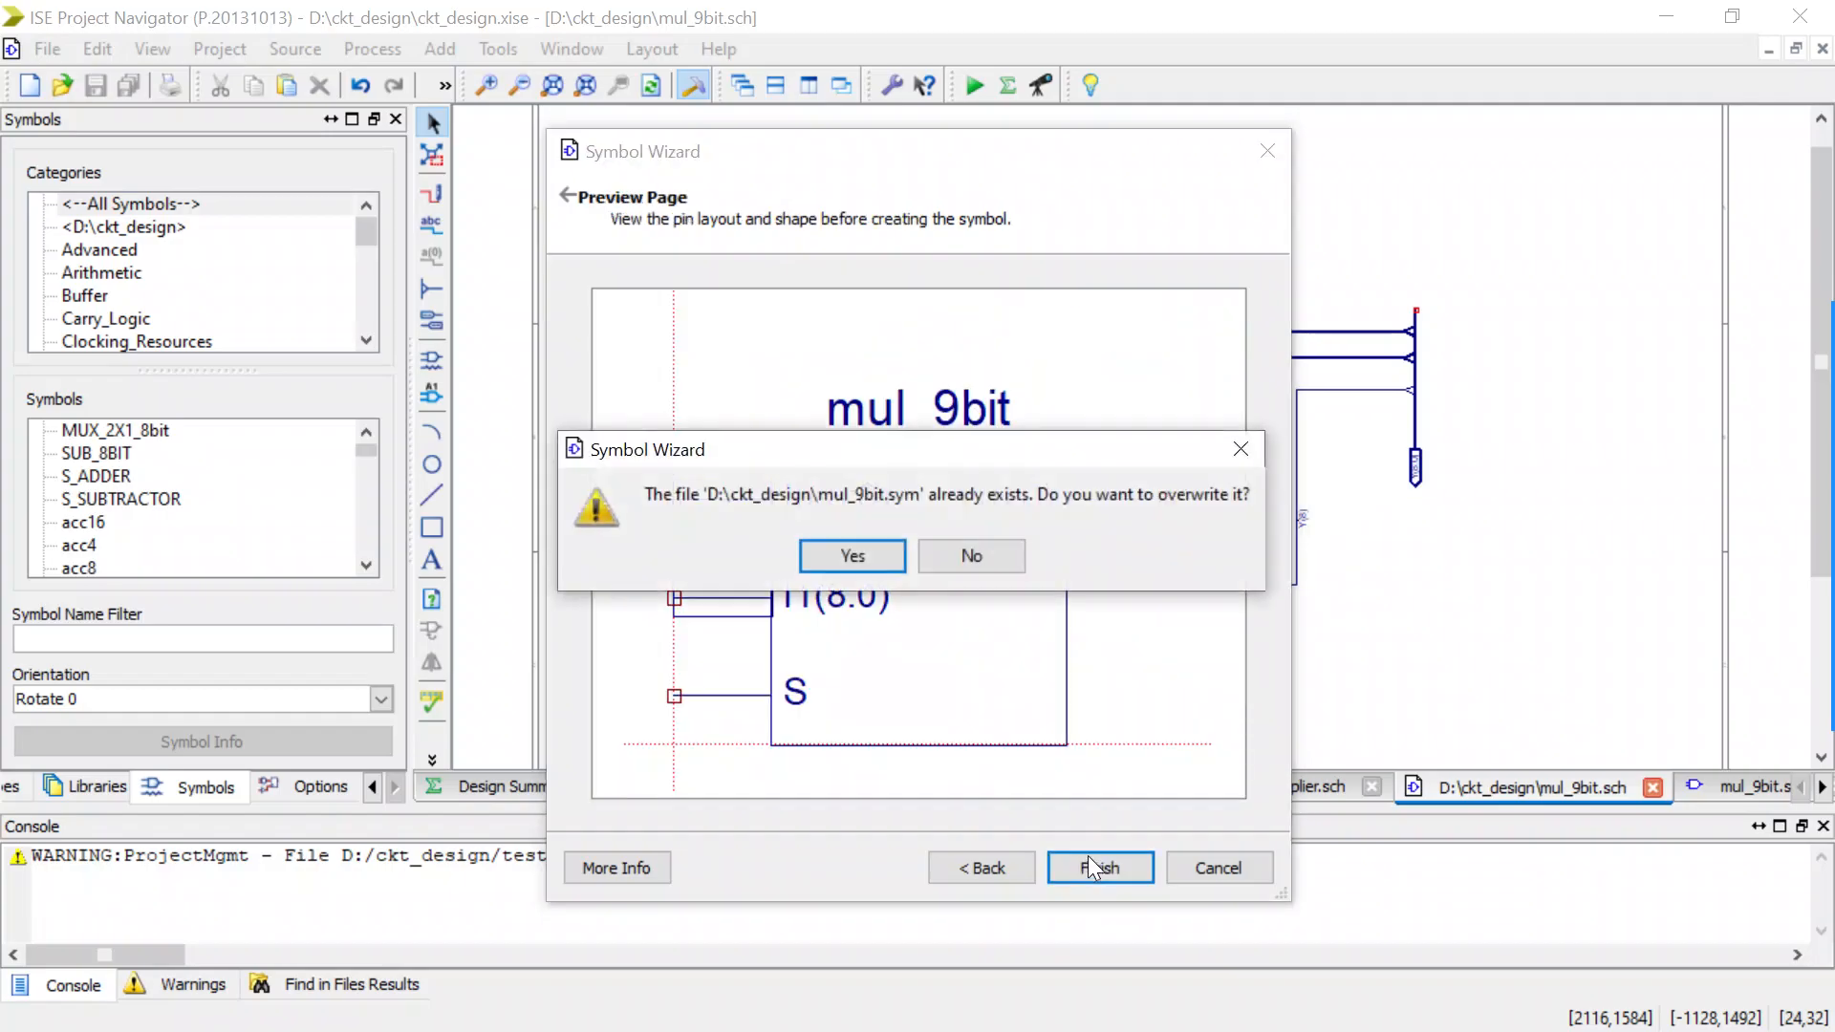
left_click(852, 554)
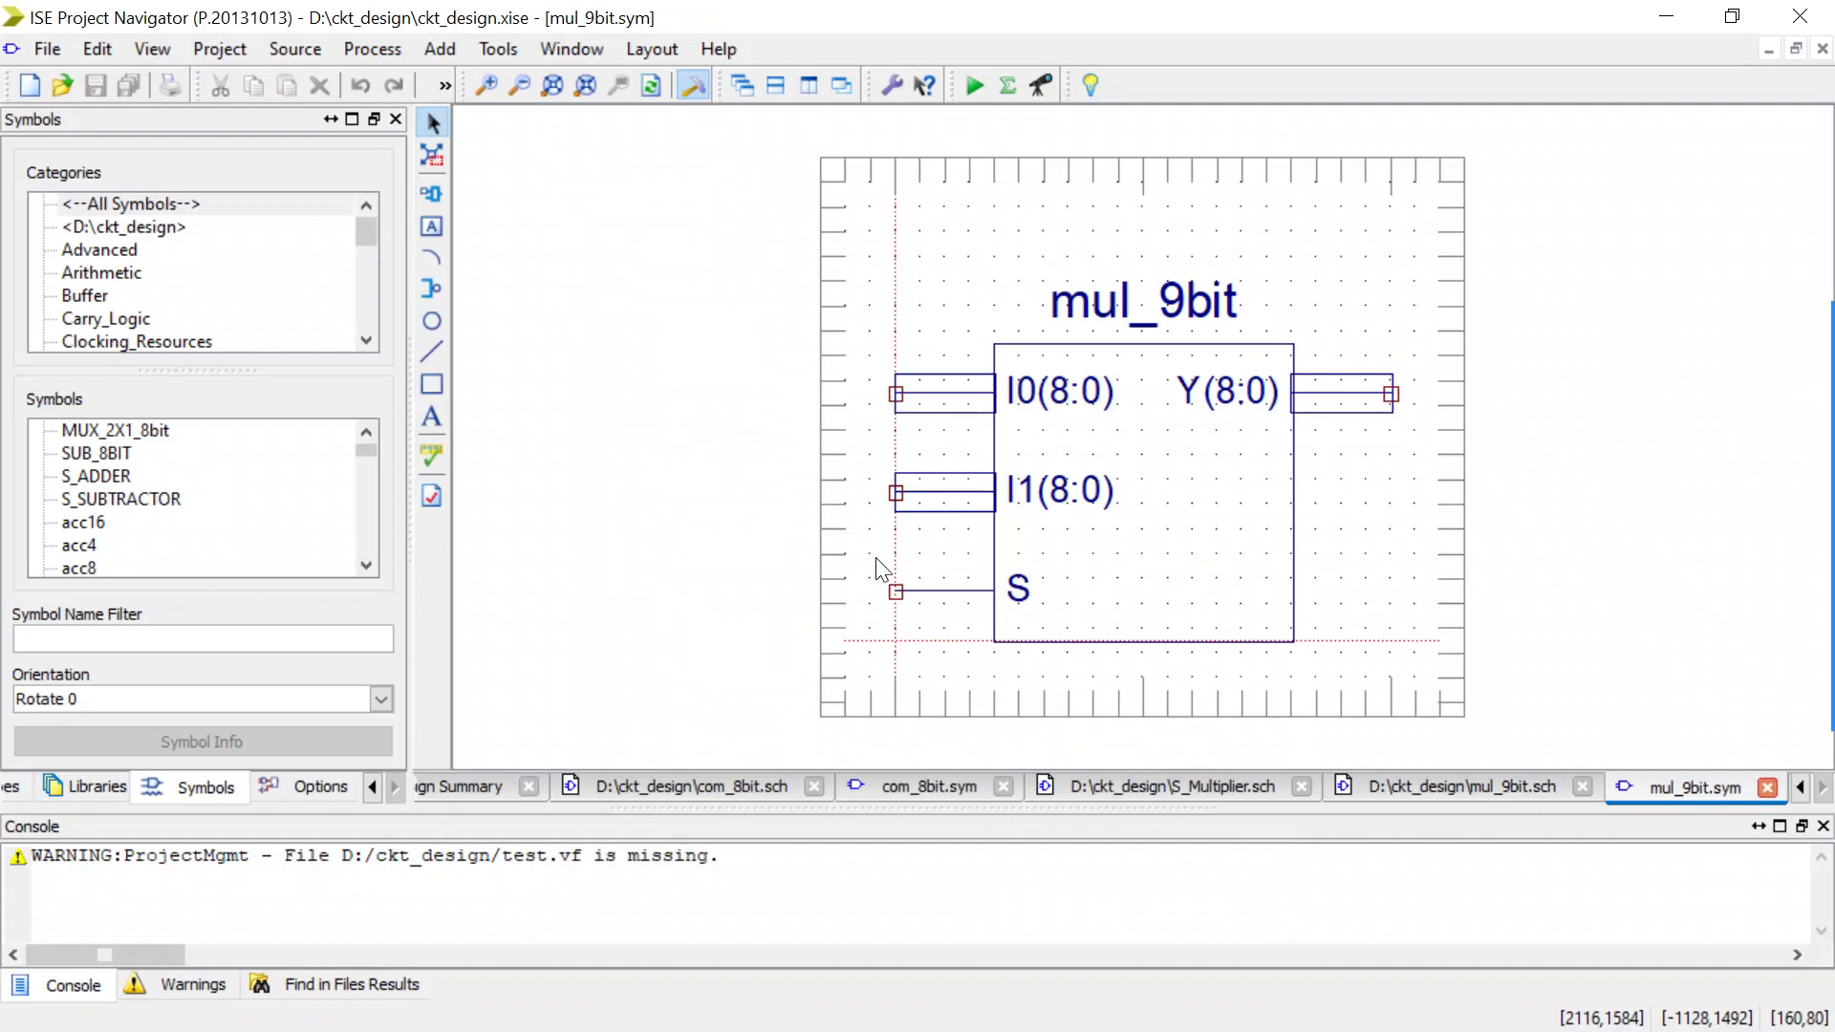
Return to the S_Multiplier schematic, update its obsolete mul_9bit symbol, and save the schematic.
left_click(1470, 785)
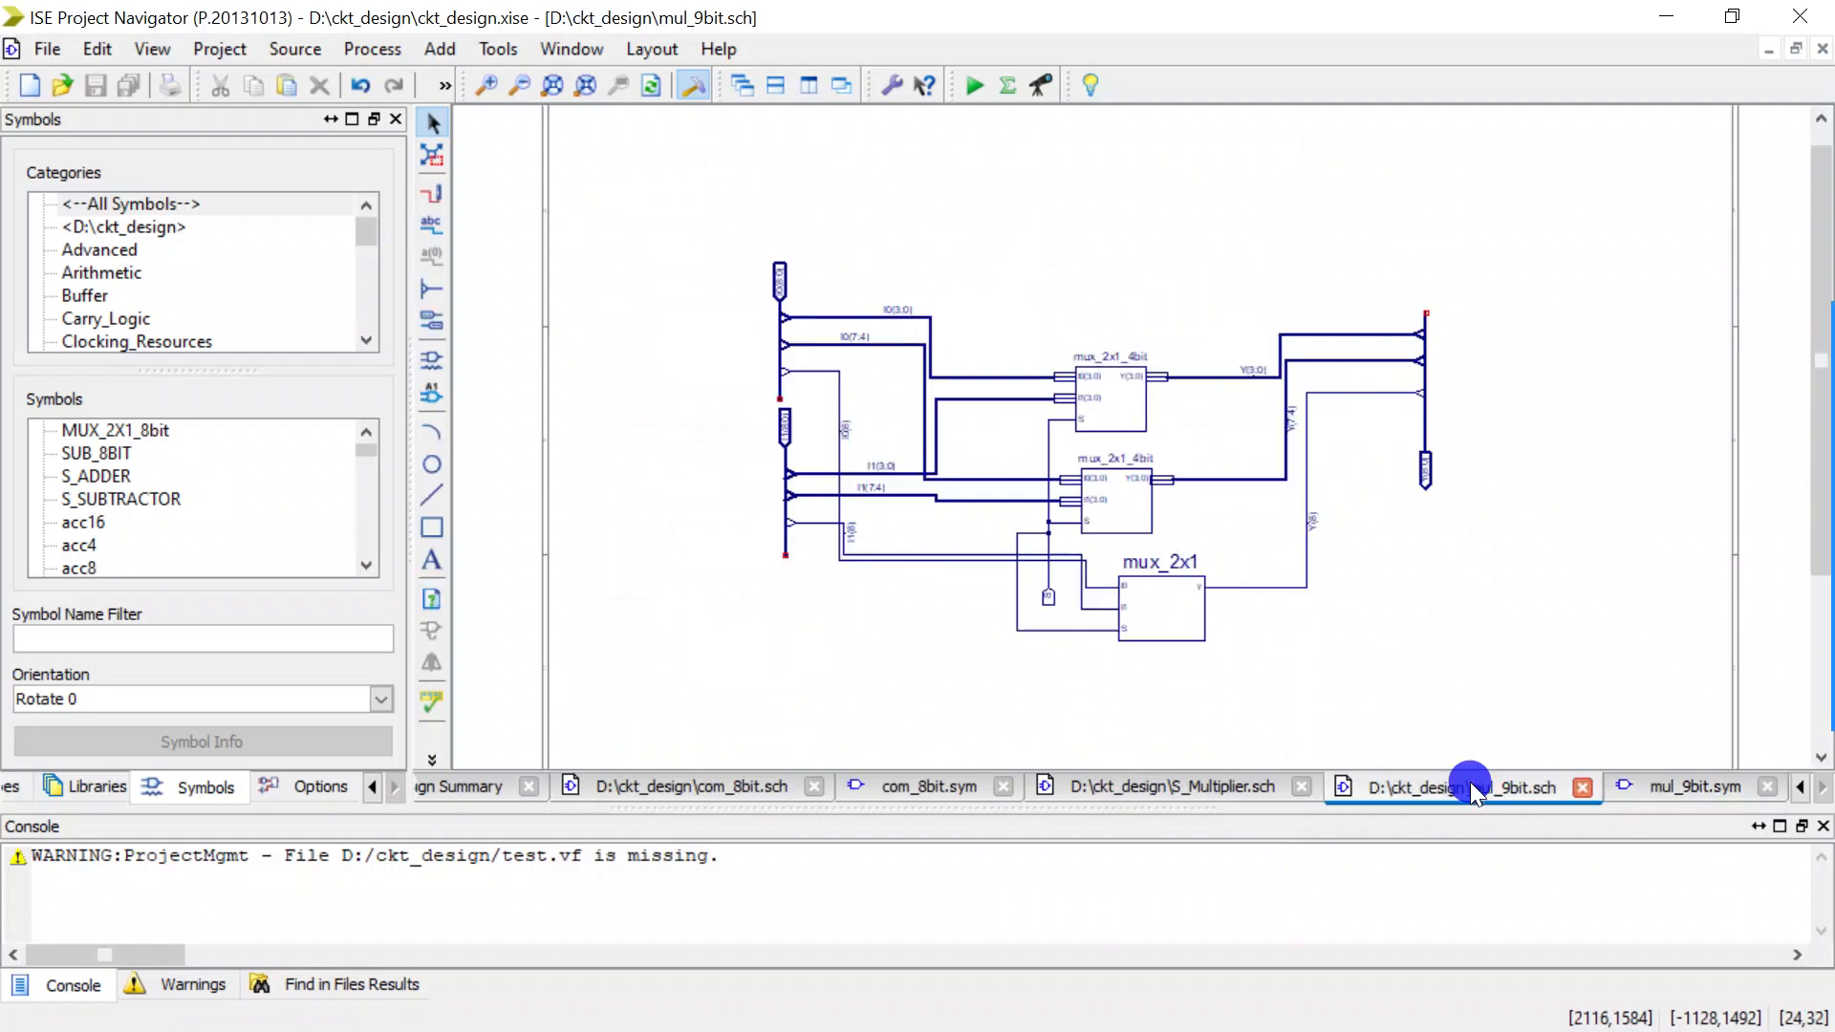
left_click(1198, 779)
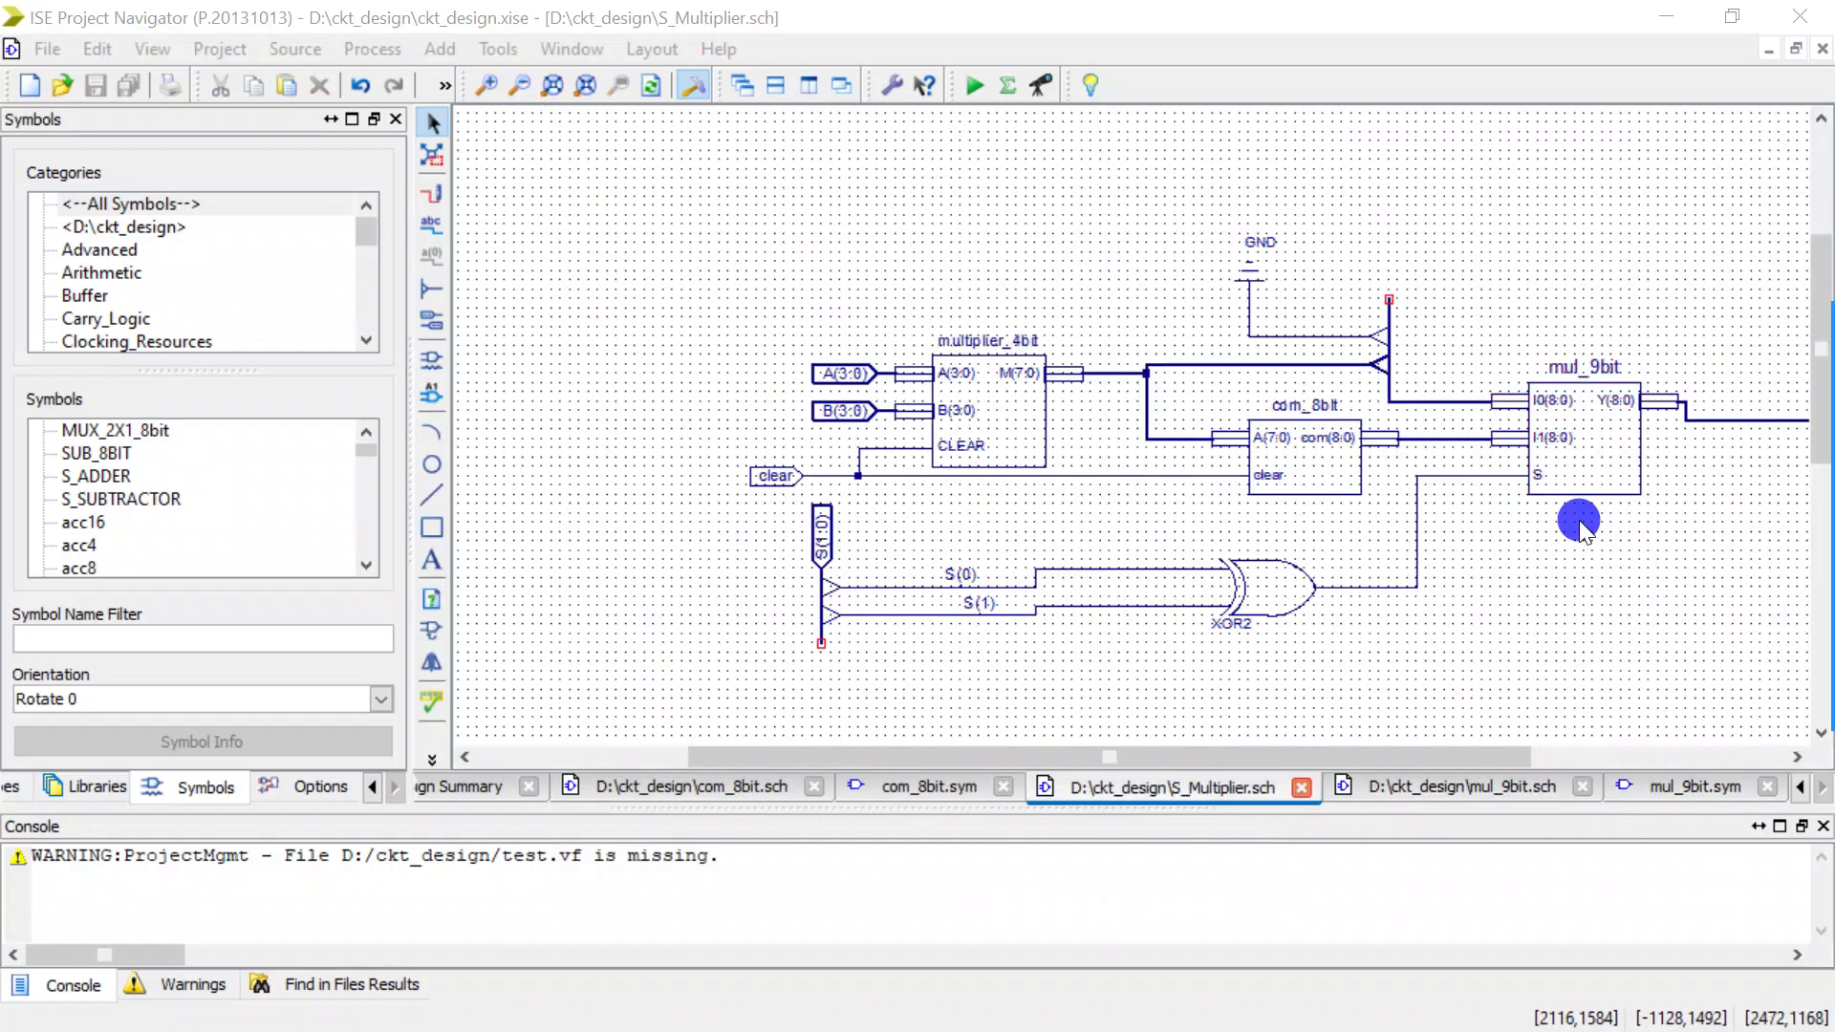
left_click(783, 472)
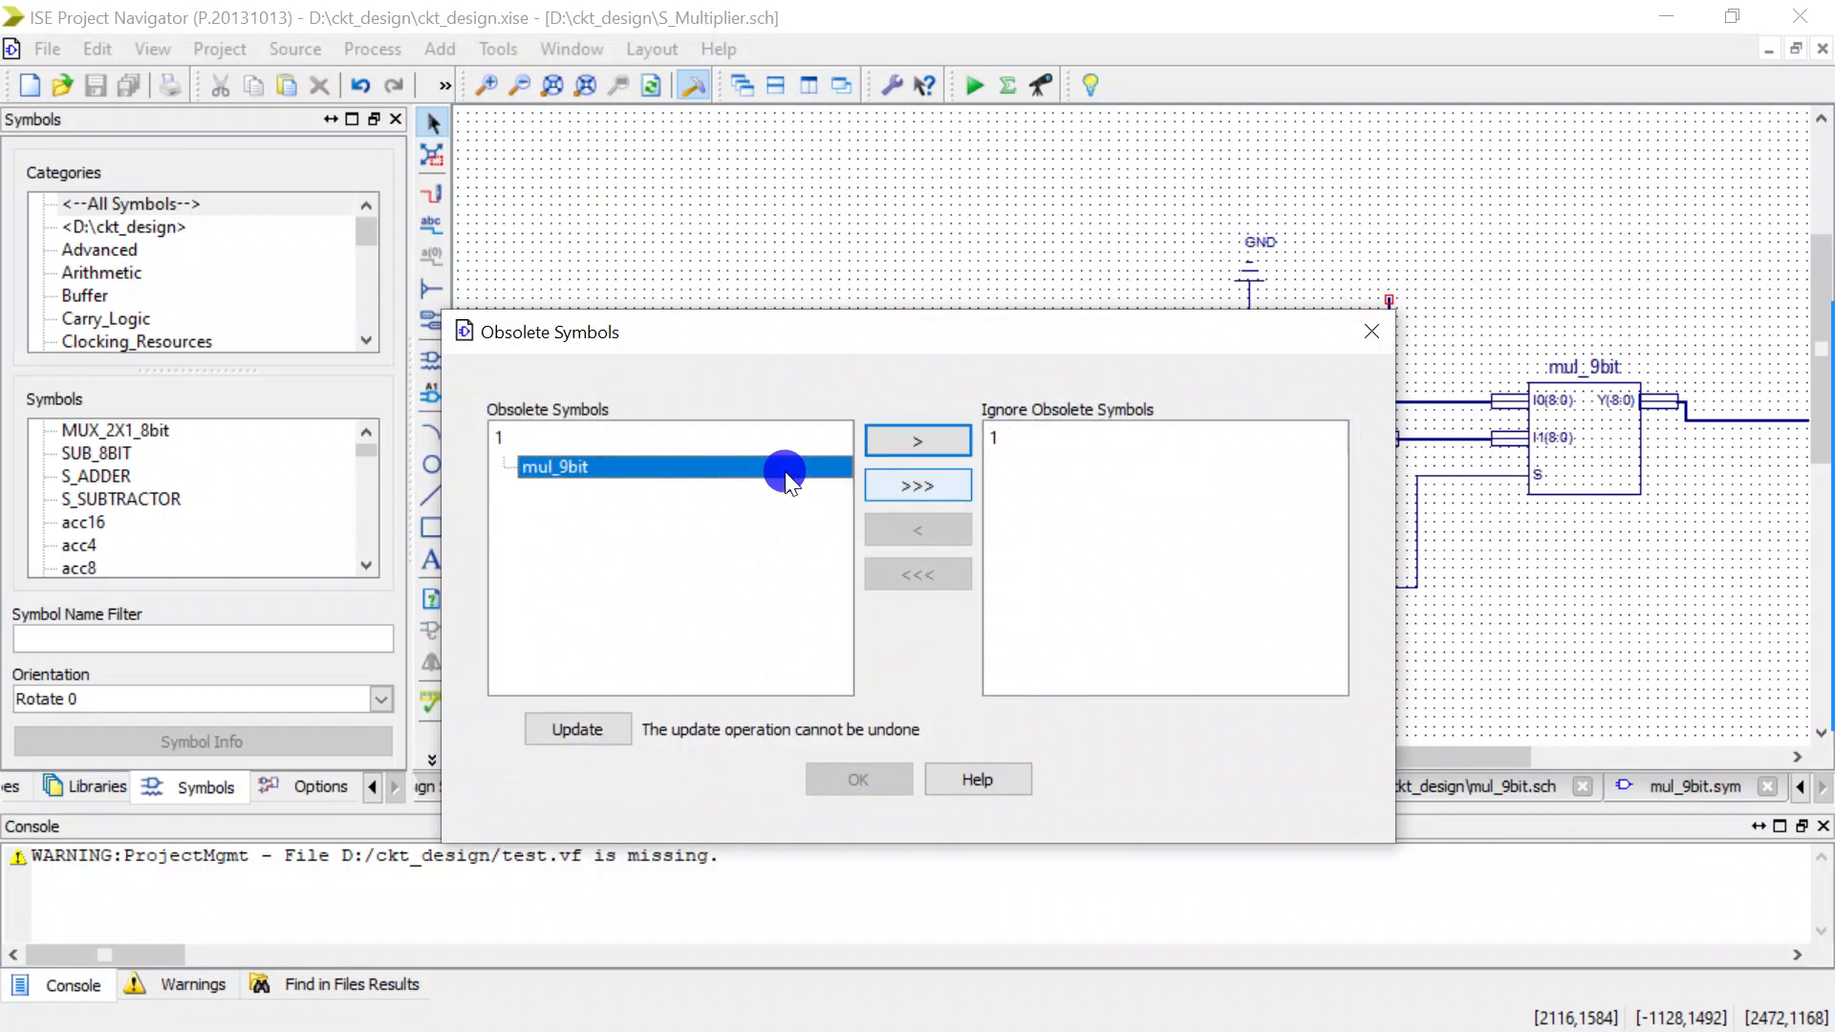
left_click(570, 737)
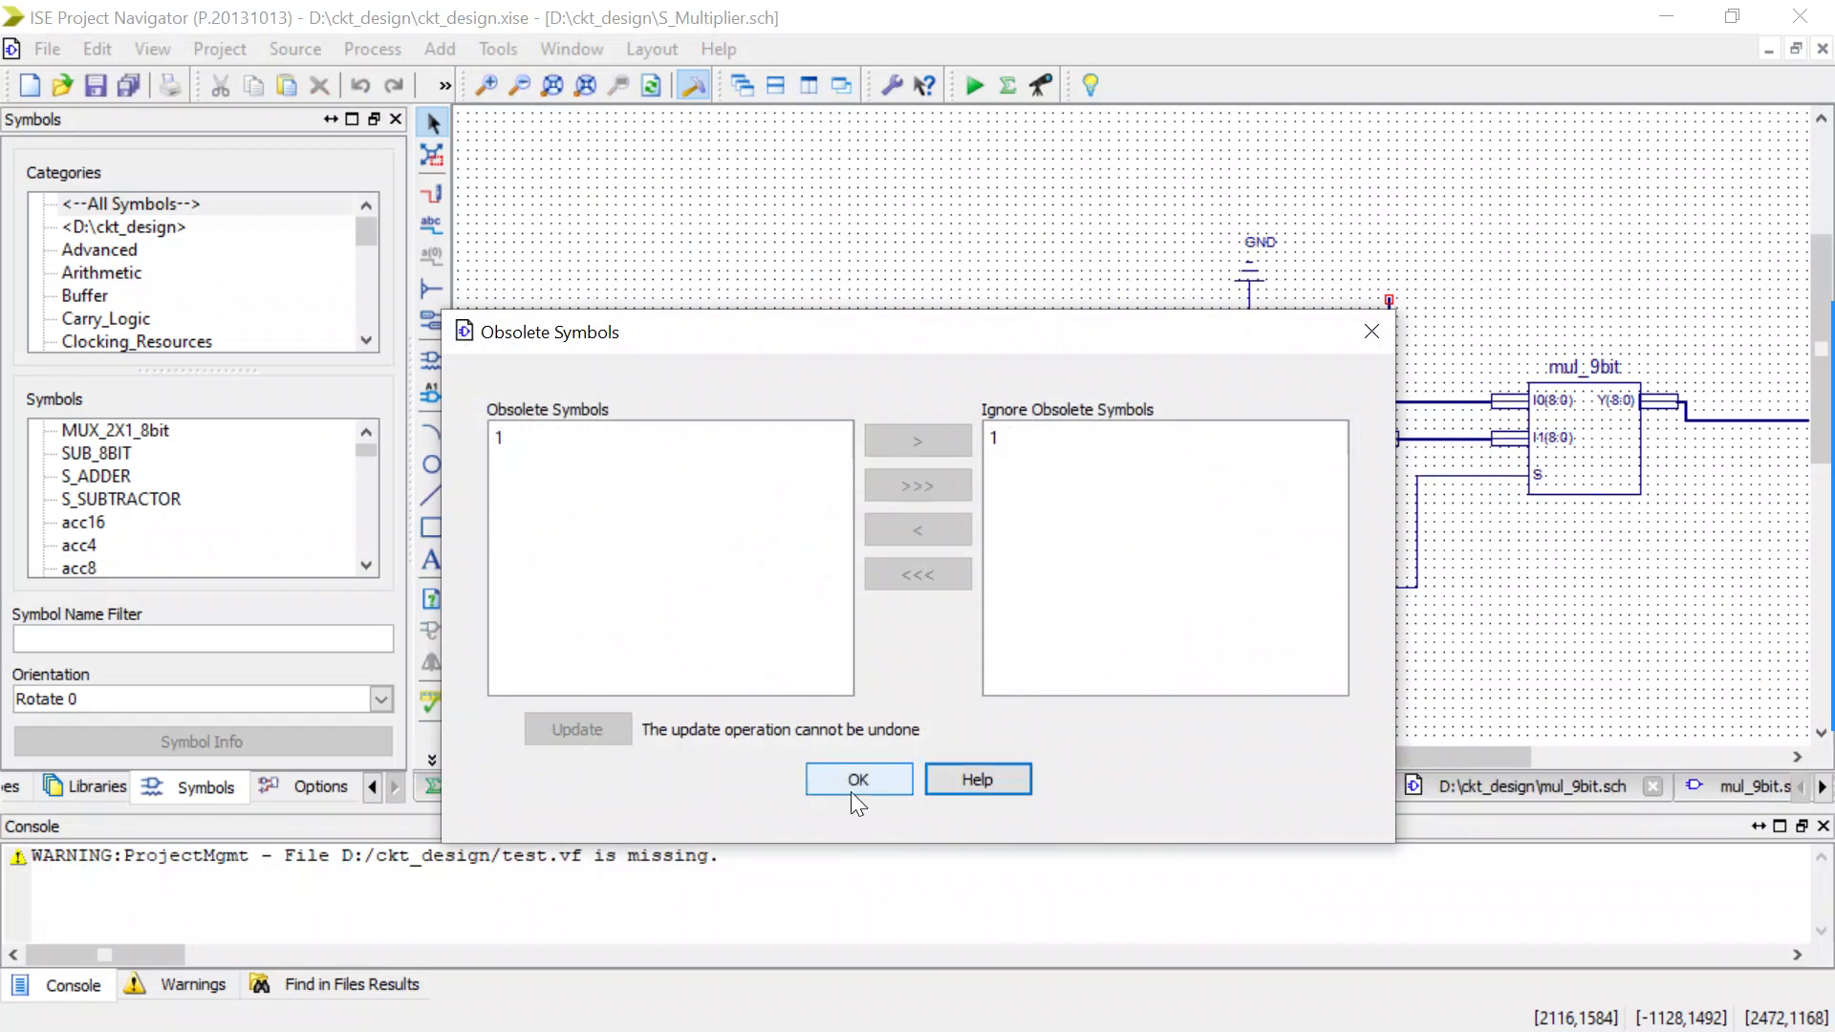
left_click(869, 788)
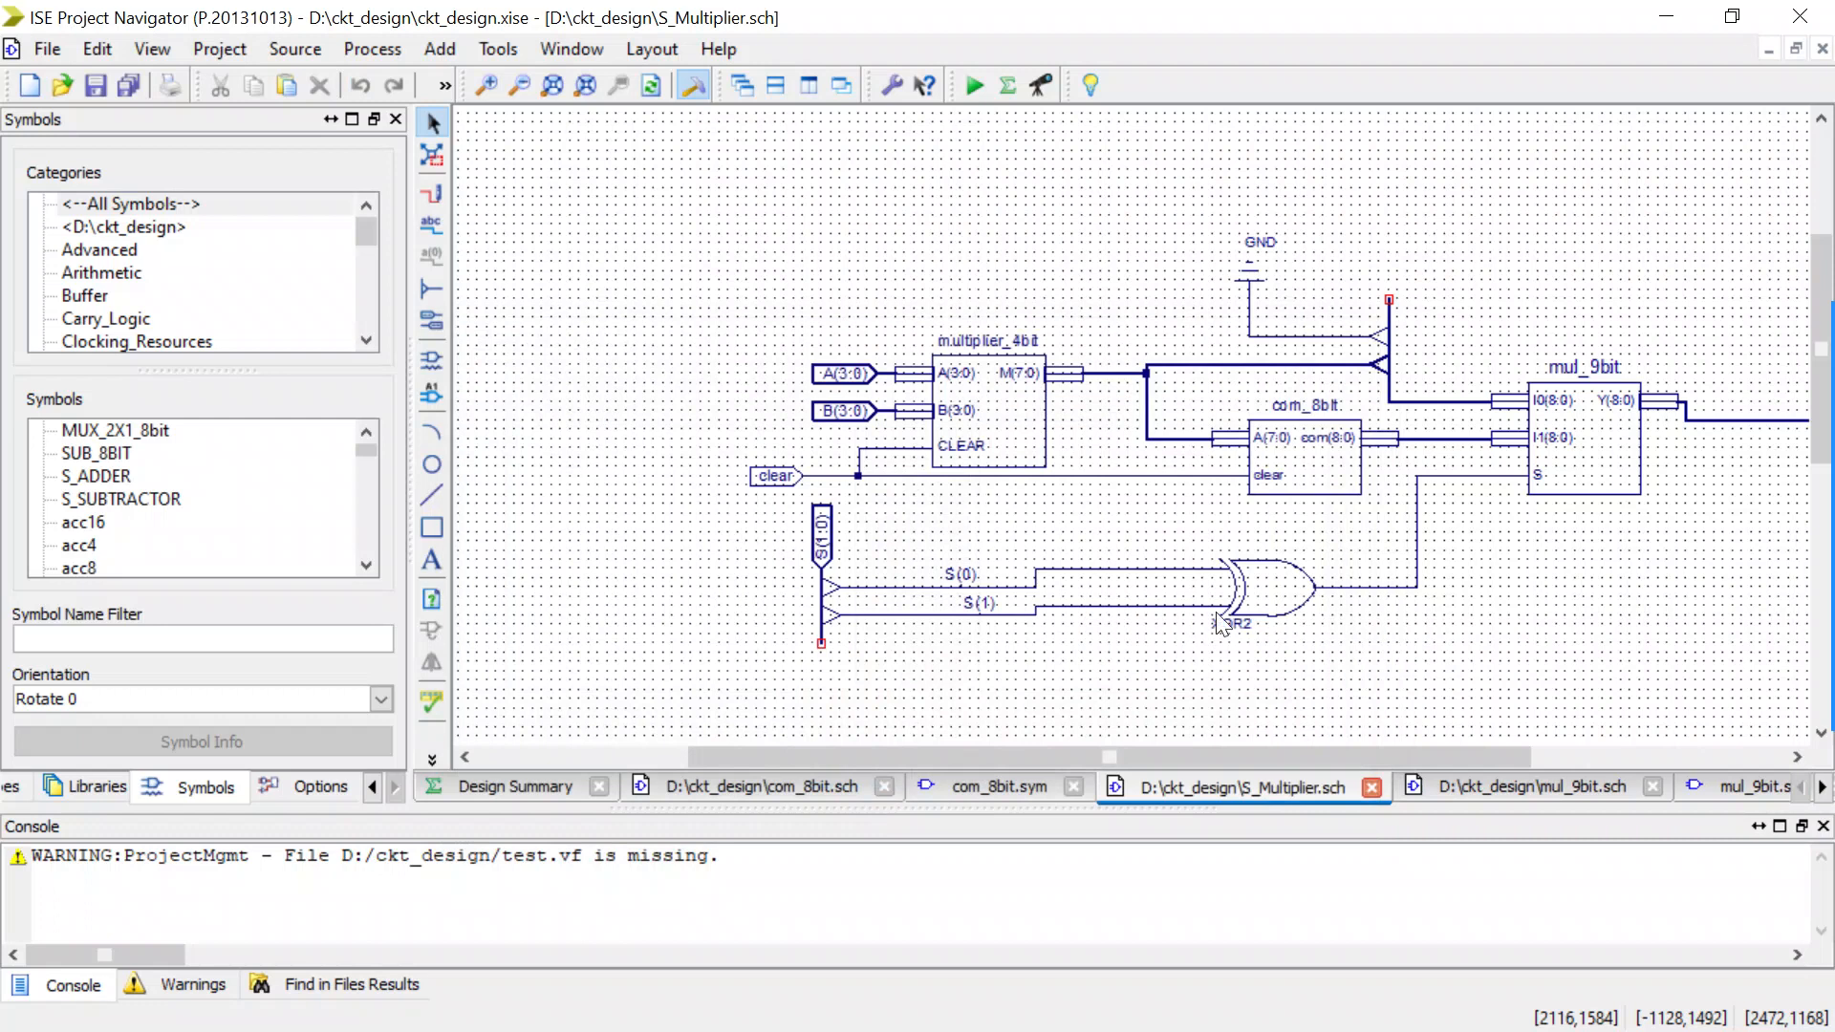
left_click(606, 402)
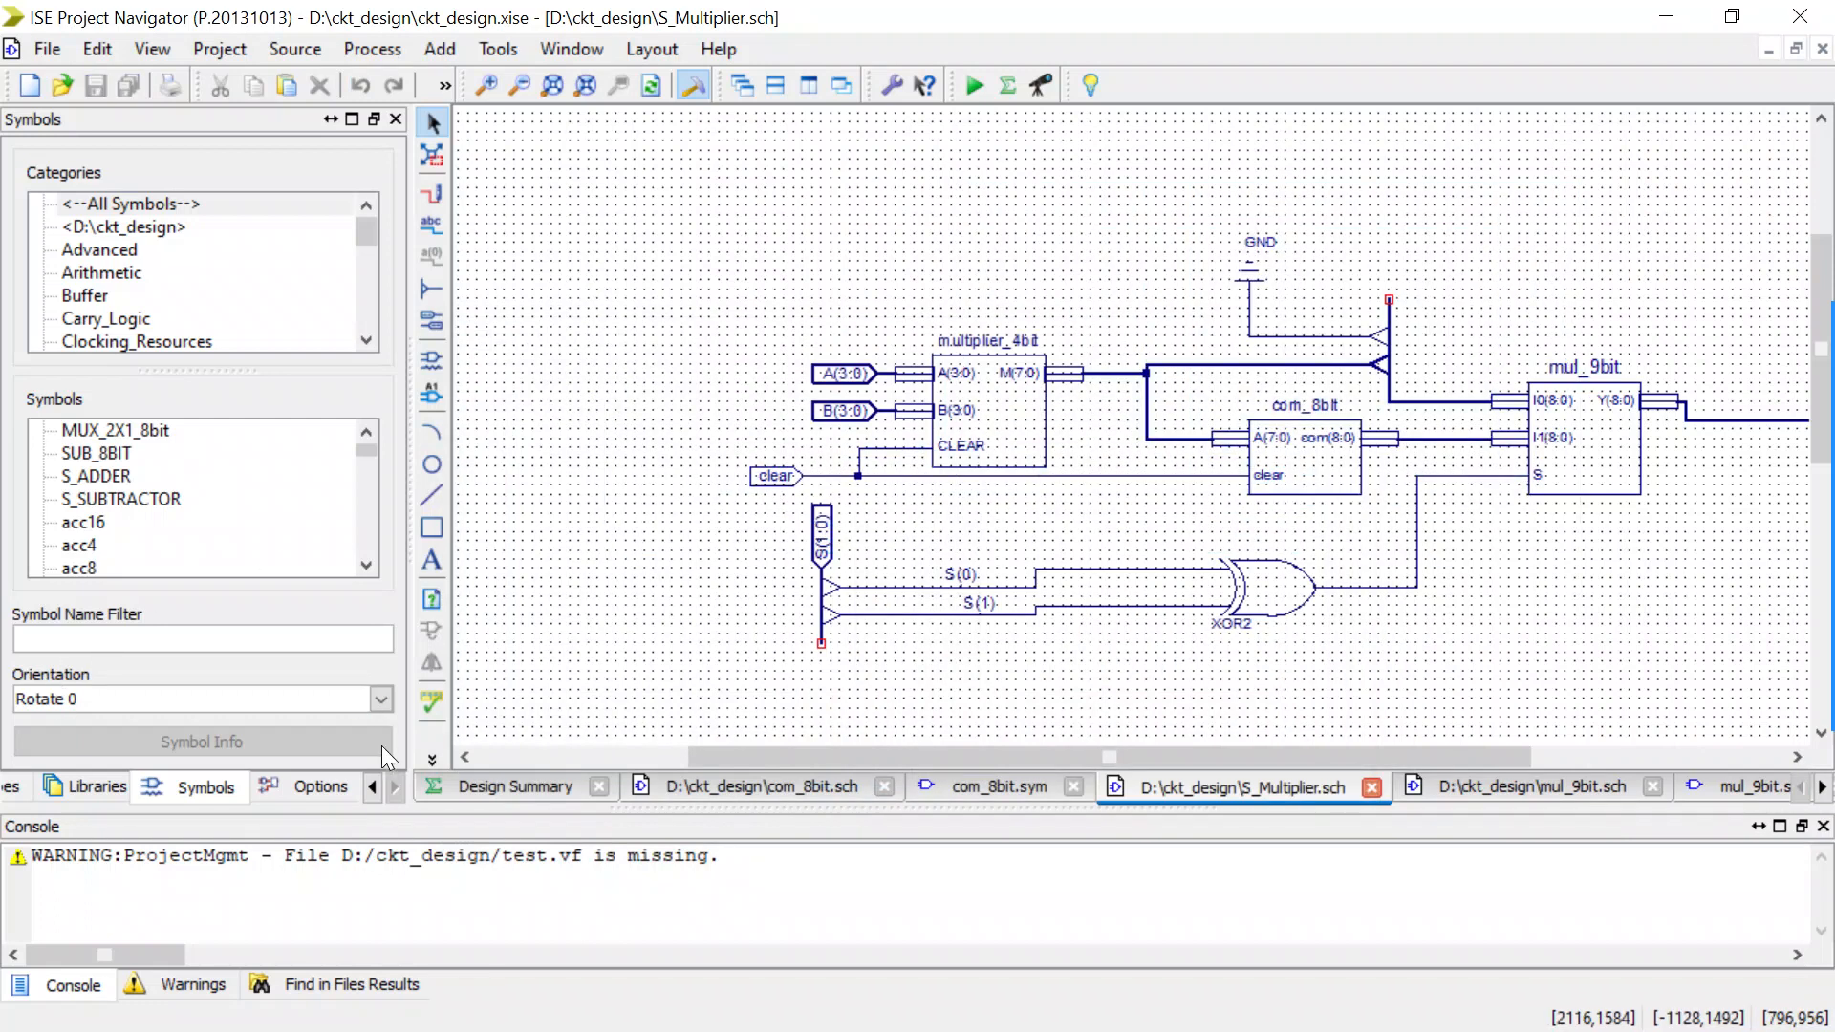
Run Simulate Behavioral Model for S_Multiplier from the ckt_design simulation hierarchy to launch ISim.
left_click(375, 790)
left_click(375, 789)
left_click(374, 789)
left_click(153, 786)
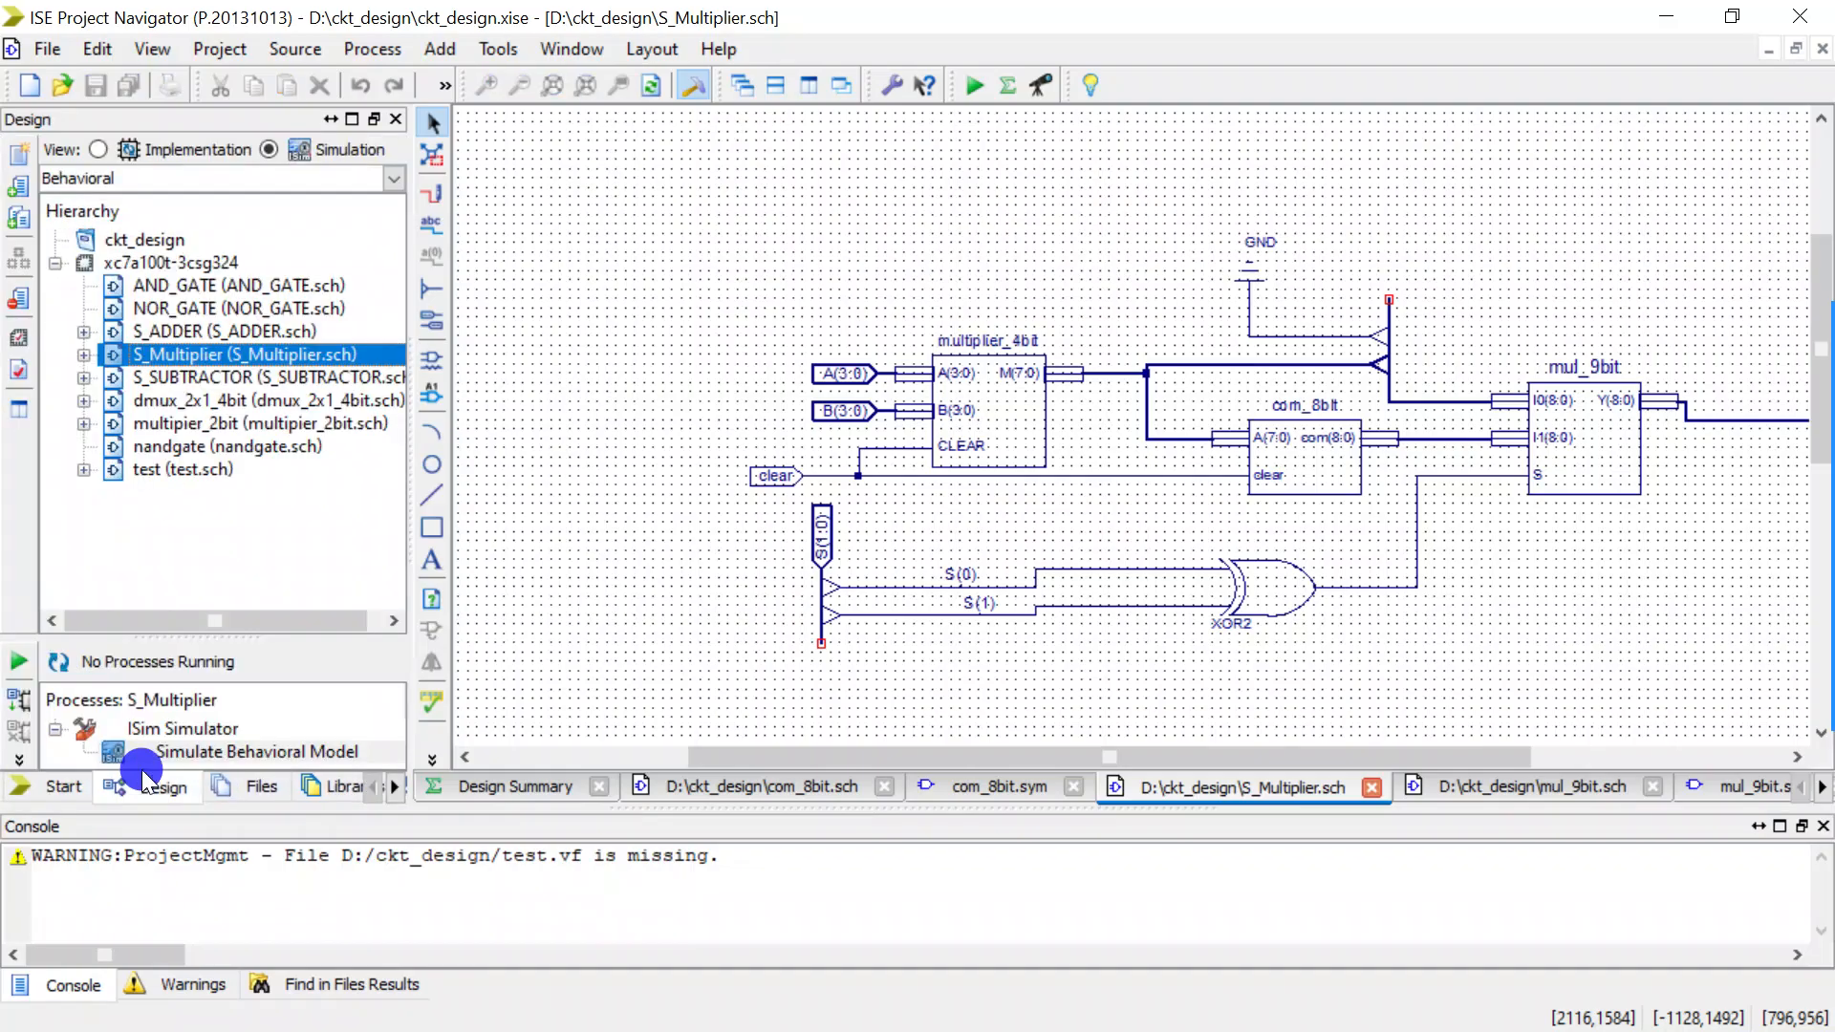
double_click(172, 744)
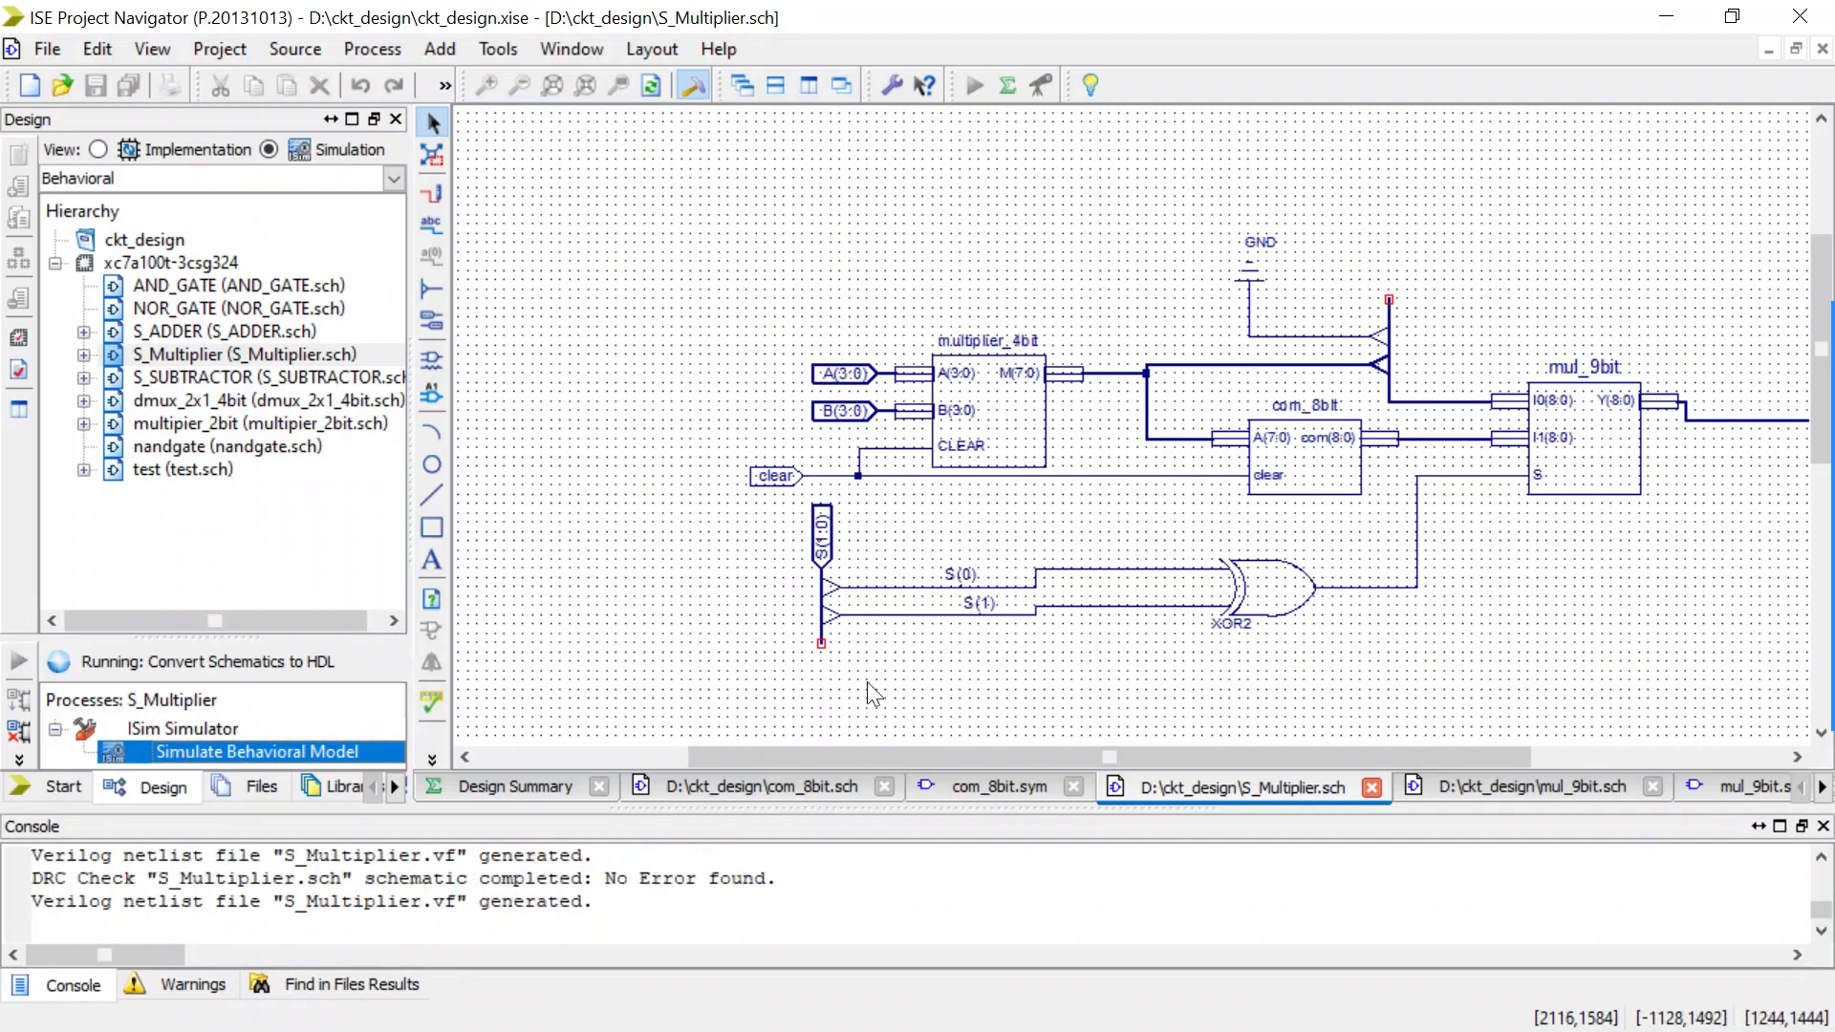
left_click_drag(843, 757, 1024, 755)
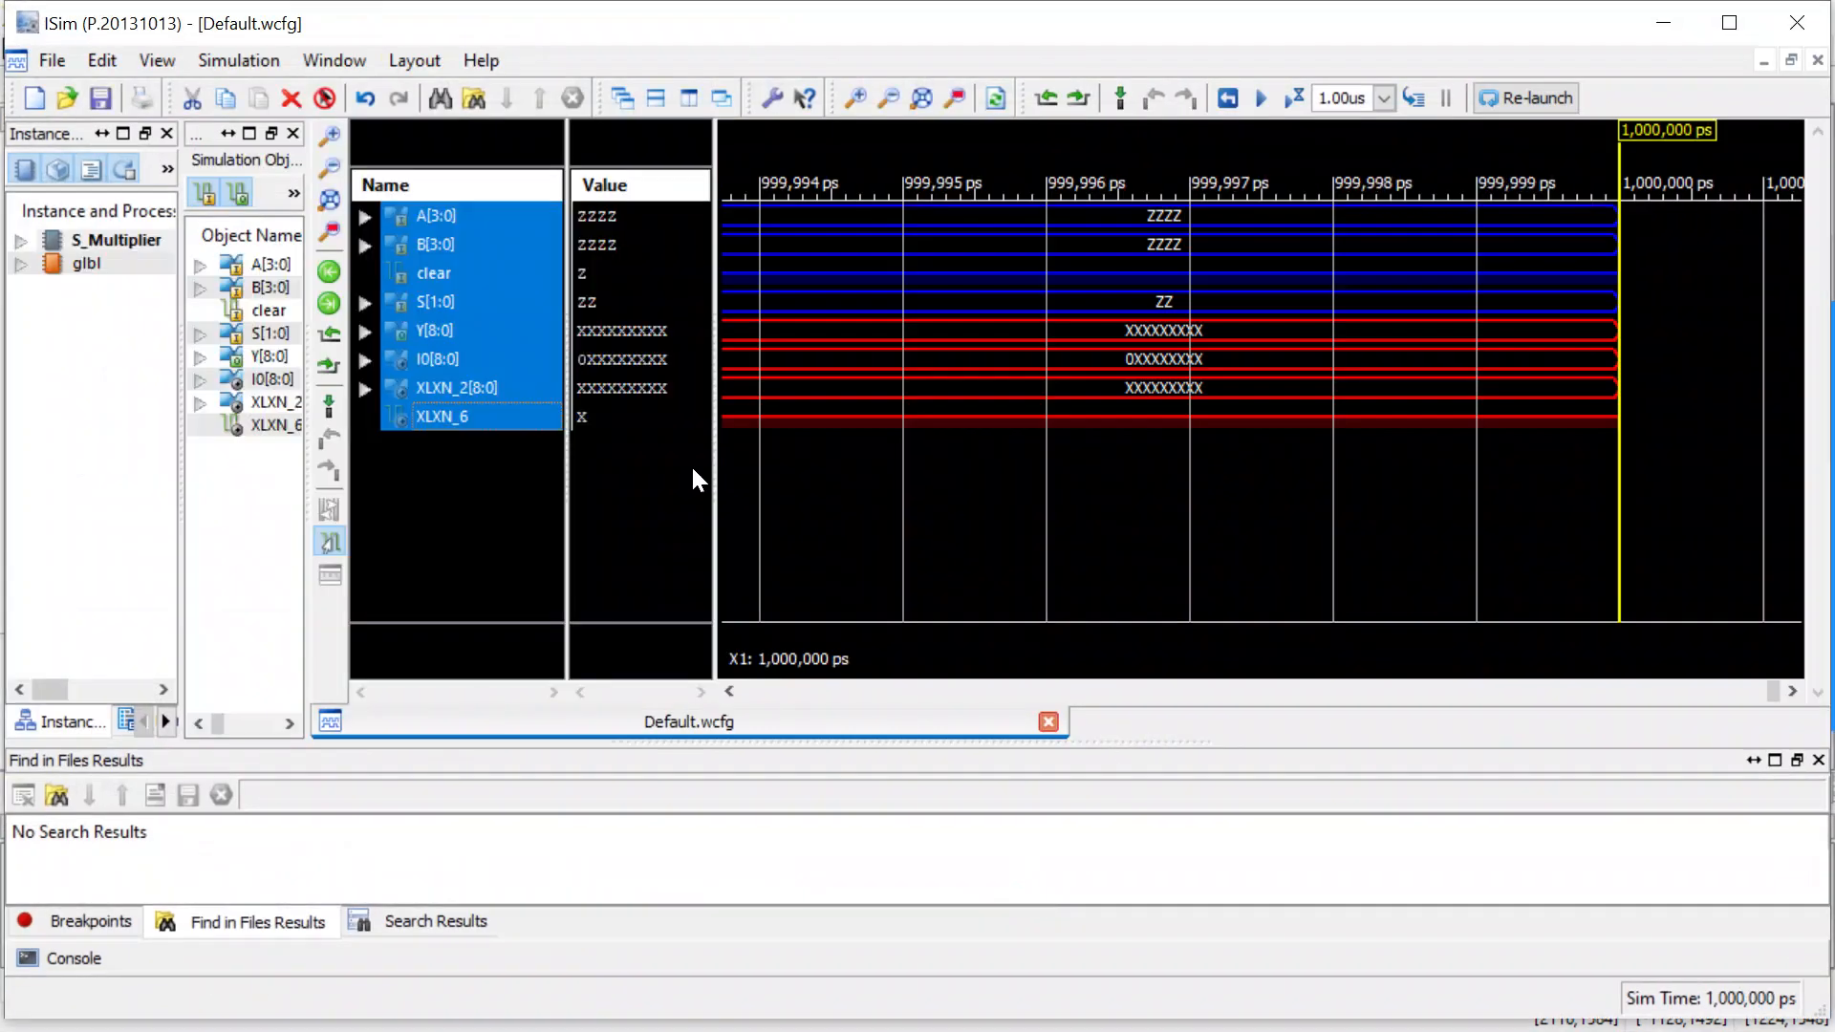
Delete the internal signals I0[8:0], XLXN_2[8:0] and XLXN_6 from the waveform.
left_click(447, 453)
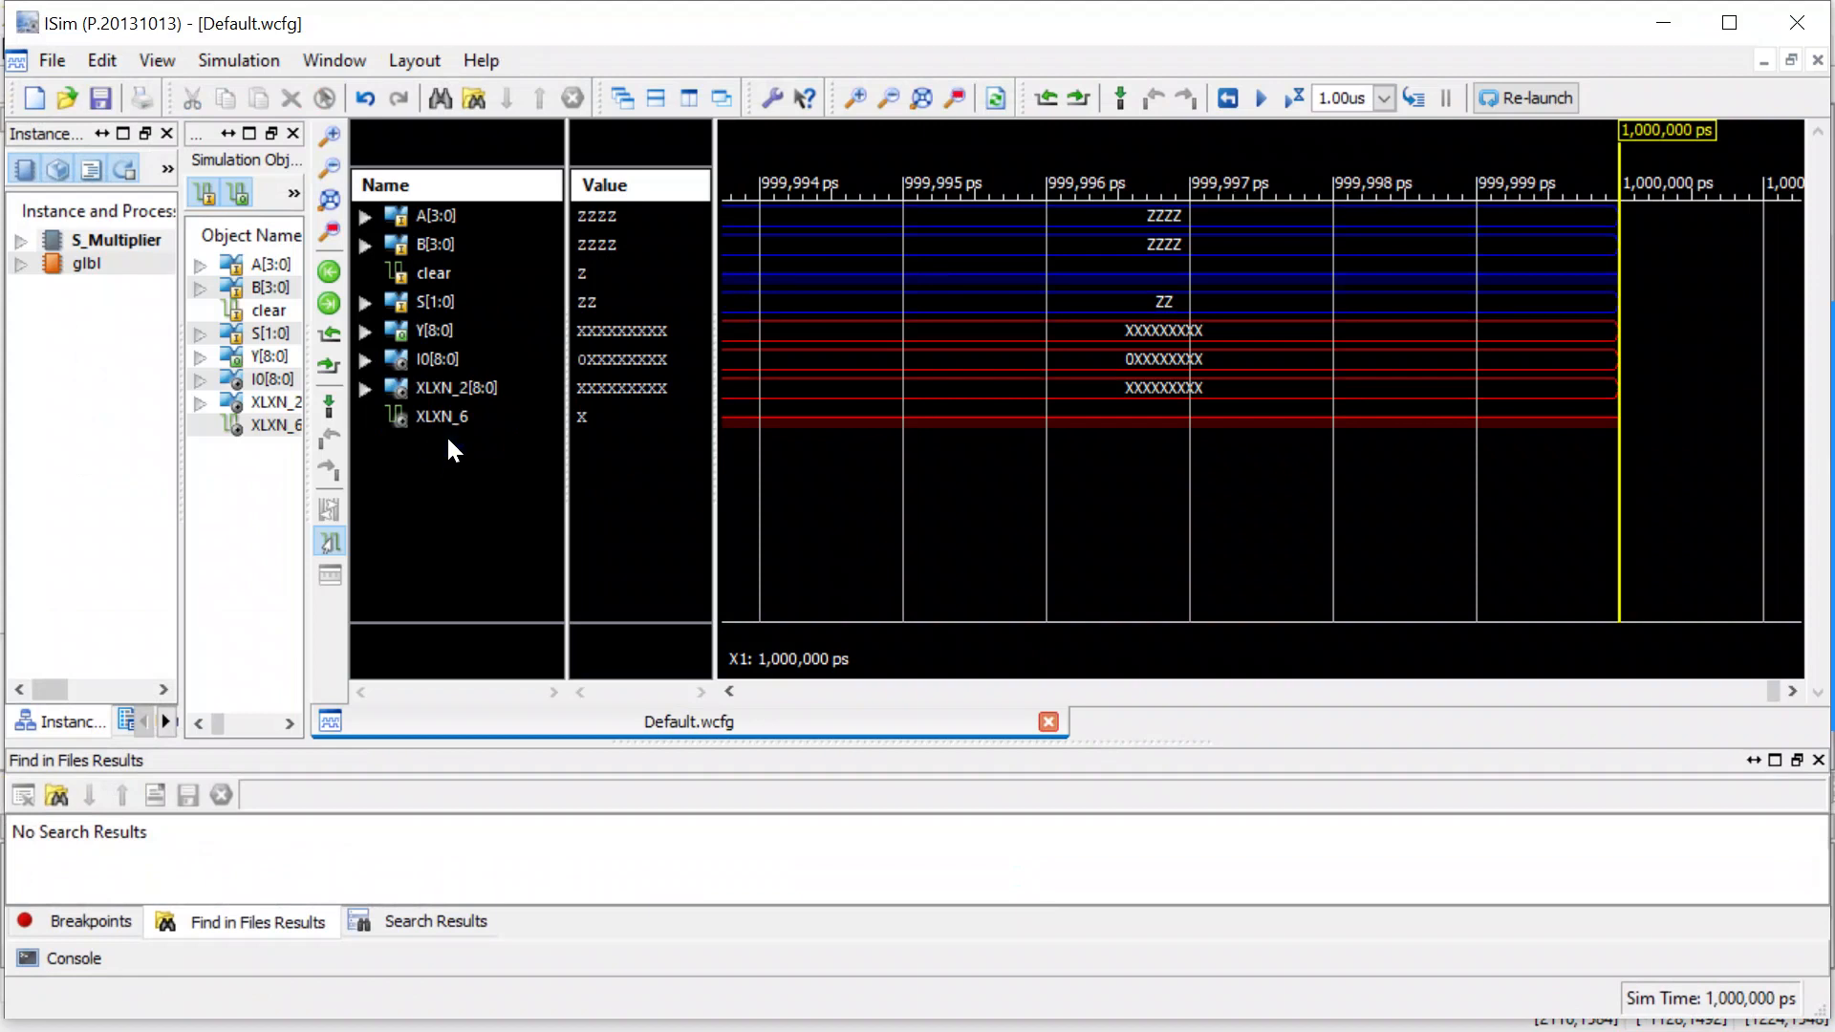
left_click_drag(426, 442, 446, 361)
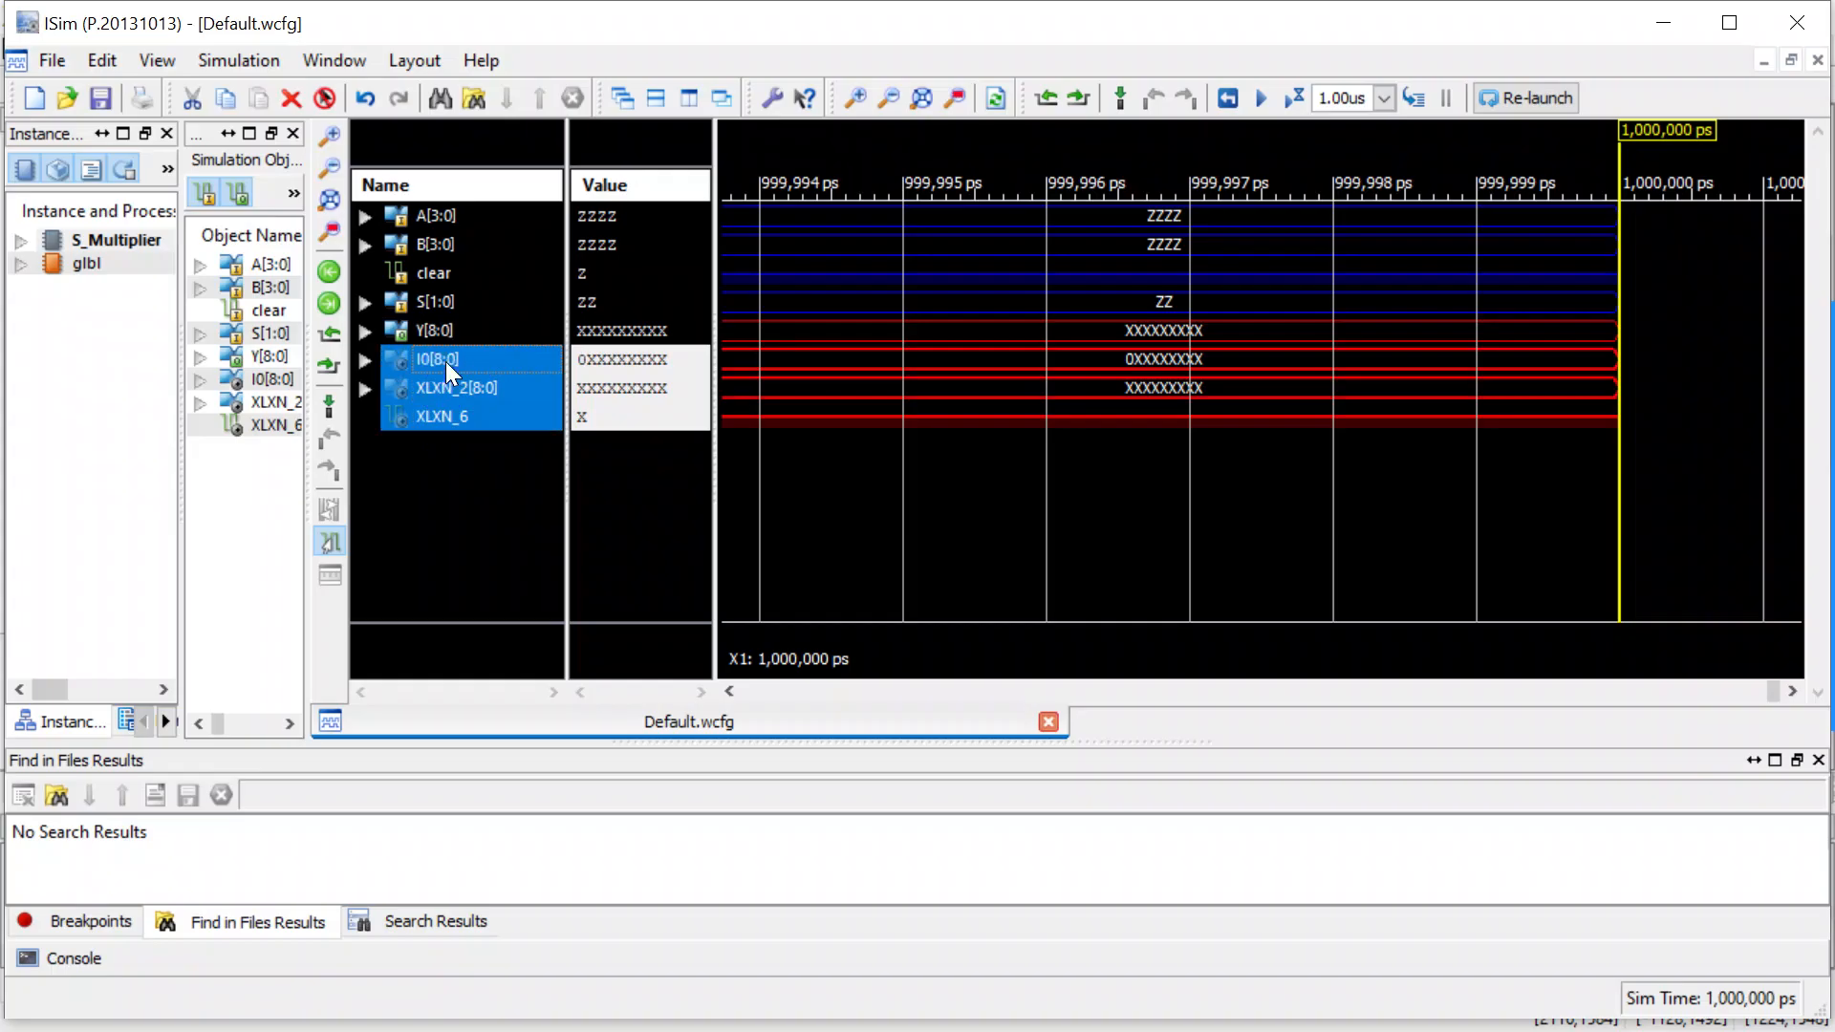
key("Delete")
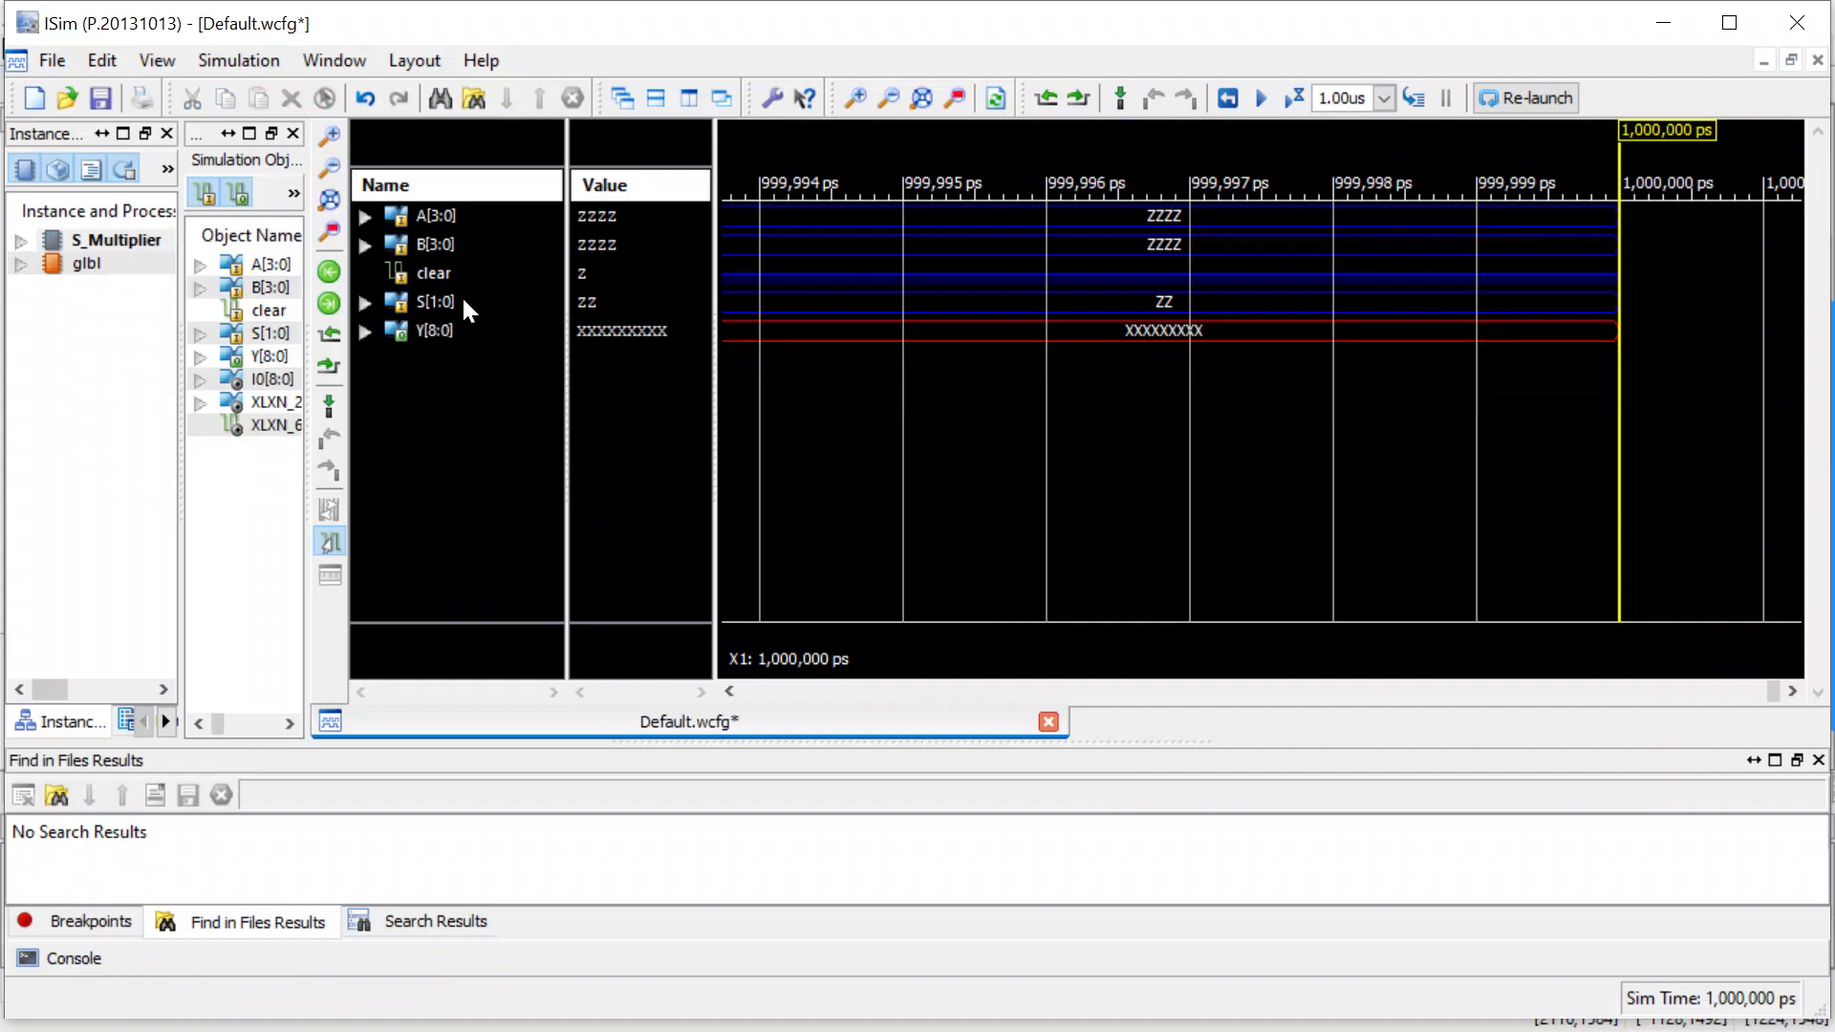
Force the clear signal to the constant binary value 1.
left_click(449, 273)
right_click(449, 271)
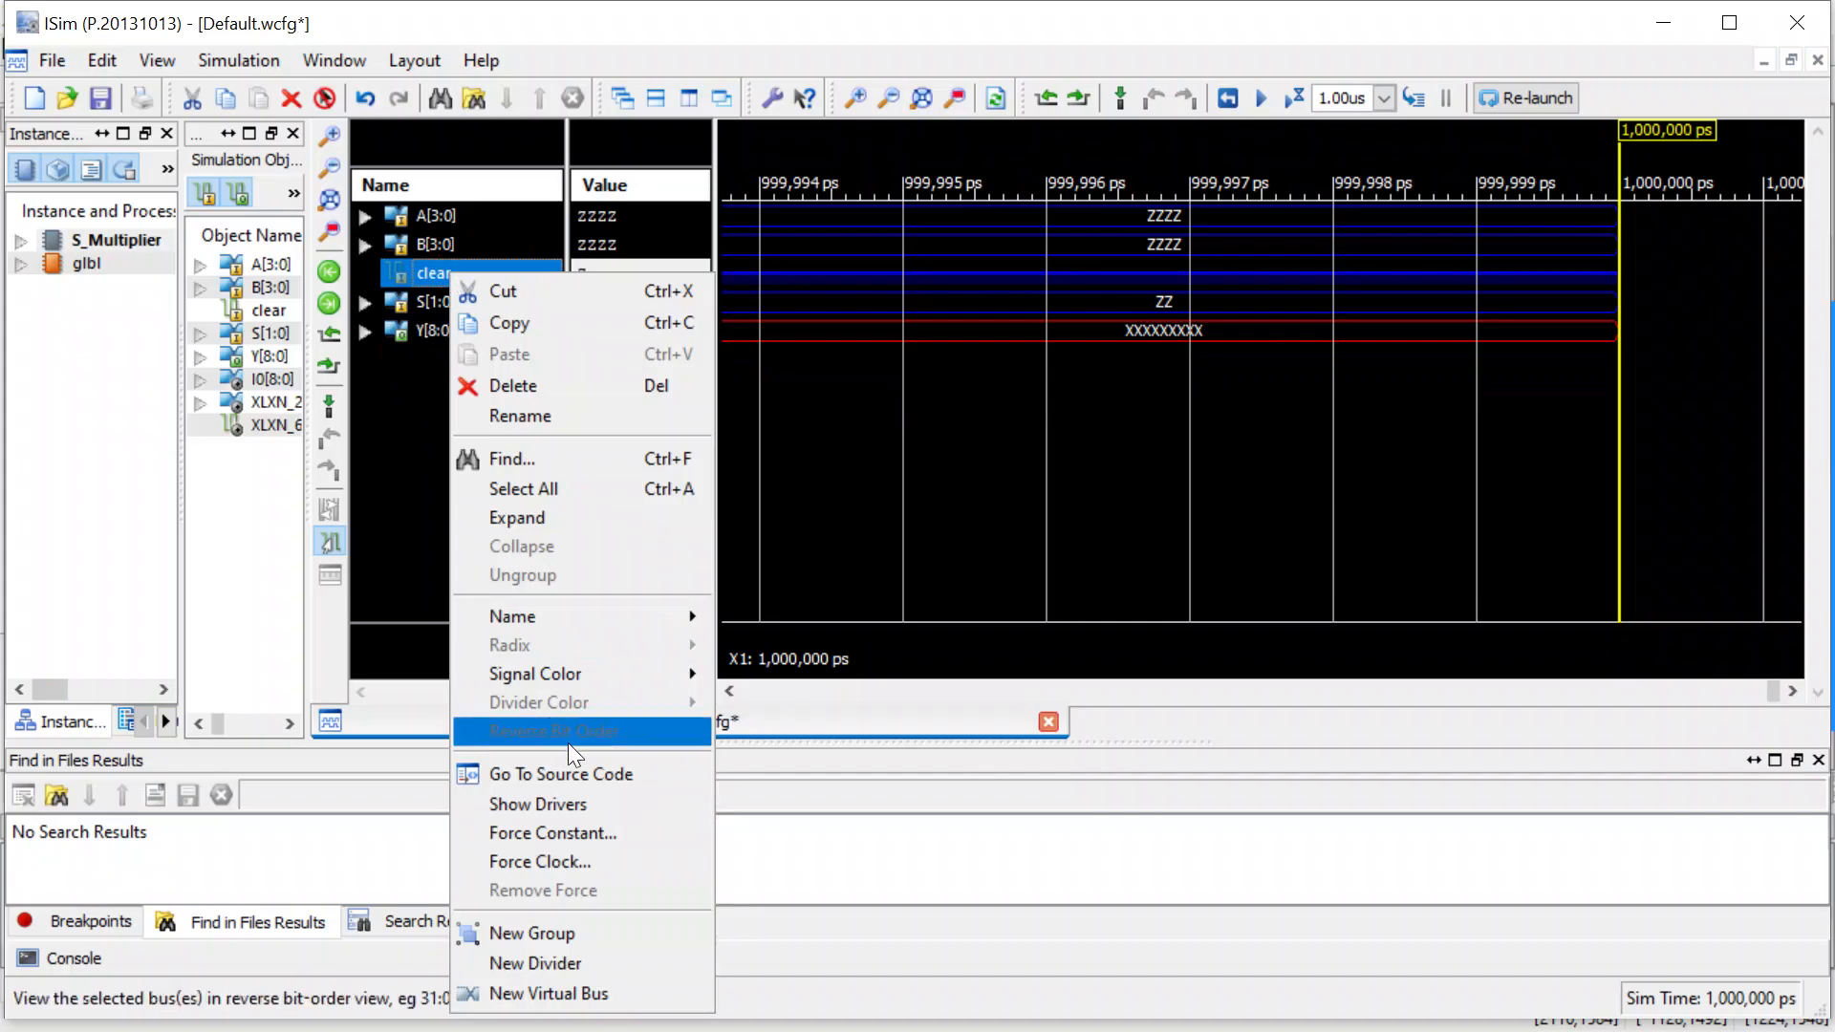
left_click(532, 837)
left_click(1003, 555)
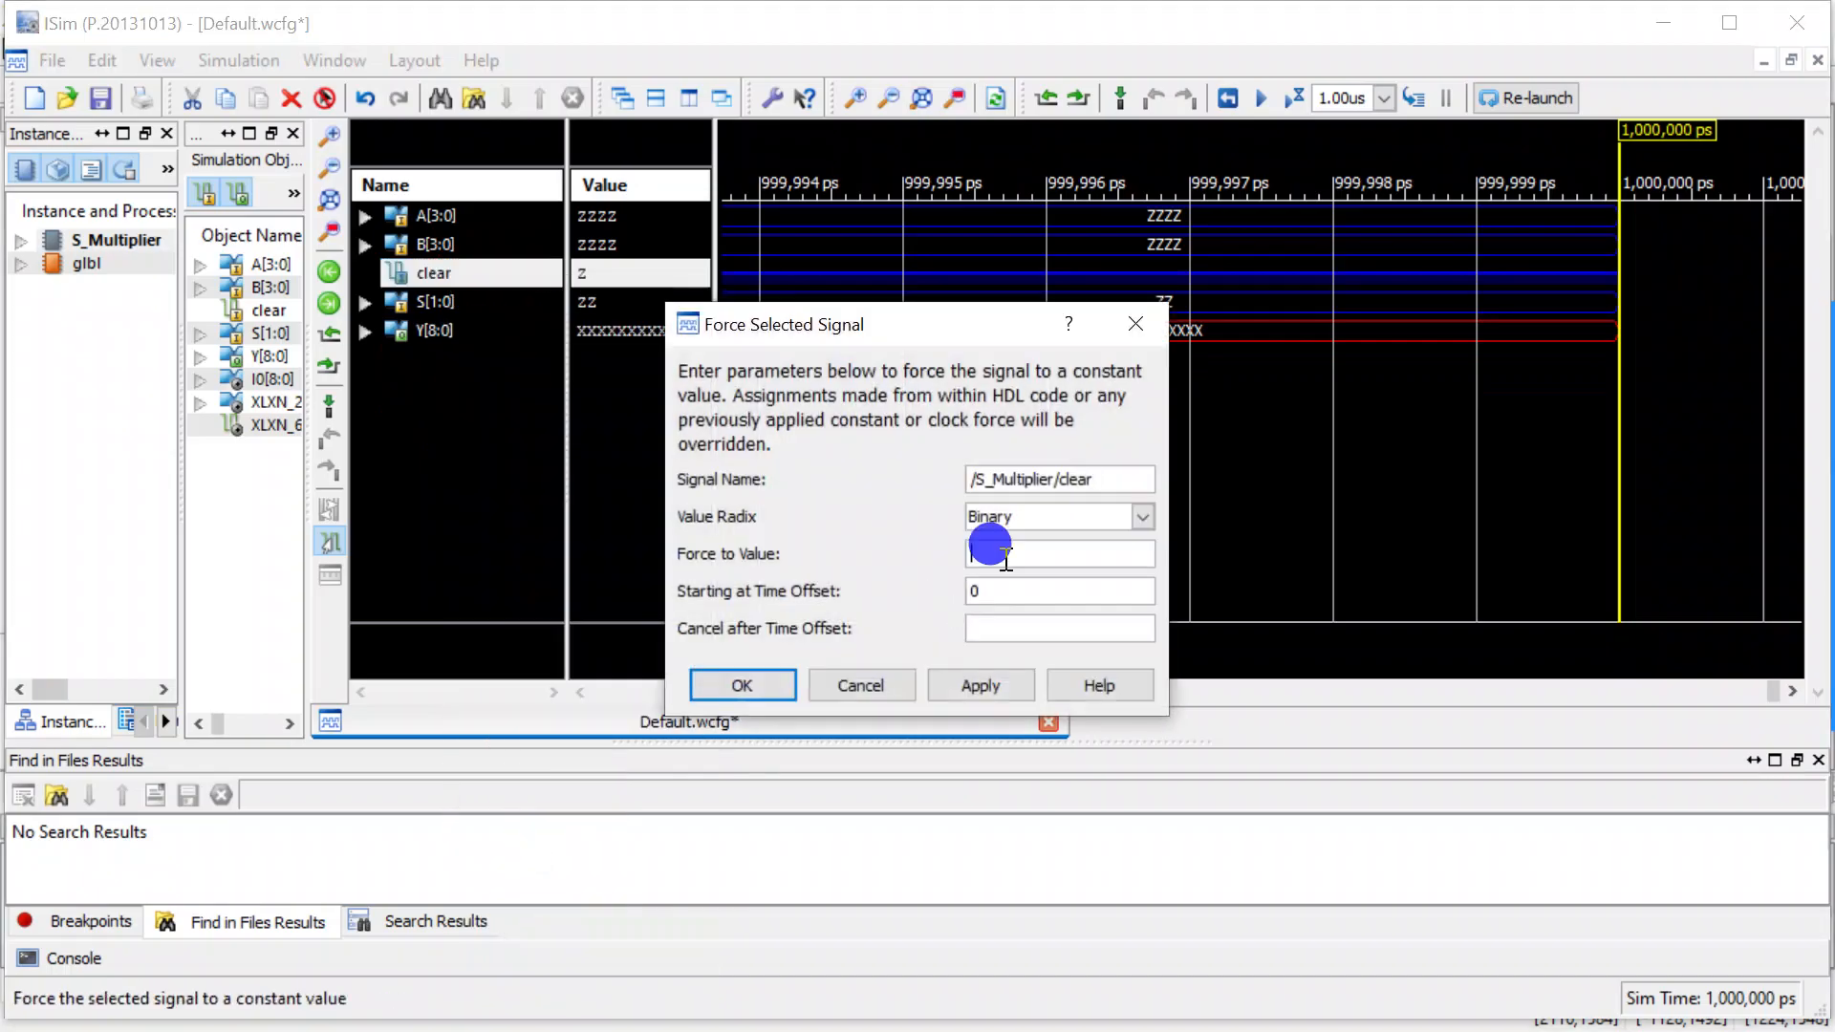
type("1")
key("Return")
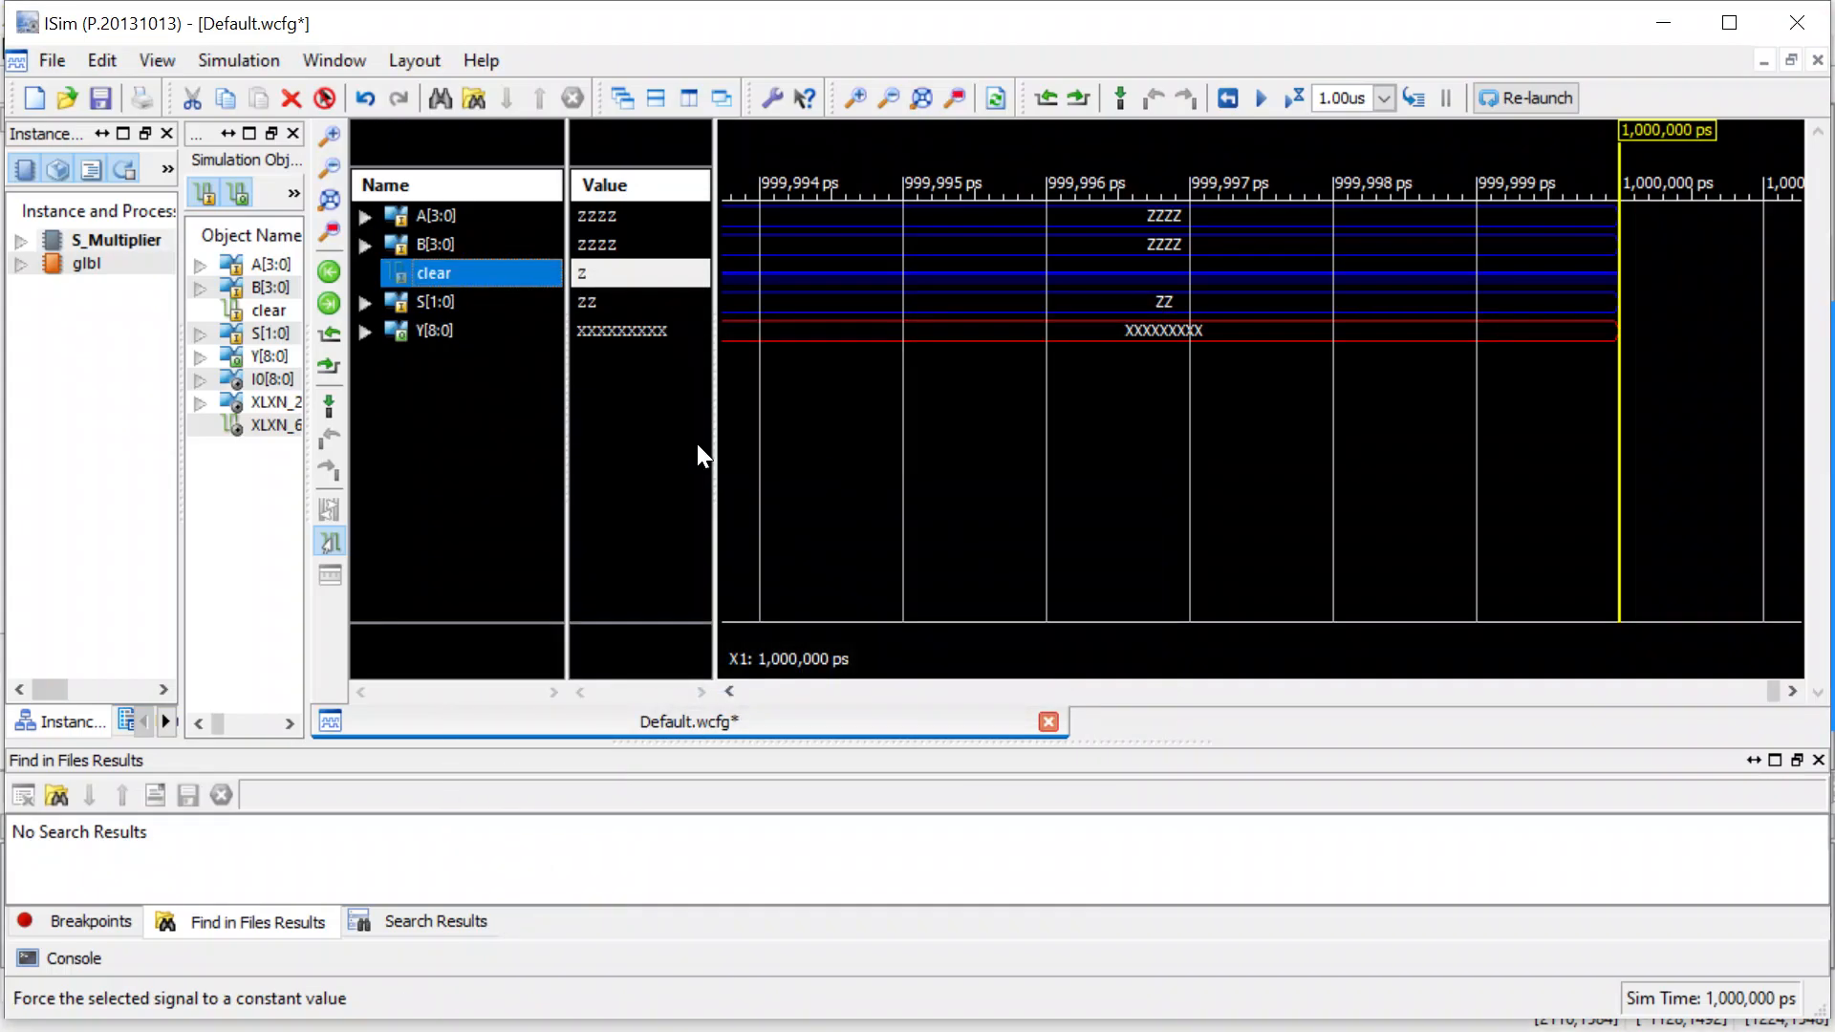
left_click_drag(434, 342, 441, 219)
left_click(442, 220)
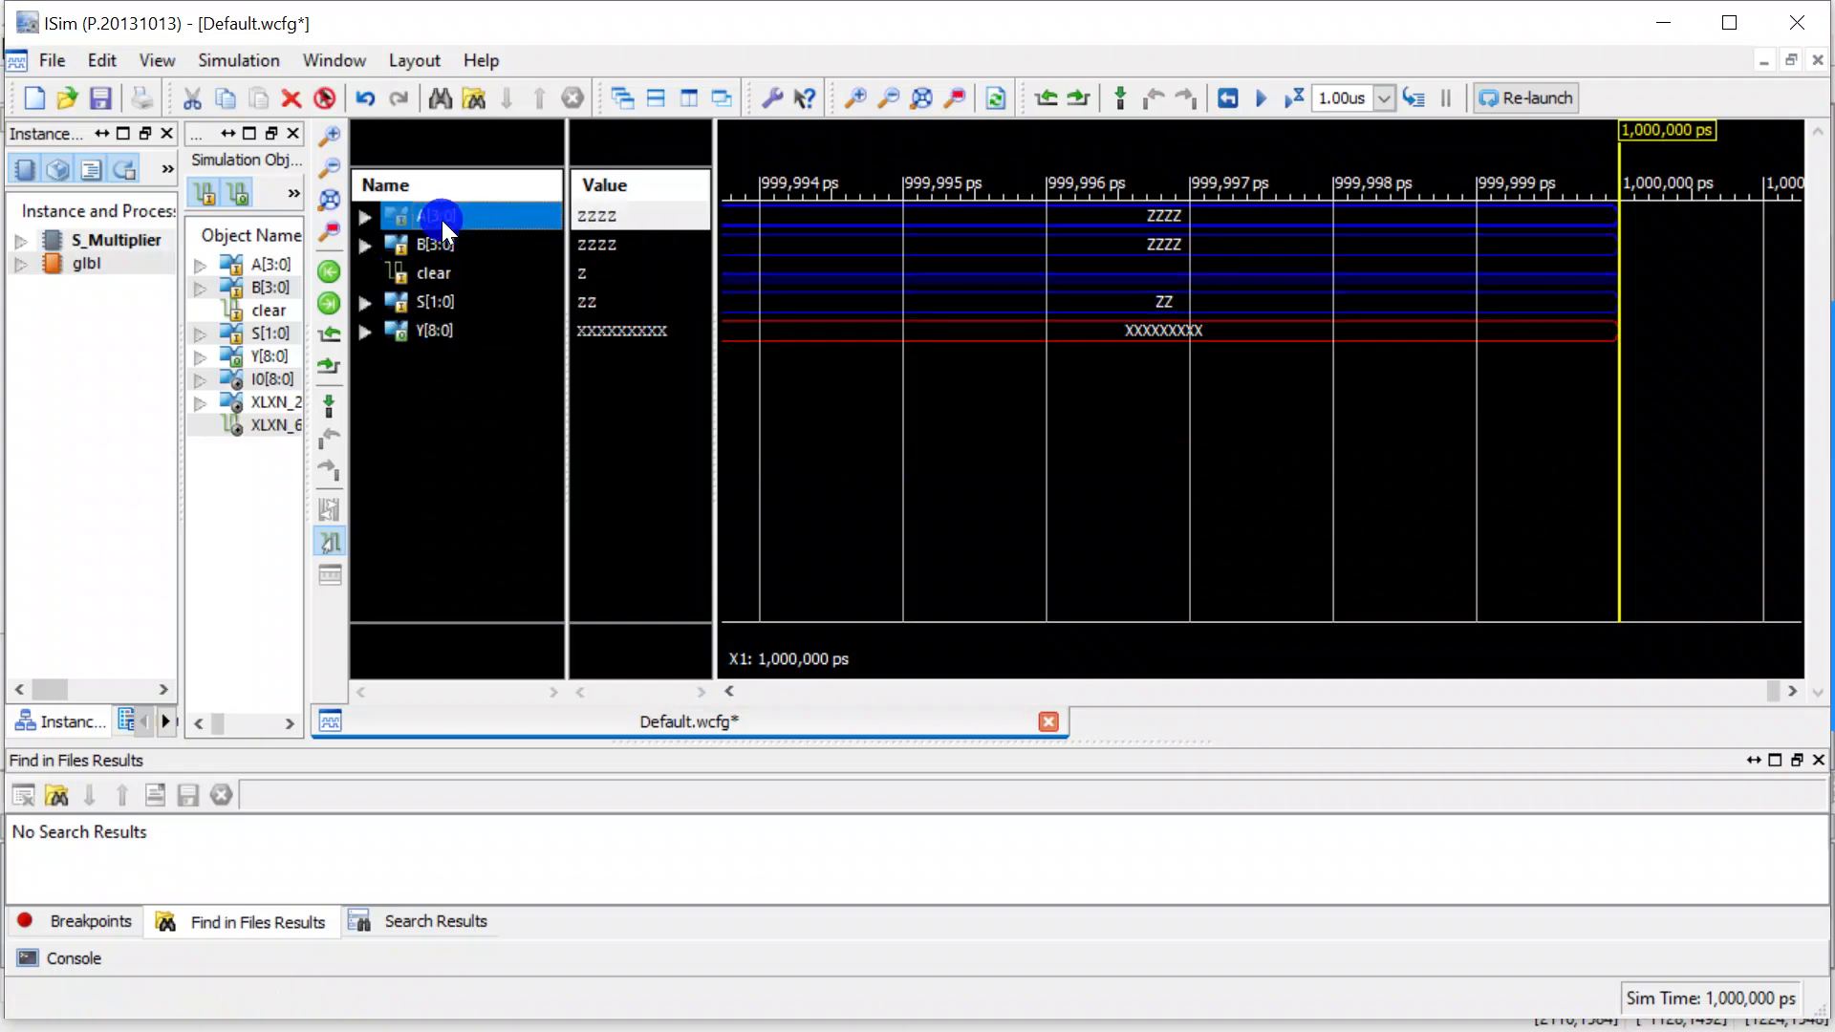
left_click(453, 353)
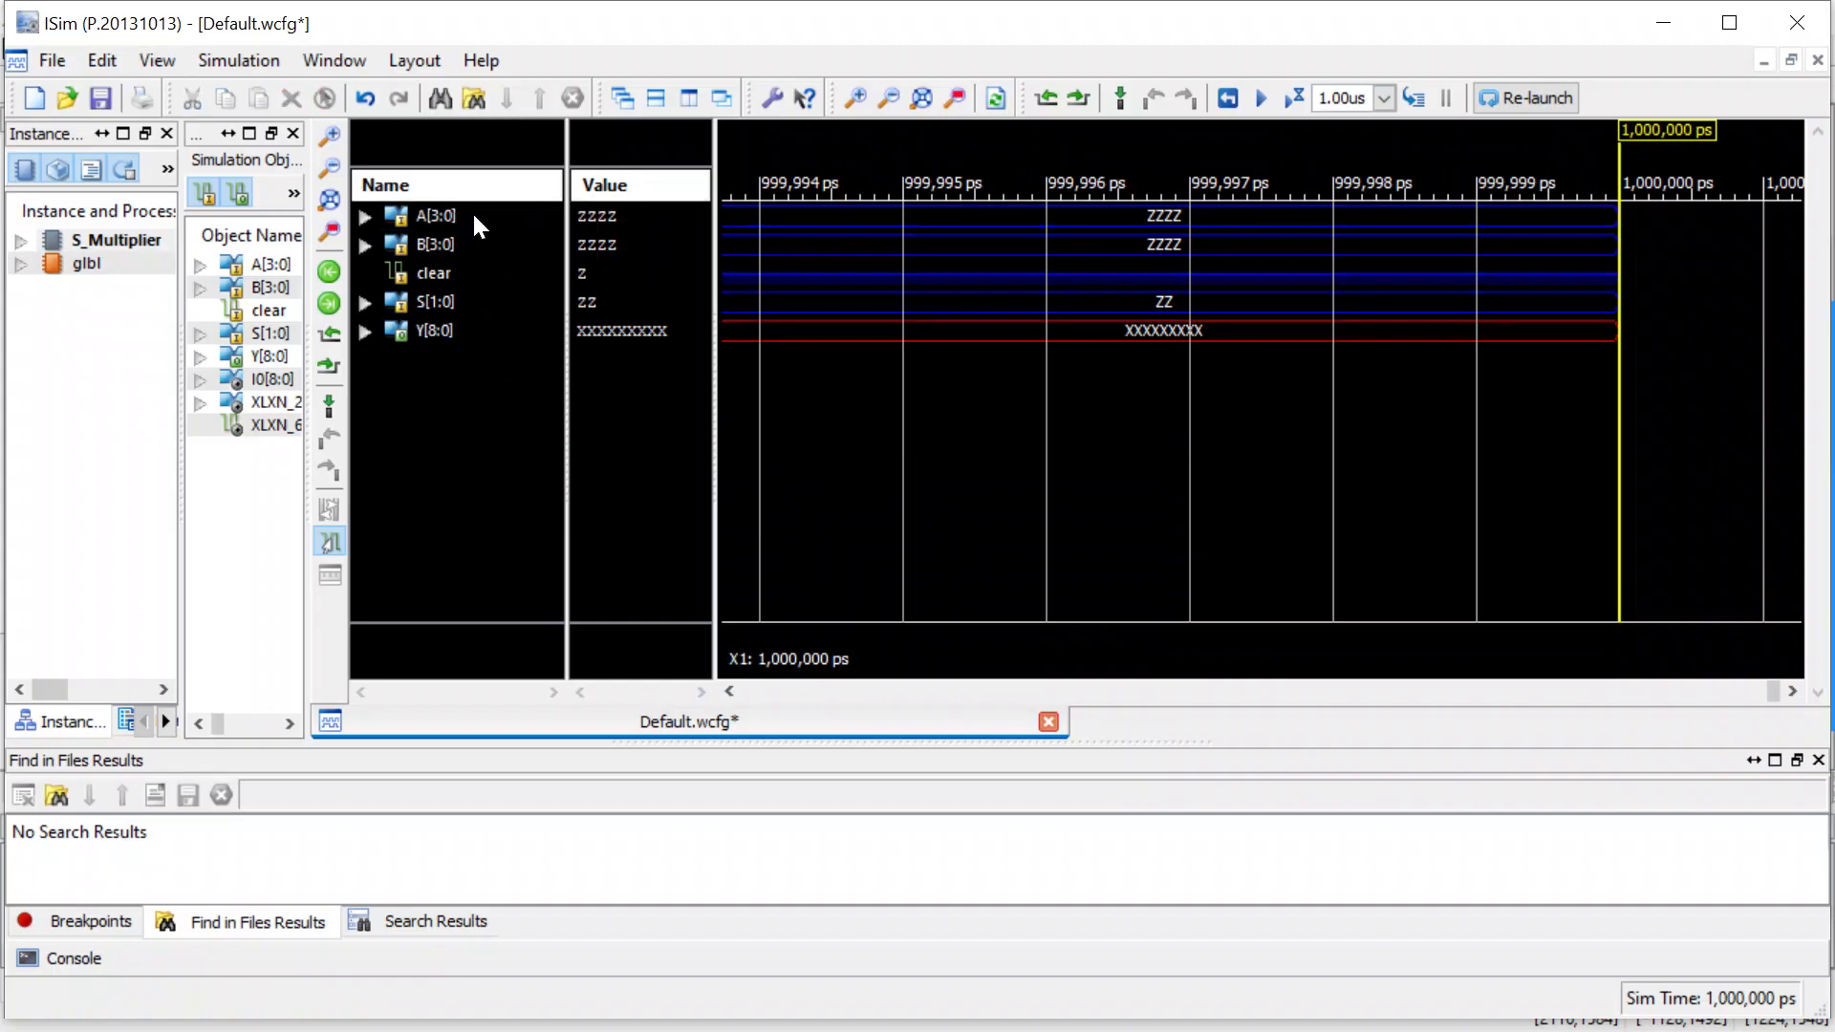
left_click(468, 250)
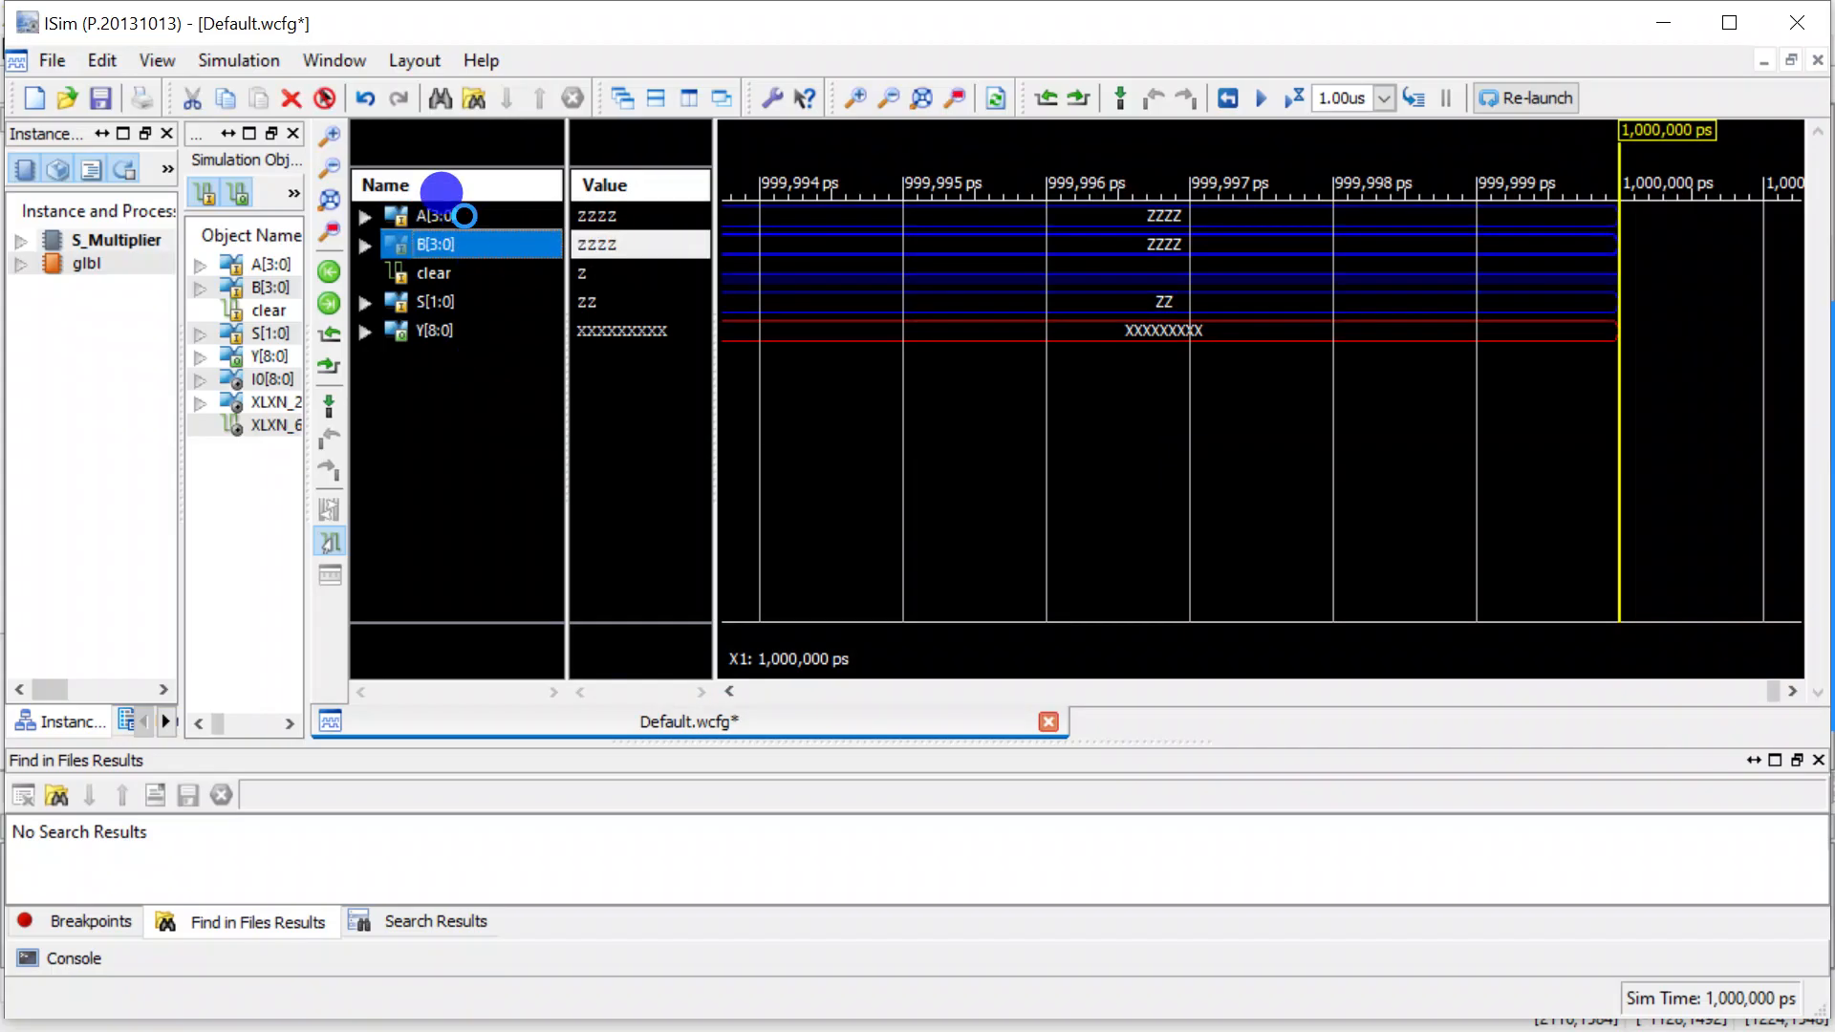
left_click(367, 216)
left_click(367, 216)
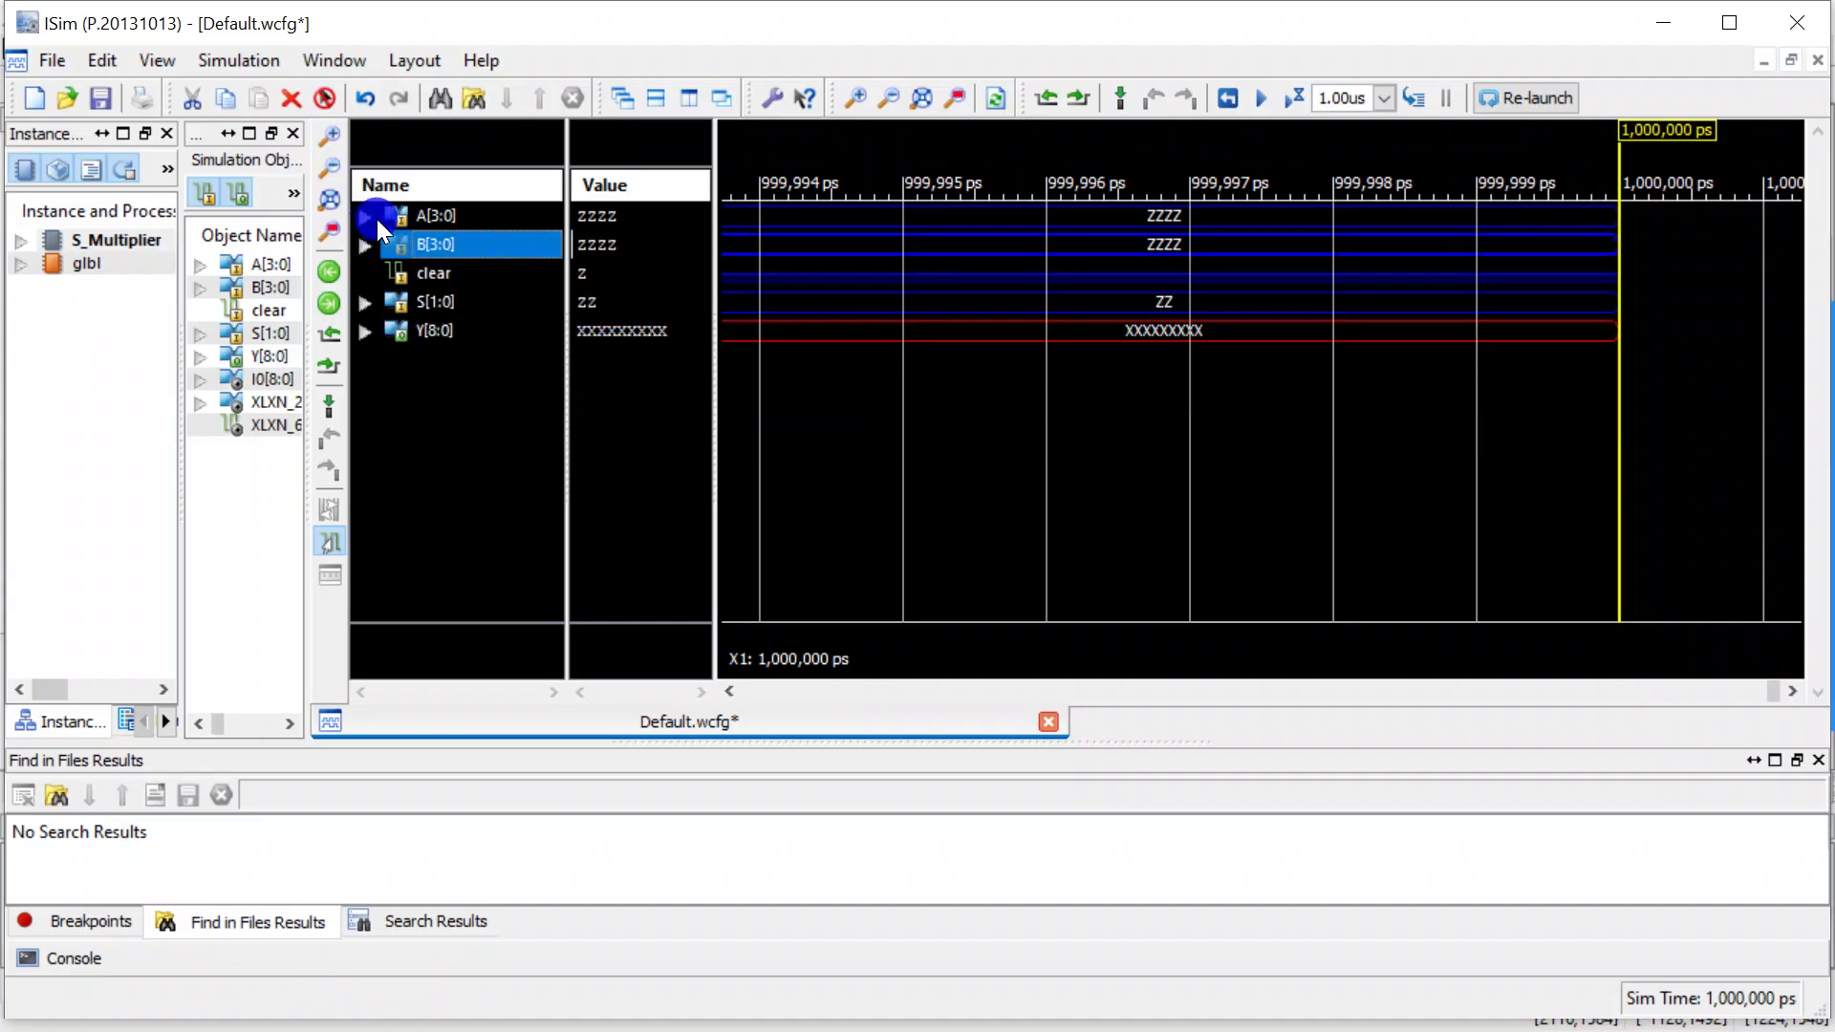
Set the radix of the input buses B[3:0] and A[3:0] to Unsigned Decimal.
left_click(491, 238)
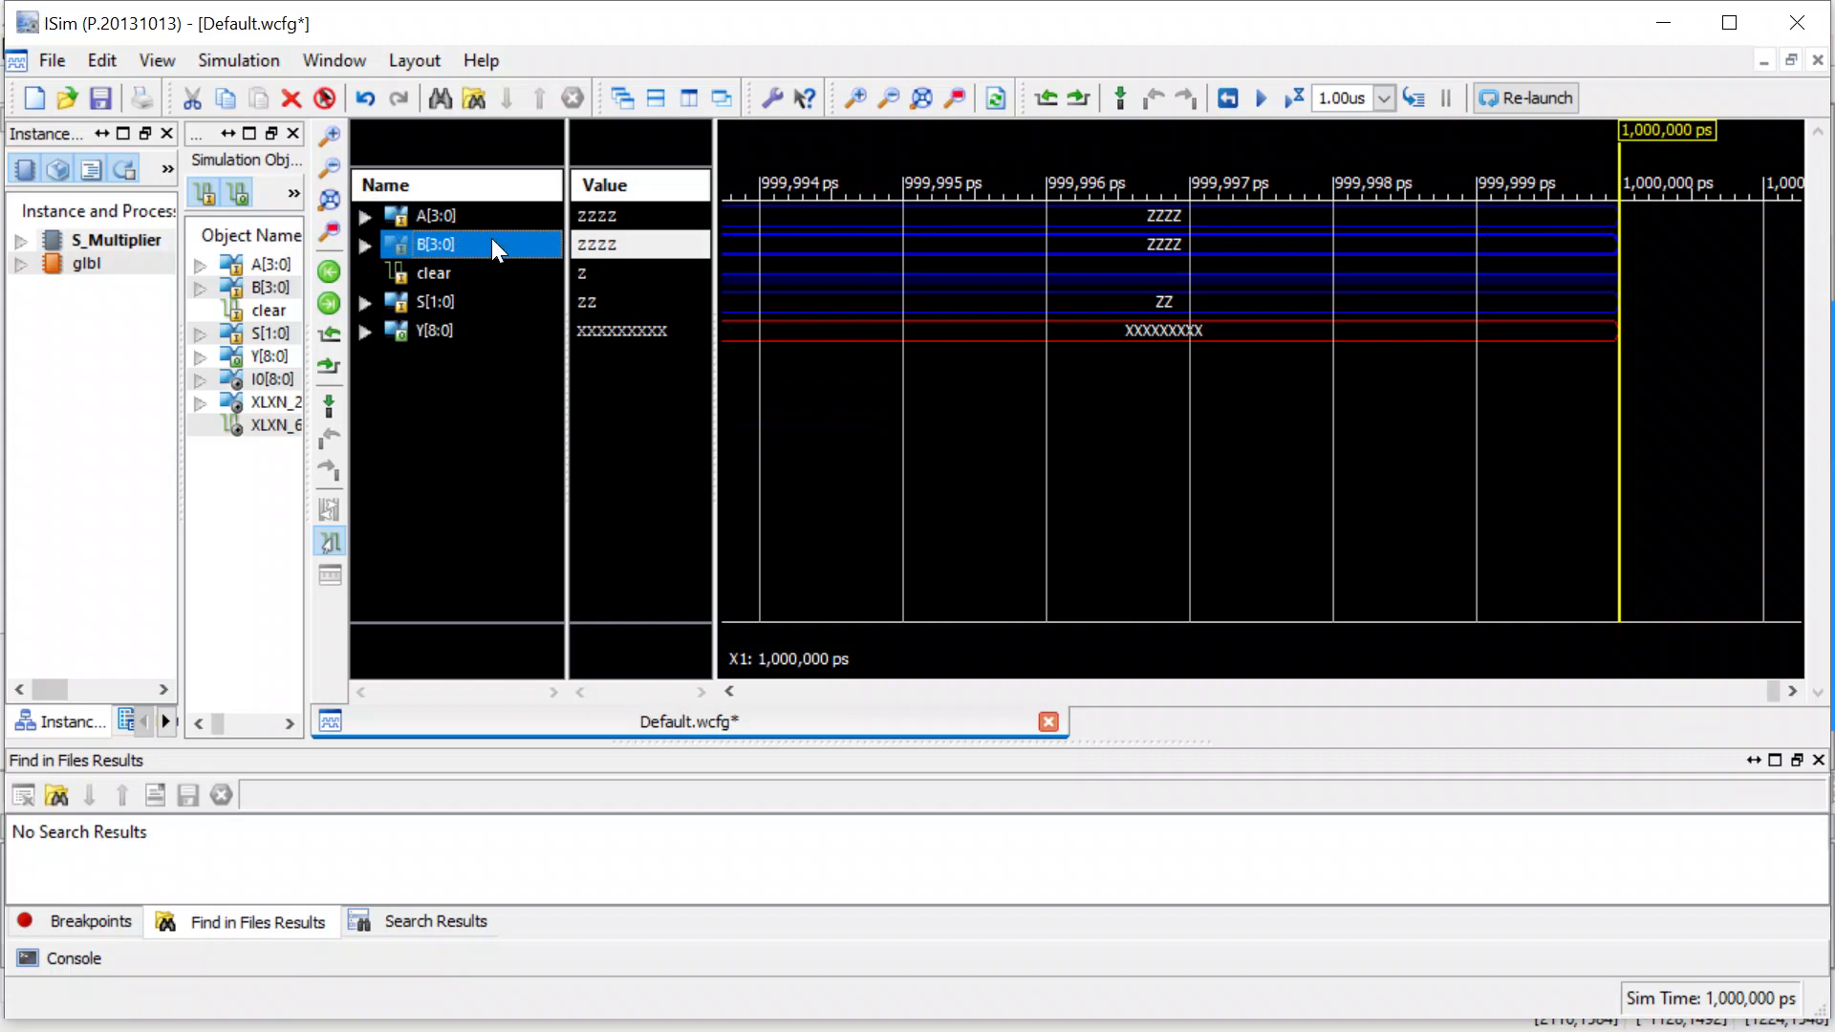
right_click(491, 238)
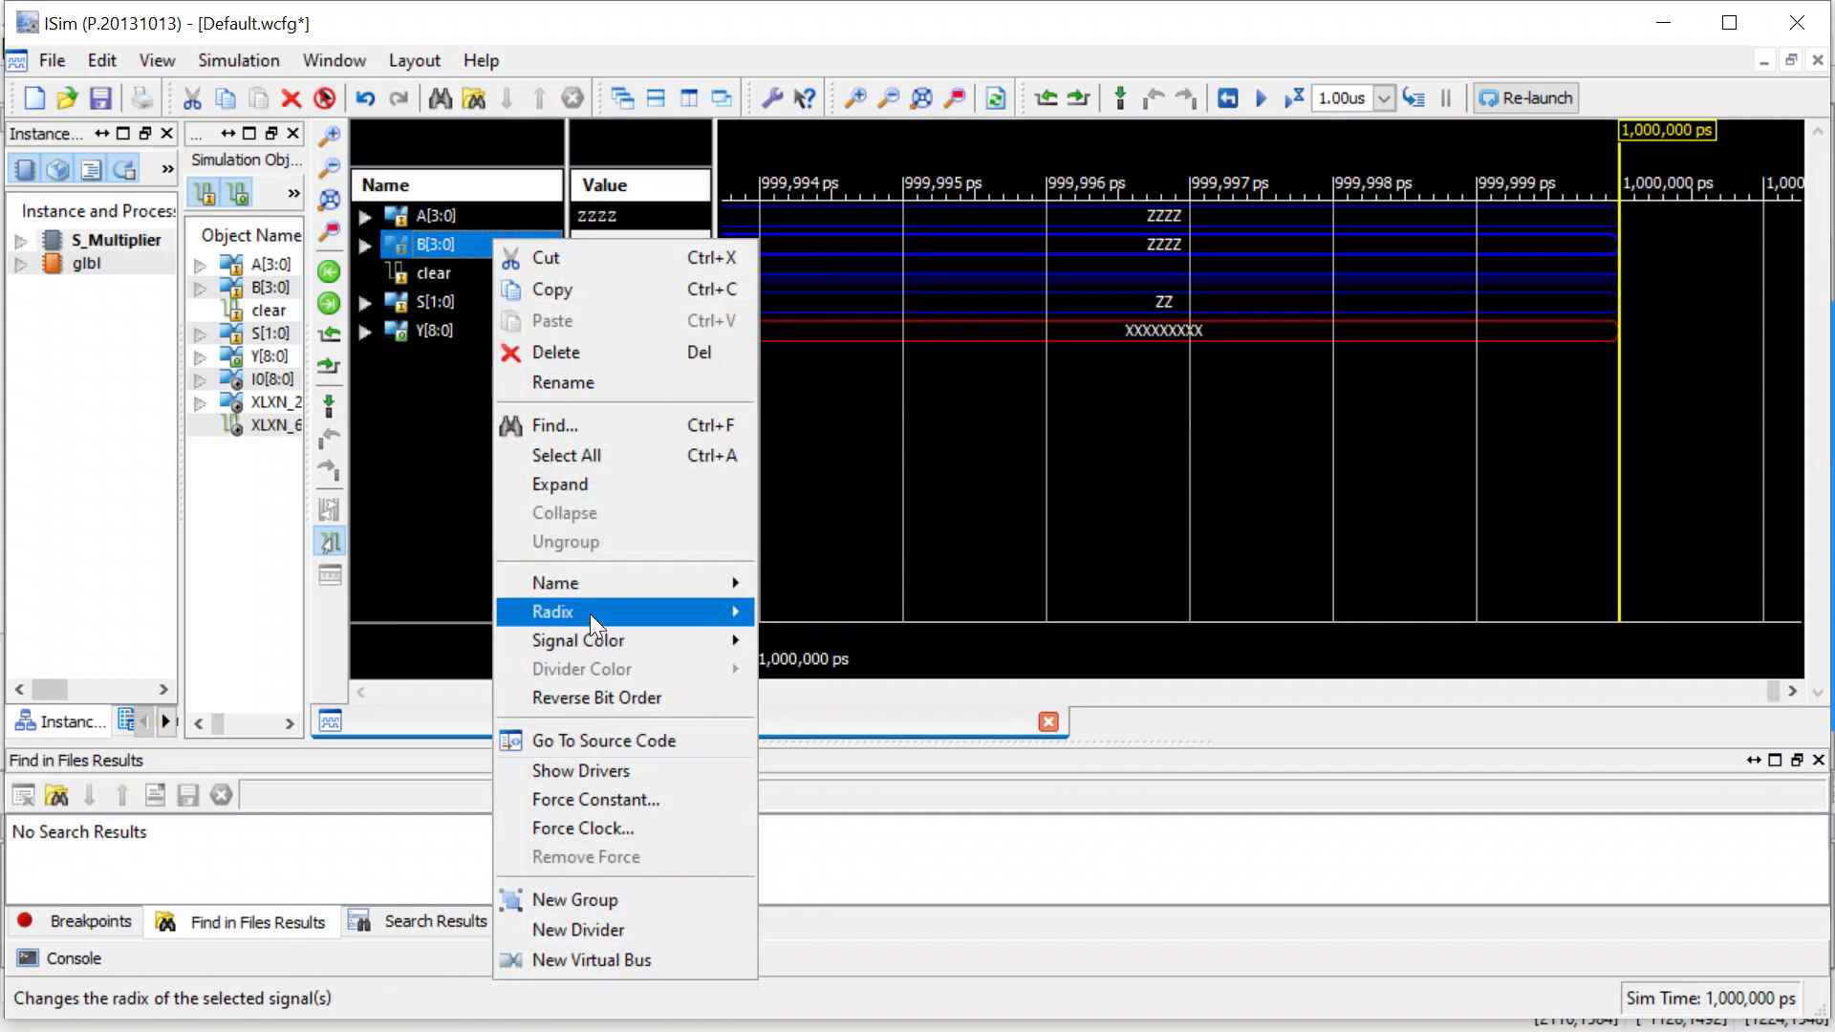
mouse_move(589, 612)
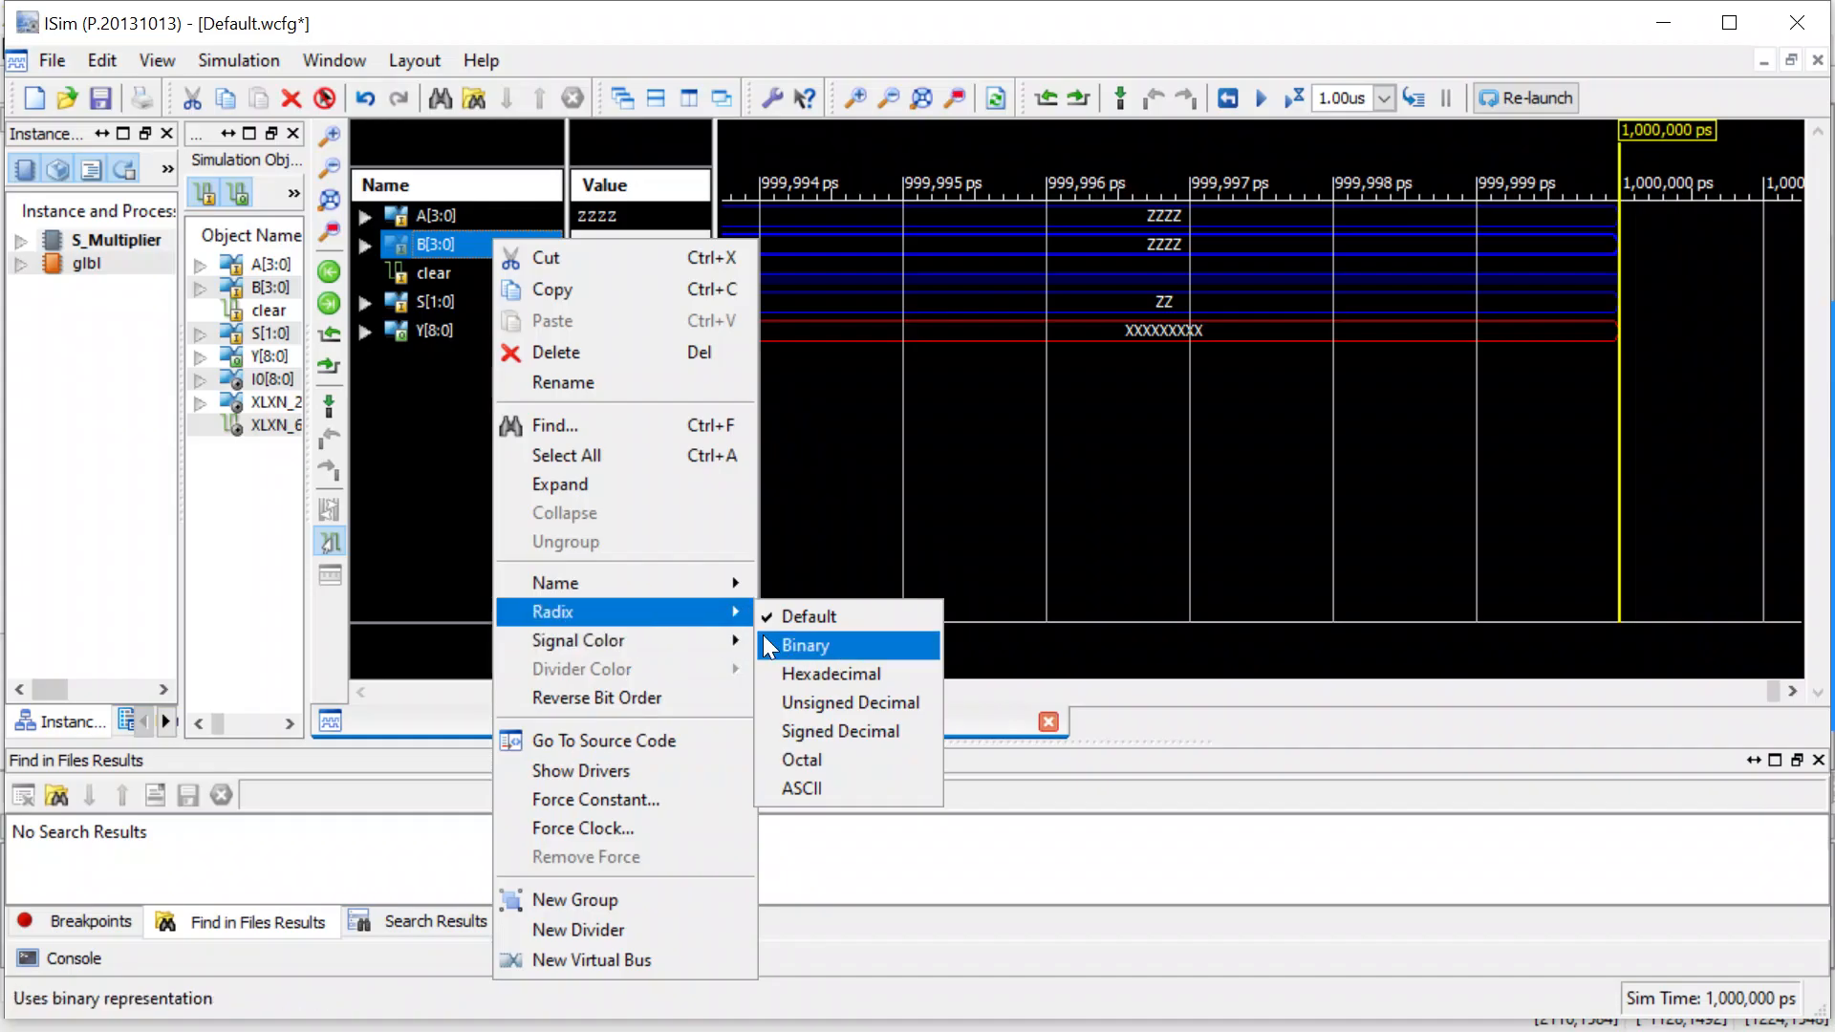
left_click(799, 697)
left_click(491, 220)
right_click(493, 221)
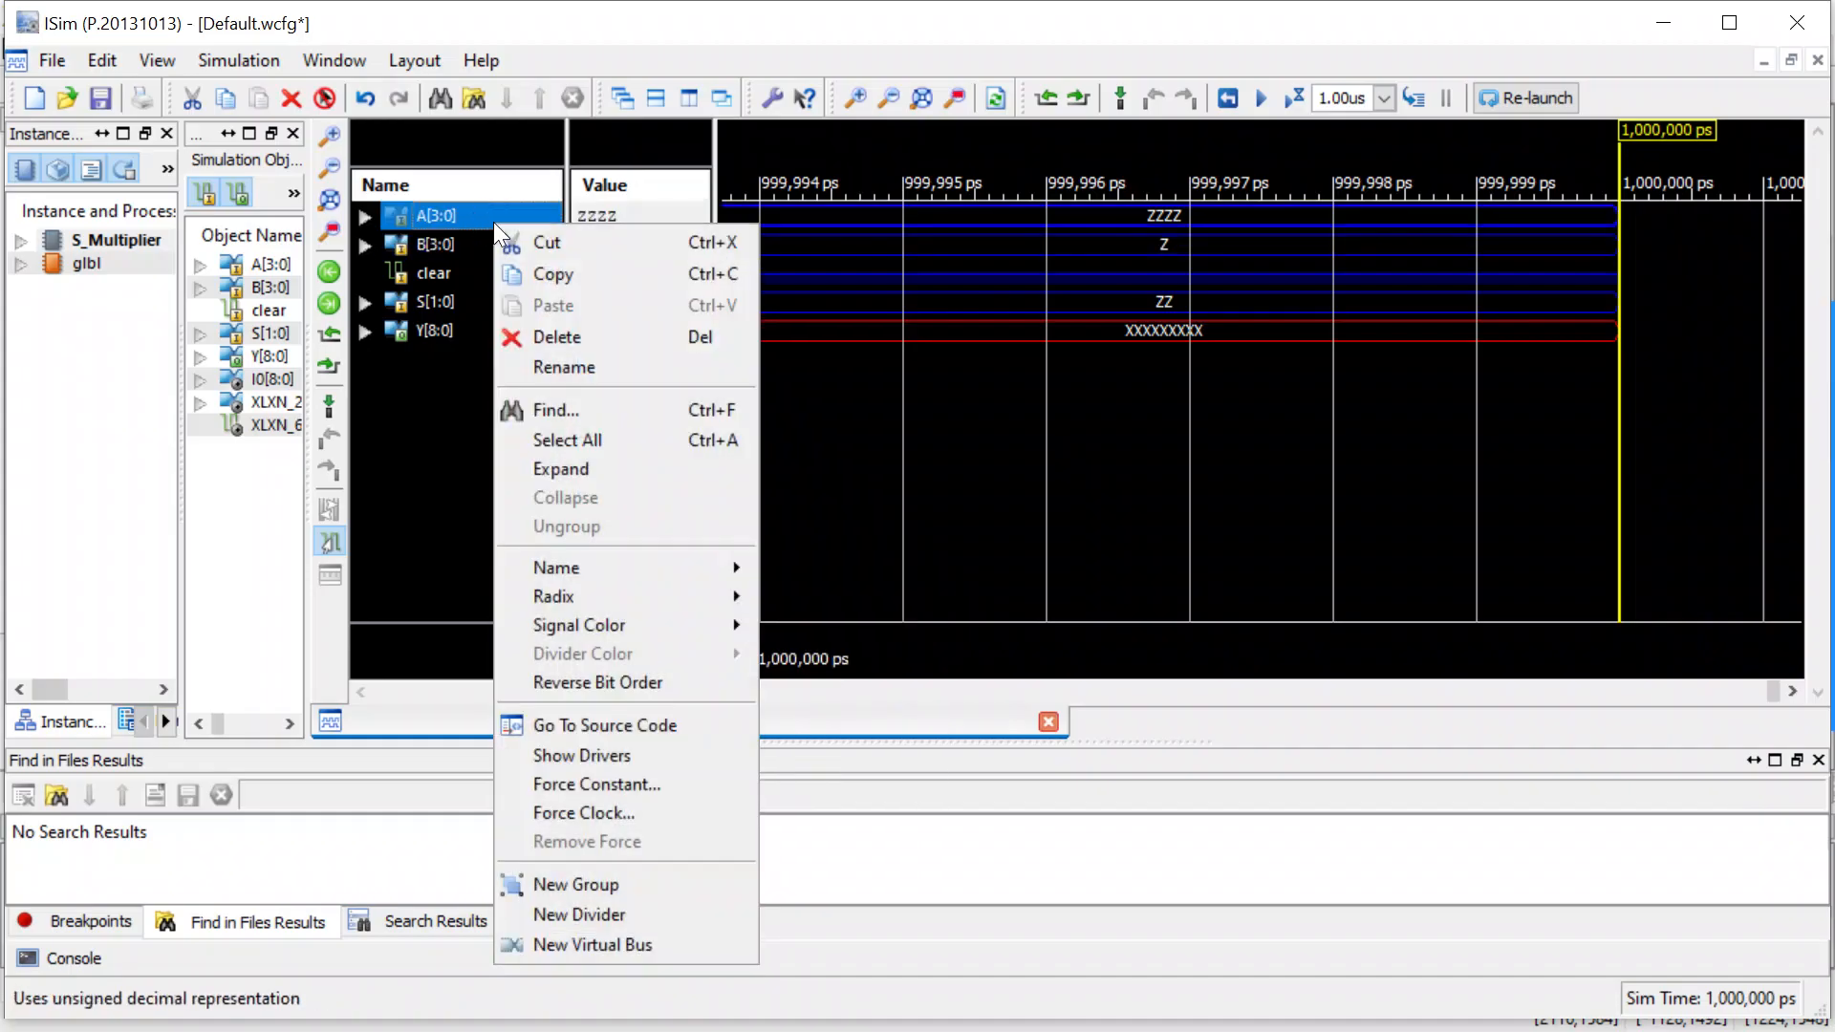
mouse_move(577, 588)
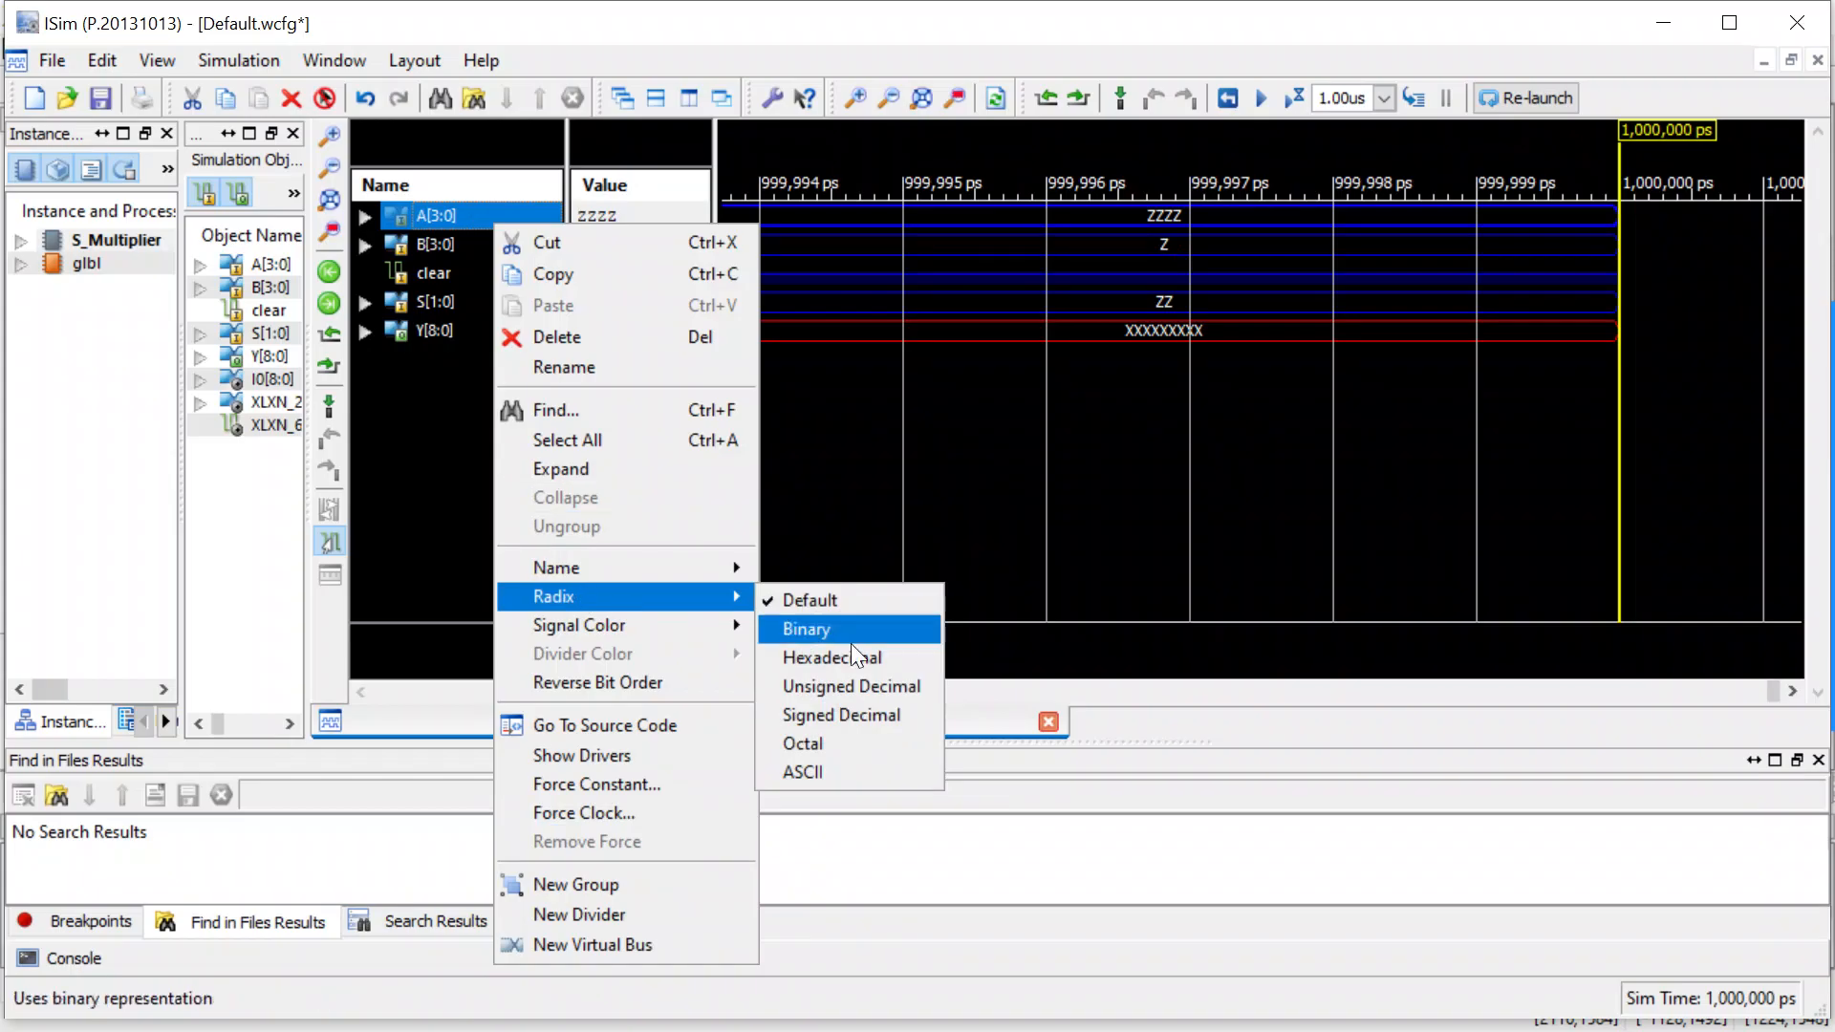
left_click(857, 684)
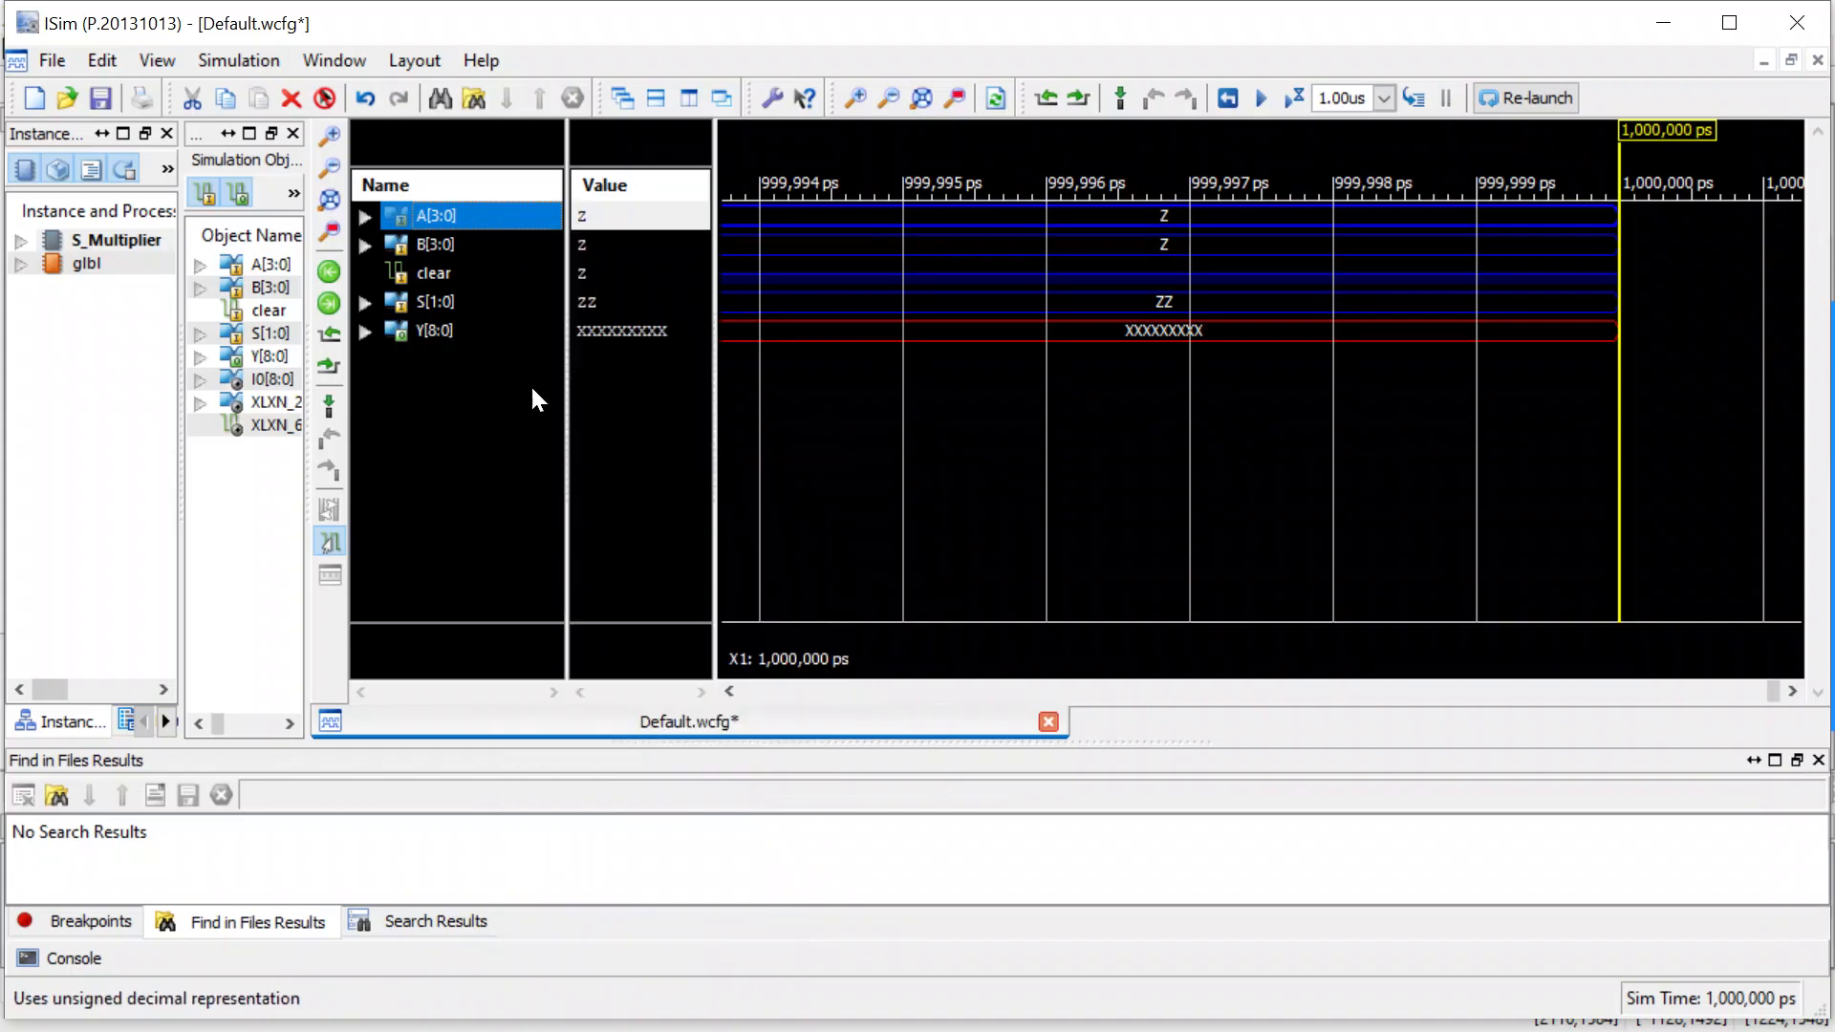
Set the radix of the output bus Y[8:0] to Signed Decimal.
left_click(448, 307)
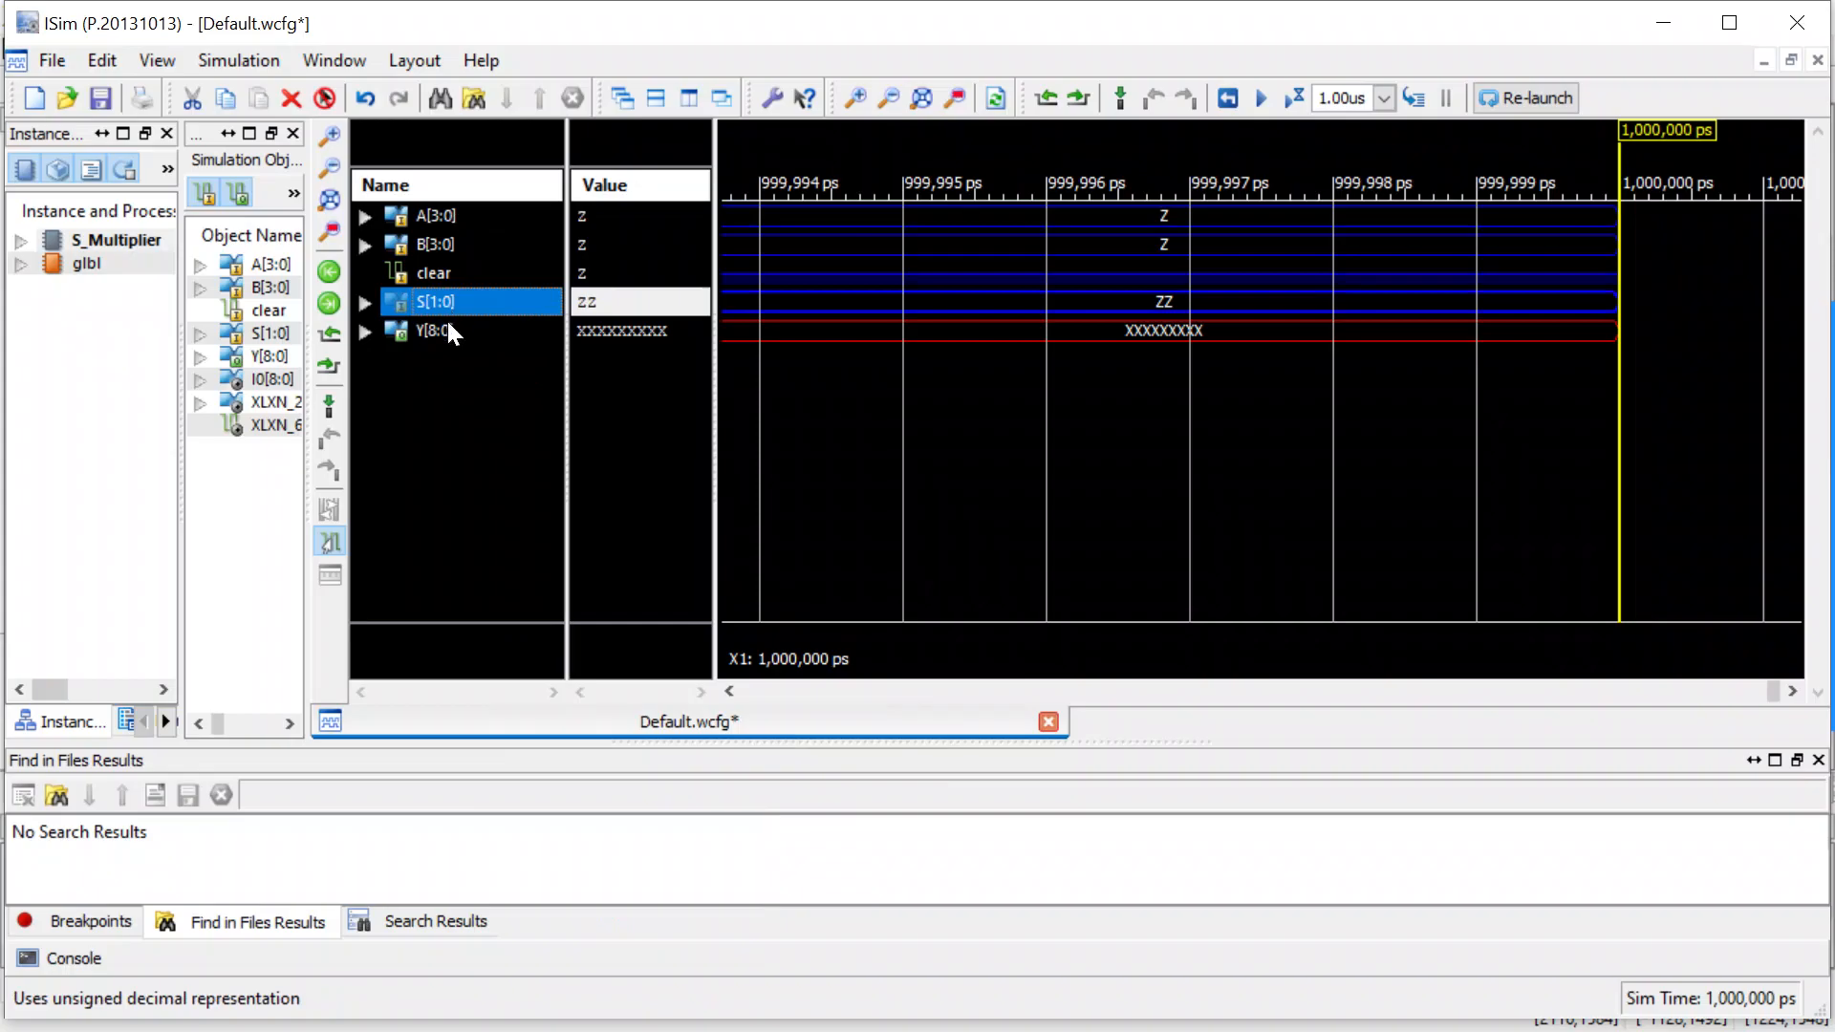
left_click(448, 323)
right_click(451, 328)
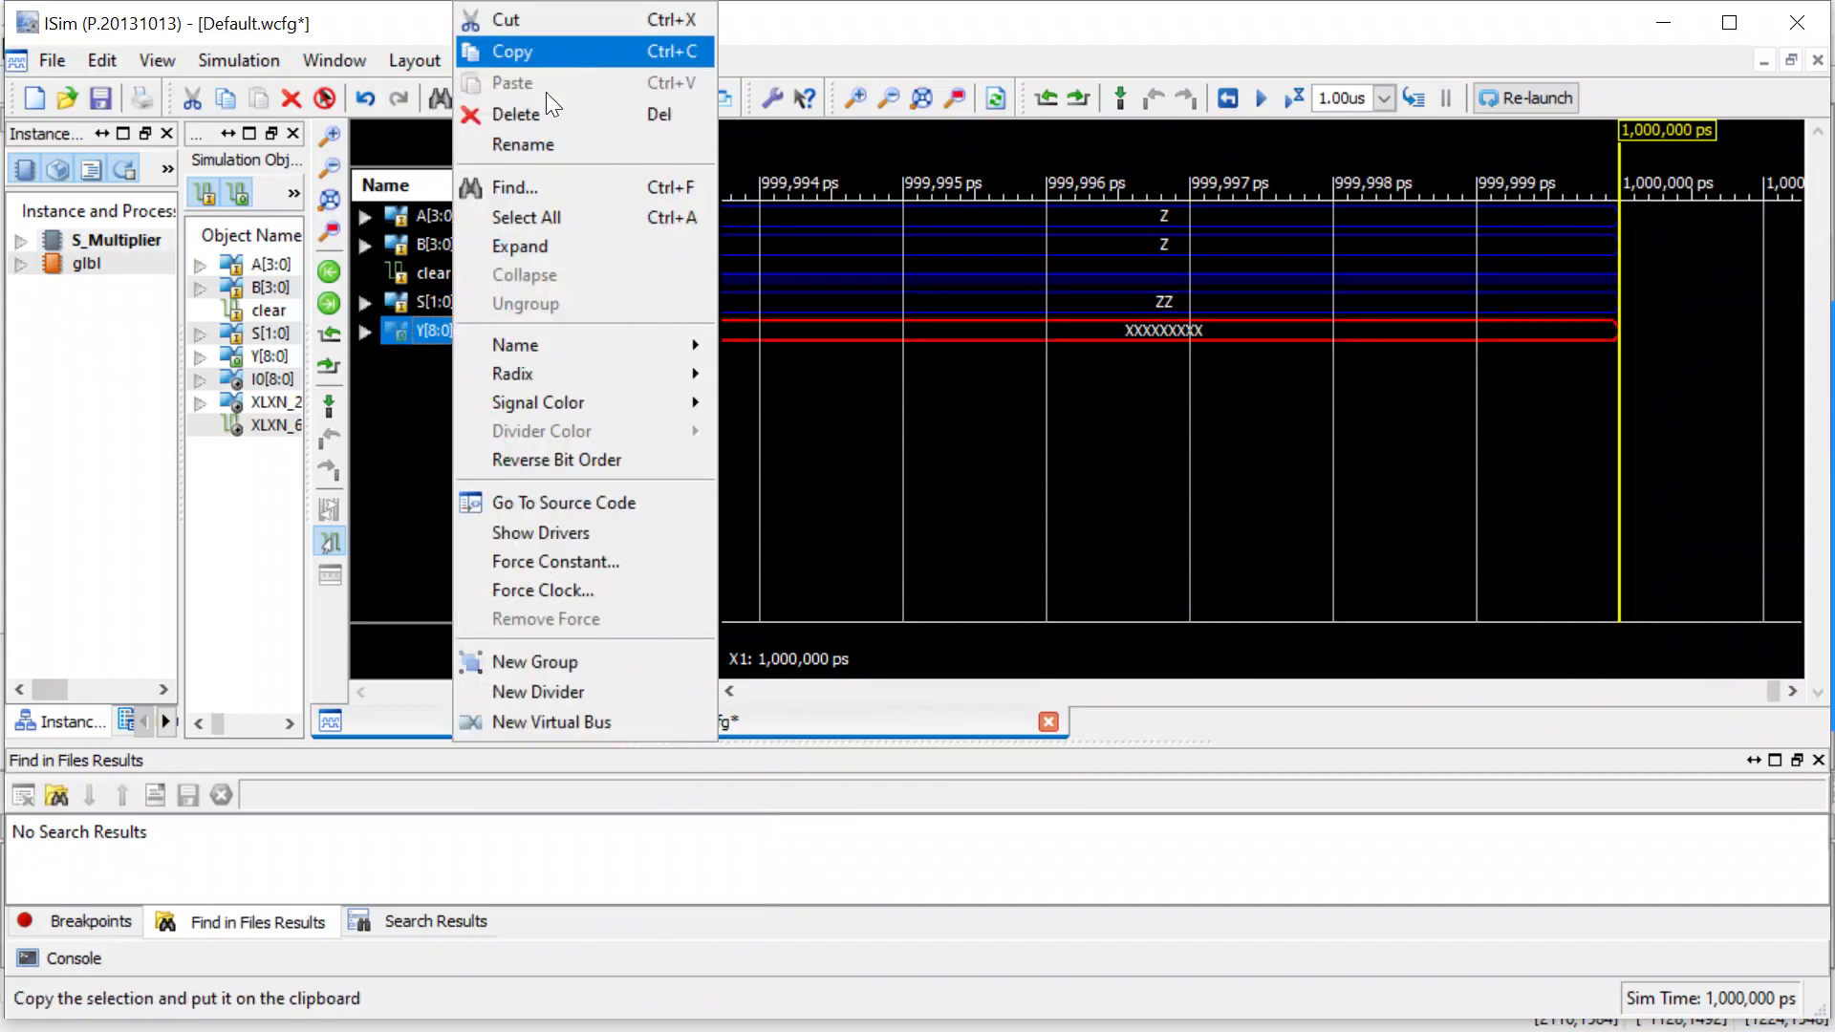
mouse_move(529, 379)
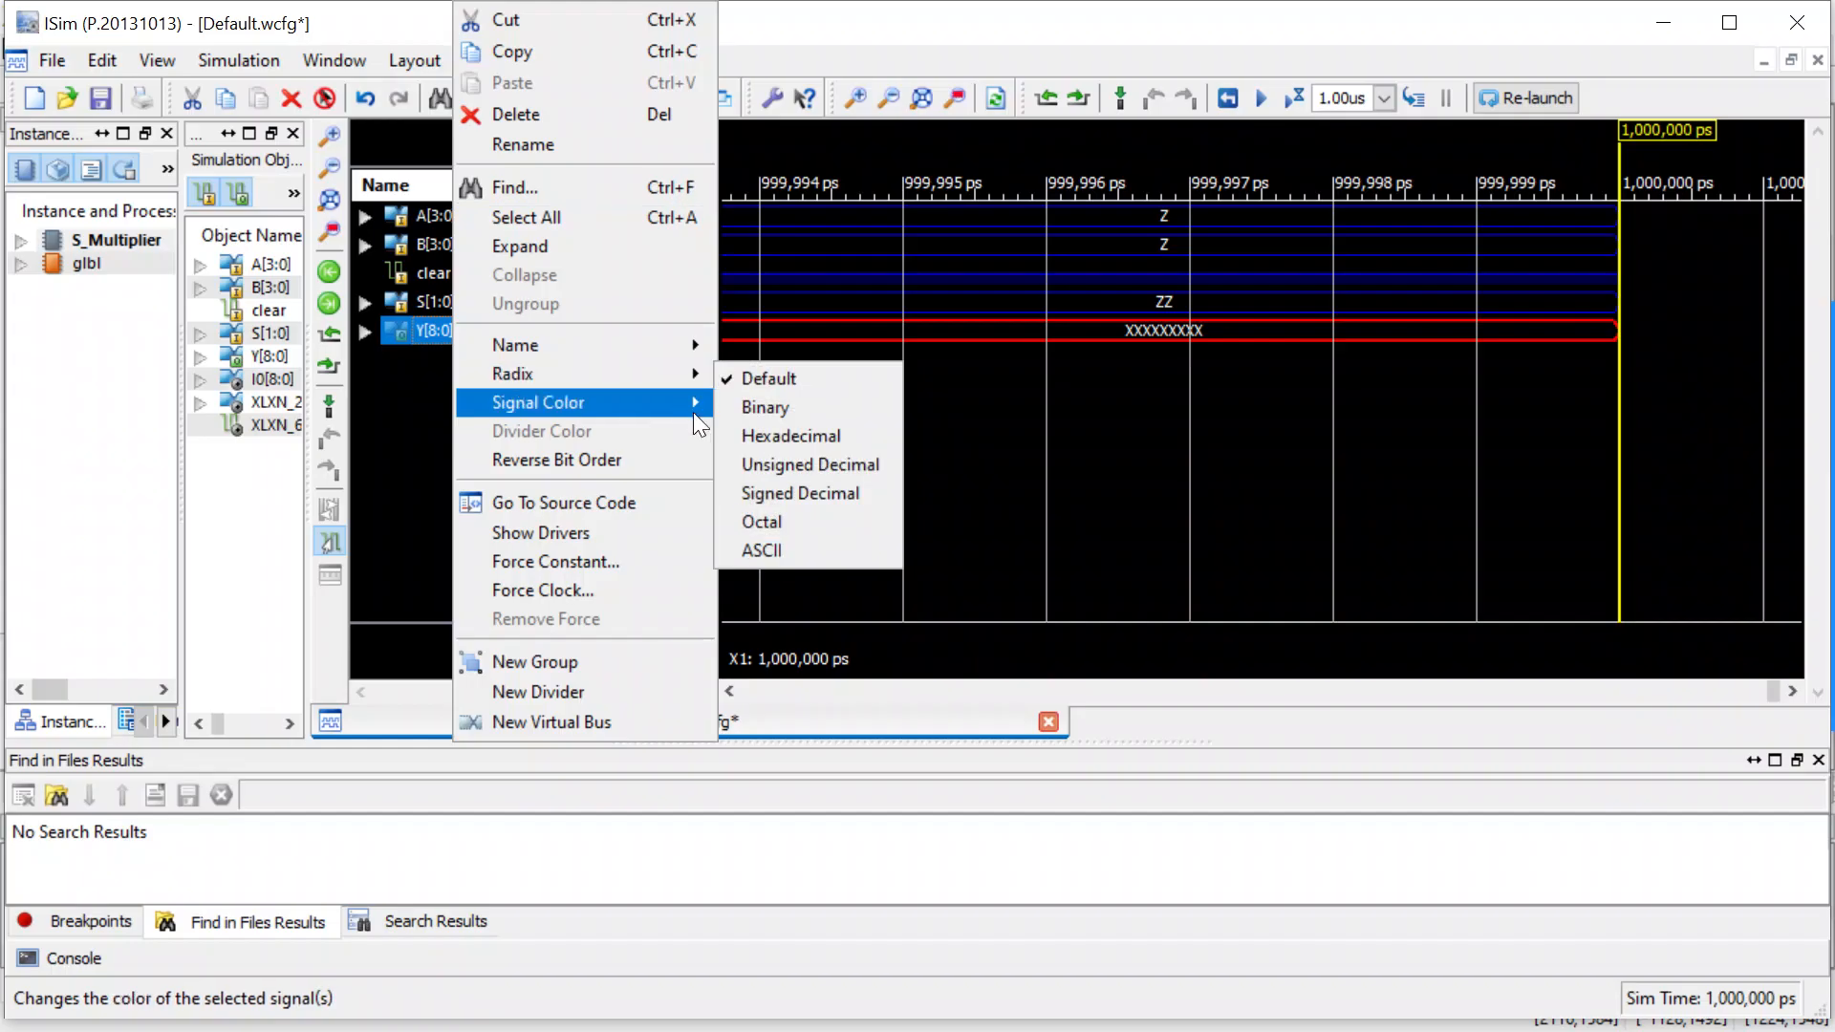
mouse_move(637, 363)
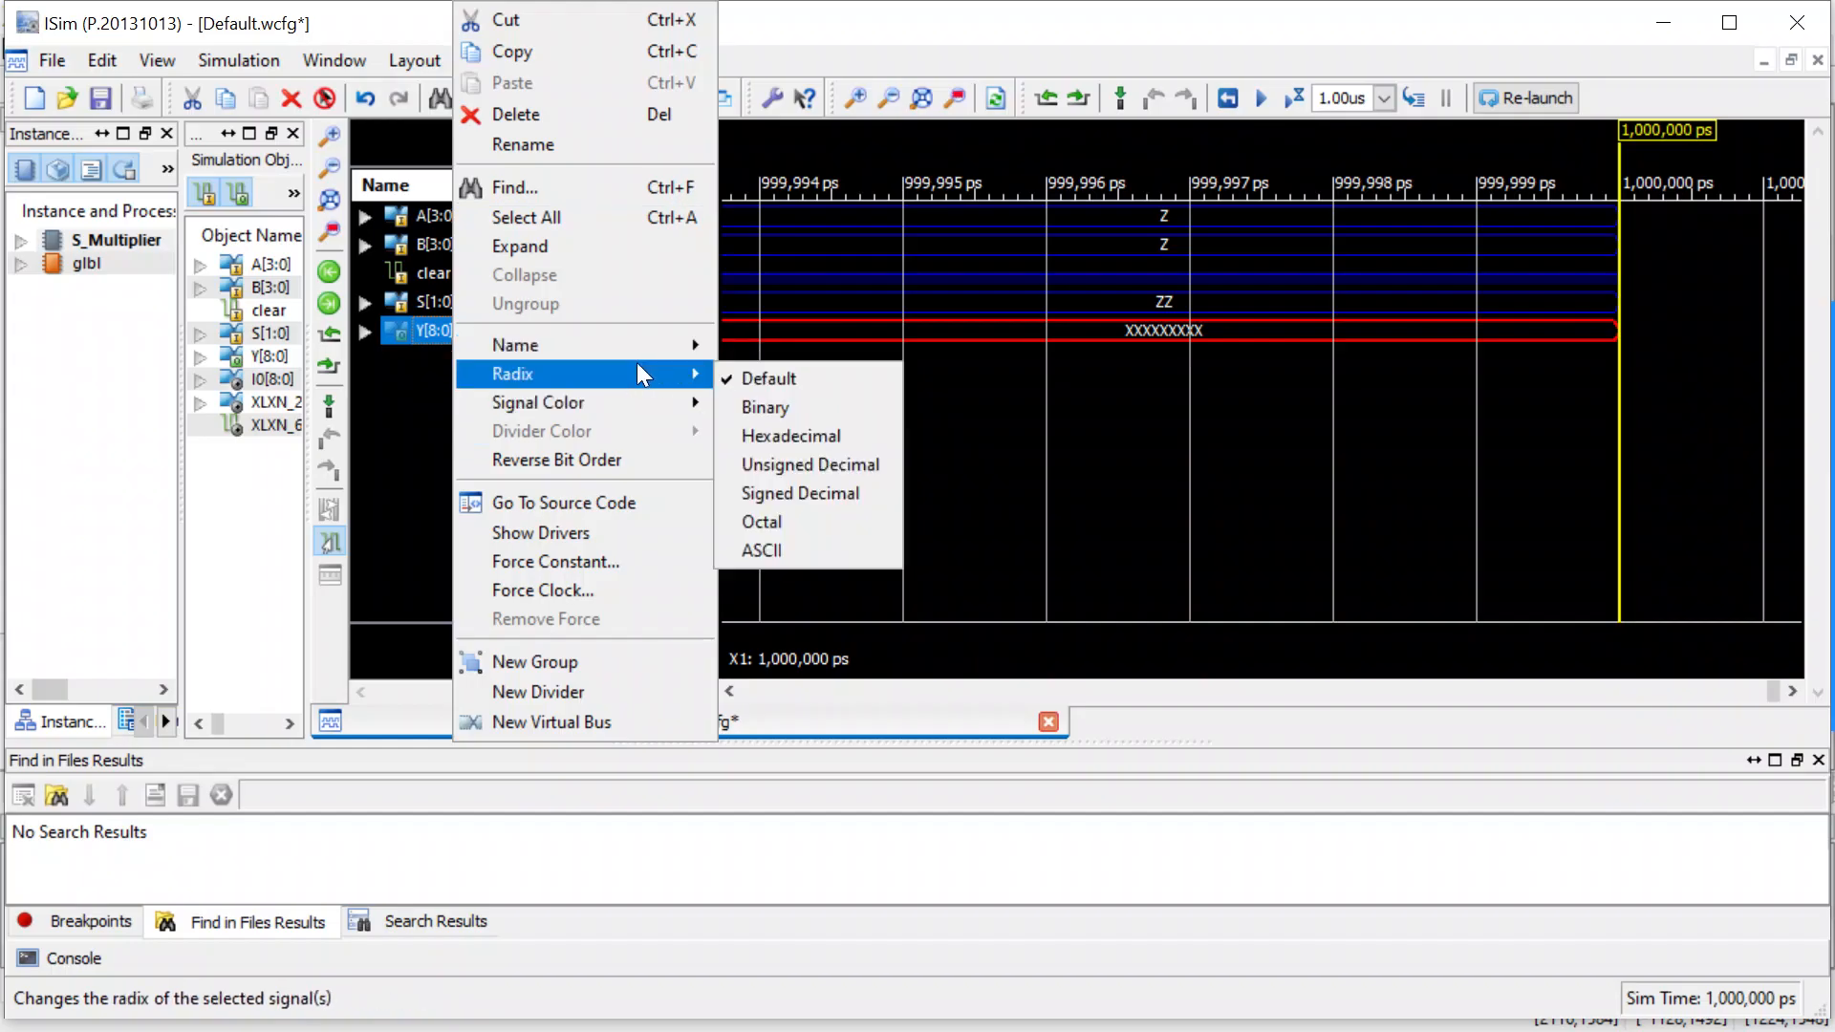
left_click(791, 489)
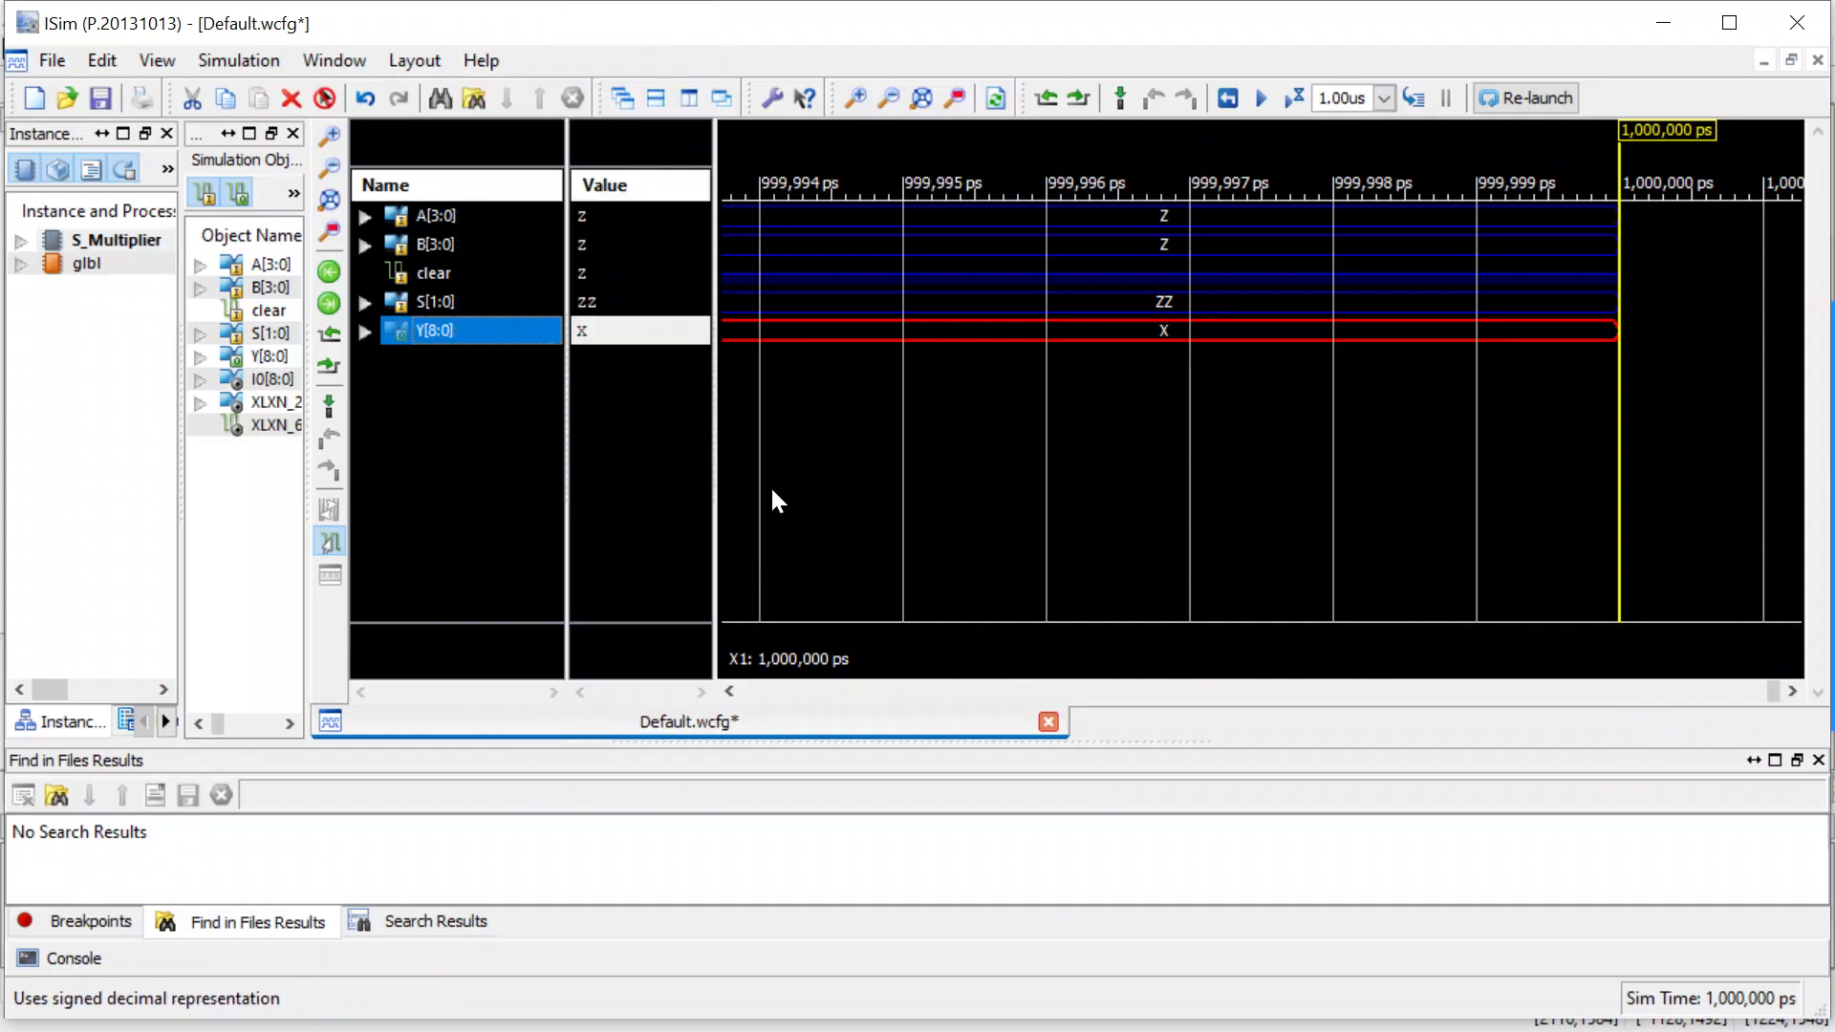
left_click(519, 467)
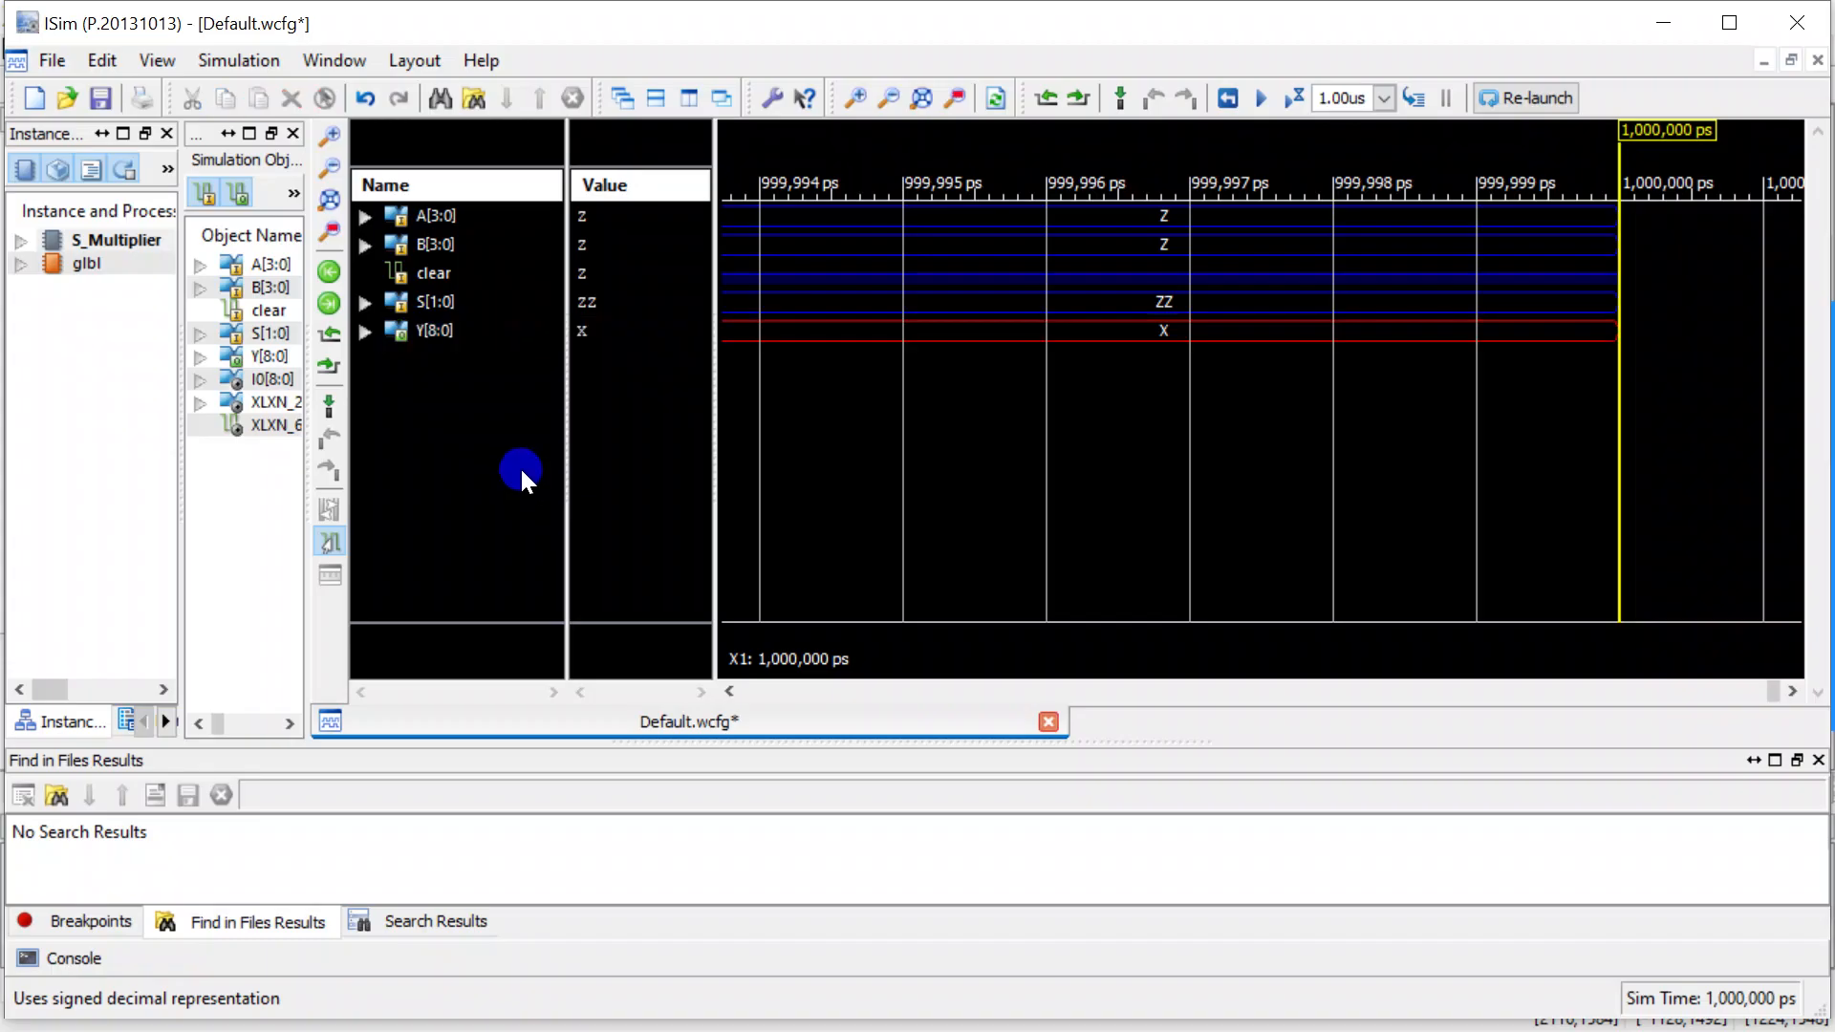
left_click(426, 277)
right_click(426, 277)
left_click(394, 384)
Run the simulation for 1.00us with clear forced, and check the resulting waveforms over a wider time range.
left_click(1296, 97)
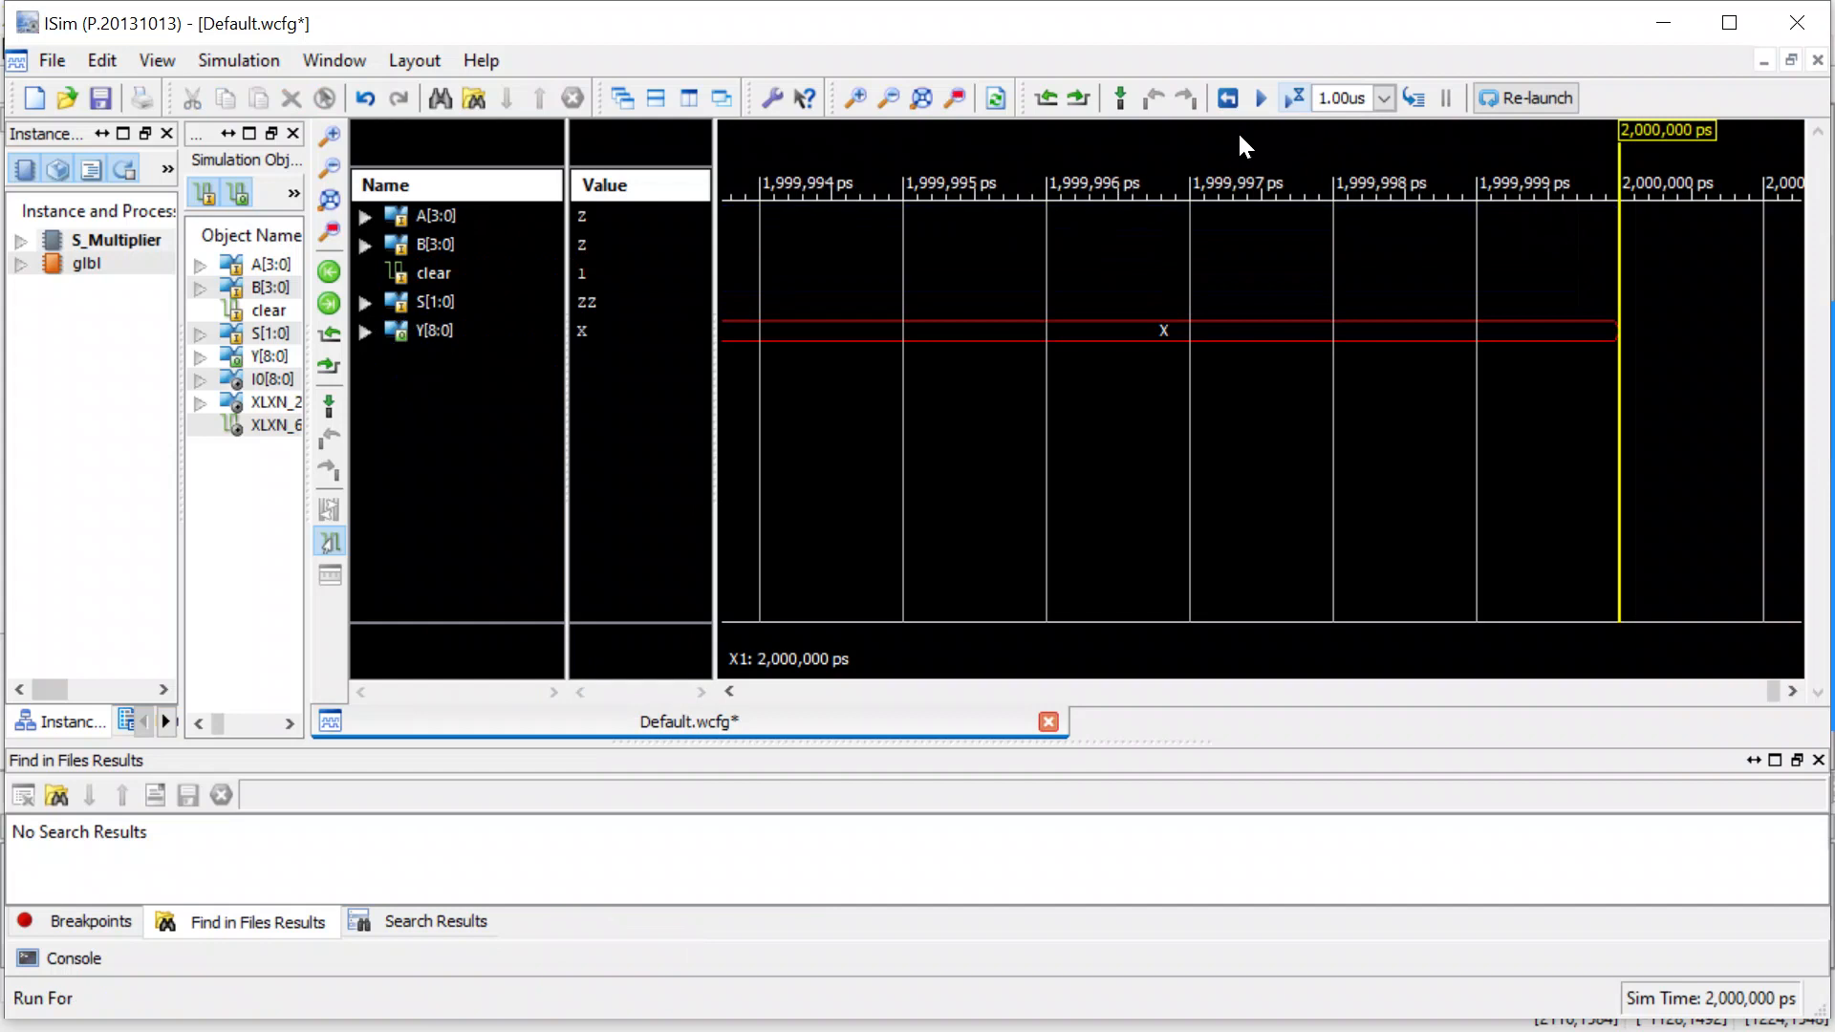
scroll(1110, 345, "down", 8)
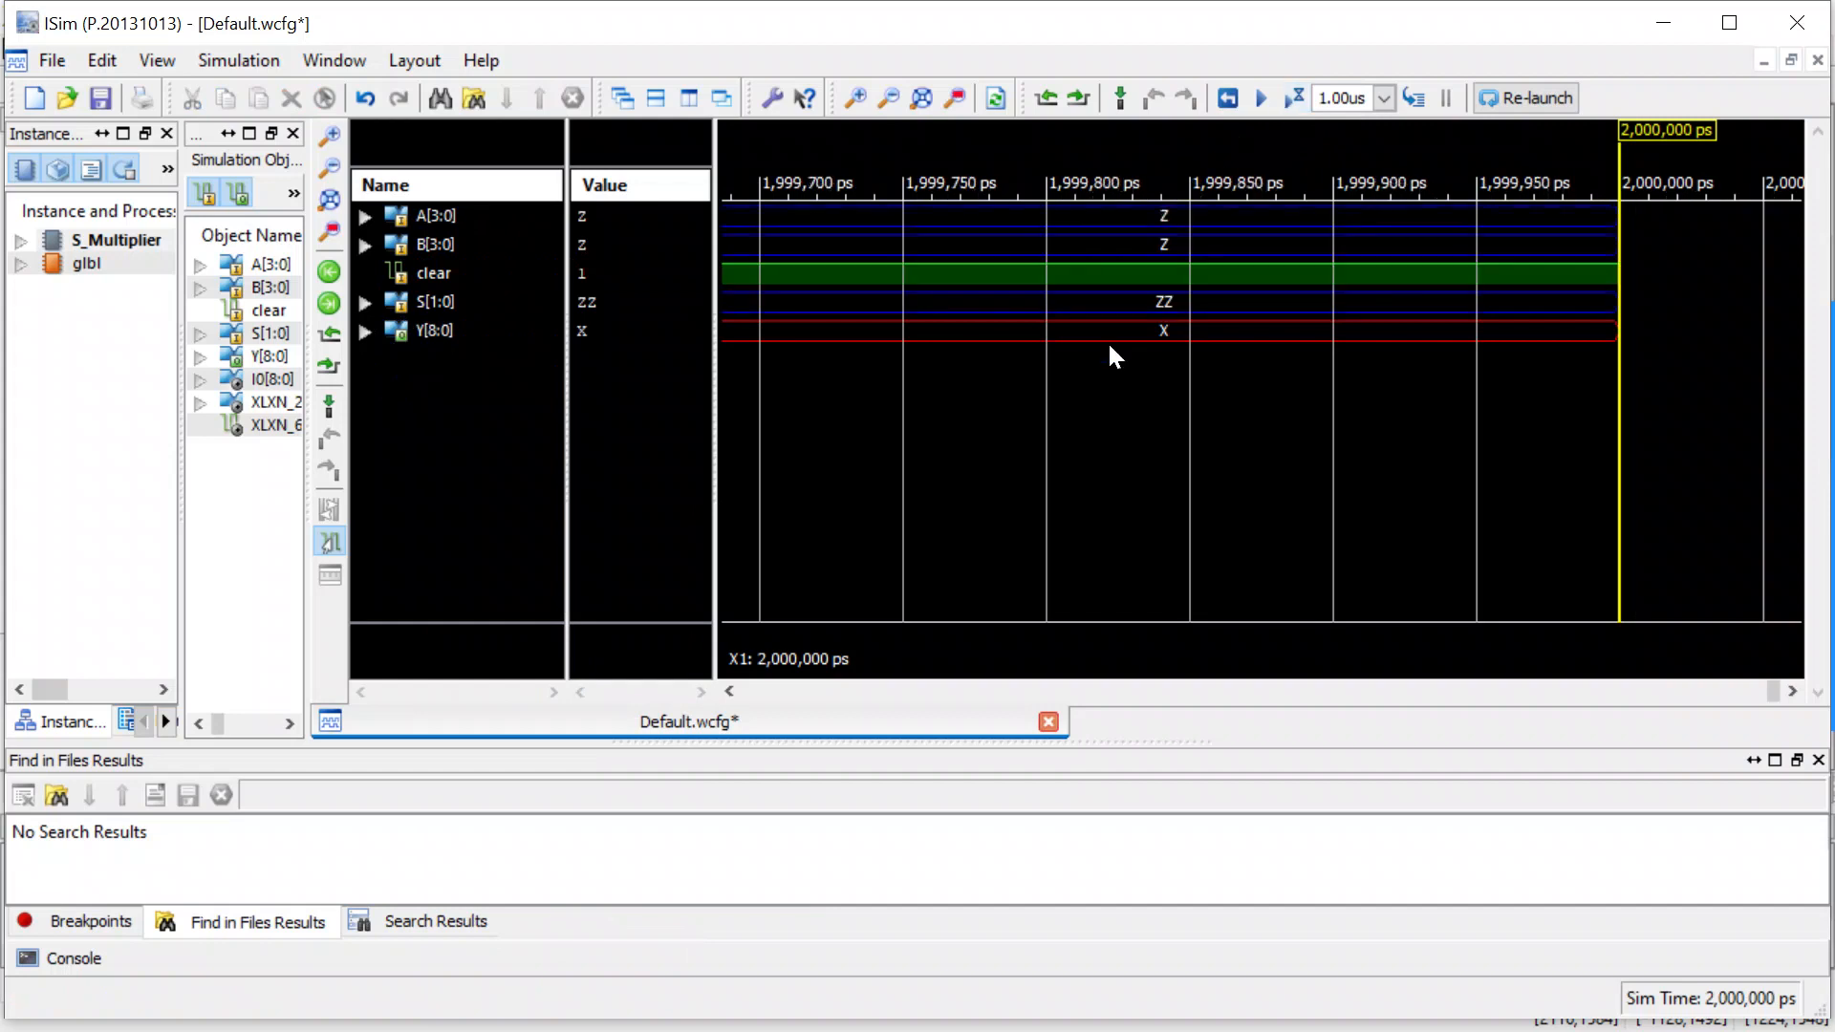
scroll(1109, 346, "down", 5)
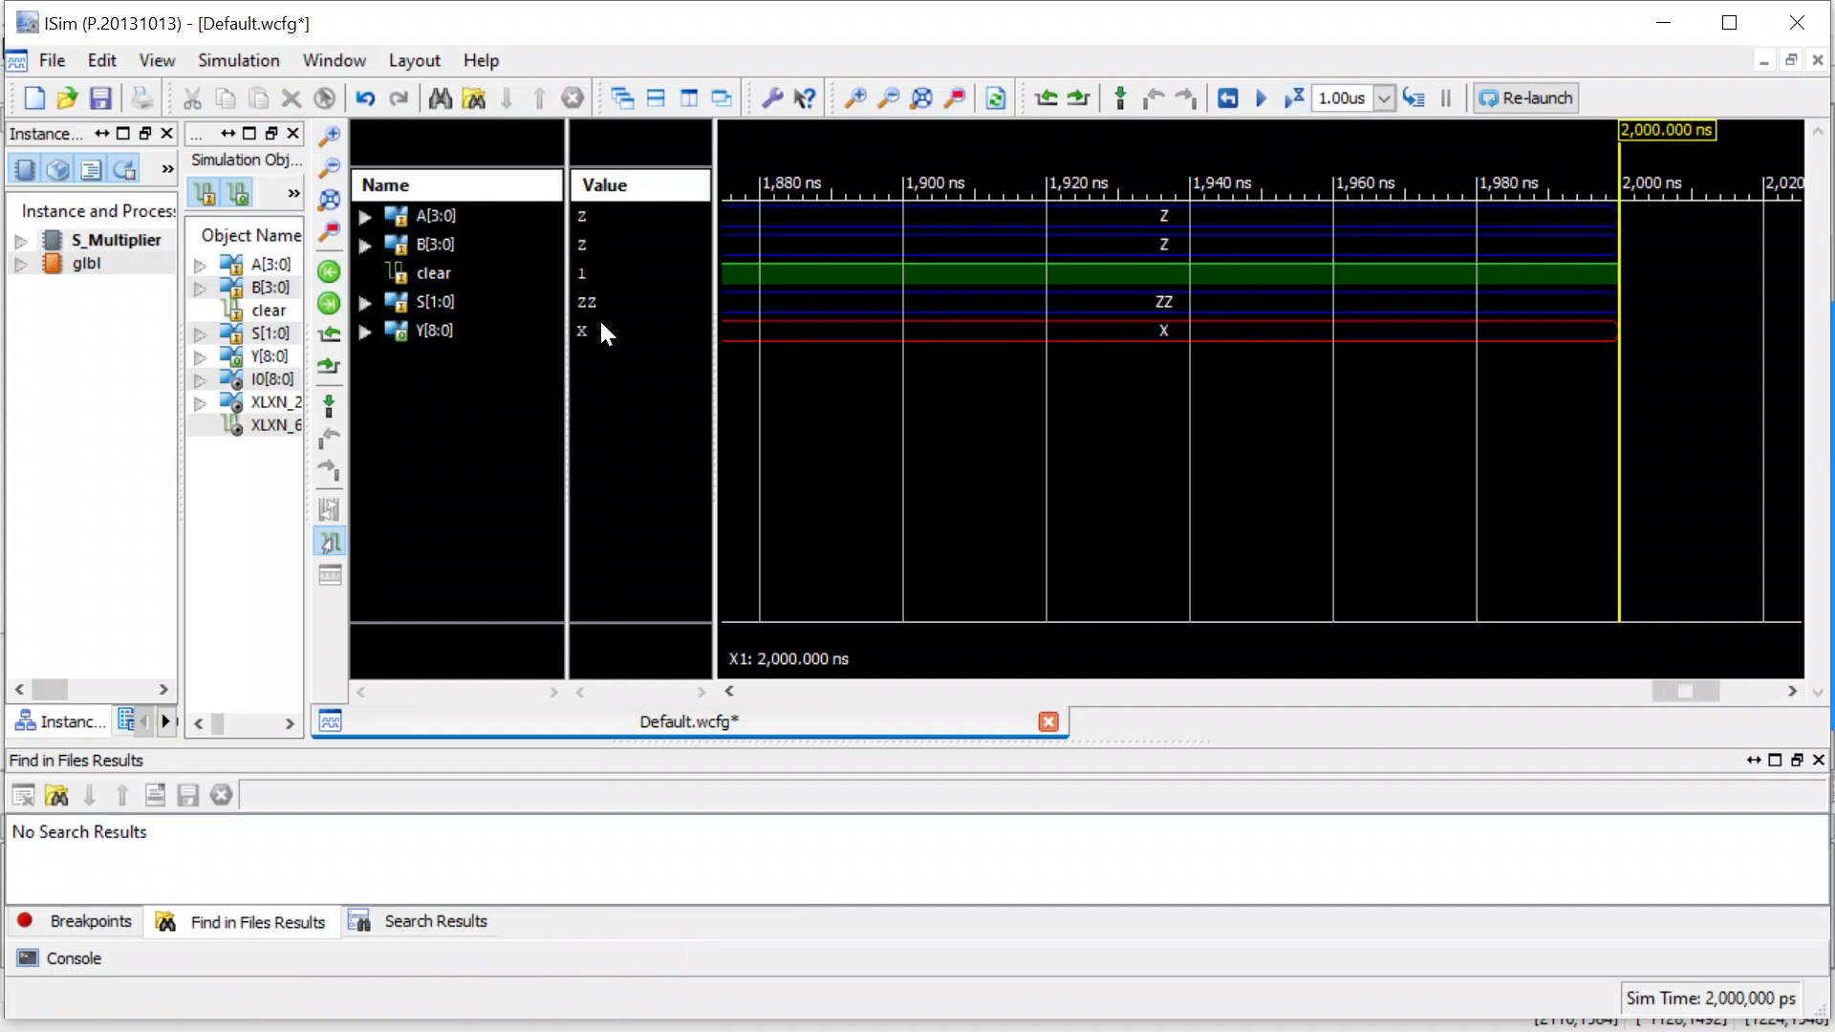
Force the clear signal to the constant binary value 0 and run the simulation for 1.00us.
left_click(426, 277)
right_click(426, 279)
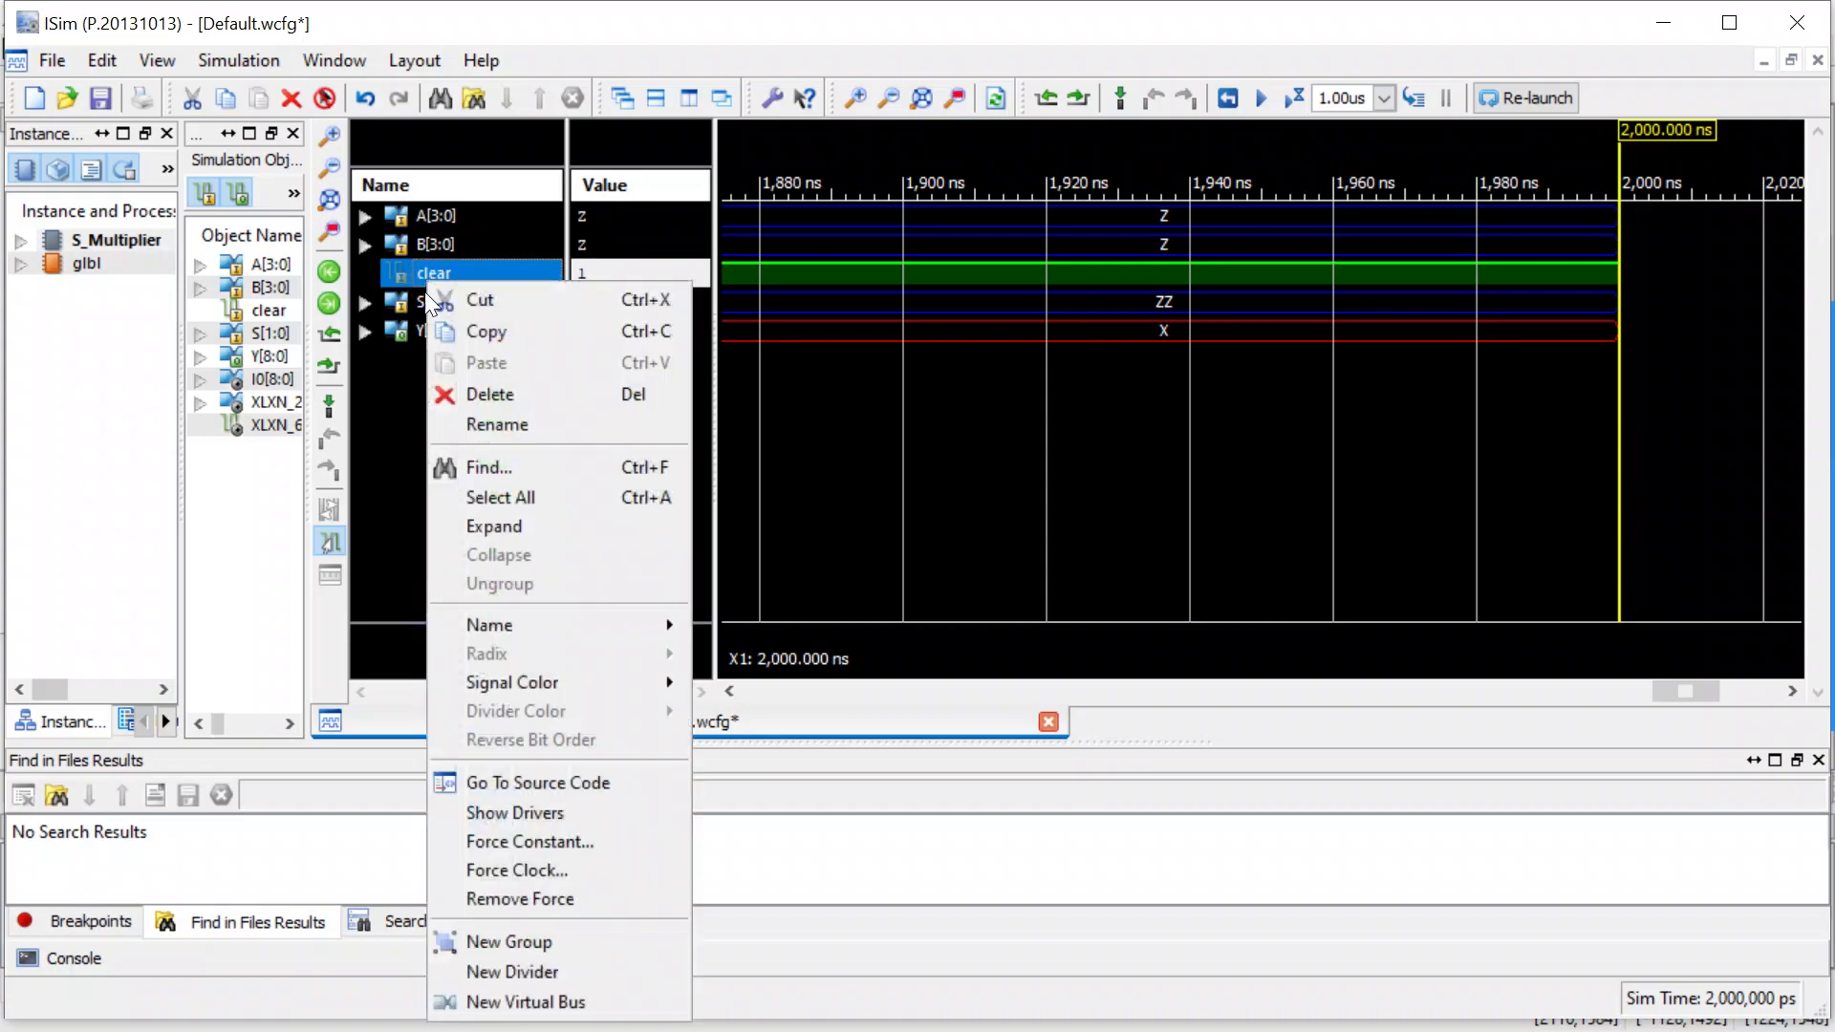
left_click(523, 843)
left_click(1030, 544)
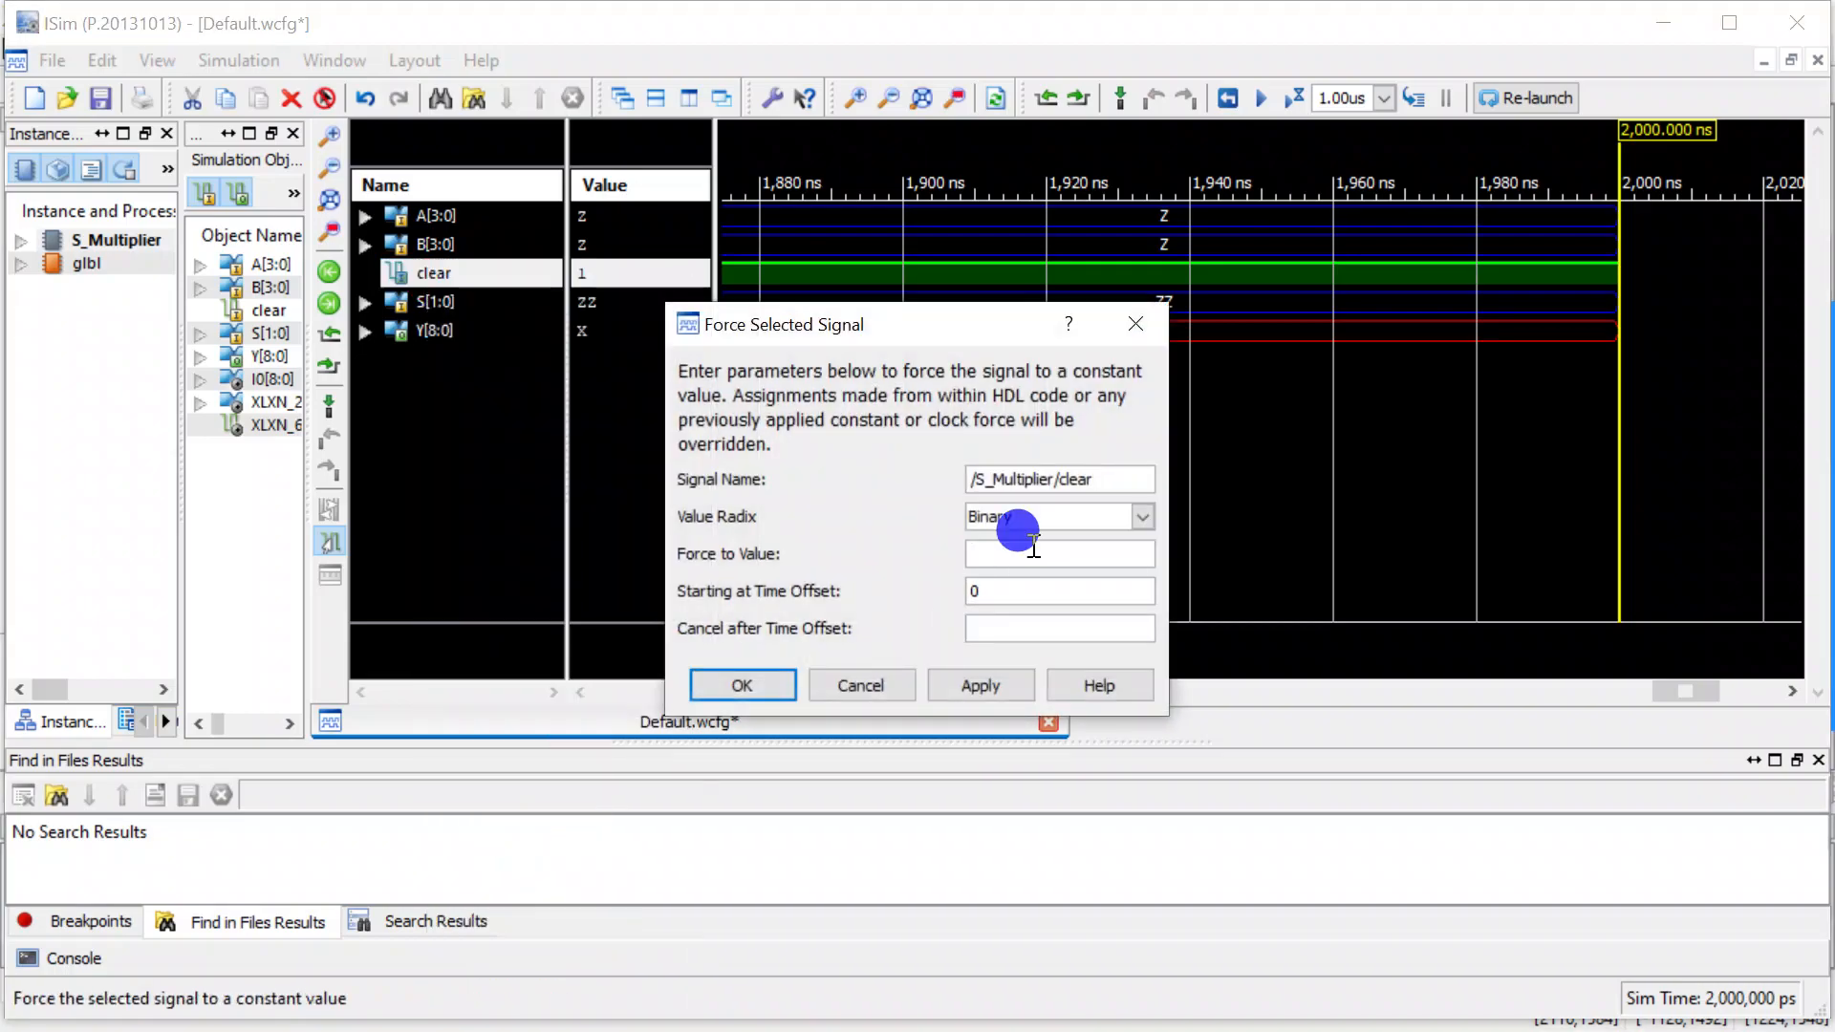
type("0")
key("Return")
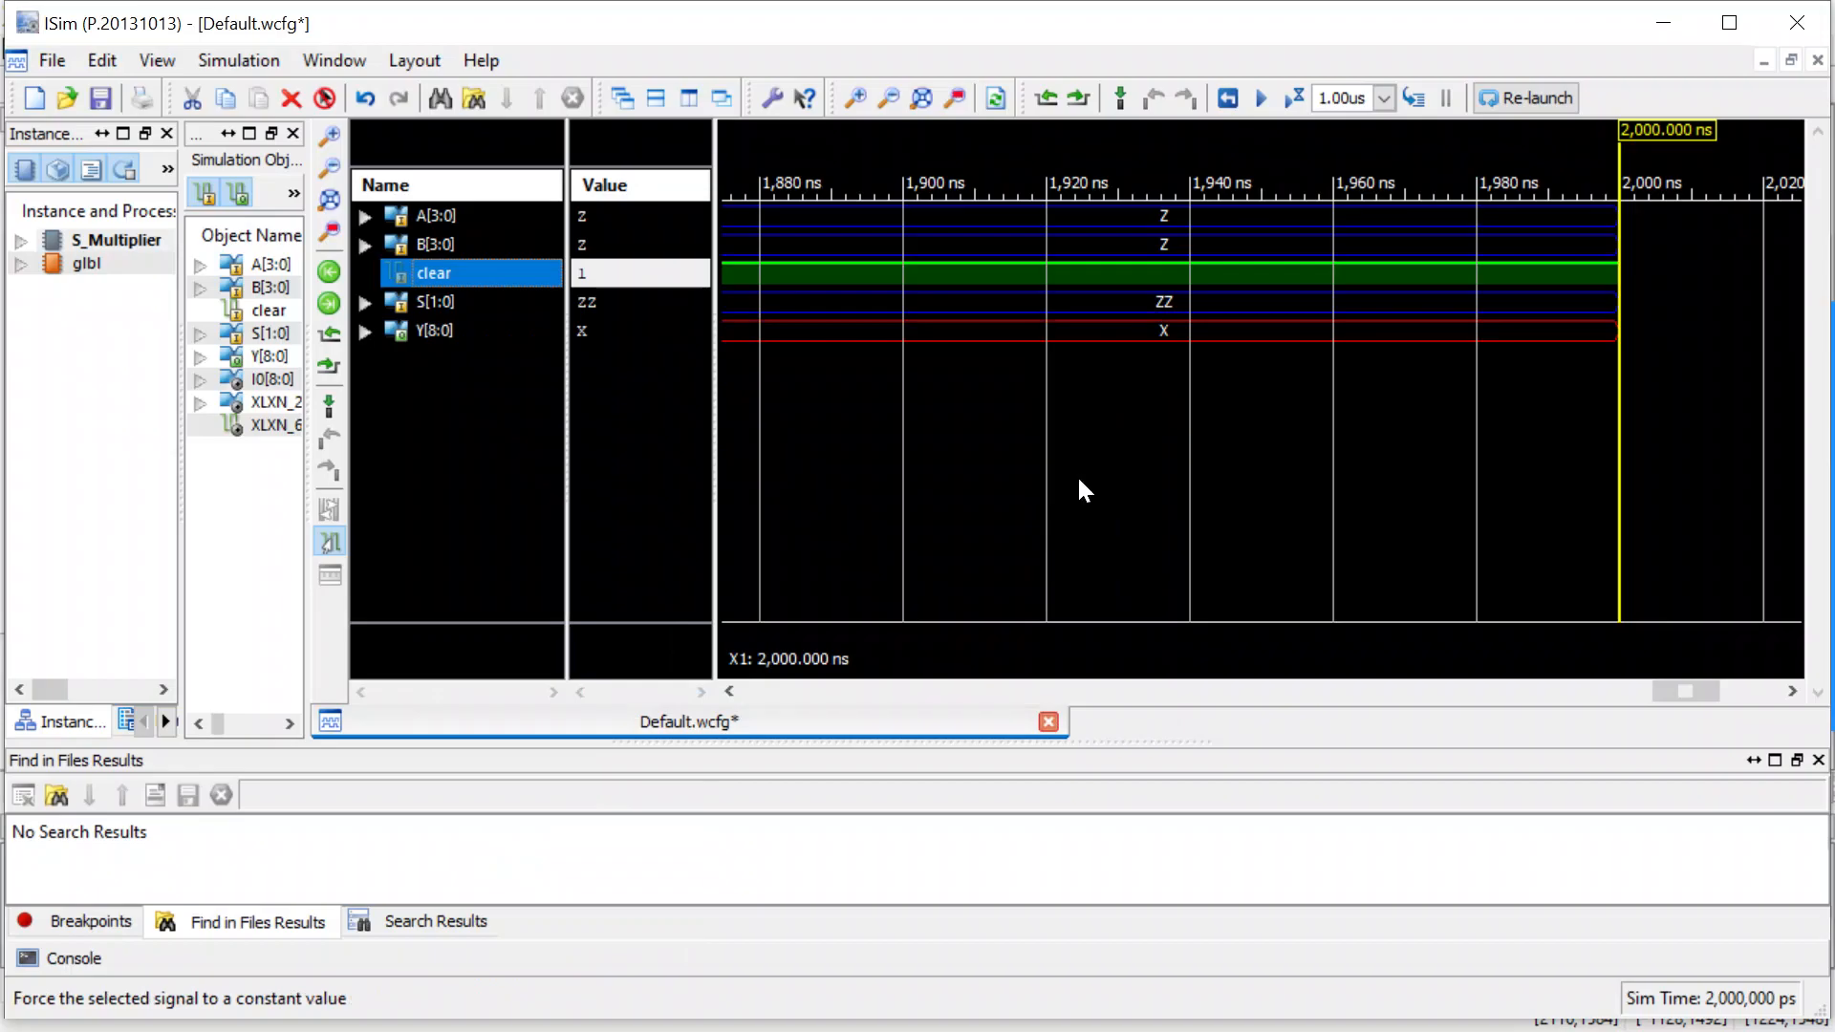
left_click(1294, 99)
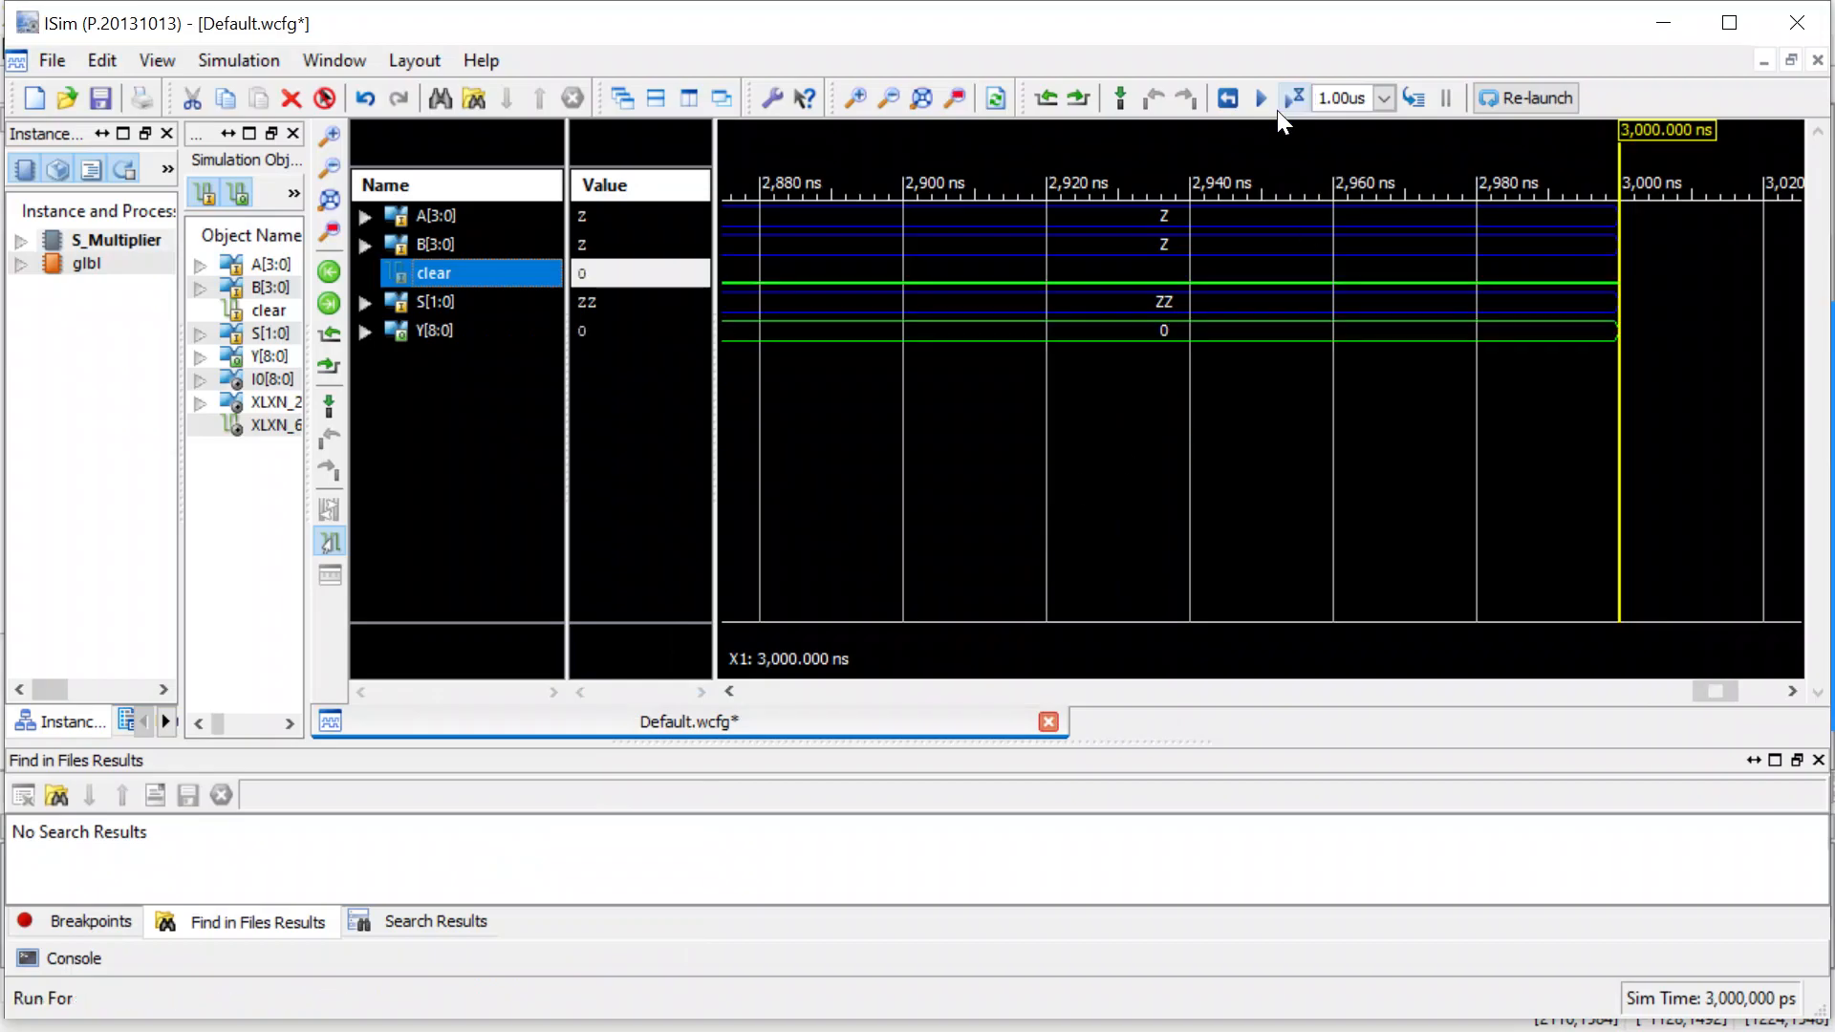
scroll(1048, 397, "down", 6)
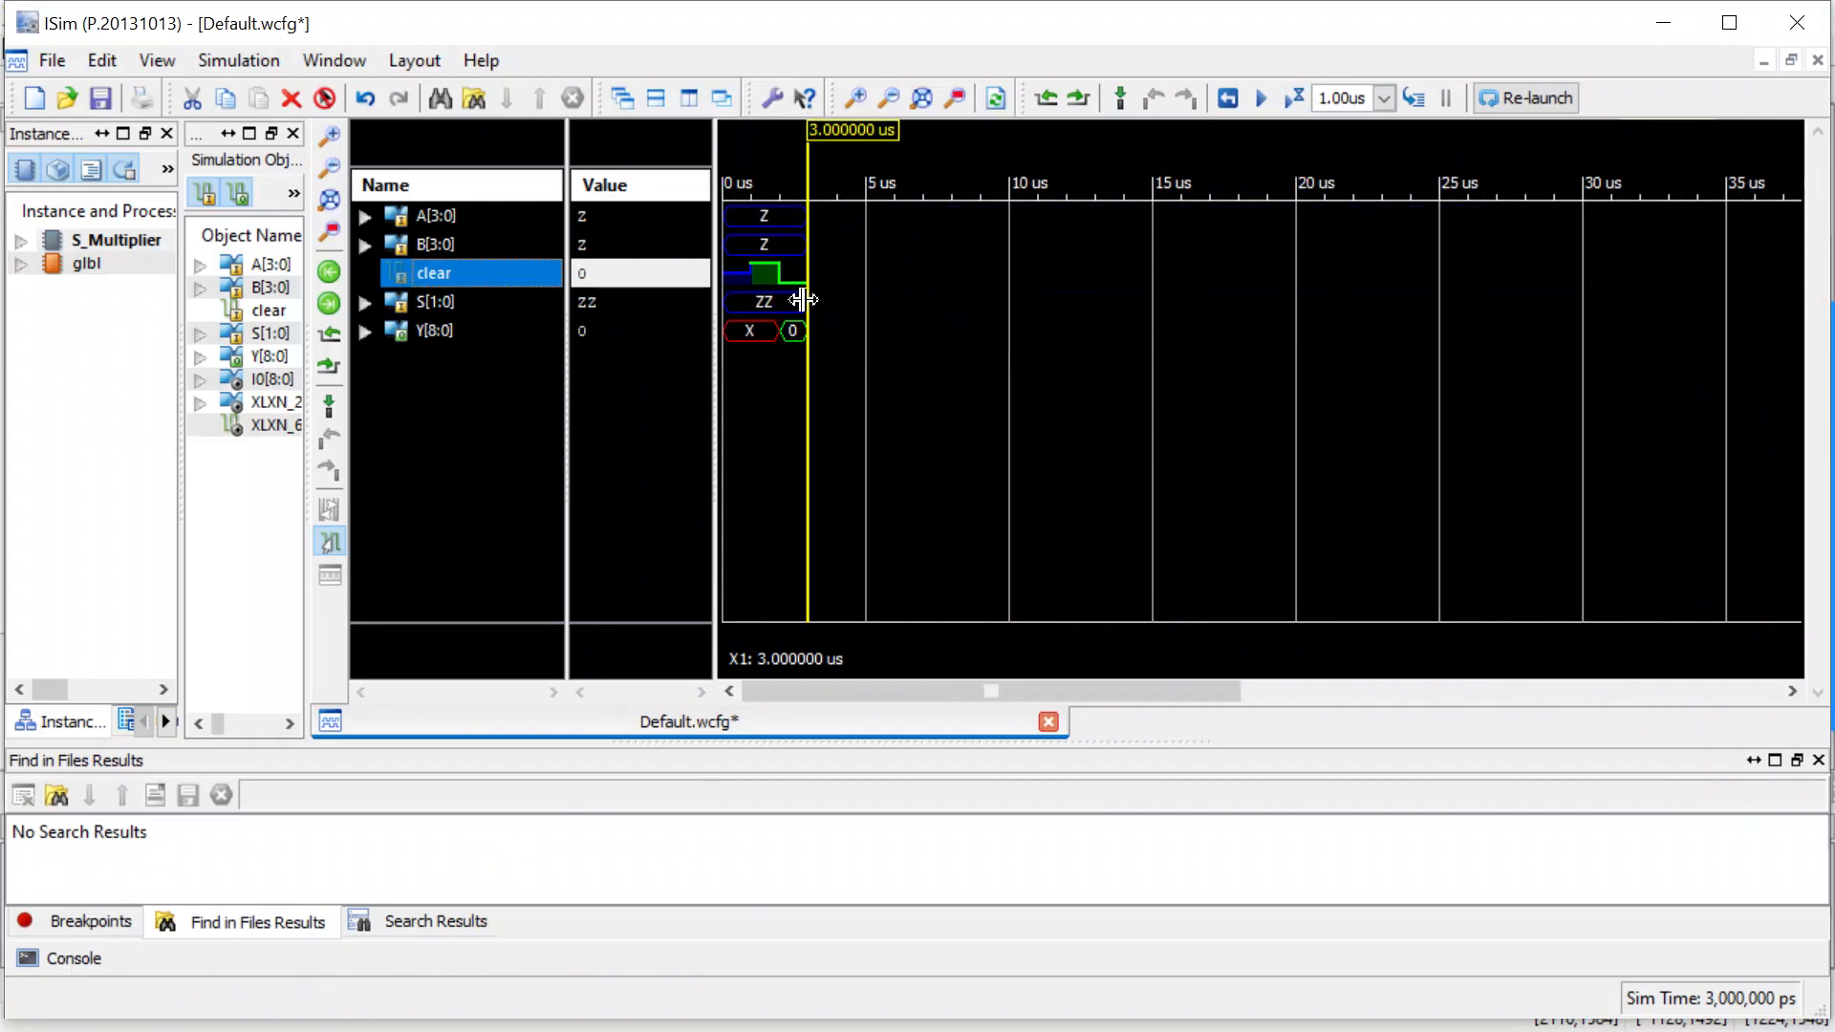
Force the clear signal back to the constant binary value 1.
right_click(429, 266)
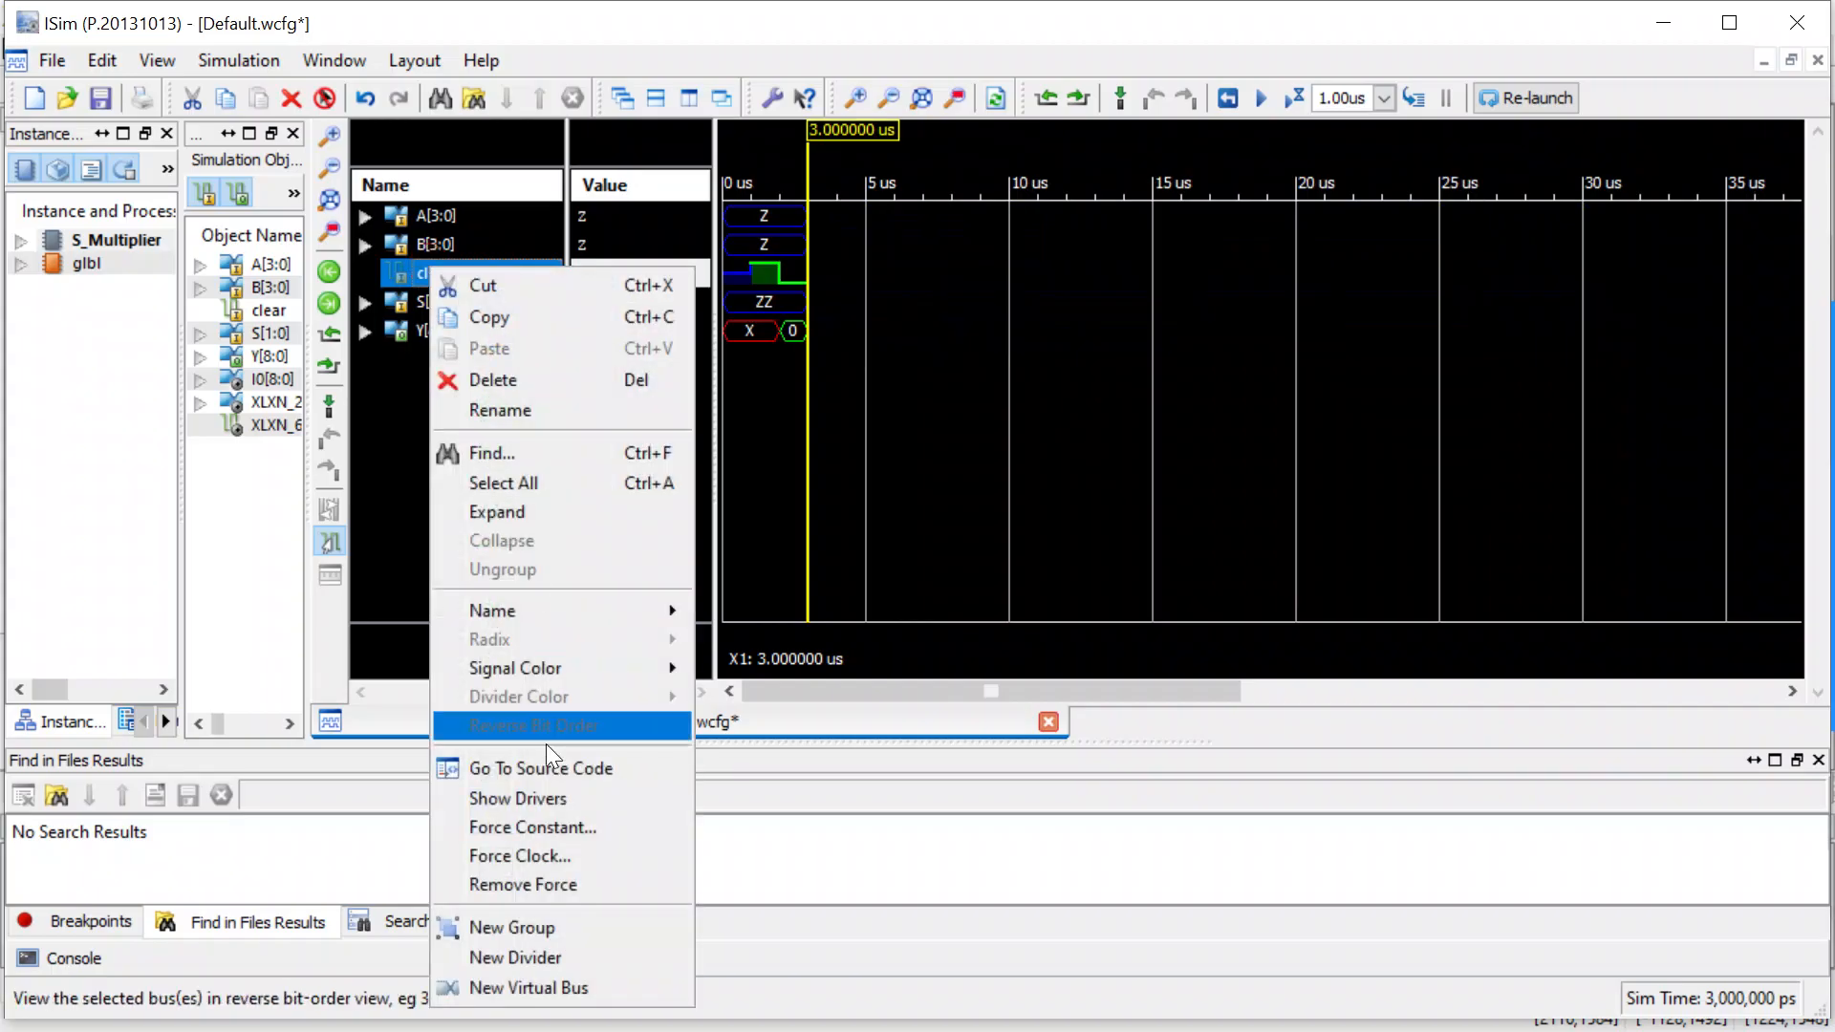
left_click(544, 827)
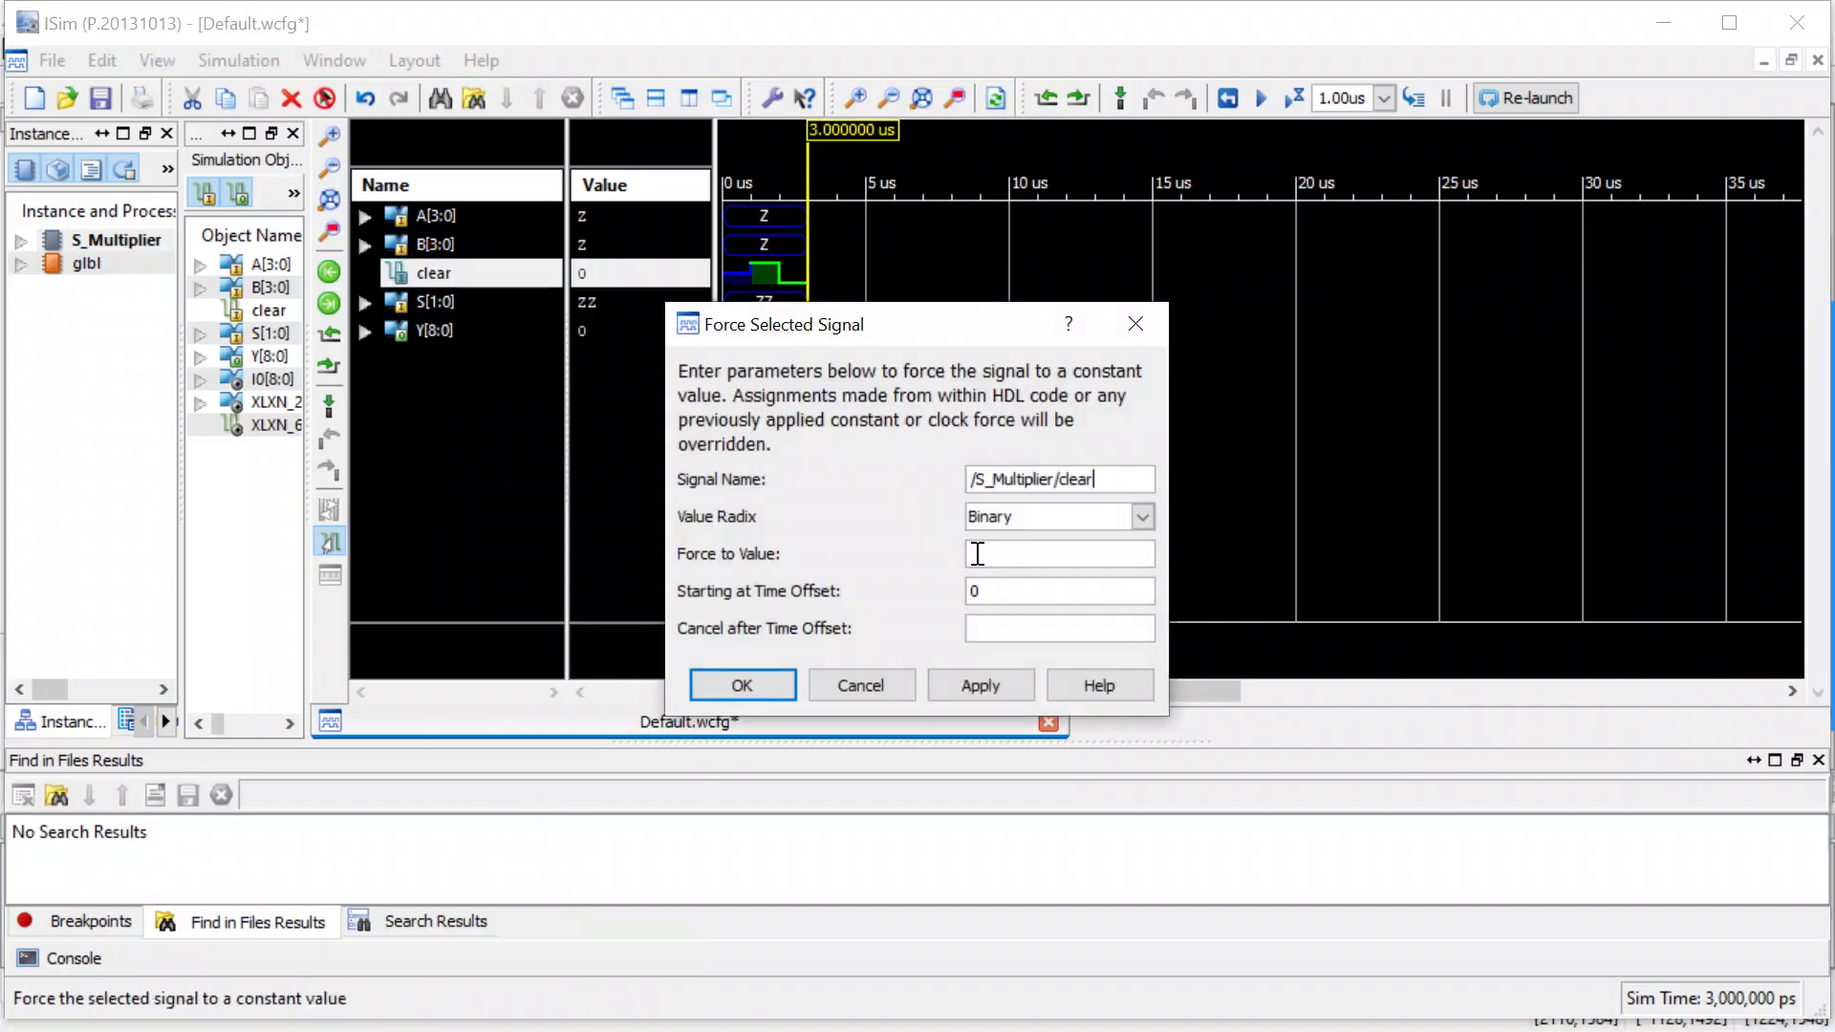
left_click(977, 554)
type("1")
left_click(749, 680)
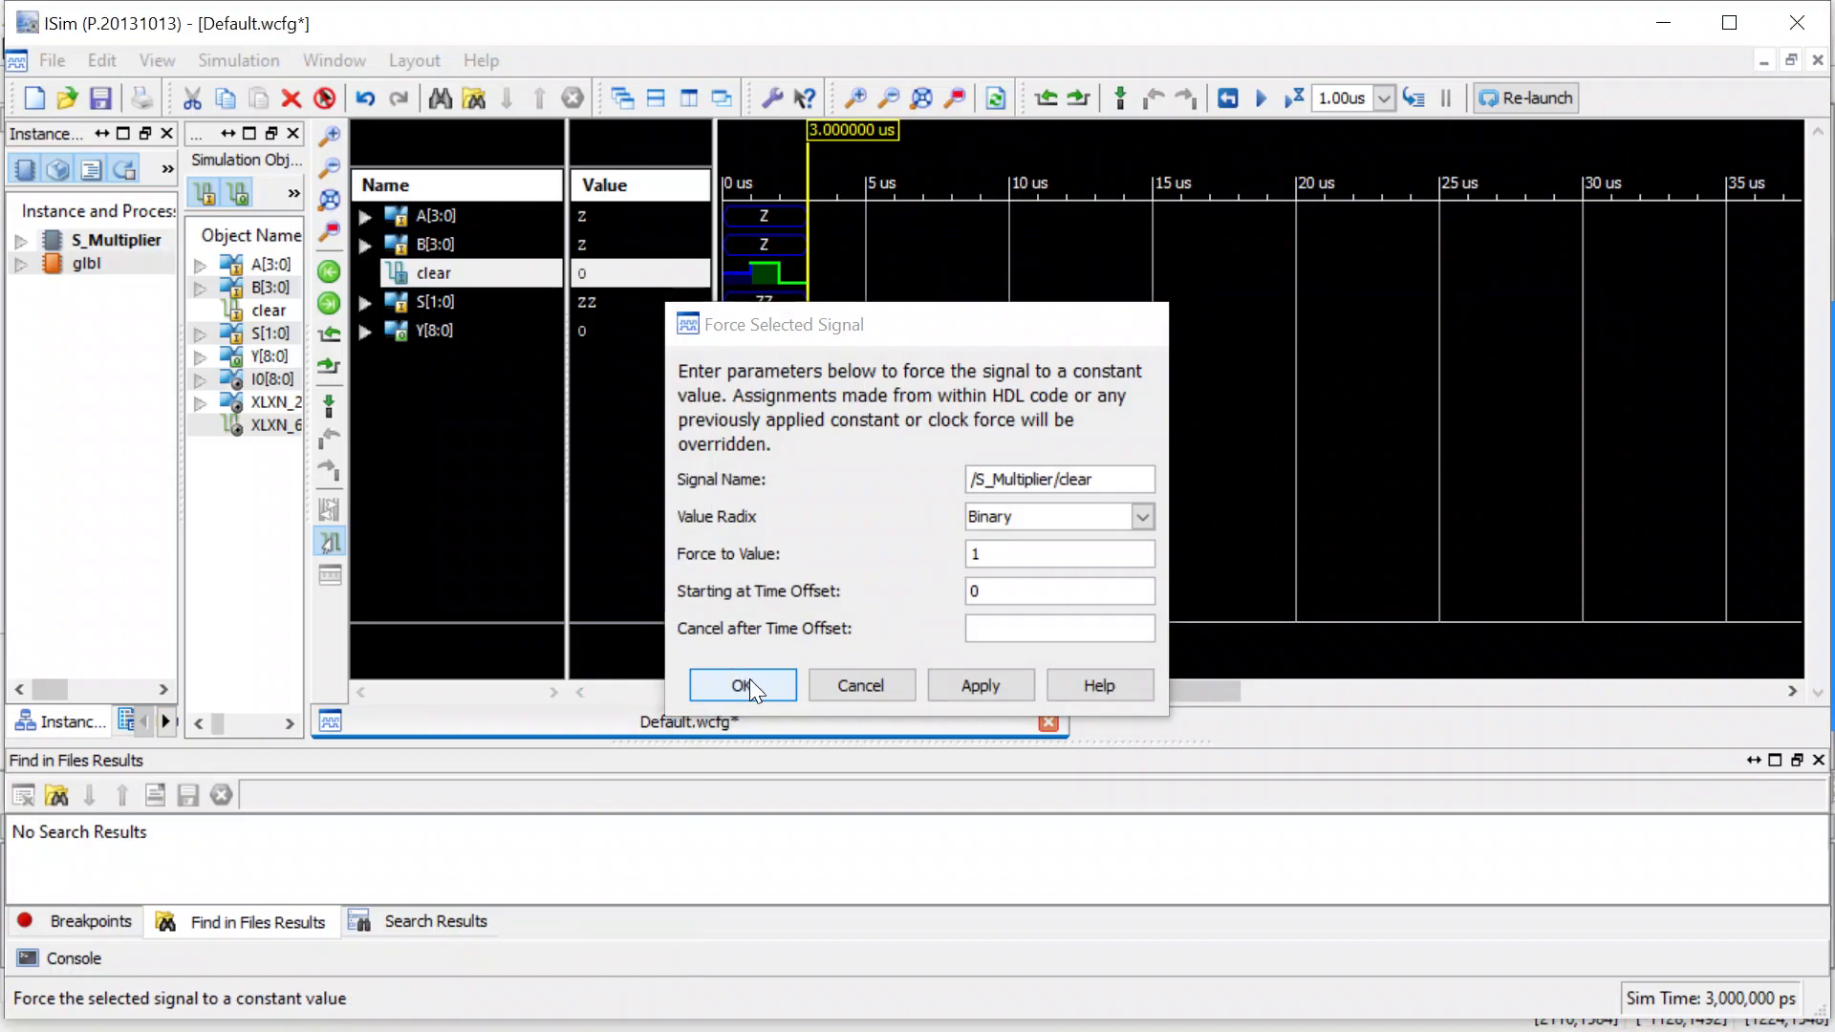
Force the input bus A[3:0] to the constant unsigned decimal value 12.
left_click(444, 208)
right_click(445, 208)
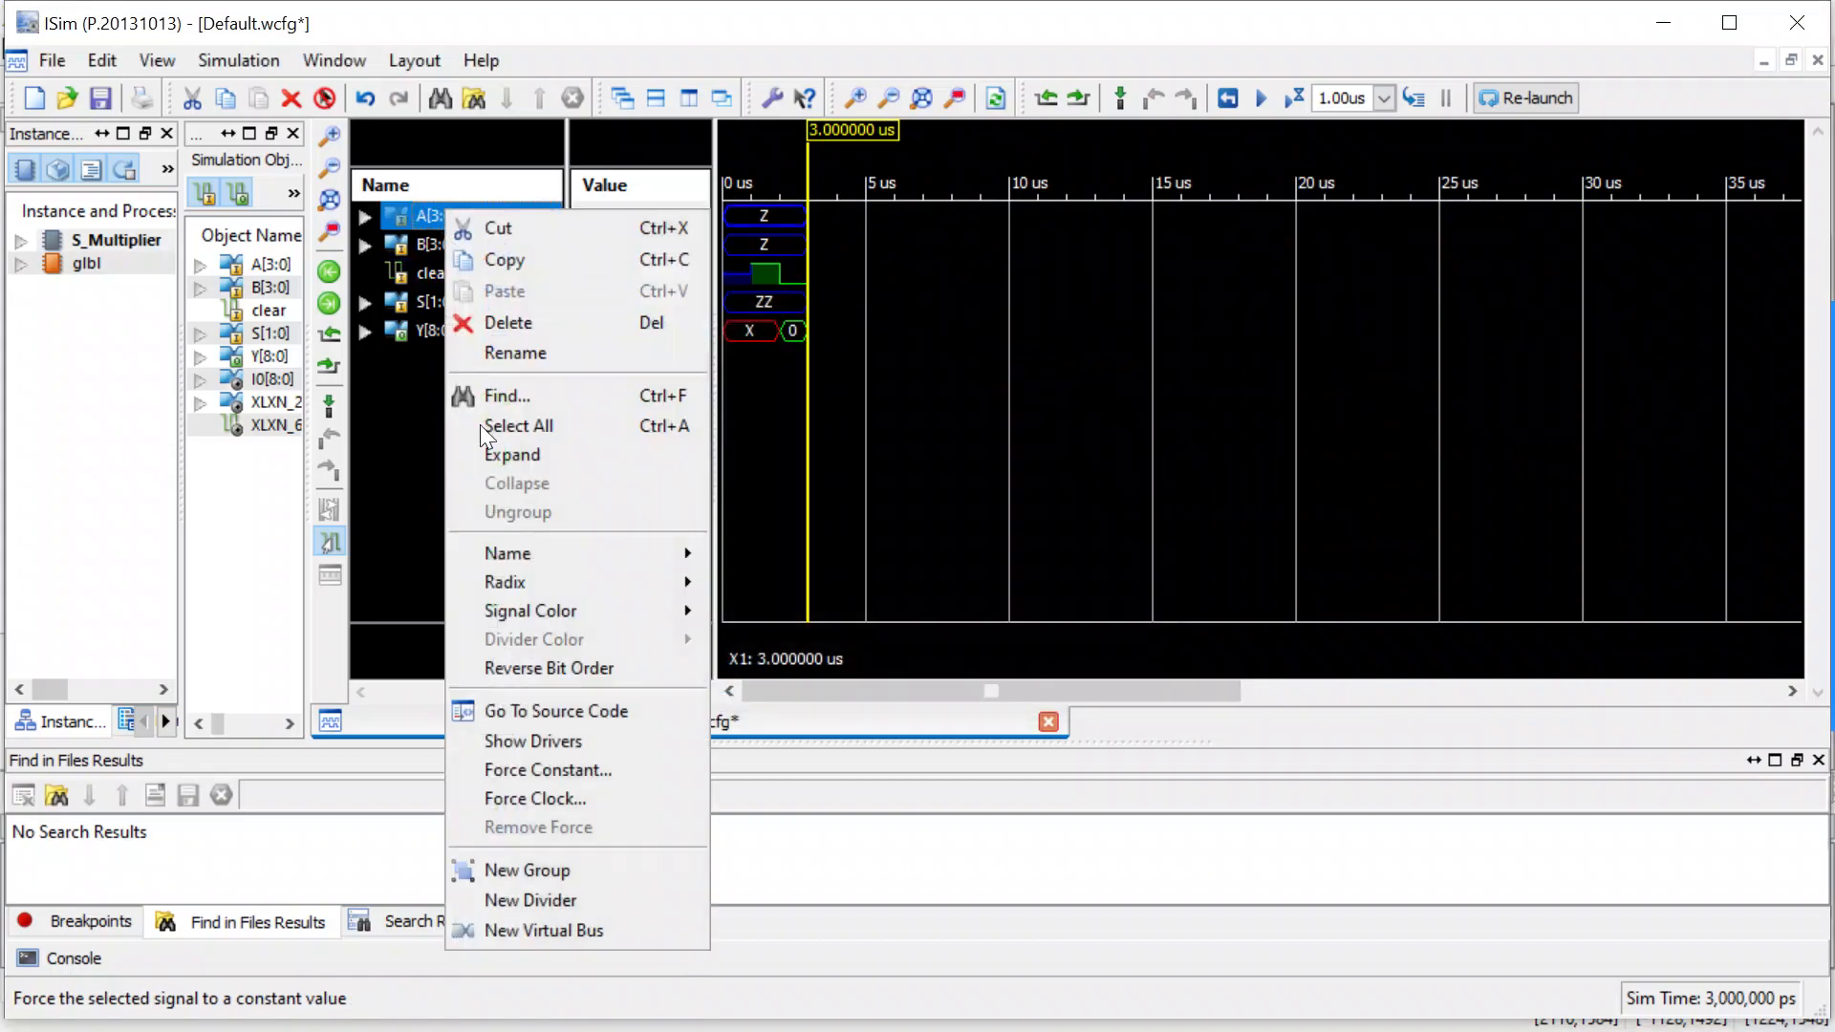
left_click(571, 771)
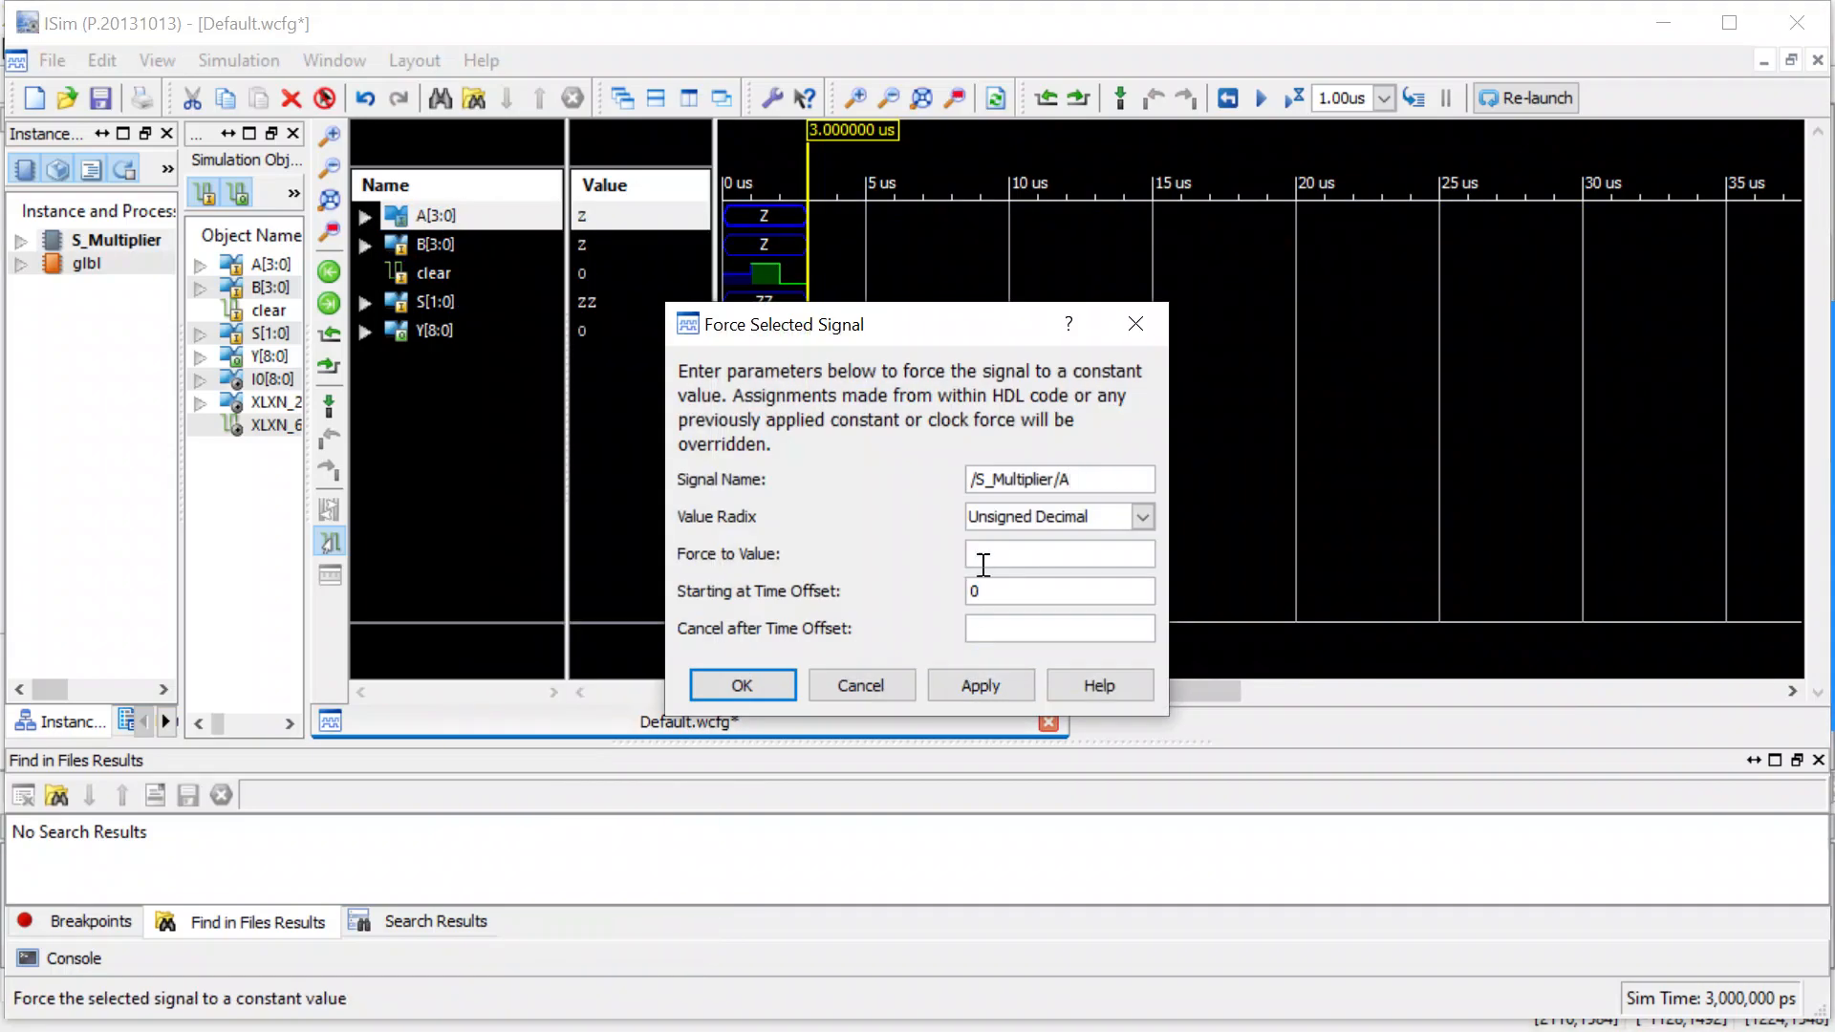
left_click(985, 553)
type("12")
left_click(755, 676)
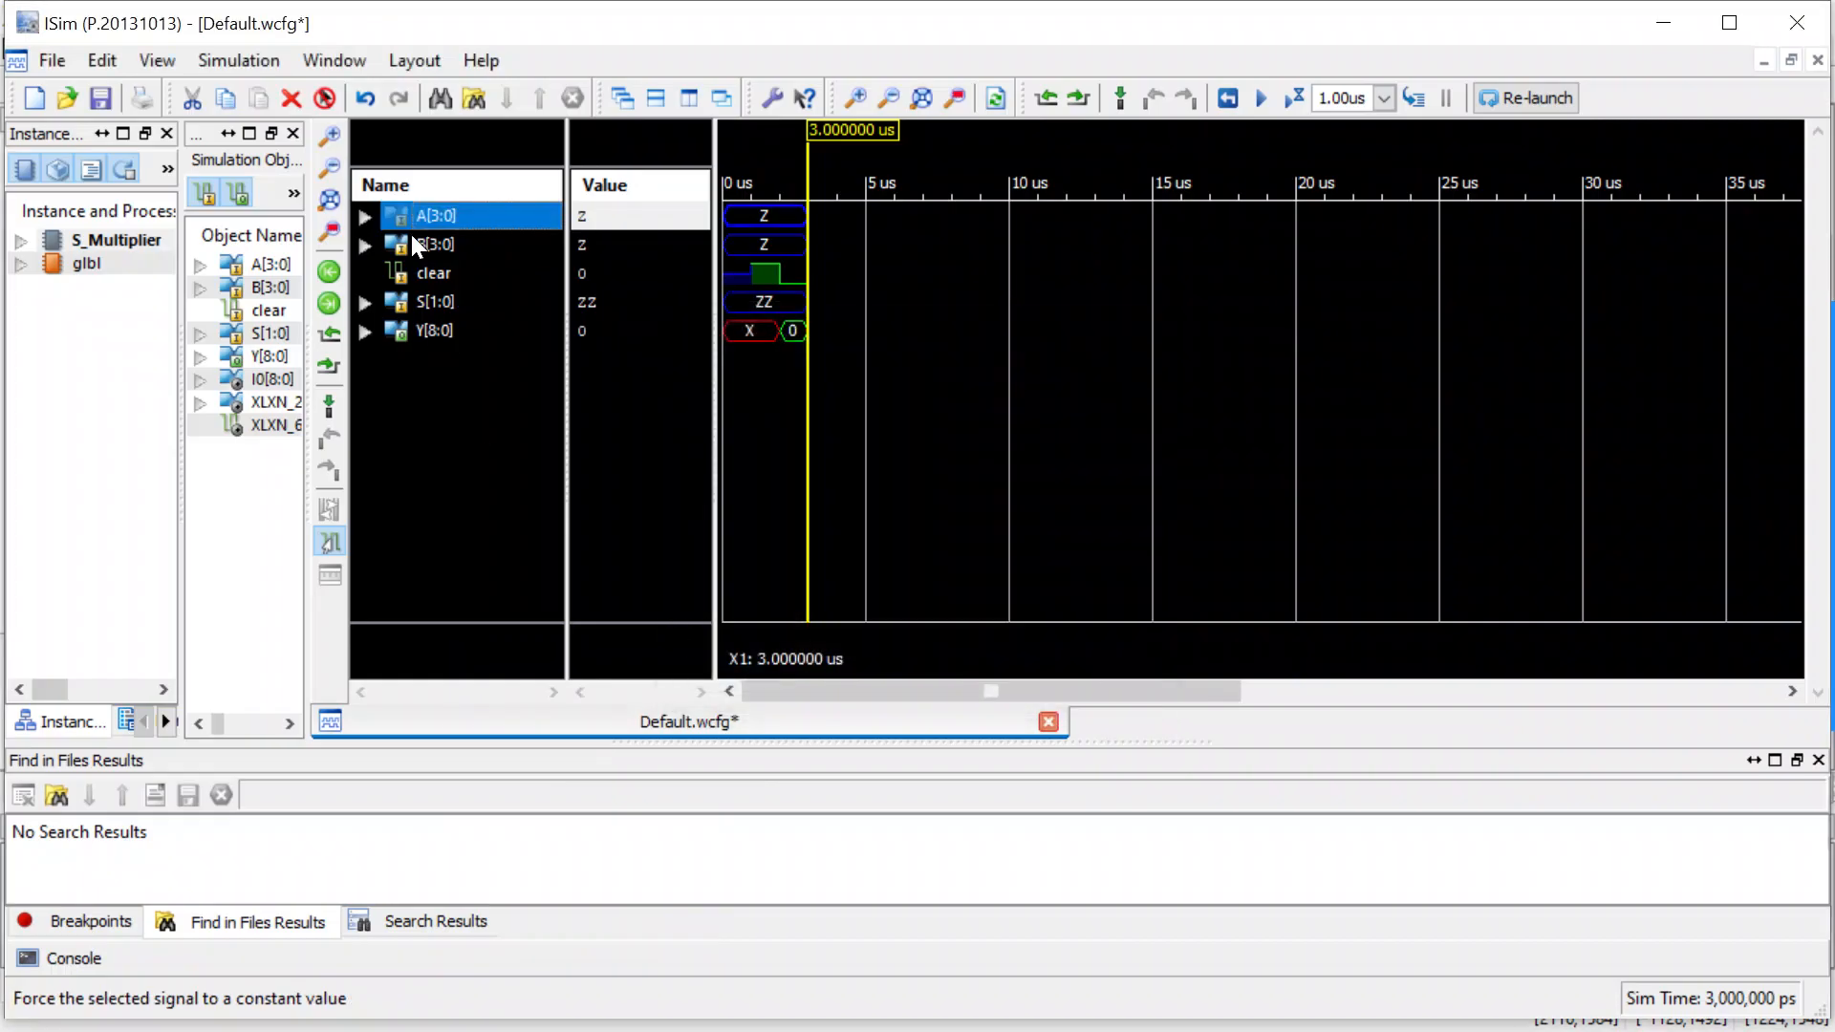
Force the input bus B[3:0] to the constant unsigned decimal value 10.
left_click(422, 244)
right_click(420, 236)
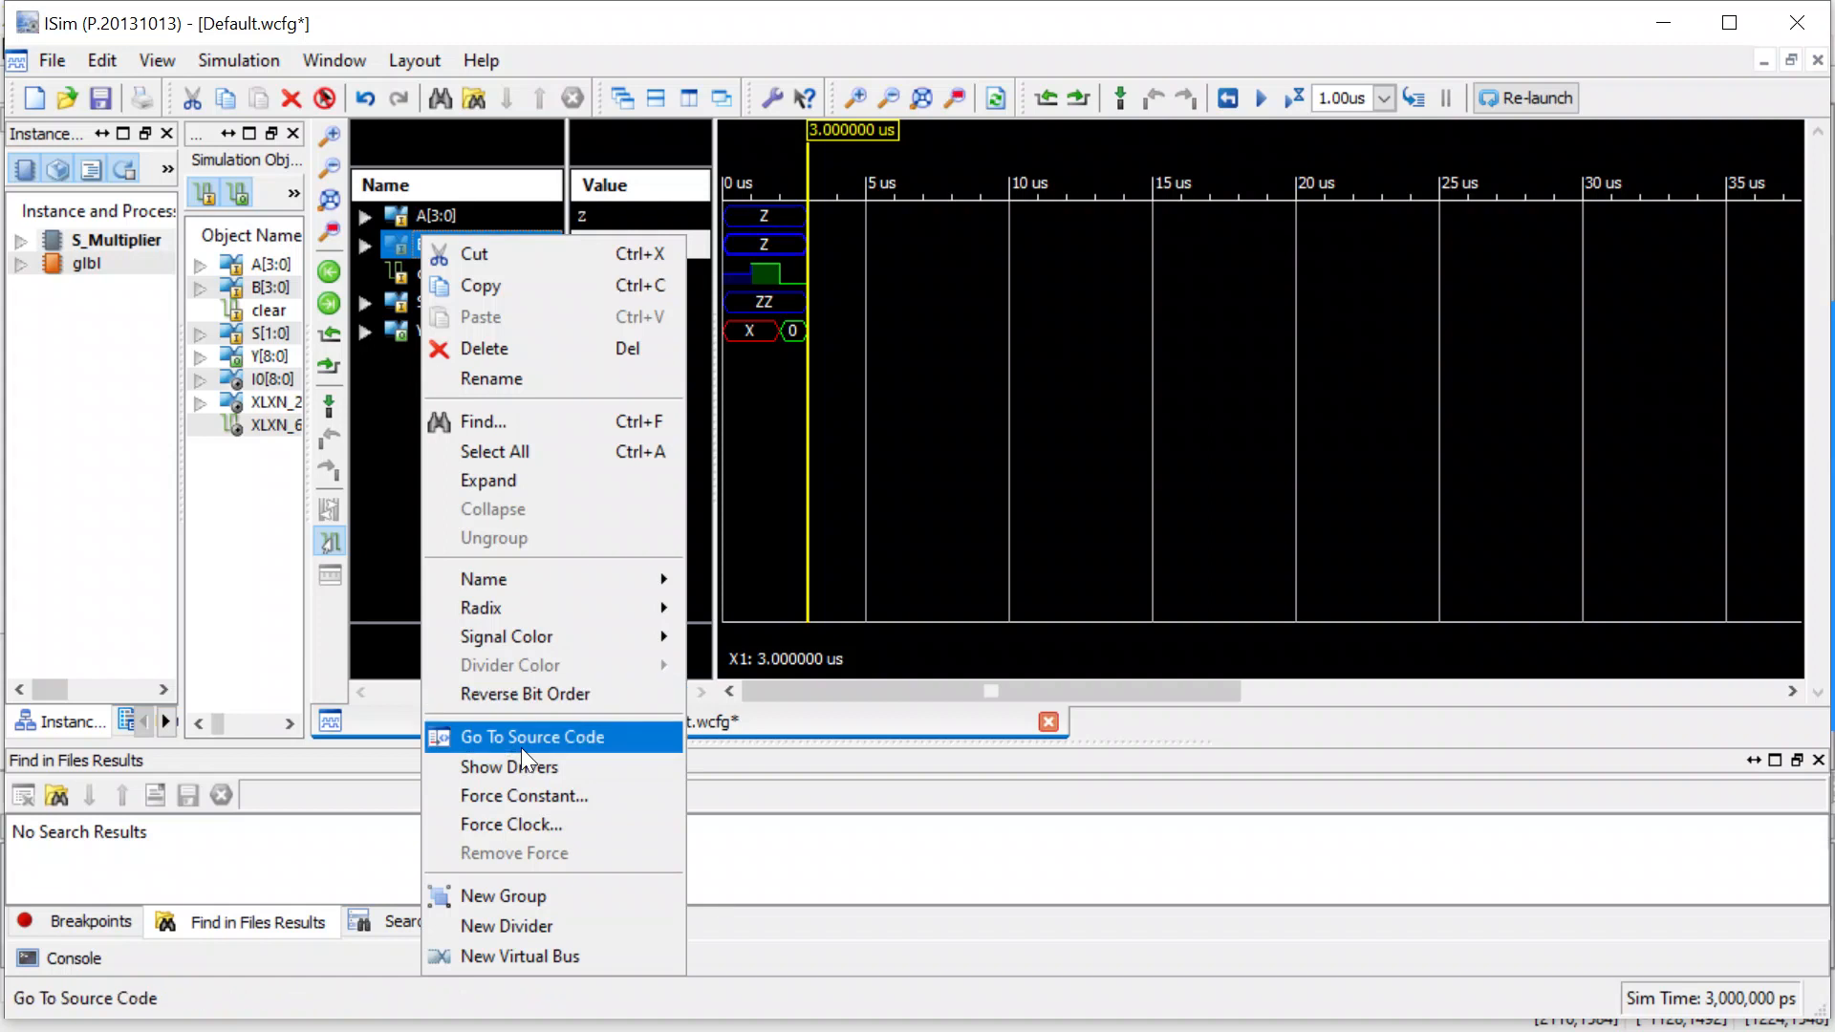
left_click(522, 793)
left_click(979, 552)
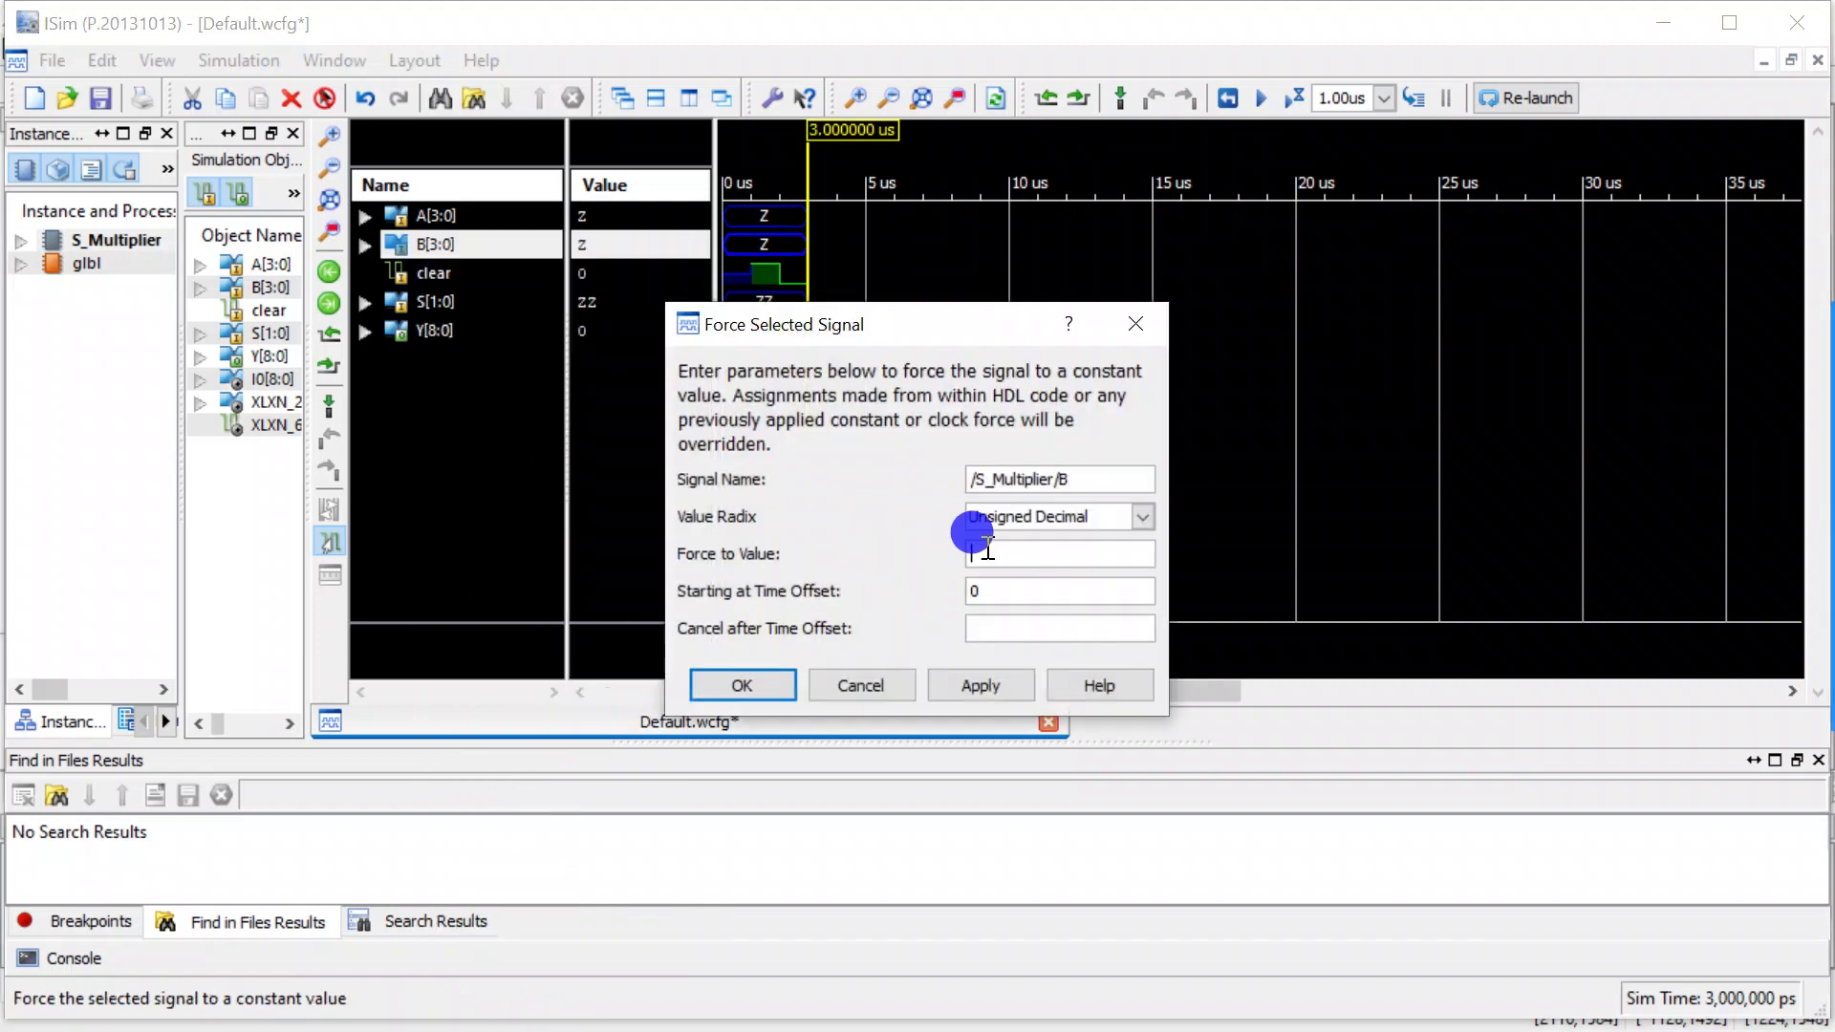
type("10")
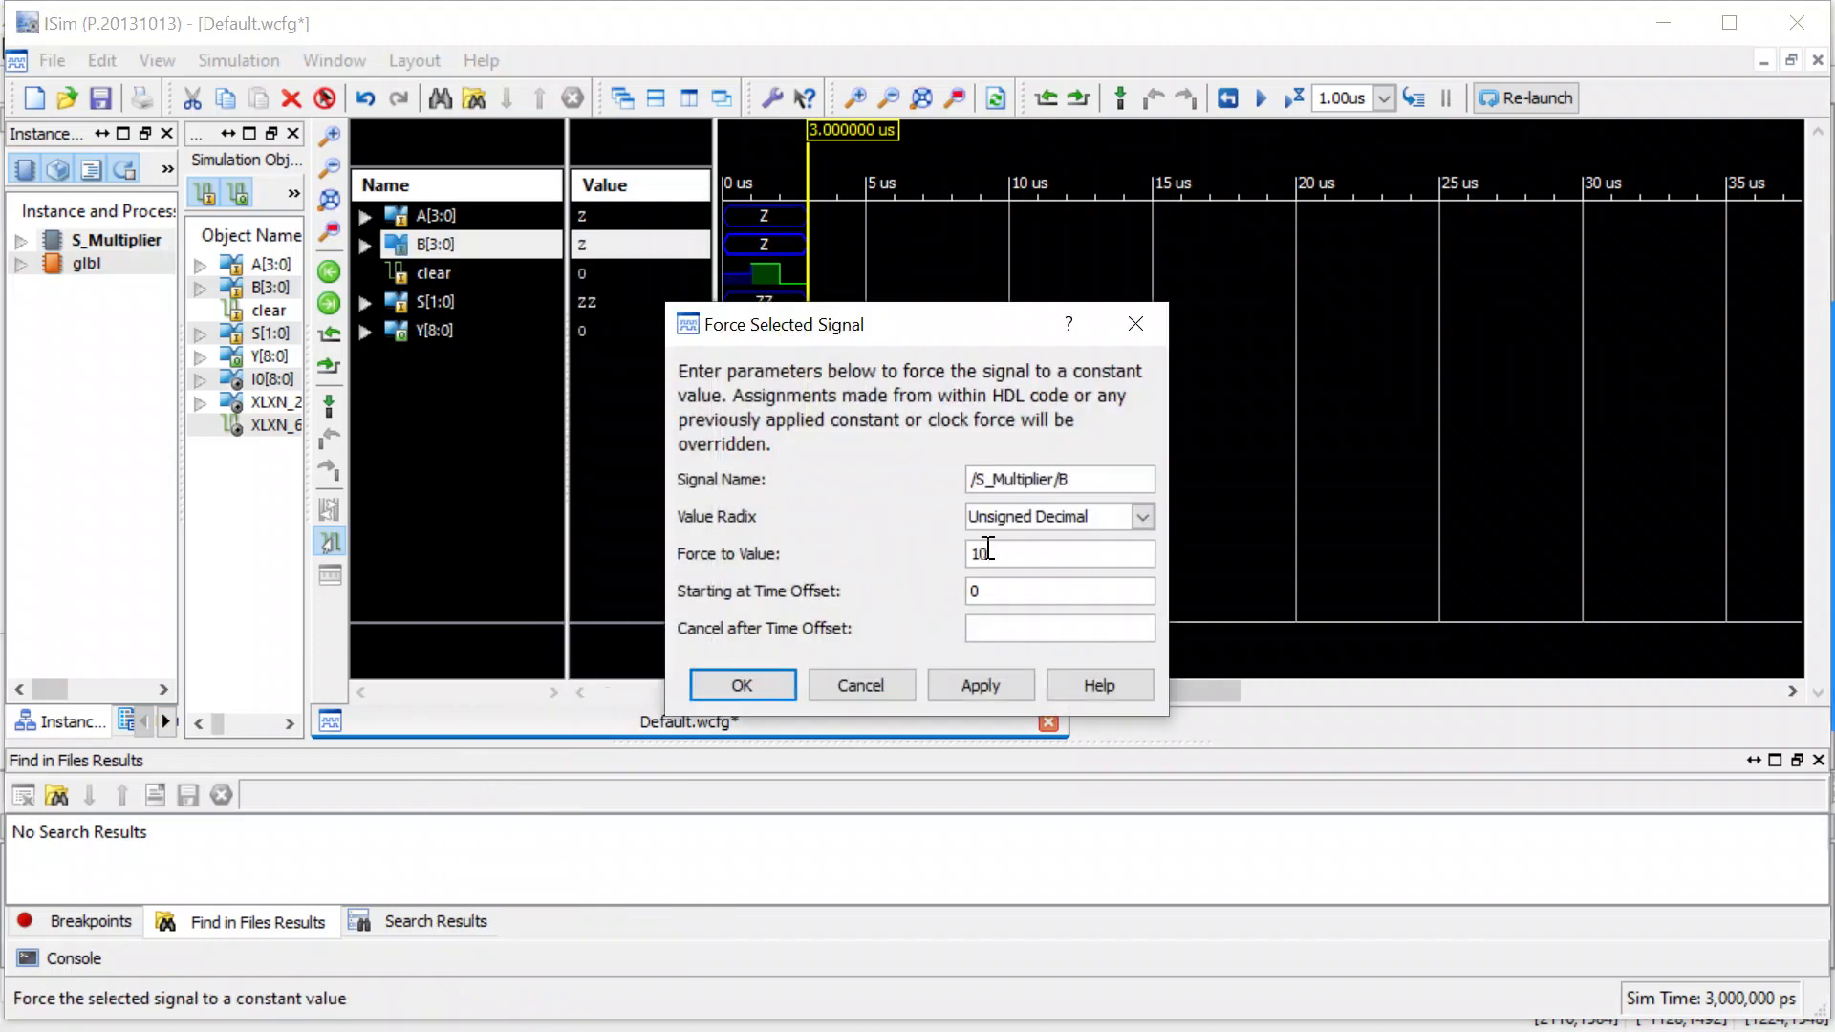
left_click(749, 678)
Force the sign bus S[1:0] to the constant binary value 00.
left_click(450, 301)
right_click(450, 304)
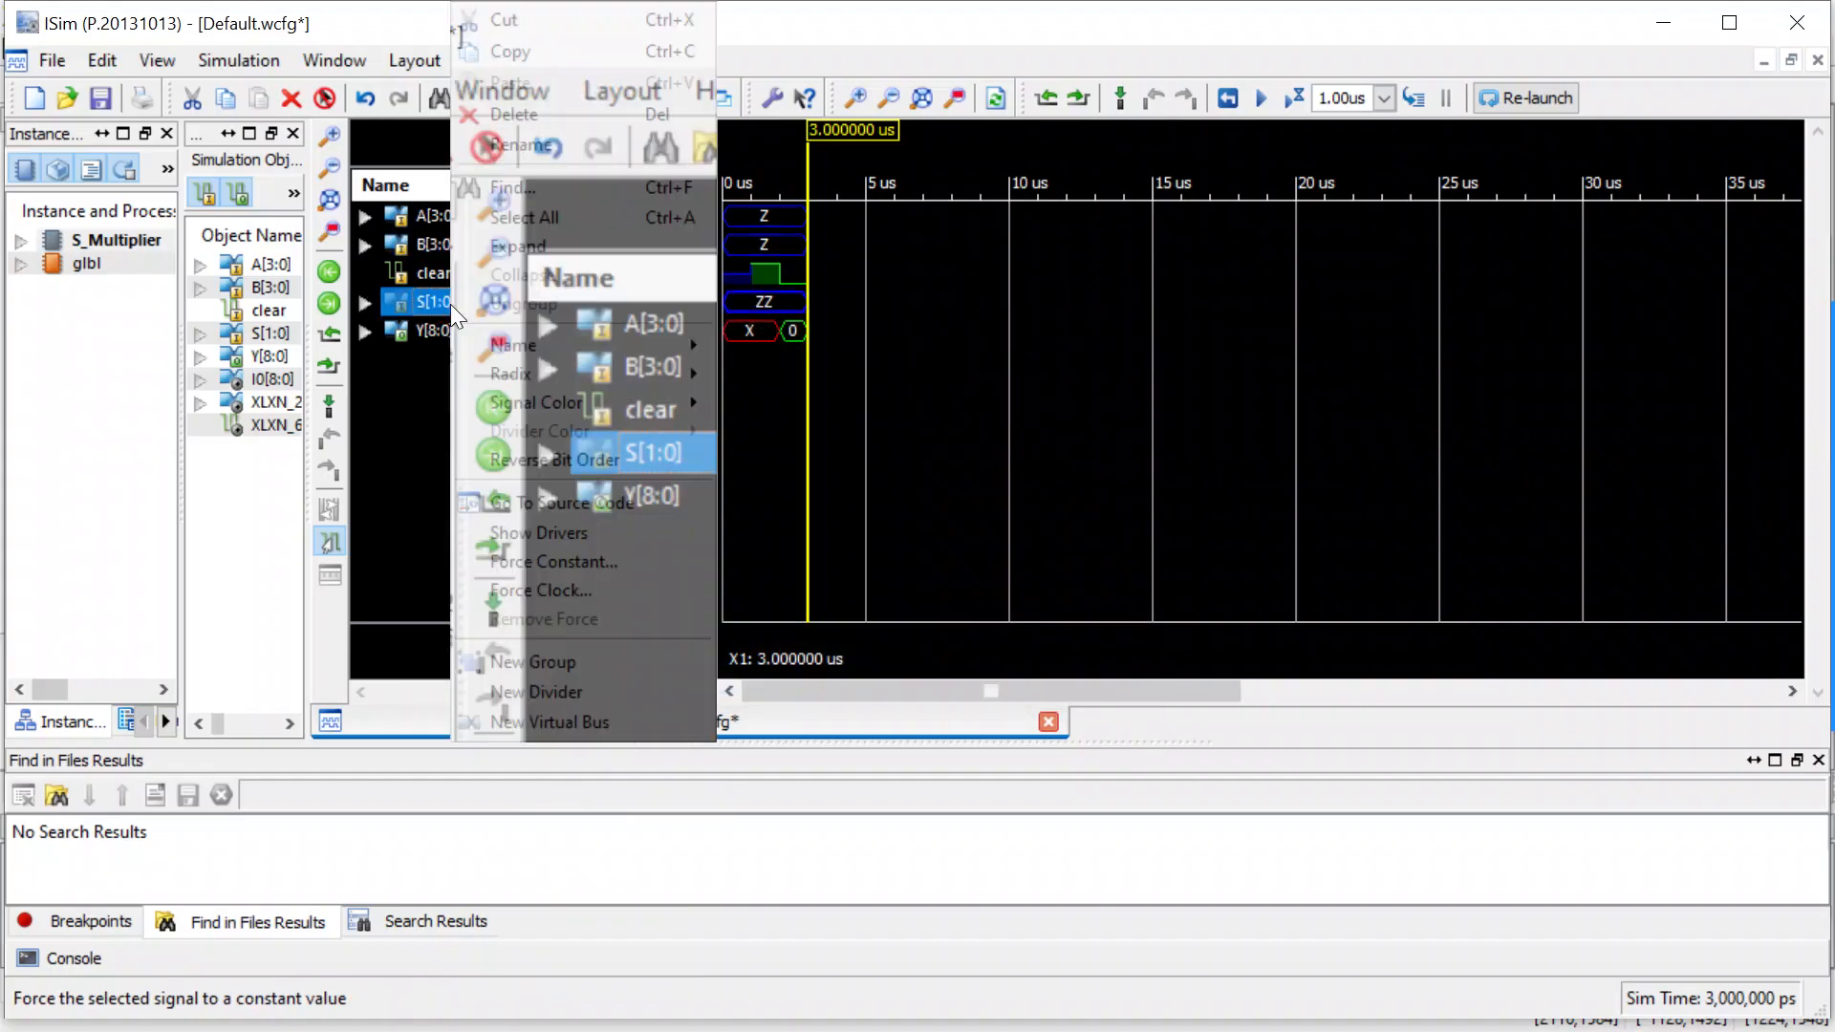
left_click(565, 555)
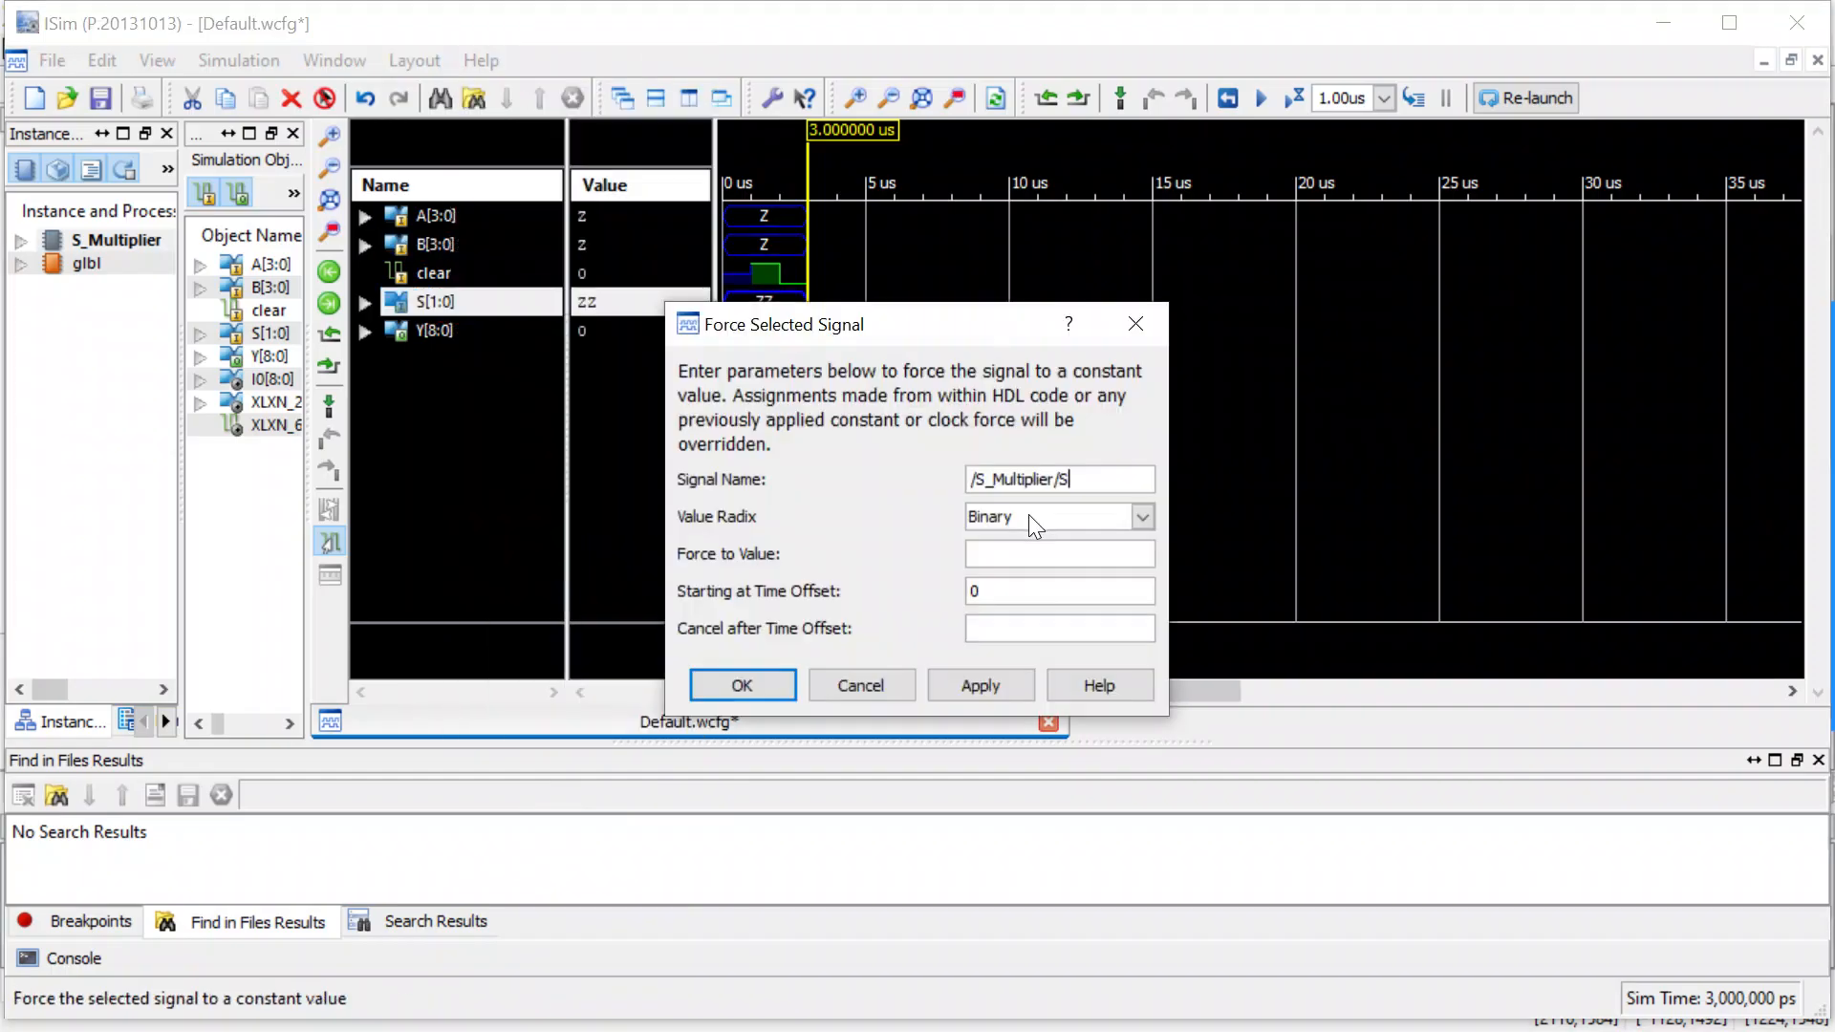
left_click(1005, 552)
type("00")
key("Return")
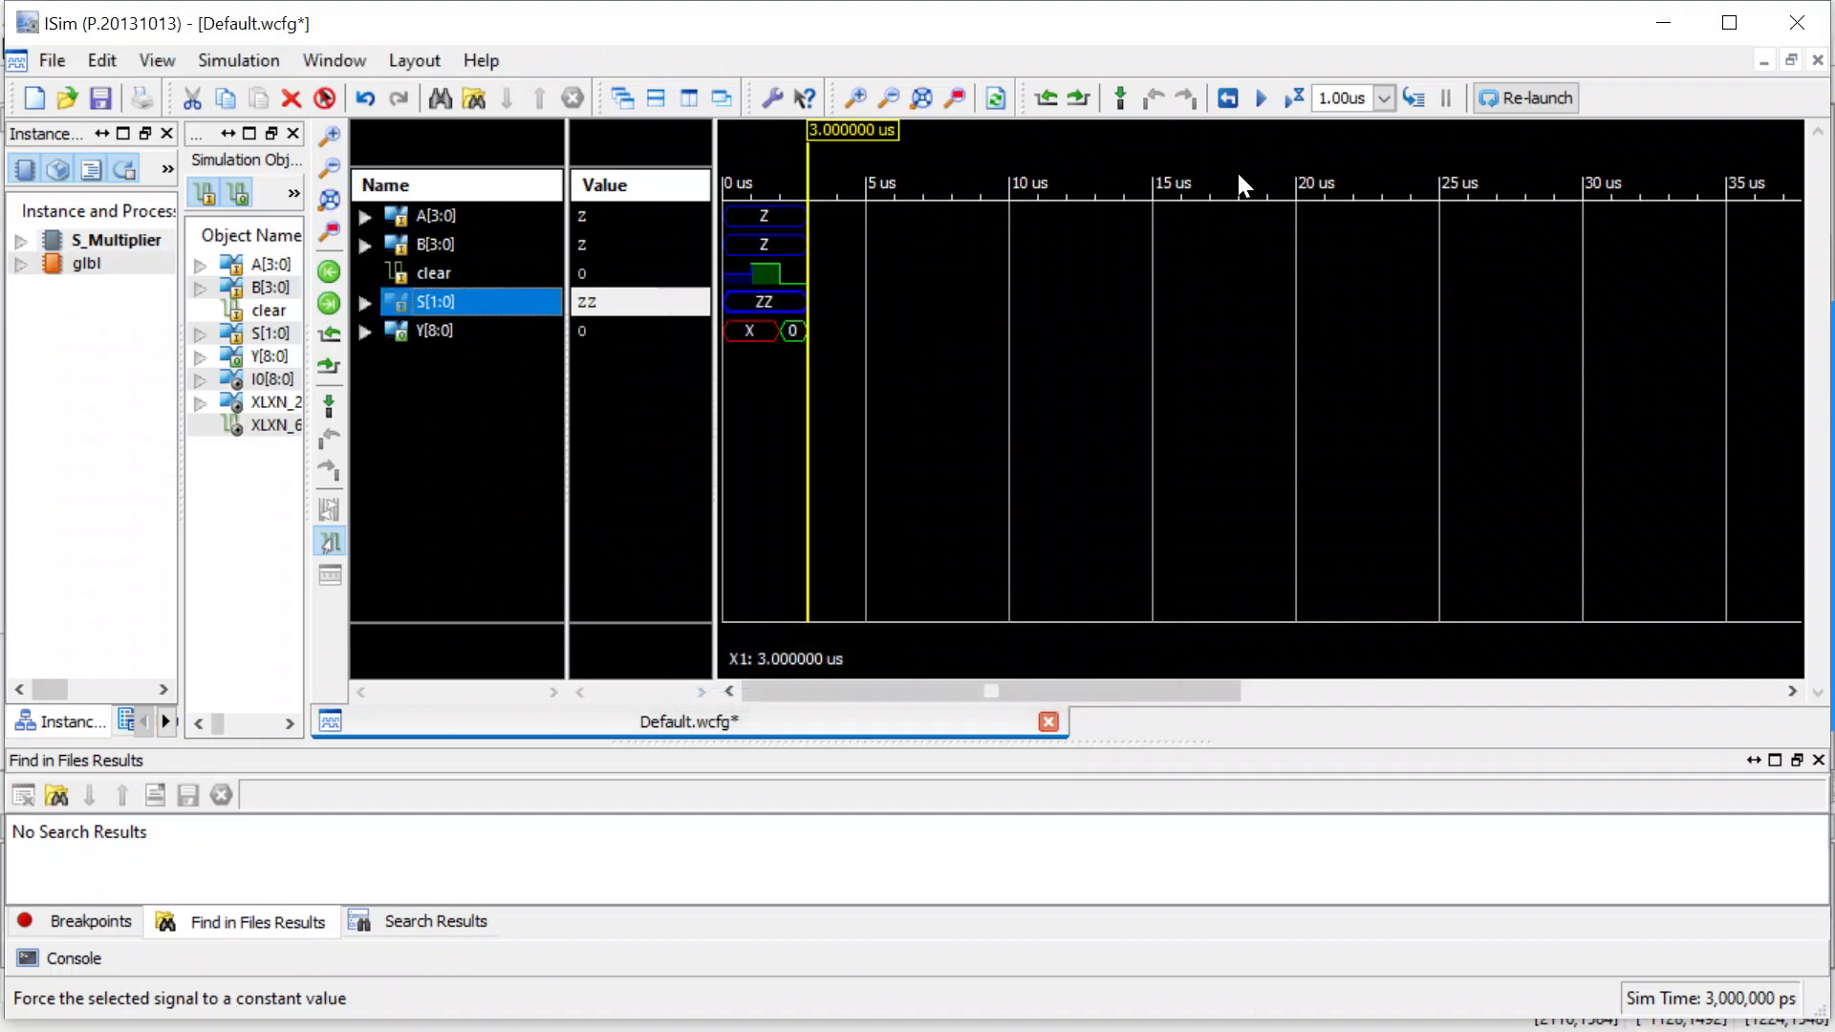
Run the simulation for 1.00us with the forced A, B, S and clear inputs, and check the Y[8:0] waveform.
left_click(1293, 100)
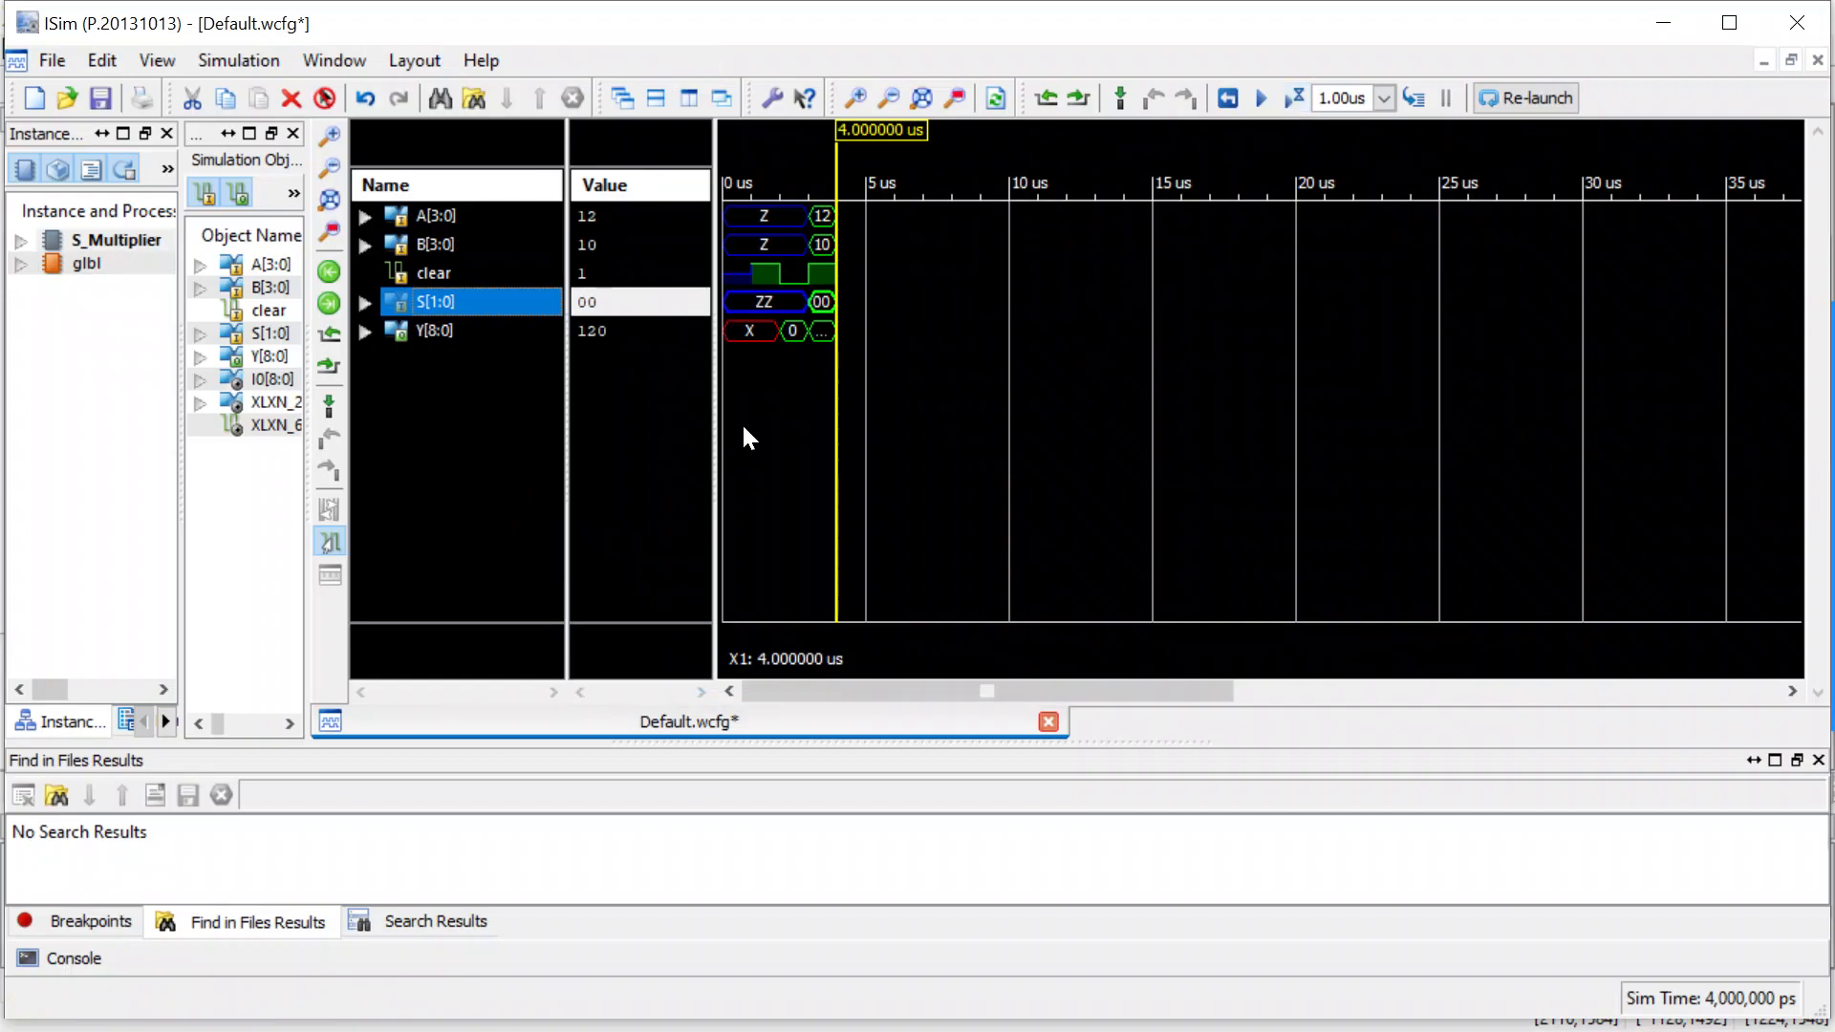
scroll(771, 414, "up", 3)
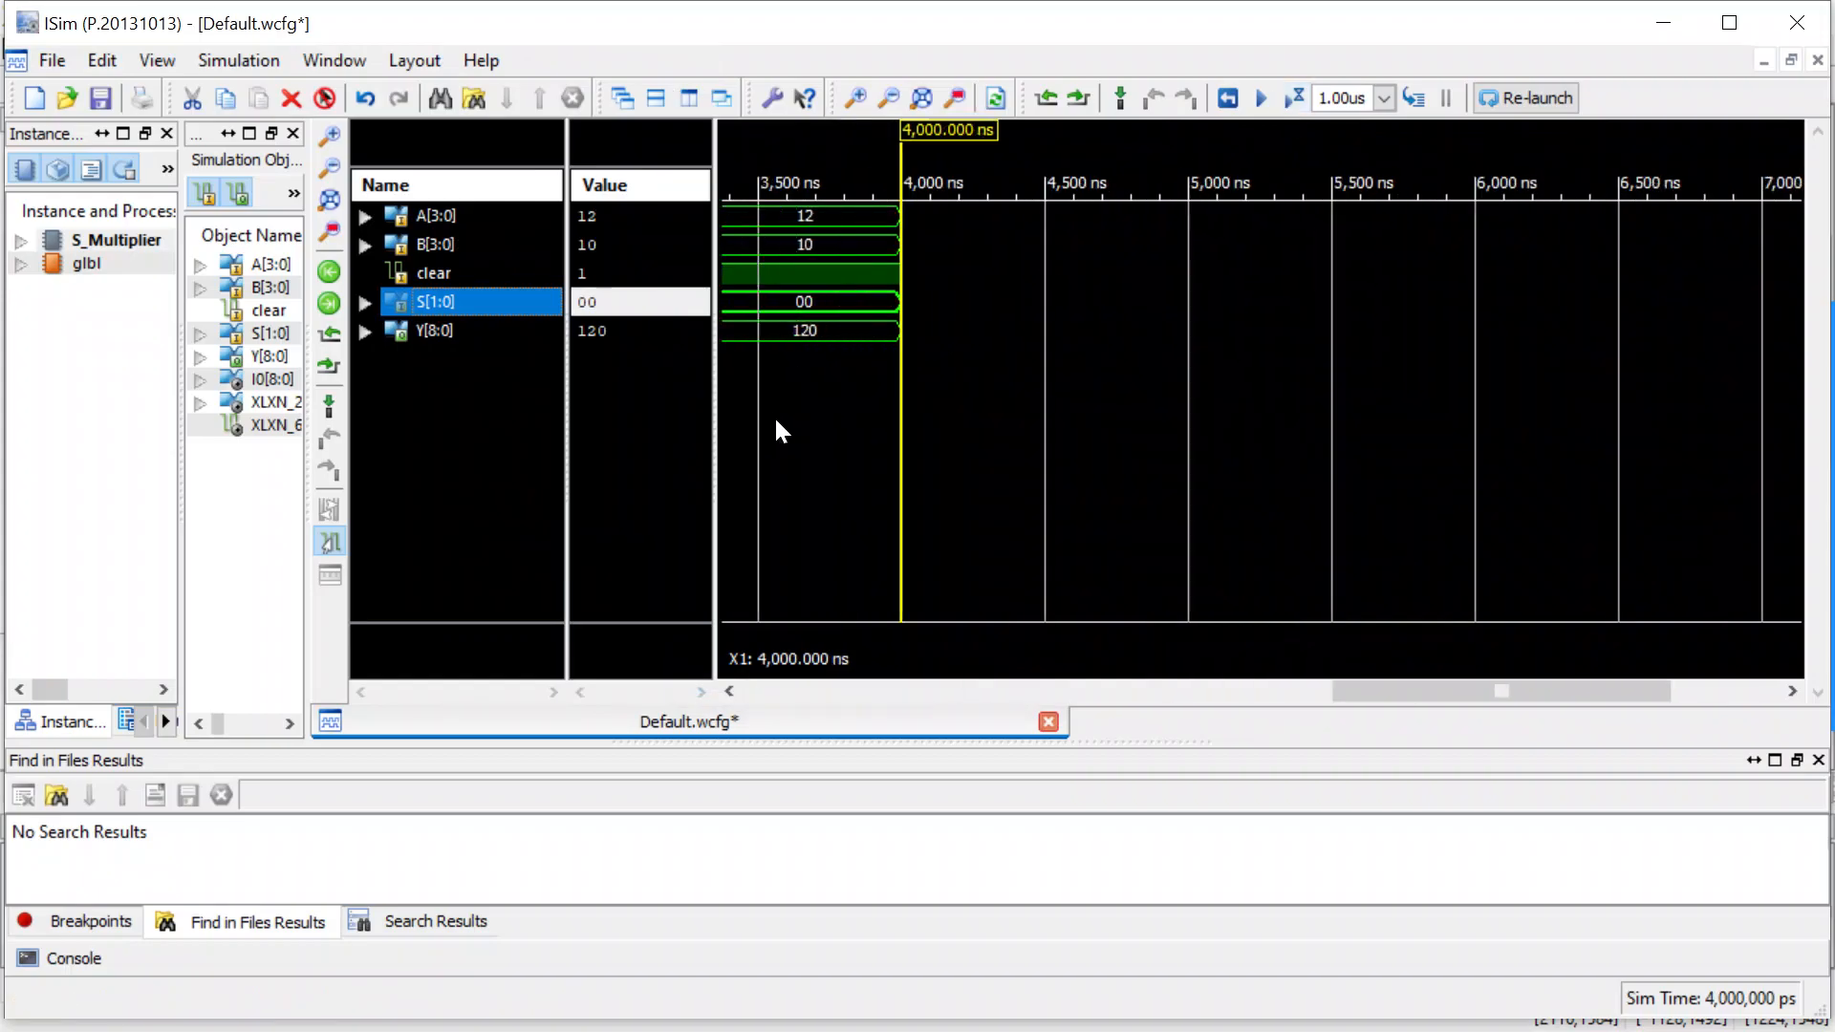
left_click_drag(1391, 697, 1109, 709)
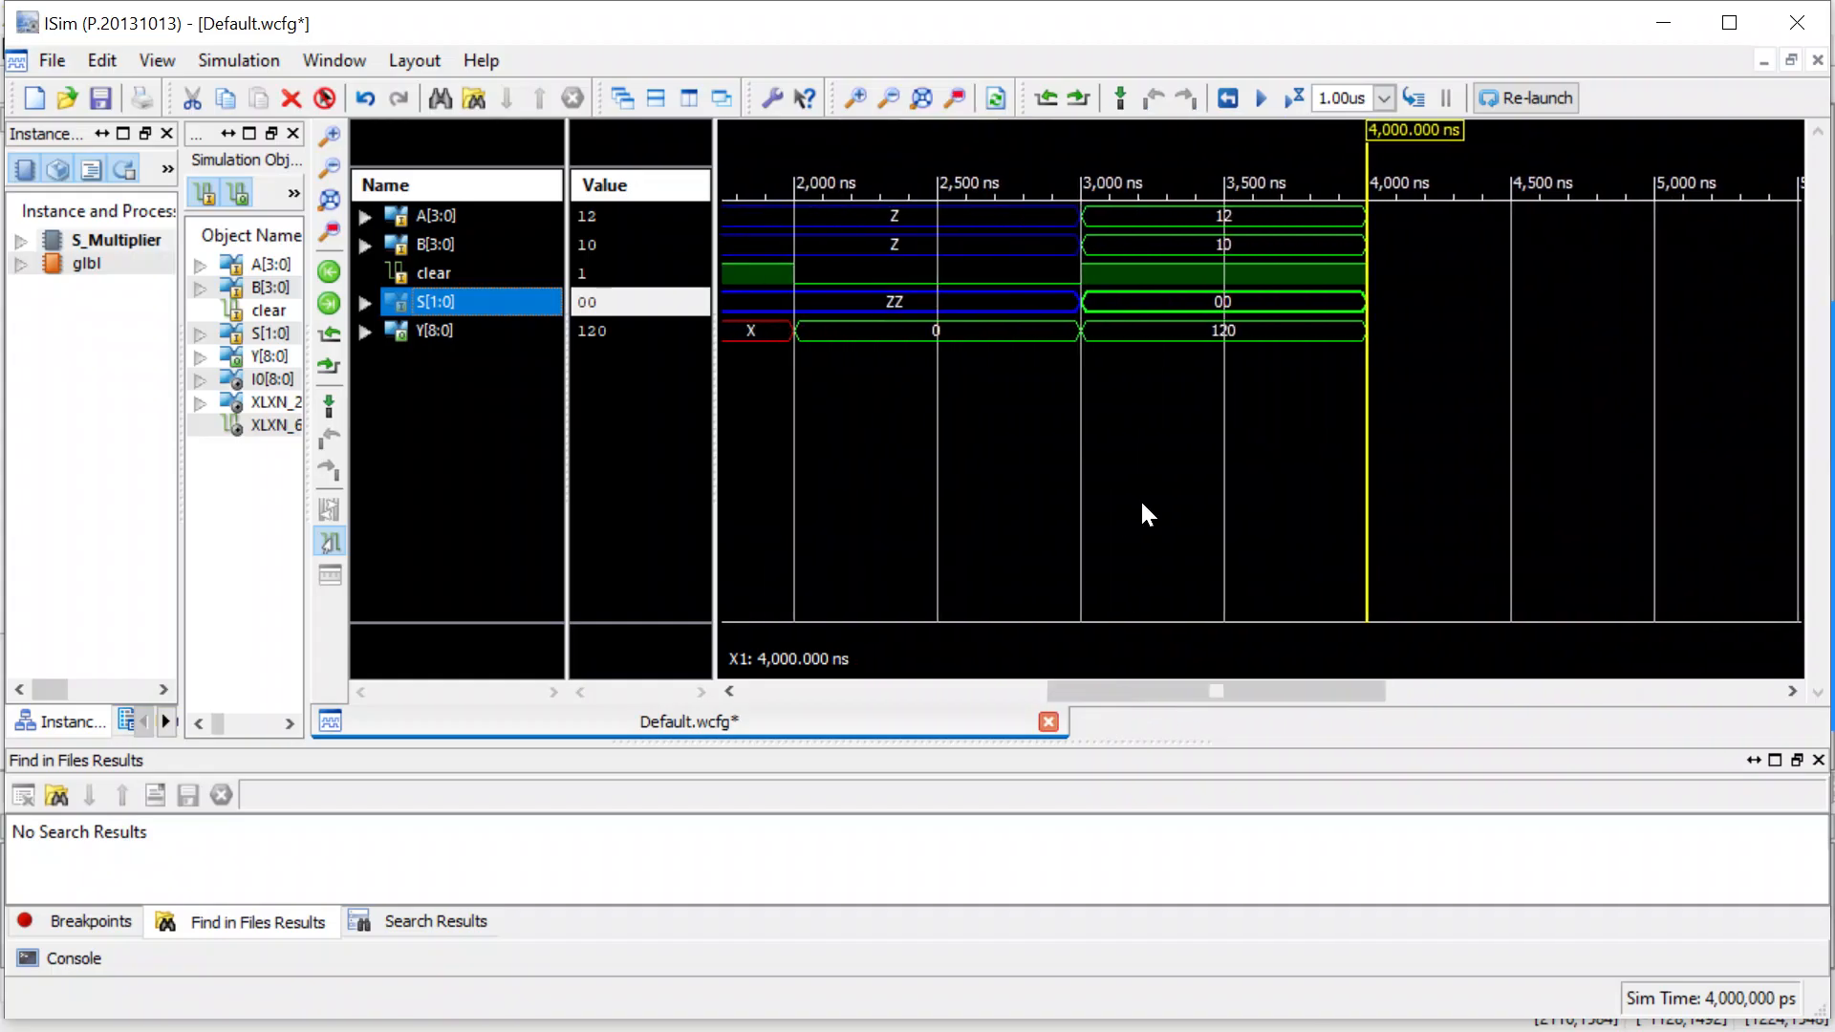
scroll(1154, 489, "down", 1)
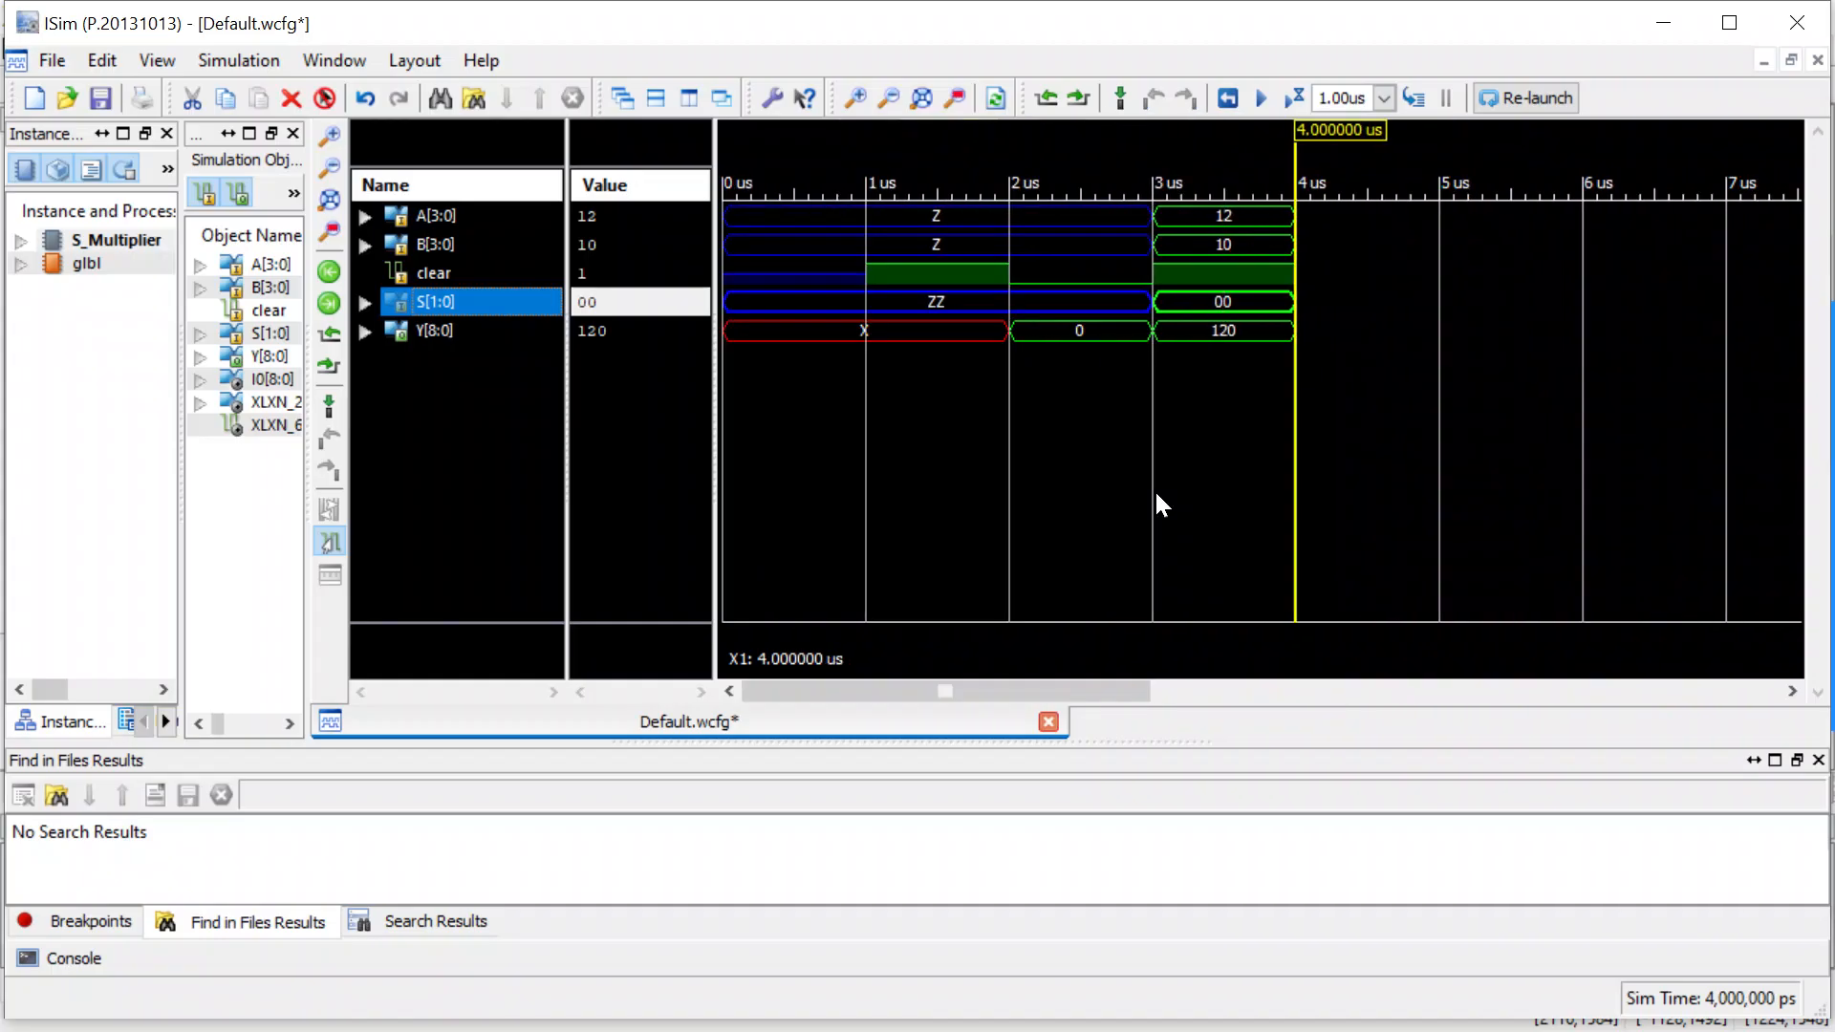
Force the sign bus S[1:0] to the constant binary value 01 and run the simulation for 1.00us.
right_click(472, 291)
left_click(529, 562)
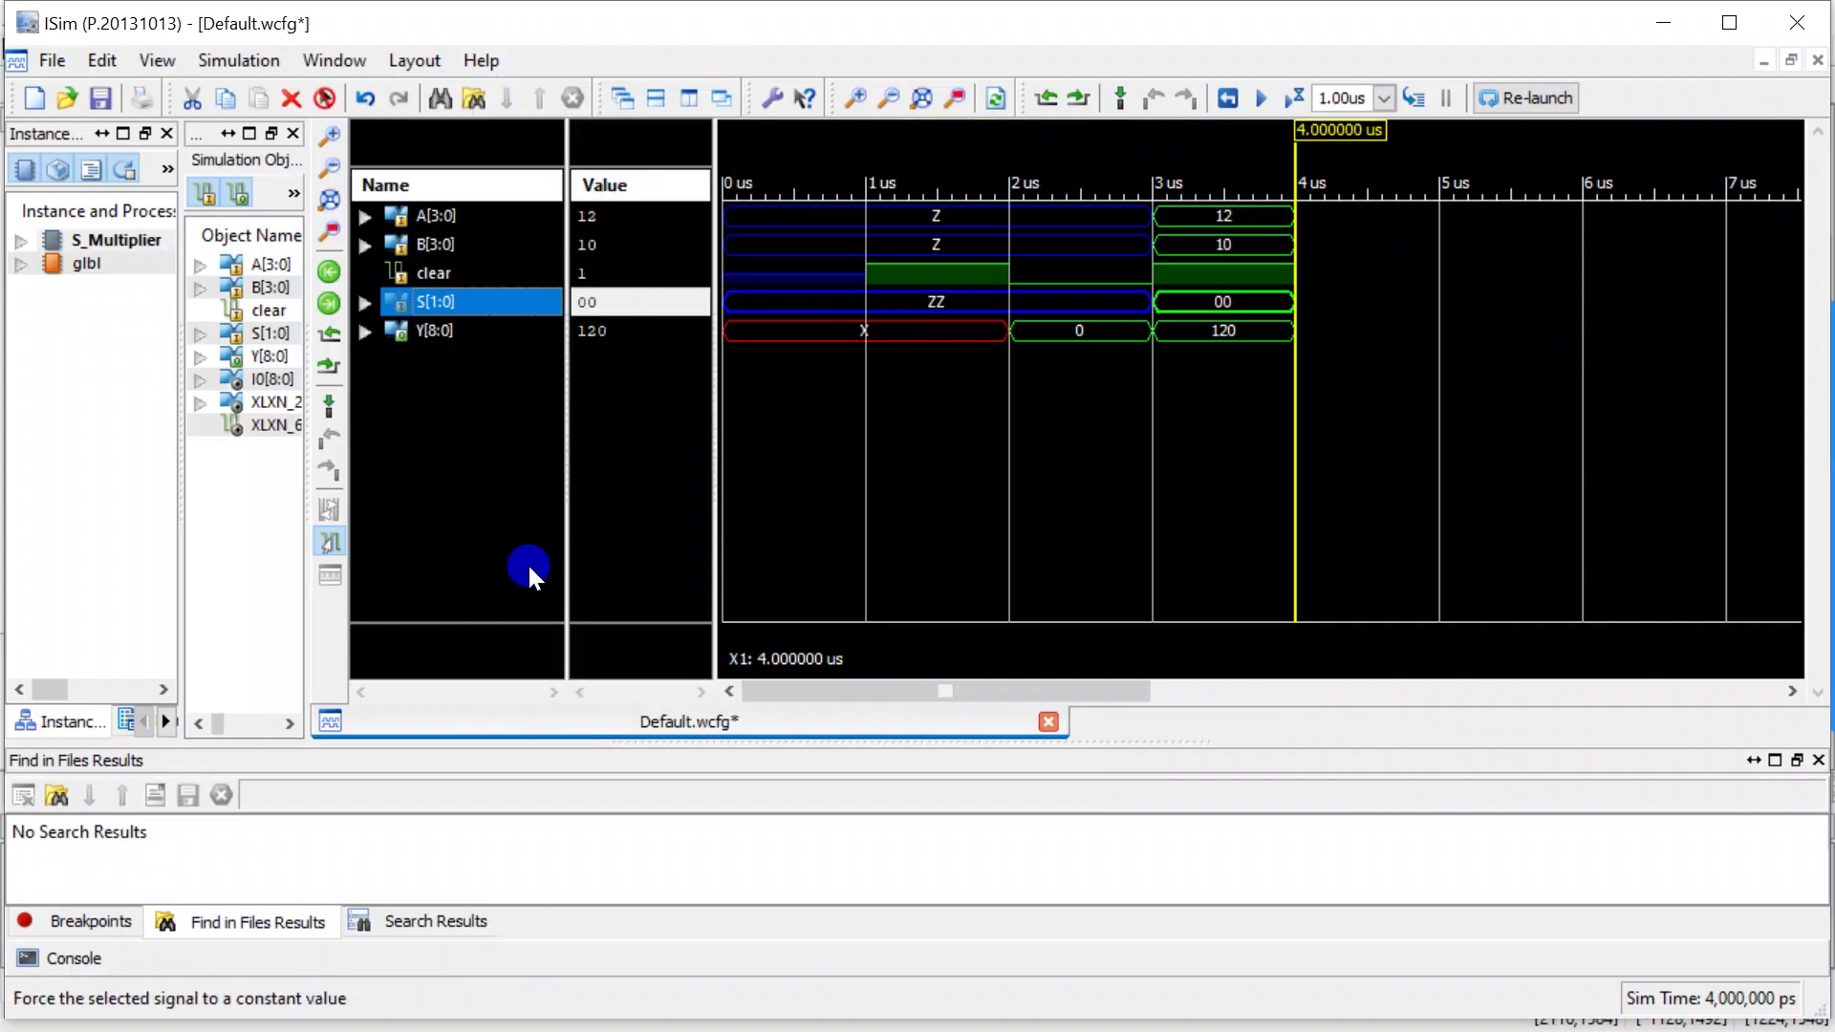
left_click(990, 553)
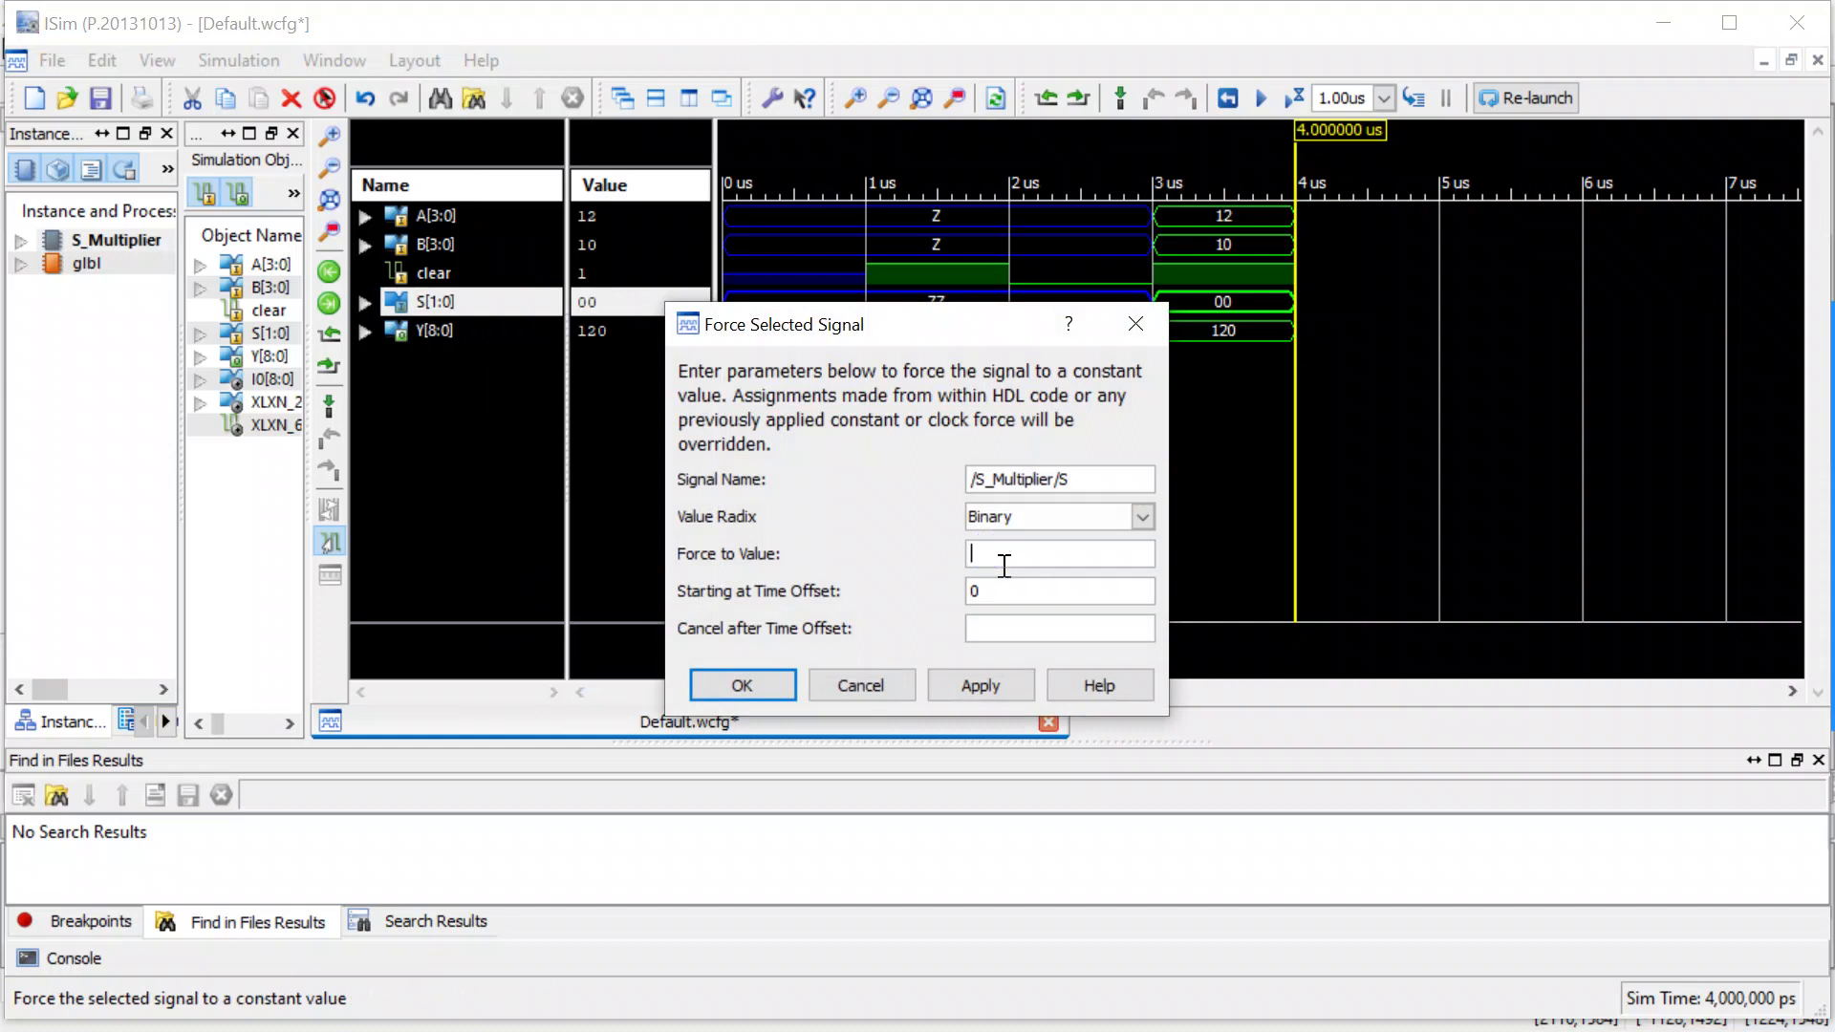
type("01")
left_click(750, 686)
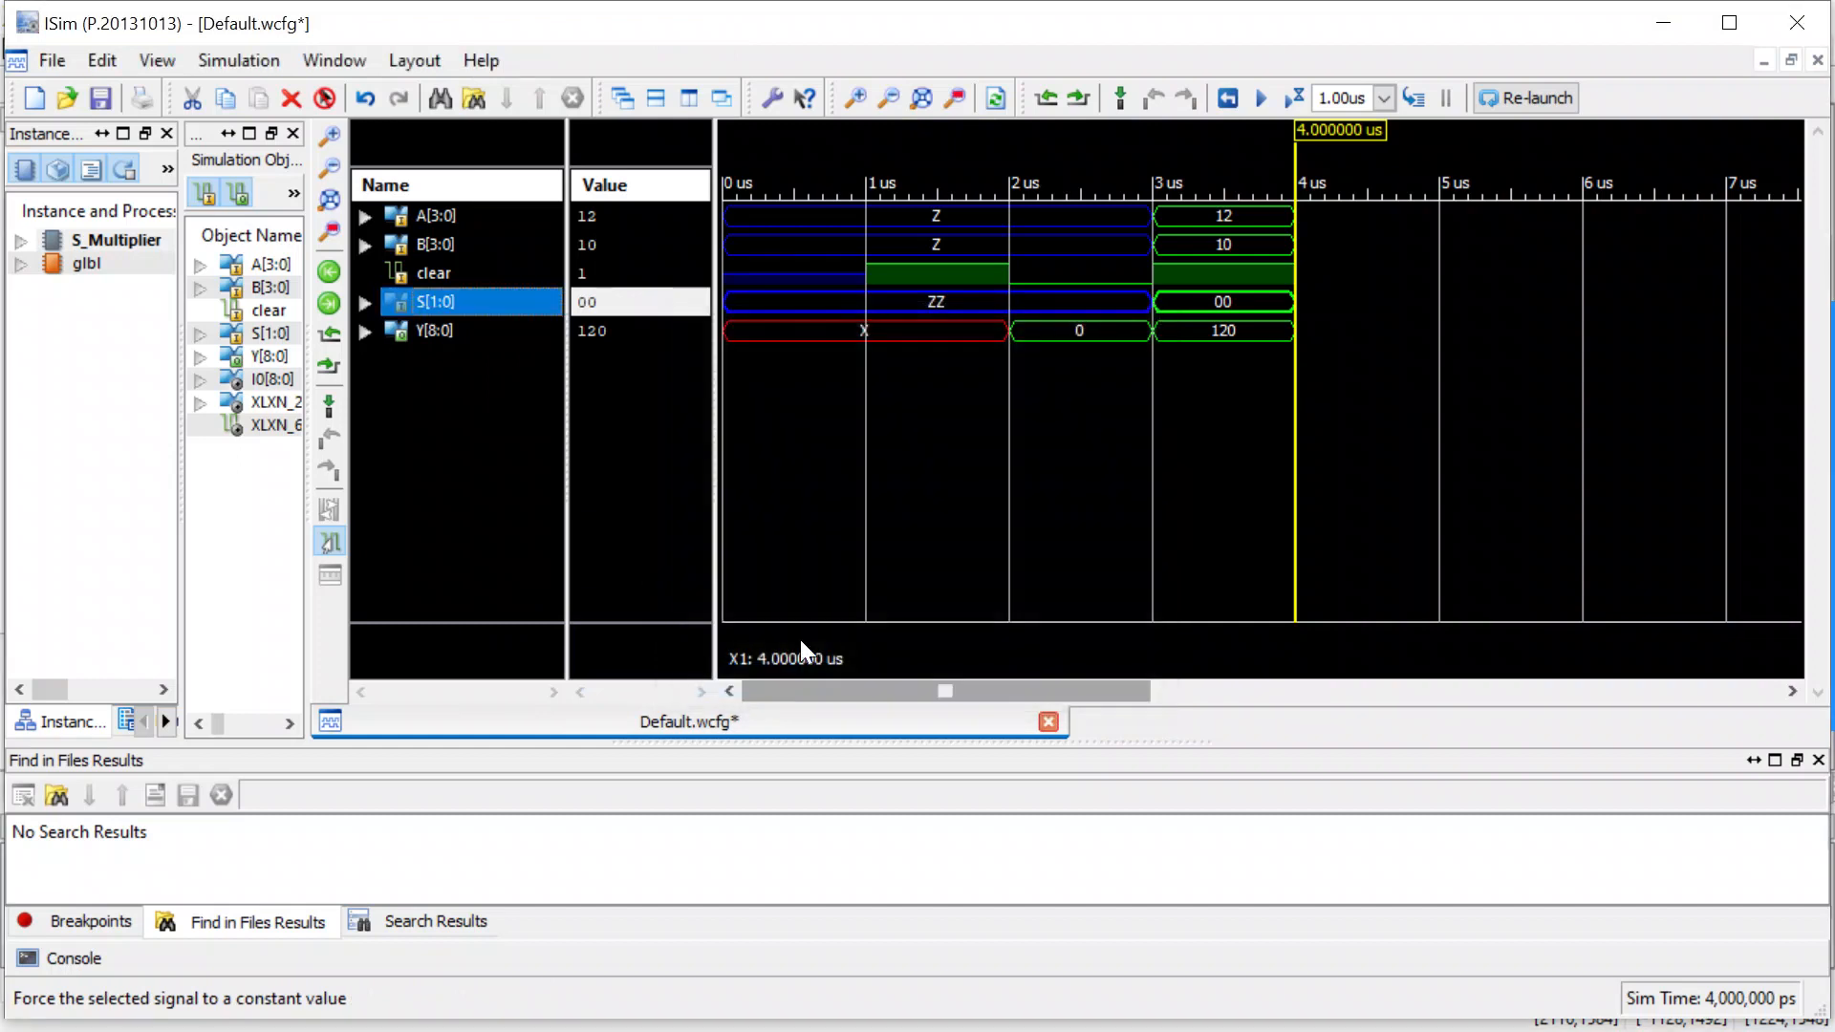
left_click(1298, 96)
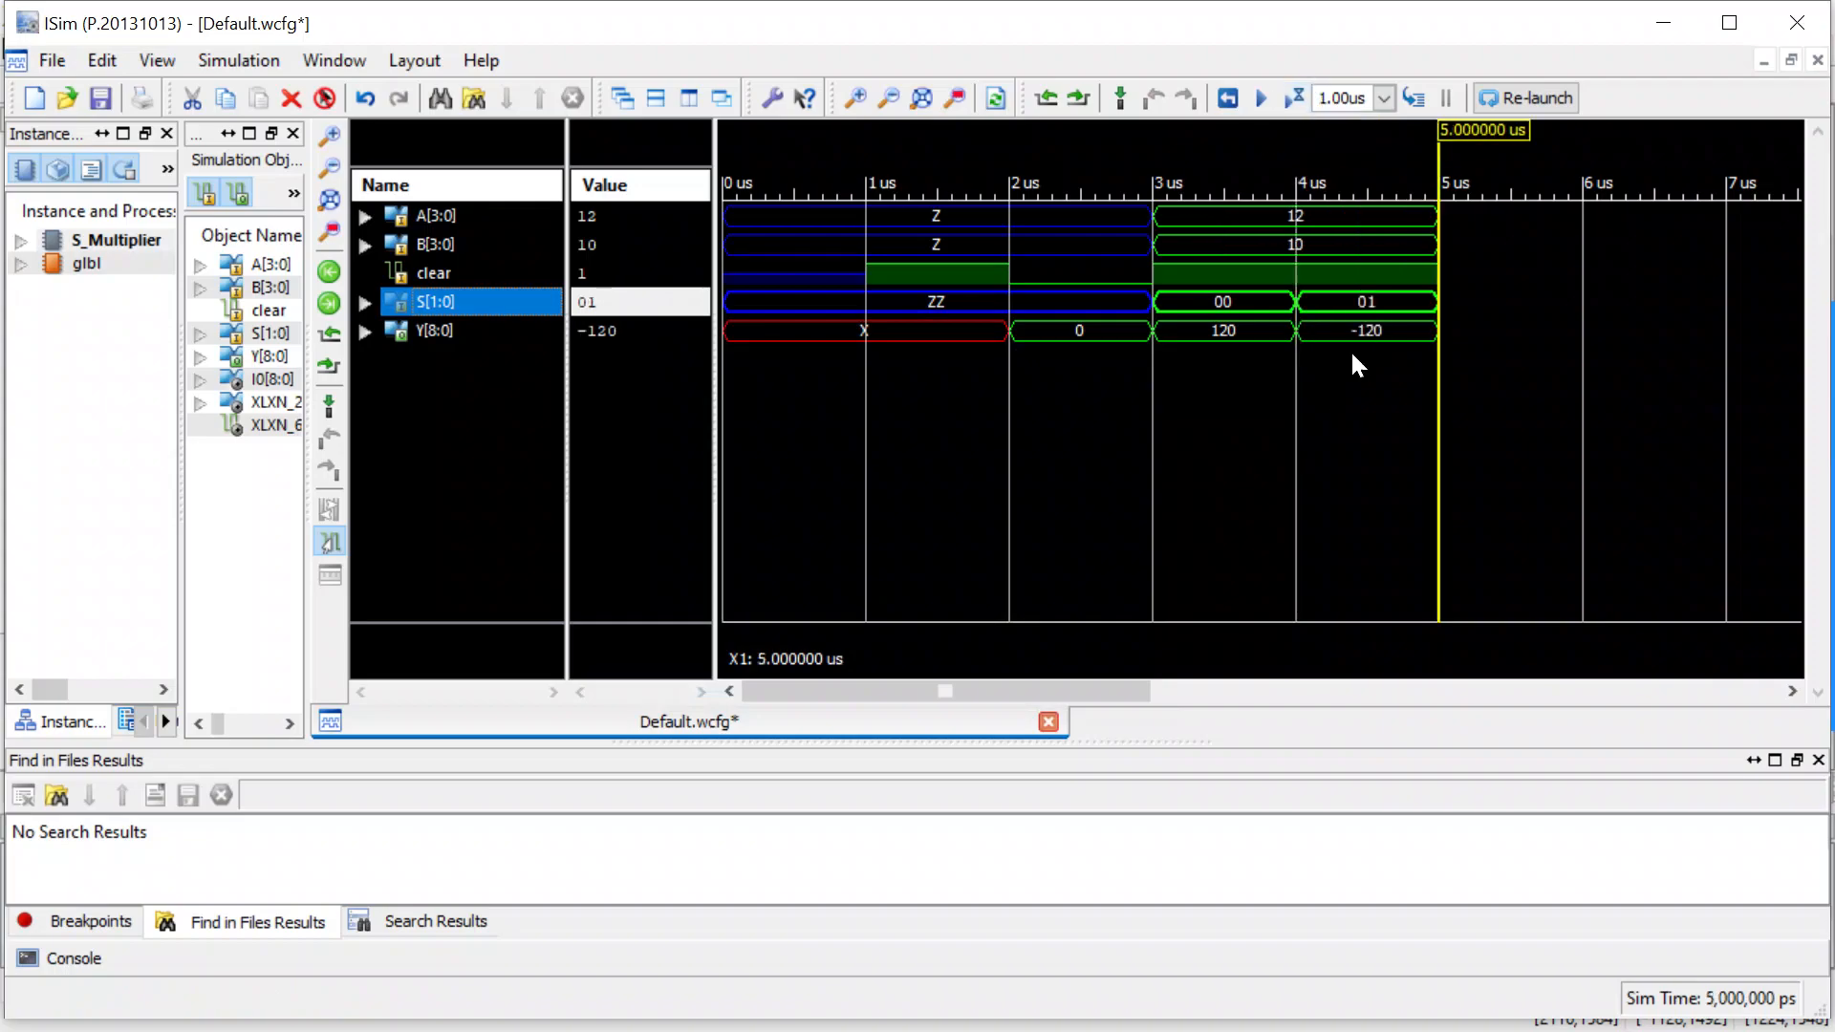
Force S[1:0] to the constant binary value 11, run the simulation for 1.00us, and inspect the latest interval with the time cursor.
right_click(486, 298)
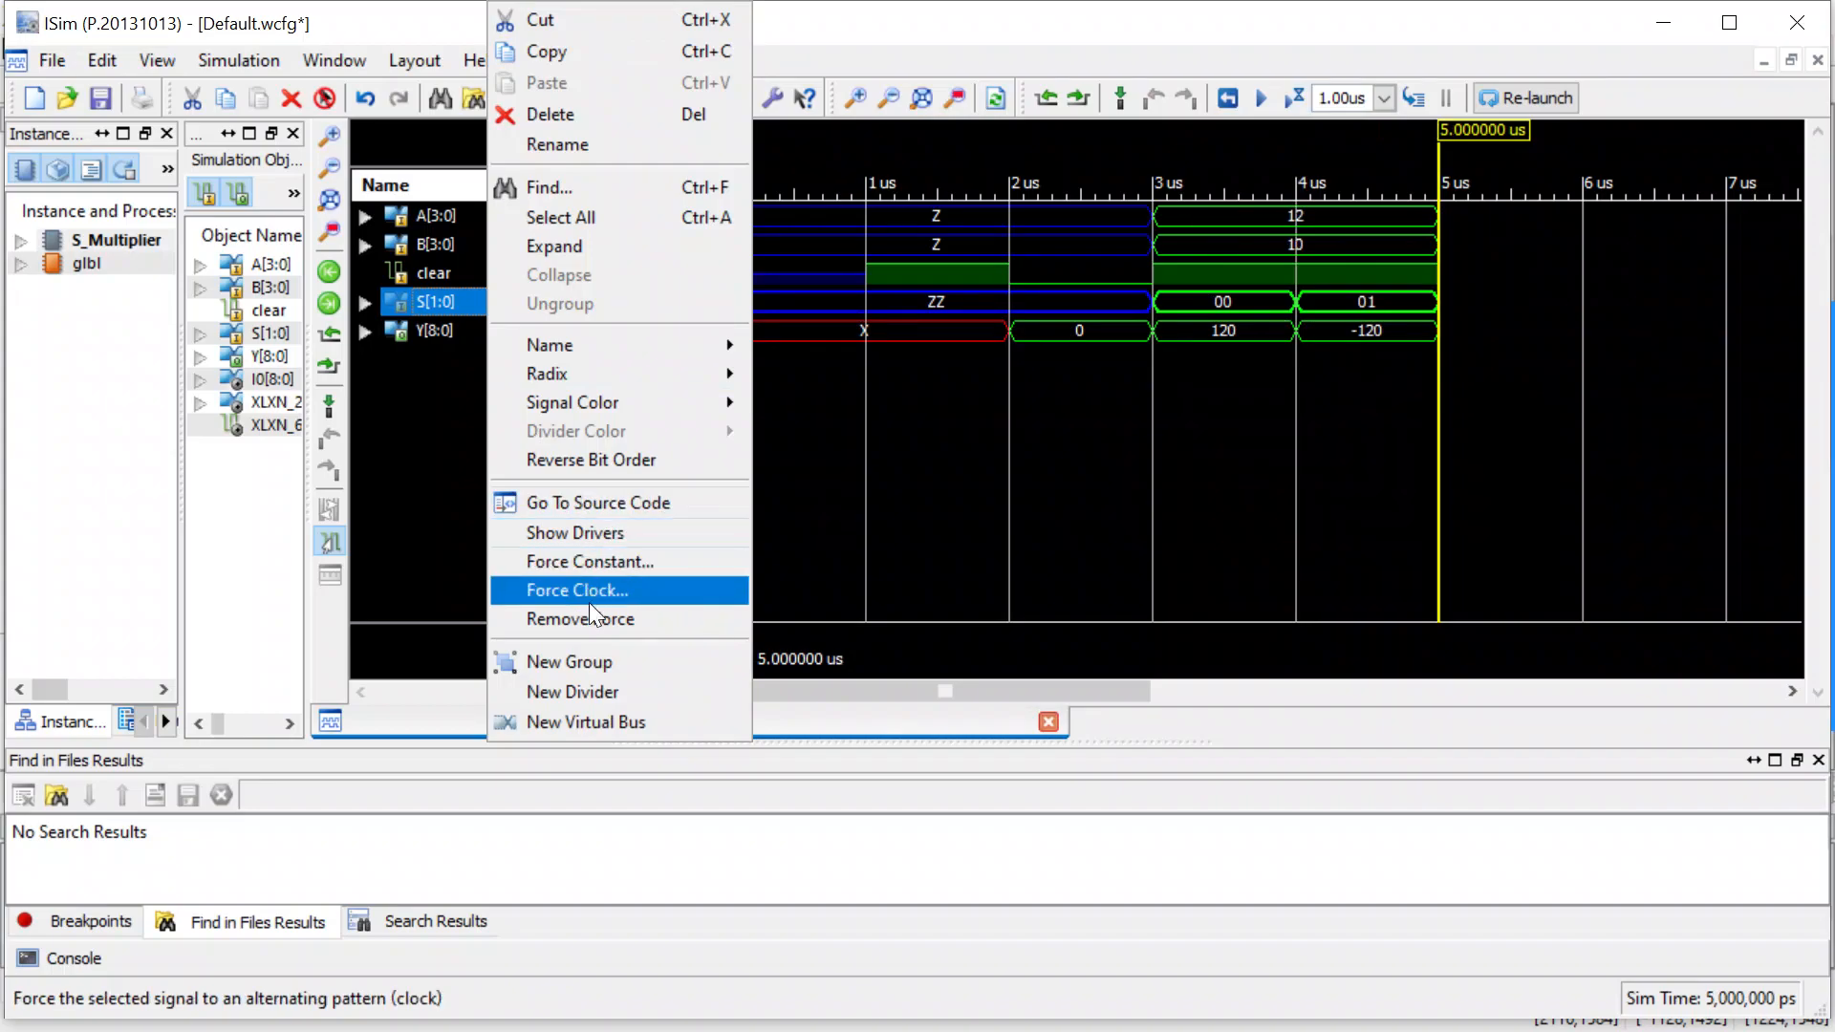
left_click(604, 564)
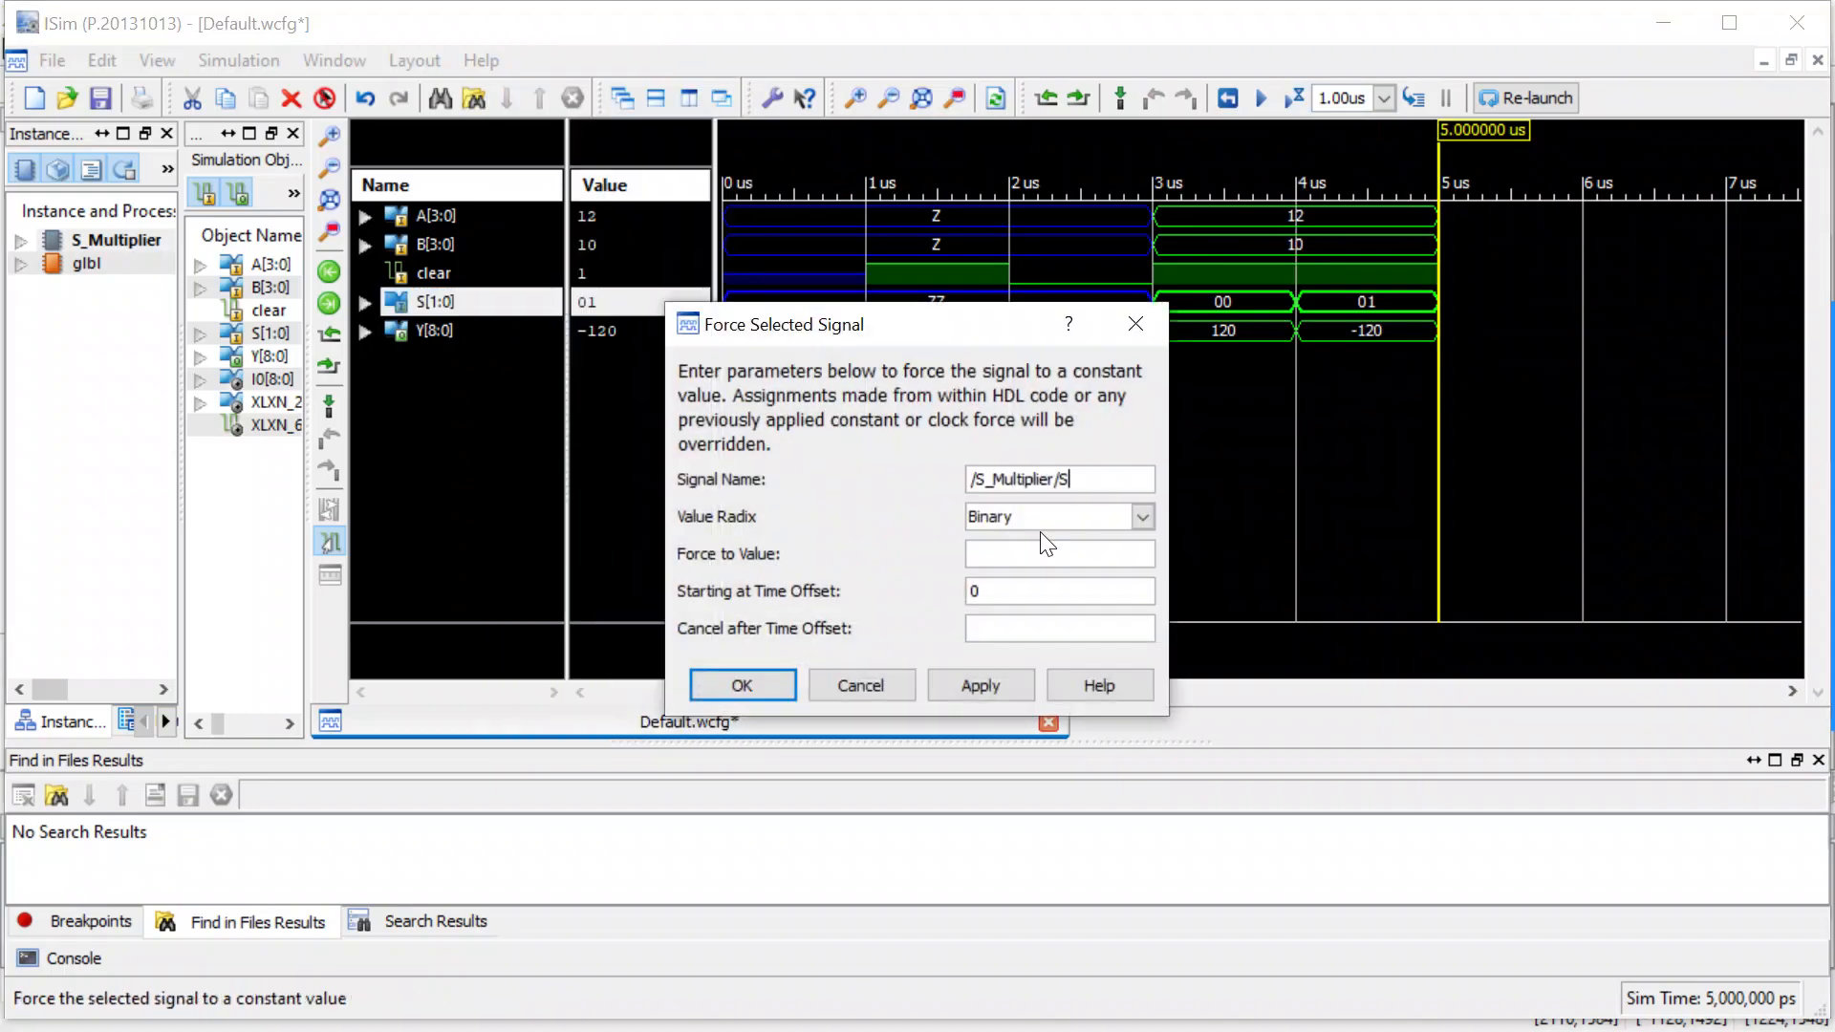
left_click(1020, 556)
type("11")
left_click(739, 684)
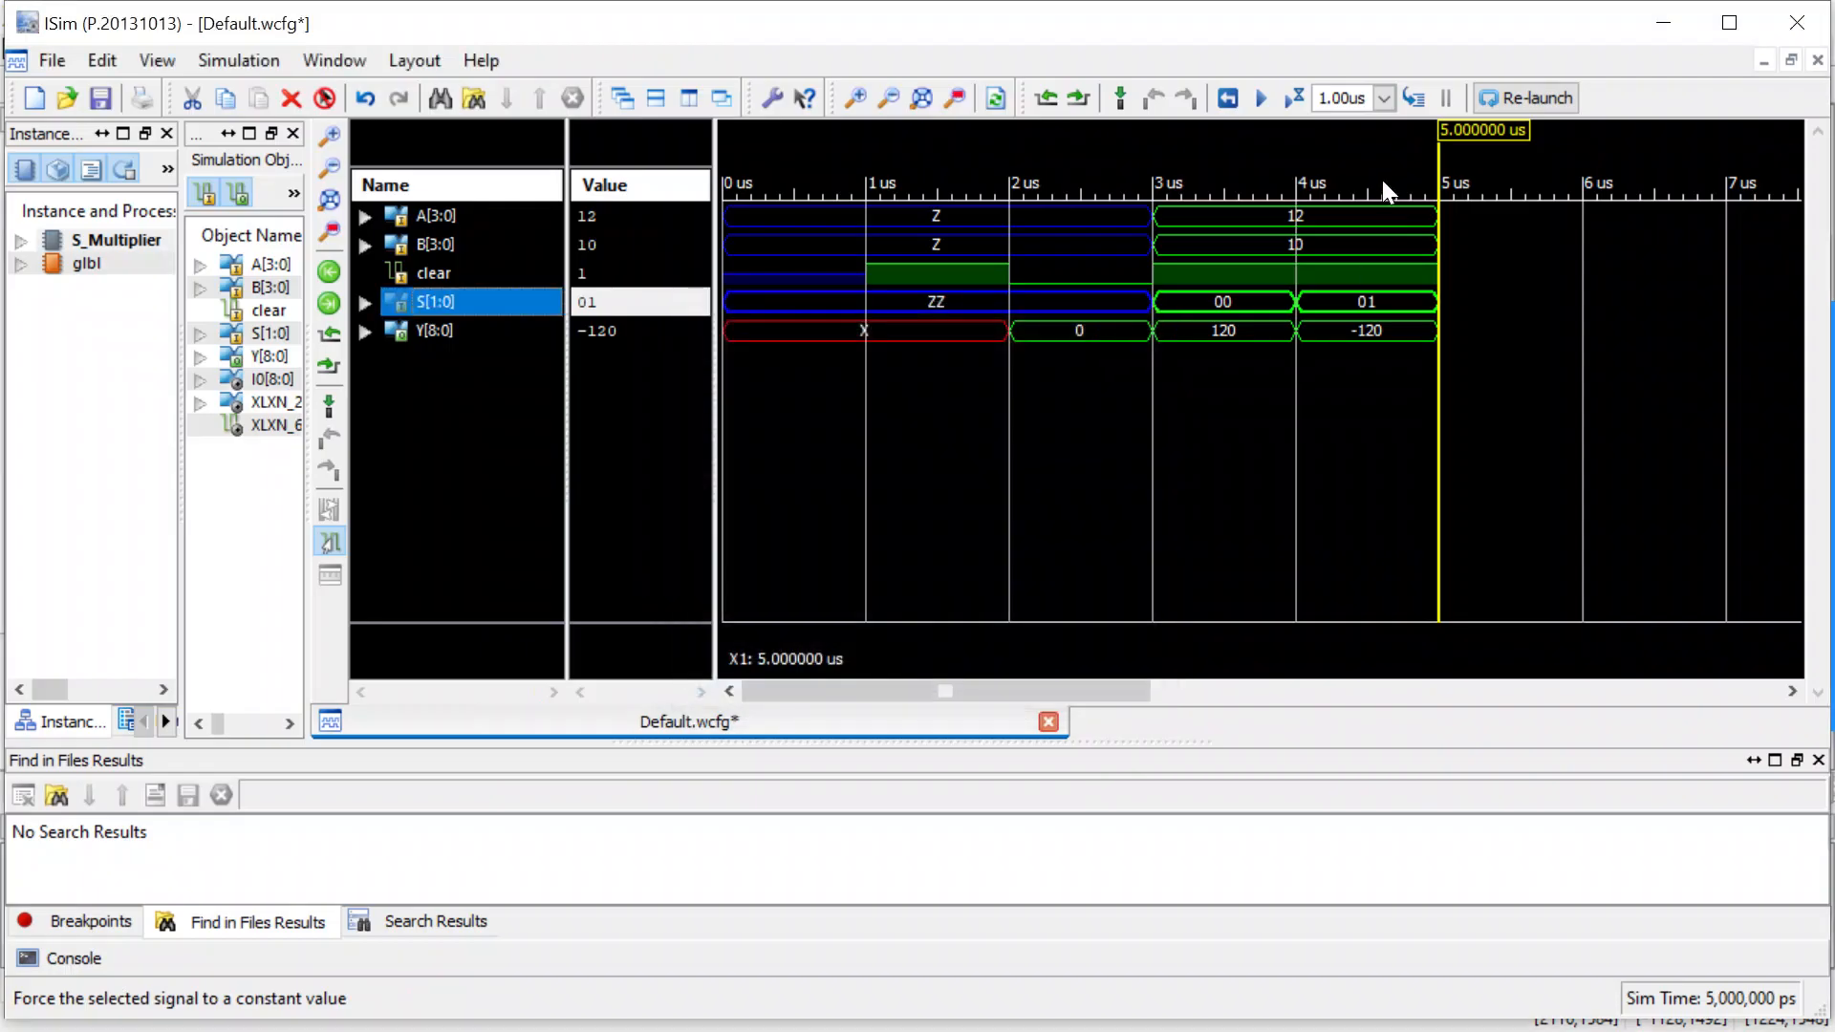
left_click(1295, 98)
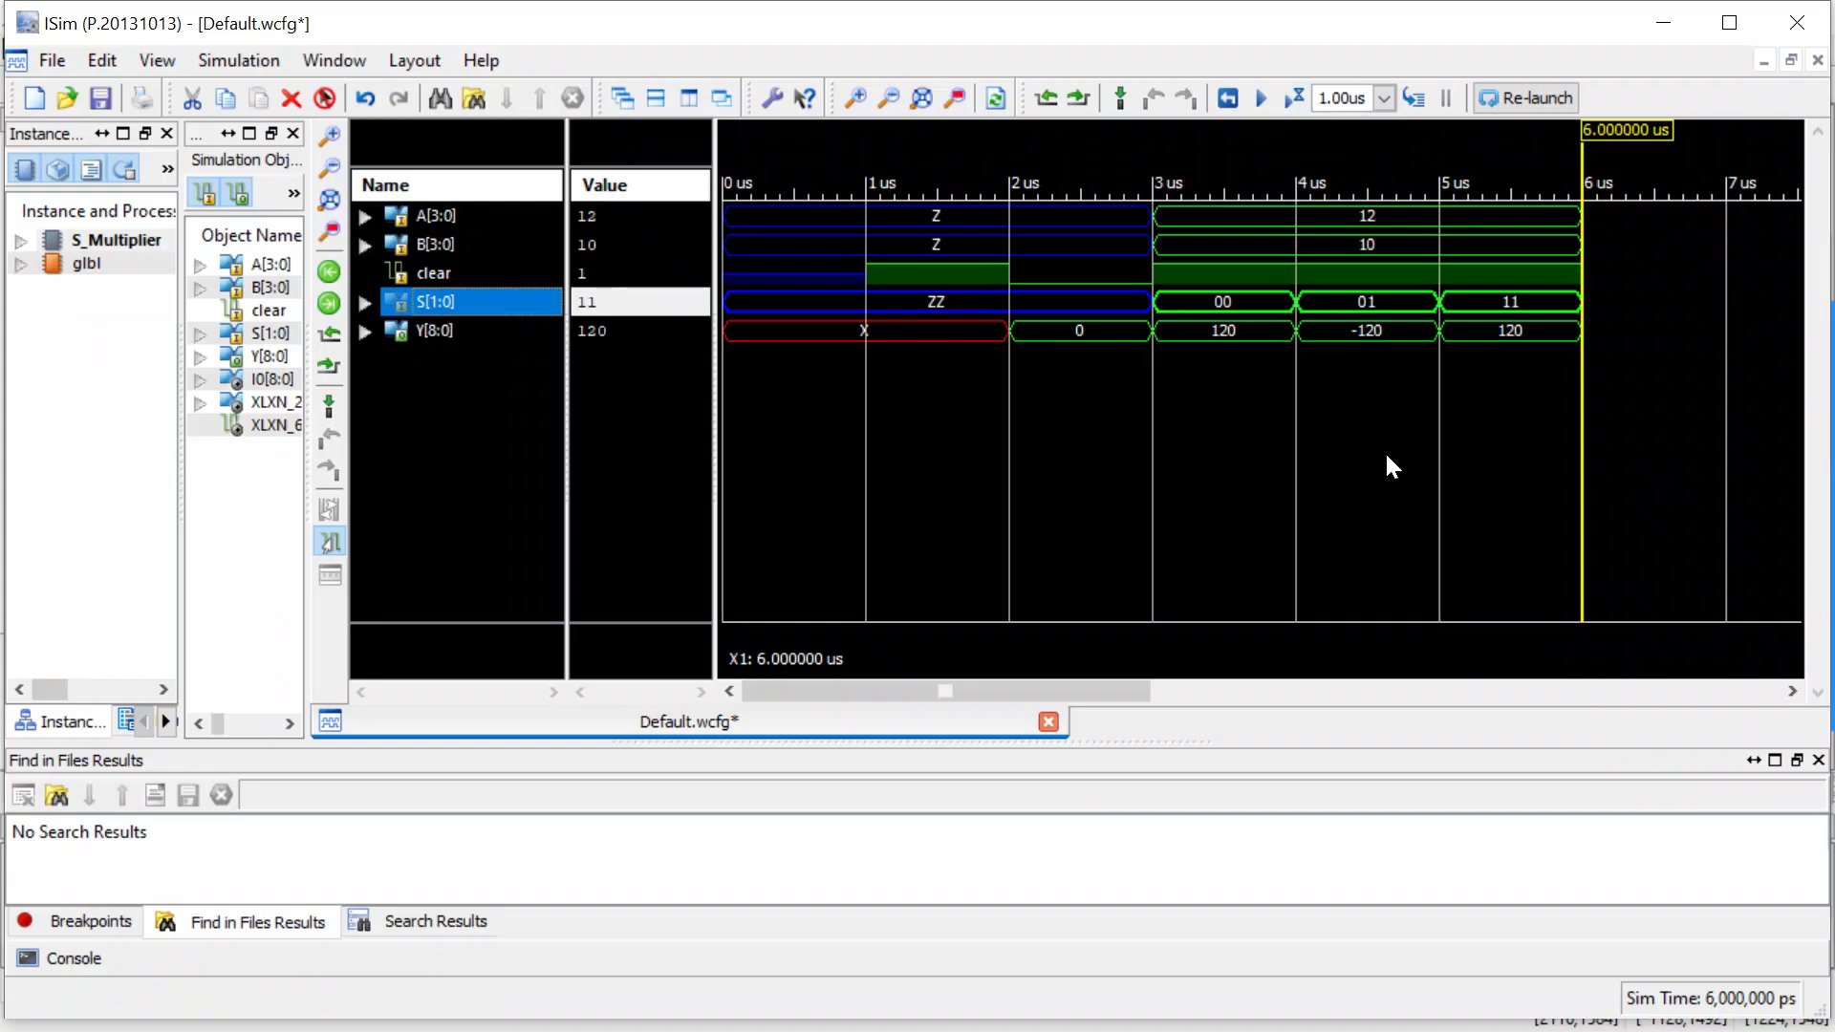
left_click(1487, 332)
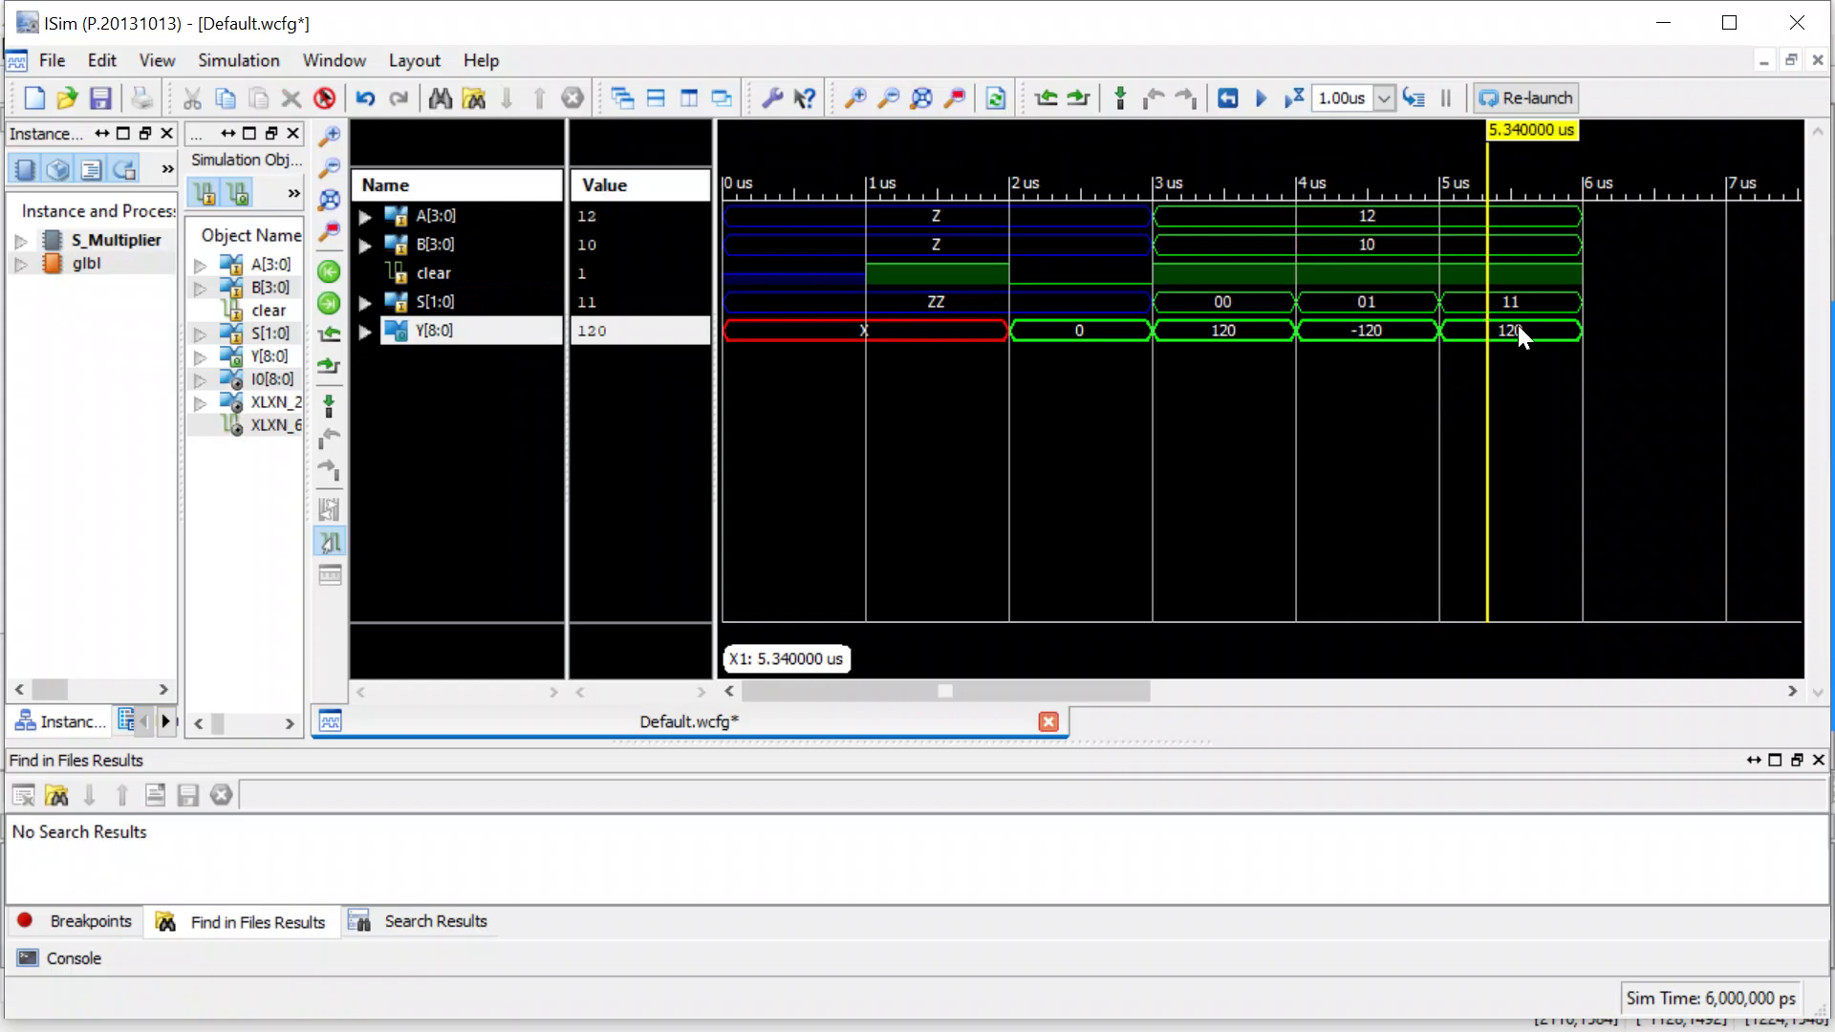
left_click(1581, 295)
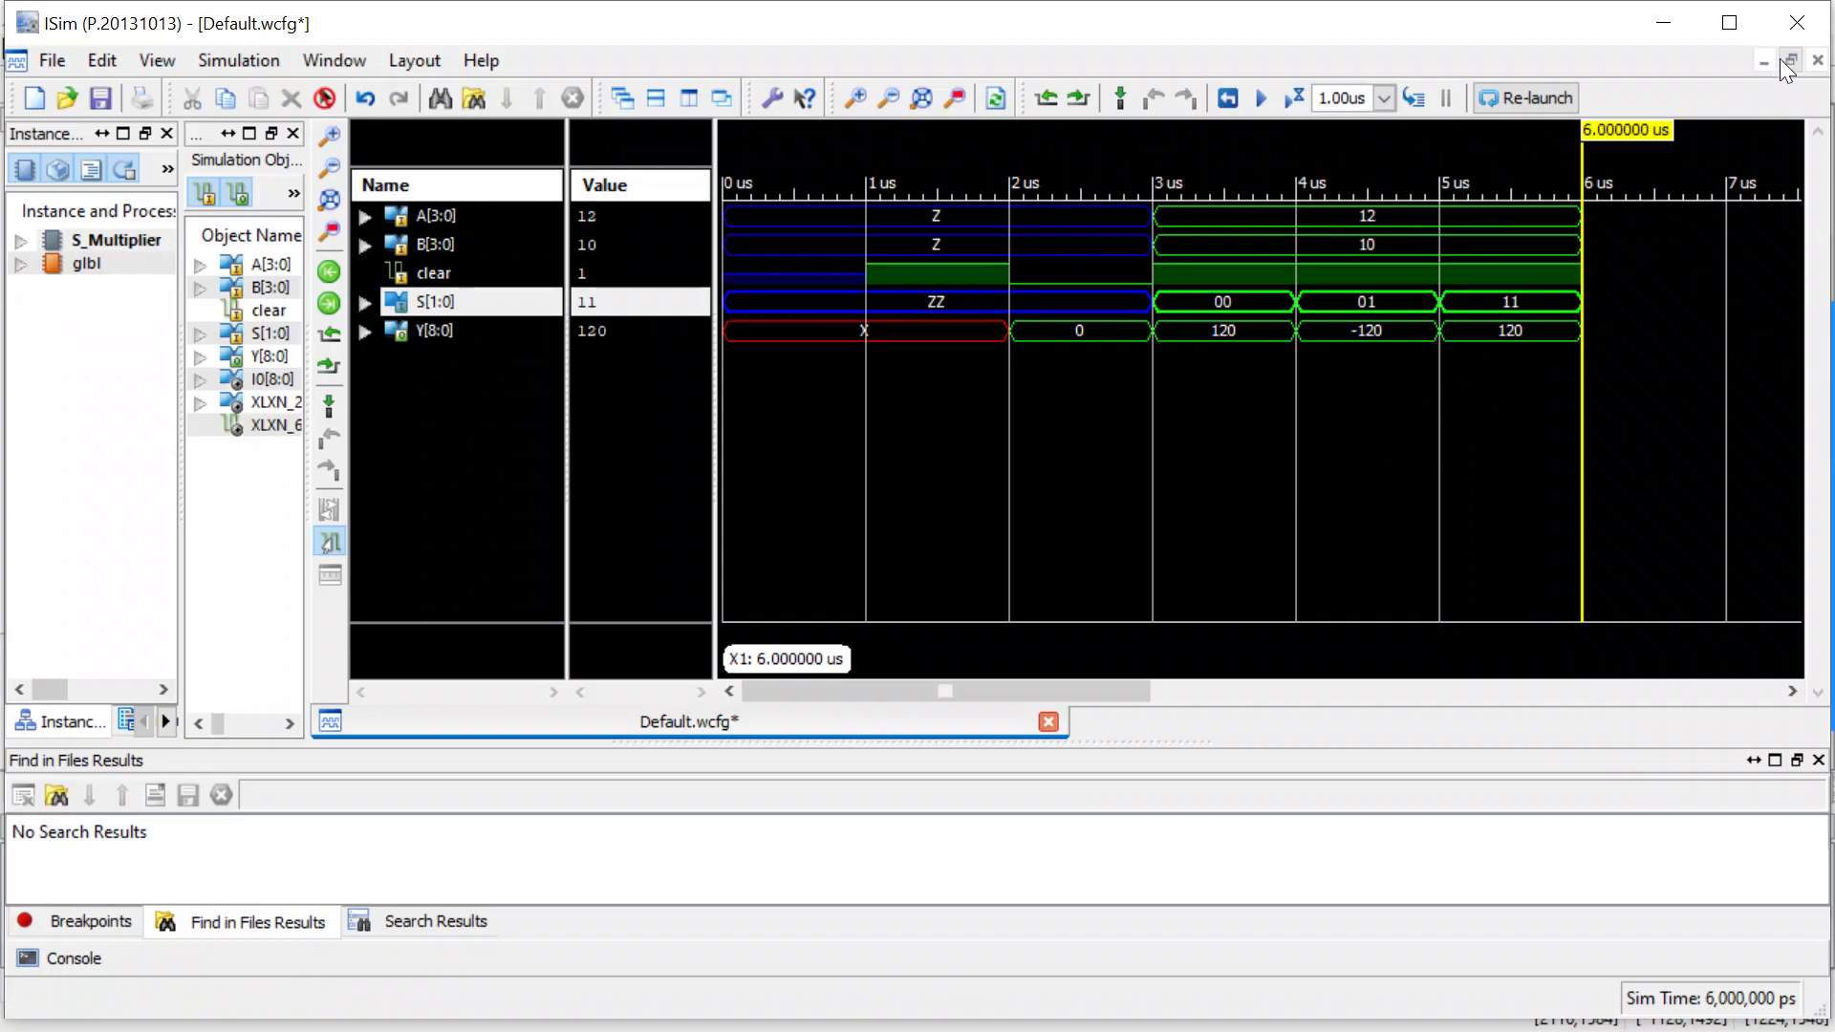
Exit ISim, confirming the closure, and return to the S_Multiplier schematic in ISE Project Navigator.
left_click(1796, 22)
left_click(876, 560)
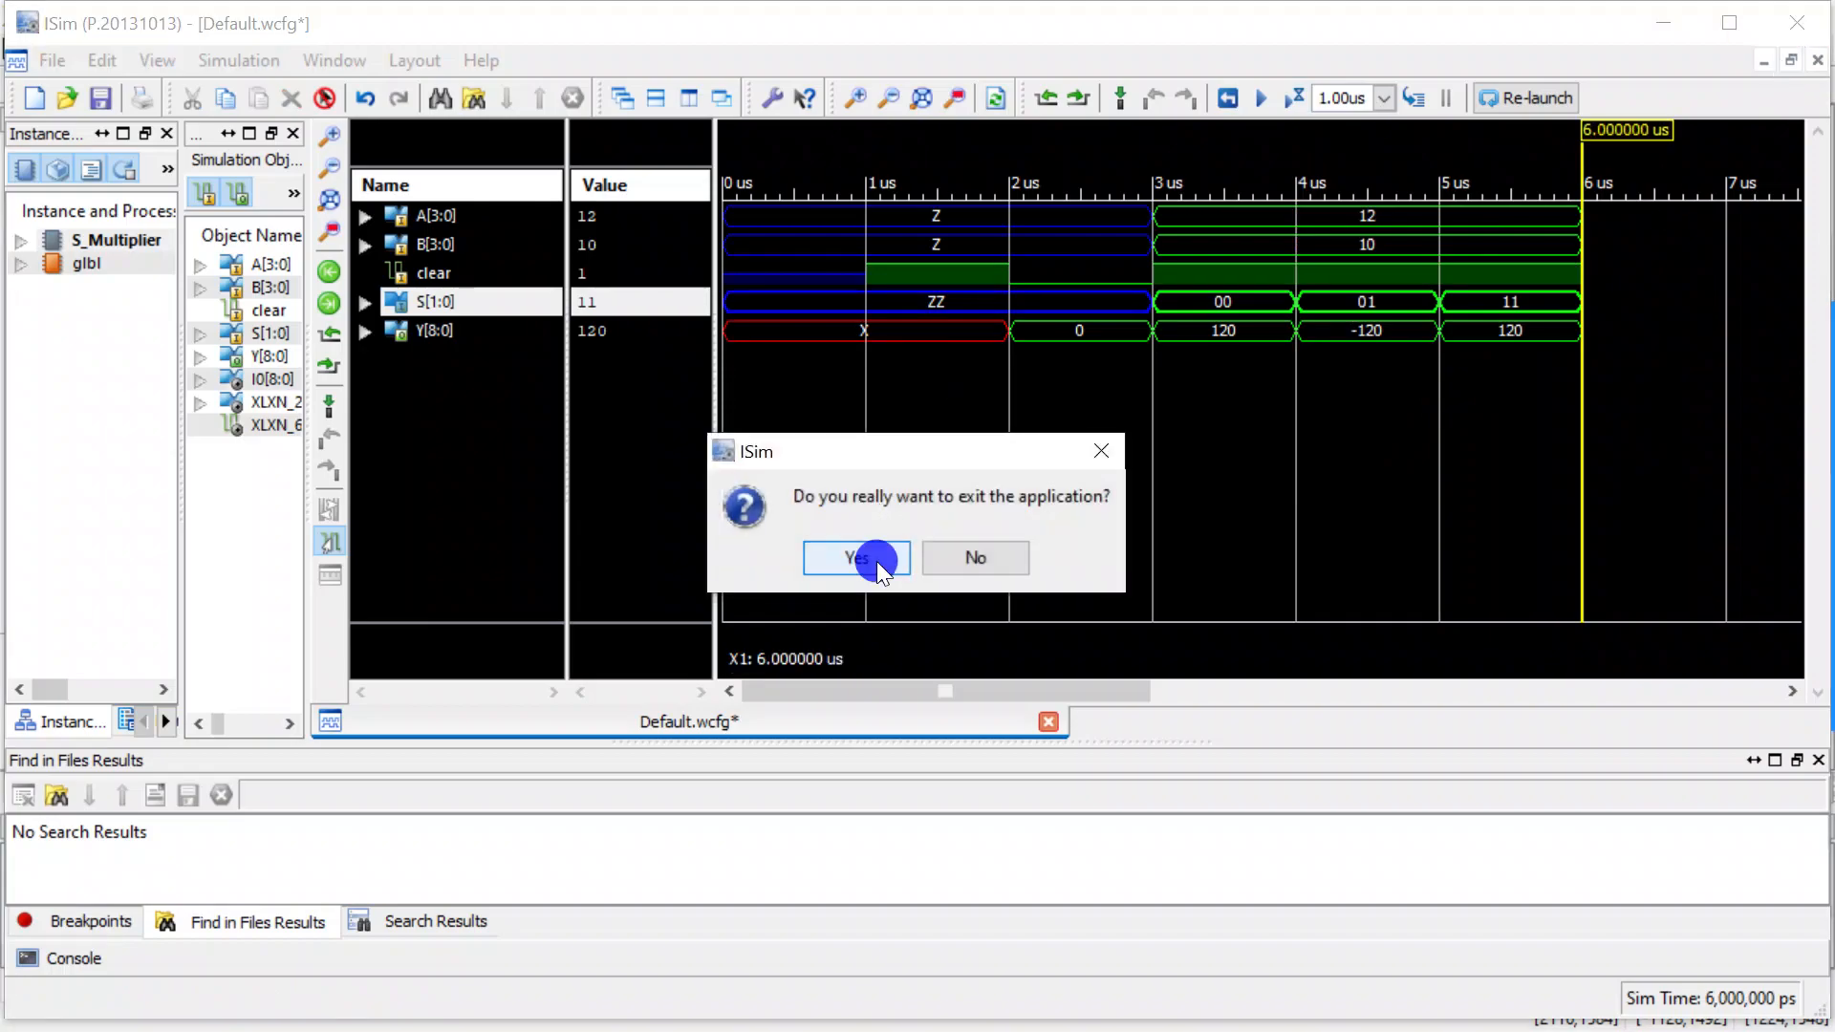
left_click(909, 569)
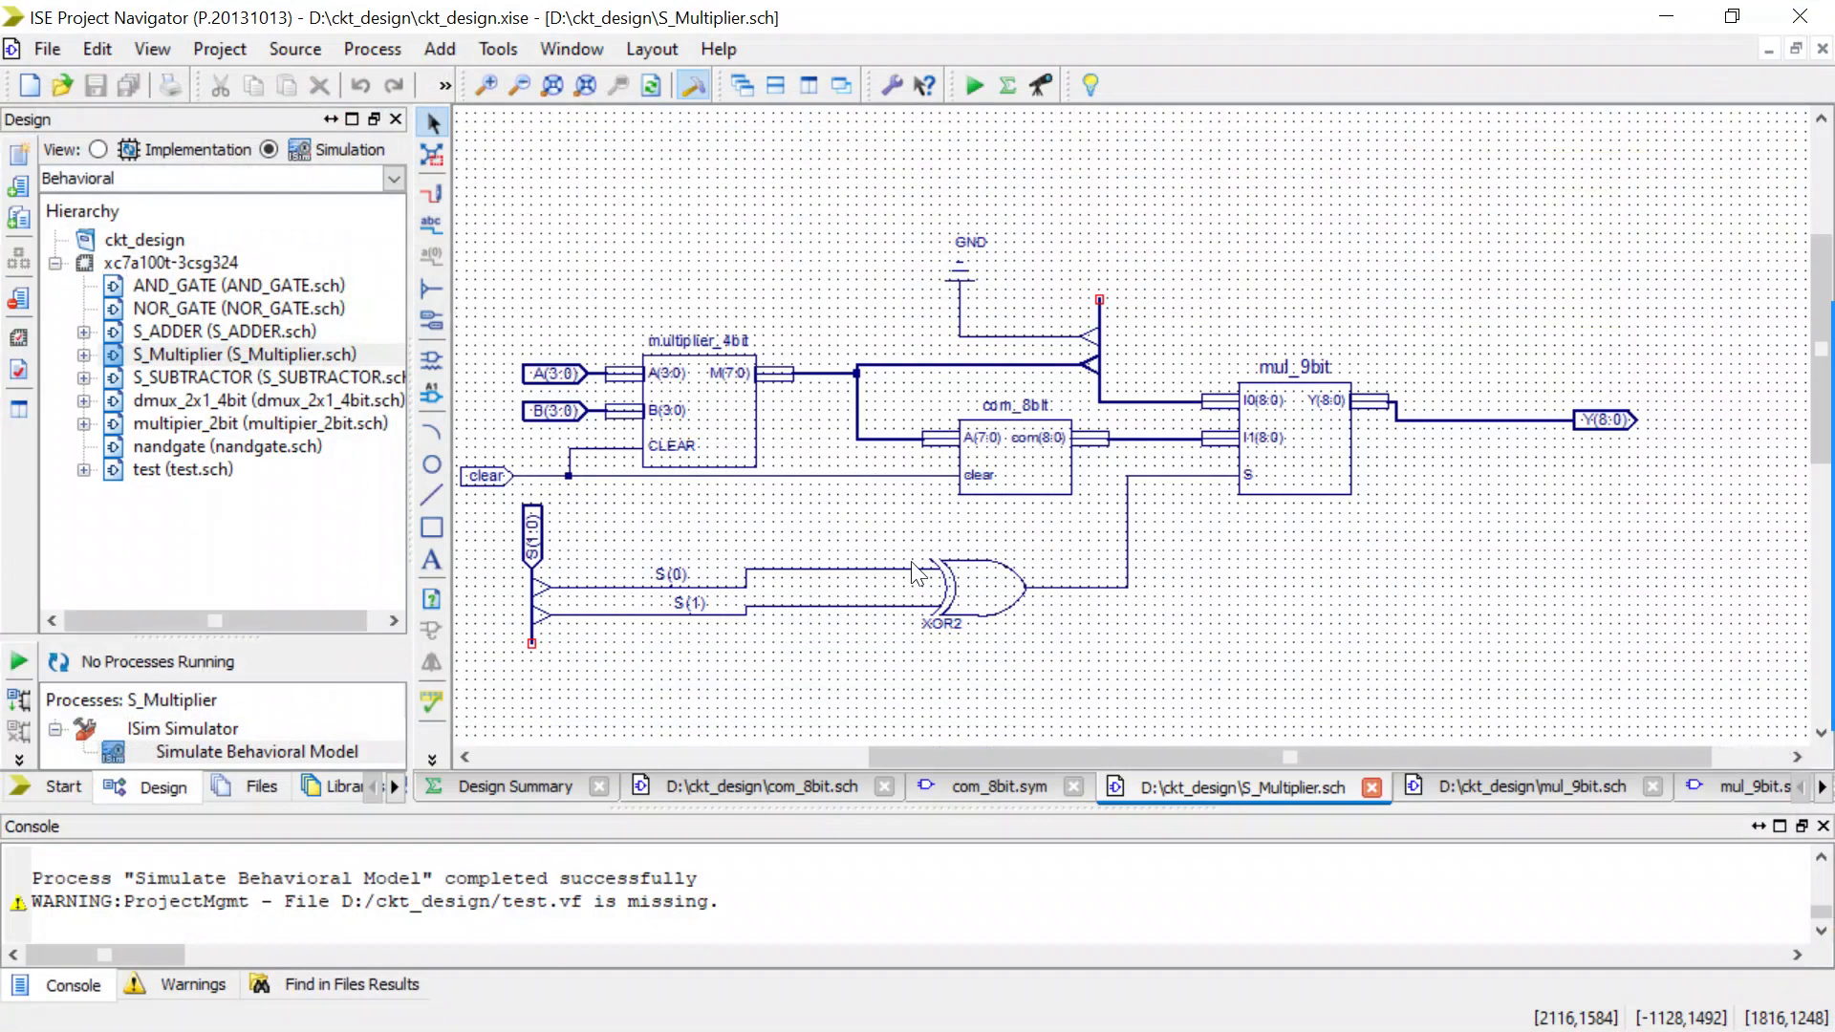
scroll(842, 509, "down", 1)
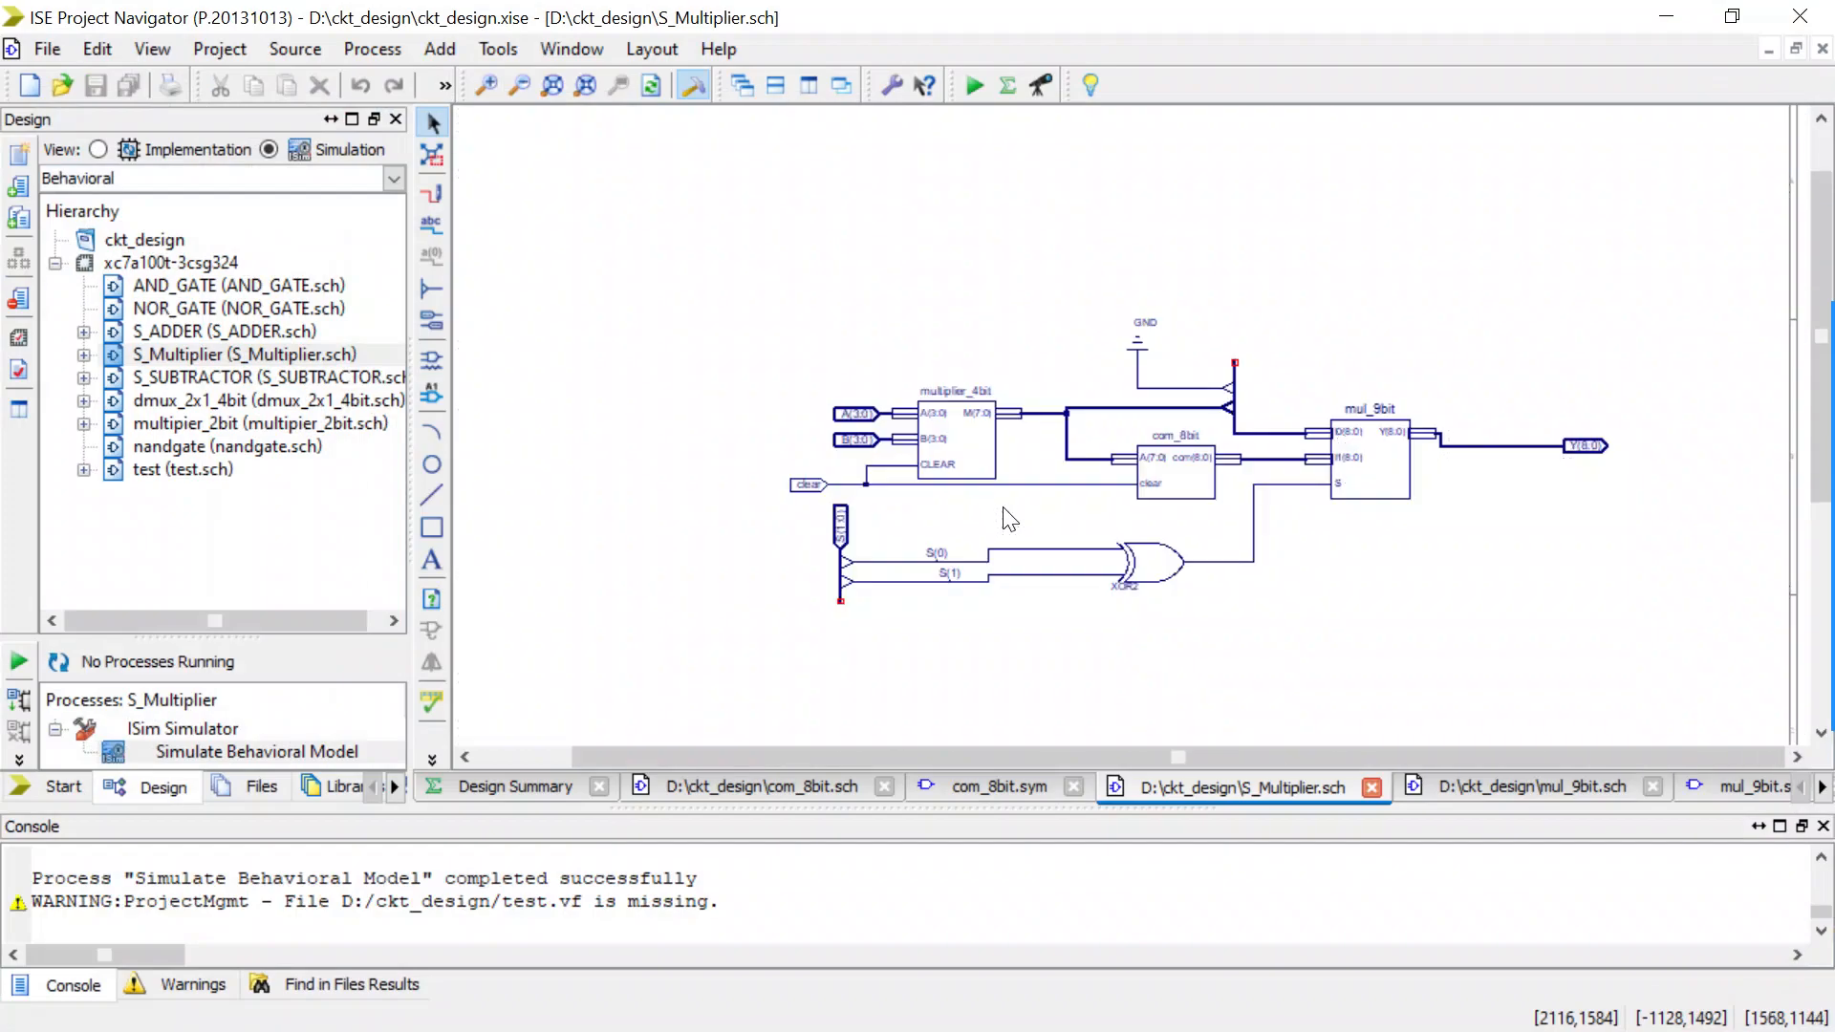